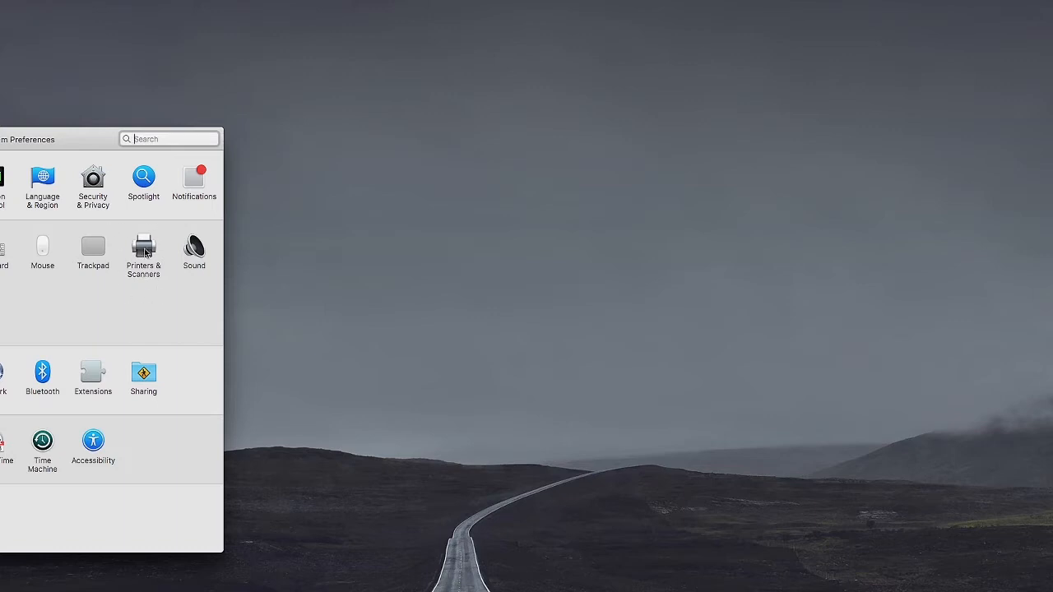
Open the Brother MFC-J6510DW scanner and mark a scan area around the portrait of about 3,733 by 5,182 pixels at 400 dpi
{"action": "left_click", "coordinate": [144, 249]}
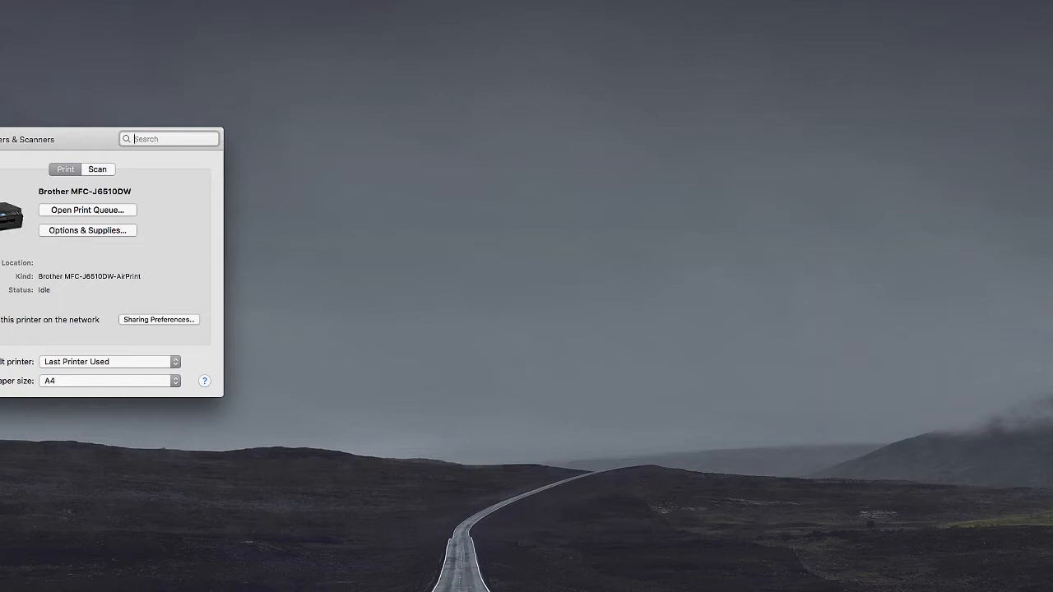
{"action": "left_click", "coordinate": [107, 171]}
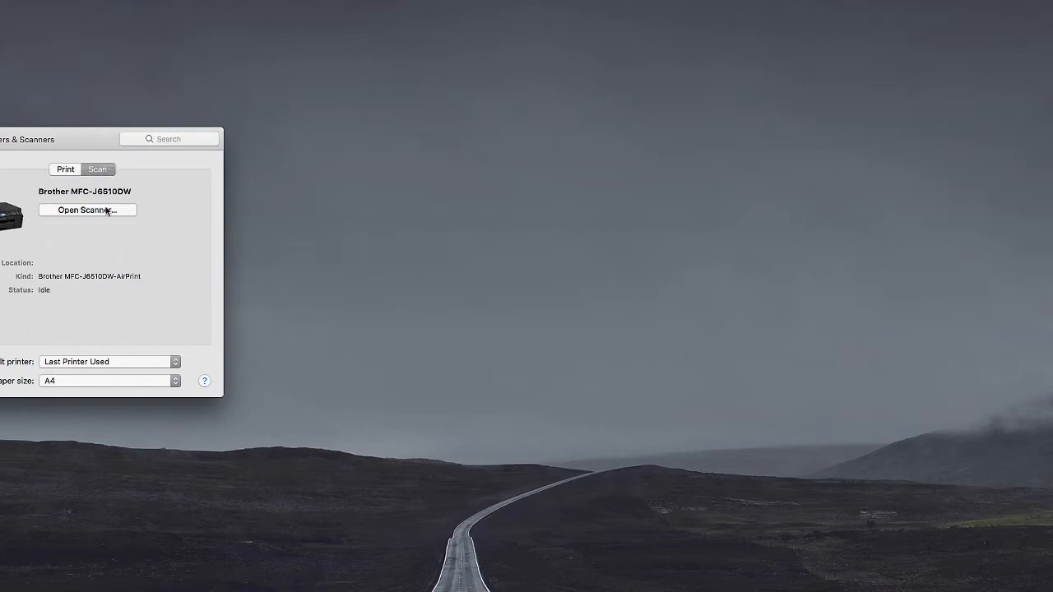
{"action": "left_click", "coordinate": [105, 211]}
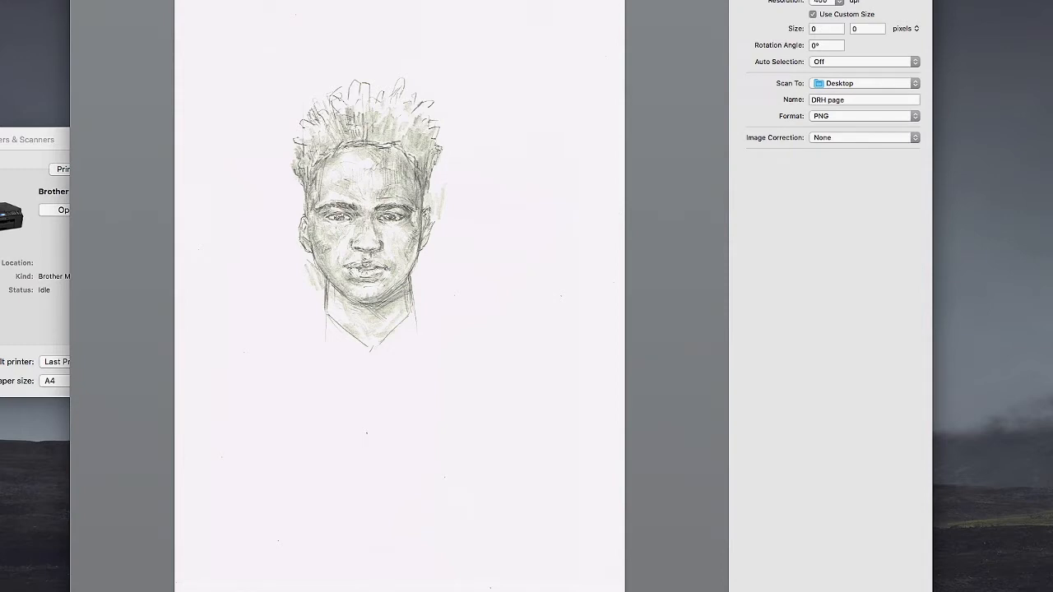
{"action": "left_click_drag", "start_coordinate": [180, 3], "coordinate": [545, 469]}
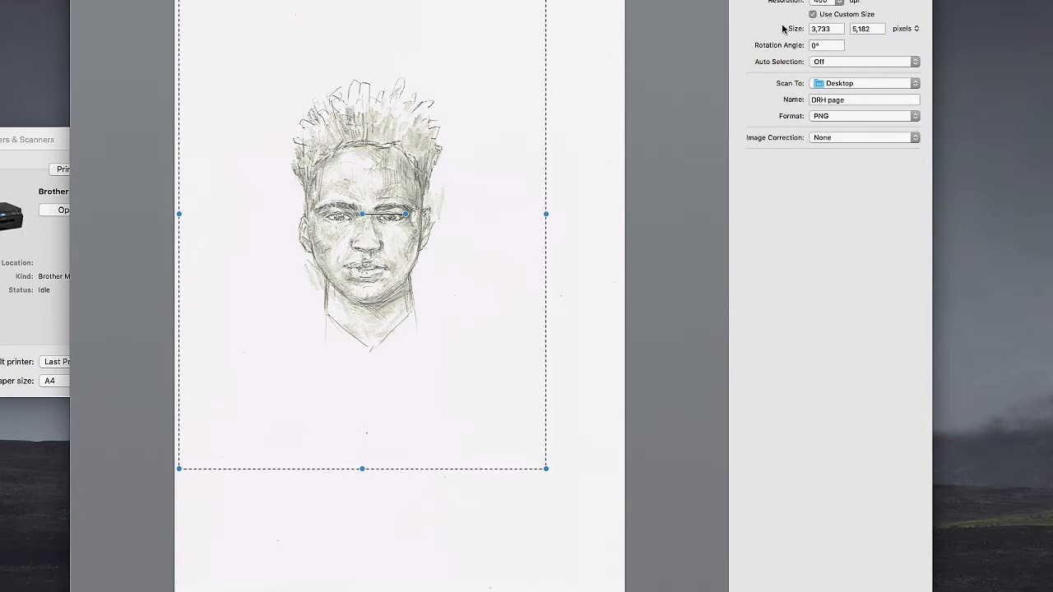
Try scan resolutions of 300, 400, 200 and 150 dpi to compare the resulting pixel sizes
{"action": "left_click", "coordinate": [839, 3]}
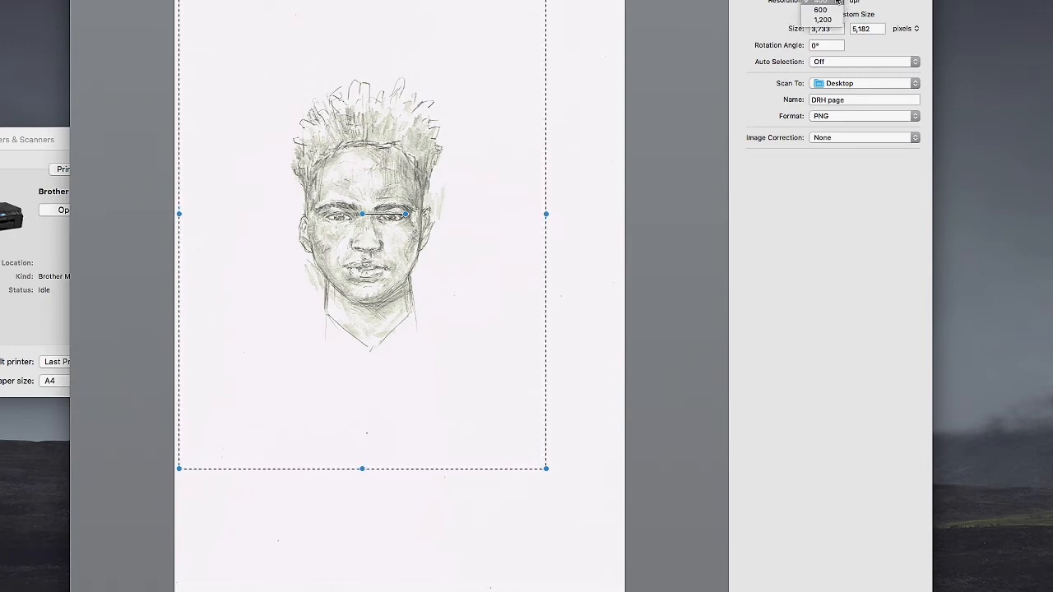
{"action": "left_click", "coordinate": [822, 8]}
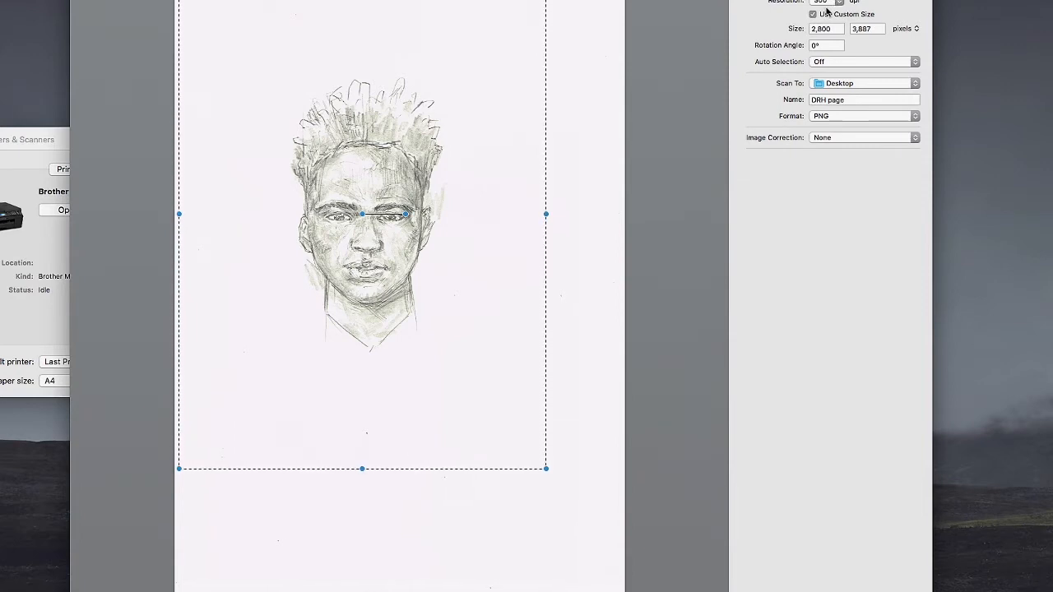
{"action": "left_click", "coordinate": [840, 3]}
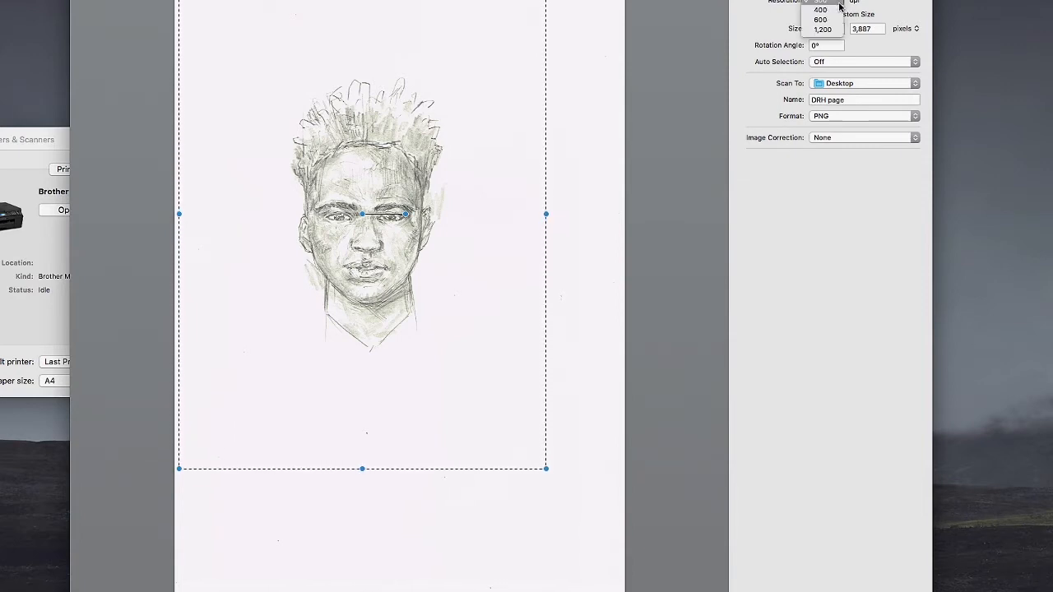
{"action": "left_click", "coordinate": [836, 9]}
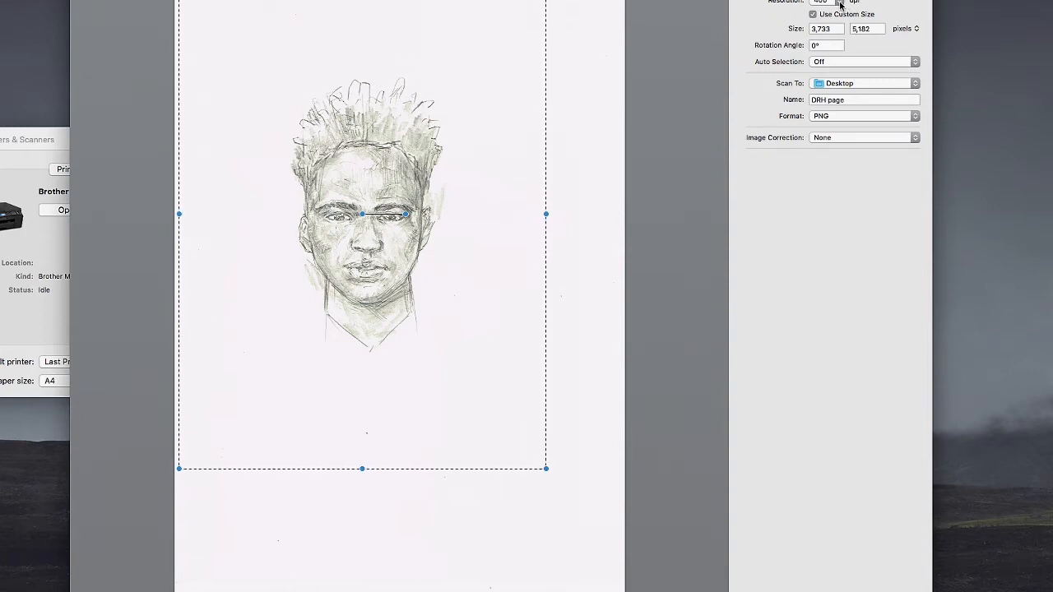
{"action": "left_click", "coordinate": [839, 2]}
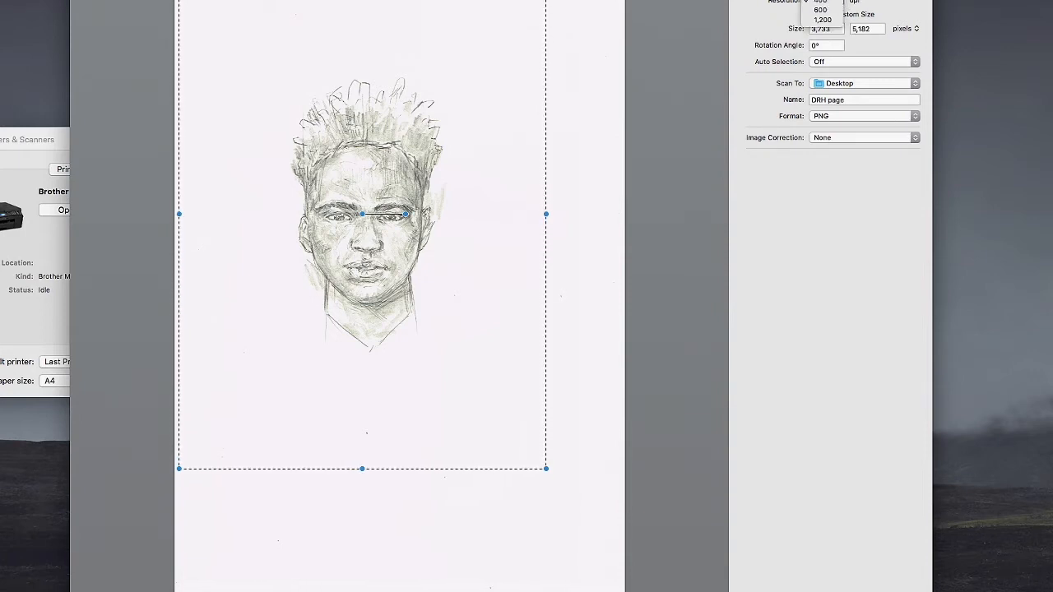
{"action": "left_click", "coordinate": [820, 0]}
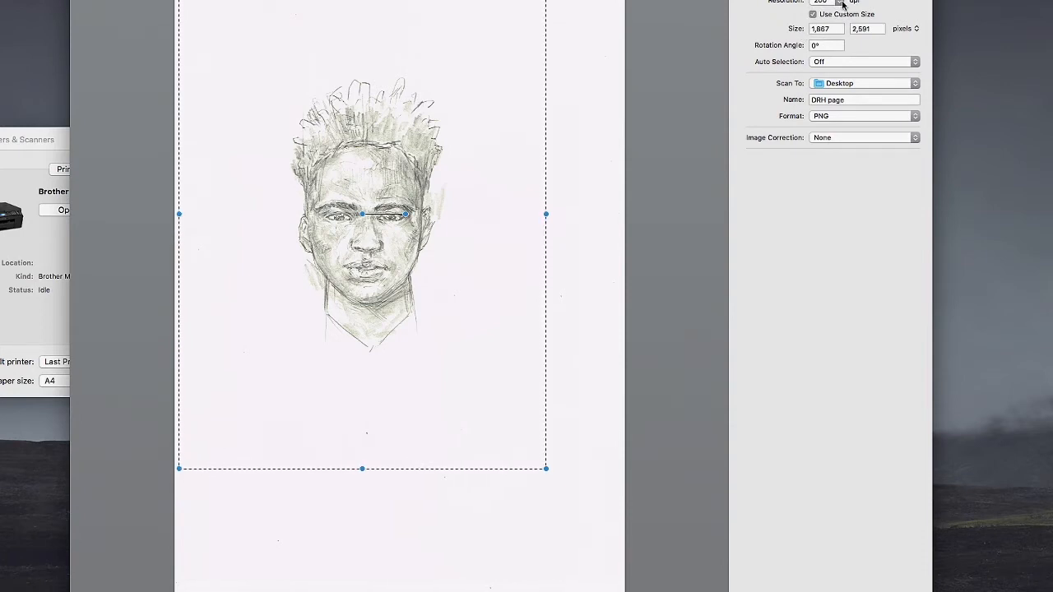
{"action": "left_click", "coordinate": [841, 2]}
{"action": "left_click", "coordinate": [840, 9]}
Set the scan resolution to 300 dpi
{"action": "left_click", "coordinate": [839, 3]}
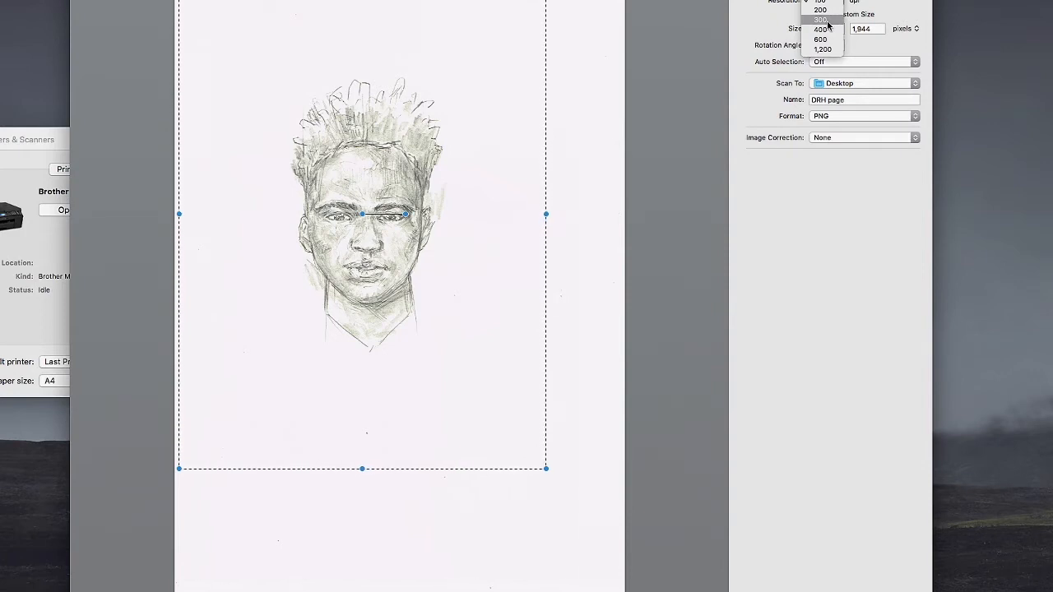
{"action": "left_click", "coordinate": [822, 20]}
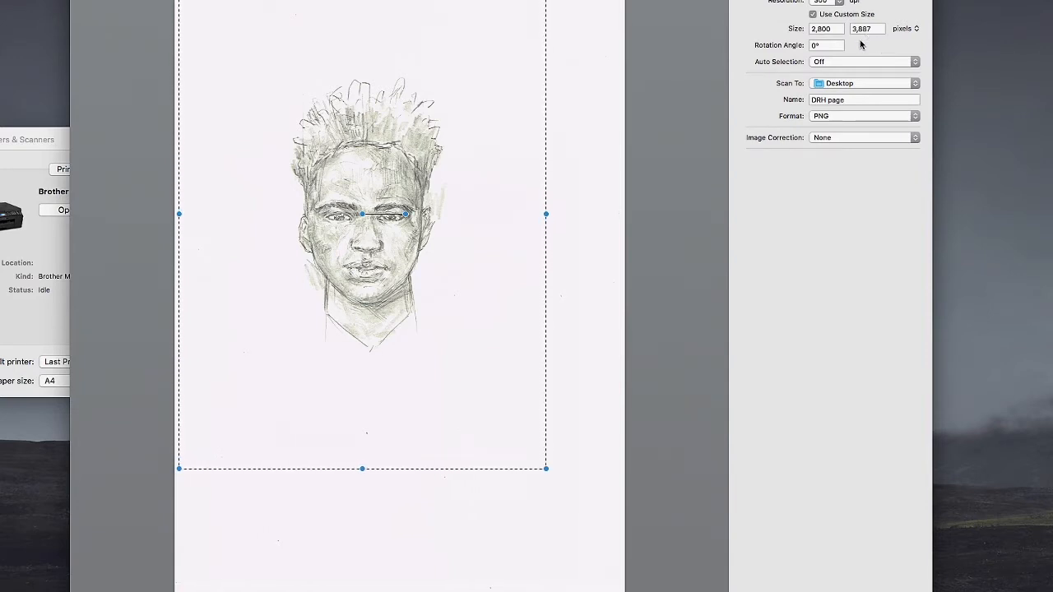
{"action": "left_click", "coordinate": [840, 4]}
{"action": "left_click", "coordinate": [871, 4]}
Name the scan "workshop" and review the file format options, keeping PNG
{"action": "left_click", "coordinate": [853, 98]}
{"action": "key", "text": "super+a"}
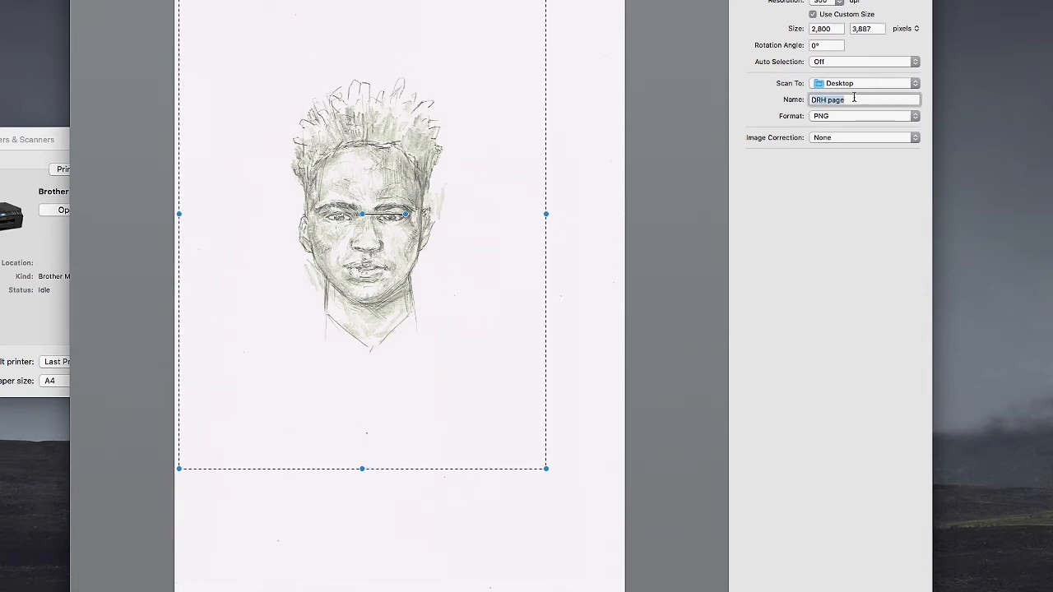
{"action": "type", "text": "workshop"}
{"action": "left_click", "coordinate": [916, 118]}
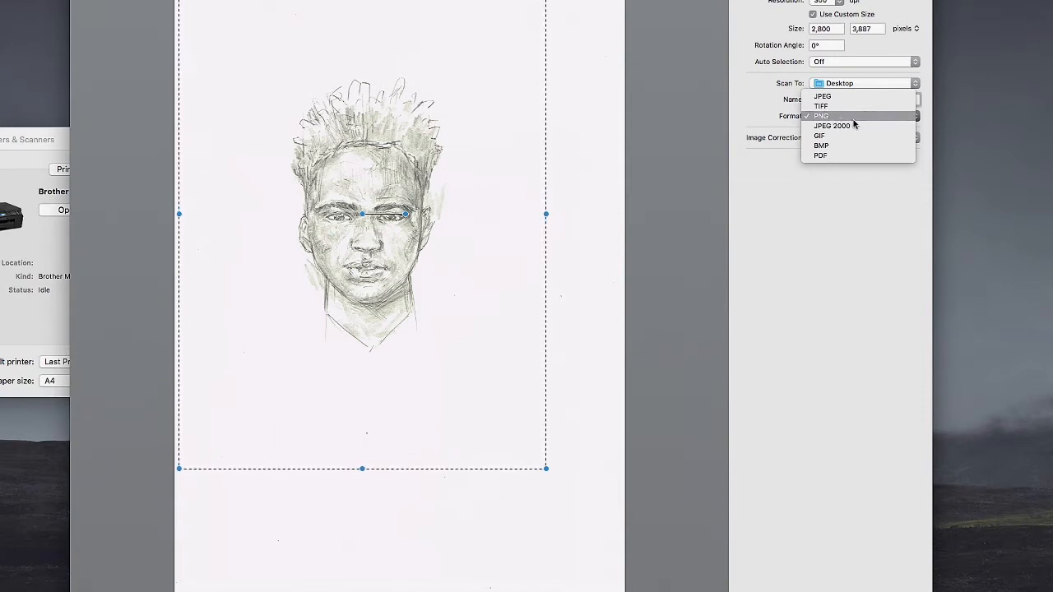
{"action": "left_click", "coordinate": [843, 403]}
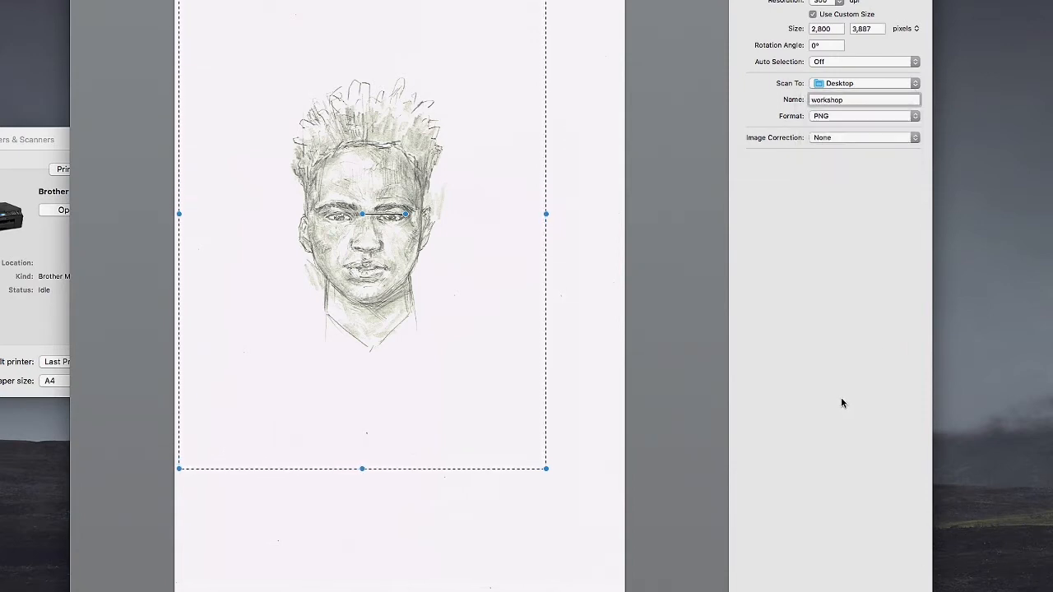
Set the image correction to Manual and lower the saturation to its minimum
{"action": "left_click", "coordinate": [914, 139]}
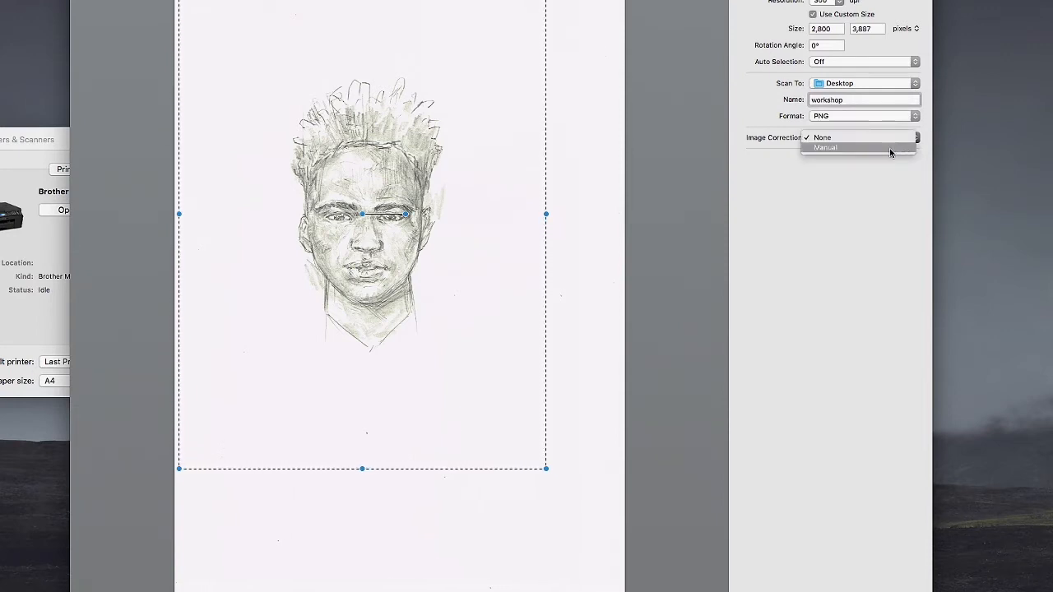
{"action": "left_click", "coordinate": [889, 148]}
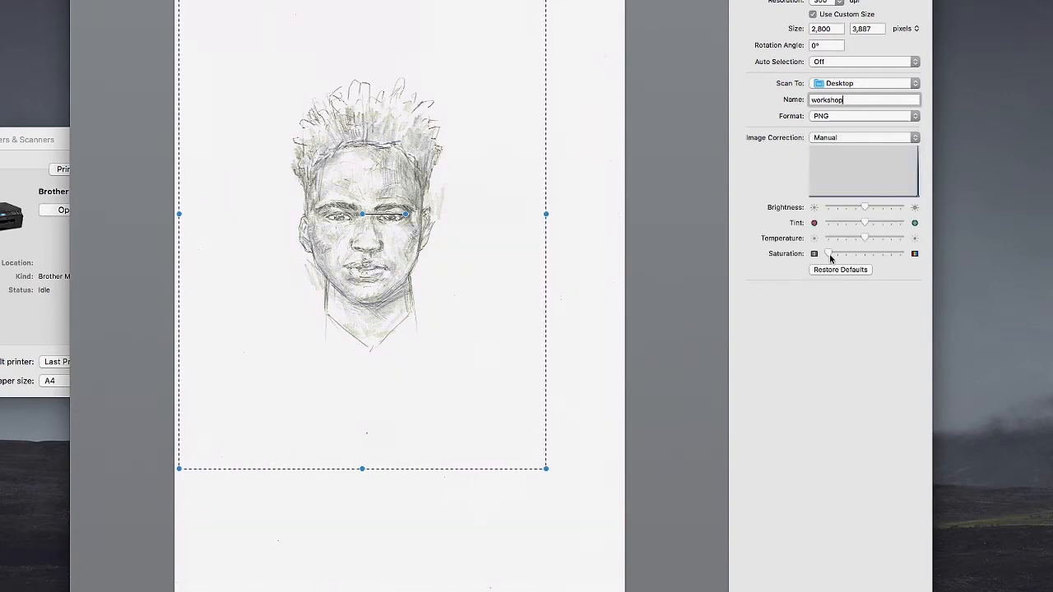
{"action": "left_click_drag", "start_coordinate": [827, 251], "coordinate": [785, 259]}
{"action": "key", "text": "Return"}
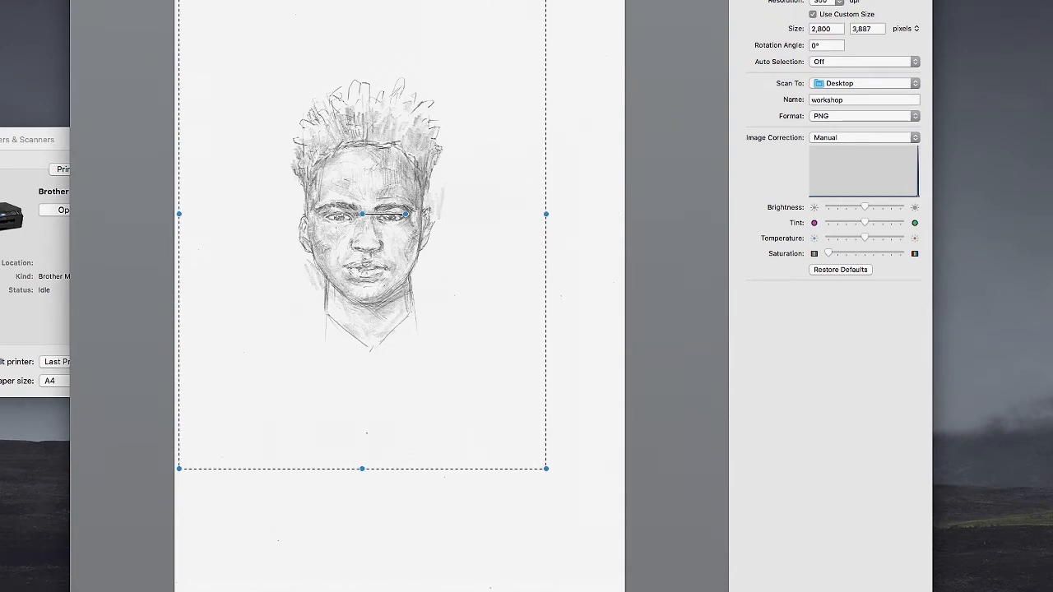
Quit the scanner window and the Printers & Scanners preferences
{"action": "key", "text": "super+q"}
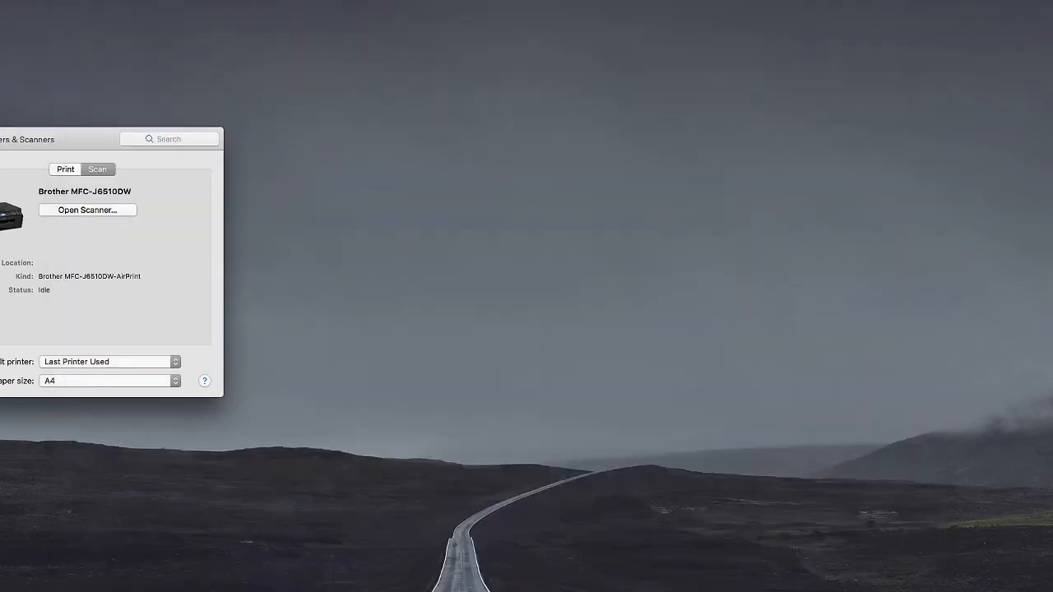
{"action": "key", "text": "super+q"}
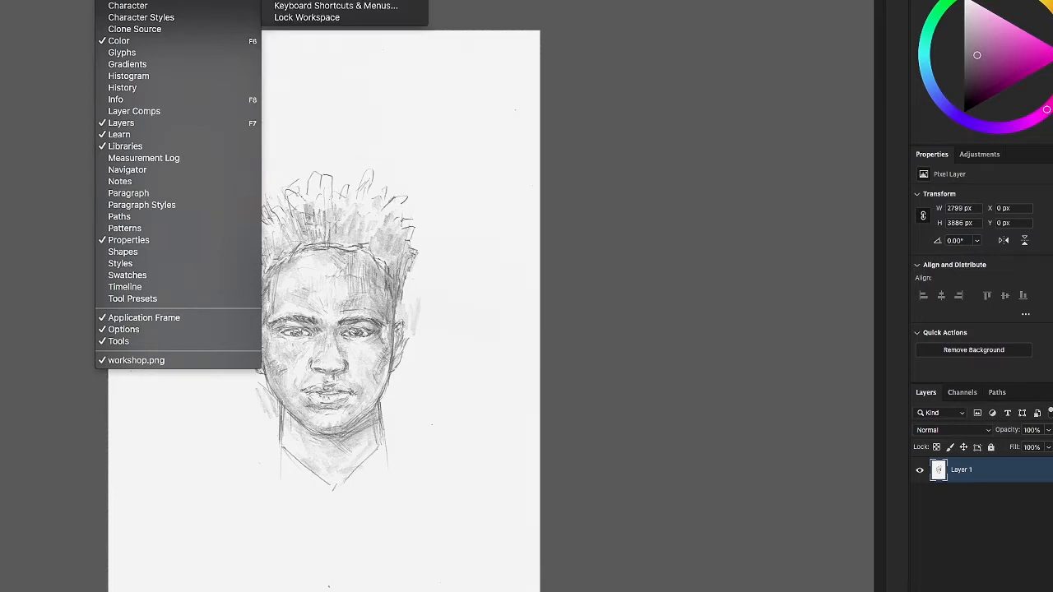
In Photoshop, dismiss the workspace options and reposition the floating Properties and Brushes panels beside the workshop.png canvas
{"action": "key", "text": "Escape"}
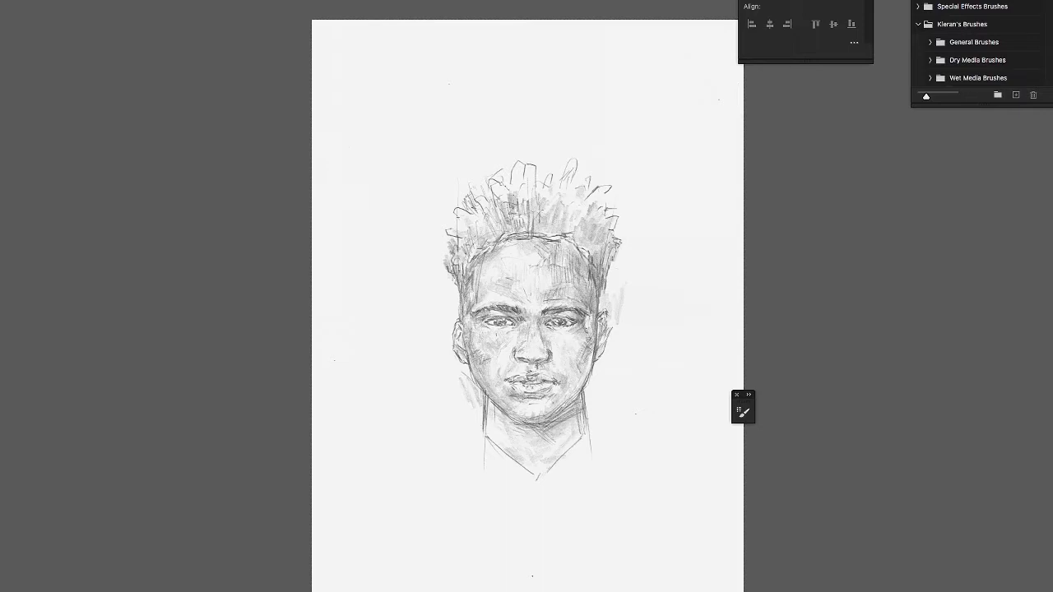
{"action": "mouse_move", "coordinate": [811, 0]}
{"action": "left_mouse_down"}
{"action": "mouse_move", "coordinate": [884, 117]}
{"action": "mouse_move", "coordinate": [921, 151]}
{"action": "mouse_move", "coordinate": [984, 126]}
{"action": "mouse_move", "coordinate": [999, 168]}
{"action": "left_mouse_up"}
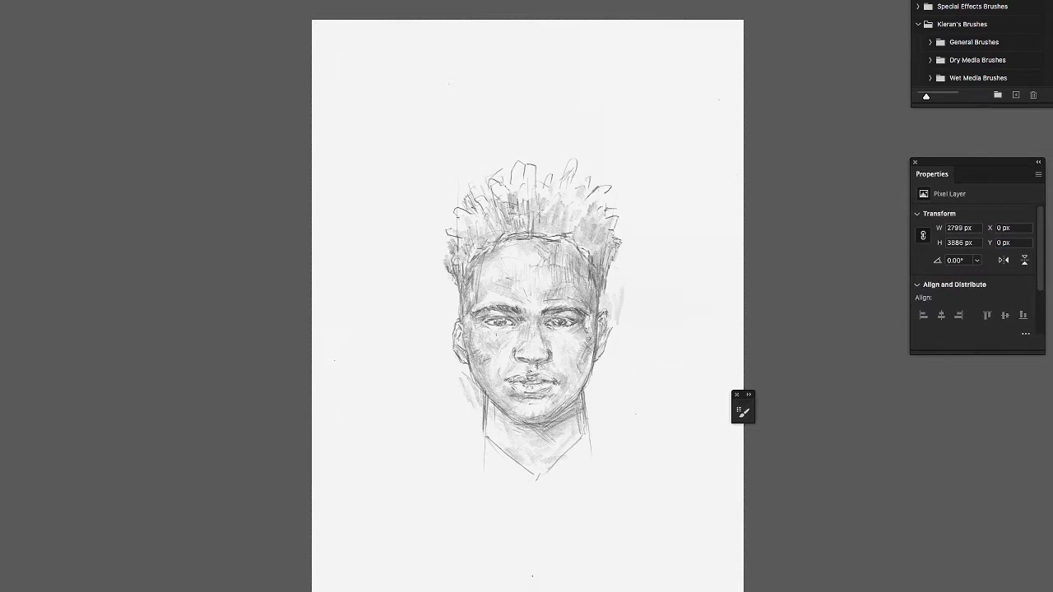
{"action": "left_click_drag", "start_coordinate": [979, 2], "coordinate": [872, 51]}
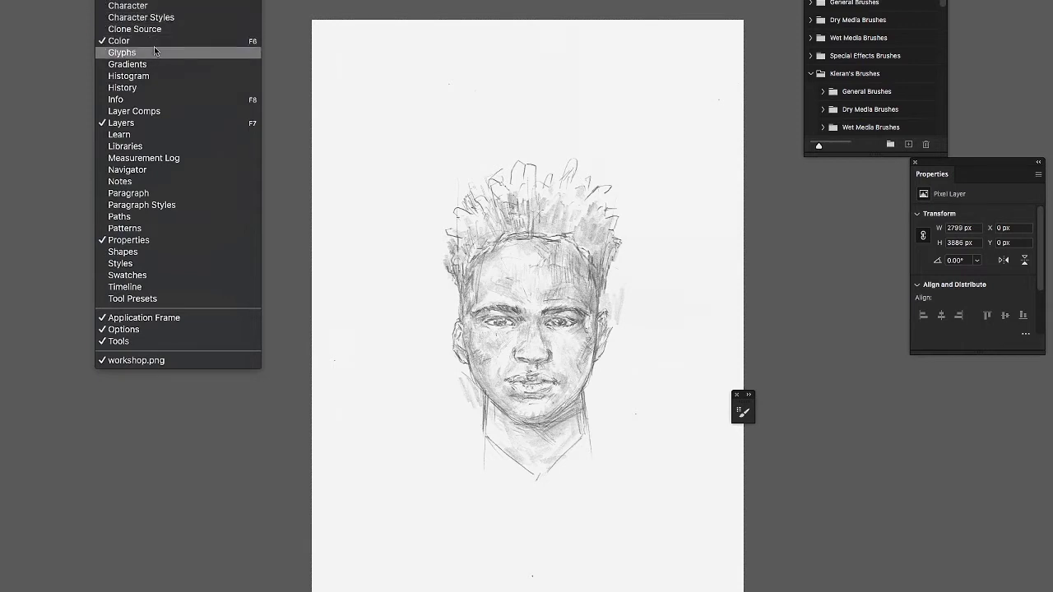
Show the Swatches panel and place it on the opposite side of the canvas from Properties
{"action": "left_click", "coordinate": [146, 275]}
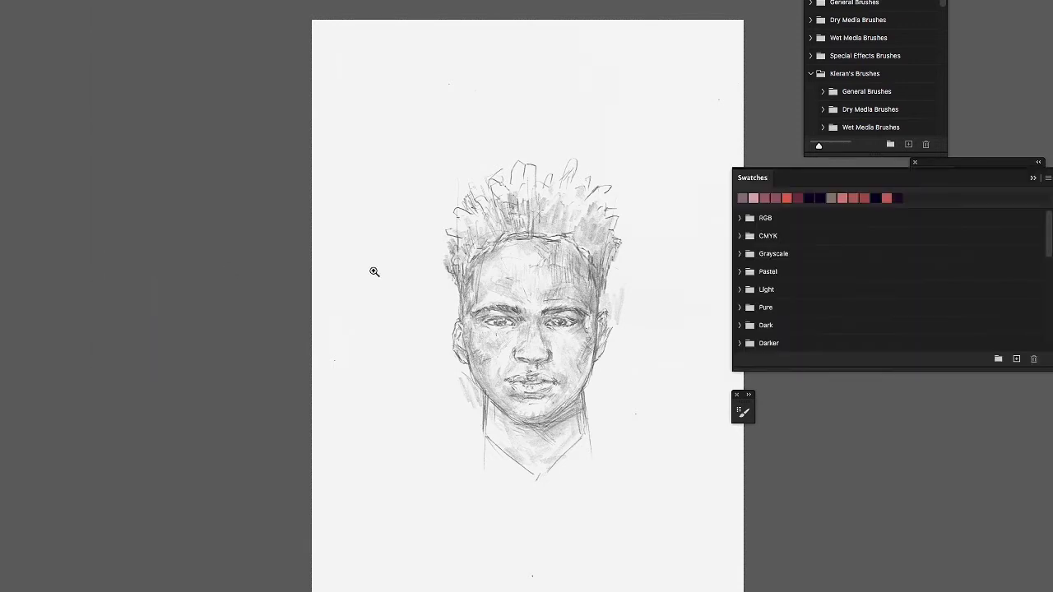
{"action": "left_click_drag", "start_coordinate": [81, 67], "coordinate": [73, 65]}
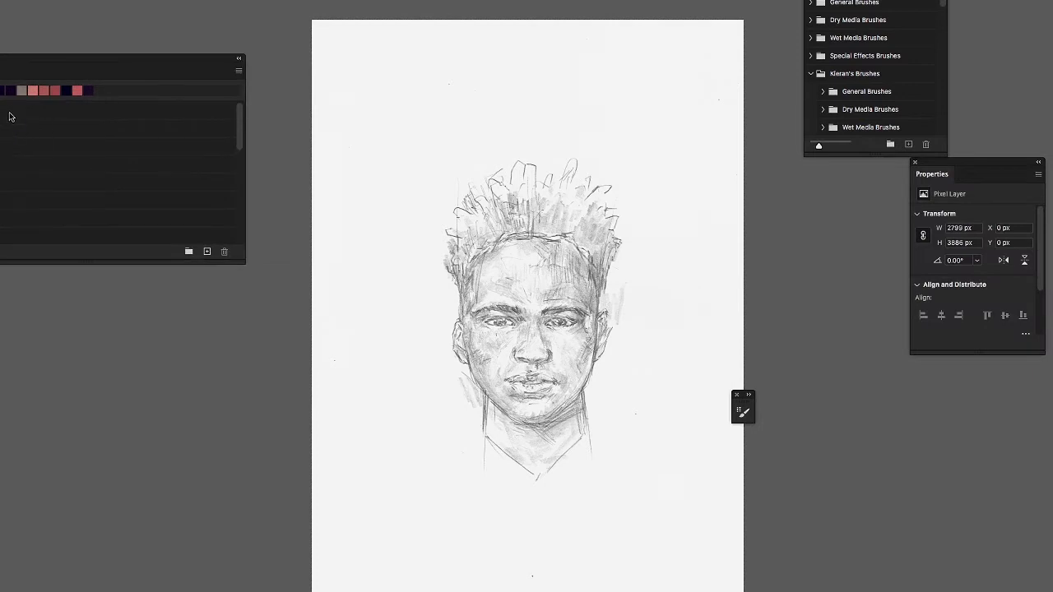
Hide the Brushes panel and show it again
{"action": "left_click", "coordinate": [119, 2]}
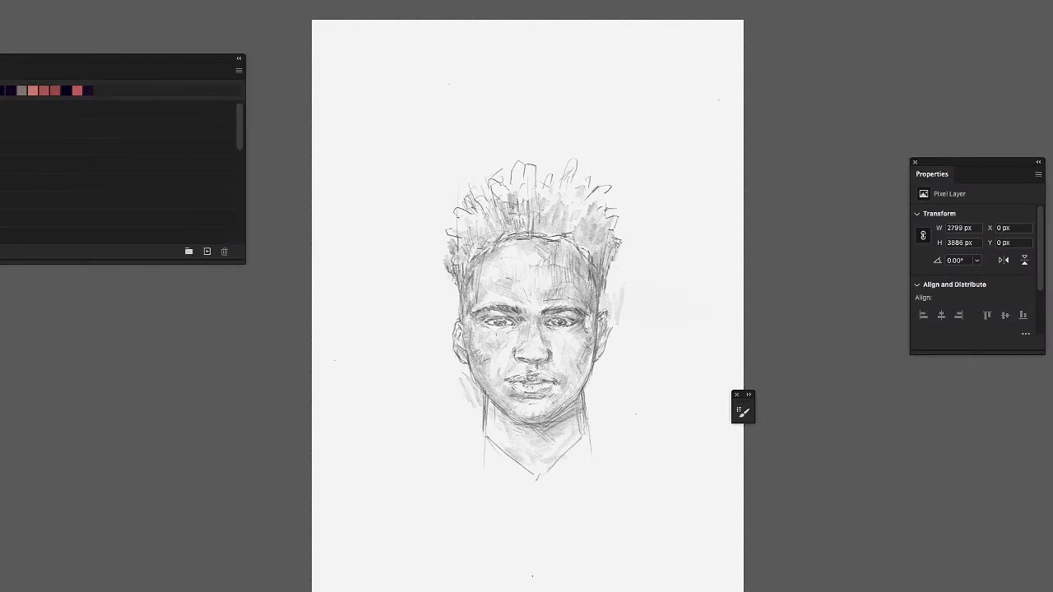
{"action": "left_click", "coordinate": [80, 2]}
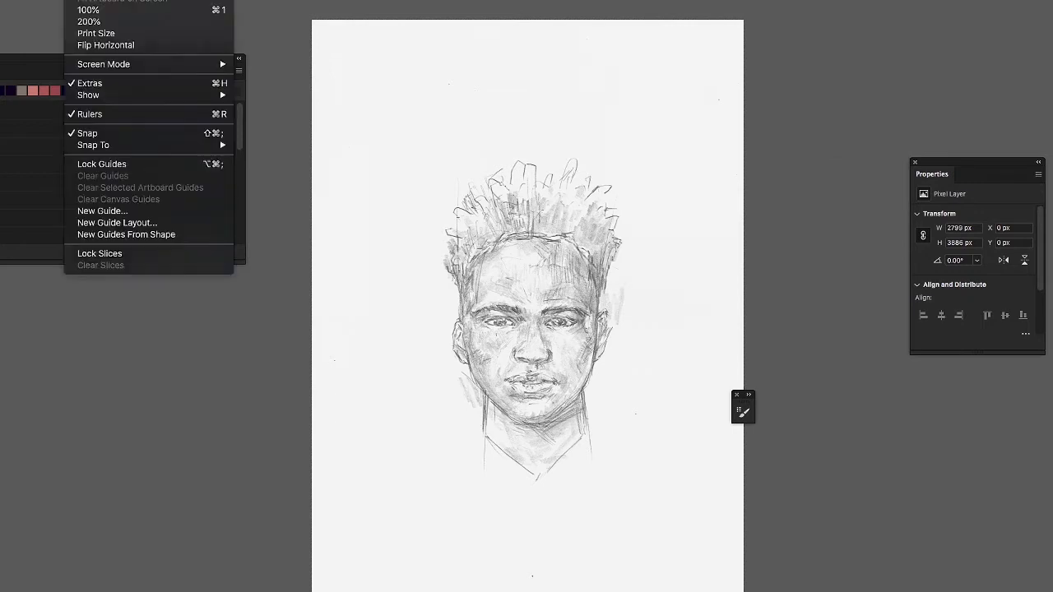
{"action": "mouse_move", "coordinate": [119, 2]}
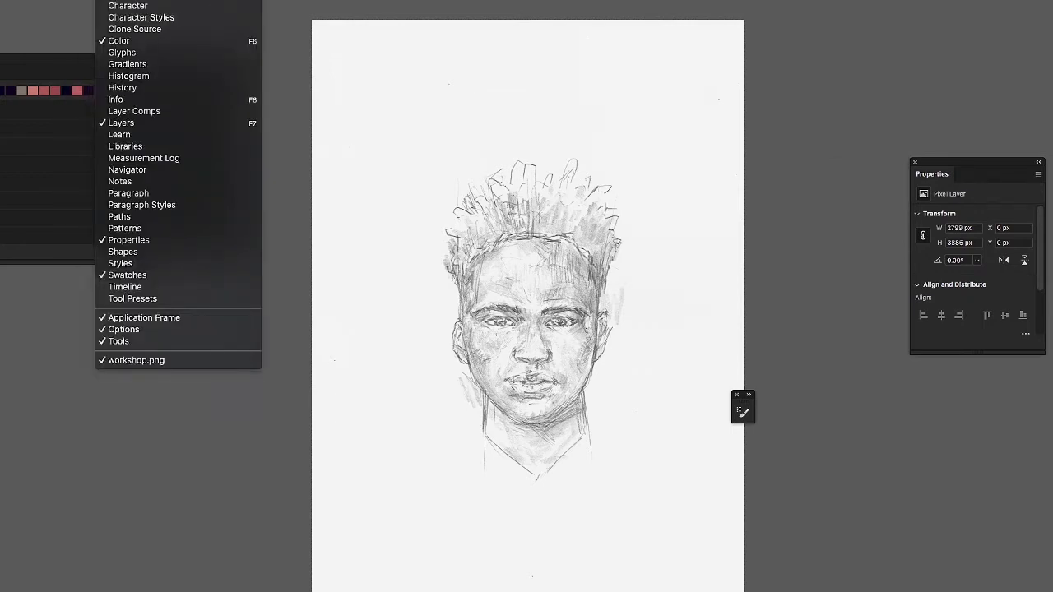
{"action": "left_click", "coordinate": [122, 2]}
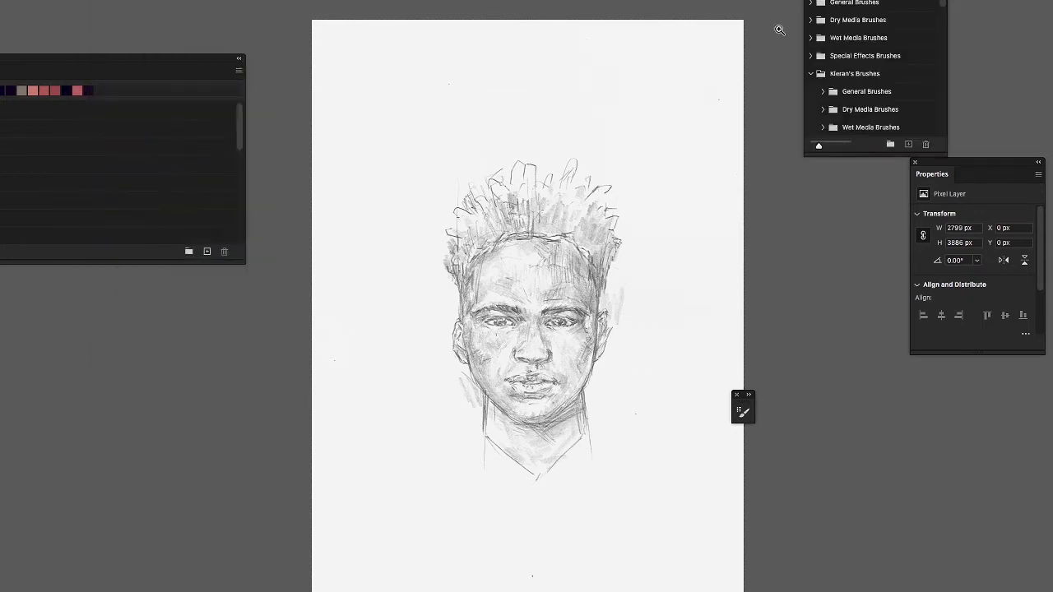
Move the Brushes panel away from the canvas to the outer edge of the workspace
{"action": "left_click_drag", "start_coordinate": [875, 1], "coordinate": [801, 9]}
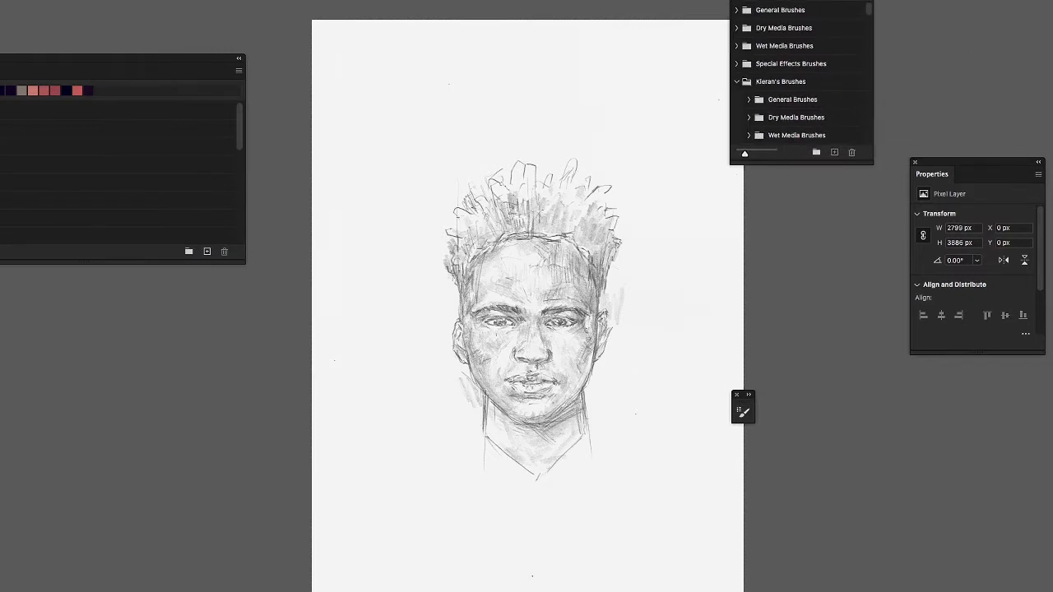
{"action": "left_click_drag", "start_coordinate": [757, 2], "coordinate": [1052, 86]}
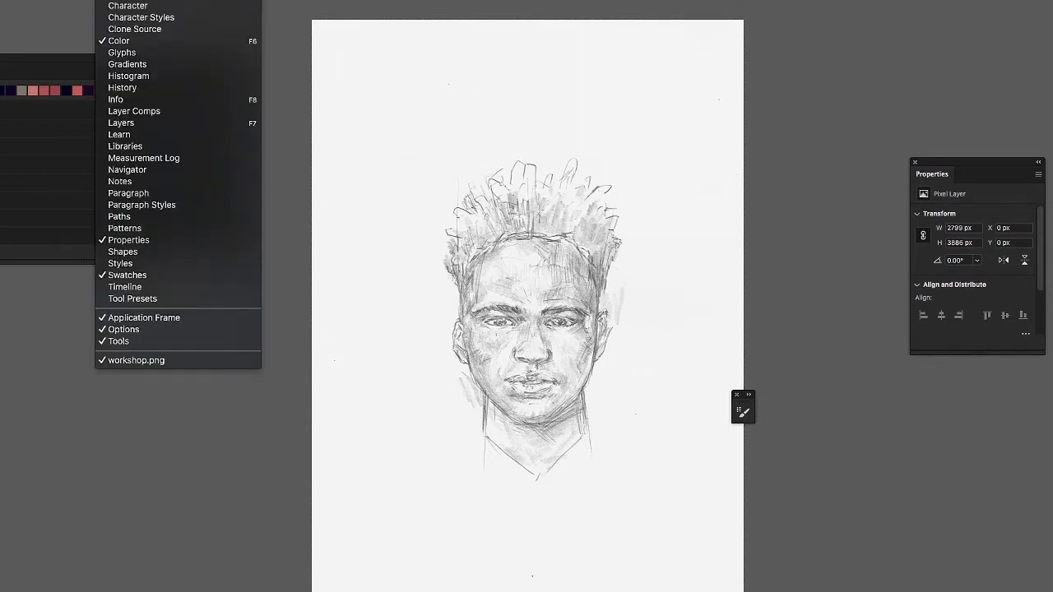
Show the Layers panel and place it just above the Properties panel
{"action": "left_click", "coordinate": [140, 126]}
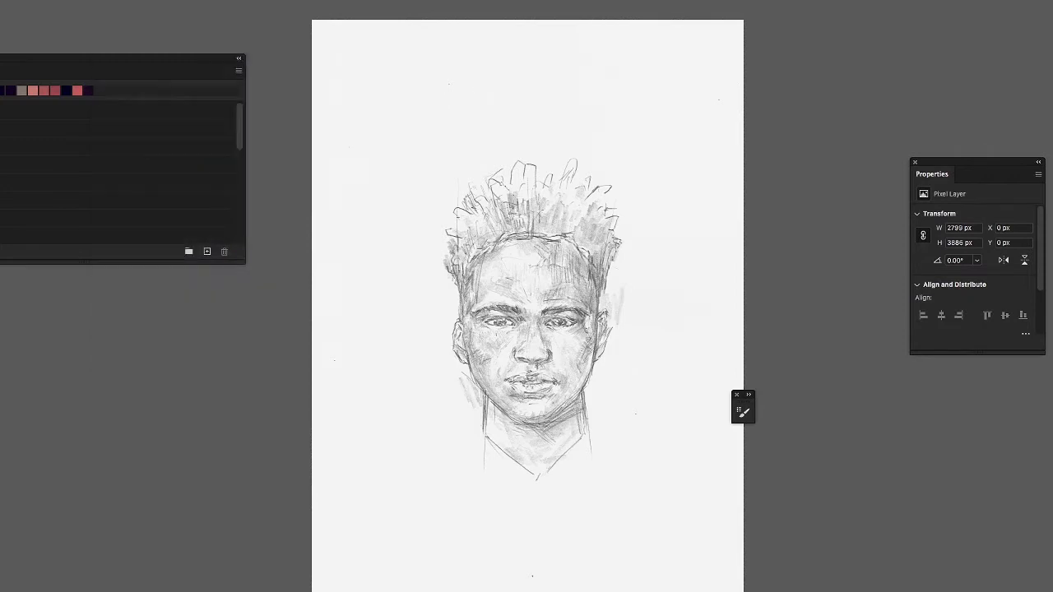
{"action": "left_click_drag", "start_coordinate": [1052, 0], "coordinate": [994, 8]}
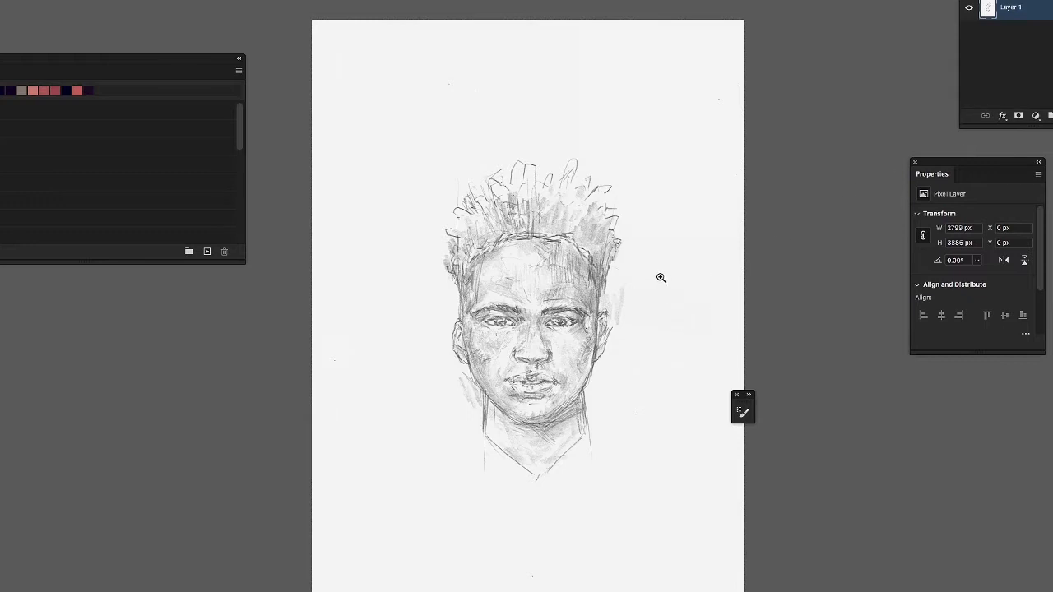
Add a Levels adjustment layer above the scanned drawing layer
{"action": "left_click_drag", "start_coordinate": [552, 289], "coordinate": [571, 290]}
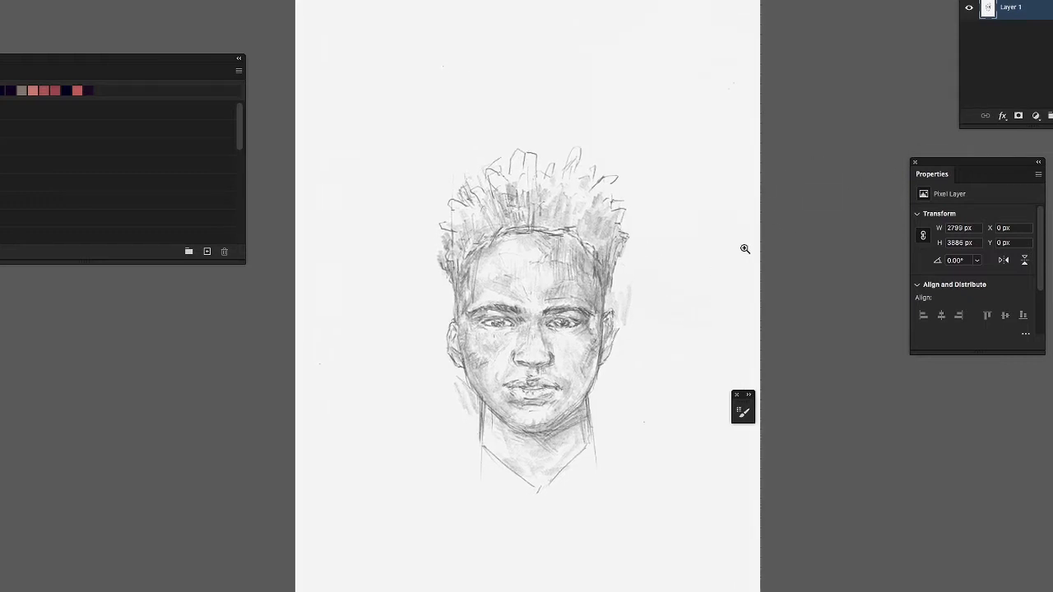
{"action": "left_click", "coordinate": [1035, 120]}
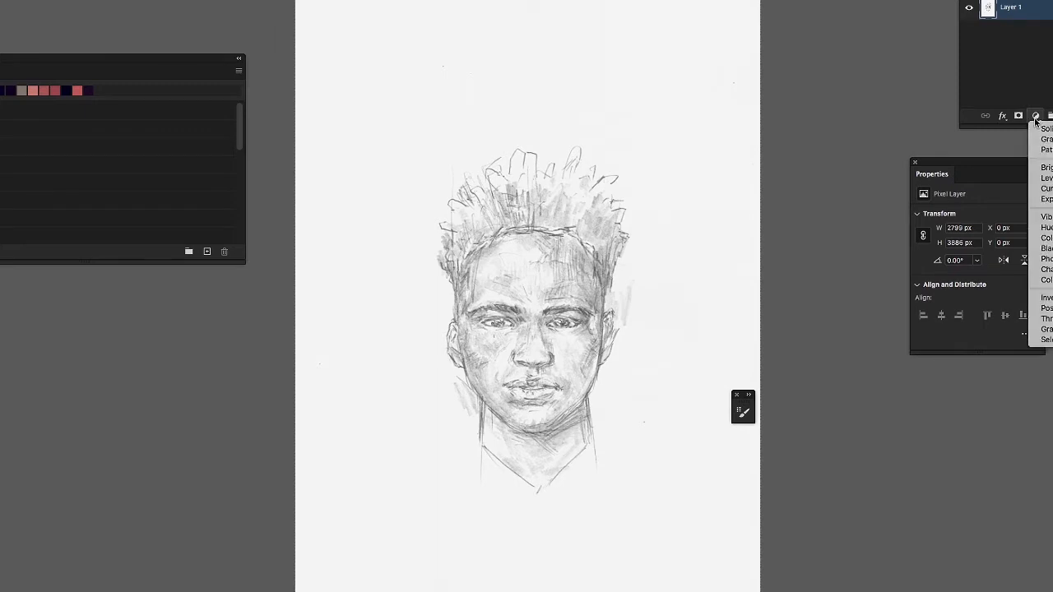
{"action": "left_click", "coordinate": [1035, 121]}
{"action": "left_click", "coordinate": [1035, 122]}
{"action": "left_click", "coordinate": [1048, 178]}
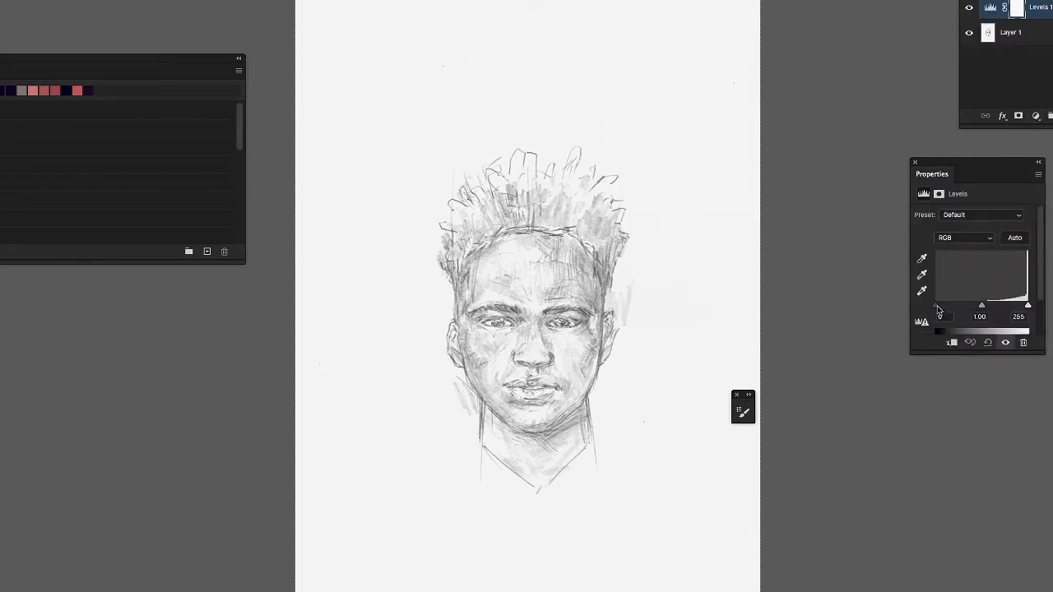
Set the Levels shadow input to 136 and line the Properties panel up beneath the Layers panel
{"action": "left_click_drag", "start_coordinate": [938, 309], "coordinate": [986, 309]}
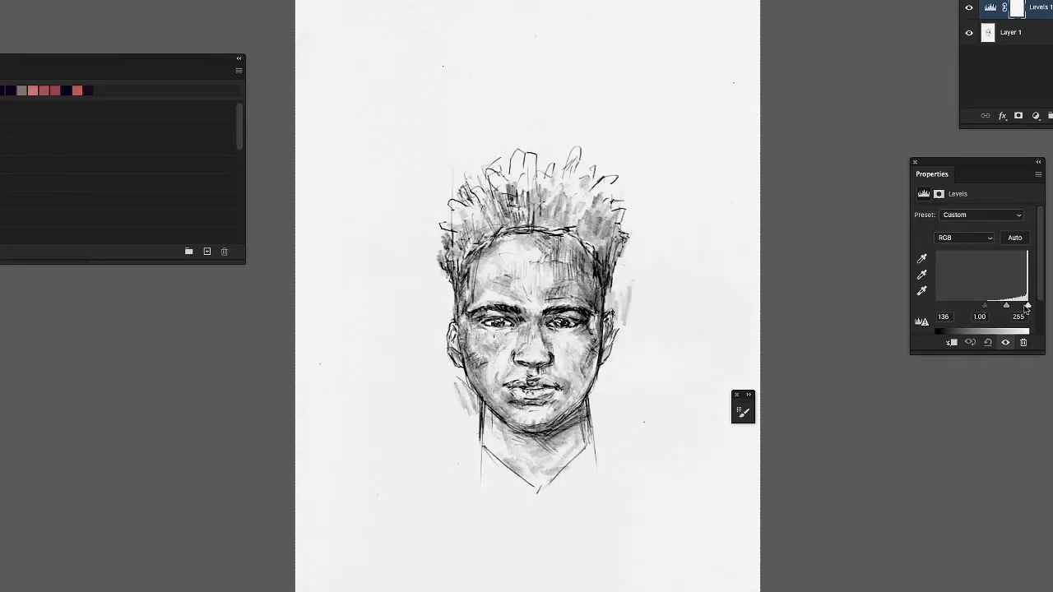
{"action": "left_click_drag", "start_coordinate": [1008, 306], "coordinate": [1007, 306]}
{"action": "left_click_drag", "start_coordinate": [978, 165], "coordinate": [1027, 151]}
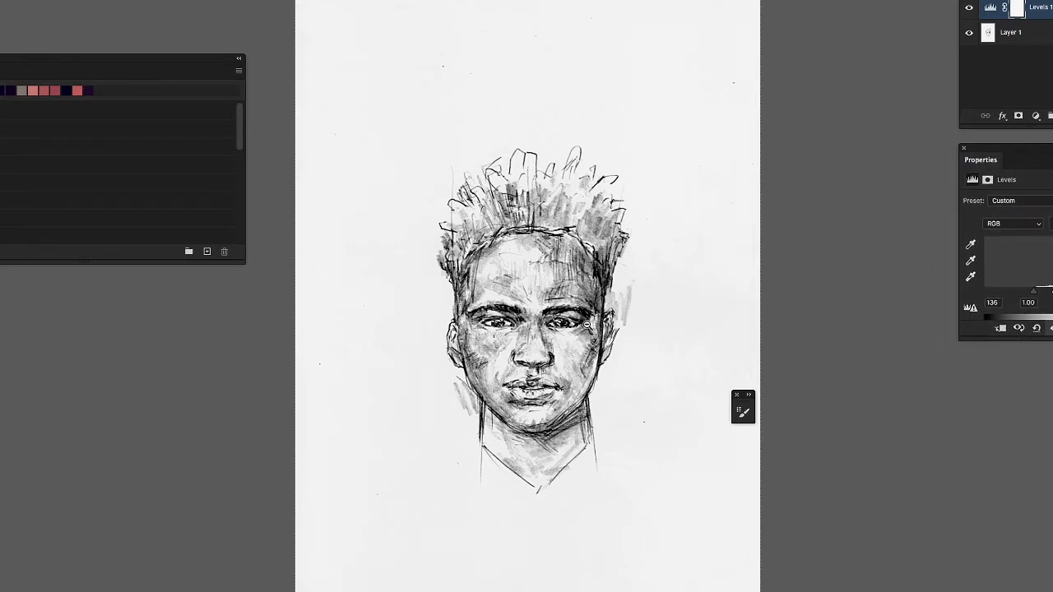
{"action": "left_click_drag", "start_coordinate": [587, 326], "coordinate": [581, 323]}
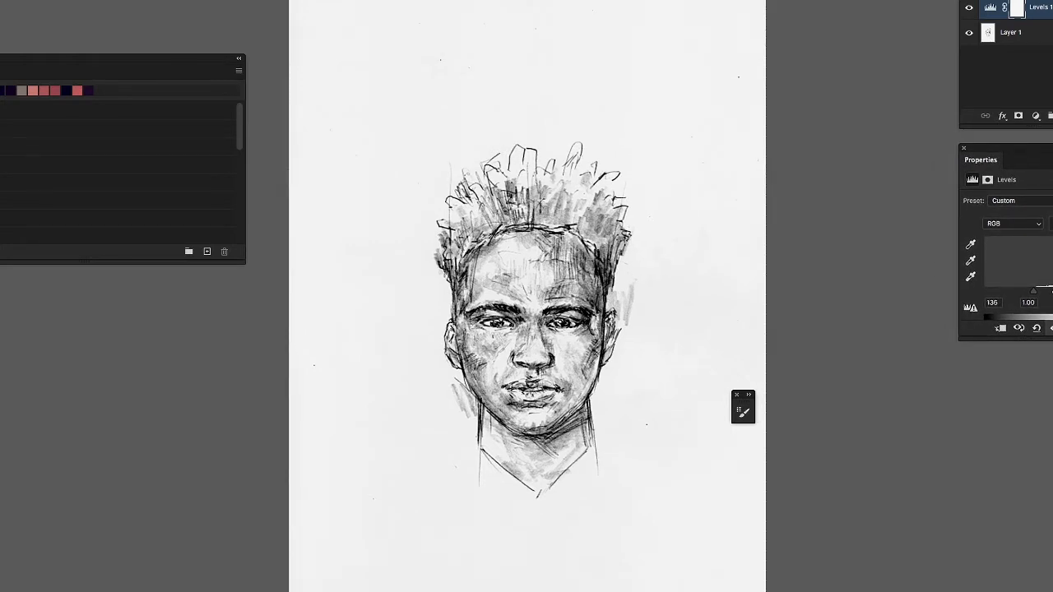
Merge the Levels adjustment down into the drawing layer and flatten the image
{"action": "right_click", "coordinate": [1045, 10]}
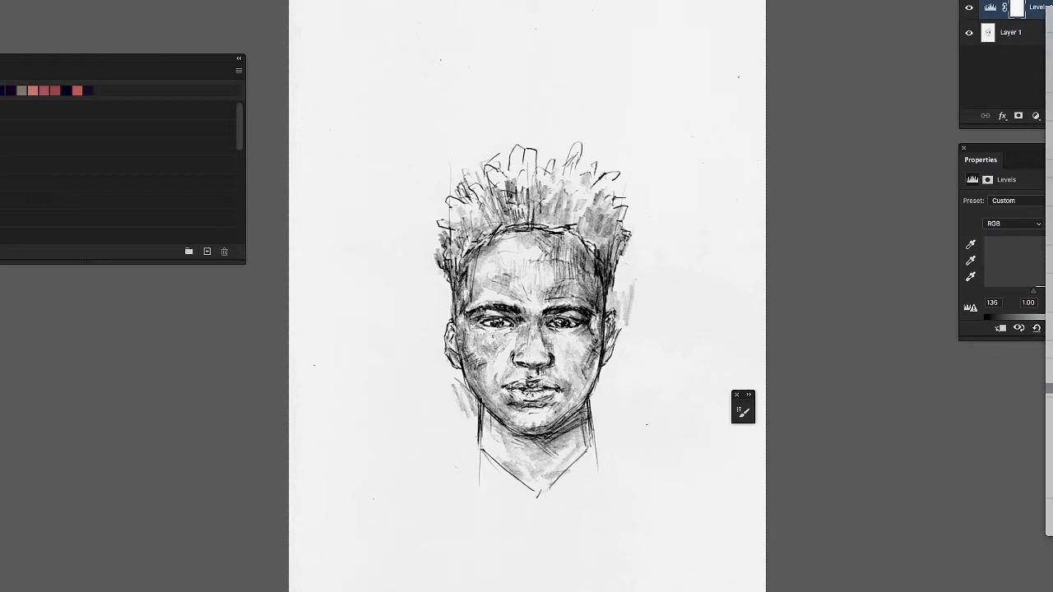
{"action": "left_click", "coordinate": [1010, 86]}
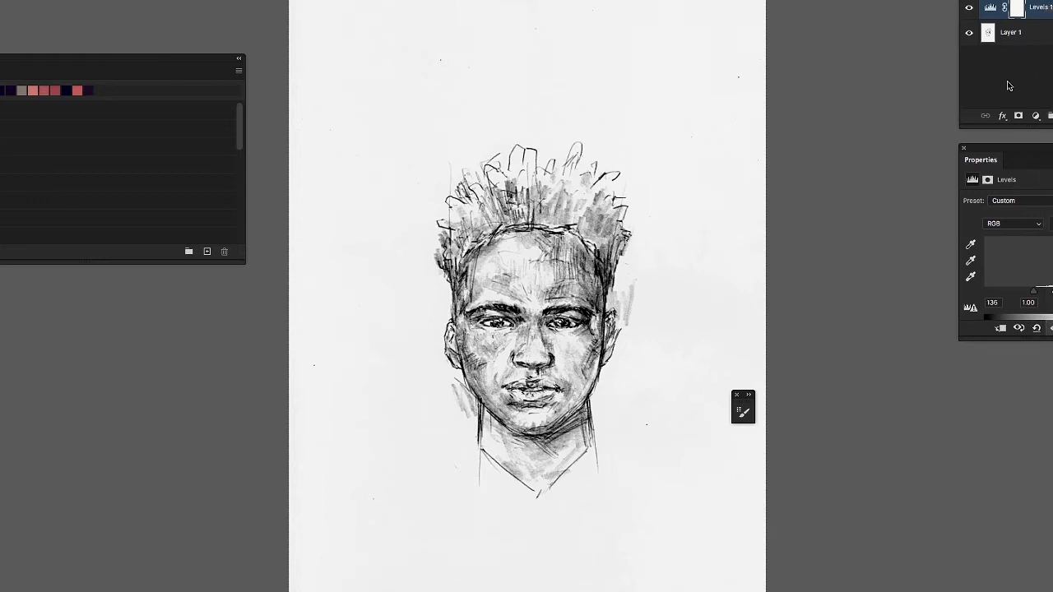
{"action": "right_click", "coordinate": [1033, 18]}
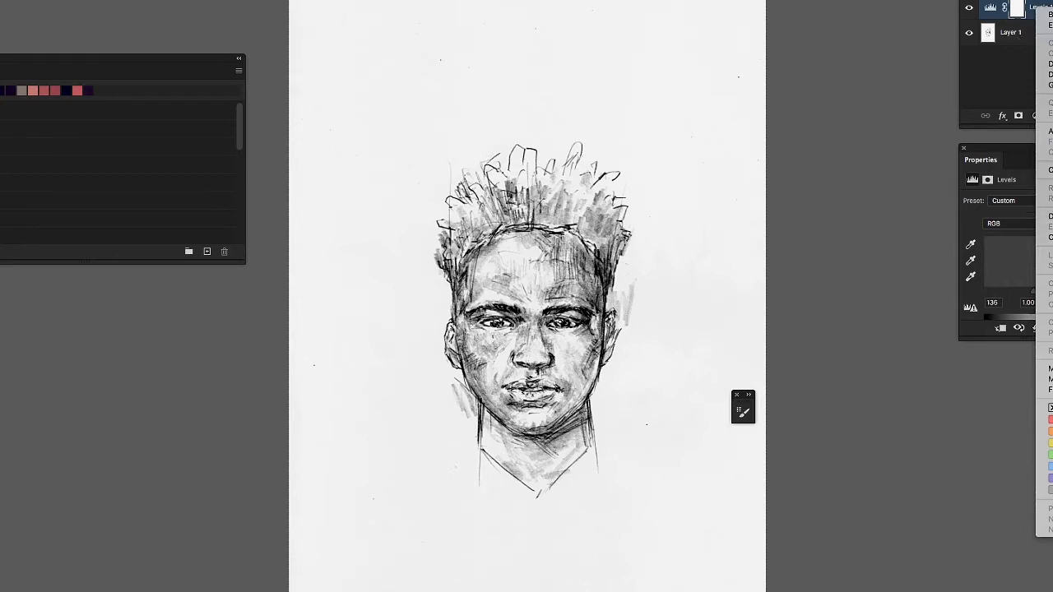
{"action": "left_click", "coordinate": [1045, 368]}
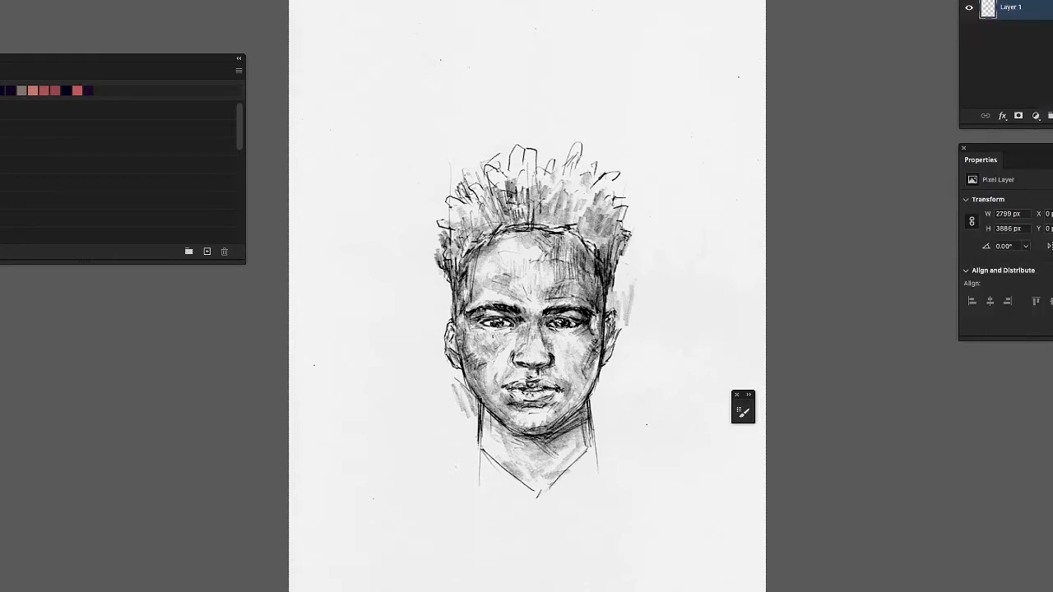
{"action": "right_click", "coordinate": [1042, 6]}
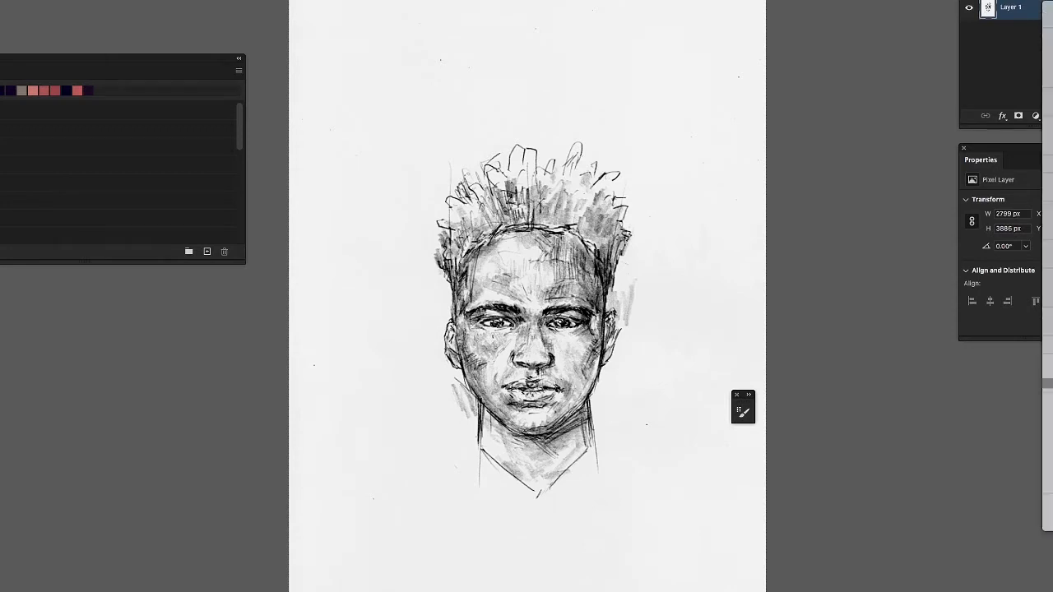
{"action": "left_click", "coordinate": [1047, 384]}
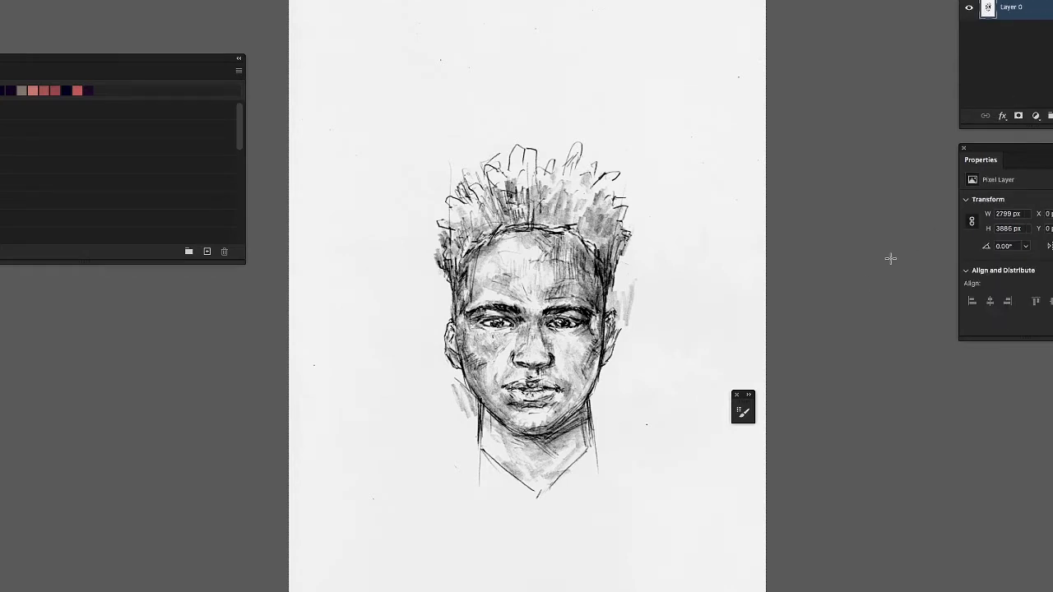
Move the collapsed Brushes panel off the canvas, and hide and restore all panels
{"action": "left_click_drag", "start_coordinate": [745, 401], "coordinate": [878, 407]}
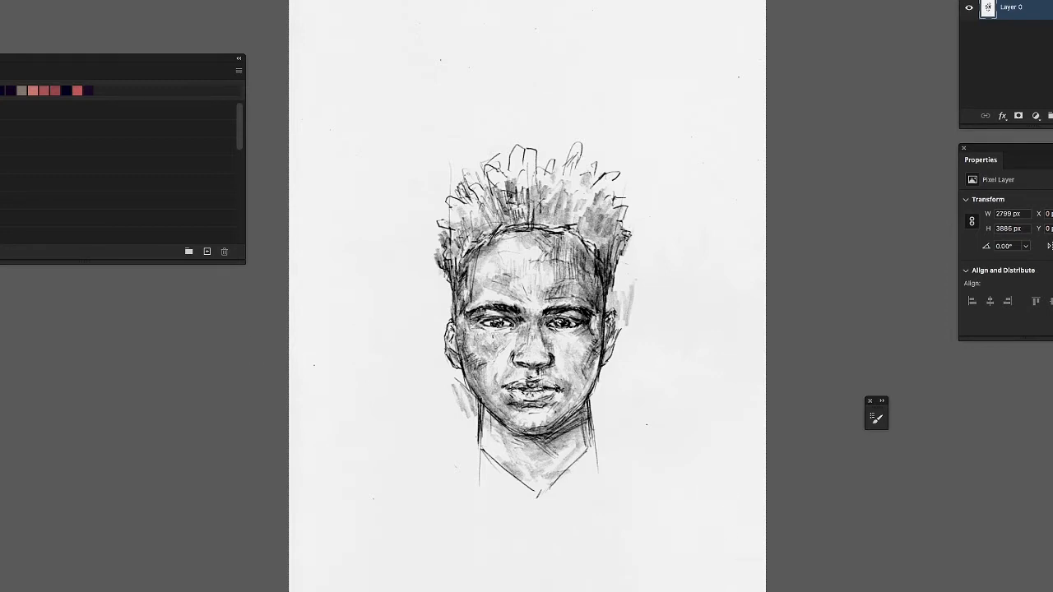
{"action": "scroll", "coordinate": [527, 321], "scroll_direction": "right", "scroll_amount": 2}
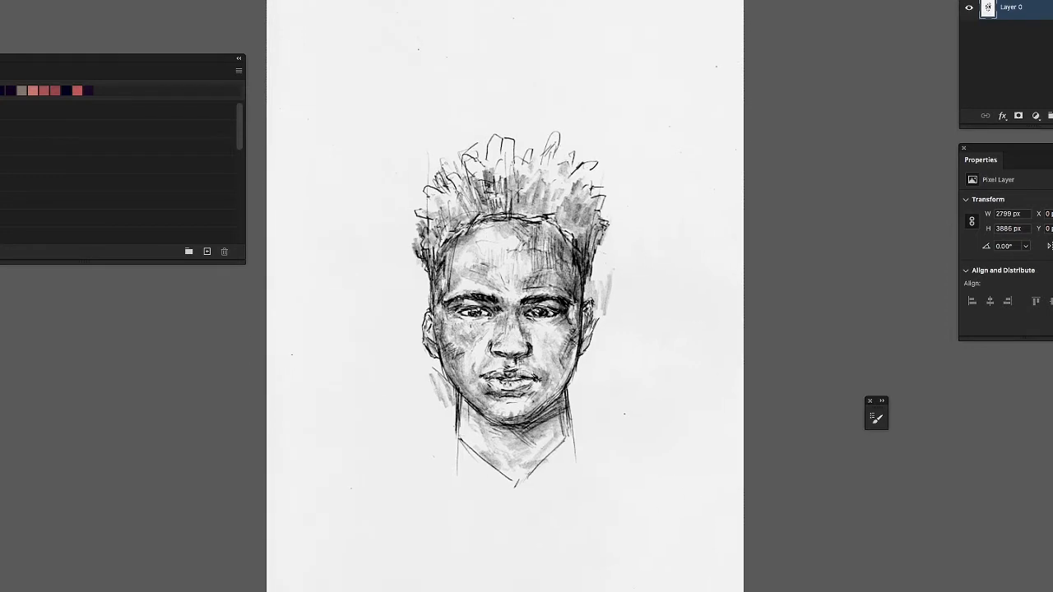
{"action": "key", "text": "Tab"}
{"action": "key", "text": "Tab"}
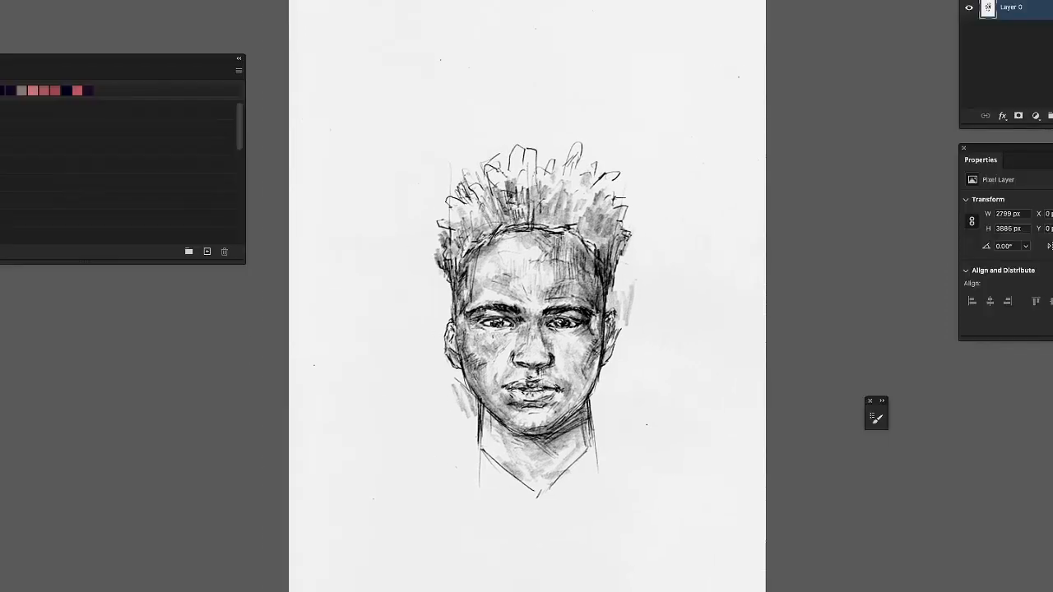
Make a rectangular selection of about 2795 by 3883 px around the whole drawing and copy it
{"action": "key", "text": "super+a"}
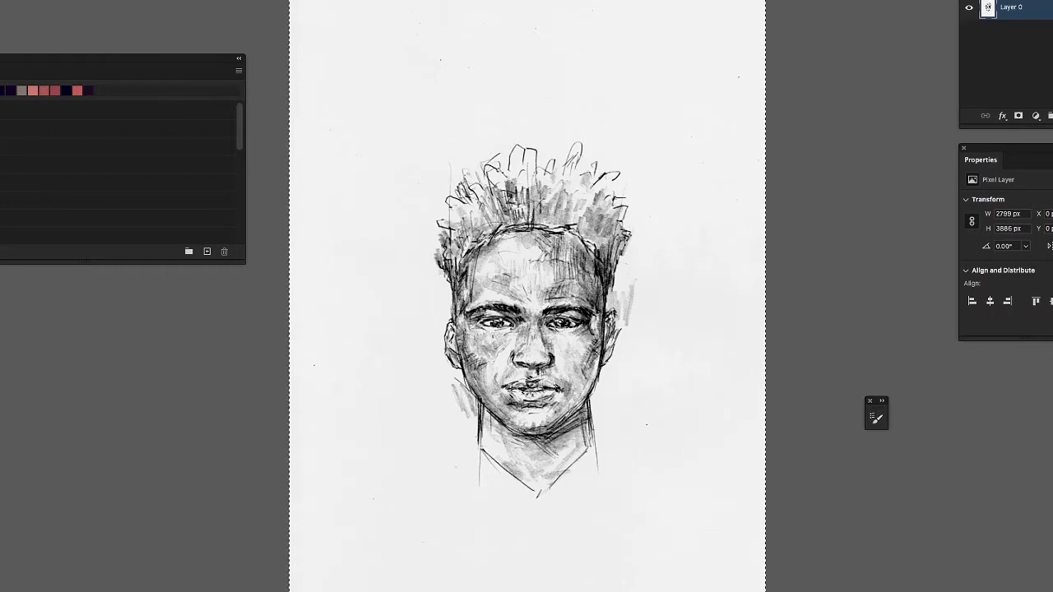
{"action": "key", "text": "super+d"}
{"action": "left_click_drag", "start_coordinate": [292, 3], "coordinate": [765, 590]}
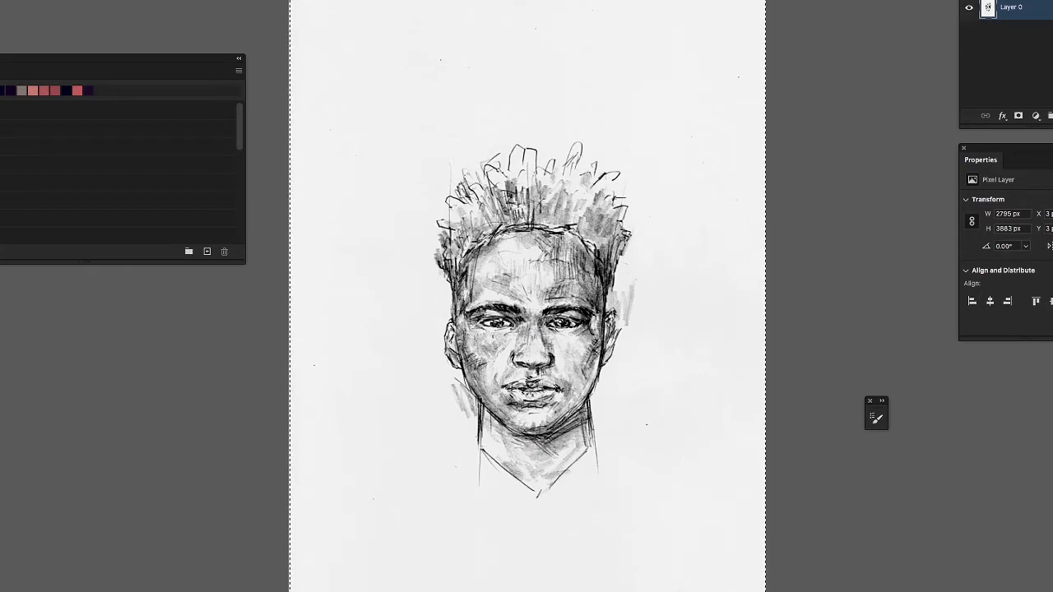
{"action": "left_click", "coordinate": [0, 0]}
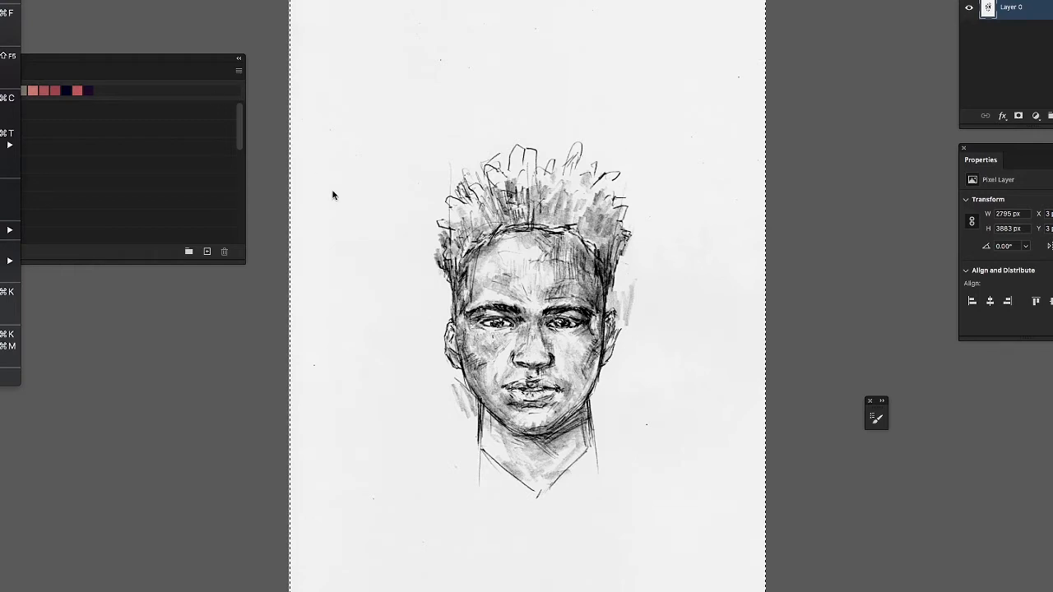
{"action": "left_click", "coordinate": [420, 298]}
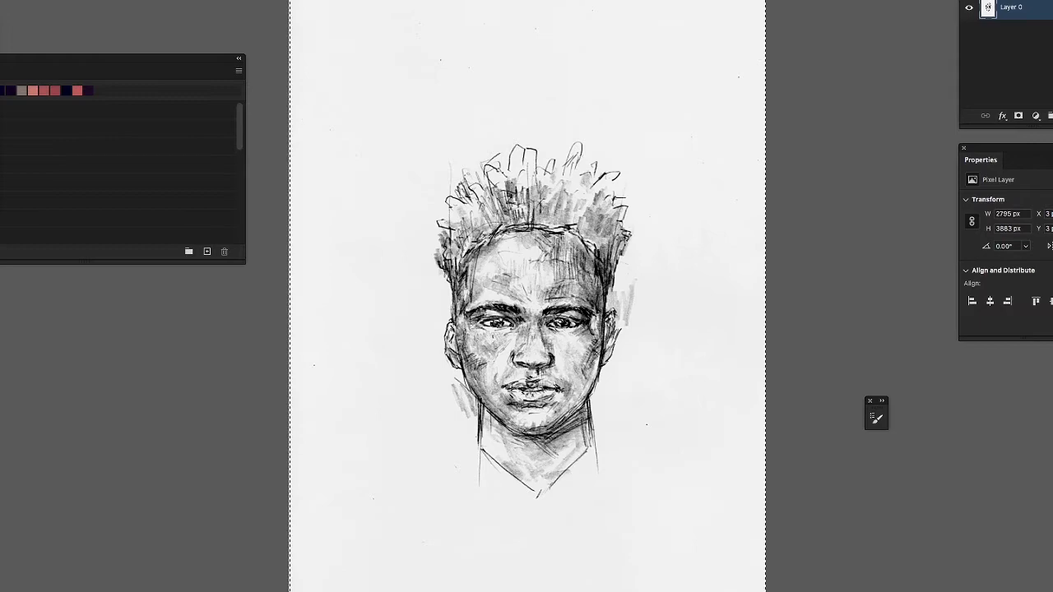
Start a new document from the A4 print preset and set its size units to pixels
{"action": "key", "text": "ctrl+n"}
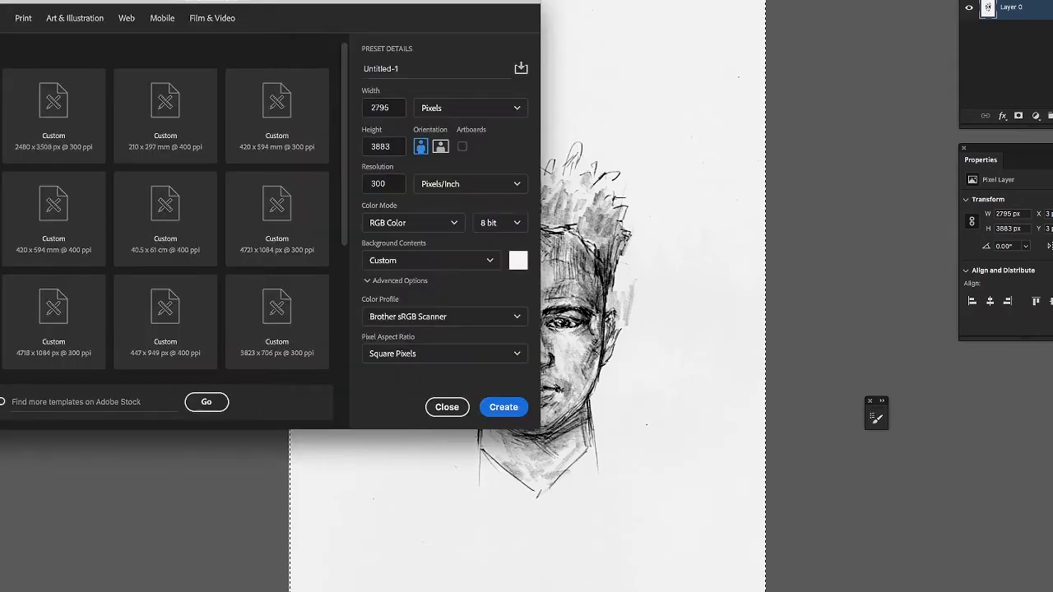
{"action": "left_click_drag", "start_coordinate": [11, 2], "coordinate": [228, 65]}
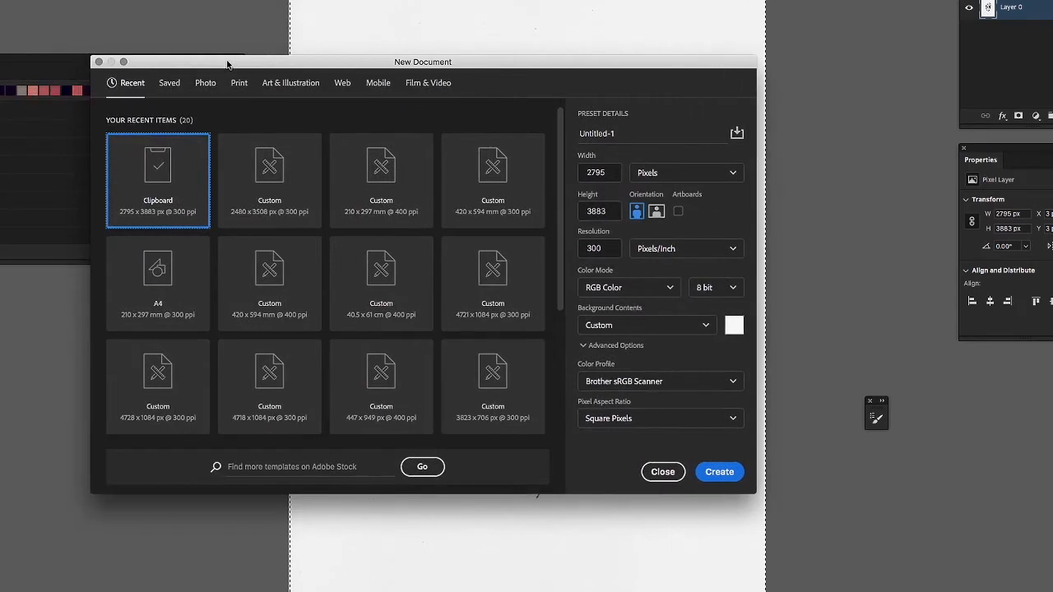
{"action": "left_click", "coordinate": [240, 84]}
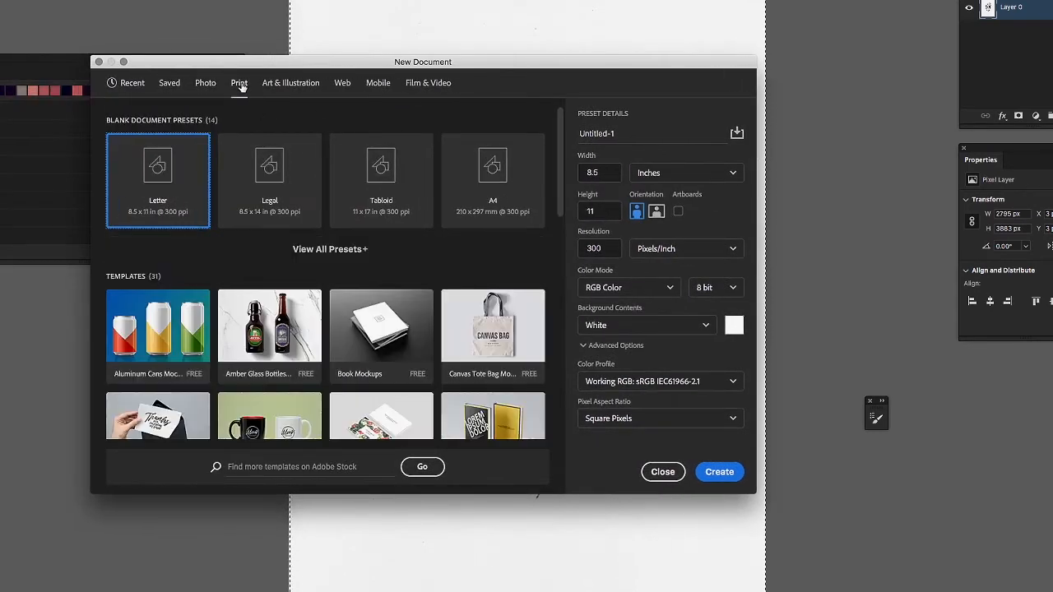
{"action": "left_click", "coordinate": [353, 249]}
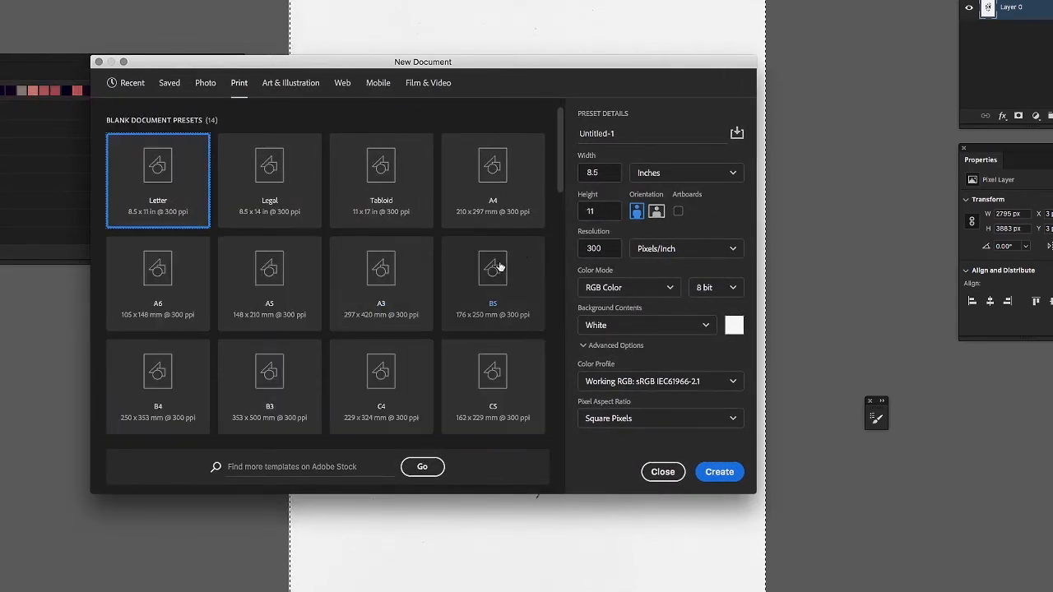
{"action": "left_click", "coordinate": [493, 169]}
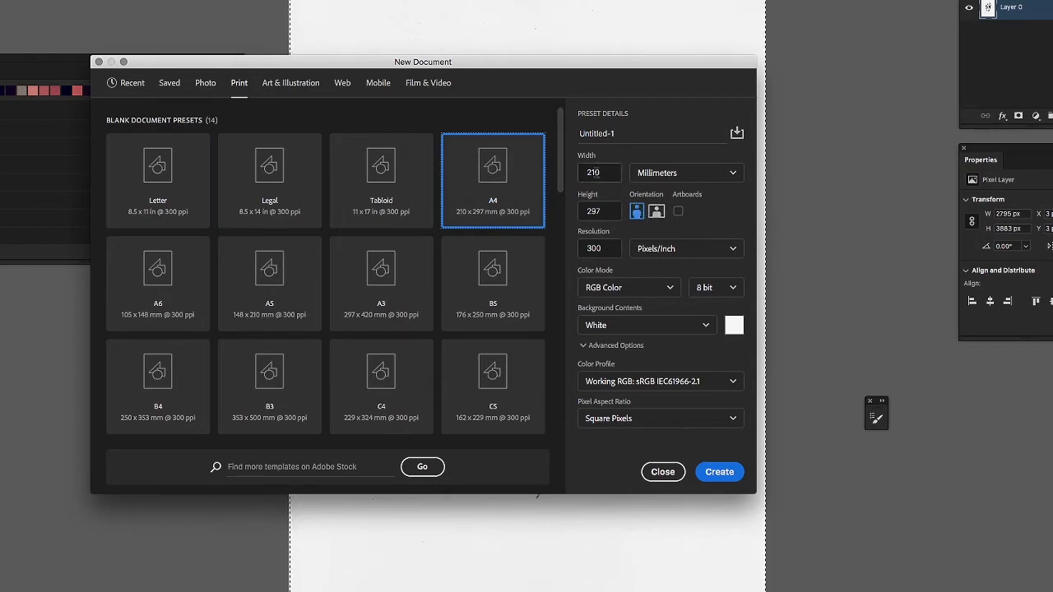
{"action": "left_click", "coordinate": [735, 175]}
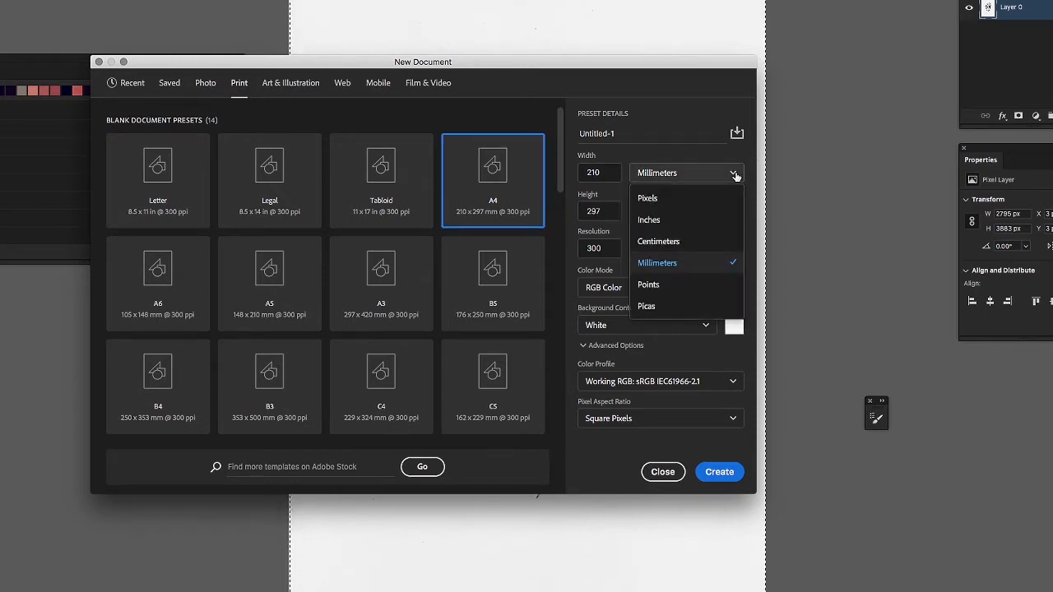
{"action": "left_click", "coordinate": [650, 200]}
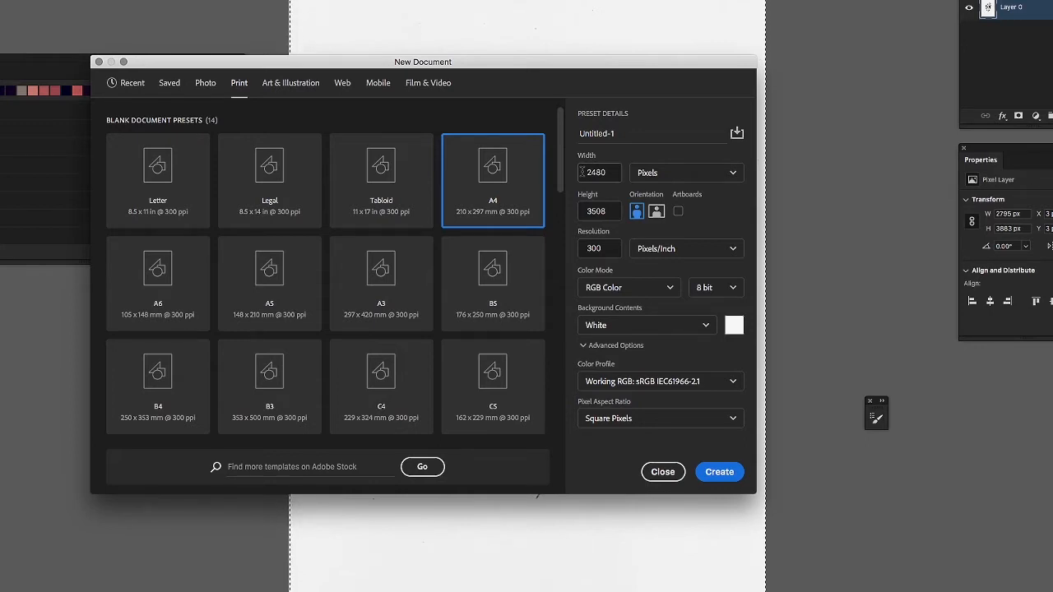
Review the new document's resolution and the available colour modes, and collapse the advanced options
{"action": "double_click", "coordinate": [594, 249]}
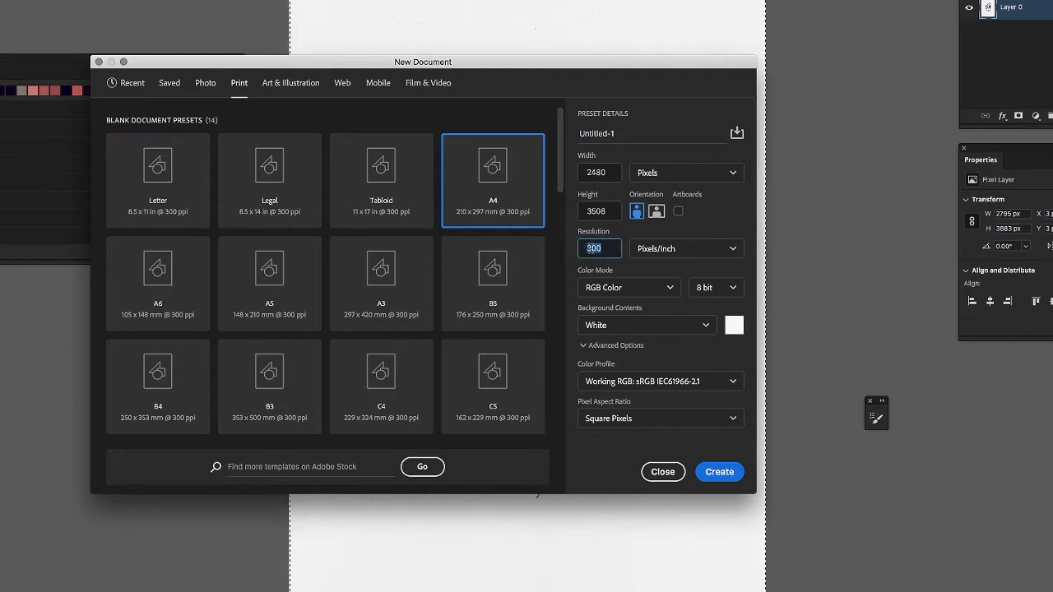
{"action": "left_click", "coordinate": [590, 248]}
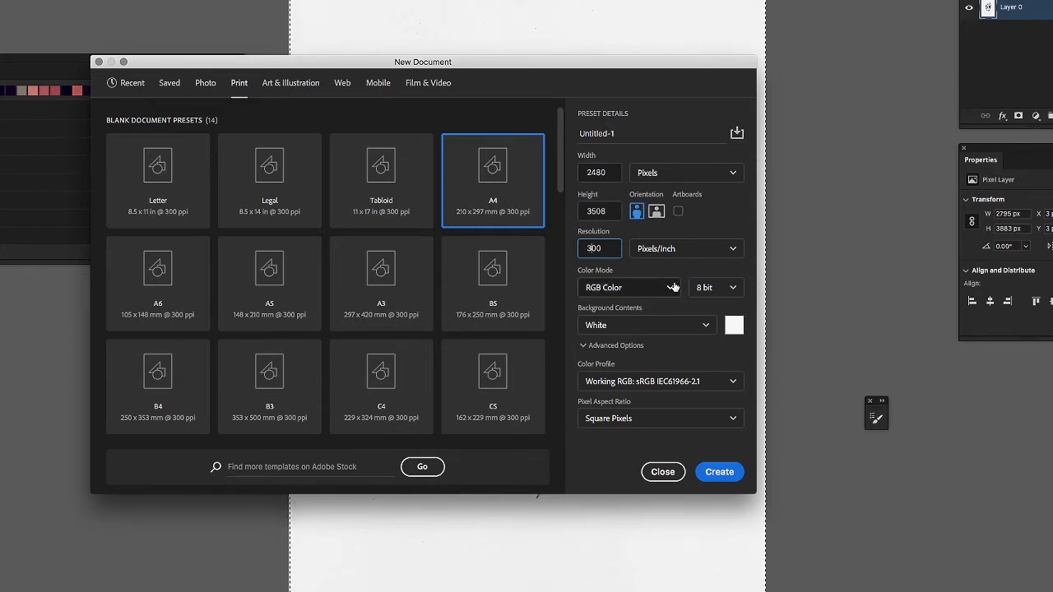
{"action": "left_click", "coordinate": [673, 287]}
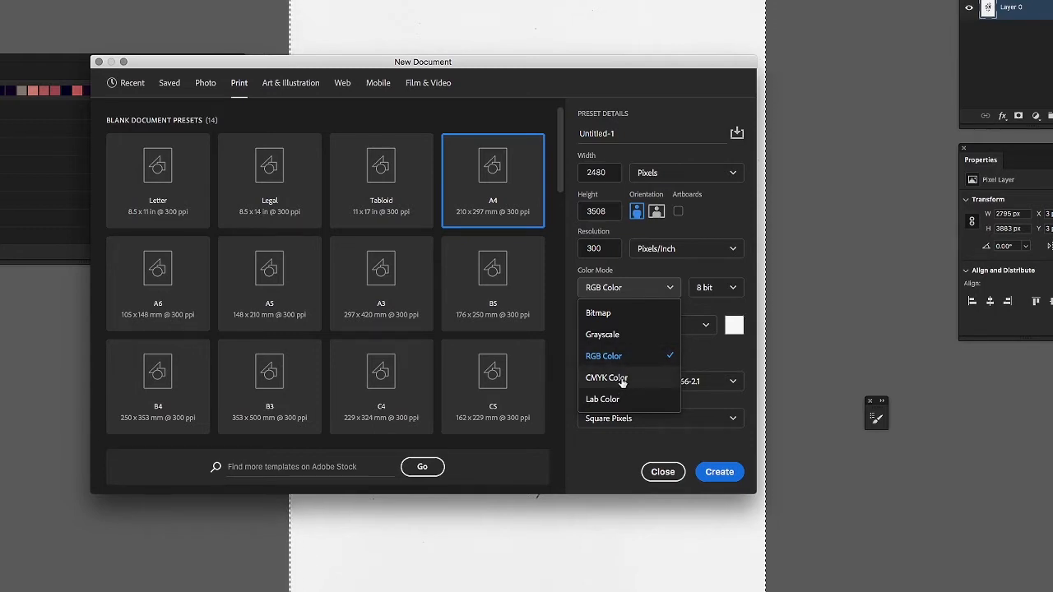
{"action": "left_click", "coordinate": [700, 345]}
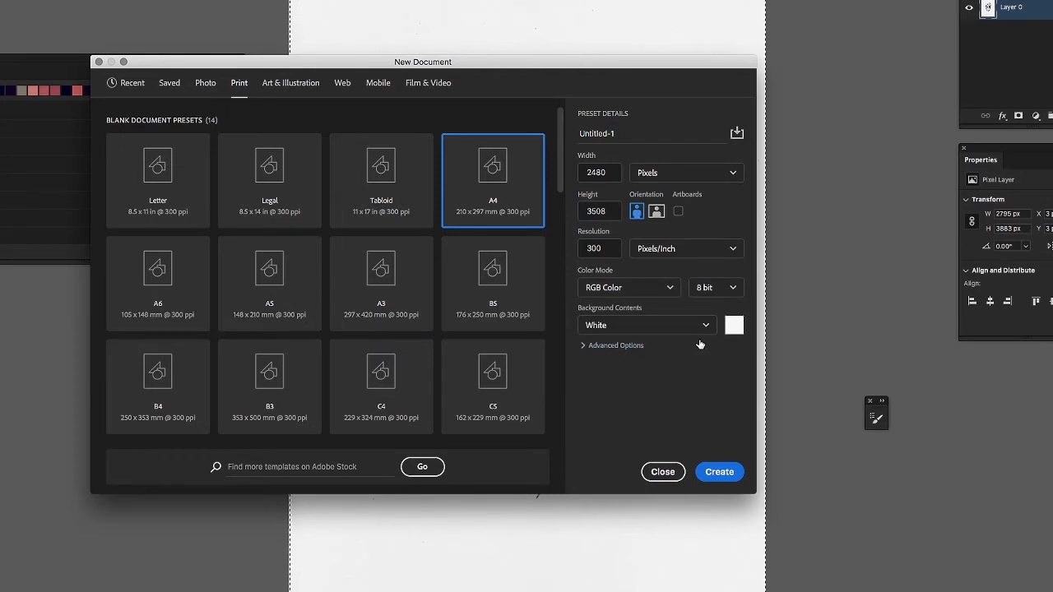
Set the new document's colour depth to 16 bit
{"action": "left_click", "coordinate": [713, 293]}
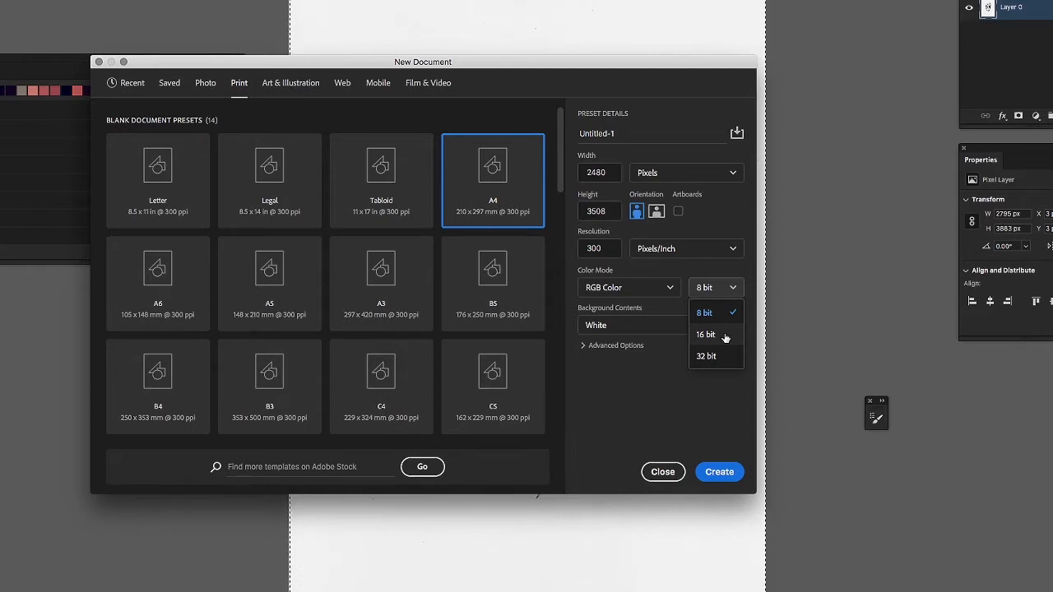
{"action": "left_click", "coordinate": [725, 337]}
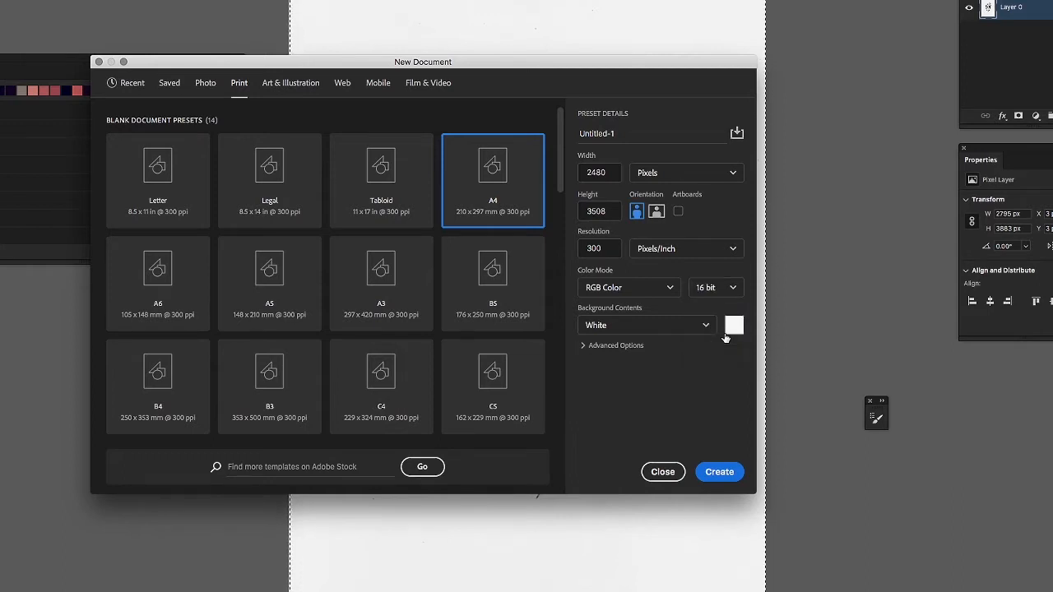
{"action": "left_click", "coordinate": [736, 288]}
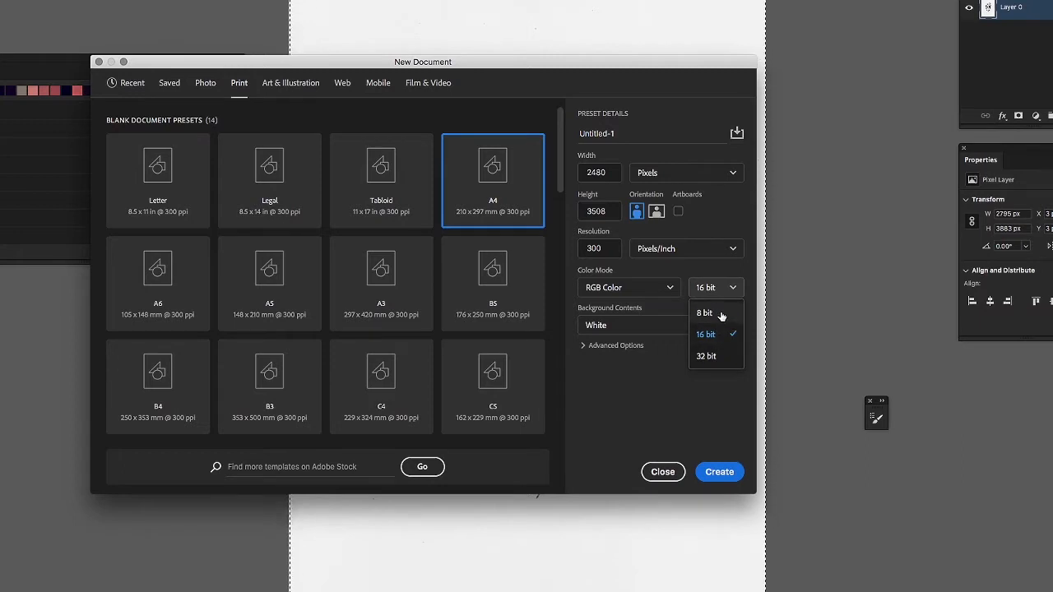
{"action": "left_click", "coordinate": [733, 288]}
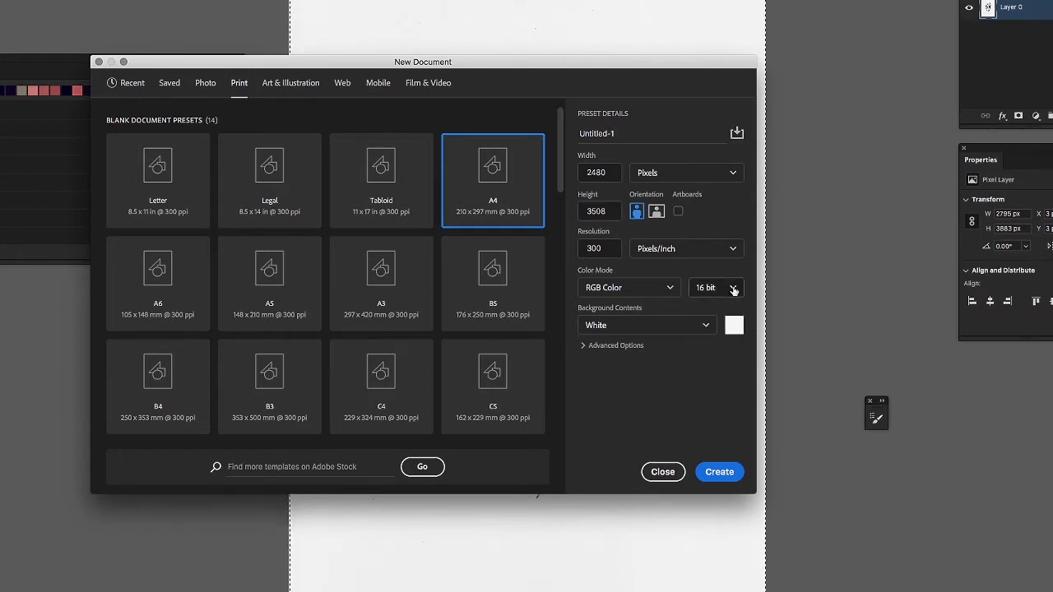
{"action": "left_click", "coordinate": [734, 288]}
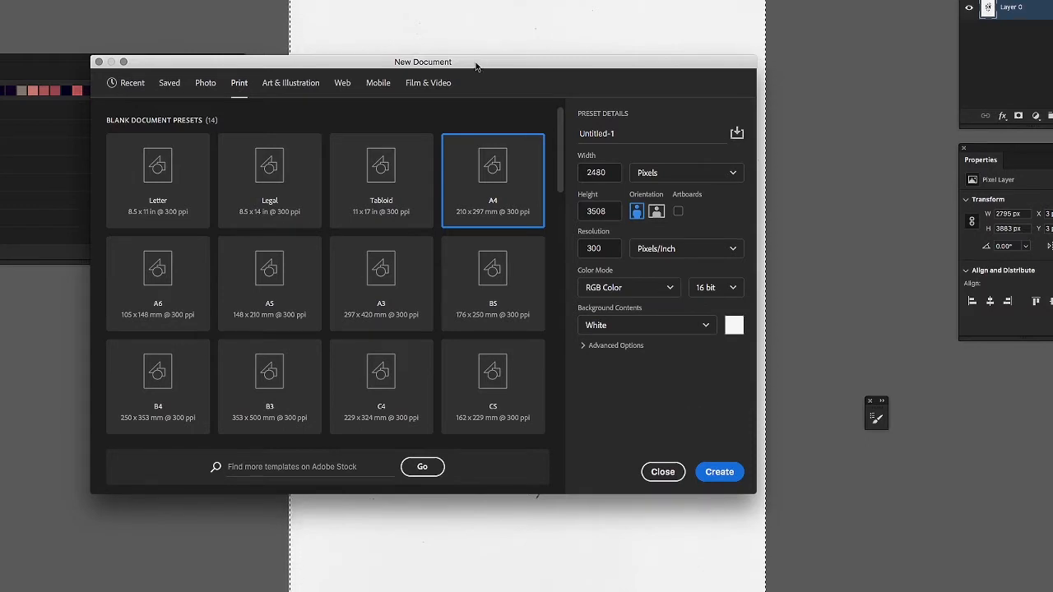
Create the new A4 document with the configured print settings
{"action": "left_click_drag", "start_coordinate": [475, 66], "coordinate": [641, 65]}
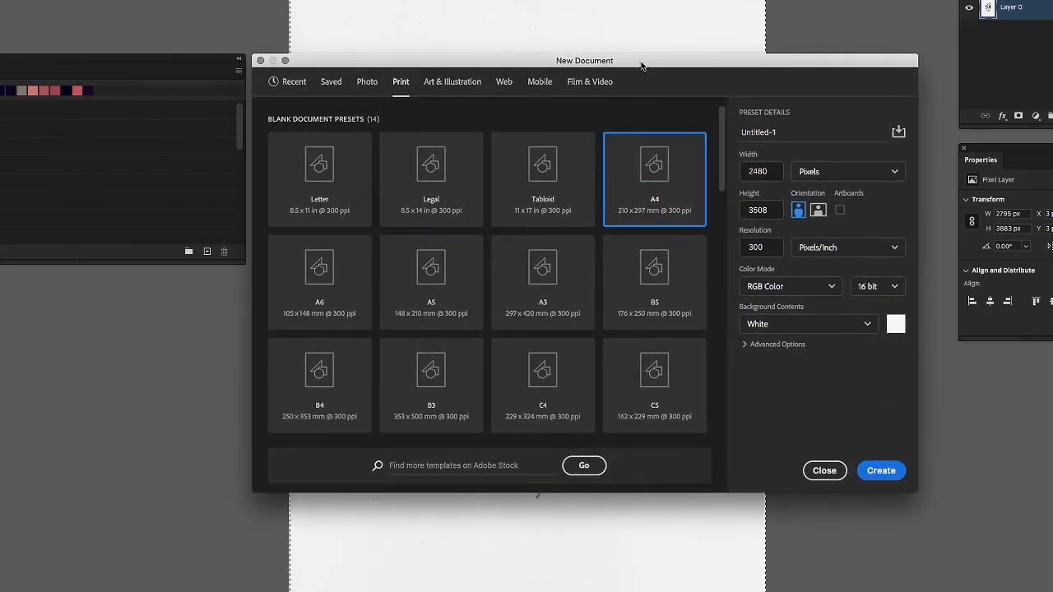
{"action": "left_click", "coordinate": [888, 473]}
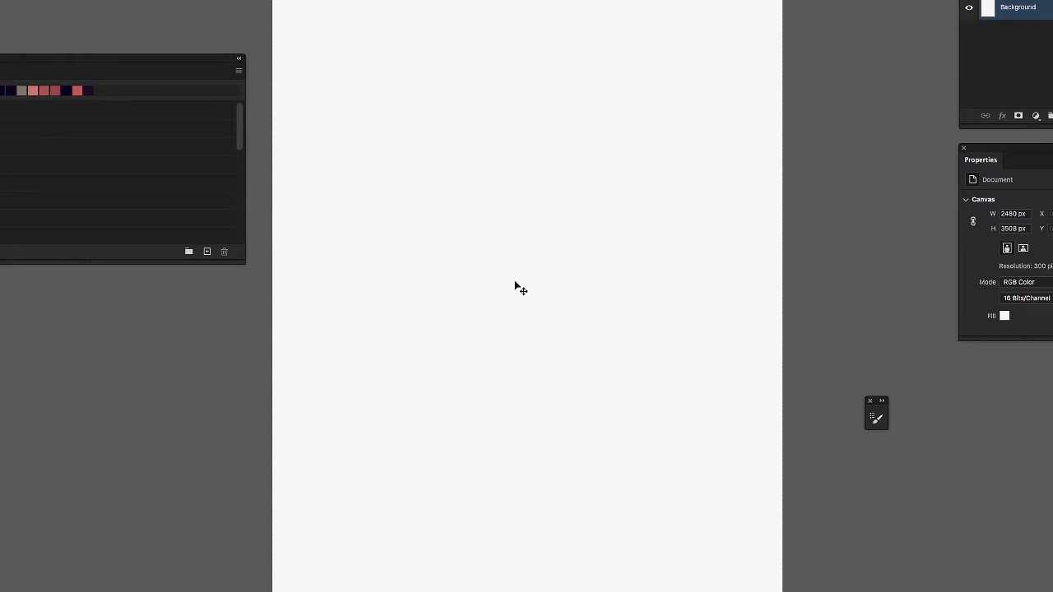
{"action": "key", "text": "super+v"}
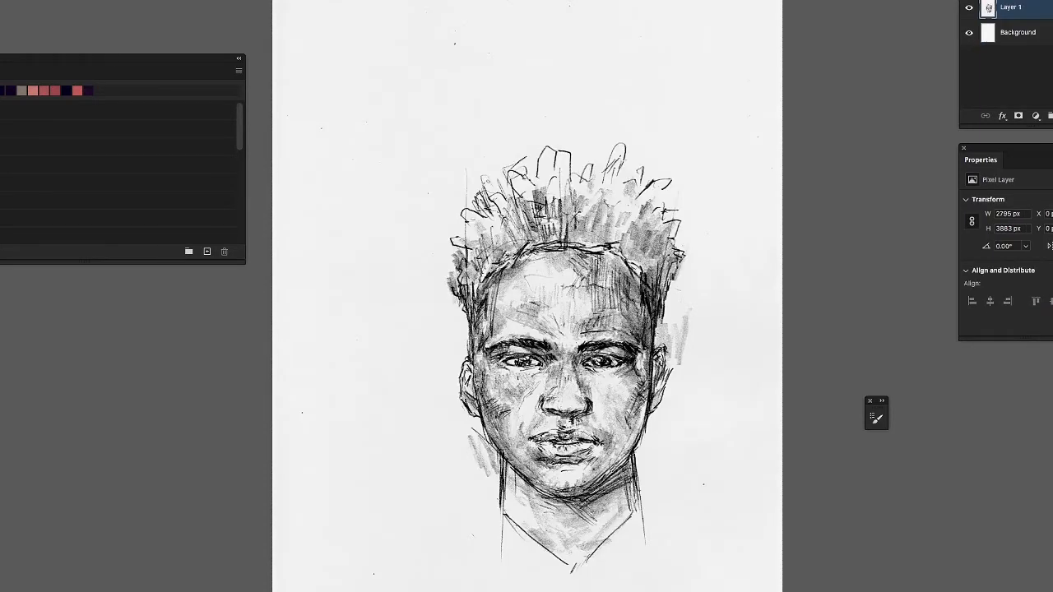
{"action": "left_click_drag", "start_coordinate": [590, 360], "coordinate": [550, 313]}
{"action": "key", "text": "BackSpace"}
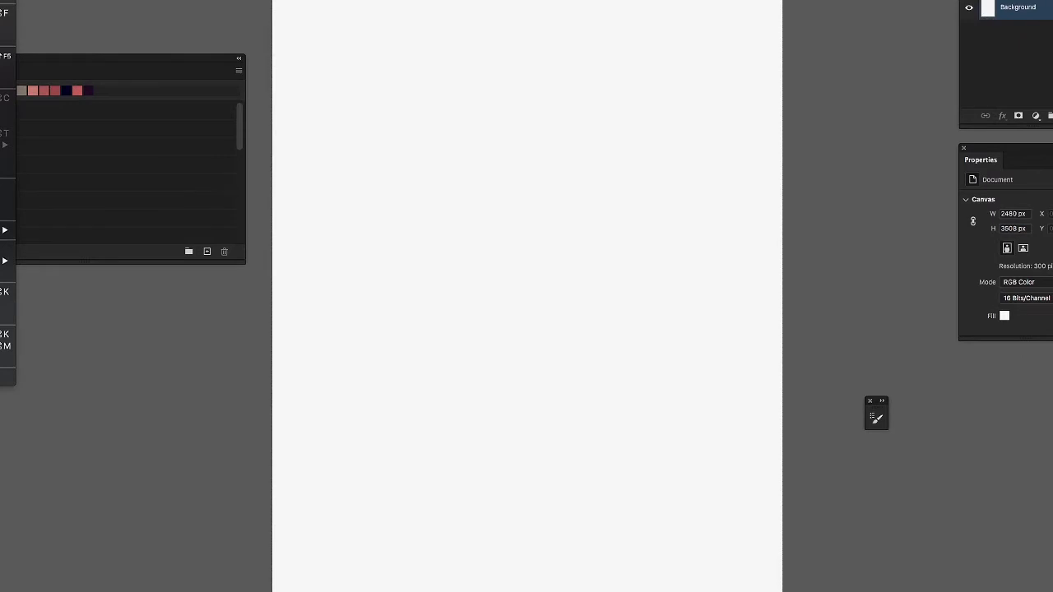
Paste the copied drawing into the new document and reposition it so the portrait is roughly centred on the canvas
{"action": "key", "text": "super+v"}
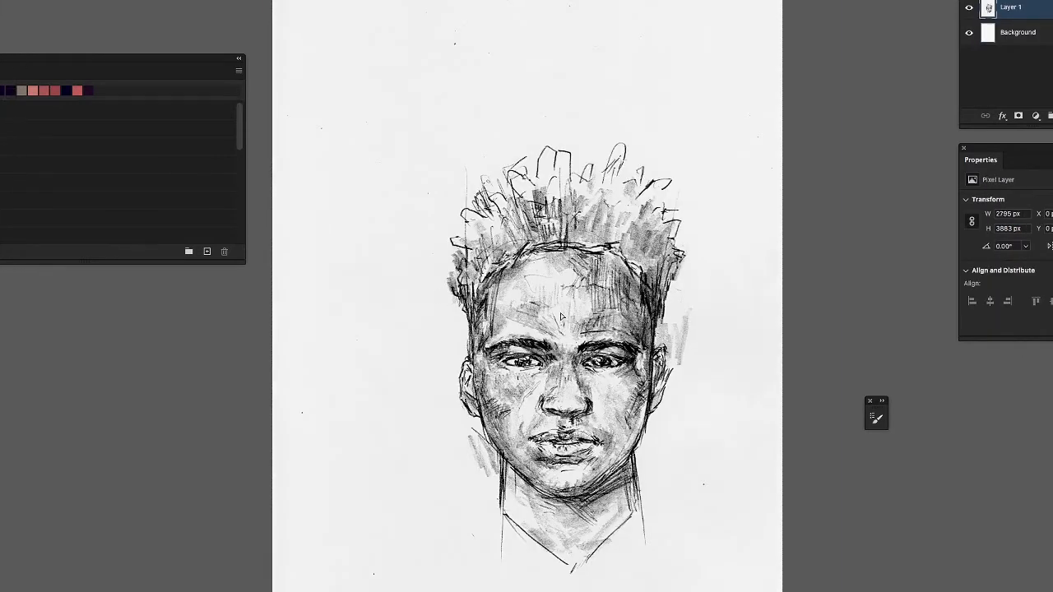
{"action": "left_click_drag", "start_coordinate": [561, 316], "coordinate": [532, 283]}
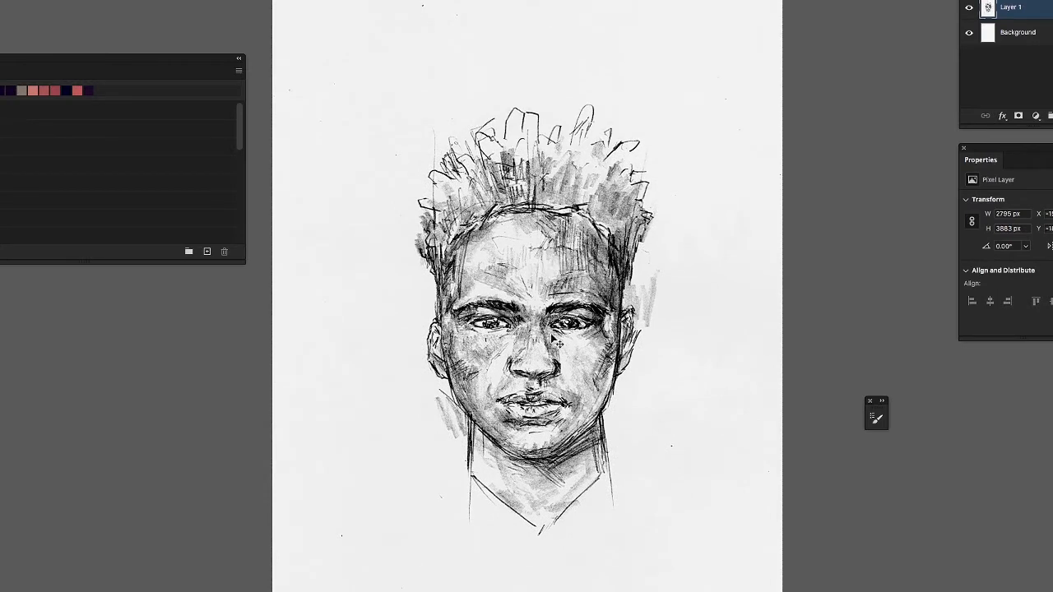
{"action": "left_click_drag", "start_coordinate": [548, 337], "coordinate": [544, 331]}
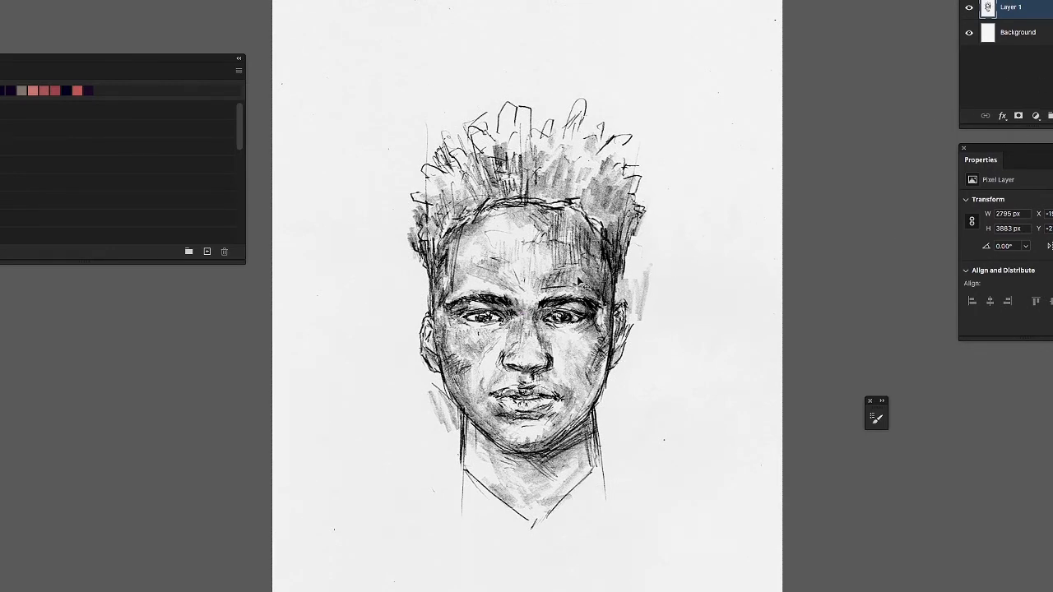
Examine the pasted portrait's pencil marks up close and its overall placement on the page
{"action": "scroll", "coordinate": [556, 289], "scroll_direction": "down", "scroll_amount": 2}
{"action": "scroll", "coordinate": [557, 290], "scroll_direction": "up", "scroll_amount": 6}
{"action": "scroll", "coordinate": [515, 344], "scroll_direction": "up", "scroll_amount": 2}
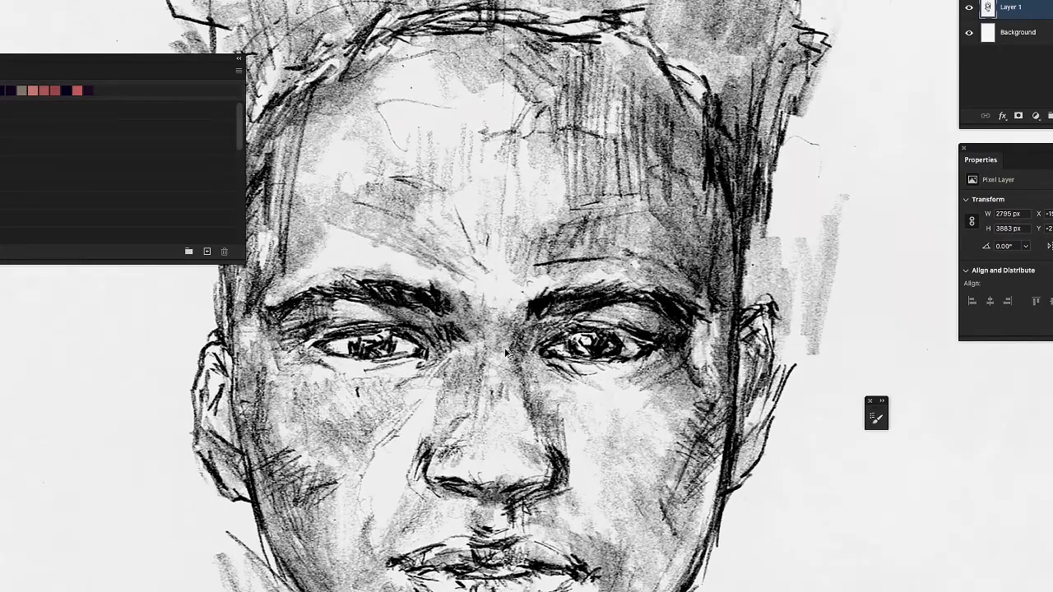
{"action": "scroll", "coordinate": [496, 294], "scroll_direction": "down", "scroll_amount": 3}
{"action": "scroll", "coordinate": [496, 293], "scroll_direction": "down", "scroll_amount": 3}
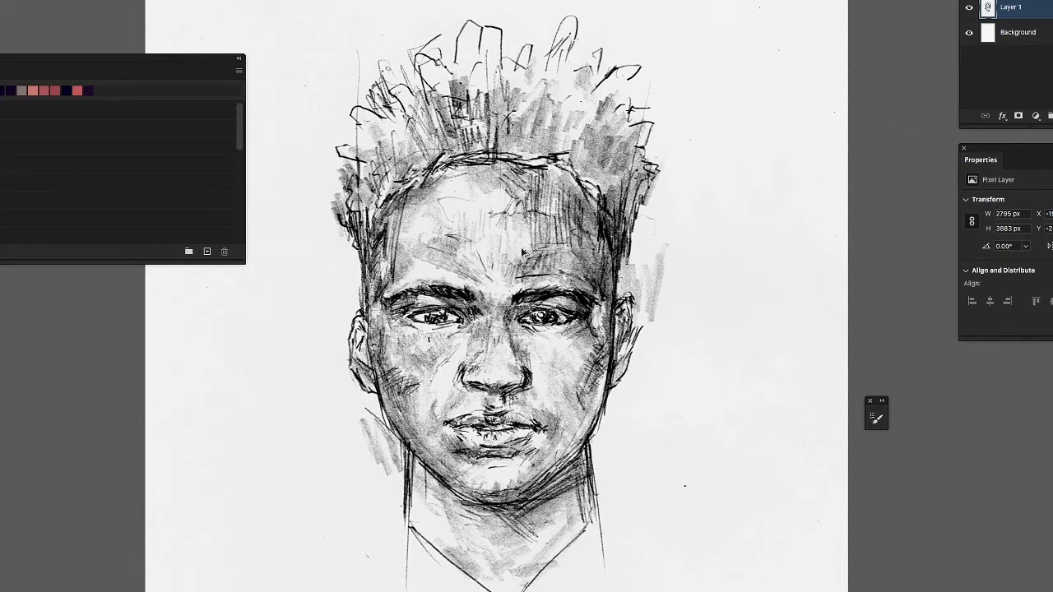
{"action": "scroll", "coordinate": [526, 254], "scroll_direction": "down", "scroll_amount": 1}
{"action": "left_click_drag", "start_coordinate": [506, 270], "coordinate": [552, 283]}
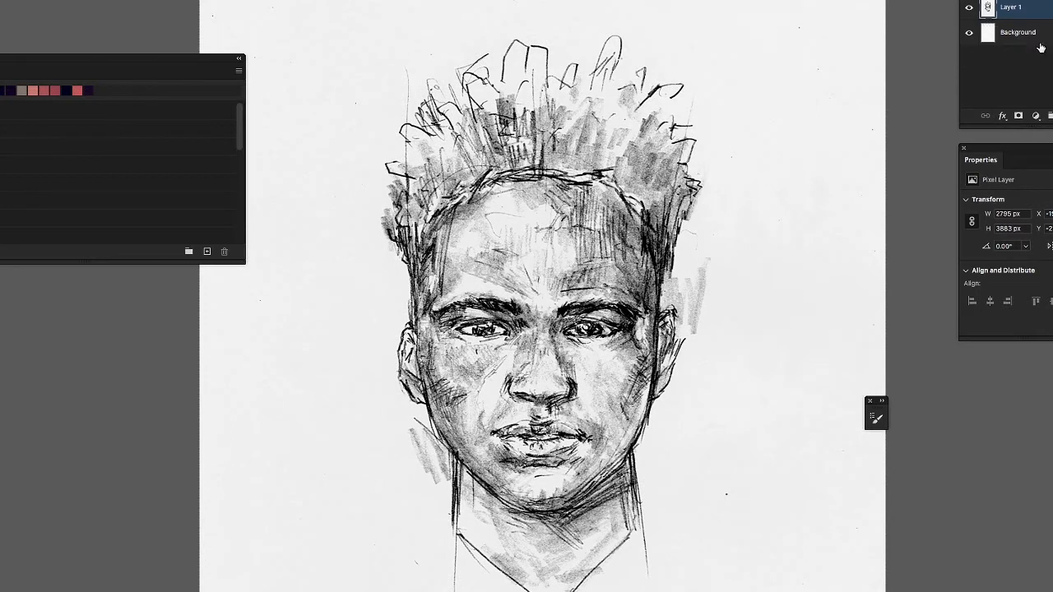
Rename the pasted drawing's layer to "pencil"
{"action": "double_click", "coordinate": [1015, 10]}
{"action": "type", "text": "pencil"}
{"action": "left_click", "coordinate": [1029, 39]}
{"action": "left_click", "coordinate": [1048, 20]}
{"action": "left_click", "coordinate": [1029, 32]}
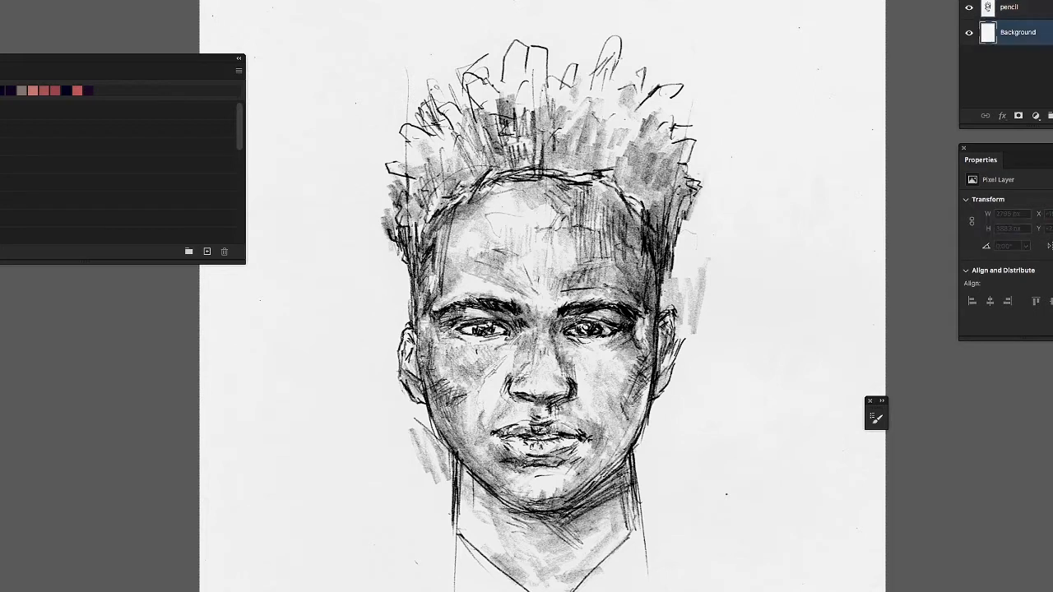
{"action": "left_click", "coordinate": [1028, 8]}
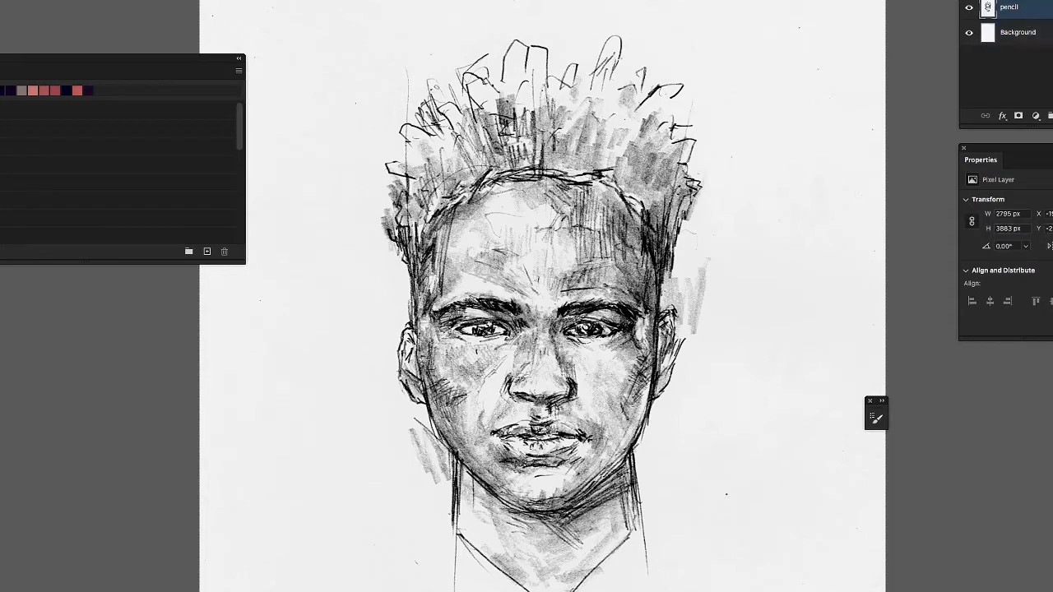
Unlock the Background layer and rename it "background"
{"action": "left_click", "coordinate": [1026, 34]}
{"action": "left_click", "coordinate": [1045, 33]}
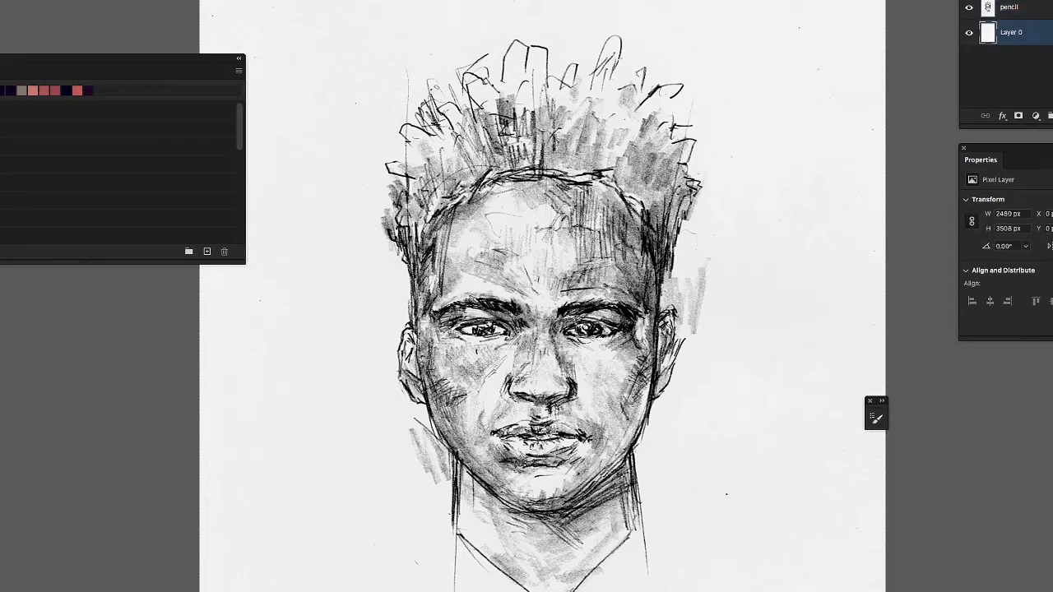
{"action": "double_click", "coordinate": [1023, 38]}
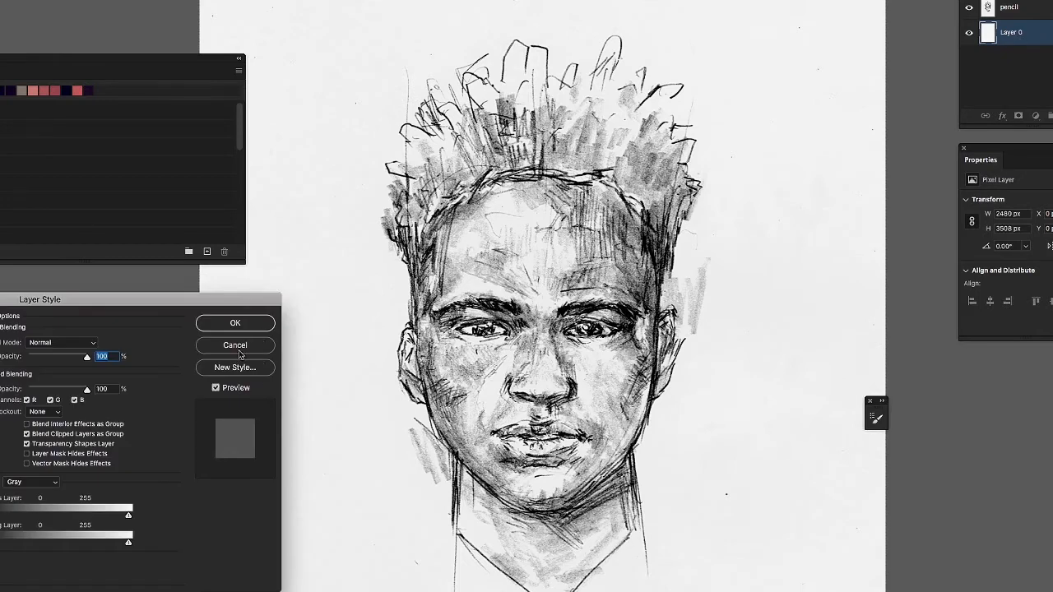
{"action": "left_click", "coordinate": [238, 346]}
{"action": "double_click", "coordinate": [1006, 31]}
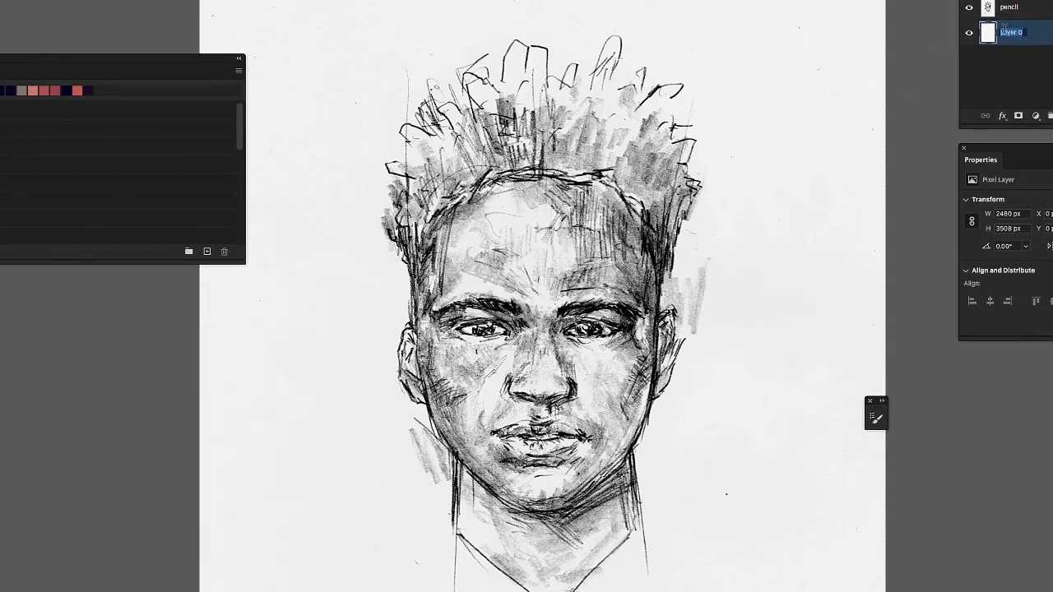
{"action": "type", "text": "background"}
{"action": "key", "text": "Return"}
Add an empty layer between the pencil and background layers and name it "painting"
{"action": "key", "text": "alt+shift+super+n"}
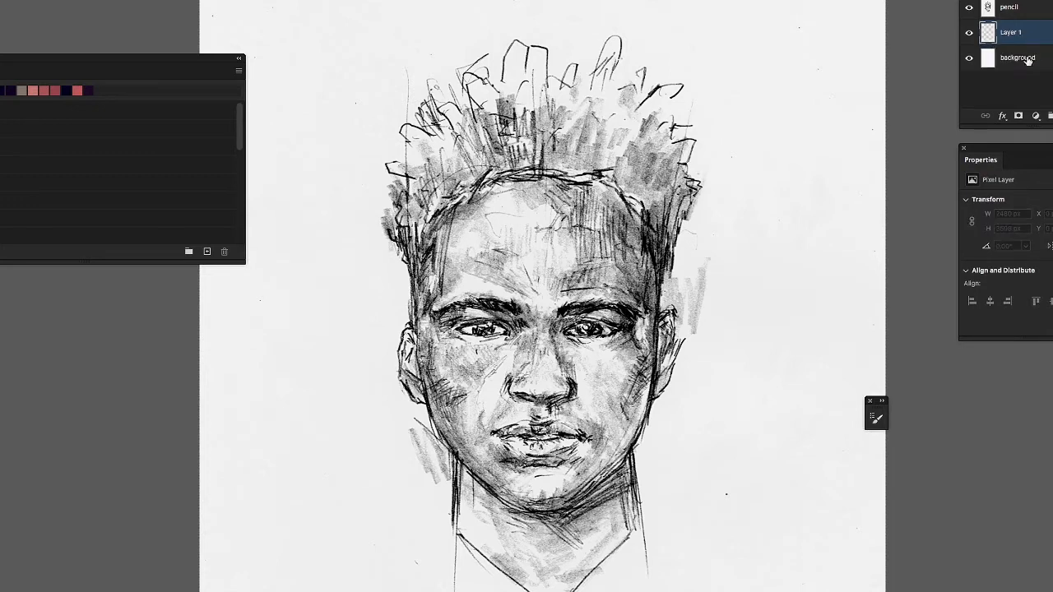
{"action": "double_click", "coordinate": [1011, 33]}
{"action": "type", "text": "painting"}
{"action": "key", "text": "Return"}
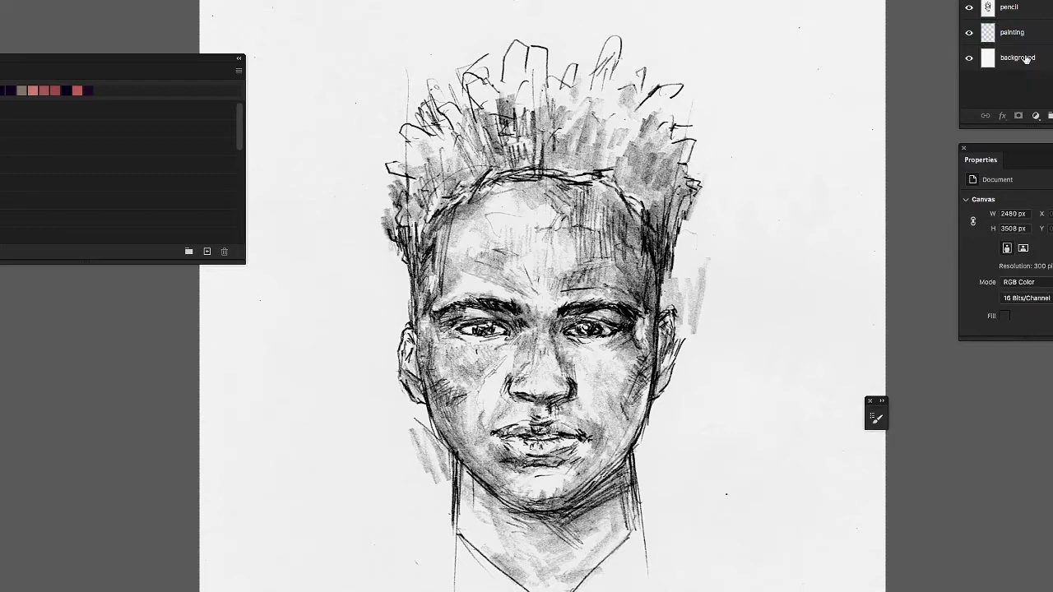
Set the pencil layer's blend mode to Multiply
{"action": "left_click", "coordinate": [1025, 11]}
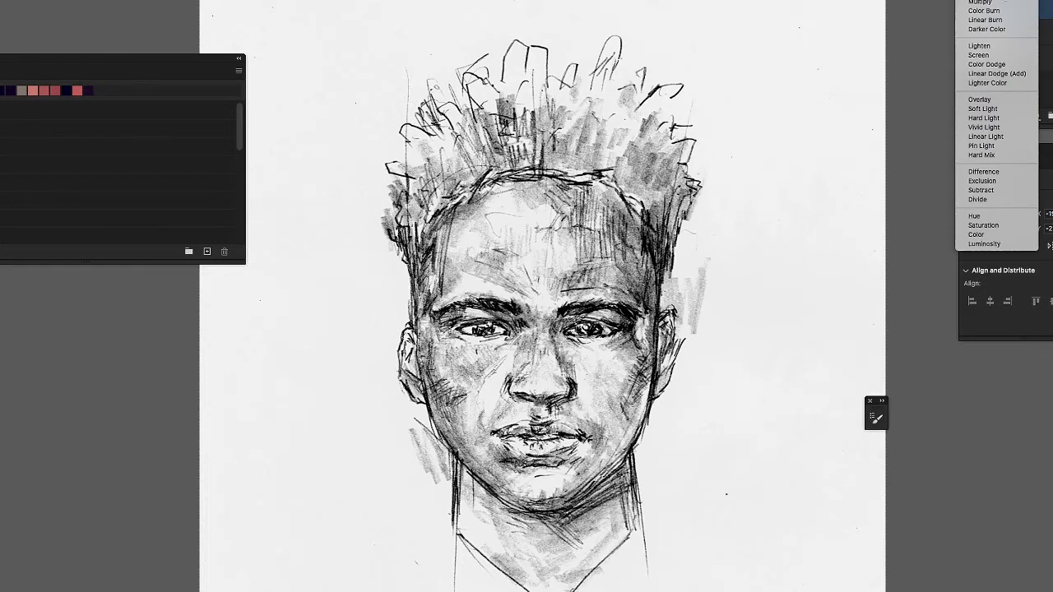
{"action": "left_click", "coordinate": [1003, 4]}
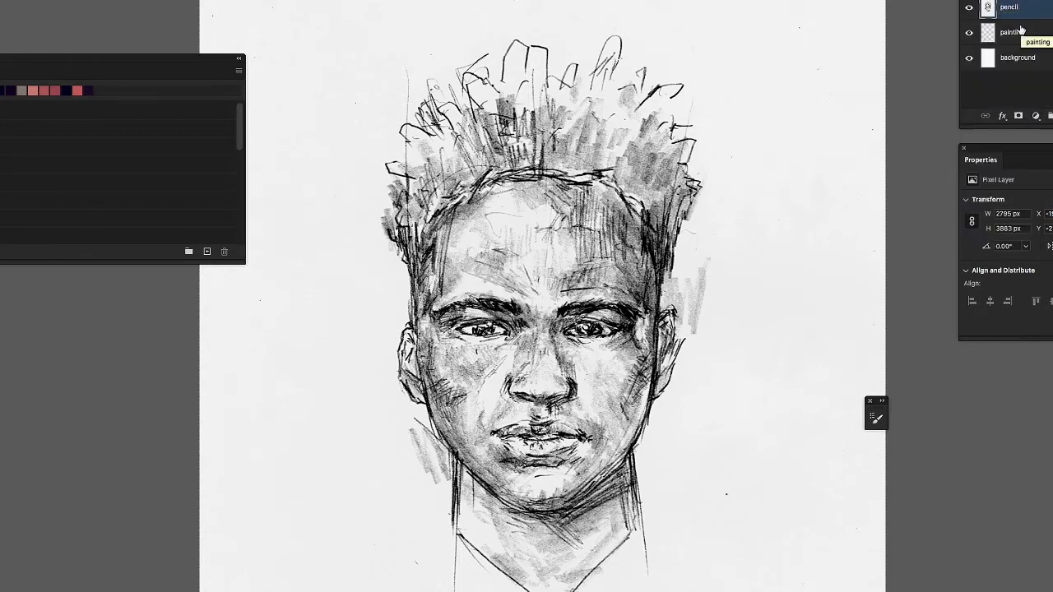
Fill the background layer with a light blue library colour (Lab 68, -14, -35) in Normal mode at 100% opacity
{"action": "left_click", "coordinate": [1029, 61]}
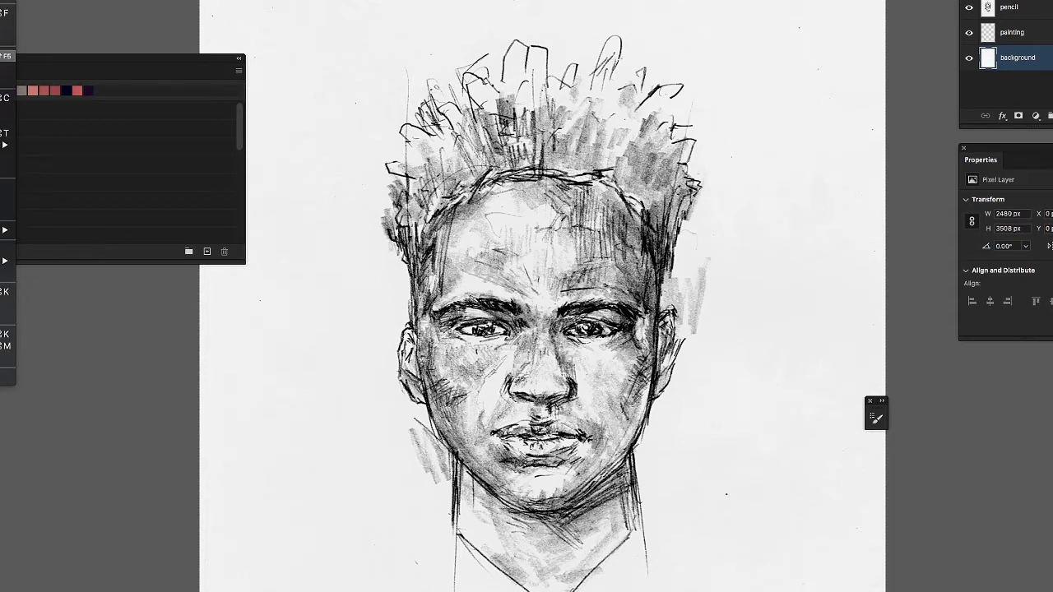
{"action": "left_click", "coordinate": [7, 56]}
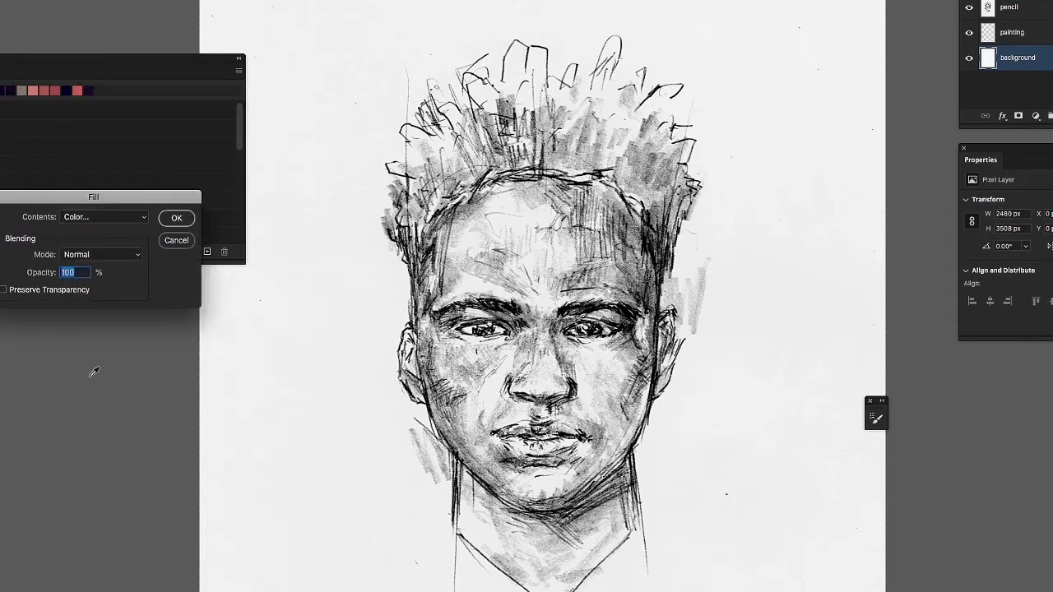
{"action": "left_click", "coordinate": [176, 240]}
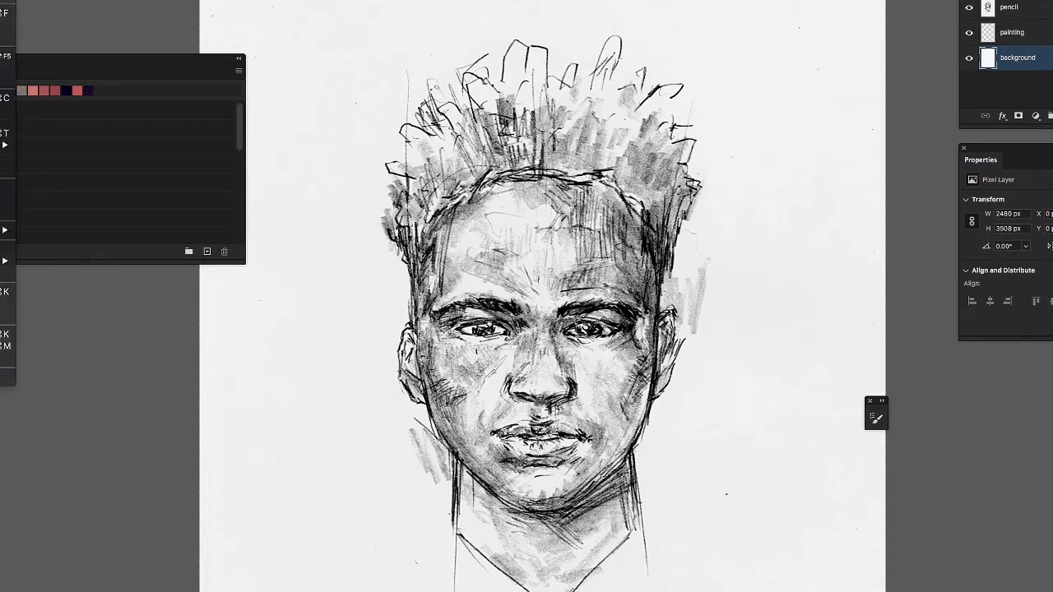
{"action": "left_click", "coordinate": [7, 56]}
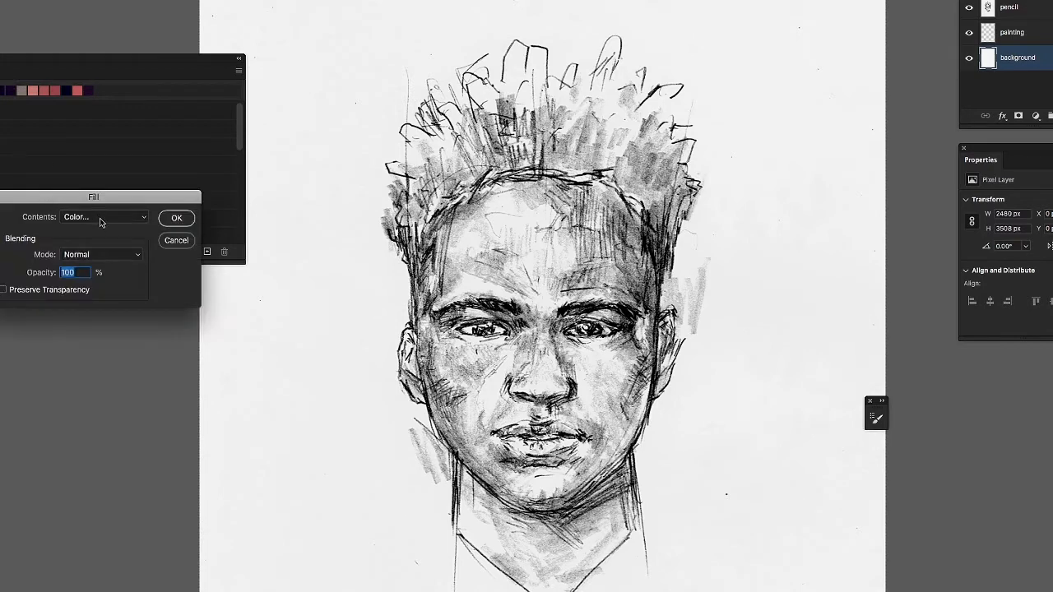
{"action": "left_click", "coordinate": [99, 217]}
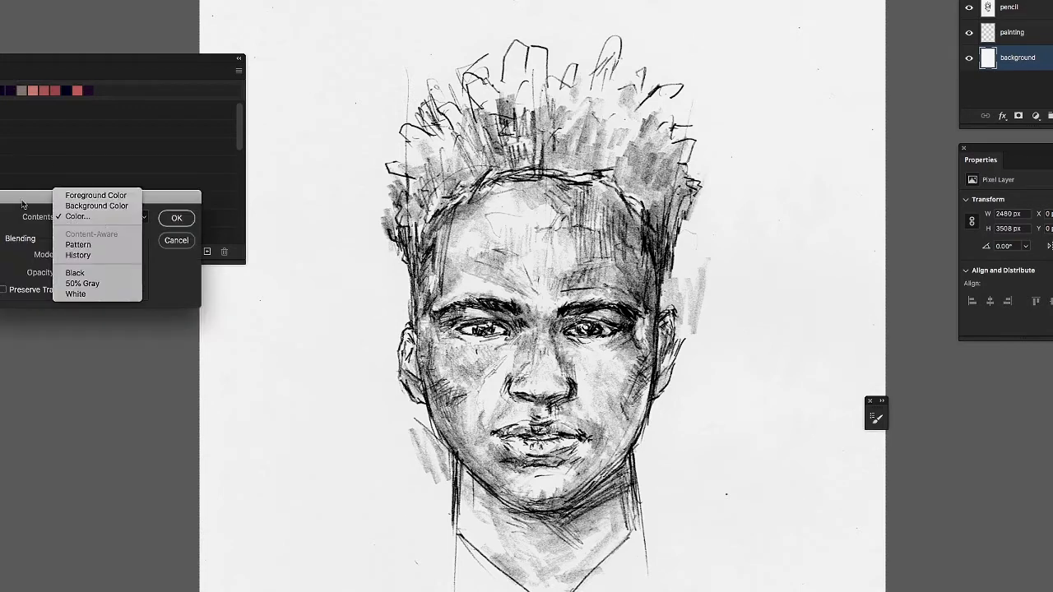
{"action": "left_click", "coordinate": [74, 216]}
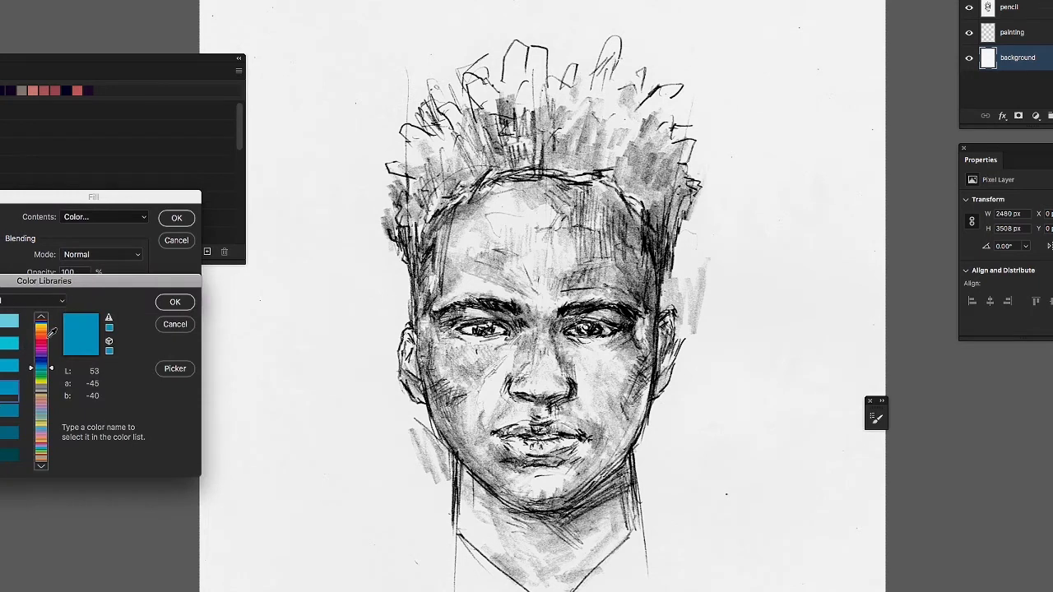
{"action": "left_click_drag", "start_coordinate": [50, 339], "coordinate": [47, 356]}
{"action": "left_click", "coordinate": [10, 366]}
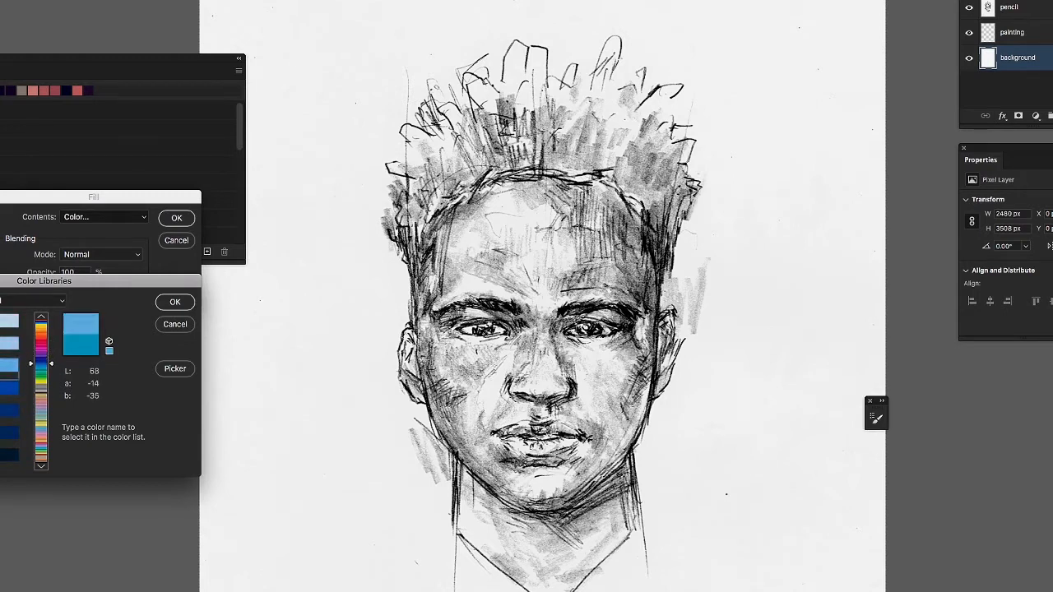
{"action": "left_click", "coordinate": [169, 303]}
{"action": "left_click", "coordinate": [176, 221]}
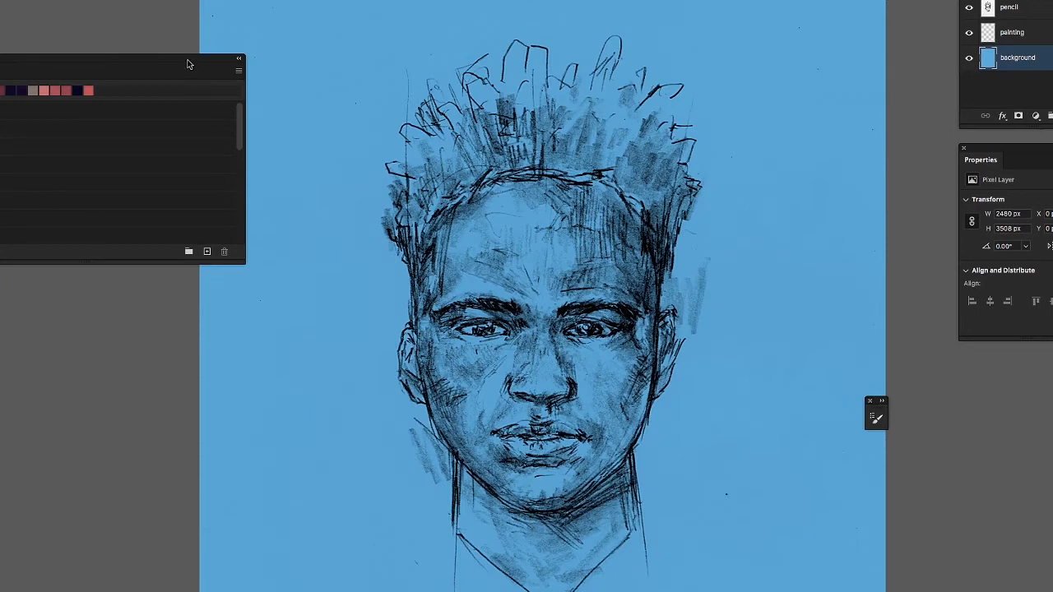
Move the floating swatches panel clear of the canvas and inspect the portrait against the blue background
{"action": "left_click_drag", "start_coordinate": [190, 63], "coordinate": [123, 52]}
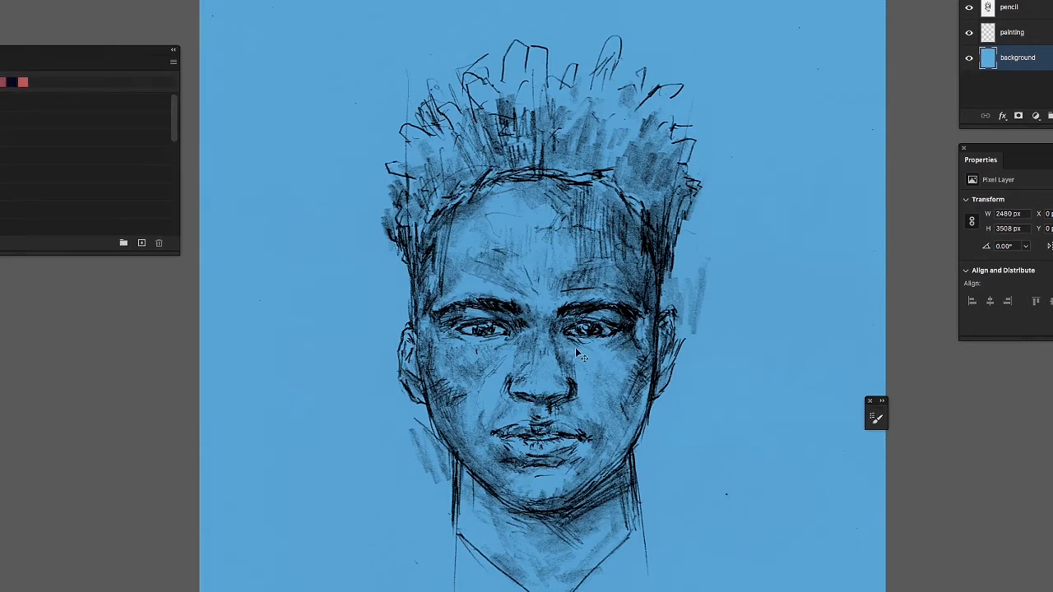
{"action": "scroll", "coordinate": [543, 304], "scroll_direction": "up", "scroll_amount": 2}
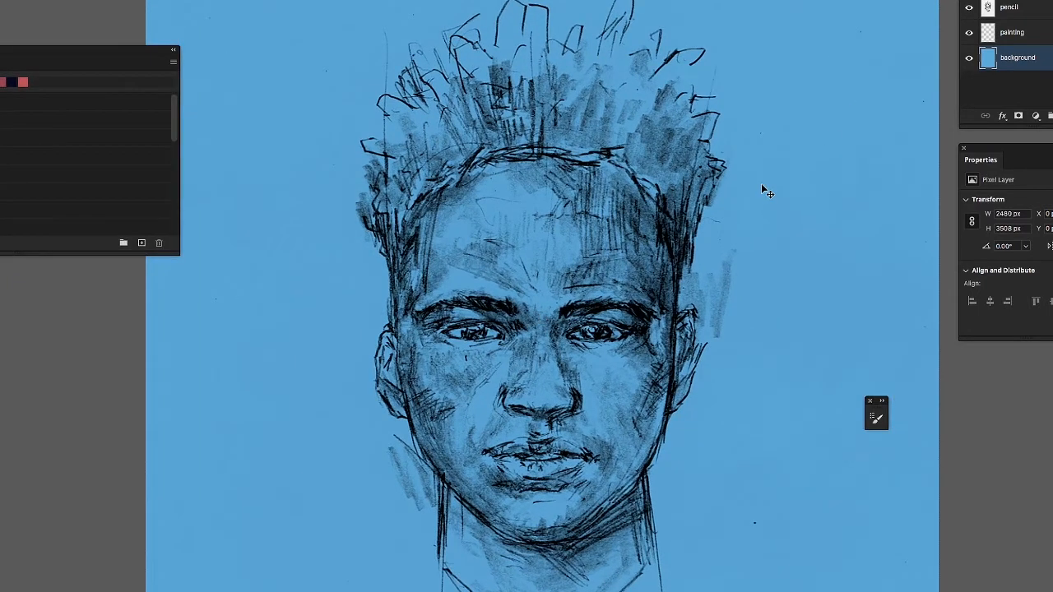
{"action": "mouse_move", "coordinate": [643, 262]}
{"action": "left_mouse_down"}
{"action": "mouse_move", "coordinate": [596, 164]}
{"action": "mouse_move", "coordinate": [575, 153]}
{"action": "left_mouse_up"}
{"action": "left_click_drag", "start_coordinate": [567, 201], "coordinate": [548, 247]}
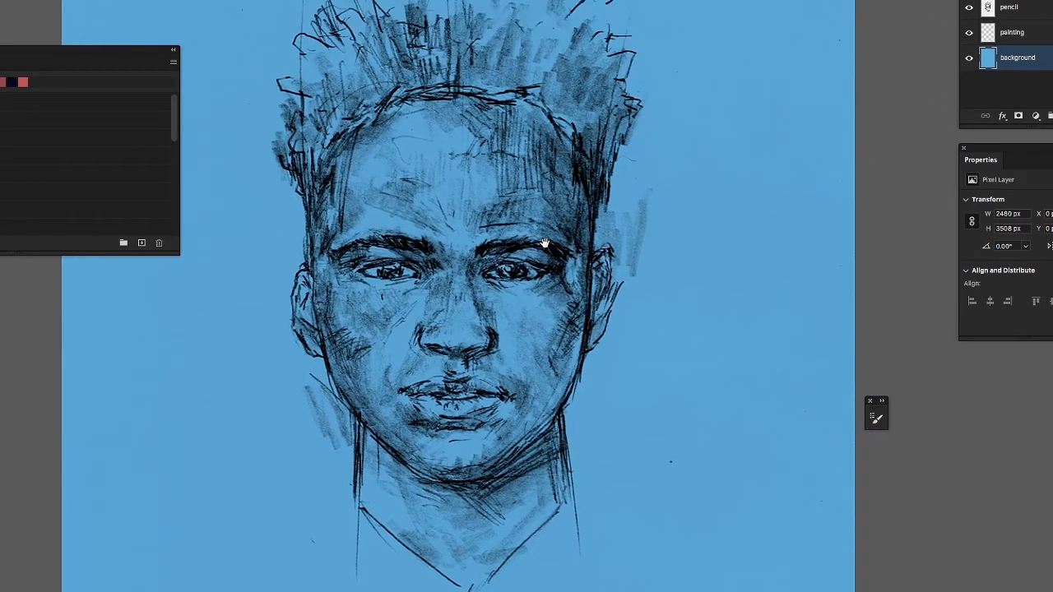
Go through the painting, pencil and background layers in turn, leaving the pencil layer selected
{"action": "left_click", "coordinate": [1020, 33]}
{"action": "scroll", "coordinate": [485, 237], "scroll_direction": "up", "scroll_amount": 2}
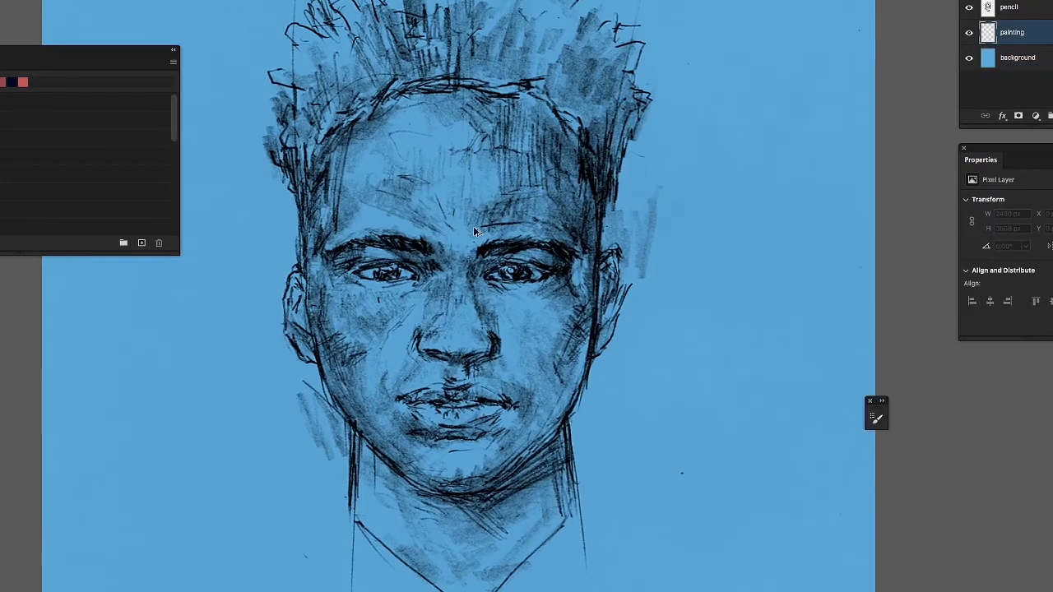
{"action": "scroll", "coordinate": [480, 231], "scroll_direction": "down", "scroll_amount": 2}
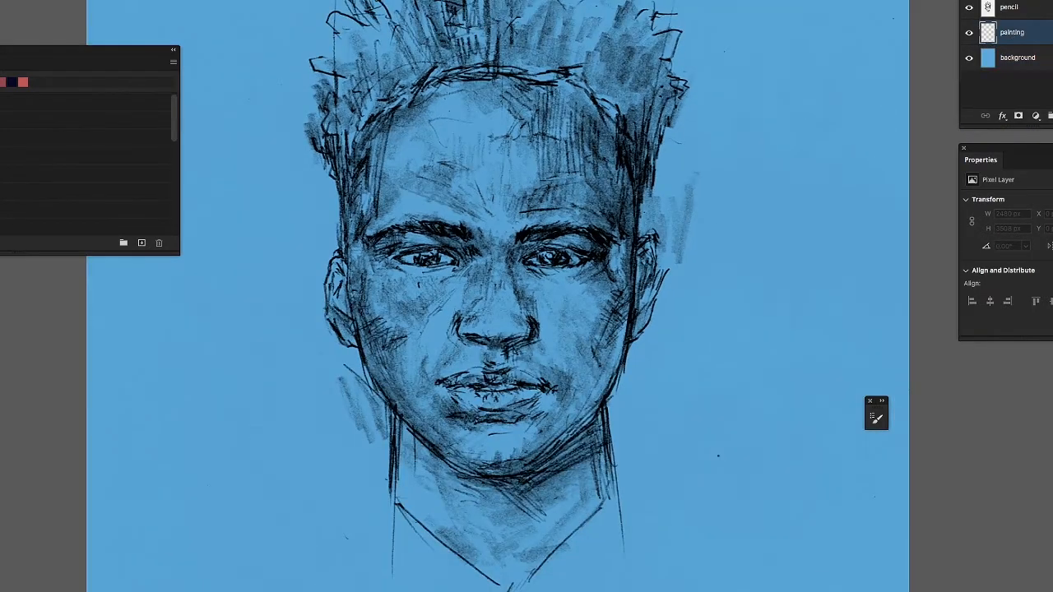
{"action": "left_click", "coordinate": [1017, 11]}
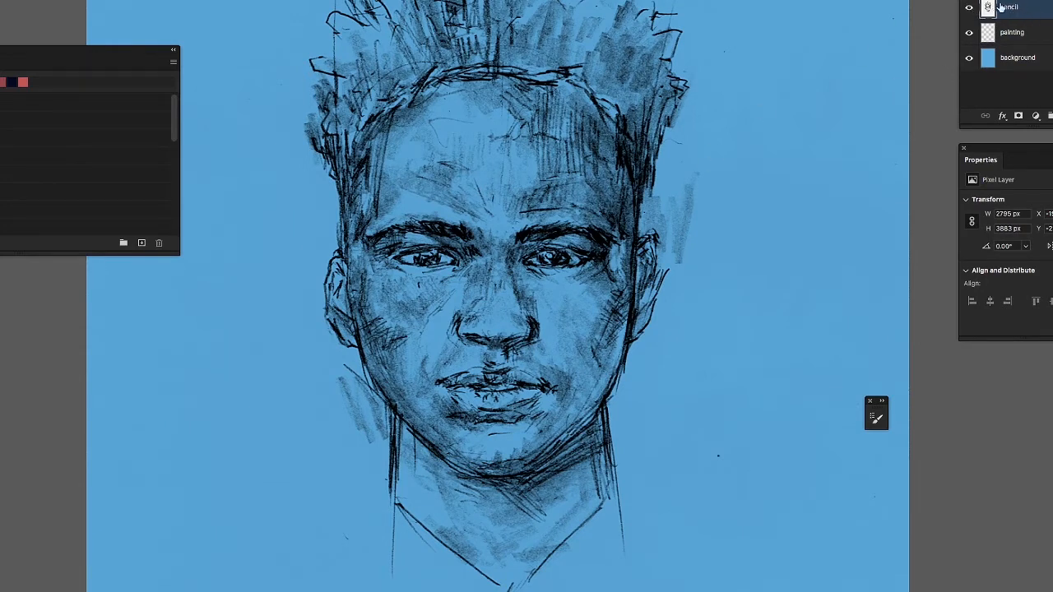
{"action": "left_click", "coordinate": [1010, 66]}
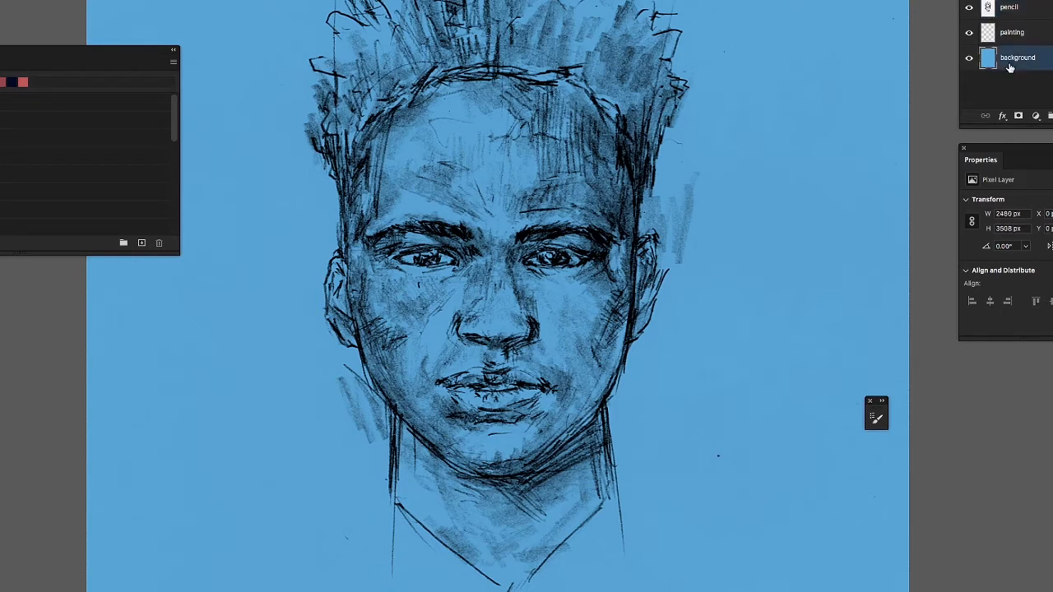
{"action": "left_click", "coordinate": [1008, 12]}
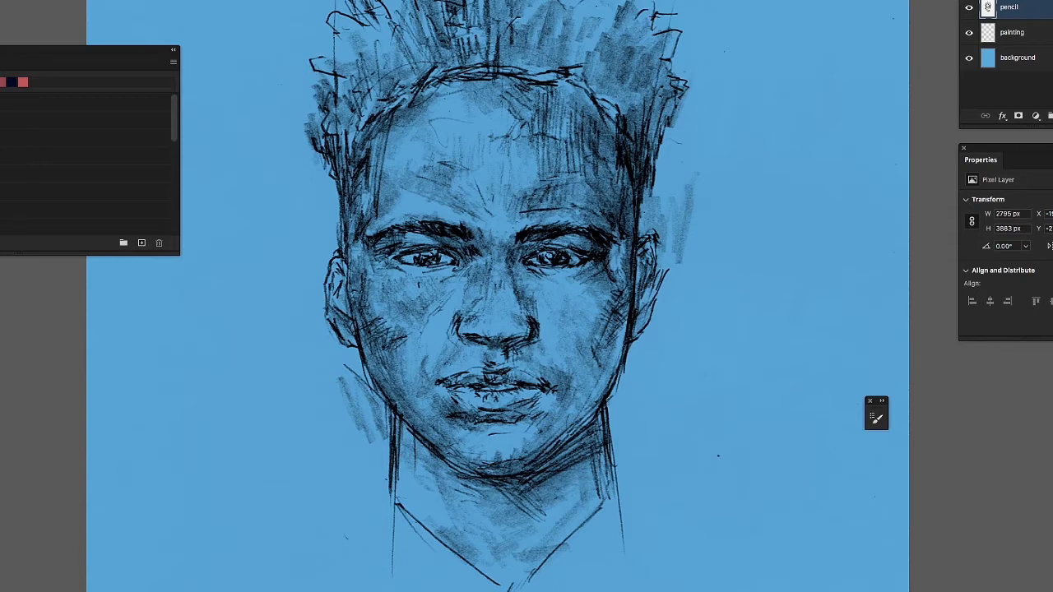
Lock the pencil and background layers against edits and make the painting layer active
{"action": "key", "text": "super+/"}
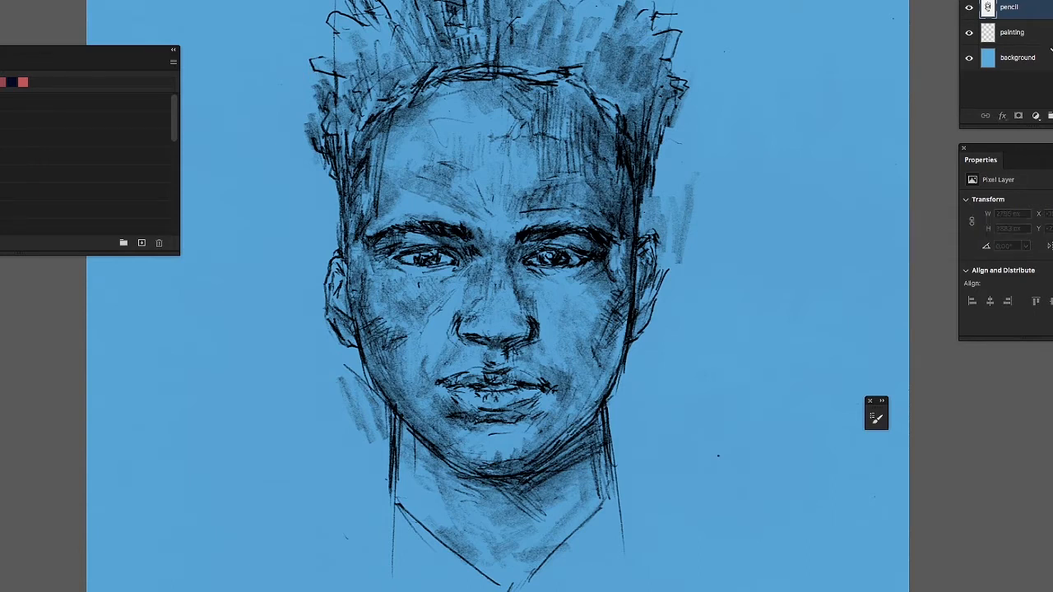
{"action": "key", "text": "super+/"}
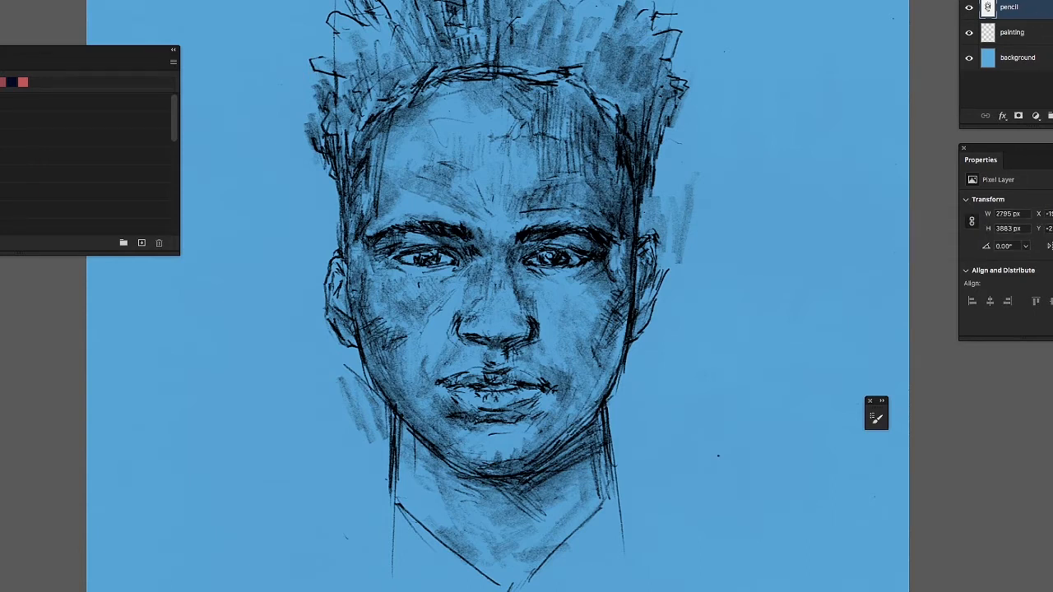
{"action": "key", "text": "super+/"}
{"action": "key", "text": "super+/"}
{"action": "key", "text": "super+/"}
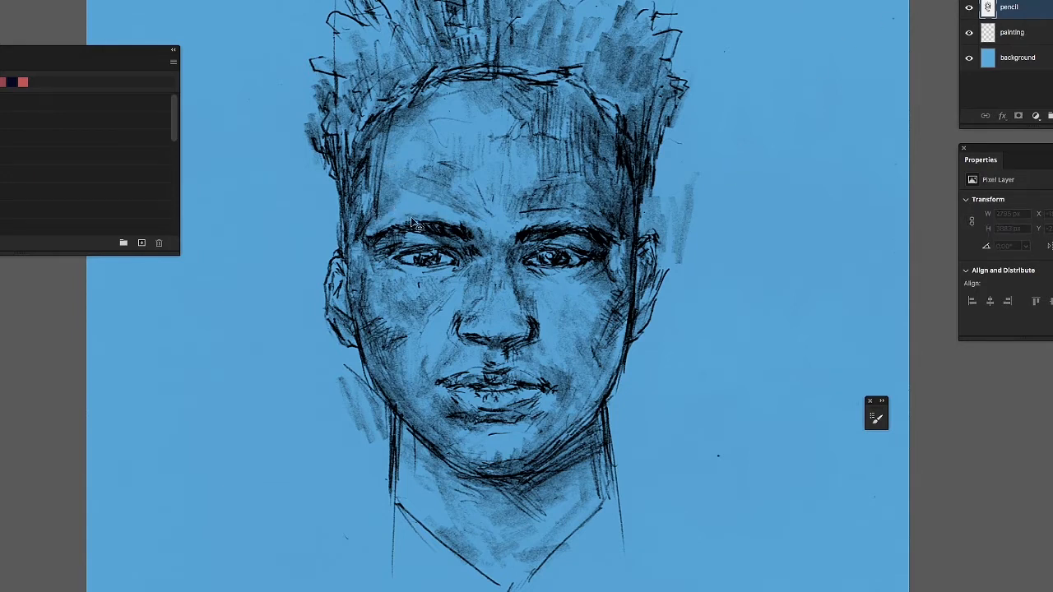
{"action": "left_click", "coordinate": [1046, 60]}
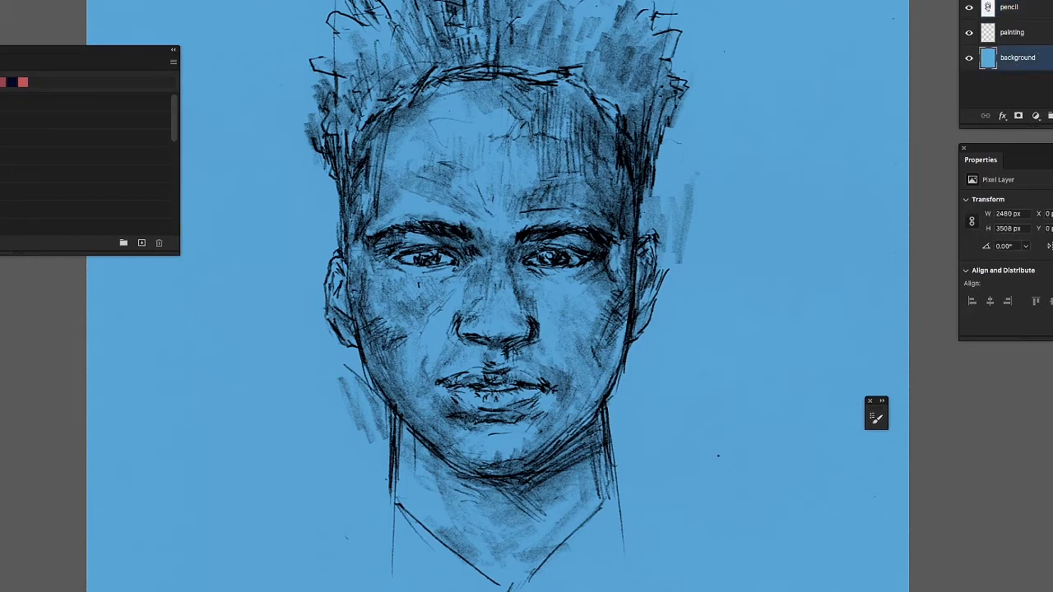
{"action": "key", "text": "super+/"}
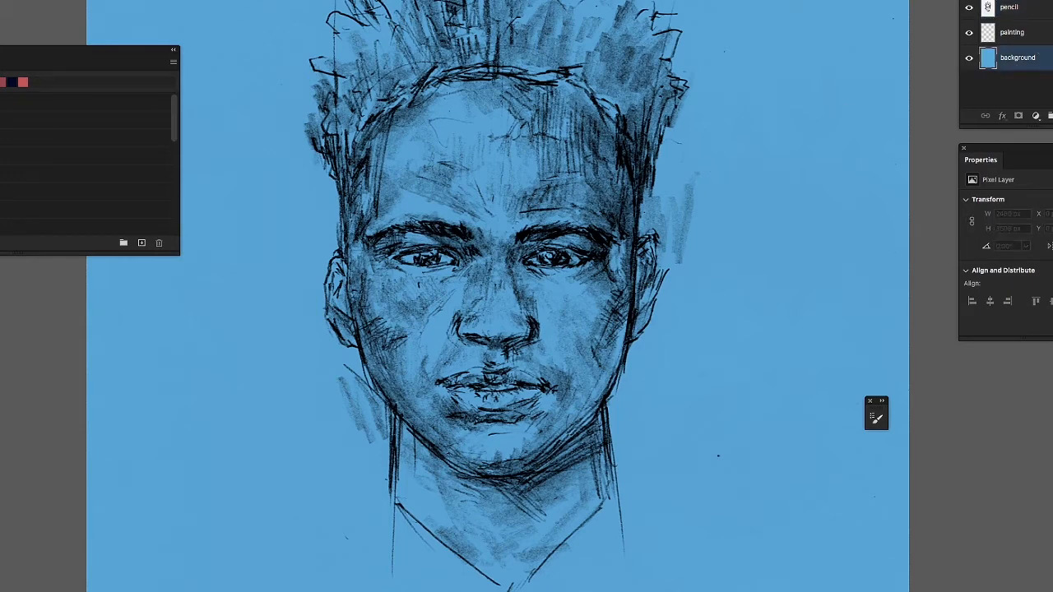
{"action": "left_click", "coordinate": [1014, 36]}
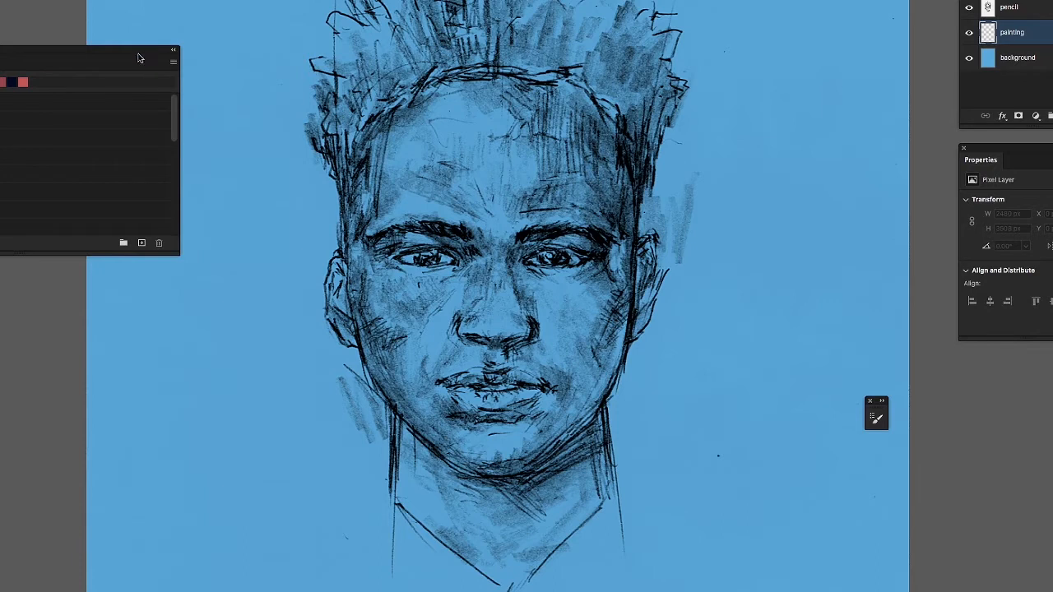
Shift the floating swatches panel further off the canvas and bring the Color panel into view beside the artwork
{"action": "left_click_drag", "start_coordinate": [139, 58], "coordinate": [79, 104]}
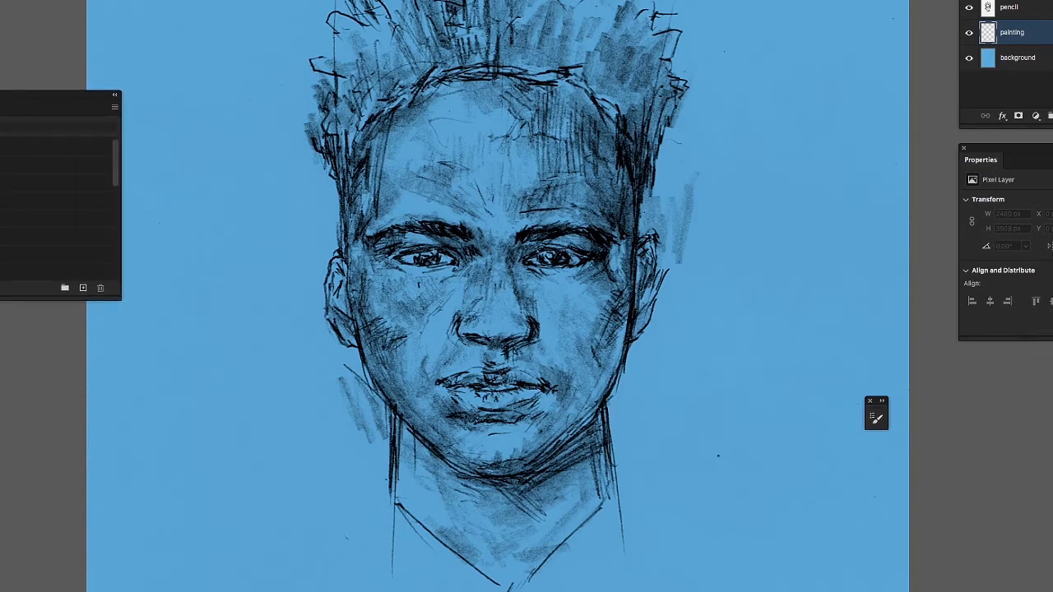
{"action": "left_click_drag", "start_coordinate": [1052, 591], "coordinate": [1052, 404]}
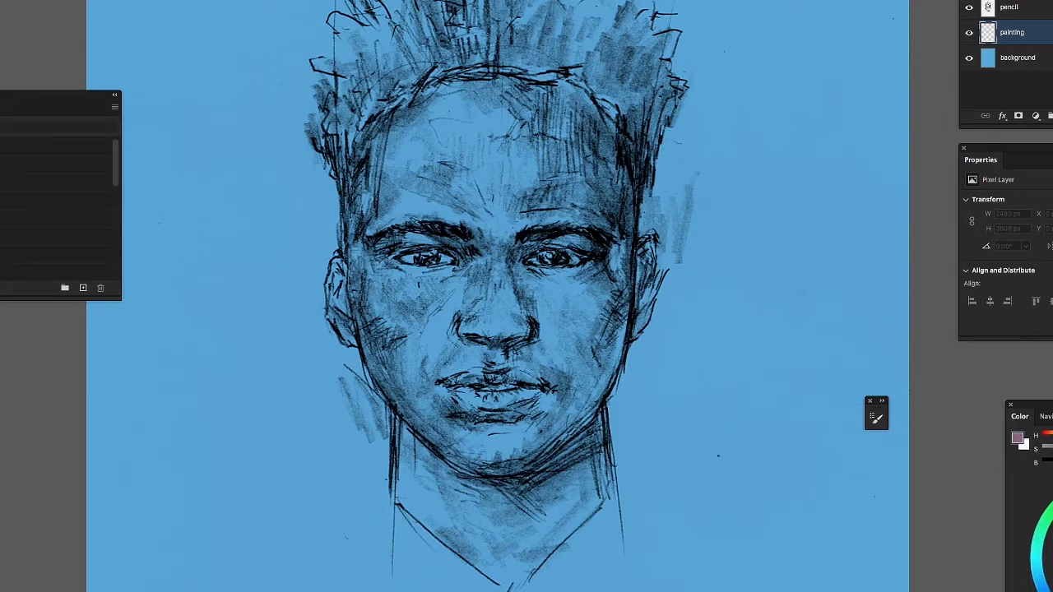
{"action": "left_click_drag", "start_coordinate": [1036, 404], "coordinate": [1052, 405]}
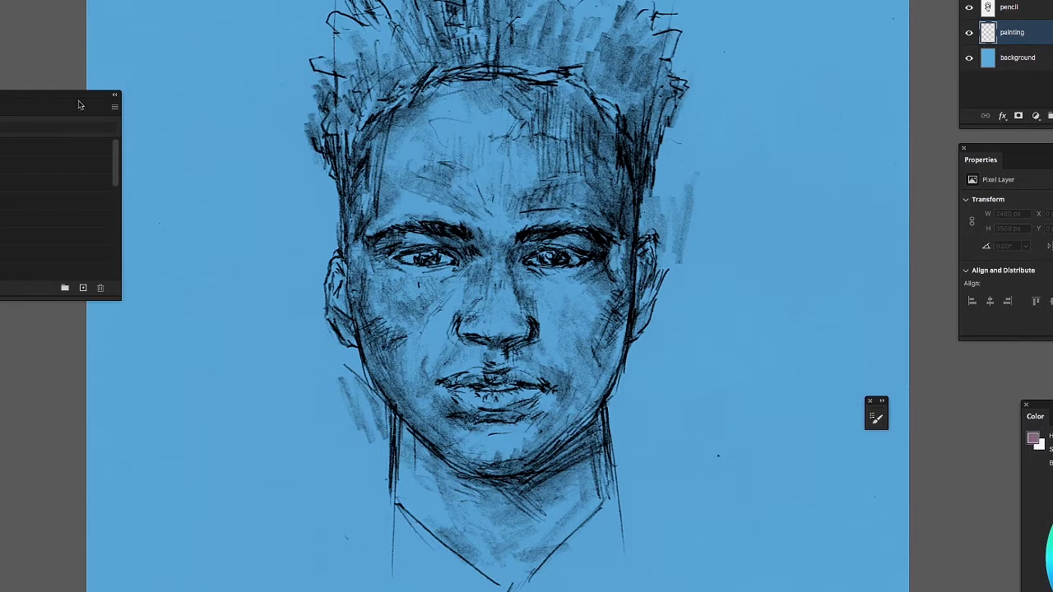
Enlarge the swatches panel and browse its colour libraries for skin tones
{"action": "scroll", "coordinate": [24, 181], "scroll_direction": "down", "scroll_amount": 1}
{"action": "scroll", "coordinate": [118, 146], "scroll_direction": "up", "scroll_amount": 1}
{"action": "left_click_drag", "start_coordinate": [117, 153], "coordinate": [105, 233]}
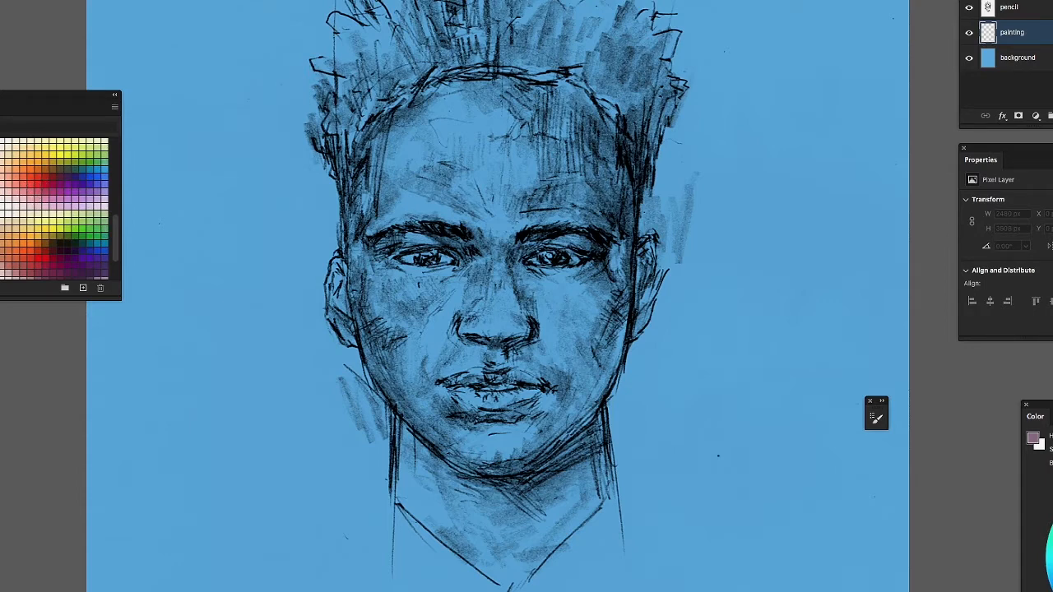
{"action": "left_click_drag", "start_coordinate": [121, 297], "coordinate": [136, 344]}
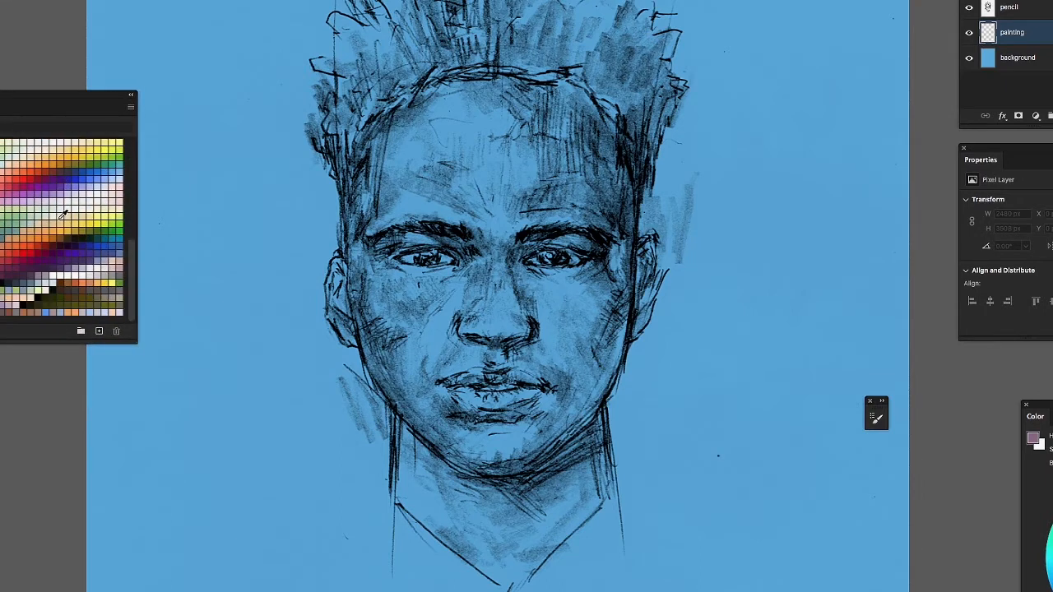
{"action": "left_click_drag", "start_coordinate": [138, 122], "coordinate": [132, 119]}
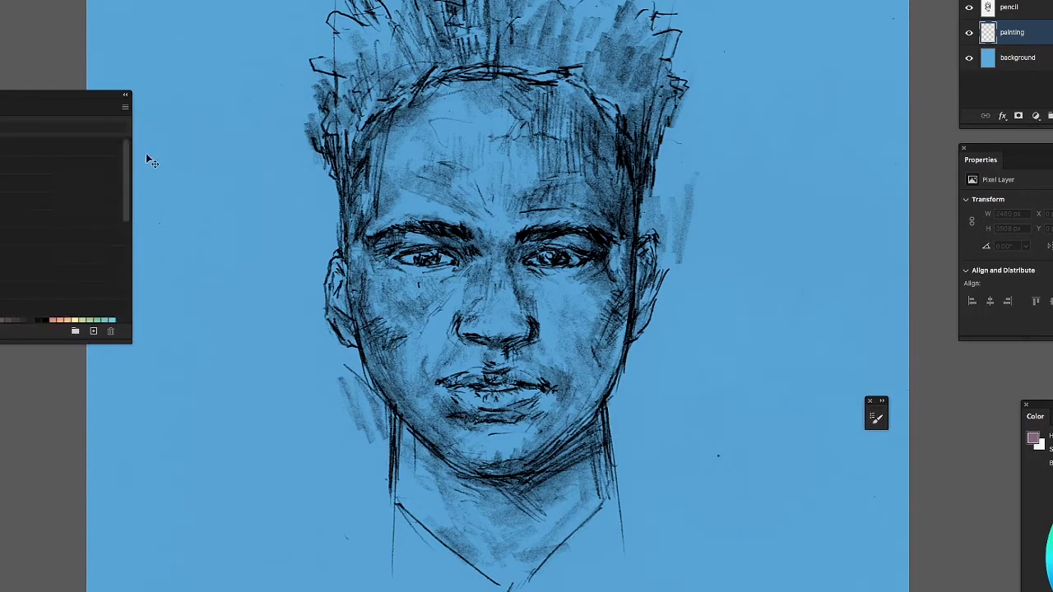
{"action": "scroll", "coordinate": [111, 180], "scroll_direction": "down", "scroll_amount": 2}
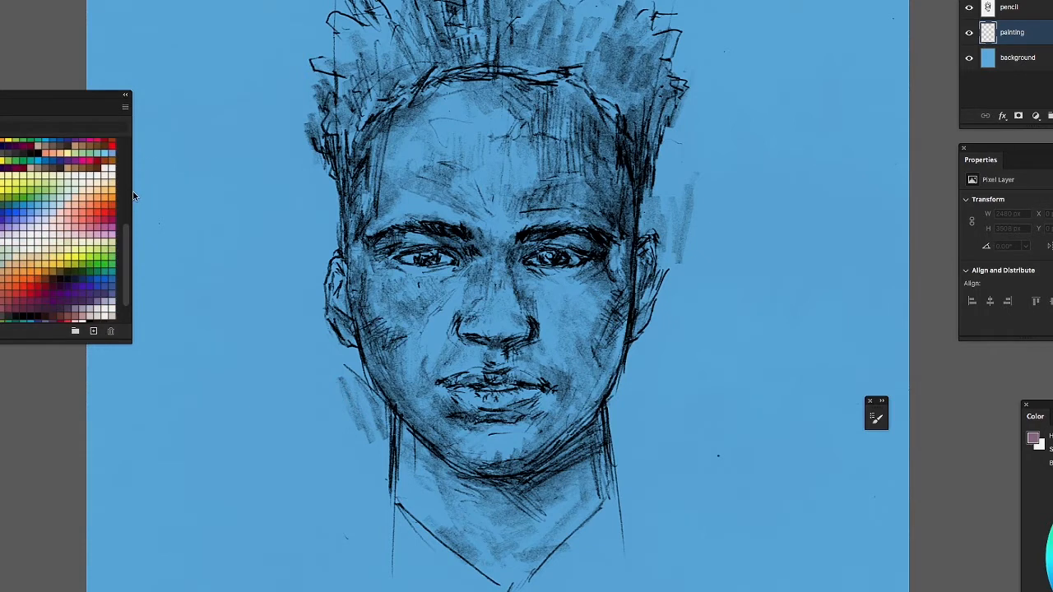
{"action": "left_click", "coordinate": [127, 200]}
{"action": "left_click_drag", "start_coordinate": [127, 217], "coordinate": [115, 345]}
{"action": "scroll", "coordinate": [25, 251], "scroll_direction": "down", "scroll_amount": 5}
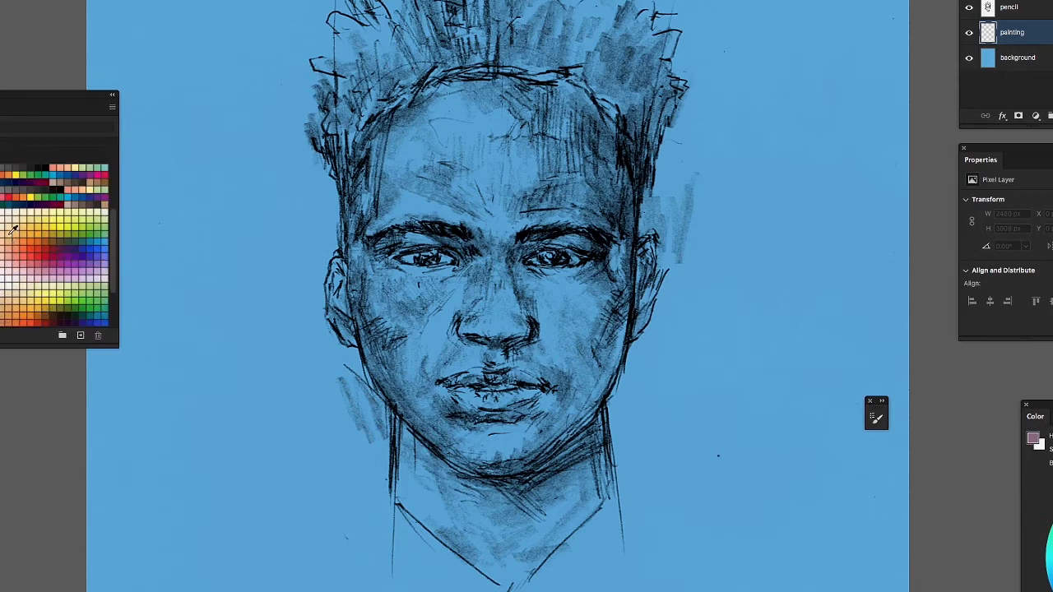
Paint test dabs in a tan and an orange library swatch beside the portrait, and remove them again
{"action": "left_click", "coordinate": [6, 232]}
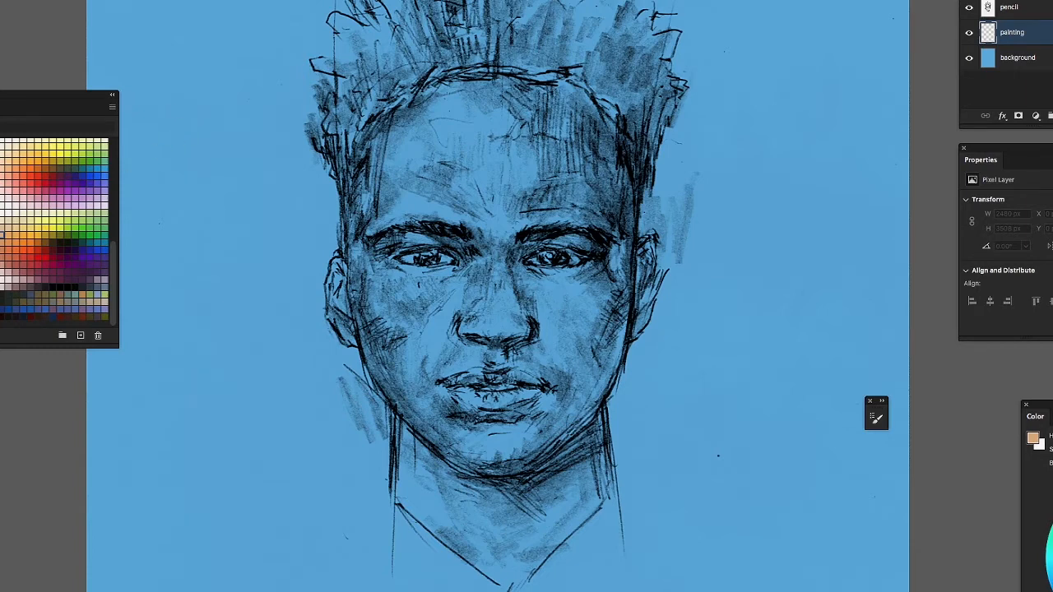
{"action": "mouse_move", "coordinate": [188, 176]}
{"action": "left_mouse_down"}
{"action": "mouse_move", "coordinate": [202, 192]}
{"action": "mouse_move", "coordinate": [220, 166]}
{"action": "mouse_move", "coordinate": [223, 200]}
{"action": "mouse_move", "coordinate": [239, 209]}
{"action": "mouse_move", "coordinate": [227, 222]}
{"action": "left_mouse_up"}
{"action": "left_click", "coordinate": [23, 240]}
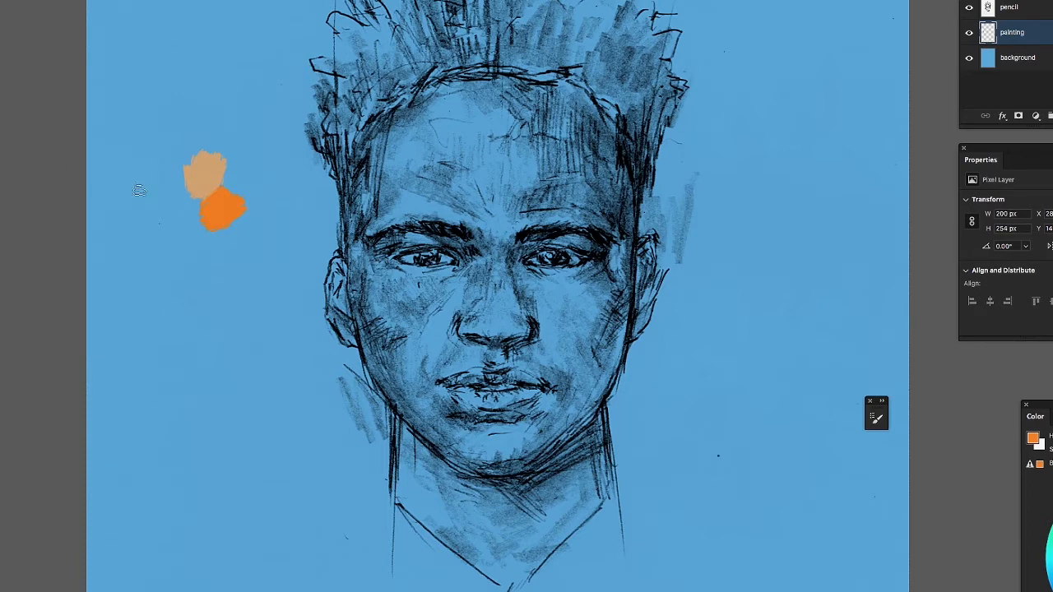
{"action": "mouse_move", "coordinate": [210, 203]}
{"action": "left_mouse_down"}
{"action": "mouse_move", "coordinate": [201, 136]}
{"action": "mouse_move", "coordinate": [194, 169]}
{"action": "mouse_move", "coordinate": [212, 231]}
{"action": "mouse_move", "coordinate": [249, 164]}
{"action": "mouse_move", "coordinate": [231, 231]}
{"action": "left_mouse_up"}
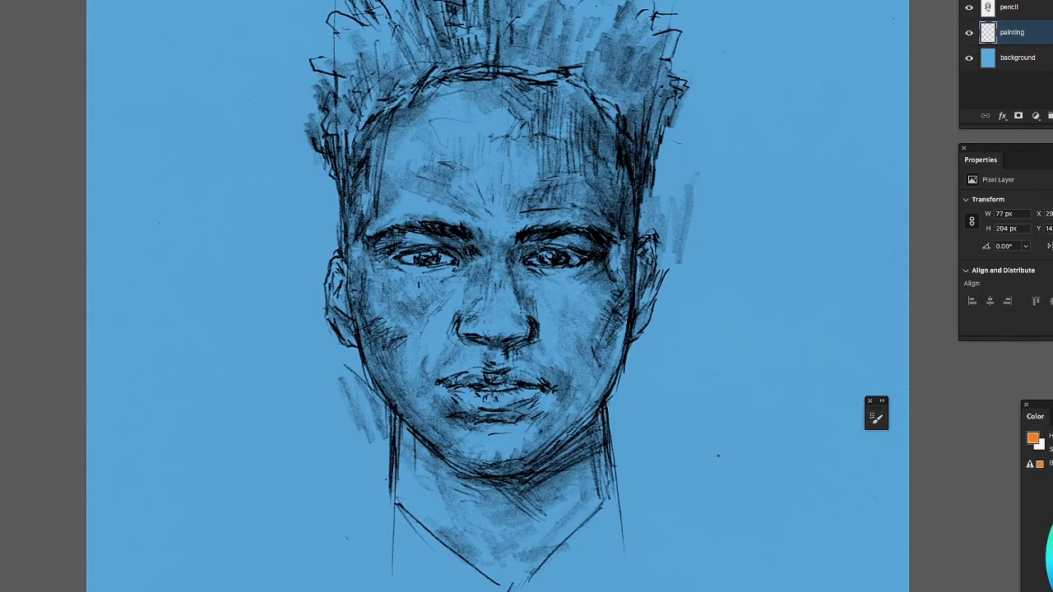
Place the Color panel fully in view and mix a bright red foreground colour on its wheel
{"action": "left_click_drag", "start_coordinate": [1044, 404], "coordinate": [982, 384]}
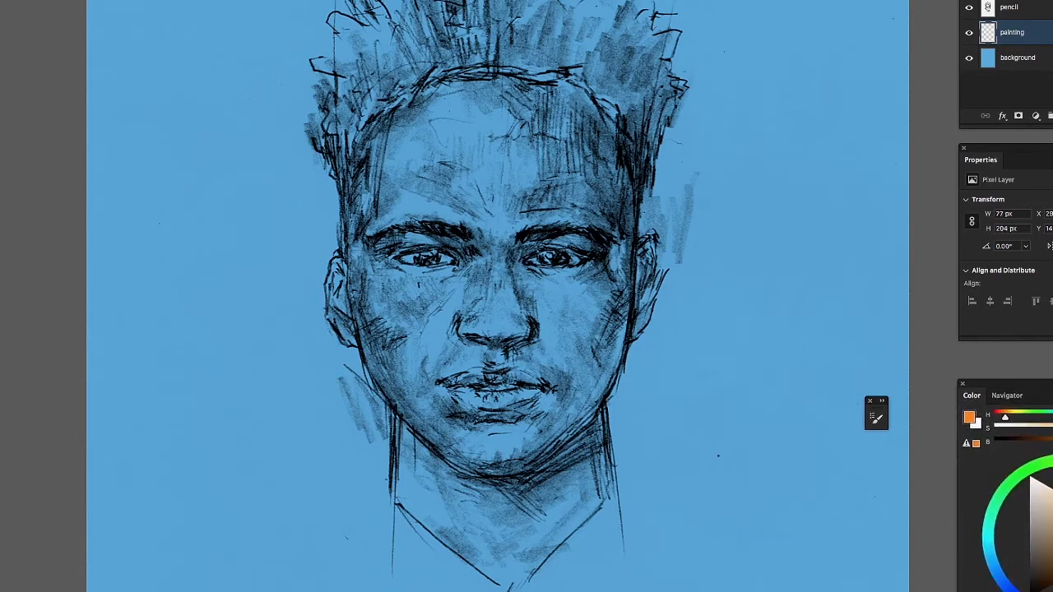
{"action": "mouse_move", "coordinate": [1052, 504]}
{"action": "left_mouse_down"}
{"action": "mouse_move", "coordinate": [1052, 591]}
{"action": "mouse_move", "coordinate": [1006, 581]}
{"action": "mouse_move", "coordinate": [1011, 503]}
{"action": "mouse_move", "coordinate": [1006, 513]}
{"action": "mouse_move", "coordinate": [1004, 525]}
{"action": "mouse_move", "coordinate": [1030, 467]}
{"action": "mouse_move", "coordinate": [1017, 476]}
{"action": "left_mouse_up"}
{"action": "left_click_drag", "start_coordinate": [1052, 530], "coordinate": [1052, 521]}
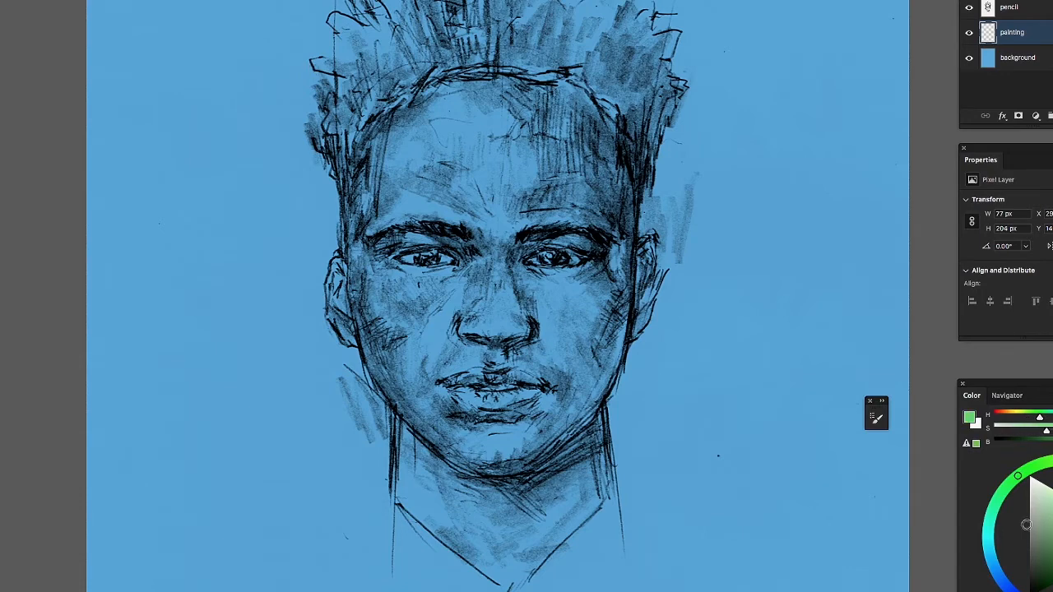
{"action": "left_click_drag", "start_coordinate": [1018, 475], "coordinate": [1022, 472]}
{"action": "mouse_move", "coordinate": [1052, 518]}
{"action": "left_mouse_down"}
{"action": "mouse_move", "coordinate": [1049, 493]}
{"action": "mouse_move", "coordinate": [1042, 570]}
{"action": "mouse_move", "coordinate": [1052, 532]}
{"action": "left_mouse_up"}
{"action": "left_click_drag", "start_coordinate": [1052, 544], "coordinate": [1042, 546]}
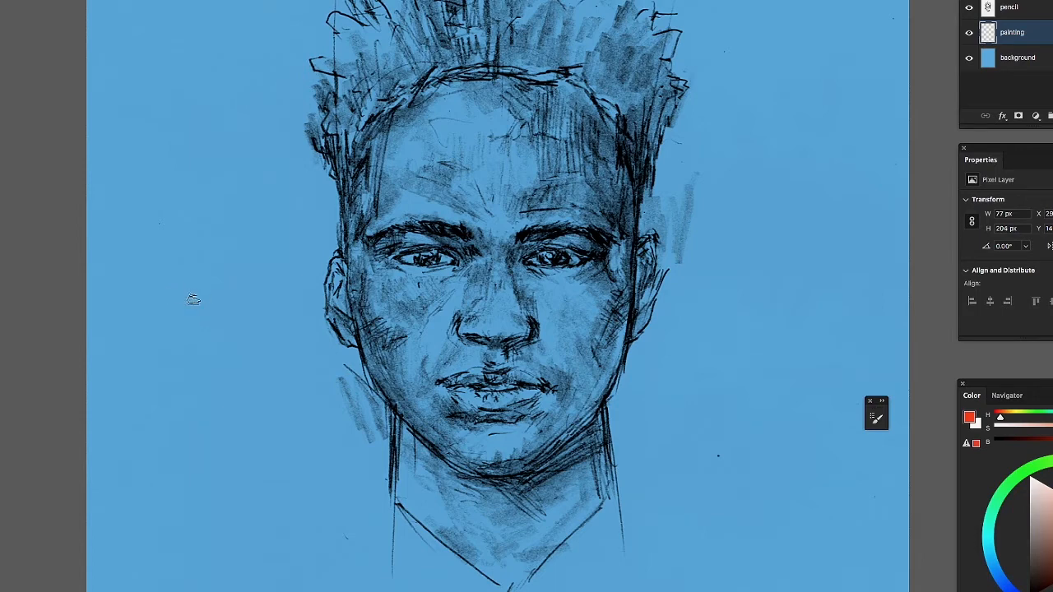
Paint palette dabs of red-orange, orange, red, blue-violet, violet and light green beside the portrait on the painting layer
{"action": "mouse_move", "coordinate": [194, 300]}
{"action": "left_mouse_down"}
{"action": "mouse_move", "coordinate": [219, 288]}
{"action": "mouse_move", "coordinate": [205, 306]}
{"action": "left_mouse_up"}
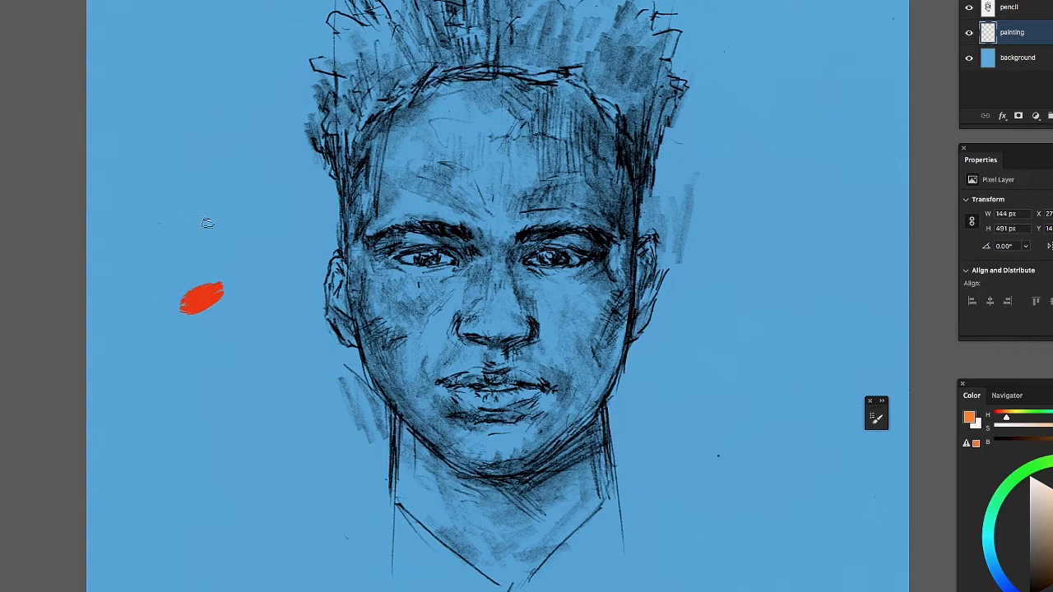
{"action": "mouse_move", "coordinate": [208, 284]}
{"action": "left_mouse_down"}
{"action": "mouse_move", "coordinate": [224, 276]}
{"action": "mouse_move", "coordinate": [187, 299]}
{"action": "mouse_move", "coordinate": [194, 277]}
{"action": "mouse_move", "coordinate": [202, 290]}
{"action": "mouse_move", "coordinate": [207, 280]}
{"action": "mouse_move", "coordinate": [197, 290]}
{"action": "mouse_move", "coordinate": [216, 287]}
{"action": "left_mouse_up"}
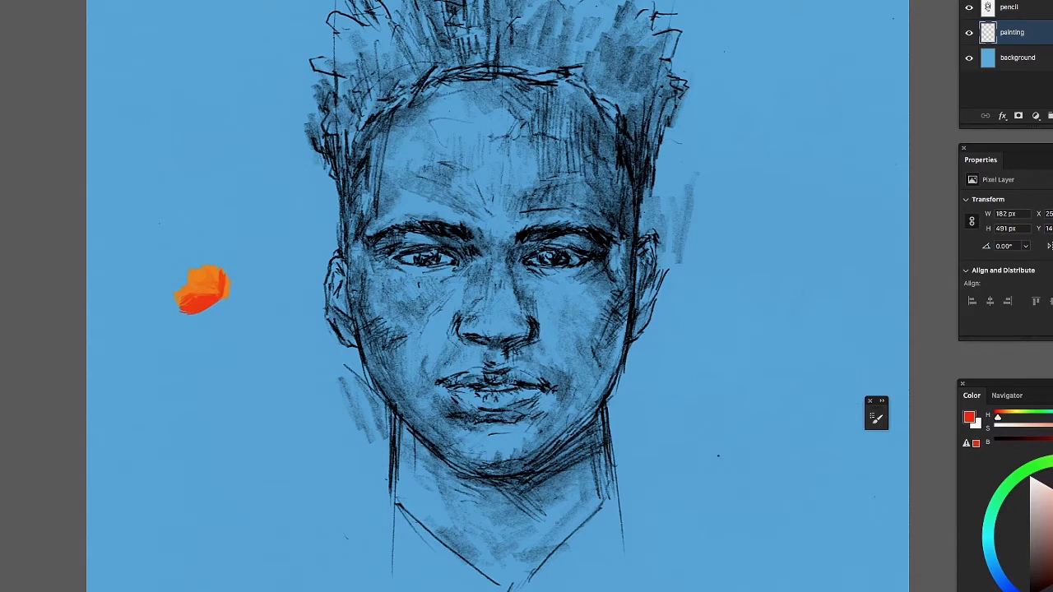
{"action": "mouse_move", "coordinate": [165, 343]}
{"action": "left_mouse_down"}
{"action": "mouse_move", "coordinate": [169, 354]}
{"action": "mouse_move", "coordinate": [195, 352]}
{"action": "left_mouse_up"}
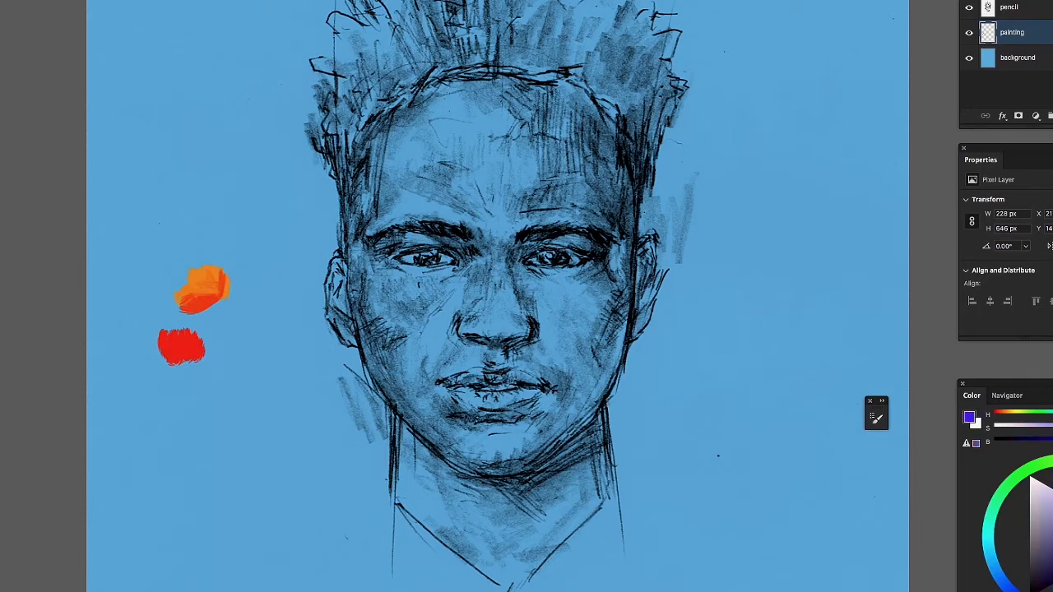
{"action": "mouse_move", "coordinate": [163, 371]}
{"action": "left_mouse_down"}
{"action": "mouse_move", "coordinate": [188, 385]}
{"action": "mouse_move", "coordinate": [155, 399]}
{"action": "mouse_move", "coordinate": [171, 393]}
{"action": "mouse_move", "coordinate": [147, 383]}
{"action": "mouse_move", "coordinate": [179, 420]}
{"action": "mouse_move", "coordinate": [199, 410]}
{"action": "mouse_move", "coordinate": [191, 439]}
{"action": "left_mouse_up"}
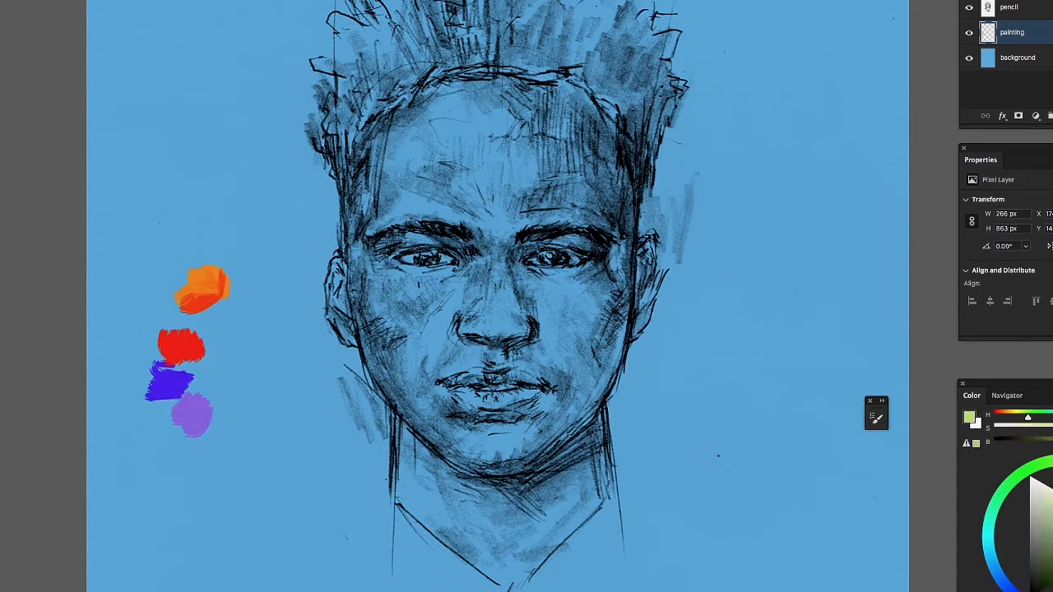
{"action": "left_click_drag", "start_coordinate": [145, 428], "coordinate": [172, 425]}
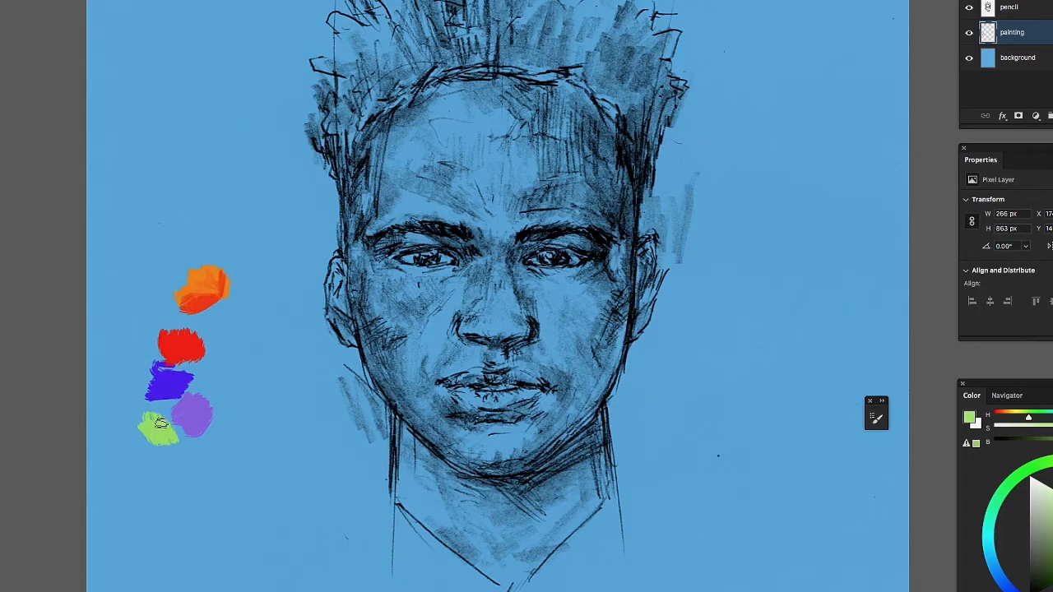
Add turquoise, pink and pale yellow dabs to the palette beside the portrait
{"action": "left_click", "coordinate": [988, 545]}
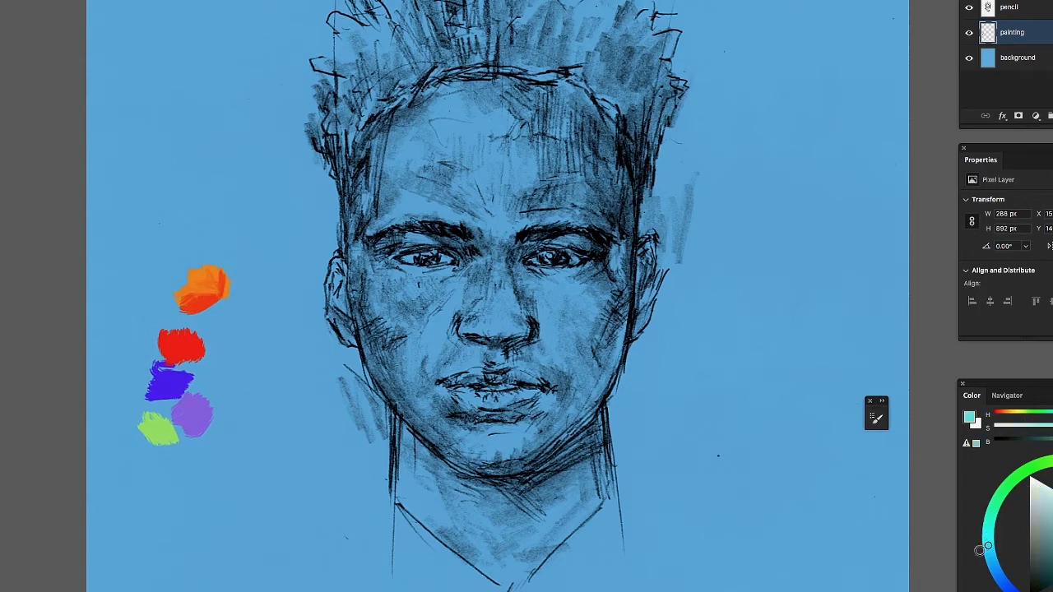
{"action": "left_click_drag", "start_coordinate": [213, 379], "coordinate": [247, 384]}
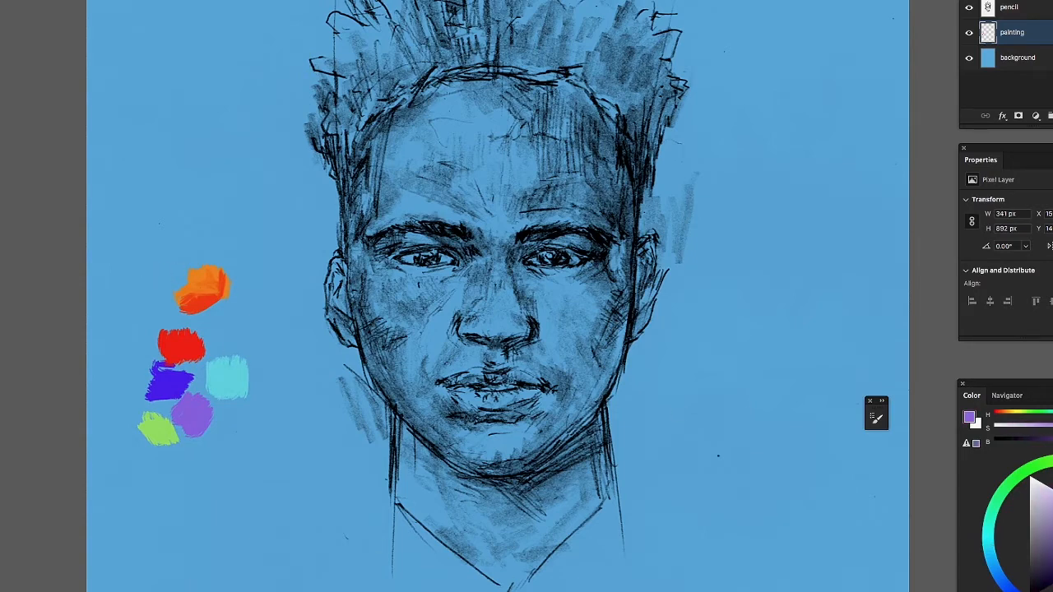
{"action": "left_click_drag", "start_coordinate": [142, 309], "coordinate": [162, 262]}
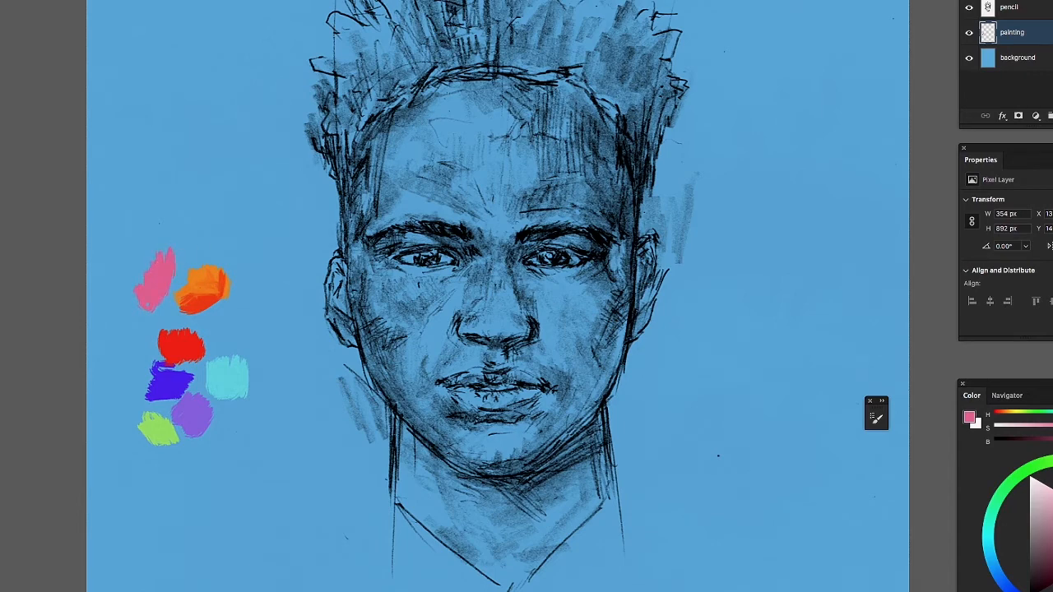
{"action": "left_click_drag", "start_coordinate": [194, 237], "coordinate": [197, 216]}
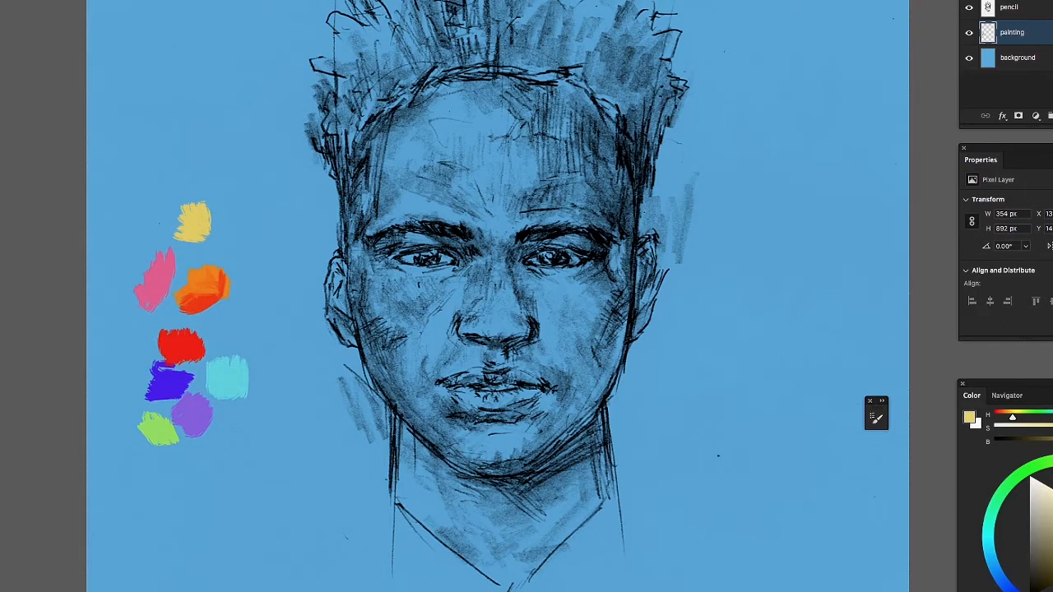
Sample the violet, orange and yellow palette dabs in turn, and paint a second yellow dab above the palette
{"action": "left_click", "coordinate": [191, 415], "text": "alt"}
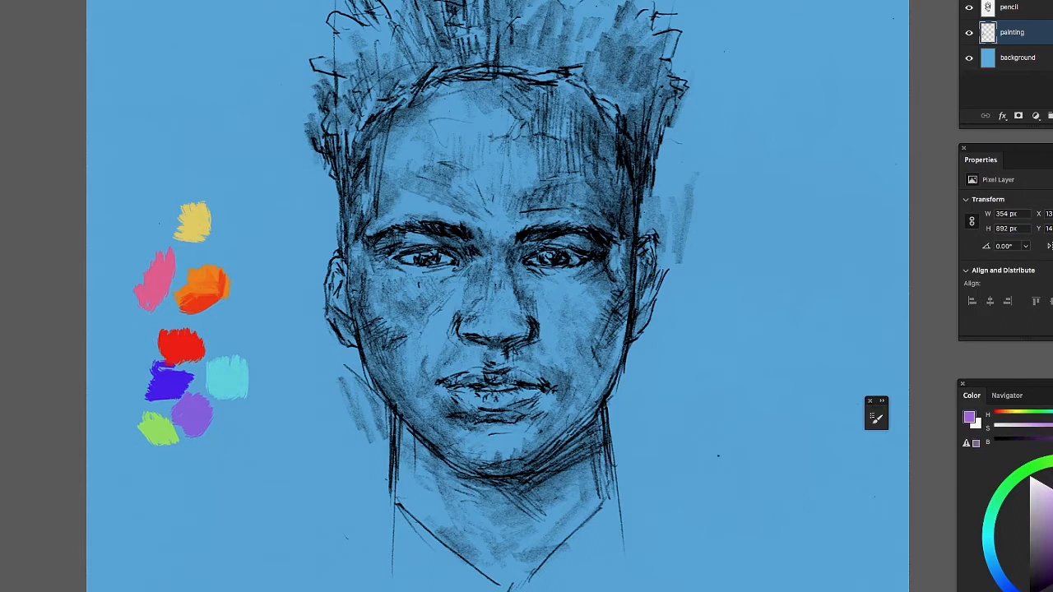
{"action": "left_click", "coordinate": [1049, 508]}
{"action": "left_click", "coordinate": [1052, 512]}
{"action": "left_click", "coordinate": [205, 278], "text": "alt"}
{"action": "left_click", "coordinate": [207, 279], "text": "alt"}
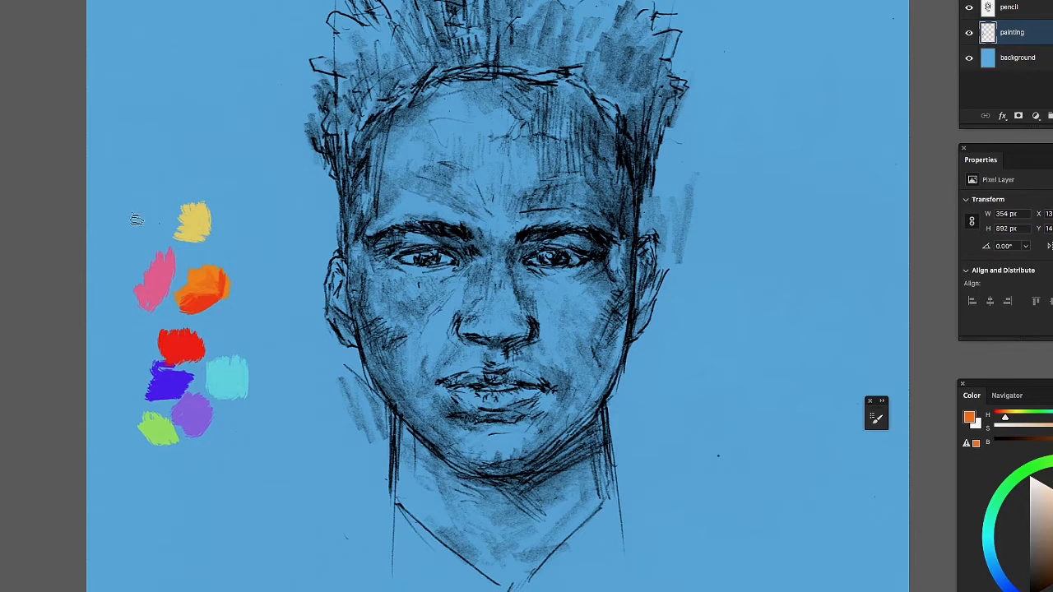
{"action": "left_click", "coordinate": [199, 216]}
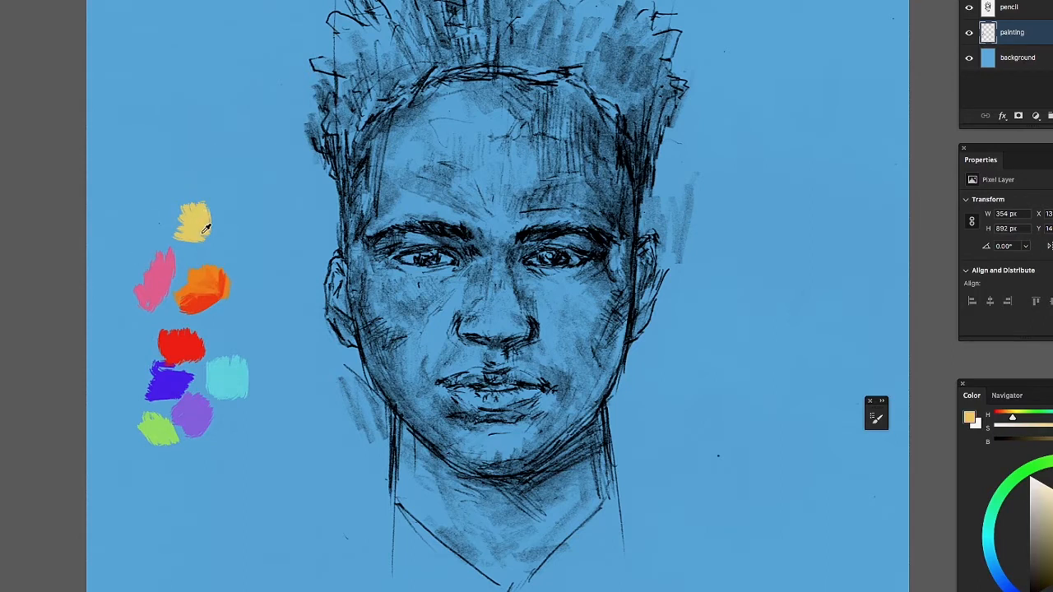
{"action": "mouse_move", "coordinate": [165, 207]}
{"action": "left_mouse_down"}
{"action": "mouse_move", "coordinate": [153, 211]}
{"action": "mouse_move", "coordinate": [151, 197]}
{"action": "mouse_move", "coordinate": [158, 182]}
{"action": "mouse_move", "coordinate": [169, 186]}
{"action": "left_mouse_up"}
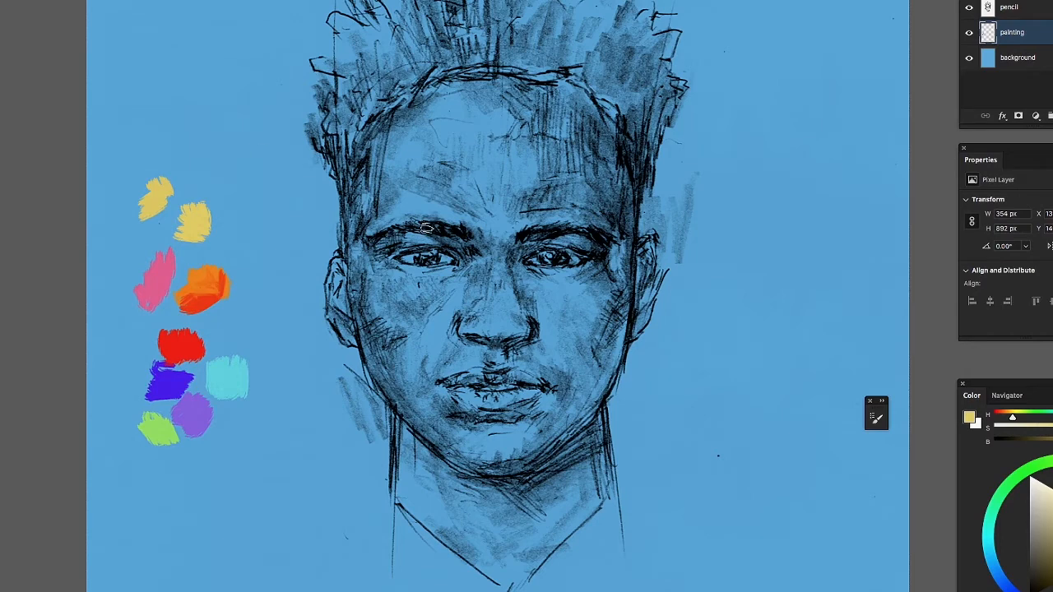
Sample orange from the palette and paint it along the hairline and down both temples of the portrait
{"action": "left_click", "coordinate": [207, 282], "text": "alt"}
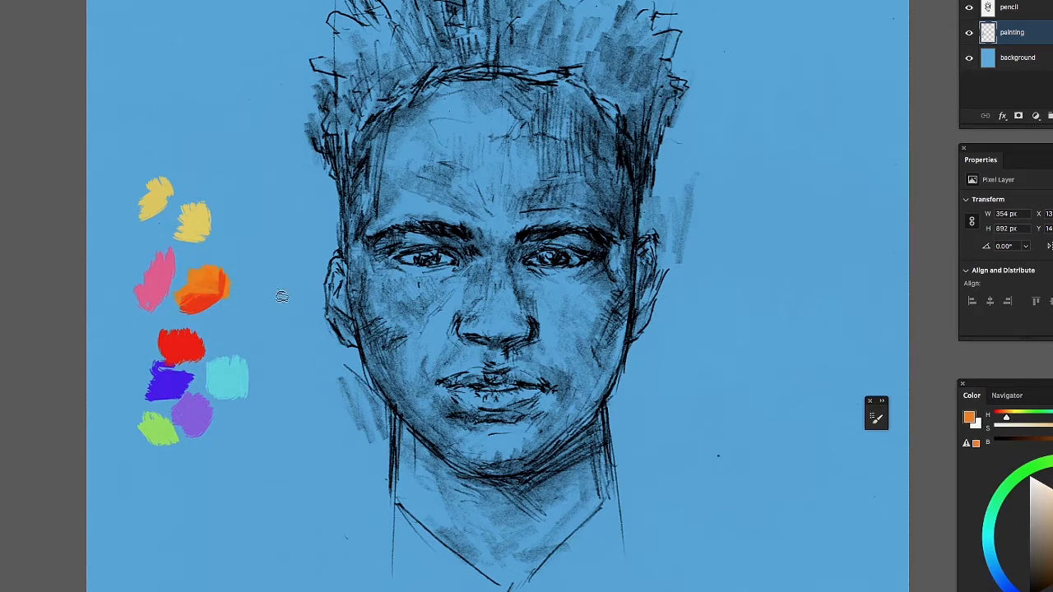
{"action": "left_click_drag", "start_coordinate": [371, 146], "coordinate": [380, 132]}
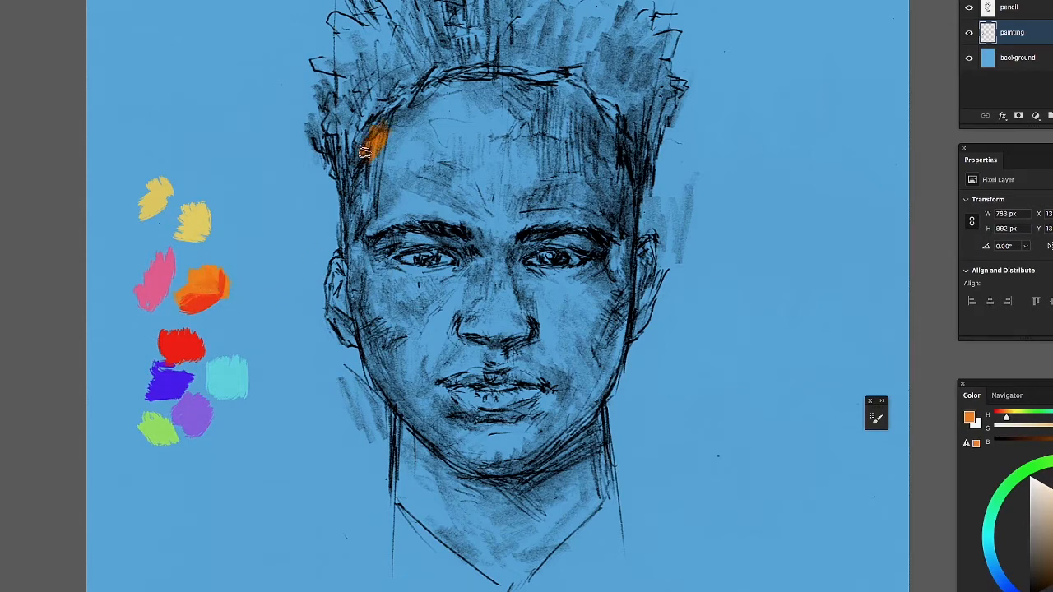
{"action": "mouse_move", "coordinate": [356, 184]}
{"action": "left_mouse_down"}
{"action": "mouse_move", "coordinate": [360, 169]}
{"action": "mouse_move", "coordinate": [367, 201]}
{"action": "mouse_move", "coordinate": [382, 148]}
{"action": "mouse_move", "coordinate": [380, 209]}
{"action": "mouse_move", "coordinate": [362, 202]}
{"action": "left_mouse_up"}
{"action": "left_click_drag", "start_coordinate": [358, 240], "coordinate": [357, 281]}
{"action": "mouse_move", "coordinate": [385, 111]}
{"action": "left_mouse_down"}
{"action": "mouse_move", "coordinate": [377, 124]}
{"action": "mouse_move", "coordinate": [440, 89]}
{"action": "mouse_move", "coordinate": [489, 82]}
{"action": "mouse_move", "coordinate": [579, 91]}
{"action": "mouse_move", "coordinate": [617, 152]}
{"action": "left_mouse_up"}
{"action": "left_click_drag", "start_coordinate": [624, 193], "coordinate": [617, 244]}
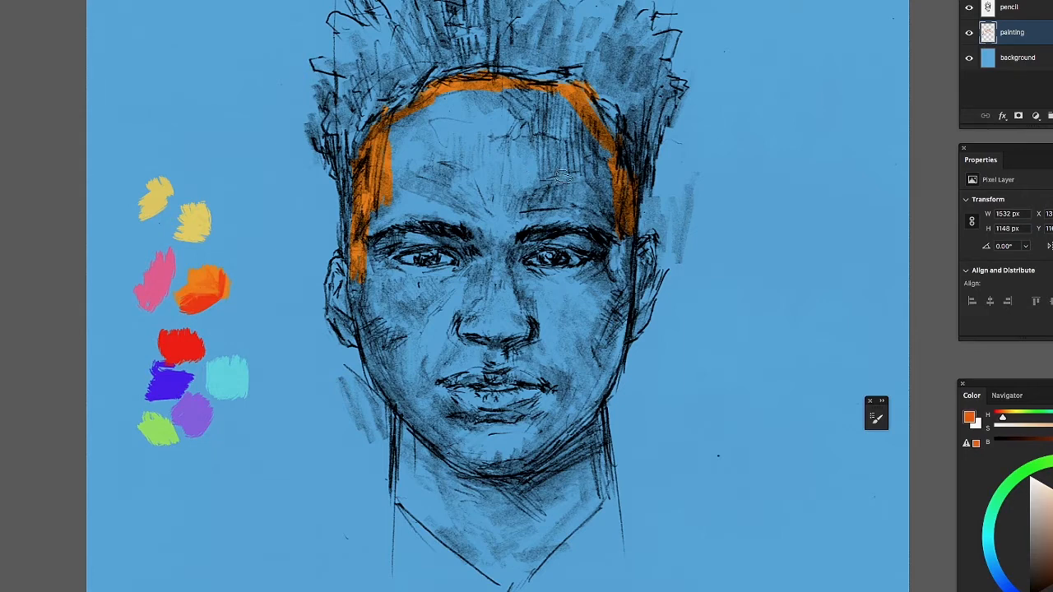
Paint red-orange above the right-hand eyebrow, between the brows and over the left half of the forehead
{"action": "mouse_move", "coordinate": [546, 174]}
{"action": "left_mouse_down"}
{"action": "mouse_move", "coordinate": [556, 196]}
{"action": "mouse_move", "coordinate": [575, 187]}
{"action": "left_mouse_up"}
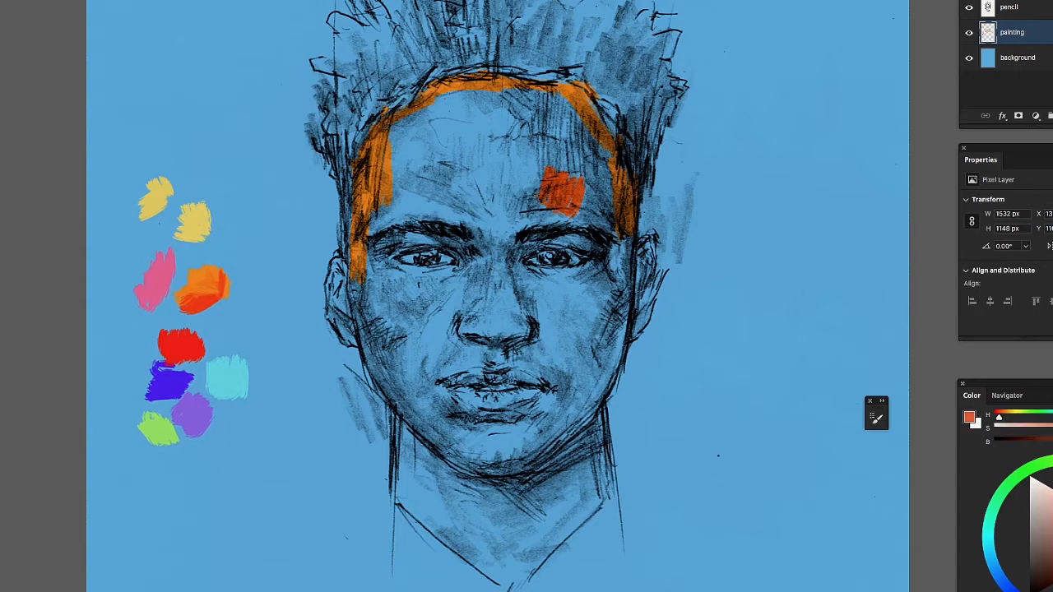
{"action": "mouse_move", "coordinate": [550, 208]}
{"action": "left_mouse_down"}
{"action": "mouse_move", "coordinate": [520, 215]}
{"action": "mouse_move", "coordinate": [516, 191]}
{"action": "left_mouse_up"}
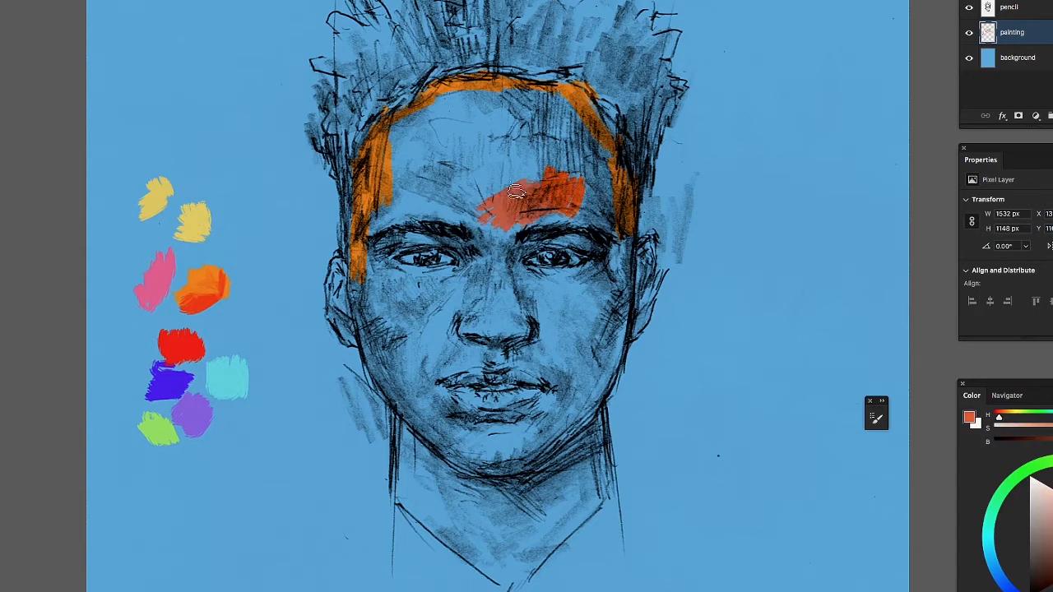
{"action": "mouse_move", "coordinate": [458, 209]}
{"action": "left_mouse_down"}
{"action": "mouse_move", "coordinate": [412, 201]}
{"action": "mouse_move", "coordinate": [461, 205]}
{"action": "mouse_move", "coordinate": [395, 184]}
{"action": "mouse_move", "coordinate": [383, 156]}
{"action": "mouse_move", "coordinate": [407, 124]}
{"action": "mouse_move", "coordinate": [462, 113]}
{"action": "mouse_move", "coordinate": [389, 209]}
{"action": "mouse_move", "coordinate": [421, 213]}
{"action": "mouse_move", "coordinate": [370, 235]}
{"action": "mouse_move", "coordinate": [463, 212]}
{"action": "mouse_move", "coordinate": [500, 231]}
{"action": "mouse_move", "coordinate": [462, 226]}
{"action": "mouse_move", "coordinate": [498, 235]}
{"action": "mouse_move", "coordinate": [492, 245]}
{"action": "mouse_move", "coordinate": [482, 230]}
{"action": "mouse_move", "coordinate": [486, 253]}
{"action": "left_mouse_up"}
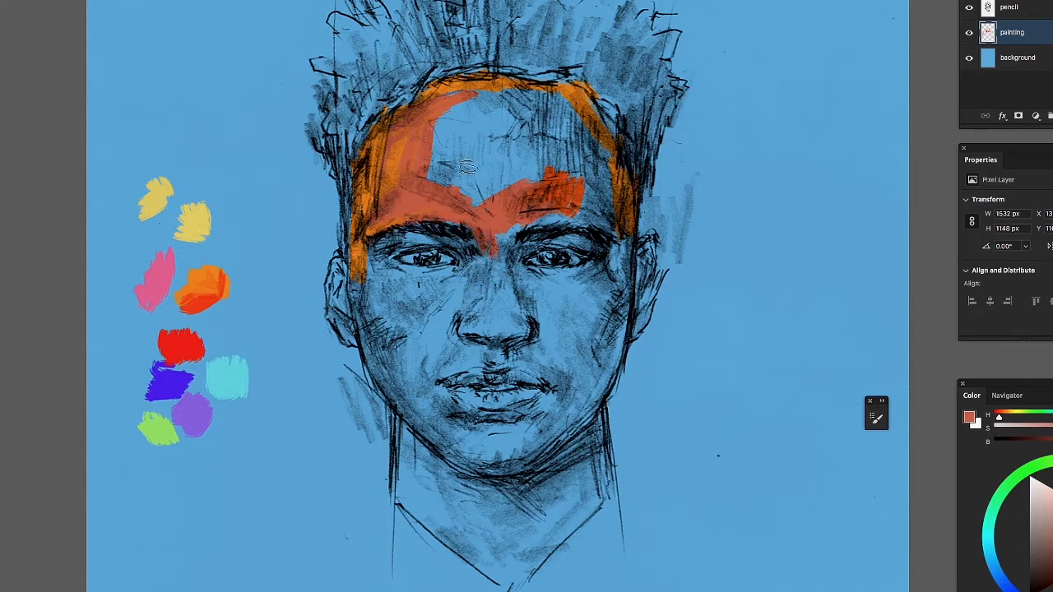
{"action": "mouse_move", "coordinate": [468, 167]}
{"action": "left_mouse_down"}
{"action": "mouse_move", "coordinate": [426, 157]}
{"action": "mouse_move", "coordinate": [431, 138]}
{"action": "mouse_move", "coordinate": [446, 173]}
{"action": "mouse_move", "coordinate": [464, 173]}
{"action": "mouse_move", "coordinate": [446, 166]}
{"action": "mouse_move", "coordinate": [457, 144]}
{"action": "mouse_move", "coordinate": [457, 212]}
{"action": "left_mouse_up"}
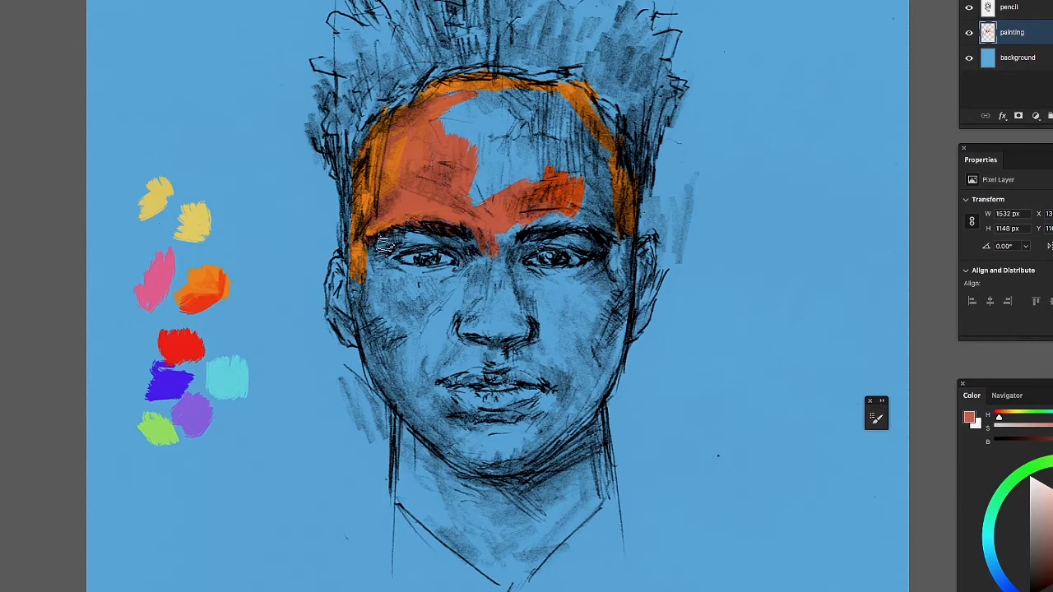
Paint muted red-orange over the left-hand ear, around both eyes and along the jaw edges, and extend it toward the forehead's centre
{"action": "mouse_move", "coordinate": [383, 244]}
{"action": "left_mouse_down"}
{"action": "mouse_move", "coordinate": [358, 263]}
{"action": "mouse_move", "coordinate": [376, 249]}
{"action": "mouse_move", "coordinate": [358, 312]}
{"action": "mouse_move", "coordinate": [378, 344]}
{"action": "mouse_move", "coordinate": [350, 312]}
{"action": "mouse_move", "coordinate": [335, 316]}
{"action": "mouse_move", "coordinate": [359, 278]}
{"action": "left_mouse_up"}
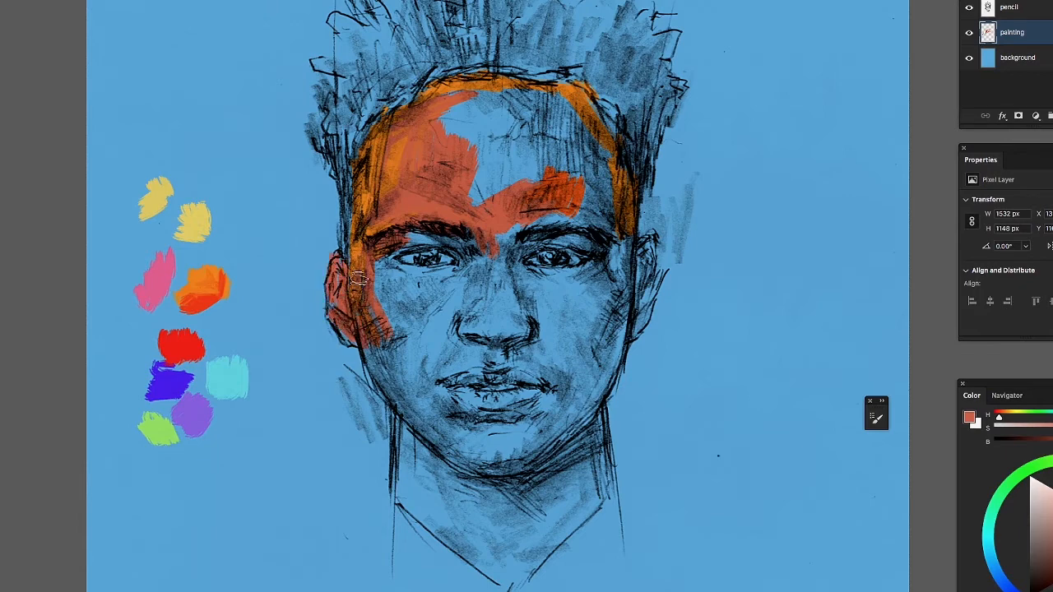
{"action": "mouse_move", "coordinate": [507, 220]}
{"action": "left_mouse_down"}
{"action": "mouse_move", "coordinate": [503, 245]}
{"action": "mouse_move", "coordinate": [446, 290]}
{"action": "mouse_move", "coordinate": [465, 259]}
{"action": "mouse_move", "coordinate": [449, 292]}
{"action": "mouse_move", "coordinate": [455, 273]}
{"action": "mouse_move", "coordinate": [387, 285]}
{"action": "mouse_move", "coordinate": [434, 283]}
{"action": "mouse_move", "coordinate": [421, 250]}
{"action": "left_mouse_up"}
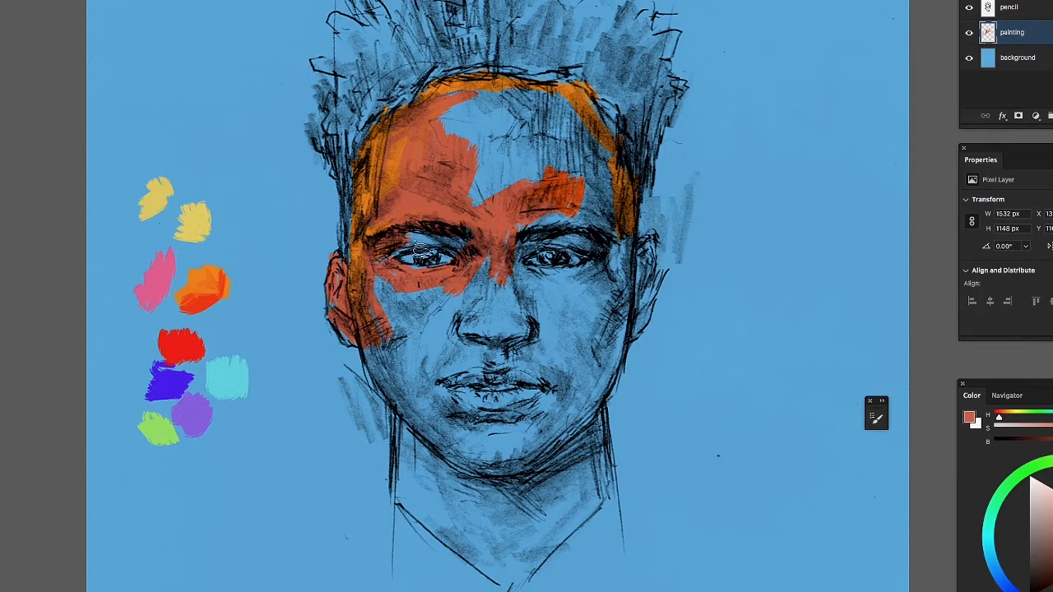
{"action": "mouse_move", "coordinate": [521, 293]}
{"action": "left_mouse_down"}
{"action": "mouse_move", "coordinate": [513, 249]}
{"action": "mouse_move", "coordinate": [527, 256]}
{"action": "mouse_move", "coordinate": [538, 240]}
{"action": "mouse_move", "coordinate": [585, 236]}
{"action": "mouse_move", "coordinate": [579, 249]}
{"action": "mouse_move", "coordinate": [620, 250]}
{"action": "mouse_move", "coordinate": [613, 302]}
{"action": "mouse_move", "coordinate": [626, 277]}
{"action": "mouse_move", "coordinate": [612, 315]}
{"action": "left_mouse_up"}
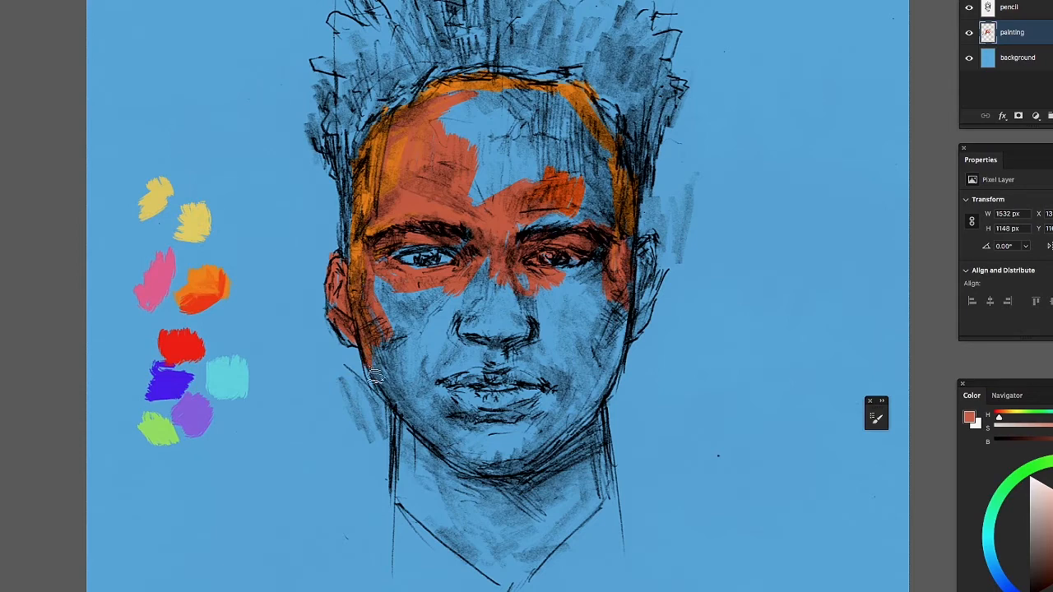
{"action": "mouse_move", "coordinate": [374, 374]}
{"action": "left_mouse_down"}
{"action": "mouse_move", "coordinate": [368, 364]}
{"action": "mouse_move", "coordinate": [419, 430]}
{"action": "left_mouse_up"}
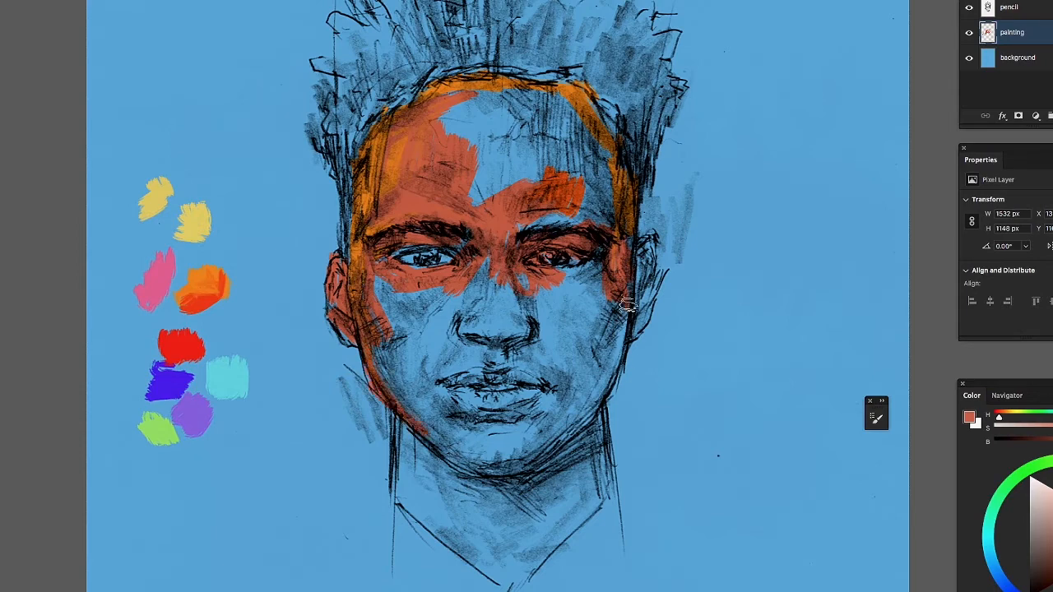
{"action": "mouse_move", "coordinate": [627, 305]}
{"action": "left_mouse_down"}
{"action": "mouse_move", "coordinate": [610, 396]}
{"action": "mouse_move", "coordinate": [584, 431]}
{"action": "mouse_move", "coordinate": [536, 458]}
{"action": "mouse_move", "coordinate": [609, 405]}
{"action": "mouse_move", "coordinate": [545, 454]}
{"action": "mouse_move", "coordinate": [601, 410]}
{"action": "mouse_move", "coordinate": [612, 380]}
{"action": "left_mouse_up"}
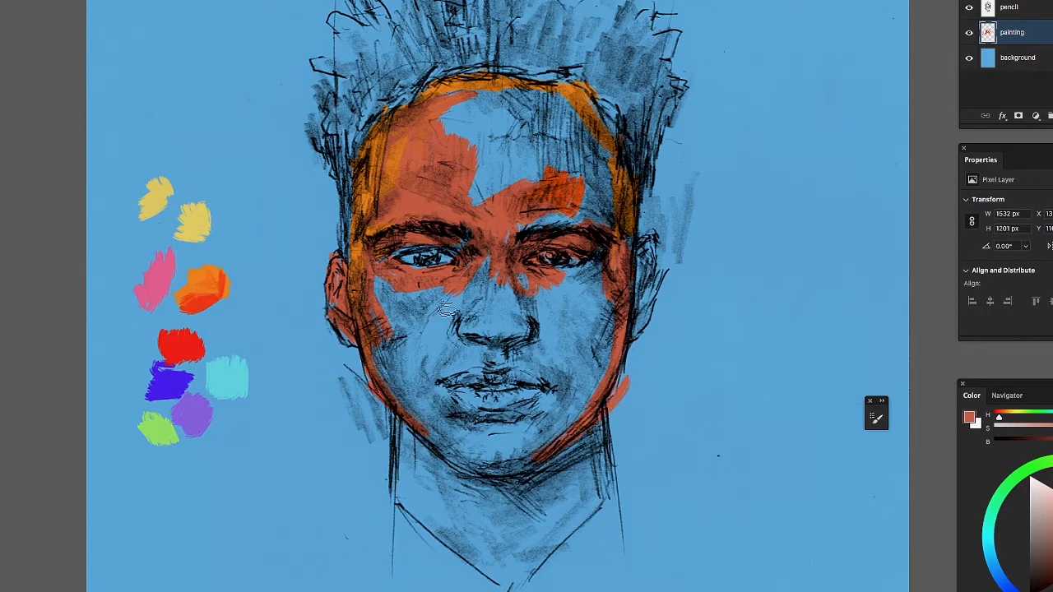
{"action": "mouse_move", "coordinate": [444, 308]}
{"action": "left_mouse_down"}
{"action": "mouse_move", "coordinate": [471, 284]}
{"action": "mouse_move", "coordinate": [432, 311]}
{"action": "left_mouse_up"}
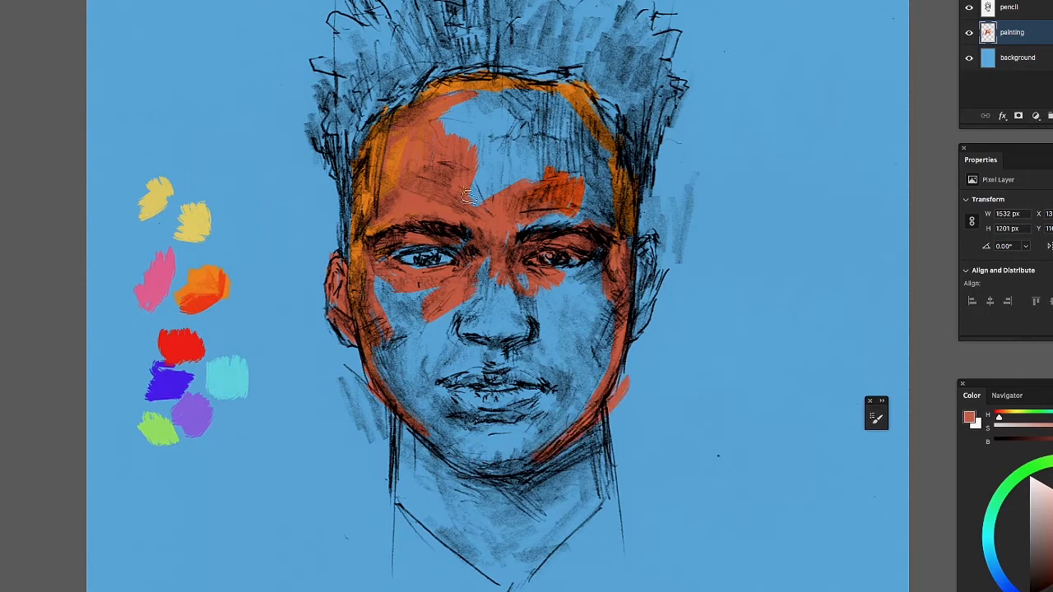
{"action": "mouse_move", "coordinate": [465, 195]}
{"action": "left_mouse_down"}
{"action": "mouse_move", "coordinate": [471, 150]}
{"action": "mouse_move", "coordinate": [481, 136]}
{"action": "mouse_move", "coordinate": [438, 122]}
{"action": "mouse_move", "coordinate": [436, 104]}
{"action": "mouse_move", "coordinate": [503, 93]}
{"action": "left_mouse_up"}
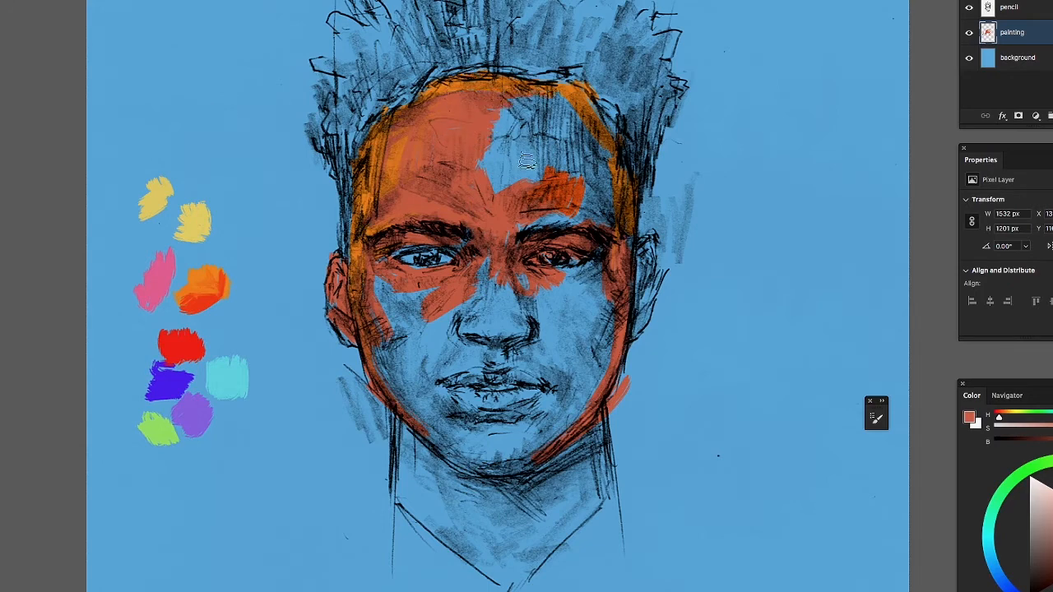
{"action": "mouse_move", "coordinate": [498, 165]}
{"action": "left_mouse_down"}
{"action": "mouse_move", "coordinate": [498, 197]}
{"action": "mouse_move", "coordinate": [494, 148]}
{"action": "mouse_move", "coordinate": [502, 215]}
{"action": "left_mouse_up"}
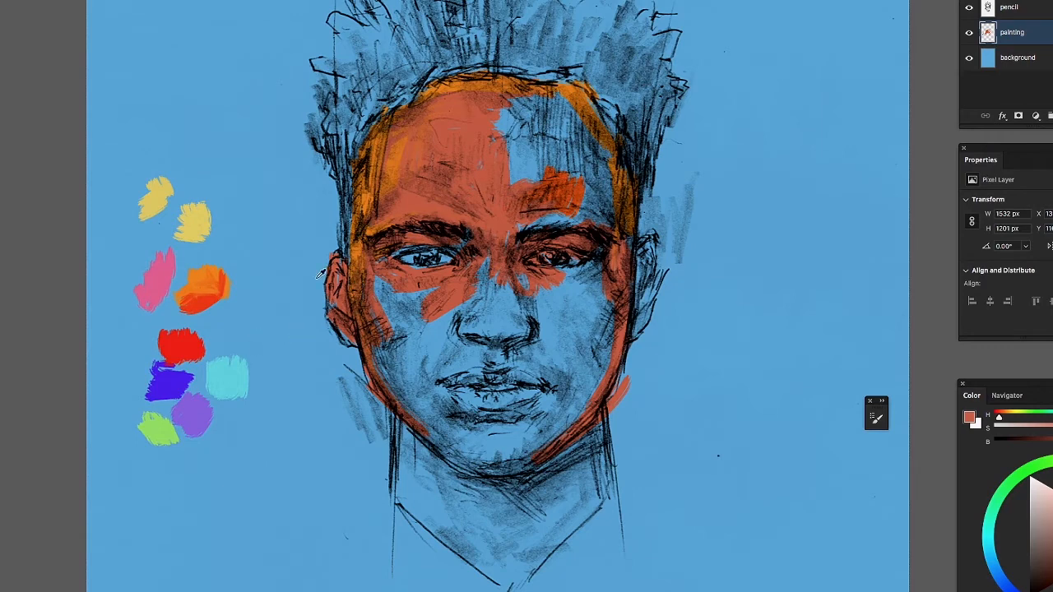
Sample pink from the palette and add pink patches to the forehead and the left-hand cheek beside the nose
{"action": "left_click", "coordinate": [156, 269], "text": "alt"}
{"action": "mouse_move", "coordinate": [547, 174]}
{"action": "left_mouse_down"}
{"action": "mouse_move", "coordinate": [497, 160]}
{"action": "mouse_move", "coordinate": [543, 150]}
{"action": "left_mouse_up"}
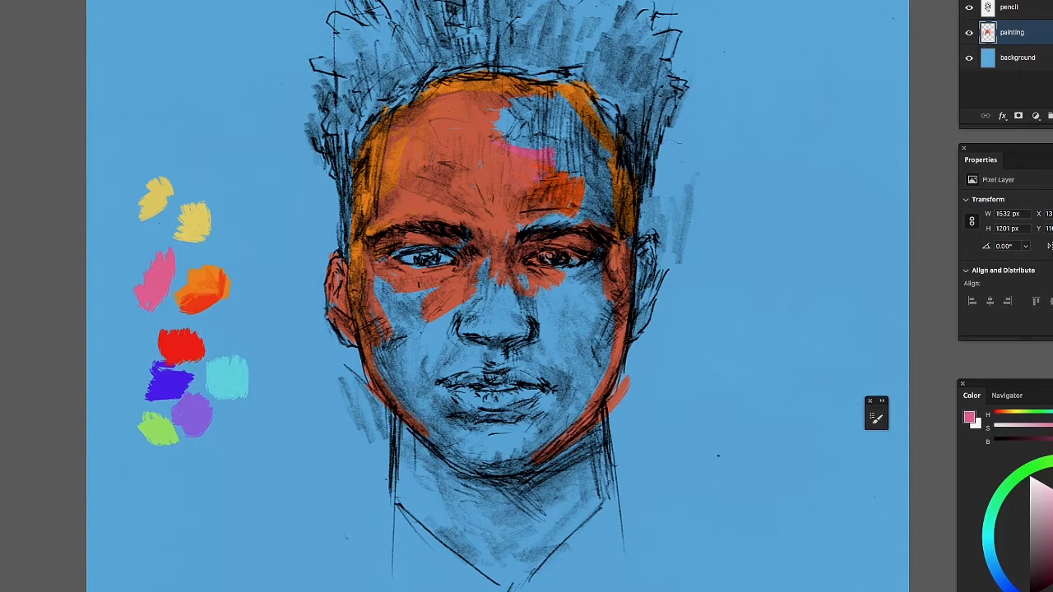
{"action": "left_click_drag", "start_coordinate": [420, 344], "coordinate": [433, 327]}
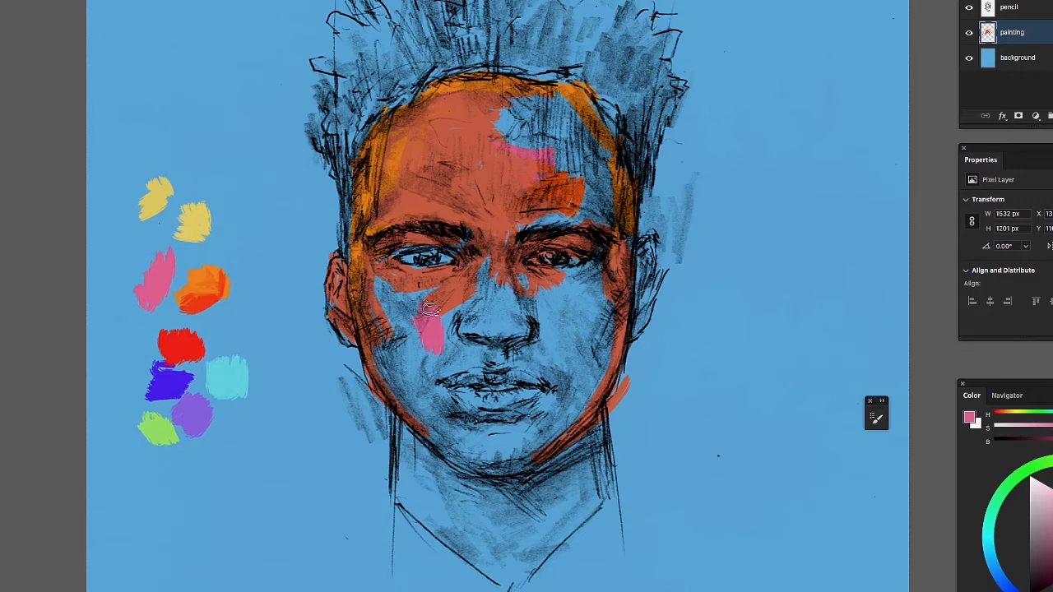
{"action": "left_click_drag", "start_coordinate": [430, 203], "coordinate": [453, 153]}
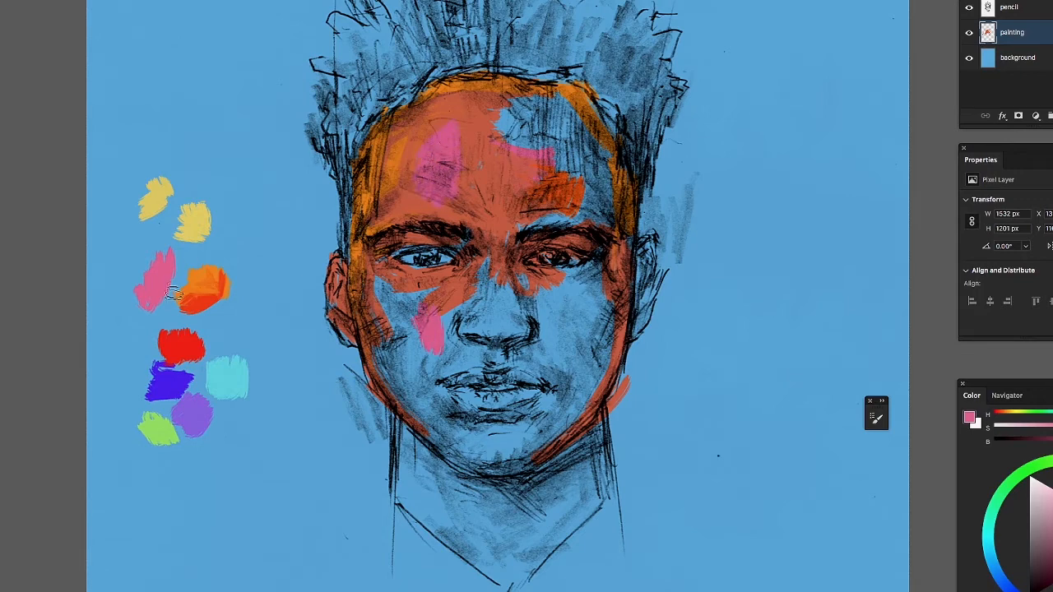
Sample blue-violet from the palette, paint a solid patch on the central forehead and add lighter strokes around the pink patch
{"action": "left_click", "coordinate": [170, 380], "text": "alt"}
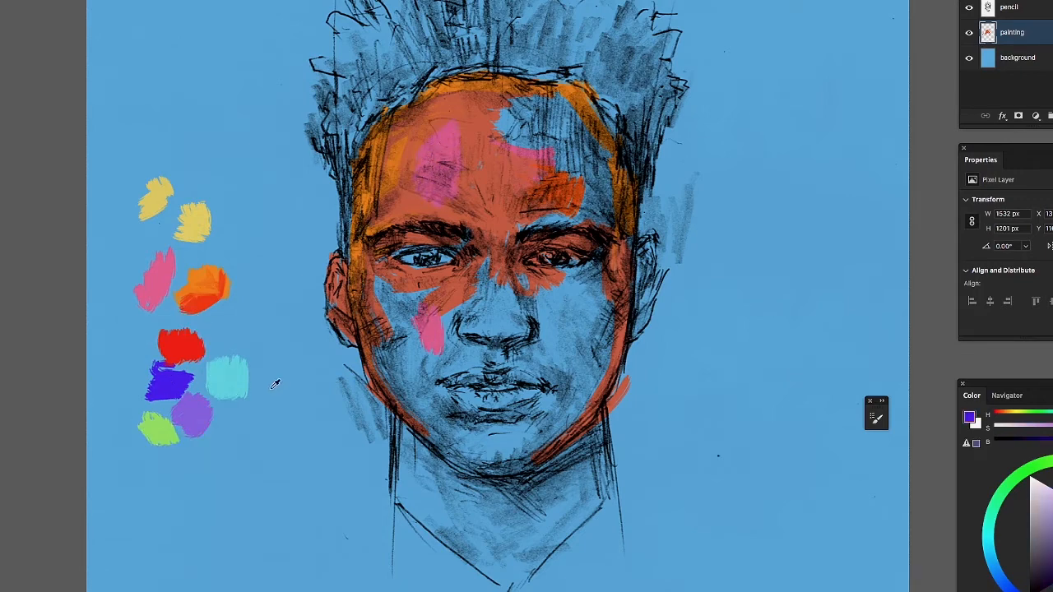
{"action": "mouse_move", "coordinate": [452, 189]}
{"action": "left_mouse_down"}
{"action": "mouse_move", "coordinate": [502, 162]}
{"action": "mouse_move", "coordinate": [477, 188]}
{"action": "mouse_move", "coordinate": [489, 193]}
{"action": "mouse_move", "coordinate": [510, 176]}
{"action": "mouse_move", "coordinate": [498, 161]}
{"action": "left_mouse_up"}
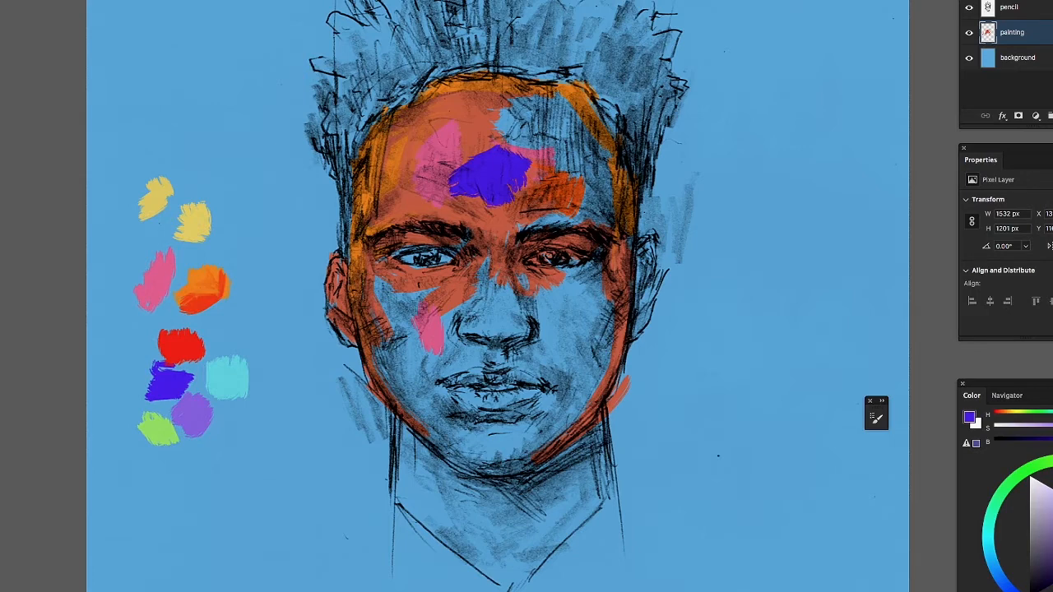
{"action": "mouse_move", "coordinate": [515, 142]}
{"action": "left_mouse_down"}
{"action": "mouse_move", "coordinate": [486, 148]}
{"action": "mouse_move", "coordinate": [467, 106]}
{"action": "mouse_move", "coordinate": [482, 102]}
{"action": "left_mouse_up"}
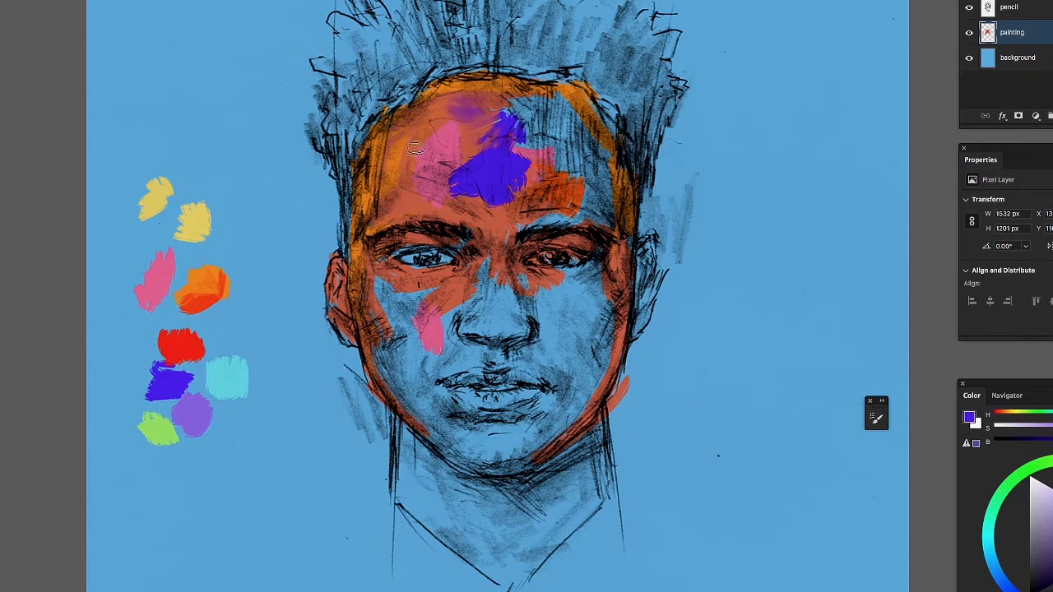
{"action": "mouse_move", "coordinate": [408, 179]}
{"action": "left_mouse_down"}
{"action": "mouse_move", "coordinate": [420, 142]}
{"action": "mouse_move", "coordinate": [401, 197]}
{"action": "left_mouse_up"}
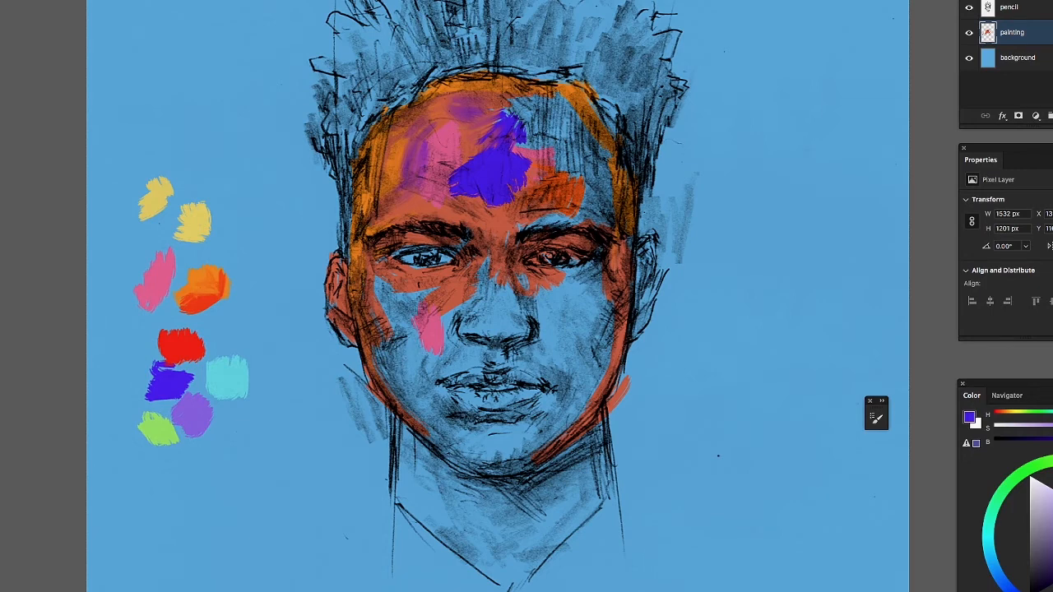
Add blue-violet strokes beside the neck, down the left-hand cheek, under the eye and across the temple
{"action": "left_click_drag", "start_coordinate": [283, 484], "coordinate": [407, 458]}
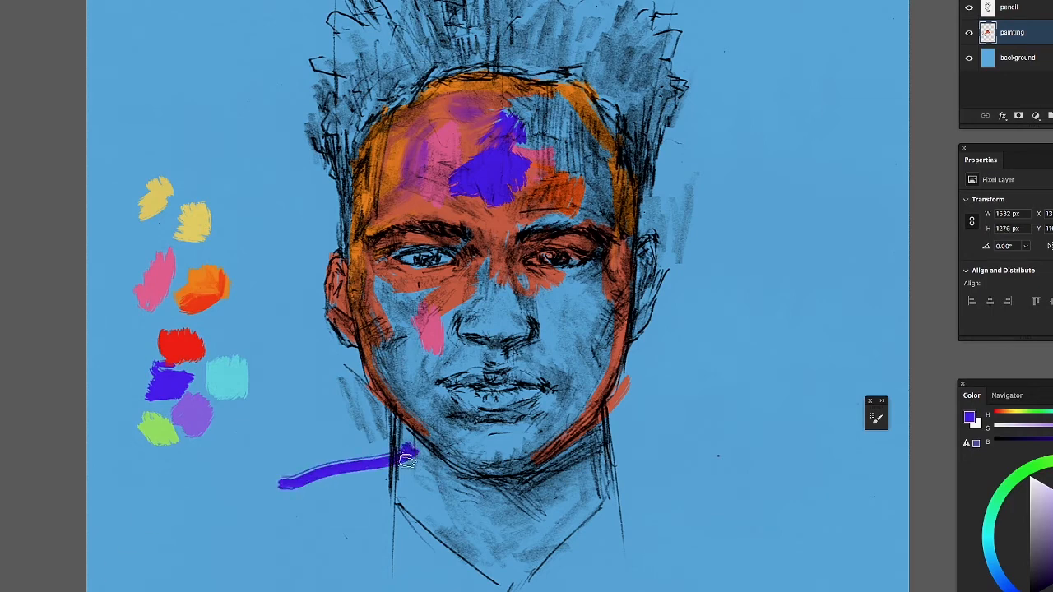
{"action": "left_click_drag", "start_coordinate": [386, 352], "coordinate": [418, 391]}
{"action": "left_click_drag", "start_coordinate": [380, 306], "coordinate": [400, 352]}
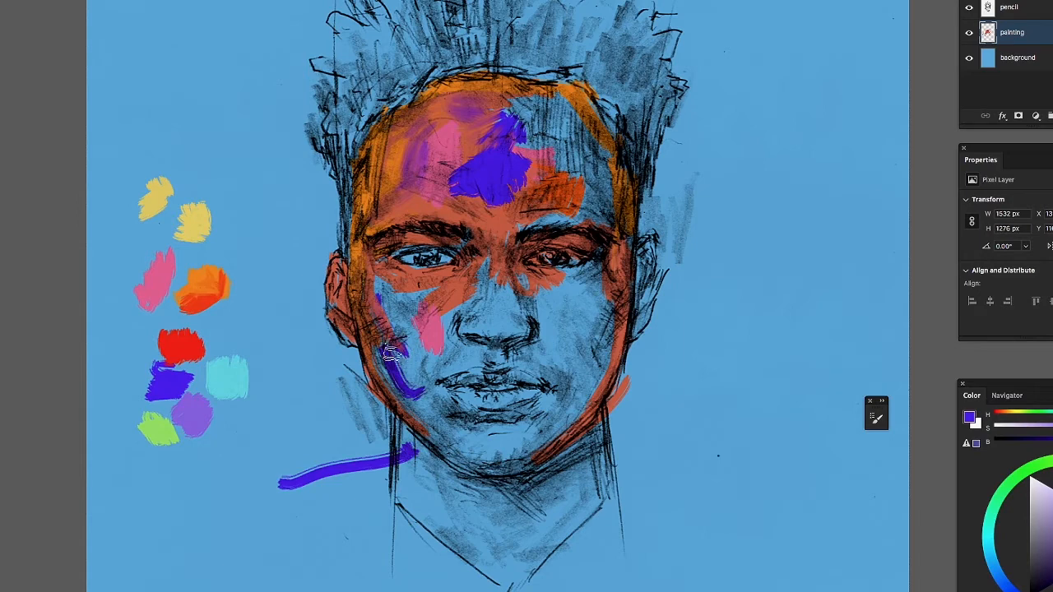
{"action": "left_click_drag", "start_coordinate": [374, 282], "coordinate": [406, 325]}
{"action": "left_click_drag", "start_coordinate": [382, 272], "coordinate": [430, 277]}
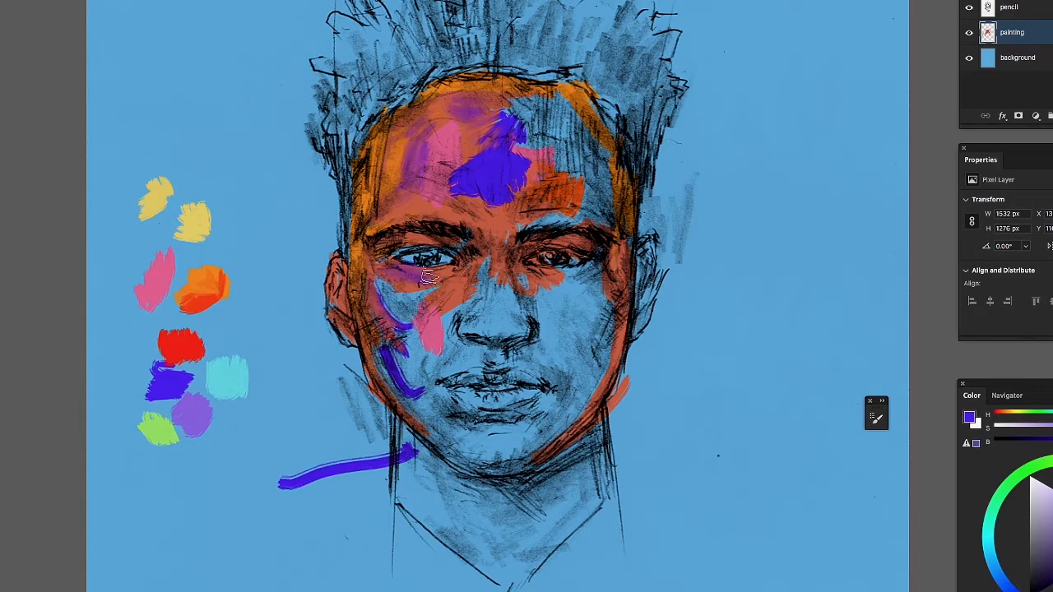
{"action": "left_click_drag", "start_coordinate": [402, 168], "coordinate": [370, 191]}
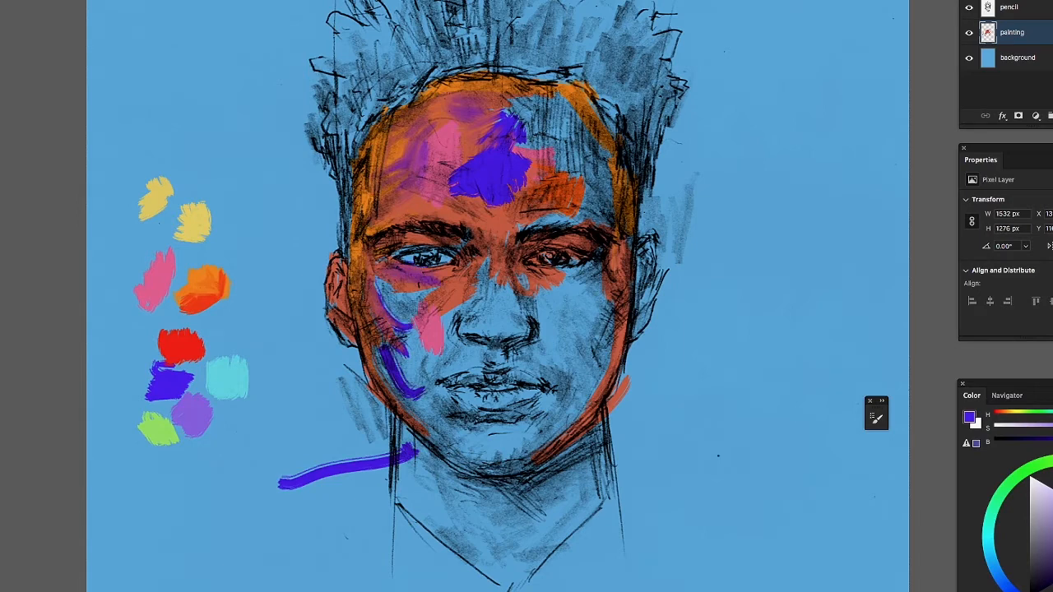
Paint light and heavy blue-violet test strokes on the background between palette and face, plus one stroke across the forehead patch
{"action": "left_click_drag", "start_coordinate": [230, 477], "coordinate": [316, 424]}
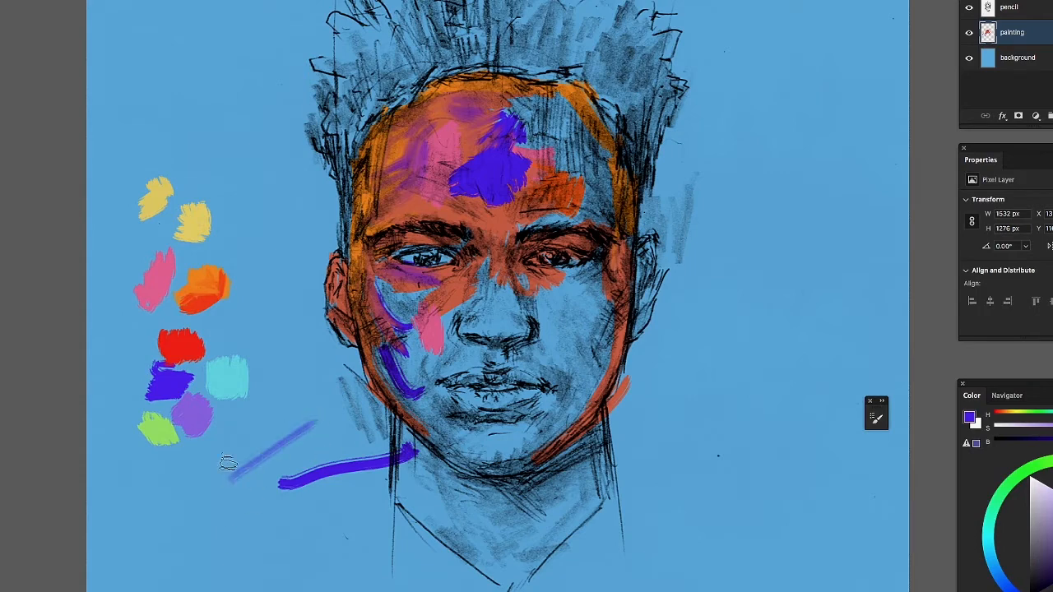
{"action": "left_click_drag", "start_coordinate": [203, 464], "coordinate": [311, 403]}
{"action": "mouse_move", "coordinate": [247, 345]}
{"action": "left_mouse_down"}
{"action": "mouse_move", "coordinate": [311, 364]}
{"action": "mouse_move", "coordinate": [245, 333]}
{"action": "mouse_move", "coordinate": [311, 297]}
{"action": "mouse_move", "coordinate": [297, 278]}
{"action": "left_mouse_up"}
{"action": "left_click_drag", "start_coordinate": [284, 276], "coordinate": [258, 292]}
{"action": "mouse_move", "coordinate": [251, 253]}
{"action": "left_mouse_down"}
{"action": "mouse_move", "coordinate": [289, 274]}
{"action": "mouse_move", "coordinate": [281, 262]}
{"action": "mouse_move", "coordinate": [297, 258]}
{"action": "mouse_move", "coordinate": [283, 257]}
{"action": "mouse_move", "coordinate": [310, 244]}
{"action": "mouse_move", "coordinate": [278, 243]}
{"action": "left_mouse_up"}
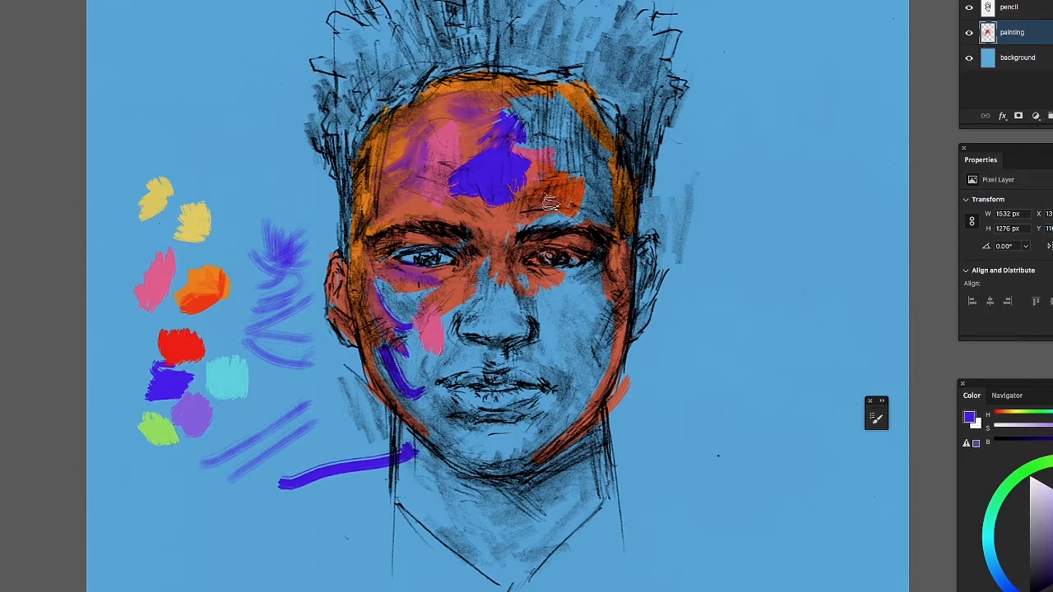
{"action": "mouse_move", "coordinate": [485, 137]}
{"action": "left_mouse_down"}
{"action": "mouse_move", "coordinate": [504, 200]}
{"action": "mouse_move", "coordinate": [457, 162]}
{"action": "mouse_move", "coordinate": [502, 162]}
{"action": "left_mouse_up"}
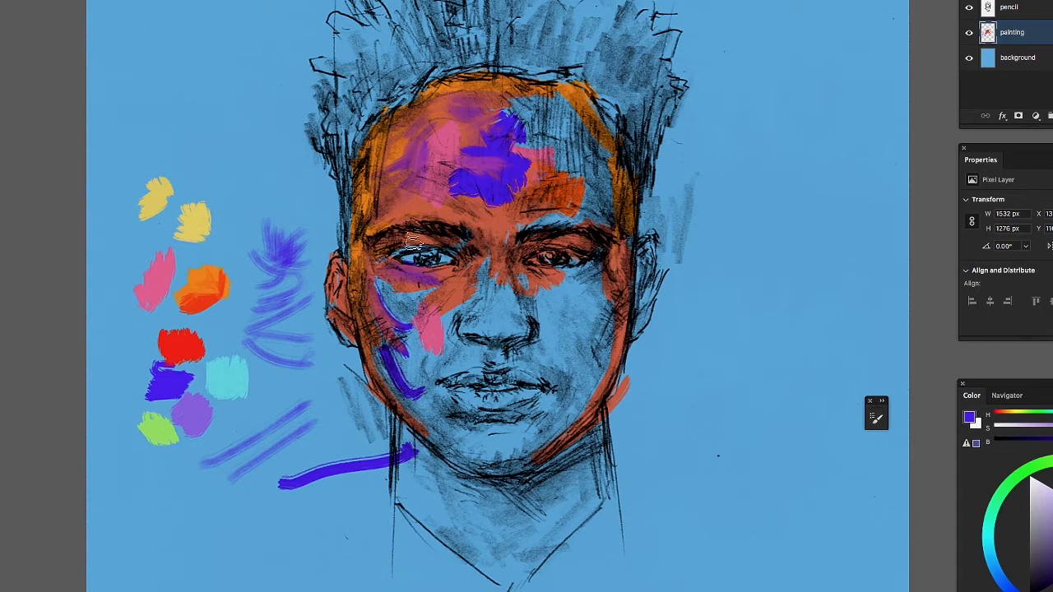
Sample the reddish-orange skin tone from the forehead and cover the remaining blue areas of the face, lips and right-hand ear
{"action": "left_click", "coordinate": [423, 203], "text": "alt"}
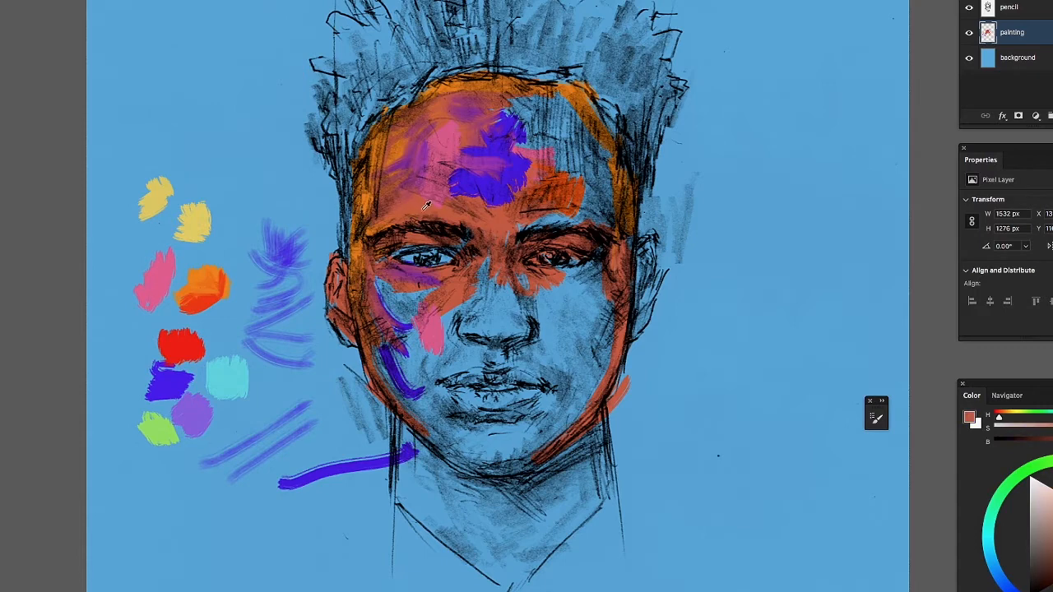
{"action": "left_click", "coordinate": [421, 210], "text": "alt"}
{"action": "mouse_move", "coordinate": [452, 189]}
{"action": "left_mouse_down"}
{"action": "mouse_move", "coordinate": [479, 200]}
{"action": "mouse_move", "coordinate": [496, 197]}
{"action": "mouse_move", "coordinate": [452, 178]}
{"action": "mouse_move", "coordinate": [483, 173]}
{"action": "mouse_move", "coordinate": [496, 214]}
{"action": "mouse_move", "coordinate": [493, 186]}
{"action": "mouse_move", "coordinate": [510, 208]}
{"action": "mouse_move", "coordinate": [519, 195]}
{"action": "mouse_move", "coordinate": [508, 163]}
{"action": "mouse_move", "coordinate": [547, 181]}
{"action": "mouse_move", "coordinate": [527, 173]}
{"action": "mouse_move", "coordinate": [521, 150]}
{"action": "mouse_move", "coordinate": [505, 154]}
{"action": "mouse_move", "coordinate": [561, 125]}
{"action": "mouse_move", "coordinate": [556, 101]}
{"action": "mouse_move", "coordinate": [591, 158]}
{"action": "mouse_move", "coordinate": [574, 179]}
{"action": "mouse_move", "coordinate": [558, 149]}
{"action": "mouse_move", "coordinate": [574, 186]}
{"action": "mouse_move", "coordinate": [596, 212]}
{"action": "mouse_move", "coordinate": [602, 172]}
{"action": "mouse_move", "coordinate": [608, 215]}
{"action": "mouse_move", "coordinate": [565, 219]}
{"action": "mouse_move", "coordinate": [401, 287]}
{"action": "mouse_move", "coordinate": [422, 261]}
{"action": "mouse_move", "coordinate": [456, 258]}
{"action": "mouse_move", "coordinate": [368, 277]}
{"action": "mouse_move", "coordinate": [425, 336]}
{"action": "mouse_move", "coordinate": [392, 307]}
{"action": "mouse_move", "coordinate": [407, 289]}
{"action": "mouse_move", "coordinate": [436, 296]}
{"action": "mouse_move", "coordinate": [437, 341]}
{"action": "mouse_move", "coordinate": [451, 315]}
{"action": "mouse_move", "coordinate": [458, 354]}
{"action": "mouse_move", "coordinate": [469, 347]}
{"action": "mouse_move", "coordinate": [469, 356]}
{"action": "mouse_move", "coordinate": [426, 375]}
{"action": "mouse_move", "coordinate": [494, 356]}
{"action": "mouse_move", "coordinate": [483, 364]}
{"action": "mouse_move", "coordinate": [510, 357]}
{"action": "mouse_move", "coordinate": [557, 393]}
{"action": "mouse_move", "coordinate": [525, 347]}
{"action": "mouse_move", "coordinate": [561, 379]}
{"action": "mouse_move", "coordinate": [543, 323]}
{"action": "mouse_move", "coordinate": [563, 391]}
{"action": "mouse_move", "coordinate": [526, 292]}
{"action": "mouse_move", "coordinate": [478, 302]}
{"action": "mouse_move", "coordinate": [465, 333]}
{"action": "mouse_move", "coordinate": [515, 288]}
{"action": "mouse_move", "coordinate": [534, 333]}
{"action": "mouse_move", "coordinate": [511, 321]}
{"action": "mouse_move", "coordinate": [555, 326]}
{"action": "mouse_move", "coordinate": [588, 272]}
{"action": "mouse_move", "coordinate": [607, 337]}
{"action": "mouse_move", "coordinate": [608, 284]}
{"action": "mouse_move", "coordinate": [572, 338]}
{"action": "mouse_move", "coordinate": [547, 292]}
{"action": "mouse_move", "coordinate": [576, 410]}
{"action": "mouse_move", "coordinate": [500, 465]}
{"action": "mouse_move", "coordinate": [440, 448]}
{"action": "mouse_move", "coordinate": [448, 435]}
{"action": "mouse_move", "coordinate": [459, 455]}
{"action": "mouse_move", "coordinate": [497, 465]}
{"action": "mouse_move", "coordinate": [448, 436]}
{"action": "mouse_move", "coordinate": [386, 352]}
{"action": "mouse_move", "coordinate": [420, 350]}
{"action": "mouse_move", "coordinate": [398, 378]}
{"action": "mouse_move", "coordinate": [436, 353]}
{"action": "left_mouse_up"}
{"action": "mouse_move", "coordinate": [483, 392]}
{"action": "left_mouse_down"}
{"action": "mouse_move", "coordinate": [432, 403]}
{"action": "mouse_move", "coordinate": [463, 371]}
{"action": "mouse_move", "coordinate": [464, 397]}
{"action": "mouse_move", "coordinate": [443, 412]}
{"action": "mouse_move", "coordinate": [492, 427]}
{"action": "mouse_move", "coordinate": [489, 454]}
{"action": "left_mouse_up"}
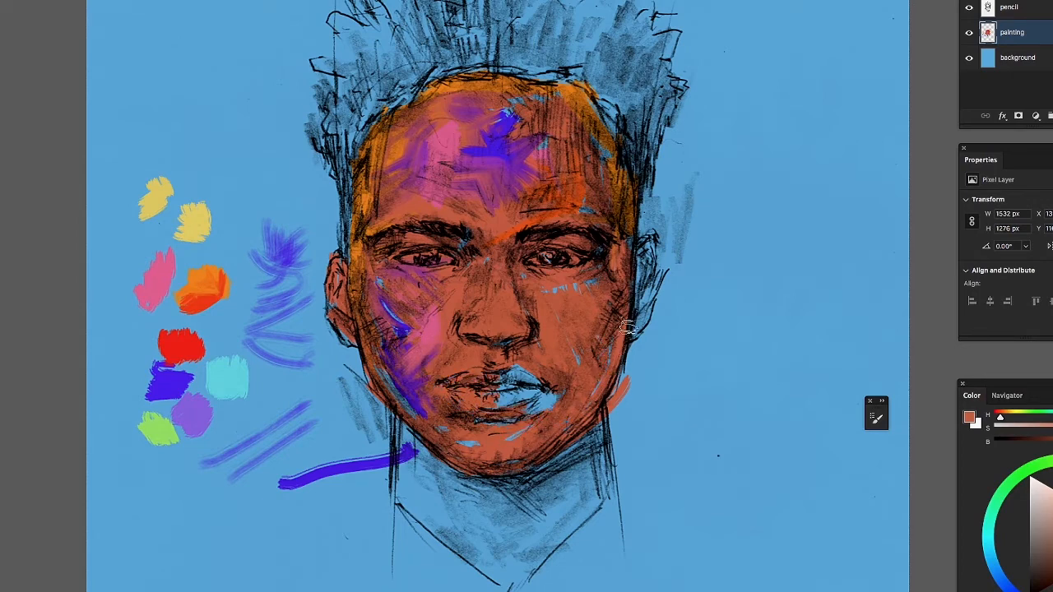
{"action": "mouse_move", "coordinate": [638, 315]}
{"action": "left_mouse_down"}
{"action": "mouse_move", "coordinate": [649, 286]}
{"action": "mouse_move", "coordinate": [634, 321]}
{"action": "mouse_move", "coordinate": [646, 286]}
{"action": "mouse_move", "coordinate": [640, 243]}
{"action": "mouse_move", "coordinate": [644, 287]}
{"action": "mouse_move", "coordinate": [621, 361]}
{"action": "left_mouse_up"}
{"action": "mouse_move", "coordinate": [492, 372]}
{"action": "left_mouse_down"}
{"action": "mouse_move", "coordinate": [542, 376]}
{"action": "mouse_move", "coordinate": [506, 402]}
{"action": "mouse_move", "coordinate": [560, 402]}
{"action": "left_mouse_up"}
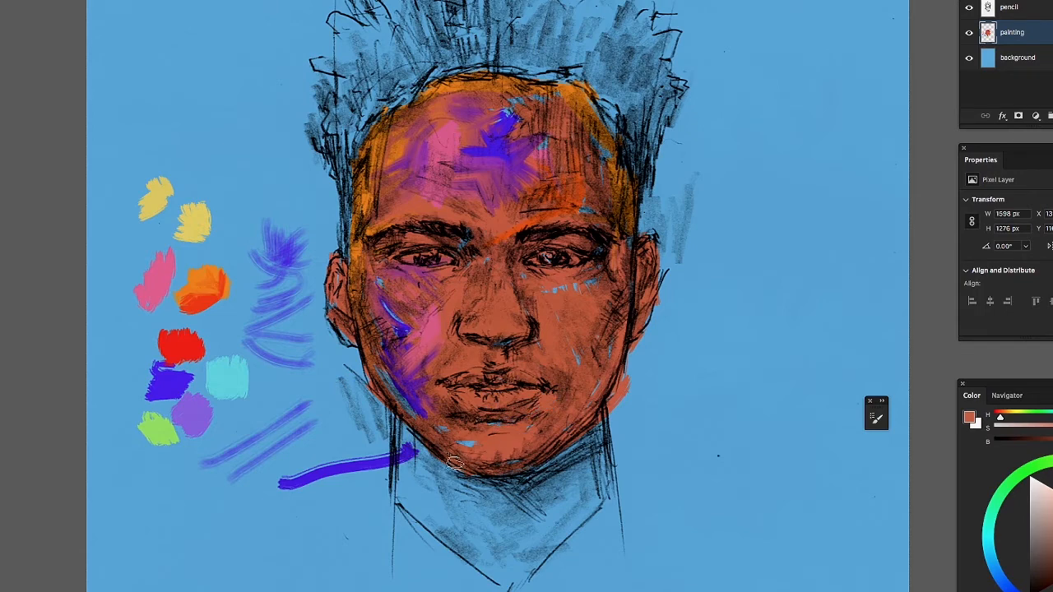
Fill the neck down to the collar with reddish orange, and work more strokes into the forehead's blue-violet patch
{"action": "mouse_move", "coordinate": [405, 426]}
{"action": "left_mouse_down"}
{"action": "mouse_move", "coordinate": [400, 477]}
{"action": "mouse_move", "coordinate": [417, 460]}
{"action": "mouse_move", "coordinate": [415, 511]}
{"action": "mouse_move", "coordinate": [467, 566]}
{"action": "mouse_move", "coordinate": [506, 586]}
{"action": "left_mouse_up"}
{"action": "mouse_move", "coordinate": [417, 522]}
{"action": "left_mouse_down"}
{"action": "mouse_move", "coordinate": [494, 535]}
{"action": "mouse_move", "coordinate": [482, 477]}
{"action": "mouse_move", "coordinate": [427, 454]}
{"action": "left_mouse_up"}
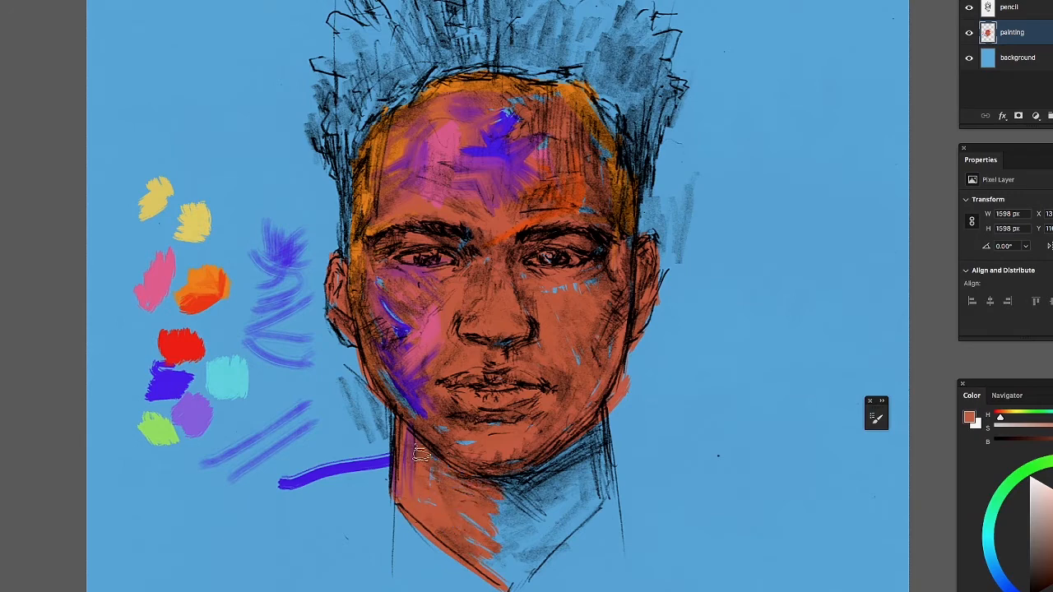
{"action": "mouse_move", "coordinate": [540, 487]}
{"action": "left_mouse_down"}
{"action": "mouse_move", "coordinate": [496, 484]}
{"action": "mouse_move", "coordinate": [580, 452]}
{"action": "mouse_move", "coordinate": [586, 461]}
{"action": "mouse_move", "coordinate": [537, 492]}
{"action": "mouse_move", "coordinate": [527, 538]}
{"action": "mouse_move", "coordinate": [497, 555]}
{"action": "mouse_move", "coordinate": [527, 552]}
{"action": "mouse_move", "coordinate": [587, 507]}
{"action": "mouse_move", "coordinate": [551, 544]}
{"action": "mouse_move", "coordinate": [510, 554]}
{"action": "mouse_move", "coordinate": [549, 505]}
{"action": "mouse_move", "coordinate": [484, 538]}
{"action": "left_mouse_up"}
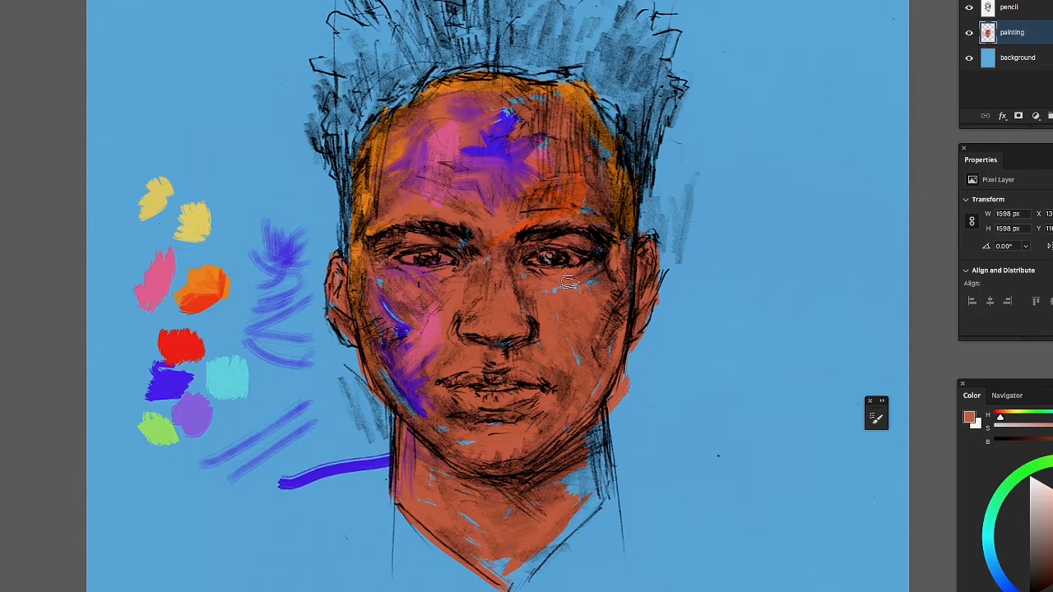
{"action": "mouse_move", "coordinate": [579, 174]}
{"action": "left_mouse_down"}
{"action": "mouse_move", "coordinate": [533, 121]}
{"action": "mouse_move", "coordinate": [538, 164]}
{"action": "mouse_move", "coordinate": [552, 171]}
{"action": "mouse_move", "coordinate": [510, 99]}
{"action": "mouse_move", "coordinate": [497, 187]}
{"action": "left_mouse_up"}
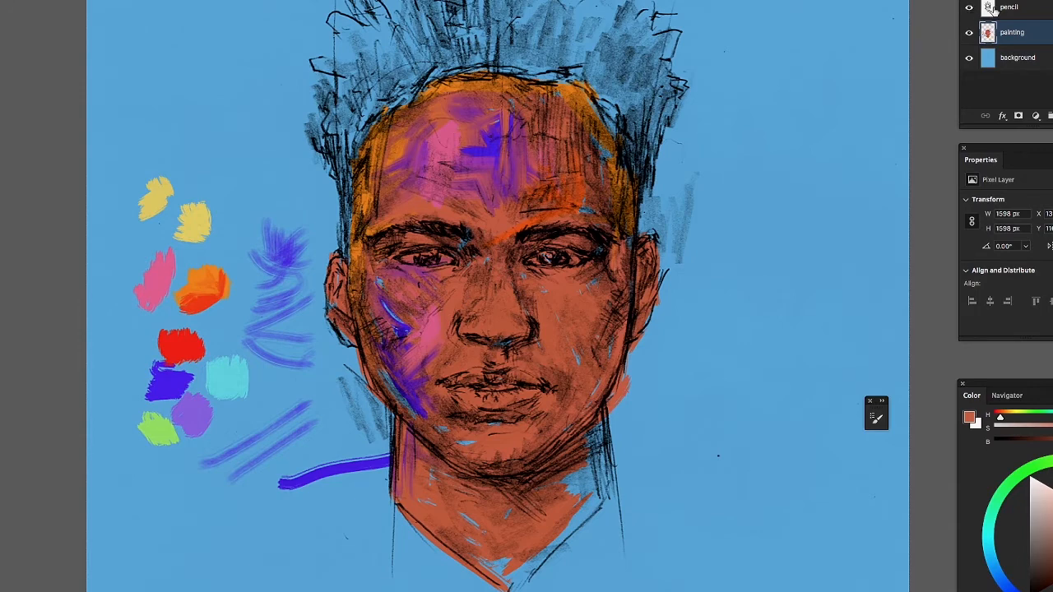
Hide the pencil layer to examine the colour blocking on its own, and show the pencil drawing again
{"action": "left_click", "coordinate": [991, 8]}
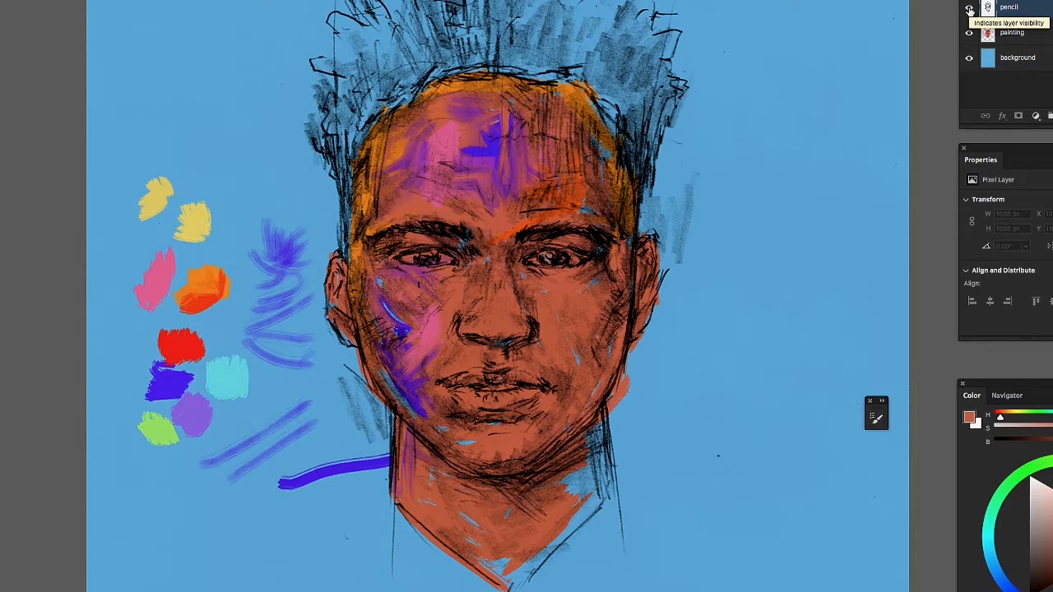
{"action": "left_click", "coordinate": [969, 7]}
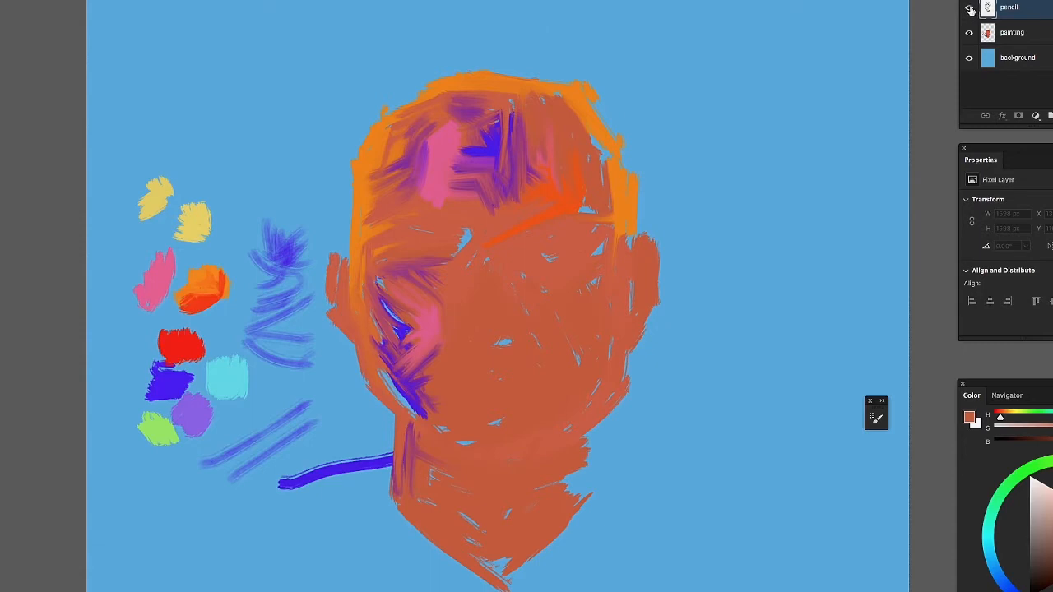
{"action": "left_click", "coordinate": [970, 9]}
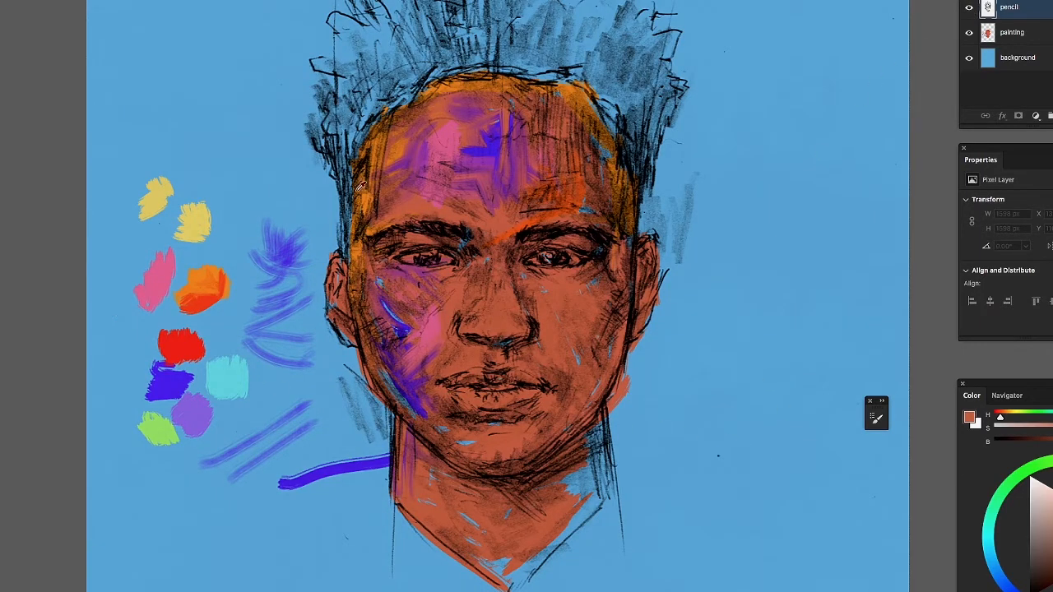
Sample the palette's blue-violet and, on the painting layer, shade the right-hand temple, eye socket, nose side, jaw edge and neck
{"action": "left_click", "coordinate": [183, 387], "text": "alt"}
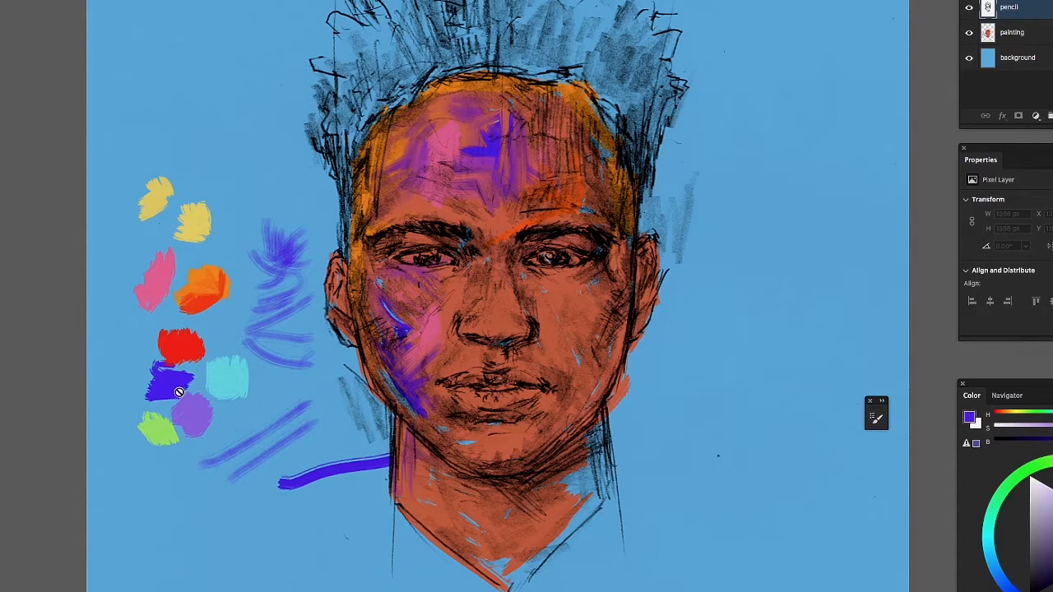
{"action": "left_click", "coordinate": [1023, 35]}
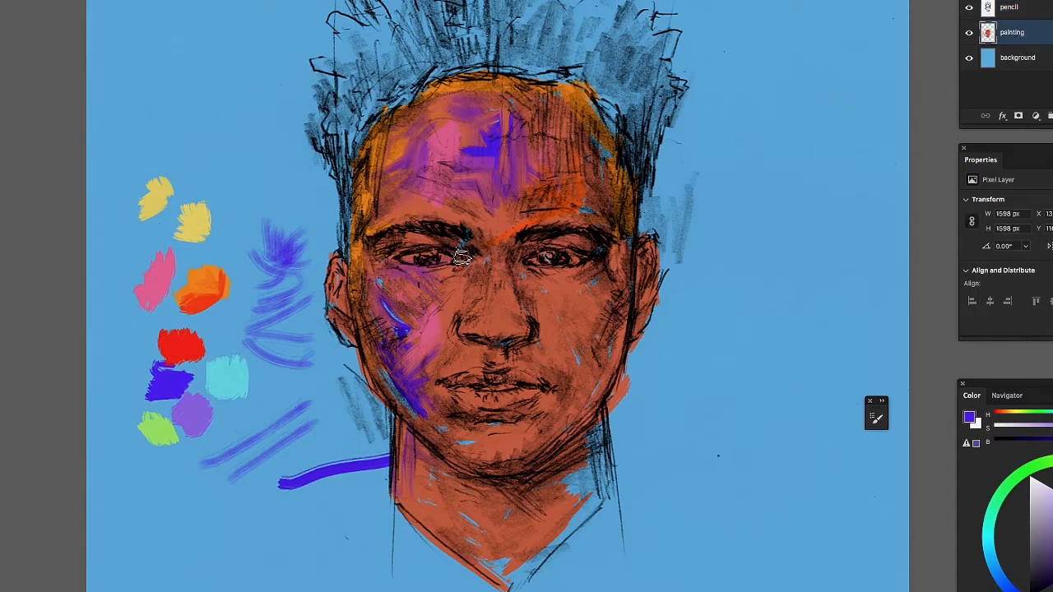
{"action": "mouse_move", "coordinate": [610, 155]}
{"action": "left_mouse_down"}
{"action": "mouse_move", "coordinate": [589, 93]}
{"action": "mouse_move", "coordinate": [576, 128]}
{"action": "left_mouse_up"}
{"action": "mouse_move", "coordinate": [592, 179]}
{"action": "left_mouse_down"}
{"action": "mouse_move", "coordinate": [588, 211]}
{"action": "mouse_move", "coordinate": [608, 145]}
{"action": "mouse_move", "coordinate": [603, 179]}
{"action": "mouse_move", "coordinate": [608, 171]}
{"action": "mouse_move", "coordinate": [626, 241]}
{"action": "mouse_move", "coordinate": [609, 222]}
{"action": "mouse_move", "coordinate": [600, 245]}
{"action": "left_mouse_up"}
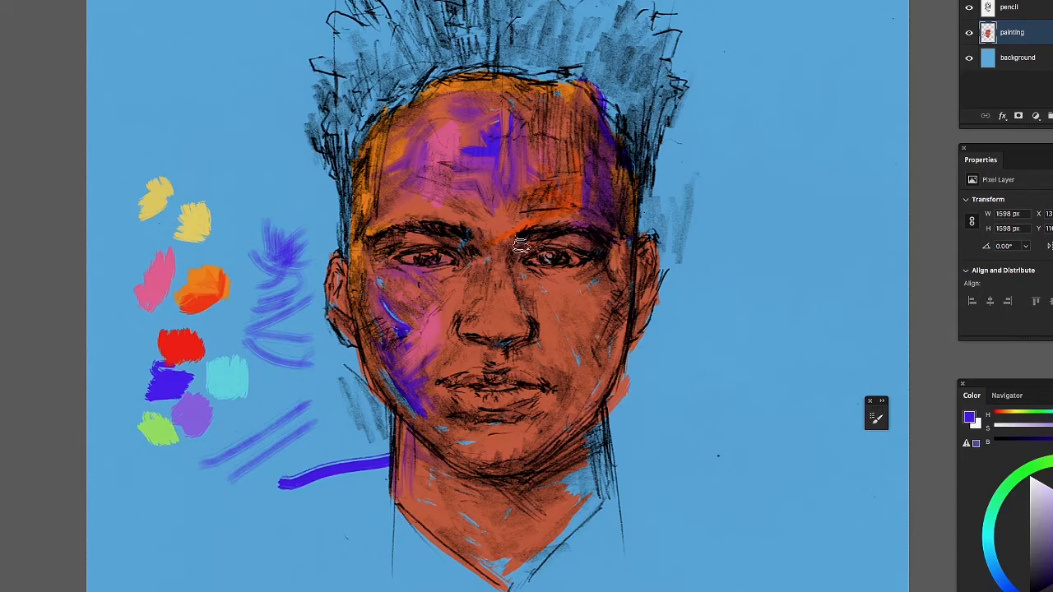
{"action": "mouse_move", "coordinate": [513, 290]}
{"action": "left_mouse_down"}
{"action": "mouse_move", "coordinate": [539, 341]}
{"action": "mouse_move", "coordinate": [522, 311]}
{"action": "mouse_move", "coordinate": [541, 321]}
{"action": "mouse_move", "coordinate": [539, 278]}
{"action": "mouse_move", "coordinate": [516, 264]}
{"action": "mouse_move", "coordinate": [608, 280]}
{"action": "mouse_move", "coordinate": [612, 265]}
{"action": "mouse_move", "coordinate": [590, 285]}
{"action": "mouse_move", "coordinate": [622, 270]}
{"action": "mouse_move", "coordinate": [610, 270]}
{"action": "mouse_move", "coordinate": [635, 293]}
{"action": "mouse_move", "coordinate": [620, 394]}
{"action": "mouse_move", "coordinate": [627, 349]}
{"action": "mouse_move", "coordinate": [603, 427]}
{"action": "mouse_move", "coordinate": [572, 455]}
{"action": "mouse_move", "coordinate": [617, 396]}
{"action": "mouse_move", "coordinate": [587, 447]}
{"action": "mouse_move", "coordinate": [589, 467]}
{"action": "mouse_move", "coordinate": [598, 442]}
{"action": "mouse_move", "coordinate": [573, 476]}
{"action": "mouse_move", "coordinate": [593, 436]}
{"action": "mouse_move", "coordinate": [576, 504]}
{"action": "left_mouse_up"}
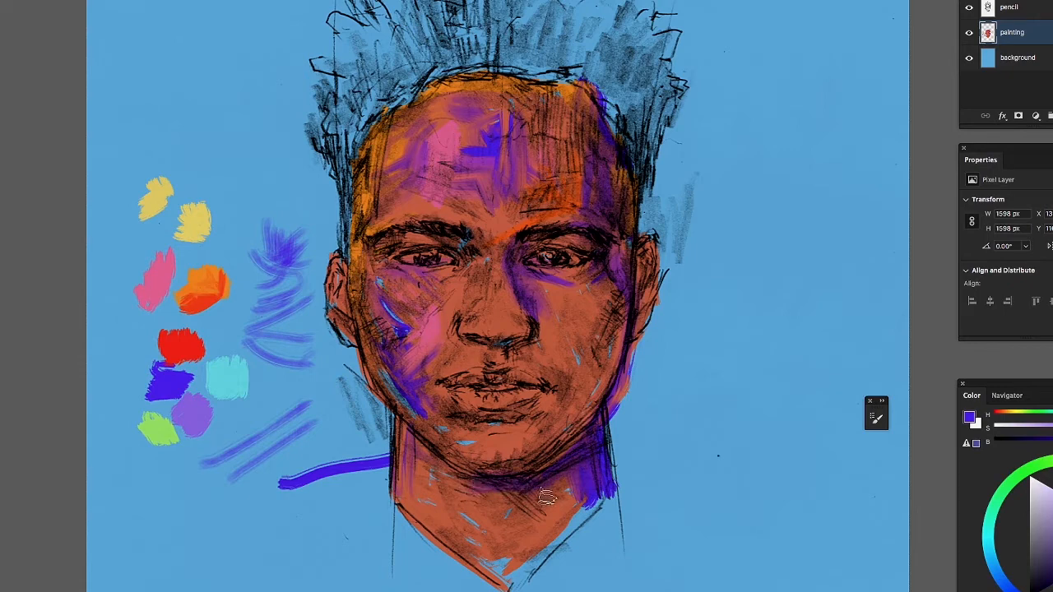
Add blue-violet along the left-hand jaw and earlobe, both sides of the hairline, and into the hair above the forehead
{"action": "left_click_drag", "start_coordinate": [380, 396], "coordinate": [407, 426]}
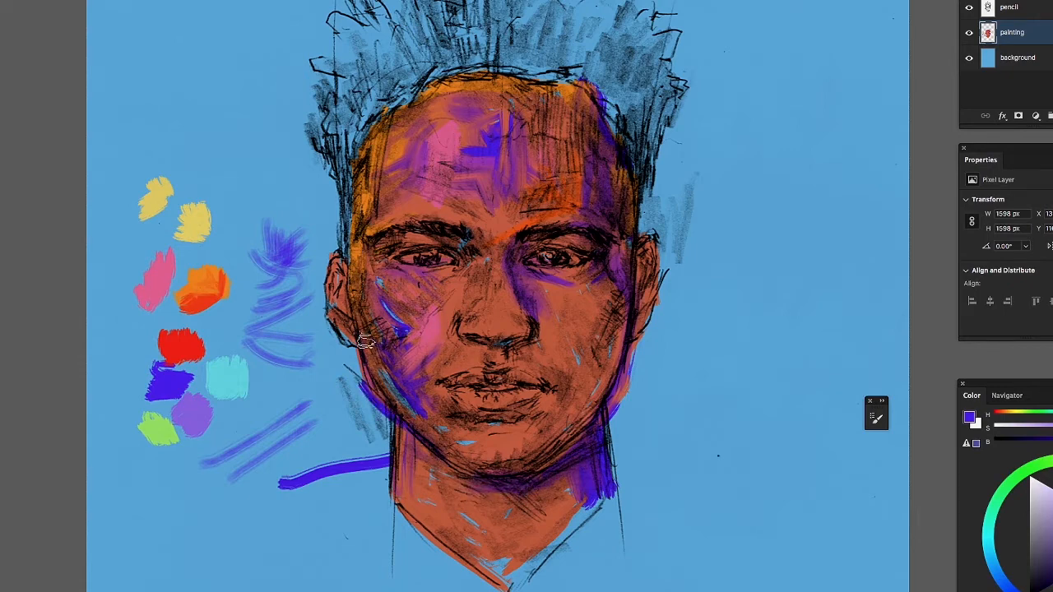
{"action": "left_click_drag", "start_coordinate": [336, 316], "coordinate": [350, 337]}
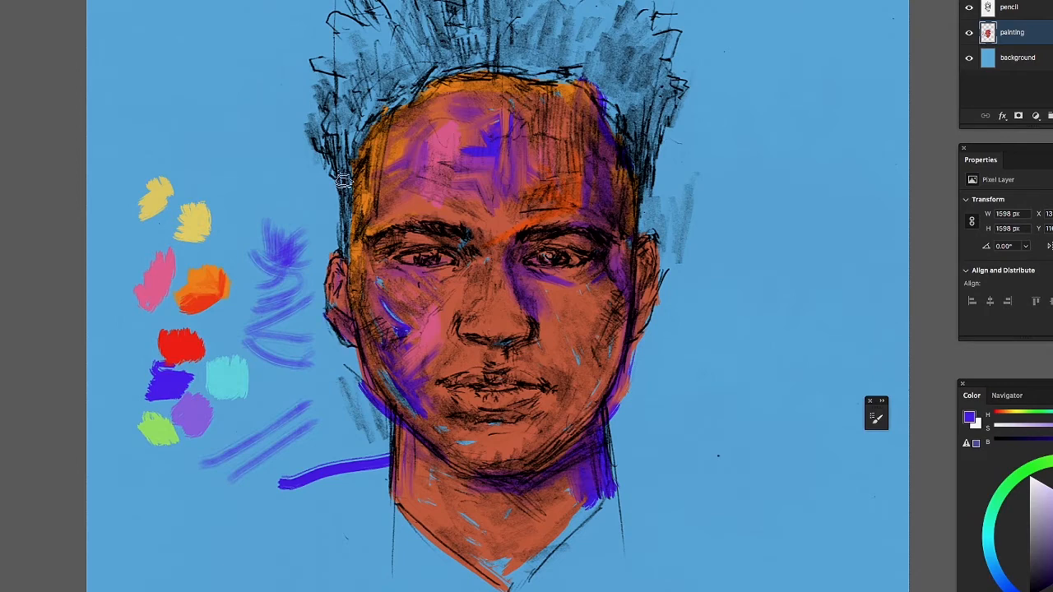
{"action": "mouse_move", "coordinate": [344, 150]}
{"action": "left_mouse_down"}
{"action": "mouse_move", "coordinate": [354, 251]}
{"action": "mouse_move", "coordinate": [367, 92]}
{"action": "left_mouse_up"}
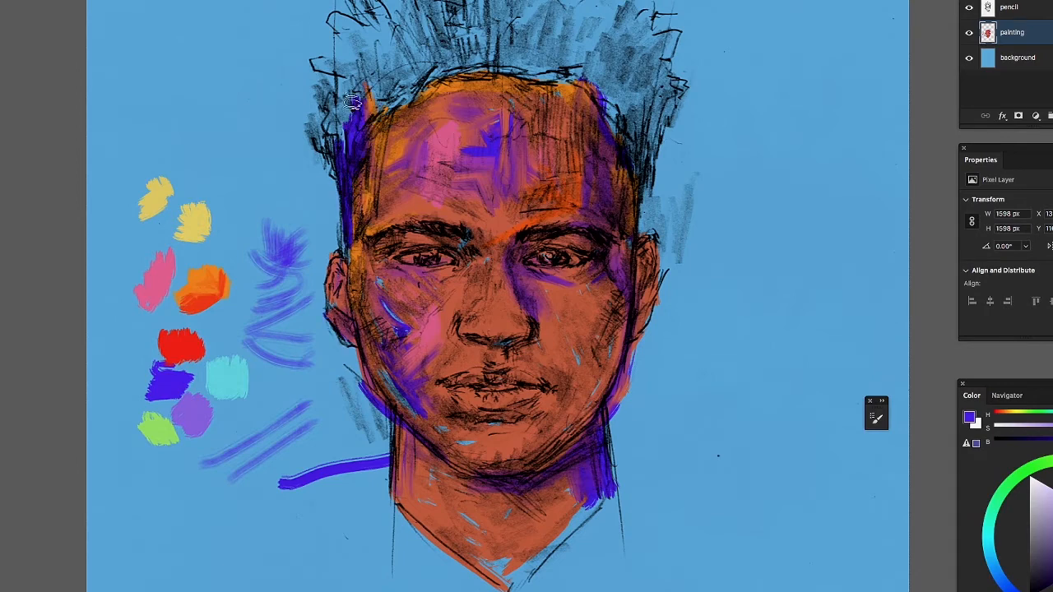
{"action": "mouse_move", "coordinate": [619, 152]}
{"action": "left_mouse_down"}
{"action": "mouse_move", "coordinate": [625, 103]}
{"action": "mouse_move", "coordinate": [586, 124]}
{"action": "mouse_move", "coordinate": [588, 70]}
{"action": "mouse_move", "coordinate": [569, 119]}
{"action": "mouse_move", "coordinate": [575, 41]}
{"action": "mouse_move", "coordinate": [545, 69]}
{"action": "mouse_move", "coordinate": [553, 37]}
{"action": "left_mouse_up"}
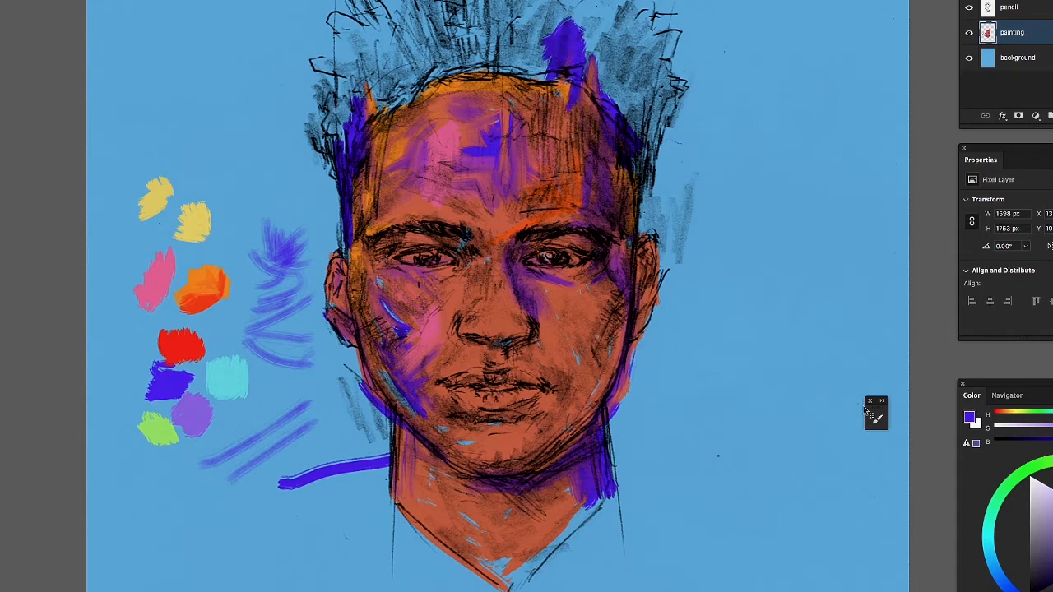
Paint yellow-green strokes on the forehead and above the left-hand eyebrow, strengthening them with the light green sampled from the palette
{"action": "left_click", "coordinate": [1050, 463]}
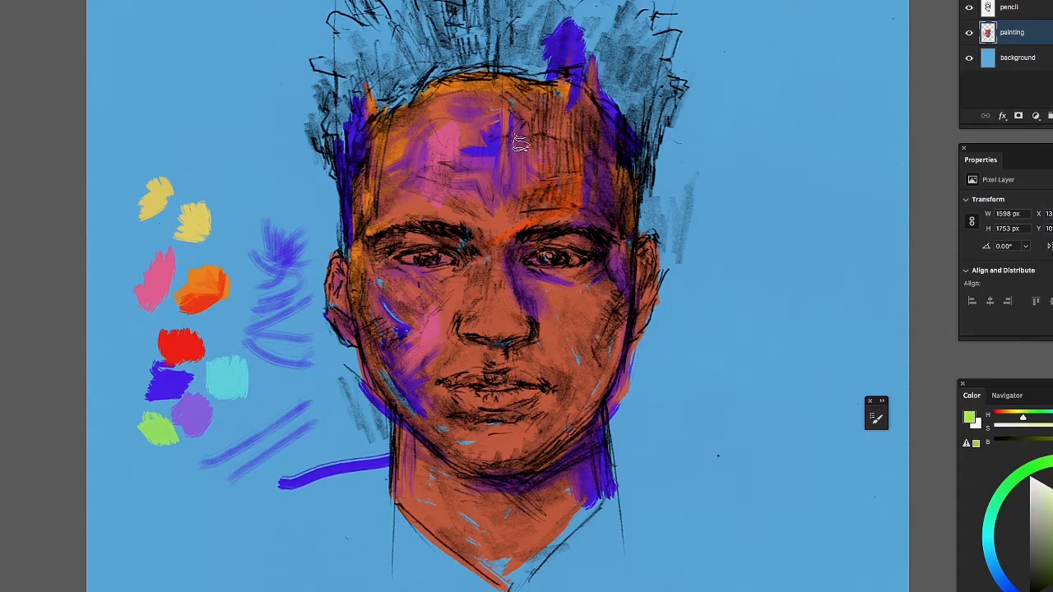
{"action": "left_click_drag", "start_coordinate": [541, 174], "coordinate": [513, 178]}
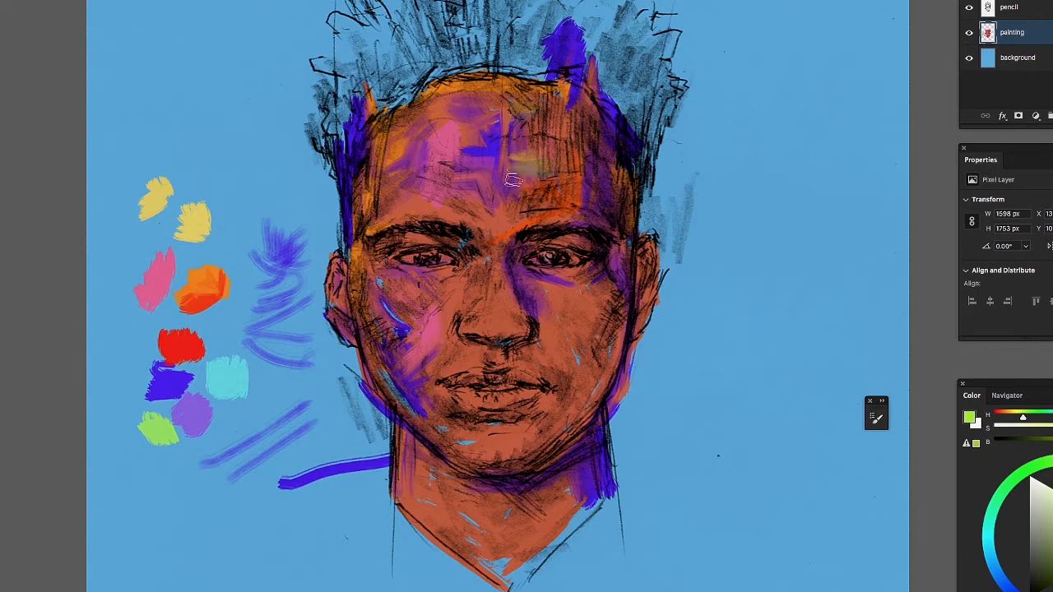
{"action": "mouse_move", "coordinate": [392, 211]}
{"action": "left_mouse_down"}
{"action": "mouse_move", "coordinate": [413, 201]}
{"action": "mouse_move", "coordinate": [377, 216]}
{"action": "left_mouse_up"}
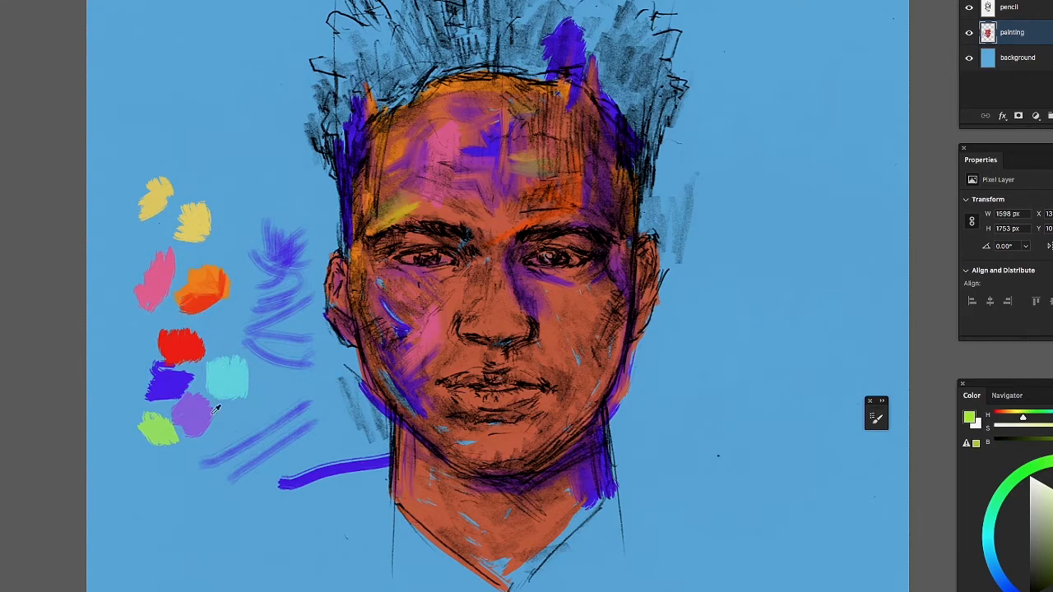
{"action": "left_click", "coordinate": [160, 426], "text": "alt"}
{"action": "mouse_move", "coordinate": [410, 196]}
{"action": "left_mouse_down"}
{"action": "mouse_move", "coordinate": [380, 219]}
{"action": "mouse_move", "coordinate": [408, 190]}
{"action": "mouse_move", "coordinate": [395, 204]}
{"action": "mouse_move", "coordinate": [465, 214]}
{"action": "mouse_move", "coordinate": [436, 188]}
{"action": "mouse_move", "coordinate": [400, 185]}
{"action": "mouse_move", "coordinate": [433, 100]}
{"action": "mouse_move", "coordinate": [407, 116]}
{"action": "mouse_move", "coordinate": [465, 102]}
{"action": "mouse_move", "coordinate": [473, 93]}
{"action": "mouse_move", "coordinate": [456, 99]}
{"action": "mouse_move", "coordinate": [466, 82]}
{"action": "mouse_move", "coordinate": [450, 120]}
{"action": "mouse_move", "coordinate": [432, 105]}
{"action": "mouse_move", "coordinate": [477, 94]}
{"action": "mouse_move", "coordinate": [433, 150]}
{"action": "left_mouse_up"}
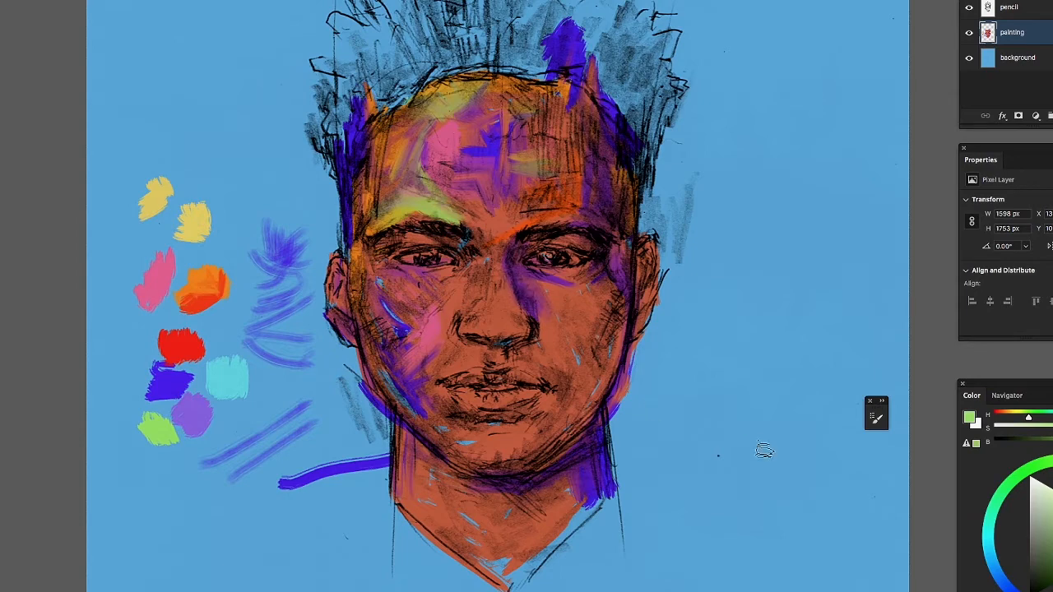
Choose a light pinkish violet and brush it onto the centre of the forehead, beside the nose and across both cheeks
{"action": "left_click", "coordinate": [1052, 586]}
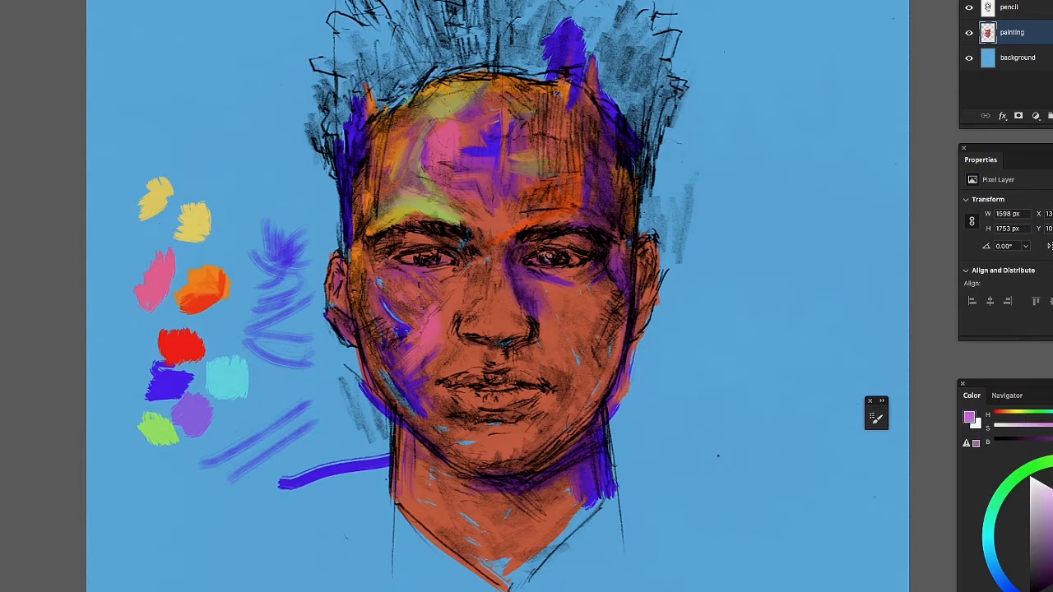
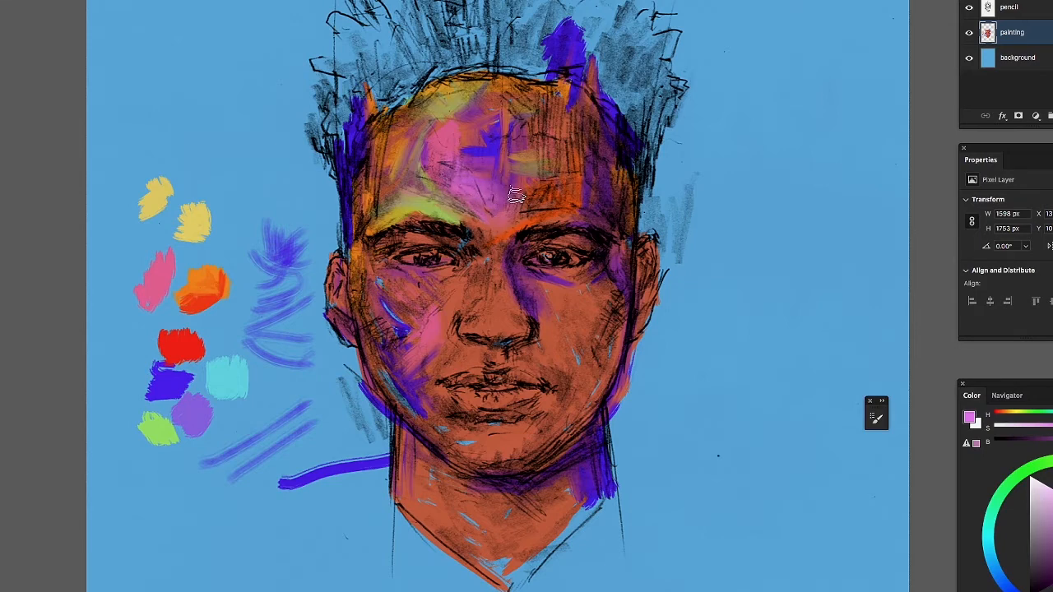
{"action": "left_click_drag", "start_coordinate": [475, 160], "coordinate": [477, 179]}
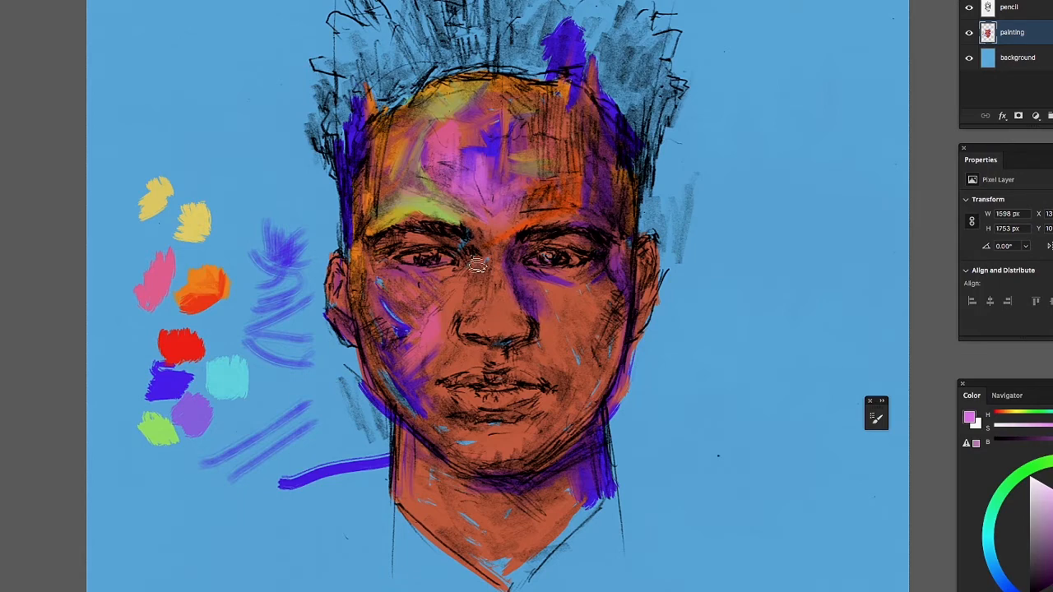
{"action": "mouse_move", "coordinate": [458, 317]}
{"action": "left_mouse_down"}
{"action": "mouse_move", "coordinate": [426, 304]}
{"action": "mouse_move", "coordinate": [450, 301]}
{"action": "mouse_move", "coordinate": [414, 327]}
{"action": "left_mouse_up"}
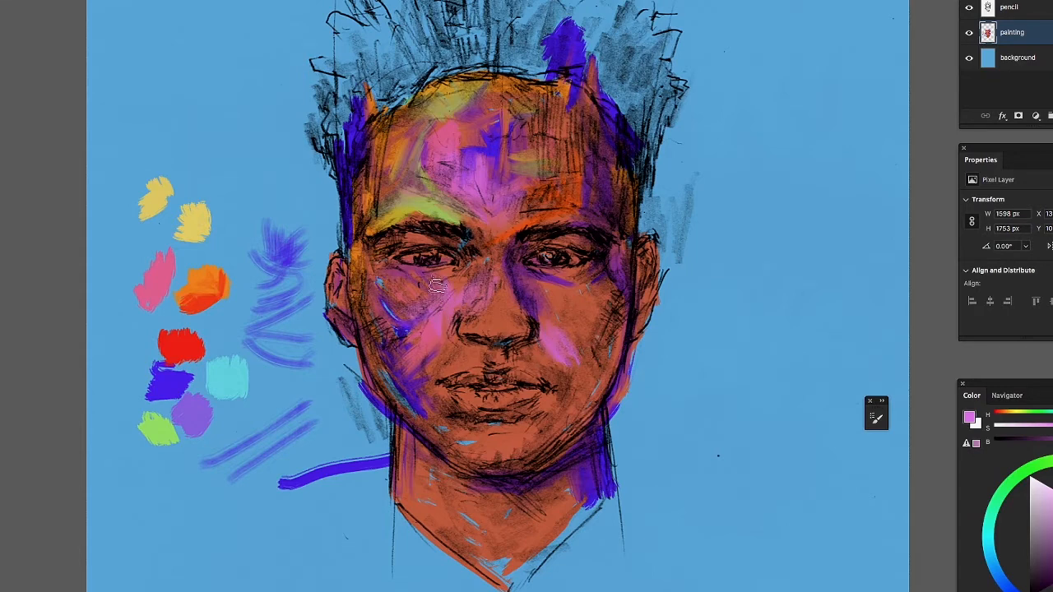
Choose a very pale mint and paint highlights on both inner cheeks, the nose tip and the forehead
{"action": "left_click_drag", "start_coordinate": [1051, 491], "coordinate": [1049, 492]}
{"action": "left_click", "coordinate": [990, 520]}
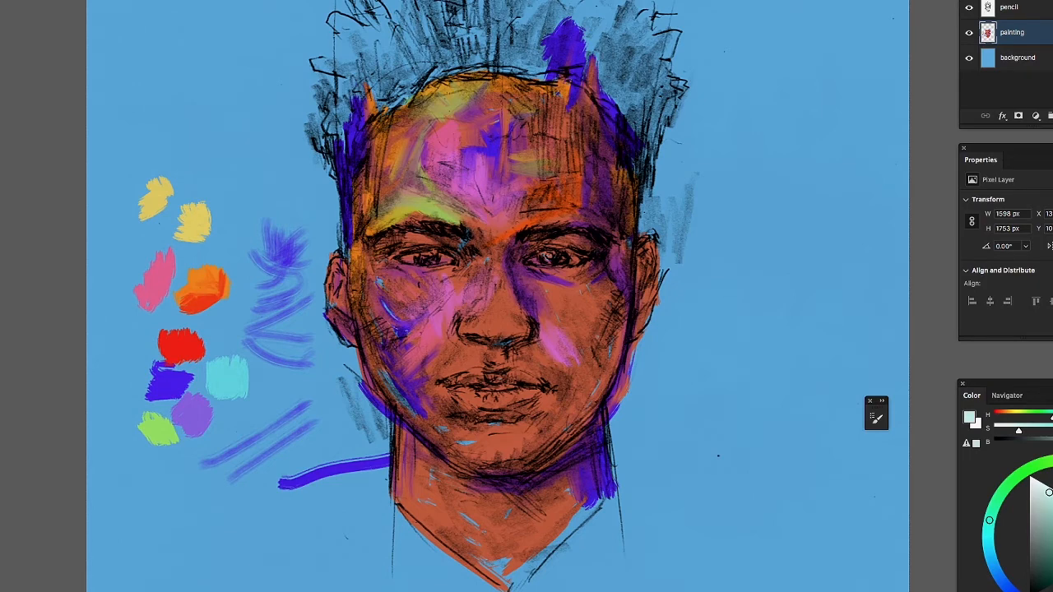
{"action": "mouse_move", "coordinate": [416, 295]}
{"action": "left_mouse_down"}
{"action": "mouse_move", "coordinate": [436, 316]}
{"action": "mouse_move", "coordinate": [455, 293]}
{"action": "mouse_move", "coordinate": [446, 367]}
{"action": "mouse_move", "coordinate": [457, 382]}
{"action": "mouse_move", "coordinate": [434, 374]}
{"action": "mouse_move", "coordinate": [434, 345]}
{"action": "left_mouse_up"}
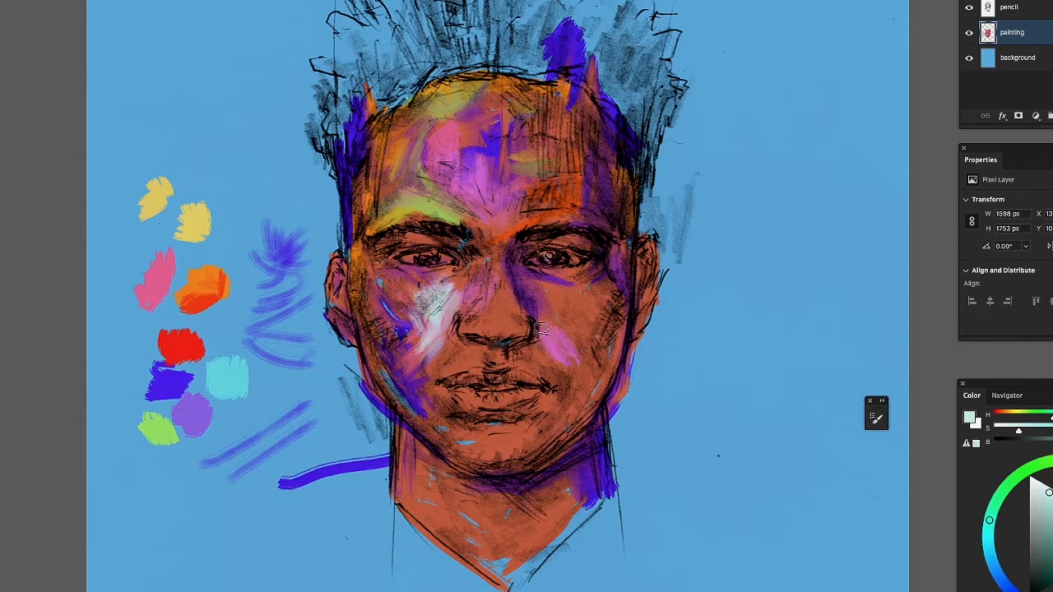
{"action": "mouse_move", "coordinate": [545, 334]}
{"action": "left_mouse_down"}
{"action": "mouse_move", "coordinate": [553, 346]}
{"action": "mouse_move", "coordinate": [538, 353]}
{"action": "left_mouse_up"}
{"action": "left_click_drag", "start_coordinate": [486, 324], "coordinate": [497, 333]}
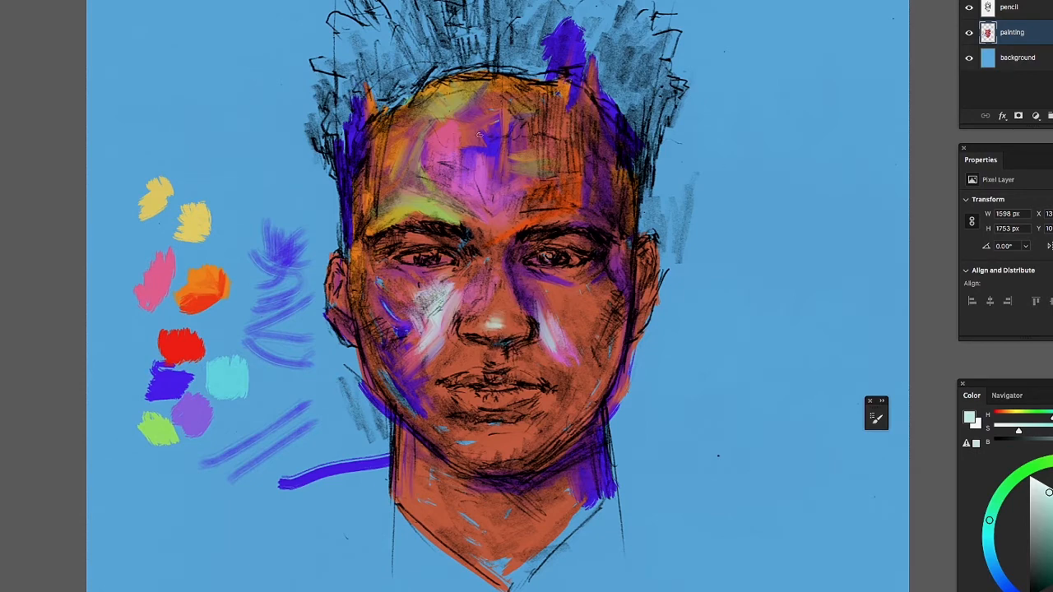
{"action": "left_click_drag", "start_coordinate": [508, 152], "coordinate": [518, 141]}
Move the Color panel further into view and add softer pale mint highlights to the cheeks, nose, forehead and lower lip
{"action": "left_click_drag", "start_coordinate": [1012, 383], "coordinate": [978, 380]}
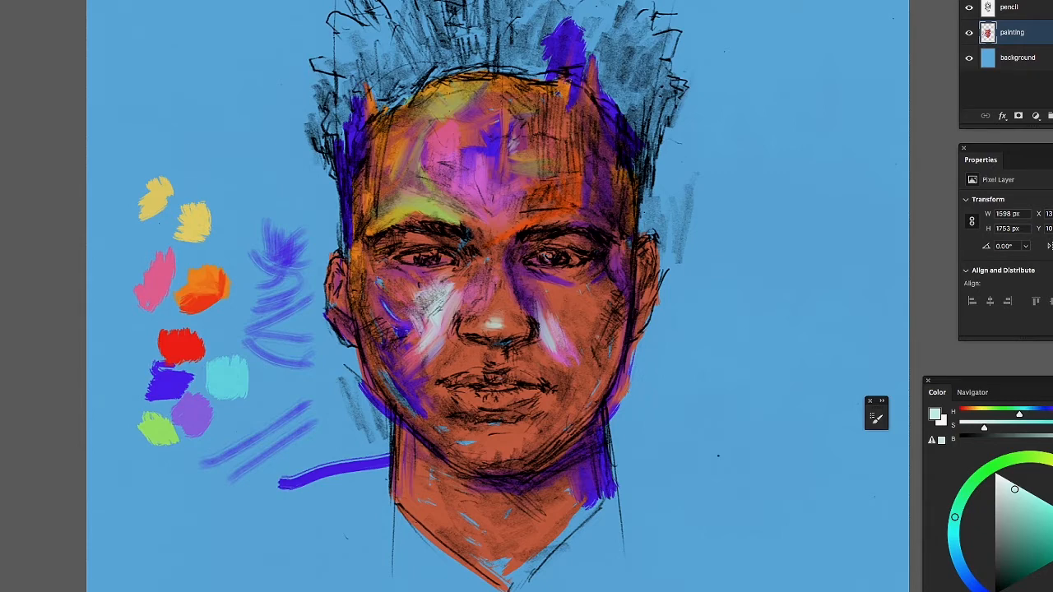
{"action": "left_click_drag", "start_coordinate": [565, 326], "coordinate": [568, 302]}
{"action": "mouse_move", "coordinate": [464, 183]}
{"action": "left_mouse_down"}
{"action": "mouse_move", "coordinate": [464, 149]}
{"action": "mouse_move", "coordinate": [485, 141]}
{"action": "left_mouse_up"}
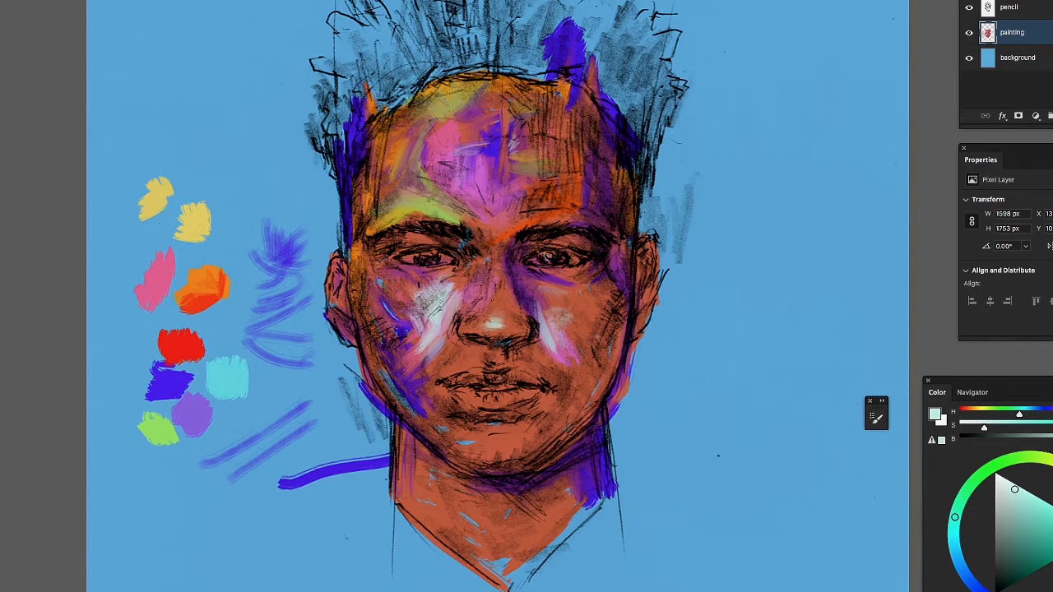
{"action": "left_click_drag", "start_coordinate": [490, 309], "coordinate": [498, 300]}
{"action": "left_click_drag", "start_coordinate": [577, 329], "coordinate": [575, 371]}
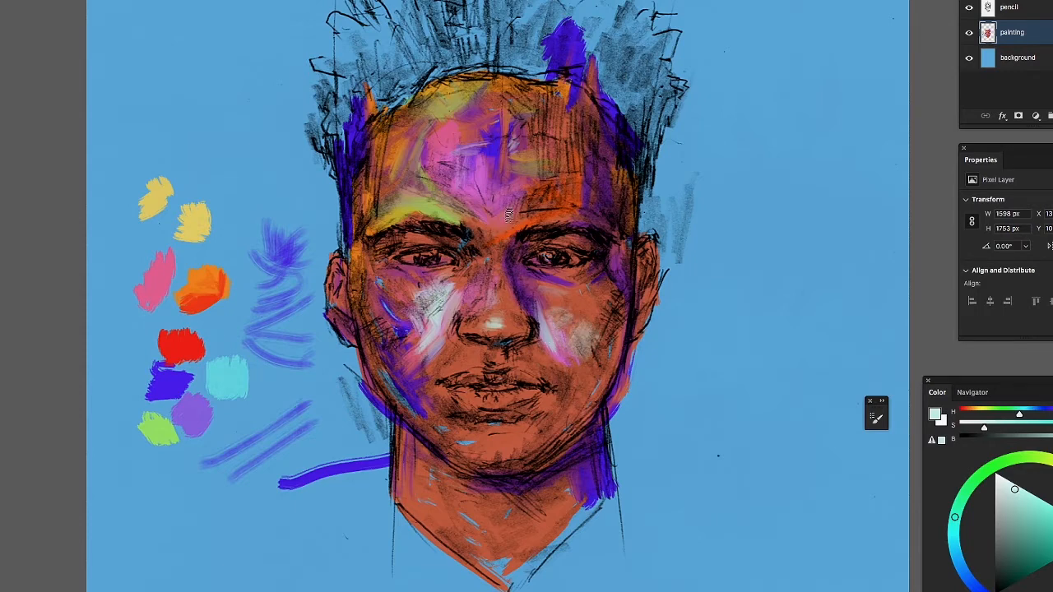
{"action": "mouse_move", "coordinate": [509, 214]}
{"action": "left_mouse_down"}
{"action": "mouse_move", "coordinate": [517, 192]}
{"action": "mouse_move", "coordinate": [521, 208]}
{"action": "left_mouse_up"}
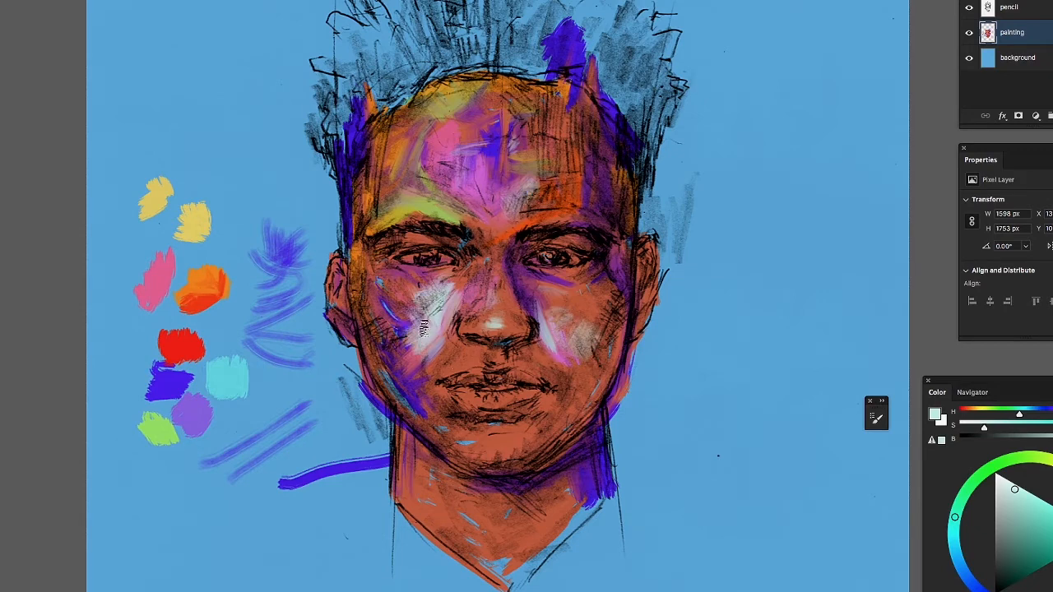
{"action": "left_click_drag", "start_coordinate": [430, 308], "coordinate": [440, 289]}
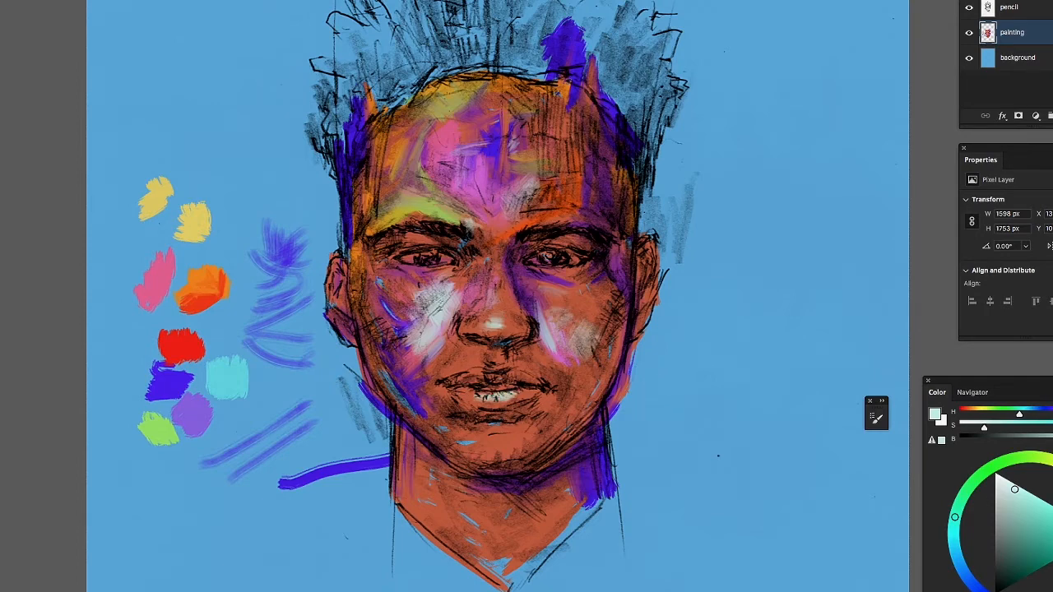
Sample the palette's pink and paint the lips, left-hand hairline, under-eye area and left-hand side of the neck
{"action": "left_click", "coordinate": [148, 284], "text": "alt"}
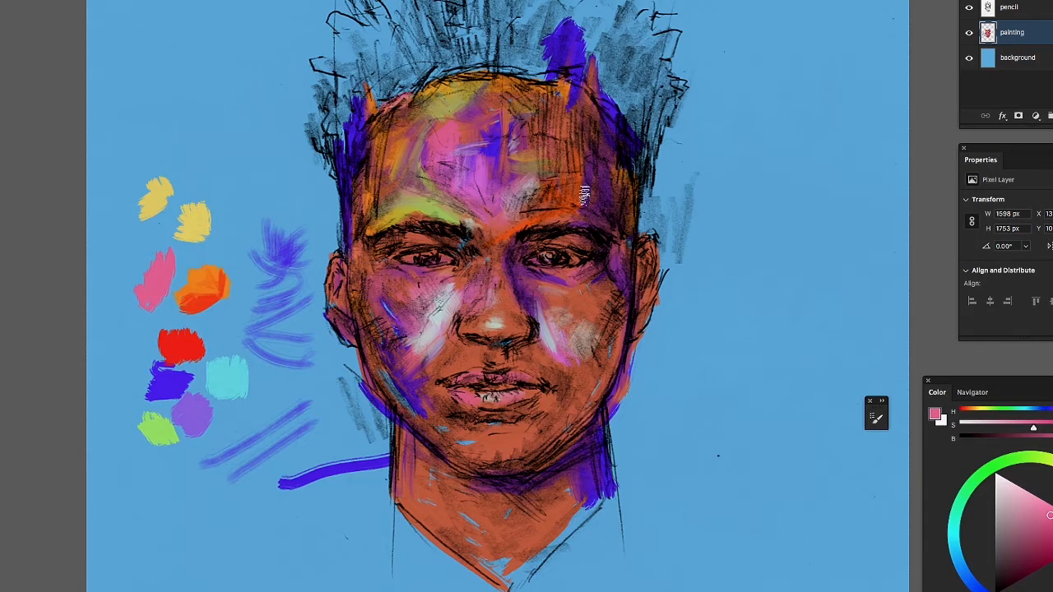
{"action": "left_click_drag", "start_coordinate": [415, 460], "coordinate": [417, 495]}
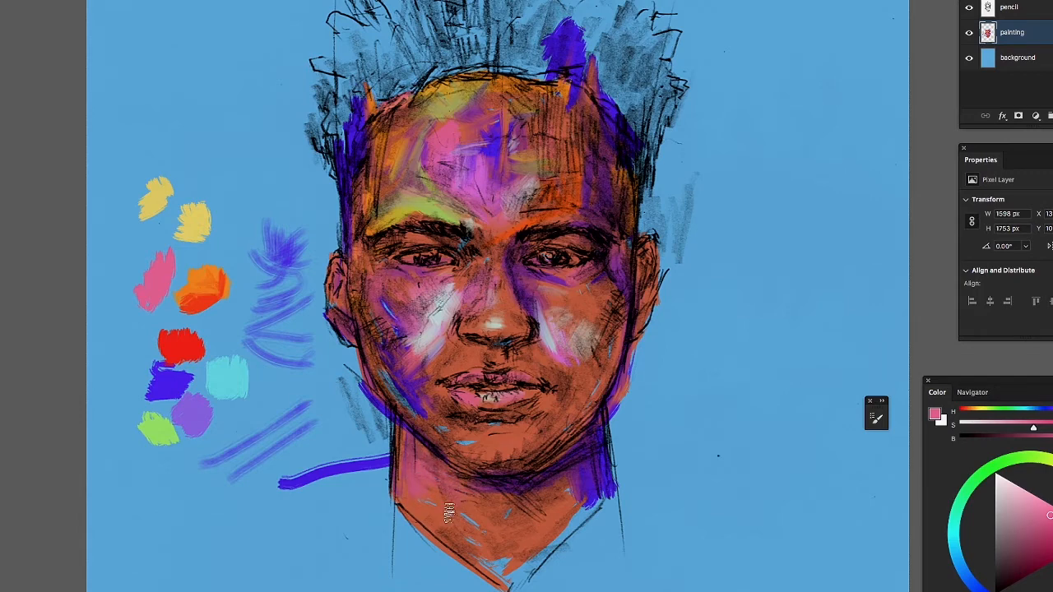
{"action": "mouse_move", "coordinate": [467, 539]}
{"action": "left_mouse_down"}
{"action": "mouse_move", "coordinate": [508, 513]}
{"action": "mouse_move", "coordinate": [472, 543]}
{"action": "left_mouse_up"}
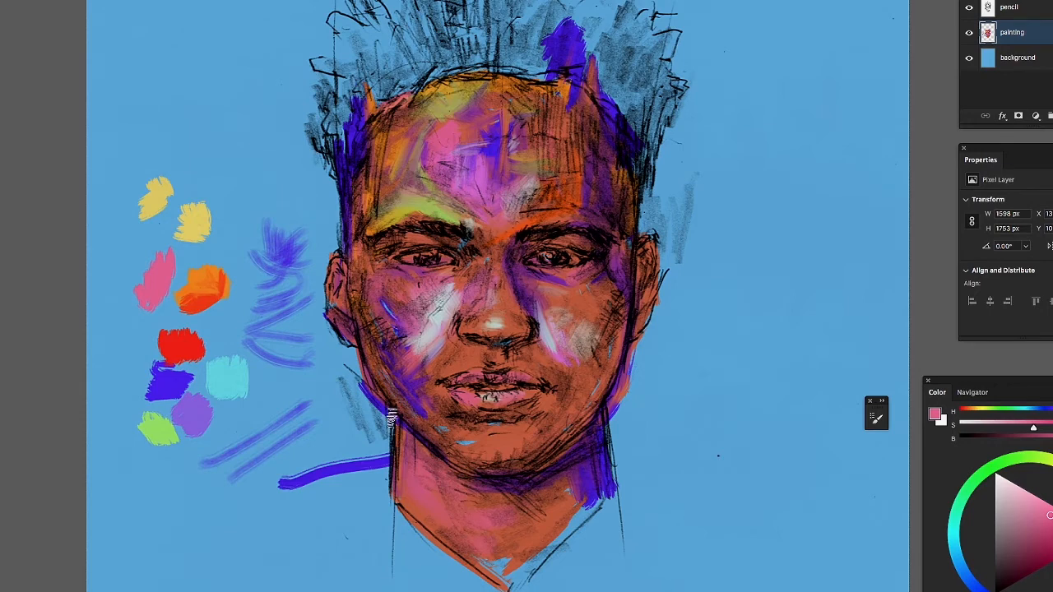
Sample the palette's turquoise and brush translucent strokes over the left-hand and central forehead
{"action": "left_click", "coordinate": [227, 386], "text": "alt"}
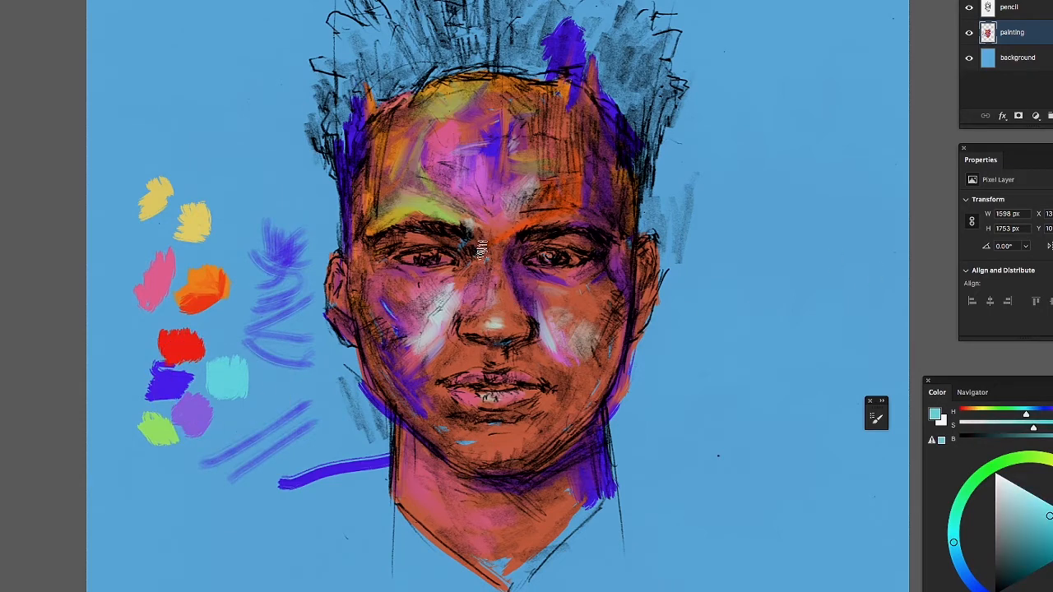
{"action": "mouse_move", "coordinate": [455, 195]}
{"action": "left_mouse_down"}
{"action": "mouse_move", "coordinate": [484, 199]}
{"action": "mouse_move", "coordinate": [451, 191]}
{"action": "mouse_move", "coordinate": [485, 181]}
{"action": "mouse_move", "coordinate": [465, 173]}
{"action": "mouse_move", "coordinate": [481, 167]}
{"action": "mouse_move", "coordinate": [410, 144]}
{"action": "mouse_move", "coordinate": [453, 100]}
{"action": "mouse_move", "coordinate": [418, 134]}
{"action": "mouse_move", "coordinate": [431, 105]}
{"action": "mouse_move", "coordinate": [389, 142]}
{"action": "mouse_move", "coordinate": [413, 157]}
{"action": "mouse_move", "coordinate": [406, 129]}
{"action": "mouse_move", "coordinate": [428, 153]}
{"action": "left_mouse_up"}
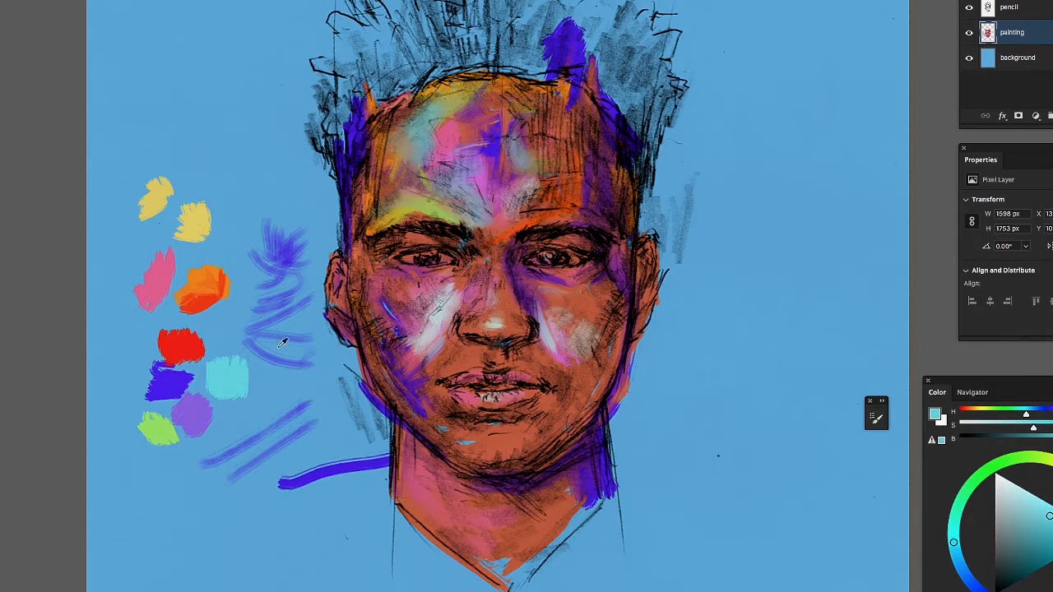
Paint the palette's red on the forehead's right-hand side and, with the pencil layer hidden, over the left-hand eyebrow and below the nose
{"action": "left_click", "coordinate": [190, 344], "text": "alt"}
{"action": "mouse_move", "coordinate": [572, 142]}
{"action": "left_mouse_down"}
{"action": "mouse_move", "coordinate": [589, 156]}
{"action": "mouse_move", "coordinate": [559, 115]}
{"action": "mouse_move", "coordinate": [569, 123]}
{"action": "mouse_move", "coordinate": [564, 156]}
{"action": "mouse_move", "coordinate": [557, 140]}
{"action": "left_mouse_up"}
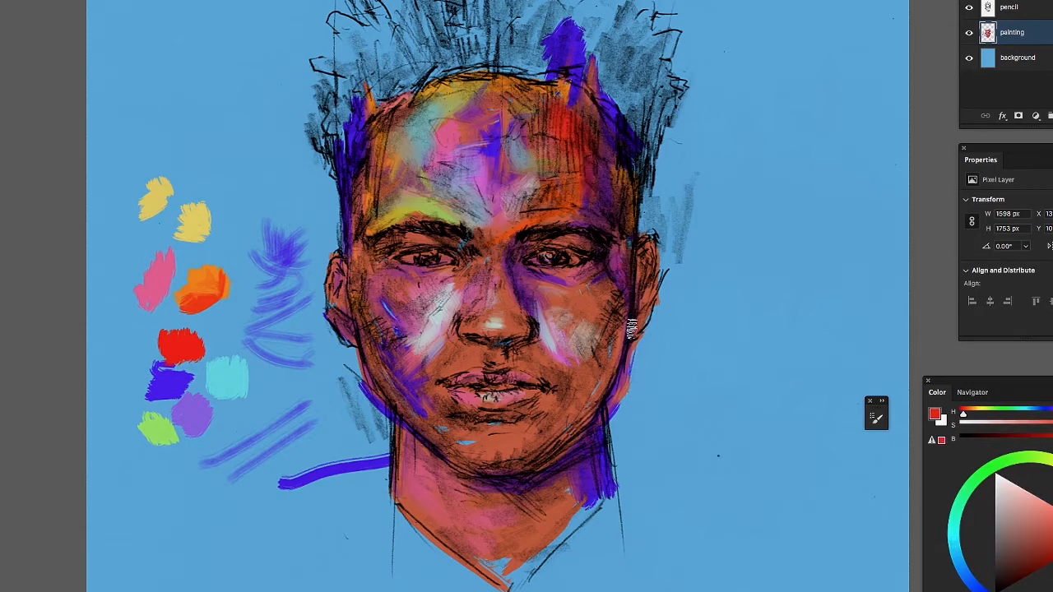
{"action": "left_click", "coordinate": [969, 8]}
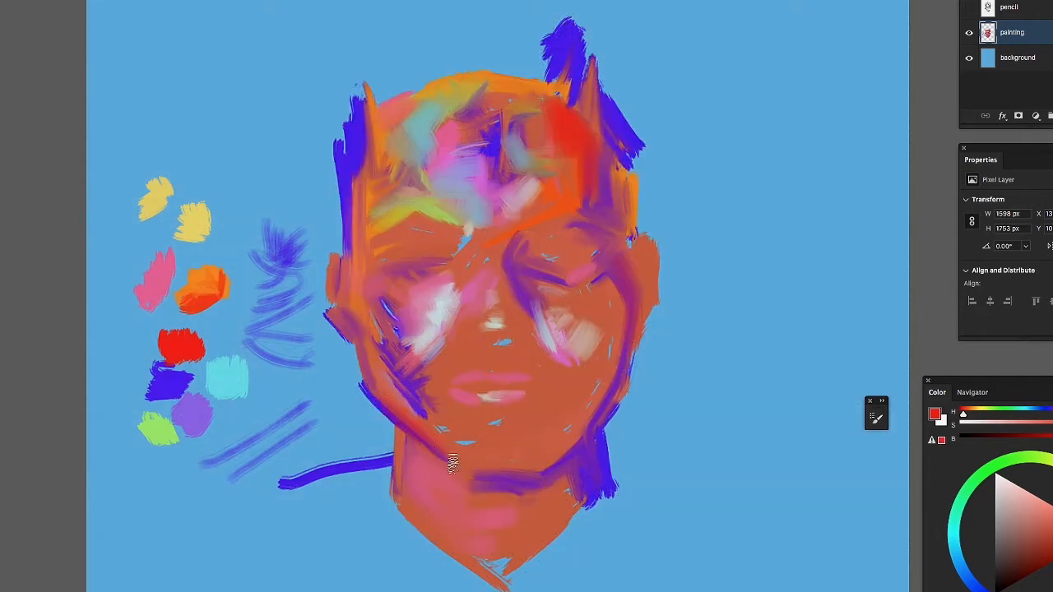
{"action": "mouse_move", "coordinate": [422, 228]}
{"action": "left_mouse_down"}
{"action": "mouse_move", "coordinate": [404, 227]}
{"action": "mouse_move", "coordinate": [440, 239]}
{"action": "left_mouse_up"}
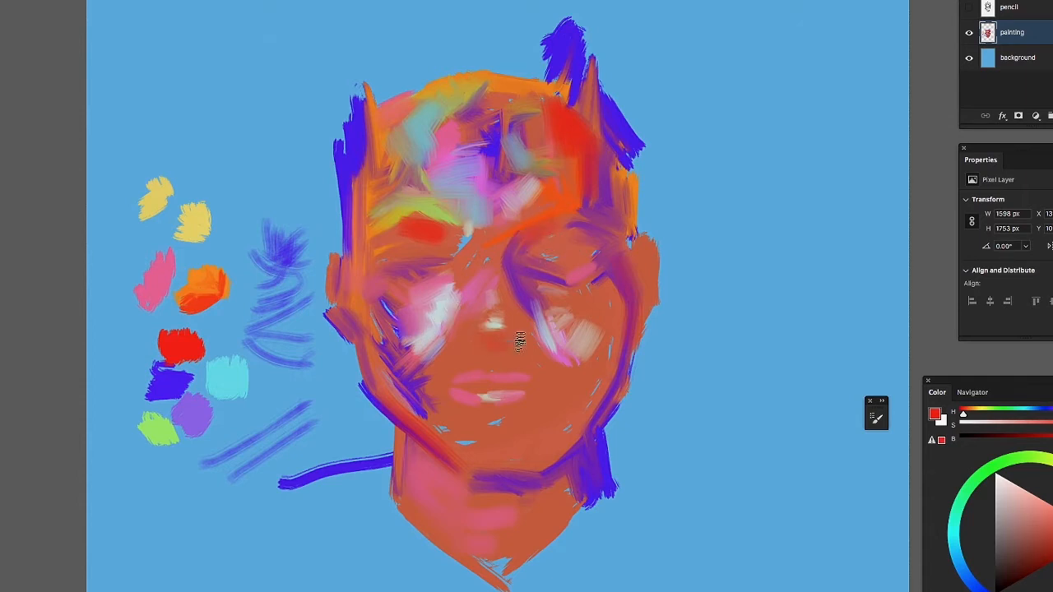
Brush red across the nose tip, down the left-hand temple and over the upper right-hand forehead
{"action": "left_click_drag", "start_coordinate": [490, 354], "coordinate": [467, 351]}
{"action": "left_click_drag", "start_coordinate": [454, 292], "coordinate": [456, 327]}
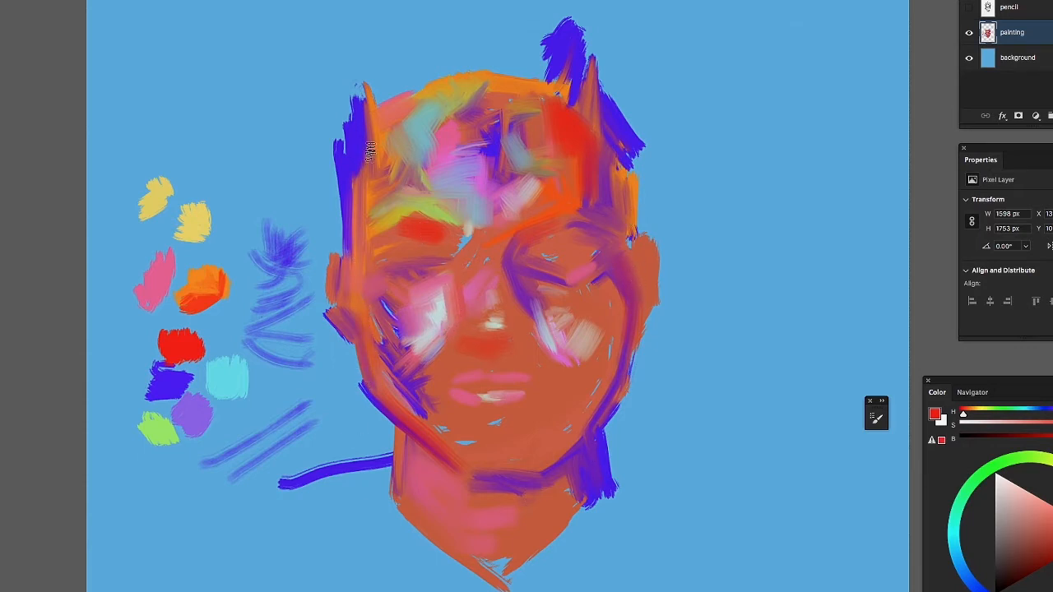
{"action": "left_click_drag", "start_coordinate": [362, 125], "coordinate": [360, 188]}
{"action": "mouse_move", "coordinate": [553, 95]}
{"action": "left_mouse_down"}
{"action": "mouse_move", "coordinate": [579, 94]}
{"action": "mouse_move", "coordinate": [596, 155]}
{"action": "mouse_move", "coordinate": [616, 149]}
{"action": "left_mouse_up"}
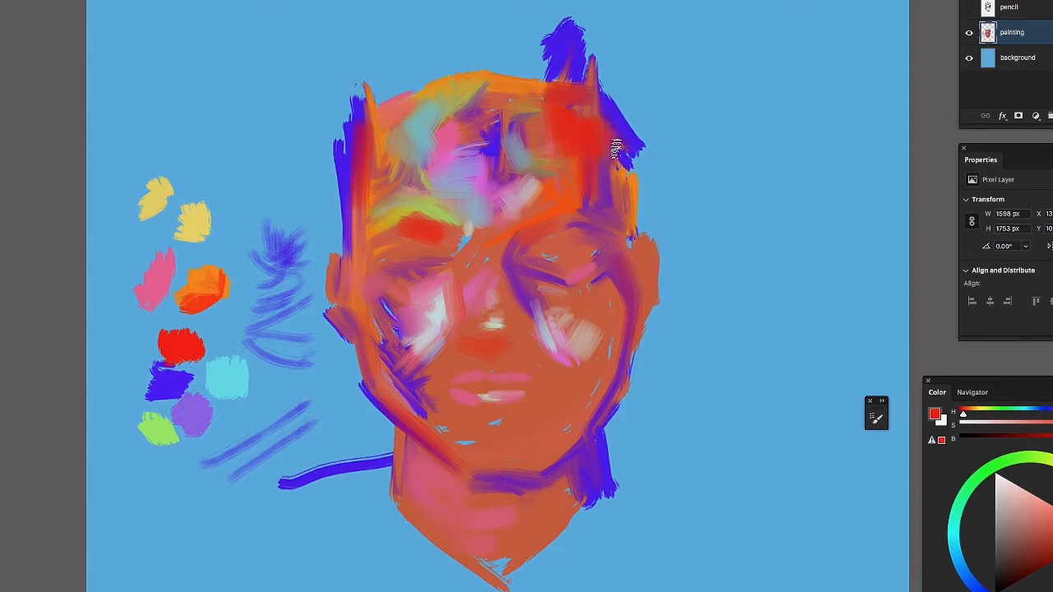
Show the pencil layer and paint red strokes into the right-hand side and upper left-hand edge of the hair
{"action": "left_click", "coordinate": [968, 8]}
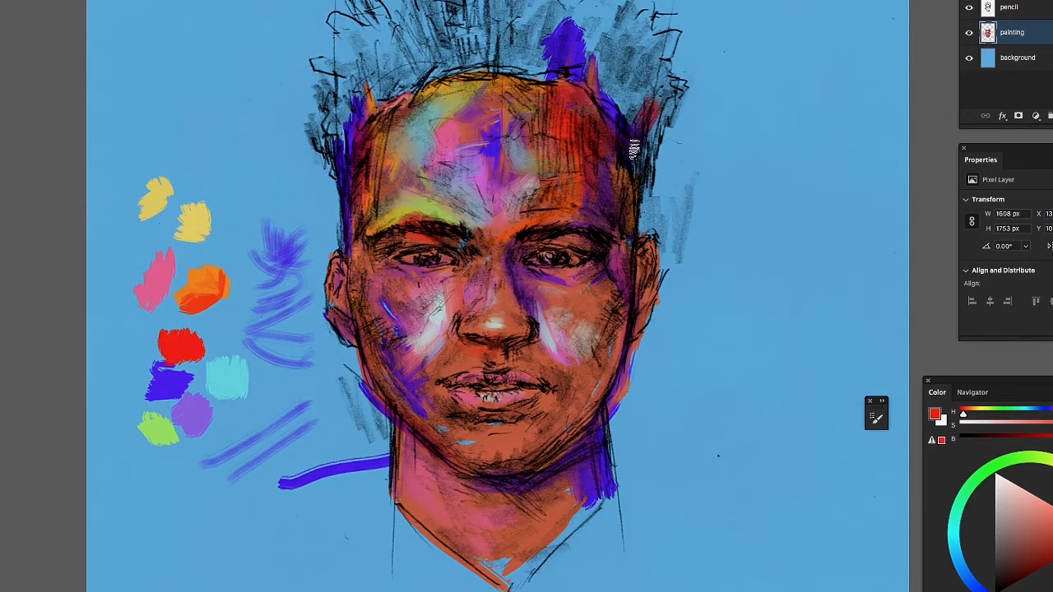
{"action": "mouse_move", "coordinate": [634, 150]}
{"action": "left_mouse_down"}
{"action": "mouse_move", "coordinate": [649, 110]}
{"action": "mouse_move", "coordinate": [618, 125]}
{"action": "mouse_move", "coordinate": [632, 107]}
{"action": "mouse_move", "coordinate": [638, 81]}
{"action": "left_mouse_up"}
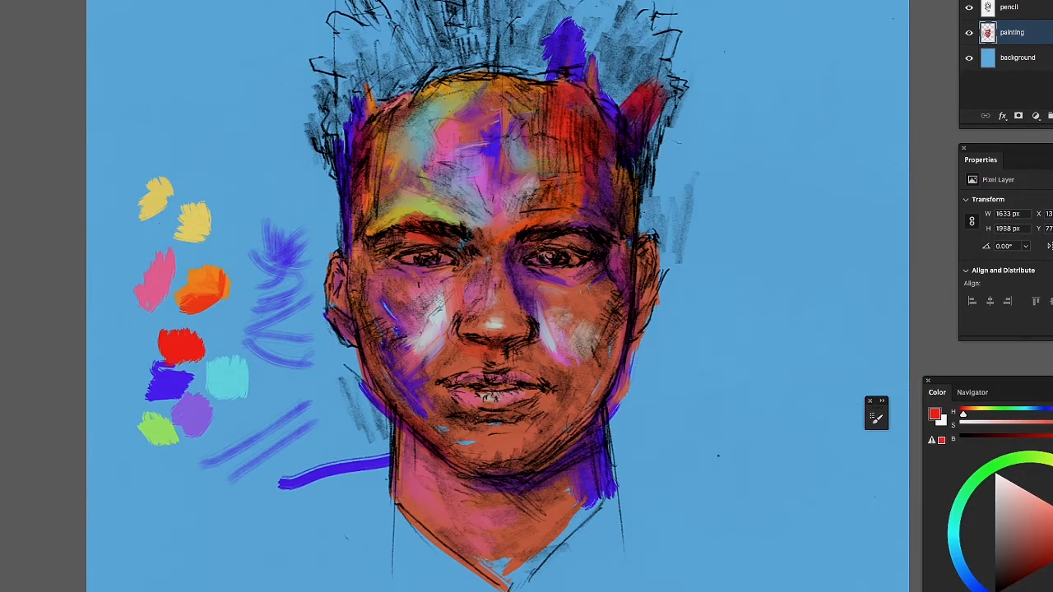
{"action": "mouse_move", "coordinate": [406, 8]}
{"action": "left_mouse_down"}
{"action": "mouse_move", "coordinate": [383, 4]}
{"action": "mouse_move", "coordinate": [337, 33]}
{"action": "mouse_move", "coordinate": [325, 61]}
{"action": "mouse_move", "coordinate": [362, 53]}
{"action": "left_mouse_up"}
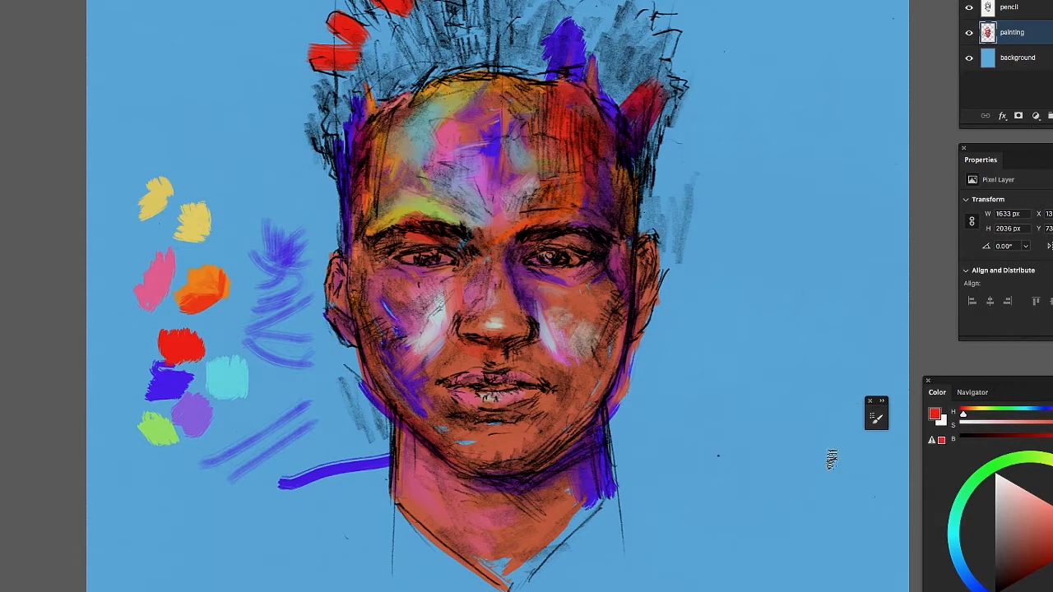
Mix a dark navy and block in the main mass of the hair with broad strokes
{"action": "left_click_drag", "start_coordinate": [1038, 556], "coordinate": [1021, 567]}
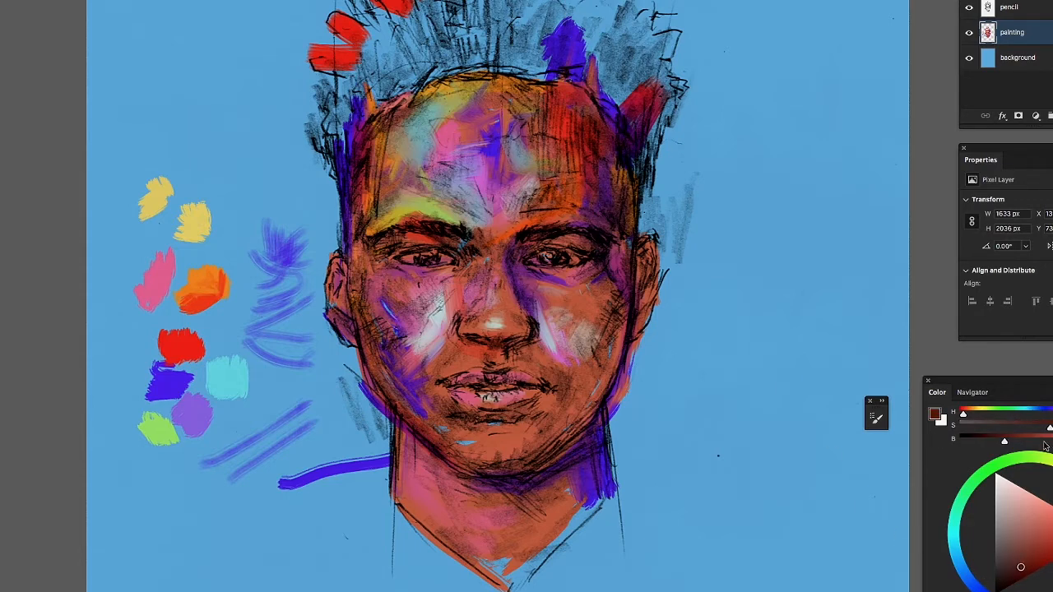
{"action": "left_click", "coordinate": [994, 591]}
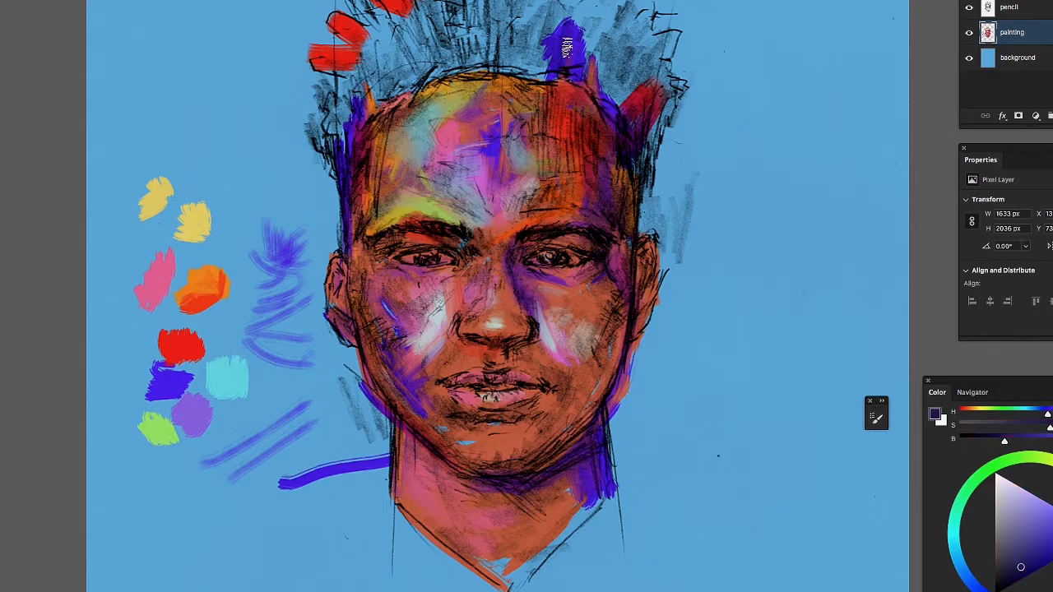
{"action": "mouse_move", "coordinate": [541, 27]}
{"action": "left_mouse_down"}
{"action": "mouse_move", "coordinate": [570, 33]}
{"action": "mouse_move", "coordinate": [573, 8]}
{"action": "mouse_move", "coordinate": [564, 72]}
{"action": "mouse_move", "coordinate": [604, 51]}
{"action": "mouse_move", "coordinate": [634, 62]}
{"action": "mouse_move", "coordinate": [629, 103]}
{"action": "mouse_move", "coordinate": [619, 105]}
{"action": "mouse_move", "coordinate": [627, 79]}
{"action": "mouse_move", "coordinate": [644, 70]}
{"action": "mouse_move", "coordinate": [646, 167]}
{"action": "mouse_move", "coordinate": [644, 104]}
{"action": "left_mouse_up"}
{"action": "mouse_move", "coordinate": [368, 62]}
{"action": "left_mouse_down"}
{"action": "mouse_move", "coordinate": [376, 31]}
{"action": "mouse_move", "coordinate": [409, 25]}
{"action": "mouse_move", "coordinate": [370, 5]}
{"action": "mouse_move", "coordinate": [375, 78]}
{"action": "mouse_move", "coordinate": [351, 80]}
{"action": "mouse_move", "coordinate": [347, 117]}
{"action": "mouse_move", "coordinate": [333, 121]}
{"action": "mouse_move", "coordinate": [341, 146]}
{"action": "mouse_move", "coordinate": [359, 81]}
{"action": "mouse_move", "coordinate": [359, 45]}
{"action": "mouse_move", "coordinate": [346, 50]}
{"action": "mouse_move", "coordinate": [356, 8]}
{"action": "left_mouse_up"}
{"action": "mouse_move", "coordinate": [424, 41]}
{"action": "left_mouse_down"}
{"action": "mouse_move", "coordinate": [455, 4]}
{"action": "mouse_move", "coordinate": [475, 10]}
{"action": "mouse_move", "coordinate": [489, 57]}
{"action": "mouse_move", "coordinate": [433, 74]}
{"action": "mouse_move", "coordinate": [516, 53]}
{"action": "mouse_move", "coordinate": [477, 72]}
{"action": "mouse_move", "coordinate": [523, 74]}
{"action": "mouse_move", "coordinate": [523, 26]}
{"action": "mouse_move", "coordinate": [516, 61]}
{"action": "mouse_move", "coordinate": [498, 70]}
{"action": "mouse_move", "coordinate": [489, 10]}
{"action": "left_mouse_up"}
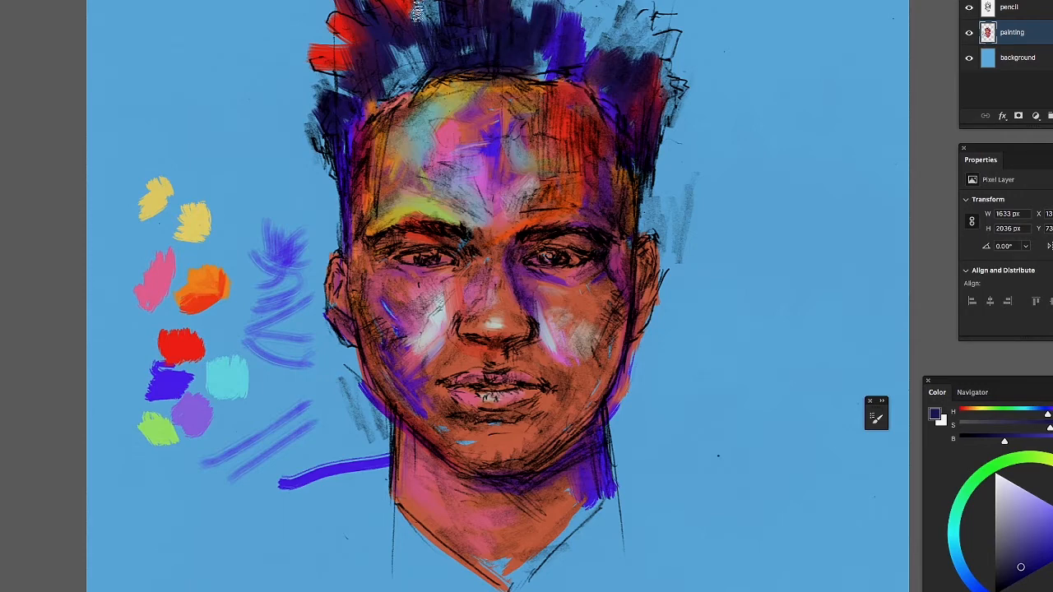
{"action": "left_click_drag", "start_coordinate": [417, 10], "coordinate": [434, 1]}
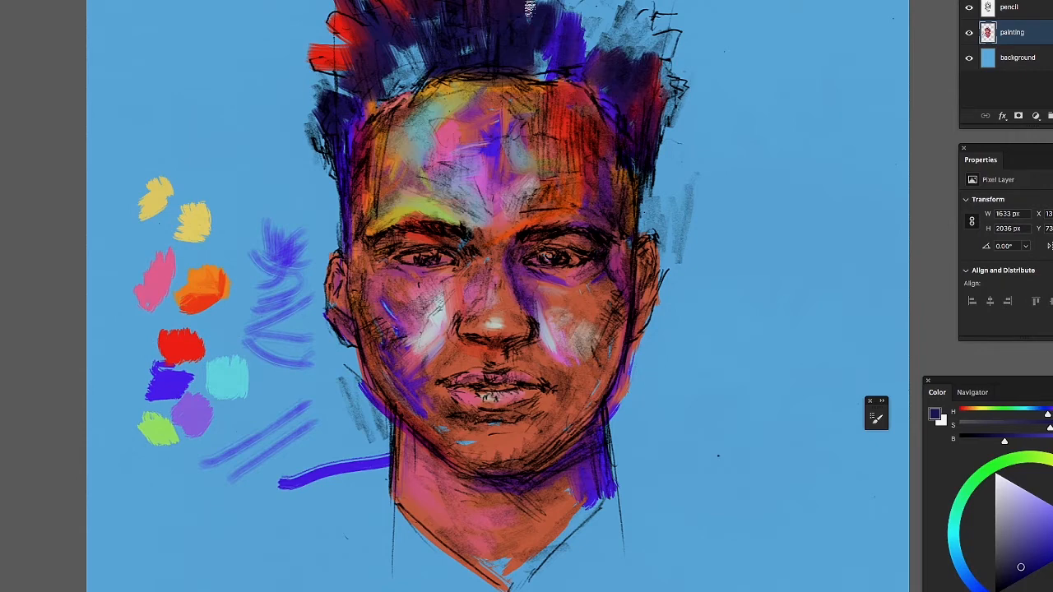
Fill the remaining gaps in the hair with dark navy and extend tufts past the outline on both sides
{"action": "mouse_move", "coordinate": [542, 56]}
{"action": "left_mouse_down"}
{"action": "mouse_move", "coordinate": [543, 82]}
{"action": "mouse_move", "coordinate": [564, 5]}
{"action": "left_mouse_up"}
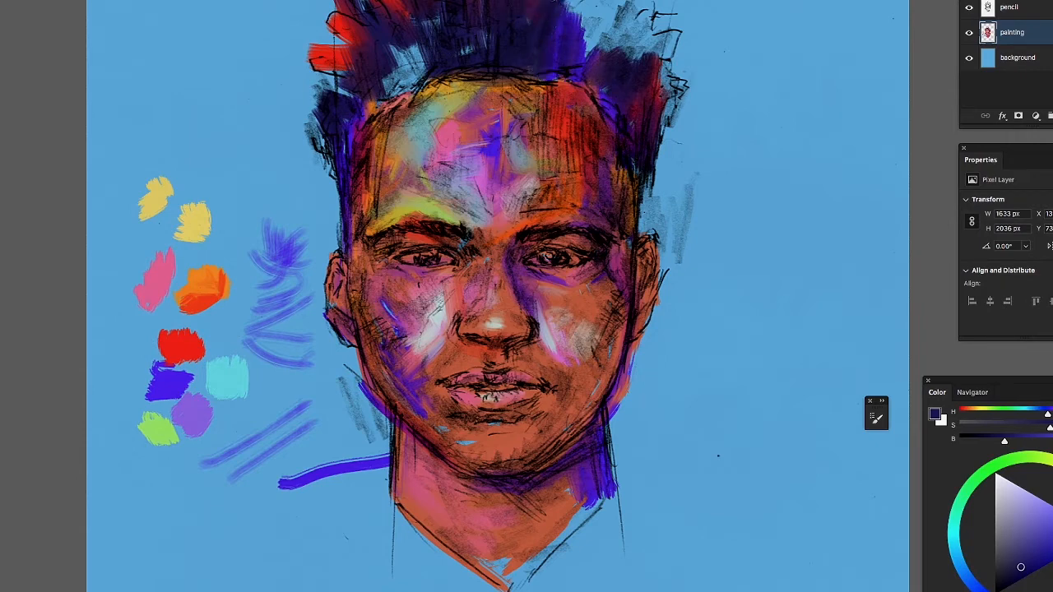
{"action": "mouse_move", "coordinate": [413, 37]}
{"action": "left_mouse_down"}
{"action": "mouse_move", "coordinate": [402, 91]}
{"action": "mouse_move", "coordinate": [386, 57]}
{"action": "mouse_move", "coordinate": [387, 78]}
{"action": "left_mouse_up"}
{"action": "mouse_move", "coordinate": [571, 16]}
{"action": "left_mouse_down"}
{"action": "mouse_move", "coordinate": [575, 76]}
{"action": "mouse_move", "coordinate": [587, 82]}
{"action": "mouse_move", "coordinate": [609, 55]}
{"action": "mouse_move", "coordinate": [603, 97]}
{"action": "mouse_move", "coordinate": [616, 101]}
{"action": "mouse_move", "coordinate": [655, 33]}
{"action": "mouse_move", "coordinate": [642, 84]}
{"action": "mouse_move", "coordinate": [635, 15]}
{"action": "mouse_move", "coordinate": [611, 53]}
{"action": "mouse_move", "coordinate": [592, 43]}
{"action": "mouse_move", "coordinate": [587, 28]}
{"action": "mouse_move", "coordinate": [604, 10]}
{"action": "left_mouse_up"}
{"action": "mouse_move", "coordinate": [666, 114]}
{"action": "left_mouse_down"}
{"action": "mouse_move", "coordinate": [666, 92]}
{"action": "mouse_move", "coordinate": [683, 107]}
{"action": "left_mouse_up"}
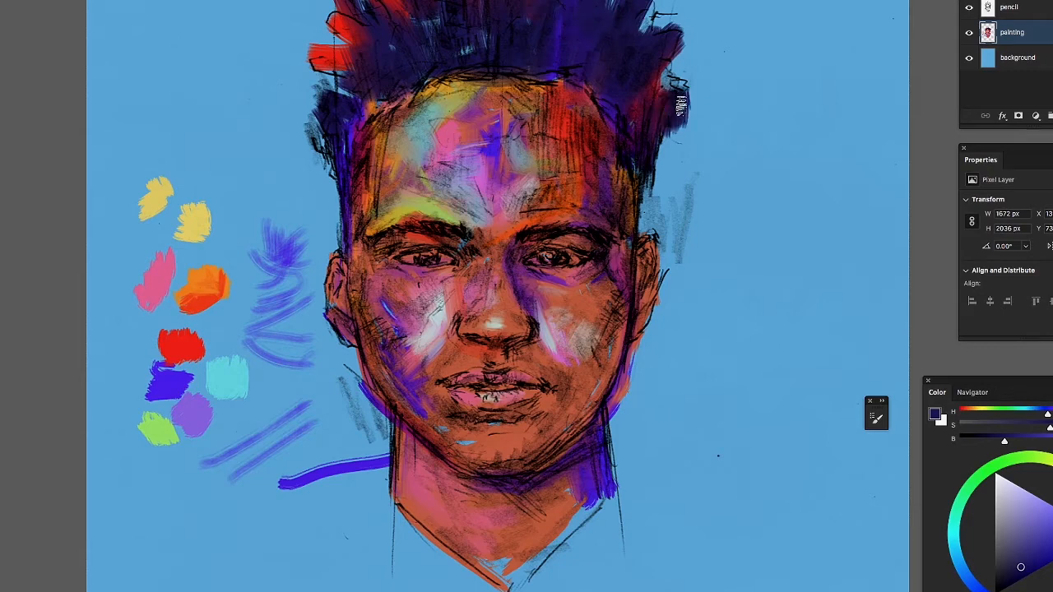
{"action": "mouse_move", "coordinate": [329, 95]}
{"action": "left_mouse_down"}
{"action": "mouse_move", "coordinate": [315, 88]}
{"action": "mouse_move", "coordinate": [296, 111]}
{"action": "mouse_move", "coordinate": [304, 135]}
{"action": "mouse_move", "coordinate": [303, 92]}
{"action": "left_mouse_up"}
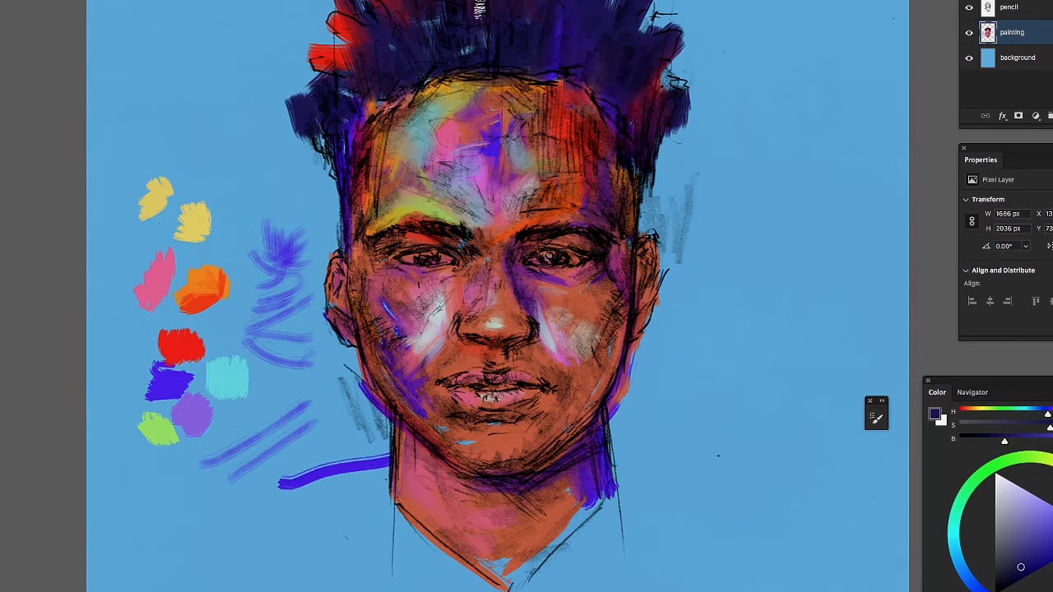
Sample the red from the hair and add red tufts along its top and left-hand edge, plus strokes on the left-hand forehead
{"action": "mouse_move", "coordinate": [545, 145]}
{"action": "left_mouse_down"}
{"action": "mouse_move", "coordinate": [502, 252]}
{"action": "mouse_move", "coordinate": [498, 214]}
{"action": "left_mouse_up"}
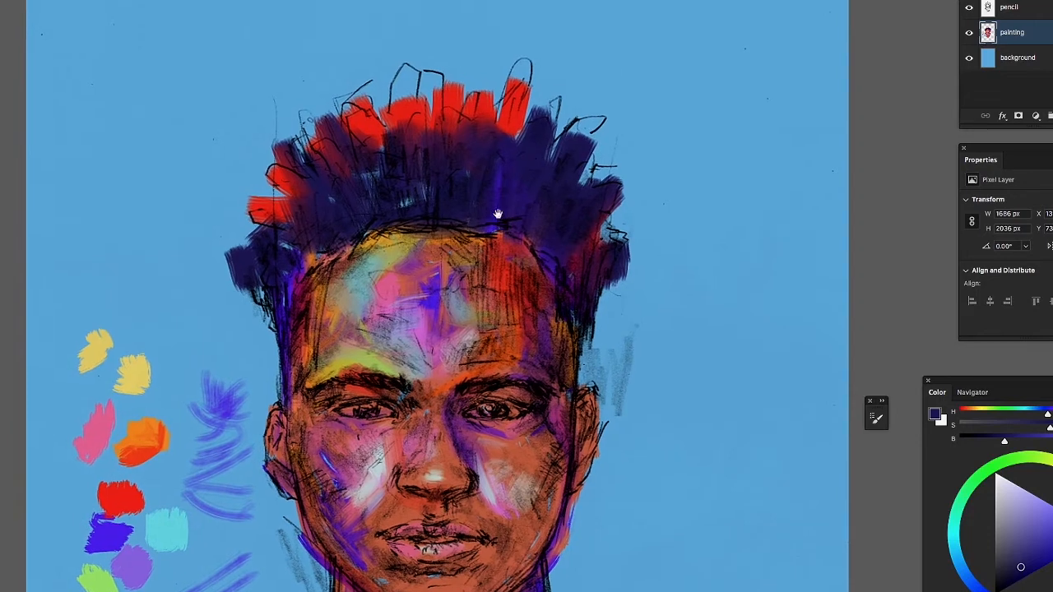
{"action": "left_click", "coordinate": [406, 120], "text": "alt"}
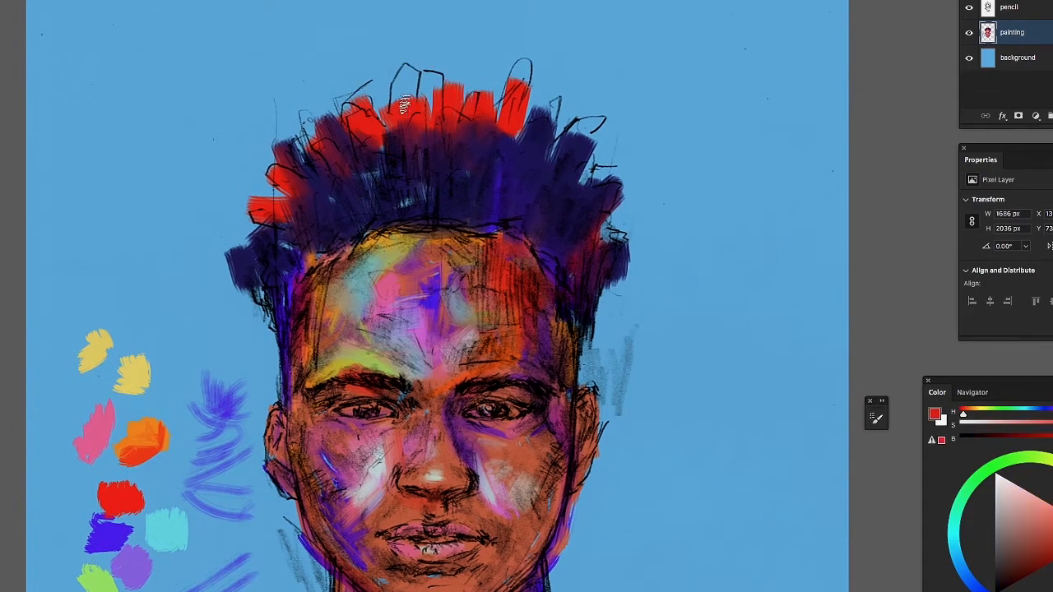
{"action": "mouse_move", "coordinate": [404, 105]}
{"action": "left_mouse_down"}
{"action": "mouse_move", "coordinate": [416, 81]}
{"action": "mouse_move", "coordinate": [401, 98]}
{"action": "left_mouse_up"}
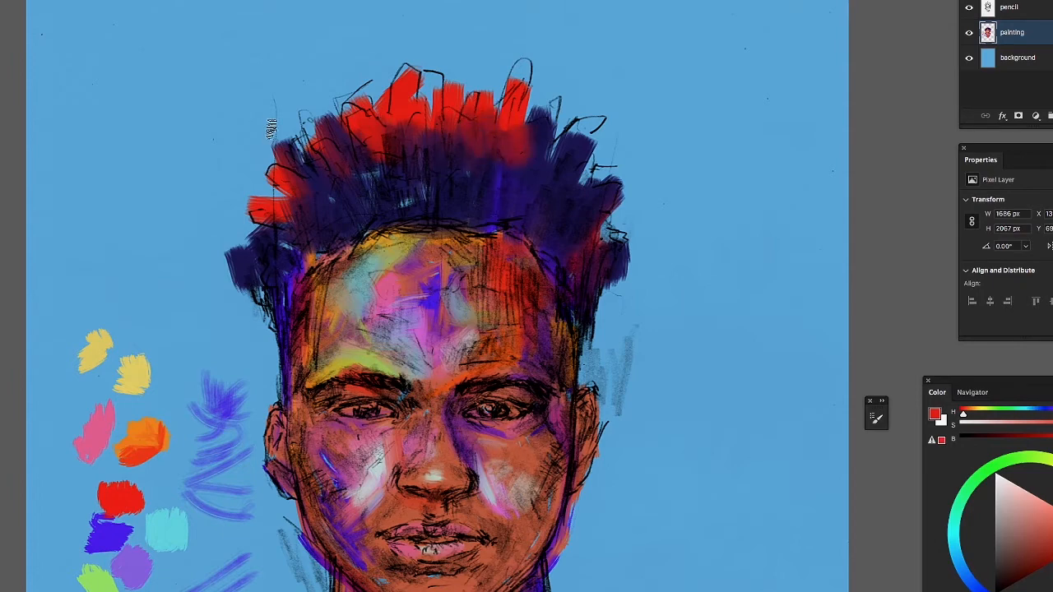
{"action": "mouse_move", "coordinate": [385, 267]}
{"action": "left_mouse_down"}
{"action": "mouse_move", "coordinate": [373, 293]}
{"action": "mouse_move", "coordinate": [403, 306]}
{"action": "mouse_move", "coordinate": [394, 328]}
{"action": "mouse_move", "coordinate": [385, 292]}
{"action": "mouse_move", "coordinate": [386, 306]}
{"action": "mouse_move", "coordinate": [362, 307]}
{"action": "mouse_move", "coordinate": [370, 322]}
{"action": "mouse_move", "coordinate": [350, 315]}
{"action": "mouse_move", "coordinate": [402, 348]}
{"action": "left_mouse_up"}
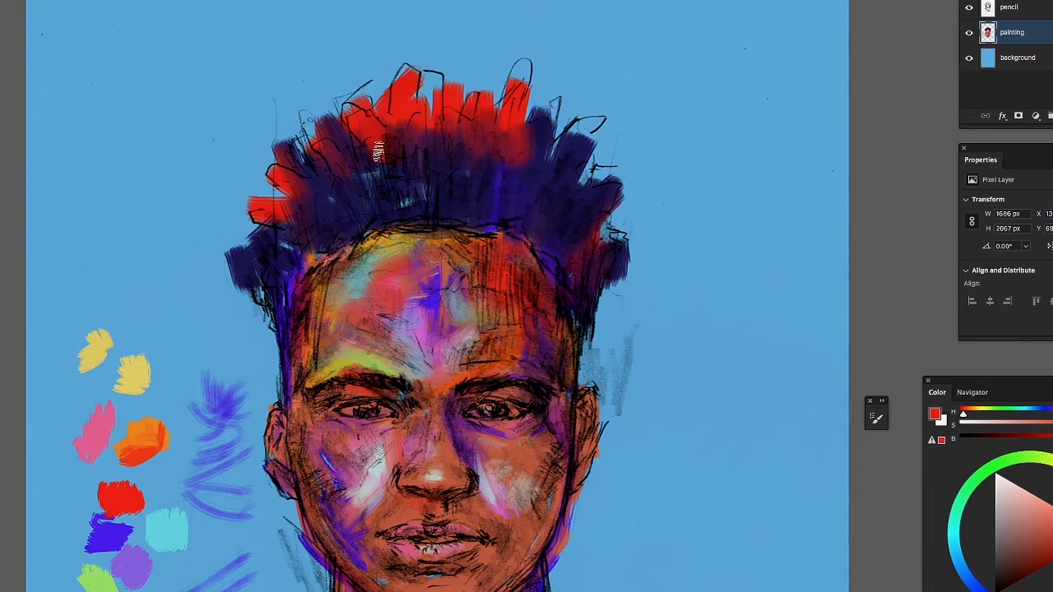
{"action": "left_click_drag", "start_coordinate": [304, 115], "coordinate": [301, 145]}
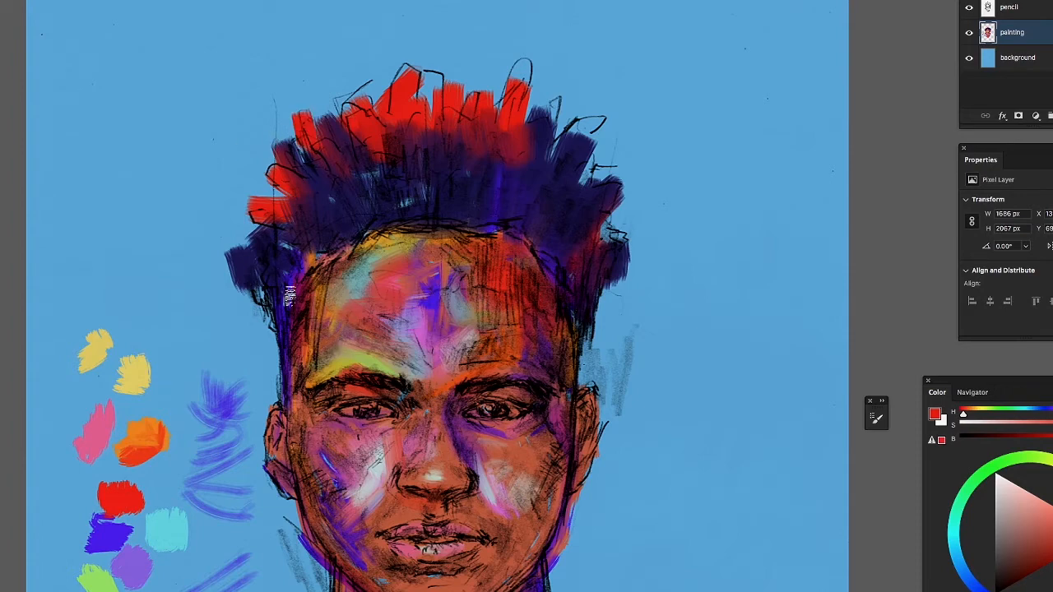
{"action": "left_click_drag", "start_coordinate": [262, 215], "coordinate": [253, 255]}
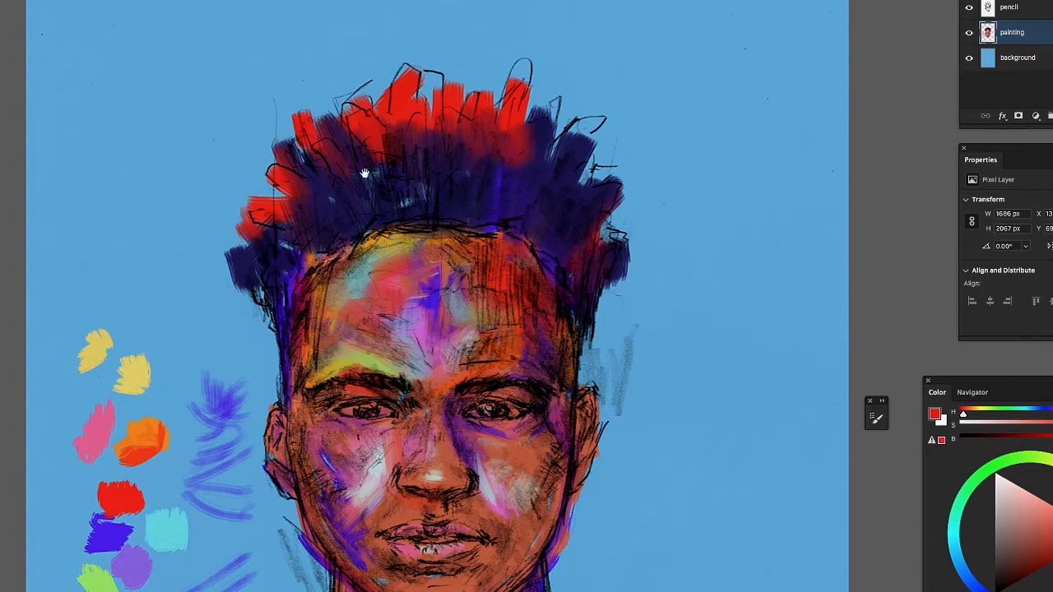
Draw loose red demonstration strokes on the blue background at the upper left of the head
{"action": "left_click_drag", "start_coordinate": [367, 175], "coordinate": [312, 73]}
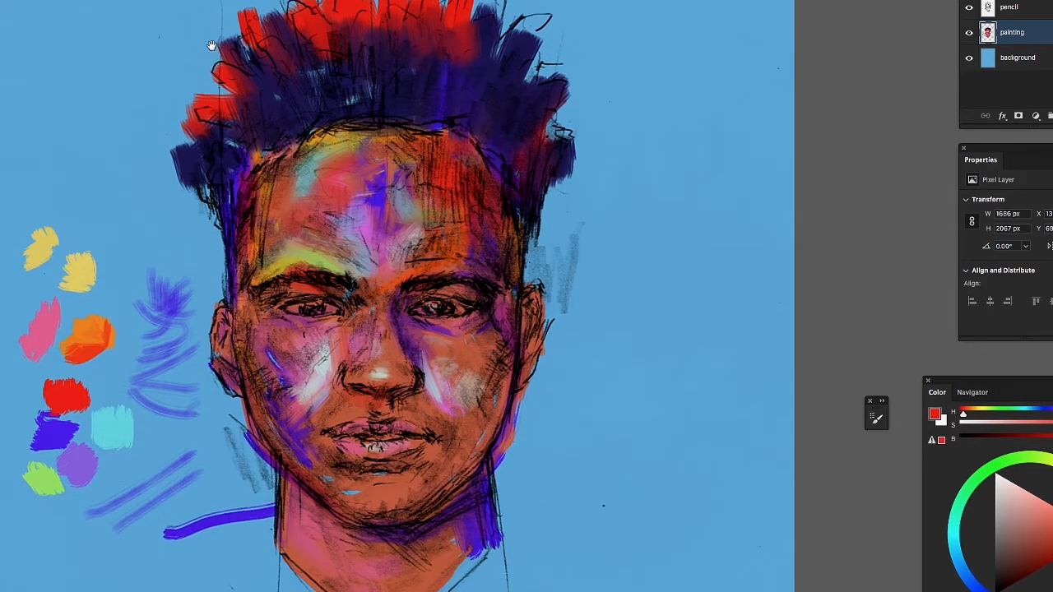
{"action": "left_click_drag", "start_coordinate": [211, 46], "coordinate": [157, 88]}
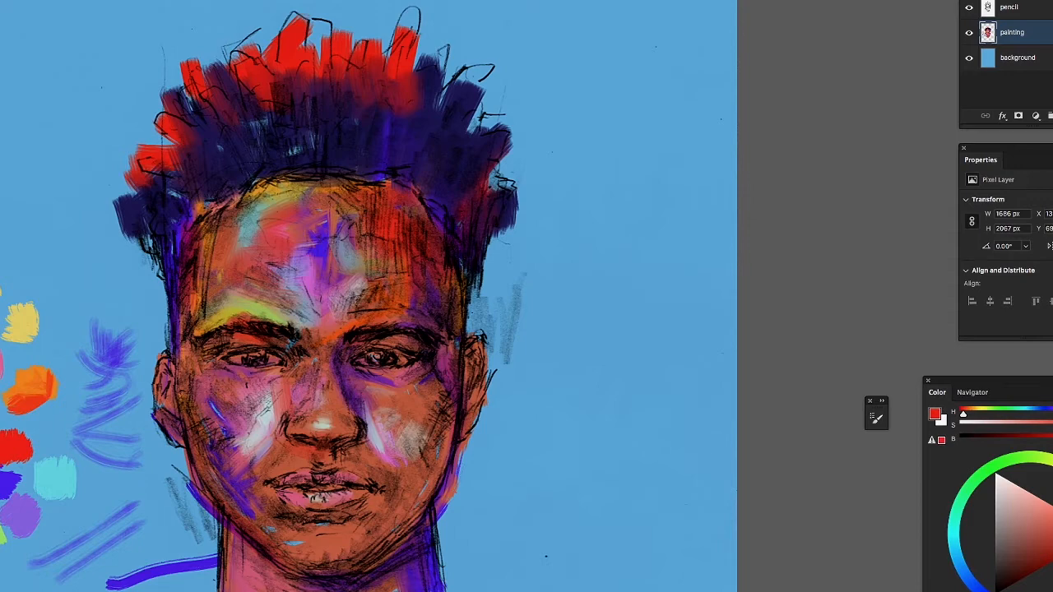
{"action": "left_click_drag", "start_coordinate": [82, 4], "coordinate": [125, 49]}
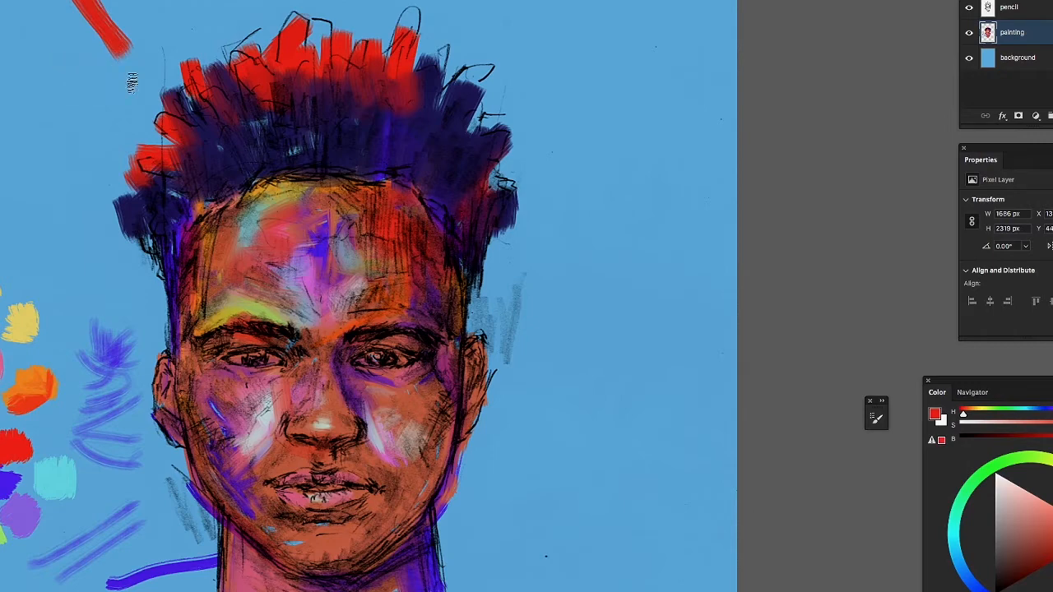
{"action": "left_click_drag", "start_coordinate": [54, 57], "coordinate": [150, 7]}
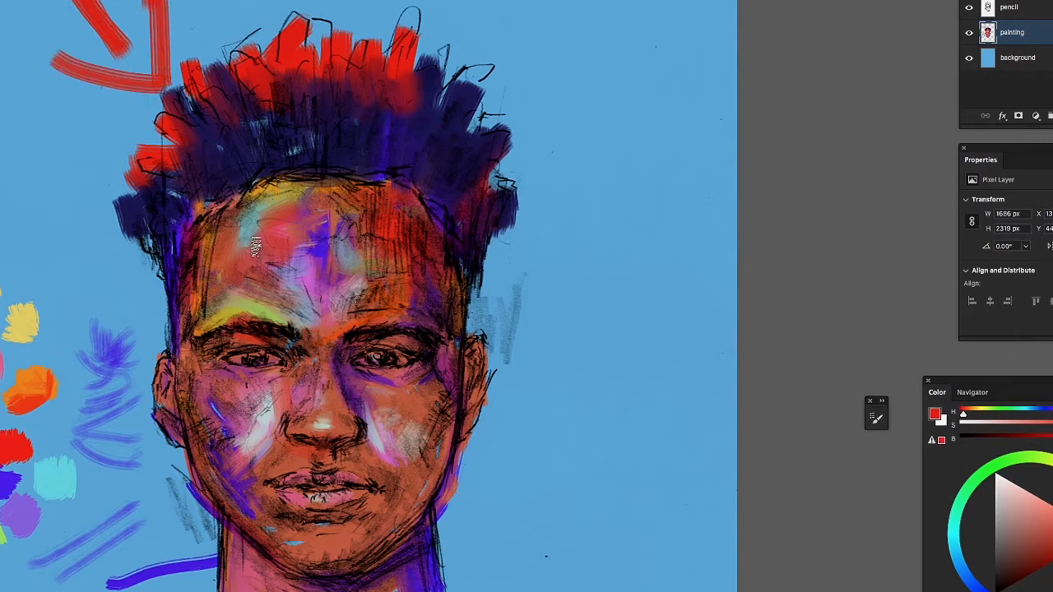
Sample the palette's turquoise and brush it on the left-hand forehead and brow, under both eyes, above the upper lip and on the chin
{"action": "left_click", "coordinate": [67, 465], "text": "alt"}
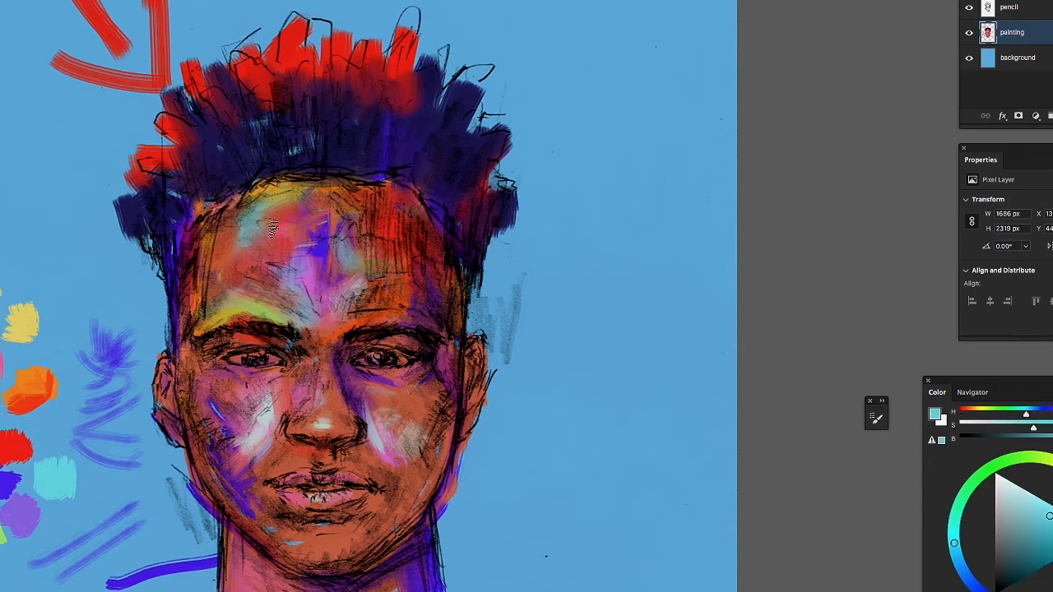
{"action": "mouse_move", "coordinate": [273, 228]}
{"action": "left_mouse_down"}
{"action": "mouse_move", "coordinate": [285, 209]}
{"action": "mouse_move", "coordinate": [317, 207]}
{"action": "mouse_move", "coordinate": [299, 210]}
{"action": "left_mouse_up"}
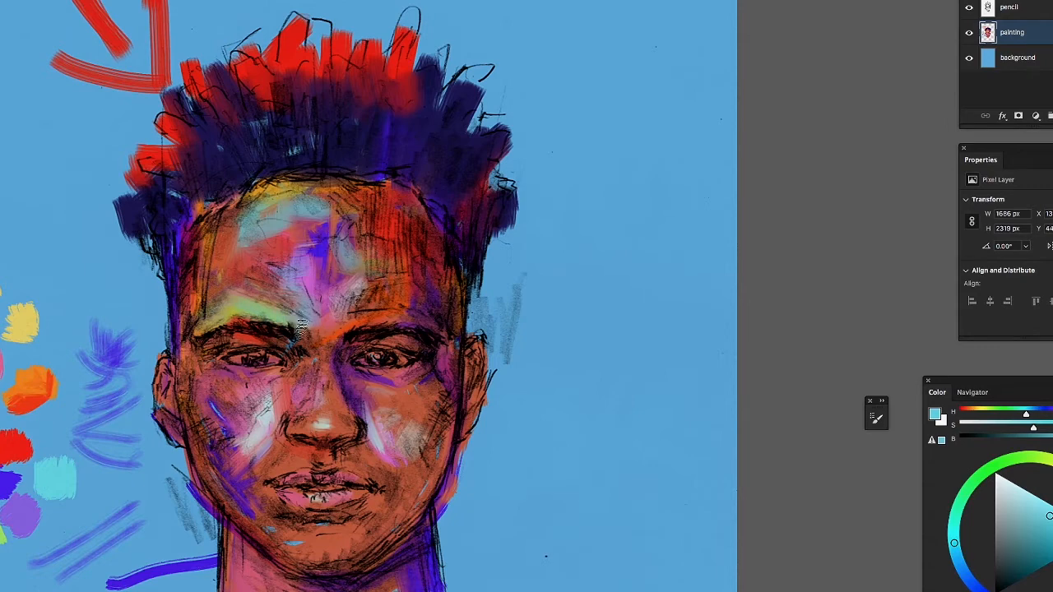
{"action": "mouse_move", "coordinate": [271, 386]}
{"action": "left_mouse_down"}
{"action": "mouse_move", "coordinate": [240, 393]}
{"action": "mouse_move", "coordinate": [280, 380]}
{"action": "left_mouse_up"}
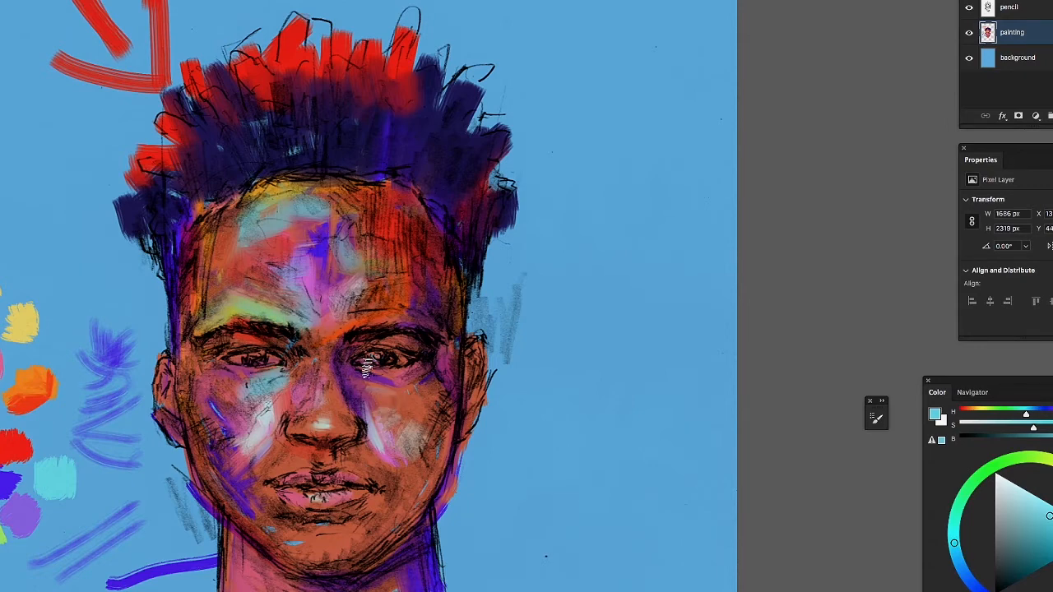
{"action": "mouse_move", "coordinate": [370, 402]}
{"action": "left_mouse_down"}
{"action": "mouse_move", "coordinate": [385, 423]}
{"action": "mouse_move", "coordinate": [367, 395]}
{"action": "left_mouse_up"}
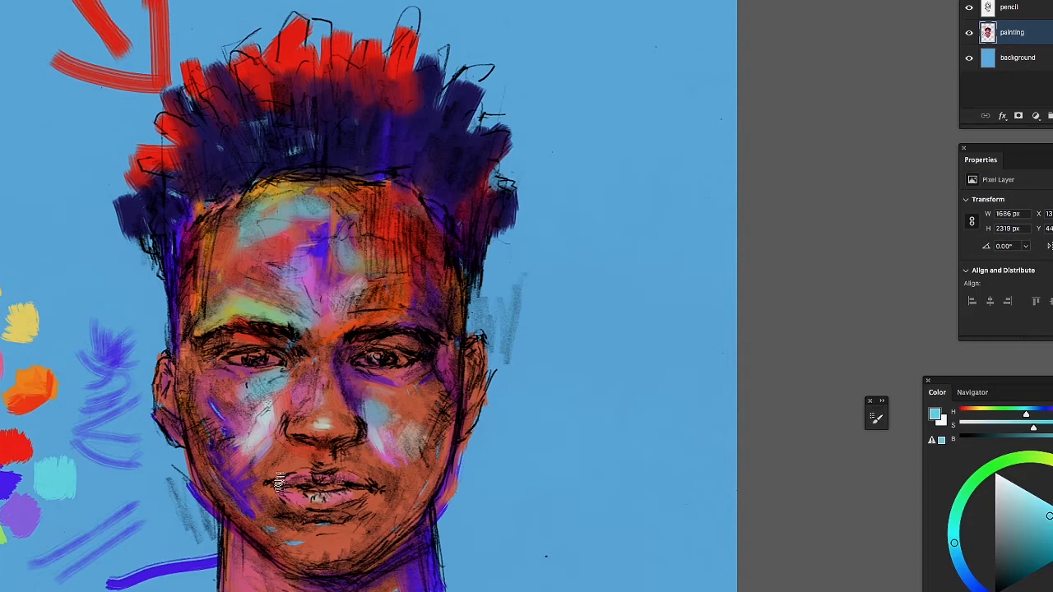
{"action": "left_click_drag", "start_coordinate": [292, 462], "coordinate": [267, 473]}
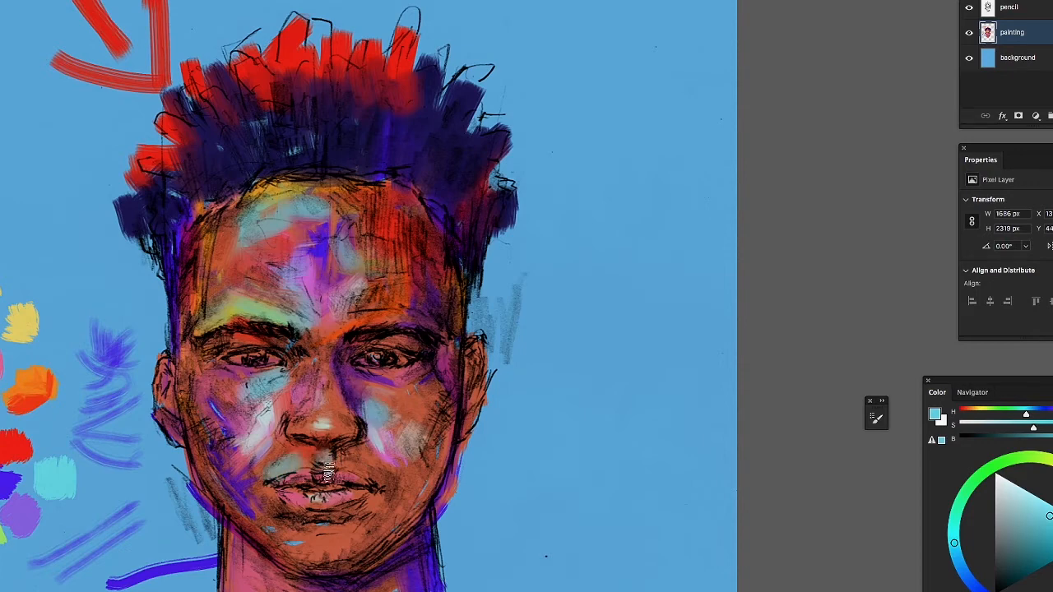
{"action": "left_click_drag", "start_coordinate": [331, 555], "coordinate": [314, 549]}
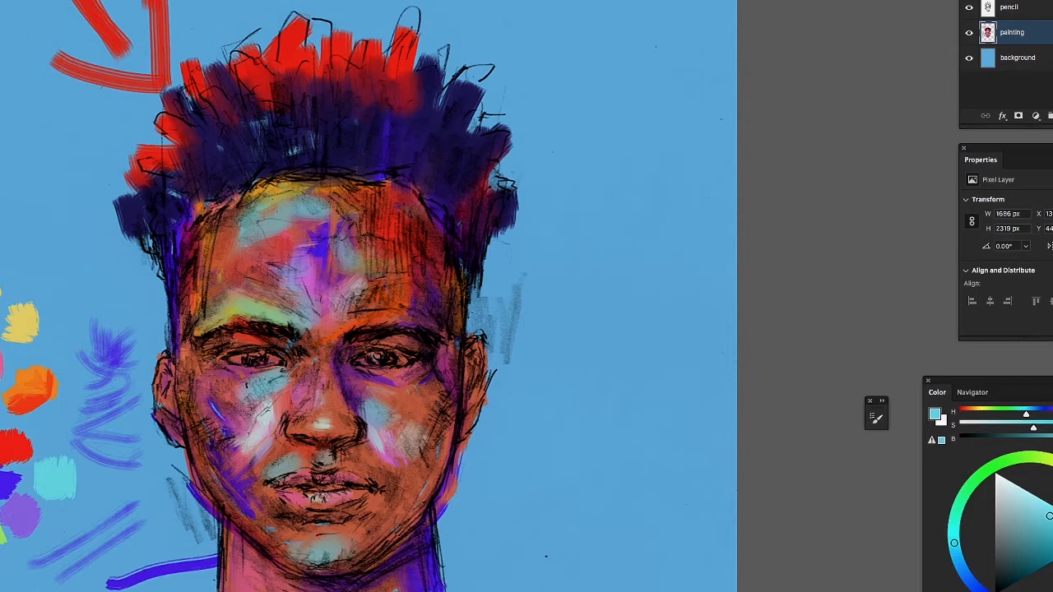
Compare the painting with and without the pencil layer, and brush a darker red above the left-hand eyebrow
{"action": "left_click", "coordinate": [968, 8]}
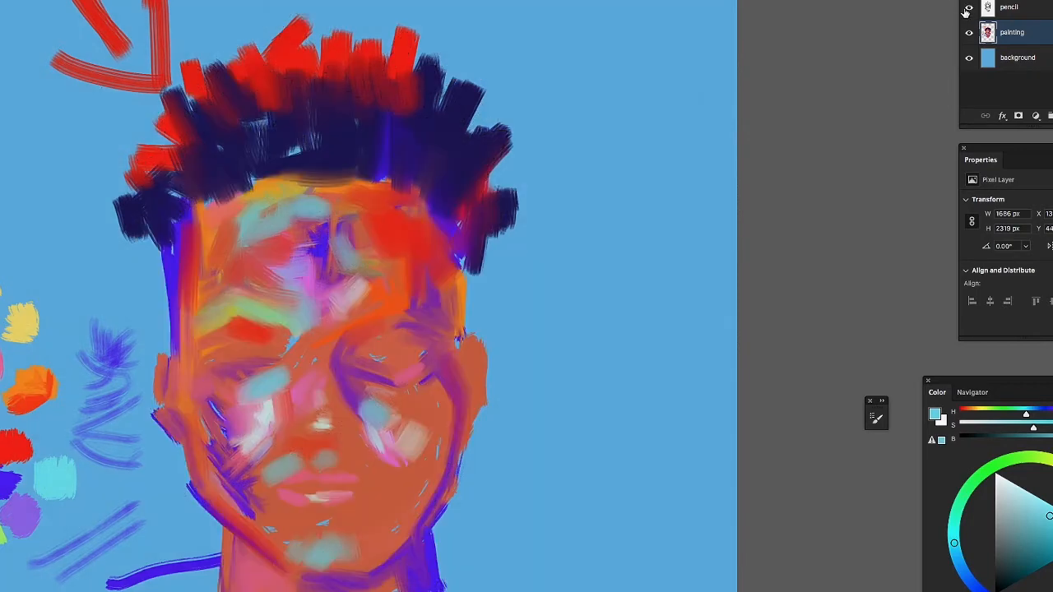
{"action": "left_click", "coordinate": [968, 8]}
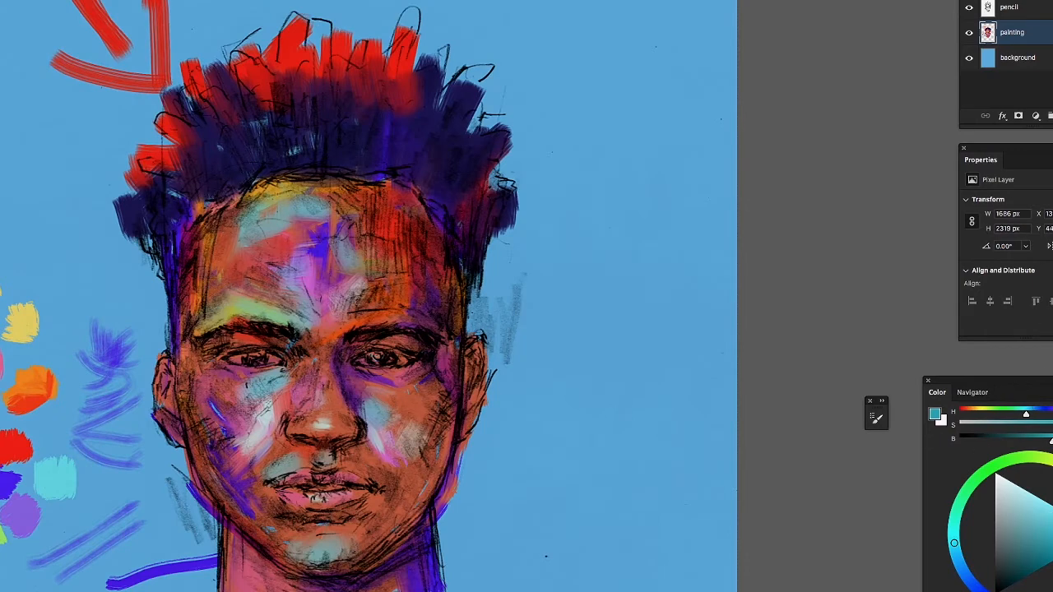
{"action": "left_click", "coordinate": [1049, 533]}
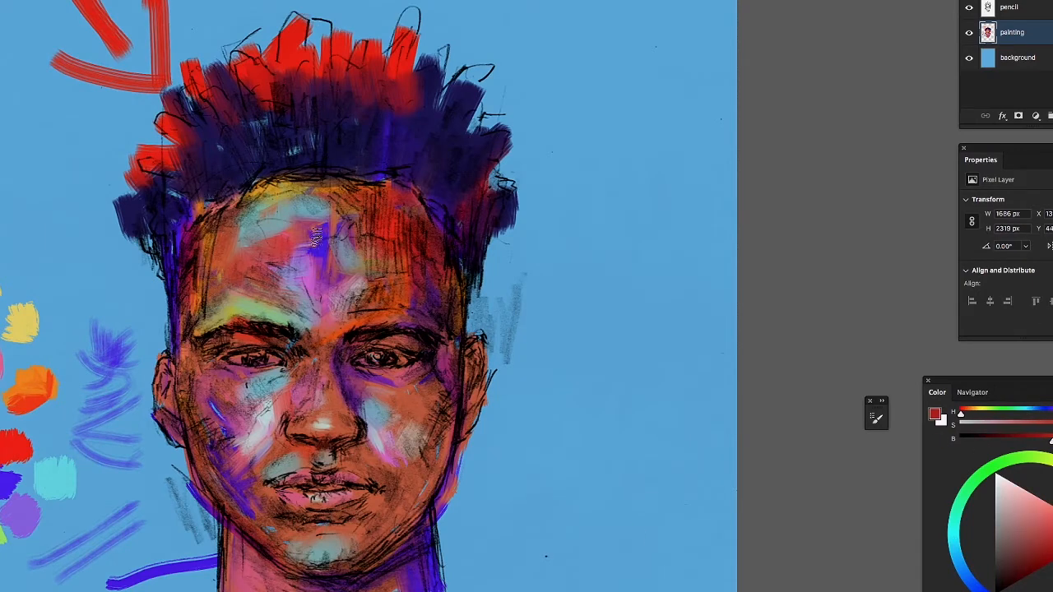
{"action": "mouse_move", "coordinate": [237, 300]}
{"action": "left_mouse_down"}
{"action": "mouse_move", "coordinate": [198, 328]}
{"action": "mouse_move", "coordinate": [217, 308]}
{"action": "left_mouse_up"}
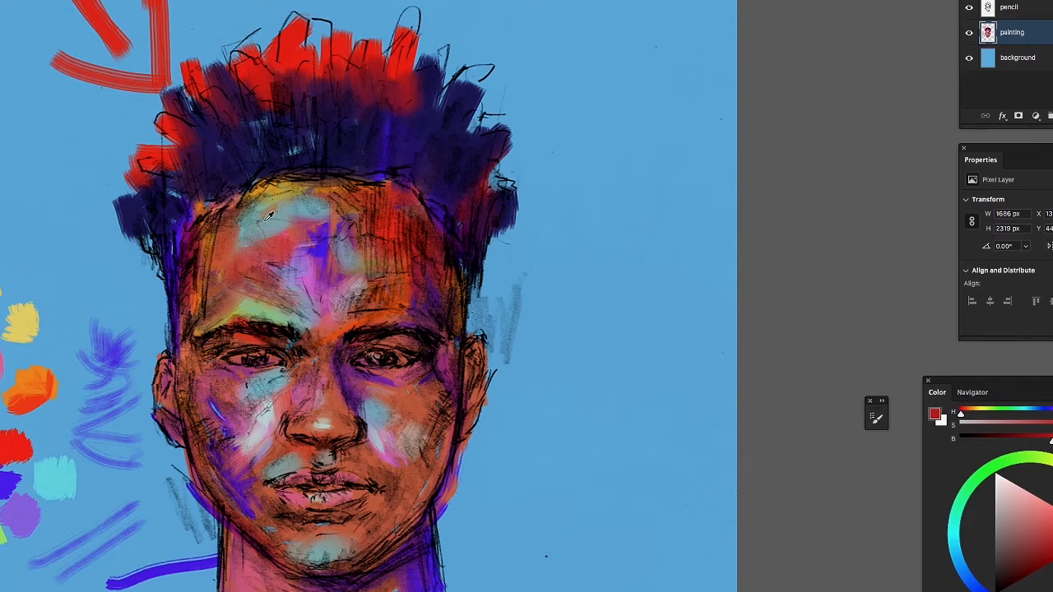
Hide the pencil layer, sample the muted teal from the upper left-hand forehead and show the pencil layer again
{"action": "left_click", "coordinate": [969, 7]}
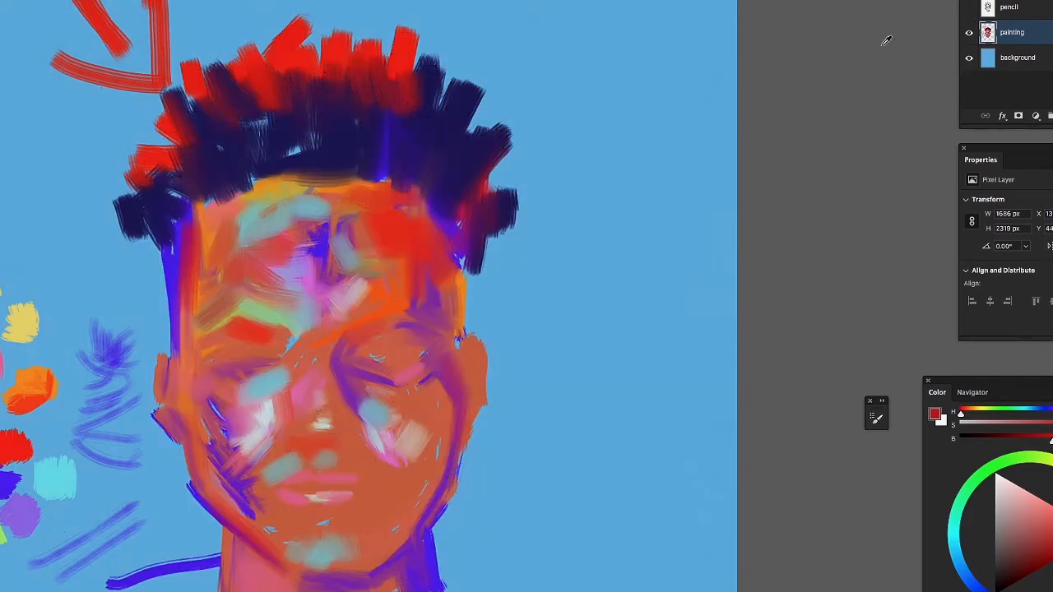
{"action": "left_click", "coordinate": [260, 218], "text": "alt"}
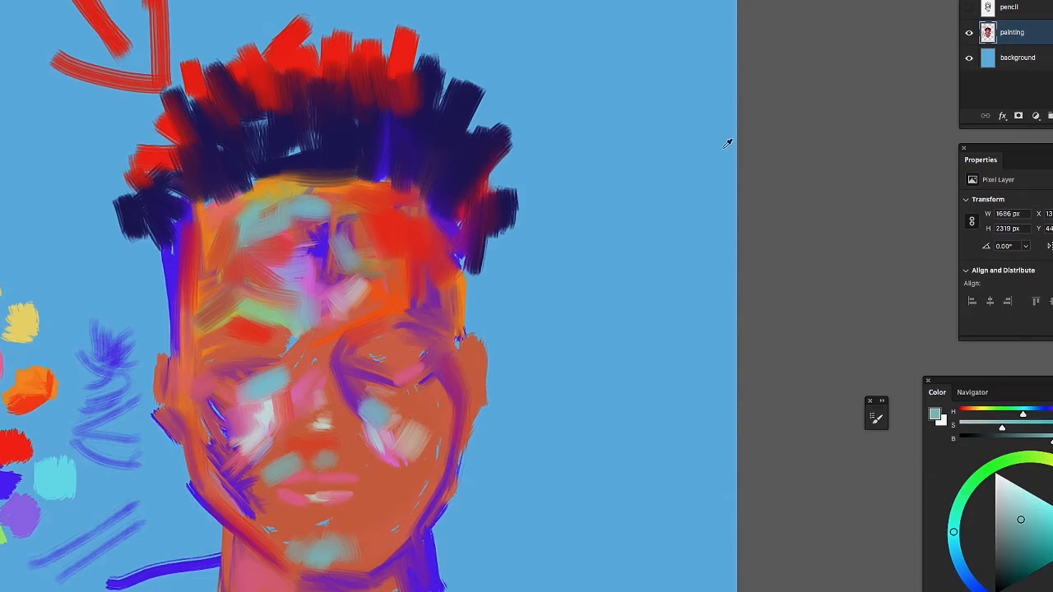
{"action": "left_click", "coordinate": [970, 9]}
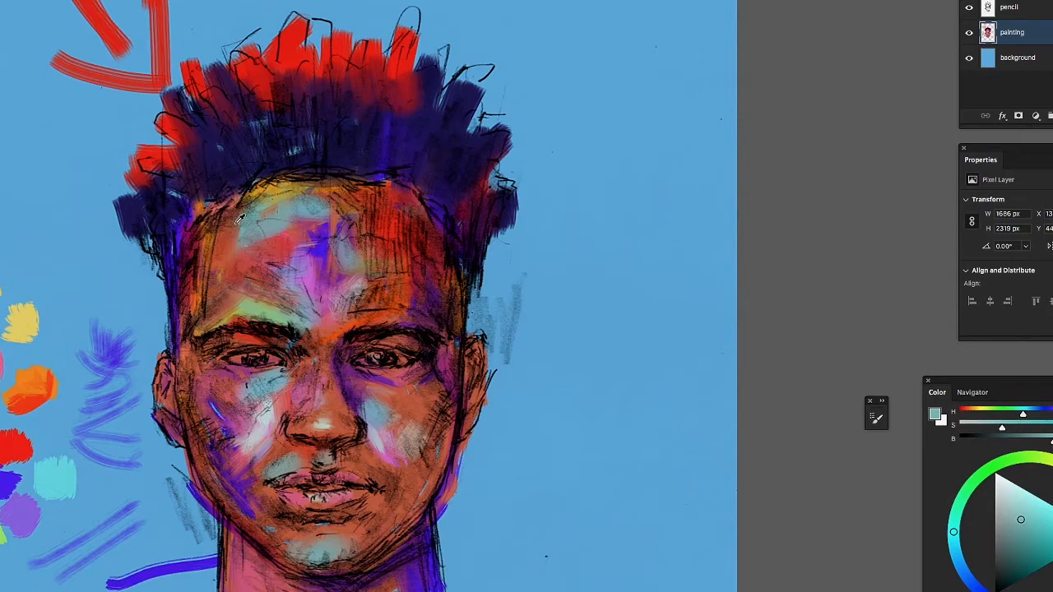
Sample trial skin colours from the left-hand forehead and eye area with the pencil layer visible and with it hidden
{"action": "left_click", "coordinate": [232, 215], "text": "alt"}
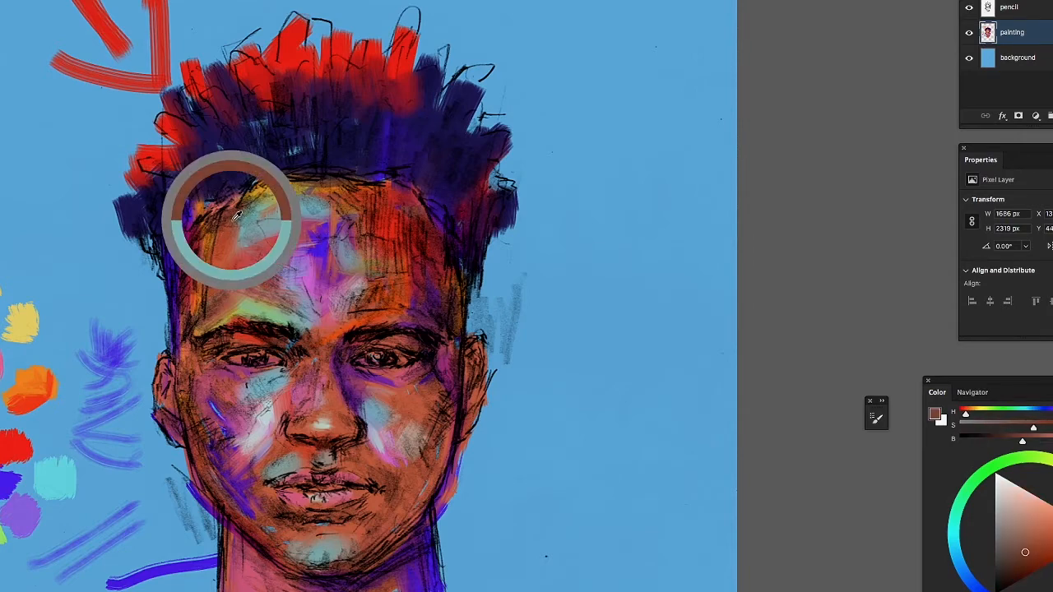
{"action": "left_click_drag", "start_coordinate": [231, 216], "coordinate": [235, 216]}
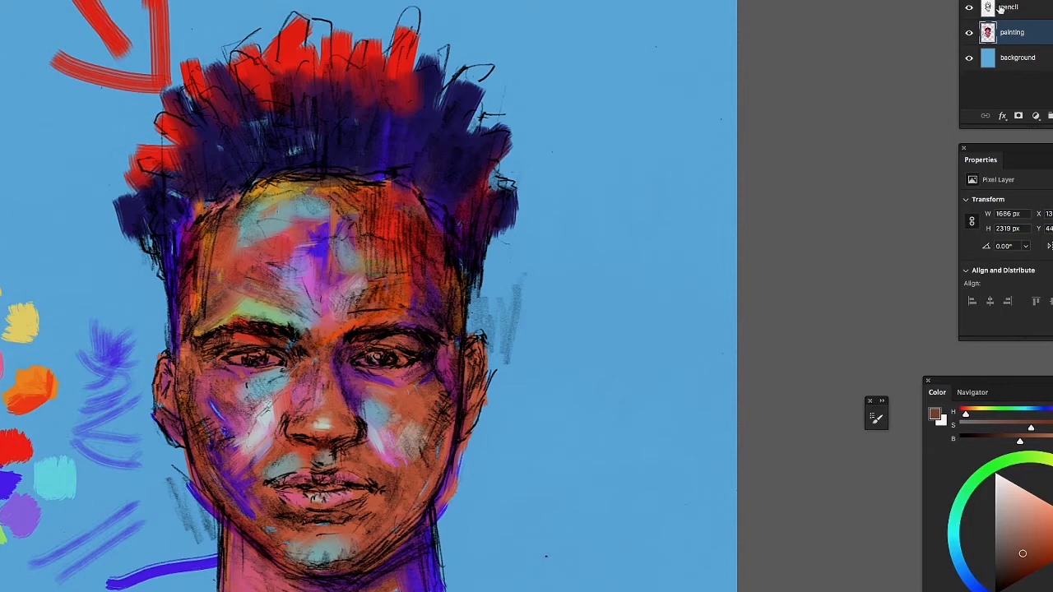
{"action": "left_click", "coordinate": [968, 7]}
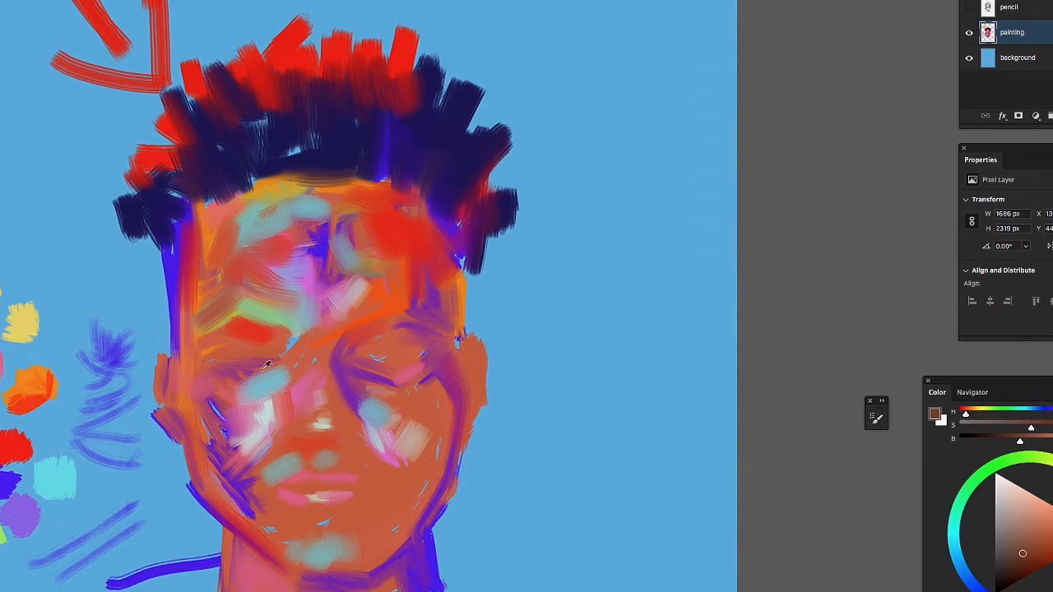
{"action": "left_click", "coordinate": [235, 351], "text": "alt"}
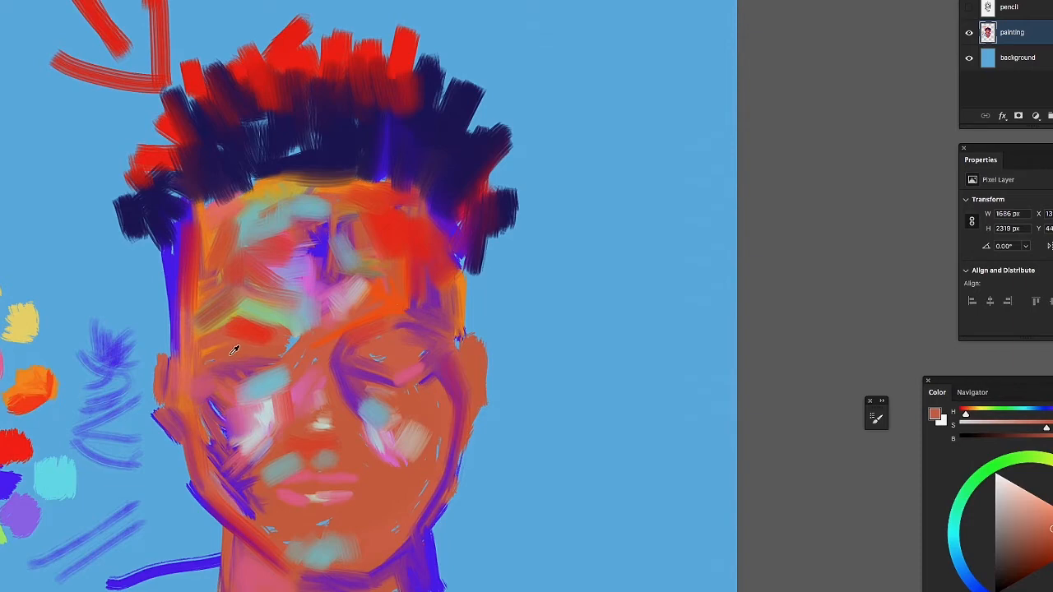
{"action": "left_click_drag", "start_coordinate": [235, 350], "coordinate": [252, 352]}
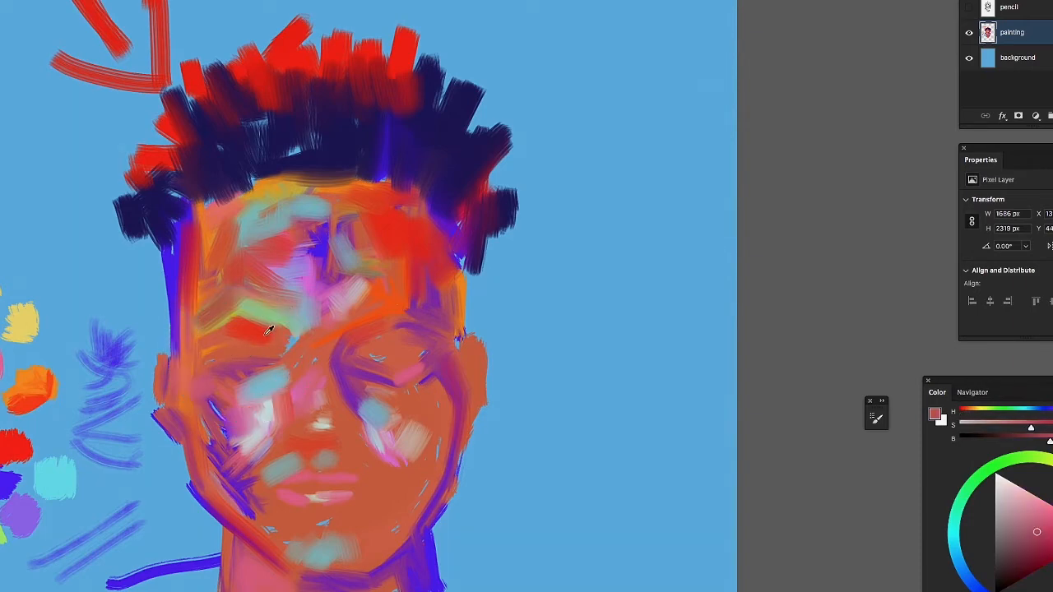
{"action": "left_click", "coordinate": [969, 8]}
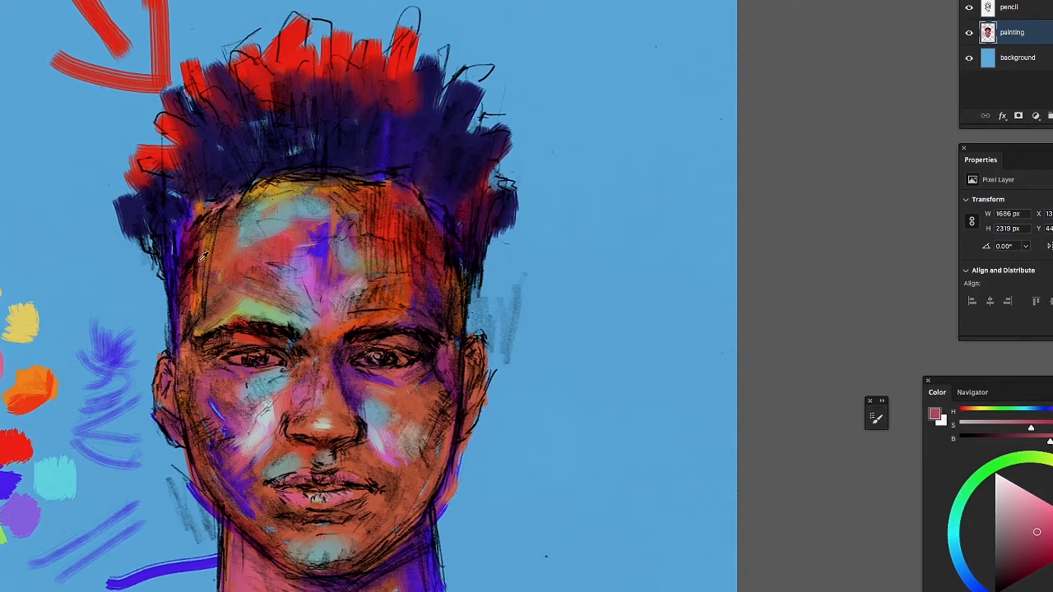
{"action": "mouse_move", "coordinate": [217, 272]}
{"action": "left_mouse_down"}
{"action": "mouse_move", "coordinate": [213, 291]}
{"action": "mouse_move", "coordinate": [230, 289]}
{"action": "mouse_move", "coordinate": [225, 240]}
{"action": "mouse_move", "coordinate": [242, 245]}
{"action": "left_mouse_up"}
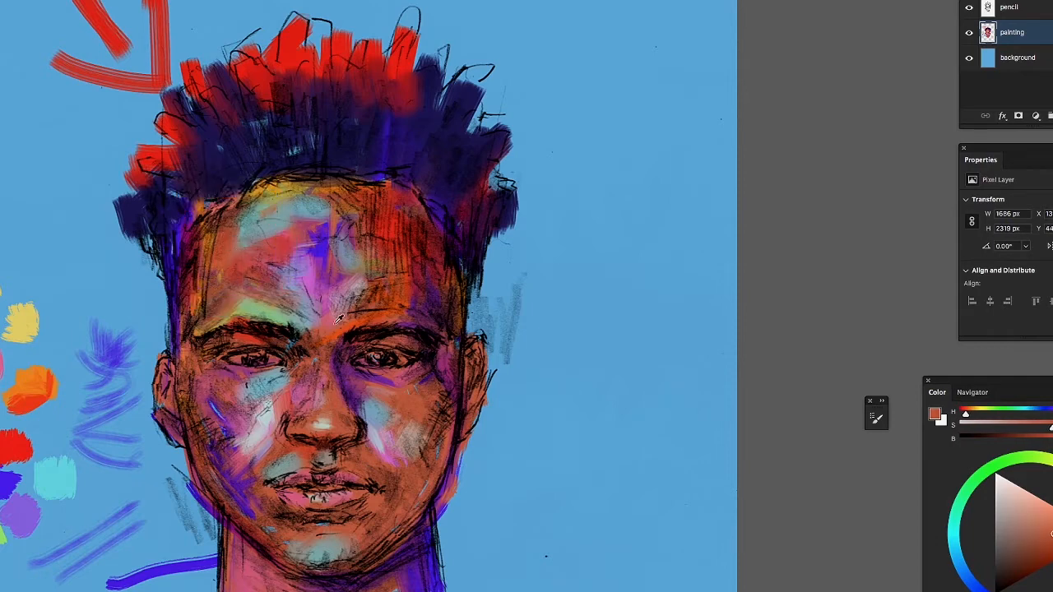
{"action": "left_click_drag", "start_coordinate": [257, 300], "coordinate": [249, 305]}
Sample the forehead's muted teal with the pencil layer hidden, extend it over the left-hand and central forehead, and restore the pencil layer
{"action": "left_click", "coordinate": [969, 8]}
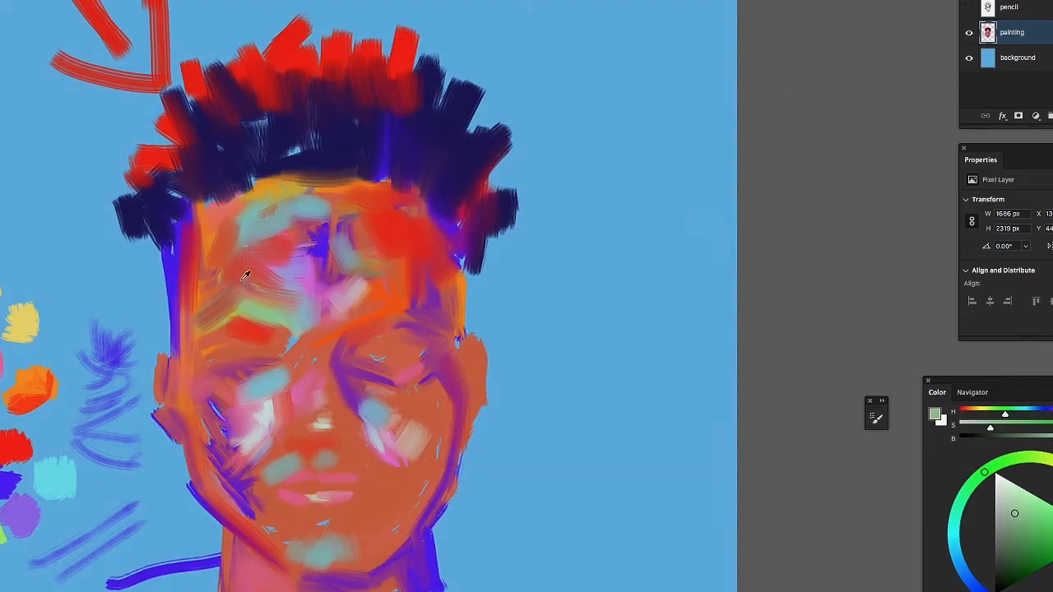
{"action": "mouse_move", "coordinate": [246, 214]}
{"action": "left_mouse_down"}
{"action": "mouse_move", "coordinate": [240, 265]}
{"action": "mouse_move", "coordinate": [222, 240]}
{"action": "mouse_move", "coordinate": [224, 253]}
{"action": "left_mouse_up"}
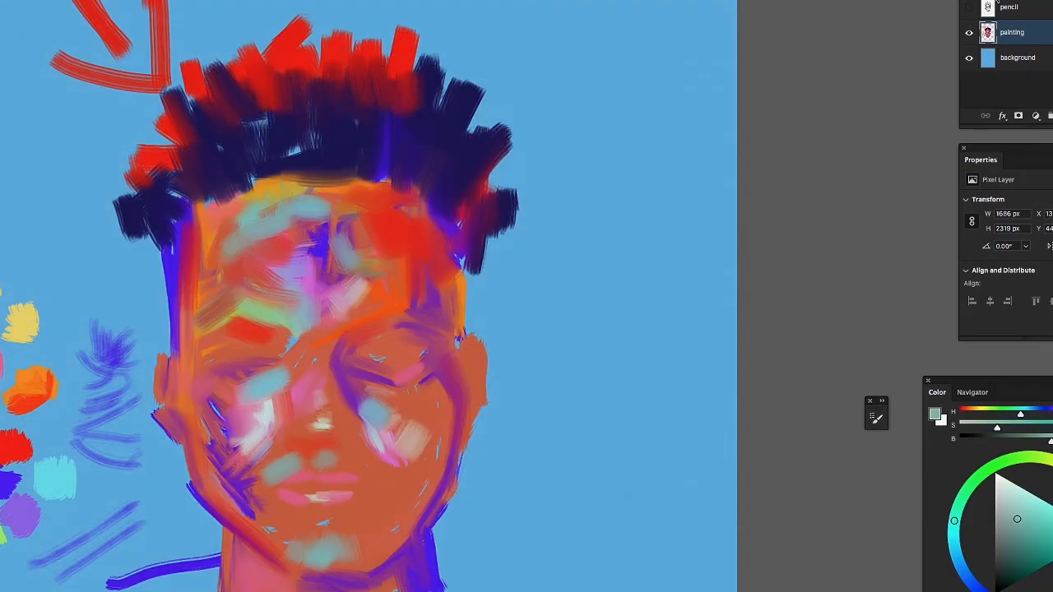
{"action": "left_click", "coordinate": [969, 8]}
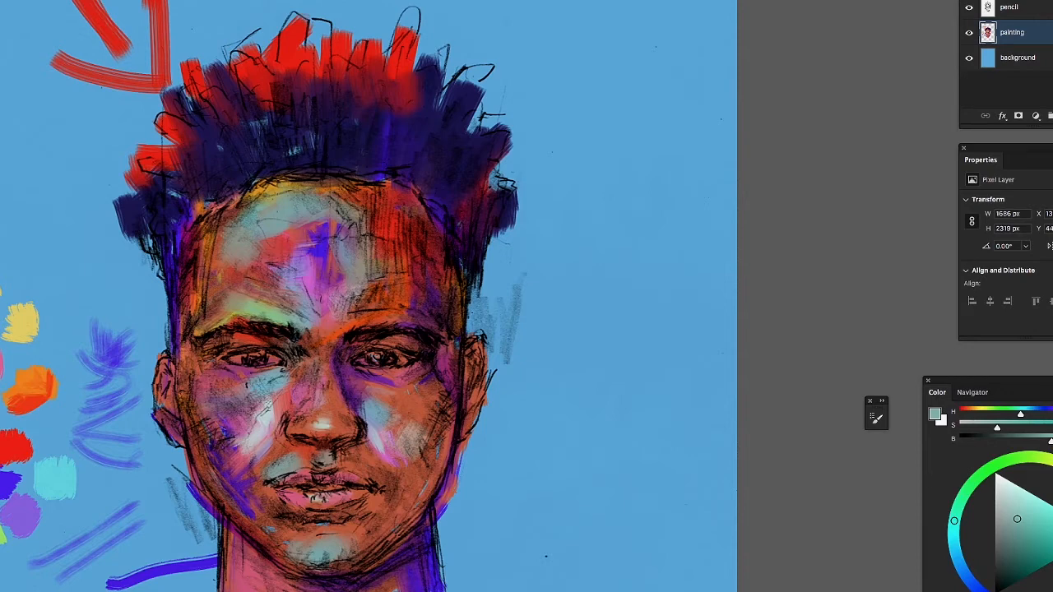
Sample the palette's red and brush it on the left-hand cheek, around the eyes, along the nose and on the right-hand cheek
{"action": "left_click", "coordinate": [15, 448], "text": "alt"}
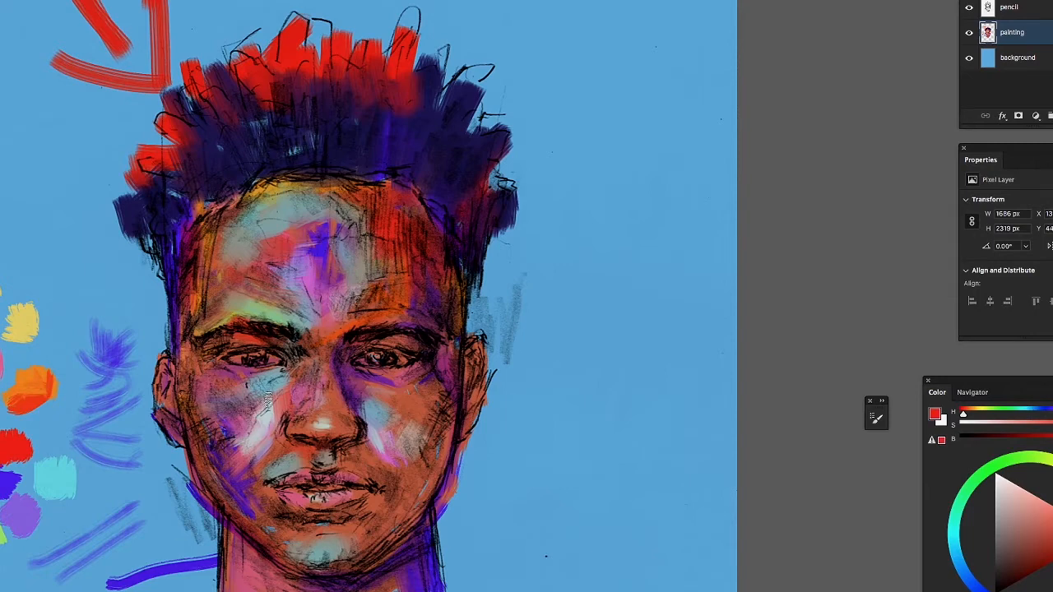
{"action": "left_click_drag", "start_coordinate": [271, 396], "coordinate": [235, 411]}
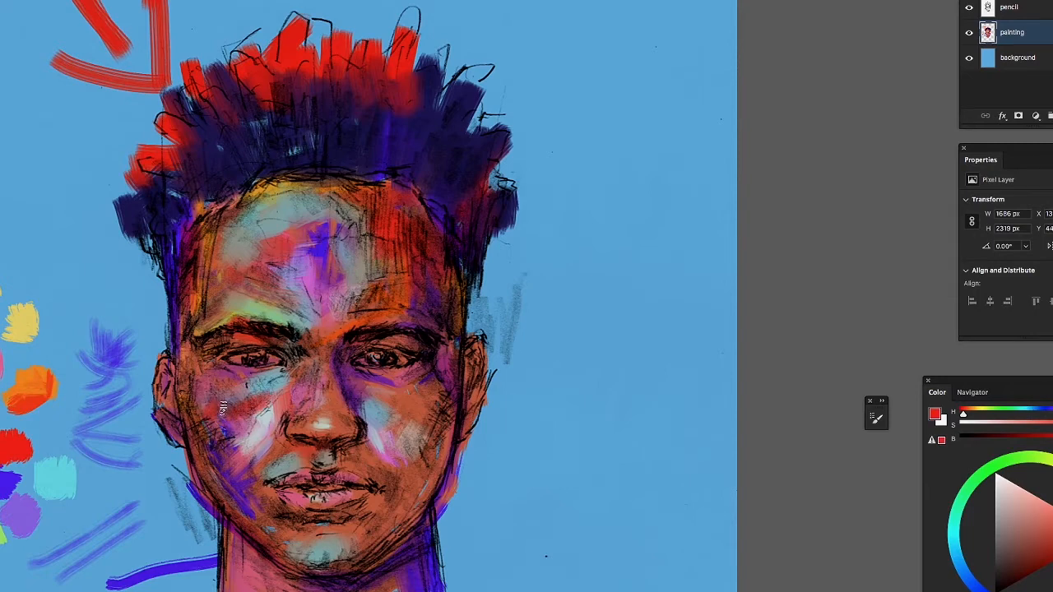
{"action": "left_click_drag", "start_coordinate": [237, 402], "coordinate": [273, 385]}
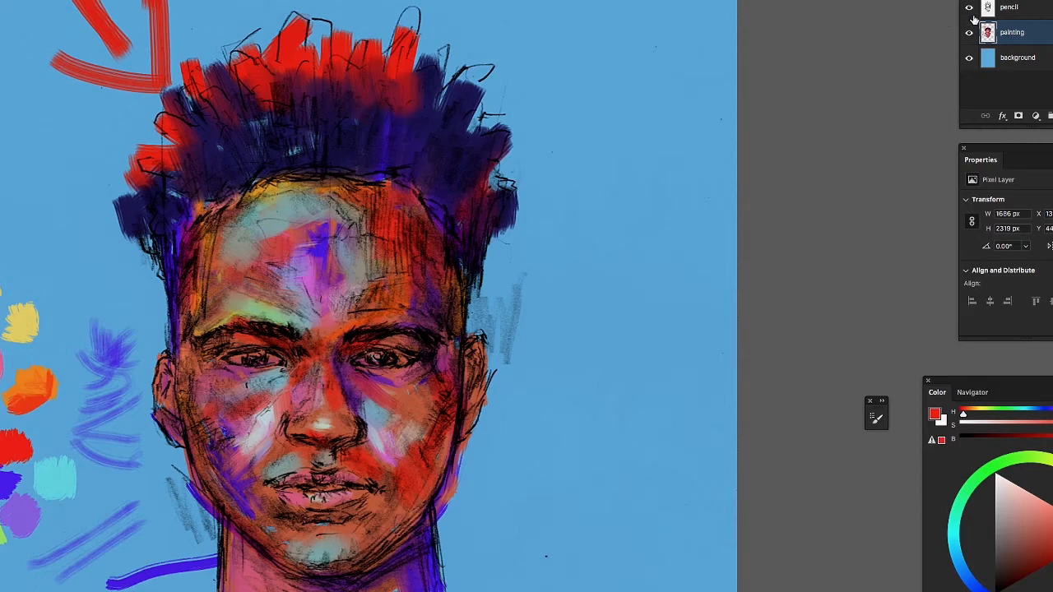
Mix a very dark navy, brush it on the right-hand temple, outer eye and cheek edge, and hide the pencil layer
{"action": "left_click", "coordinate": [1037, 590]}
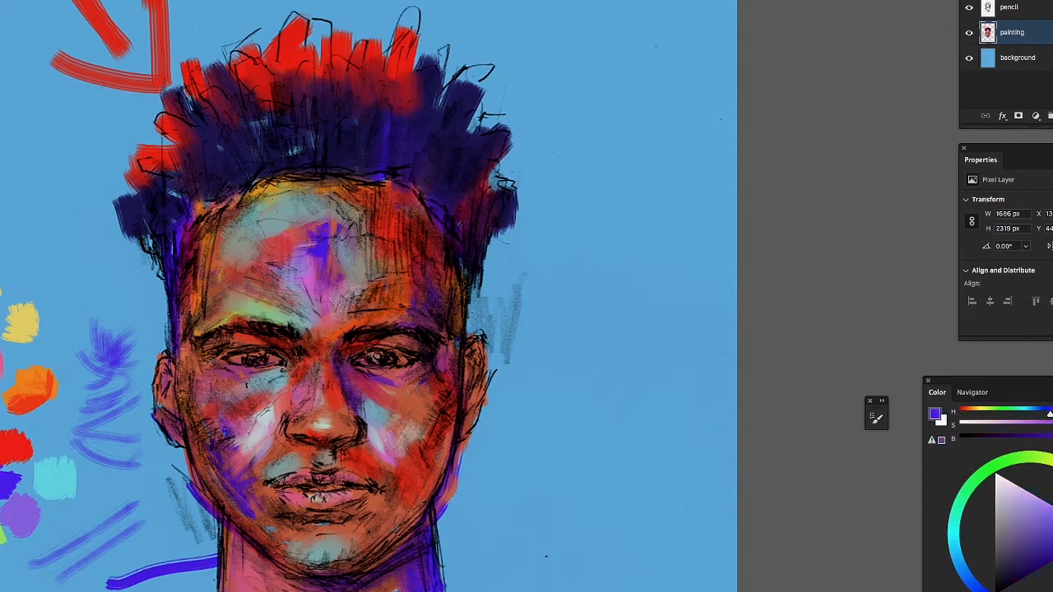
{"action": "left_click", "coordinate": [1049, 558]}
{"action": "left_click", "coordinate": [1038, 560]}
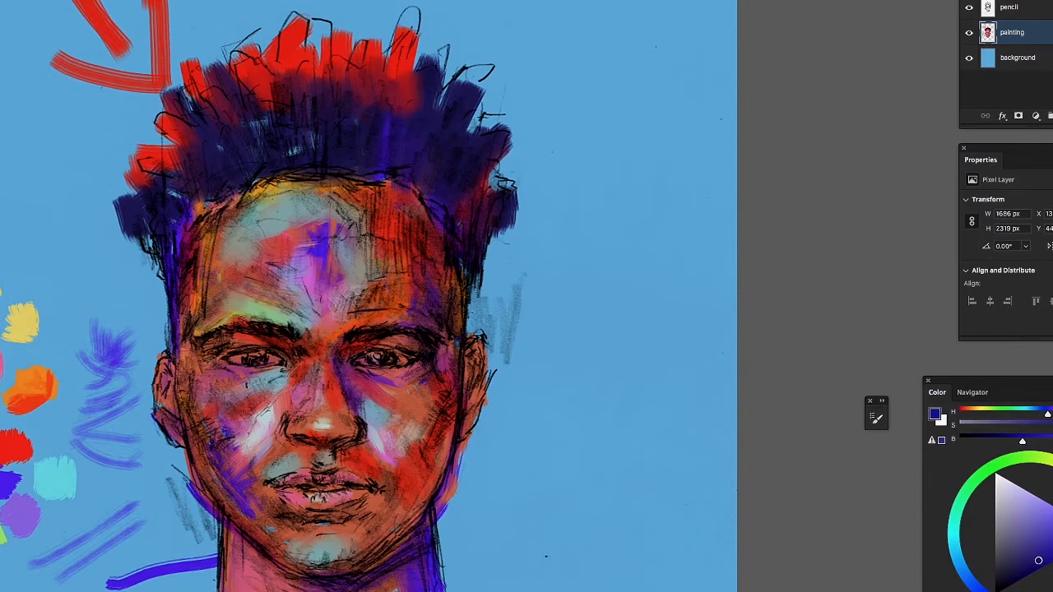
{"action": "left_click_drag", "start_coordinate": [1028, 560], "coordinate": [1025, 565]}
{"action": "left_click", "coordinate": [1013, 570]}
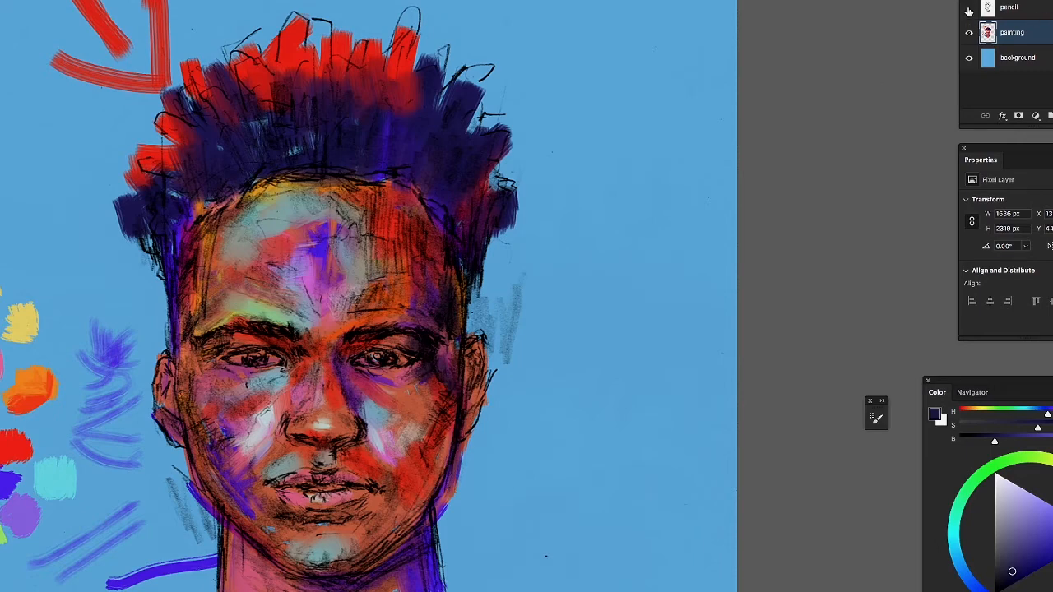
{"action": "left_click", "coordinate": [968, 9]}
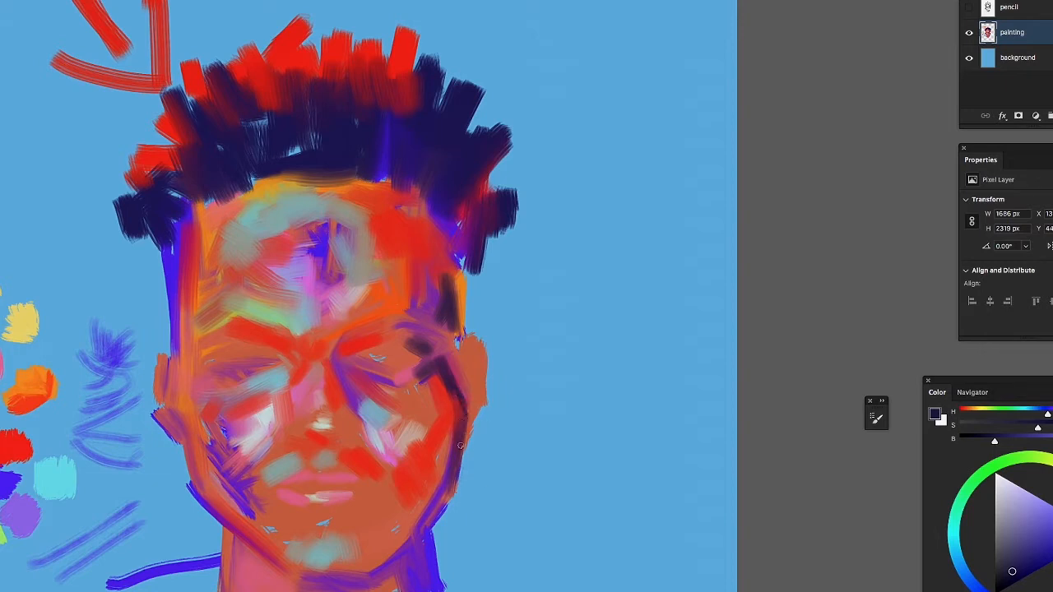
Outline the right-hand jaw, both temples and the top of the right-hand ear with dark navy strokes
{"action": "mouse_move", "coordinate": [468, 416]}
{"action": "left_mouse_down"}
{"action": "mouse_move", "coordinate": [458, 473]}
{"action": "mouse_move", "coordinate": [428, 530]}
{"action": "left_mouse_up"}
{"action": "left_click_drag", "start_coordinate": [449, 494], "coordinate": [425, 538]}
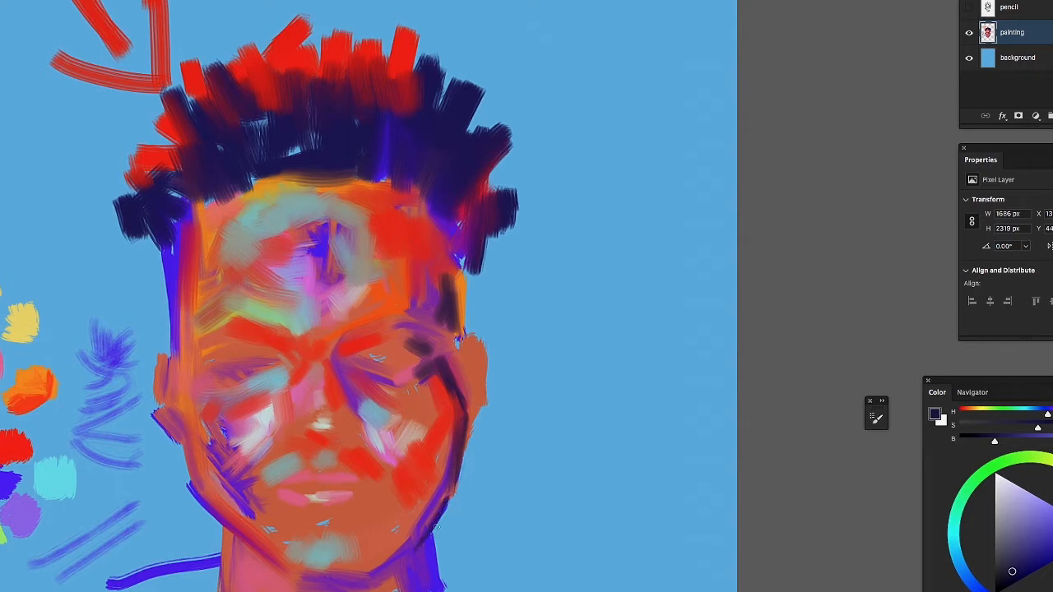
{"action": "left_click_drag", "start_coordinate": [453, 497], "coordinate": [426, 543]}
{"action": "left_click_drag", "start_coordinate": [460, 276], "coordinate": [459, 350]}
{"action": "left_click_drag", "start_coordinate": [468, 256], "coordinate": [466, 333]}
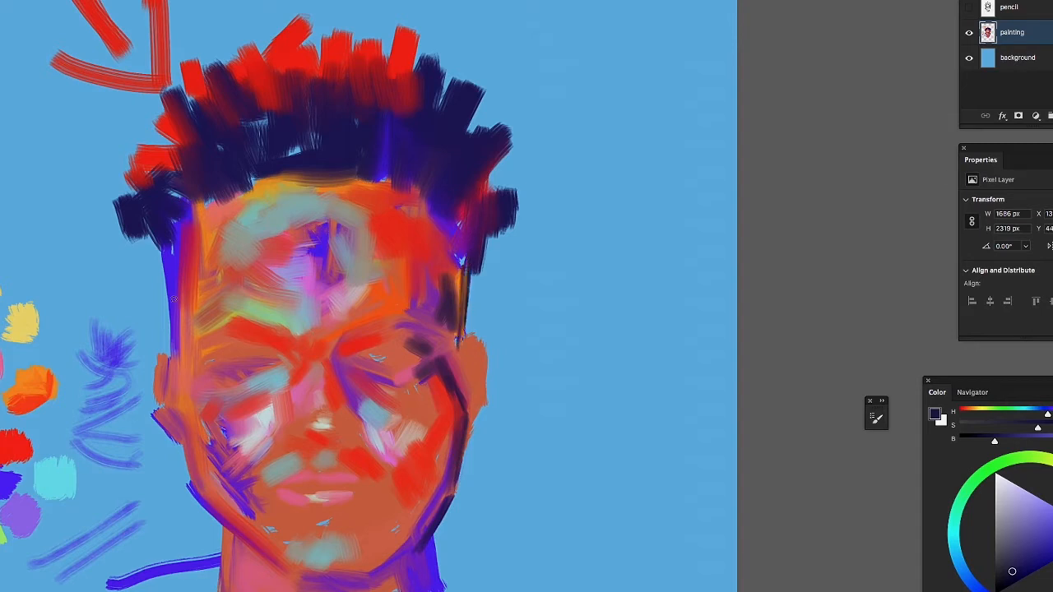
{"action": "left_click_drag", "start_coordinate": [169, 291], "coordinate": [173, 343]}
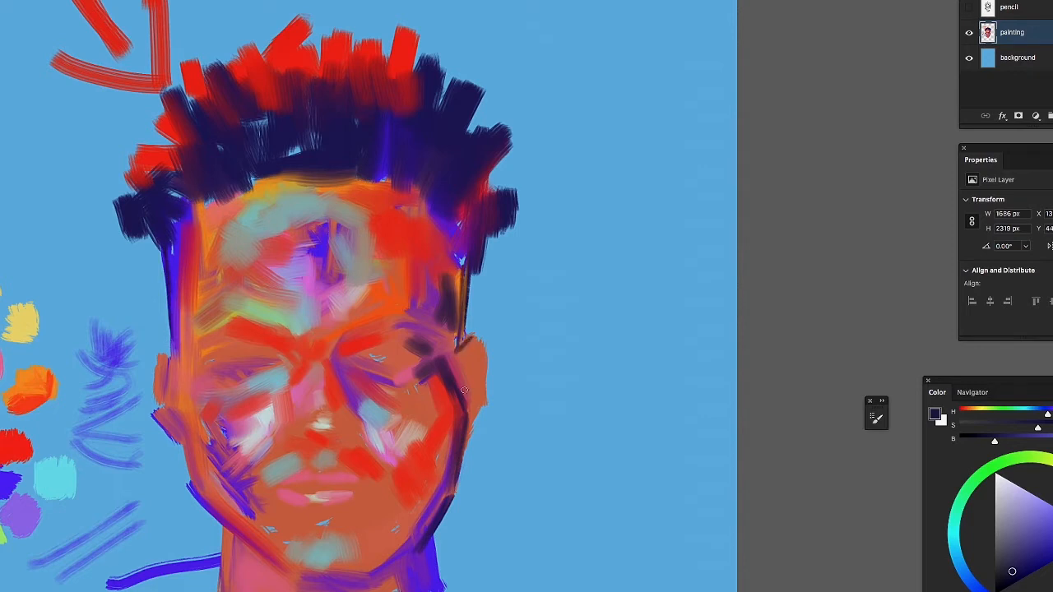
{"action": "left_click_drag", "start_coordinate": [465, 439], "coordinate": [456, 473]}
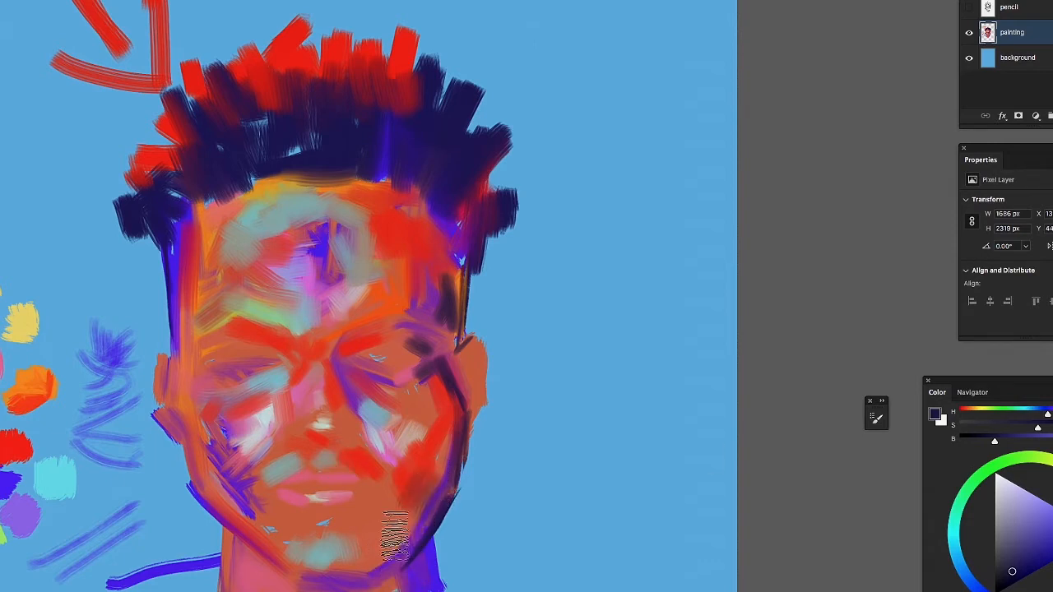
Scribble a dark navy swatch beside the right-hand jaw, darken the left-hand jaw, temple and eyebrow, and show the pencil layer
{"action": "left_click_drag", "start_coordinate": [481, 460], "coordinate": [527, 501]}
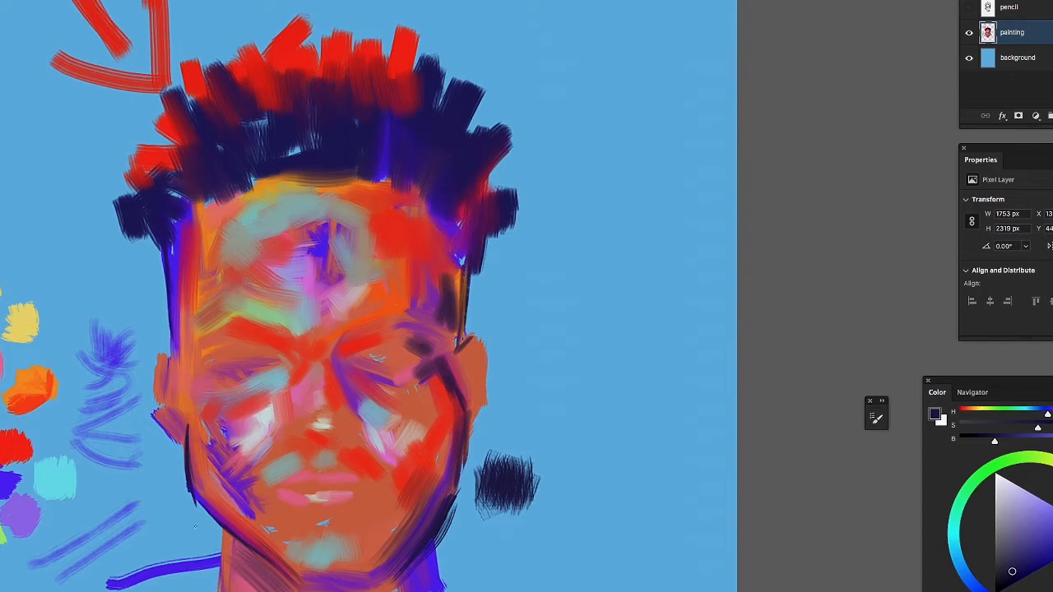
{"action": "left_click_drag", "start_coordinate": [195, 497], "coordinate": [255, 559]}
{"action": "mouse_move", "coordinate": [175, 427]}
{"action": "left_mouse_down"}
{"action": "mouse_move", "coordinate": [183, 468]}
{"action": "mouse_move", "coordinate": [179, 419]}
{"action": "left_mouse_up"}
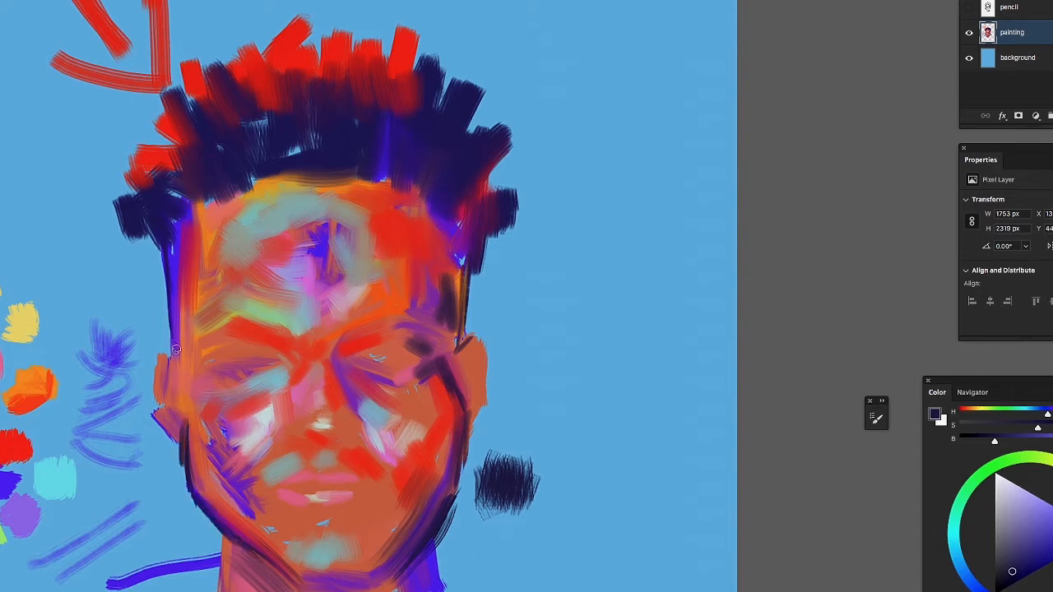
{"action": "left_click_drag", "start_coordinate": [176, 310], "coordinate": [173, 348]}
{"action": "left_click_drag", "start_coordinate": [255, 336], "coordinate": [273, 340]}
{"action": "left_click", "coordinate": [969, 7]}
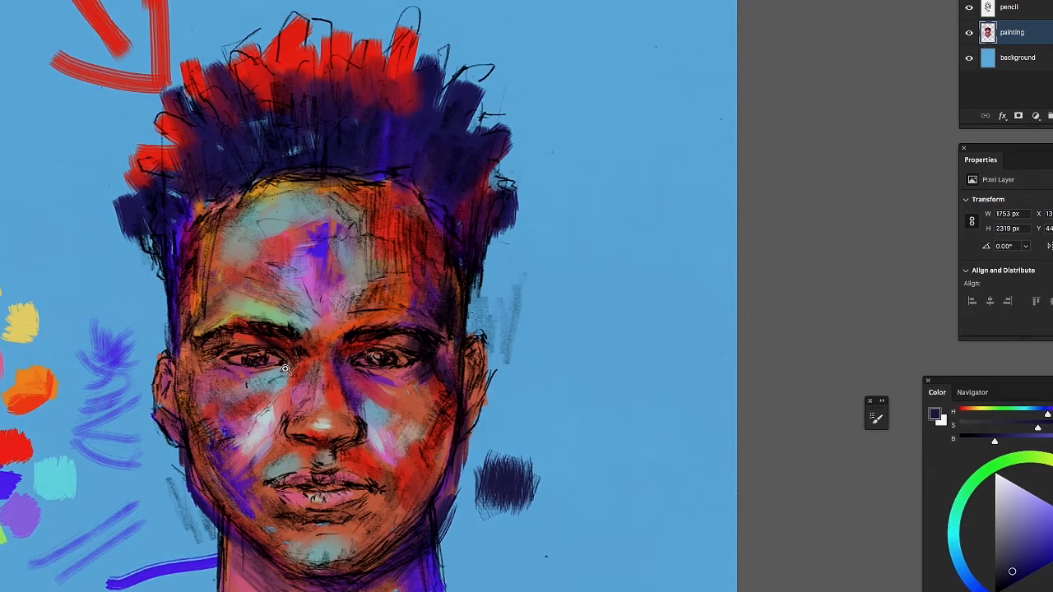
Mix a slightly darker navy and stroke it along the inner parts of both eyebrows
{"action": "scroll", "coordinate": [284, 369], "scroll_direction": "up", "scroll_amount": 3}
{"action": "scroll", "coordinate": [289, 376], "scroll_direction": "up", "scroll_amount": 2}
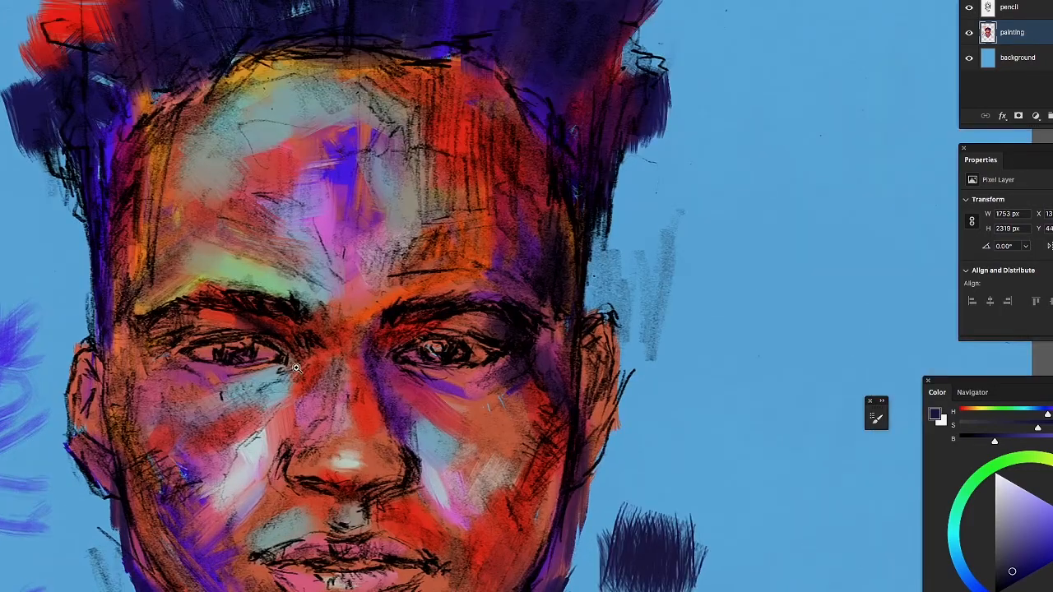
{"action": "scroll", "coordinate": [274, 367], "scroll_direction": "up", "scroll_amount": 2}
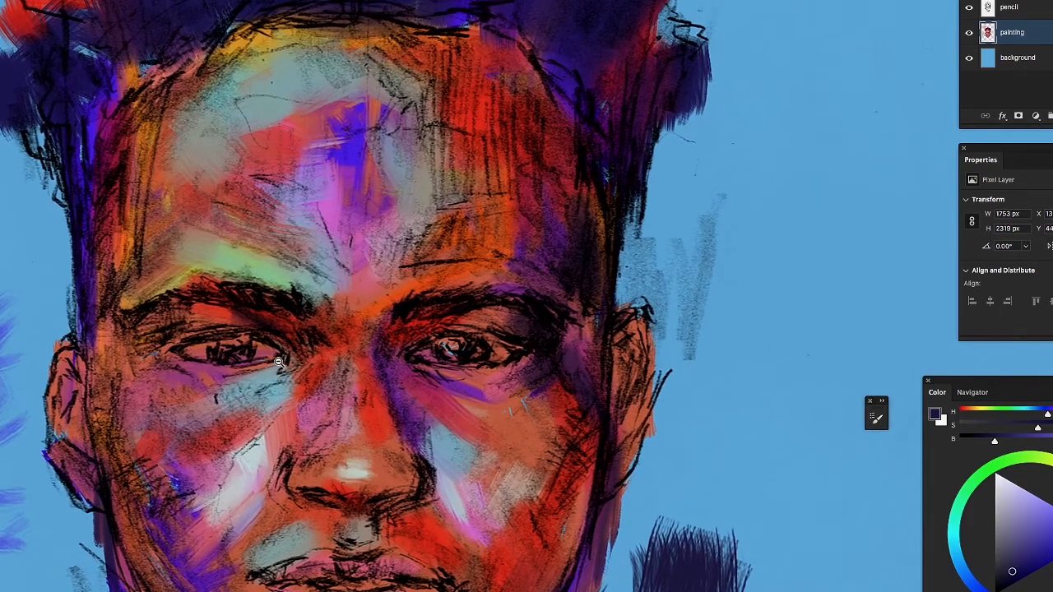
{"action": "scroll", "coordinate": [279, 363], "scroll_direction": "up", "scroll_amount": 2}
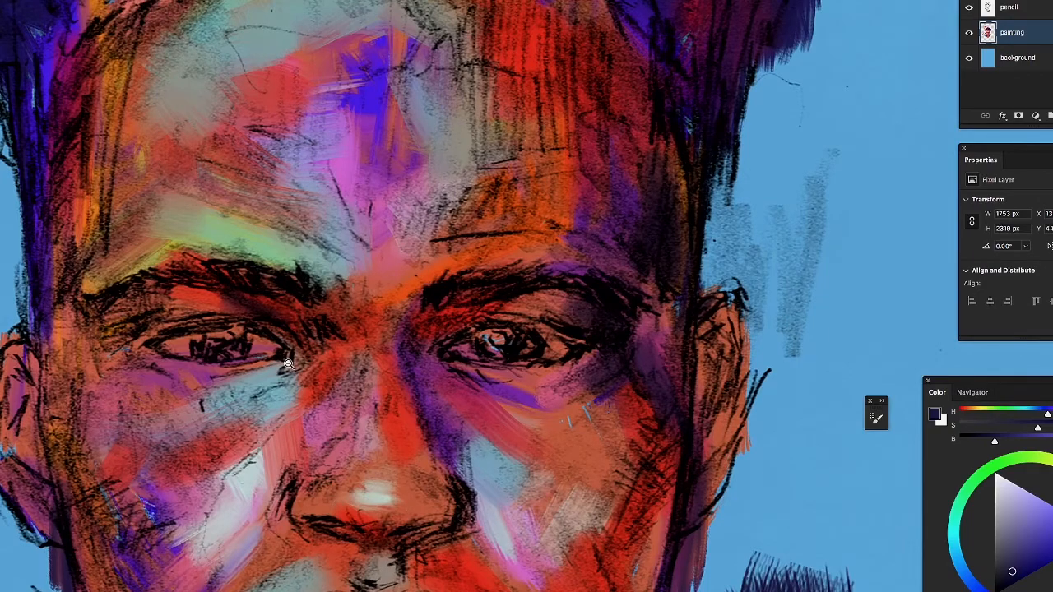
{"action": "scroll", "coordinate": [288, 364], "scroll_direction": "up", "scroll_amount": 2}
{"action": "mouse_move", "coordinate": [296, 369]}
{"action": "left_mouse_down"}
{"action": "mouse_move", "coordinate": [510, 422]}
{"action": "mouse_move", "coordinate": [391, 411]}
{"action": "mouse_move", "coordinate": [224, 418]}
{"action": "mouse_move", "coordinate": [251, 414]}
{"action": "left_mouse_up"}
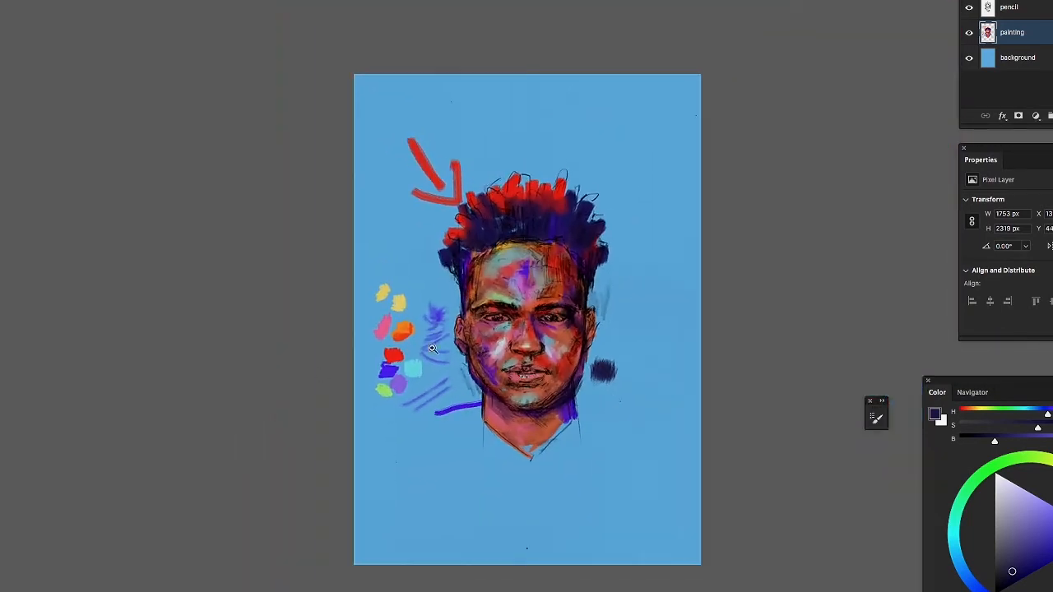
{"action": "left_click", "coordinate": [524, 347]}
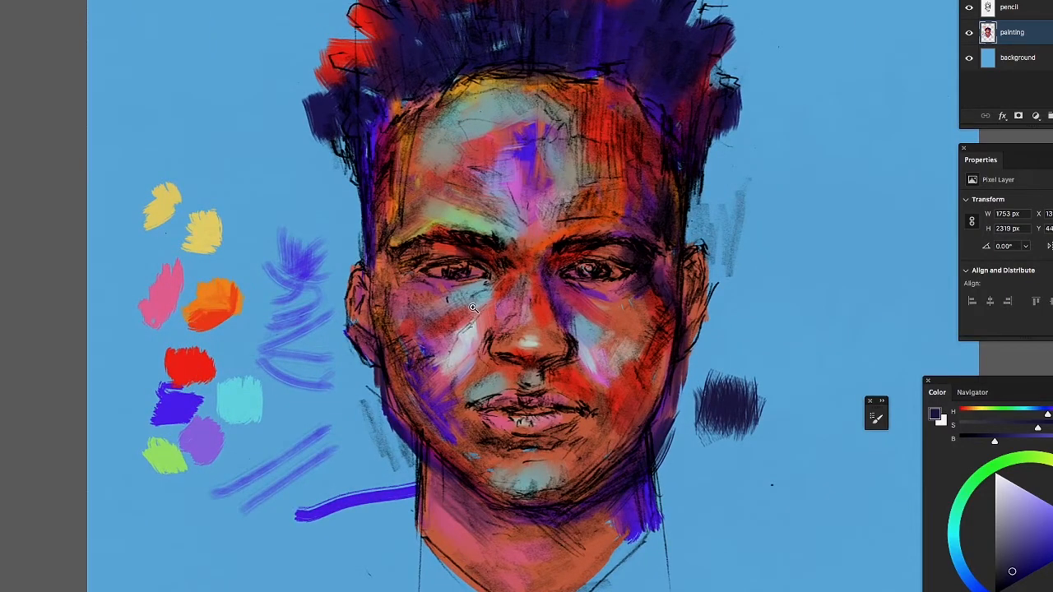
{"action": "left_click_drag", "start_coordinate": [473, 308], "coordinate": [521, 328]}
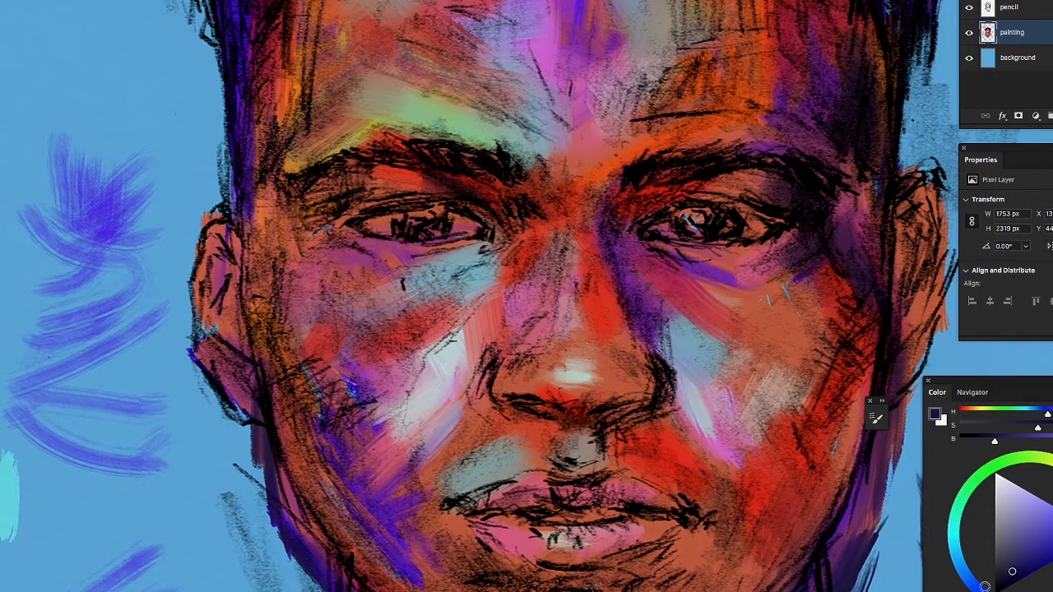
{"action": "left_click_drag", "start_coordinate": [1011, 574], "coordinate": [1013, 570]}
{"action": "left_click_drag", "start_coordinate": [1015, 569], "coordinate": [1011, 576]}
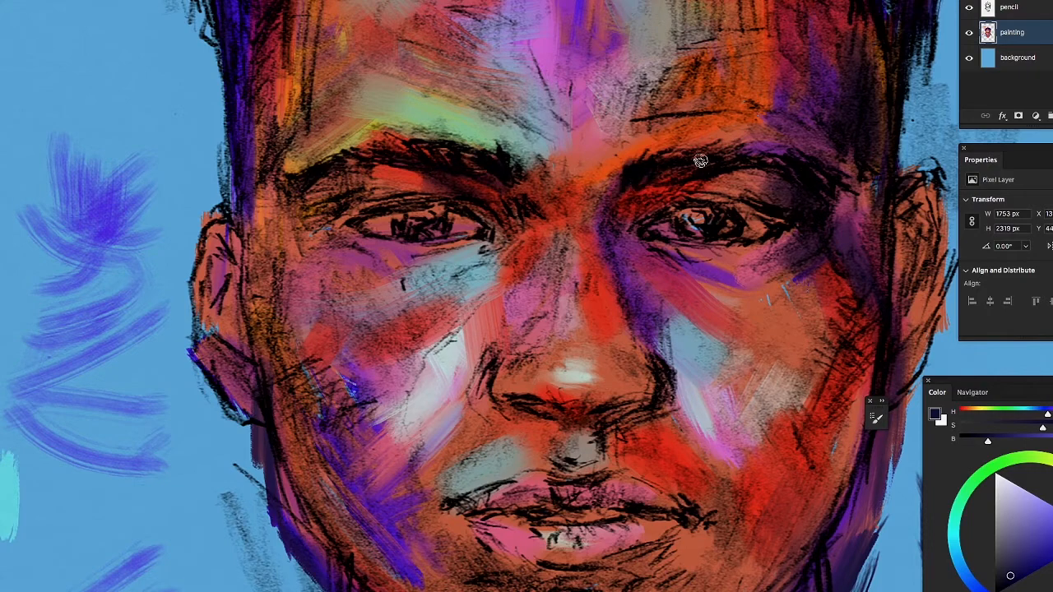
Hide the pencil layer, extend the right-hand eyebrow outward in dark navy and show the pencil layer again
{"action": "left_click", "coordinate": [969, 8]}
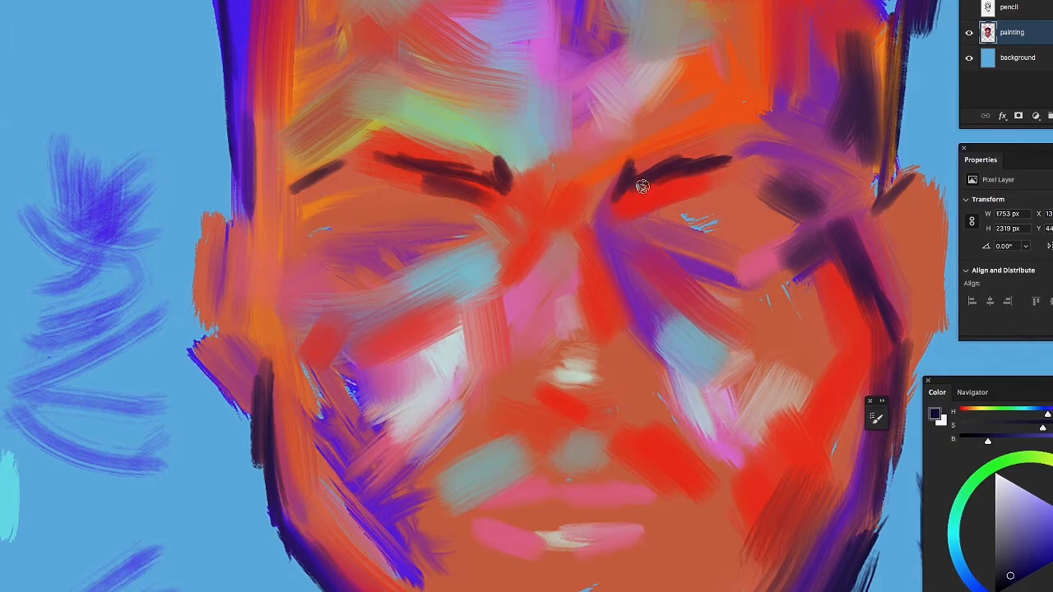
{"action": "left_click_drag", "start_coordinate": [663, 174], "coordinate": [761, 153]}
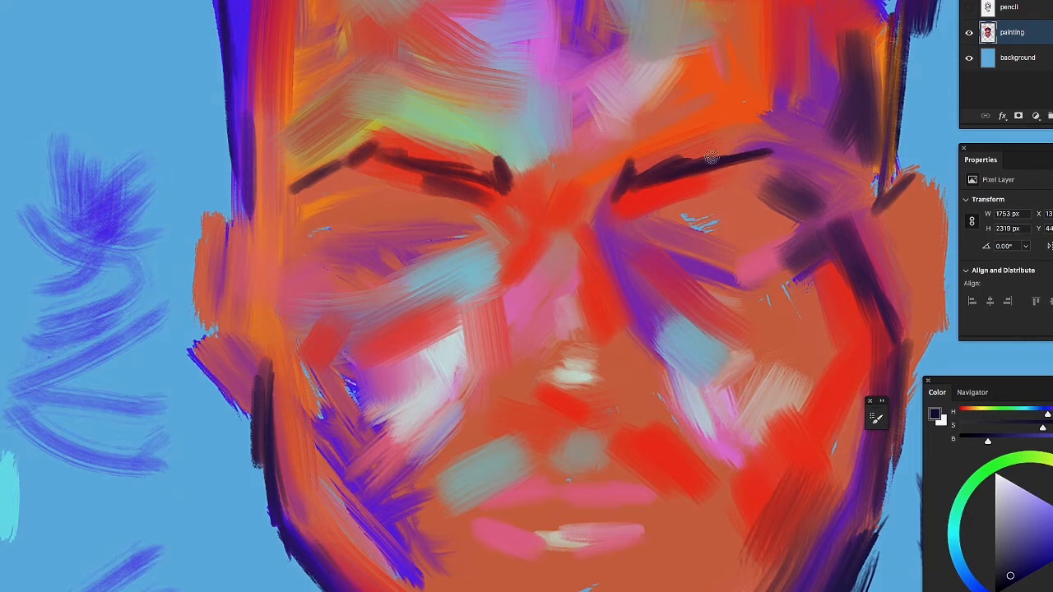
{"action": "mouse_move", "coordinate": [712, 158]}
{"action": "left_mouse_down"}
{"action": "mouse_move", "coordinate": [778, 154]}
{"action": "mouse_move", "coordinate": [768, 141]}
{"action": "mouse_move", "coordinate": [796, 153]}
{"action": "mouse_move", "coordinate": [793, 131]}
{"action": "mouse_move", "coordinate": [822, 155]}
{"action": "left_mouse_up"}
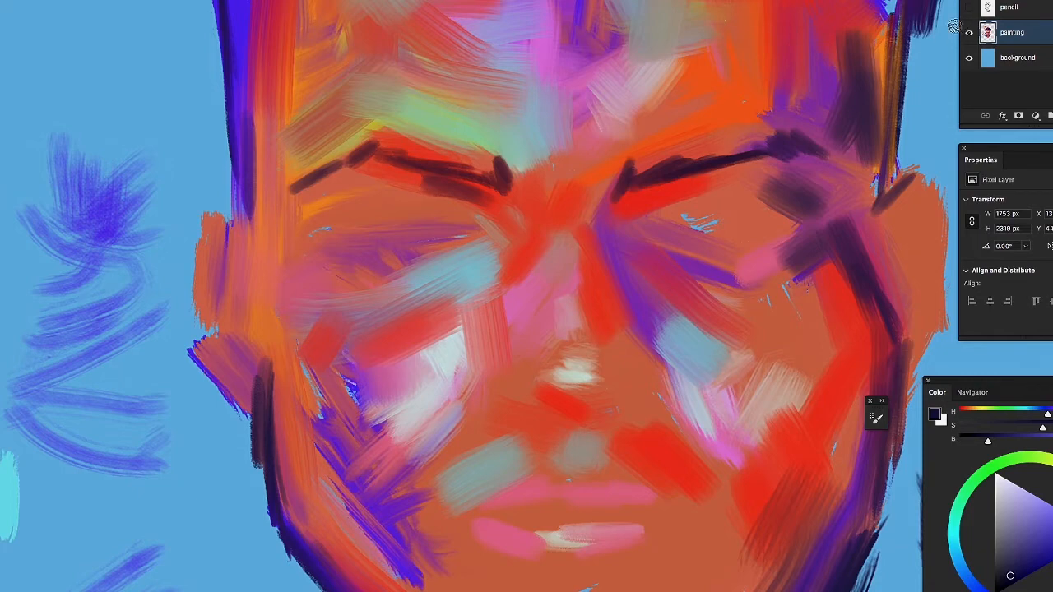
{"action": "left_click", "coordinate": [968, 7]}
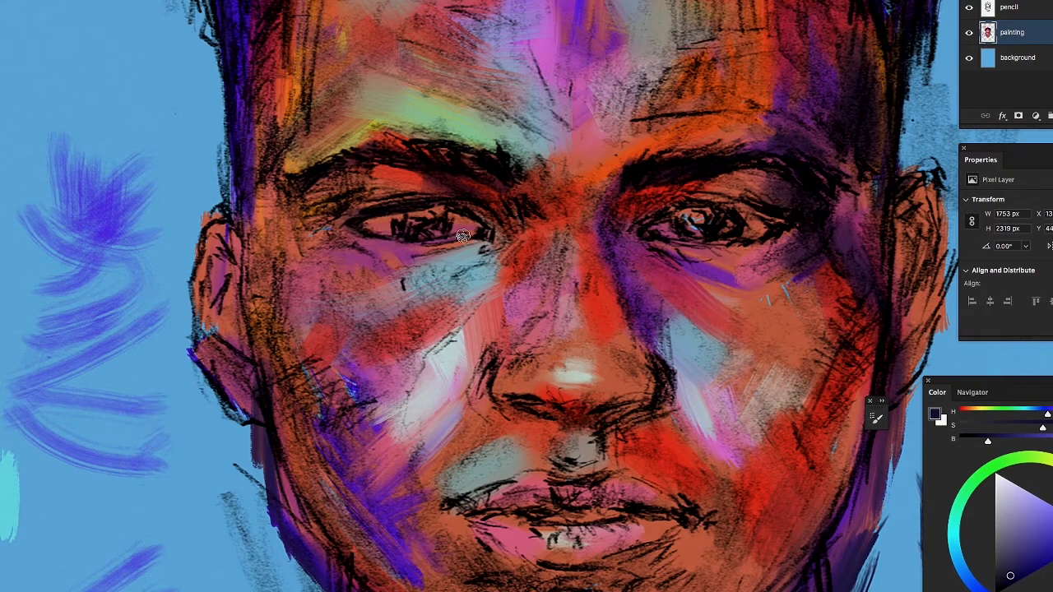
Outline the upper and lower lids of both eyes with thin dark navy strokes
{"action": "mouse_move", "coordinate": [406, 248]}
{"action": "left_mouse_down"}
{"action": "mouse_move", "coordinate": [446, 247]}
{"action": "mouse_move", "coordinate": [409, 253]}
{"action": "mouse_move", "coordinate": [476, 239]}
{"action": "left_mouse_up"}
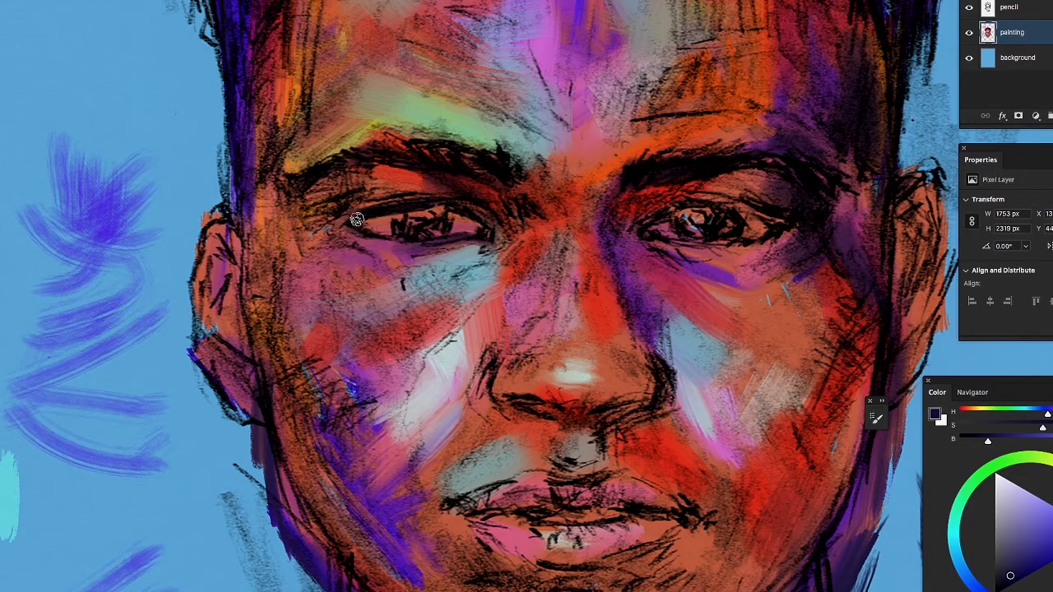
{"action": "mouse_move", "coordinate": [653, 227]}
{"action": "left_mouse_down"}
{"action": "mouse_move", "coordinate": [720, 207]}
{"action": "mouse_move", "coordinate": [700, 199]}
{"action": "mouse_move", "coordinate": [751, 210]}
{"action": "left_mouse_up"}
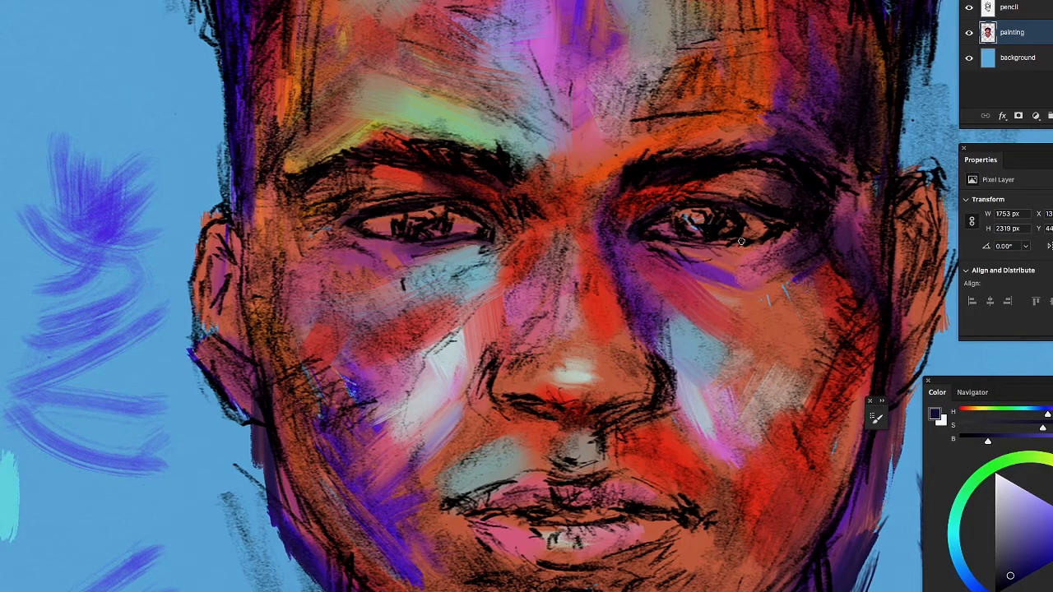
{"action": "left_click_drag", "start_coordinate": [741, 241], "coordinate": [750, 239]}
Stroke dark navy around the nostrils and the base of the nose, along the mouth line and beneath the lower lip
{"action": "mouse_move", "coordinate": [498, 371]}
{"action": "left_mouse_down"}
{"action": "mouse_move", "coordinate": [490, 405]}
{"action": "mouse_move", "coordinate": [496, 368]}
{"action": "left_mouse_up"}
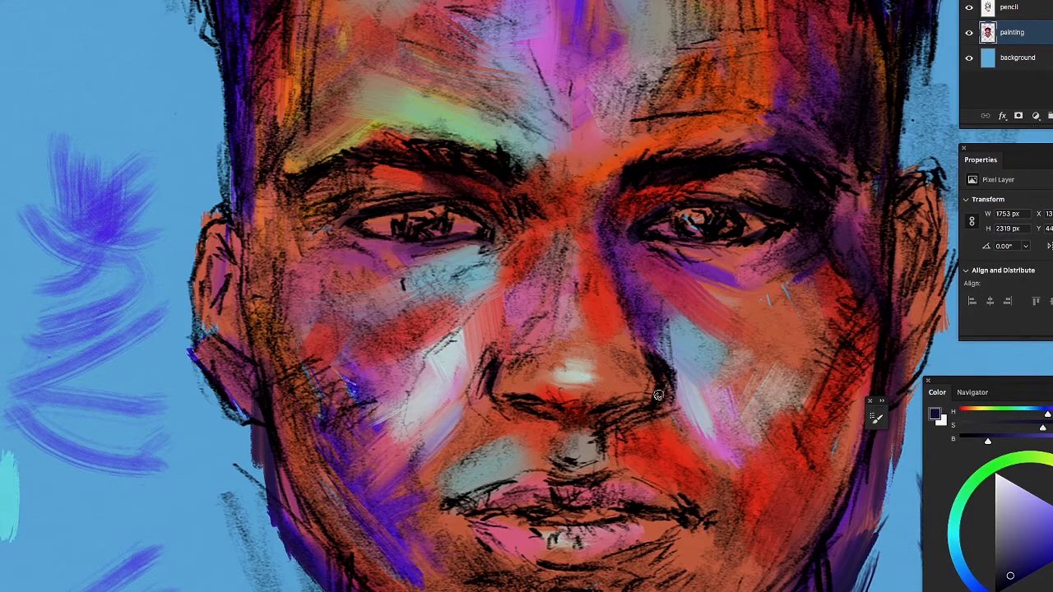
{"action": "mouse_move", "coordinate": [496, 399]}
{"action": "left_mouse_down"}
{"action": "mouse_move", "coordinate": [532, 413]}
{"action": "mouse_move", "coordinate": [519, 405]}
{"action": "mouse_move", "coordinate": [611, 415]}
{"action": "mouse_move", "coordinate": [586, 424]}
{"action": "mouse_move", "coordinate": [628, 411]}
{"action": "left_mouse_up"}
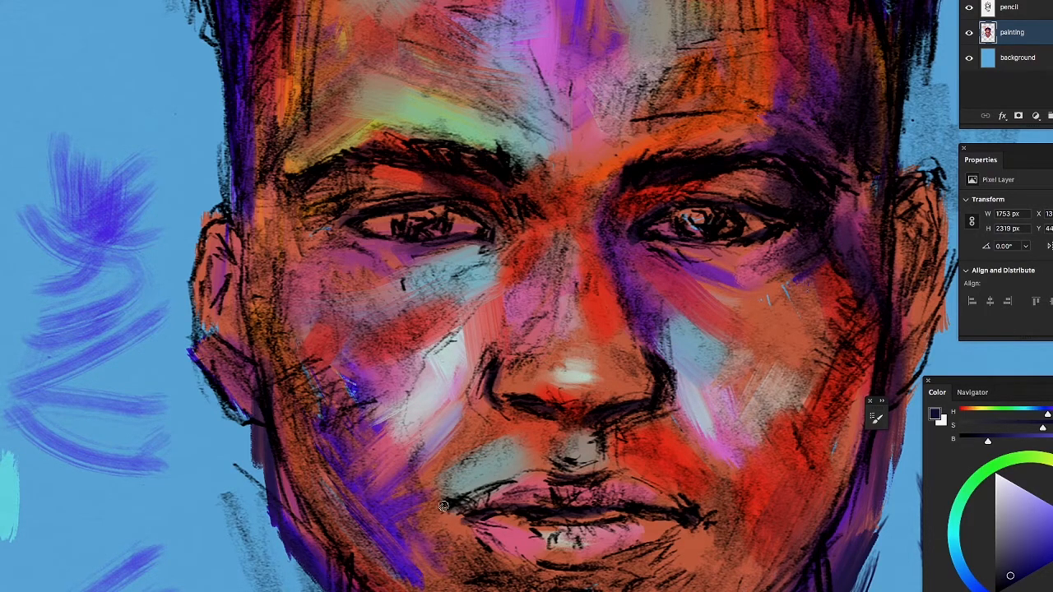
{"action": "left_click_drag", "start_coordinate": [443, 506], "coordinate": [458, 513]}
{"action": "left_click_drag", "start_coordinate": [538, 579], "coordinate": [609, 569]}
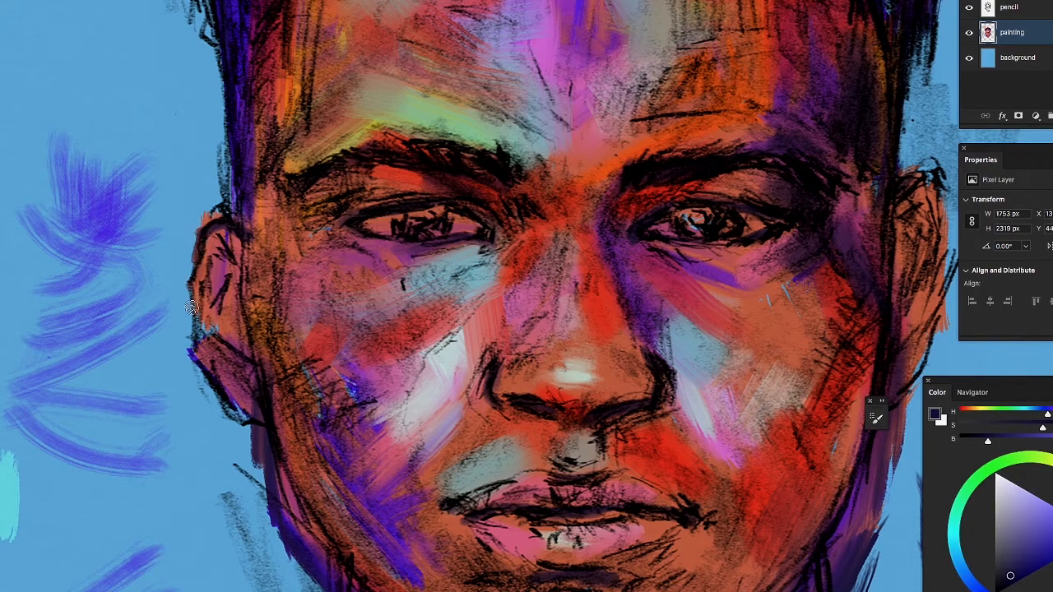
Darken the edges of both ears, the left-hand jaw and the groove above the upper lip with dark navy strokes
{"action": "mouse_move", "coordinate": [229, 343]}
{"action": "left_mouse_down"}
{"action": "mouse_move", "coordinate": [229, 329]}
{"action": "mouse_move", "coordinate": [253, 357]}
{"action": "mouse_move", "coordinate": [246, 333]}
{"action": "left_mouse_up"}
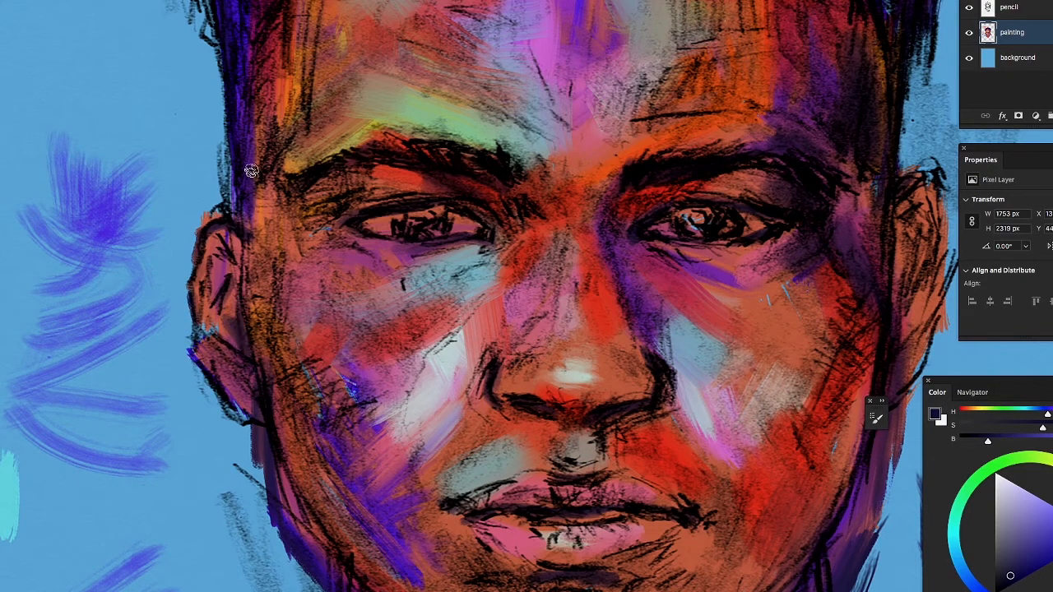
{"action": "mouse_move", "coordinate": [922, 182]}
{"action": "left_mouse_down"}
{"action": "mouse_move", "coordinate": [943, 203]}
{"action": "mouse_move", "coordinate": [947, 281]}
{"action": "mouse_move", "coordinate": [924, 362]}
{"action": "mouse_move", "coordinate": [900, 396]}
{"action": "left_mouse_up"}
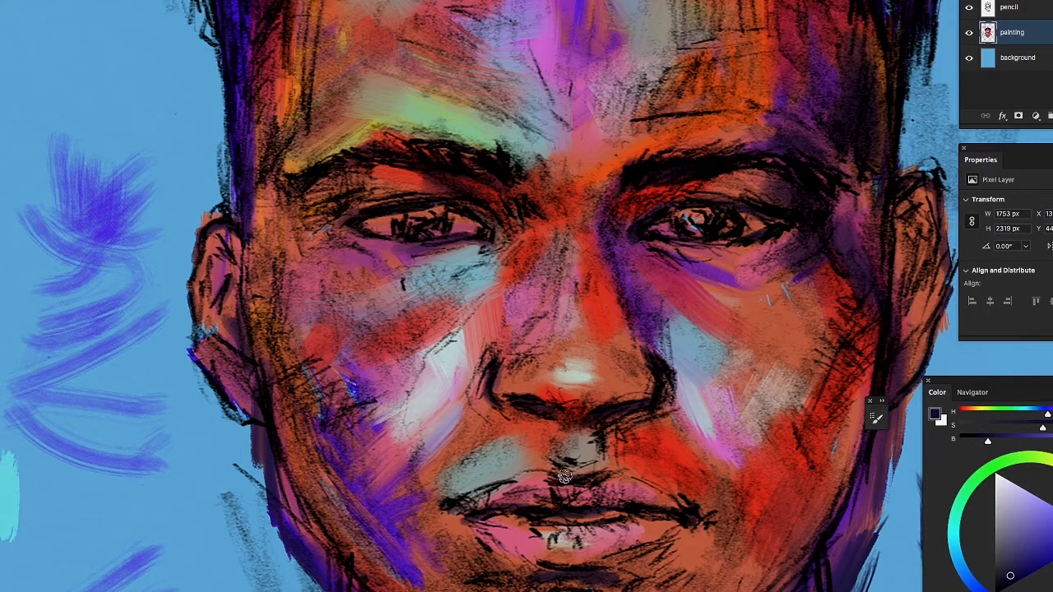
{"action": "left_click_drag", "start_coordinate": [575, 328], "coordinate": [378, 197]}
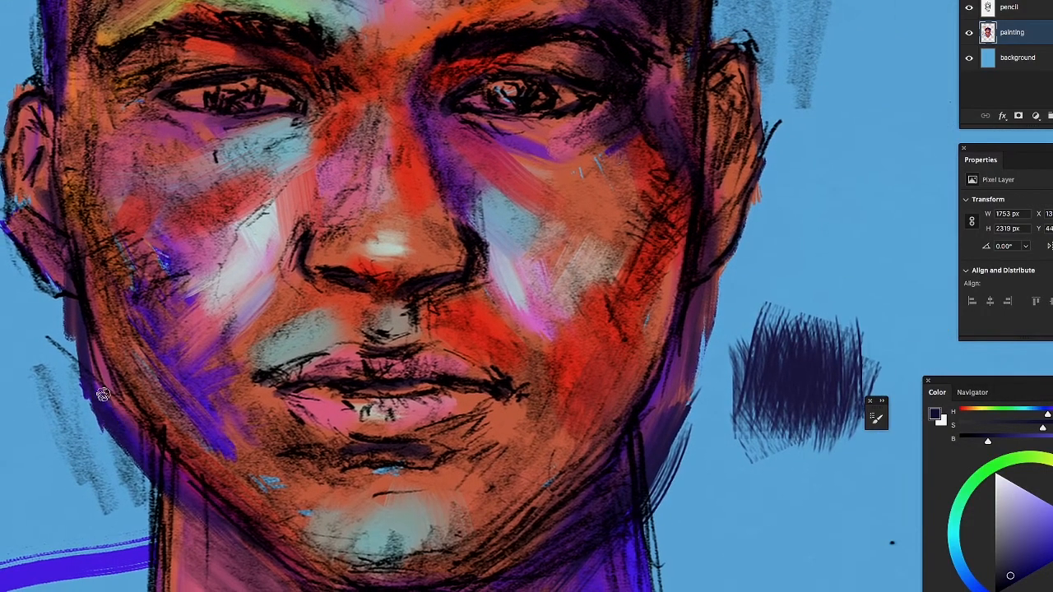
{"action": "mouse_move", "coordinate": [102, 393]}
{"action": "left_mouse_down"}
{"action": "mouse_move", "coordinate": [180, 472]}
{"action": "mouse_move", "coordinate": [191, 508]}
{"action": "mouse_move", "coordinate": [164, 469]}
{"action": "mouse_move", "coordinate": [275, 574]}
{"action": "left_mouse_up"}
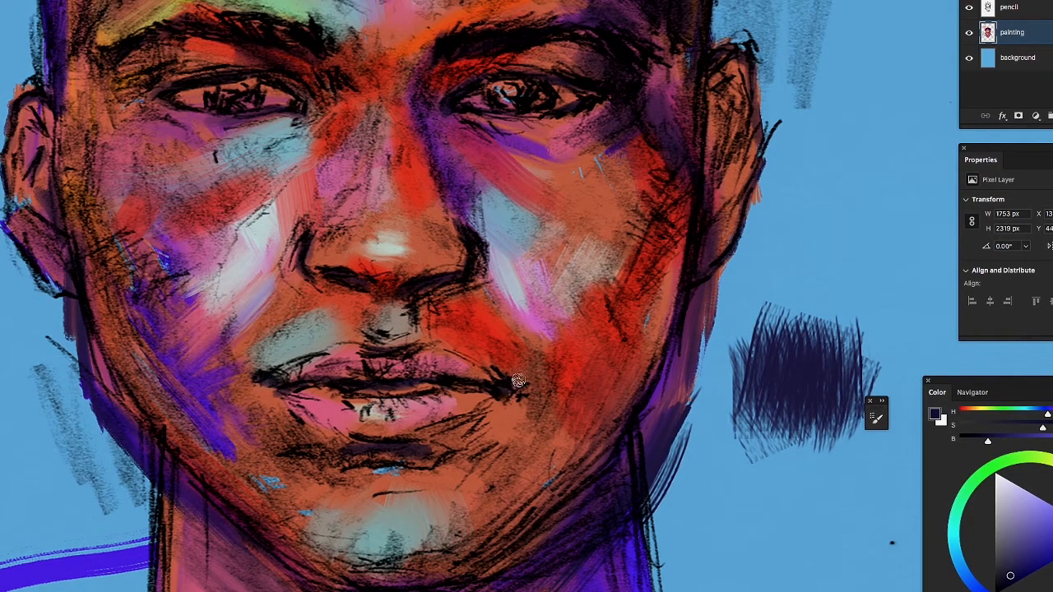
{"action": "left_click_drag", "start_coordinate": [375, 334], "coordinate": [402, 334]}
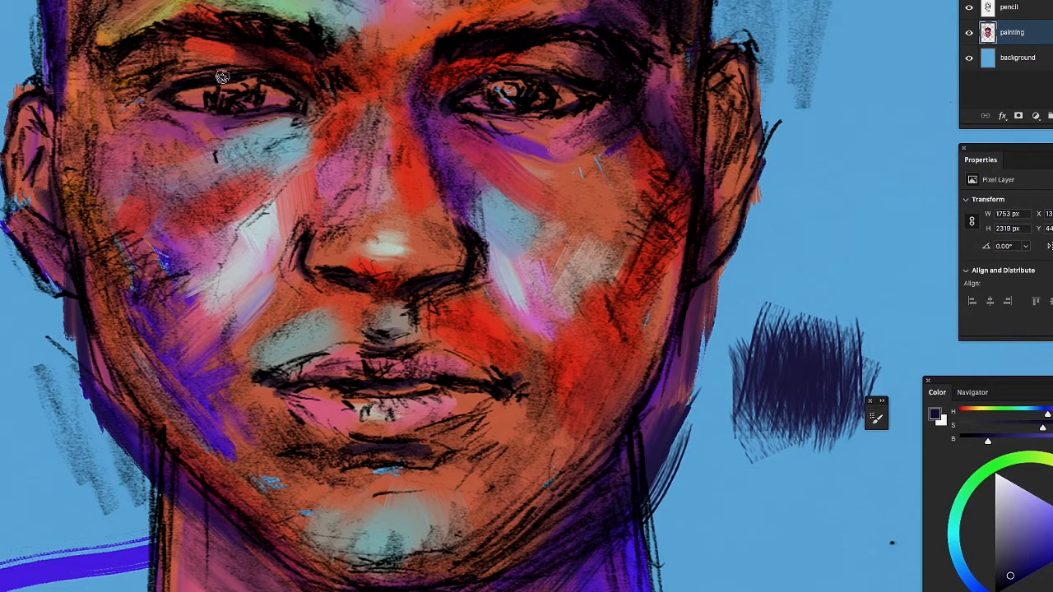
Hide the pencil layer and add short dark navy strokes on the right-hand cheek and the left-hand upper eyelid
{"action": "left_click", "coordinate": [968, 8]}
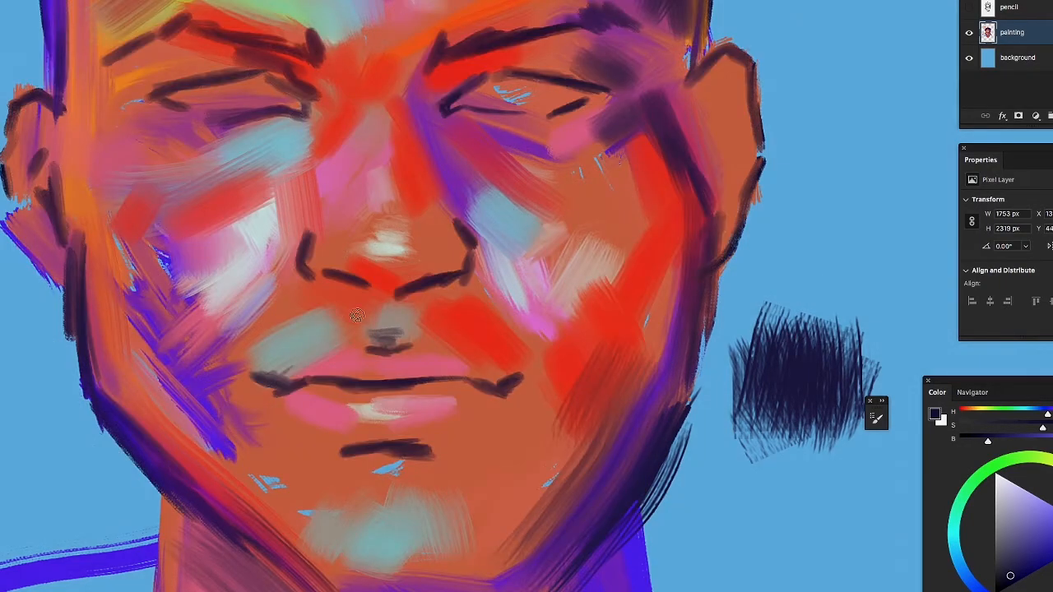
{"action": "left_click_drag", "start_coordinate": [441, 247], "coordinate": [387, 245]}
{"action": "left_click_drag", "start_coordinate": [543, 307], "coordinate": [592, 342]}
{"action": "mouse_move", "coordinate": [576, 382]}
{"action": "left_mouse_down"}
{"action": "mouse_move", "coordinate": [612, 382]}
{"action": "mouse_move", "coordinate": [488, 235]}
{"action": "left_mouse_up"}
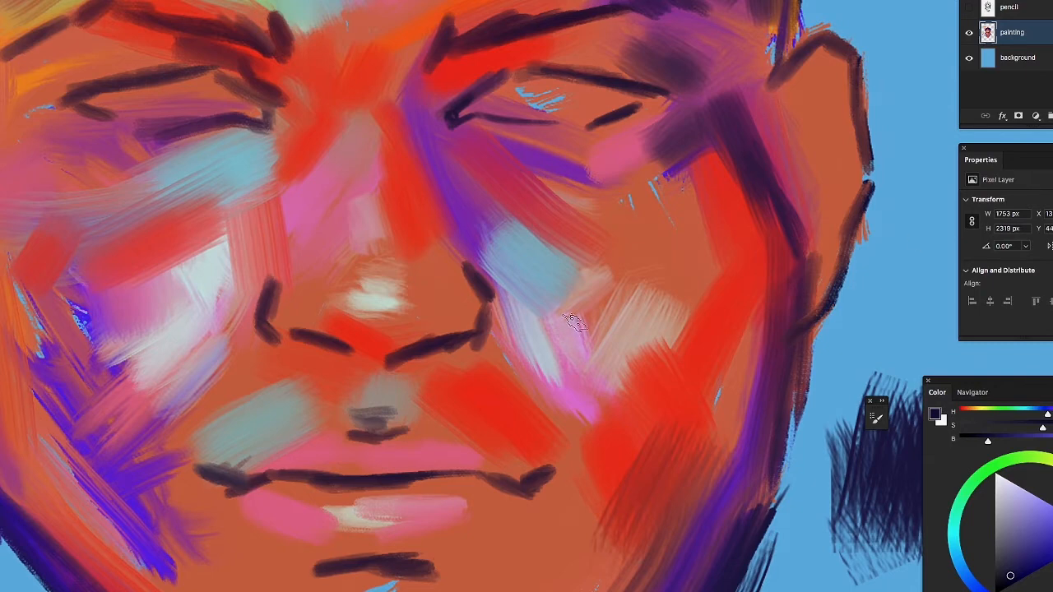
{"action": "left_click_drag", "start_coordinate": [589, 298], "coordinate": [579, 321]}
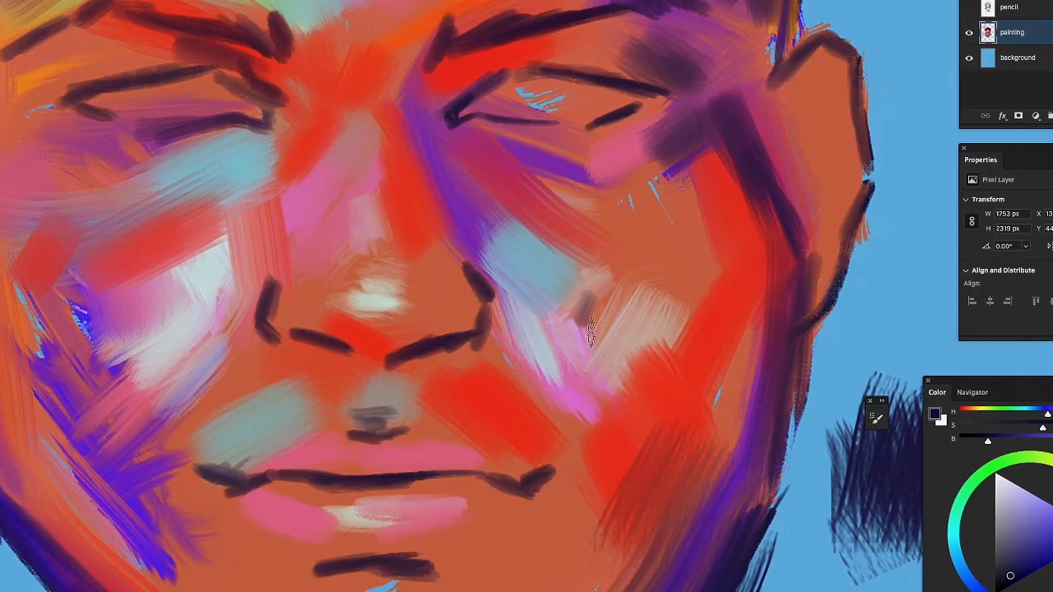
{"action": "left_click_drag", "start_coordinate": [616, 291], "coordinate": [610, 316]}
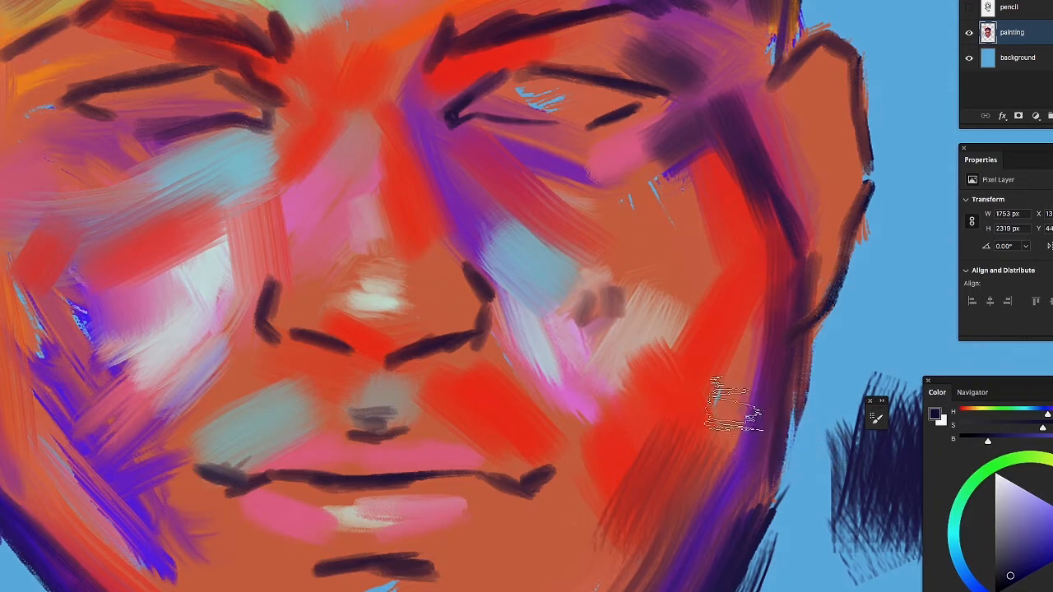
{"action": "mouse_move", "coordinate": [673, 343]}
{"action": "left_mouse_down"}
{"action": "mouse_move", "coordinate": [685, 302]}
{"action": "mouse_move", "coordinate": [674, 356]}
{"action": "left_mouse_up"}
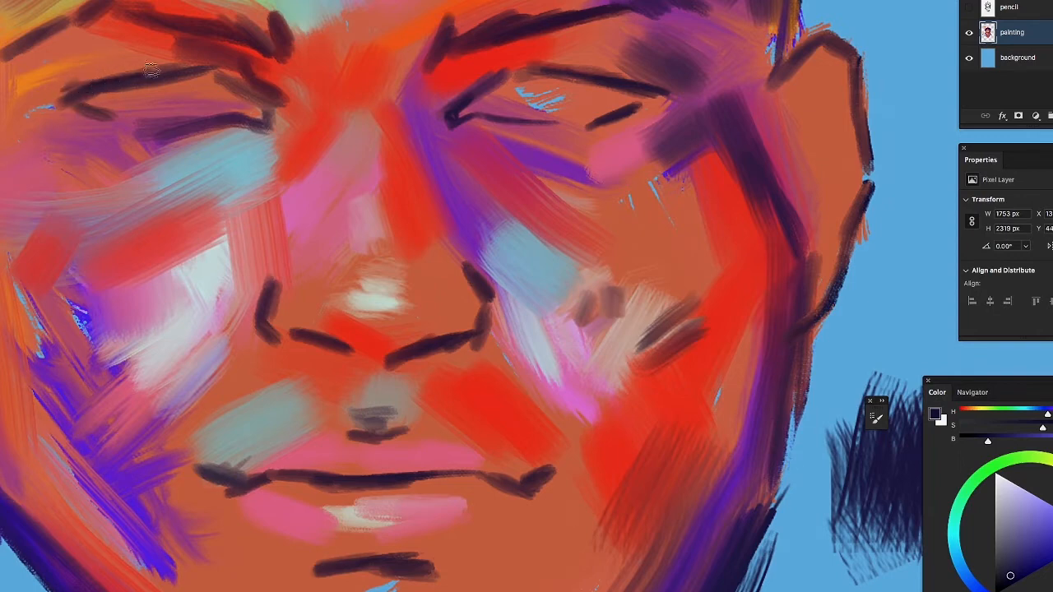
{"action": "left_click_drag", "start_coordinate": [151, 70], "coordinate": [138, 77]}
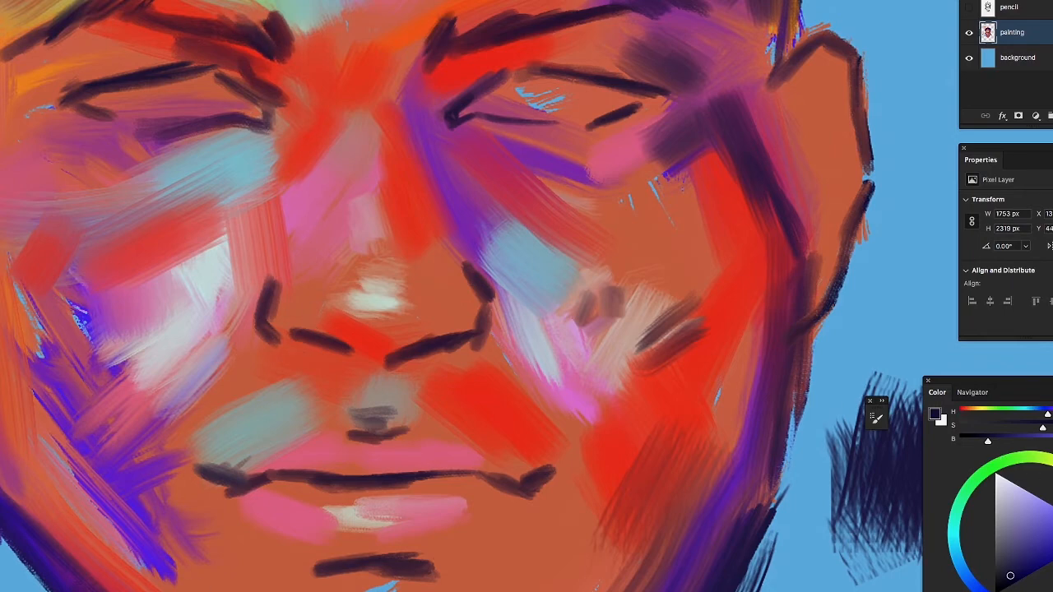
Shift the brush colour's hue to a dark brown and stroke it beside the nose highlight and along both nostril wings
{"action": "left_click_drag", "start_coordinate": [1047, 413], "coordinate": [969, 414]}
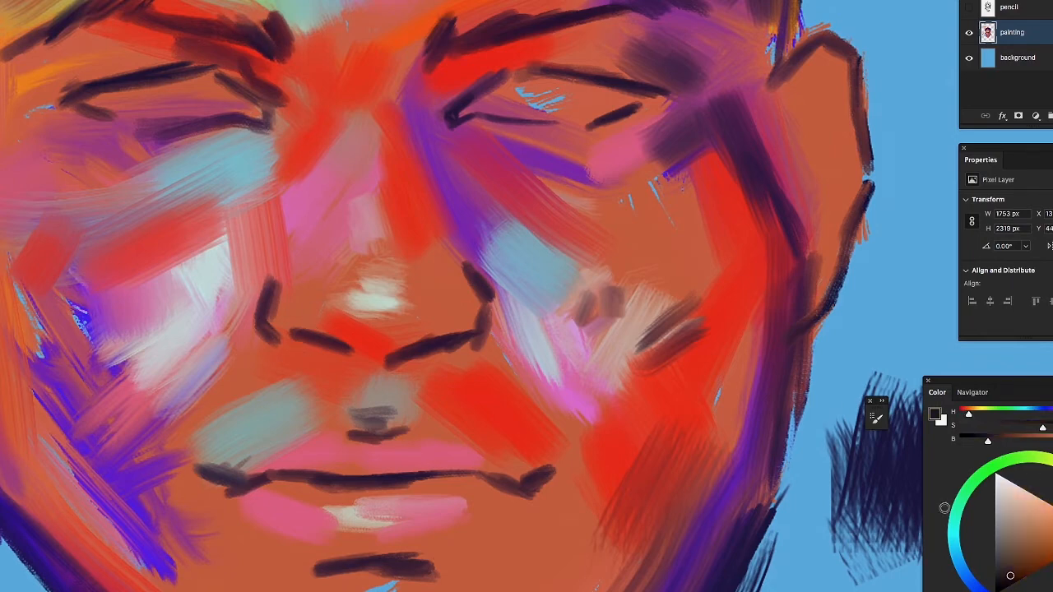
{"action": "mouse_move", "coordinate": [319, 316]}
{"action": "left_mouse_down"}
{"action": "mouse_move", "coordinate": [350, 319]}
{"action": "mouse_move", "coordinate": [324, 331]}
{"action": "left_mouse_up"}
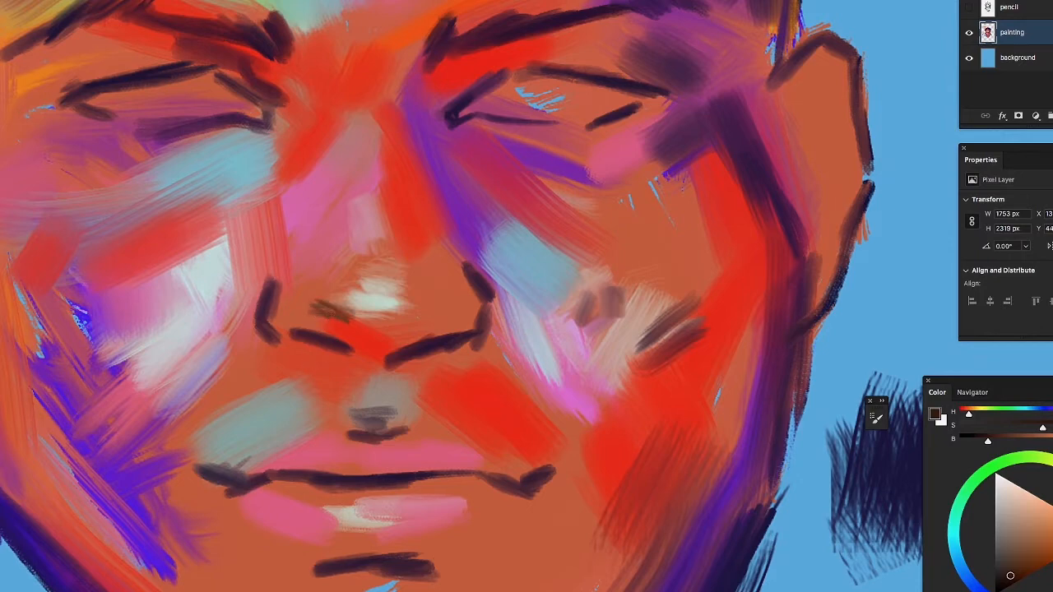
{"action": "left_click_drag", "start_coordinate": [322, 299], "coordinate": [344, 313]}
{"action": "left_click_drag", "start_coordinate": [268, 278], "coordinate": [255, 323]}
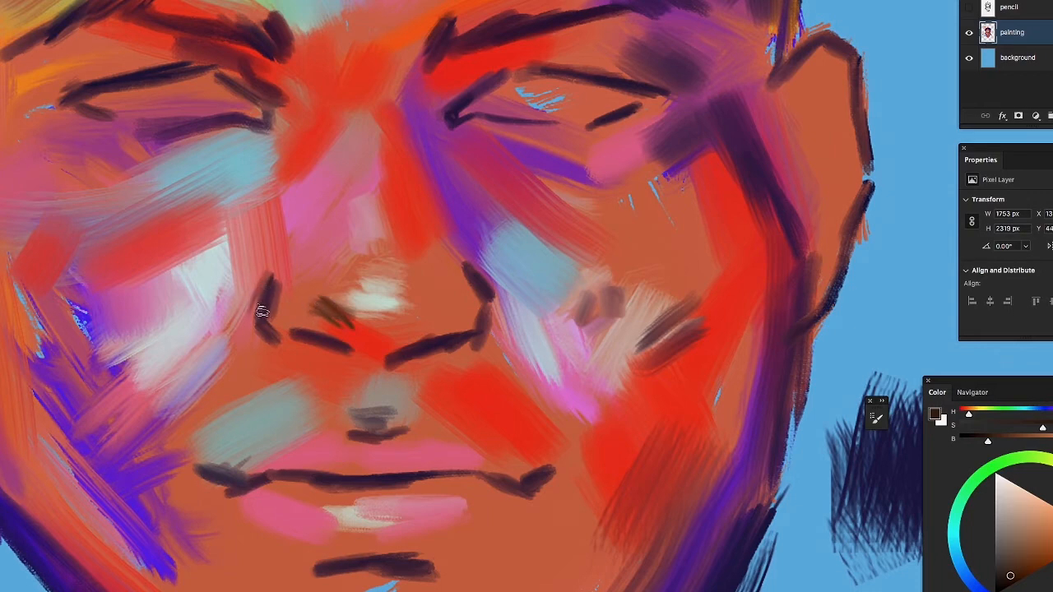
{"action": "mouse_move", "coordinate": [484, 294]}
{"action": "left_mouse_down"}
{"action": "mouse_move", "coordinate": [470, 250]}
{"action": "mouse_move", "coordinate": [484, 273]}
{"action": "left_mouse_up"}
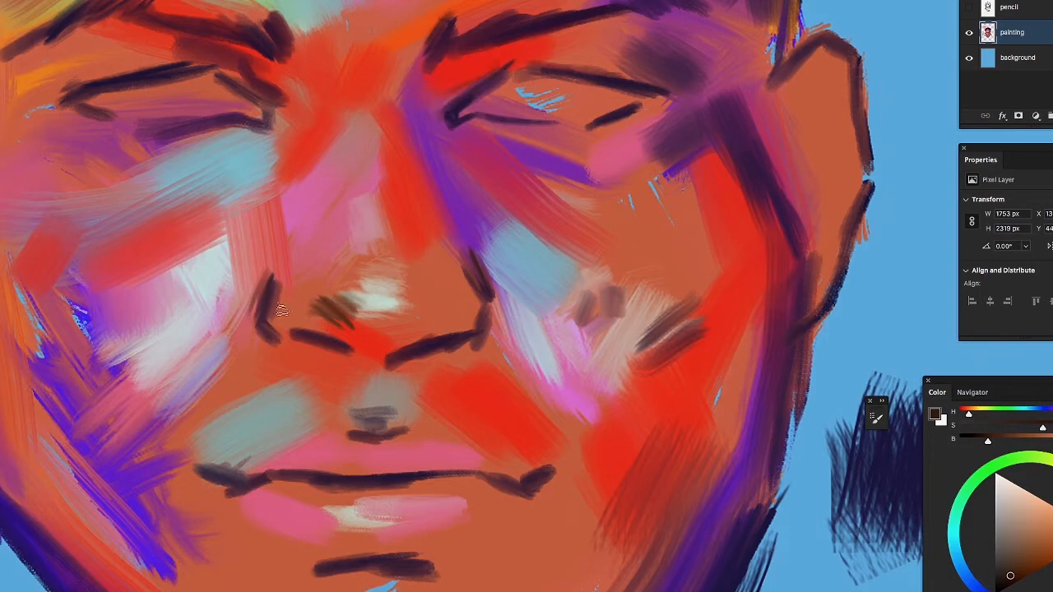
{"action": "left_click_drag", "start_coordinate": [272, 281], "coordinate": [255, 301]}
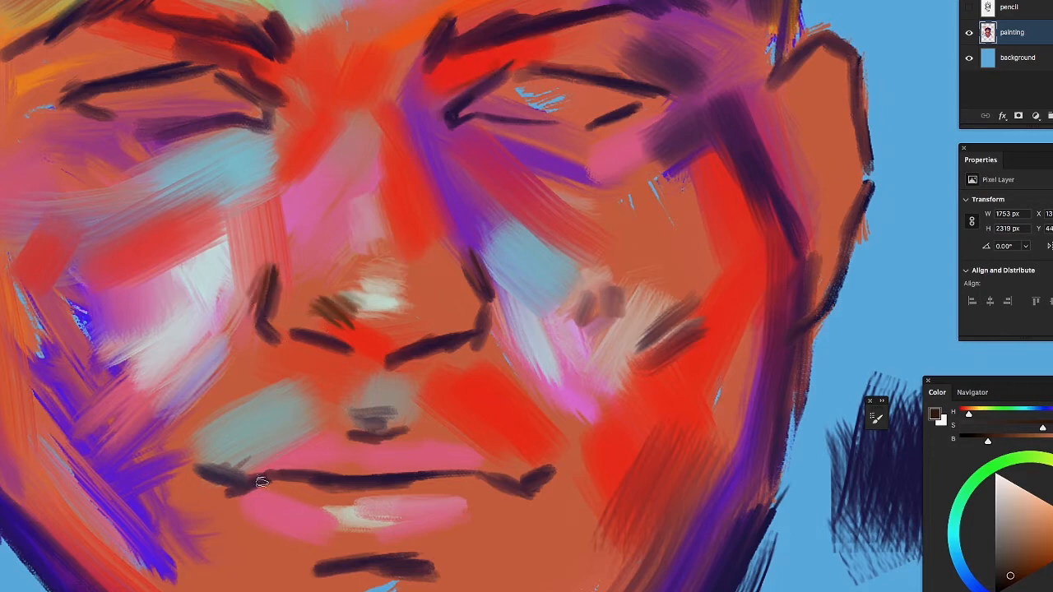
Stroke dark brown along the mouth line, above the upper lip and at the outer corner of the right-hand eye
{"action": "mouse_move", "coordinate": [260, 477]}
{"action": "left_mouse_down"}
{"action": "mouse_move", "coordinate": [453, 485]}
{"action": "mouse_move", "coordinate": [438, 474]}
{"action": "mouse_move", "coordinate": [529, 485]}
{"action": "left_mouse_up"}
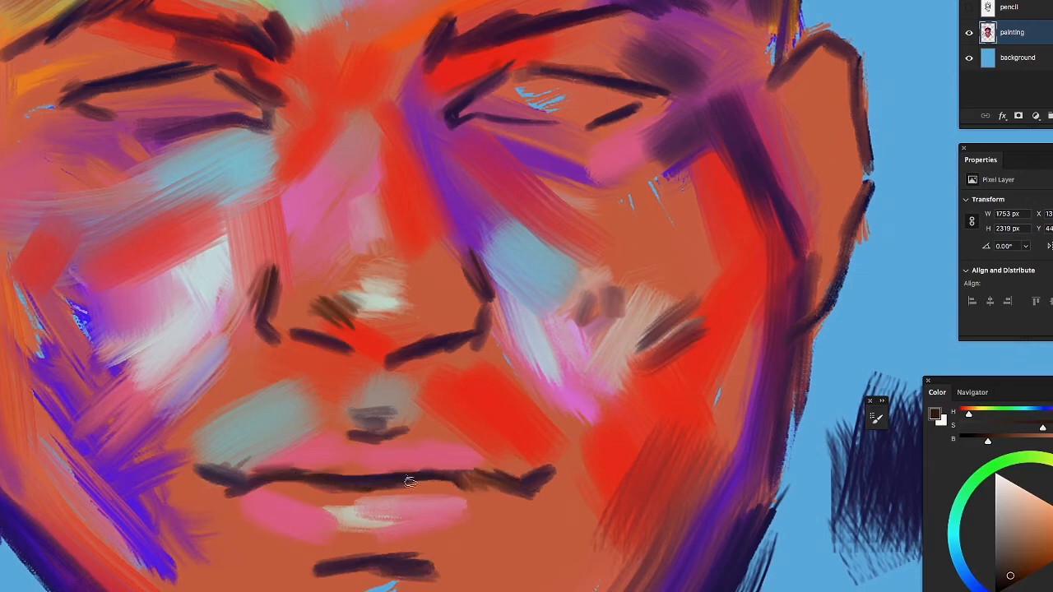
{"action": "mouse_move", "coordinate": [360, 431]}
{"action": "left_mouse_down"}
{"action": "mouse_move", "coordinate": [374, 424]}
{"action": "mouse_move", "coordinate": [355, 421]}
{"action": "mouse_move", "coordinate": [408, 429]}
{"action": "left_mouse_up"}
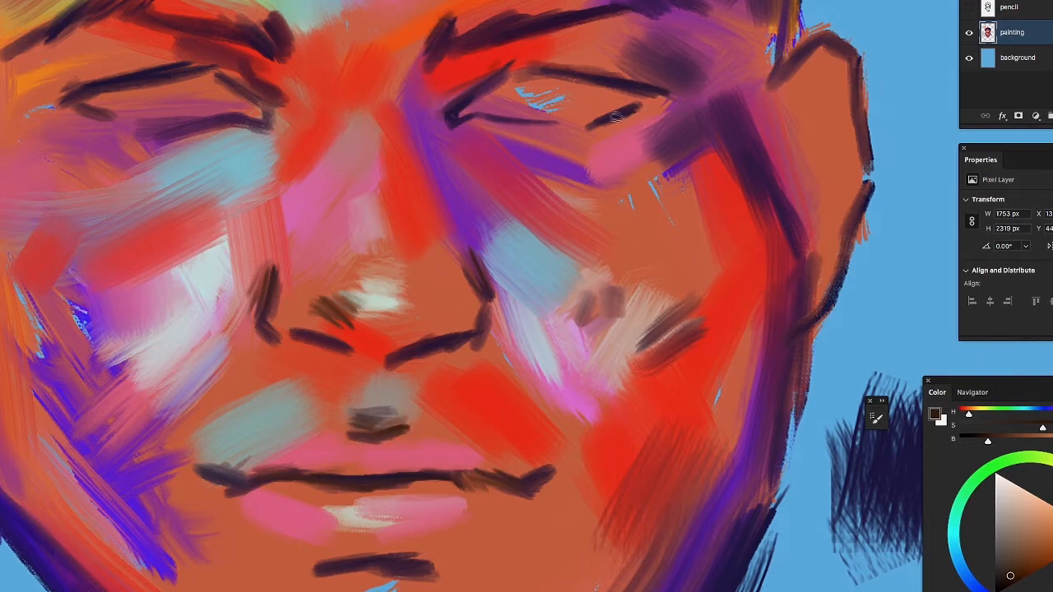
{"action": "left_click_drag", "start_coordinate": [662, 93], "coordinate": [587, 125]}
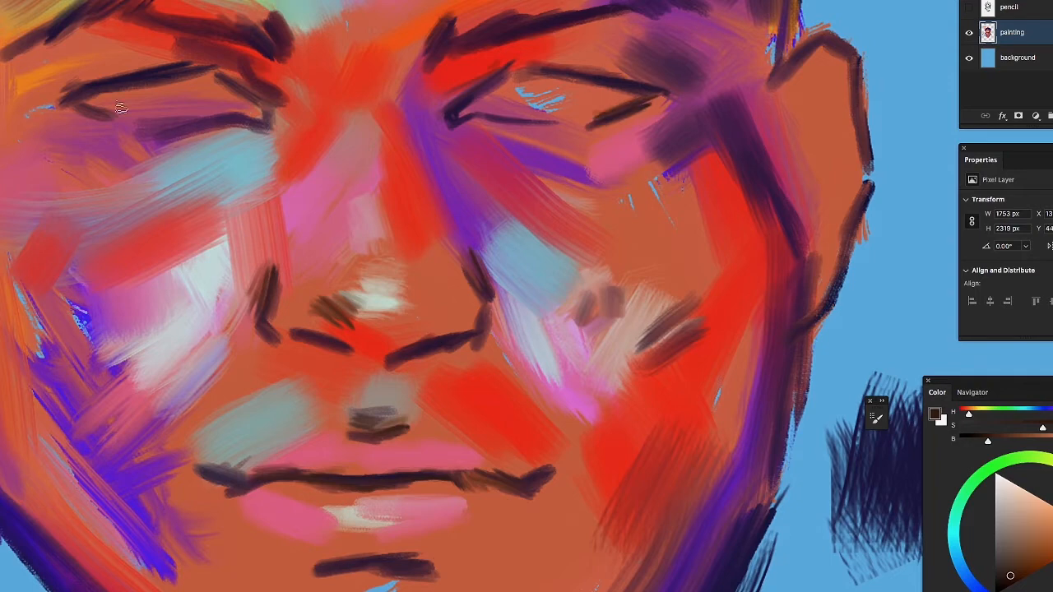
Extend the dark outer corner of the eye on the orange side of the face and show the pencil layer
{"action": "mouse_move", "coordinate": [68, 101]}
{"action": "left_mouse_down"}
{"action": "mouse_move", "coordinate": [47, 107]}
{"action": "mouse_move", "coordinate": [69, 92]}
{"action": "left_mouse_up"}
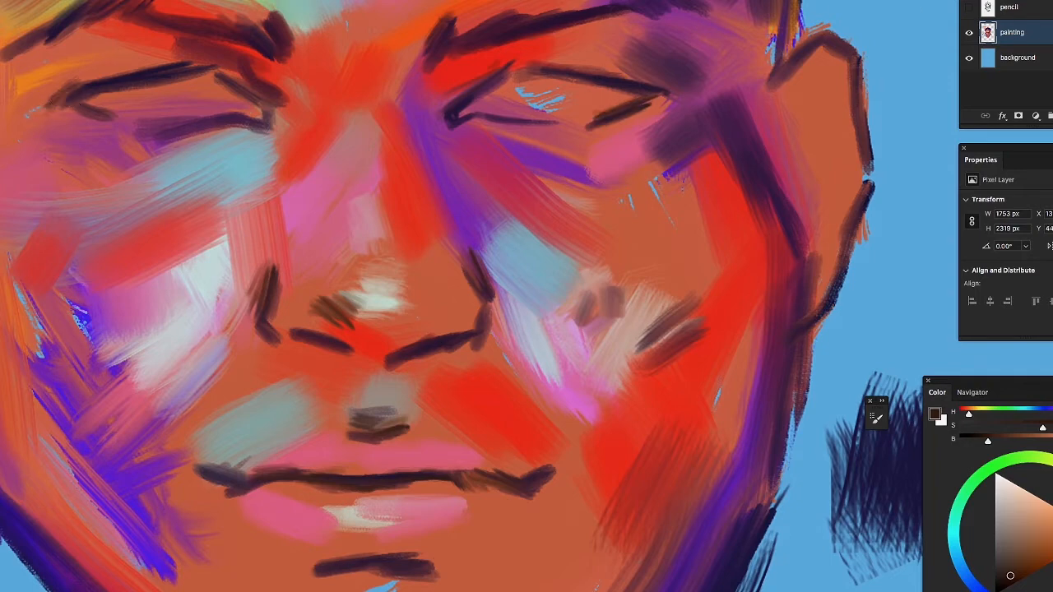
{"action": "left_click", "coordinate": [969, 6]}
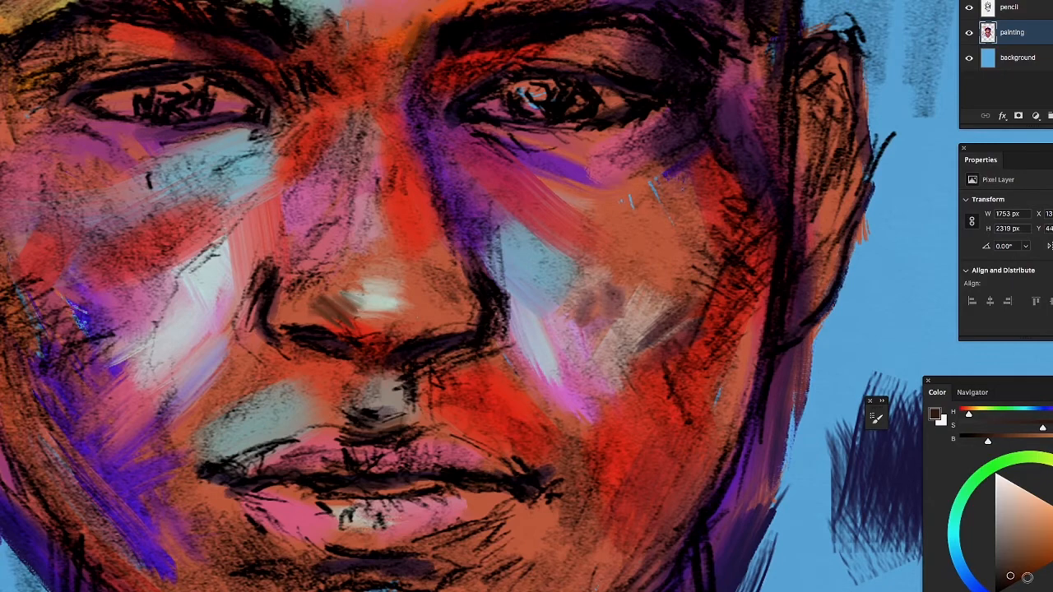
Choose a dark violet colour and brush shading below the nose highlight and beside the nostril on the white-highlighted cheek side
{"action": "left_click", "coordinate": [1017, 590]}
{"action": "left_click_drag", "start_coordinate": [1012, 576], "coordinate": [1034, 558]}
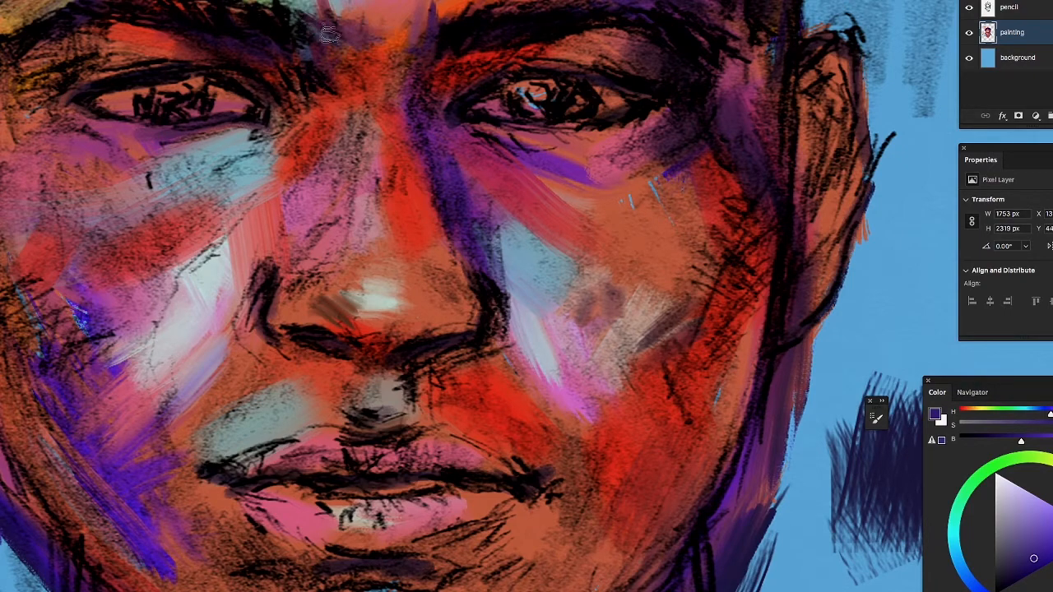
{"action": "left_click_drag", "start_coordinate": [337, 304], "coordinate": [375, 319]}
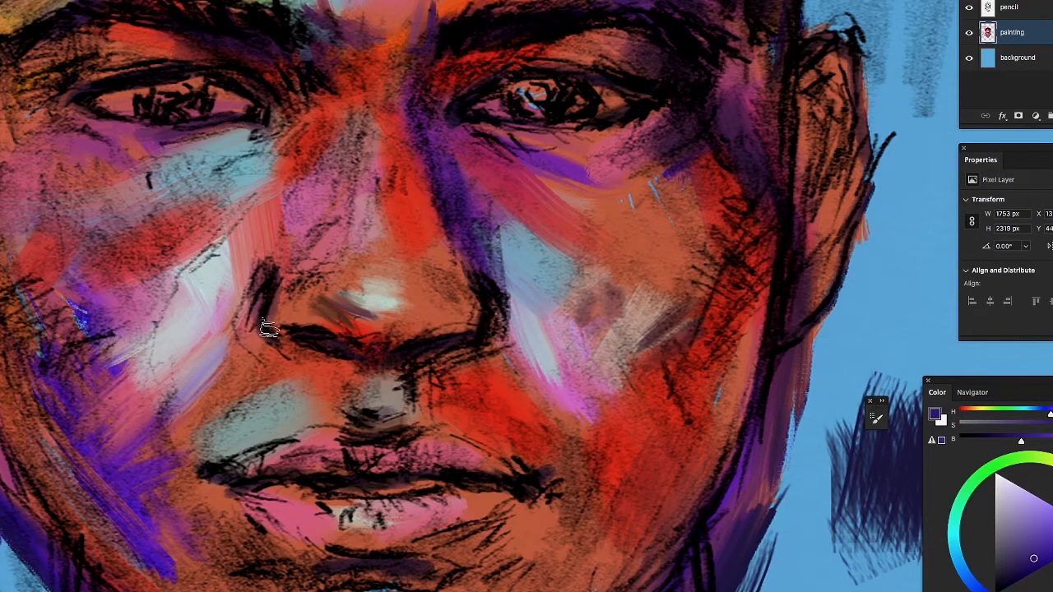
{"action": "left_click_drag", "start_coordinate": [239, 335], "coordinate": [240, 280]}
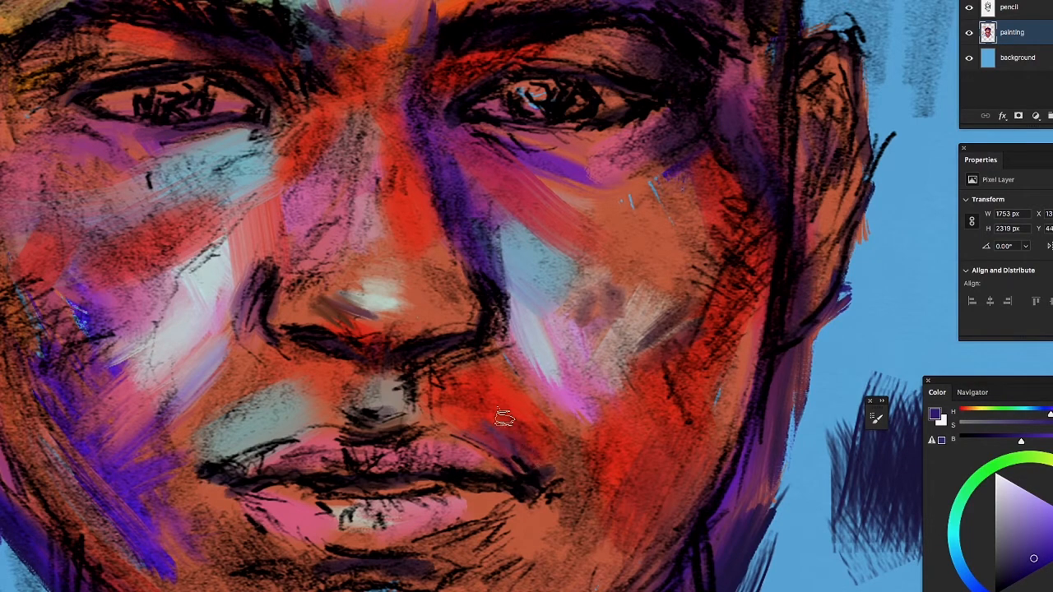
Brush violet hatching diagonally above the mouth corner on the red cheek side and along the jaw edge below the ear
{"action": "left_click_drag", "start_coordinate": [528, 393], "coordinate": [560, 444]}
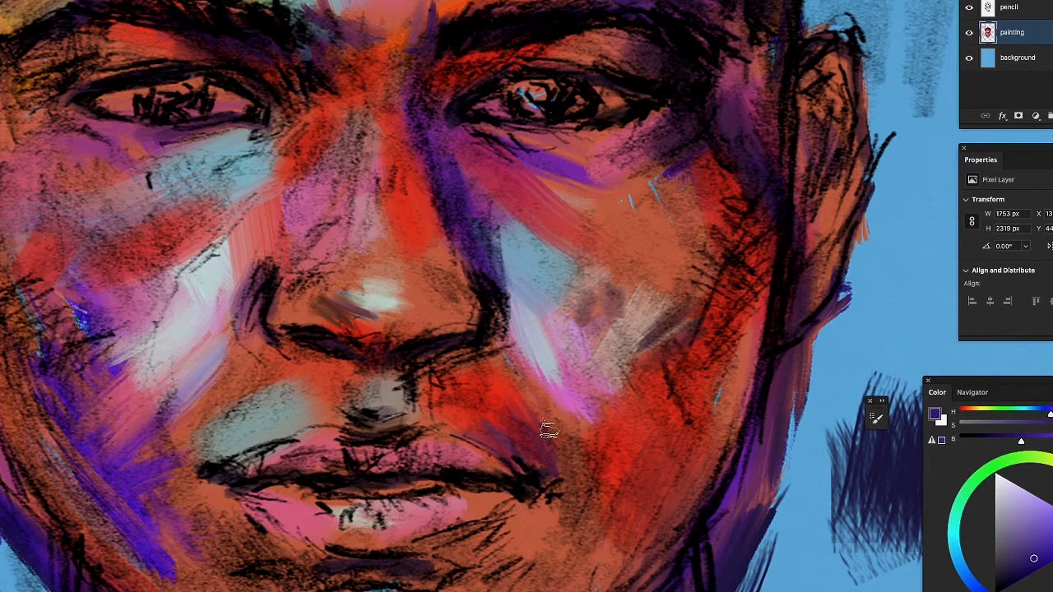
{"action": "mouse_move", "coordinate": [530, 396]}
{"action": "left_mouse_down"}
{"action": "mouse_move", "coordinate": [565, 465]}
{"action": "mouse_move", "coordinate": [567, 452]}
{"action": "left_mouse_up"}
{"action": "mouse_move", "coordinate": [740, 395]}
{"action": "left_mouse_down"}
{"action": "mouse_move", "coordinate": [726, 443]}
{"action": "mouse_move", "coordinate": [737, 431]}
{"action": "left_mouse_up"}
{"action": "mouse_move", "coordinate": [720, 364]}
{"action": "left_mouse_down"}
{"action": "mouse_move", "coordinate": [763, 389]}
{"action": "mouse_move", "coordinate": [726, 353]}
{"action": "mouse_move", "coordinate": [756, 356]}
{"action": "mouse_move", "coordinate": [758, 345]}
{"action": "mouse_move", "coordinate": [766, 421]}
{"action": "mouse_move", "coordinate": [774, 354]}
{"action": "left_mouse_up"}
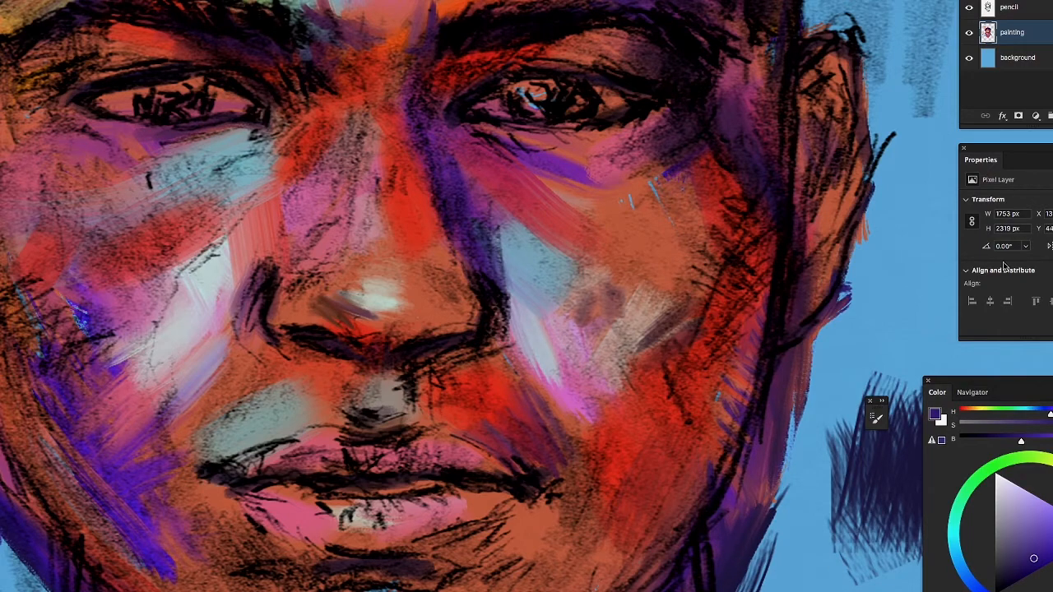
Hide the pencil layer and deepen the shaded jaw, outer eye area and temple with dark purple sampled from the jawline
{"action": "left_click", "coordinate": [969, 7]}
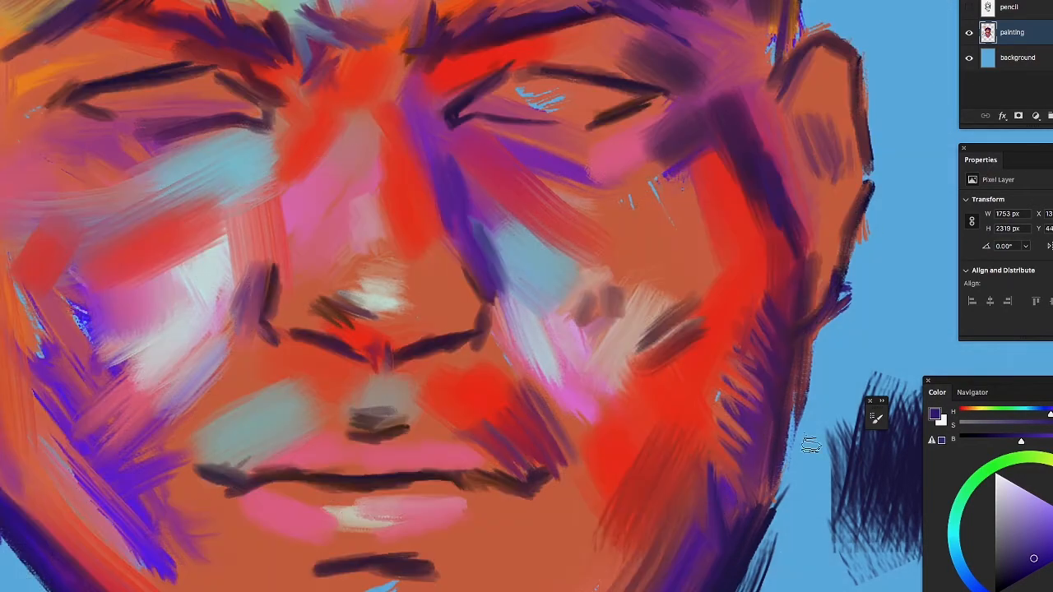
{"action": "left_click", "coordinate": [742, 554], "text": "alt"}
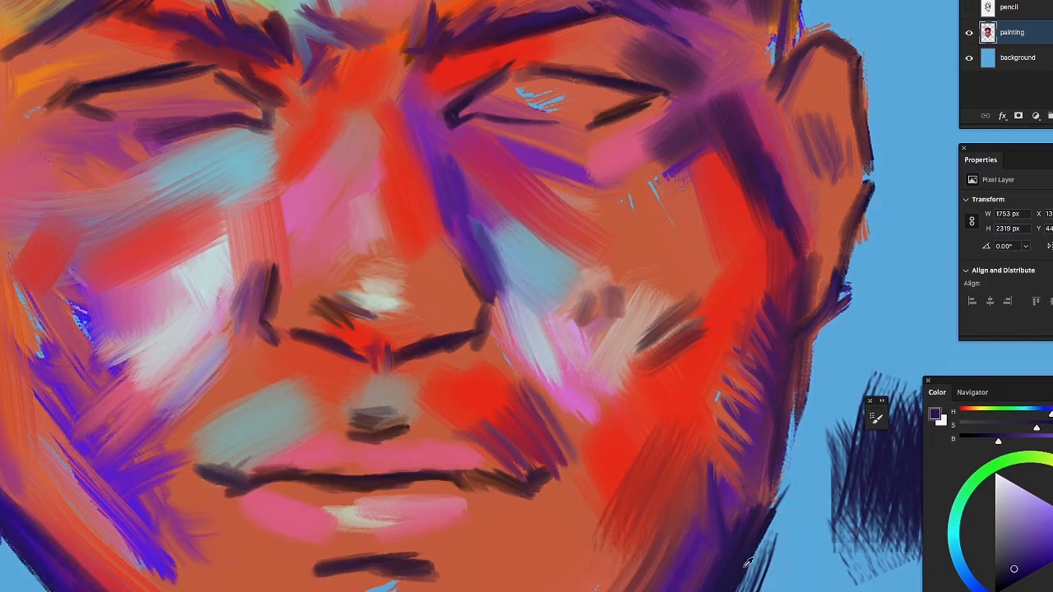
{"action": "mouse_move", "coordinate": [733, 545]}
{"action": "left_mouse_down"}
{"action": "mouse_move", "coordinate": [731, 509]}
{"action": "mouse_move", "coordinate": [747, 478]}
{"action": "mouse_move", "coordinate": [710, 402]}
{"action": "mouse_move", "coordinate": [755, 419]}
{"action": "mouse_move", "coordinate": [760, 404]}
{"action": "mouse_move", "coordinate": [717, 554]}
{"action": "mouse_move", "coordinate": [702, 539]}
{"action": "mouse_move", "coordinate": [721, 529]}
{"action": "mouse_move", "coordinate": [728, 482]}
{"action": "left_mouse_up"}
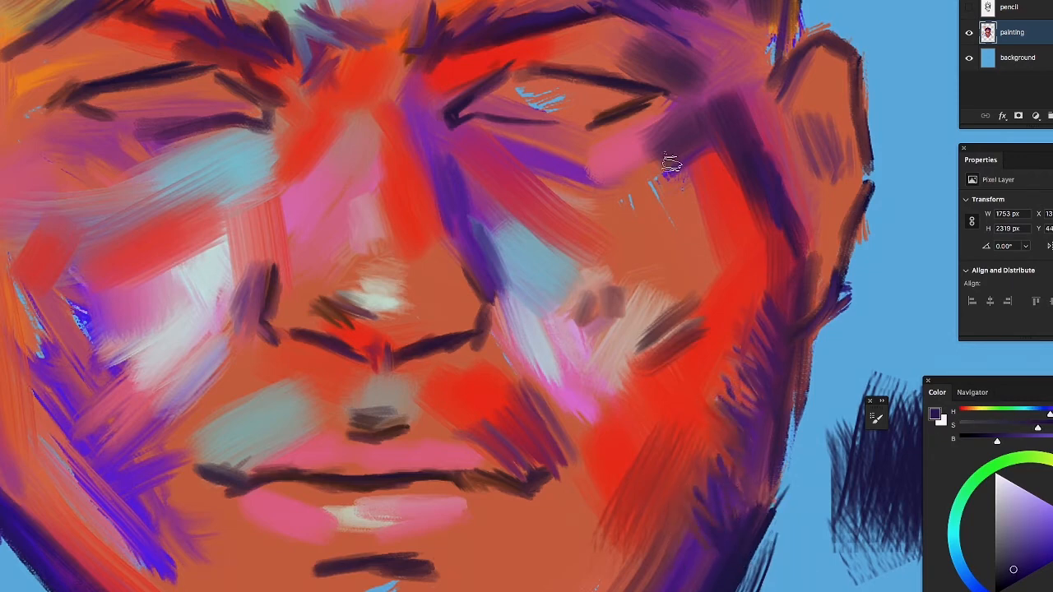
{"action": "mouse_move", "coordinate": [671, 163]}
{"action": "left_mouse_down"}
{"action": "mouse_move", "coordinate": [682, 131]}
{"action": "mouse_move", "coordinate": [641, 167]}
{"action": "mouse_move", "coordinate": [649, 171]}
{"action": "mouse_move", "coordinate": [665, 94]}
{"action": "mouse_move", "coordinate": [653, 24]}
{"action": "mouse_move", "coordinate": [703, 36]}
{"action": "mouse_move", "coordinate": [655, 4]}
{"action": "mouse_move", "coordinate": [649, 16]}
{"action": "mouse_move", "coordinate": [658, 9]}
{"action": "mouse_move", "coordinate": [679, 72]}
{"action": "mouse_move", "coordinate": [684, 47]}
{"action": "mouse_move", "coordinate": [703, 64]}
{"action": "mouse_move", "coordinate": [708, 99]}
{"action": "mouse_move", "coordinate": [706, 3]}
{"action": "mouse_move", "coordinate": [771, 37]}
{"action": "mouse_move", "coordinate": [764, 108]}
{"action": "mouse_move", "coordinate": [784, 18]}
{"action": "mouse_move", "coordinate": [778, 108]}
{"action": "left_mouse_up"}
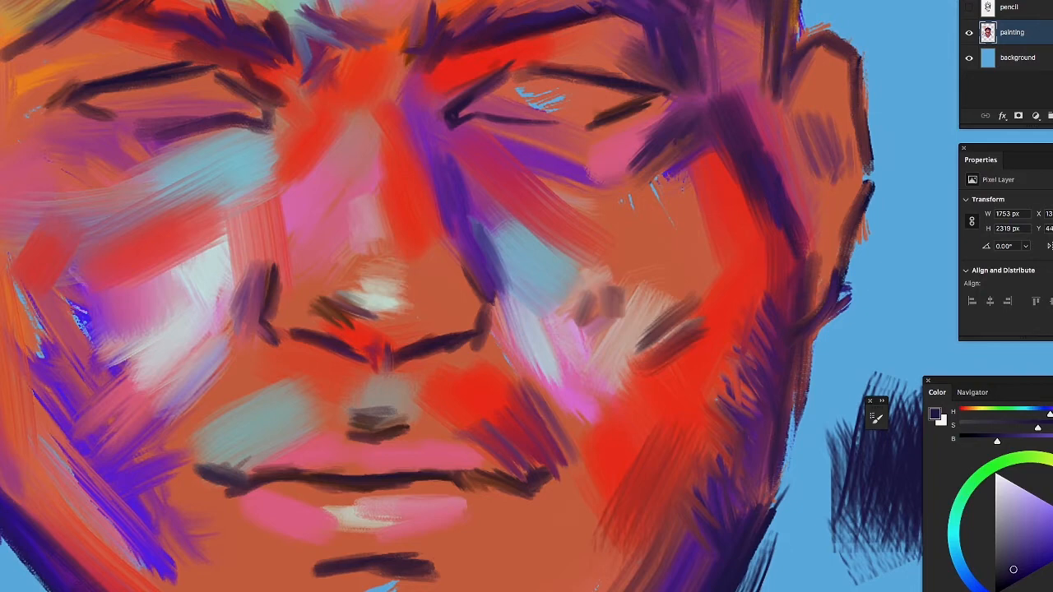
{"action": "left_click_drag", "start_coordinate": [795, 22], "coordinate": [788, 75]}
Paint a dark purple contour along the underside of the chin, joining both sides of the jaw
{"action": "key", "text": "z"}
{"action": "mouse_move", "coordinate": [683, 321]}
{"action": "left_mouse_down"}
{"action": "mouse_move", "coordinate": [658, 308]}
{"action": "mouse_move", "coordinate": [653, 346]}
{"action": "left_mouse_up"}
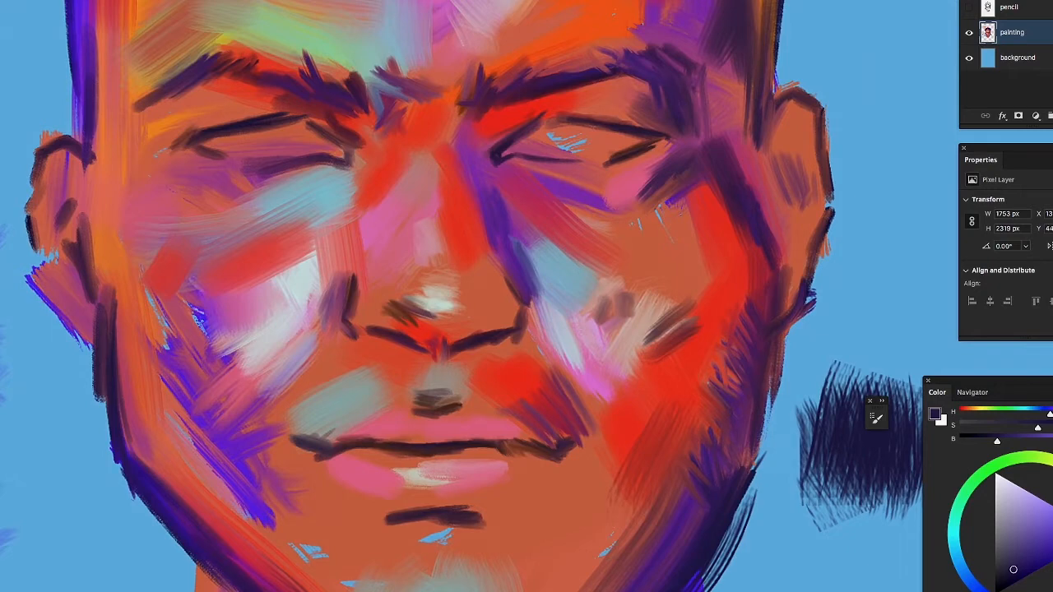
{"action": "left_click_drag", "start_coordinate": [359, 539], "coordinate": [257, 404]}
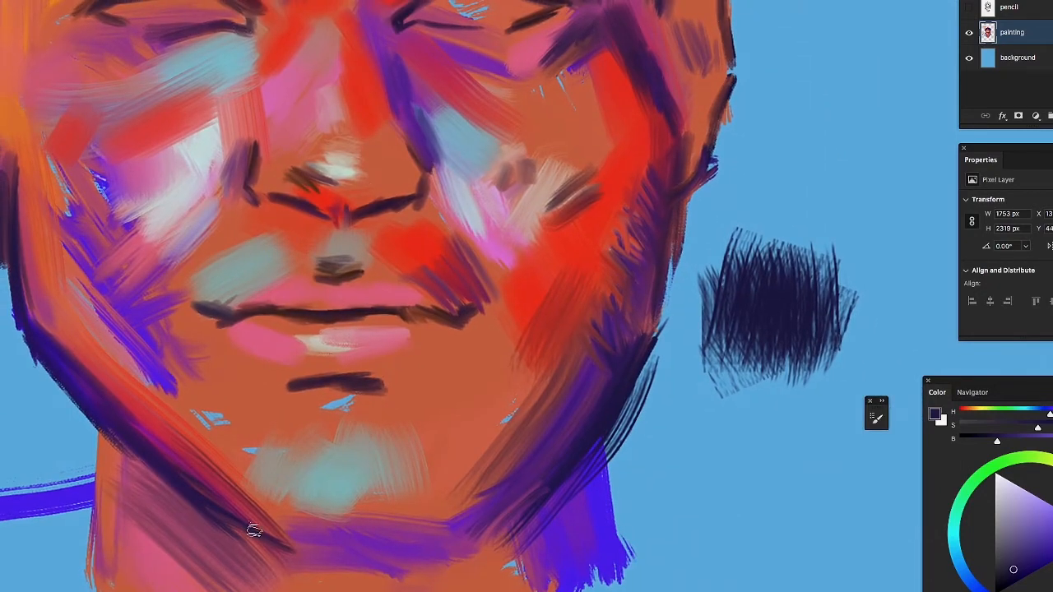
{"action": "mouse_move", "coordinate": [254, 529]}
{"action": "left_mouse_down"}
{"action": "mouse_move", "coordinate": [346, 531]}
{"action": "mouse_move", "coordinate": [258, 541]}
{"action": "mouse_move", "coordinate": [345, 548]}
{"action": "mouse_move", "coordinate": [240, 529]}
{"action": "mouse_move", "coordinate": [304, 551]}
{"action": "mouse_move", "coordinate": [404, 547]}
{"action": "mouse_move", "coordinate": [351, 560]}
{"action": "mouse_move", "coordinate": [320, 550]}
{"action": "mouse_move", "coordinate": [320, 538]}
{"action": "mouse_move", "coordinate": [403, 548]}
{"action": "mouse_move", "coordinate": [439, 536]}
{"action": "left_mouse_up"}
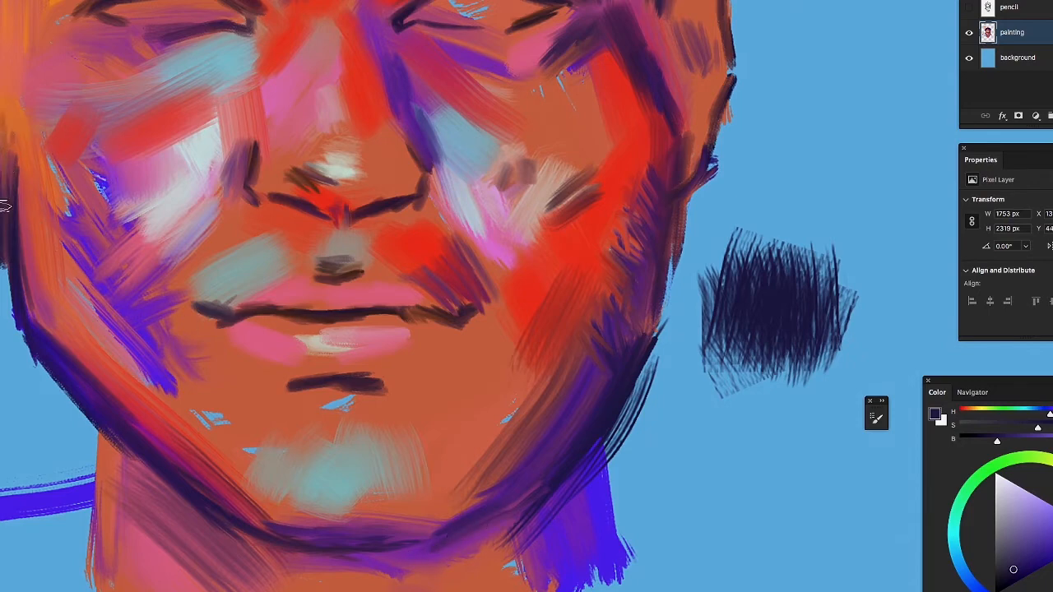
Add dark purple strokes under the nose highlight, up the nose's side, at the inner eye corner and on the outer brow end
{"action": "scroll", "coordinate": [212, 285], "scroll_direction": "up", "scroll_amount": 5}
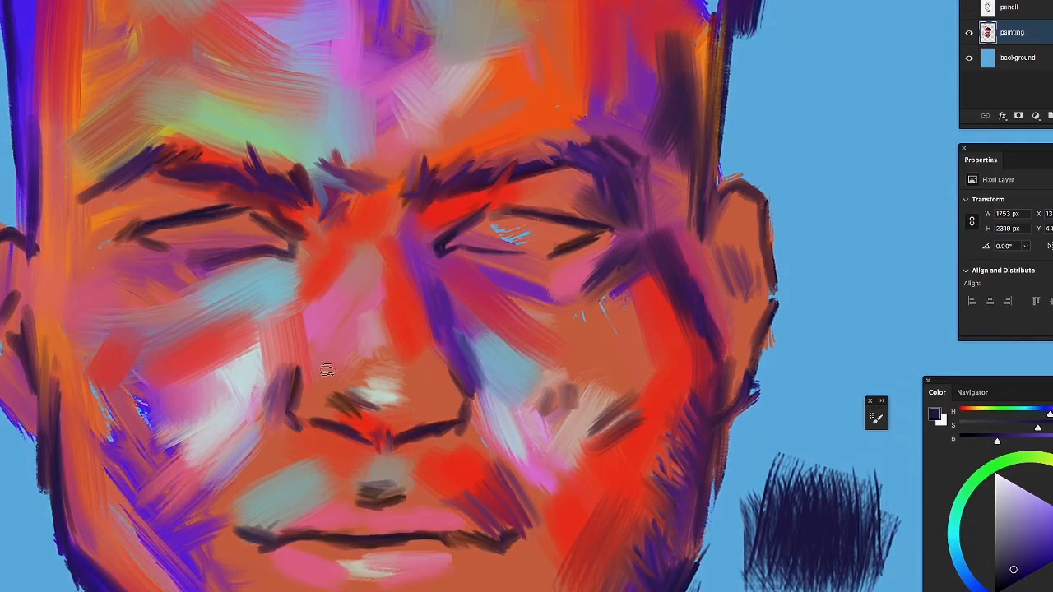
{"action": "mouse_move", "coordinate": [358, 407]}
{"action": "left_mouse_down"}
{"action": "mouse_move", "coordinate": [390, 408]}
{"action": "mouse_move", "coordinate": [382, 401]}
{"action": "mouse_move", "coordinate": [389, 412]}
{"action": "left_mouse_up"}
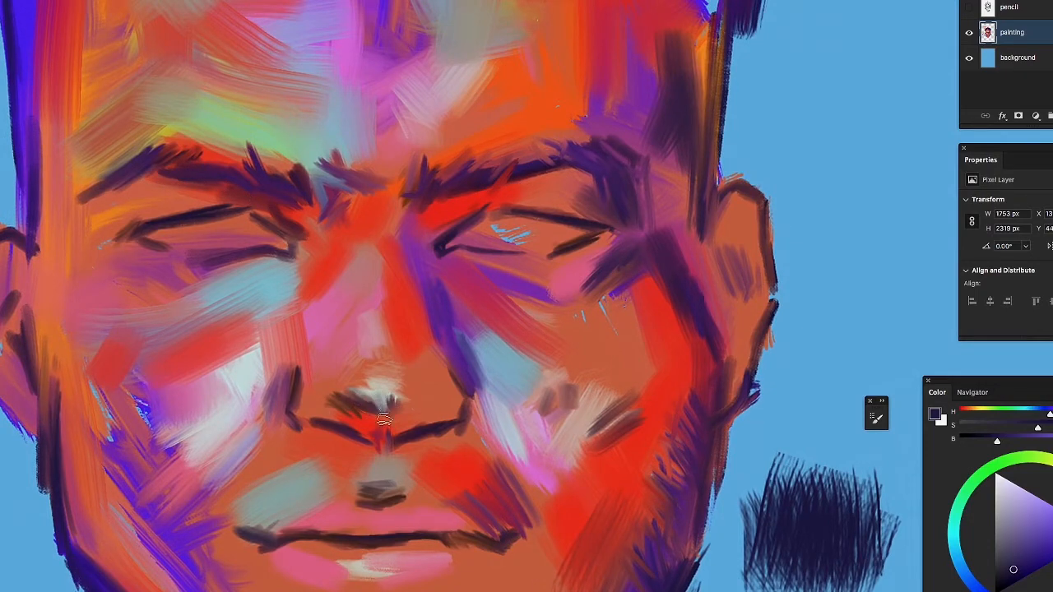
{"action": "mouse_move", "coordinate": [291, 373]}
{"action": "left_mouse_down"}
{"action": "mouse_move", "coordinate": [315, 295]}
{"action": "mouse_move", "coordinate": [291, 338]}
{"action": "mouse_move", "coordinate": [300, 360]}
{"action": "mouse_move", "coordinate": [308, 275]}
{"action": "mouse_move", "coordinate": [321, 256]}
{"action": "mouse_move", "coordinate": [300, 274]}
{"action": "mouse_move", "coordinate": [263, 268]}
{"action": "mouse_move", "coordinate": [309, 267]}
{"action": "mouse_move", "coordinate": [263, 275]}
{"action": "left_mouse_up"}
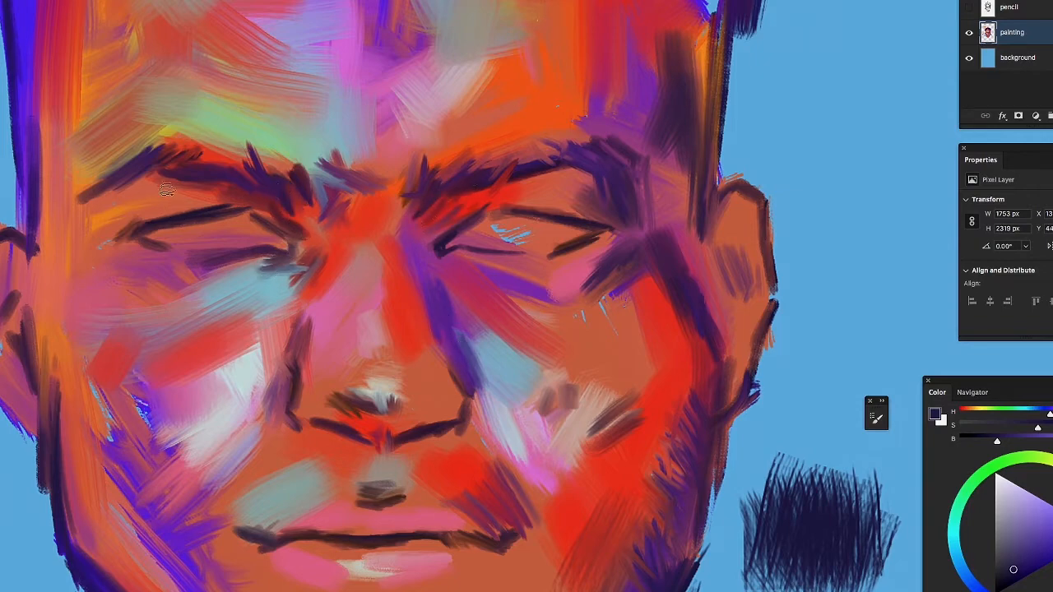
{"action": "left_click_drag", "start_coordinate": [82, 204], "coordinate": [109, 156]}
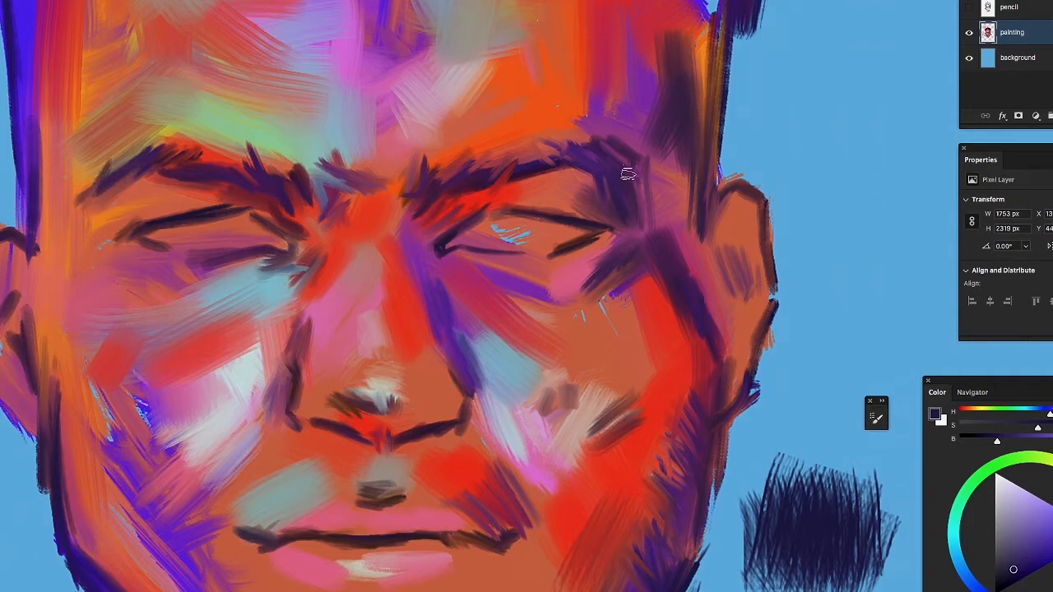
Strengthen the outer end of the shaded-side brow, both nostril wings and the nose tip with dark purple strokes
{"action": "left_click_drag", "start_coordinate": [573, 133], "coordinate": [599, 164]}
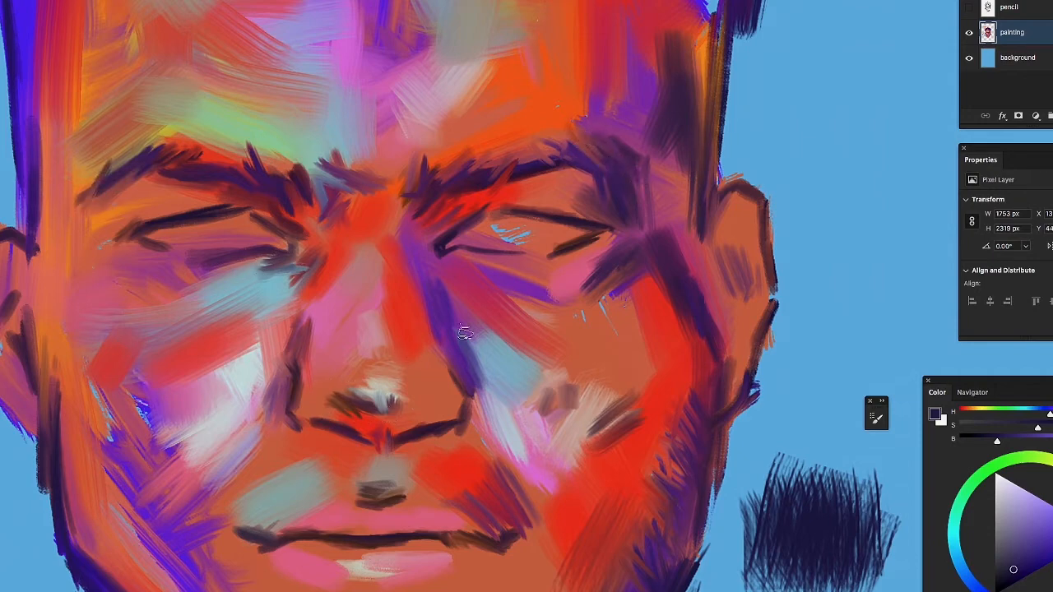
{"action": "left_click_drag", "start_coordinate": [465, 333], "coordinate": [464, 375]}
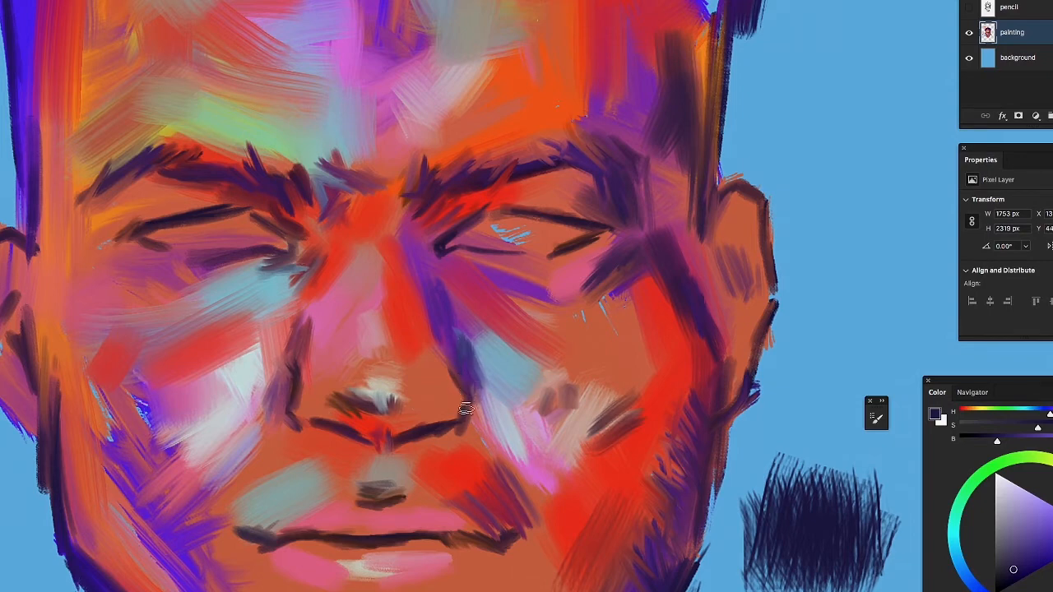
{"action": "left_click_drag", "start_coordinate": [386, 413], "coordinate": [412, 398]}
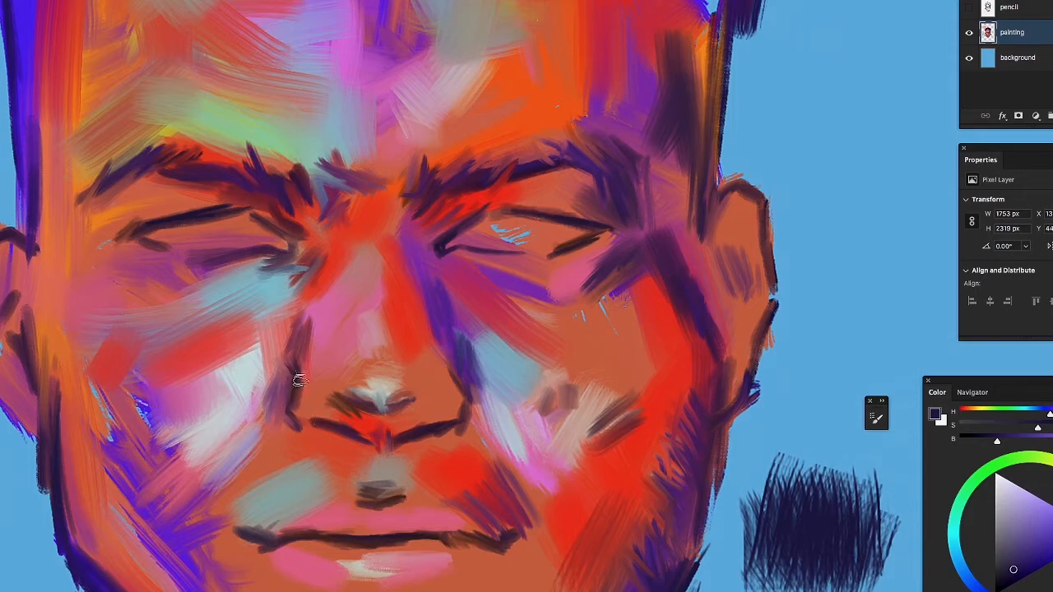
{"action": "left_click_drag", "start_coordinate": [301, 379], "coordinate": [291, 410]}
Paint dark strokes diagonally across the cheek above the pale blue patch and along the temple edge above the ear
{"action": "left_click_drag", "start_coordinate": [491, 336], "coordinate": [550, 373]}
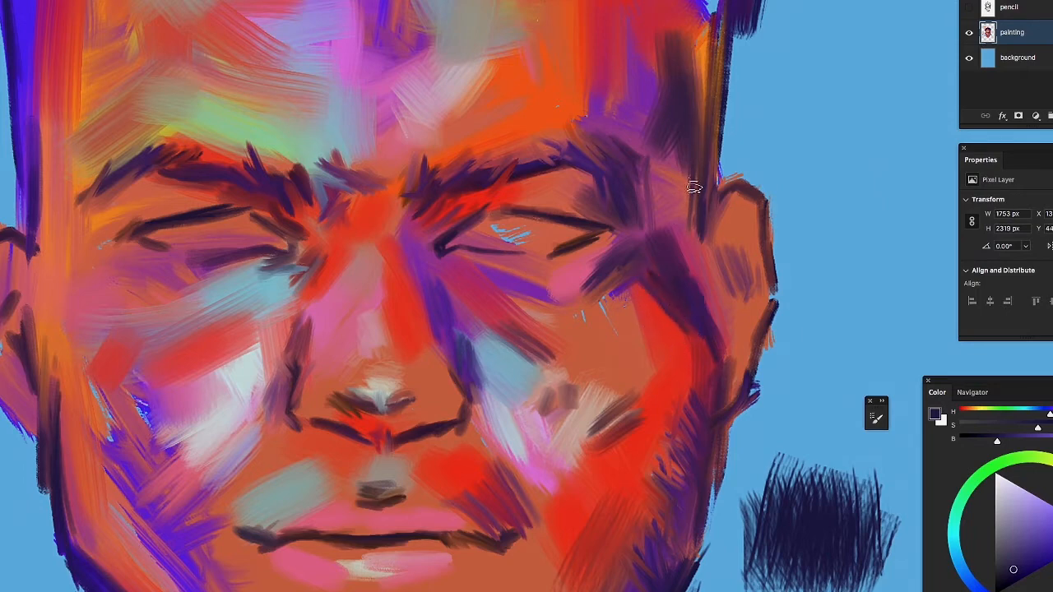
{"action": "mouse_move", "coordinate": [693, 187]}
{"action": "left_mouse_down"}
{"action": "mouse_move", "coordinate": [691, 243]}
{"action": "mouse_move", "coordinate": [700, 68]}
{"action": "mouse_move", "coordinate": [716, 7]}
{"action": "left_mouse_up"}
{"action": "left_click_drag", "start_coordinate": [709, 59], "coordinate": [717, 5]}
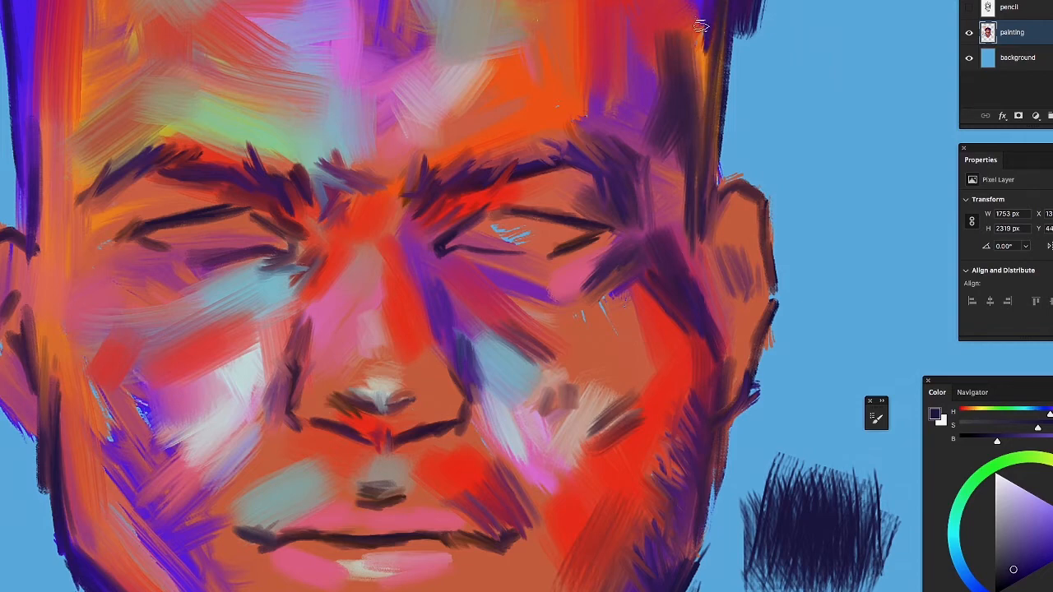
Darken the inner brow and build up a dark shadow along the side of the nose next to the white-highlighted cheek
{"action": "left_click_drag", "start_coordinate": [338, 184], "coordinate": [328, 209]}
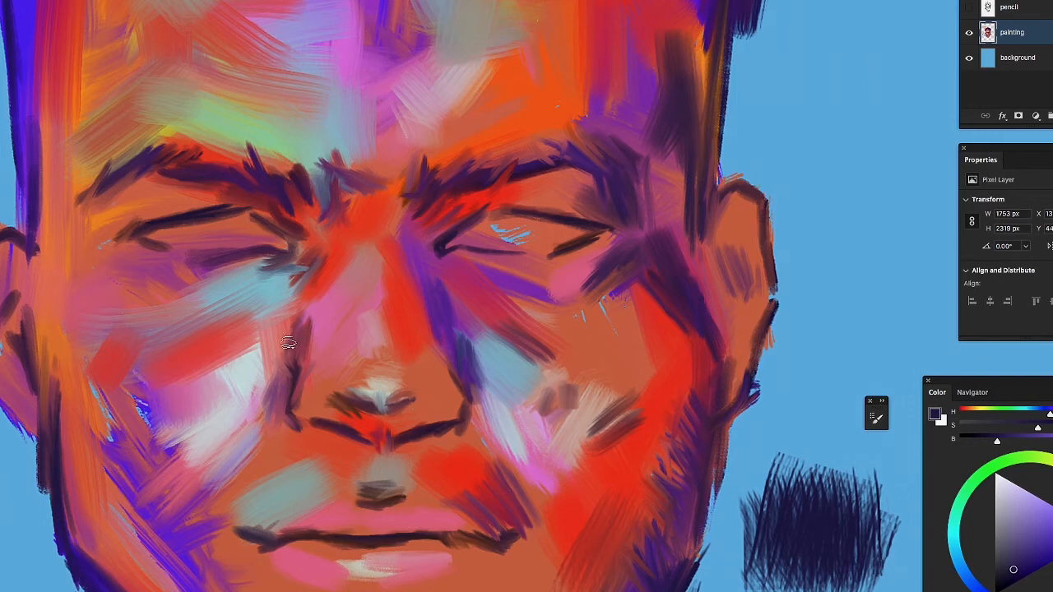
{"action": "mouse_move", "coordinate": [288, 344]}
{"action": "left_mouse_down"}
{"action": "mouse_move", "coordinate": [289, 373]}
{"action": "mouse_move", "coordinate": [285, 333]}
{"action": "mouse_move", "coordinate": [271, 343]}
{"action": "mouse_move", "coordinate": [291, 332]}
{"action": "mouse_move", "coordinate": [289, 308]}
{"action": "mouse_move", "coordinate": [284, 381]}
{"action": "mouse_move", "coordinate": [273, 366]}
{"action": "mouse_move", "coordinate": [288, 336]}
{"action": "mouse_move", "coordinate": [273, 375]}
{"action": "left_mouse_up"}
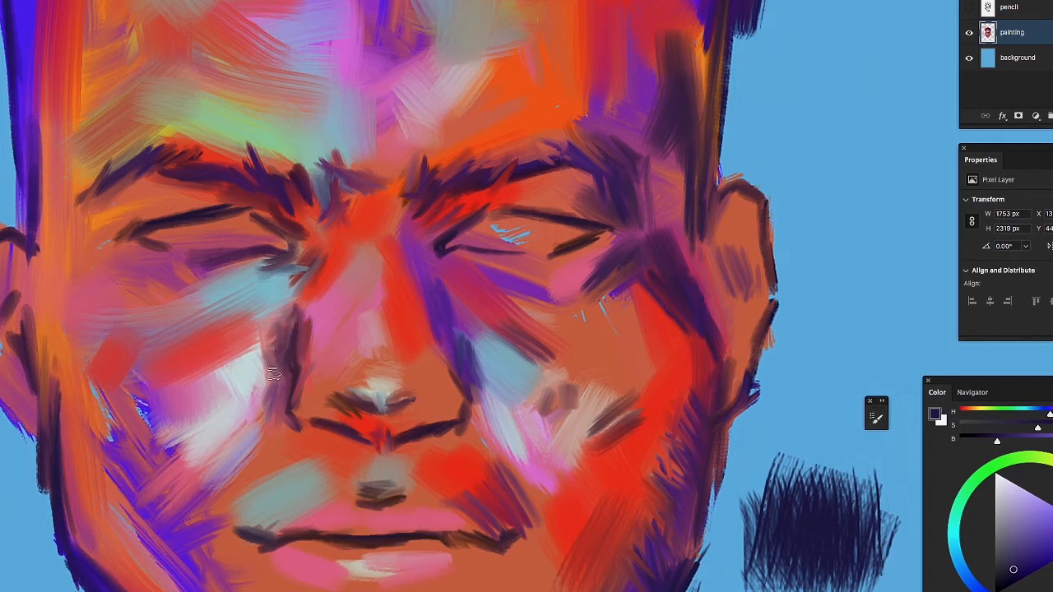
{"action": "mouse_move", "coordinate": [303, 296]}
{"action": "left_mouse_down"}
{"action": "mouse_move", "coordinate": [273, 344]}
{"action": "mouse_move", "coordinate": [291, 334]}
{"action": "left_mouse_up"}
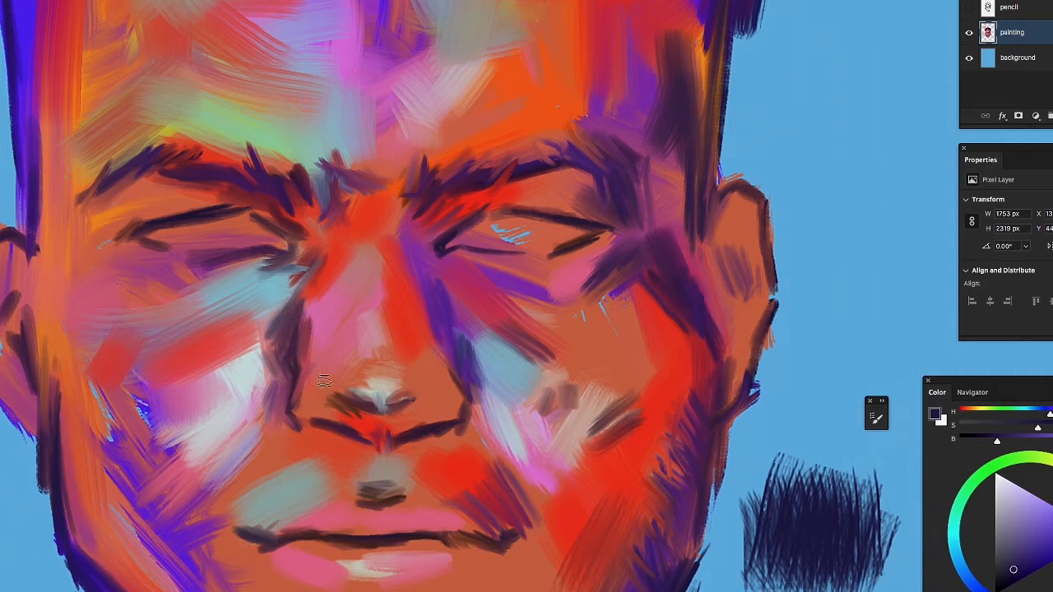
Sample red from the nose bridge and brush it along the nose's side, between the brows and above the upper lip
{"action": "left_click", "coordinate": [343, 251], "text": "alt"}
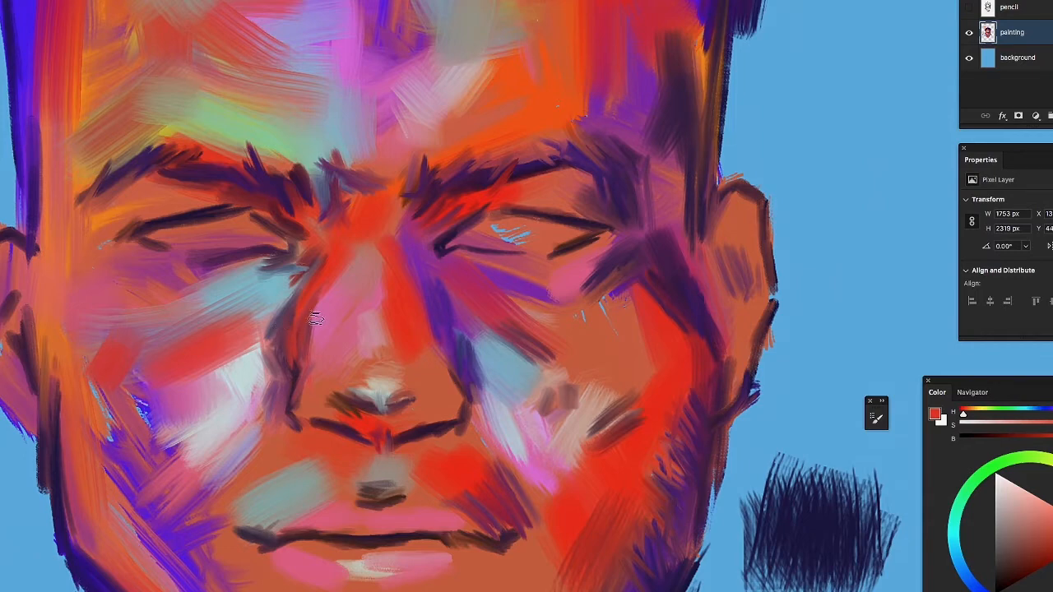
{"action": "mouse_move", "coordinate": [403, 306]}
{"action": "left_mouse_down"}
{"action": "mouse_move", "coordinate": [299, 270]}
{"action": "mouse_move", "coordinate": [599, 236]}
{"action": "mouse_move", "coordinate": [381, 283]}
{"action": "mouse_move", "coordinate": [137, 264]}
{"action": "mouse_move", "coordinate": [238, 244]}
{"action": "mouse_move", "coordinate": [702, 223]}
{"action": "mouse_move", "coordinate": [759, 425]}
{"action": "mouse_move", "coordinate": [117, 329]}
{"action": "mouse_move", "coordinate": [635, 117]}
{"action": "mouse_move", "coordinate": [447, 327]}
{"action": "mouse_move", "coordinate": [422, 312]}
{"action": "left_mouse_up"}
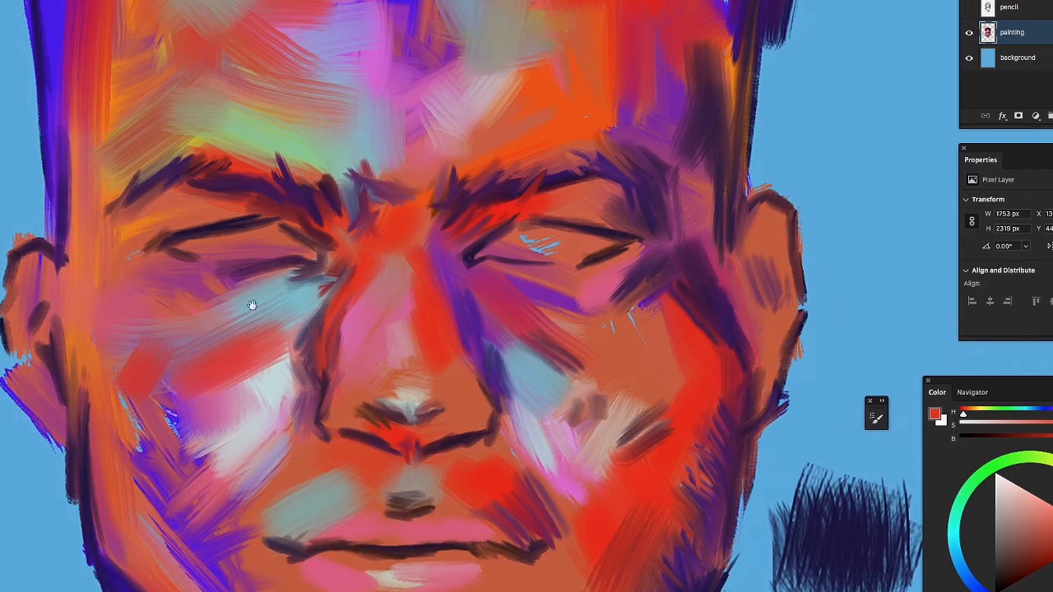
{"action": "left_click_drag", "start_coordinate": [423, 332], "coordinate": [413, 284]}
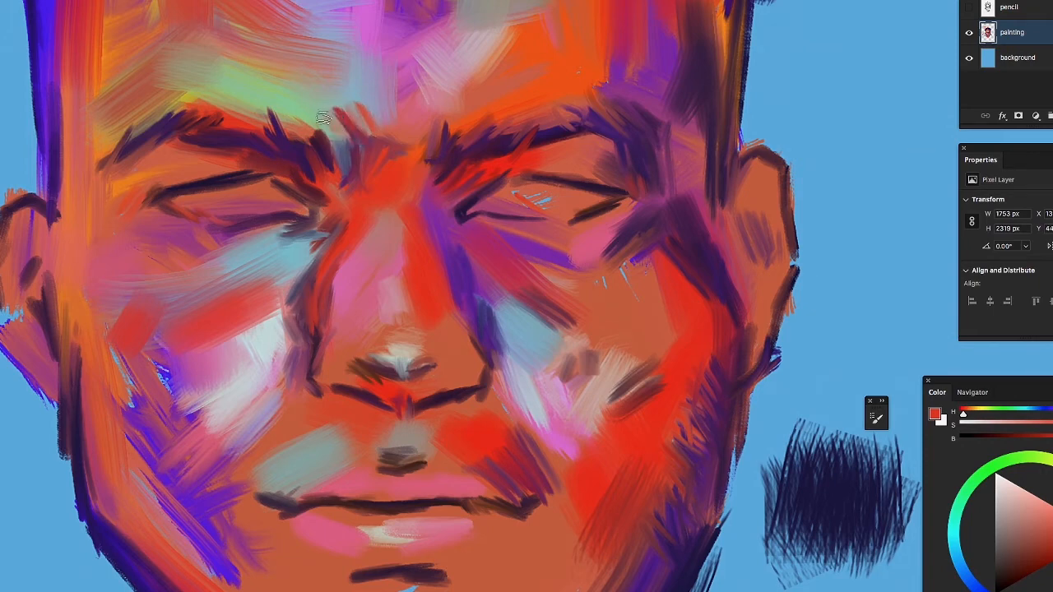
{"action": "mouse_move", "coordinate": [323, 118]}
{"action": "left_mouse_down"}
{"action": "mouse_move", "coordinate": [350, 156]}
{"action": "mouse_move", "coordinate": [377, 124]}
{"action": "mouse_move", "coordinate": [369, 112]}
{"action": "mouse_move", "coordinate": [344, 134]}
{"action": "mouse_move", "coordinate": [343, 117]}
{"action": "mouse_move", "coordinate": [336, 144]}
{"action": "left_mouse_up"}
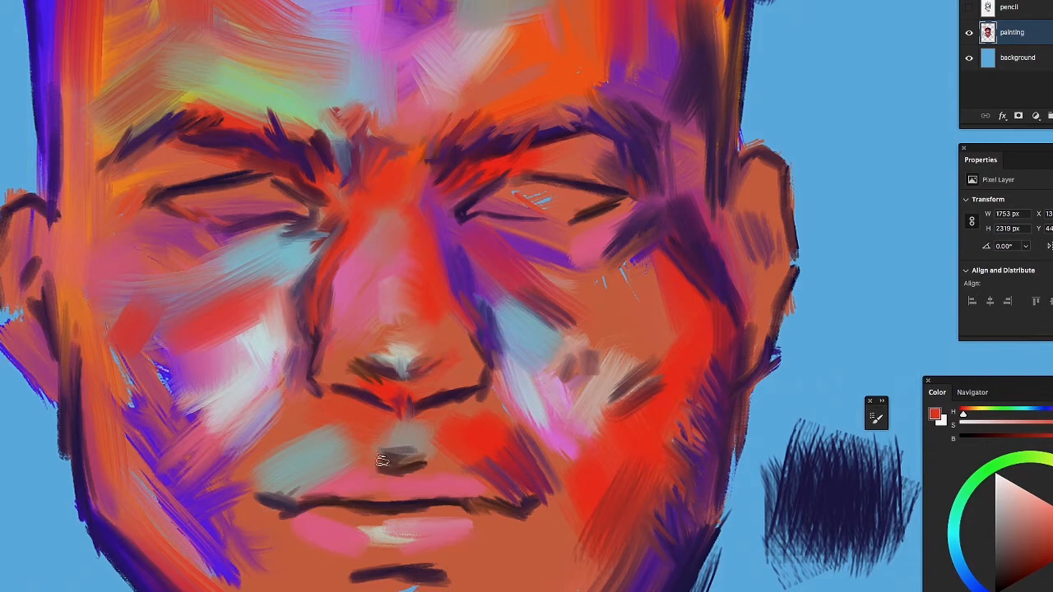
{"action": "left_click_drag", "start_coordinate": [378, 457], "coordinate": [385, 459]}
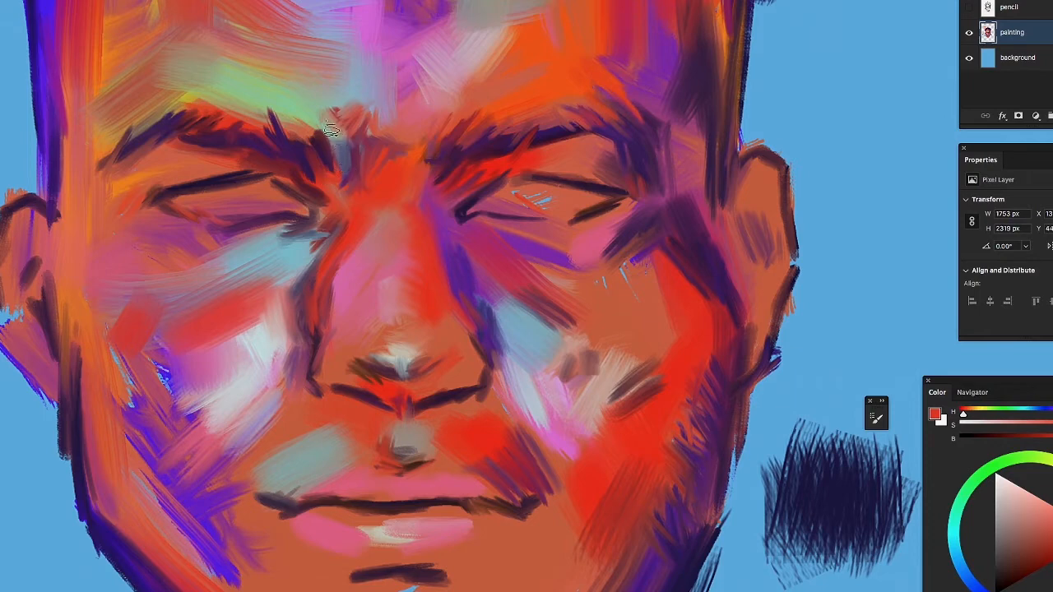
{"action": "left_click_drag", "start_coordinate": [333, 116], "coordinate": [338, 88]}
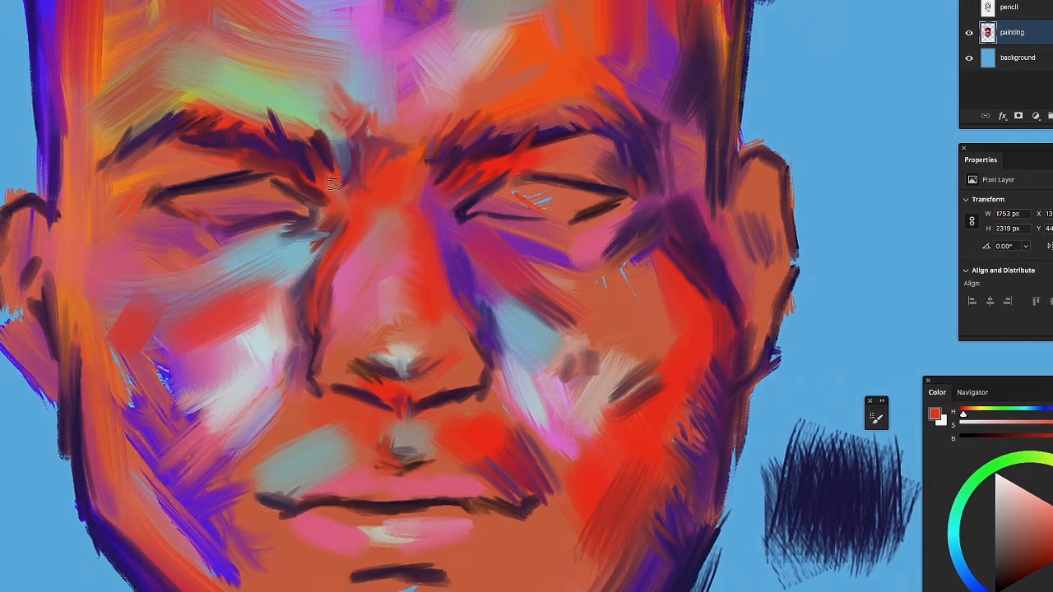
Sample blue-grey from the forehead, brush it above the inner brow, and pick up the pale green above the brow
{"action": "left_click", "coordinate": [367, 78], "text": "alt"}
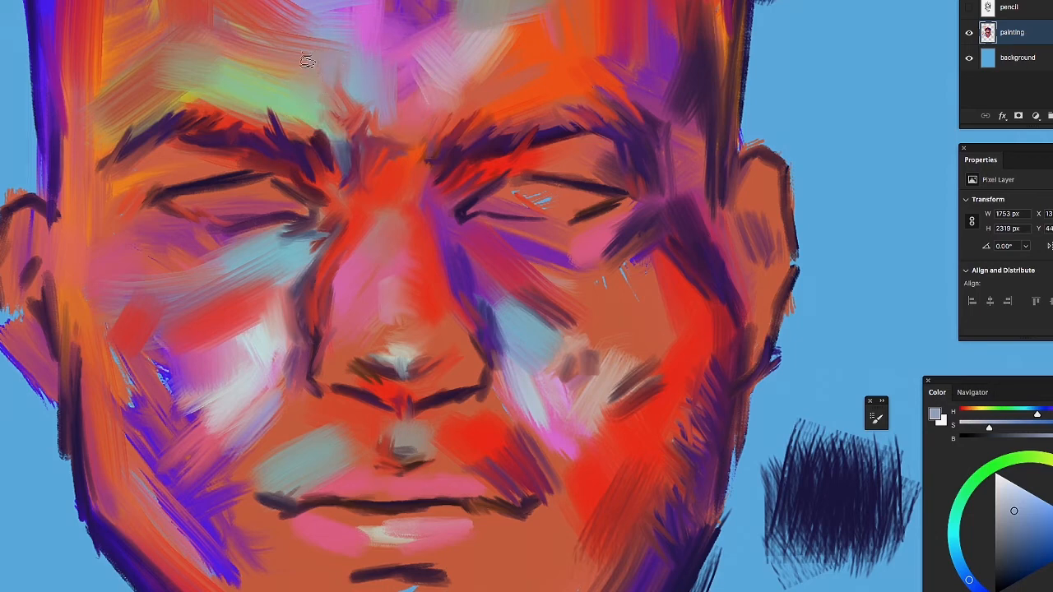
{"action": "left_click_drag", "start_coordinate": [307, 61], "coordinate": [320, 34]}
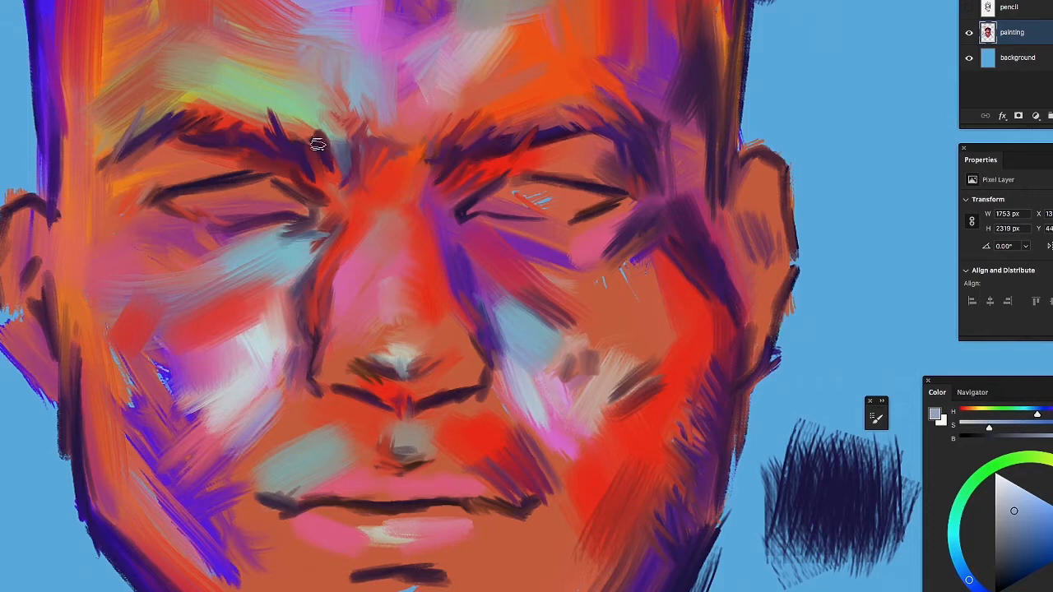
{"action": "left_click", "coordinate": [299, 92], "text": "alt"}
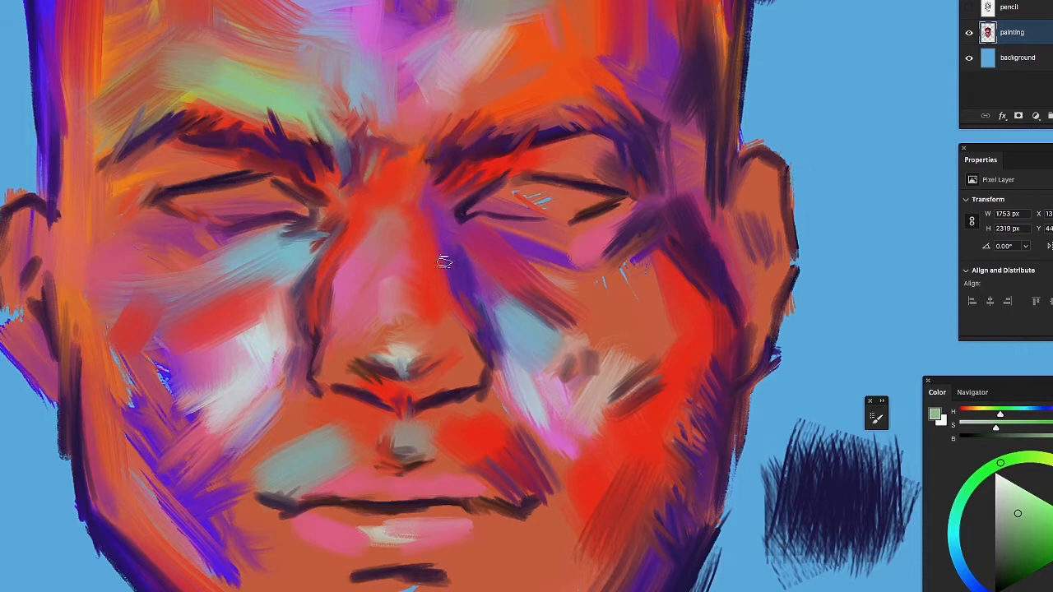
Sample a muted purple from beside the inner eye corner and brush it by the mouth corner, above the pale blue cheek patch and over the red jaw edge
{"action": "left_click", "coordinate": [313, 271], "text": "alt"}
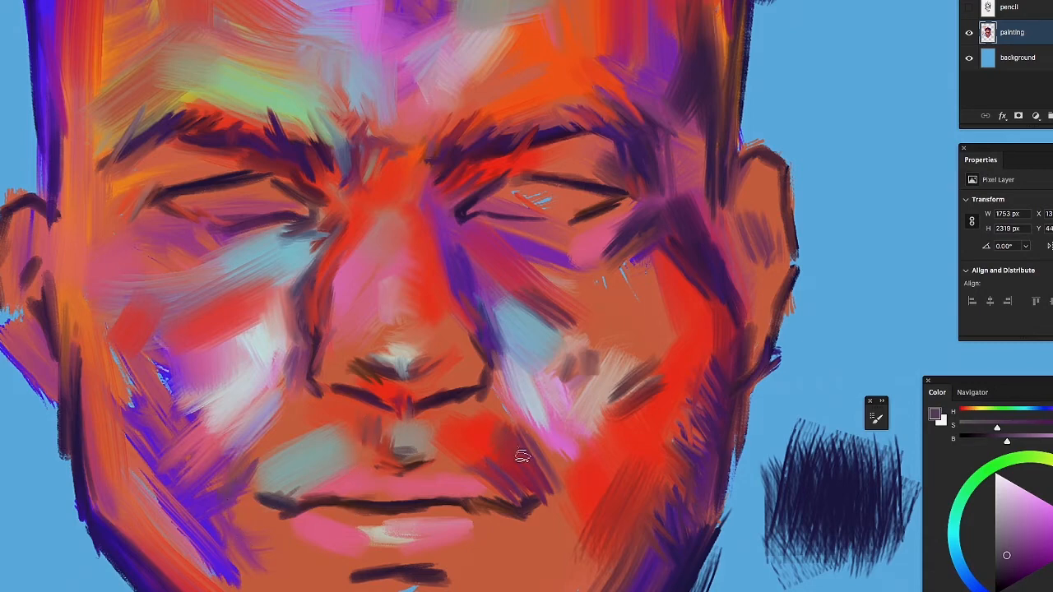
{"action": "left_click_drag", "start_coordinate": [510, 420], "coordinate": [527, 429]}
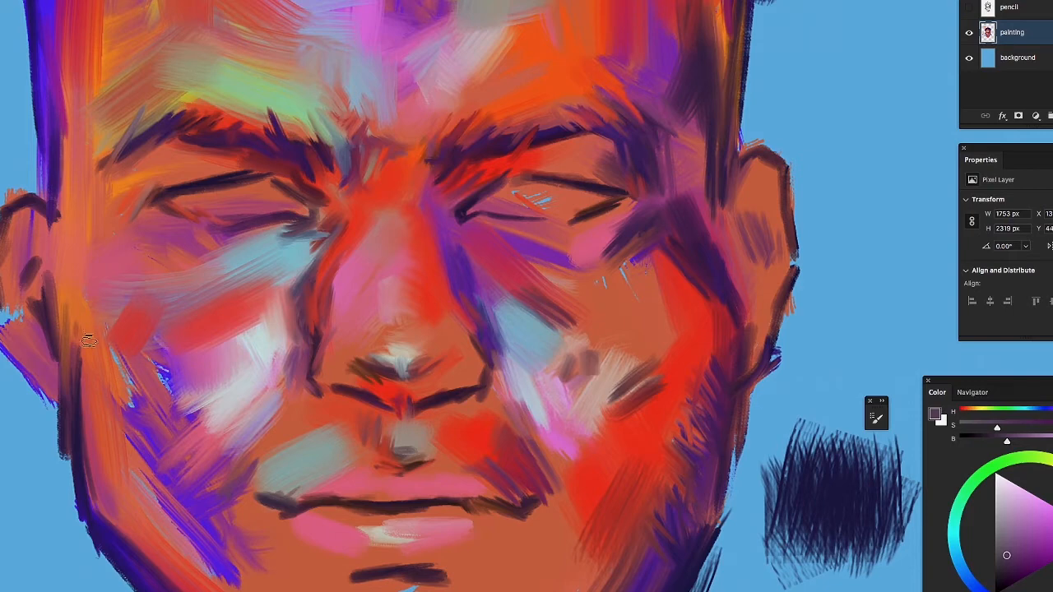
{"action": "left_click_drag", "start_coordinate": [686, 414], "coordinate": [601, 149]}
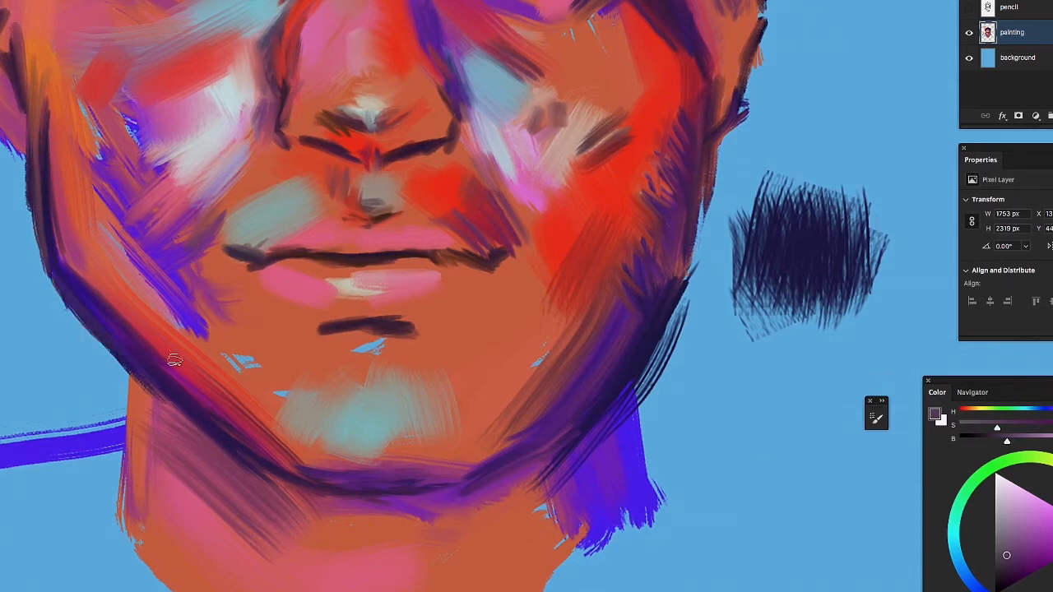
{"action": "left_click_drag", "start_coordinate": [149, 161], "coordinate": [149, 188]}
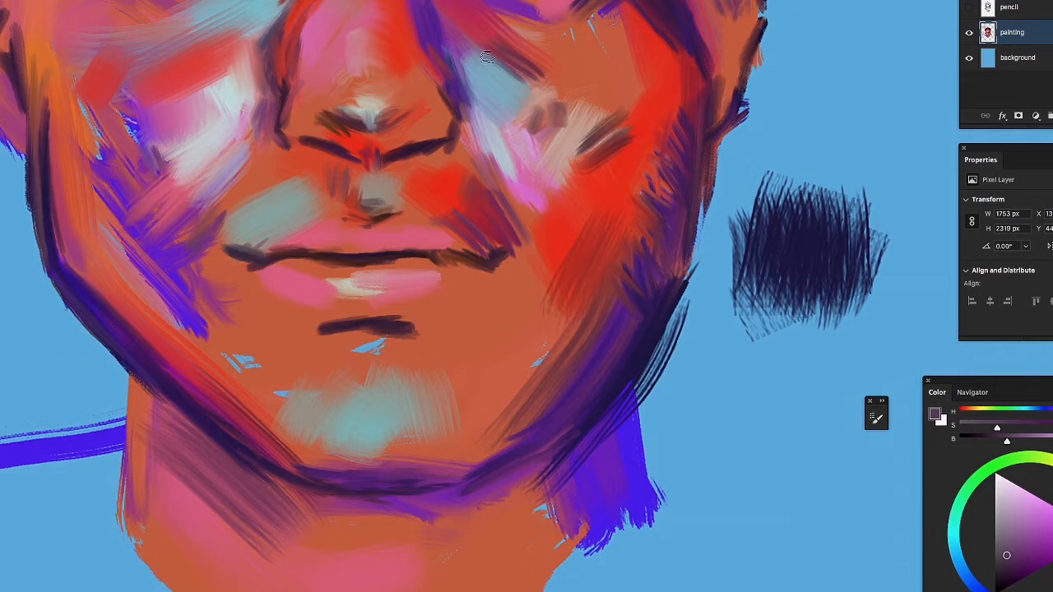
{"action": "mouse_move", "coordinate": [496, 56]}
{"action": "left_mouse_down"}
{"action": "mouse_move", "coordinate": [521, 59]}
{"action": "mouse_move", "coordinate": [520, 84]}
{"action": "mouse_move", "coordinate": [540, 76]}
{"action": "mouse_move", "coordinate": [527, 92]}
{"action": "mouse_move", "coordinate": [550, 76]}
{"action": "left_mouse_up"}
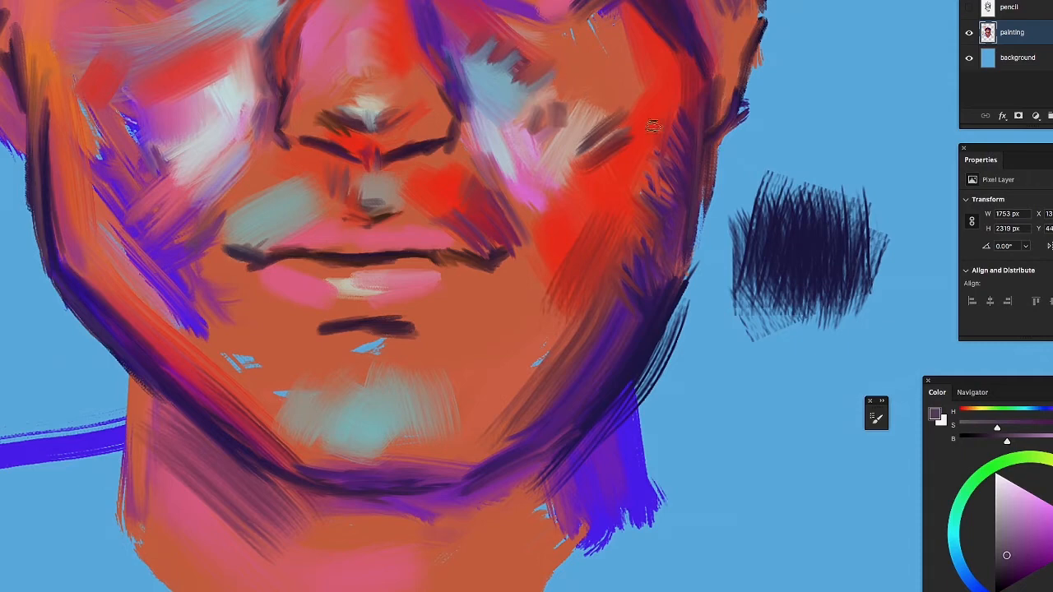
{"action": "left_click_drag", "start_coordinate": [682, 89], "coordinate": [668, 105]}
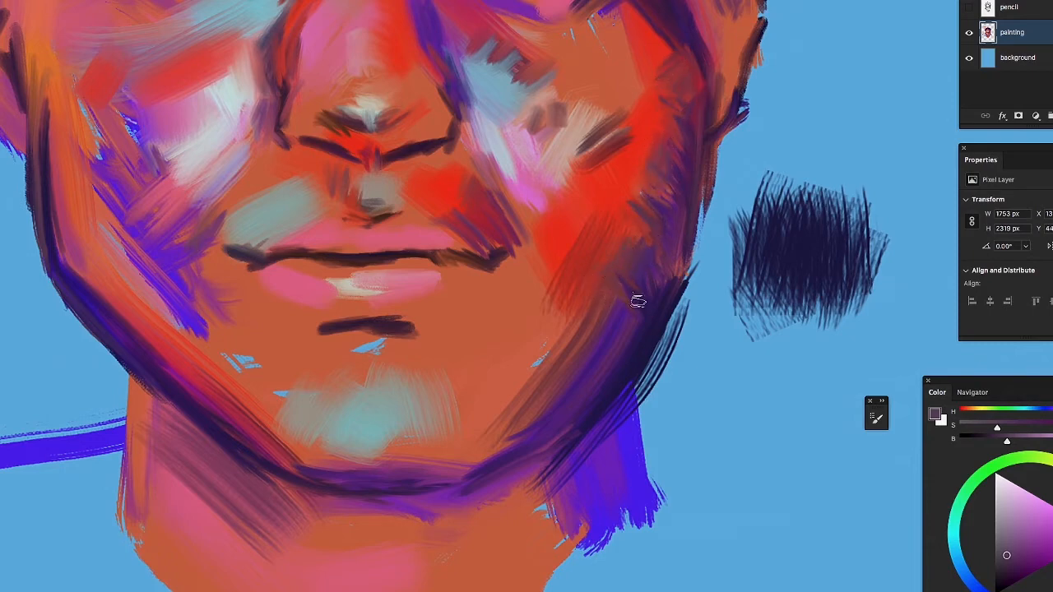
{"action": "left_click_drag", "start_coordinate": [621, 248], "coordinate": [642, 237]}
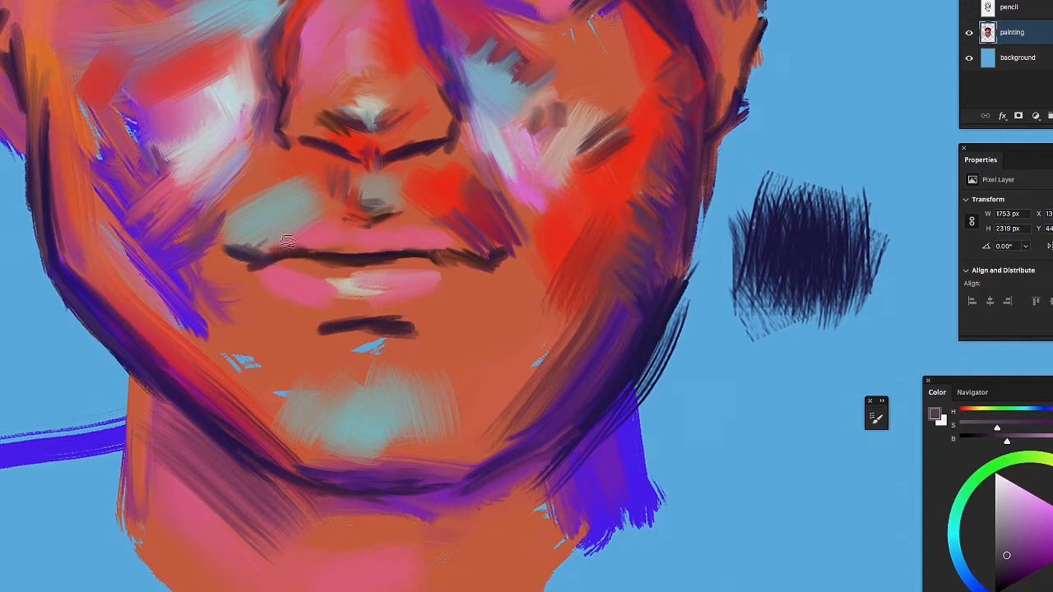
Shade the upper lip and the edges of the lower lip with muted purple and a plum sampled from the jaw shadow
{"action": "mouse_move", "coordinate": [288, 241]}
{"action": "left_mouse_down"}
{"action": "mouse_move", "coordinate": [263, 245]}
{"action": "mouse_move", "coordinate": [286, 231]}
{"action": "mouse_move", "coordinate": [272, 255]}
{"action": "left_mouse_up"}
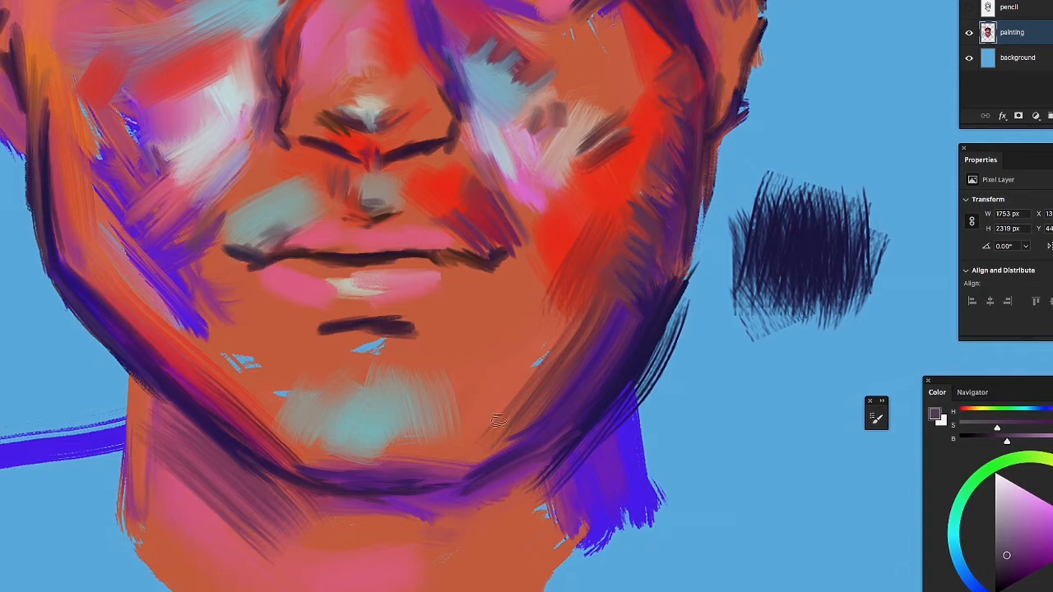
{"action": "left_click", "coordinate": [615, 325], "text": "alt"}
{"action": "left_click", "coordinate": [625, 264], "text": "alt"}
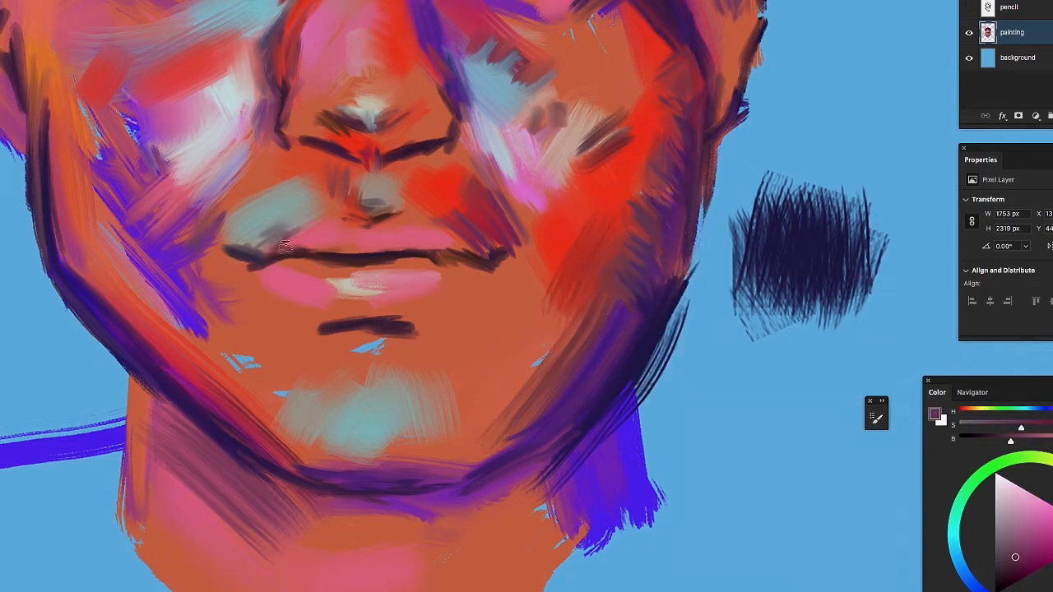
{"action": "mouse_move", "coordinate": [284, 242]}
{"action": "left_mouse_down"}
{"action": "mouse_move", "coordinate": [339, 222]}
{"action": "mouse_move", "coordinate": [280, 241]}
{"action": "left_mouse_up"}
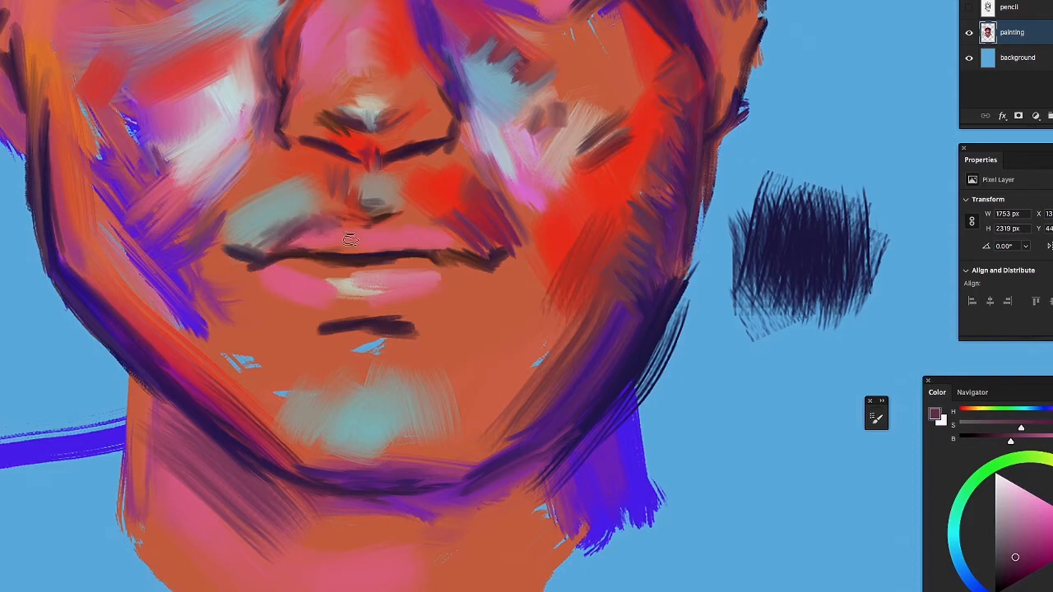
{"action": "left_click_drag", "start_coordinate": [351, 238], "coordinate": [400, 261]}
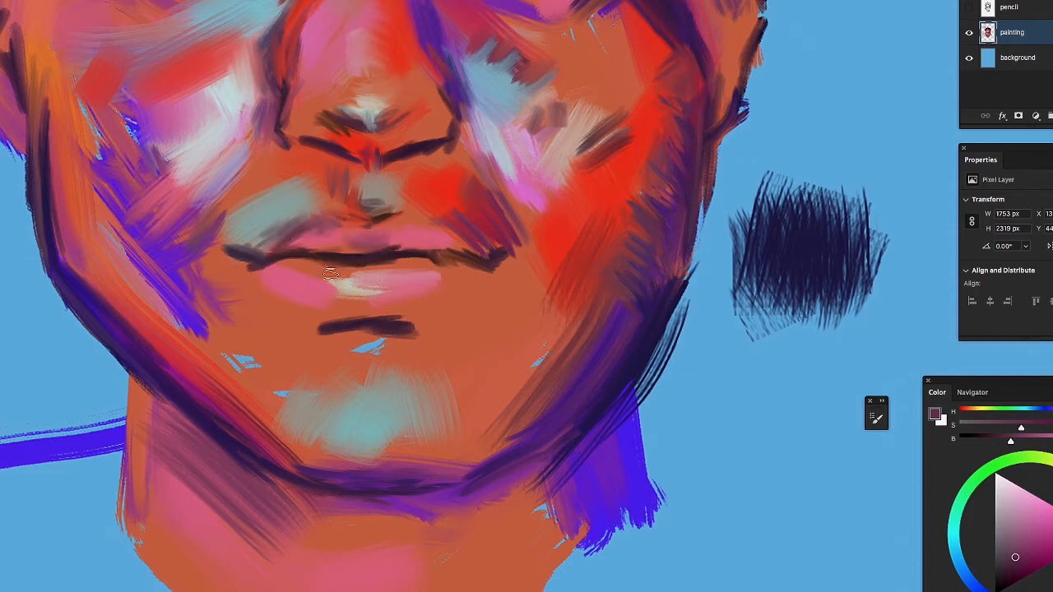
{"action": "left_click_drag", "start_coordinate": [329, 274], "coordinate": [281, 274]}
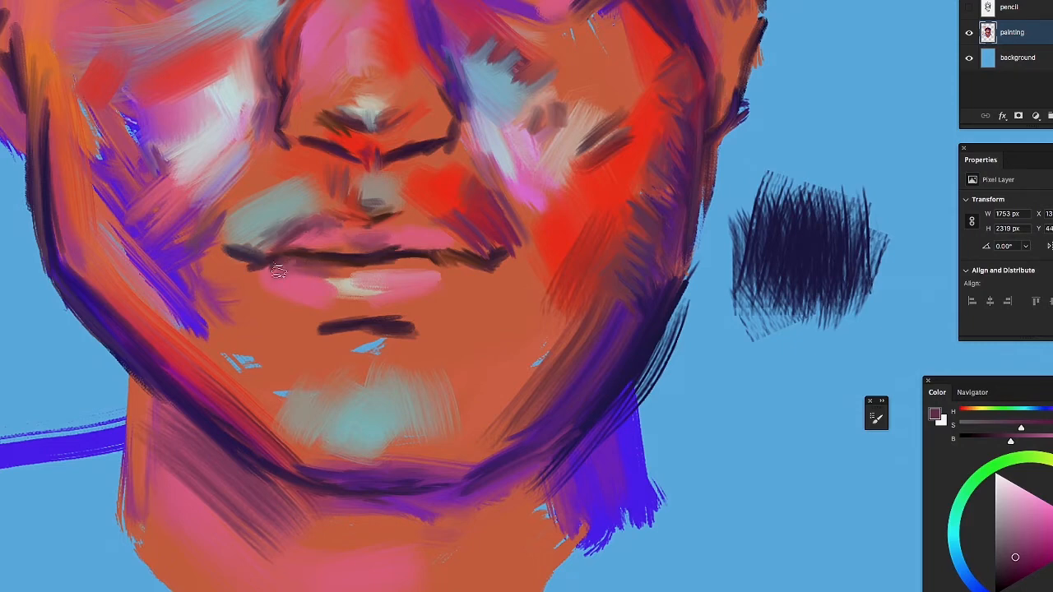
{"action": "mouse_move", "coordinate": [433, 273]}
{"action": "left_mouse_down"}
{"action": "mouse_move", "coordinate": [446, 260]}
{"action": "mouse_move", "coordinate": [460, 276]}
{"action": "left_mouse_up"}
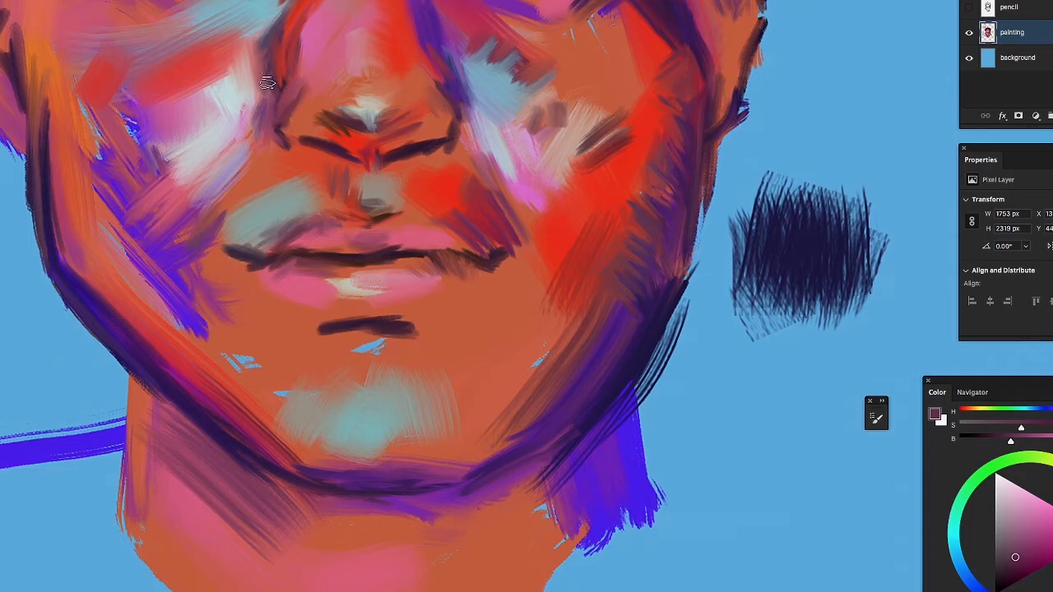
Sample the dark navy from the swatch beside the face and thicken the eyebrows with short hair-like strokes
{"action": "left_click_drag", "start_coordinate": [277, 82], "coordinate": [262, 329]}
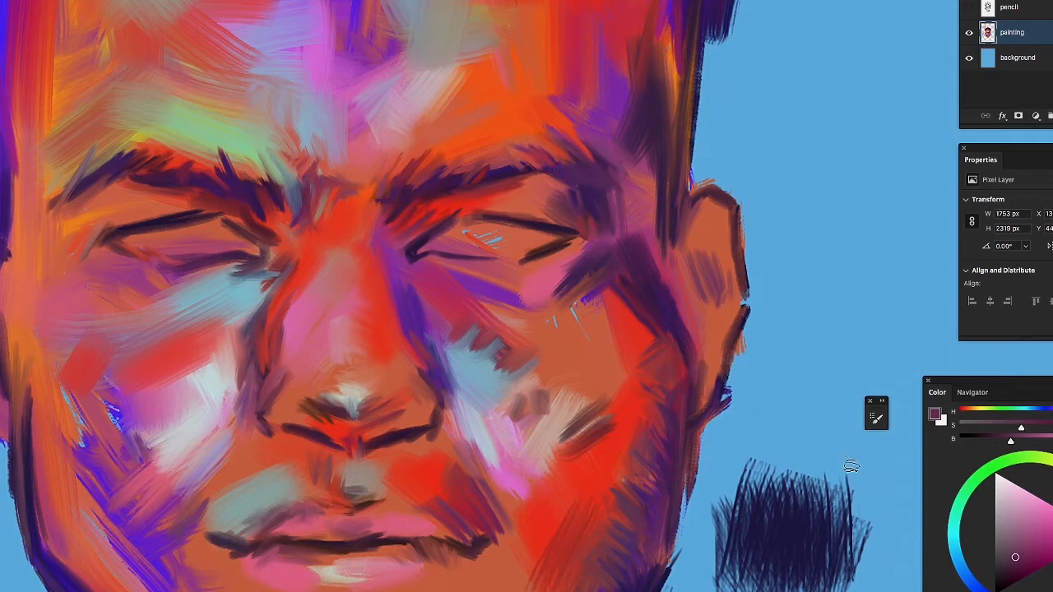
{"action": "left_click", "coordinate": [782, 536], "text": "alt"}
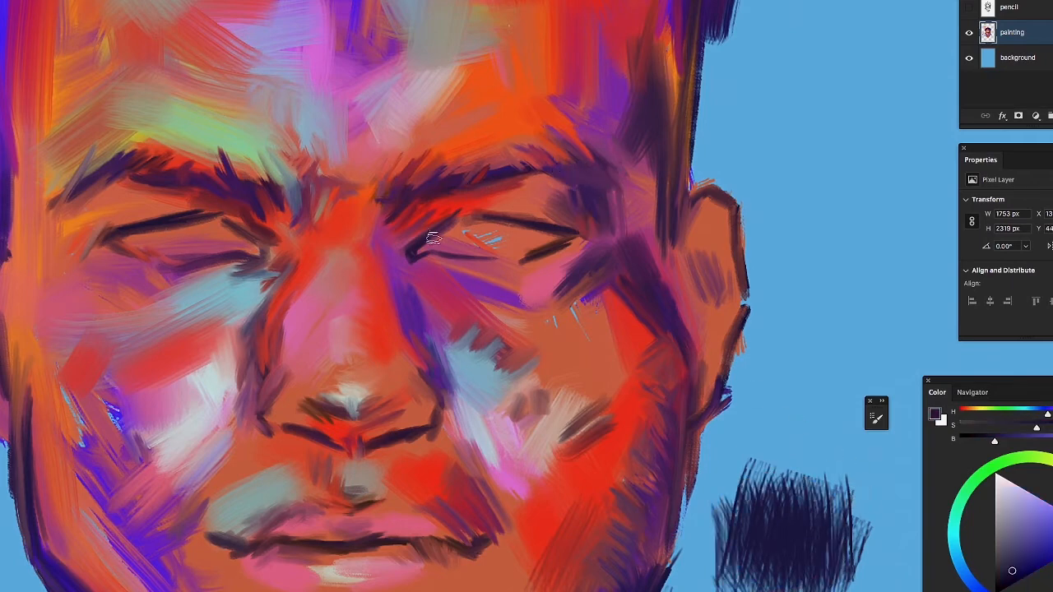
{"action": "left_click_drag", "start_coordinate": [111, 200], "coordinate": [81, 189]}
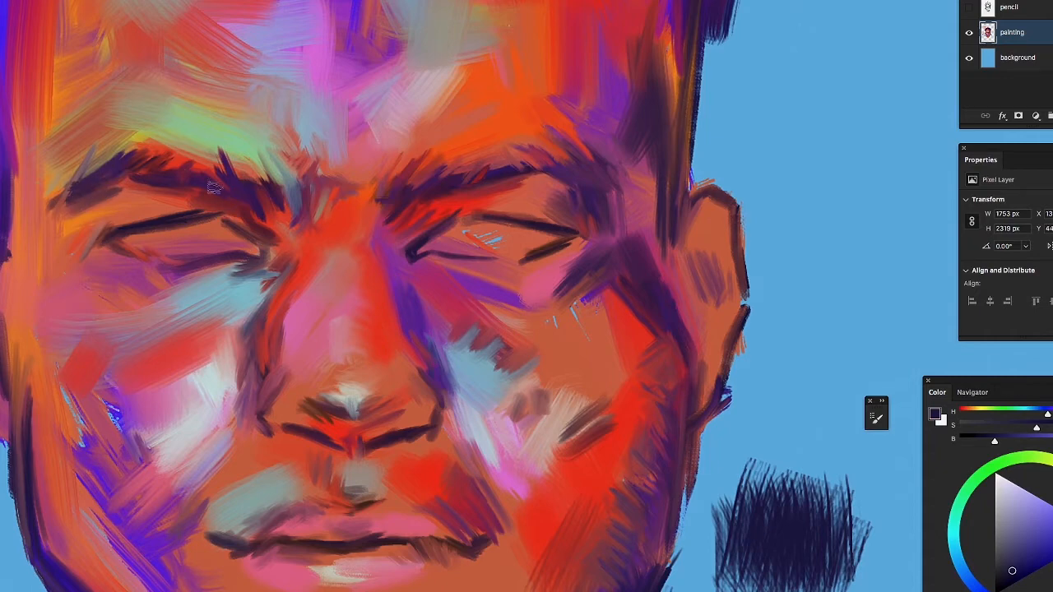
{"action": "mouse_move", "coordinate": [247, 182]}
{"action": "left_mouse_down"}
{"action": "mouse_move", "coordinate": [259, 205]}
{"action": "mouse_move", "coordinate": [226, 170]}
{"action": "left_mouse_up"}
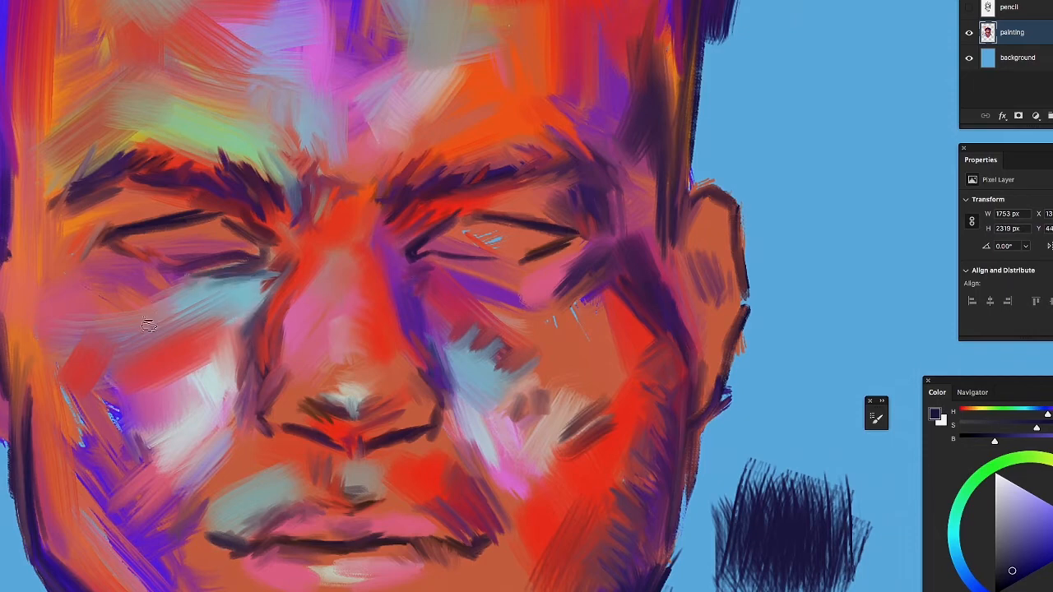
Sample red from the side of the nose and brush it under the eyes, beside the nose and between the brows
{"action": "left_click", "coordinate": [303, 268], "text": "alt"}
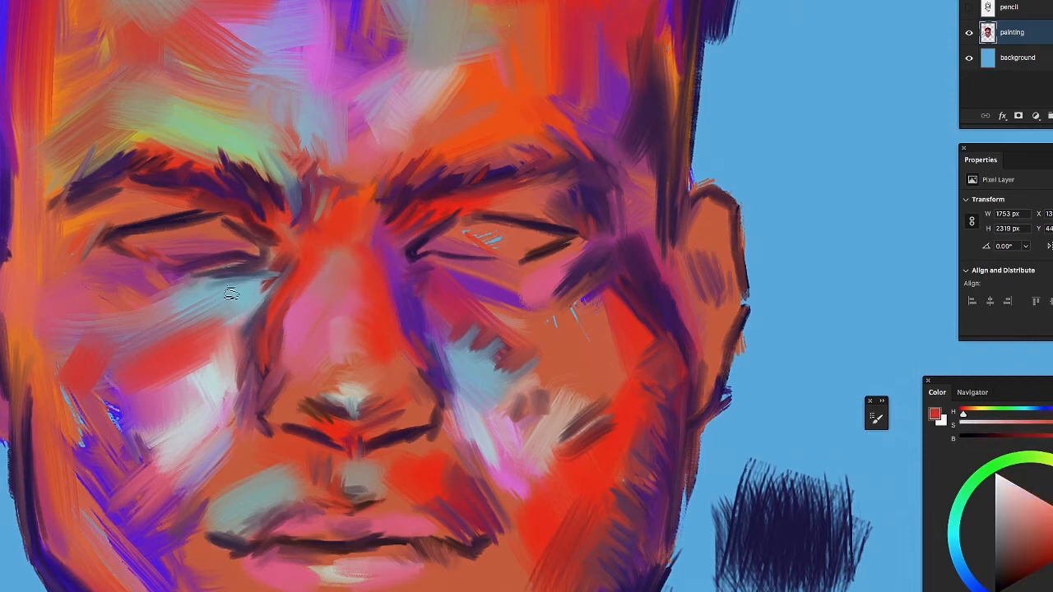
{"action": "mouse_move", "coordinate": [212, 278]}
{"action": "left_mouse_down"}
{"action": "mouse_move", "coordinate": [276, 262]}
{"action": "mouse_move", "coordinate": [189, 294]}
{"action": "left_mouse_up"}
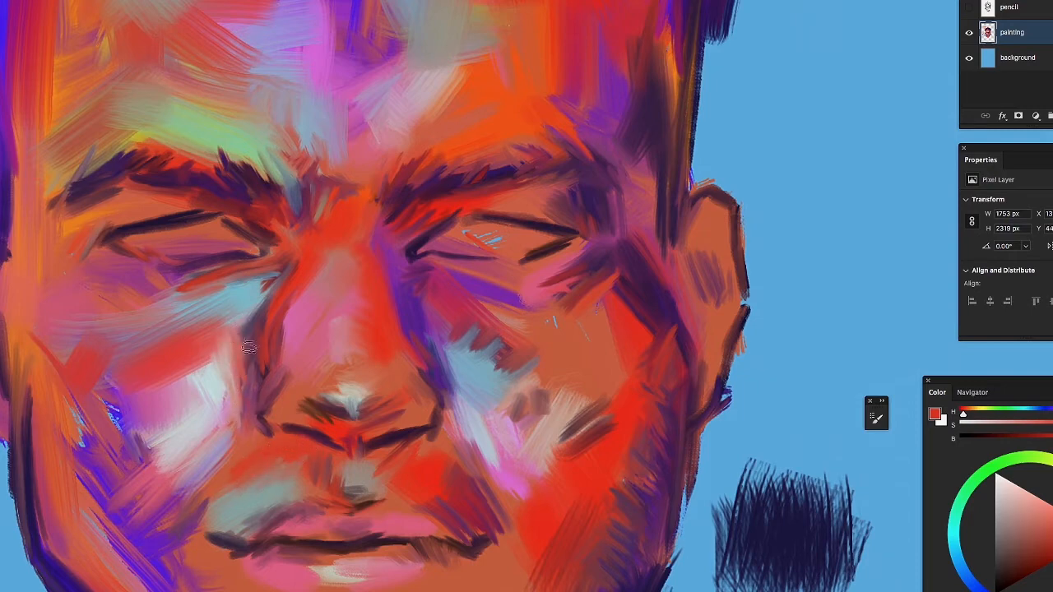
{"action": "mouse_move", "coordinate": [248, 347]}
{"action": "left_mouse_down"}
{"action": "mouse_move", "coordinate": [245, 316]}
{"action": "mouse_move", "coordinate": [259, 304]}
{"action": "mouse_move", "coordinate": [218, 334]}
{"action": "left_mouse_up"}
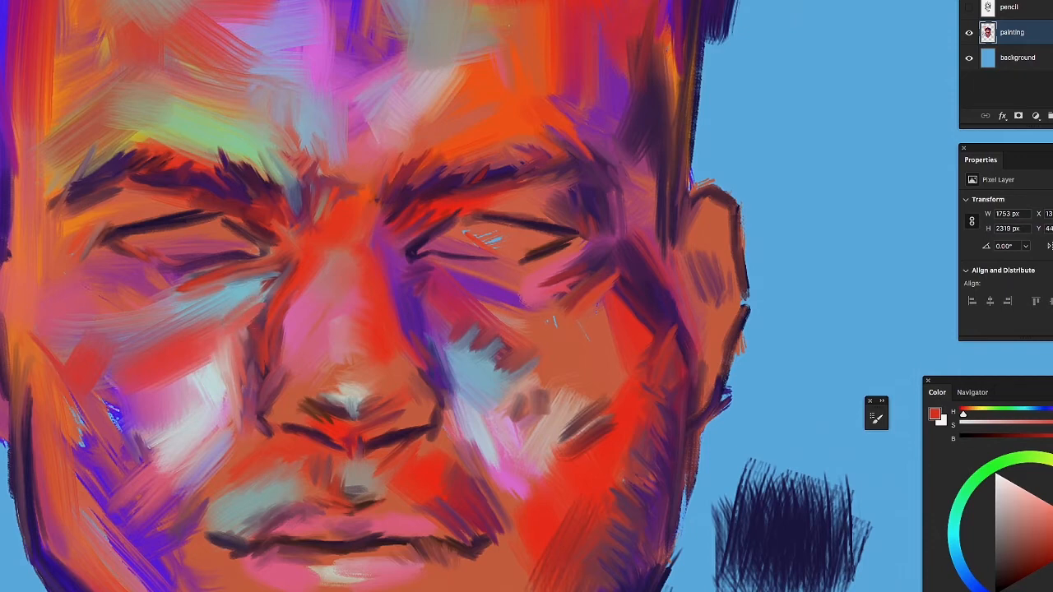
{"action": "mouse_move", "coordinate": [236, 343]}
{"action": "left_mouse_down"}
{"action": "mouse_move", "coordinate": [233, 354]}
{"action": "mouse_move", "coordinate": [250, 315]}
{"action": "mouse_move", "coordinate": [248, 334]}
{"action": "left_mouse_up"}
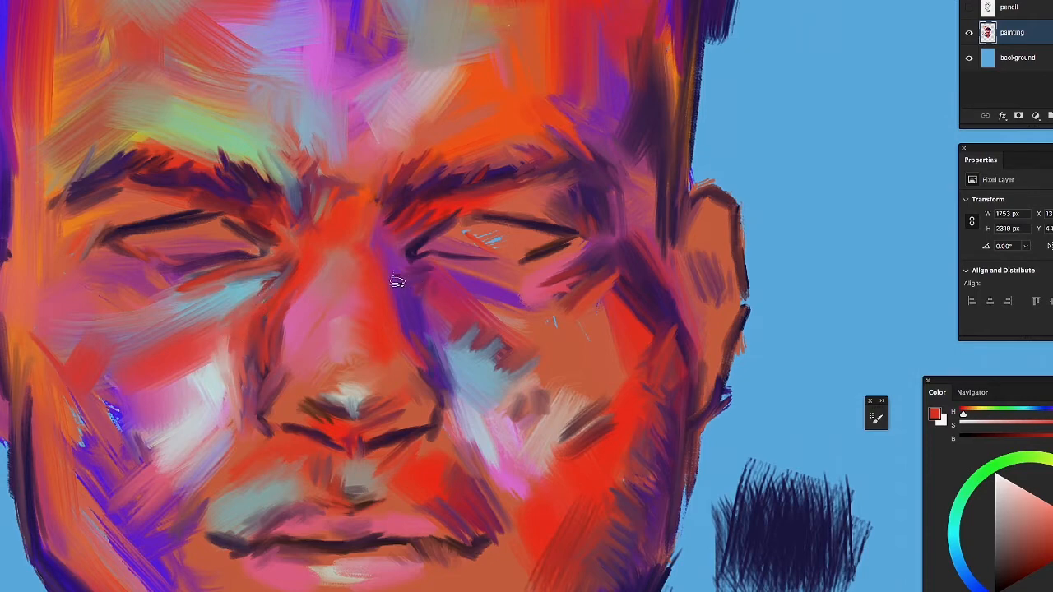
{"action": "left_click_drag", "start_coordinate": [318, 169], "coordinate": [323, 200]}
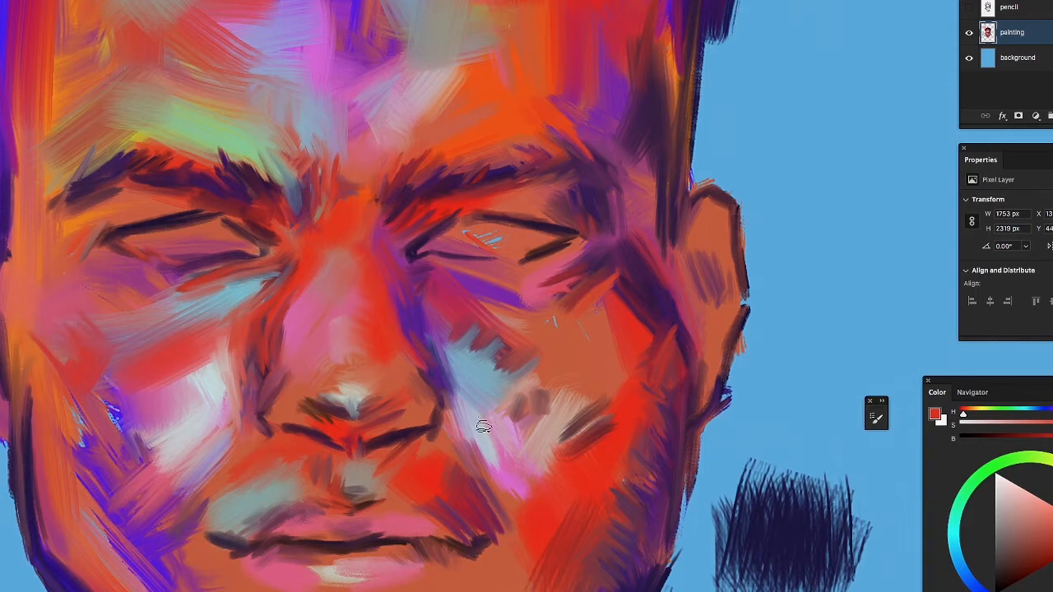
Sample dark purple from the cheekbone shadow and darken the ears' inner folds and the face edges in front of them
{"action": "left_click", "coordinate": [646, 289], "text": "alt"}
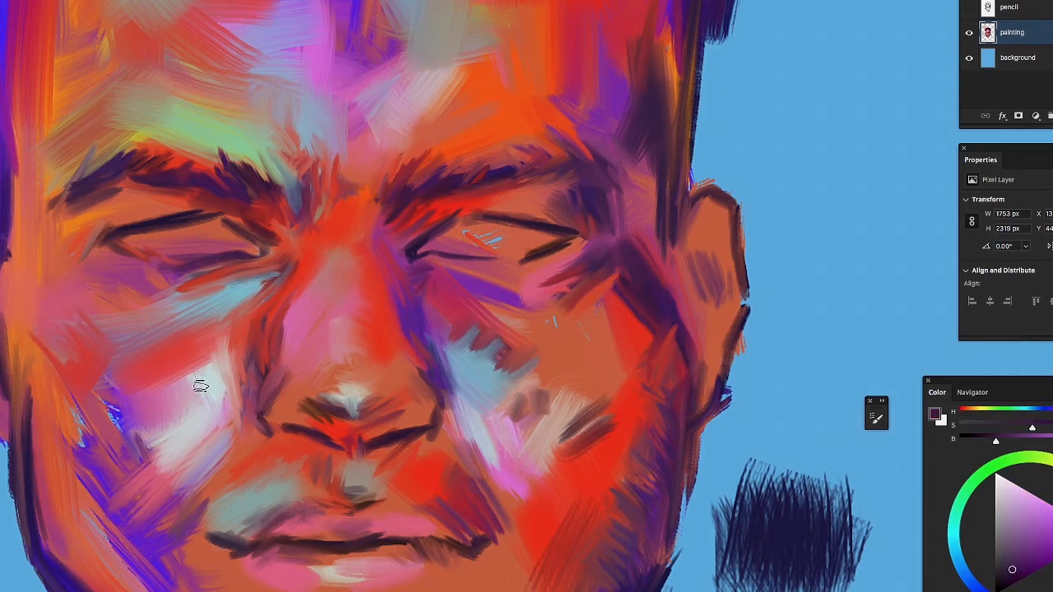
{"action": "mouse_move", "coordinate": [24, 332]}
{"action": "left_mouse_down"}
{"action": "mouse_move", "coordinate": [28, 301]}
{"action": "mouse_move", "coordinate": [12, 348]}
{"action": "mouse_move", "coordinate": [31, 313]}
{"action": "left_mouse_up"}
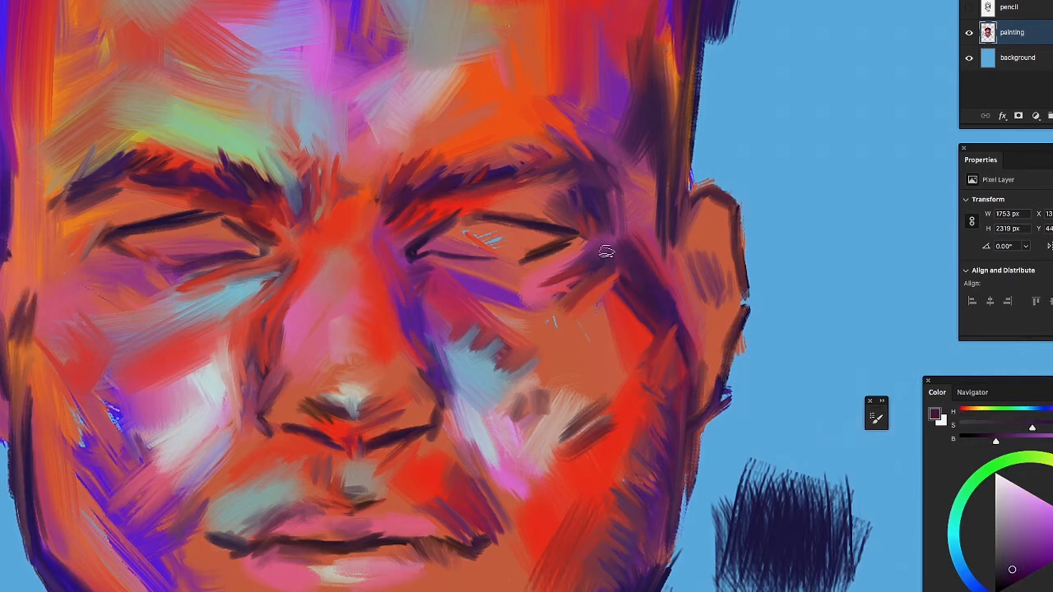
{"action": "left_click_drag", "start_coordinate": [689, 317], "coordinate": [692, 351]}
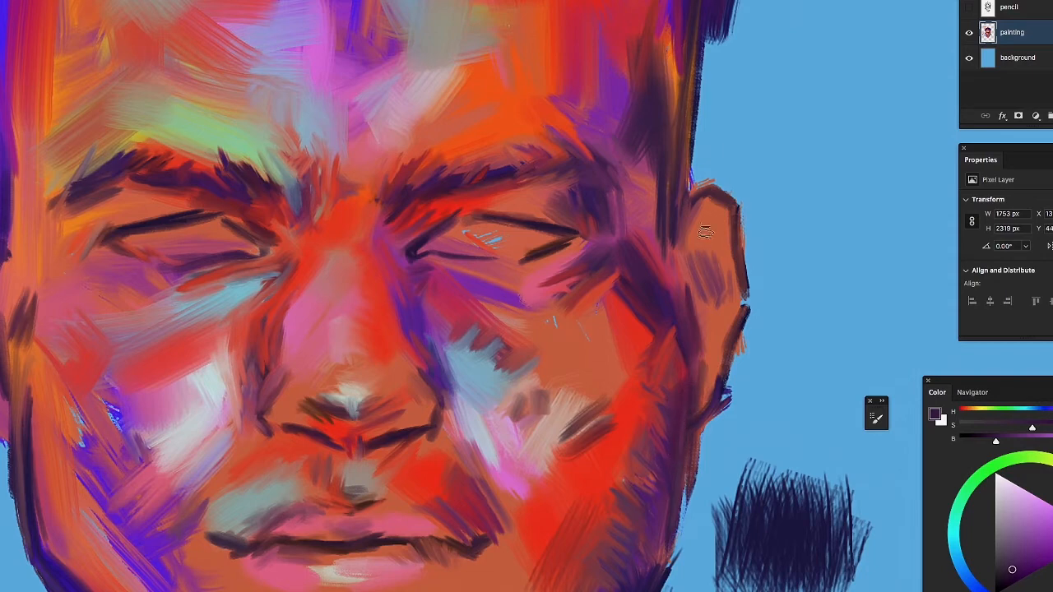
{"action": "left_click_drag", "start_coordinate": [709, 228], "coordinate": [691, 260]}
{"action": "mouse_move", "coordinate": [708, 251]}
{"action": "left_mouse_down"}
{"action": "mouse_move", "coordinate": [691, 283]}
{"action": "mouse_move", "coordinate": [715, 305]}
{"action": "mouse_move", "coordinate": [711, 271]}
{"action": "mouse_move", "coordinate": [721, 318]}
{"action": "mouse_move", "coordinate": [711, 346]}
{"action": "mouse_move", "coordinate": [719, 325]}
{"action": "mouse_move", "coordinate": [695, 345]}
{"action": "mouse_move", "coordinate": [714, 316]}
{"action": "mouse_move", "coordinate": [700, 358]}
{"action": "left_mouse_up"}
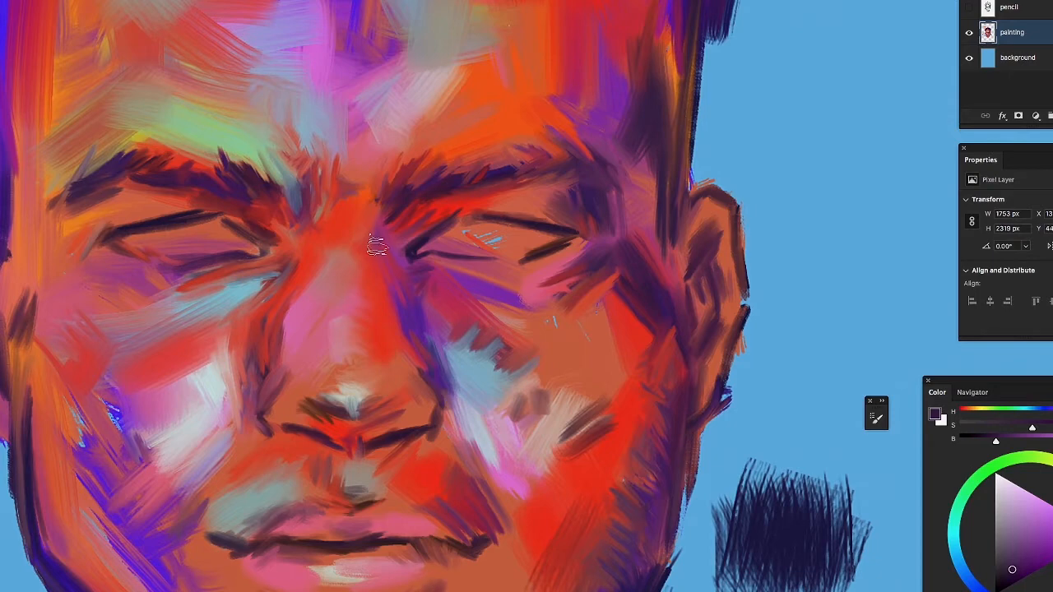
Add short dark purple strokes at the inner ends of both eyebrows and on the forehead above the shadowed outer brow
{"action": "left_click_drag", "start_coordinate": [391, 178], "coordinate": [381, 212]}
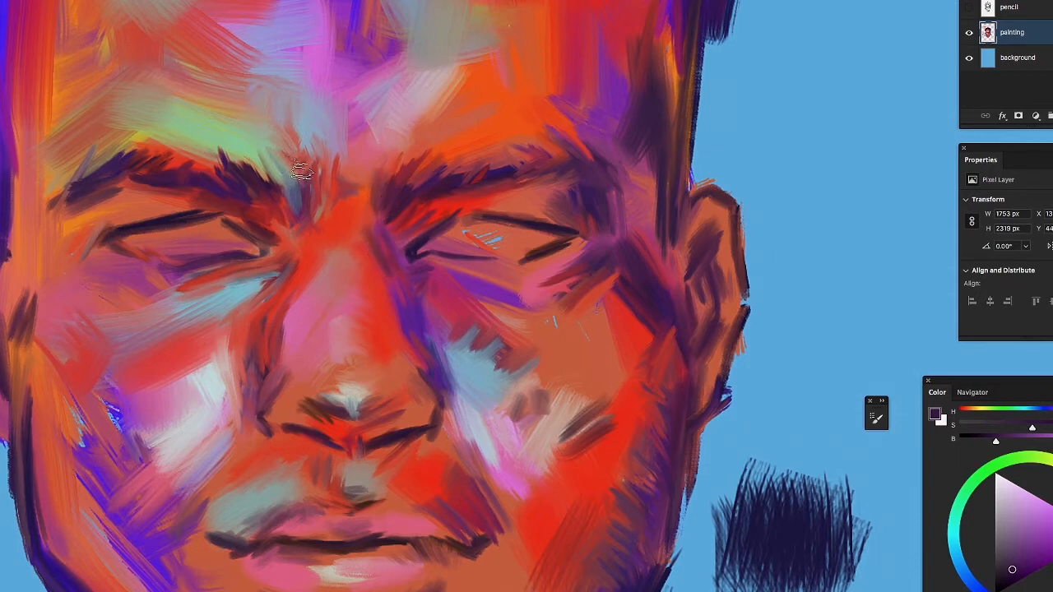
{"action": "left_click_drag", "start_coordinate": [304, 165], "coordinate": [289, 191]}
{"action": "left_click_drag", "start_coordinate": [589, 74], "coordinate": [569, 128]}
Break up the hairline with dark purple strokes along its corner and short vertical strokes where the hair meets the forehead
{"action": "left_click_drag", "start_coordinate": [275, 54], "coordinate": [329, 295]}
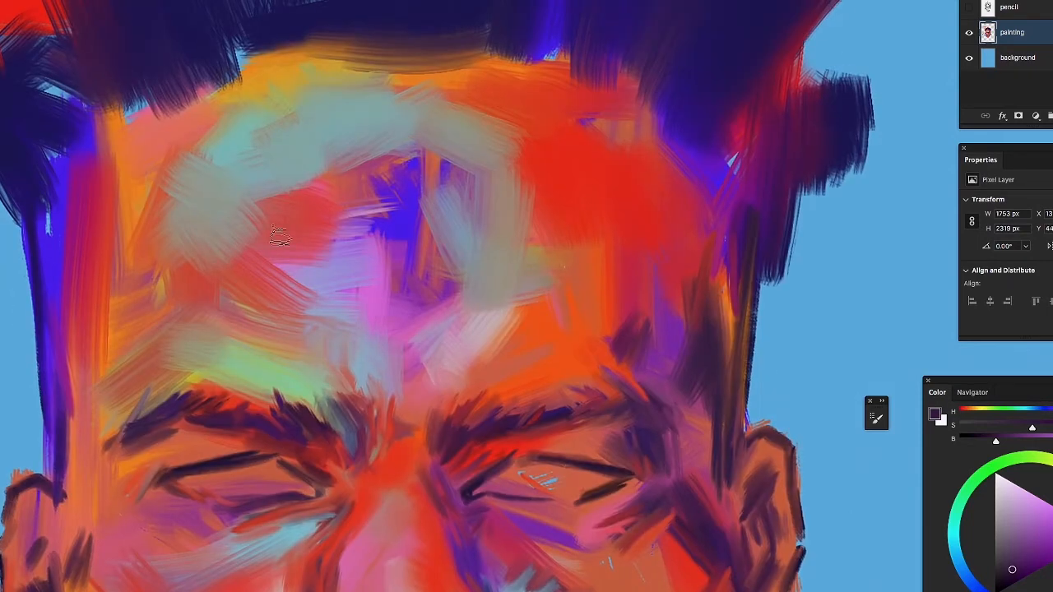
{"action": "mouse_move", "coordinate": [123, 123]}
{"action": "left_mouse_down"}
{"action": "mouse_move", "coordinate": [155, 97]}
{"action": "mouse_move", "coordinate": [130, 121]}
{"action": "mouse_move", "coordinate": [185, 93]}
{"action": "mouse_move", "coordinate": [183, 103]}
{"action": "mouse_move", "coordinate": [191, 85]}
{"action": "mouse_move", "coordinate": [214, 88]}
{"action": "mouse_move", "coordinate": [227, 54]}
{"action": "mouse_move", "coordinate": [251, 60]}
{"action": "mouse_move", "coordinate": [260, 68]}
{"action": "left_mouse_up"}
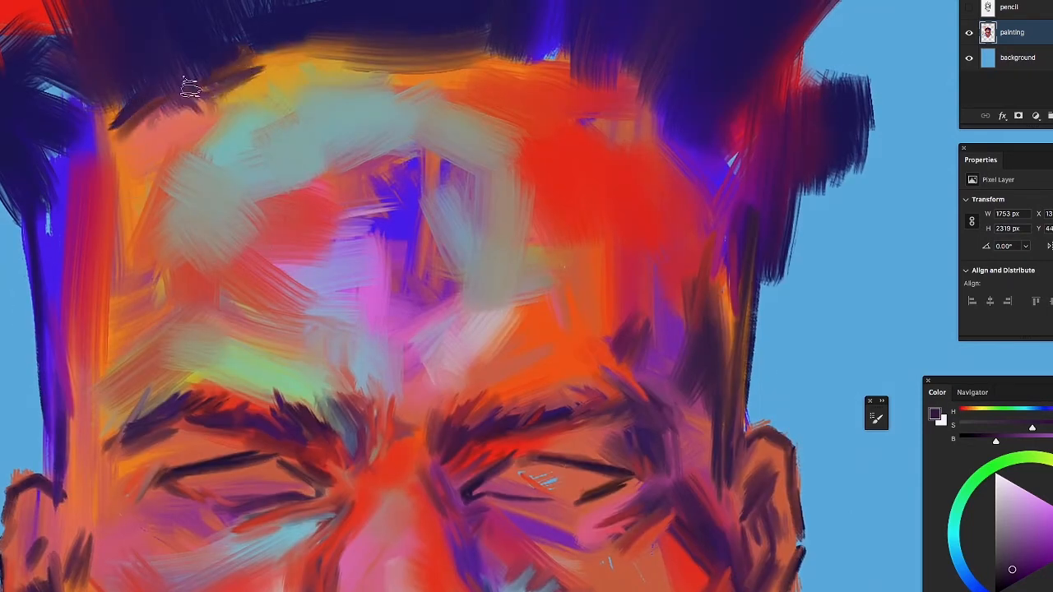
{"action": "left_click_drag", "start_coordinate": [567, 72], "coordinate": [556, 31]}
{"action": "left_click_drag", "start_coordinate": [556, 31], "coordinate": [549, 65]}
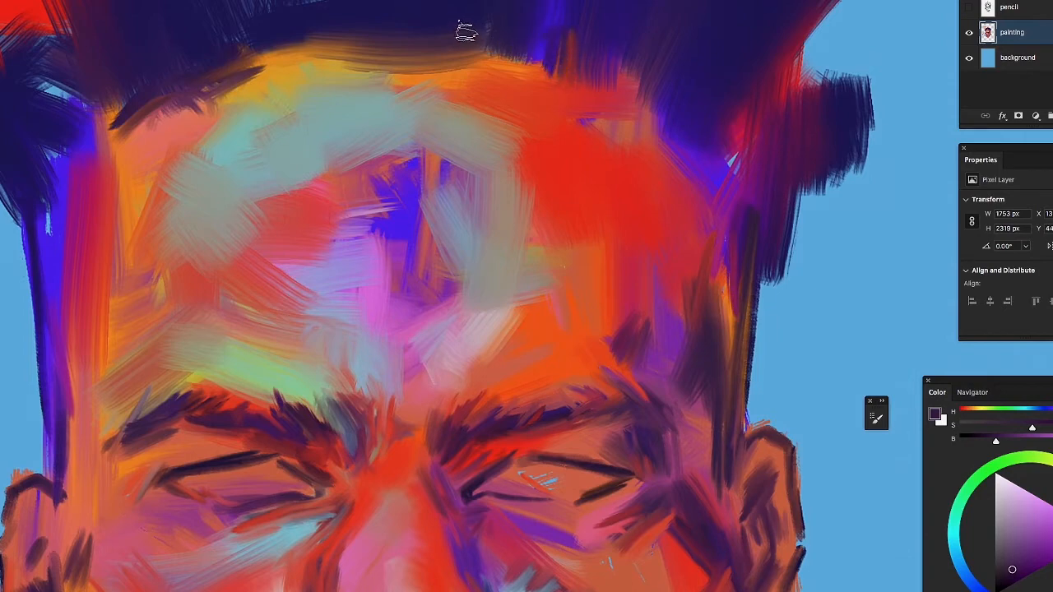
{"action": "left_click_drag", "start_coordinate": [476, 28], "coordinate": [482, 60]}
{"action": "left_click_drag", "start_coordinate": [482, 61], "coordinate": [492, 6]}
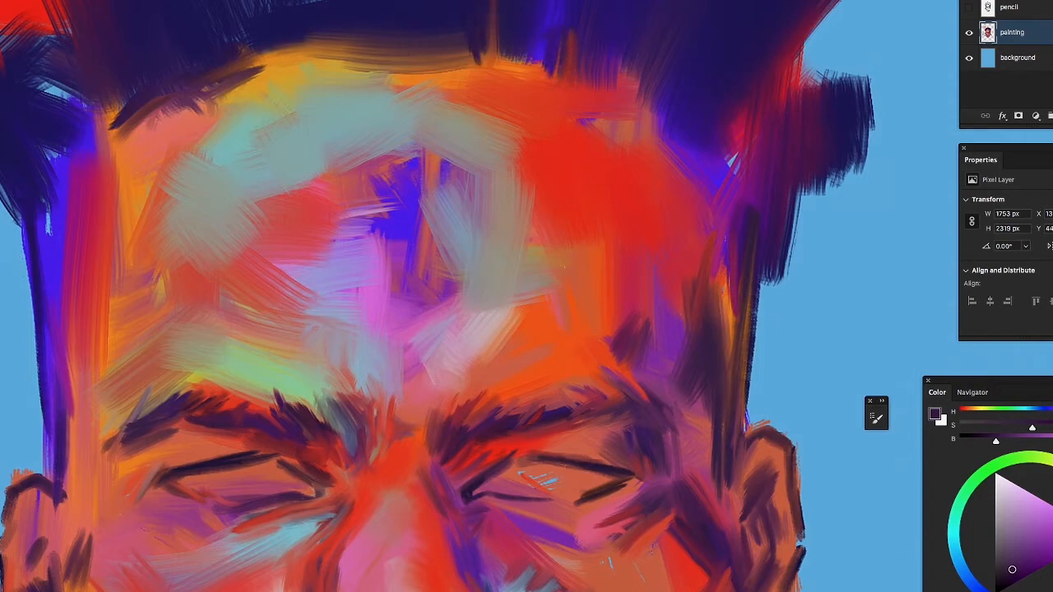
{"action": "mouse_move", "coordinate": [261, 82]}
{"action": "left_mouse_down"}
{"action": "mouse_move", "coordinate": [268, 21]}
{"action": "mouse_move", "coordinate": [289, 87]}
{"action": "left_mouse_up"}
View the whole face and show the pencil sketch layer over the painting
{"action": "left_click_drag", "start_coordinate": [411, 213], "coordinate": [374, 213]}
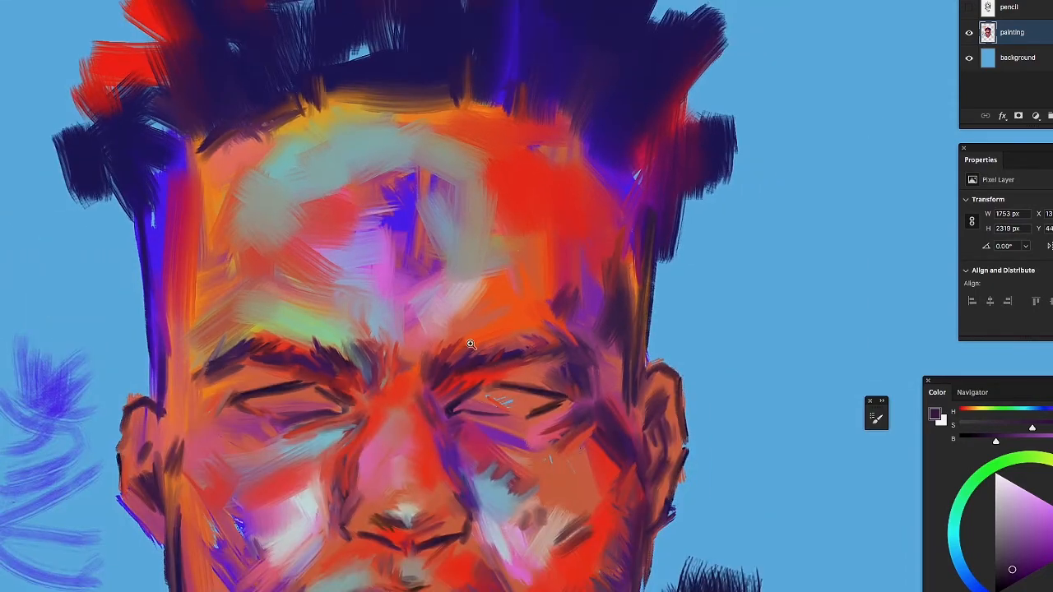
{"action": "left_click_drag", "start_coordinate": [465, 371], "coordinate": [372, 85]}
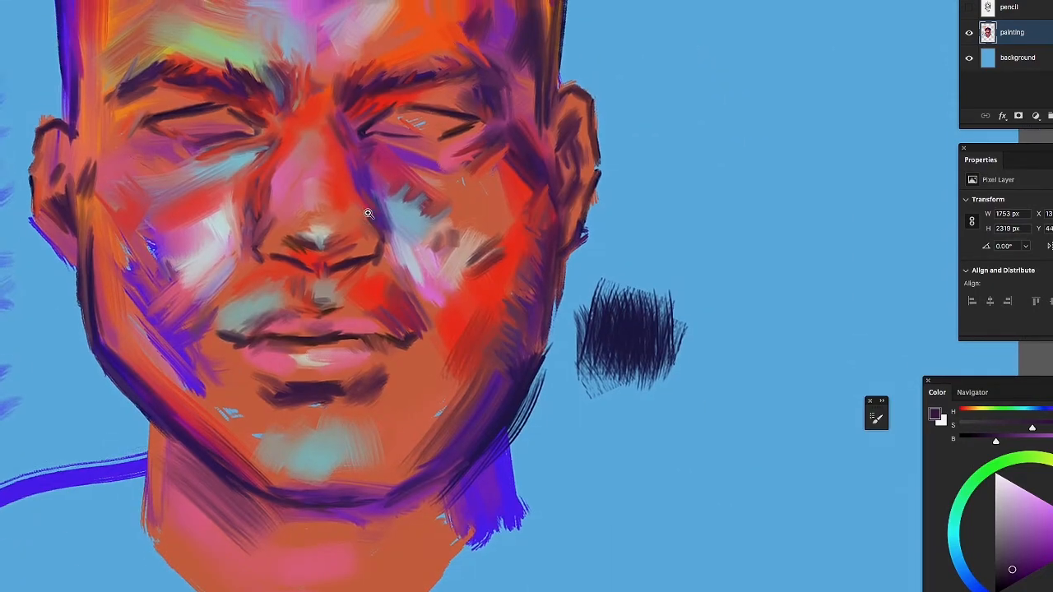
{"action": "left_click_drag", "start_coordinate": [378, 142], "coordinate": [336, 169]}
{"action": "left_click_drag", "start_coordinate": [542, 392], "coordinate": [621, 372]}
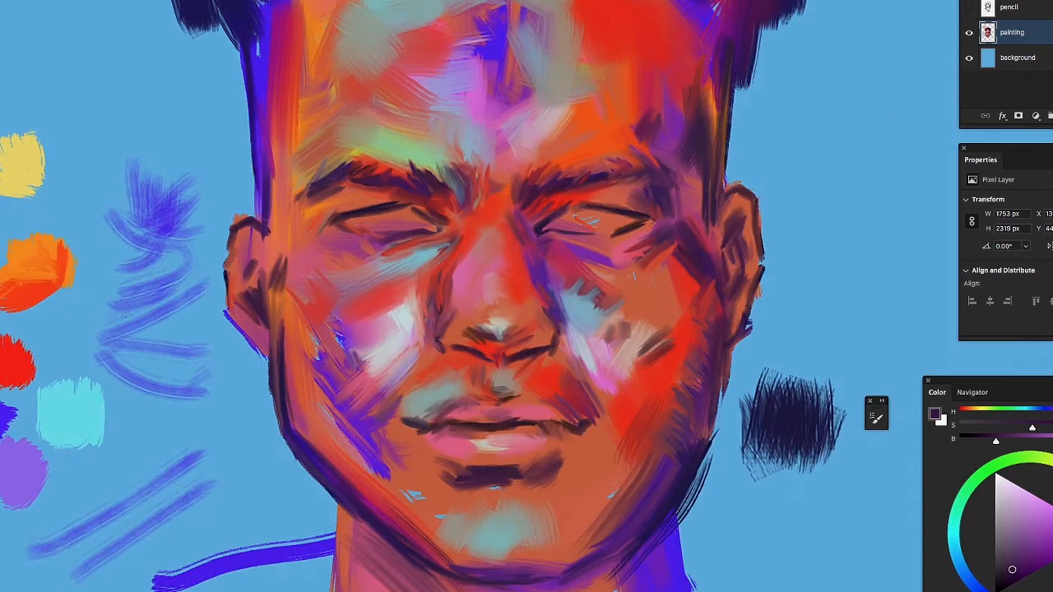
{"action": "left_click", "coordinate": [966, 9]}
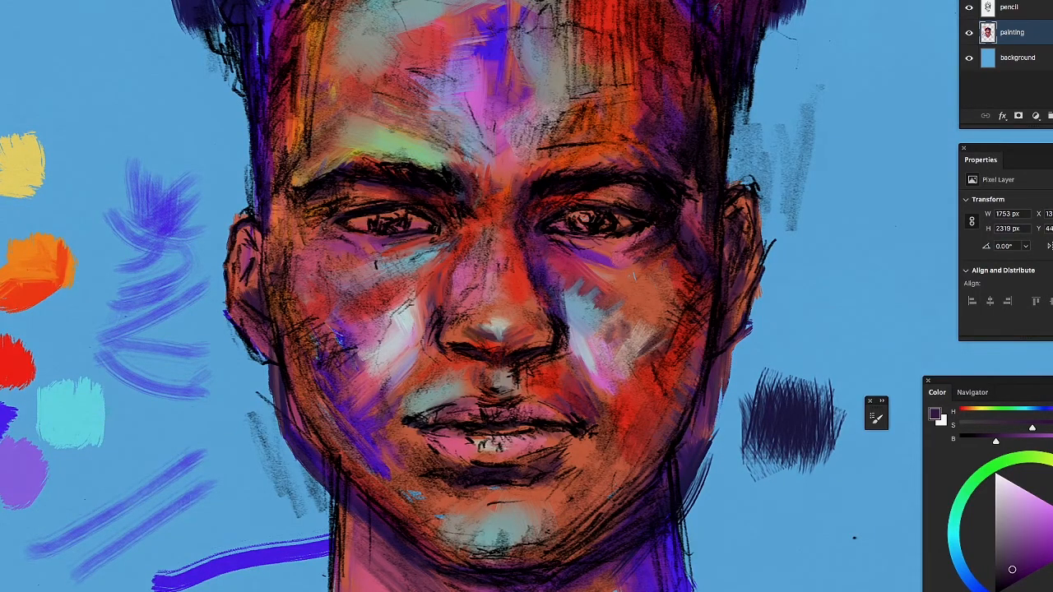
With the pencil sketch hidden, add short pale yellow-tan highlight strokes beside the chin and across the lower forehead
{"action": "left_click", "coordinate": [1052, 499]}
{"action": "mouse_move", "coordinate": [1034, 539]}
{"action": "left_mouse_down"}
{"action": "mouse_move", "coordinate": [1052, 526]}
{"action": "mouse_move", "coordinate": [1031, 517]}
{"action": "left_mouse_up"}
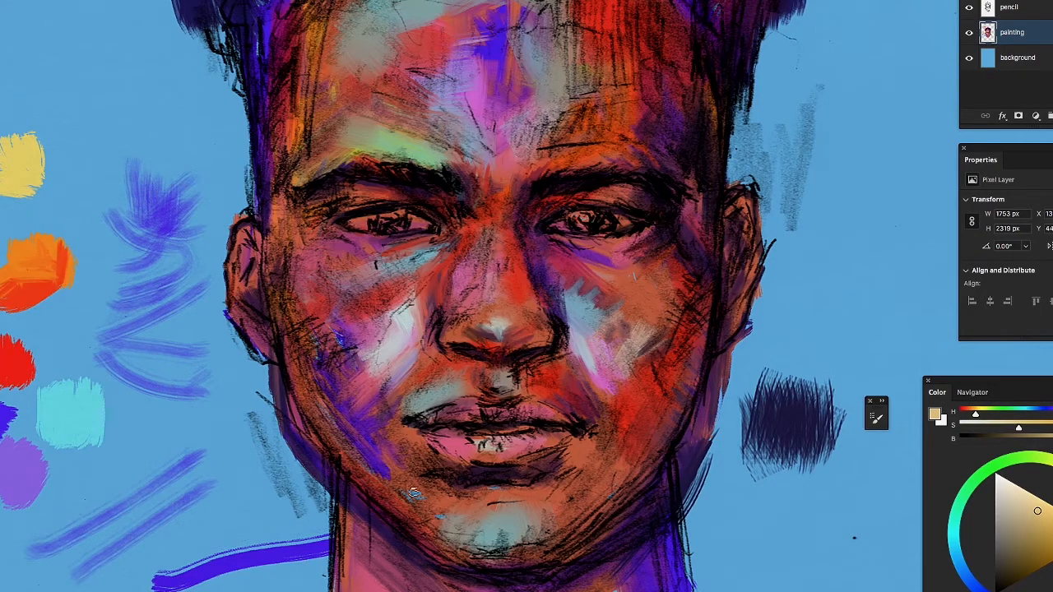
{"action": "left_click_drag", "start_coordinate": [412, 493], "coordinate": [442, 531]}
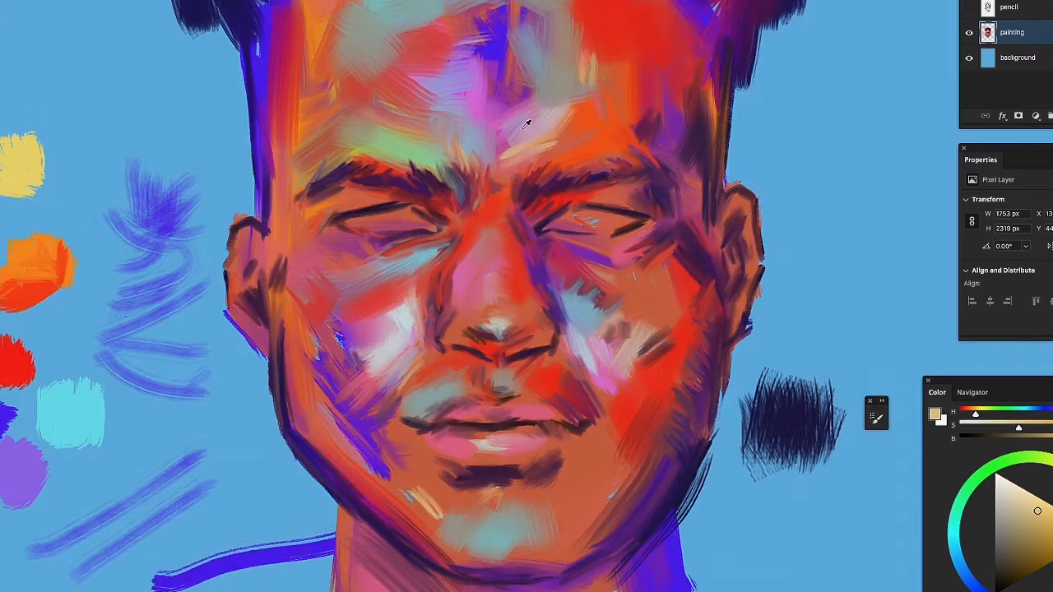
Sample the muted mauve from the lower forehead and blend short strokes of it across the forehead and above the brow
{"action": "left_click", "coordinate": [515, 122], "text": "alt"}
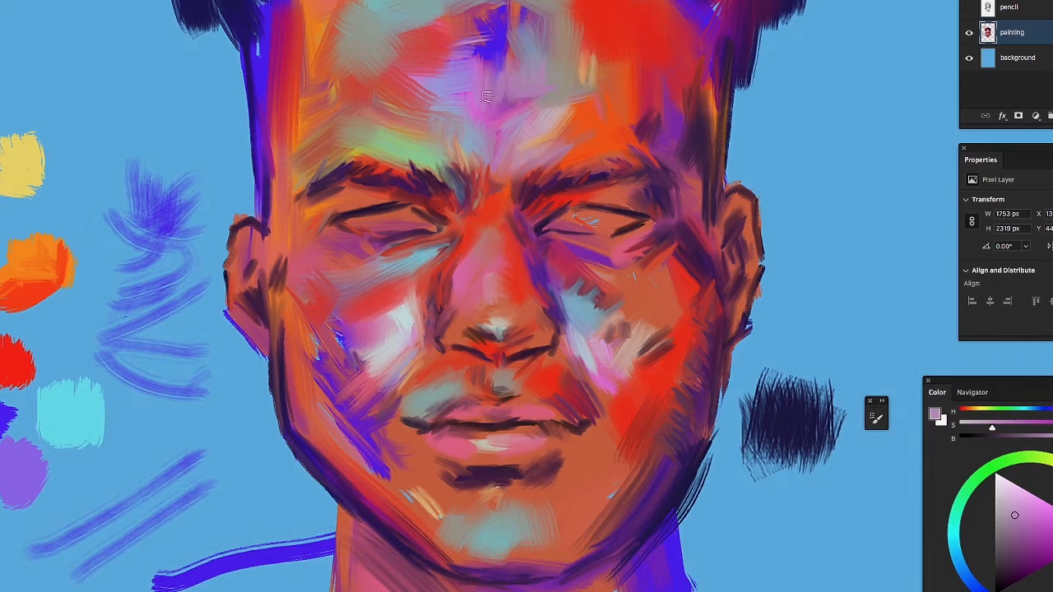
{"action": "mouse_move", "coordinate": [487, 96]}
{"action": "left_mouse_down"}
{"action": "mouse_move", "coordinate": [432, 92]}
{"action": "mouse_move", "coordinate": [419, 72]}
{"action": "mouse_move", "coordinate": [408, 97]}
{"action": "mouse_move", "coordinate": [410, 78]}
{"action": "mouse_move", "coordinate": [449, 111]}
{"action": "left_mouse_up"}
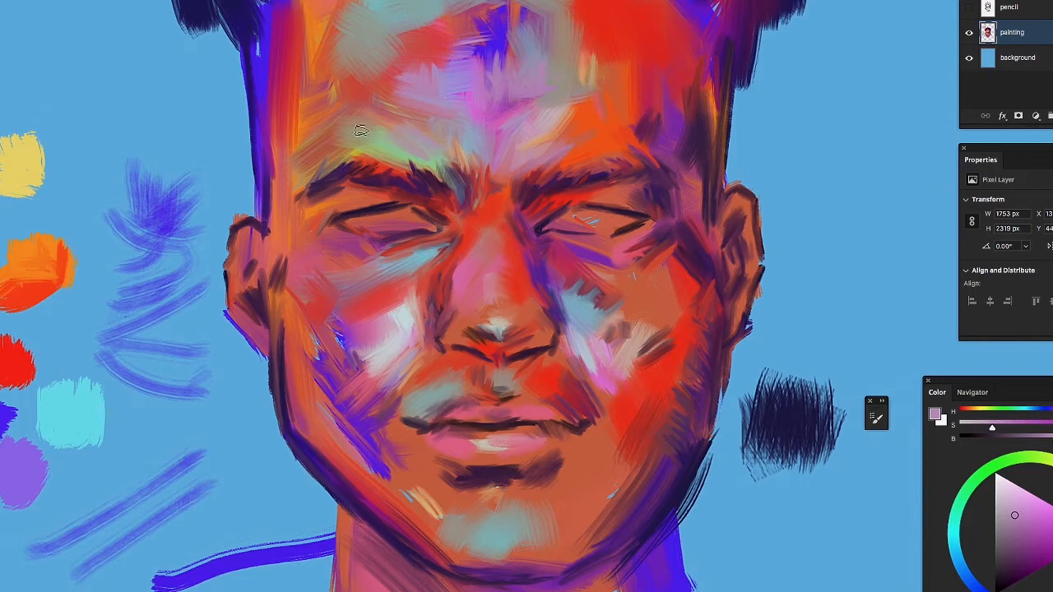
{"action": "mouse_move", "coordinate": [334, 113]}
{"action": "left_mouse_down"}
{"action": "mouse_move", "coordinate": [326, 137]}
{"action": "mouse_move", "coordinate": [336, 96]}
{"action": "left_mouse_up"}
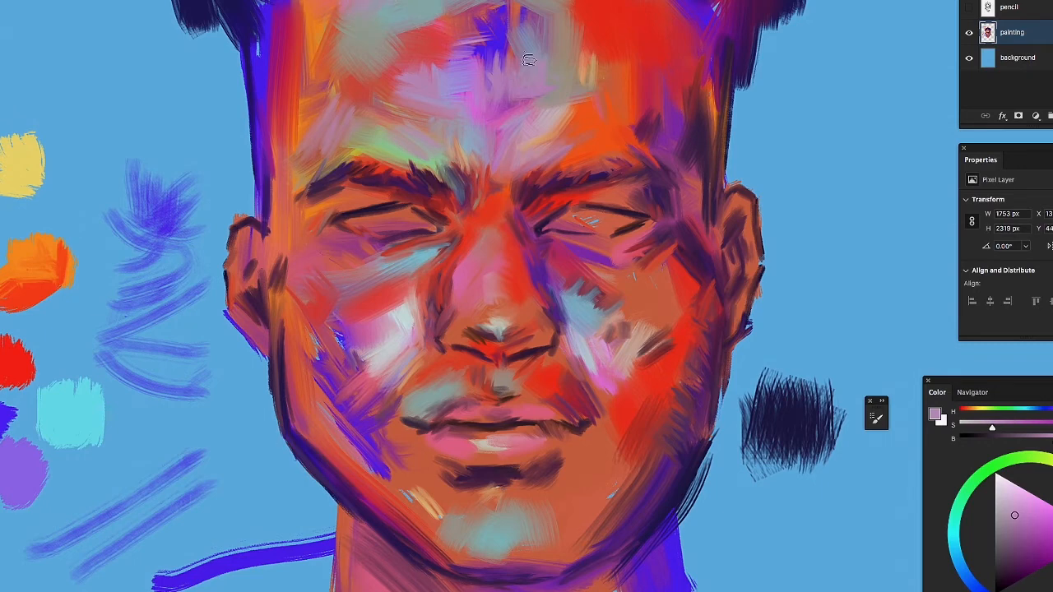
{"action": "mouse_move", "coordinate": [543, 57]}
{"action": "left_mouse_down"}
{"action": "mouse_move", "coordinate": [558, 72]}
{"action": "mouse_move", "coordinate": [575, 50]}
{"action": "mouse_move", "coordinate": [598, 85]}
{"action": "mouse_move", "coordinate": [600, 50]}
{"action": "mouse_move", "coordinate": [600, 70]}
{"action": "left_mouse_up"}
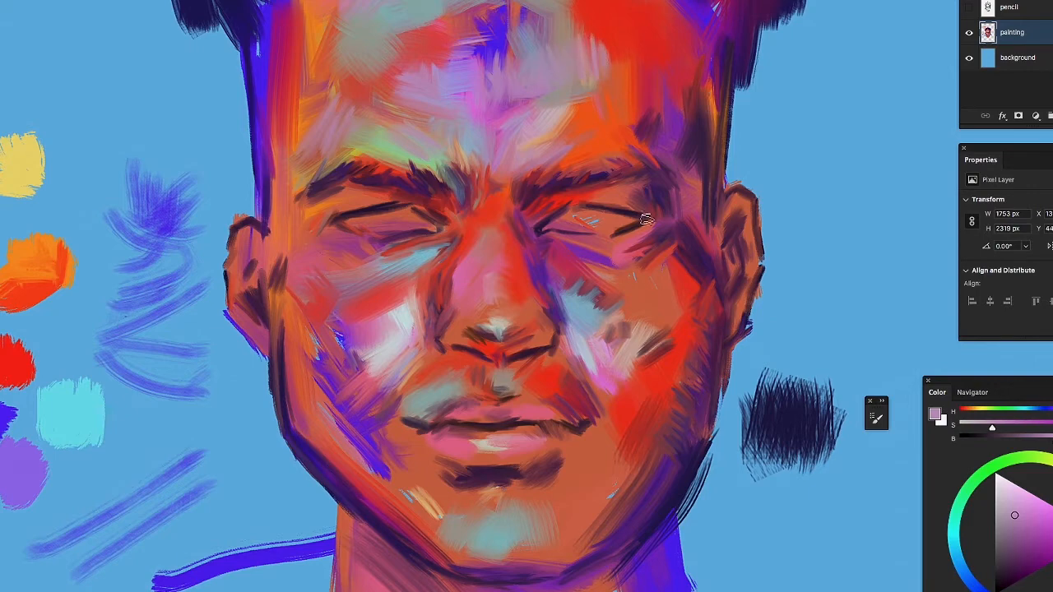
Work muted mauve strokes into the shadowed temple, down the outer cheek and over both cheek highlights
{"action": "mouse_move", "coordinate": [673, 179]}
{"action": "left_mouse_down"}
{"action": "mouse_move", "coordinate": [688, 212]}
{"action": "mouse_move", "coordinate": [691, 181]}
{"action": "mouse_move", "coordinate": [695, 249]}
{"action": "mouse_move", "coordinate": [691, 242]}
{"action": "mouse_move", "coordinate": [703, 260]}
{"action": "mouse_move", "coordinate": [686, 215]}
{"action": "mouse_move", "coordinate": [711, 257]}
{"action": "mouse_move", "coordinate": [701, 331]}
{"action": "mouse_move", "coordinate": [680, 319]}
{"action": "mouse_move", "coordinate": [692, 341]}
{"action": "mouse_move", "coordinate": [678, 333]}
{"action": "mouse_move", "coordinate": [715, 326]}
{"action": "mouse_move", "coordinate": [704, 313]}
{"action": "mouse_move", "coordinate": [667, 362]}
{"action": "left_mouse_up"}
{"action": "mouse_move", "coordinate": [611, 386]}
{"action": "left_mouse_down"}
{"action": "mouse_move", "coordinate": [580, 397]}
{"action": "mouse_move", "coordinate": [574, 346]}
{"action": "mouse_move", "coordinate": [584, 370]}
{"action": "mouse_move", "coordinate": [596, 377]}
{"action": "mouse_move", "coordinate": [598, 367]}
{"action": "mouse_move", "coordinate": [572, 390]}
{"action": "left_mouse_up"}
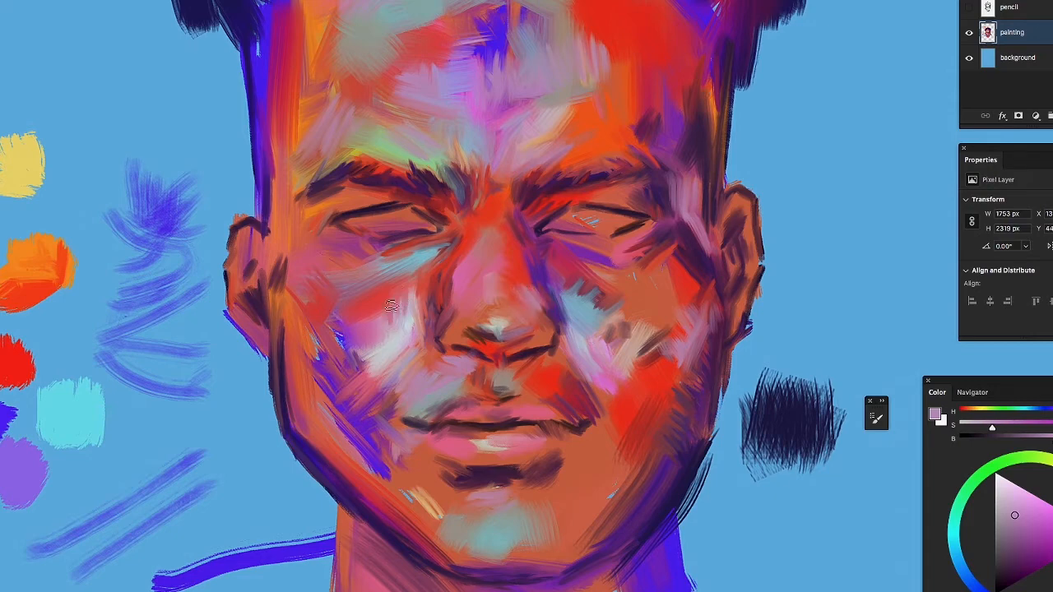
{"action": "mouse_move", "coordinate": [367, 269]}
{"action": "left_mouse_down"}
{"action": "mouse_move", "coordinate": [393, 251]}
{"action": "mouse_move", "coordinate": [375, 268]}
{"action": "left_mouse_up"}
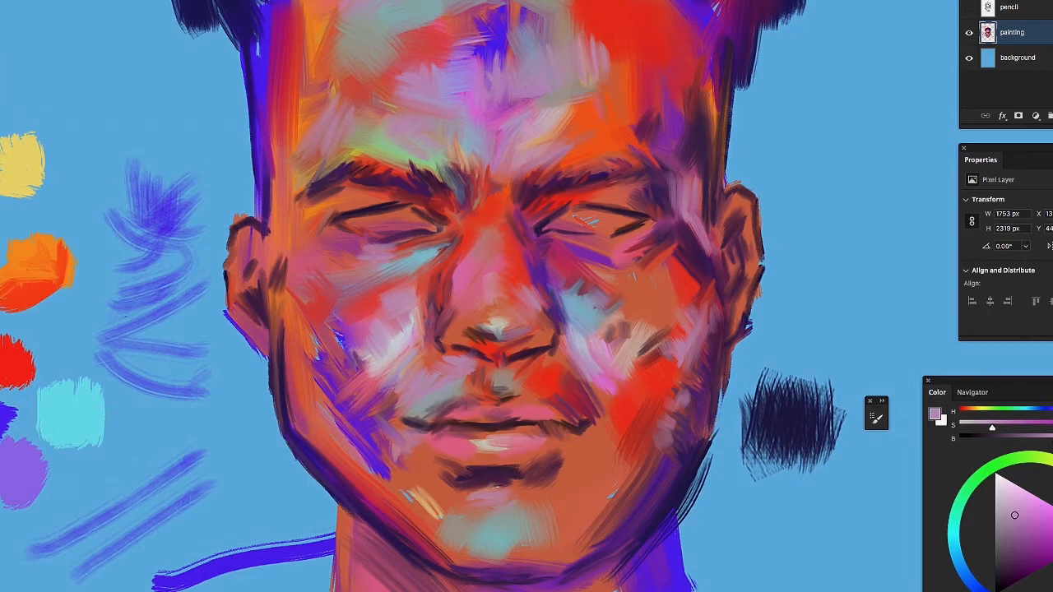
Choose a dark violet and shade the lit side of the forehead, the area below the lower lip and the chin
{"action": "left_click", "coordinate": [1049, 561]}
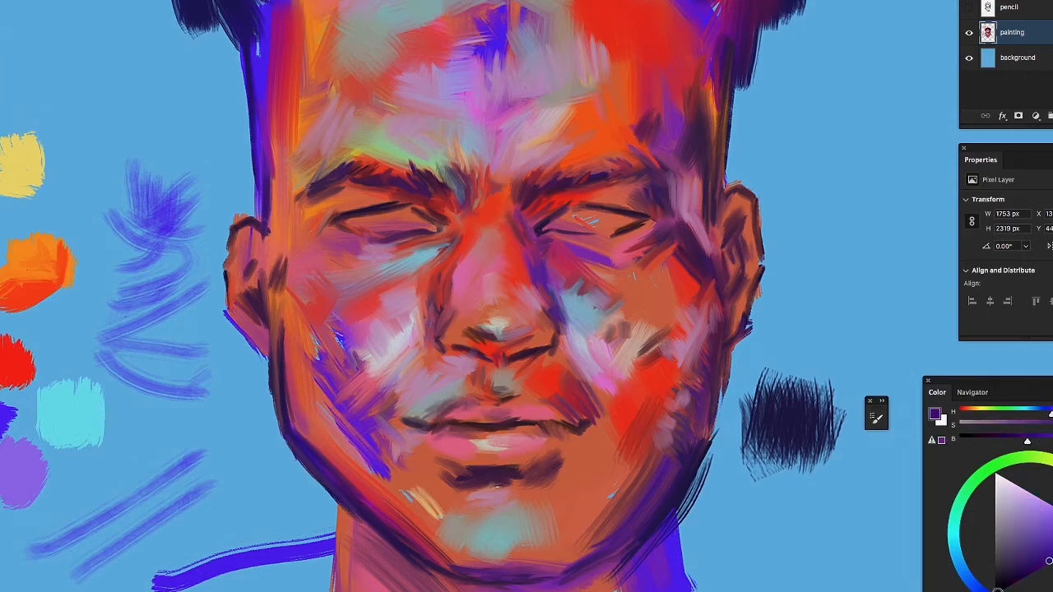
{"action": "left_click_drag", "start_coordinate": [1048, 558], "coordinate": [1052, 543]}
{"action": "left_click", "coordinate": [1037, 558]}
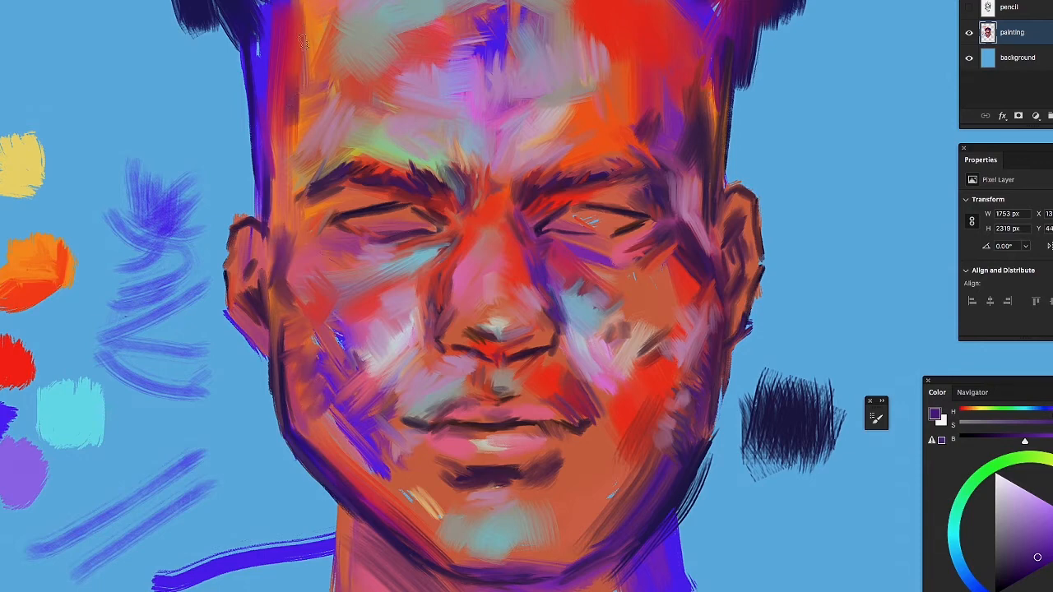
{"action": "mouse_move", "coordinate": [303, 41]}
{"action": "left_mouse_down"}
{"action": "mouse_move", "coordinate": [306, 77]}
{"action": "mouse_move", "coordinate": [330, 9]}
{"action": "mouse_move", "coordinate": [324, 23]}
{"action": "mouse_move", "coordinate": [315, 10]}
{"action": "mouse_move", "coordinate": [303, 55]}
{"action": "mouse_move", "coordinate": [316, 1]}
{"action": "left_mouse_up"}
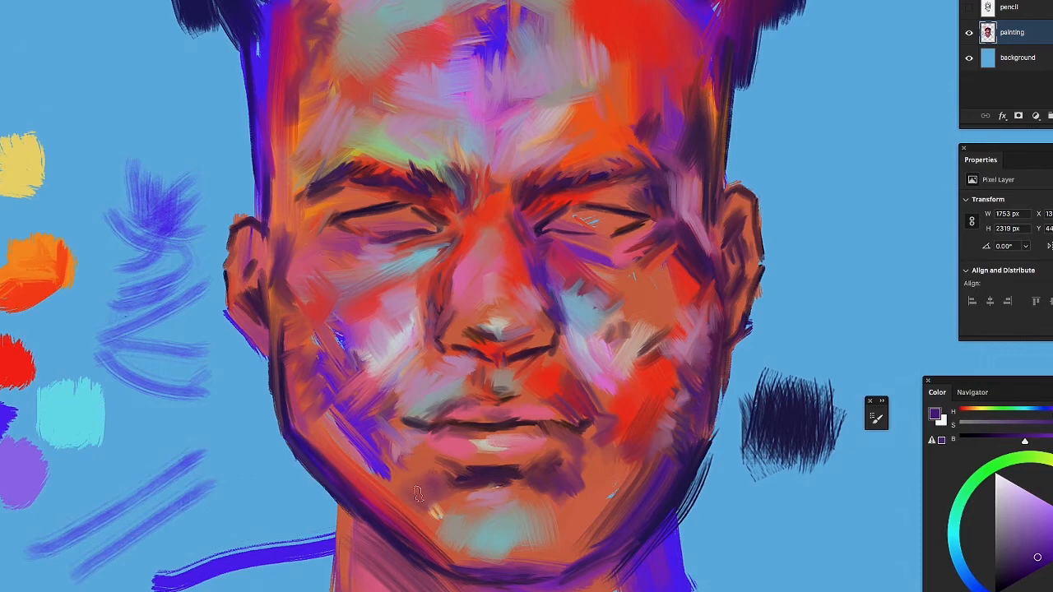
{"action": "mouse_move", "coordinate": [425, 502]}
{"action": "left_mouse_down"}
{"action": "mouse_move", "coordinate": [426, 535]}
{"action": "mouse_move", "coordinate": [446, 554]}
{"action": "left_mouse_up"}
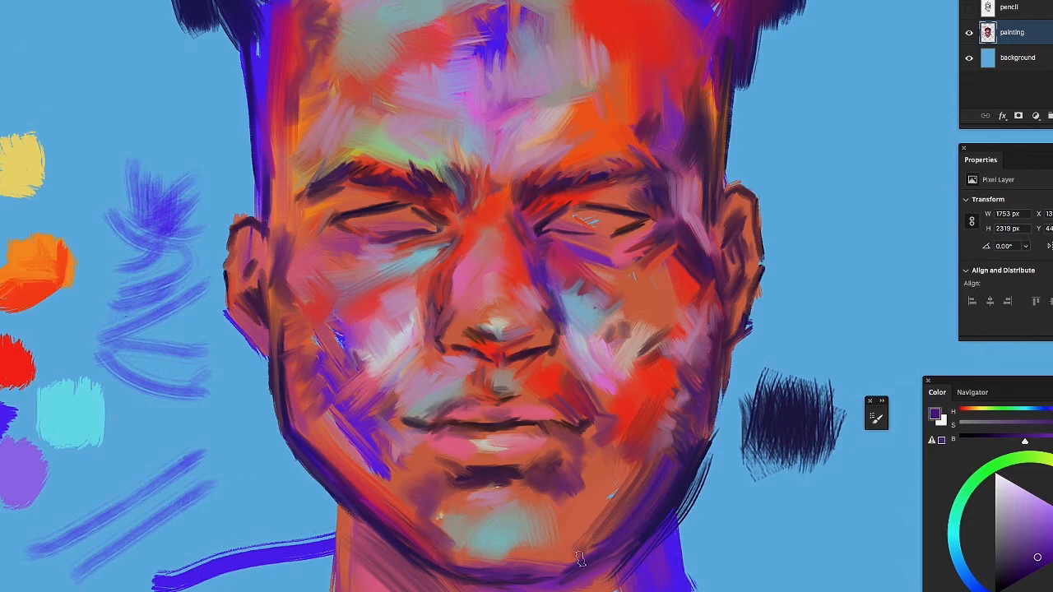
{"action": "left_click_drag", "start_coordinate": [597, 540], "coordinate": [582, 561]}
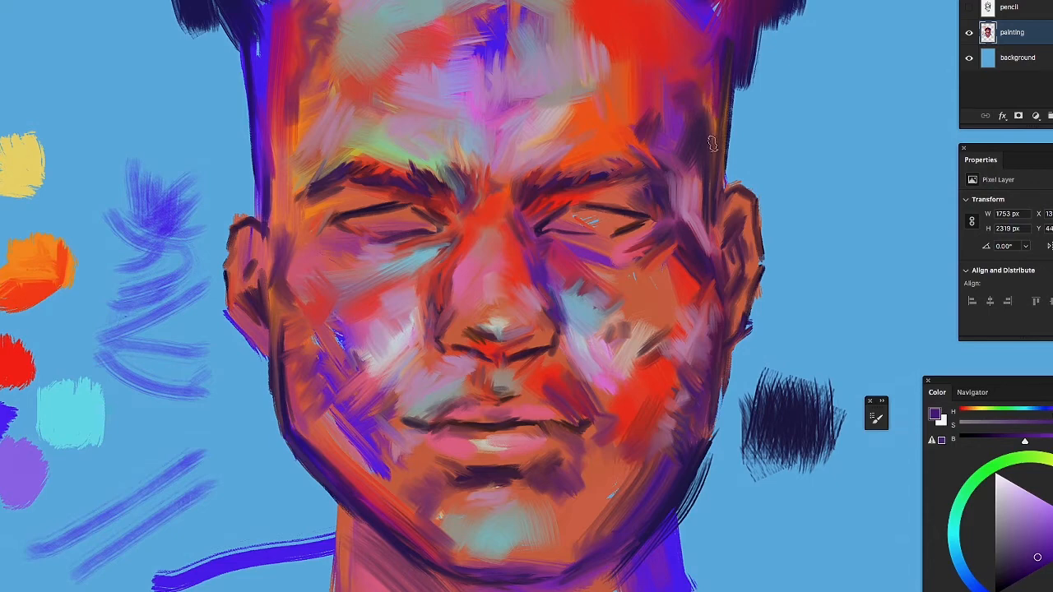
Extend the violet shading over the shadowed temple and forehead, the outer eye corner and the lit side's lower cheek
{"action": "left_click_drag", "start_coordinate": [713, 144], "coordinate": [721, 80]}
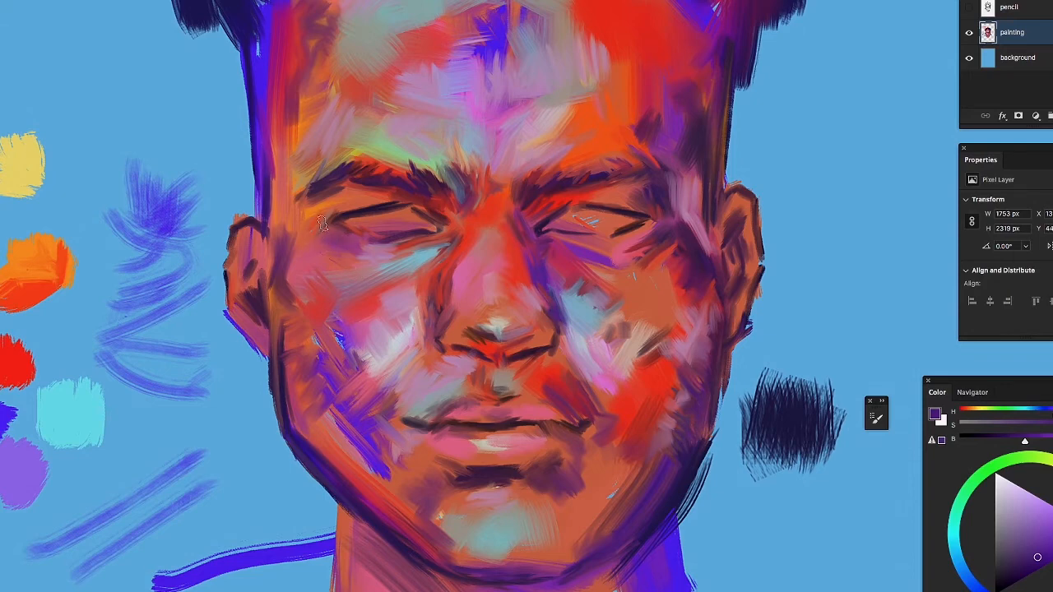
{"action": "left_click_drag", "start_coordinate": [305, 210], "coordinate": [326, 214]}
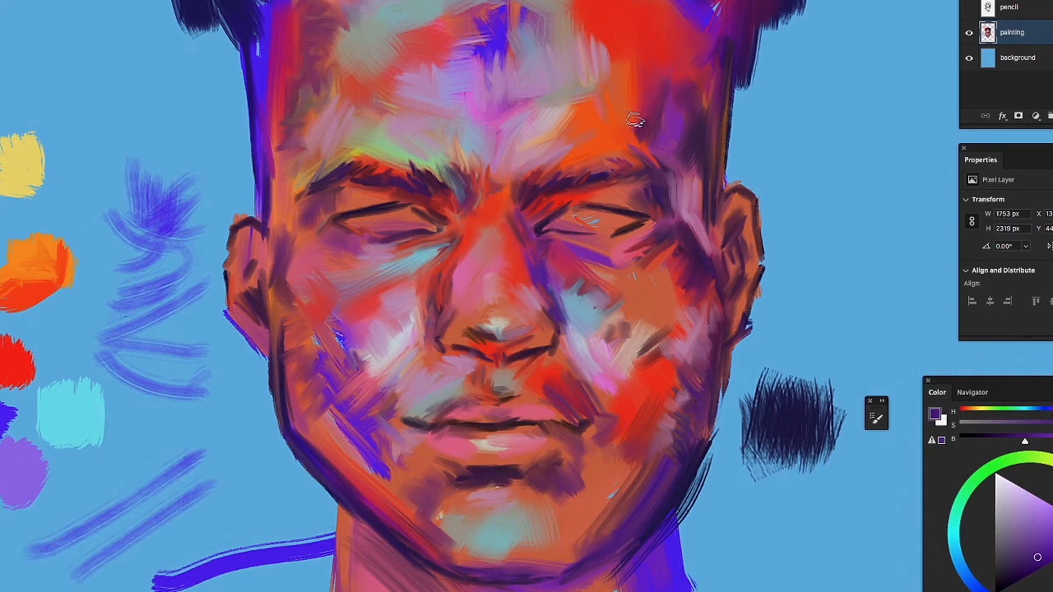
{"action": "left_click_drag", "start_coordinate": [644, 51], "coordinate": [613, 69]}
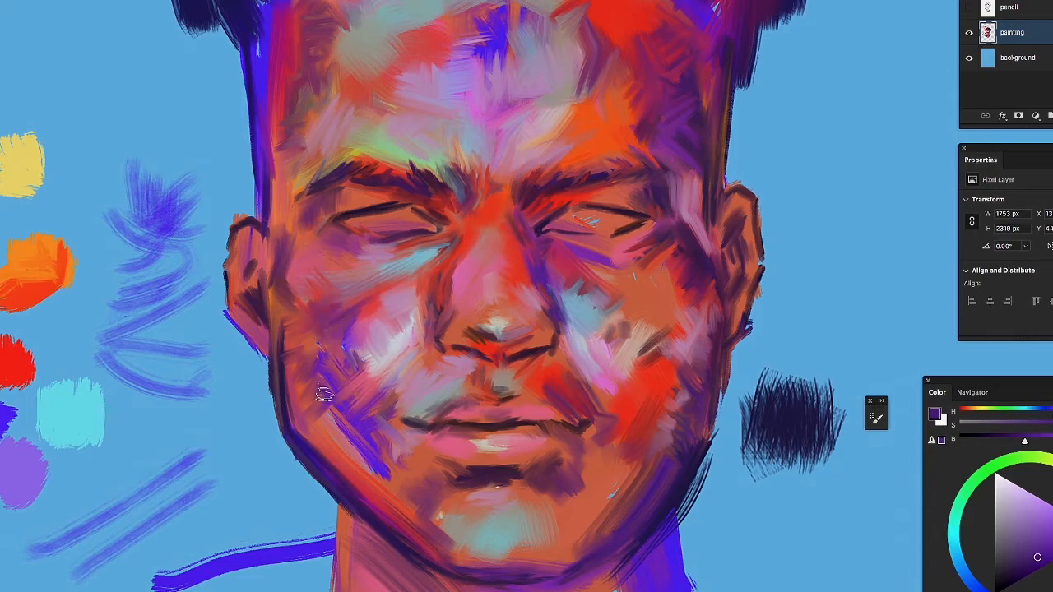
{"action": "mouse_move", "coordinate": [313, 411]}
{"action": "left_mouse_down"}
{"action": "mouse_move", "coordinate": [344, 478]}
{"action": "mouse_move", "coordinate": [356, 431]}
{"action": "mouse_move", "coordinate": [351, 473]}
{"action": "left_mouse_up"}
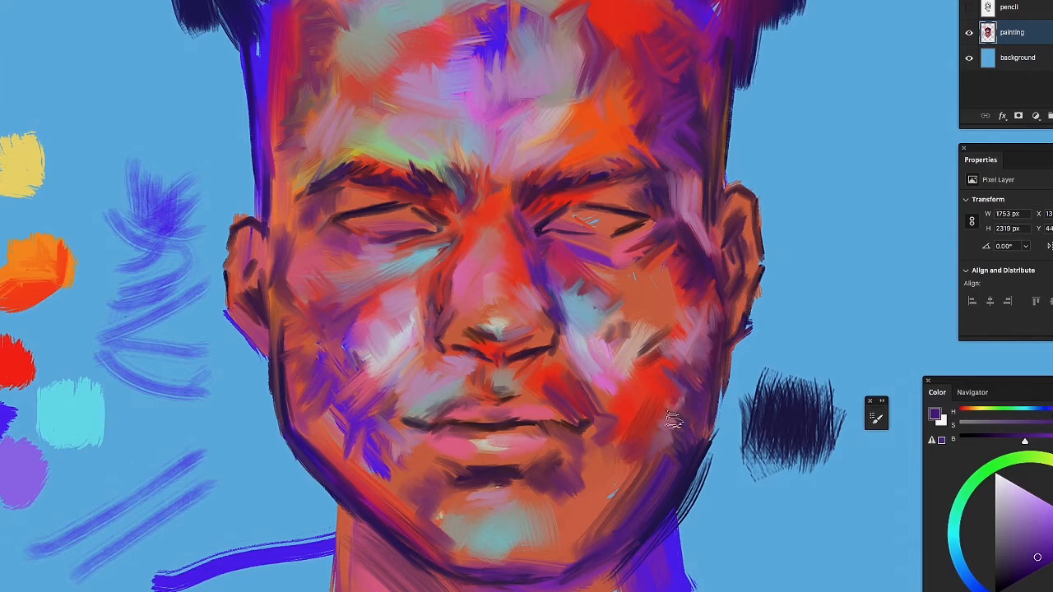
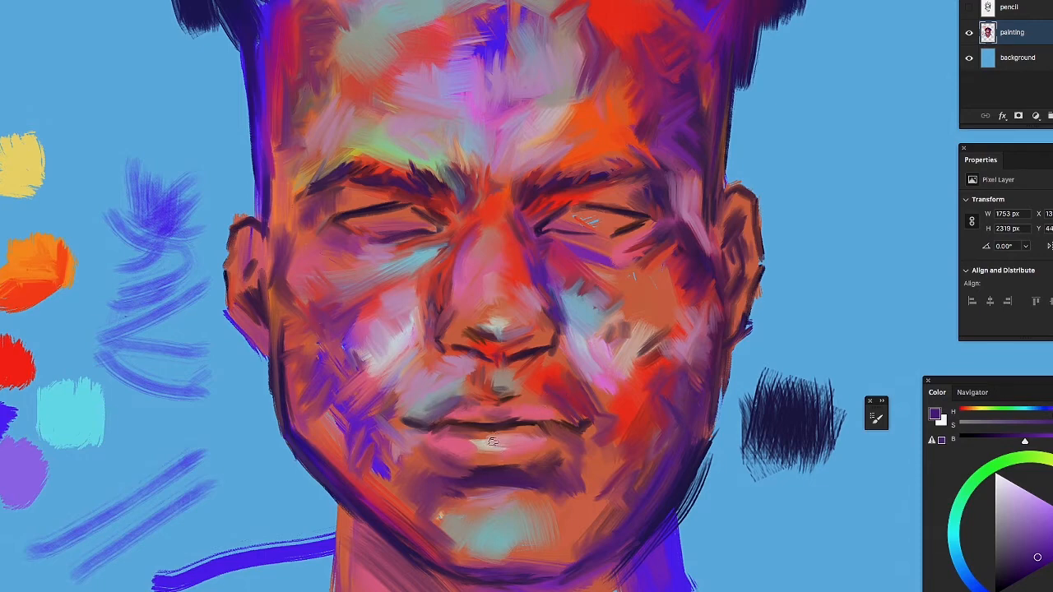
Darken the upper lip with soft violet strokes from its lit side across to the shadowed side
{"action": "mouse_move", "coordinate": [455, 424]}
{"action": "left_mouse_down"}
{"action": "mouse_move", "coordinate": [502, 418]}
{"action": "mouse_move", "coordinate": [463, 318]}
{"action": "mouse_move", "coordinate": [312, 216]}
{"action": "mouse_move", "coordinate": [406, 256]}
{"action": "left_mouse_up"}
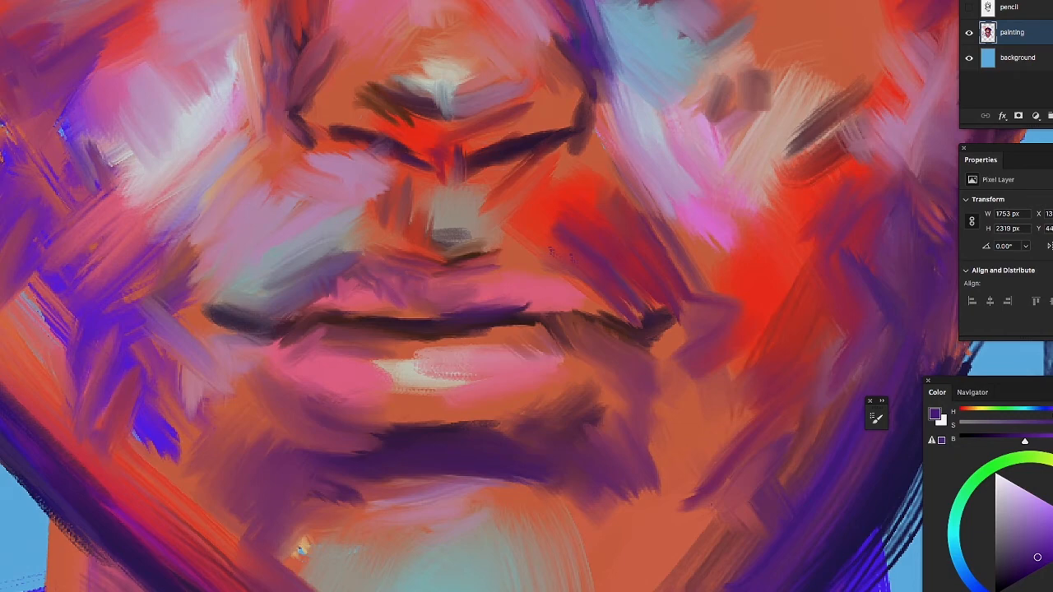
{"action": "mouse_move", "coordinate": [400, 293]}
{"action": "left_mouse_down"}
{"action": "mouse_move", "coordinate": [358, 293]}
{"action": "mouse_move", "coordinate": [418, 298]}
{"action": "mouse_move", "coordinate": [346, 293]}
{"action": "mouse_move", "coordinate": [452, 295]}
{"action": "mouse_move", "coordinate": [512, 270]}
{"action": "left_mouse_up"}
{"action": "mouse_move", "coordinate": [481, 320]}
{"action": "left_mouse_down"}
{"action": "mouse_move", "coordinate": [383, 298]}
{"action": "mouse_move", "coordinate": [345, 310]}
{"action": "mouse_move", "coordinate": [381, 301]}
{"action": "mouse_move", "coordinate": [425, 313]}
{"action": "mouse_move", "coordinate": [426, 326]}
{"action": "left_mouse_up"}
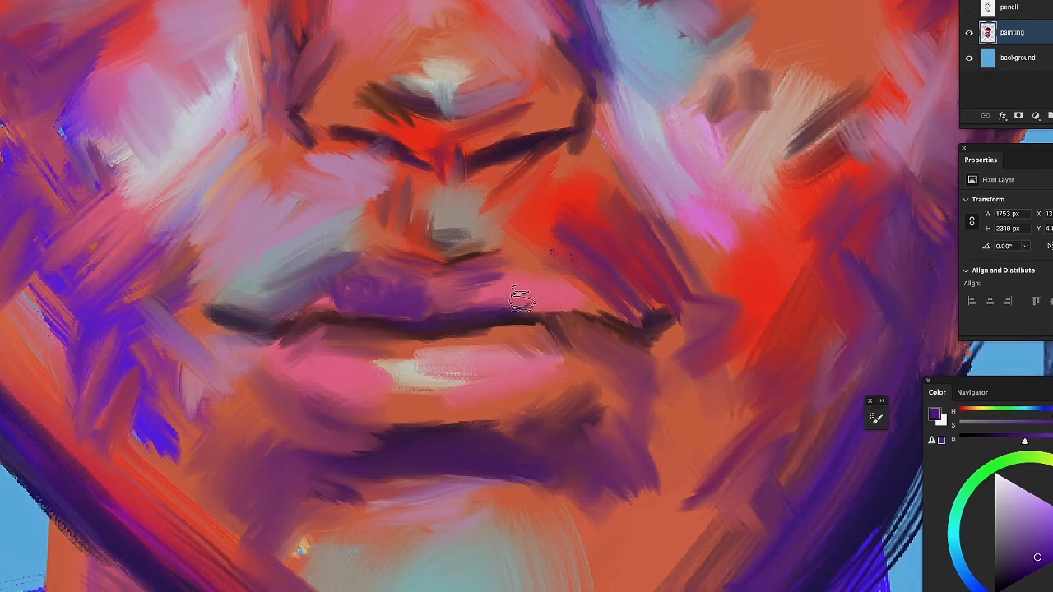
{"action": "mouse_move", "coordinate": [530, 300]}
{"action": "left_mouse_down"}
{"action": "mouse_move", "coordinate": [485, 301]}
{"action": "mouse_move", "coordinate": [512, 305]}
{"action": "mouse_move", "coordinate": [495, 312]}
{"action": "mouse_move", "coordinate": [505, 300]}
{"action": "mouse_move", "coordinate": [531, 303]}
{"action": "mouse_move", "coordinate": [571, 322]}
{"action": "left_mouse_up"}
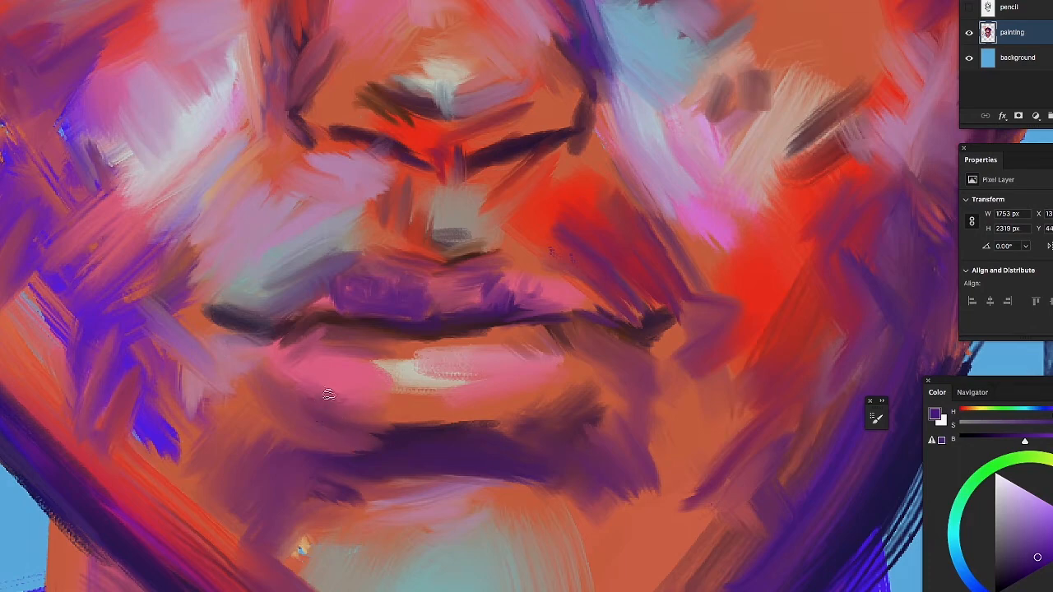
Adjust the brush size and break up the lower lip's pale highlight with short violet strokes
{"action": "key", "text": "bracketright"}
{"action": "key", "text": "bracketright"}
{"action": "key", "text": "bracketright"}
{"action": "key", "text": "bracketright"}
{"action": "key", "text": "bracketright"}
{"action": "key", "text": "bracketright"}
{"action": "key", "text": "bracketright"}
{"action": "key", "text": "bracketleft"}
{"action": "key", "text": "bracketleft"}
{"action": "key", "text": "bracketleft"}
{"action": "key", "text": "bracketleft"}
{"action": "key", "text": "bracketleft"}
{"action": "key", "text": "bracketleft"}
{"action": "mouse_move", "coordinate": [406, 356]}
{"action": "left_mouse_down"}
{"action": "mouse_move", "coordinate": [408, 372]}
{"action": "mouse_move", "coordinate": [420, 355]}
{"action": "mouse_move", "coordinate": [406, 355]}
{"action": "left_mouse_up"}
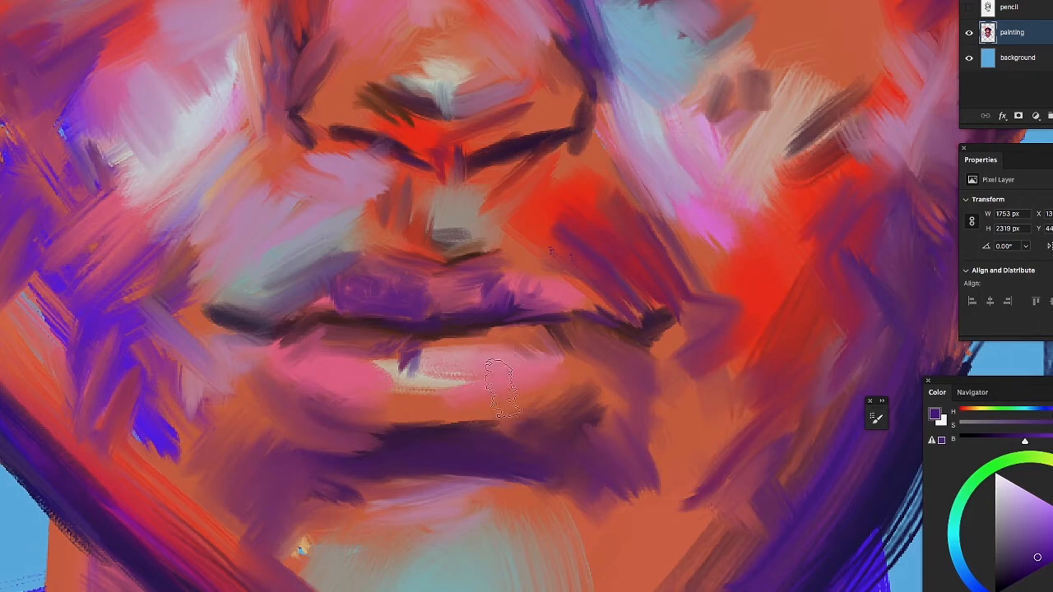
{"action": "left_click_drag", "start_coordinate": [433, 370], "coordinate": [423, 363]}
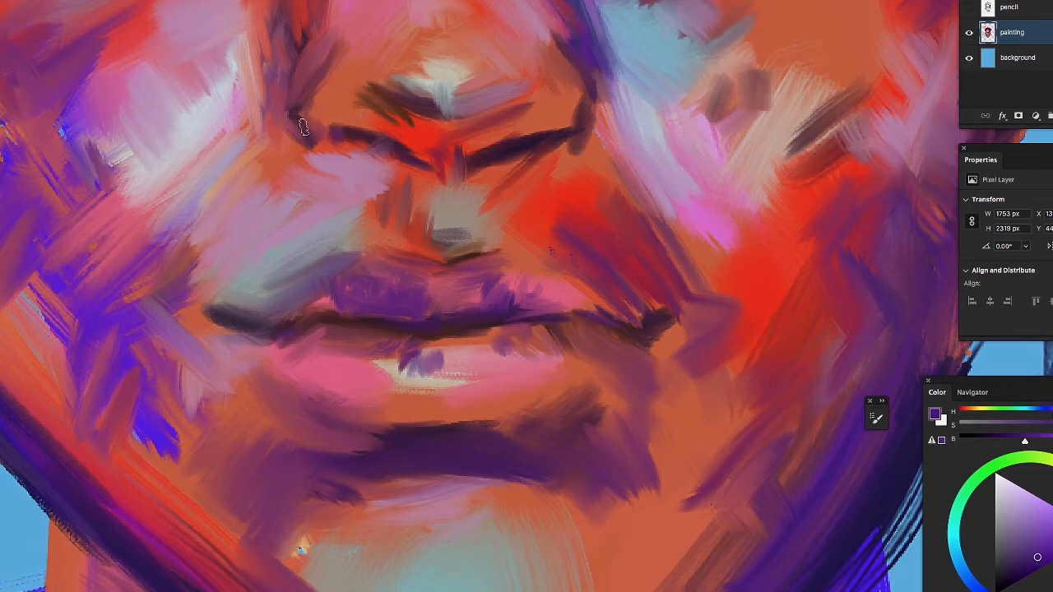
Define the nose with violet strokes around both nostril wings, under the nostrils, on the septum and beside the tip
{"action": "left_click_drag", "start_coordinate": [311, 137], "coordinate": [347, 158]}
{"action": "mouse_move", "coordinate": [581, 145]}
{"action": "left_mouse_down"}
{"action": "mouse_move", "coordinate": [586, 131]}
{"action": "mouse_move", "coordinate": [542, 161]}
{"action": "left_mouse_up"}
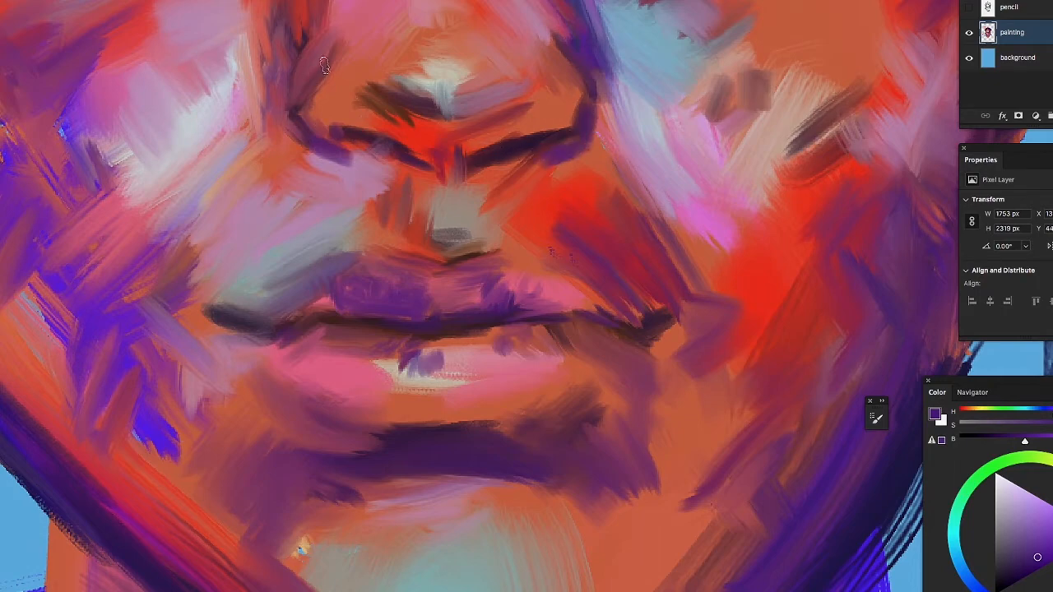
{"action": "left_click_drag", "start_coordinate": [316, 81], "coordinate": [340, 44]}
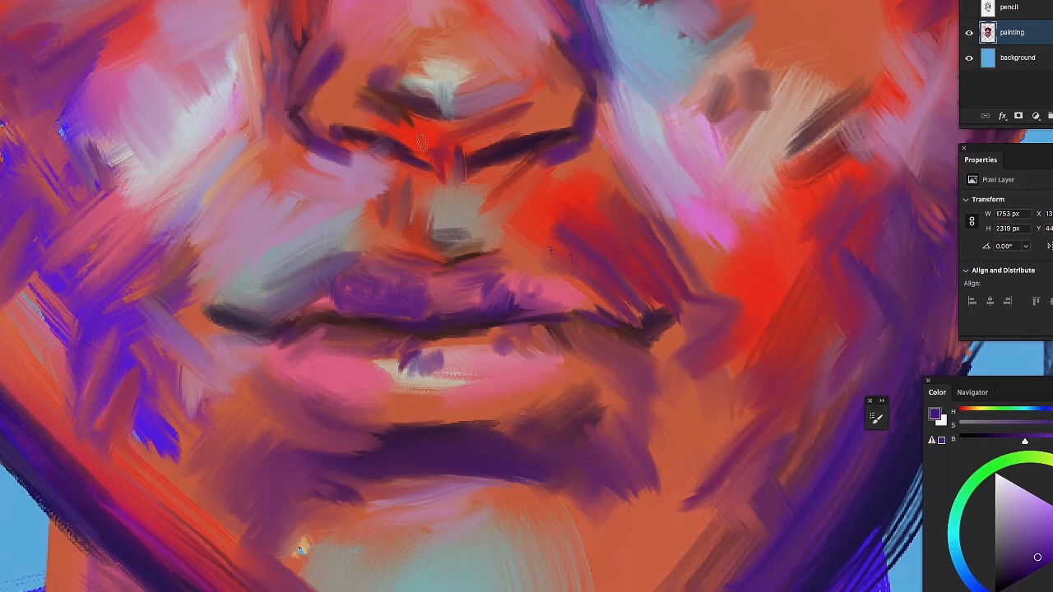
{"action": "mouse_move", "coordinate": [421, 142]}
{"action": "left_mouse_down"}
{"action": "mouse_move", "coordinate": [440, 160]}
{"action": "mouse_move", "coordinate": [455, 127]}
{"action": "left_mouse_up"}
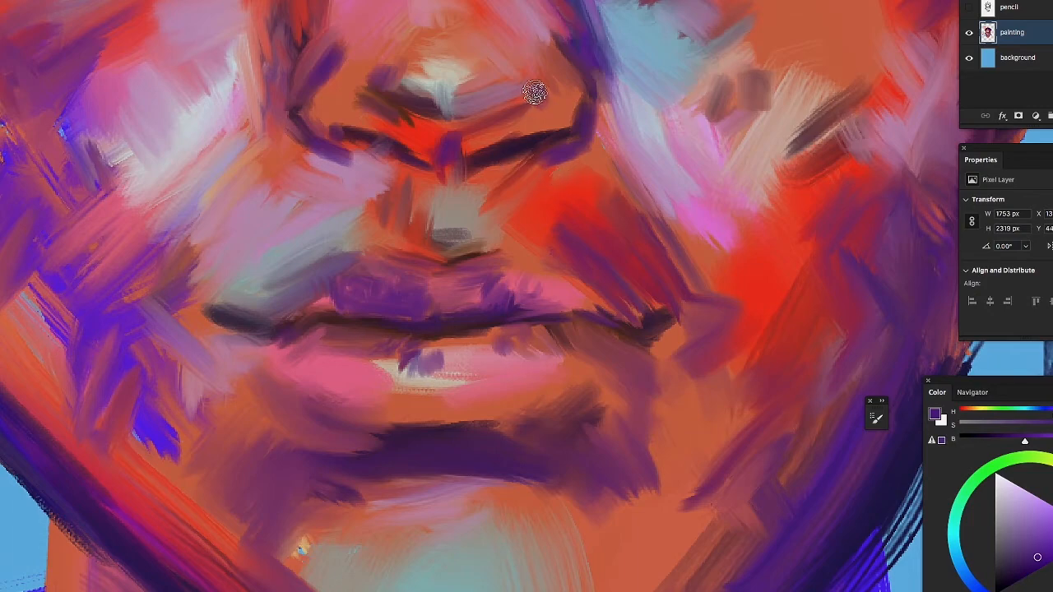
{"action": "left_click_drag", "start_coordinate": [536, 97], "coordinate": [547, 86]}
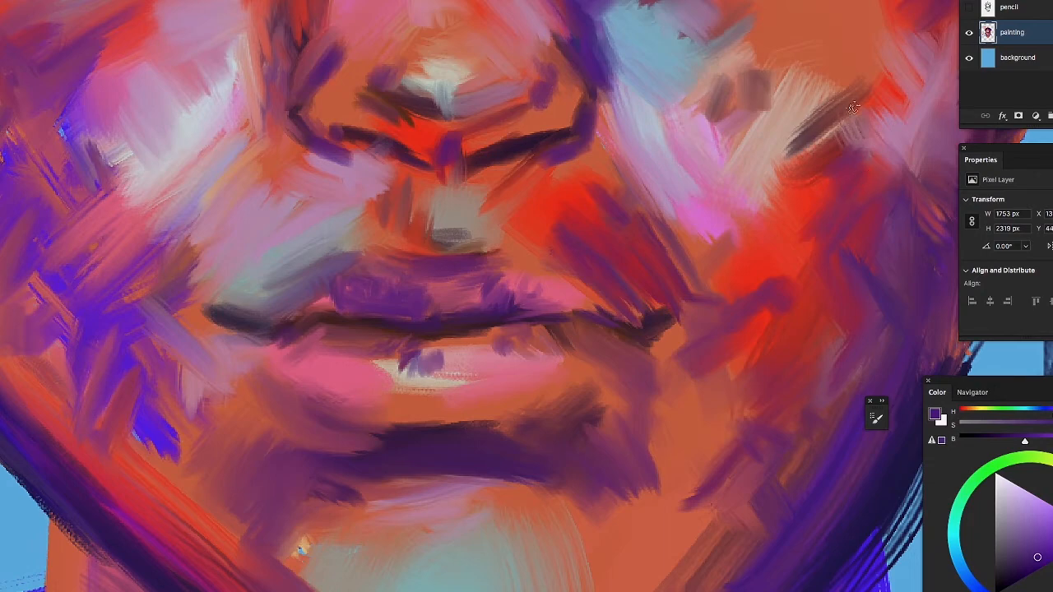
Add violet strokes over the cheeks' red and blue patches, the red area above the lip corner and the nostril shadow
{"action": "mouse_move", "coordinate": [903, 88]}
{"action": "left_mouse_down"}
{"action": "mouse_move", "coordinate": [890, 110]}
{"action": "mouse_move", "coordinate": [905, 98]}
{"action": "mouse_move", "coordinate": [910, 59]}
{"action": "left_mouse_up"}
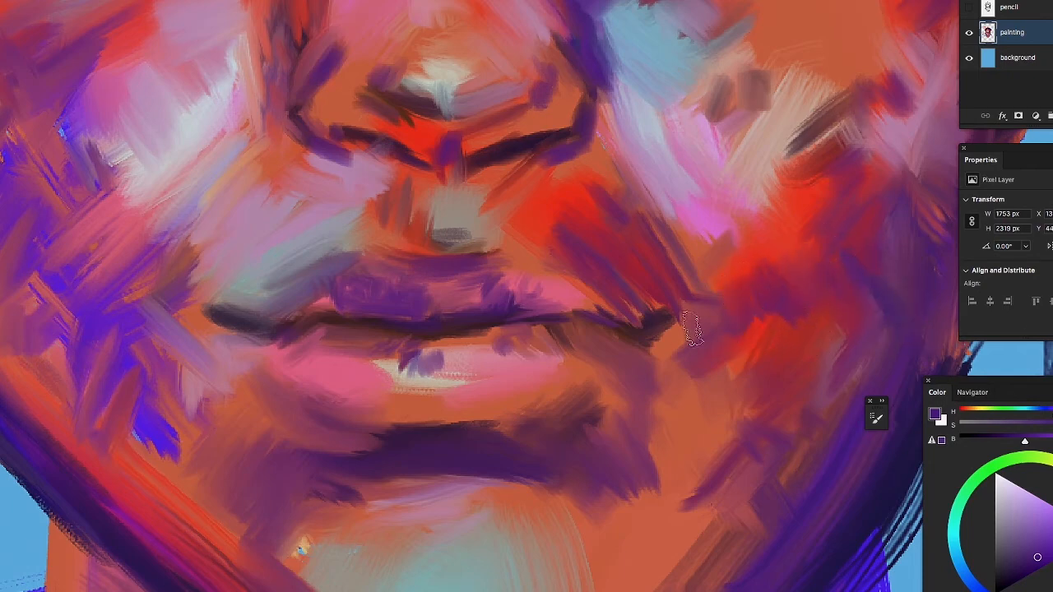
{"action": "left_click_drag", "start_coordinate": [531, 222], "coordinate": [571, 223]}
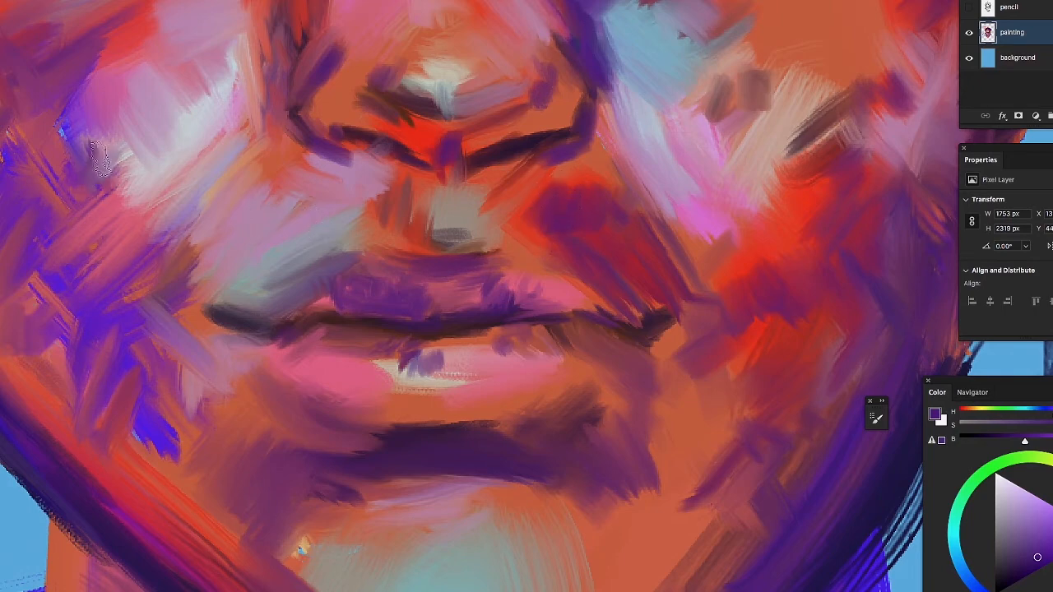
{"action": "mouse_move", "coordinate": [100, 158]}
{"action": "left_mouse_down"}
{"action": "mouse_move", "coordinate": [99, 130]}
{"action": "mouse_move", "coordinate": [51, 148]}
{"action": "left_mouse_up"}
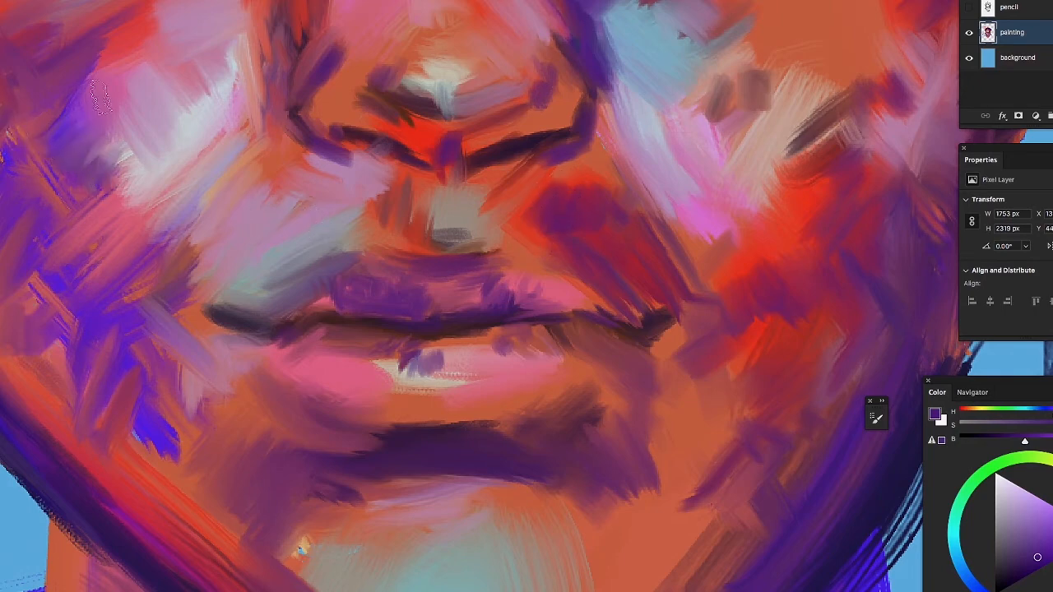
{"action": "left_click_drag", "start_coordinate": [385, 82], "coordinate": [414, 107]}
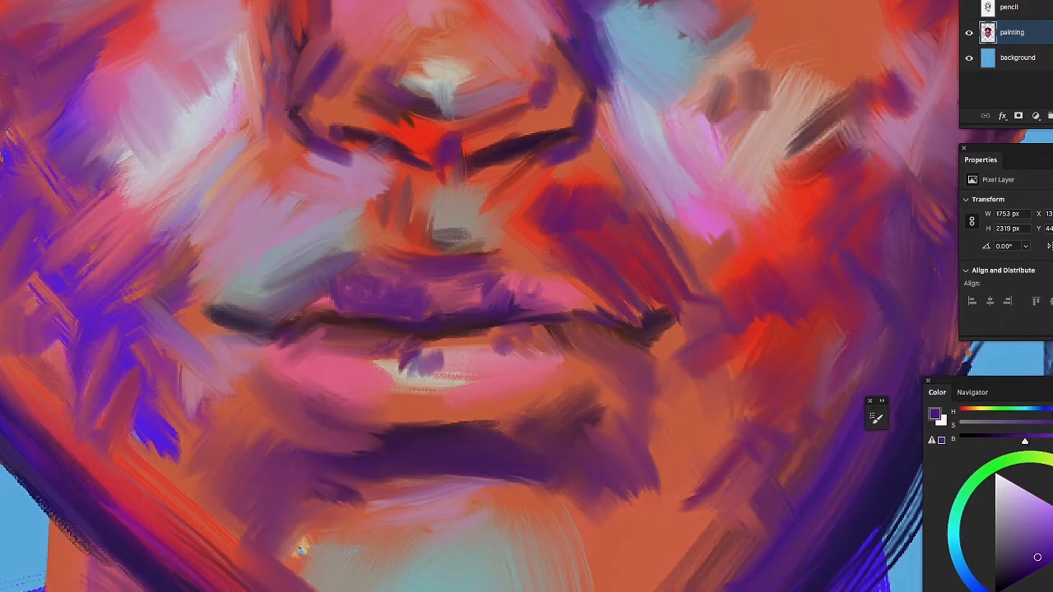
Resize the brush and work short violet strokes into the outer edge of the red patch on the shadowed lower cheek
{"action": "key", "text": "bracketleft"}
{"action": "key", "text": "bracketleft"}
{"action": "key", "text": "bracketleft"}
{"action": "key", "text": "bracketleft"}
{"action": "key", "text": "bracketleft"}
{"action": "key", "text": "bracketleft"}
{"action": "key", "text": "bracketleft"}
{"action": "key", "text": "bracketleft"}
{"action": "key", "text": "bracketleft"}
{"action": "key", "text": "bracketleft"}
{"action": "key", "text": "bracketleft"}
{"action": "key", "text": "bracketleft"}
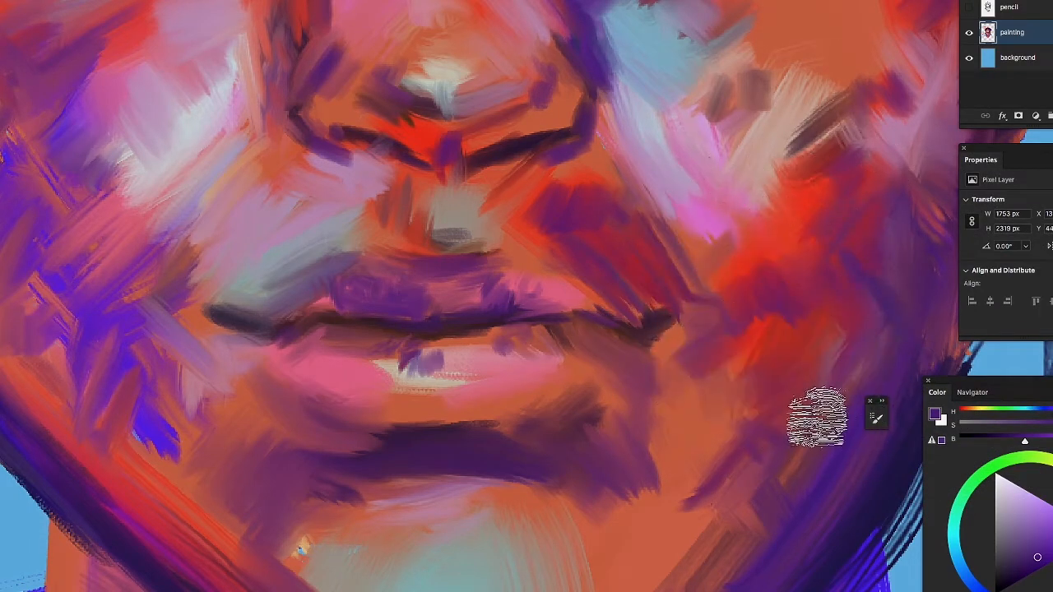
{"action": "key", "text": "bracketleft"}
{"action": "key", "text": "bracketleft"}
{"action": "key", "text": "bracketleft"}
{"action": "key", "text": "bracketleft"}
{"action": "key", "text": "bracketleft"}
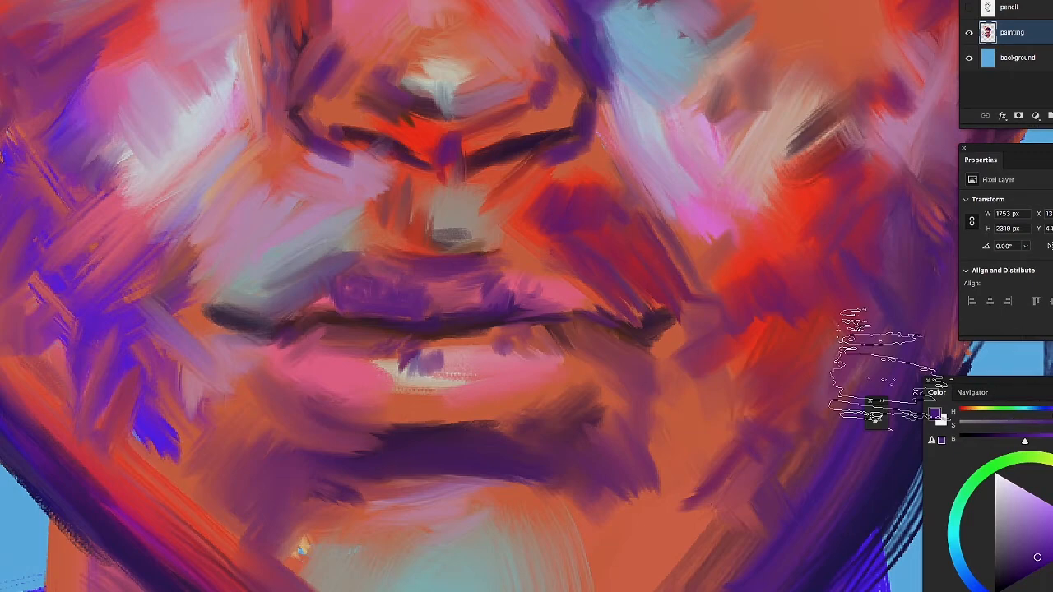
{"action": "left_click_drag", "start_coordinate": [833, 339], "coordinate": [860, 331]}
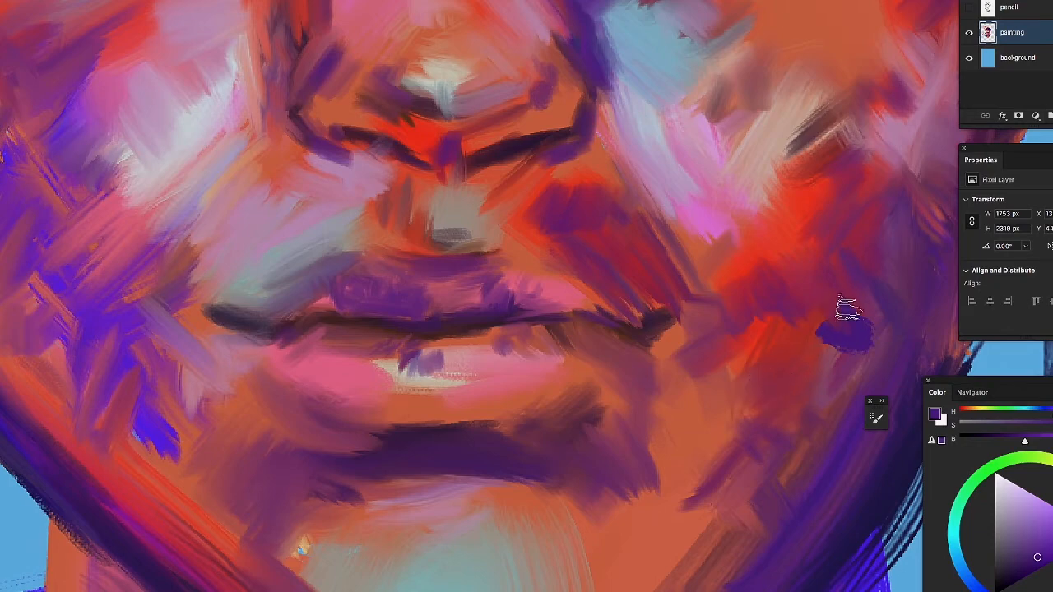
{"action": "left_click_drag", "start_coordinate": [833, 331], "coordinate": [813, 352]}
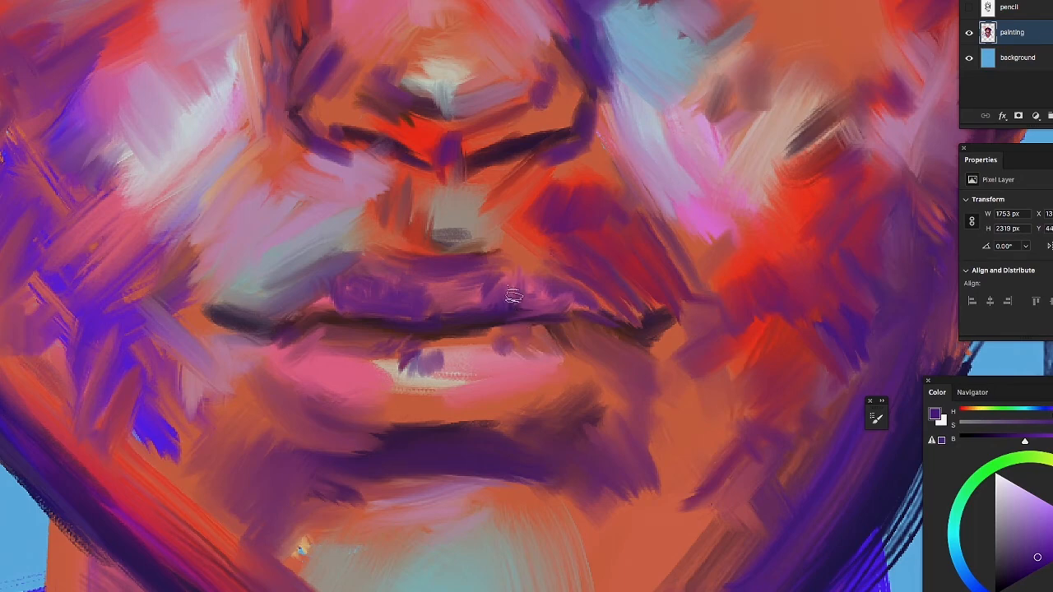
Add short violet strokes to the upper lip and along the mouth line into the lower lip's upper edge
{"action": "left_click_drag", "start_coordinate": [519, 280], "coordinate": [524, 299]}
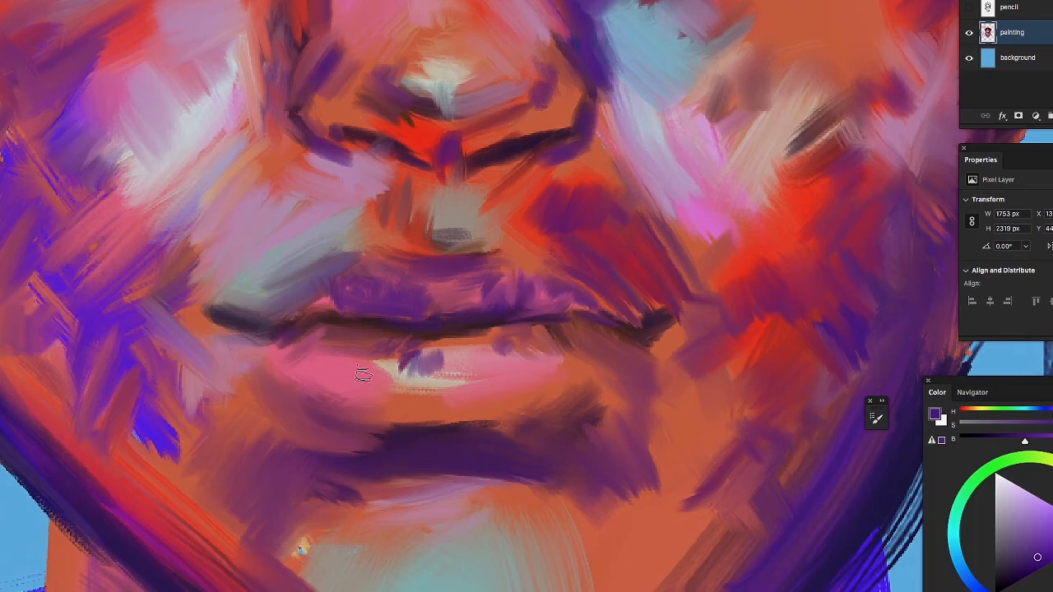
{"action": "mouse_move", "coordinate": [388, 350]}
{"action": "left_mouse_down"}
{"action": "mouse_move", "coordinate": [456, 356]}
{"action": "mouse_move", "coordinate": [465, 355]}
{"action": "mouse_move", "coordinate": [423, 349]}
{"action": "mouse_move", "coordinate": [462, 343]}
{"action": "mouse_move", "coordinate": [434, 334]}
{"action": "mouse_move", "coordinate": [481, 341]}
{"action": "mouse_move", "coordinate": [455, 351]}
{"action": "mouse_move", "coordinate": [519, 338]}
{"action": "mouse_move", "coordinate": [507, 362]}
{"action": "mouse_move", "coordinate": [554, 338]}
{"action": "mouse_move", "coordinate": [546, 361]}
{"action": "mouse_move", "coordinate": [557, 352]}
{"action": "mouse_move", "coordinate": [562, 363]}
{"action": "mouse_move", "coordinate": [598, 343]}
{"action": "left_mouse_up"}
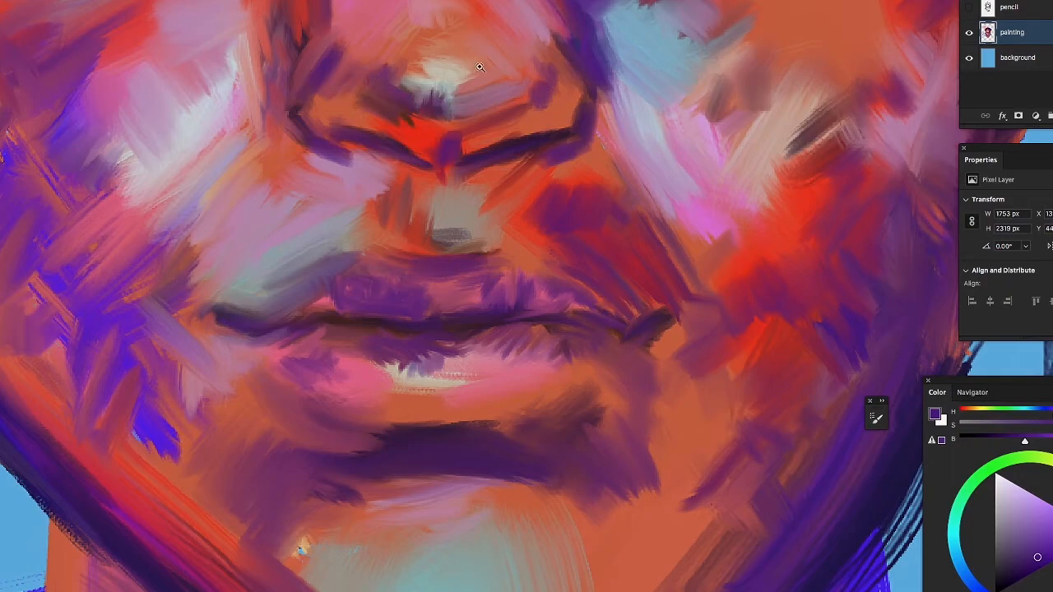
Remove the dark test scribble from the blue background beside the jaw and return to the Brush tool
{"action": "mouse_move", "coordinate": [481, 68]}
{"action": "left_mouse_down"}
{"action": "mouse_move", "coordinate": [428, 74]}
{"action": "mouse_move", "coordinate": [480, 74]}
{"action": "mouse_move", "coordinate": [541, 300]}
{"action": "mouse_move", "coordinate": [529, 327]}
{"action": "mouse_move", "coordinate": [505, 330]}
{"action": "left_mouse_up"}
{"action": "left_click_drag", "start_coordinate": [587, 353], "coordinate": [565, 376]}
{"action": "mouse_move", "coordinate": [700, 385]}
{"action": "left_mouse_down"}
{"action": "mouse_move", "coordinate": [788, 421]}
{"action": "mouse_move", "coordinate": [778, 418]}
{"action": "left_mouse_up"}
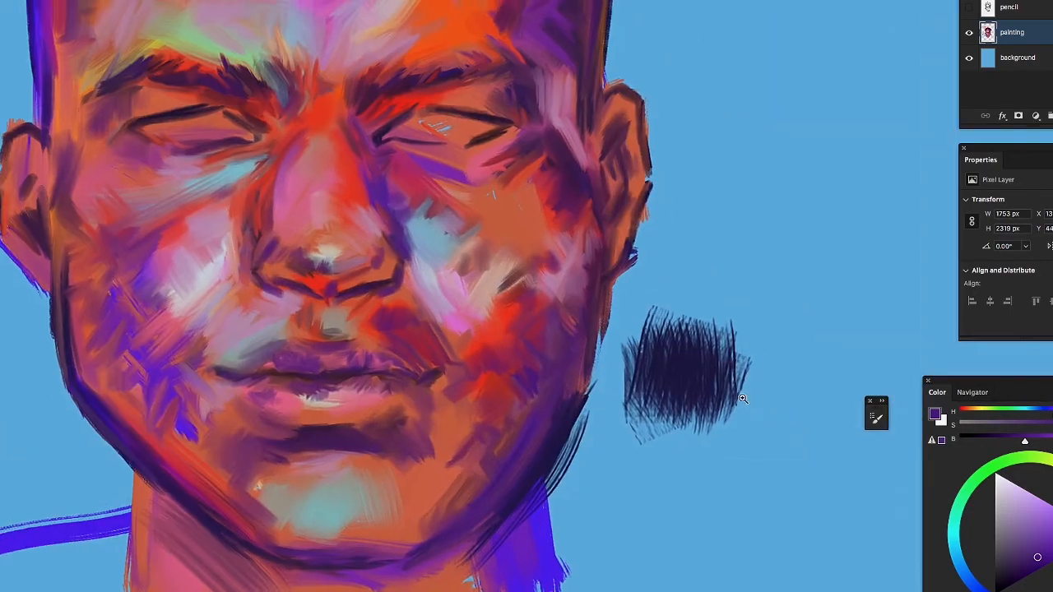
{"action": "mouse_move", "coordinate": [673, 369]}
{"action": "left_mouse_down"}
{"action": "mouse_move", "coordinate": [696, 428]}
{"action": "mouse_move", "coordinate": [720, 446]}
{"action": "mouse_move", "coordinate": [727, 406]}
{"action": "mouse_move", "coordinate": [664, 370]}
{"action": "mouse_move", "coordinate": [653, 350]}
{"action": "mouse_move", "coordinate": [653, 403]}
{"action": "left_mouse_up"}
{"action": "left_click_drag", "start_coordinate": [723, 365], "coordinate": [733, 395]}
{"action": "key", "text": "b"}
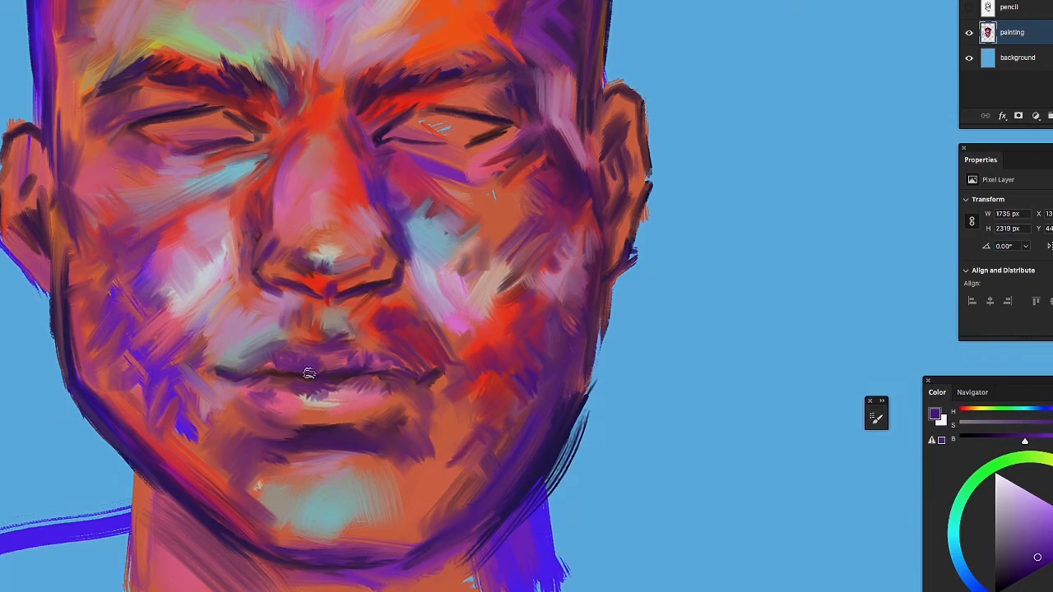
Duplicate the painting layer, set the copy's blend mode to Multiply and lower its opacity
{"action": "left_click", "coordinate": [435, 382], "text": "alt"}
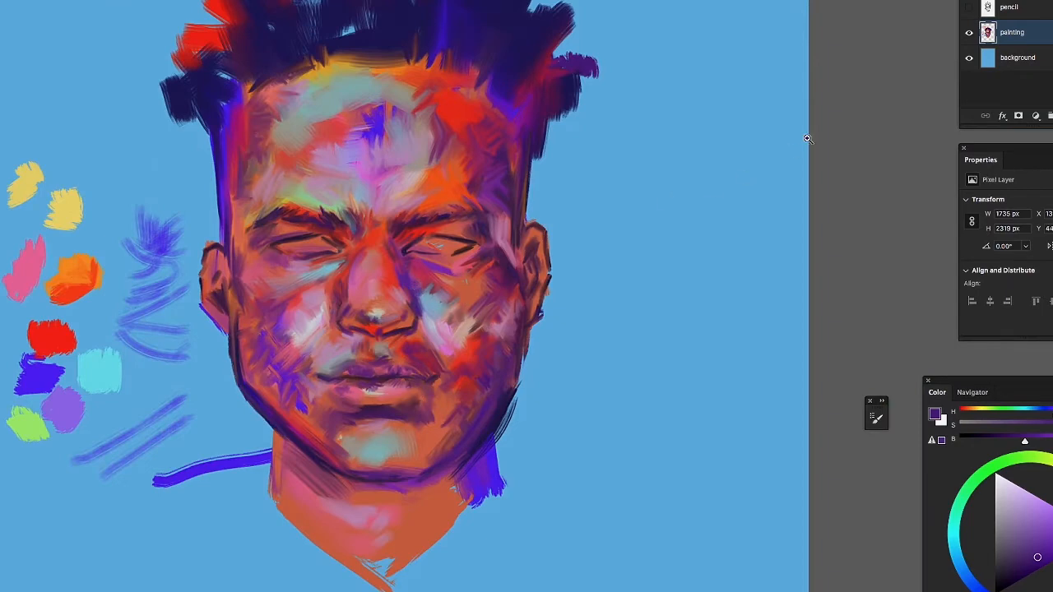
{"action": "left_click_drag", "start_coordinate": [383, 350], "coordinate": [481, 213]}
{"action": "left_click_drag", "start_coordinate": [465, 384], "coordinate": [494, 382]}
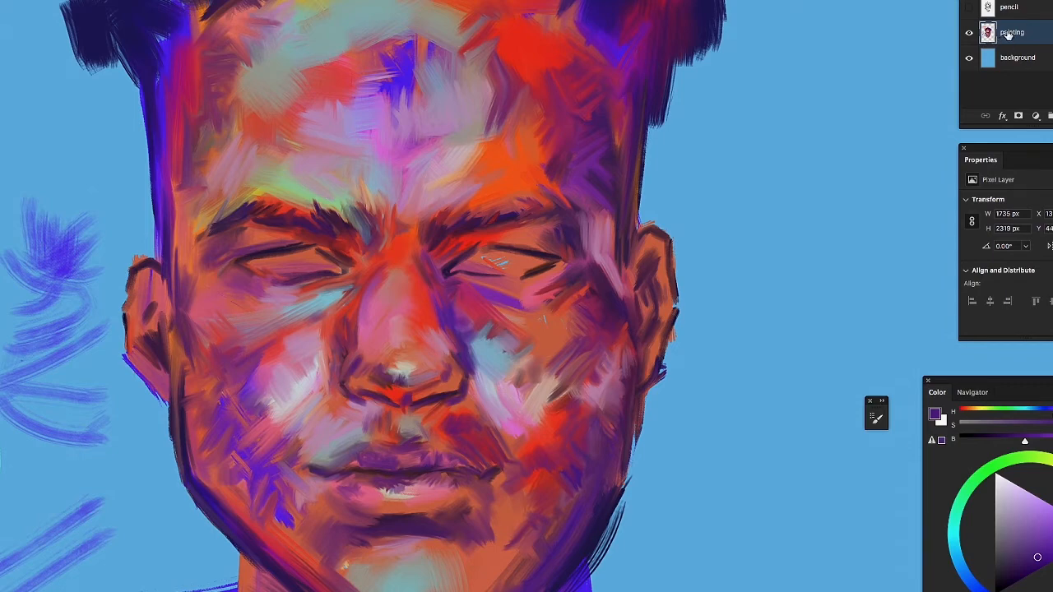
{"action": "mouse_move", "coordinate": [1009, 32]}
{"action": "left_mouse_down"}
{"action": "mouse_move", "coordinate": [1018, 93]}
{"action": "mouse_move", "coordinate": [1031, 36]}
{"action": "mouse_move", "coordinate": [1038, 114]}
{"action": "left_mouse_up"}
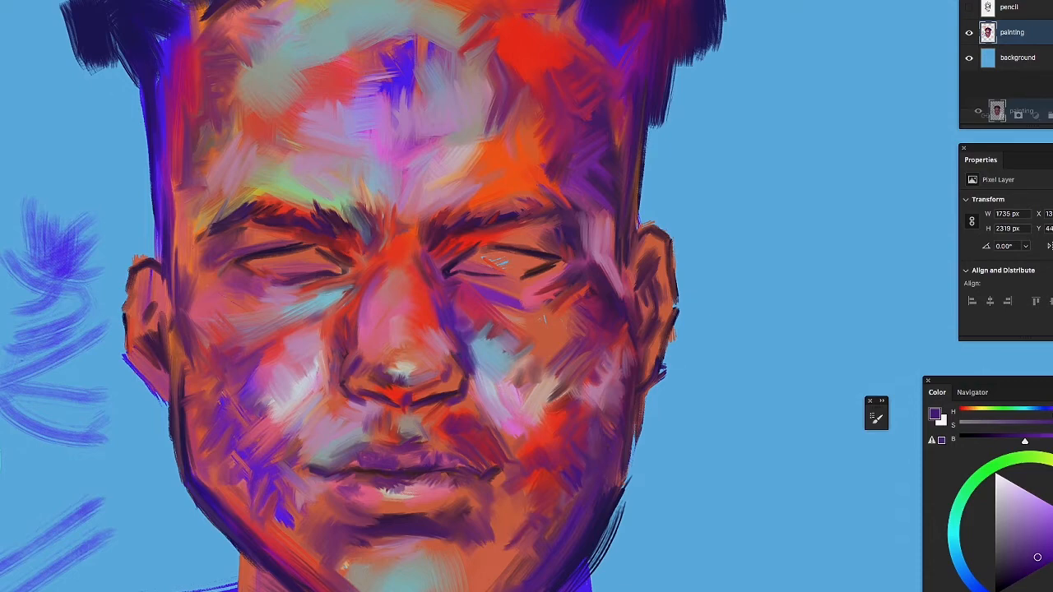
{"action": "left_click_drag", "start_coordinate": [1038, 114], "coordinate": [1038, 115]}
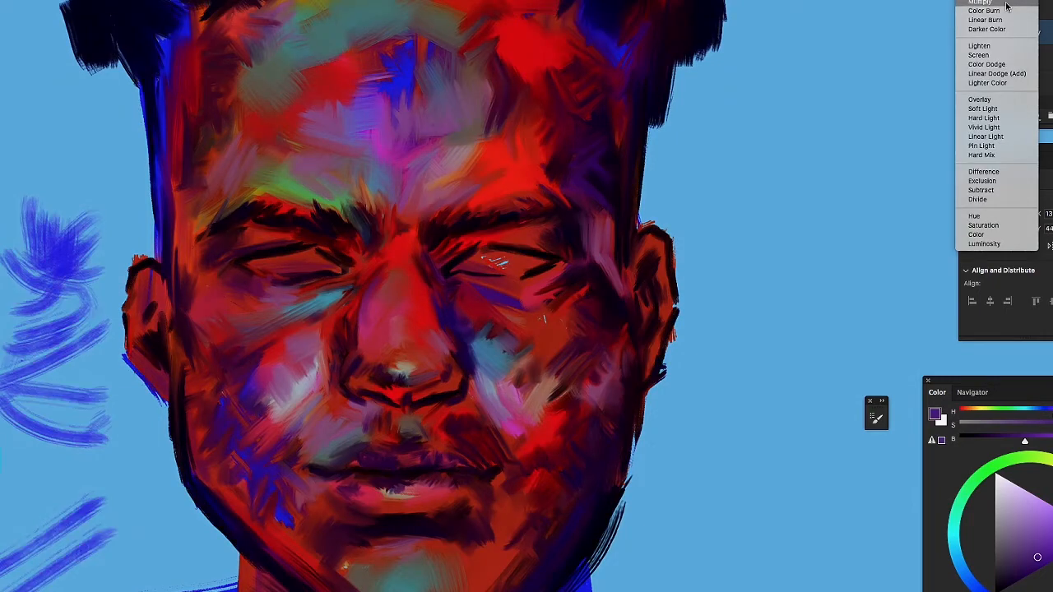
{"action": "left_click", "coordinate": [1007, 3]}
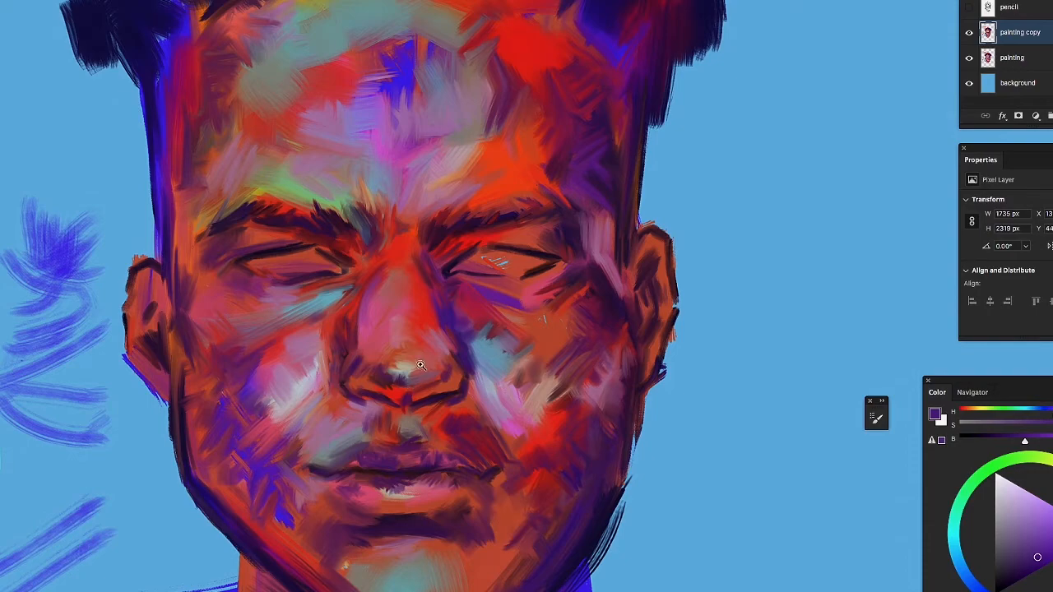
Merge the painting copy layer down into the painting layer
{"action": "mouse_move", "coordinate": [421, 366]}
{"action": "left_mouse_down"}
{"action": "mouse_move", "coordinate": [376, 385]}
{"action": "mouse_move", "coordinate": [671, 226]}
{"action": "left_mouse_up"}
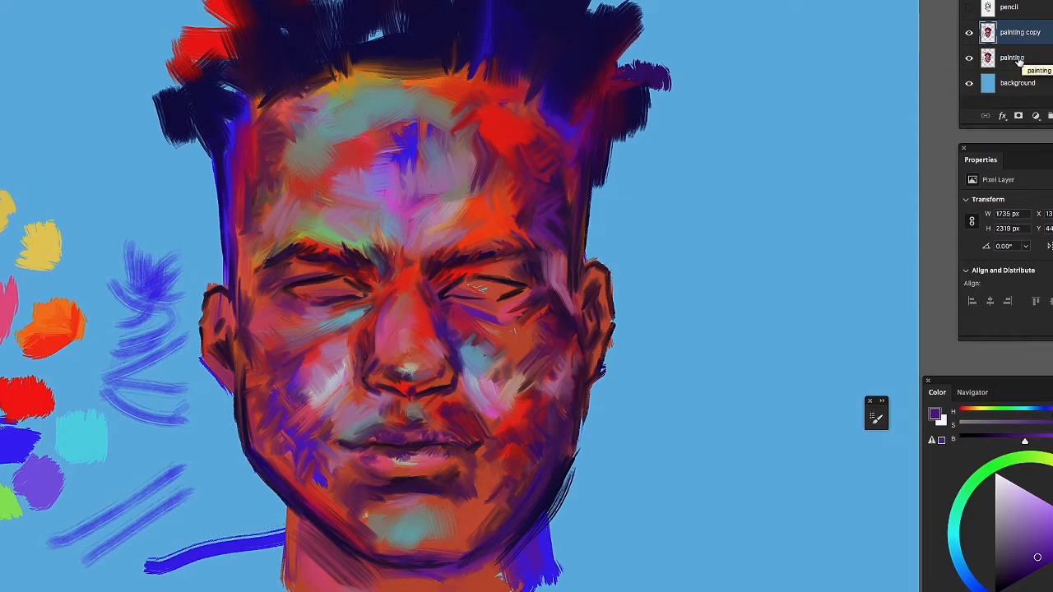
{"action": "right_click", "coordinate": [1026, 33]}
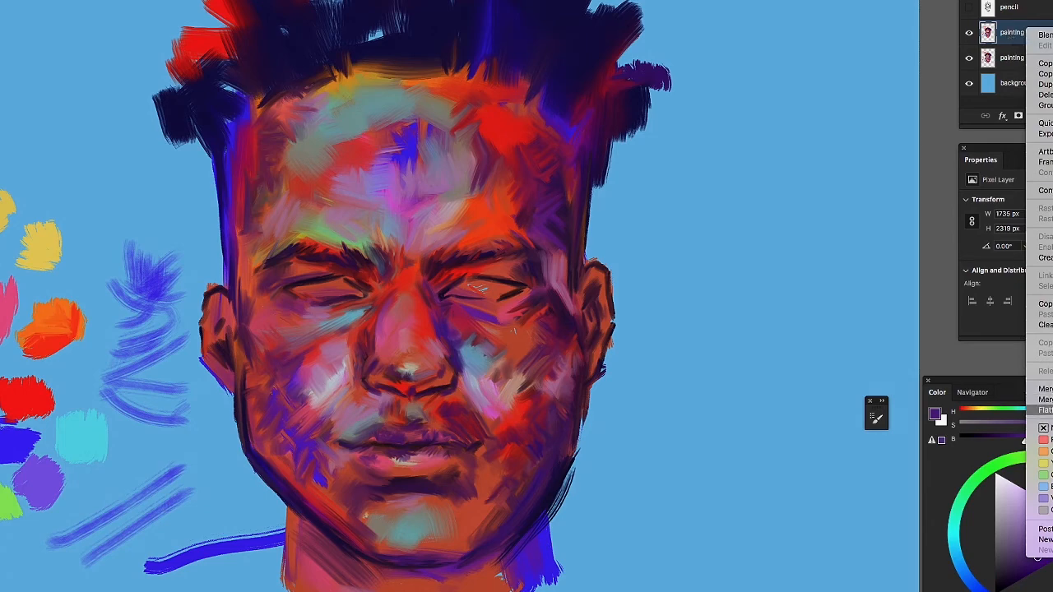
{"action": "left_click", "coordinate": [1041, 388]}
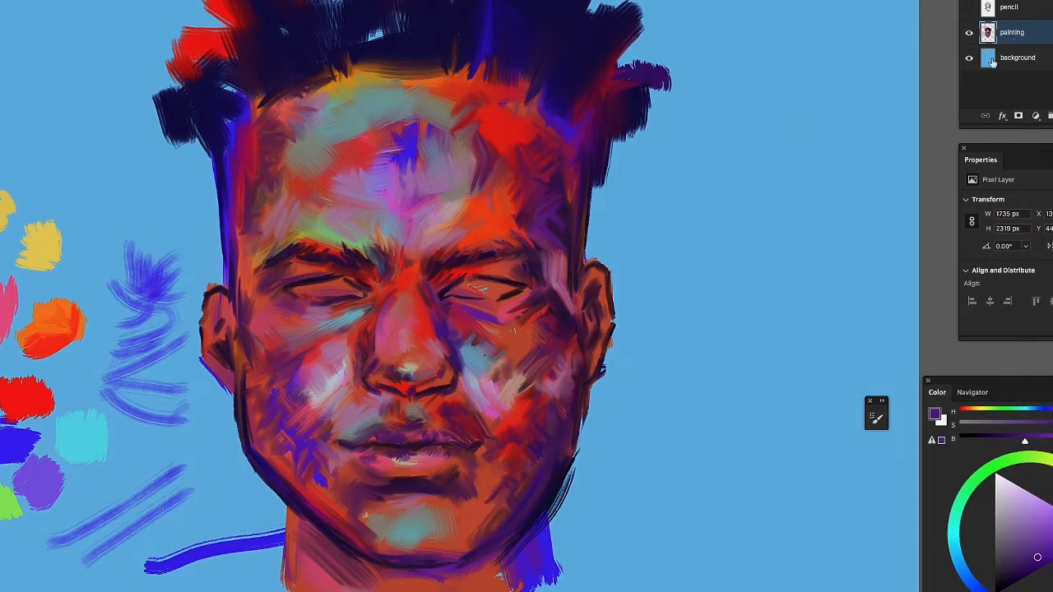
{"action": "right_click", "coordinate": [1015, 33]}
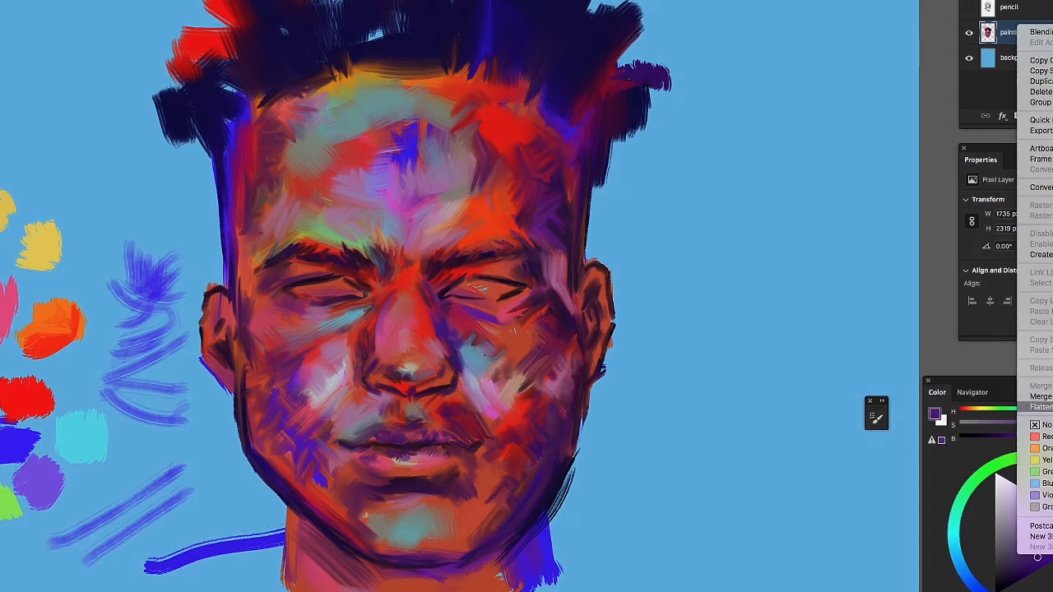
{"action": "left_click", "coordinate": [1002, 32]}
{"action": "right_click", "coordinate": [1005, 31]}
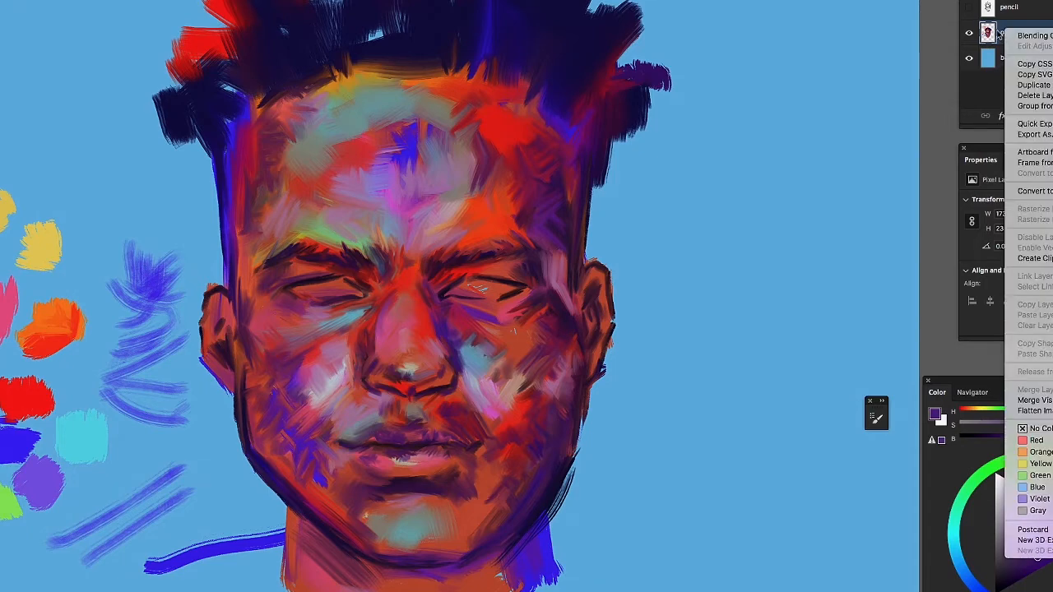
{"action": "left_click", "coordinate": [1000, 34]}
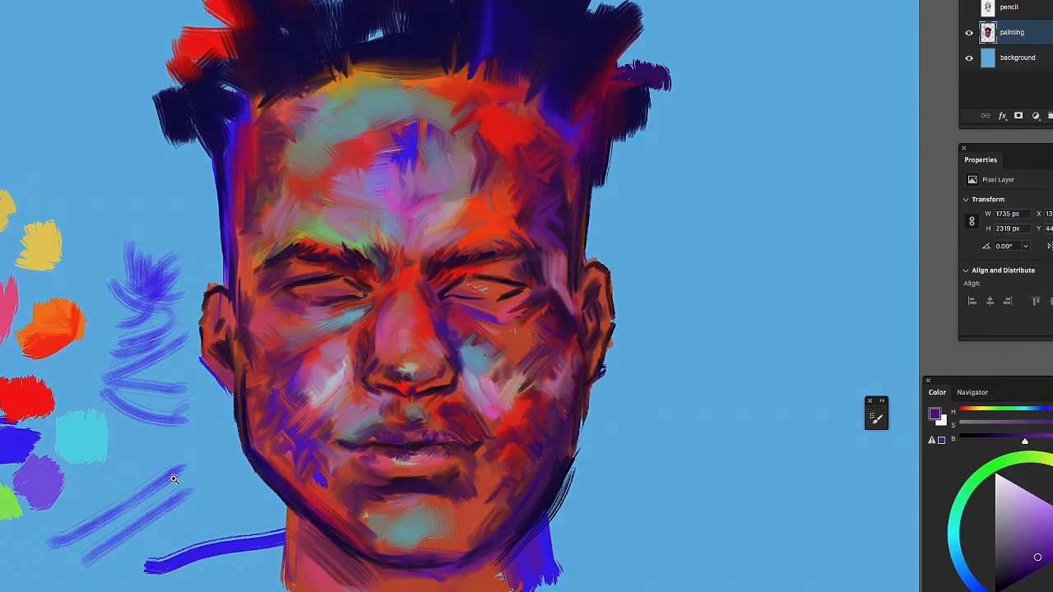
Sample the pale beige of the nose highlight and brush it over the nose tip, both cheeks and the lower forehead
{"action": "left_click_drag", "start_coordinate": [344, 322], "coordinate": [383, 328]}
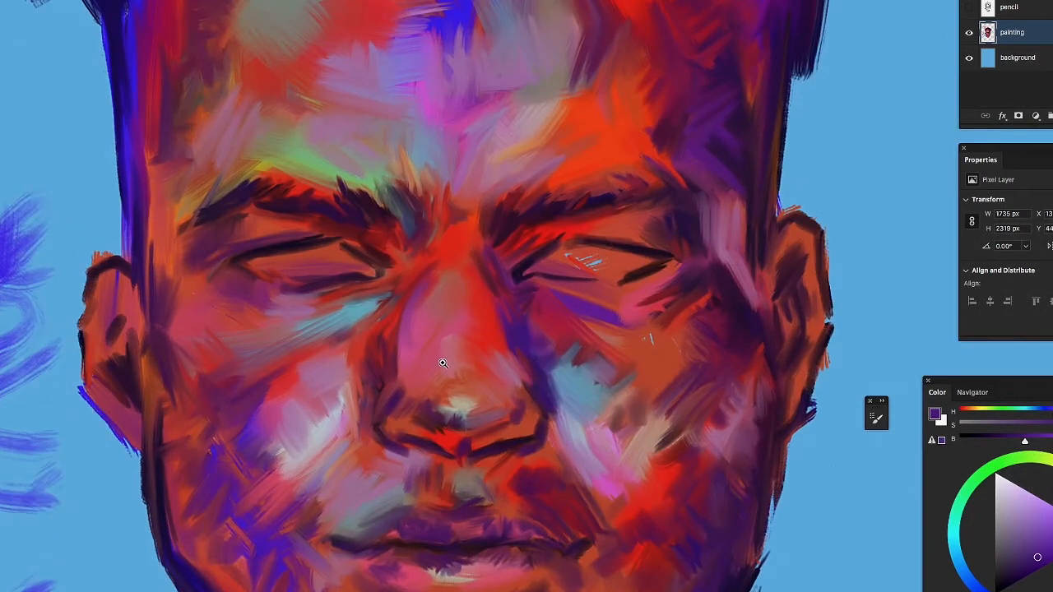
{"action": "left_click", "coordinate": [466, 399], "text": "alt"}
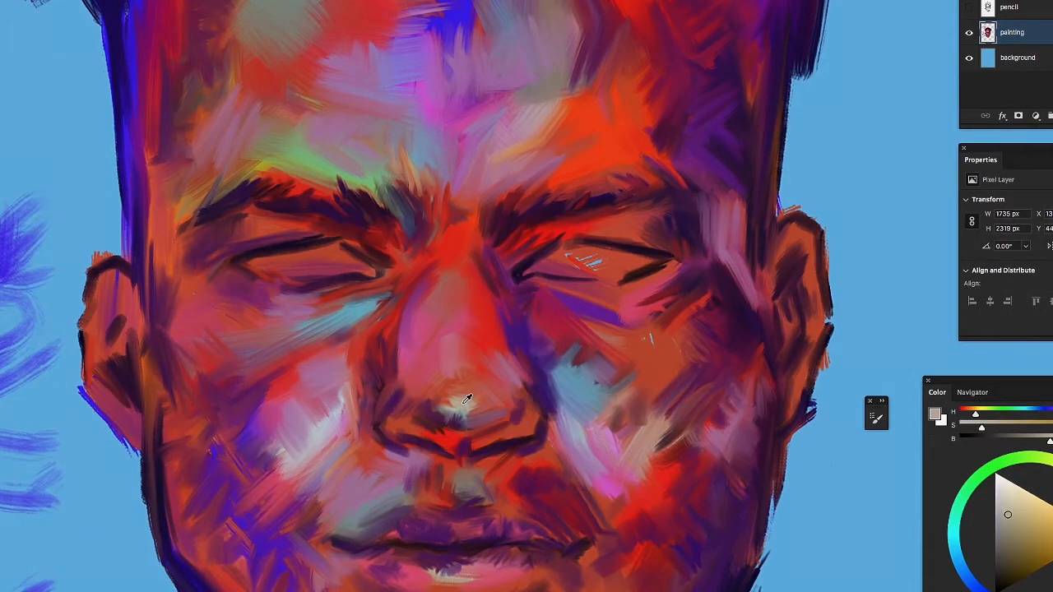
{"action": "mouse_move", "coordinate": [465, 399]}
{"action": "left_mouse_down"}
{"action": "mouse_move", "coordinate": [440, 387]}
{"action": "mouse_move", "coordinate": [421, 409]}
{"action": "left_mouse_up"}
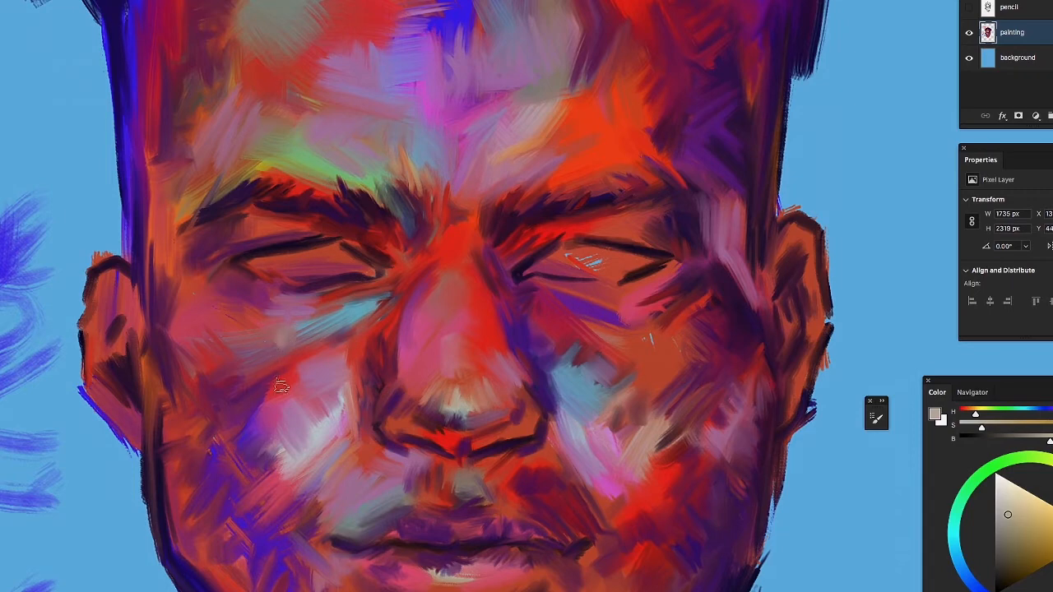
{"action": "mouse_move", "coordinate": [298, 319]}
{"action": "left_mouse_down"}
{"action": "mouse_move", "coordinate": [320, 314]}
{"action": "mouse_move", "coordinate": [283, 331]}
{"action": "left_mouse_up"}
{"action": "mouse_move", "coordinate": [619, 390]}
{"action": "left_mouse_down"}
{"action": "mouse_move", "coordinate": [650, 405]}
{"action": "mouse_move", "coordinate": [625, 374]}
{"action": "mouse_move", "coordinate": [677, 372]}
{"action": "mouse_move", "coordinate": [667, 361]}
{"action": "mouse_move", "coordinate": [691, 374]}
{"action": "mouse_move", "coordinate": [686, 352]}
{"action": "mouse_move", "coordinate": [675, 380]}
{"action": "mouse_move", "coordinate": [665, 406]}
{"action": "left_mouse_up"}
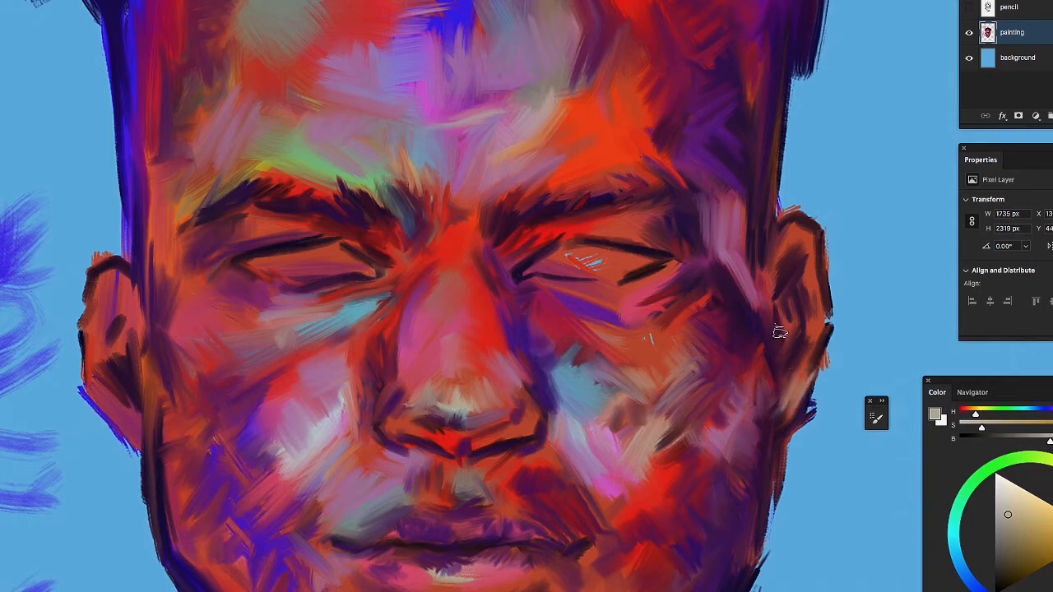
Add pale beige strokes inside both ears and along the temple edge on the lit side of the face
{"action": "left_click_drag", "start_coordinate": [817, 275], "coordinate": [832, 311]}
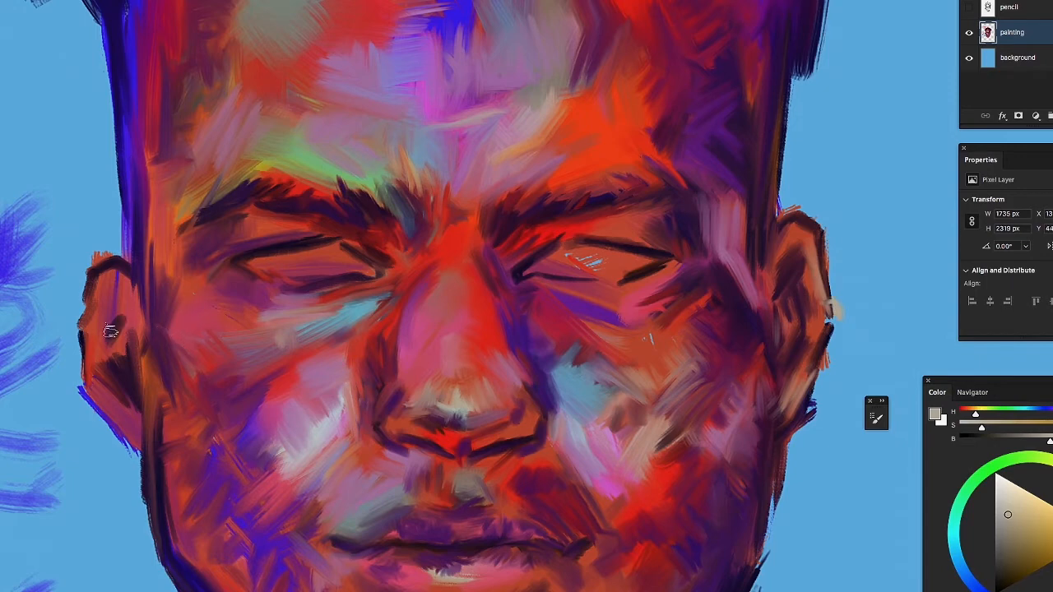
{"action": "mouse_move", "coordinate": [120, 299]}
{"action": "left_mouse_down"}
{"action": "mouse_move", "coordinate": [106, 379]}
{"action": "mouse_move", "coordinate": [122, 399]}
{"action": "mouse_move", "coordinate": [111, 355]}
{"action": "left_mouse_up"}
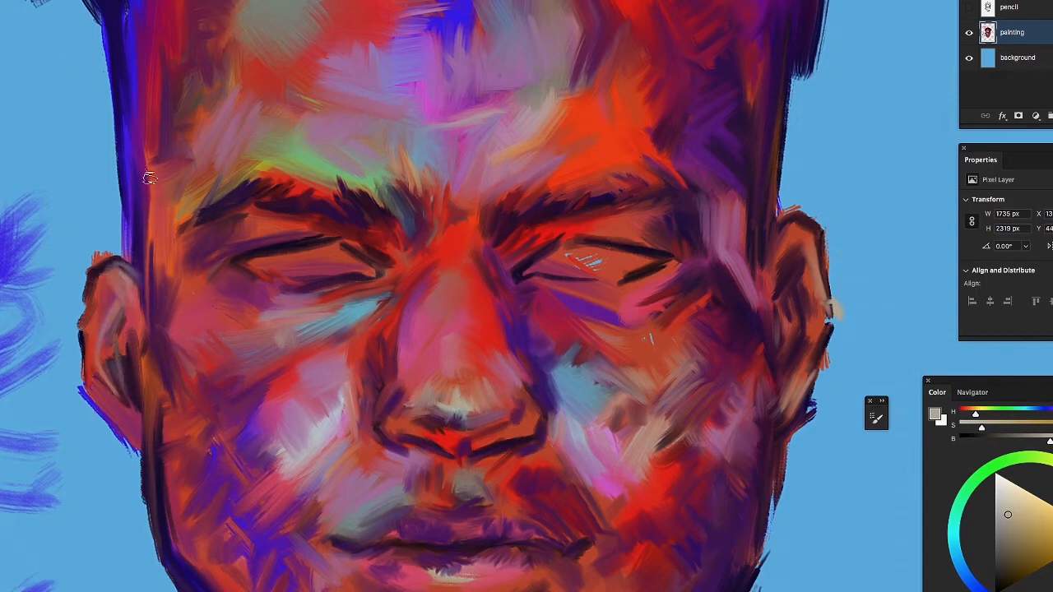
{"action": "mouse_move", "coordinate": [151, 176]}
{"action": "left_mouse_down"}
{"action": "mouse_move", "coordinate": [146, 264]}
{"action": "mouse_move", "coordinate": [152, 134]}
{"action": "left_mouse_up"}
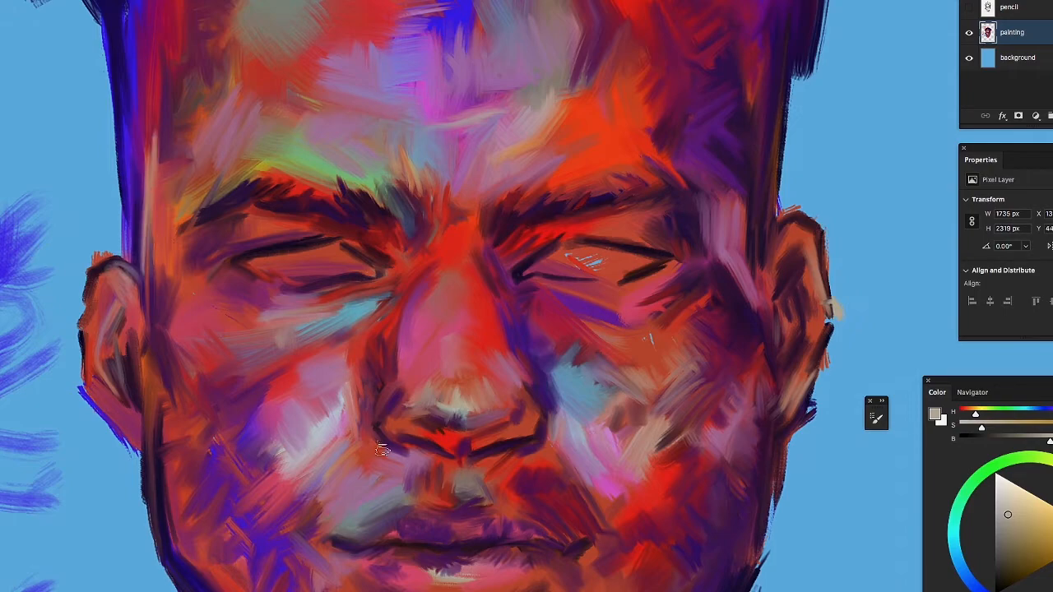
Show the pencil sketch layer over the eyes and choose a pale greyish teal as the painting colour
{"action": "scroll", "coordinate": [317, 282], "scroll_direction": "up", "scroll_amount": 2}
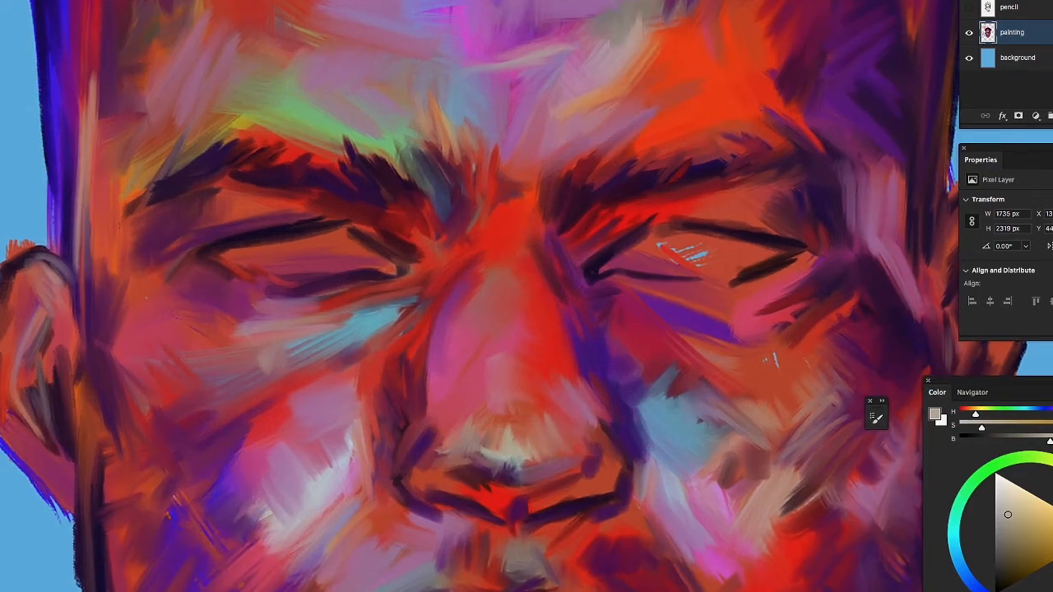
{"action": "left_click", "coordinate": [969, 7]}
{"action": "scroll", "coordinate": [379, 276], "scroll_direction": "up", "scroll_amount": 1}
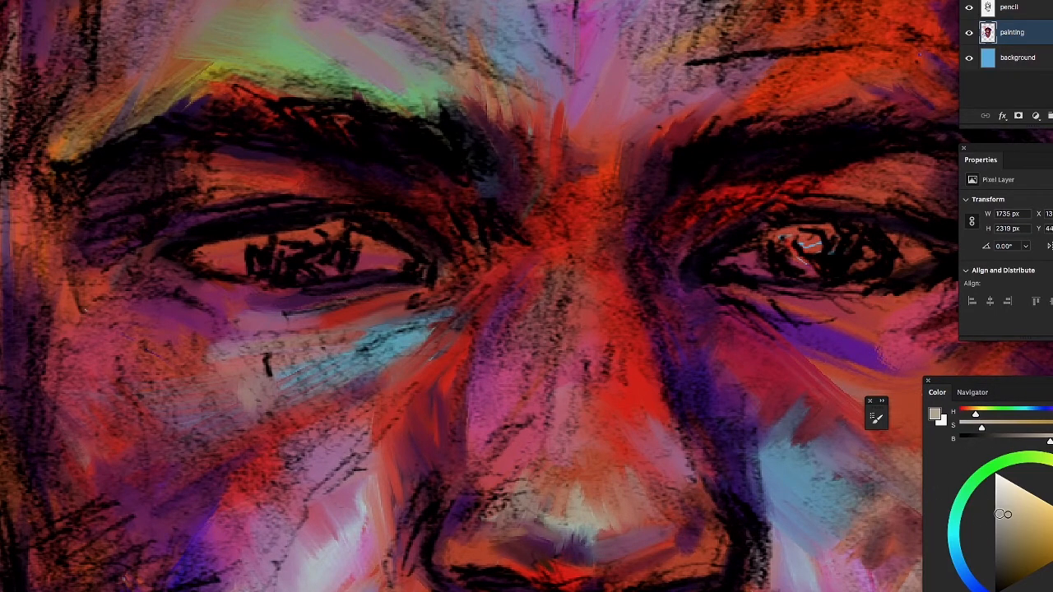
{"action": "left_click", "coordinate": [953, 525]}
{"action": "left_click", "coordinate": [1008, 509]}
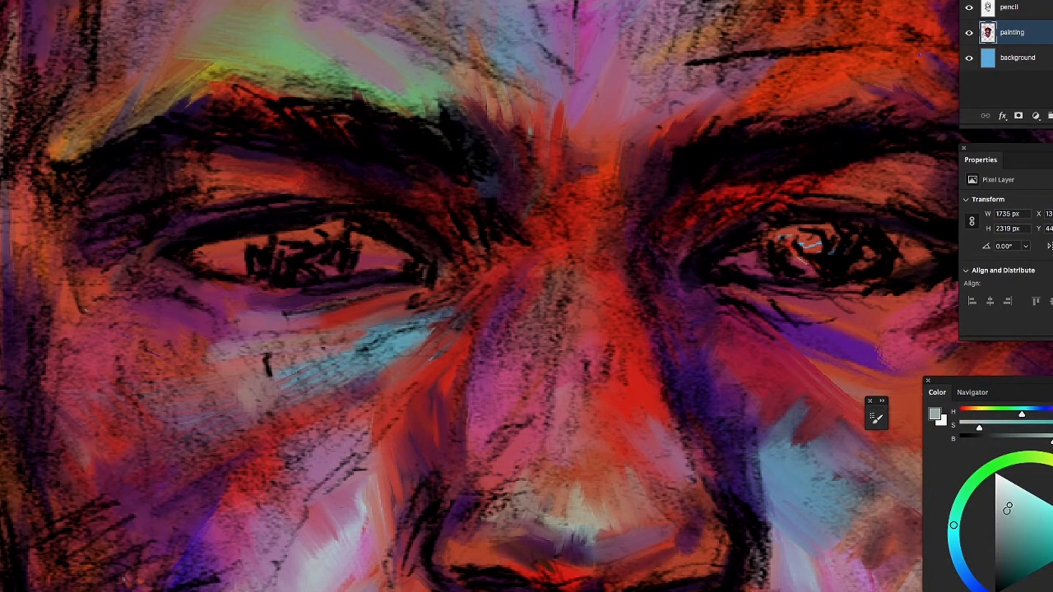
{"action": "mouse_move", "coordinate": [1007, 509]}
{"action": "left_mouse_down"}
{"action": "mouse_move", "coordinate": [1011, 495]}
{"action": "mouse_move", "coordinate": [1023, 497]}
{"action": "left_mouse_up"}
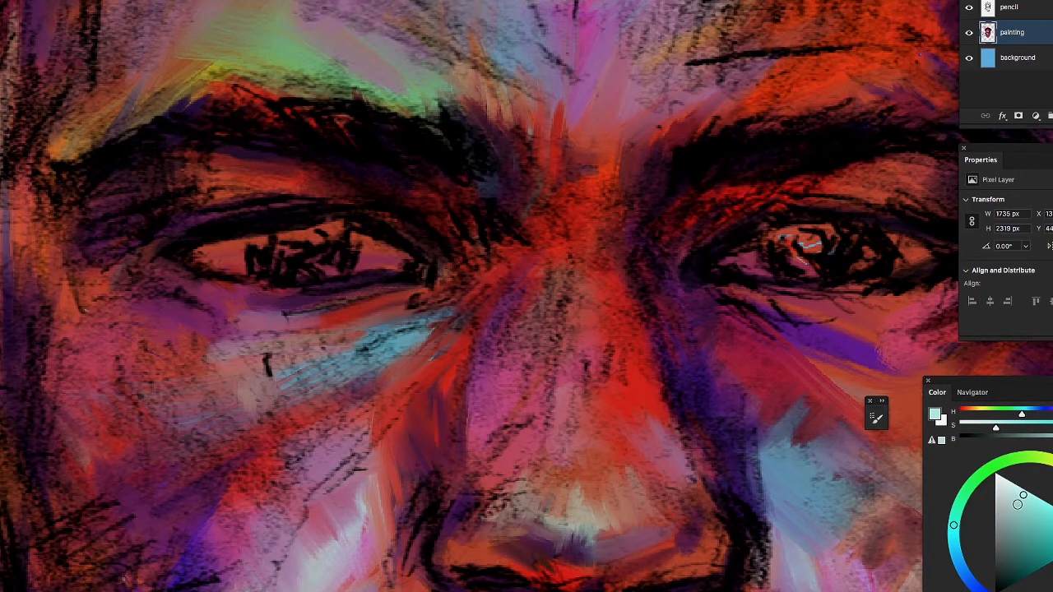
{"action": "mouse_move", "coordinate": [1023, 494]}
{"action": "left_mouse_down"}
{"action": "mouse_move", "coordinate": [1003, 518]}
{"action": "mouse_move", "coordinate": [997, 472]}
{"action": "mouse_move", "coordinate": [1008, 499]}
{"action": "left_mouse_up"}
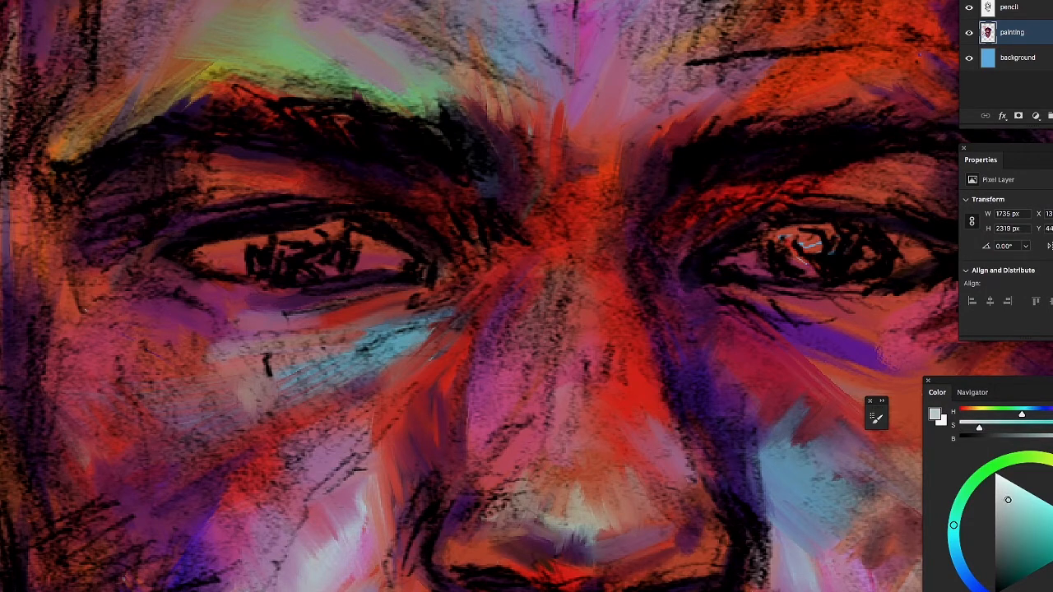
{"action": "left_click", "coordinate": [1008, 501]}
{"action": "left_click_drag", "start_coordinate": [1010, 502], "coordinate": [1010, 500]}
Paint pale whites on both sides of the iris in each eye and hide the pencil sketch layer
{"action": "left_click_drag", "start_coordinate": [230, 261], "coordinate": [213, 255]}
{"action": "mouse_move", "coordinate": [225, 260]}
{"action": "left_mouse_down"}
{"action": "mouse_move", "coordinate": [240, 261]}
{"action": "mouse_move", "coordinate": [215, 254]}
{"action": "mouse_move", "coordinate": [239, 257]}
{"action": "left_mouse_up"}
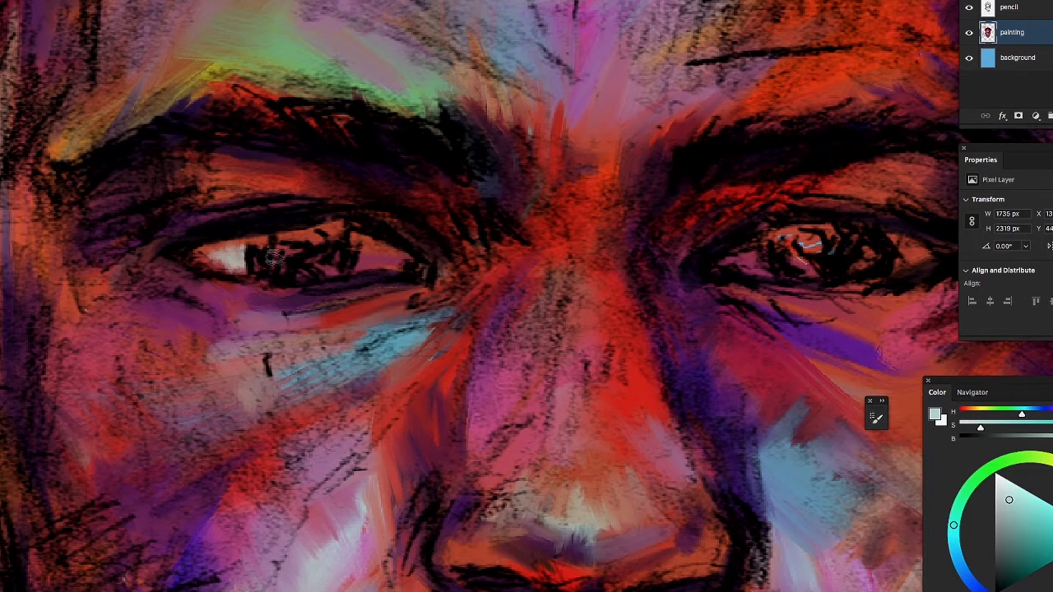
{"action": "mouse_move", "coordinate": [385, 278]}
{"action": "left_mouse_down"}
{"action": "mouse_move", "coordinate": [376, 266]}
{"action": "mouse_move", "coordinate": [353, 273]}
{"action": "mouse_move", "coordinate": [377, 256]}
{"action": "left_mouse_up"}
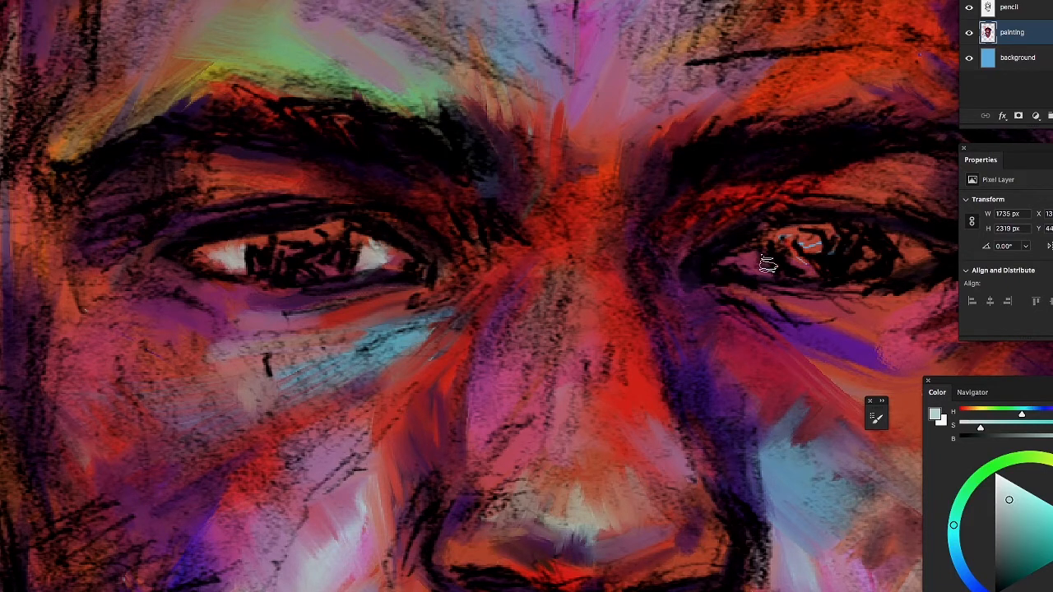
{"action": "mouse_move", "coordinate": [762, 268]}
{"action": "left_mouse_down"}
{"action": "mouse_move", "coordinate": [757, 255]}
{"action": "mouse_move", "coordinate": [787, 275]}
{"action": "mouse_move", "coordinate": [764, 247]}
{"action": "left_mouse_up"}
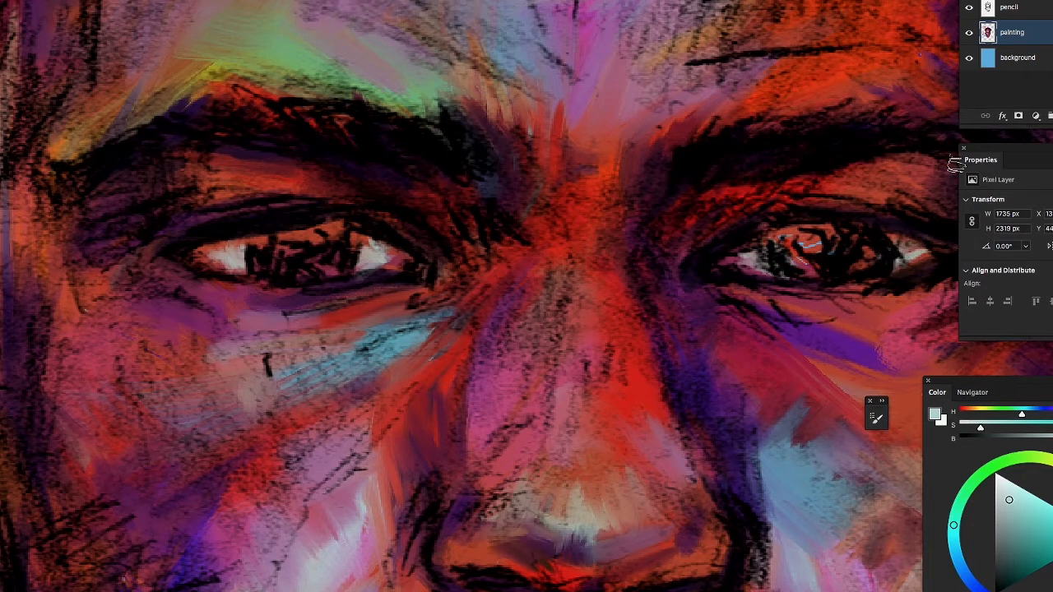
{"action": "left_click", "coordinate": [969, 7]}
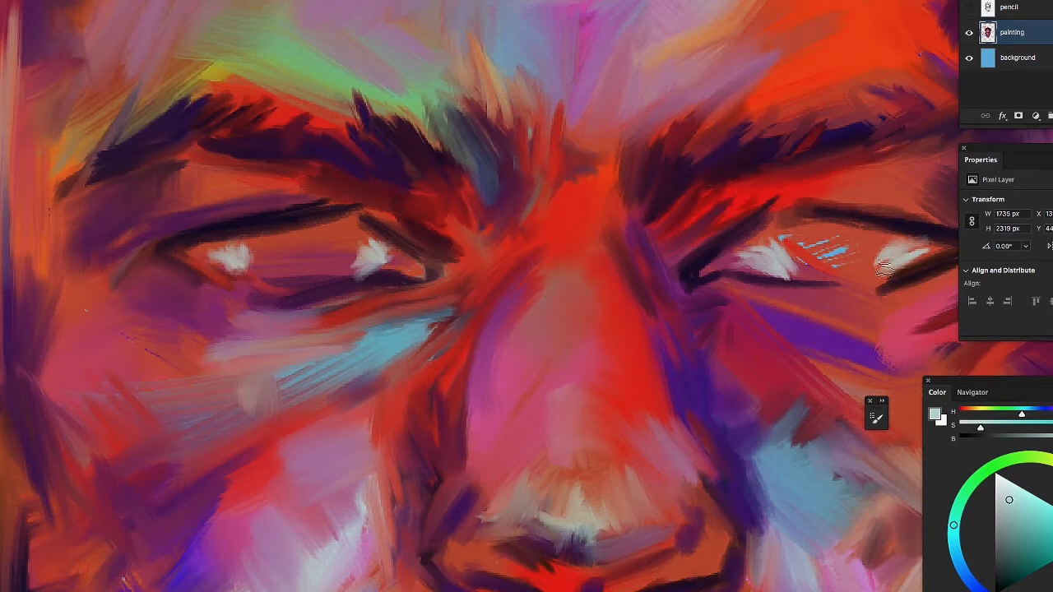
{"action": "left_click_drag", "start_coordinate": [891, 257], "coordinate": [863, 271]}
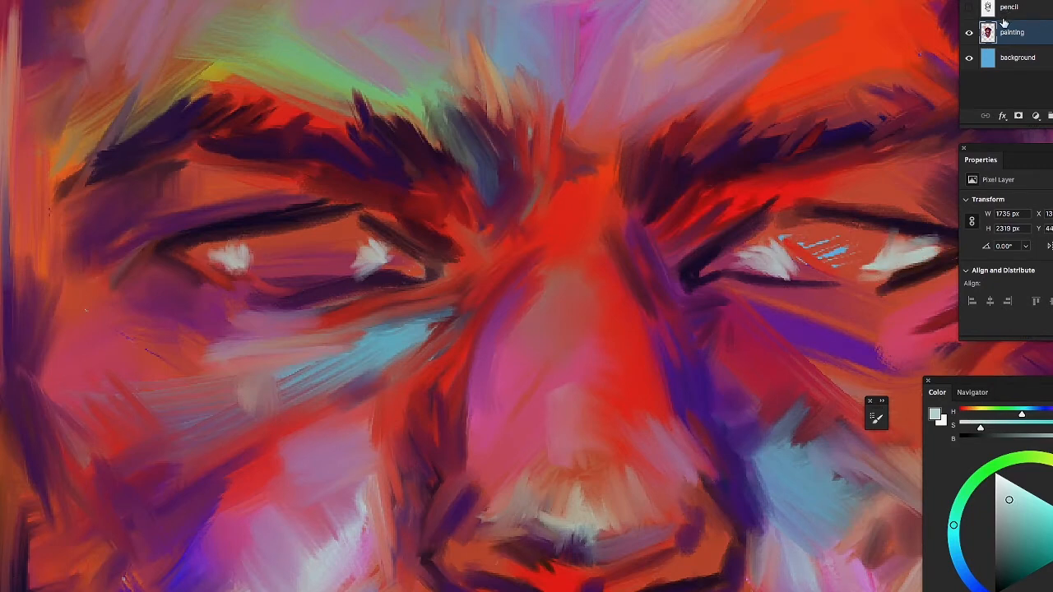
Check the eyes against the pencil sketch and extend the pale white along the lower lid of the lit-side eye
{"action": "left_click", "coordinate": [969, 9]}
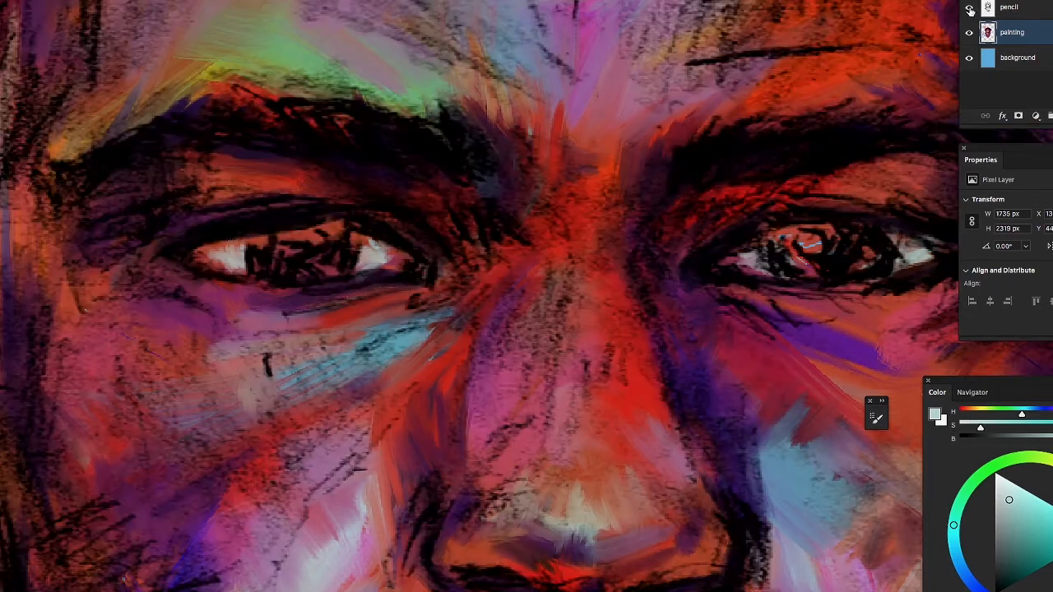
{"action": "left_click", "coordinate": [969, 8]}
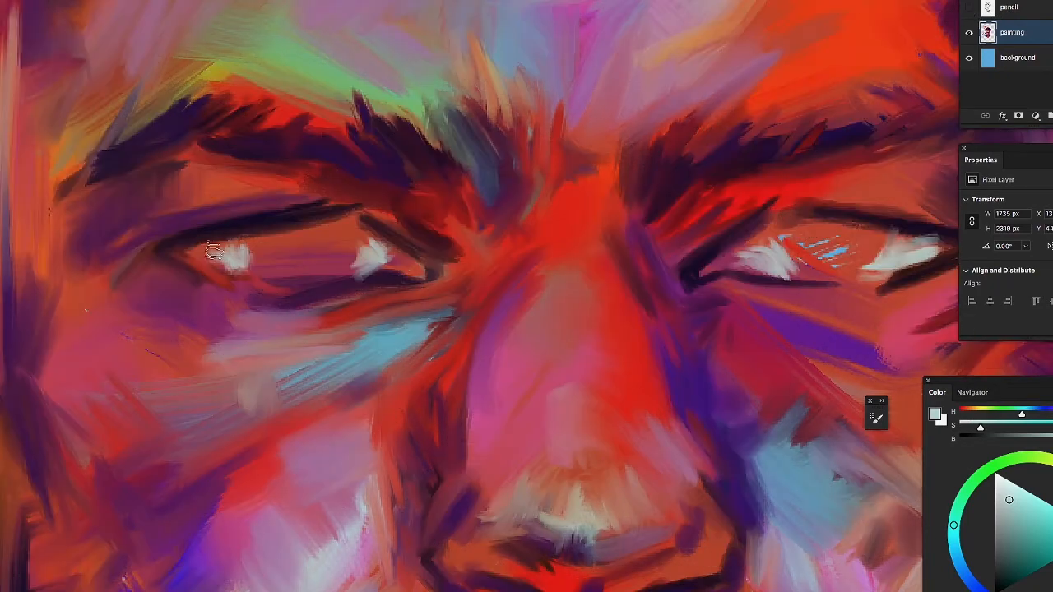
{"action": "mouse_move", "coordinate": [224, 254]}
{"action": "left_mouse_down"}
{"action": "mouse_move", "coordinate": [322, 289]}
{"action": "mouse_move", "coordinate": [227, 261]}
{"action": "mouse_move", "coordinate": [276, 284]}
{"action": "mouse_move", "coordinate": [275, 267]}
{"action": "mouse_move", "coordinate": [324, 353]}
{"action": "mouse_move", "coordinate": [289, 324]}
{"action": "mouse_move", "coordinate": [288, 288]}
{"action": "mouse_move", "coordinate": [259, 277]}
{"action": "mouse_move", "coordinate": [326, 285]}
{"action": "left_mouse_up"}
{"action": "left_click_drag", "start_coordinate": [256, 271], "coordinate": [338, 279]}
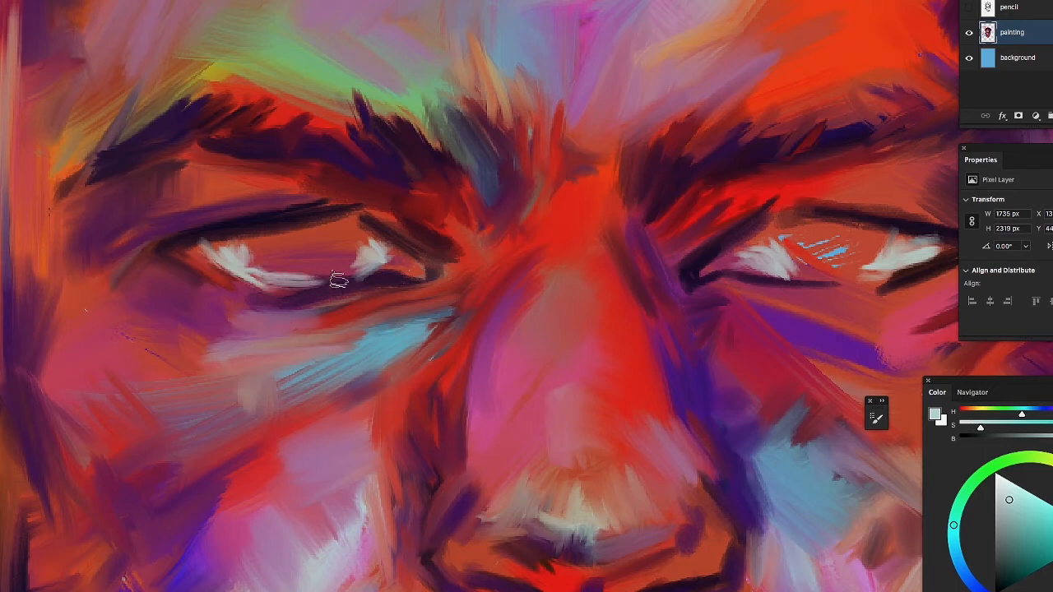
Extend the pale whites along the lower lids of both eyes and into the inner corner of the shadow-side eye
{"action": "mouse_move", "coordinate": [798, 274]}
{"action": "left_mouse_down"}
{"action": "mouse_move", "coordinate": [839, 297]}
{"action": "mouse_move", "coordinate": [797, 274]}
{"action": "mouse_move", "coordinate": [883, 284]}
{"action": "left_mouse_up"}
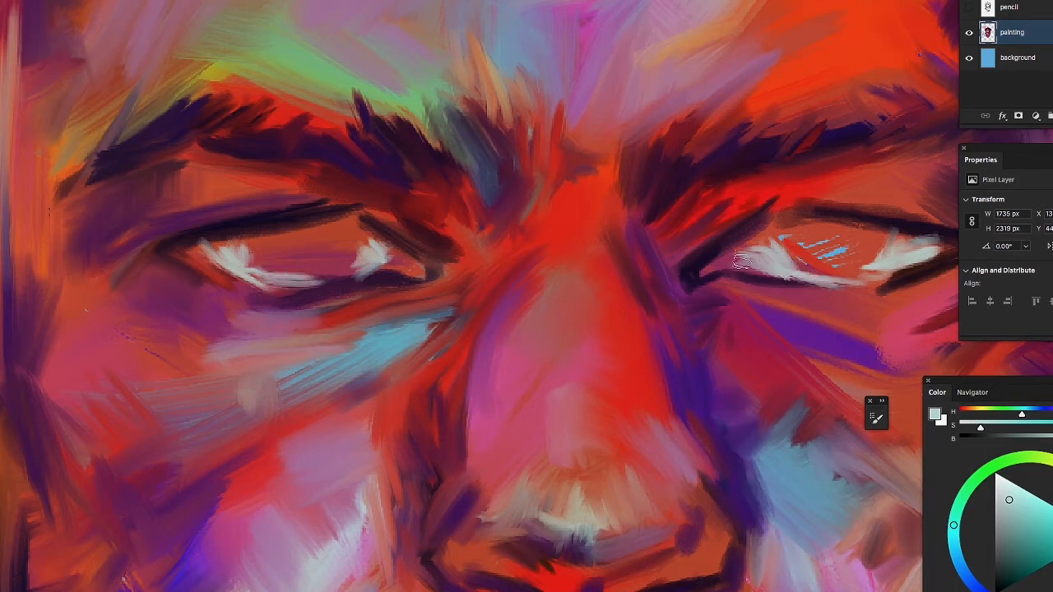
{"action": "left_click_drag", "start_coordinate": [313, 278], "coordinate": [346, 280]}
{"action": "mouse_move", "coordinate": [245, 256]}
{"action": "left_mouse_down"}
{"action": "mouse_move", "coordinate": [248, 241]}
{"action": "mouse_move", "coordinate": [267, 270]}
{"action": "left_mouse_up"}
{"action": "left_click_drag", "start_coordinate": [762, 248], "coordinate": [739, 258]}
Sample the near-black purple of the upper lid, block in the iris of the lit-side eye and start the edge of the other iris
{"action": "key", "text": "z"}
{"action": "left_click_drag", "start_coordinate": [646, 205], "coordinate": [576, 226]}
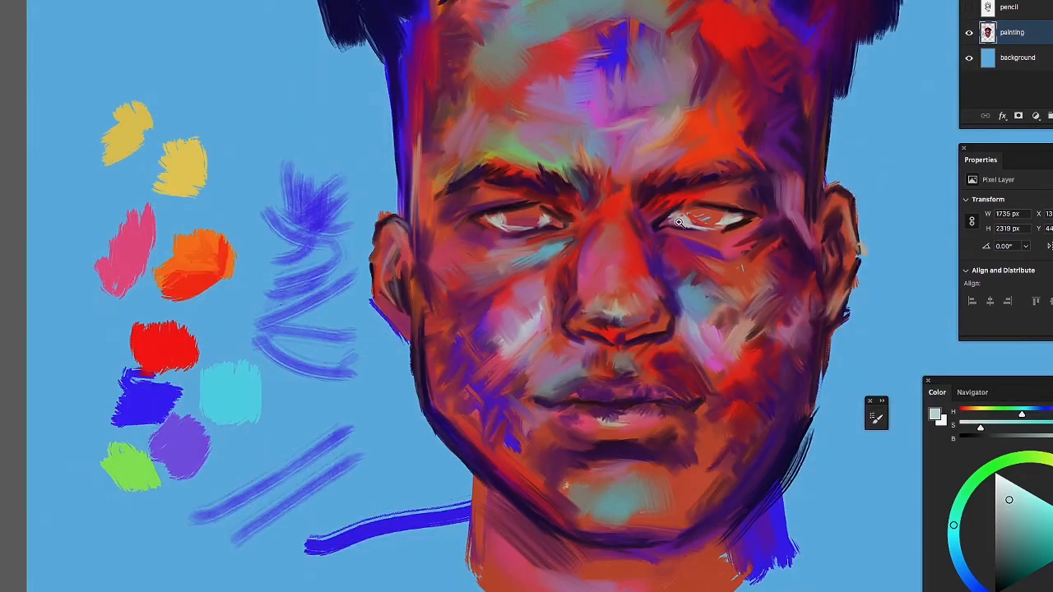
{"action": "left_click", "coordinate": [679, 222]}
{"action": "left_click", "coordinate": [600, 310]}
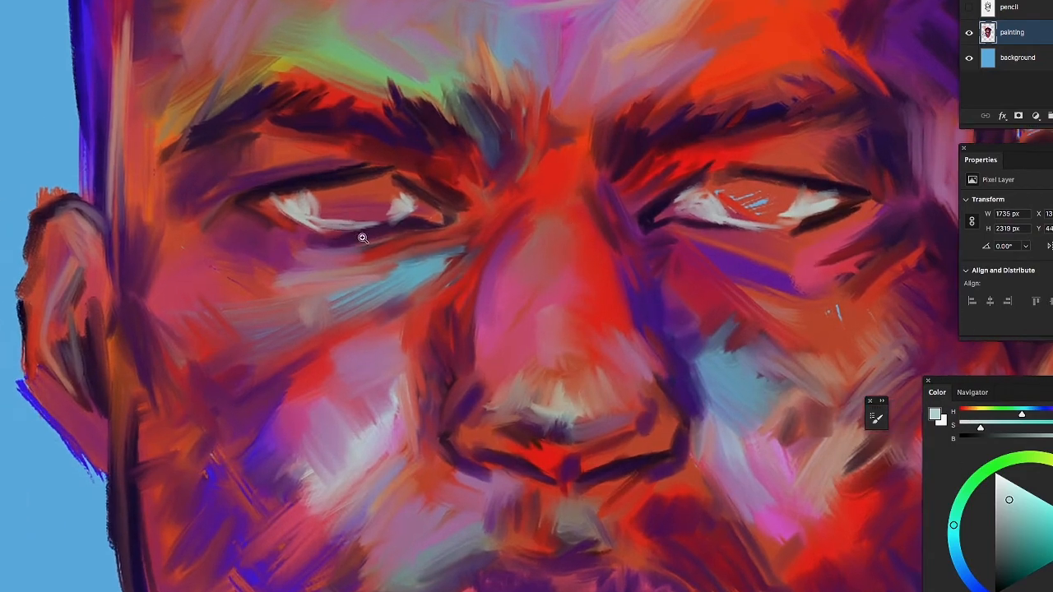
{"action": "left_click", "coordinate": [370, 242]}
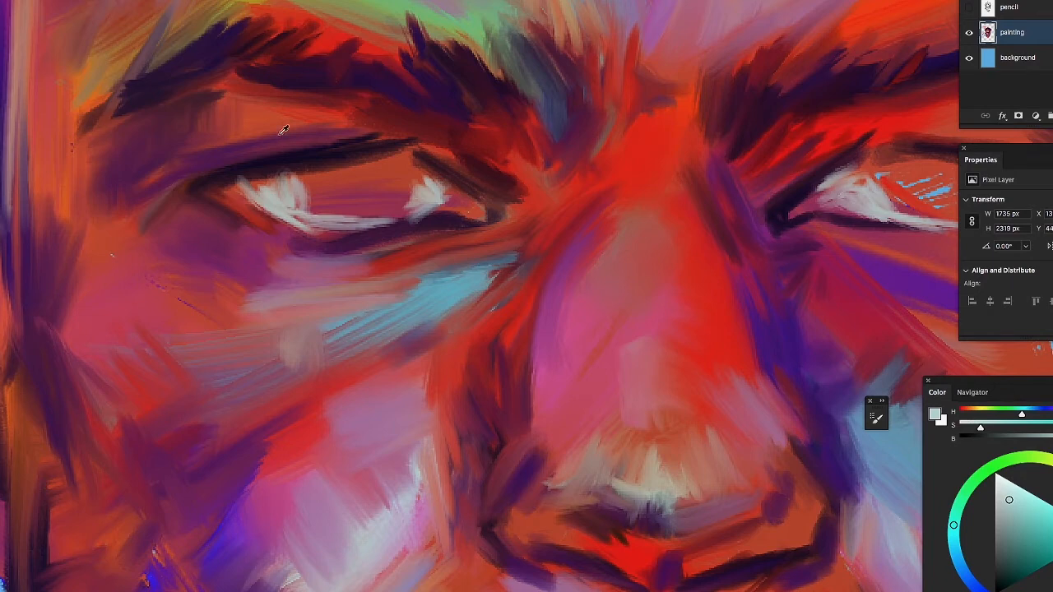
{"action": "left_click", "coordinate": [318, 150], "text": "alt"}
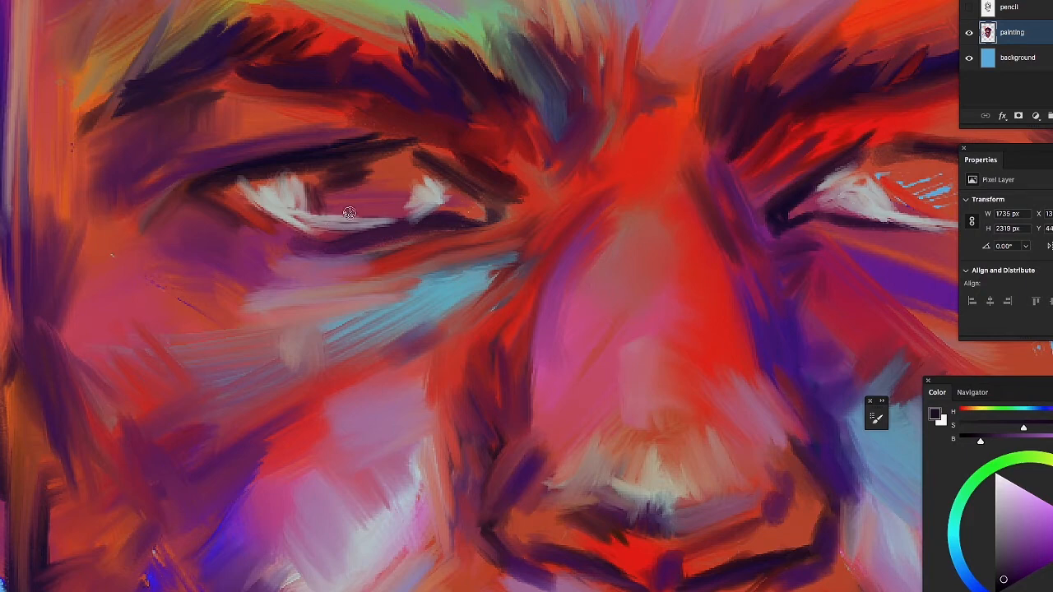
{"action": "mouse_move", "coordinate": [347, 206]}
{"action": "left_mouse_down"}
{"action": "mouse_move", "coordinate": [309, 194]}
{"action": "mouse_move", "coordinate": [368, 219]}
{"action": "mouse_move", "coordinate": [341, 217]}
{"action": "mouse_move", "coordinate": [396, 213]}
{"action": "mouse_move", "coordinate": [421, 176]}
{"action": "mouse_move", "coordinate": [413, 212]}
{"action": "mouse_move", "coordinate": [383, 216]}
{"action": "mouse_move", "coordinate": [331, 180]}
{"action": "mouse_move", "coordinate": [334, 202]}
{"action": "mouse_move", "coordinate": [354, 188]}
{"action": "mouse_move", "coordinate": [352, 204]}
{"action": "mouse_move", "coordinate": [365, 200]}
{"action": "mouse_move", "coordinate": [323, 204]}
{"action": "mouse_move", "coordinate": [366, 222]}
{"action": "left_mouse_up"}
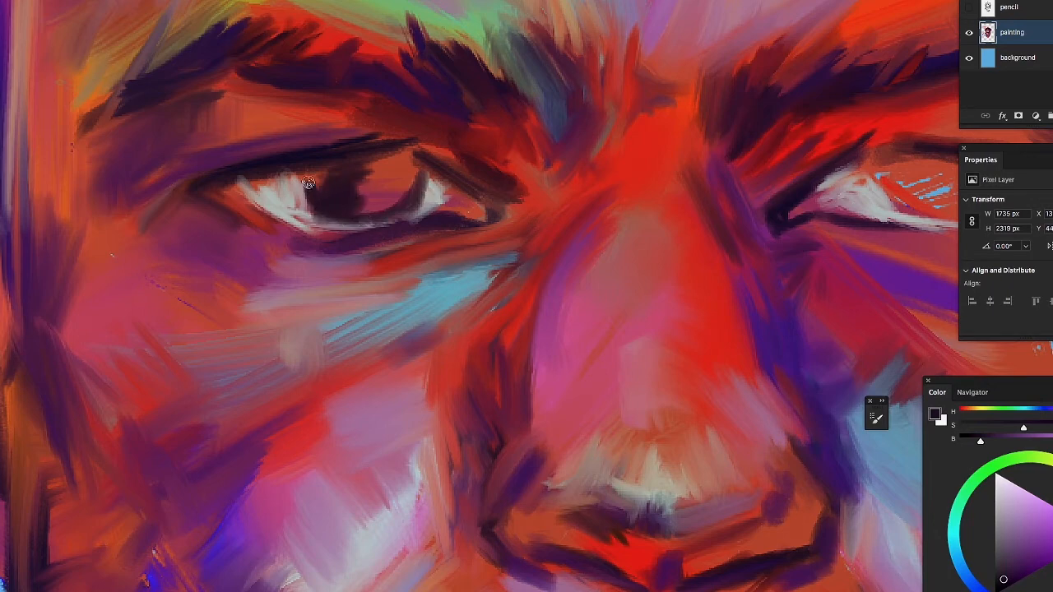
{"action": "left_click_drag", "start_coordinate": [308, 183], "coordinate": [311, 186]}
{"action": "mouse_move", "coordinate": [879, 174]}
{"action": "left_mouse_down"}
{"action": "mouse_move", "coordinate": [877, 197]}
{"action": "mouse_move", "coordinate": [912, 205]}
{"action": "mouse_move", "coordinate": [888, 178]}
{"action": "mouse_move", "coordinate": [928, 211]}
{"action": "mouse_move", "coordinate": [913, 203]}
{"action": "left_mouse_up"}
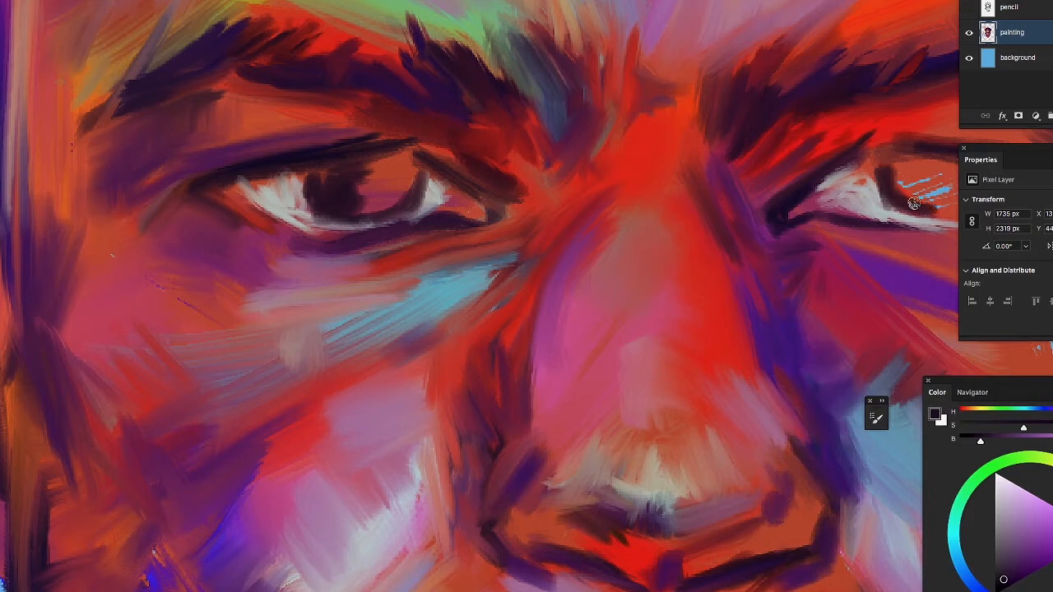
{"action": "mouse_move", "coordinate": [356, 203]}
{"action": "left_mouse_down"}
{"action": "mouse_move", "coordinate": [375, 219]}
{"action": "mouse_move", "coordinate": [377, 197]}
{"action": "mouse_move", "coordinate": [393, 191]}
{"action": "mouse_move", "coordinate": [383, 211]}
{"action": "mouse_move", "coordinate": [351, 205]}
{"action": "mouse_move", "coordinate": [336, 168]}
{"action": "mouse_move", "coordinate": [323, 186]}
{"action": "mouse_move", "coordinate": [328, 171]}
{"action": "mouse_move", "coordinate": [315, 177]}
{"action": "mouse_move", "coordinate": [344, 176]}
{"action": "mouse_move", "coordinate": [355, 201]}
{"action": "mouse_move", "coordinate": [365, 189]}
{"action": "mouse_move", "coordinate": [363, 201]}
{"action": "mouse_move", "coordinate": [383, 182]}
{"action": "mouse_move", "coordinate": [404, 203]}
{"action": "mouse_move", "coordinate": [405, 164]}
{"action": "left_mouse_up"}
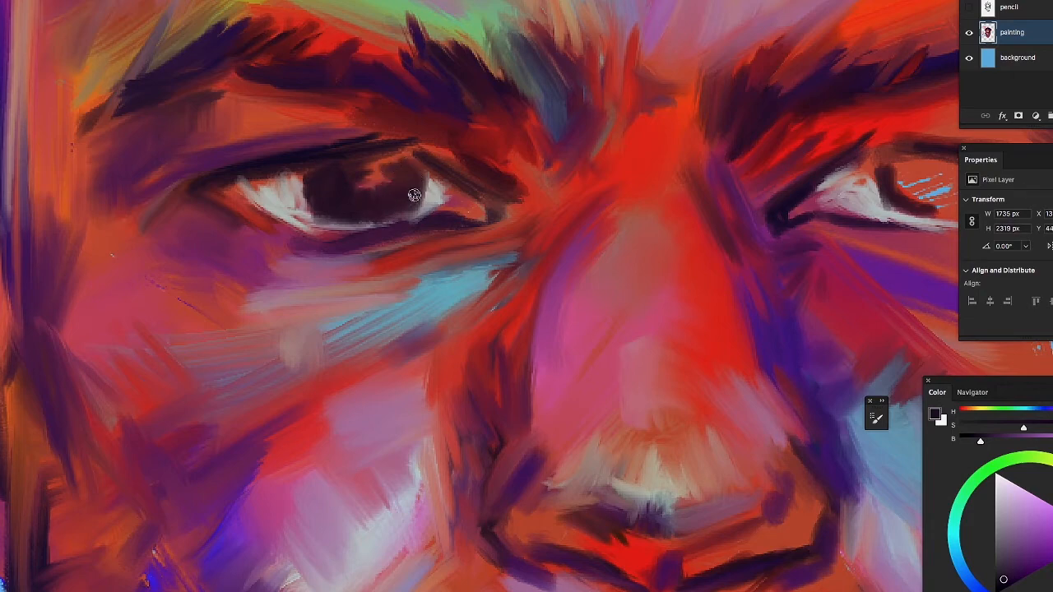
Paint pale lilac reflections in the lit-side iris and deepen its lower rim with a near-black purple
{"action": "left_click", "coordinate": [1013, 493]}
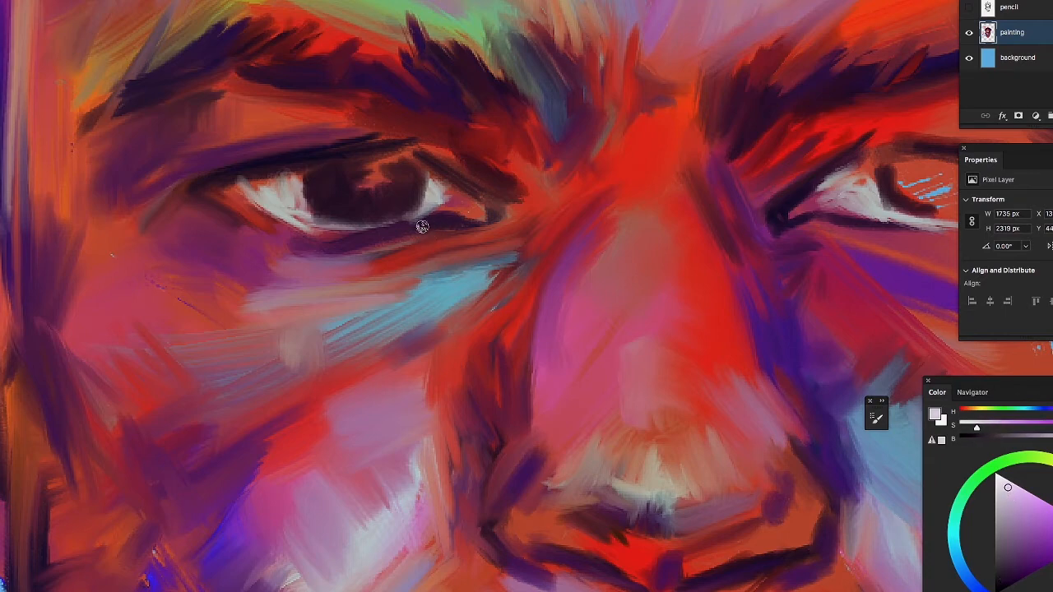
{"action": "mouse_move", "coordinate": [341, 169]}
{"action": "left_mouse_down"}
{"action": "mouse_move", "coordinate": [377, 174]}
{"action": "mouse_move", "coordinate": [360, 163]}
{"action": "mouse_move", "coordinate": [383, 193]}
{"action": "mouse_move", "coordinate": [384, 169]}
{"action": "mouse_move", "coordinate": [388, 184]}
{"action": "mouse_move", "coordinate": [387, 197]}
{"action": "left_mouse_up"}
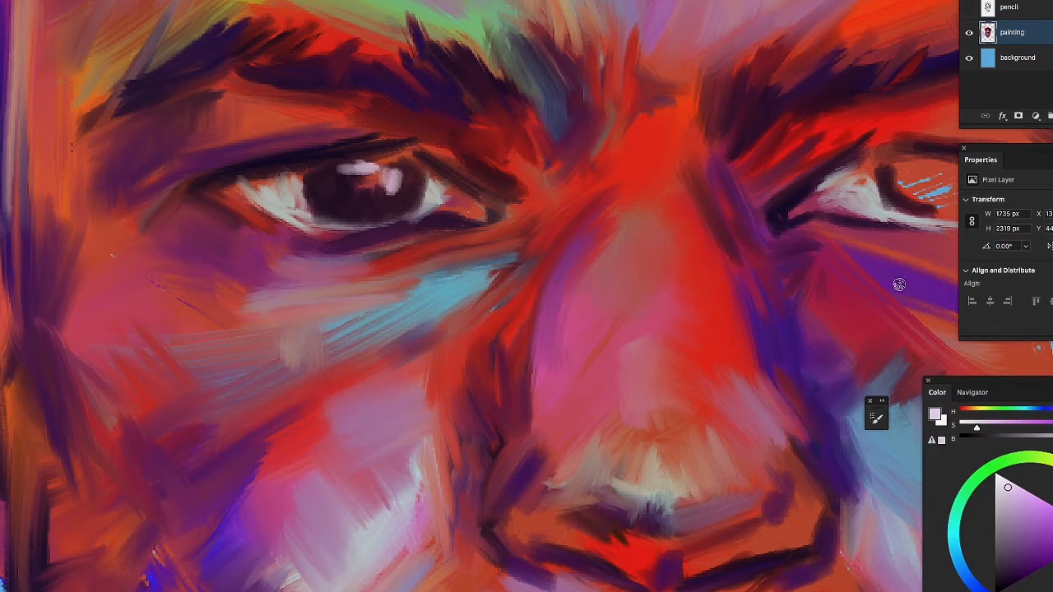
{"action": "key", "text": "d"}
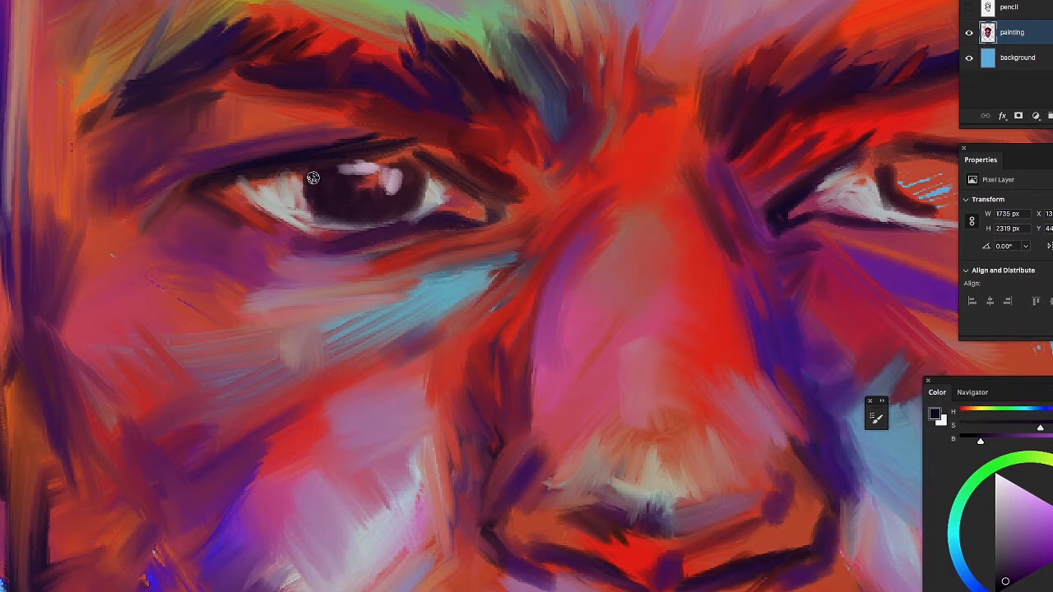
{"action": "left_click_drag", "start_coordinate": [326, 211], "coordinate": [406, 216]}
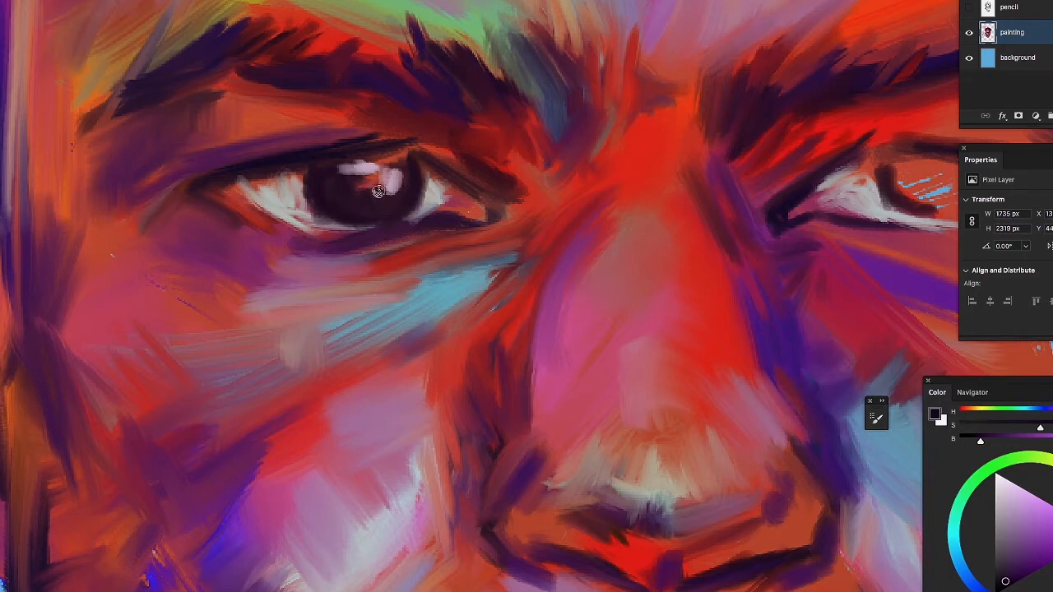
Sample the light grey of the eye white and refine the outer corner and lower rim of the lit-side eye
{"action": "left_click", "coordinate": [277, 188], "text": "alt"}
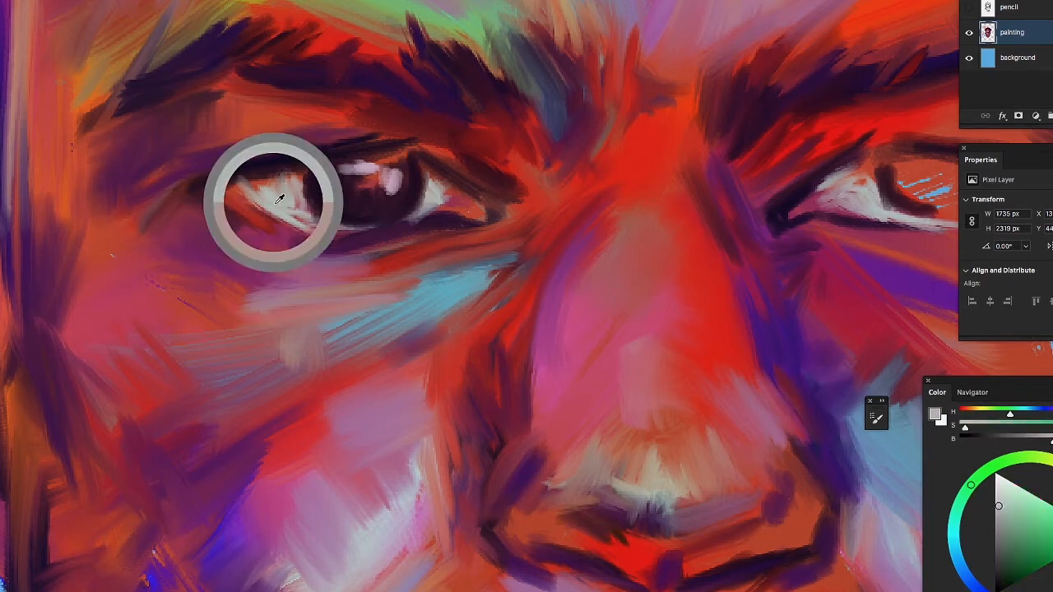
{"action": "mouse_move", "coordinate": [246, 190]}
{"action": "left_mouse_down"}
{"action": "mouse_move", "coordinate": [273, 180]}
{"action": "mouse_move", "coordinate": [213, 198]}
{"action": "mouse_move", "coordinate": [272, 198]}
{"action": "left_mouse_up"}
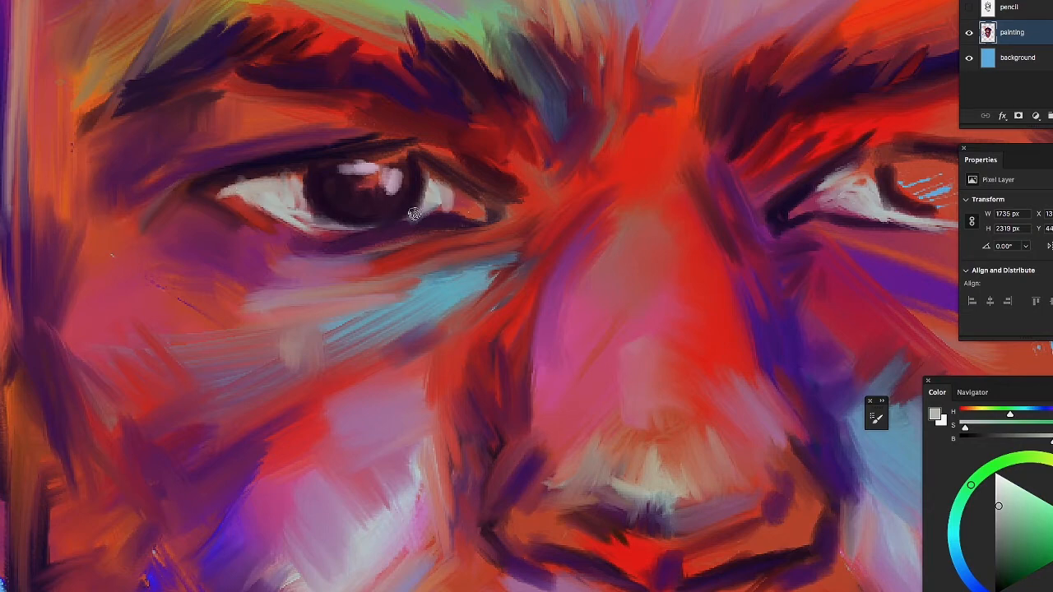
{"action": "left_click_drag", "start_coordinate": [343, 230], "coordinate": [415, 222]}
{"action": "left_click_drag", "start_coordinate": [309, 227], "coordinate": [396, 222]}
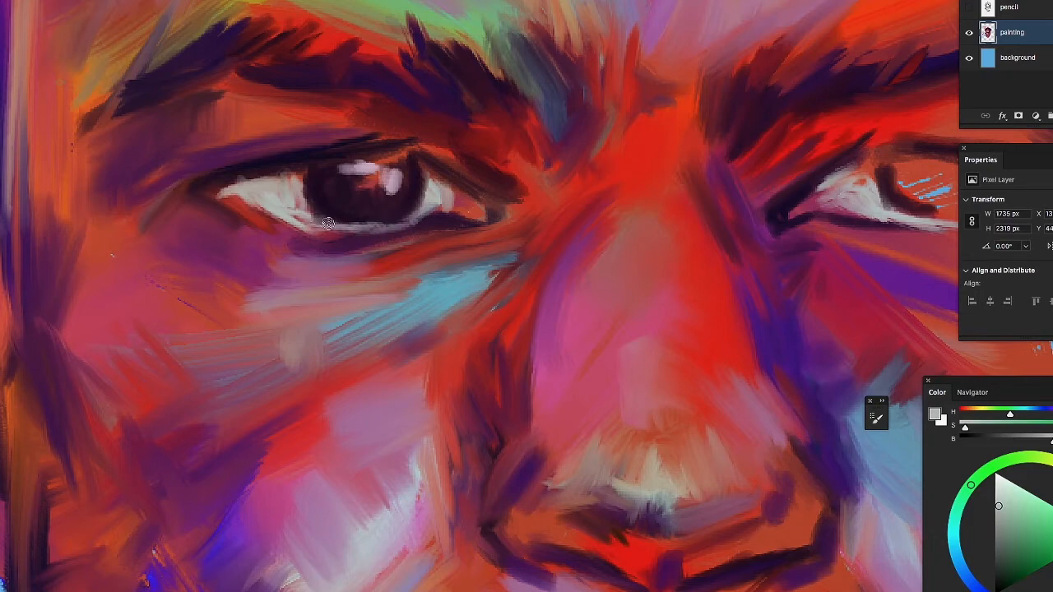
{"action": "left_click_drag", "start_coordinate": [306, 211], "coordinate": [365, 230]}
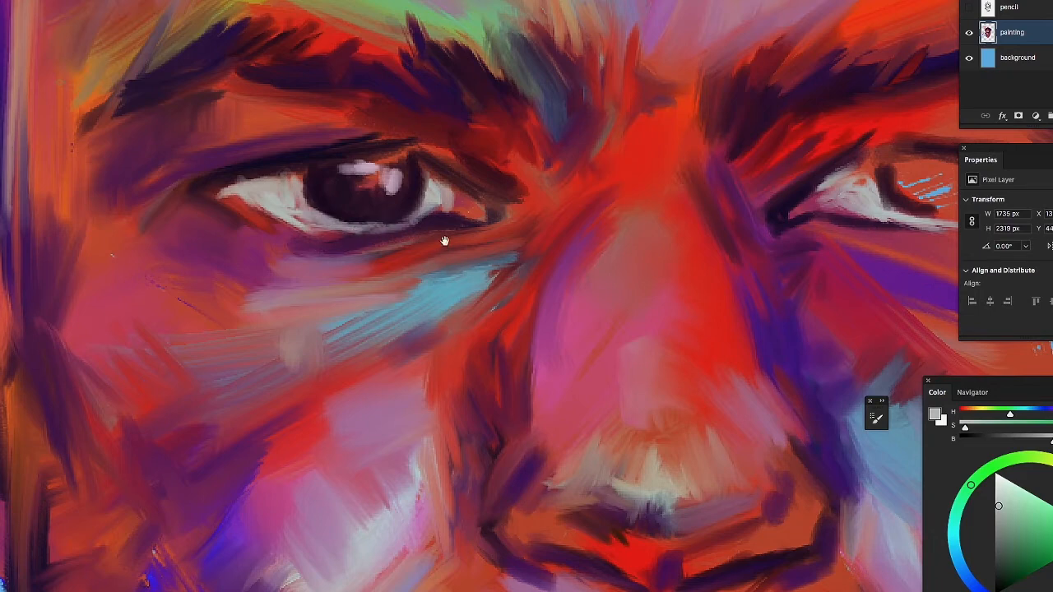
Switch to a dark plum and soften the iris, upper lid and inner corner of the lit-side eye
{"action": "mouse_move", "coordinate": [444, 240]}
{"action": "left_mouse_down"}
{"action": "mouse_move", "coordinate": [317, 271]}
{"action": "mouse_move", "coordinate": [148, 235]}
{"action": "mouse_move", "coordinate": [155, 183]}
{"action": "mouse_move", "coordinate": [76, 176]}
{"action": "mouse_move", "coordinate": [90, 201]}
{"action": "left_mouse_up"}
{"action": "scroll", "coordinate": [308, 252], "scroll_direction": "down", "scroll_amount": 6}
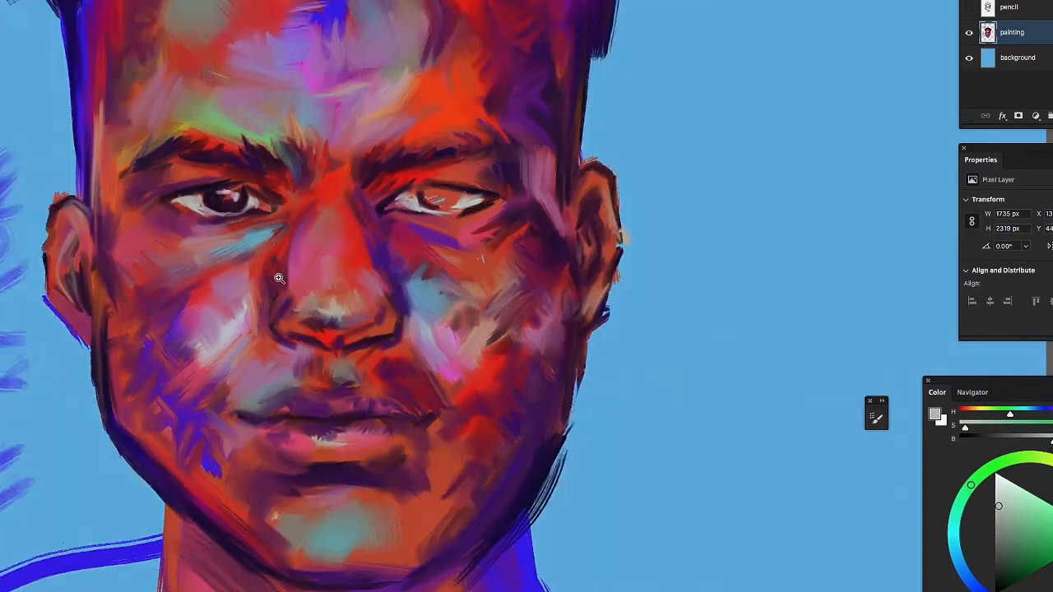
{"action": "scroll", "coordinate": [258, 218], "scroll_direction": "down", "scroll_amount": 2}
{"action": "scroll", "coordinate": [263, 221], "scroll_direction": "up", "scroll_amount": 4}
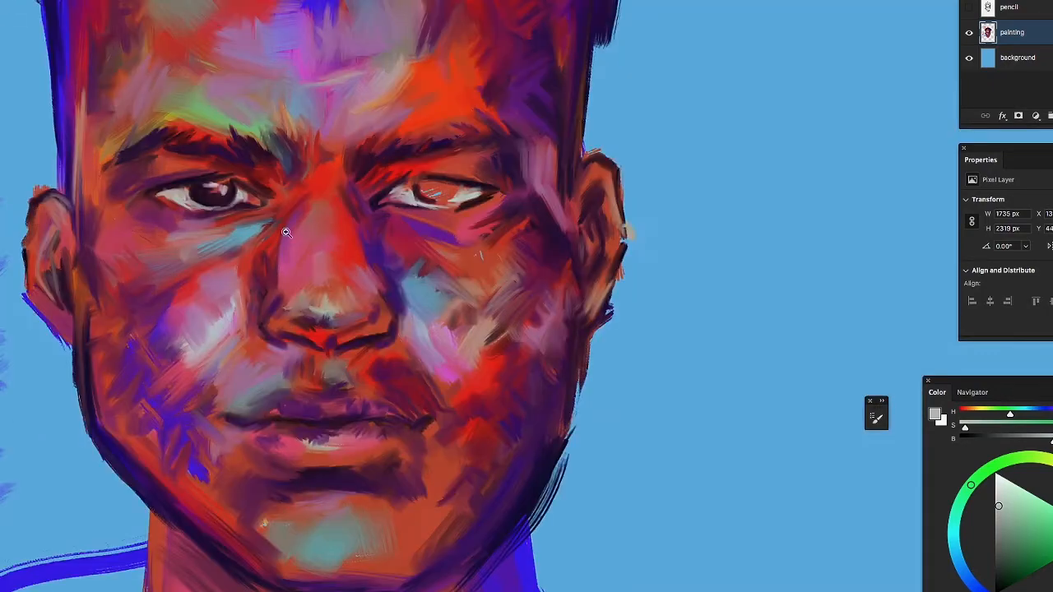
{"action": "scroll", "coordinate": [217, 148], "scroll_direction": "up", "scroll_amount": 2}
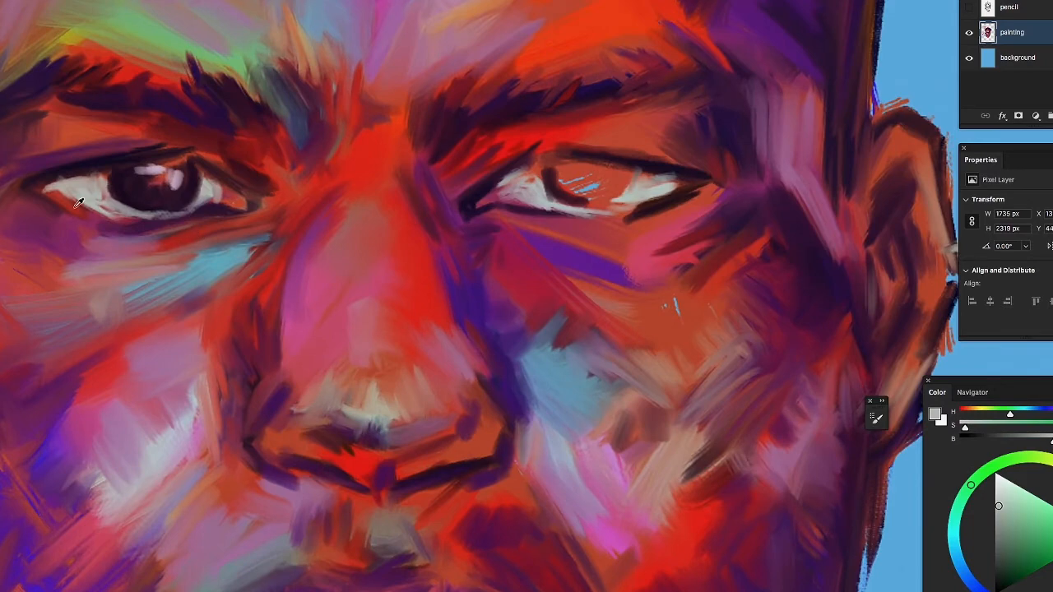
{"action": "scroll", "coordinate": [99, 208], "scroll_direction": "up", "scroll_amount": 1}
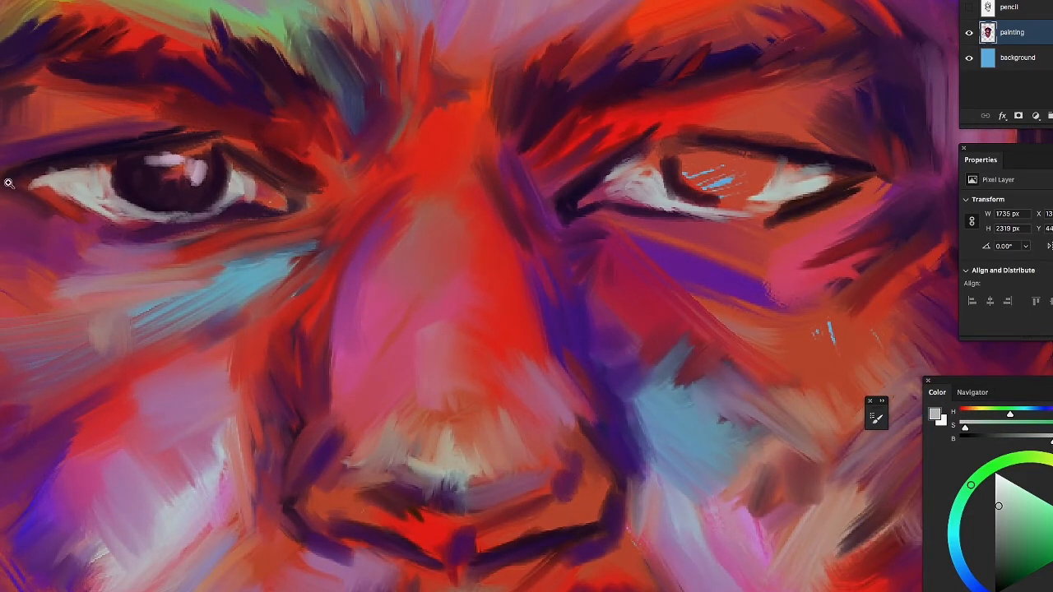
{"action": "left_click", "coordinate": [29, 162]}
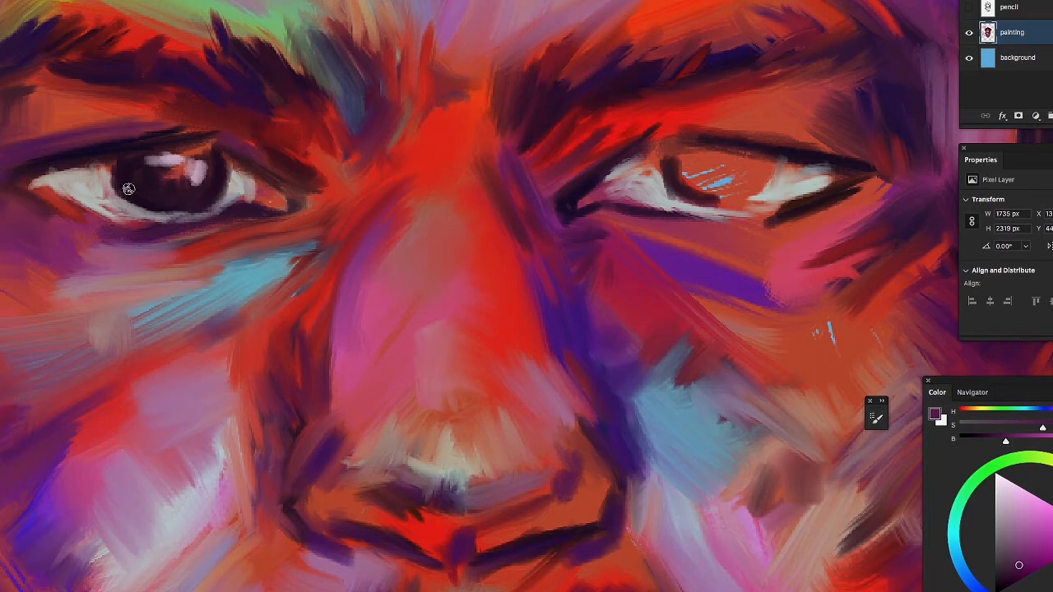
{"action": "left_click_drag", "start_coordinate": [133, 201], "coordinate": [187, 209]}
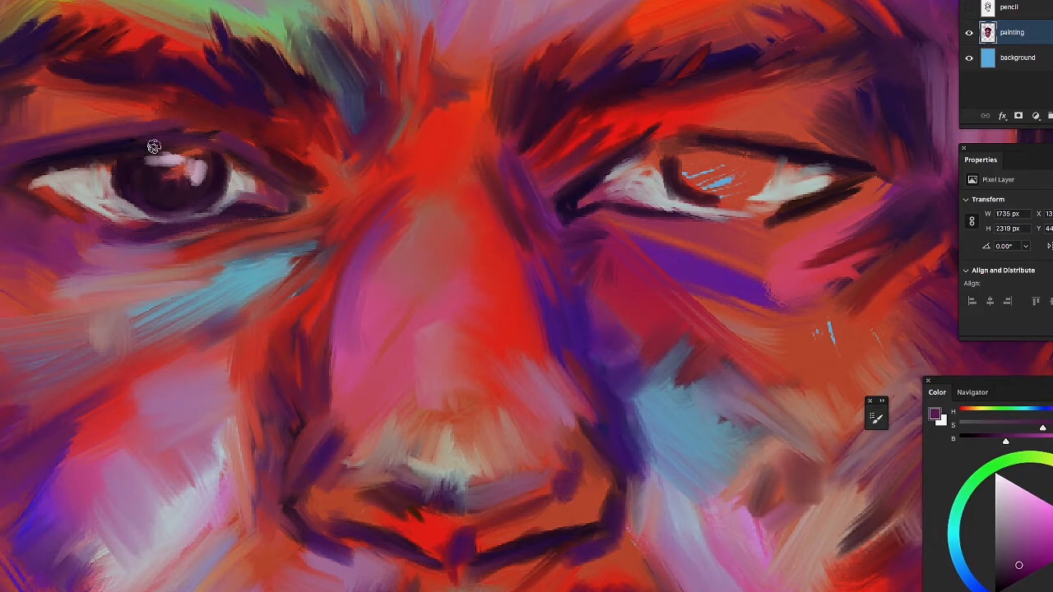
Brush dark plum with a larger brush over the lit-side brow area and between the nose bridge and the shadow-side brow
{"action": "key", "text": "bracketright"}
{"action": "key", "text": "bracketright"}
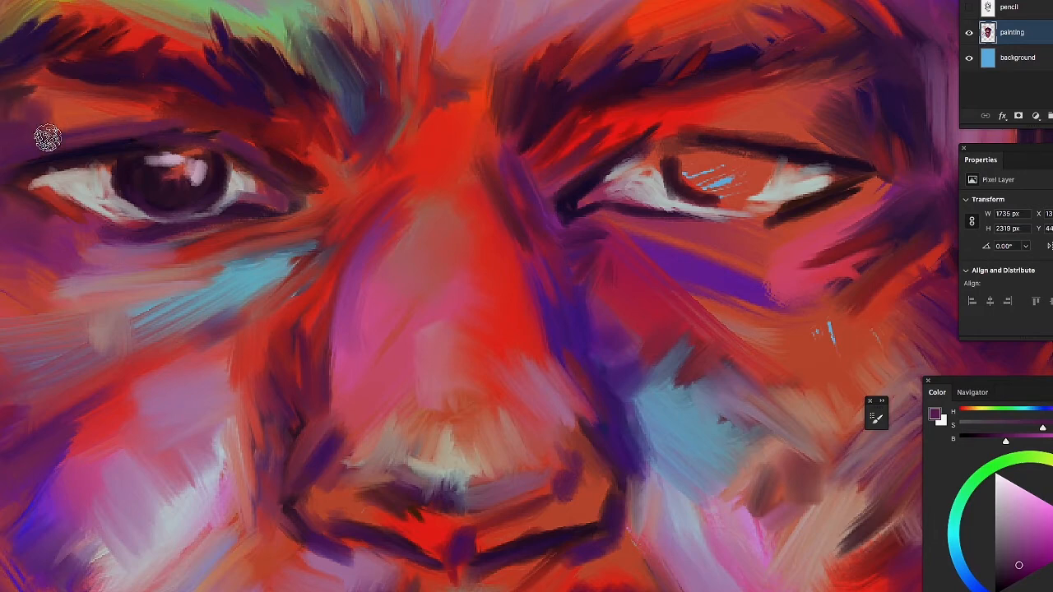
{"action": "left_click_drag", "start_coordinate": [51, 83], "coordinate": [70, 113]}
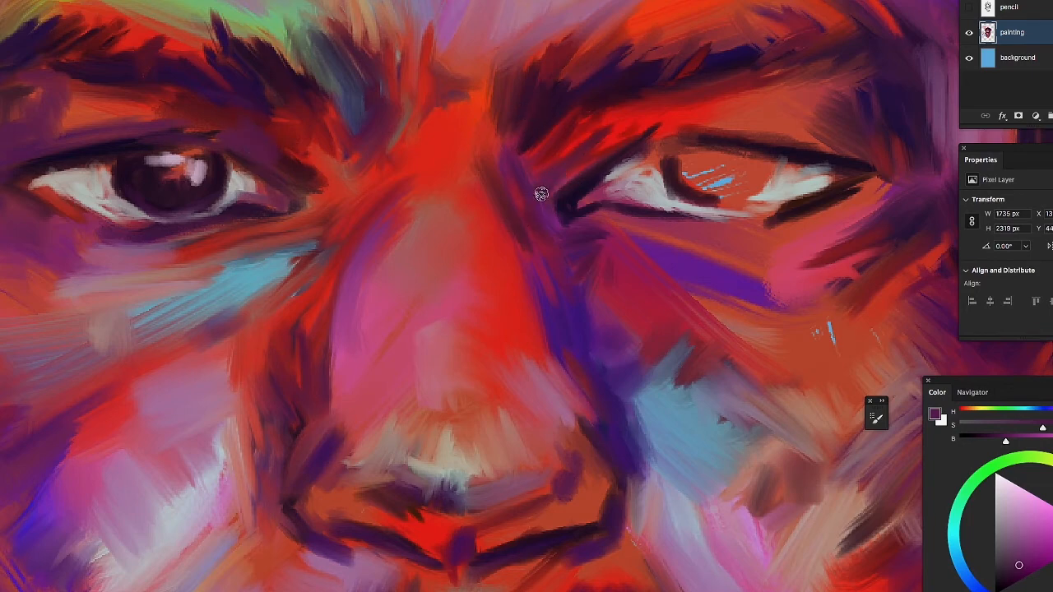
{"action": "key", "text": "]"}
{"action": "key", "text": "]"}
{"action": "key", "text": "]"}
{"action": "mouse_move", "coordinate": [549, 167]}
{"action": "left_mouse_down"}
{"action": "mouse_move", "coordinate": [573, 132]}
{"action": "mouse_move", "coordinate": [539, 161]}
{"action": "mouse_move", "coordinate": [544, 142]}
{"action": "mouse_move", "coordinate": [521, 171]}
{"action": "left_mouse_up"}
{"action": "left_click_drag", "start_coordinate": [628, 97], "coordinate": [595, 137]}
Paint the shadow-side iris with a smaller brush in dark plum and near-black purple, and darken the lower lid line of the lit-side eye
{"action": "key", "text": "["}
{"action": "key", "text": "["}
{"action": "key", "text": "["}
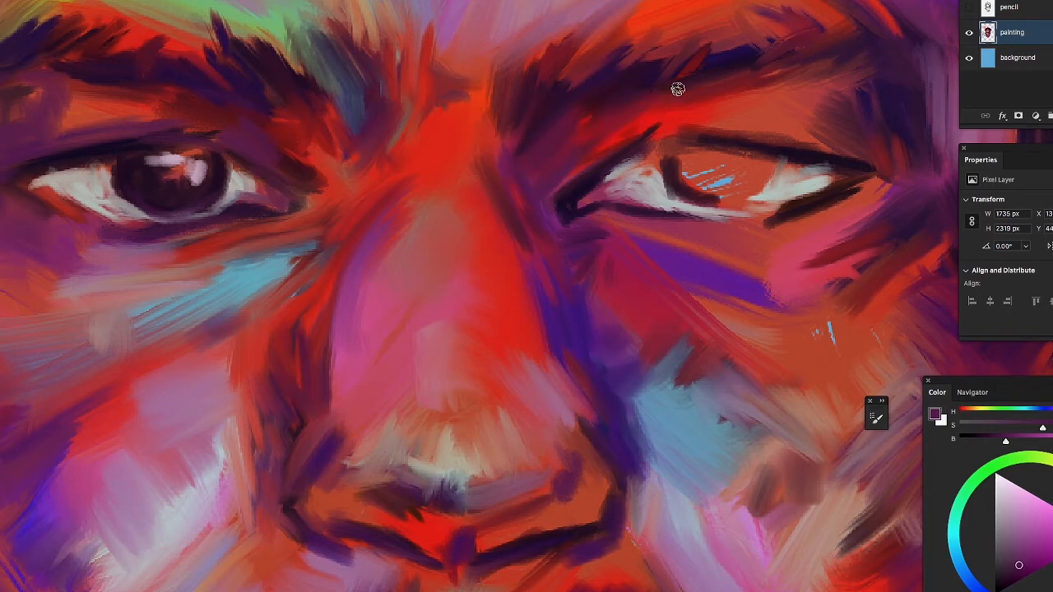
{"action": "mouse_move", "coordinate": [674, 173]}
{"action": "left_mouse_down"}
{"action": "mouse_move", "coordinate": [732, 184]}
{"action": "mouse_move", "coordinate": [704, 196]}
{"action": "mouse_move", "coordinate": [762, 188]}
{"action": "mouse_move", "coordinate": [732, 199]}
{"action": "mouse_move", "coordinate": [765, 183]}
{"action": "mouse_move", "coordinate": [719, 199]}
{"action": "left_mouse_up"}
{"action": "mouse_move", "coordinate": [669, 165]}
{"action": "left_mouse_down"}
{"action": "mouse_move", "coordinate": [662, 180]}
{"action": "mouse_move", "coordinate": [685, 183]}
{"action": "left_mouse_up"}
{"action": "left_click_drag", "start_coordinate": [997, 555], "coordinate": [1004, 582]}
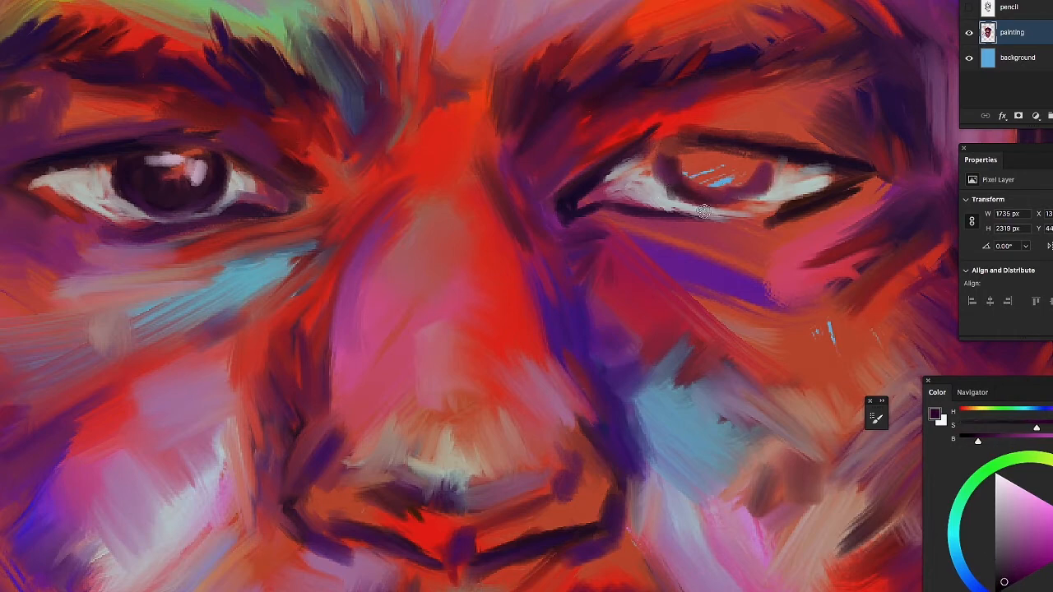
{"action": "mouse_move", "coordinate": [674, 170]}
{"action": "left_mouse_down"}
{"action": "mouse_move", "coordinate": [708, 192]}
{"action": "mouse_move", "coordinate": [674, 157]}
{"action": "mouse_move", "coordinate": [664, 176]}
{"action": "mouse_move", "coordinate": [667, 161]}
{"action": "mouse_move", "coordinate": [699, 189]}
{"action": "mouse_move", "coordinate": [710, 179]}
{"action": "mouse_move", "coordinate": [710, 194]}
{"action": "mouse_move", "coordinate": [735, 190]}
{"action": "left_mouse_up"}
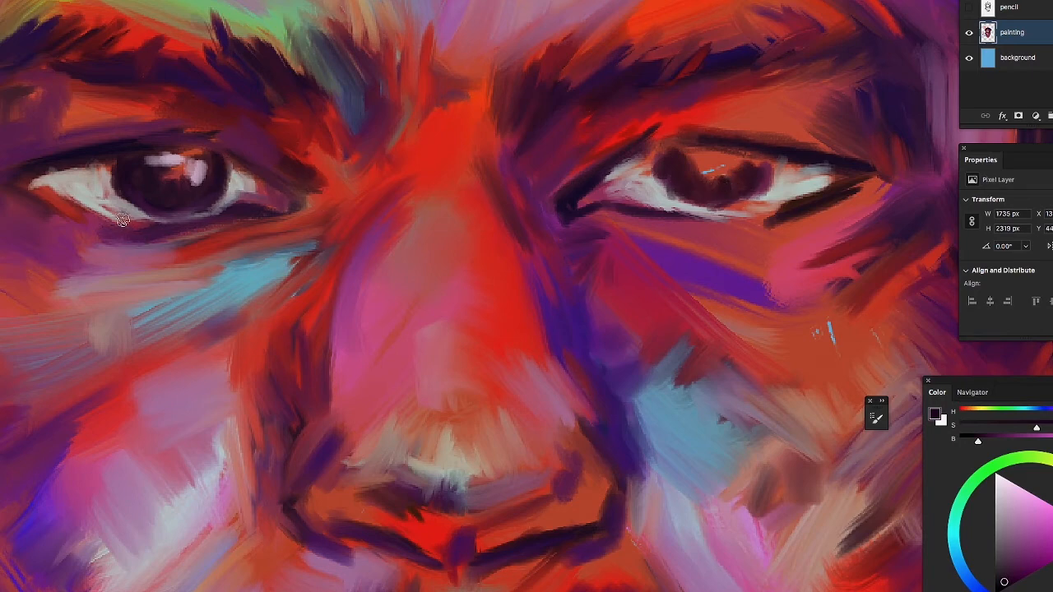
{"action": "left_click_drag", "start_coordinate": [153, 226], "coordinate": [220, 216]}
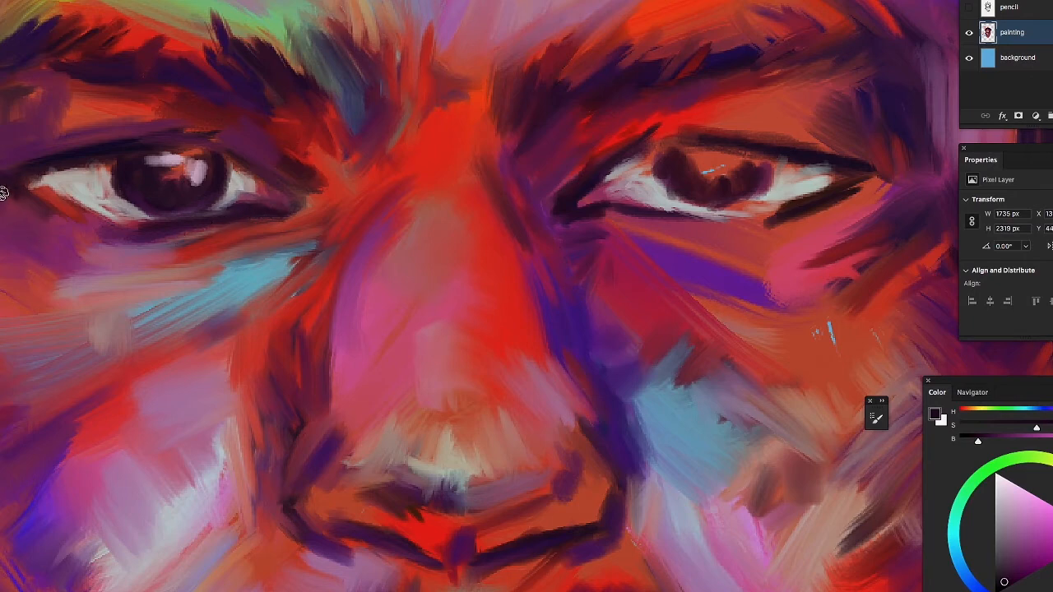
Enlarge the brush and deepen the shadows between the nostrils and on the shadow-side nose wing with near-black purple
{"action": "key", "text": "]"}
{"action": "key", "text": "]"}
{"action": "key", "text": "]"}
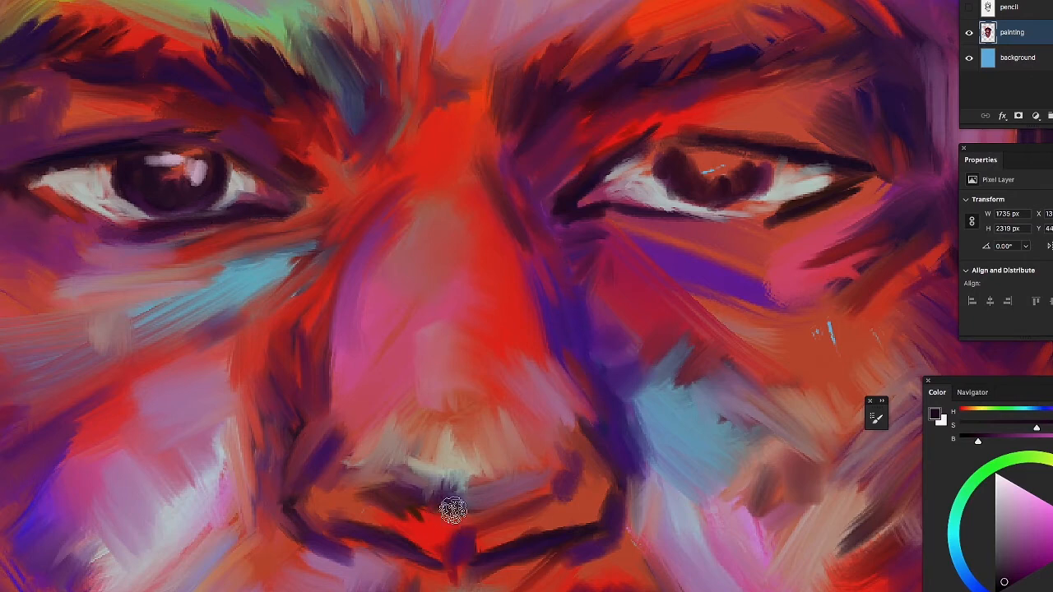
{"action": "mouse_move", "coordinate": [408, 494]}
{"action": "left_mouse_down"}
{"action": "mouse_move", "coordinate": [387, 469]}
{"action": "mouse_move", "coordinate": [364, 494]}
{"action": "left_mouse_up"}
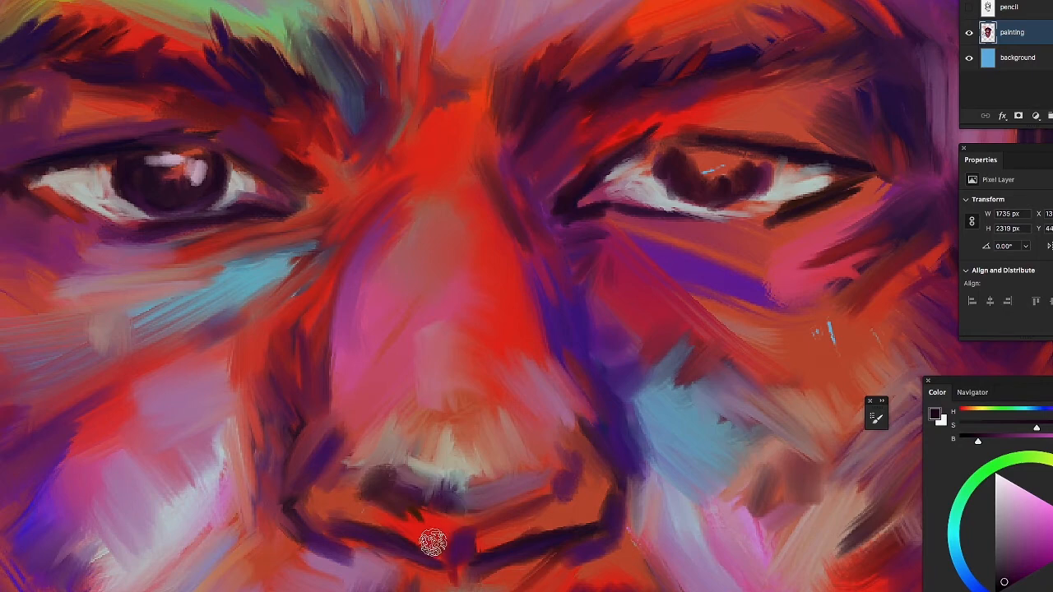
{"action": "key", "text": "super+z"}
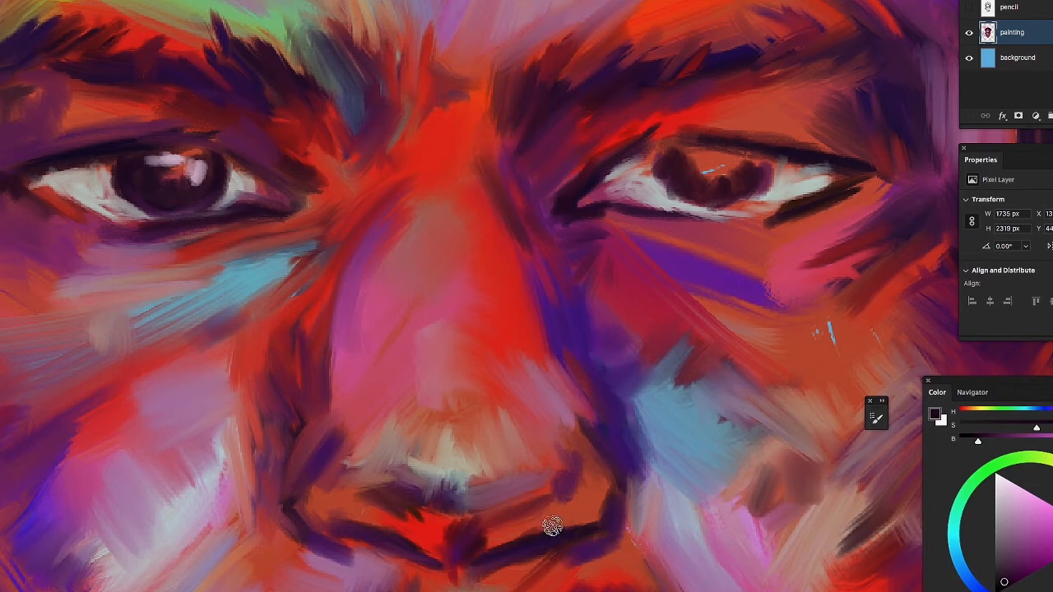
{"action": "left_click_drag", "start_coordinate": [574, 465], "coordinate": [587, 470]}
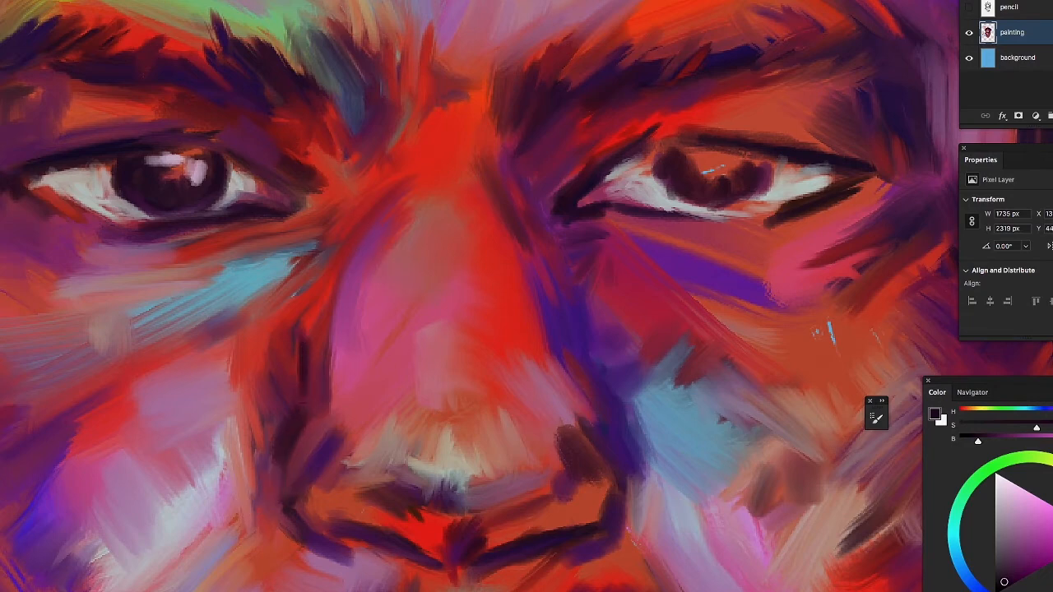
Lay a dark shadow across the nose bridge and blend over it with a dusty pink sampled from the nose
{"action": "mouse_move", "coordinate": [408, 198]}
{"action": "left_mouse_down"}
{"action": "mouse_move", "coordinate": [427, 178]}
{"action": "mouse_move", "coordinate": [437, 176]}
{"action": "mouse_move", "coordinate": [404, 209]}
{"action": "mouse_move", "coordinate": [414, 191]}
{"action": "mouse_move", "coordinate": [374, 212]}
{"action": "mouse_move", "coordinate": [418, 180]}
{"action": "mouse_move", "coordinate": [422, 194]}
{"action": "mouse_move", "coordinate": [439, 184]}
{"action": "mouse_move", "coordinate": [423, 175]}
{"action": "mouse_move", "coordinate": [464, 188]}
{"action": "mouse_move", "coordinate": [468, 164]}
{"action": "mouse_move", "coordinate": [401, 221]}
{"action": "mouse_move", "coordinate": [395, 199]}
{"action": "mouse_move", "coordinate": [353, 229]}
{"action": "left_mouse_up"}
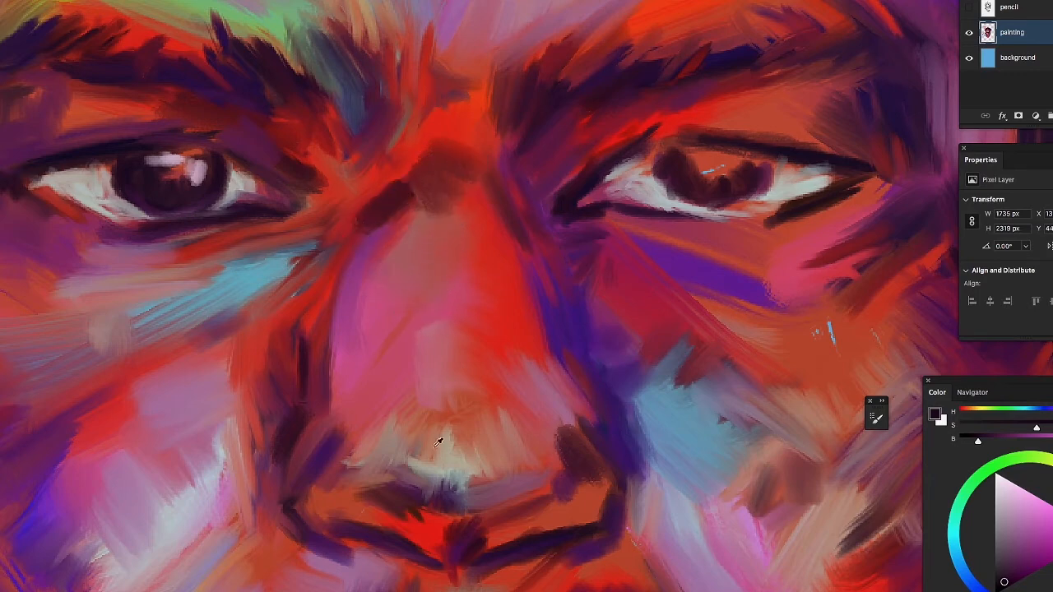
{"action": "left_click", "coordinate": [444, 344], "text": "alt"}
{"action": "left_click", "coordinate": [438, 346], "text": "alt"}
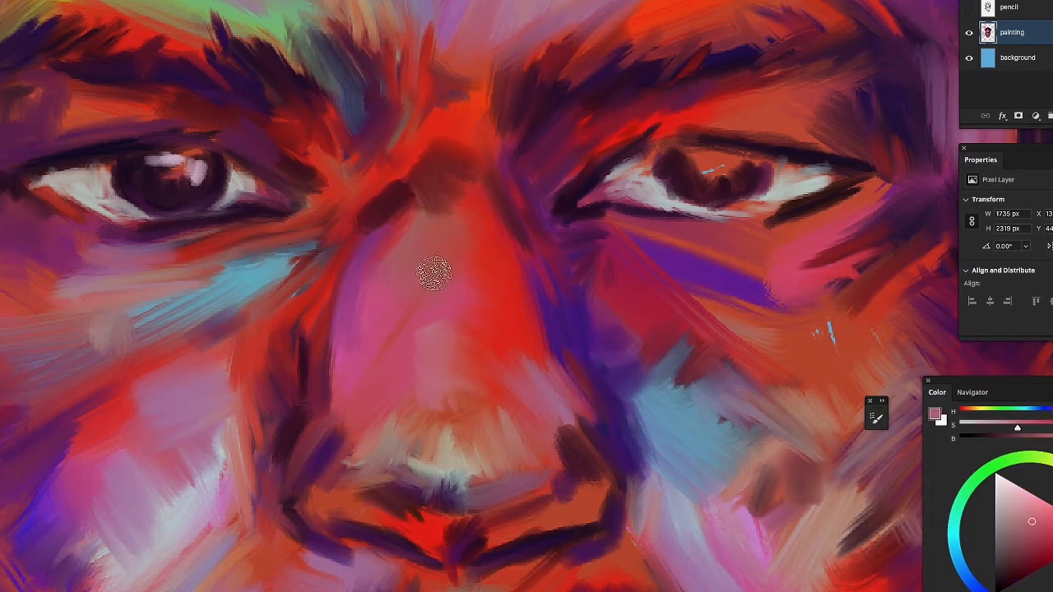
{"action": "mouse_move", "coordinate": [366, 224]}
{"action": "left_mouse_down"}
{"action": "mouse_move", "coordinate": [434, 209]}
{"action": "mouse_move", "coordinate": [437, 189]}
{"action": "mouse_move", "coordinate": [457, 205]}
{"action": "mouse_move", "coordinate": [478, 196]}
{"action": "mouse_move", "coordinate": [436, 177]}
{"action": "mouse_move", "coordinate": [476, 183]}
{"action": "mouse_move", "coordinate": [406, 195]}
{"action": "mouse_move", "coordinate": [385, 234]}
{"action": "mouse_move", "coordinate": [377, 214]}
{"action": "mouse_move", "coordinate": [367, 263]}
{"action": "mouse_move", "coordinate": [375, 227]}
{"action": "mouse_move", "coordinate": [363, 199]}
{"action": "mouse_move", "coordinate": [361, 248]}
{"action": "mouse_move", "coordinate": [431, 168]}
{"action": "mouse_move", "coordinate": [430, 144]}
{"action": "left_mouse_up"}
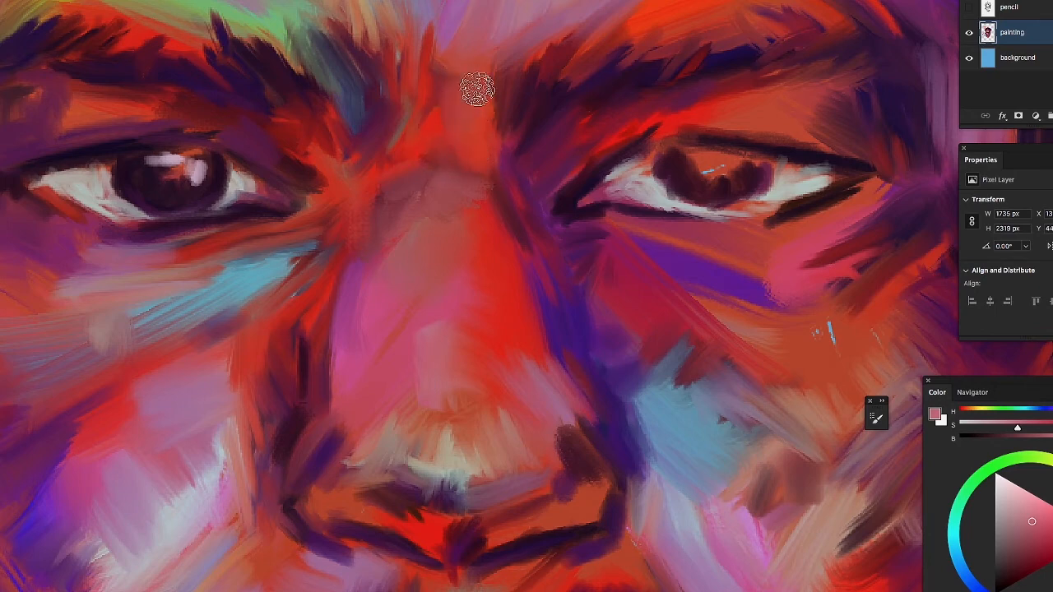
Brush dusty pink from the nose bridge to the lit-side eye's inner corner and beside the shadow-side eye's inner corner
{"action": "mouse_move", "coordinate": [414, 130]}
{"action": "left_mouse_down"}
{"action": "mouse_move", "coordinate": [397, 148]}
{"action": "mouse_move", "coordinate": [328, 199]}
{"action": "mouse_move", "coordinate": [336, 211]}
{"action": "mouse_move", "coordinate": [326, 216]}
{"action": "mouse_move", "coordinate": [286, 159]}
{"action": "mouse_move", "coordinate": [327, 191]}
{"action": "mouse_move", "coordinate": [306, 172]}
{"action": "mouse_move", "coordinate": [319, 211]}
{"action": "mouse_move", "coordinate": [324, 200]}
{"action": "mouse_move", "coordinate": [278, 235]}
{"action": "left_mouse_up"}
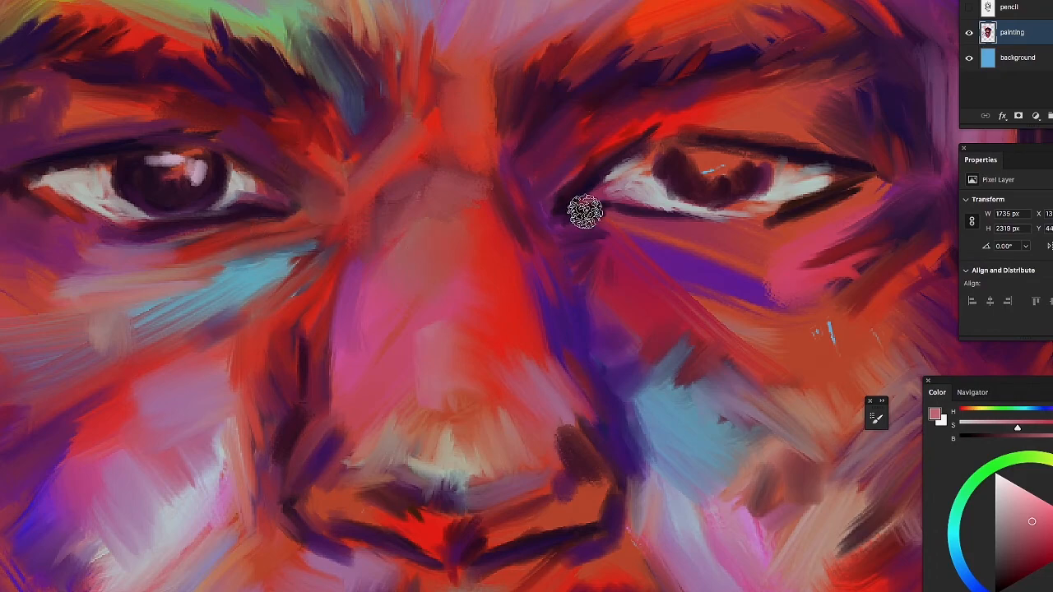
{"action": "mouse_move", "coordinate": [581, 209]}
{"action": "left_mouse_down"}
{"action": "mouse_move", "coordinate": [554, 195]}
{"action": "mouse_move", "coordinate": [559, 167]}
{"action": "left_mouse_up"}
Cover the lit-side edge of the chin with a pink stroke and dark plum sampled from the shadow under the lower lip
{"action": "key", "text": "z"}
{"action": "left_click_drag", "start_coordinate": [576, 355], "coordinate": [454, 394]}
{"action": "left_click_drag", "start_coordinate": [495, 435], "coordinate": [436, 448]}
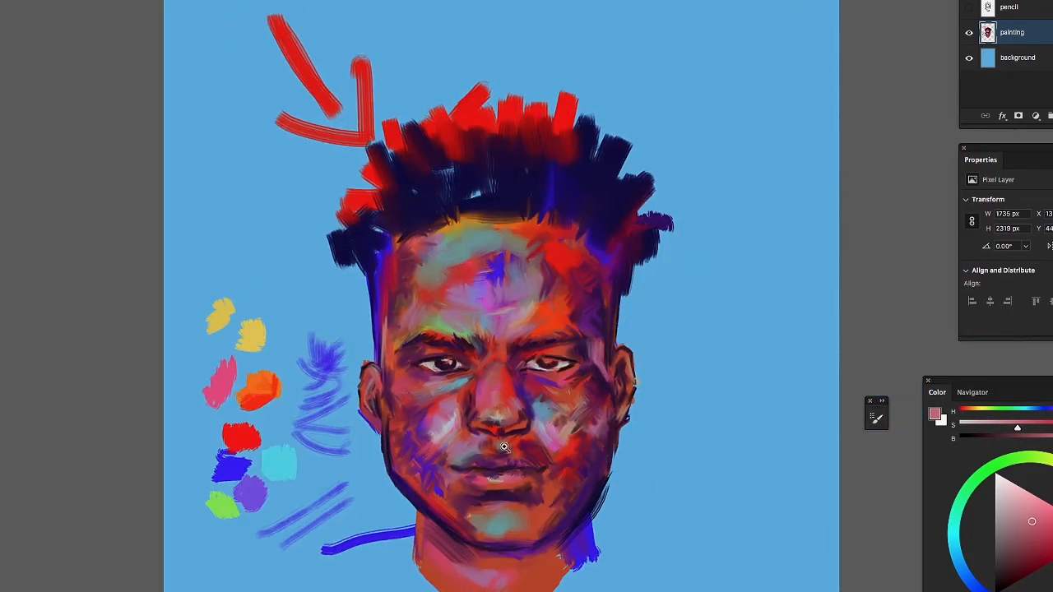
{"action": "scroll", "coordinate": [504, 447], "scroll_direction": "down", "scroll_amount": 5}
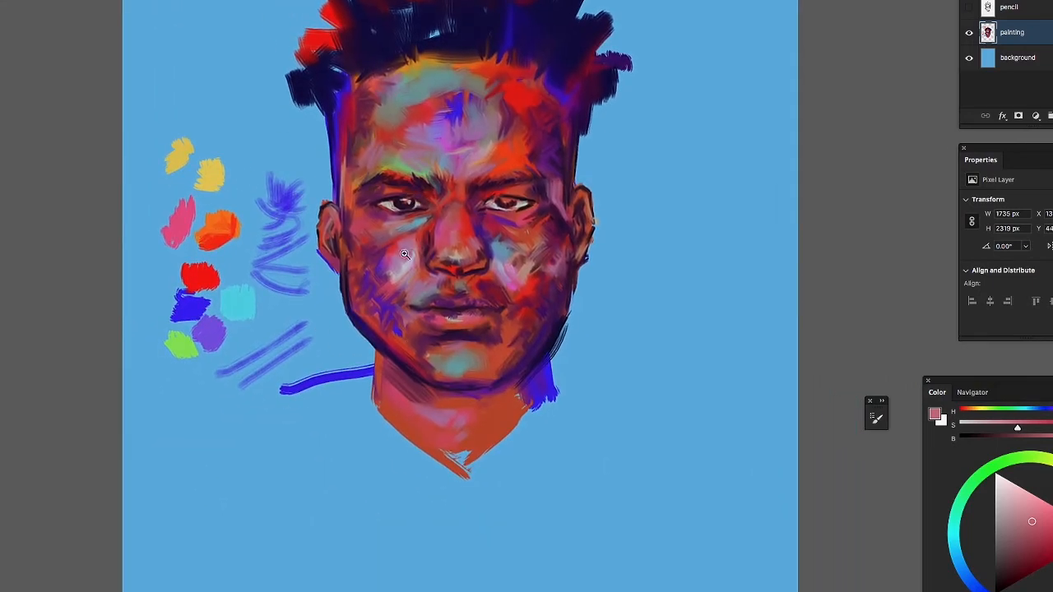
{"action": "left_click", "coordinate": [508, 342]}
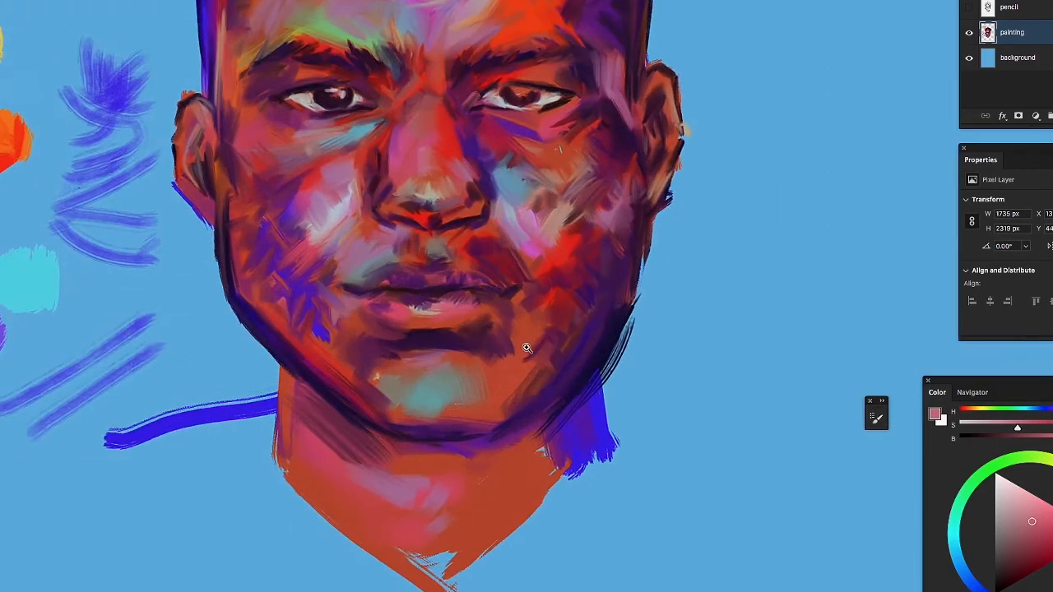
{"action": "left_click", "coordinate": [466, 329]}
{"action": "left_click", "coordinate": [457, 364]}
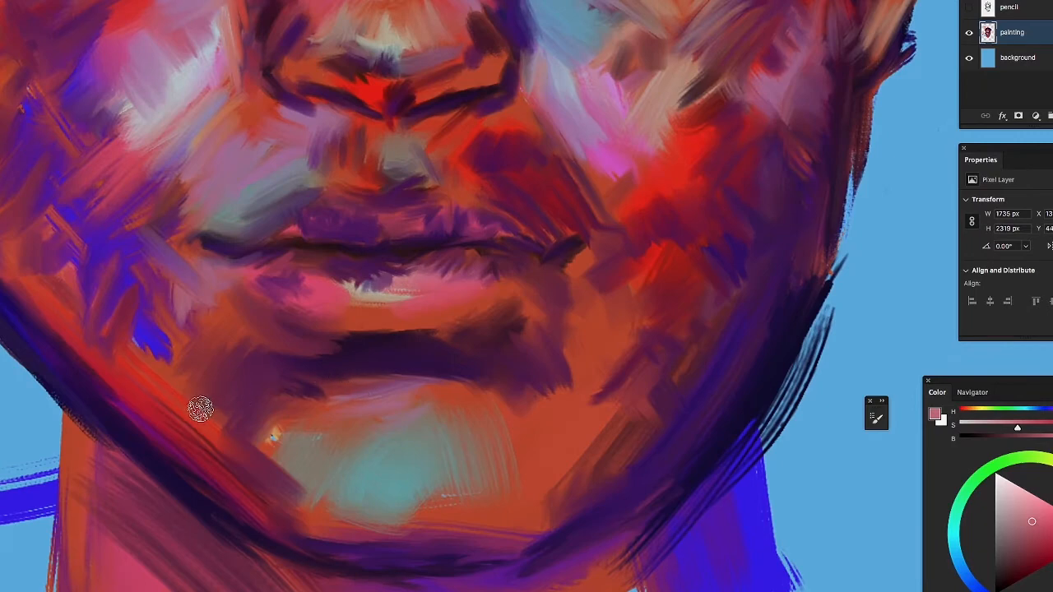
{"action": "key", "text": "b"}
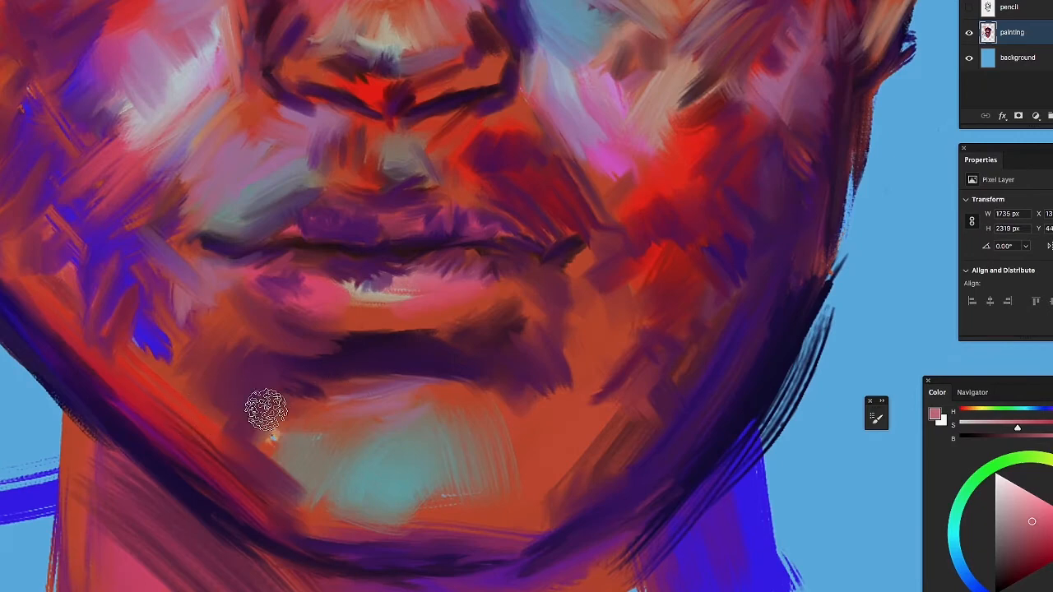
{"action": "left_click_drag", "start_coordinate": [263, 416], "coordinate": [271, 463]}
{"action": "left_click", "coordinate": [332, 359], "text": "alt"}
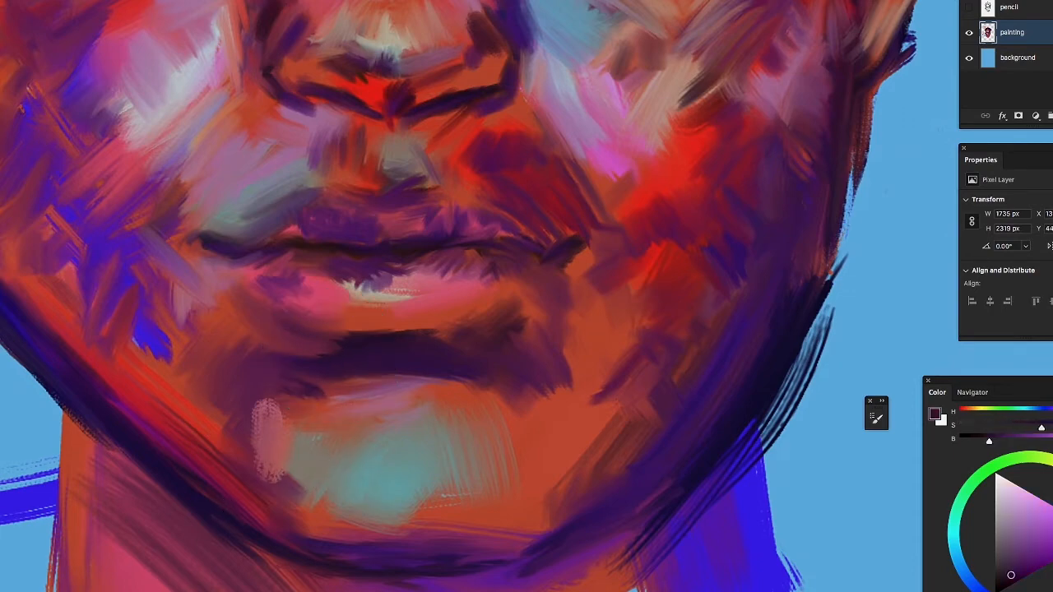
{"action": "mouse_move", "coordinate": [270, 400]}
{"action": "left_mouse_down"}
{"action": "mouse_move", "coordinate": [260, 458]}
{"action": "mouse_move", "coordinate": [269, 408]}
{"action": "mouse_move", "coordinate": [273, 424]}
{"action": "mouse_move", "coordinate": [286, 387]}
{"action": "mouse_move", "coordinate": [293, 397]}
{"action": "mouse_move", "coordinate": [274, 426]}
{"action": "mouse_move", "coordinate": [250, 410]}
{"action": "left_mouse_up"}
{"action": "mouse_move", "coordinate": [246, 455]}
{"action": "left_mouse_down"}
{"action": "mouse_move", "coordinate": [266, 483]}
{"action": "mouse_move", "coordinate": [264, 457]}
{"action": "mouse_move", "coordinate": [259, 502]}
{"action": "mouse_move", "coordinate": [256, 428]}
{"action": "mouse_move", "coordinate": [266, 447]}
{"action": "mouse_move", "coordinate": [277, 442]}
{"action": "mouse_move", "coordinate": [268, 479]}
{"action": "mouse_move", "coordinate": [221, 445]}
{"action": "mouse_move", "coordinate": [206, 411]}
{"action": "mouse_move", "coordinate": [238, 426]}
{"action": "mouse_move", "coordinate": [237, 467]}
{"action": "left_mouse_up"}
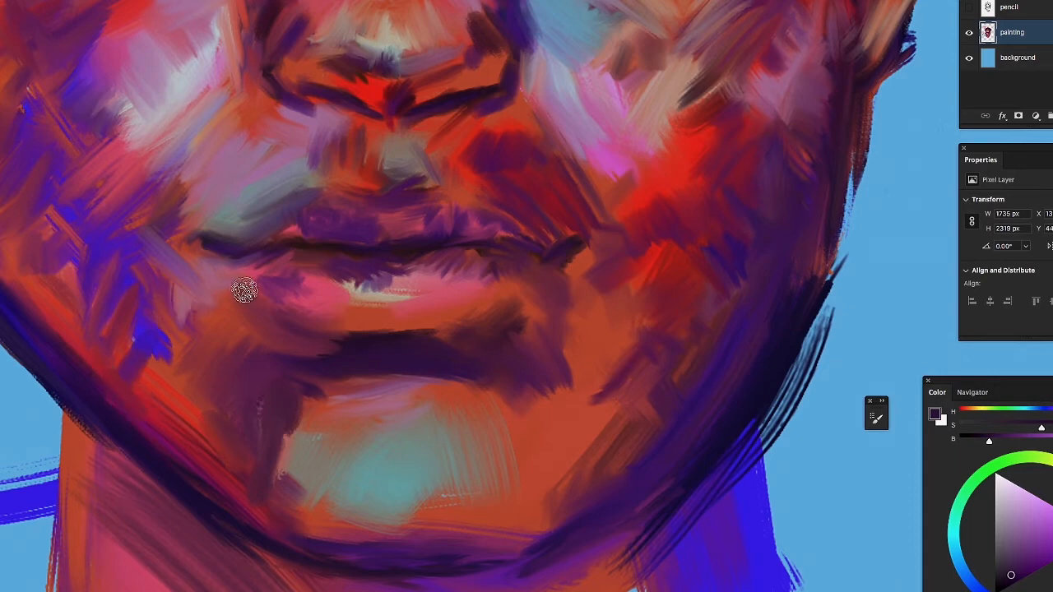
Blend the lower lip's highlight, the skin between nose and upper lip, and the beige patch on the shadow-side cheek
{"action": "mouse_move", "coordinate": [368, 291]}
{"action": "left_mouse_down"}
{"action": "mouse_move", "coordinate": [420, 292]}
{"action": "mouse_move", "coordinate": [410, 289]}
{"action": "left_mouse_up"}
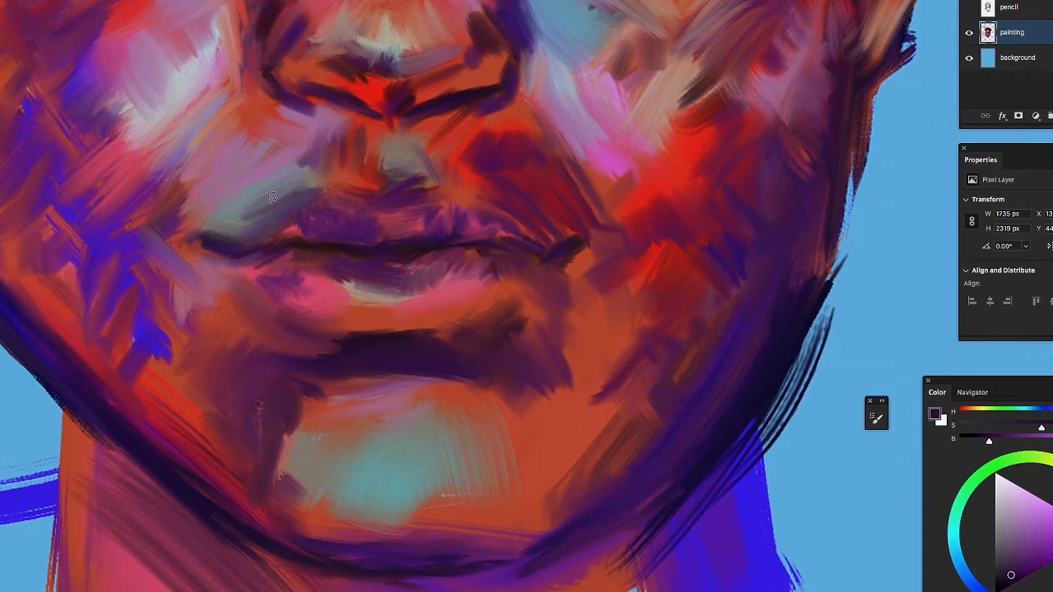
{"action": "mouse_move", "coordinate": [313, 146]}
{"action": "left_mouse_down"}
{"action": "mouse_move", "coordinate": [313, 174]}
{"action": "mouse_move", "coordinate": [334, 123]}
{"action": "mouse_move", "coordinate": [347, 133]}
{"action": "mouse_move", "coordinate": [284, 155]}
{"action": "mouse_move", "coordinate": [298, 146]}
{"action": "mouse_move", "coordinate": [393, 167]}
{"action": "mouse_move", "coordinate": [372, 152]}
{"action": "mouse_move", "coordinate": [367, 176]}
{"action": "left_mouse_up"}
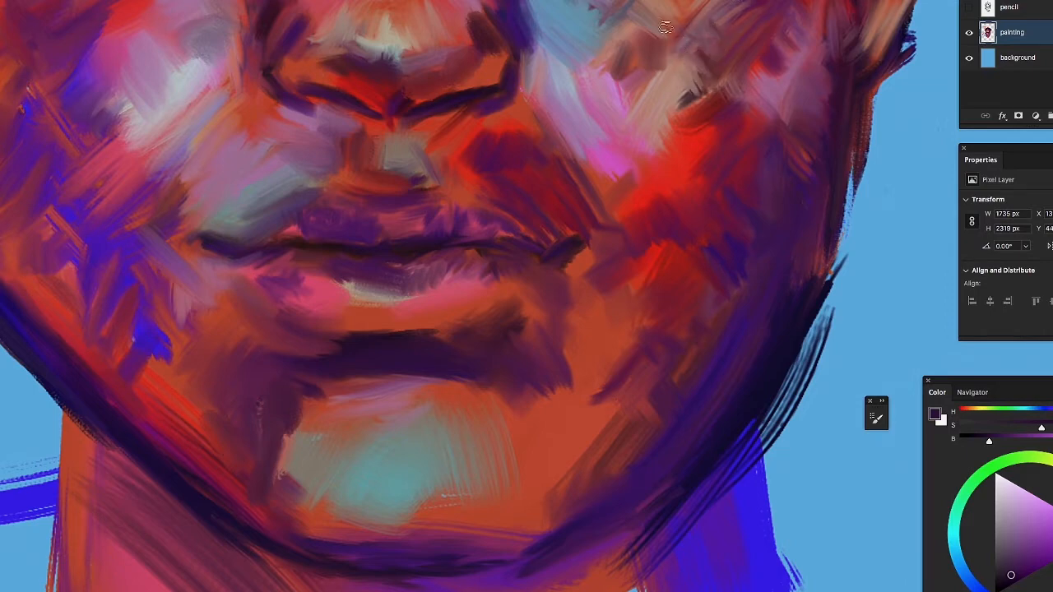
{"action": "mouse_move", "coordinate": [680, 107]}
{"action": "left_mouse_down"}
{"action": "mouse_move", "coordinate": [692, 102]}
{"action": "mouse_move", "coordinate": [716, 49]}
{"action": "mouse_move", "coordinate": [699, 53]}
{"action": "left_mouse_up"}
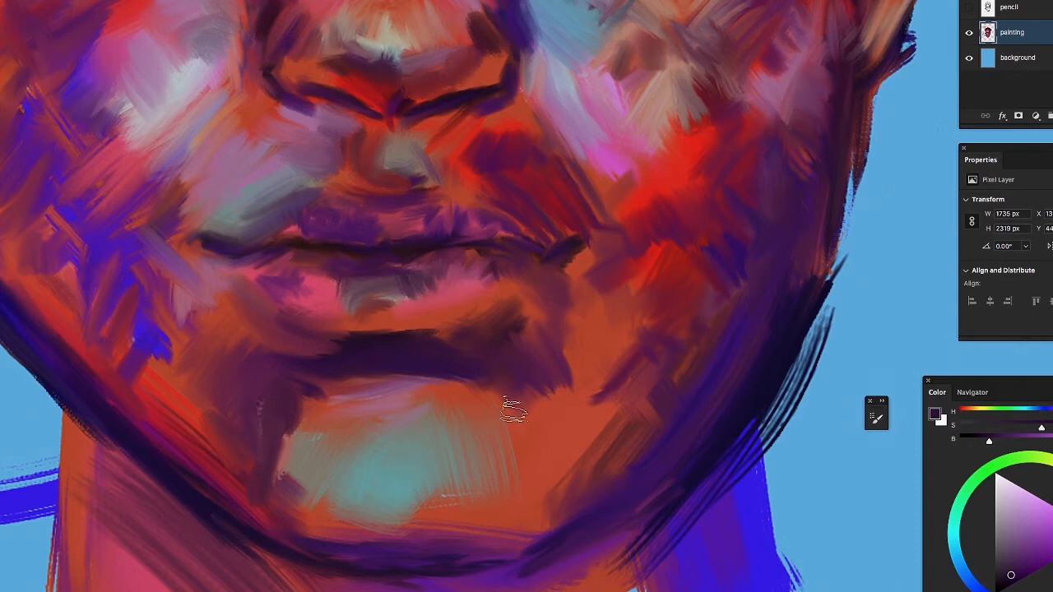
Soften both sides of the teal chin highlight, blending it into the surrounding orange skin and plum shadow
{"action": "mouse_move", "coordinate": [497, 409]}
{"action": "left_mouse_down"}
{"action": "mouse_move", "coordinate": [432, 335]}
{"action": "mouse_move", "coordinate": [446, 354]}
{"action": "mouse_move", "coordinate": [472, 360]}
{"action": "mouse_move", "coordinate": [514, 341]}
{"action": "mouse_move", "coordinate": [504, 372]}
{"action": "mouse_move", "coordinate": [605, 346]}
{"action": "mouse_move", "coordinate": [558, 385]}
{"action": "mouse_move", "coordinate": [561, 397]}
{"action": "mouse_move", "coordinate": [552, 369]}
{"action": "mouse_move", "coordinate": [600, 435]}
{"action": "mouse_move", "coordinate": [585, 458]}
{"action": "mouse_move", "coordinate": [569, 447]}
{"action": "mouse_move", "coordinate": [557, 499]}
{"action": "mouse_move", "coordinate": [550, 483]}
{"action": "mouse_move", "coordinate": [578, 453]}
{"action": "mouse_move", "coordinate": [562, 475]}
{"action": "left_mouse_up"}
{"action": "mouse_move", "coordinate": [552, 422]}
{"action": "left_mouse_down"}
{"action": "mouse_move", "coordinate": [599, 418]}
{"action": "mouse_move", "coordinate": [526, 505]}
{"action": "mouse_move", "coordinate": [436, 511]}
{"action": "left_mouse_up"}
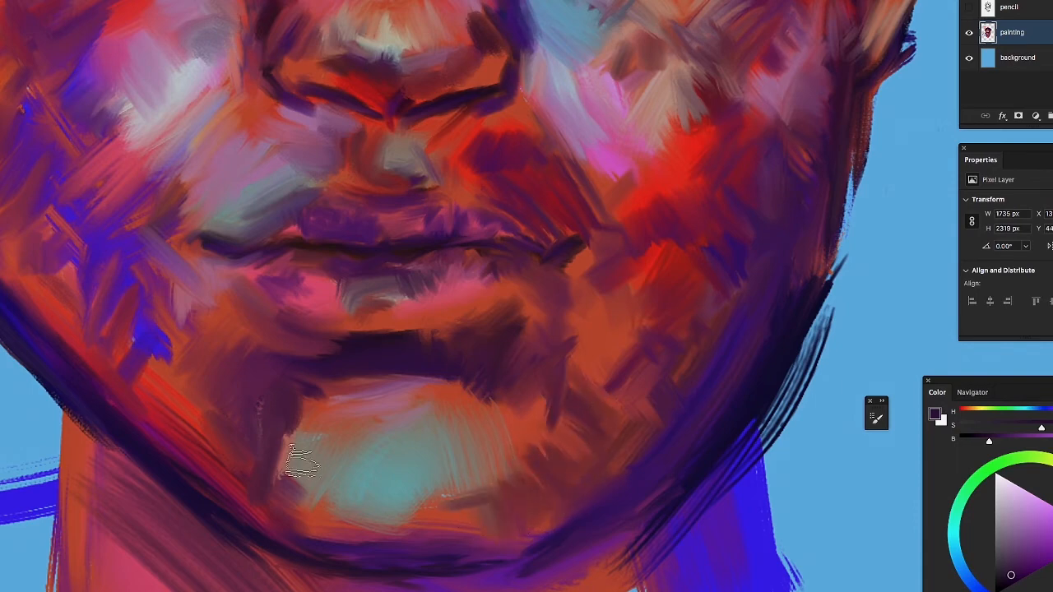
{"action": "mouse_move", "coordinate": [301, 469]}
{"action": "left_mouse_down"}
{"action": "mouse_move", "coordinate": [248, 467]}
{"action": "mouse_move", "coordinate": [278, 403]}
{"action": "left_mouse_up"}
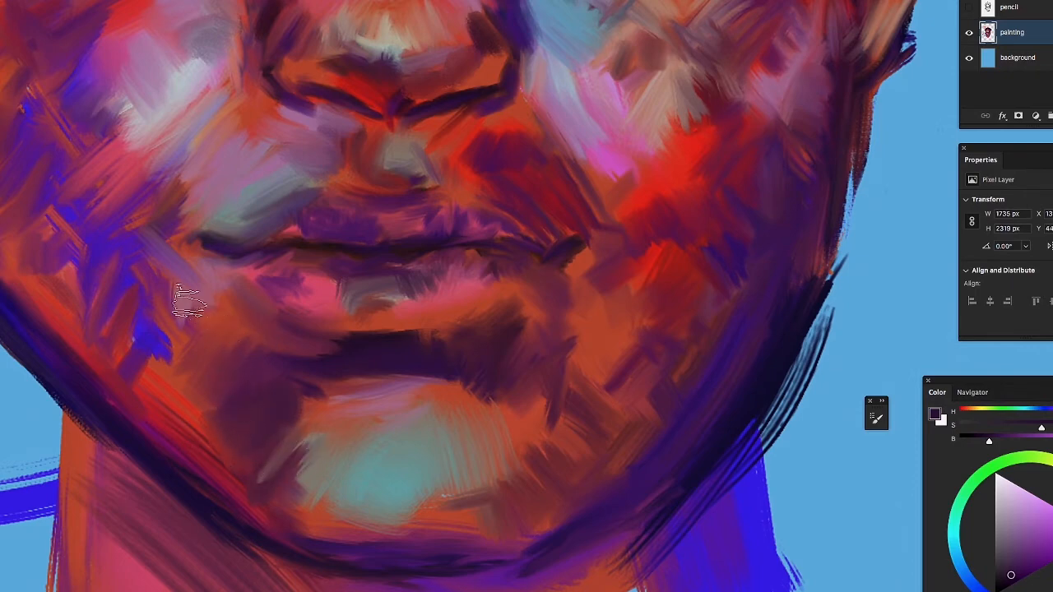
Break up the bright blue patch on the lit-side jaw and blend the shadow-side mouth corner into the red cheek
{"action": "mouse_move", "coordinate": [135, 339]}
{"action": "left_mouse_down"}
{"action": "mouse_move", "coordinate": [163, 346]}
{"action": "mouse_move", "coordinate": [153, 393]}
{"action": "left_mouse_up"}
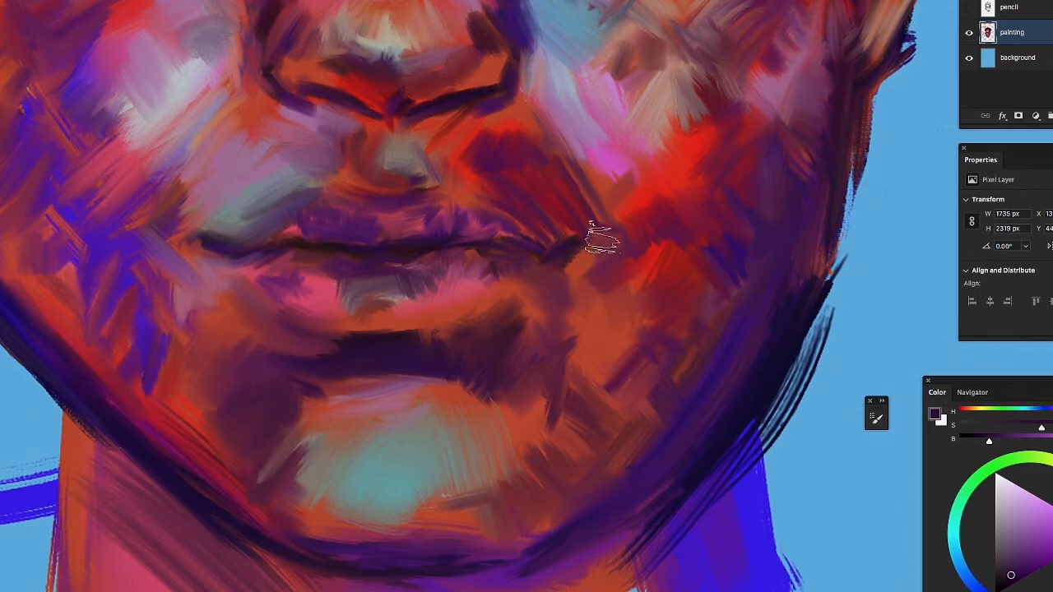
{"action": "left_click_drag", "start_coordinate": [601, 239], "coordinate": [565, 264]}
{"action": "mouse_move", "coordinate": [668, 210]}
{"action": "left_mouse_down"}
{"action": "mouse_move", "coordinate": [705, 206]}
{"action": "mouse_move", "coordinate": [705, 170]}
{"action": "left_mouse_up"}
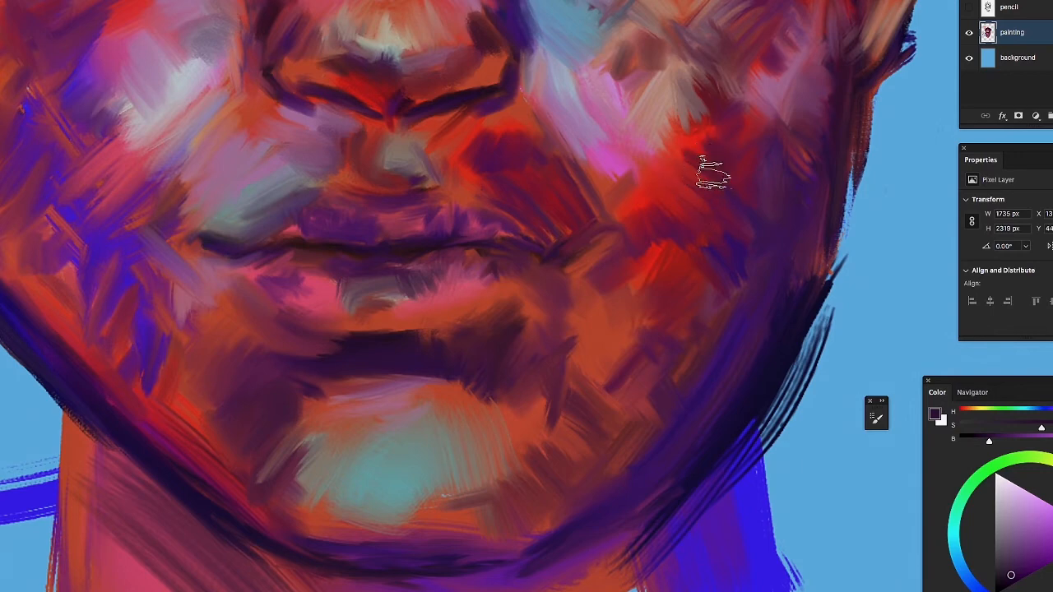
Add short dark strokes over the lower edge of the teal chin highlight and streaks beside the shadow-side nose wing
{"action": "left_click_drag", "start_coordinate": [559, 447], "coordinate": [538, 432]}
{"action": "mouse_move", "coordinate": [437, 507]}
{"action": "left_mouse_down"}
{"action": "mouse_move", "coordinate": [481, 513]}
{"action": "mouse_move", "coordinate": [483, 524]}
{"action": "mouse_move", "coordinate": [469, 489]}
{"action": "mouse_move", "coordinate": [450, 529]}
{"action": "mouse_move", "coordinate": [456, 493]}
{"action": "mouse_move", "coordinate": [466, 500]}
{"action": "mouse_move", "coordinate": [453, 498]}
{"action": "mouse_move", "coordinate": [453, 485]}
{"action": "mouse_move", "coordinate": [444, 528]}
{"action": "mouse_move", "coordinate": [460, 487]}
{"action": "mouse_move", "coordinate": [427, 534]}
{"action": "mouse_move", "coordinate": [472, 465]}
{"action": "mouse_move", "coordinate": [468, 504]}
{"action": "mouse_move", "coordinate": [423, 524]}
{"action": "mouse_move", "coordinate": [407, 514]}
{"action": "mouse_move", "coordinate": [415, 487]}
{"action": "left_mouse_up"}
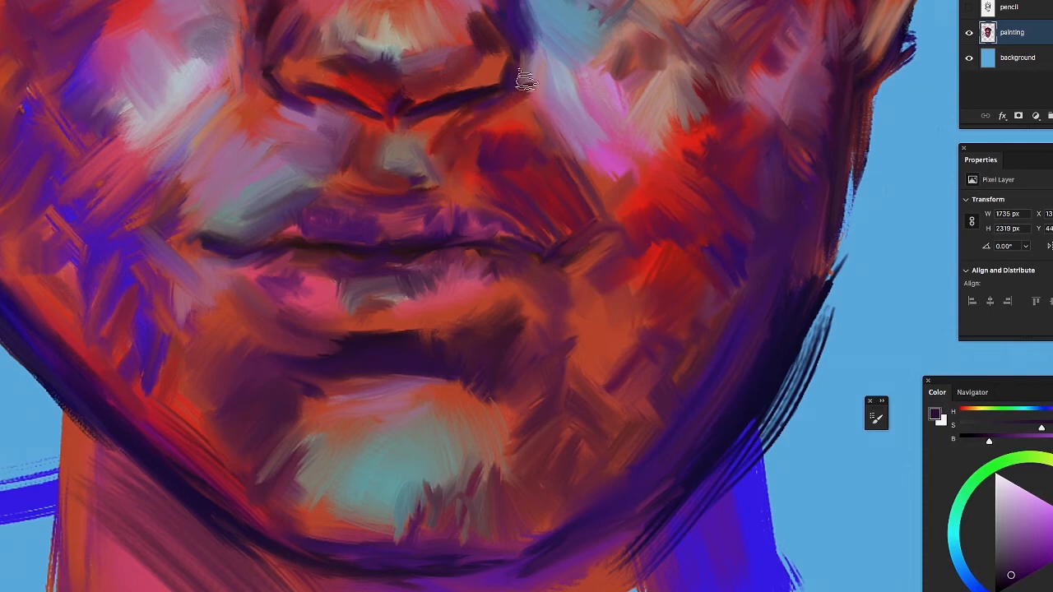
{"action": "left_click_drag", "start_coordinate": [517, 90], "coordinate": [541, 41]}
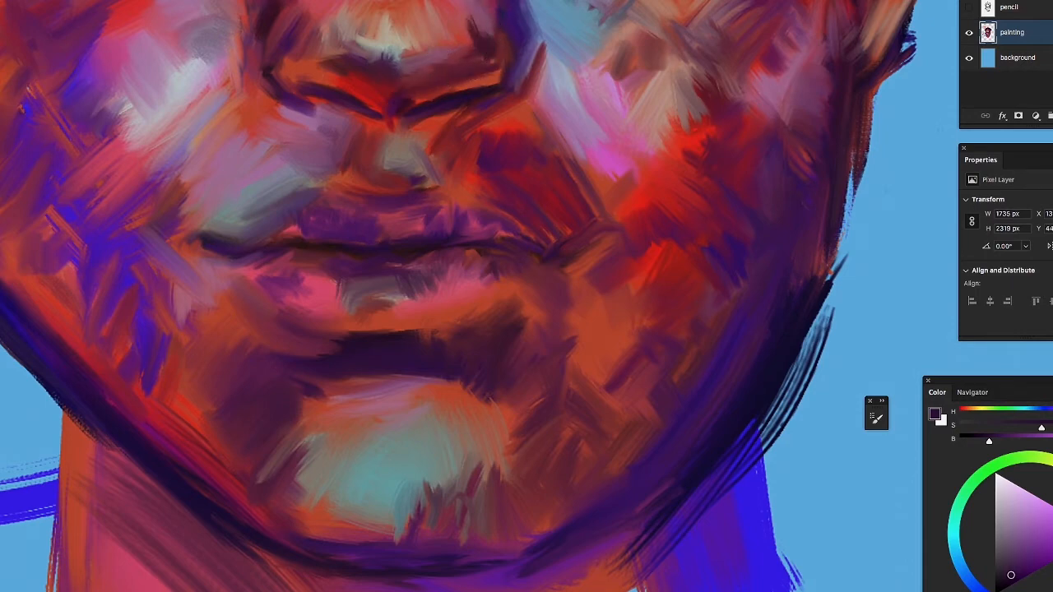
Drag darker streaks through the outer edge of the lit-side cheek highlight and across the beige patch on the shadow-side cheek
{"action": "mouse_move", "coordinate": [126, 97]}
{"action": "left_mouse_down"}
{"action": "mouse_move", "coordinate": [113, 121]}
{"action": "mouse_move", "coordinate": [126, 124]}
{"action": "mouse_move", "coordinate": [131, 148]}
{"action": "mouse_move", "coordinate": [149, 125]}
{"action": "mouse_move", "coordinate": [125, 158]}
{"action": "left_mouse_up"}
{"action": "left_click_drag", "start_coordinate": [140, 102], "coordinate": [109, 177]}
{"action": "left_click_drag", "start_coordinate": [150, 86], "coordinate": [111, 133]}
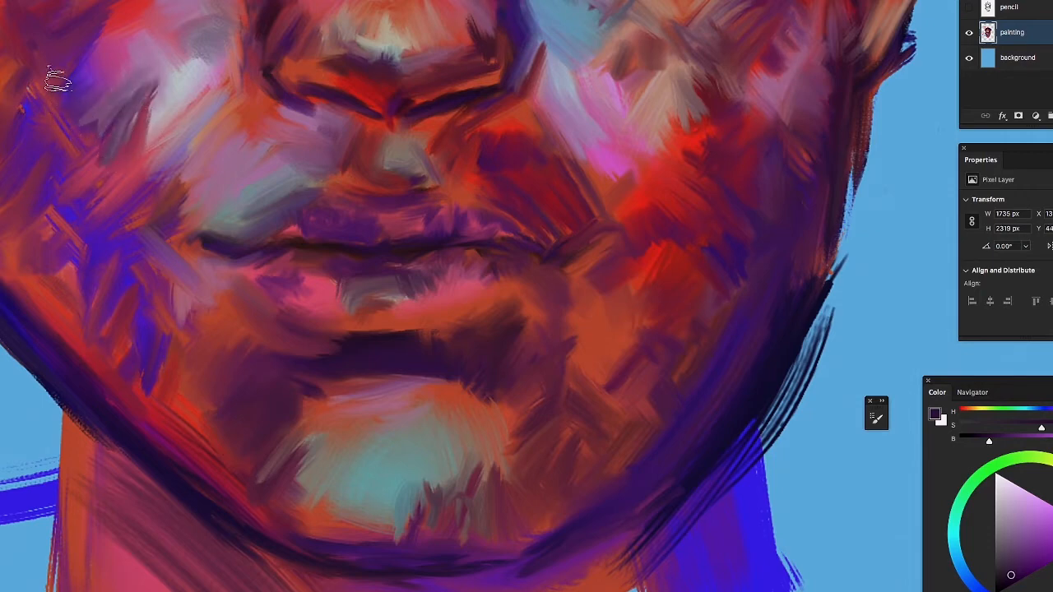
{"action": "left_click_drag", "start_coordinate": [687, 80], "coordinate": [701, 99]}
{"action": "left_click_drag", "start_coordinate": [685, 54], "coordinate": [701, 97]}
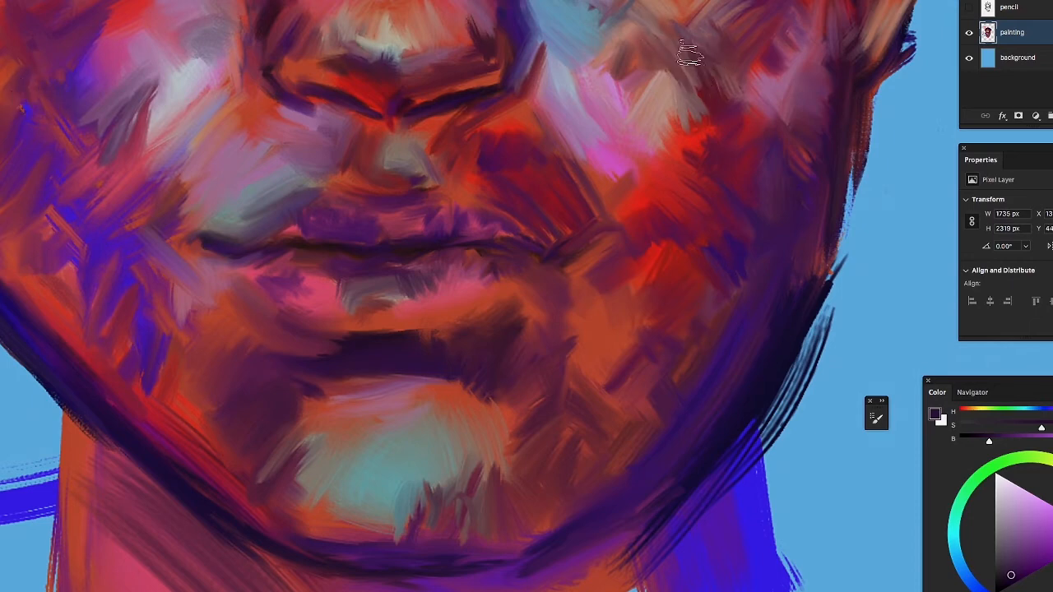
Sample a muted blue from the shadow-side cheek and brush it over that cheek, around the philtrum and onto the chin
{"action": "left_click", "coordinate": [598, 35], "text": "alt"}
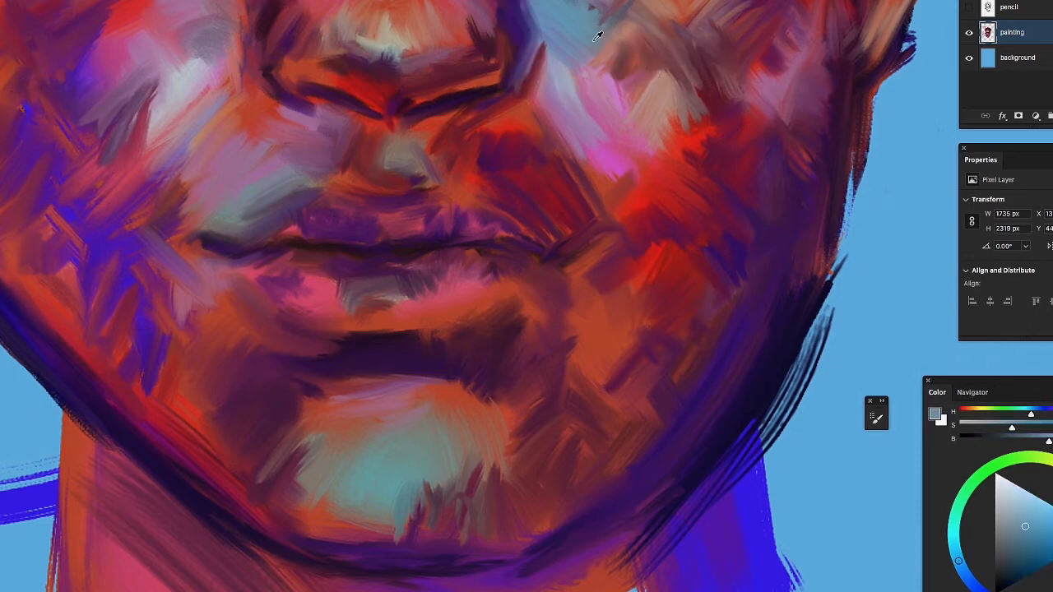
{"action": "mouse_move", "coordinate": [625, 51]}
{"action": "left_mouse_down"}
{"action": "mouse_move", "coordinate": [646, 65]}
{"action": "mouse_move", "coordinate": [617, 57]}
{"action": "mouse_move", "coordinate": [650, 70]}
{"action": "mouse_move", "coordinate": [625, 76]}
{"action": "left_mouse_up"}
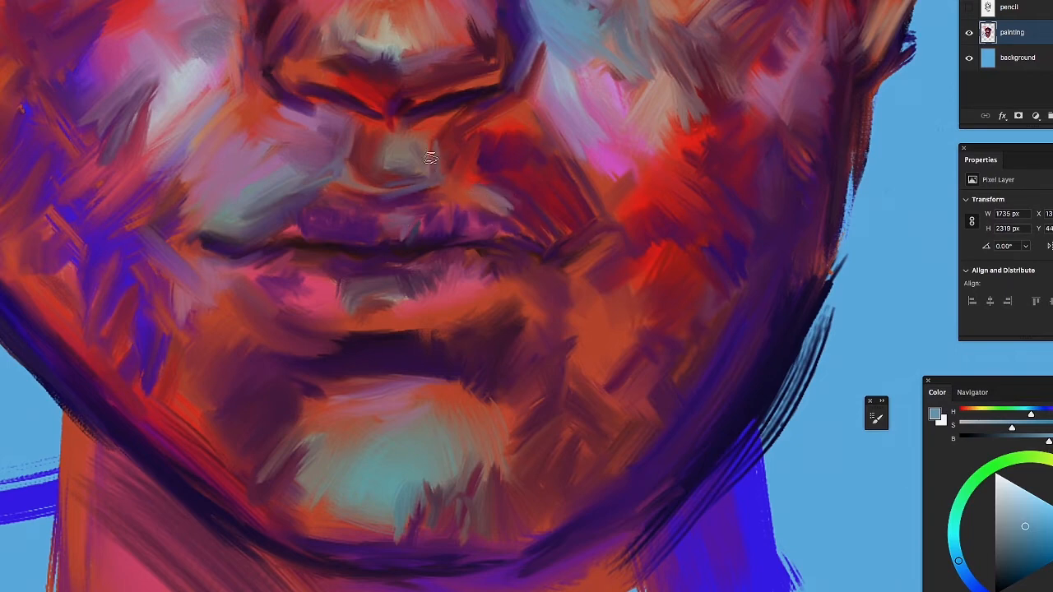
{"action": "left_click_drag", "start_coordinate": [298, 417], "coordinate": [310, 404]}
Sample near-black purple from under the mouth and define the lower lip's bottom contour with thin strokes
{"action": "left_click", "coordinate": [374, 338], "text": "alt"}
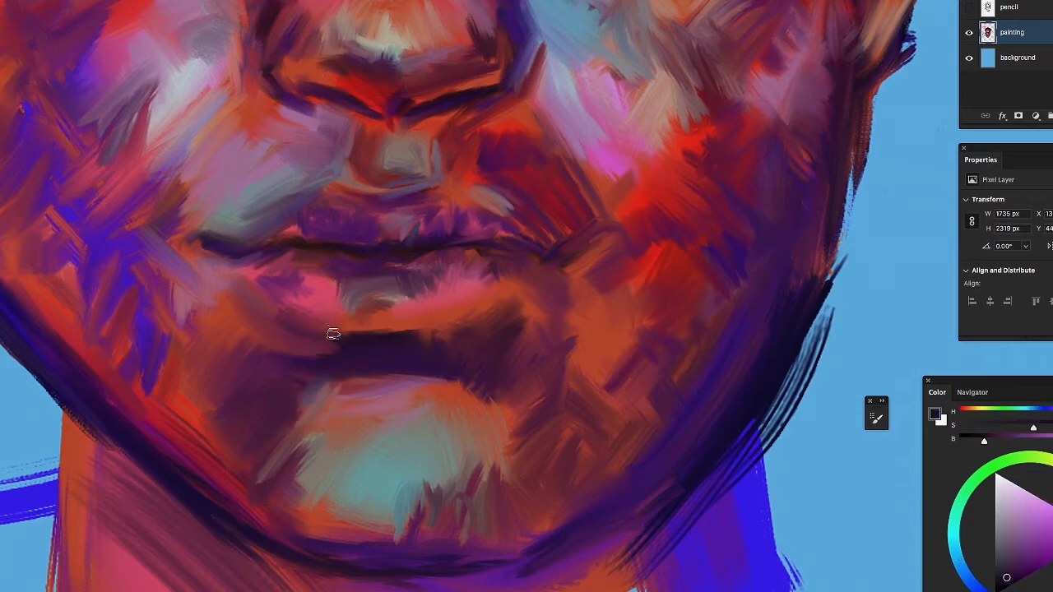
{"action": "left_click_drag", "start_coordinate": [344, 329], "coordinate": [411, 333]}
{"action": "mouse_move", "coordinate": [330, 326]}
{"action": "left_mouse_down"}
{"action": "mouse_move", "coordinate": [443, 339]}
{"action": "mouse_move", "coordinate": [414, 335]}
{"action": "mouse_move", "coordinate": [476, 327]}
{"action": "mouse_move", "coordinate": [420, 329]}
{"action": "mouse_move", "coordinate": [439, 318]}
{"action": "mouse_move", "coordinate": [477, 320]}
{"action": "left_mouse_up"}
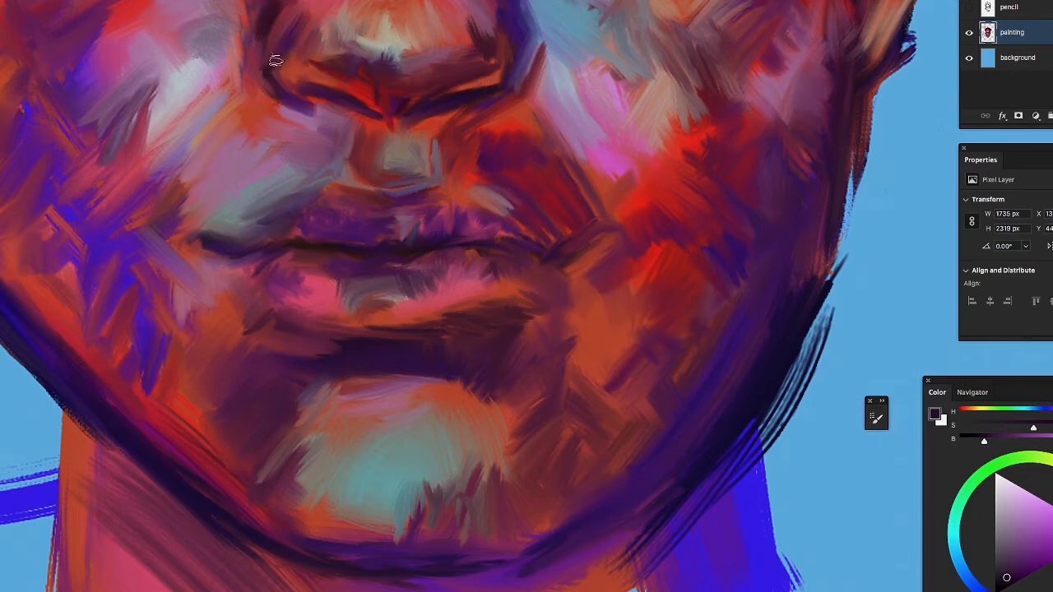
Rework the lit-side cheek highlight with dark strokes and a pale grey sampled from its brightest area
{"action": "mouse_move", "coordinate": [199, 53]}
{"action": "left_mouse_down"}
{"action": "mouse_move", "coordinate": [172, 77]}
{"action": "mouse_move", "coordinate": [184, 48]}
{"action": "left_mouse_up"}
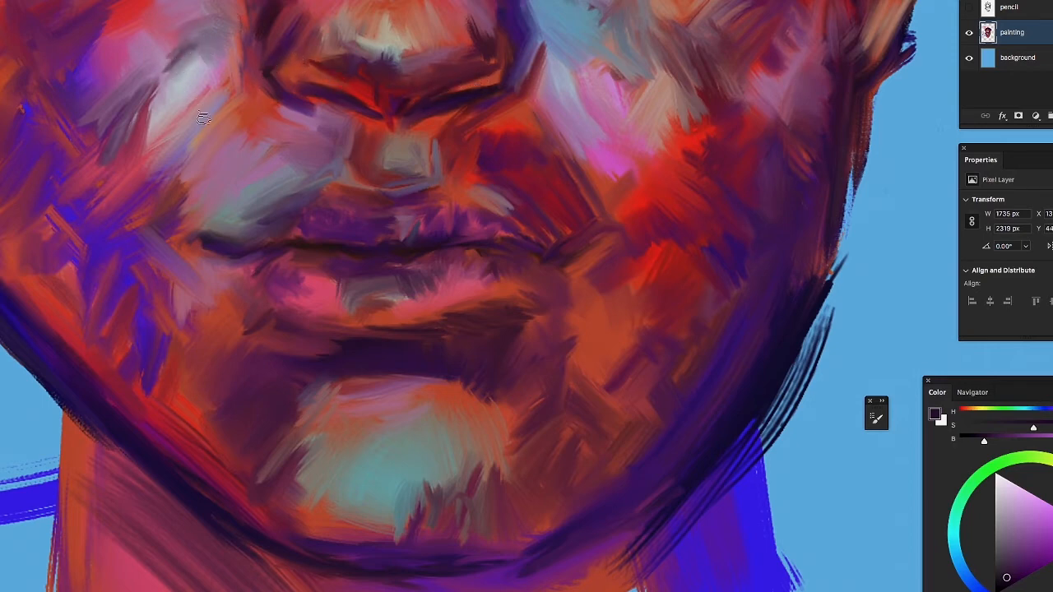
{"action": "left_click", "coordinate": [186, 83], "text": "alt"}
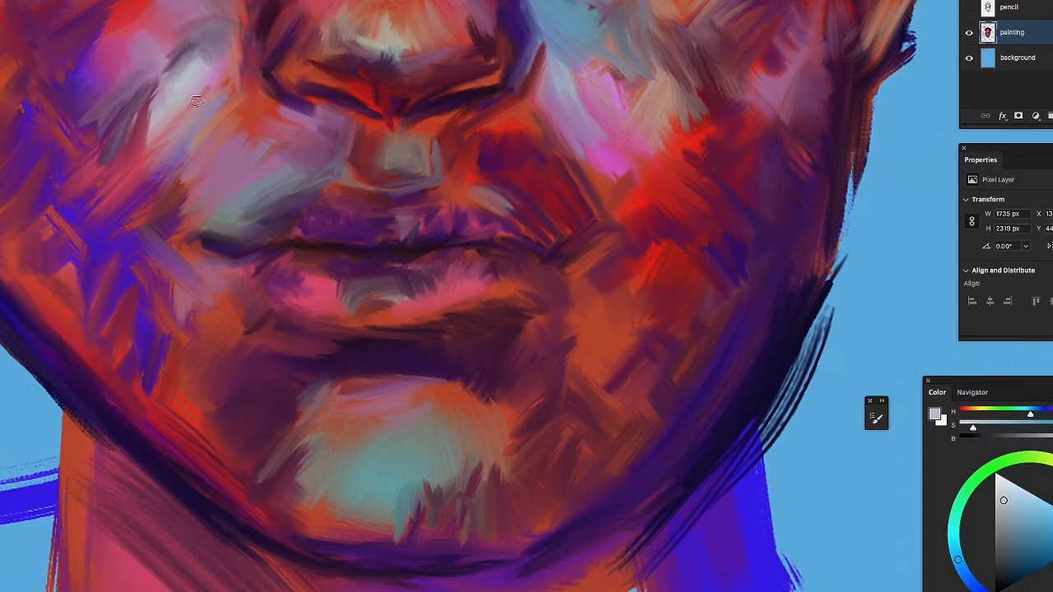
{"action": "mouse_move", "coordinate": [168, 71]}
{"action": "left_mouse_down"}
{"action": "mouse_move", "coordinate": [181, 41]}
{"action": "mouse_move", "coordinate": [163, 51]}
{"action": "left_mouse_up"}
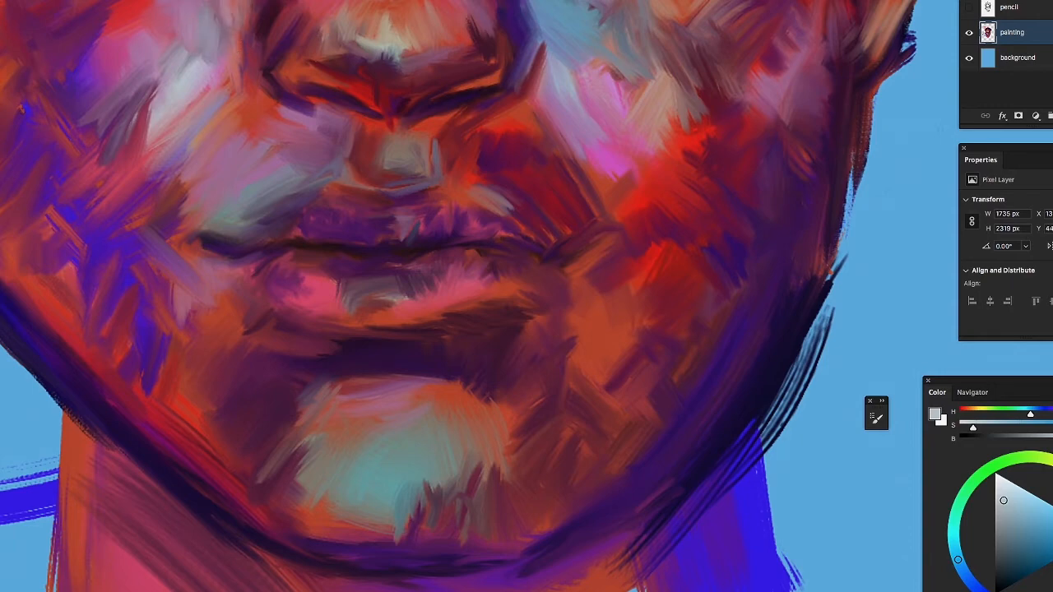
{"action": "left_click_drag", "start_coordinate": [95, 38], "coordinate": [107, 9]}
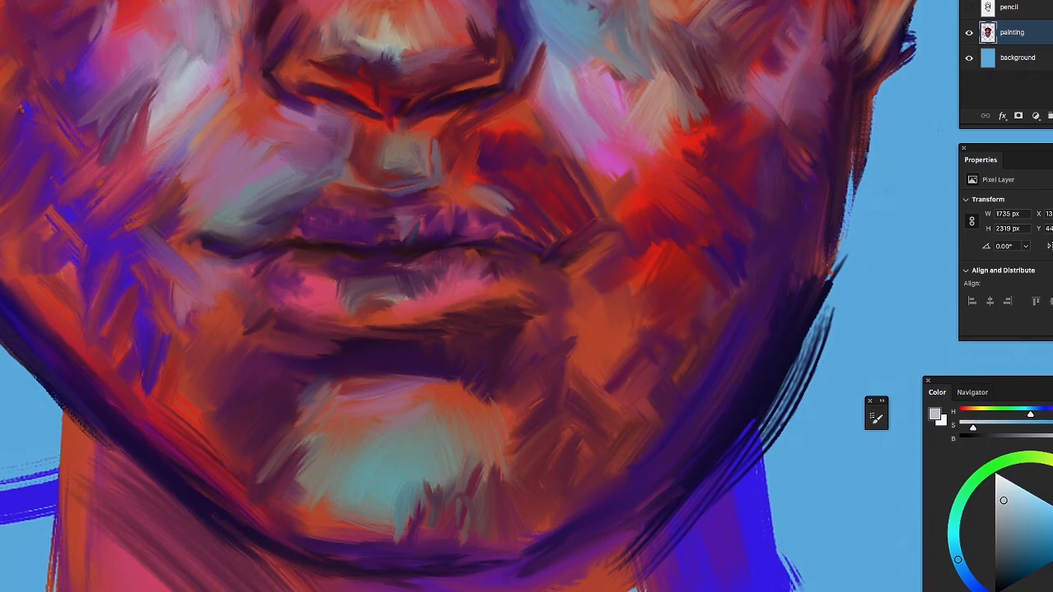
Brush pale grey over the purple band beneath the shadow-side eye and lightly along its lower lid
{"action": "left_click_drag", "start_coordinate": [595, 67], "coordinate": [578, 332]}
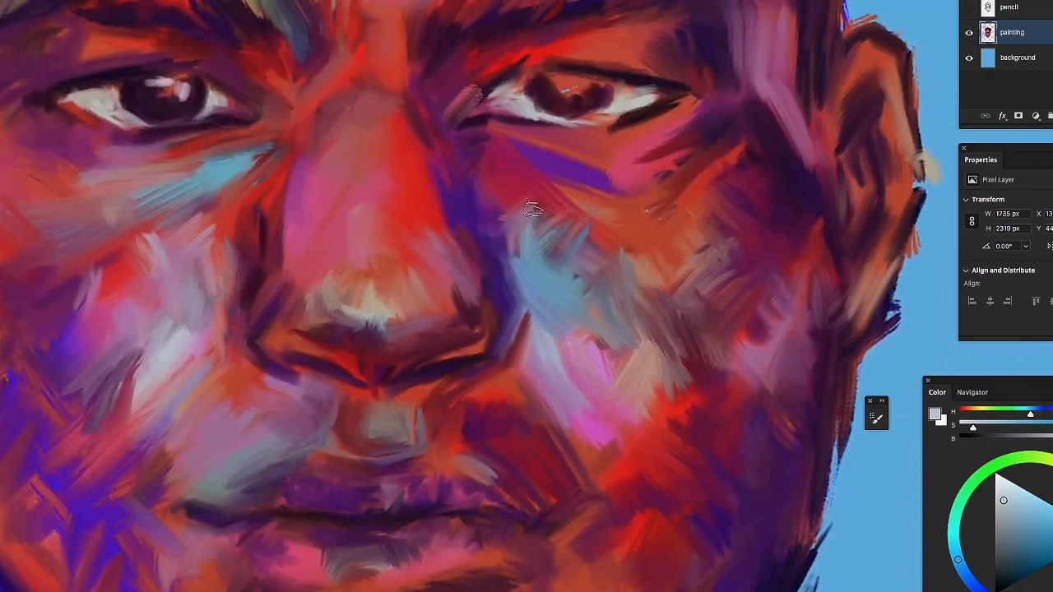
{"action": "left_click_drag", "start_coordinate": [501, 163], "coordinate": [556, 168]}
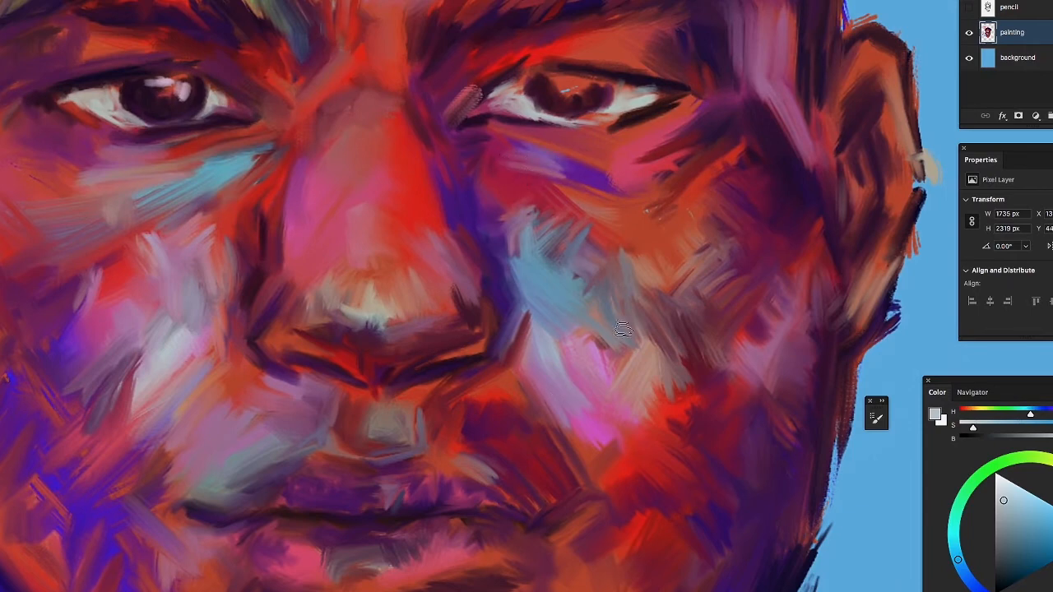
{"action": "mouse_move", "coordinate": [609, 145]}
{"action": "left_mouse_down"}
{"action": "mouse_move", "coordinate": [637, 143]}
{"action": "mouse_move", "coordinate": [656, 124]}
{"action": "left_mouse_up"}
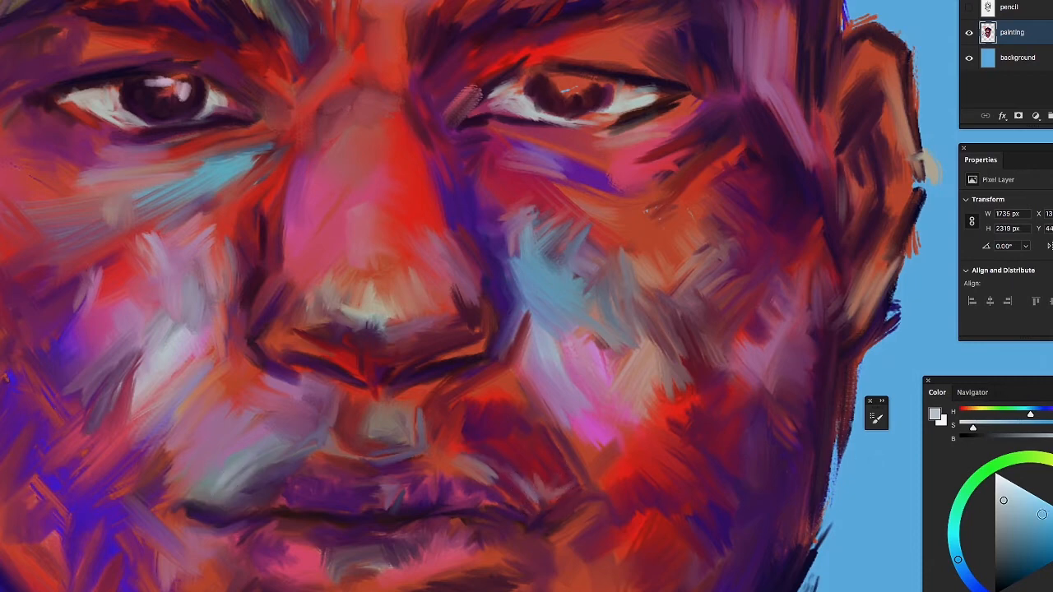
Repaint the lips with sampled plum tones, softening the mouth line, its corners and the lower lip's highlight
{"action": "key", "text": "z"}
{"action": "mouse_move", "coordinate": [435, 329]}
{"action": "left_mouse_down"}
{"action": "mouse_move", "coordinate": [364, 342]}
{"action": "mouse_move", "coordinate": [468, 368]}
{"action": "left_mouse_up"}
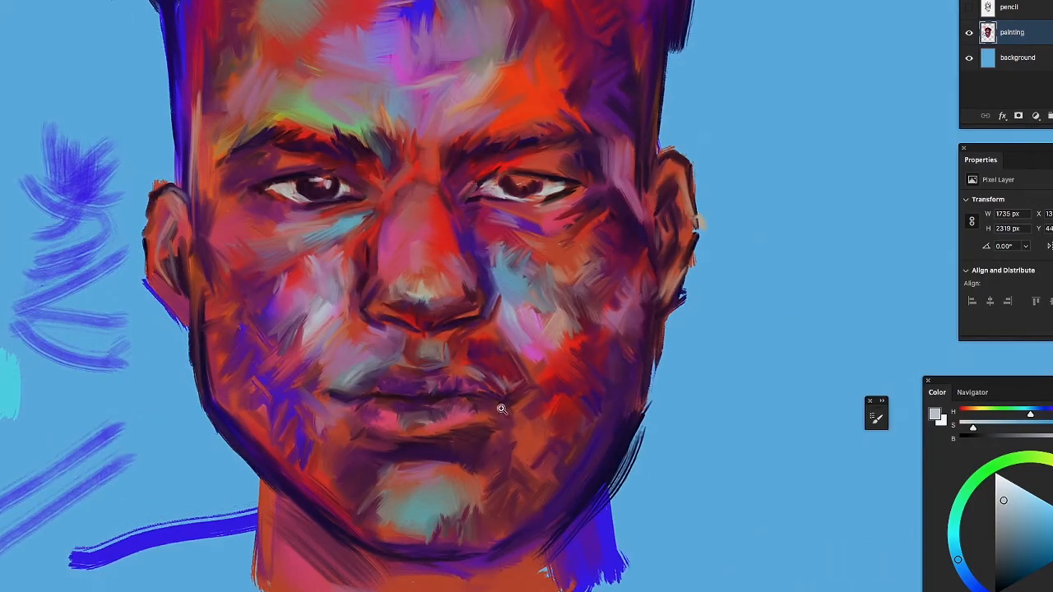
{"action": "left_click_drag", "start_coordinate": [379, 413], "coordinate": [394, 489]}
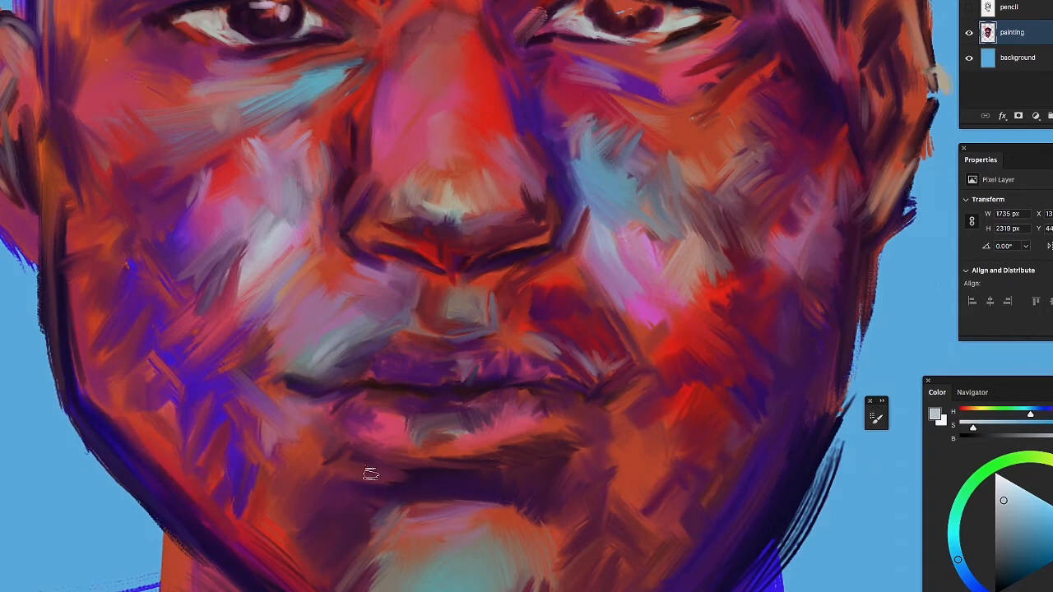
{"action": "left_click", "coordinate": [382, 411]}
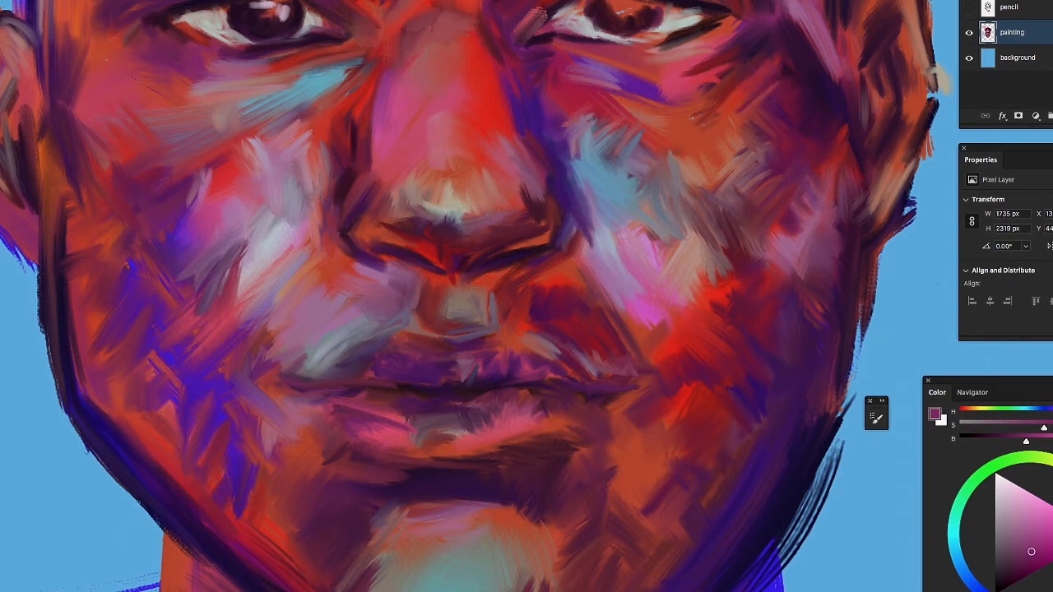
Pick near-black and thicken both eyebrows with short, hair-like strokes, shaping their outer ends
{"action": "left_click_drag", "start_coordinate": [424, 1], "coordinate": [380, 124]}
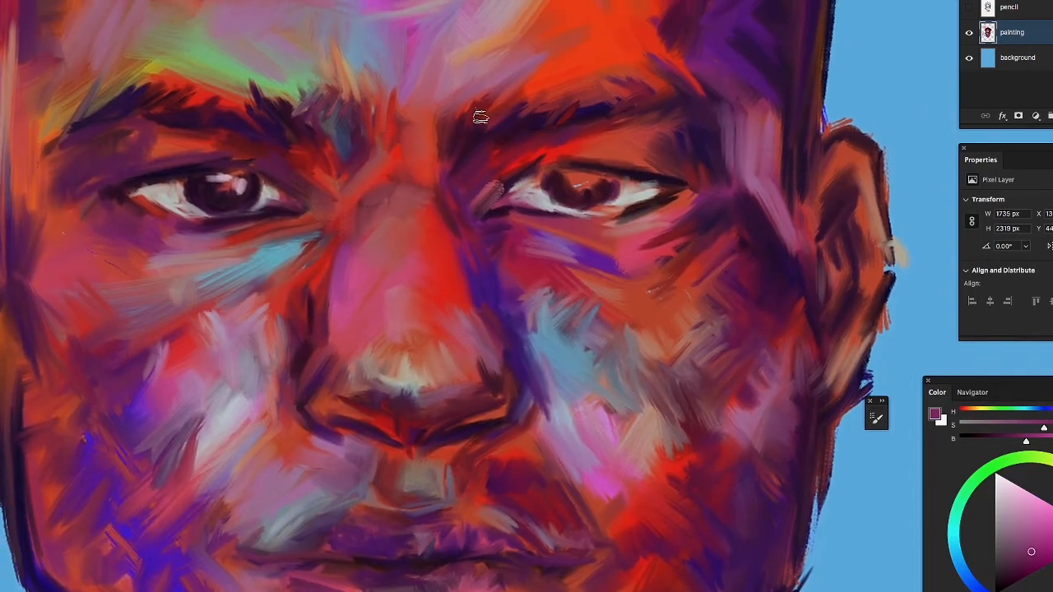
{"action": "left_click_drag", "start_coordinate": [479, 116], "coordinate": [476, 108]}
{"action": "left_click_drag", "start_coordinate": [1030, 551], "coordinate": [993, 583]}
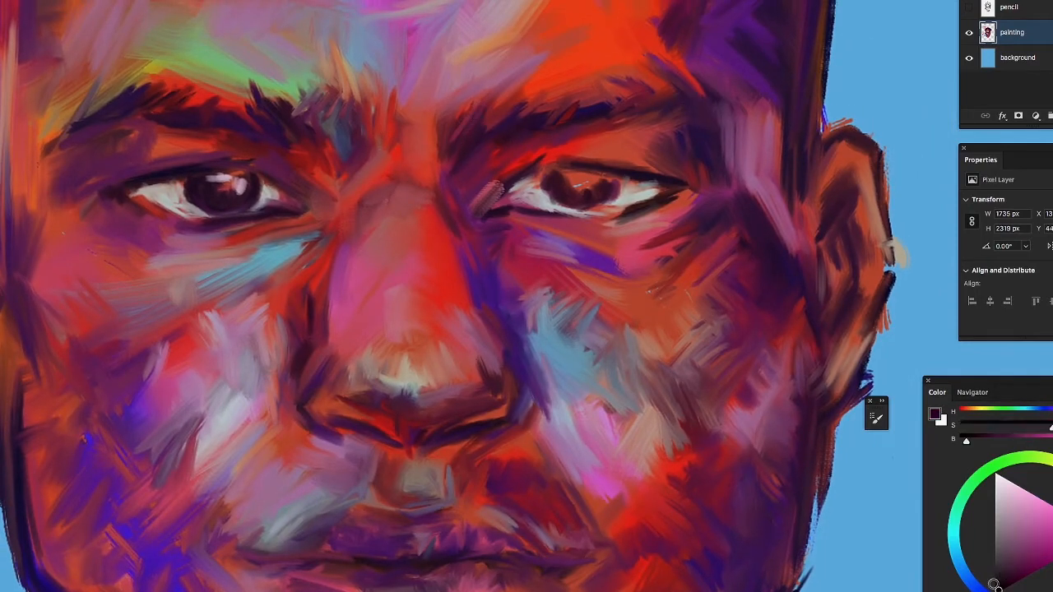
{"action": "mouse_move", "coordinate": [635, 91]}
{"action": "left_mouse_down"}
{"action": "mouse_move", "coordinate": [688, 126]}
{"action": "mouse_move", "coordinate": [647, 103]}
{"action": "mouse_move", "coordinate": [706, 108]}
{"action": "mouse_move", "coordinate": [695, 83]}
{"action": "mouse_move", "coordinate": [731, 110]}
{"action": "left_mouse_up"}
{"action": "mouse_move", "coordinate": [147, 75]}
{"action": "left_mouse_down"}
{"action": "mouse_move", "coordinate": [78, 118]}
{"action": "mouse_move", "coordinate": [98, 93]}
{"action": "mouse_move", "coordinate": [53, 129]}
{"action": "mouse_move", "coordinate": [70, 105]}
{"action": "mouse_move", "coordinate": [34, 134]}
{"action": "mouse_move", "coordinate": [89, 99]}
{"action": "mouse_move", "coordinate": [64, 139]}
{"action": "mouse_move", "coordinate": [130, 95]}
{"action": "left_mouse_up"}
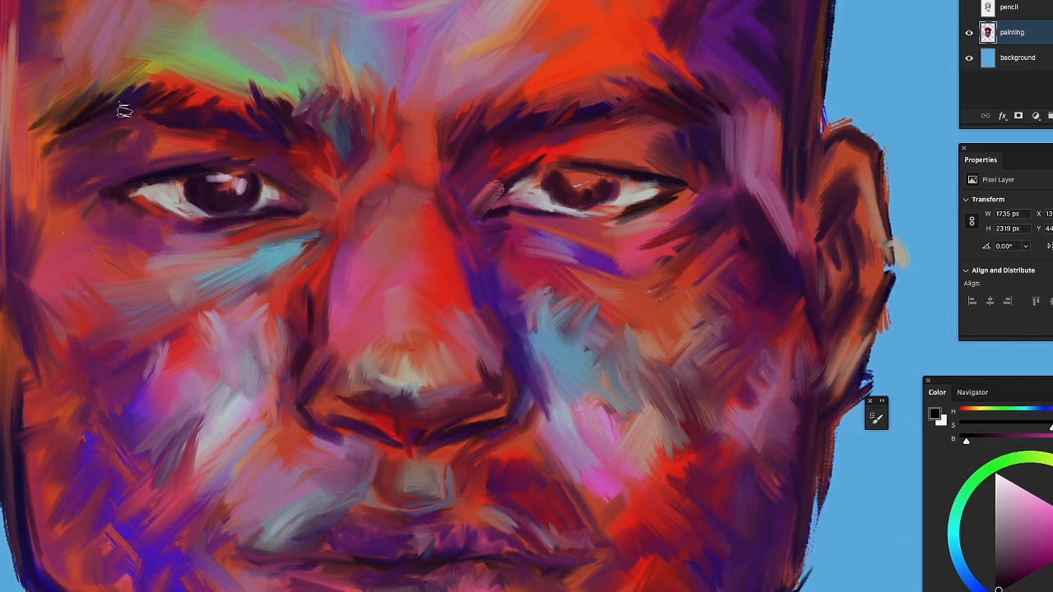
{"action": "mouse_move", "coordinate": [196, 105]}
{"action": "left_mouse_down"}
{"action": "mouse_move", "coordinate": [215, 91]}
{"action": "mouse_move", "coordinate": [201, 73]}
{"action": "left_mouse_up"}
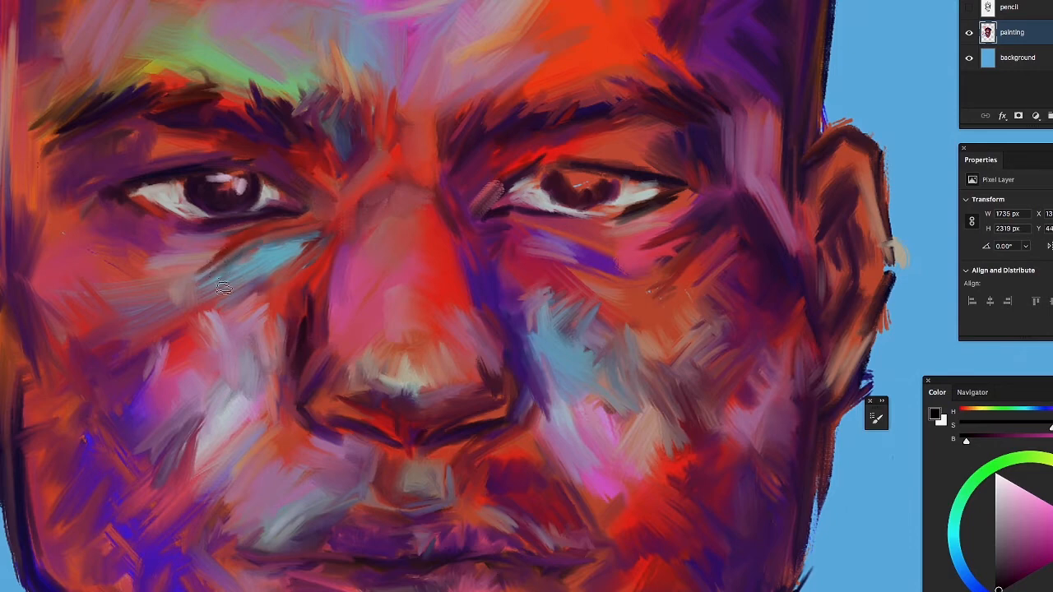
Soften the cyan patch beneath the lit-side eye with sampled muted tones and rework that eyebrow's upper edge in dull red
{"action": "left_click", "coordinate": [166, 314], "text": "alt"}
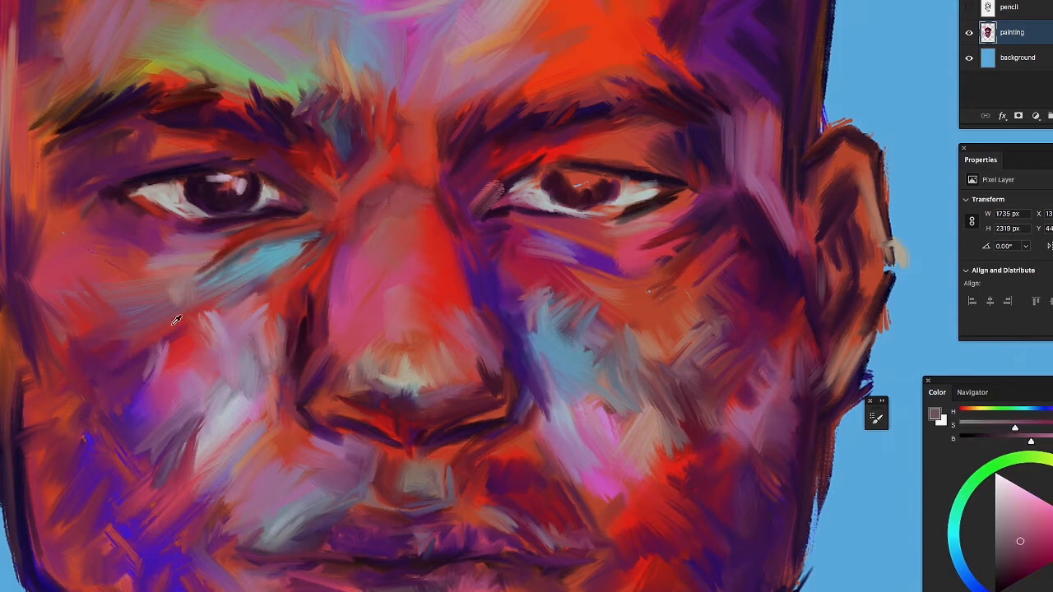
{"action": "mouse_move", "coordinate": [263, 278]}
{"action": "left_mouse_down"}
{"action": "mouse_move", "coordinate": [206, 294]}
{"action": "mouse_move", "coordinate": [253, 266]}
{"action": "mouse_move", "coordinate": [207, 307]}
{"action": "mouse_move", "coordinate": [252, 270]}
{"action": "mouse_move", "coordinate": [266, 268]}
{"action": "mouse_move", "coordinate": [244, 292]}
{"action": "mouse_move", "coordinate": [294, 260]}
{"action": "mouse_move", "coordinate": [270, 261]}
{"action": "mouse_move", "coordinate": [310, 237]}
{"action": "mouse_move", "coordinate": [310, 257]}
{"action": "mouse_move", "coordinate": [320, 236]}
{"action": "mouse_move", "coordinate": [266, 279]}
{"action": "mouse_move", "coordinate": [307, 249]}
{"action": "mouse_move", "coordinate": [283, 257]}
{"action": "mouse_move", "coordinate": [275, 285]}
{"action": "mouse_move", "coordinate": [289, 245]}
{"action": "left_mouse_up"}
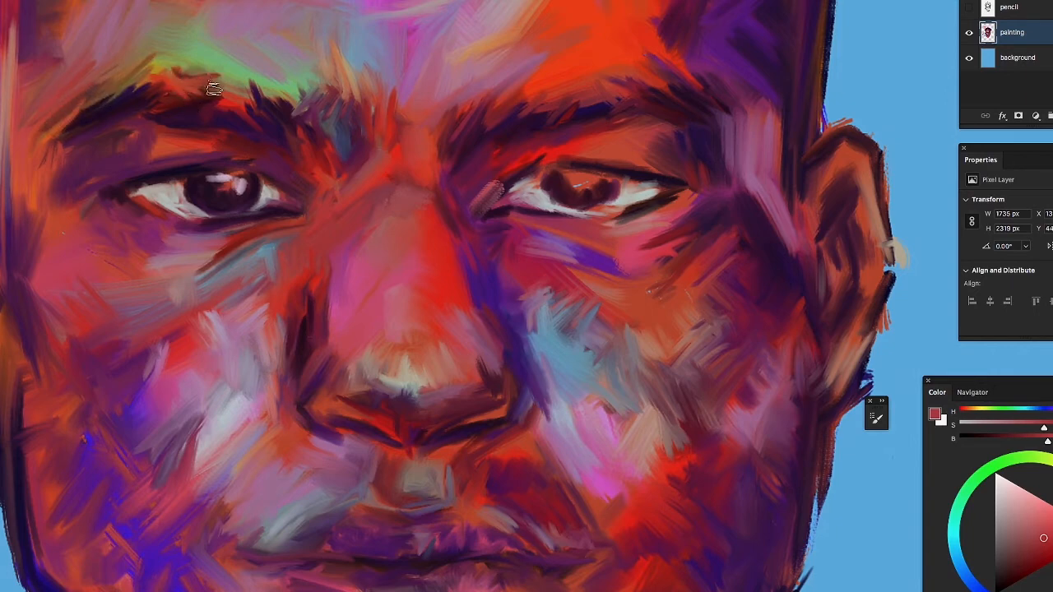
{"action": "left_click_drag", "start_coordinate": [186, 108], "coordinate": [176, 88]}
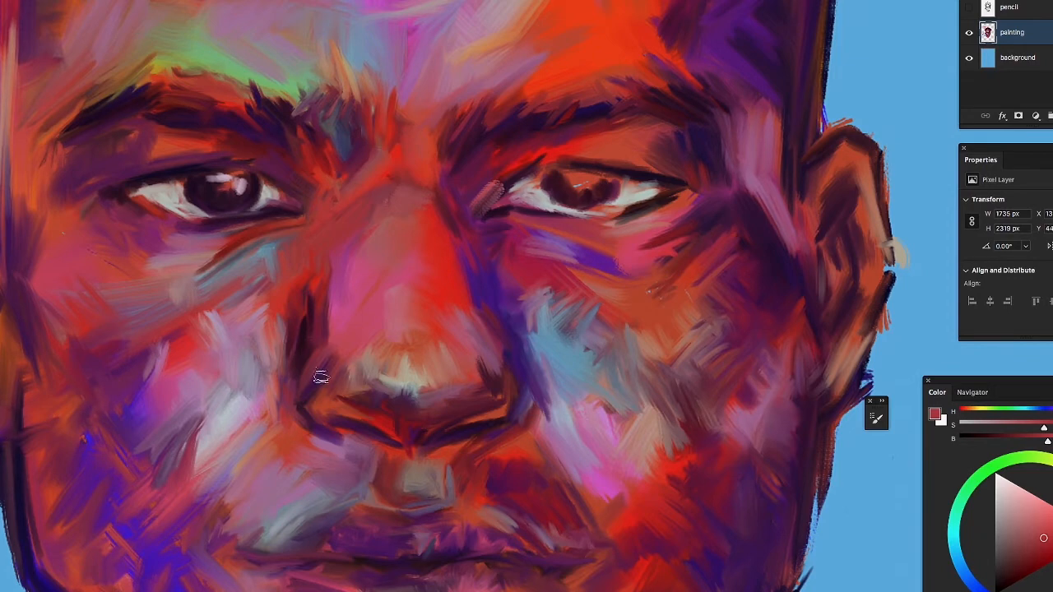
Sample blue-violet from the lit-side cheek and paint strokes along the jawline and the side of the chin highlight
{"action": "left_click_drag", "start_coordinate": [349, 252], "coordinate": [372, 3]}
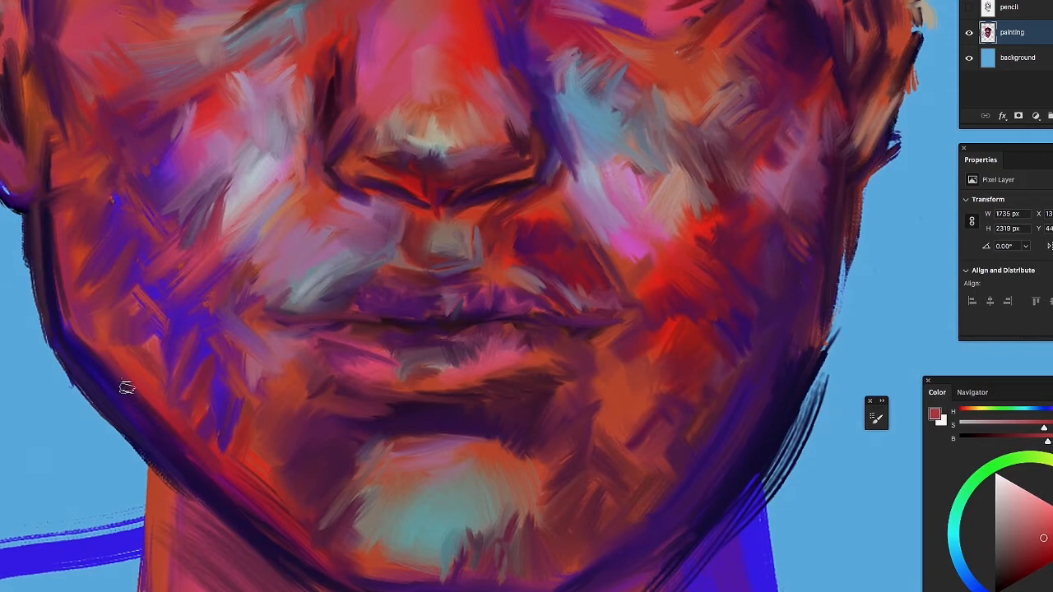
{"action": "left_click", "coordinate": [174, 325], "text": "alt"}
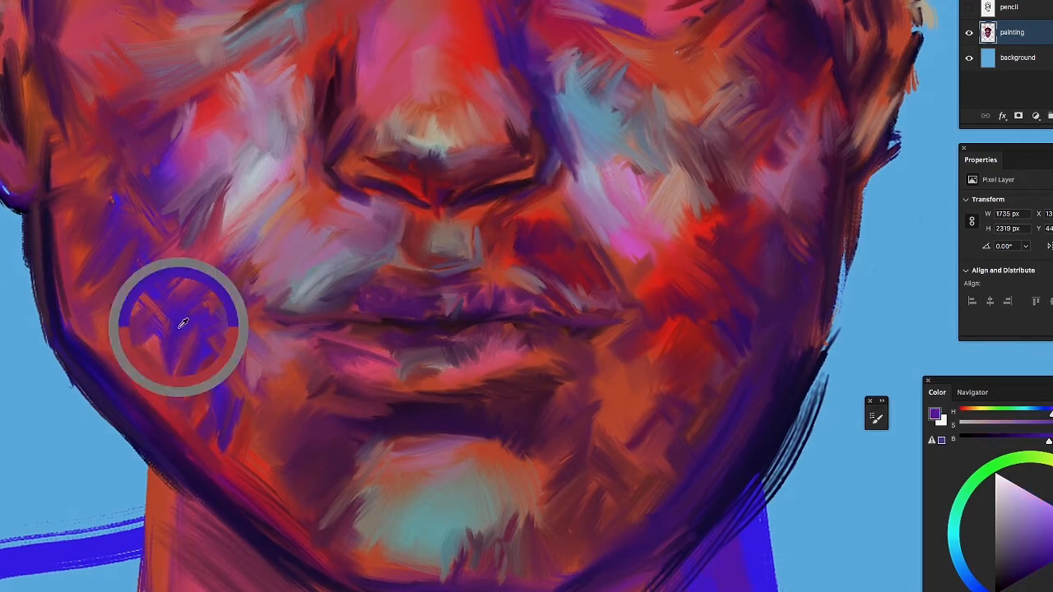
{"action": "left_click", "coordinate": [189, 321], "text": "alt"}
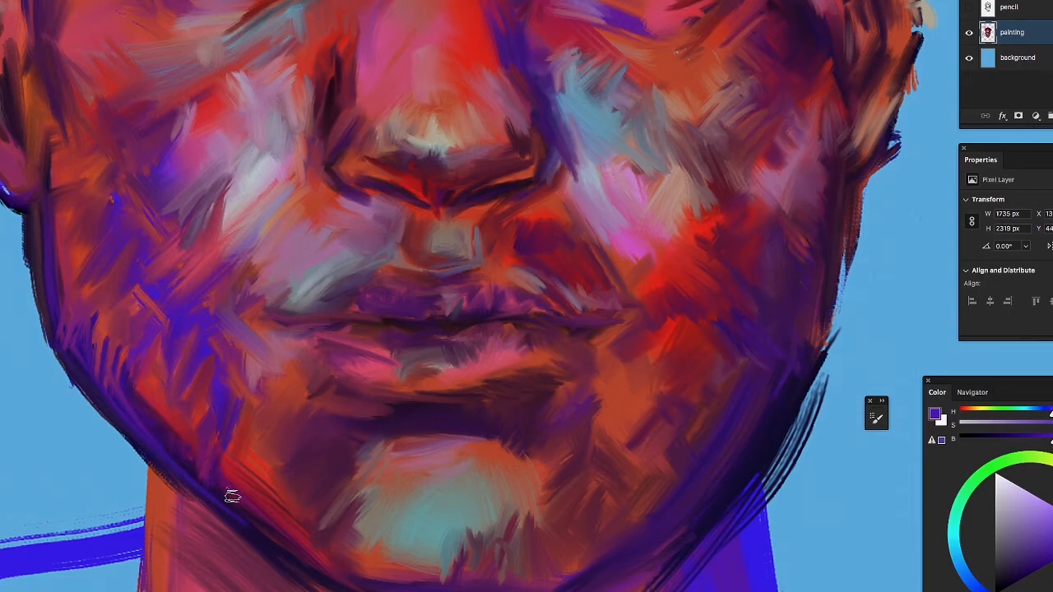
{"action": "mouse_move", "coordinate": [233, 497]}
{"action": "left_mouse_down"}
{"action": "mouse_move", "coordinate": [273, 519]}
{"action": "mouse_move", "coordinate": [211, 443]}
{"action": "mouse_move", "coordinate": [259, 497]}
{"action": "left_mouse_up"}
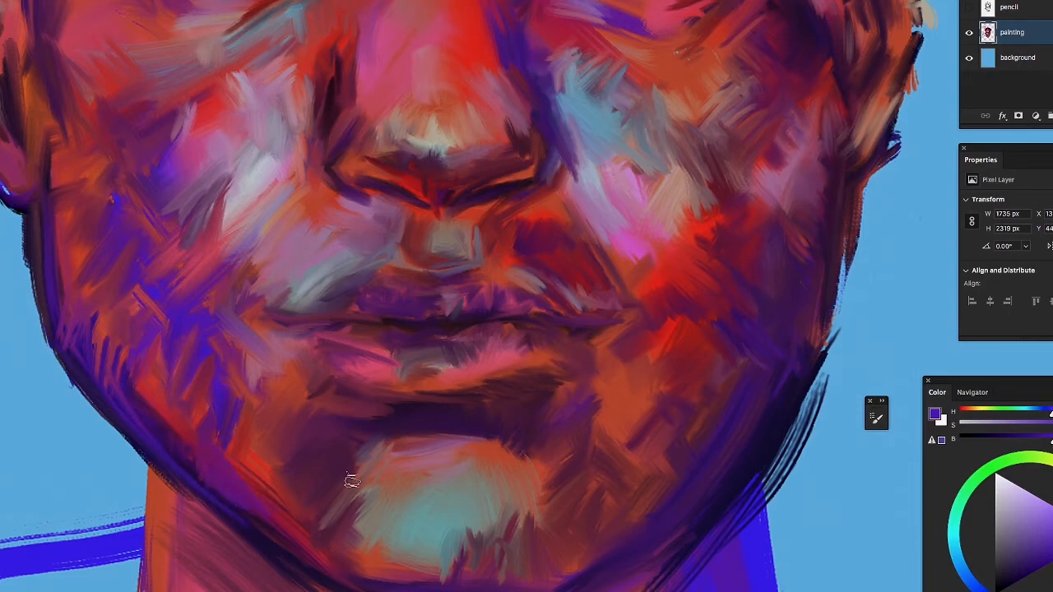
{"action": "mouse_move", "coordinate": [351, 482]}
{"action": "left_mouse_down"}
{"action": "mouse_move", "coordinate": [368, 462]}
{"action": "mouse_move", "coordinate": [344, 503]}
{"action": "mouse_move", "coordinate": [360, 484]}
{"action": "left_mouse_up"}
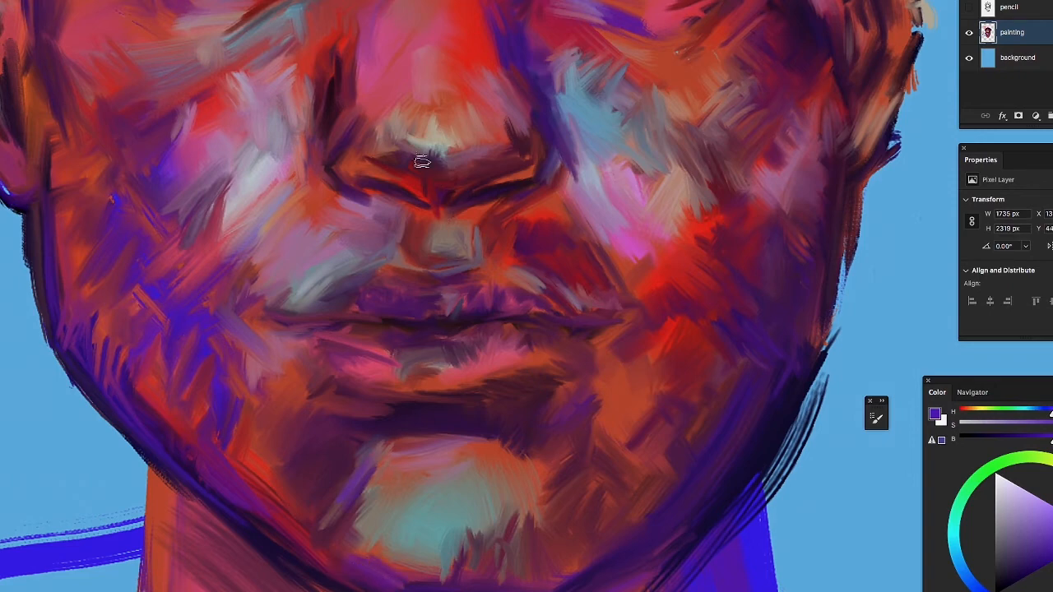
Add blue-violet accents along the sides of the nose, around the eyes and beneath the nose-tip highlight
{"action": "mouse_move", "coordinate": [369, 134]}
{"action": "left_mouse_down"}
{"action": "mouse_move", "coordinate": [376, 98]}
{"action": "mouse_move", "coordinate": [362, 124]}
{"action": "mouse_move", "coordinate": [362, 91]}
{"action": "mouse_move", "coordinate": [345, 110]}
{"action": "left_mouse_up"}
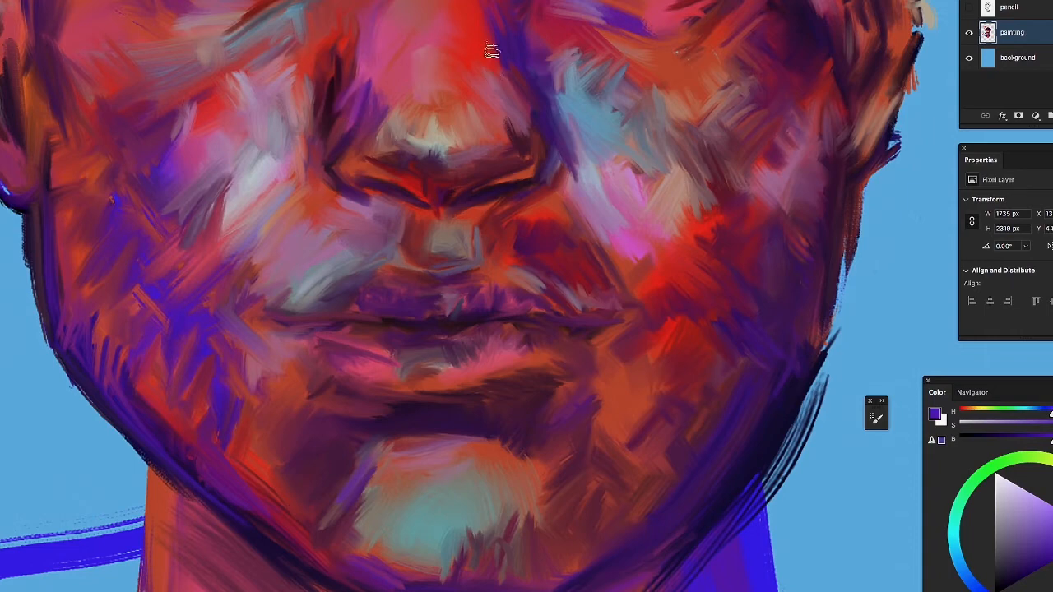
{"action": "mouse_move", "coordinate": [492, 51]}
{"action": "left_mouse_down"}
{"action": "mouse_move", "coordinate": [493, 30]}
{"action": "mouse_move", "coordinate": [496, 53]}
{"action": "left_mouse_up"}
{"action": "left_click_drag", "start_coordinate": [663, 1], "coordinate": [606, 161]}
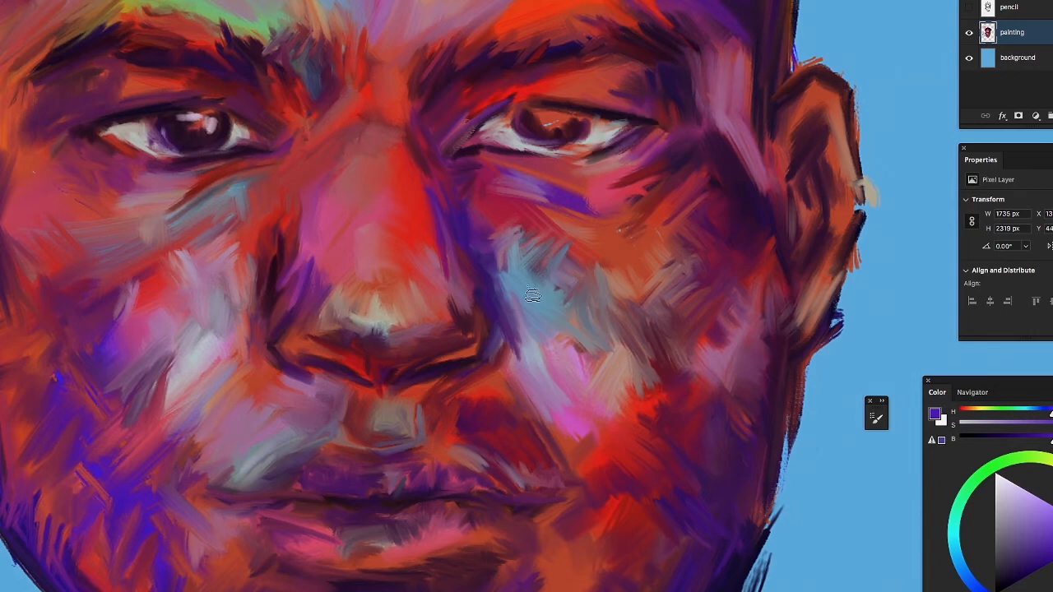
{"action": "left_click_drag", "start_coordinate": [374, 334], "coordinate": [402, 338]}
Sample red from the nose and brush it over the bridge and the inner end of the lit-side eyebrow
{"action": "left_click", "coordinate": [400, 205], "text": "alt"}
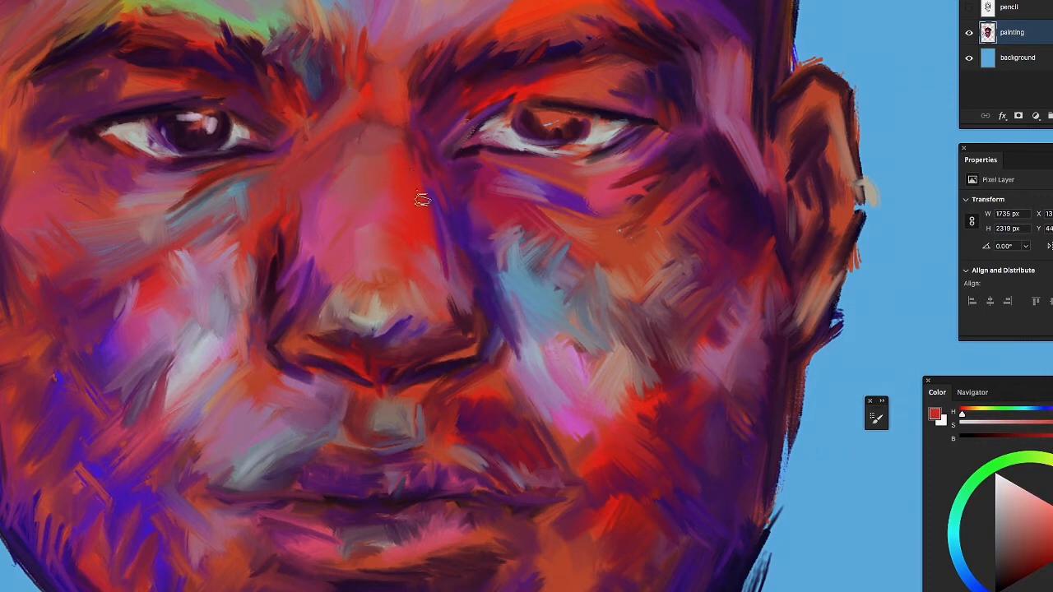
{"action": "mouse_move", "coordinate": [417, 175]}
{"action": "left_mouse_down"}
{"action": "mouse_move", "coordinate": [419, 146]}
{"action": "mouse_move", "coordinate": [418, 168]}
{"action": "left_mouse_up"}
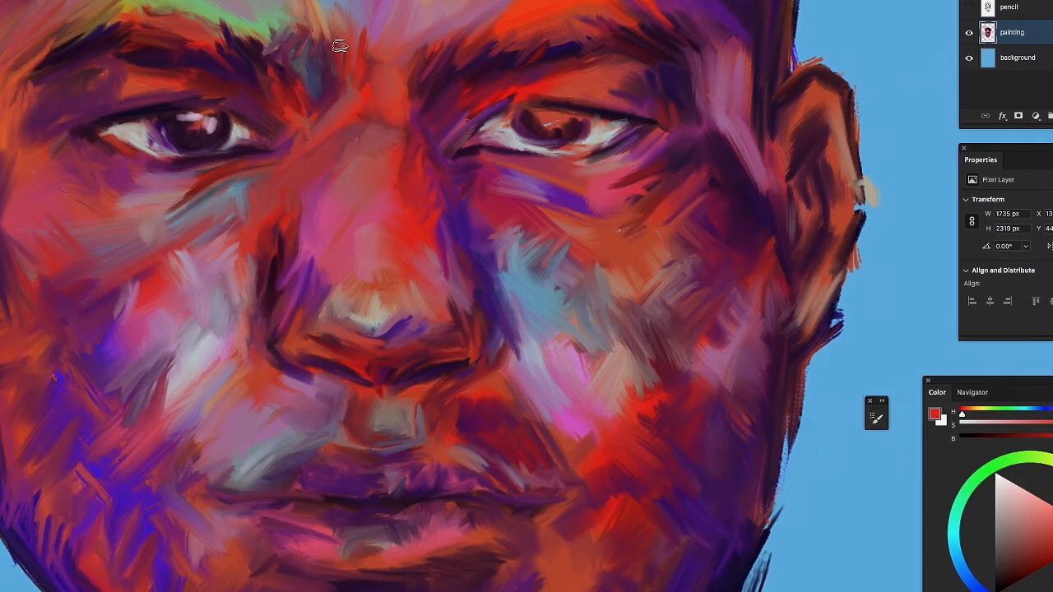
{"action": "mouse_move", "coordinate": [268, 57]}
{"action": "left_mouse_down"}
{"action": "mouse_move", "coordinate": [255, 41]}
{"action": "mouse_move", "coordinate": [260, 66]}
{"action": "left_mouse_up"}
{"action": "mouse_move", "coordinate": [328, 37]}
{"action": "left_mouse_down"}
{"action": "mouse_move", "coordinate": [353, 37]}
{"action": "mouse_move", "coordinate": [320, 30]}
{"action": "mouse_move", "coordinate": [350, 19]}
{"action": "mouse_move", "coordinate": [367, 46]}
{"action": "left_mouse_up"}
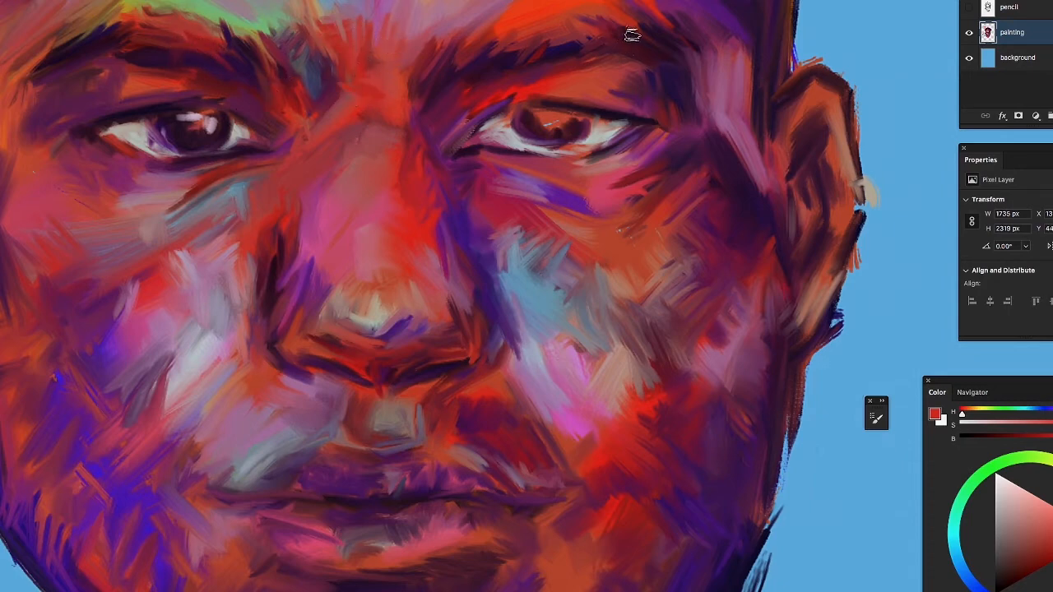
Blend red strokes into the shadow-side cheek, beside the nose and across the area toward the ear
{"action": "left_click_drag", "start_coordinate": [464, 317], "coordinate": [411, 318]}
{"action": "left_click_drag", "start_coordinate": [439, 195], "coordinate": [344, 476]}
{"action": "left_click_drag", "start_coordinate": [245, 451], "coordinate": [348, 294]}
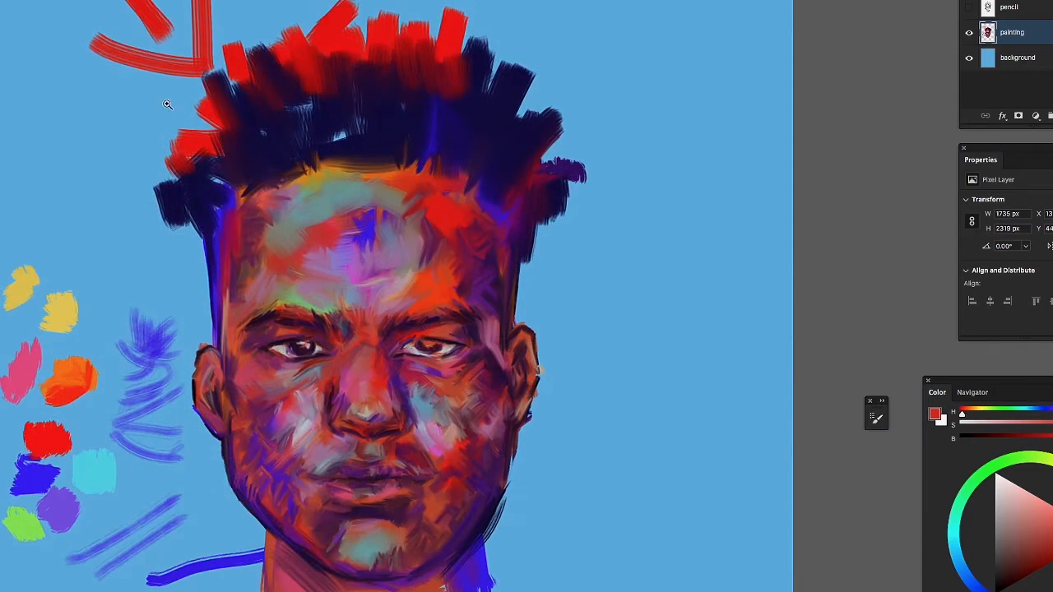
{"action": "left_click_drag", "start_coordinate": [288, 498], "coordinate": [362, 520]}
{"action": "left_click_drag", "start_coordinate": [463, 477], "coordinate": [380, 418]}
{"action": "left_click_drag", "start_coordinate": [503, 343], "coordinate": [533, 354]}
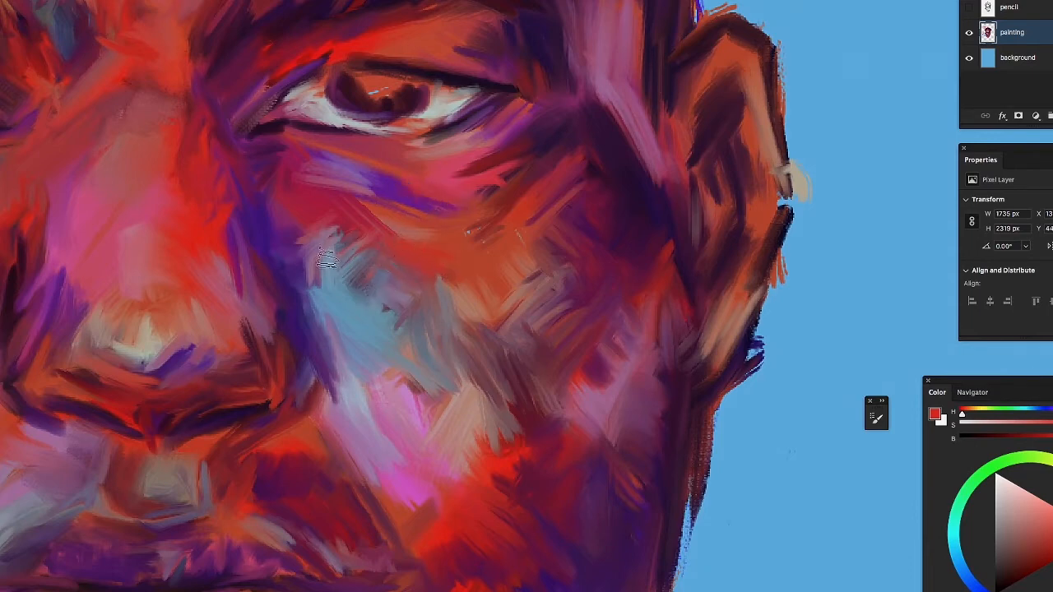
{"action": "left_click_drag", "start_coordinate": [301, 214], "coordinate": [308, 272]}
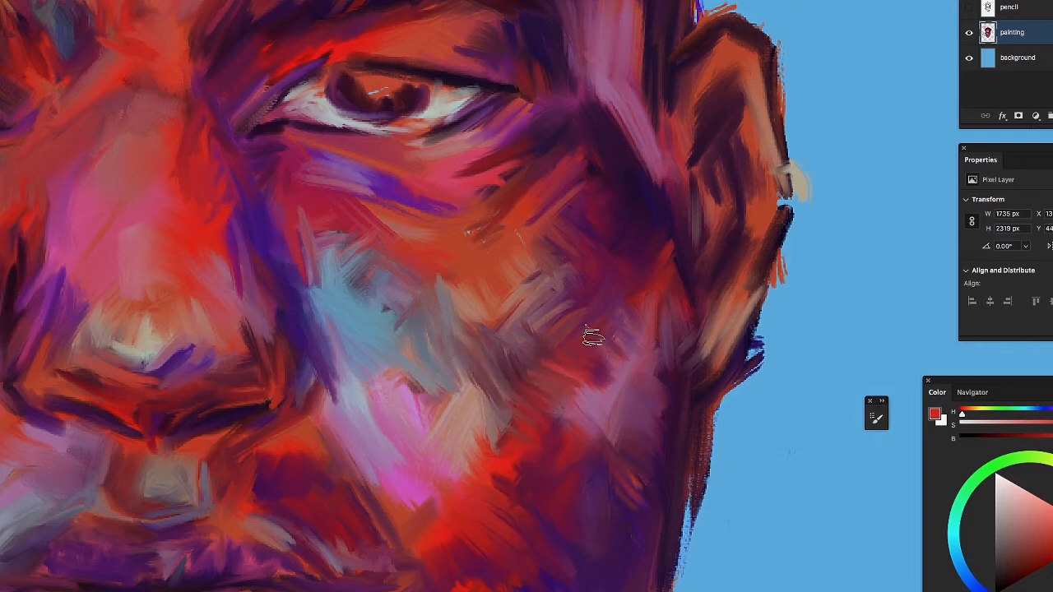
{"action": "left_click_drag", "start_coordinate": [598, 345], "coordinate": [589, 388]}
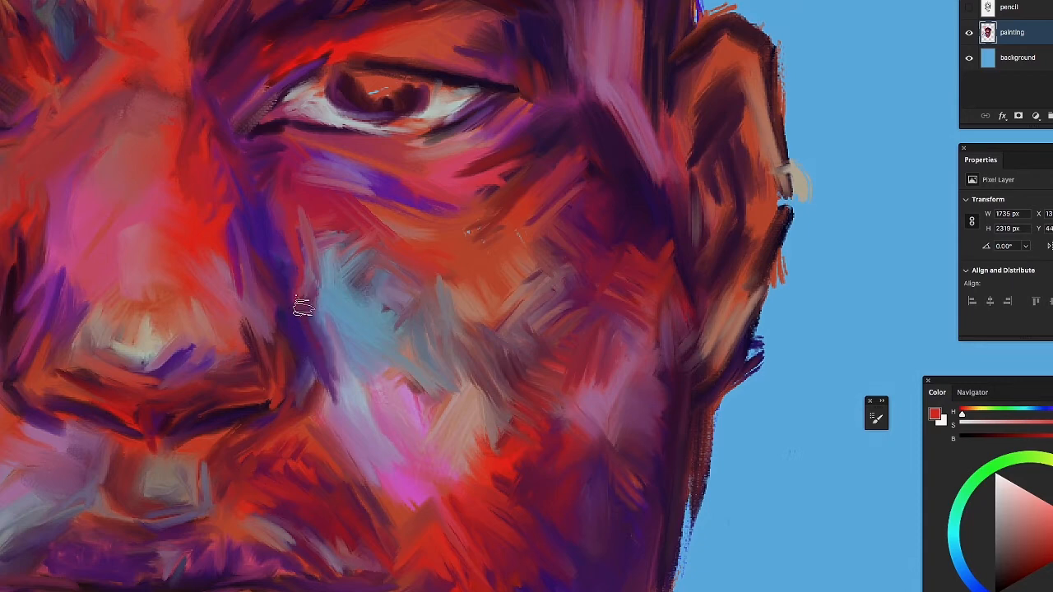
Sample a muted violet-grey and blend it around the cyan cheek patch, across the shadow-side cheek and under the nose tip
{"action": "left_click", "coordinate": [340, 327], "text": "alt"}
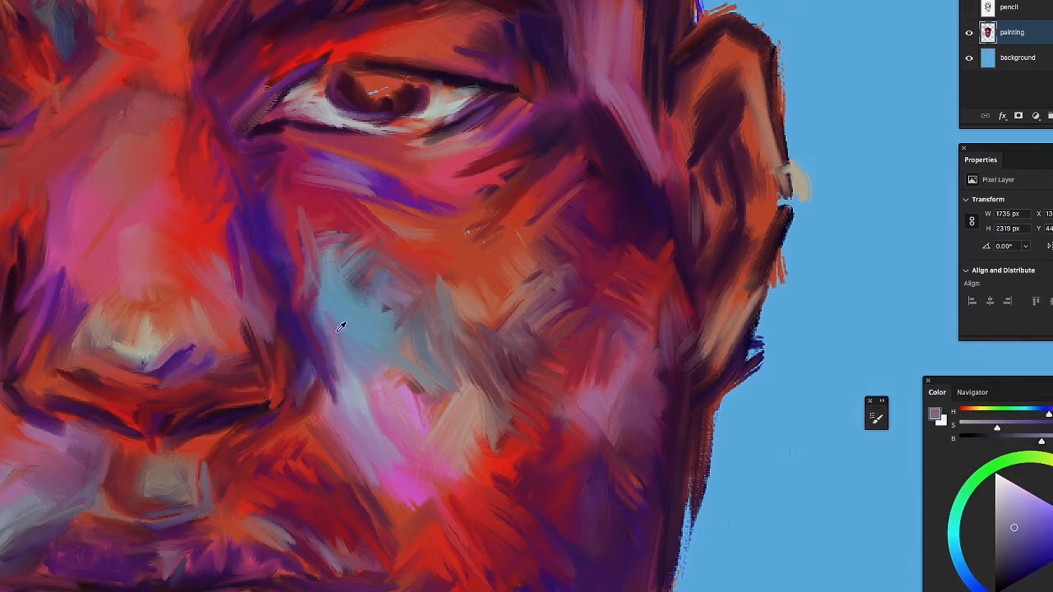
{"action": "mouse_move", "coordinate": [340, 327]}
{"action": "left_mouse_down"}
{"action": "mouse_move", "coordinate": [334, 366]}
{"action": "mouse_move", "coordinate": [336, 352]}
{"action": "left_mouse_up"}
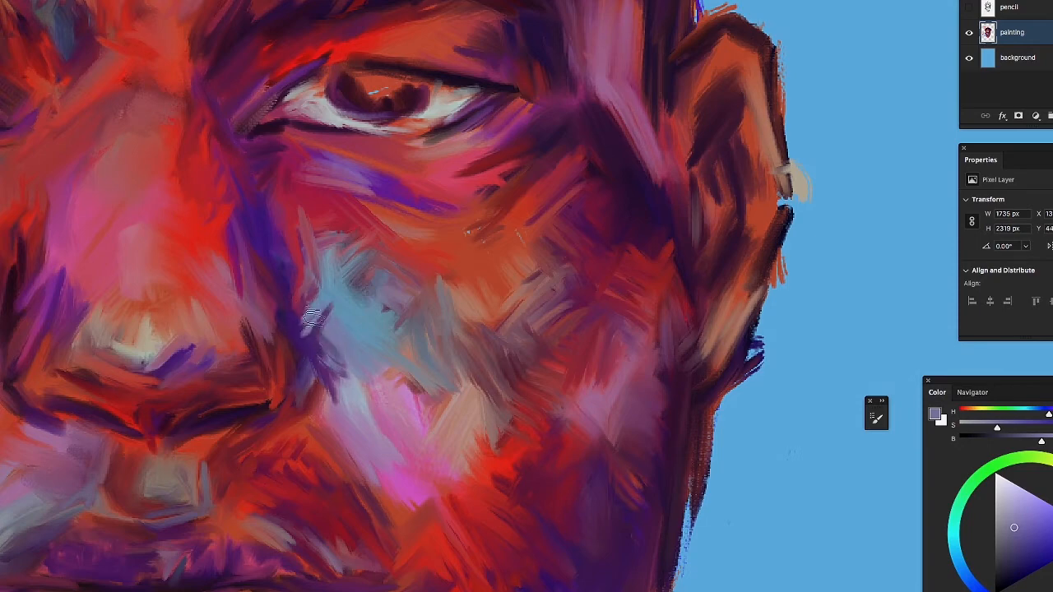
{"action": "mouse_move", "coordinate": [312, 319]}
{"action": "left_mouse_down"}
{"action": "mouse_move", "coordinate": [334, 341]}
{"action": "mouse_move", "coordinate": [327, 312]}
{"action": "left_mouse_up"}
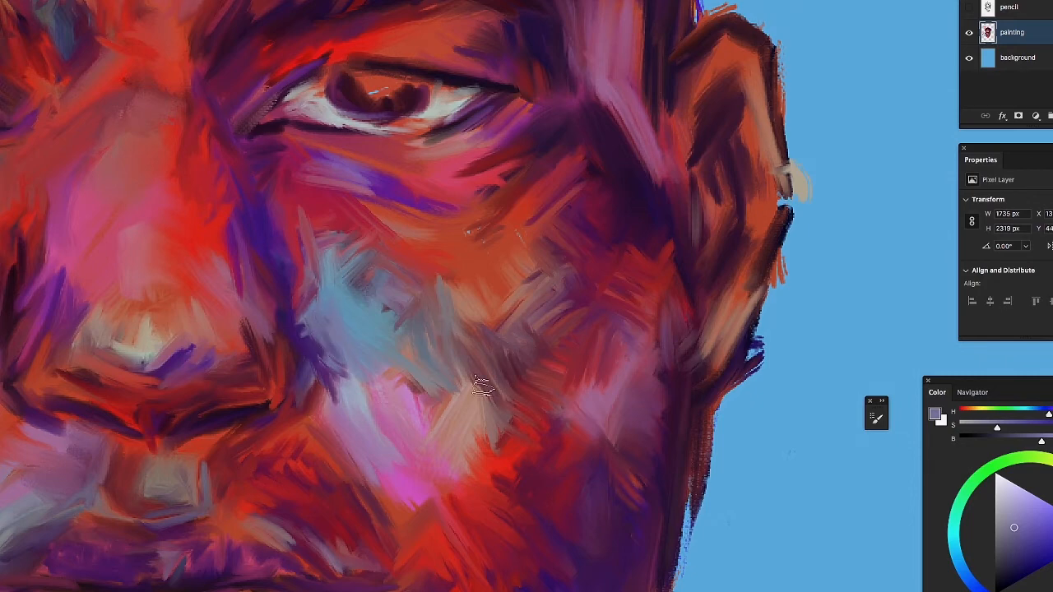
{"action": "mouse_move", "coordinate": [482, 387]}
{"action": "left_mouse_down"}
{"action": "mouse_move", "coordinate": [475, 330]}
{"action": "mouse_move", "coordinate": [506, 325]}
{"action": "mouse_move", "coordinate": [500, 348]}
{"action": "mouse_move", "coordinate": [520, 354]}
{"action": "left_mouse_up"}
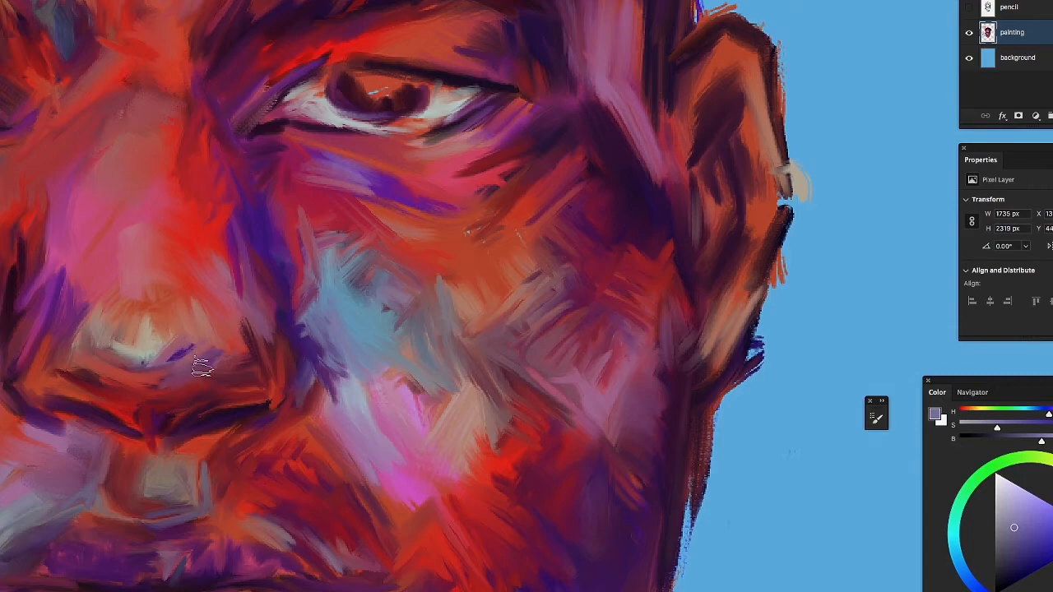
Sample pale grey from the lit-side cheek and paint highlights on the philtrum and the lower lip
{"action": "left_click_drag", "start_coordinate": [543, 339], "coordinate": [635, 48]}
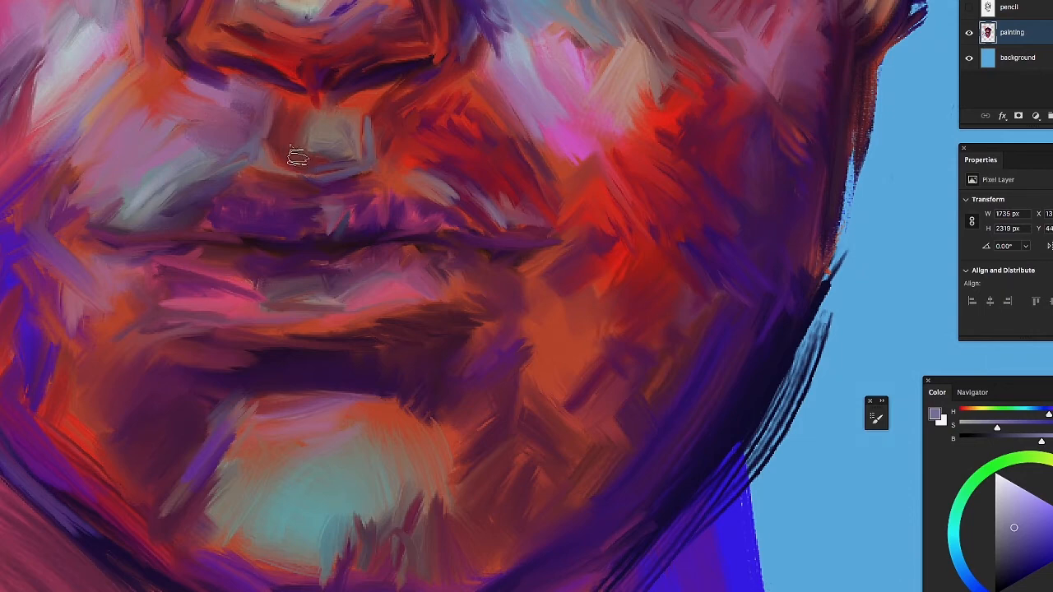
{"action": "left_click", "coordinate": [85, 53], "text": "alt"}
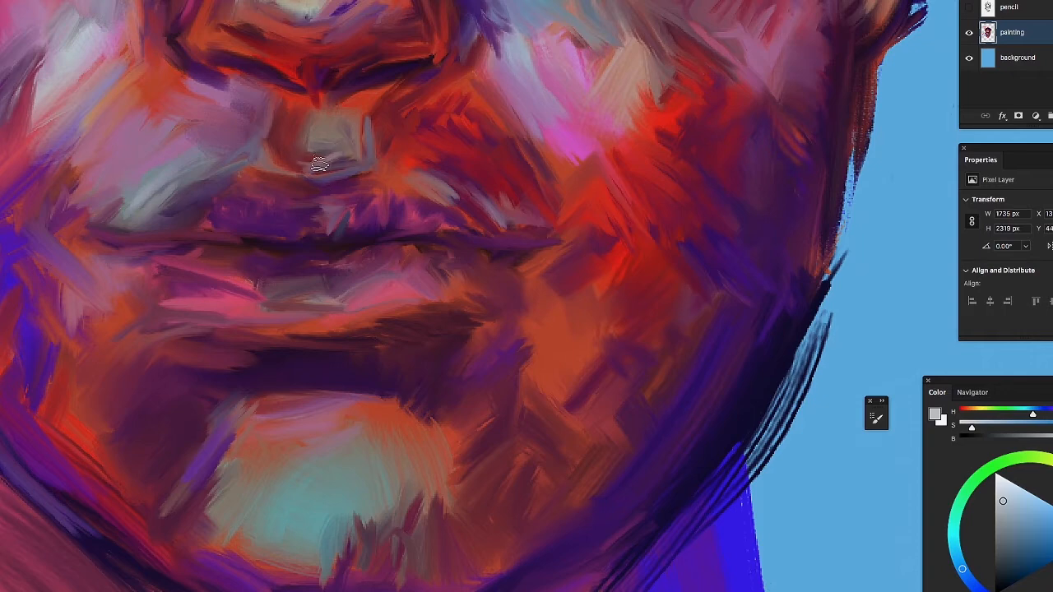
{"action": "mouse_move", "coordinate": [317, 167]}
{"action": "left_mouse_down"}
{"action": "mouse_move", "coordinate": [340, 164]}
{"action": "mouse_move", "coordinate": [337, 142]}
{"action": "left_mouse_up"}
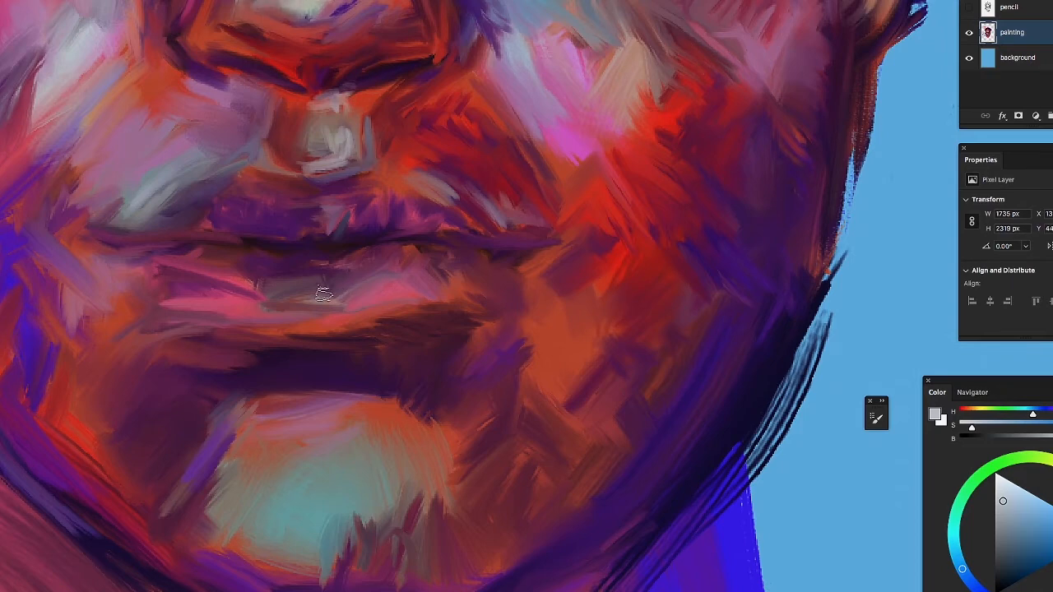
{"action": "left_click_drag", "start_coordinate": [321, 294], "coordinate": [316, 287]}
{"action": "mouse_move", "coordinate": [244, 284]}
{"action": "left_mouse_down"}
{"action": "mouse_move", "coordinate": [272, 297]}
{"action": "mouse_move", "coordinate": [247, 306]}
{"action": "mouse_move", "coordinate": [261, 291]}
{"action": "mouse_move", "coordinate": [268, 307]}
{"action": "mouse_move", "coordinate": [285, 285]}
{"action": "mouse_move", "coordinate": [292, 306]}
{"action": "mouse_move", "coordinate": [300, 292]}
{"action": "mouse_move", "coordinate": [352, 286]}
{"action": "mouse_move", "coordinate": [358, 301]}
{"action": "mouse_move", "coordinate": [359, 278]}
{"action": "mouse_move", "coordinate": [369, 287]}
{"action": "mouse_move", "coordinate": [224, 303]}
{"action": "left_mouse_up"}
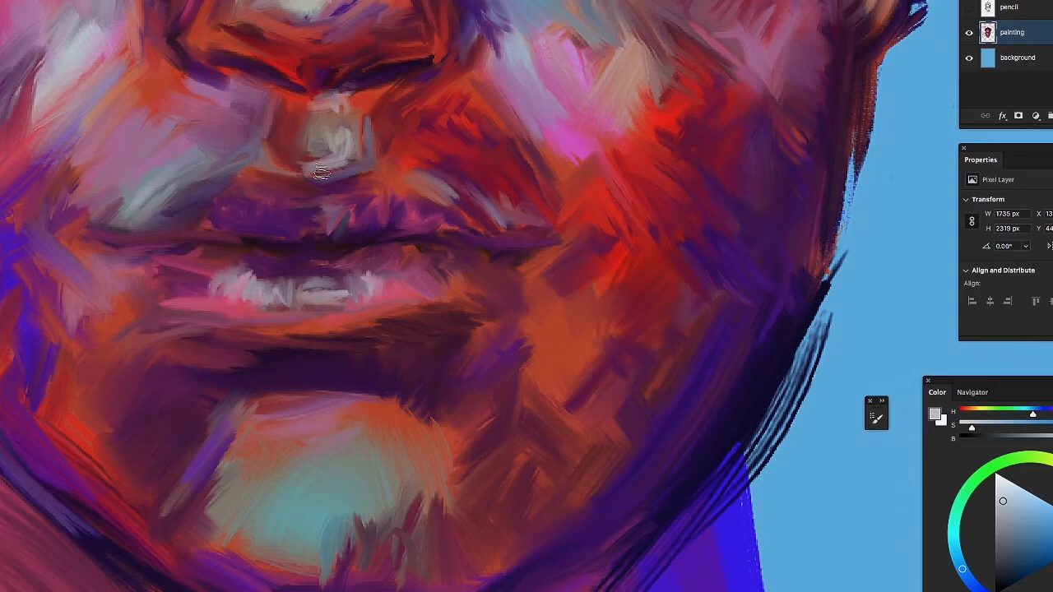
Brush pale grey highlights onto the nose tip and just above the inner ends of both eyebrows
{"action": "left_click_drag", "start_coordinate": [301, 89], "coordinate": [359, 276]}
{"action": "left_click_drag", "start_coordinate": [329, 37], "coordinate": [376, 254]}
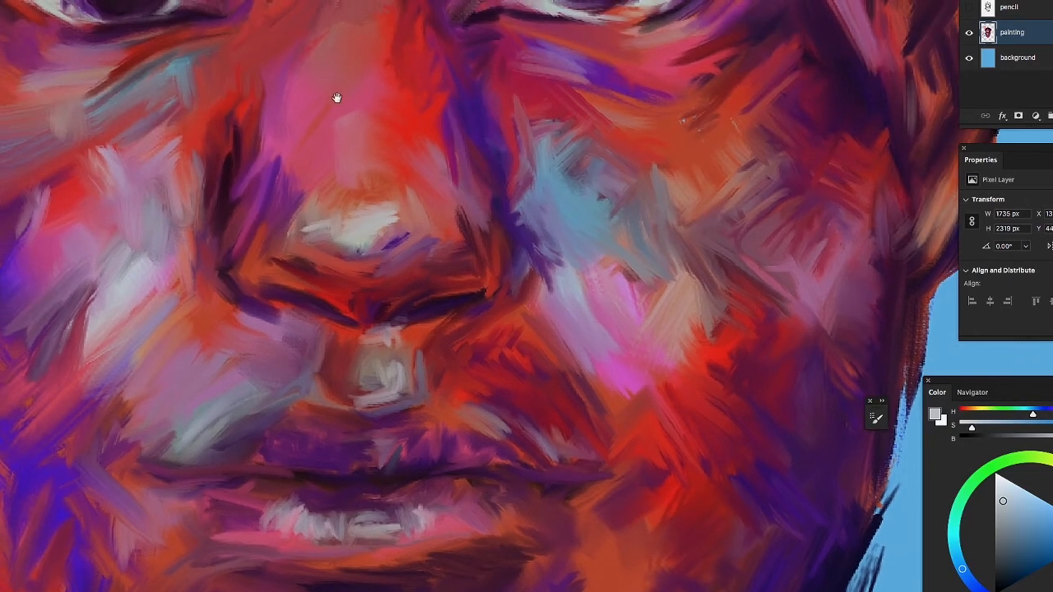
{"action": "left_click_drag", "start_coordinate": [341, 99], "coordinate": [344, 208]}
{"action": "left_click_drag", "start_coordinate": [322, 143], "coordinate": [395, 197]}
{"action": "left_click_drag", "start_coordinate": [401, 78], "coordinate": [409, 196]}
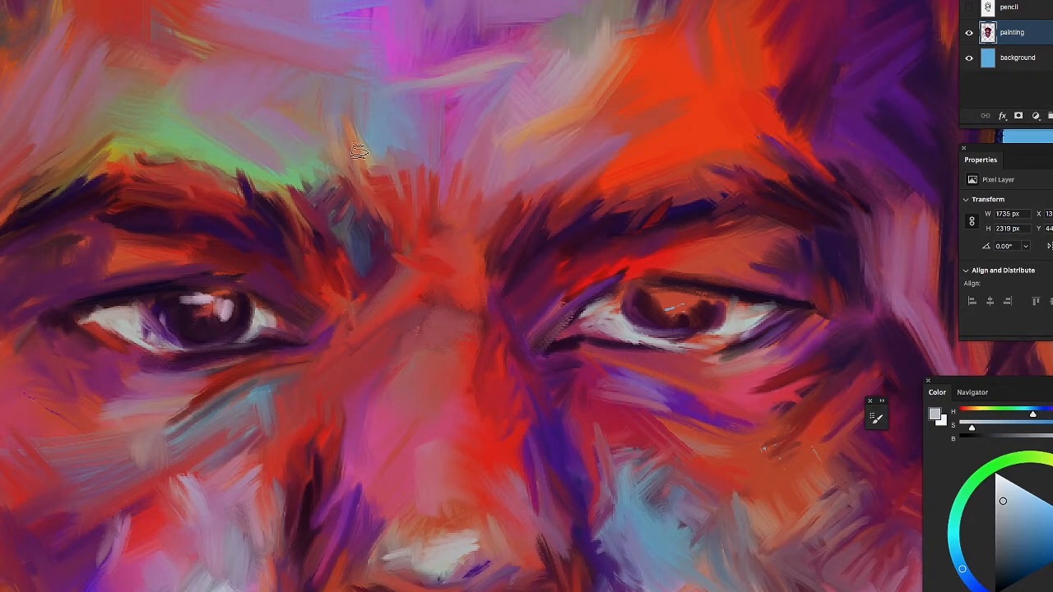
{"action": "left_click_drag", "start_coordinate": [360, 152], "coordinate": [403, 170]}
{"action": "left_click_drag", "start_coordinate": [428, 67], "coordinate": [371, 29]}
{"action": "mouse_move", "coordinate": [358, 115]}
{"action": "left_mouse_down"}
{"action": "mouse_move", "coordinate": [361, 150]}
{"action": "mouse_move", "coordinate": [375, 114]}
{"action": "mouse_move", "coordinate": [352, 118]}
{"action": "mouse_move", "coordinate": [380, 133]}
{"action": "left_mouse_up"}
{"action": "mouse_move", "coordinate": [451, 156]}
{"action": "left_mouse_down"}
{"action": "mouse_move", "coordinate": [454, 124]}
{"action": "mouse_move", "coordinate": [425, 143]}
{"action": "left_mouse_up"}
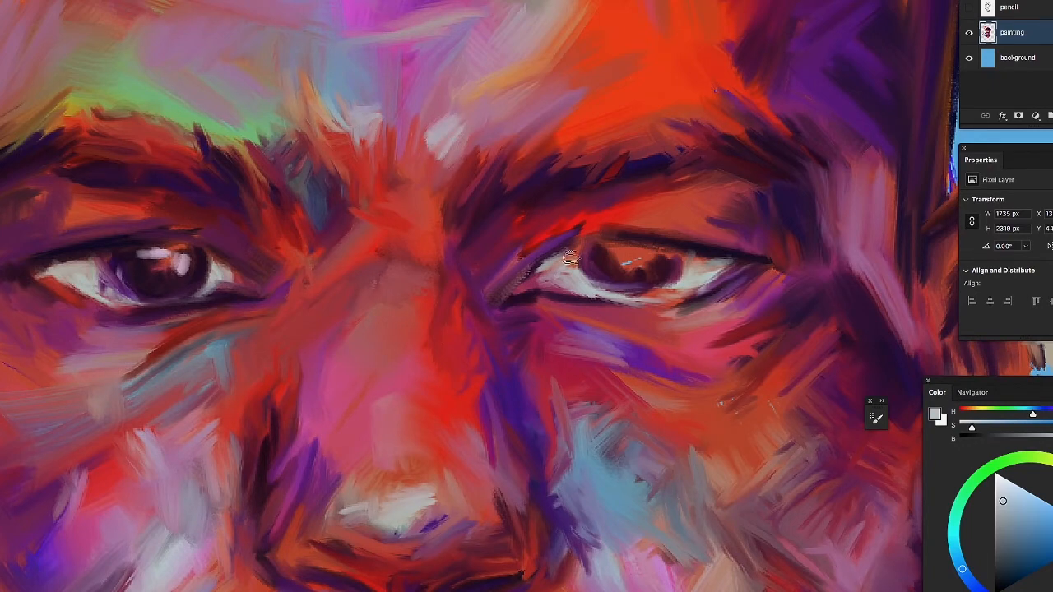
Refine the shadow-side eye's lower white in pale grey and its iris in sampled near-black, and show the pencil layer
{"action": "mouse_move", "coordinate": [675, 294]}
{"action": "left_mouse_down"}
{"action": "mouse_move", "coordinate": [652, 306]}
{"action": "mouse_move", "coordinate": [688, 269]}
{"action": "mouse_move", "coordinate": [666, 296]}
{"action": "left_mouse_up"}
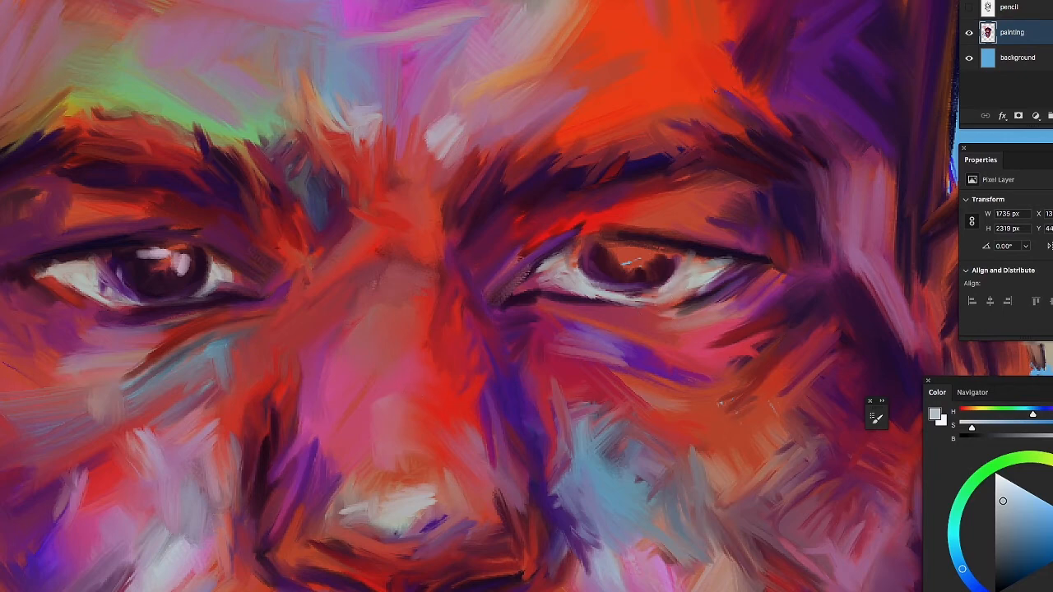
{"action": "left_click", "coordinate": [139, 271], "text": "alt"}
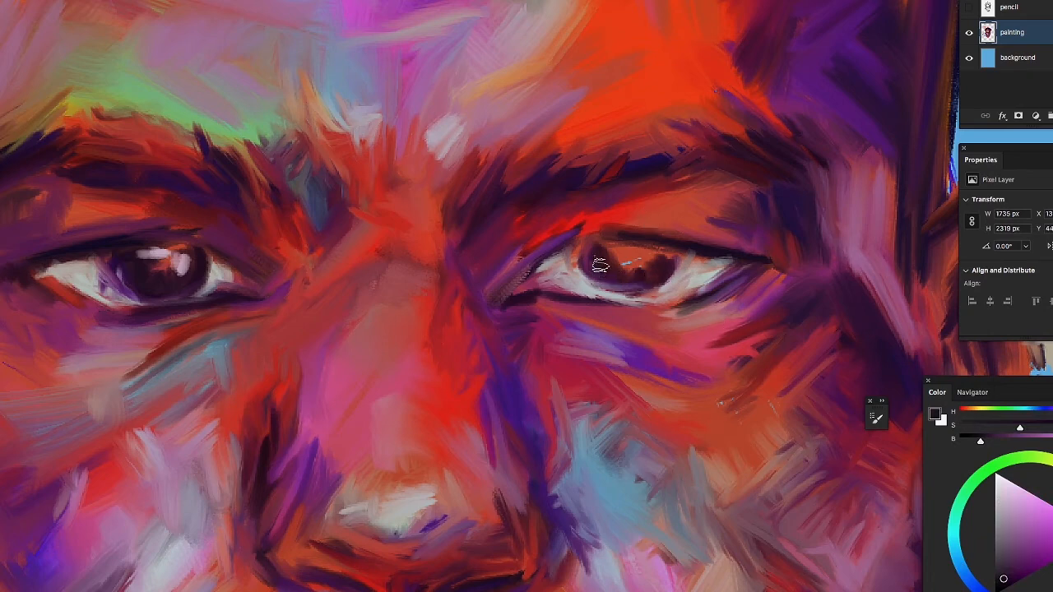
{"action": "mouse_move", "coordinate": [601, 266]}
{"action": "left_mouse_down"}
{"action": "mouse_move", "coordinate": [632, 288]}
{"action": "mouse_move", "coordinate": [599, 271]}
{"action": "mouse_move", "coordinate": [642, 270]}
{"action": "mouse_move", "coordinate": [637, 283]}
{"action": "mouse_move", "coordinate": [632, 264]}
{"action": "mouse_move", "coordinate": [671, 248]}
{"action": "mouse_move", "coordinate": [663, 280]}
{"action": "mouse_move", "coordinate": [675, 266]}
{"action": "mouse_move", "coordinate": [658, 289]}
{"action": "left_mouse_up"}
{"action": "left_click", "coordinate": [969, 9]}
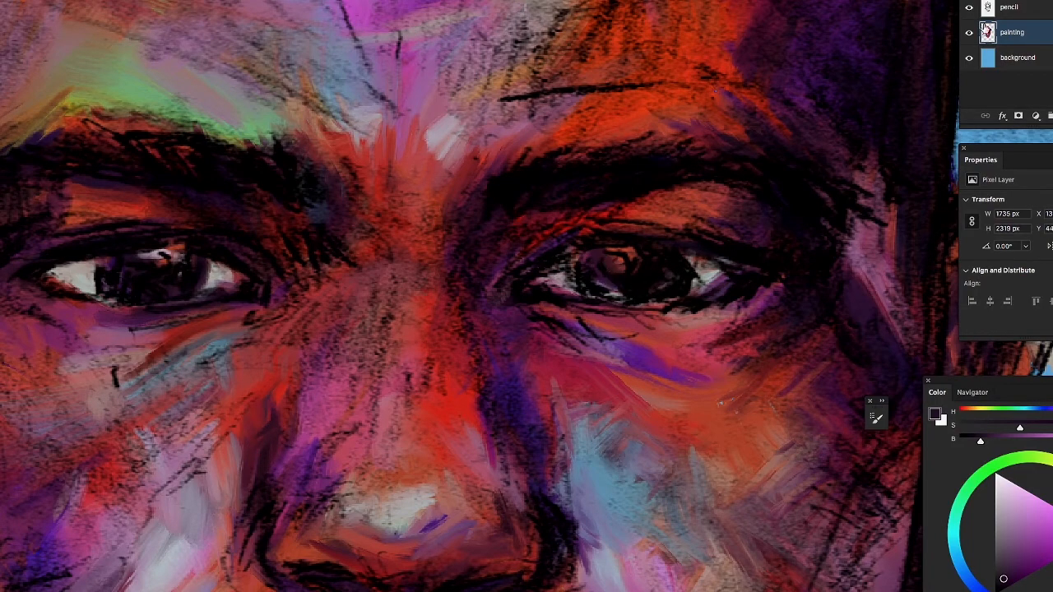
Hide the pencil layer and darken the shadow-side eye's outer corner, lower lid and upper lid crease with near-black strokes
{"action": "left_click", "coordinate": [968, 8]}
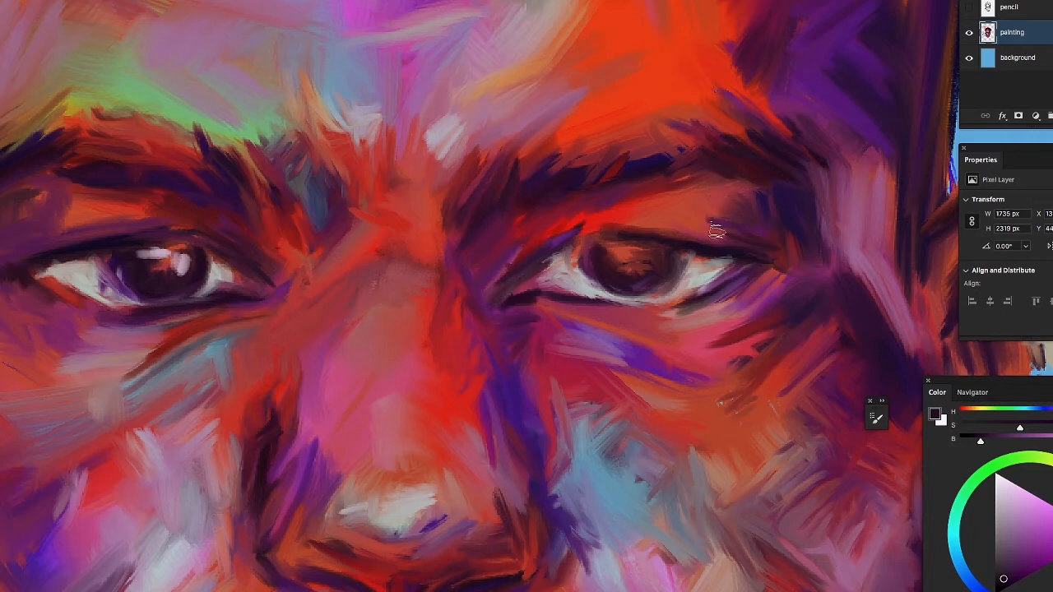
{"action": "left_click", "coordinate": [669, 250]}
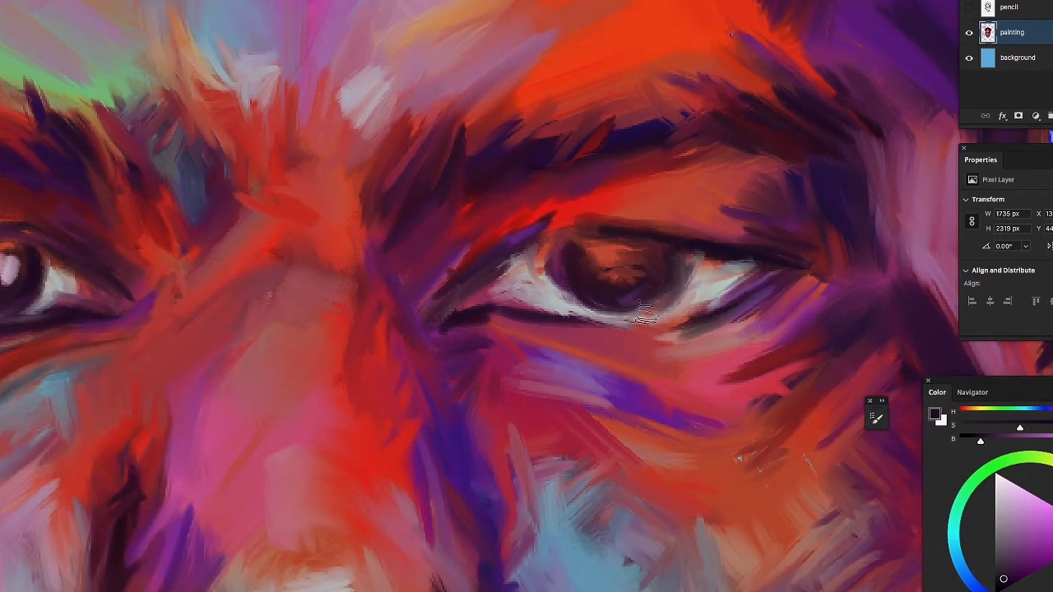
{"action": "left_click_drag", "start_coordinate": [644, 264], "coordinate": [512, 245]}
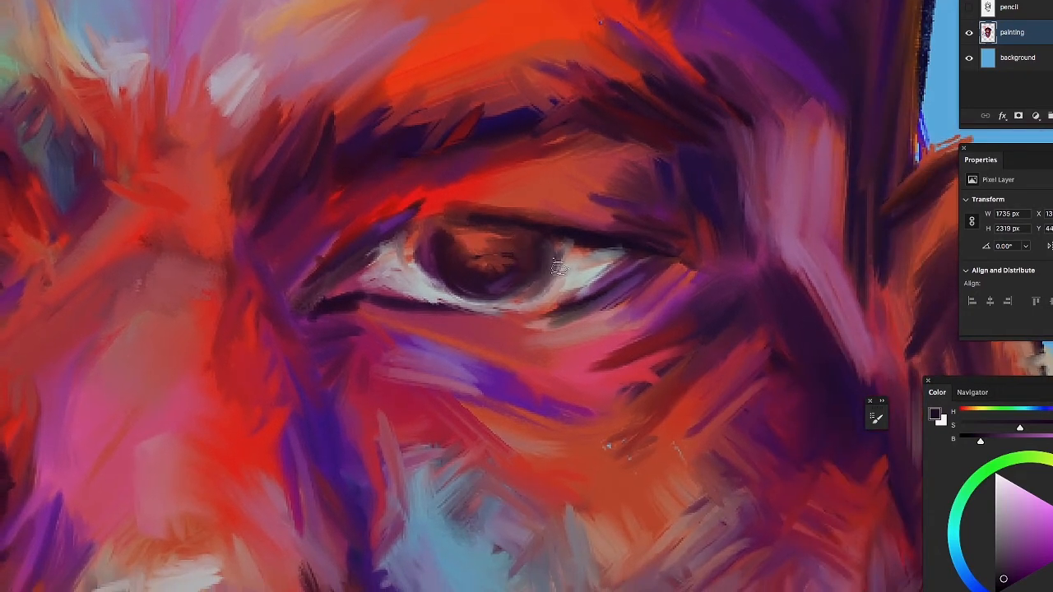
{"action": "key", "text": "]"}
{"action": "mouse_move", "coordinate": [548, 314]}
{"action": "left_mouse_down"}
{"action": "mouse_move", "coordinate": [632, 271]}
{"action": "mouse_move", "coordinate": [521, 317]}
{"action": "mouse_move", "coordinate": [622, 268]}
{"action": "left_mouse_up"}
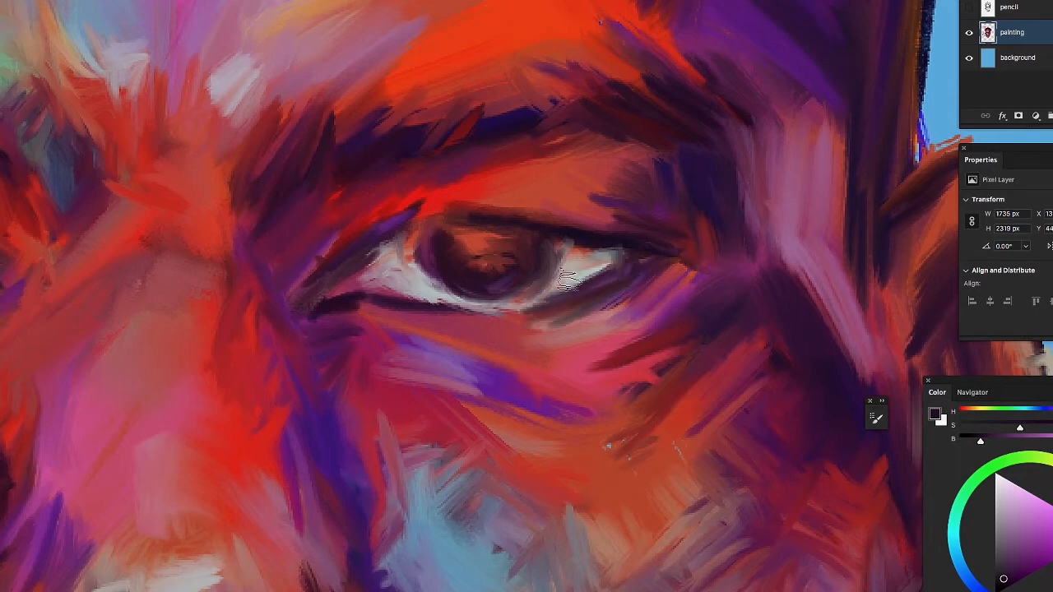
{"action": "mouse_move", "coordinate": [510, 212]}
{"action": "left_mouse_down"}
{"action": "mouse_move", "coordinate": [581, 219]}
{"action": "mouse_move", "coordinate": [552, 197]}
{"action": "mouse_move", "coordinate": [633, 242]}
{"action": "left_mouse_up"}
{"action": "left_click_drag", "start_coordinate": [548, 216], "coordinate": [639, 235]}
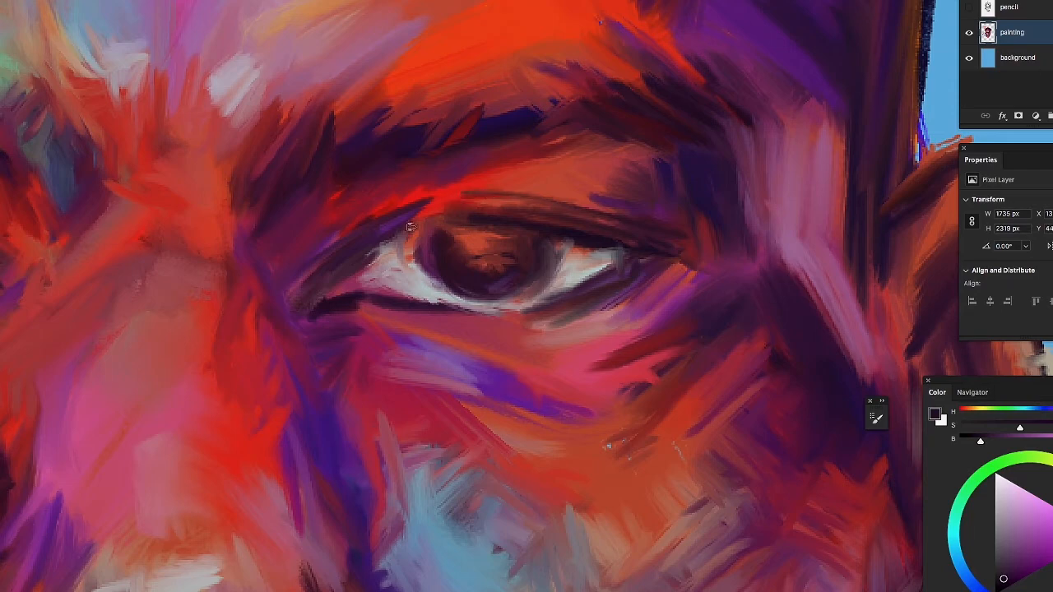
{"action": "left_click", "coordinate": [379, 215], "text": "alt"}
{"action": "left_click", "coordinate": [308, 342], "text": "alt"}
Sample dark navy from the hair and deepen the edge of the face along the shadow-side temple
{"action": "left_click_drag", "start_coordinate": [242, 384], "coordinate": [268, 190]}
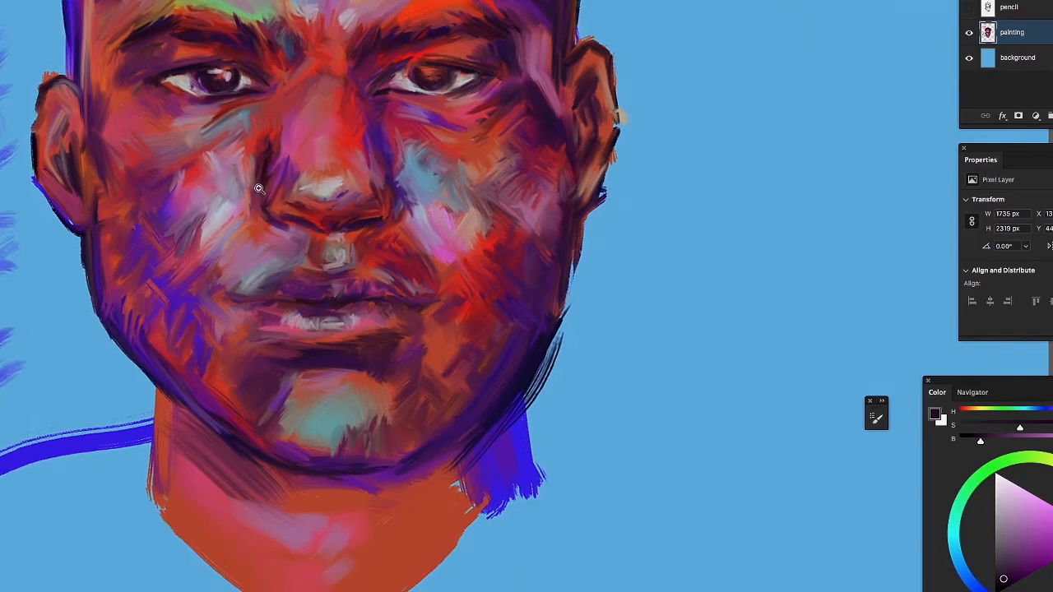
{"action": "left_click_drag", "start_coordinate": [337, 273], "coordinate": [313, 299]}
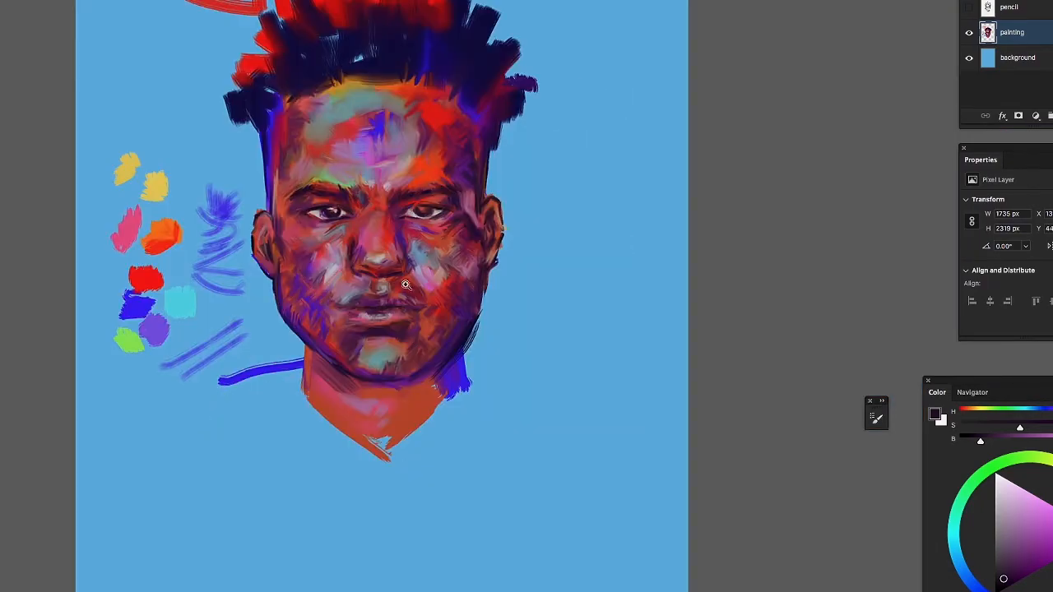
{"action": "left_click_drag", "start_coordinate": [379, 282], "coordinate": [430, 327]}
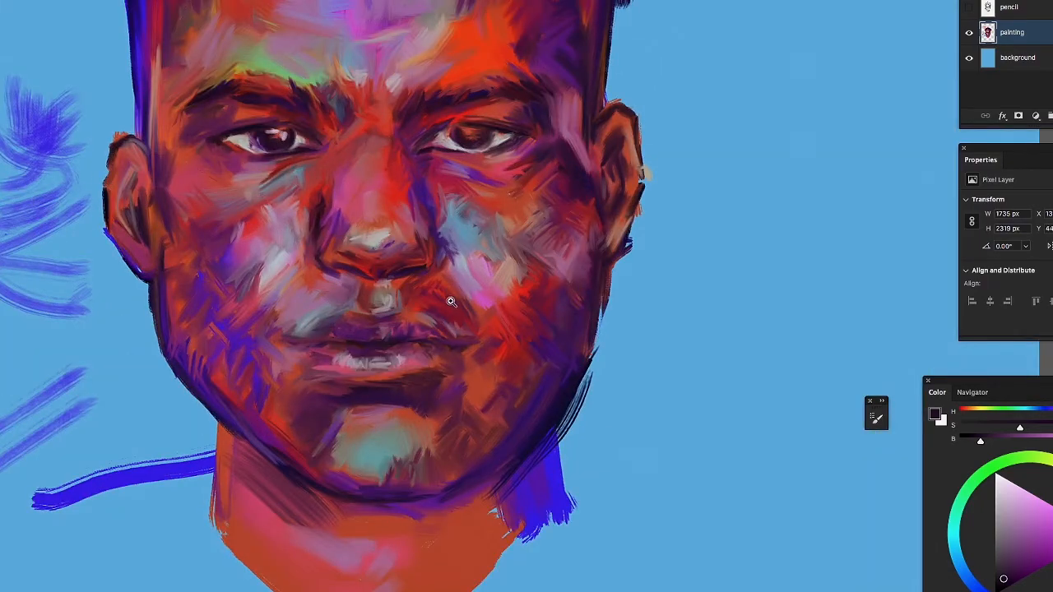
{"action": "left_click_drag", "start_coordinate": [304, 107], "coordinate": [432, 363]}
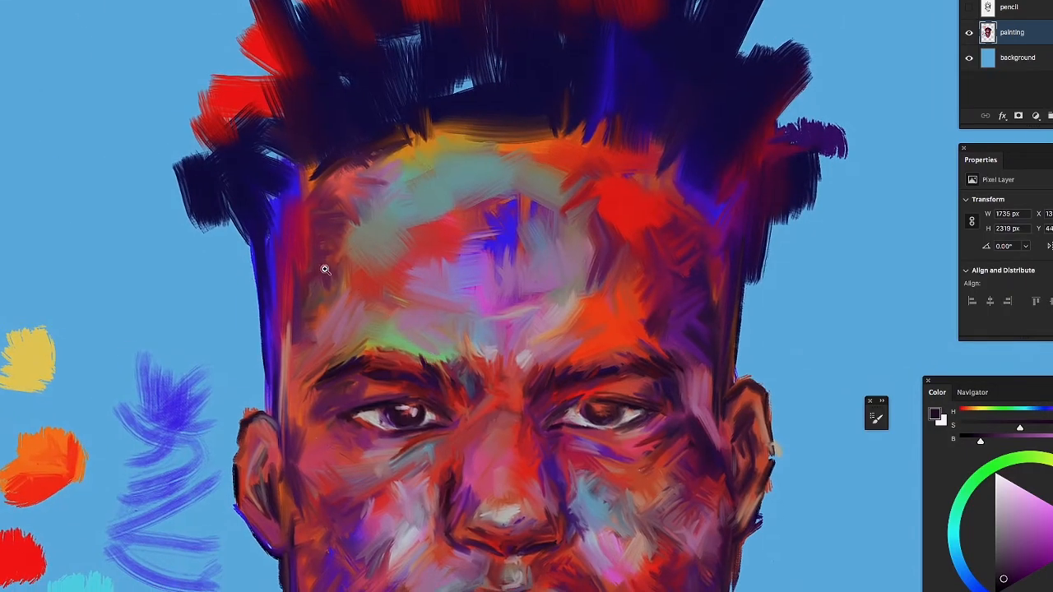
{"action": "left_click", "coordinate": [219, 174]}
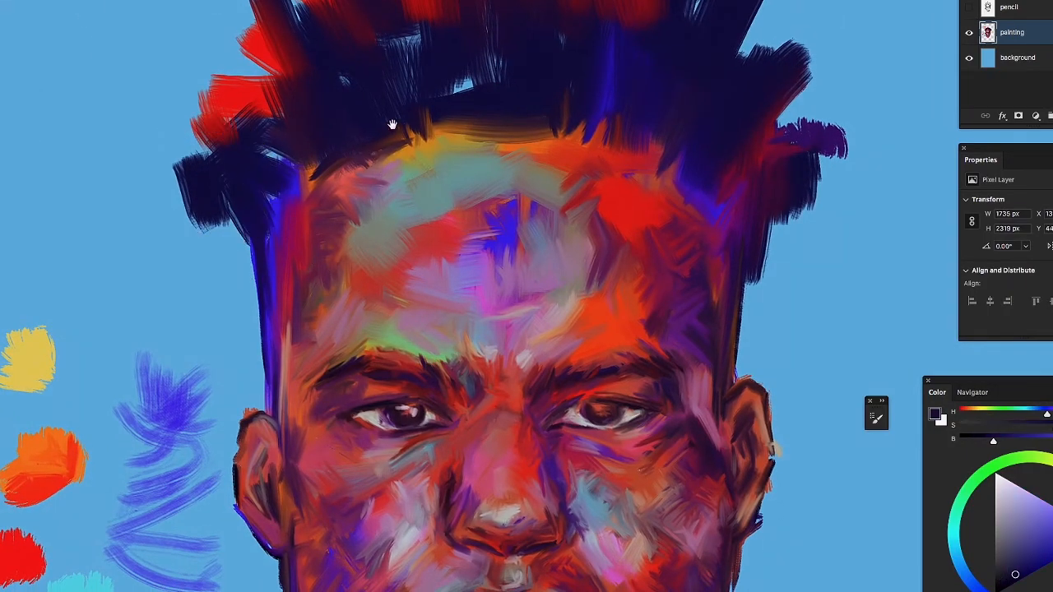
{"action": "left_click_drag", "start_coordinate": [393, 124], "coordinate": [277, 28]}
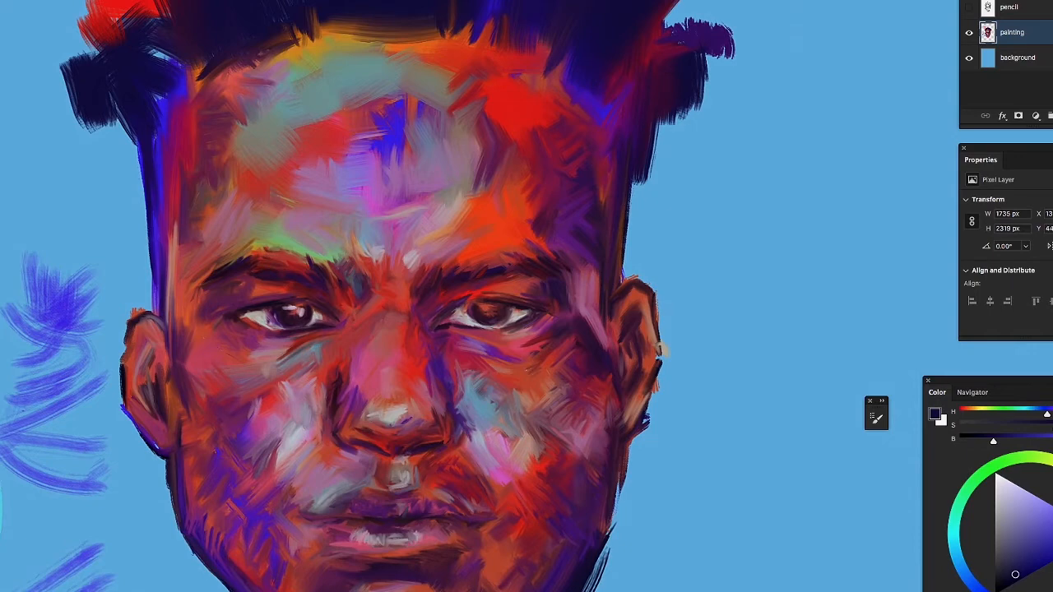
{"action": "left_click_drag", "start_coordinate": [618, 157], "coordinate": [607, 242]}
{"action": "left_click_drag", "start_coordinate": [626, 94], "coordinate": [626, 115]}
{"action": "left_click_drag", "start_coordinate": [627, 75], "coordinate": [622, 148]}
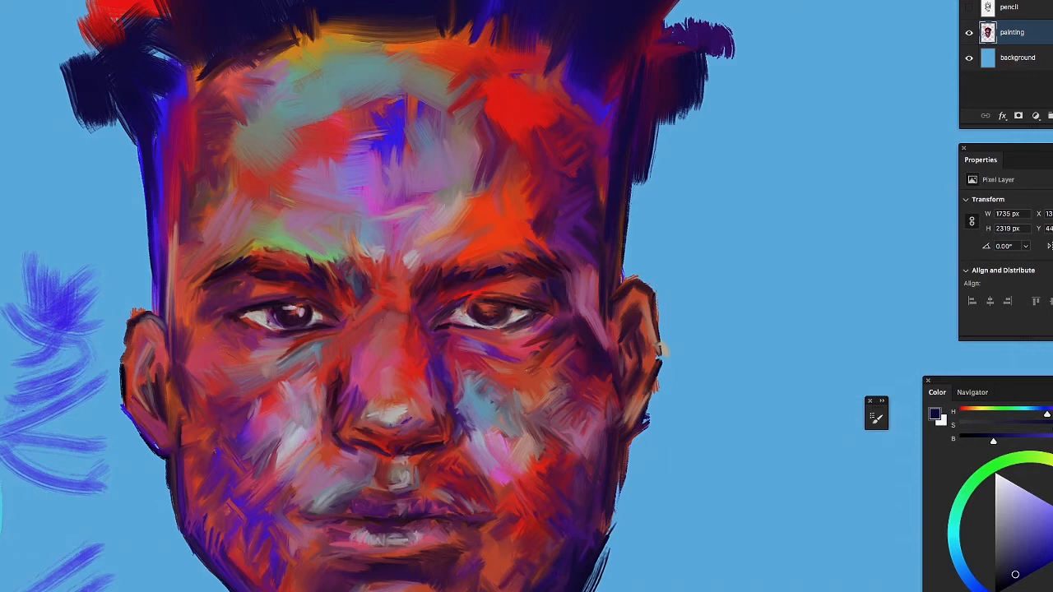
Brush dark navy shadows onto the lit-side neck below the jaw and along the face edges beside both ears
{"action": "left_click_drag", "start_coordinate": [510, 357], "coordinate": [557, 103]}
{"action": "mouse_move", "coordinate": [306, 385]}
{"action": "left_mouse_down"}
{"action": "mouse_move", "coordinate": [328, 441]}
{"action": "mouse_move", "coordinate": [352, 403]}
{"action": "left_mouse_up"}
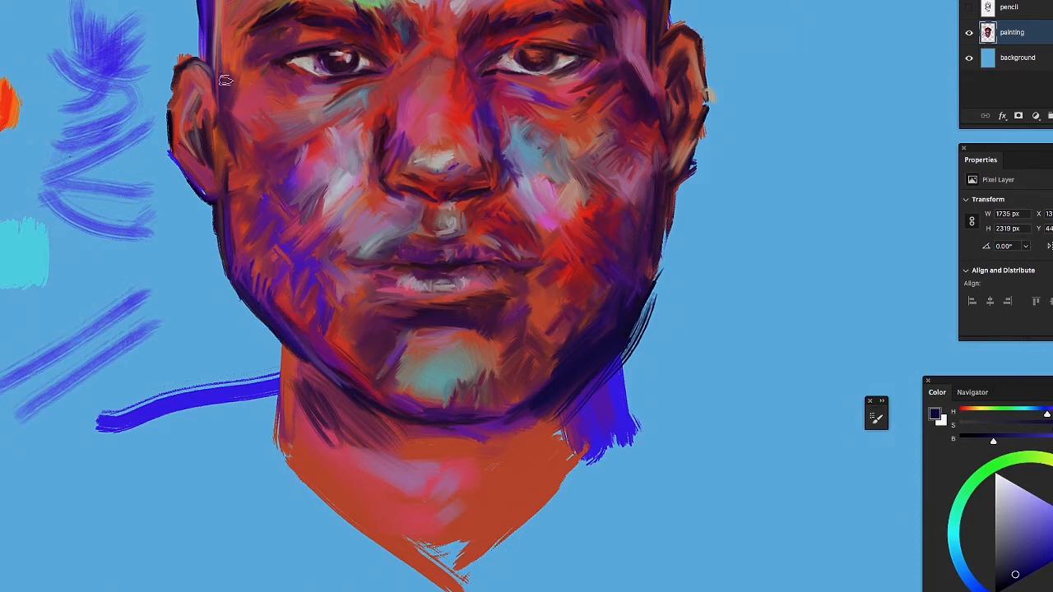
{"action": "mouse_move", "coordinate": [220, 218]}
{"action": "left_mouse_down"}
{"action": "mouse_move", "coordinate": [229, 136]}
{"action": "mouse_move", "coordinate": [231, 146]}
{"action": "mouse_move", "coordinate": [227, 178]}
{"action": "mouse_move", "coordinate": [214, 56]}
{"action": "left_mouse_up"}
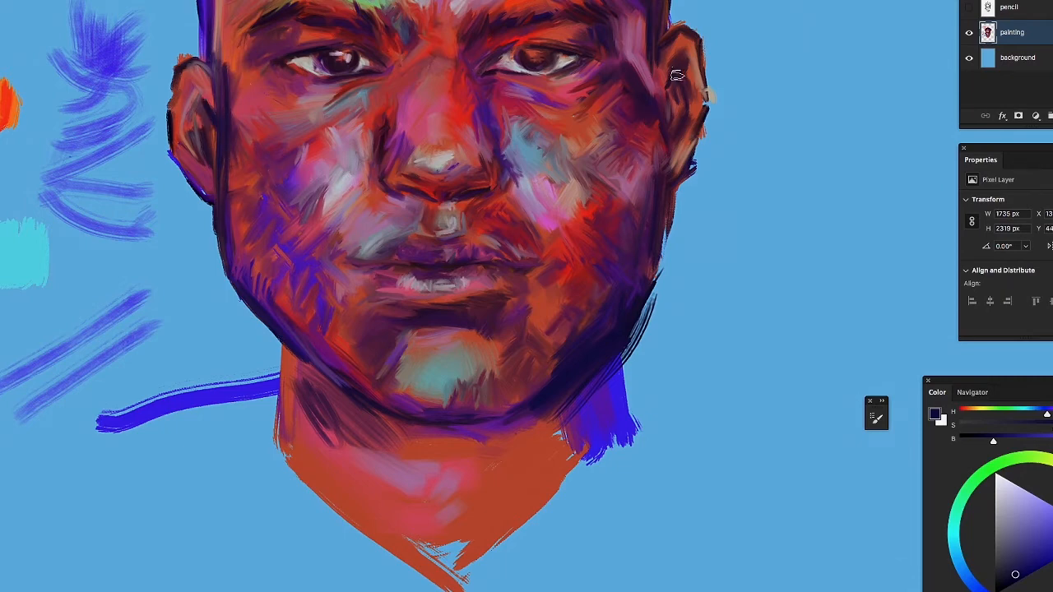
{"action": "mouse_move", "coordinate": [685, 122]}
{"action": "left_mouse_down"}
{"action": "mouse_move", "coordinate": [670, 159]}
{"action": "mouse_move", "coordinate": [679, 159]}
{"action": "mouse_move", "coordinate": [678, 128]}
{"action": "mouse_move", "coordinate": [665, 173]}
{"action": "left_mouse_up"}
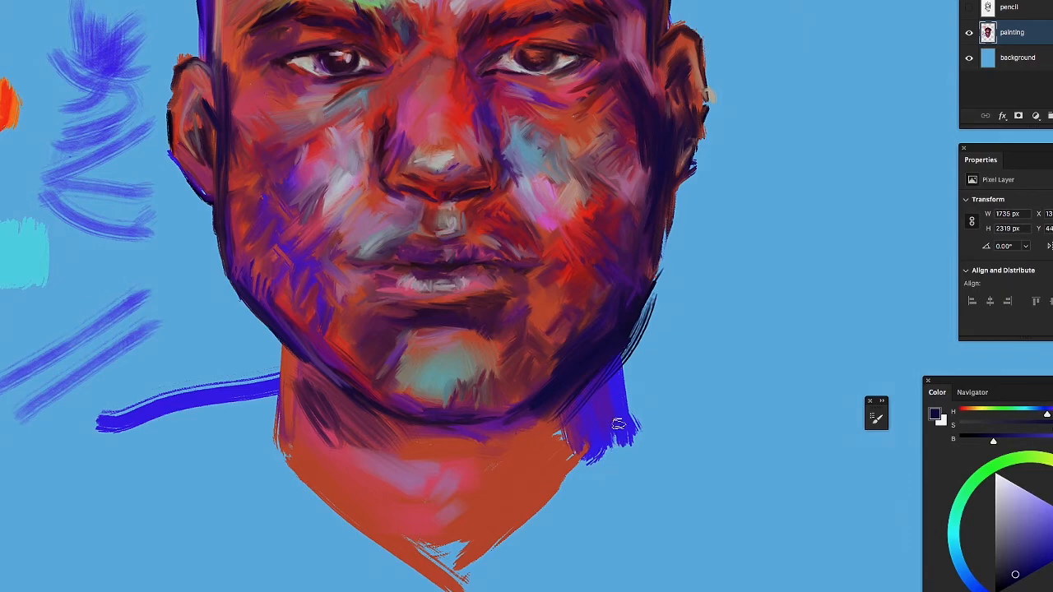
Paint dark navy shadow strokes over the blue patch on the shadow-side neck and directly beneath the chin
{"action": "mouse_move", "coordinate": [613, 448]}
{"action": "left_mouse_down"}
{"action": "mouse_move", "coordinate": [606, 376]}
{"action": "mouse_move", "coordinate": [621, 433]}
{"action": "left_mouse_up"}
{"action": "left_click_drag", "start_coordinate": [607, 386], "coordinate": [629, 444]}
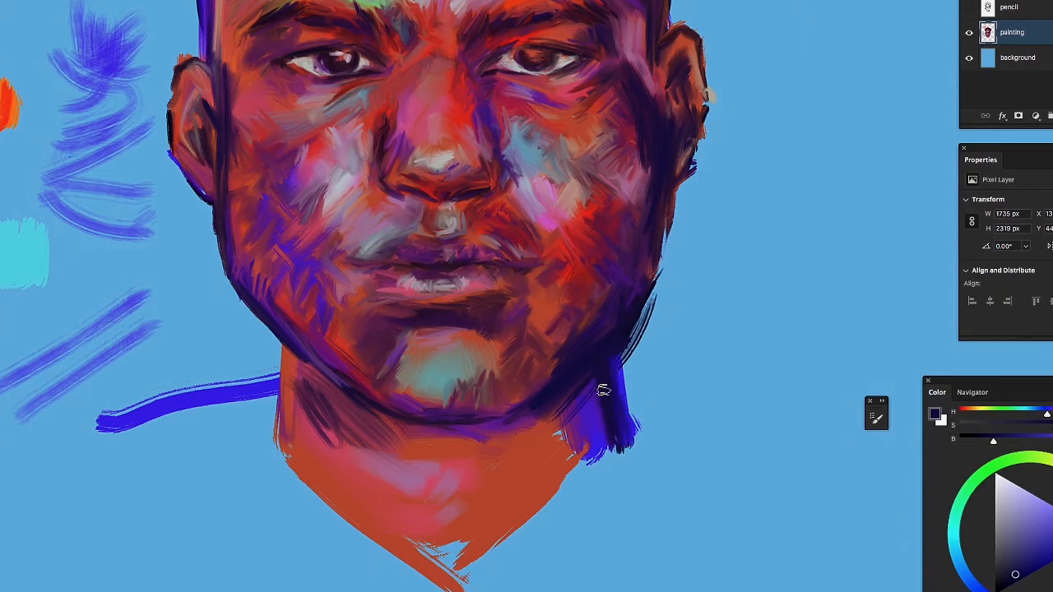
{"action": "left_click_drag", "start_coordinate": [414, 427], "coordinate": [483, 458]}
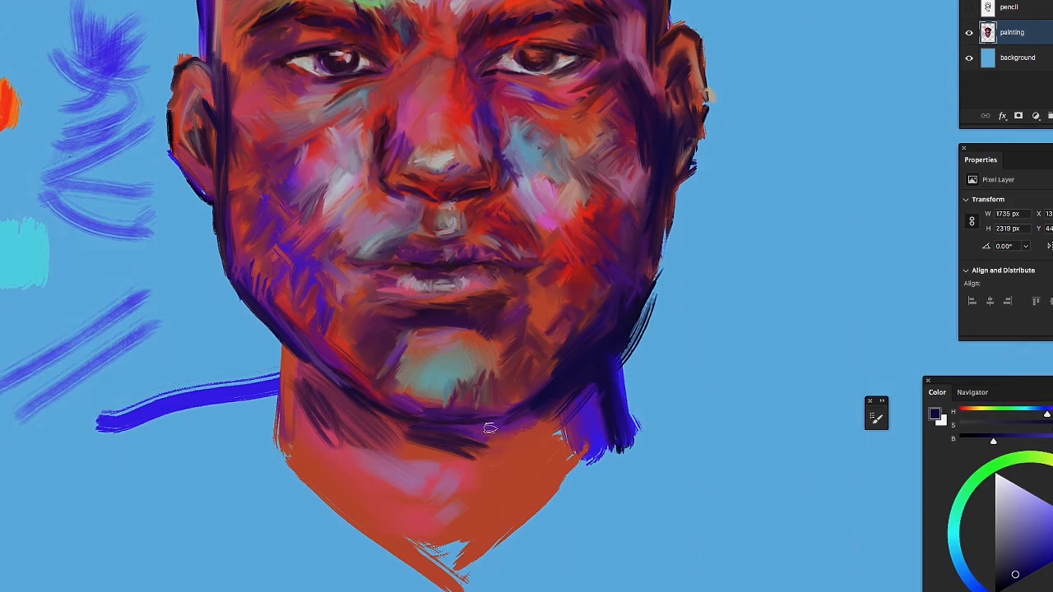
Sample deep crimson from the face and paint it under the chin and over the blue shadow-side neck area
{"action": "left_click", "coordinate": [511, 228], "text": "alt"}
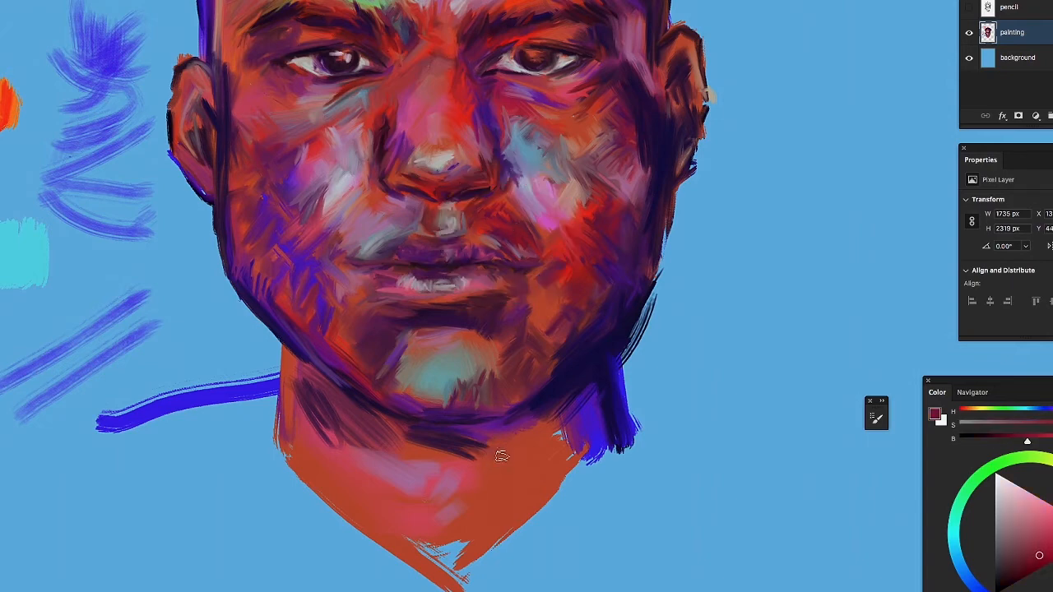
{"action": "mouse_move", "coordinate": [502, 457]}
{"action": "left_mouse_down"}
{"action": "mouse_move", "coordinate": [440, 444]}
{"action": "mouse_move", "coordinate": [496, 443]}
{"action": "mouse_move", "coordinate": [444, 442]}
{"action": "mouse_move", "coordinate": [504, 429]}
{"action": "left_mouse_up"}
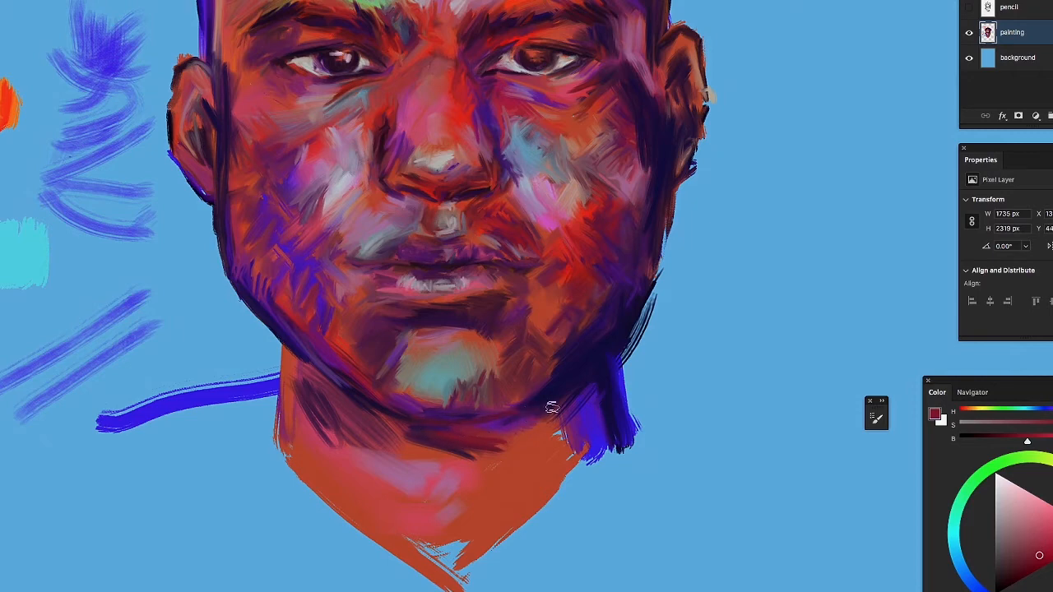
{"action": "mouse_move", "coordinate": [584, 424]}
{"action": "left_mouse_down"}
{"action": "mouse_move", "coordinate": [559, 461]}
{"action": "mouse_move", "coordinate": [589, 494]}
{"action": "mouse_move", "coordinate": [569, 505]}
{"action": "mouse_move", "coordinate": [576, 526]}
{"action": "mouse_move", "coordinate": [599, 447]}
{"action": "mouse_move", "coordinate": [597, 388]}
{"action": "mouse_move", "coordinate": [608, 400]}
{"action": "left_mouse_up"}
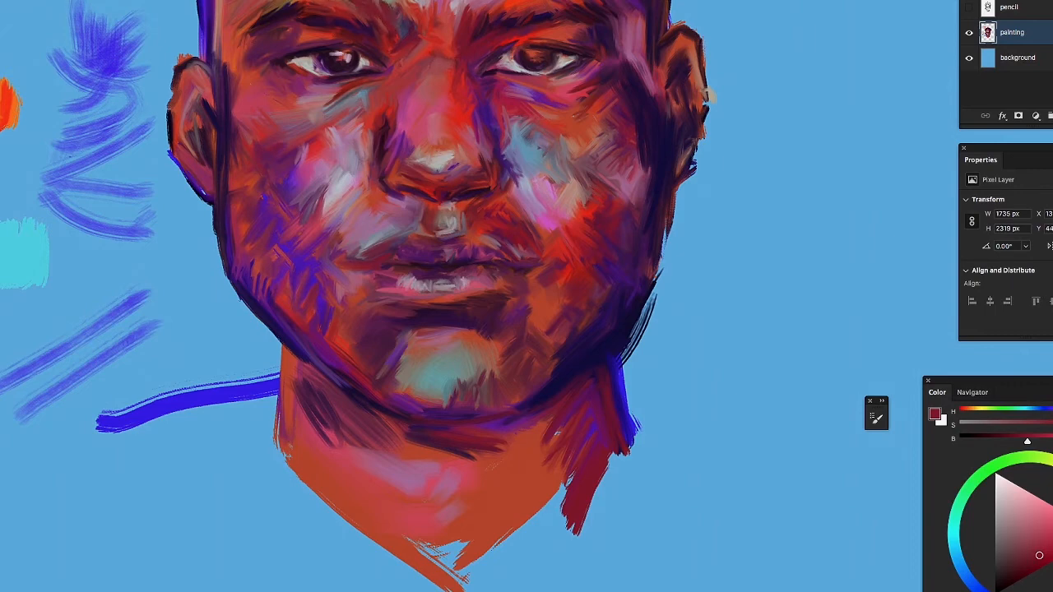
Brush deep crimson across the forehead, above the shadow-side eyebrow and along the lit-side temple
{"action": "left_click_drag", "start_coordinate": [410, 1], "coordinate": [432, 115]}
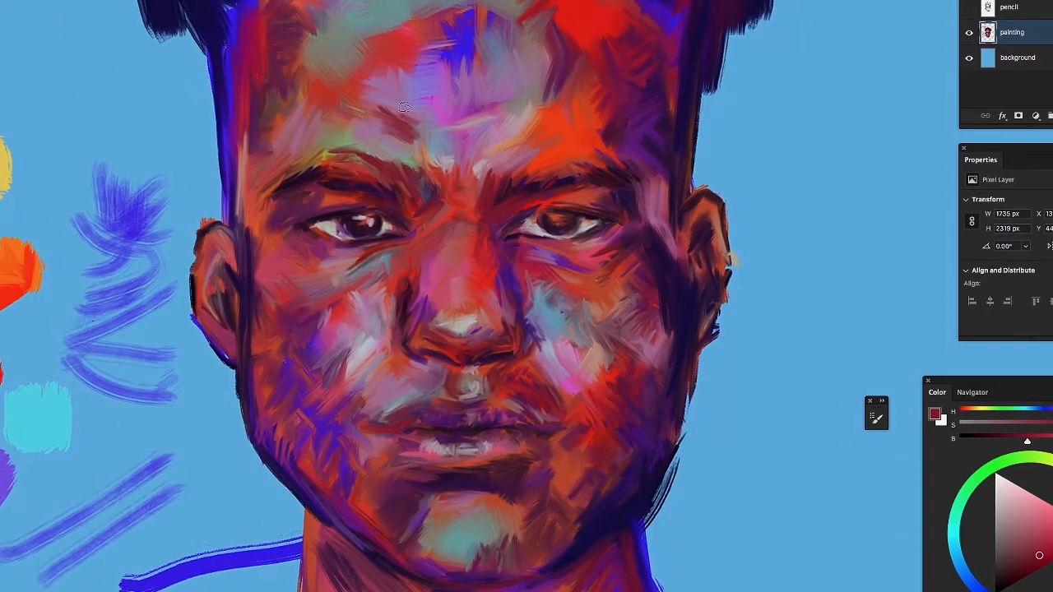
{"action": "mouse_move", "coordinate": [403, 105]}
{"action": "left_mouse_down"}
{"action": "mouse_move", "coordinate": [392, 149]}
{"action": "mouse_move", "coordinate": [396, 107]}
{"action": "mouse_move", "coordinate": [375, 79]}
{"action": "mouse_move", "coordinate": [394, 75]}
{"action": "mouse_move", "coordinate": [382, 96]}
{"action": "mouse_move", "coordinate": [407, 74]}
{"action": "mouse_move", "coordinate": [382, 100]}
{"action": "mouse_move", "coordinate": [400, 71]}
{"action": "mouse_move", "coordinate": [388, 97]}
{"action": "mouse_move", "coordinate": [372, 92]}
{"action": "mouse_move", "coordinate": [370, 77]}
{"action": "mouse_move", "coordinate": [391, 82]}
{"action": "mouse_move", "coordinate": [369, 54]}
{"action": "mouse_move", "coordinate": [354, 86]}
{"action": "mouse_move", "coordinate": [358, 55]}
{"action": "mouse_move", "coordinate": [343, 89]}
{"action": "mouse_move", "coordinate": [392, 100]}
{"action": "mouse_move", "coordinate": [411, 56]}
{"action": "mouse_move", "coordinate": [374, 56]}
{"action": "mouse_move", "coordinate": [456, 36]}
{"action": "mouse_move", "coordinate": [446, 52]}
{"action": "mouse_move", "coordinate": [398, 34]}
{"action": "left_mouse_up"}
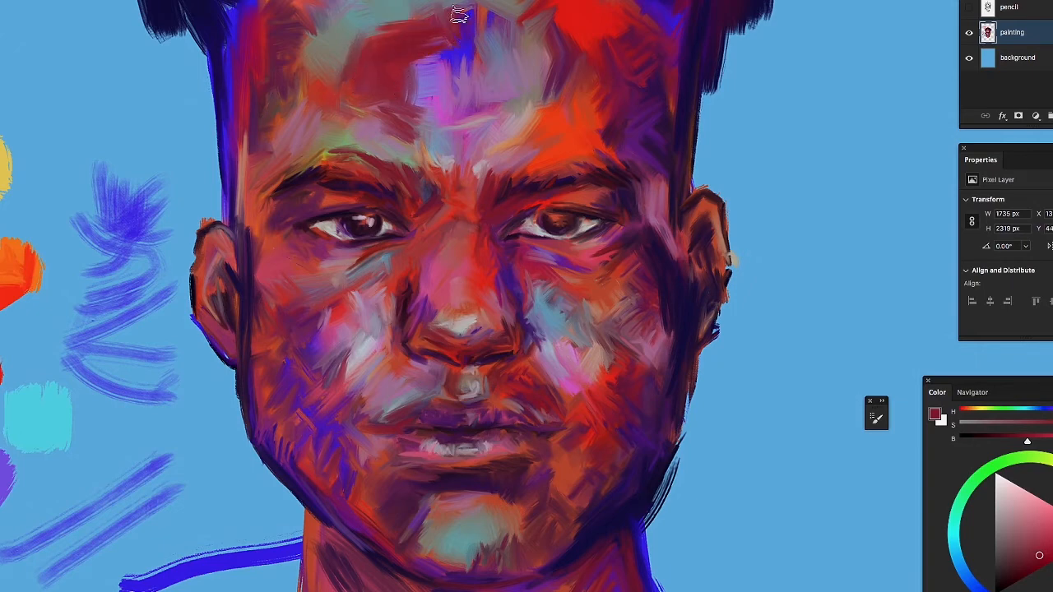
{"action": "mouse_move", "coordinate": [459, 15]}
{"action": "left_mouse_down"}
{"action": "mouse_move", "coordinate": [486, 27]}
{"action": "mouse_move", "coordinate": [504, 20]}
{"action": "mouse_move", "coordinate": [490, 10]}
{"action": "mouse_move", "coordinate": [524, 11]}
{"action": "left_mouse_up"}
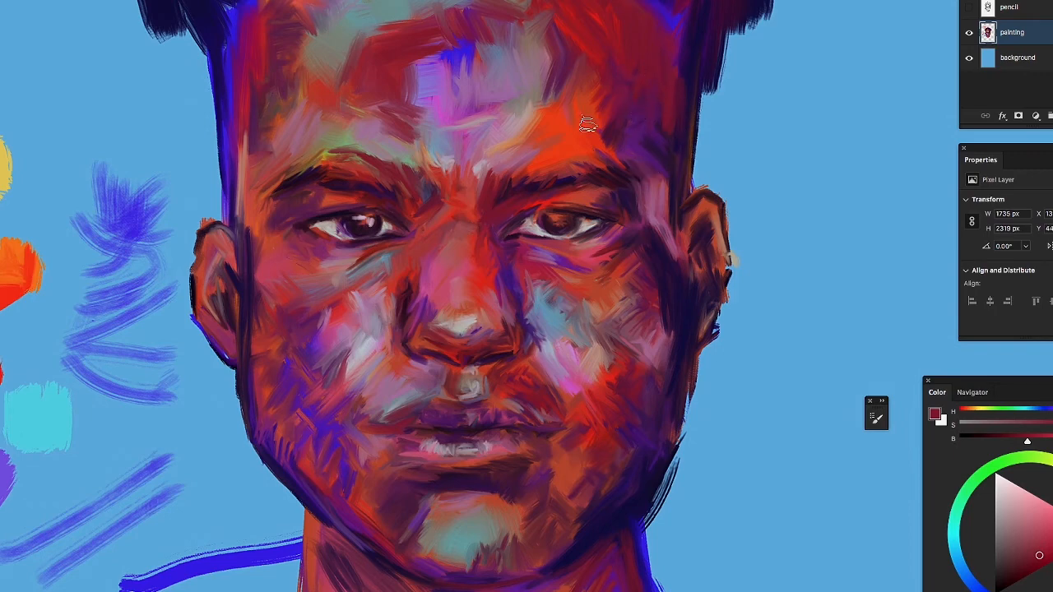
{"action": "left_click_drag", "start_coordinate": [505, 145], "coordinate": [597, 132]}
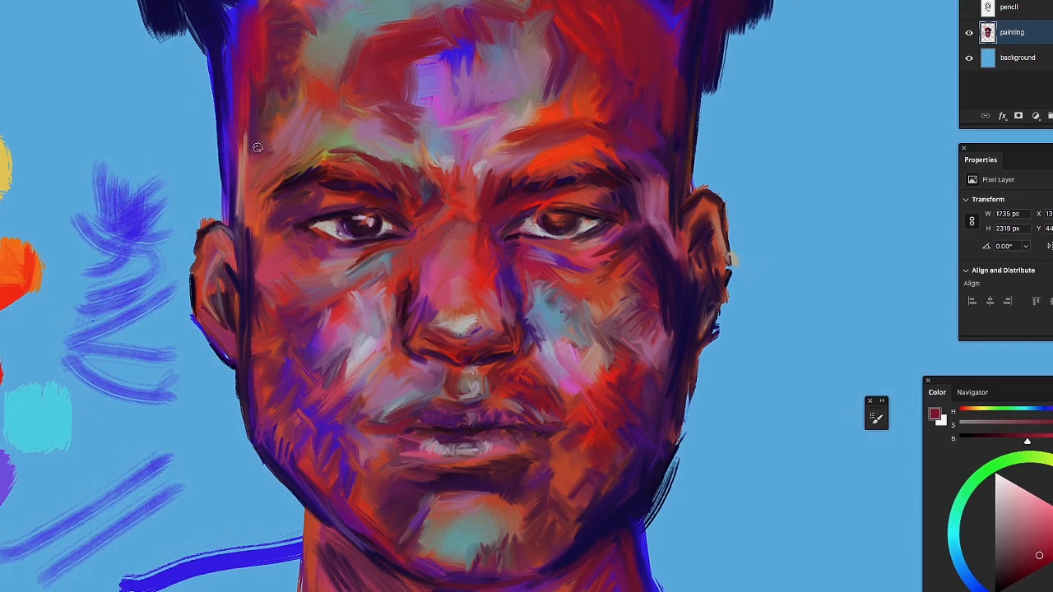
{"action": "mouse_move", "coordinate": [257, 145]}
{"action": "left_mouse_down"}
{"action": "mouse_move", "coordinate": [240, 191]}
{"action": "mouse_move", "coordinate": [242, 124]}
{"action": "left_mouse_up"}
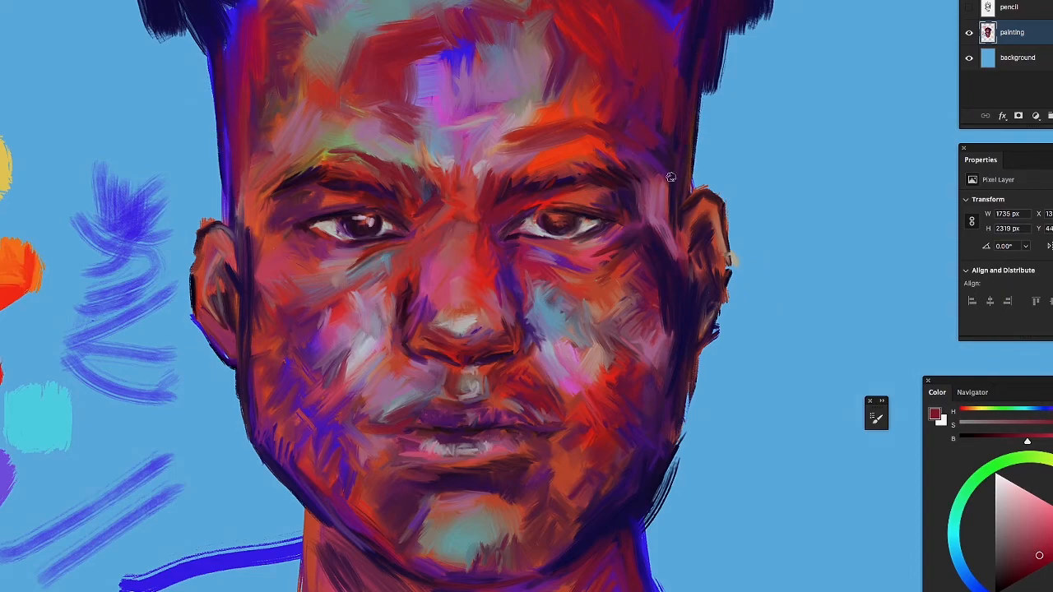
Sample dark navy from the hair and fill the light gaps in the hair's centre and lit side
{"action": "left_click_drag", "start_coordinate": [424, 7], "coordinate": [453, 247]}
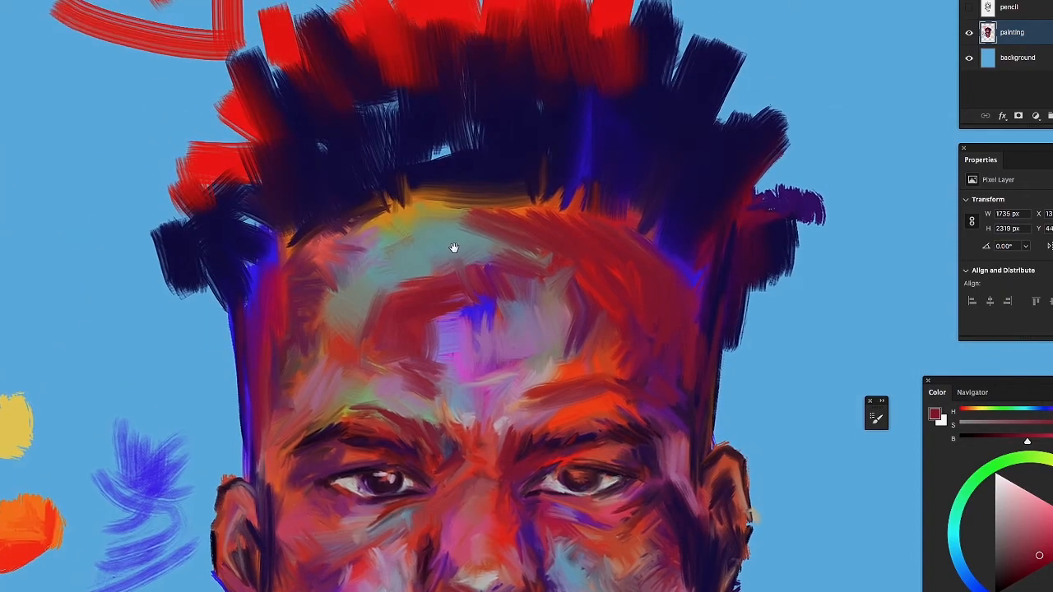
{"action": "left_click", "coordinate": [455, 168], "text": "alt"}
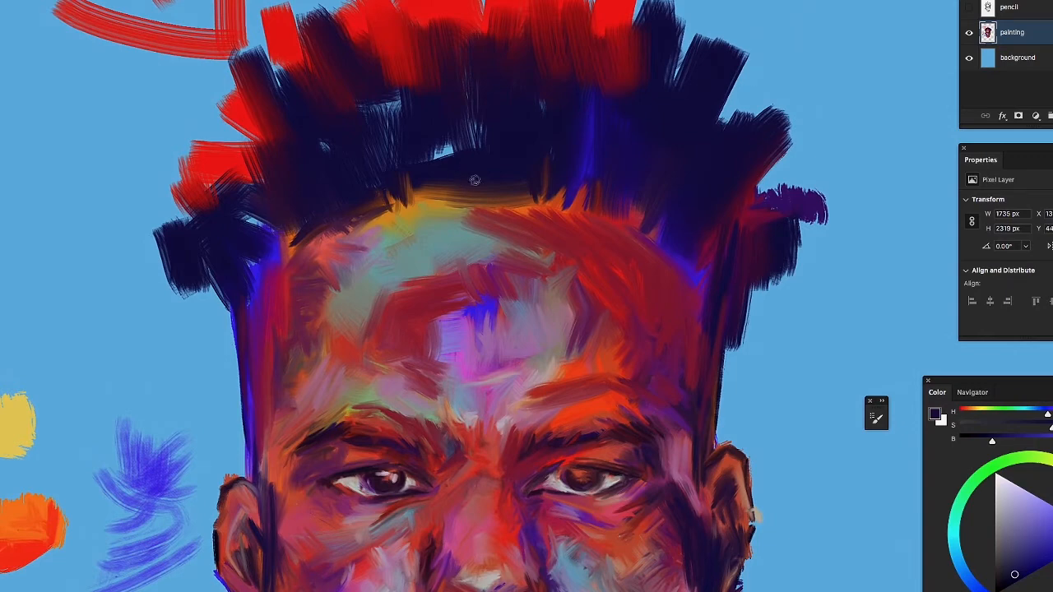
{"action": "mouse_move", "coordinate": [477, 178]}
{"action": "left_mouse_down"}
{"action": "mouse_move", "coordinate": [460, 146]}
{"action": "mouse_move", "coordinate": [475, 141]}
{"action": "mouse_move", "coordinate": [438, 156]}
{"action": "mouse_move", "coordinate": [456, 122]}
{"action": "mouse_move", "coordinate": [435, 24]}
{"action": "mouse_move", "coordinate": [381, 89]}
{"action": "mouse_move", "coordinate": [395, 63]}
{"action": "mouse_move", "coordinate": [416, 97]}
{"action": "mouse_move", "coordinate": [380, 115]}
{"action": "mouse_move", "coordinate": [385, 99]}
{"action": "mouse_move", "coordinate": [374, 119]}
{"action": "mouse_move", "coordinate": [406, 133]}
{"action": "mouse_move", "coordinate": [370, 90]}
{"action": "left_mouse_up"}
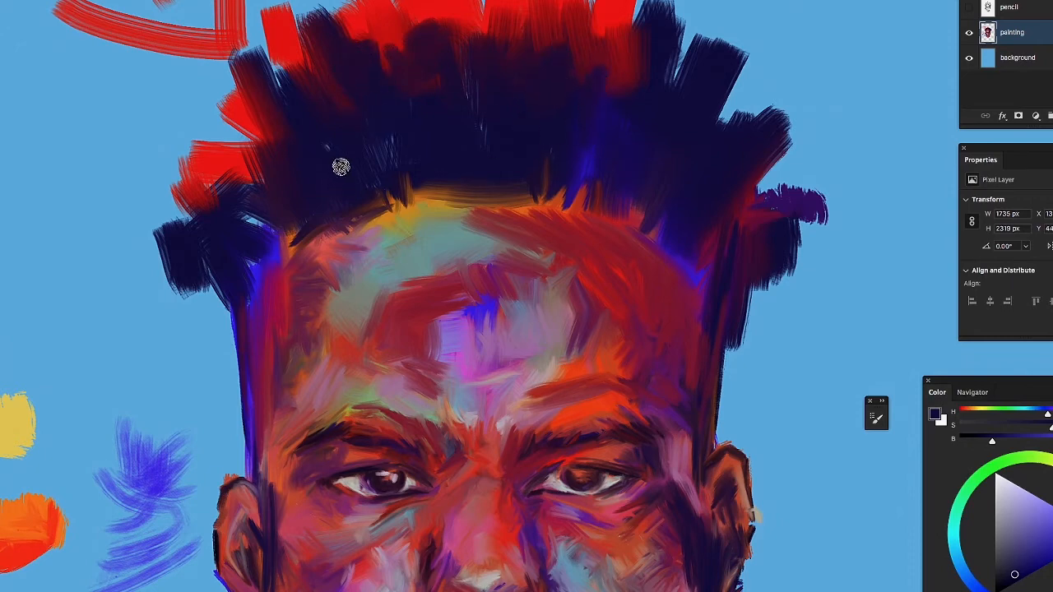
{"action": "mouse_move", "coordinate": [234, 240]}
{"action": "left_mouse_down"}
{"action": "mouse_move", "coordinate": [203, 168]}
{"action": "mouse_move", "coordinate": [257, 194]}
{"action": "mouse_move", "coordinate": [266, 184]}
{"action": "mouse_move", "coordinate": [242, 151]}
{"action": "mouse_move", "coordinate": [263, 164]}
{"action": "left_mouse_up"}
{"action": "left_click_drag", "start_coordinate": [247, 214], "coordinate": [258, 218]}
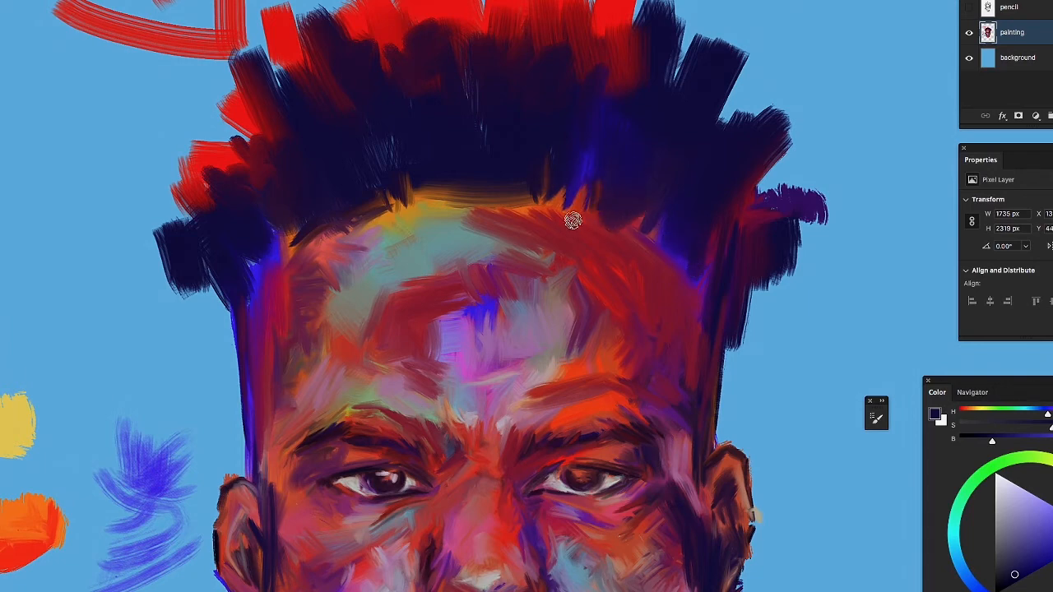
Extend dark navy strokes over the hairline, the shadow-side temple and the lit-side hair above the ear
{"action": "left_click_drag", "start_coordinate": [553, 169], "coordinate": [556, 200]}
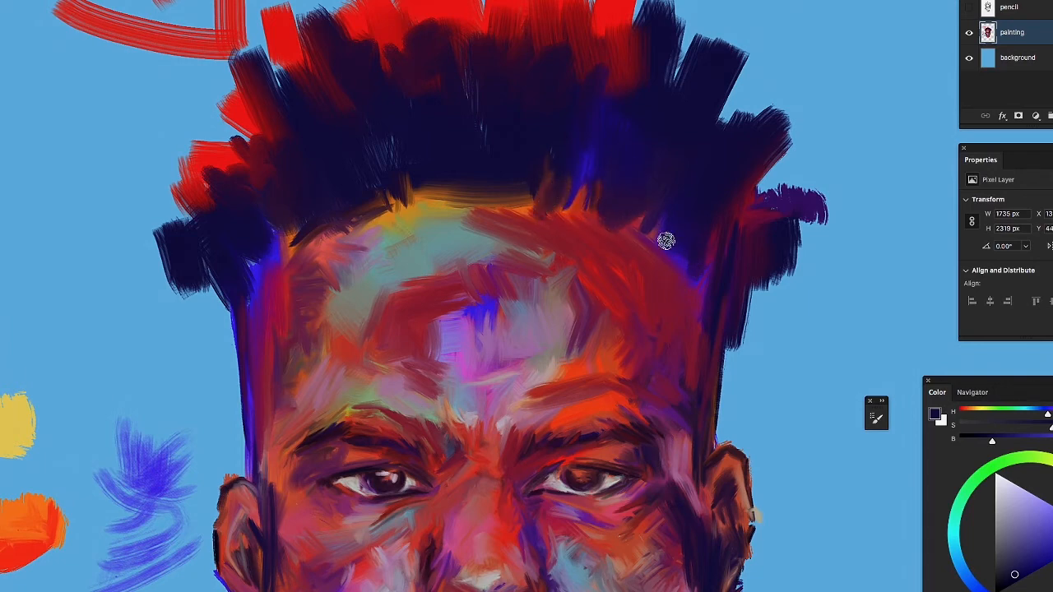
{"action": "mouse_move", "coordinate": [662, 239]}
{"action": "left_mouse_down"}
{"action": "mouse_move", "coordinate": [705, 311]}
{"action": "mouse_move", "coordinate": [687, 269]}
{"action": "left_mouse_up"}
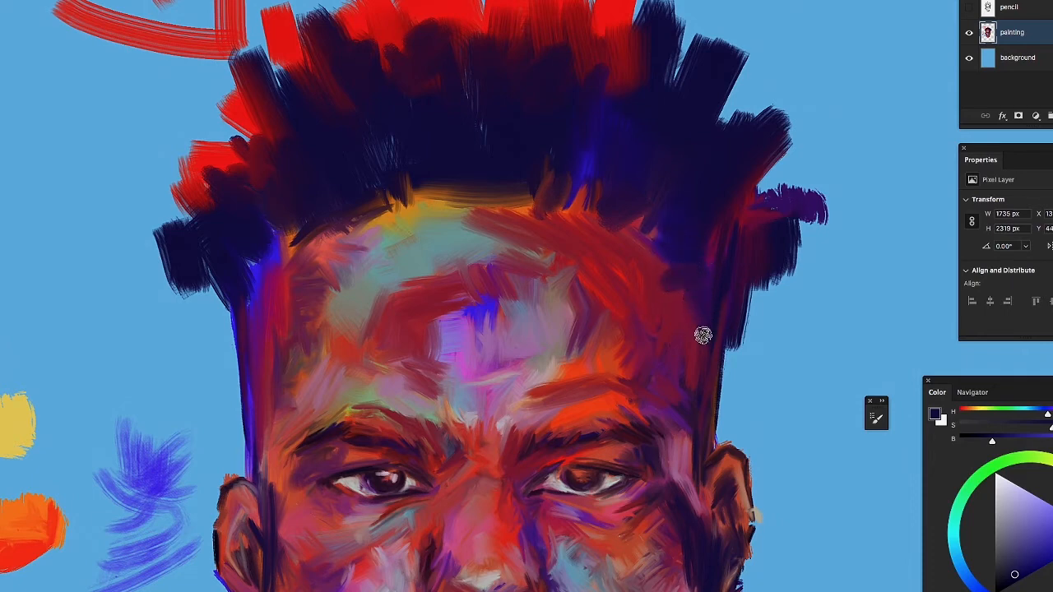
{"action": "mouse_move", "coordinate": [222, 278]}
{"action": "left_mouse_down"}
{"action": "mouse_move", "coordinate": [241, 325]}
{"action": "mouse_move", "coordinate": [222, 290]}
{"action": "mouse_move", "coordinate": [230, 330]}
{"action": "mouse_move", "coordinate": [215, 311]}
{"action": "mouse_move", "coordinate": [219, 294]}
{"action": "mouse_move", "coordinate": [223, 321]}
{"action": "mouse_move", "coordinate": [204, 272]}
{"action": "mouse_move", "coordinate": [212, 312]}
{"action": "left_mouse_up"}
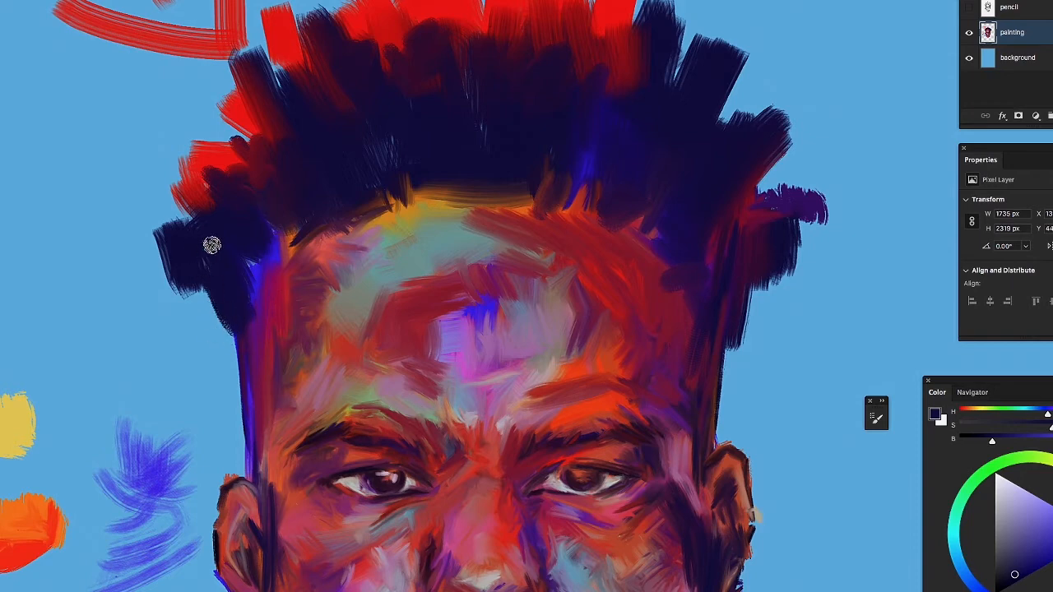
{"action": "mouse_move", "coordinate": [212, 242]}
{"action": "left_mouse_down"}
{"action": "mouse_move", "coordinate": [200, 200]}
{"action": "mouse_move", "coordinate": [212, 188]}
{"action": "left_mouse_up"}
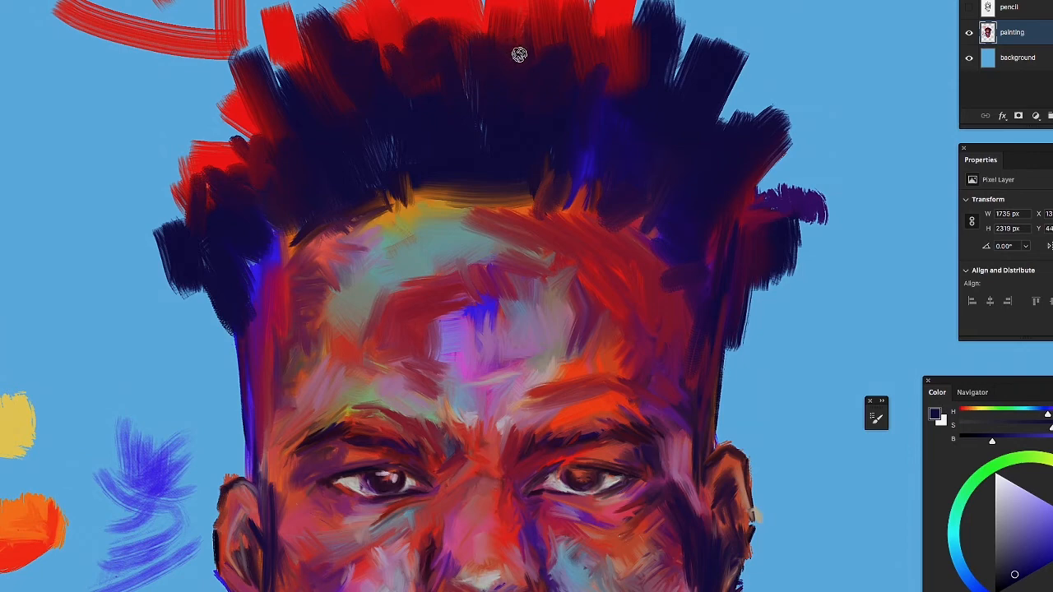
Sample bright red from the hair tips and add red strokes along the top and lit-side edge of the hair
{"action": "left_click", "coordinate": [440, 19], "text": "alt"}
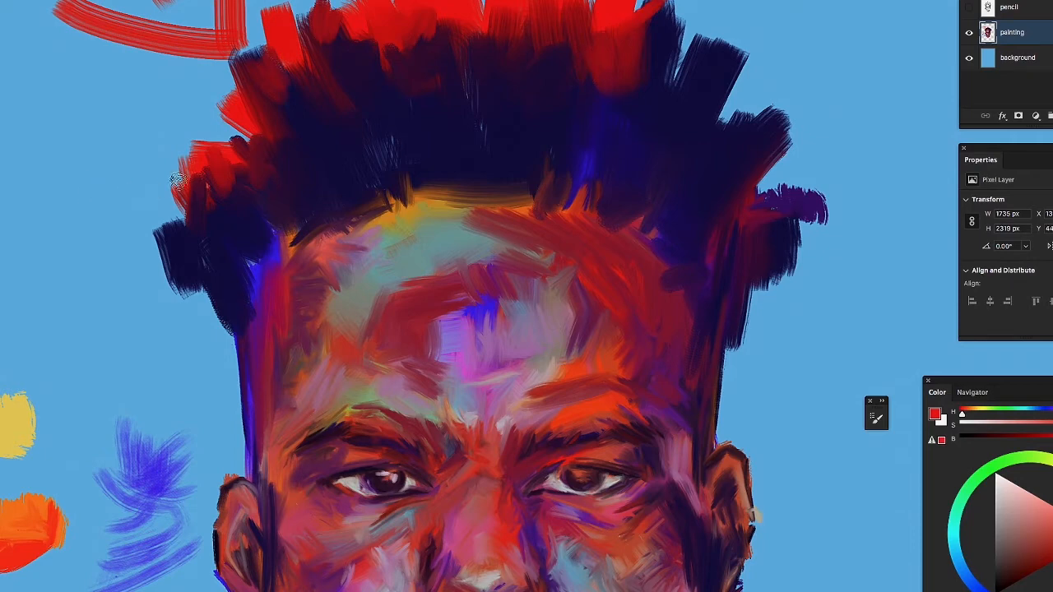
{"action": "mouse_move", "coordinate": [177, 180]}
{"action": "left_mouse_down"}
{"action": "mouse_move", "coordinate": [201, 203]}
{"action": "mouse_move", "coordinate": [198, 191]}
{"action": "mouse_move", "coordinate": [221, 198]}
{"action": "mouse_move", "coordinate": [198, 222]}
{"action": "left_mouse_up"}
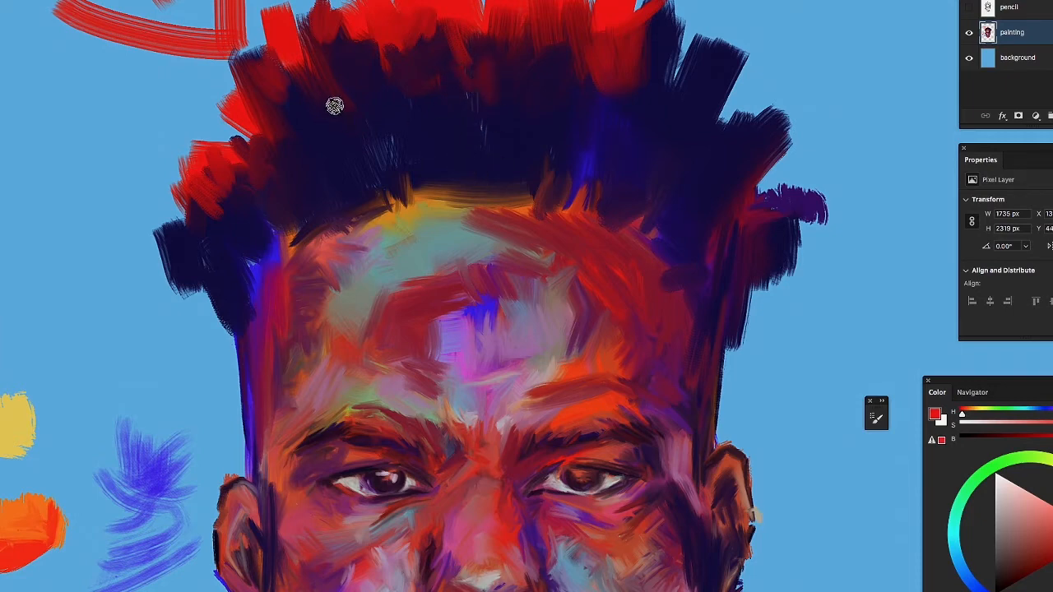
Add bright red strokes to the lit-side upper hair and the tip of the lower tuft above the ear
{"action": "left_click_drag", "start_coordinate": [309, 76], "coordinate": [291, 112]}
{"action": "left_click_drag", "start_coordinate": [301, 55], "coordinate": [319, 93]}
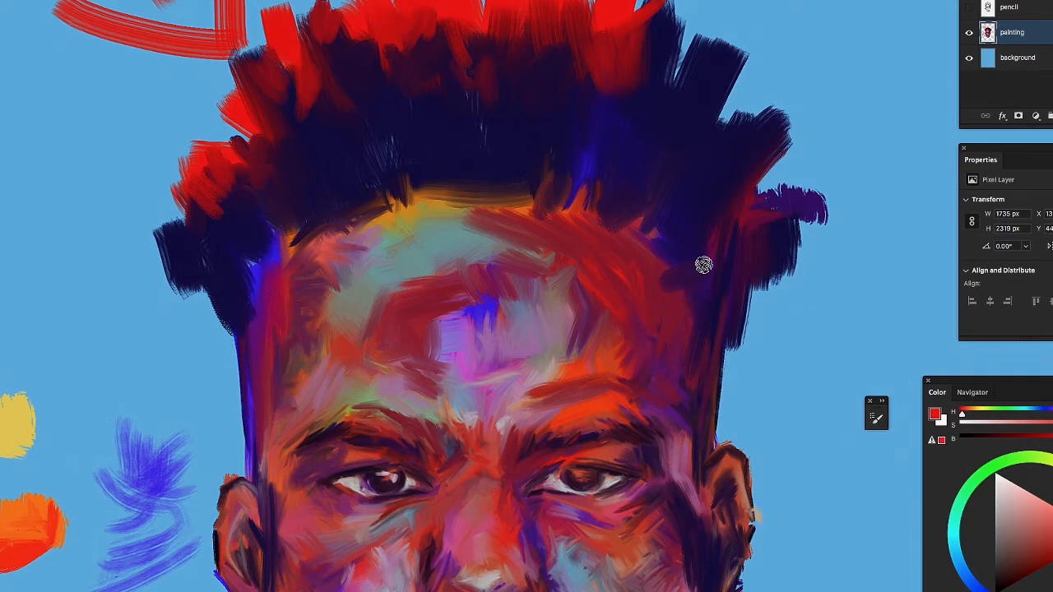
{"action": "mouse_move", "coordinate": [203, 275]}
{"action": "left_mouse_down"}
{"action": "mouse_move", "coordinate": [205, 304]}
{"action": "mouse_move", "coordinate": [178, 270]}
{"action": "mouse_move", "coordinate": [202, 305]}
{"action": "left_mouse_up"}
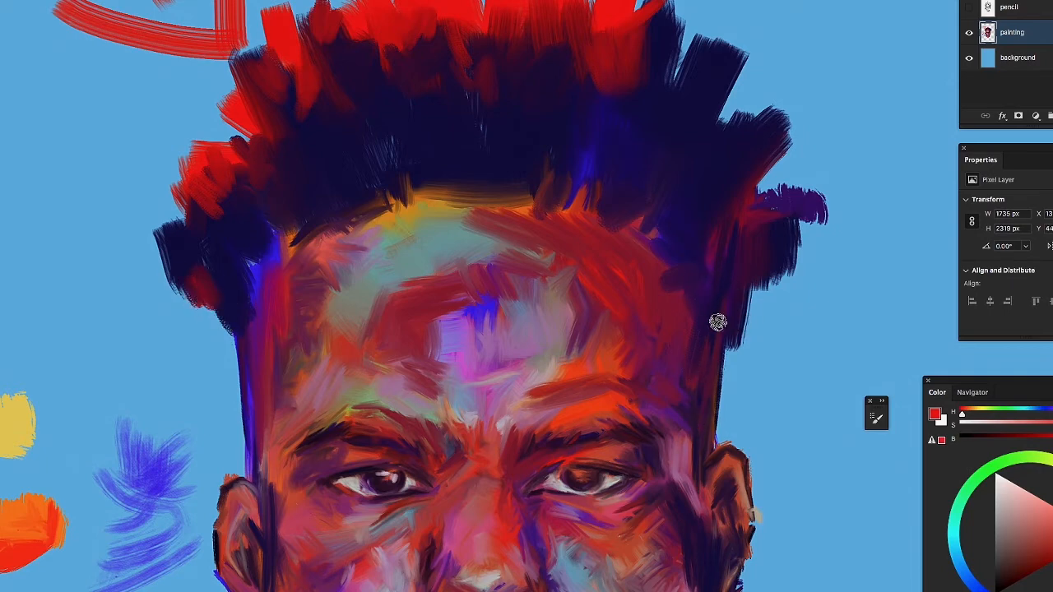
{"action": "scroll", "coordinate": [511, 260], "scroll_direction": "down", "scroll_amount": 5}
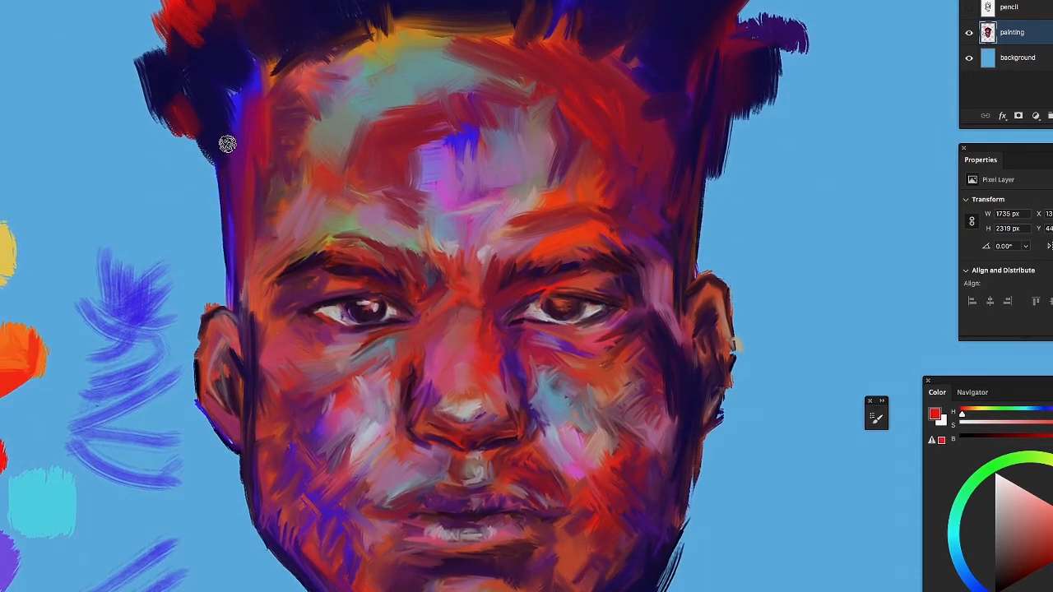
{"action": "left_click_drag", "start_coordinate": [183, 122], "coordinate": [207, 163]}
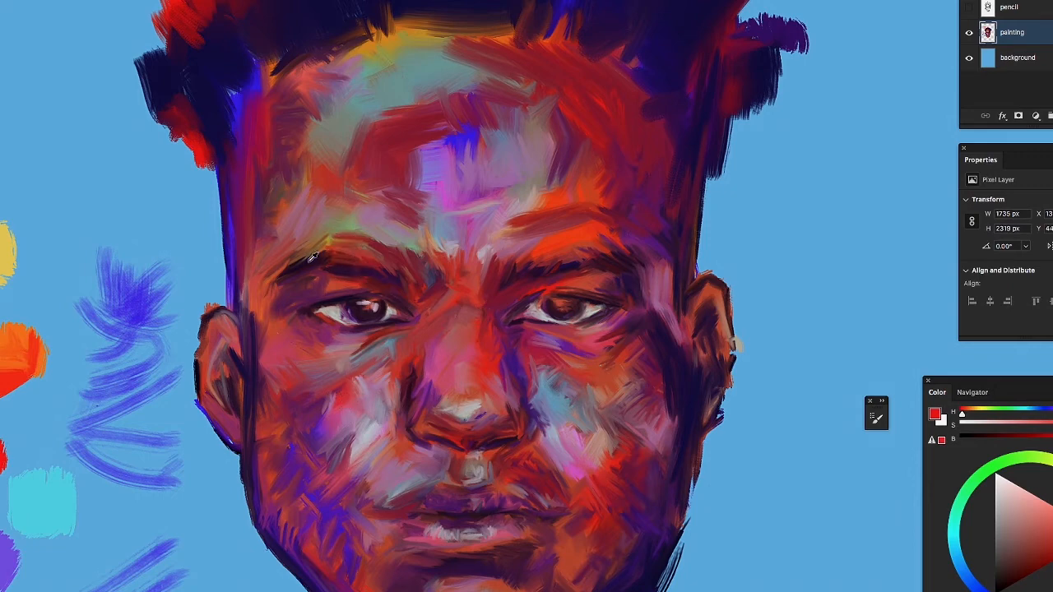
Sample the dark brow colour and deepen both eyebrows, filling their inner ends
{"action": "left_click", "coordinate": [313, 258], "text": "alt"}
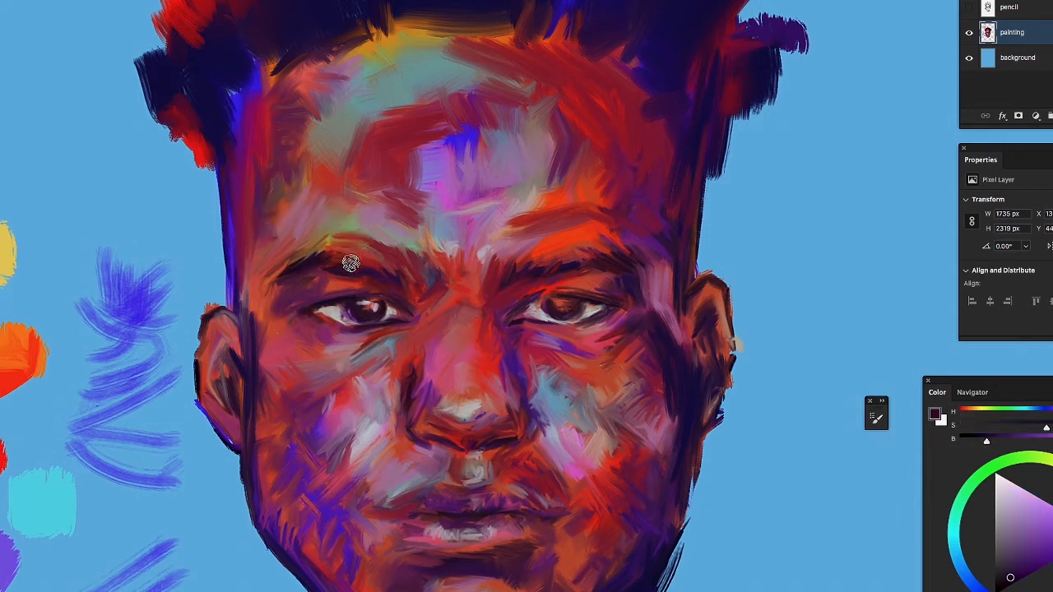
{"action": "mouse_move", "coordinate": [345, 266]}
{"action": "left_mouse_down"}
{"action": "mouse_move", "coordinate": [388, 266]}
{"action": "mouse_move", "coordinate": [380, 262]}
{"action": "mouse_move", "coordinate": [414, 277]}
{"action": "mouse_move", "coordinate": [374, 257]}
{"action": "mouse_move", "coordinate": [413, 274]}
{"action": "left_mouse_up"}
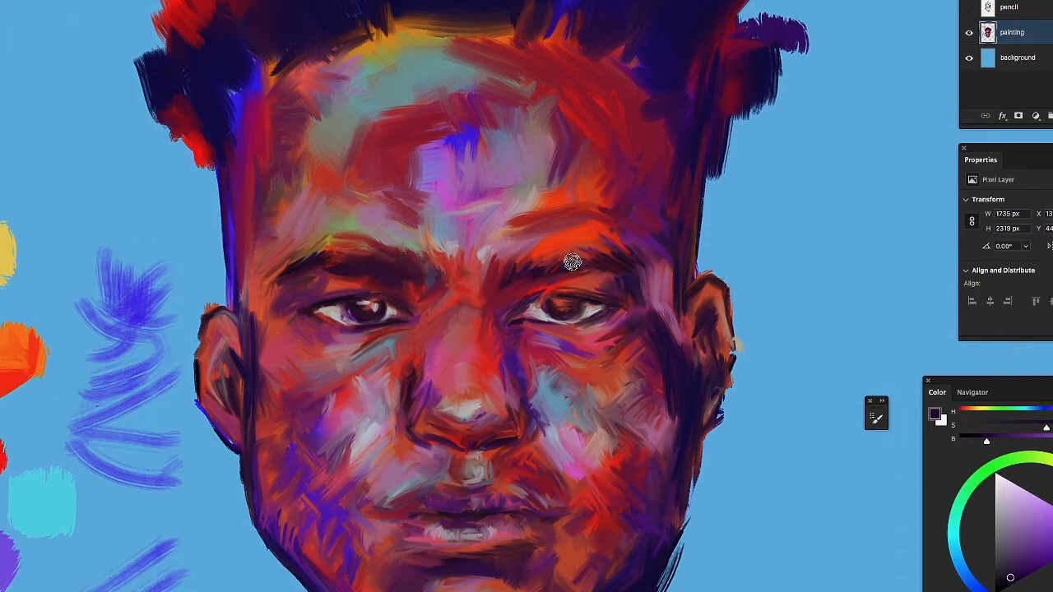
{"action": "left_click_drag", "start_coordinate": [525, 262], "coordinate": [546, 259]}
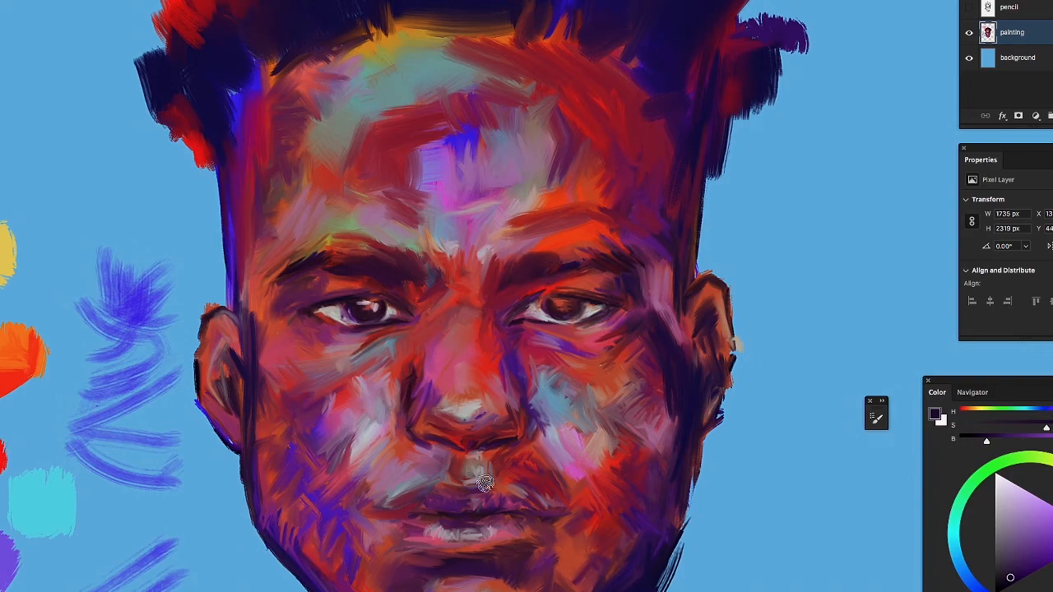
Sample dark navy from the jaw shadow and darken the lit-side neck beneath the jaw, the chin and the shadow-side cheek
{"action": "left_click_drag", "start_coordinate": [317, 409], "coordinate": [203, 181]}
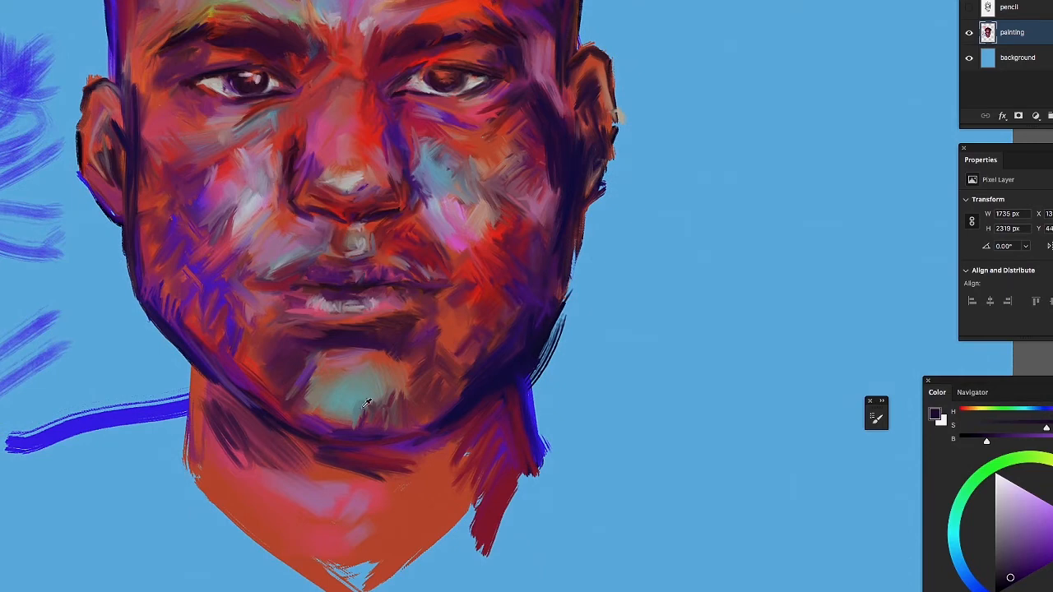
{"action": "left_click", "coordinate": [519, 369], "text": "alt"}
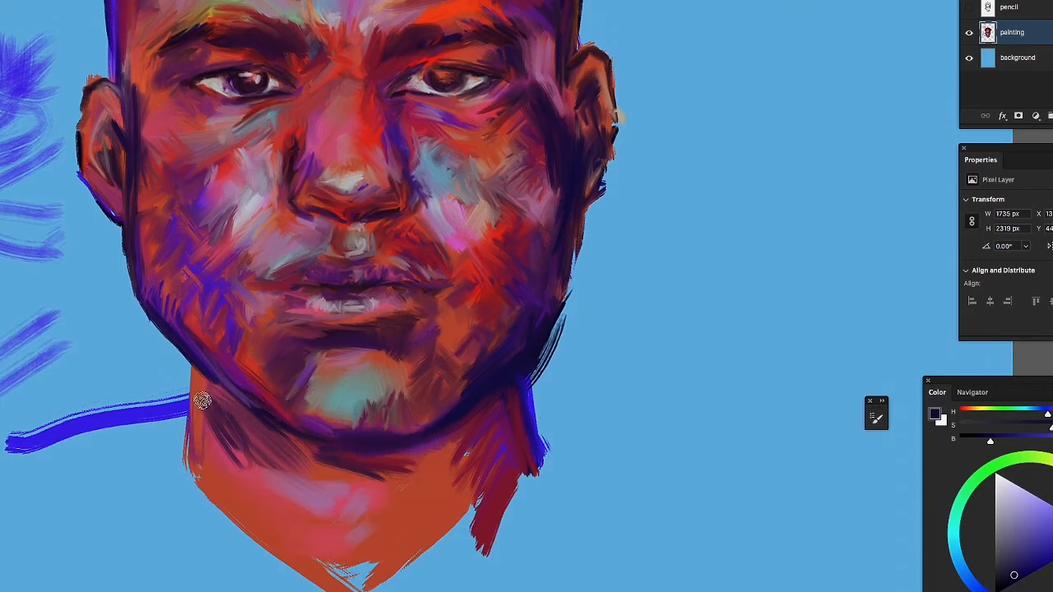
{"action": "left_click_drag", "start_coordinate": [199, 381], "coordinate": [194, 441]}
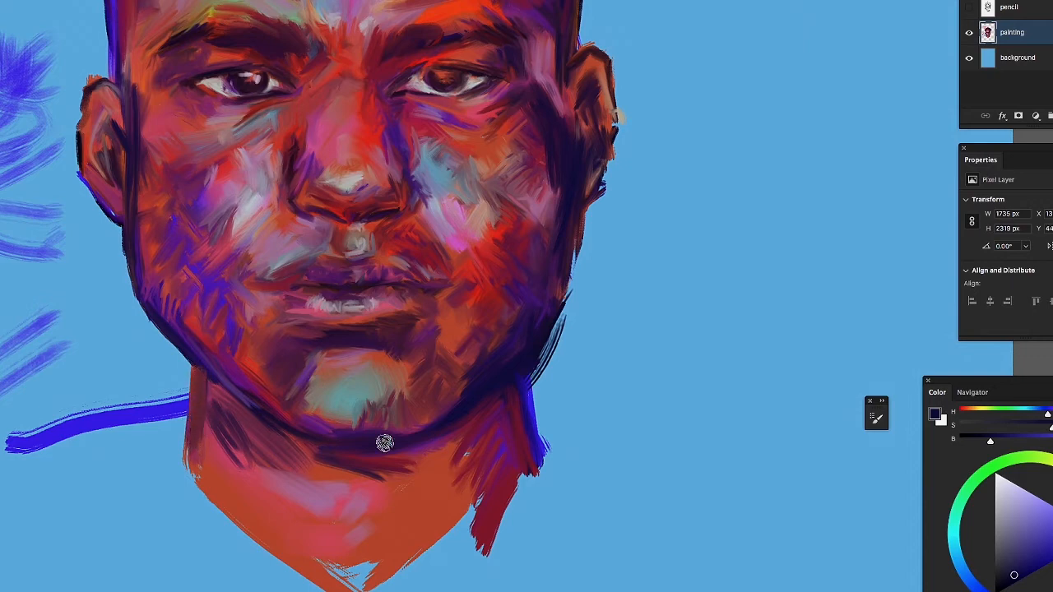
{"action": "left_click_drag", "start_coordinate": [202, 368], "coordinate": [232, 388]}
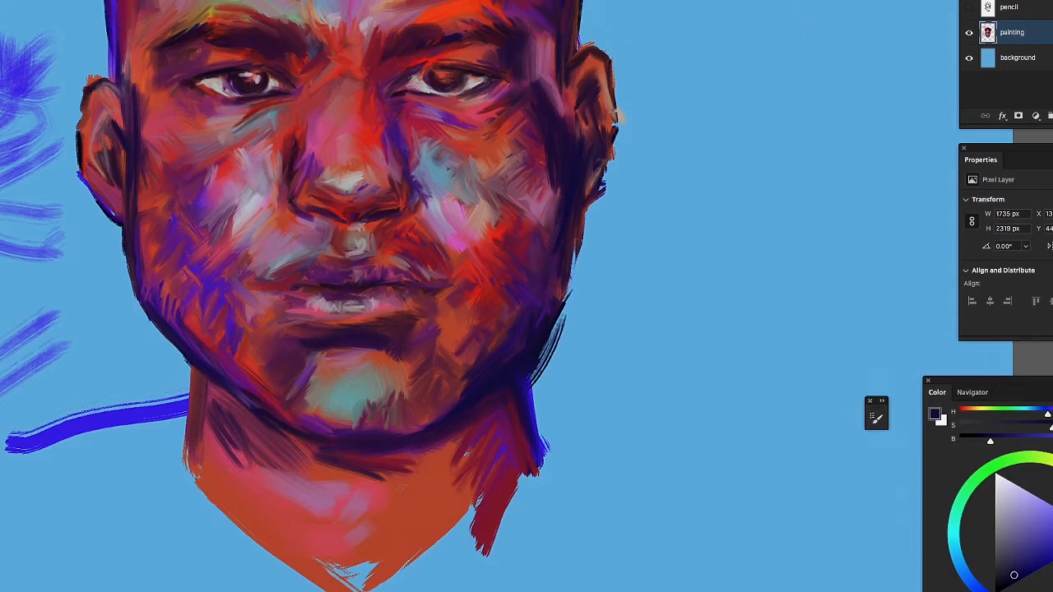
{"action": "mouse_move", "coordinate": [546, 18]}
{"action": "left_mouse_down"}
{"action": "mouse_move", "coordinate": [525, 53]}
{"action": "mouse_move", "coordinate": [496, 173]}
{"action": "left_mouse_up"}
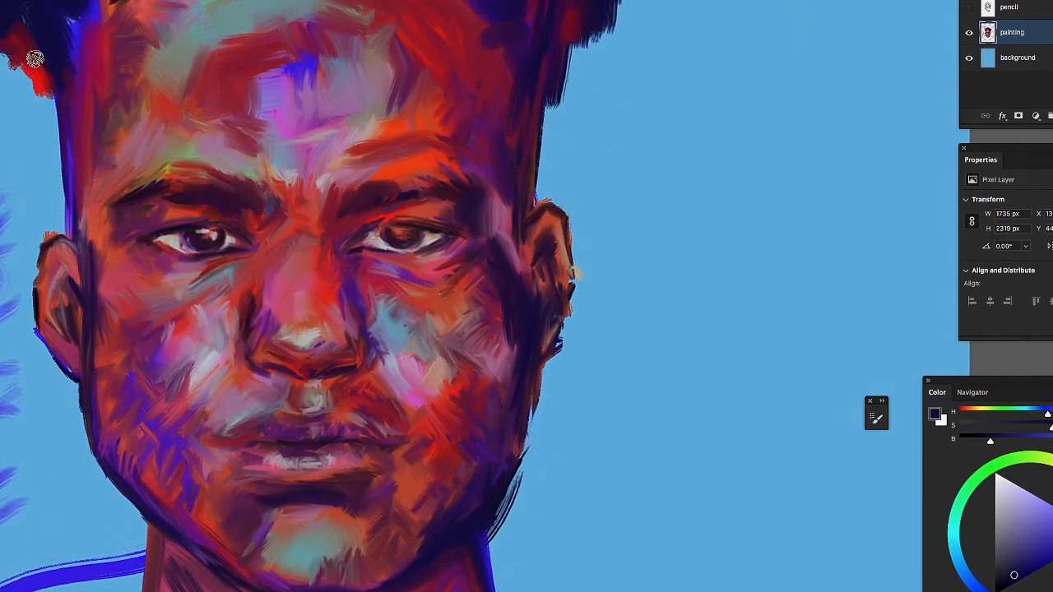
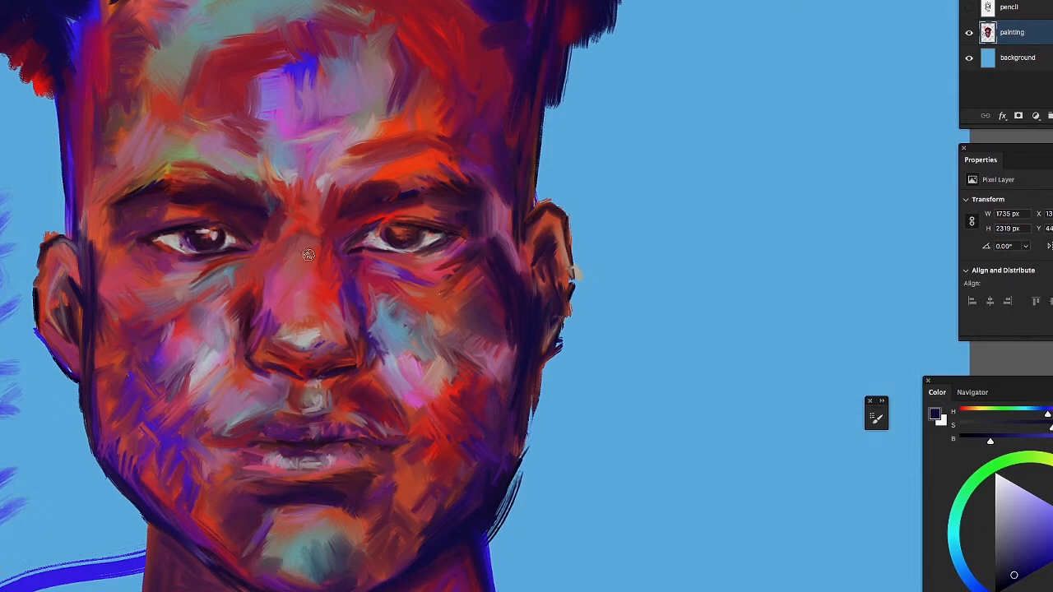
Erase most of the blue test strokes from the background beside the lit side of the face
{"action": "left_click_drag", "start_coordinate": [344, 362], "coordinate": [463, 219]}
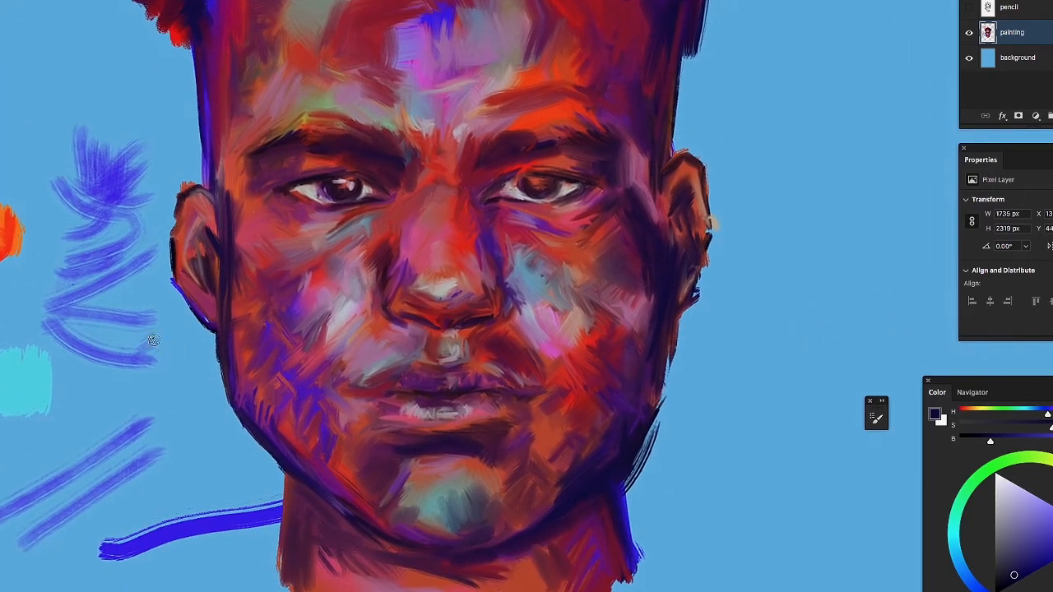
{"action": "left_click_drag", "start_coordinate": [131, 155], "coordinate": [111, 287]}
{"action": "mouse_move", "coordinate": [105, 165]}
{"action": "left_mouse_down"}
{"action": "mouse_move", "coordinate": [125, 355]}
{"action": "mouse_move", "coordinate": [71, 266]}
{"action": "mouse_move", "coordinate": [94, 422]}
{"action": "mouse_move", "coordinate": [153, 568]}
{"action": "mouse_move", "coordinate": [226, 520]}
{"action": "left_mouse_up"}
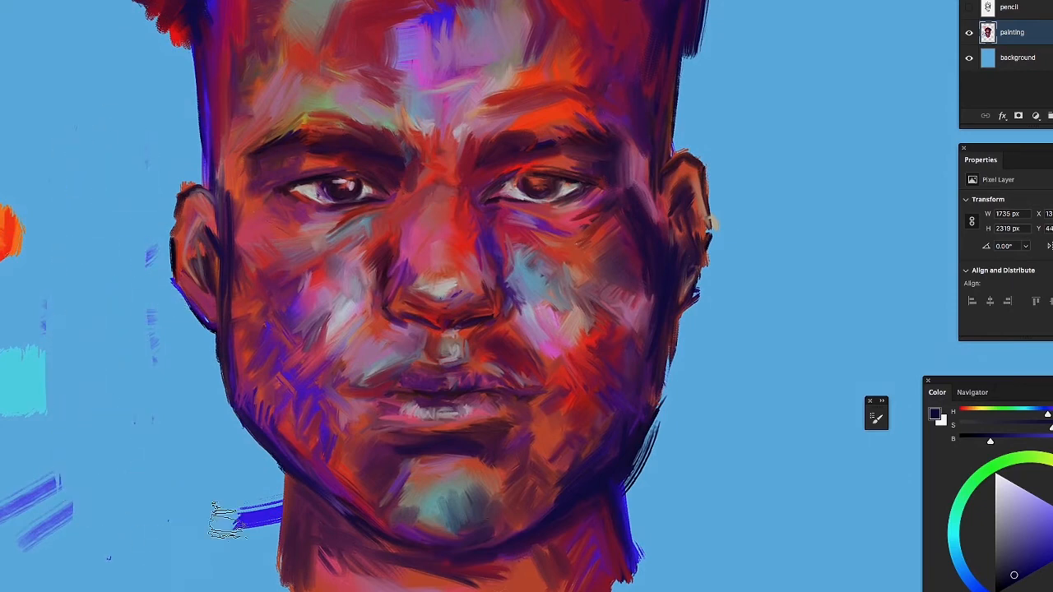
Sample bright blue from the leftover stroke beside the neck and add blue accents to the neck and shadow-side hair
{"action": "left_click", "coordinate": [276, 514], "text": "alt"}
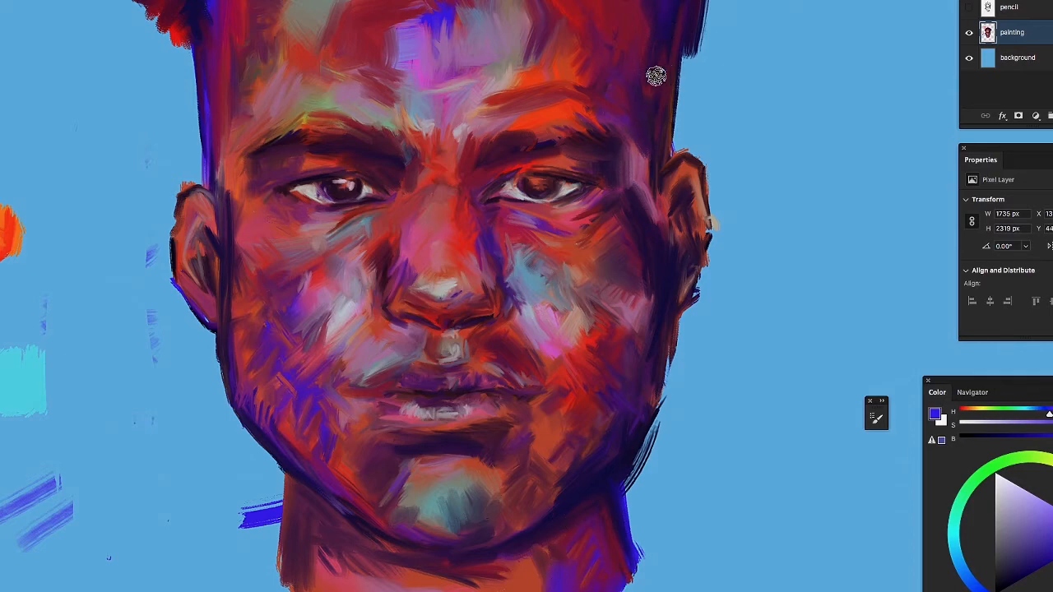
{"action": "left_click_drag", "start_coordinate": [656, 76], "coordinate": [574, 334]}
{"action": "left_click_drag", "start_coordinate": [564, 87], "coordinate": [581, 129]}
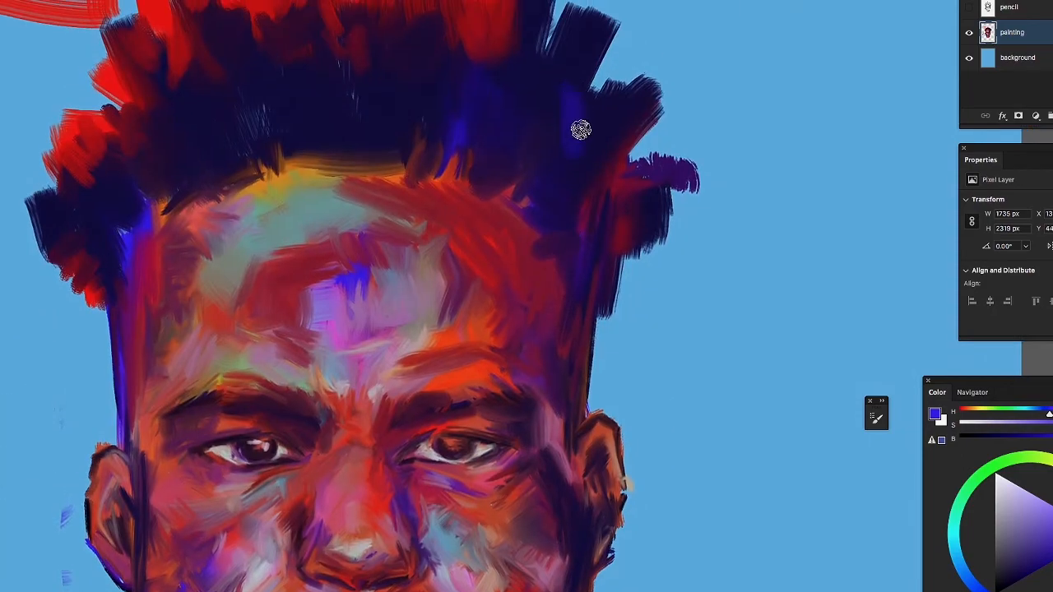
{"action": "left_click_drag", "start_coordinate": [595, 76], "coordinate": [602, 98]}
{"action": "left_click_drag", "start_coordinate": [402, 344], "coordinate": [389, 357]}
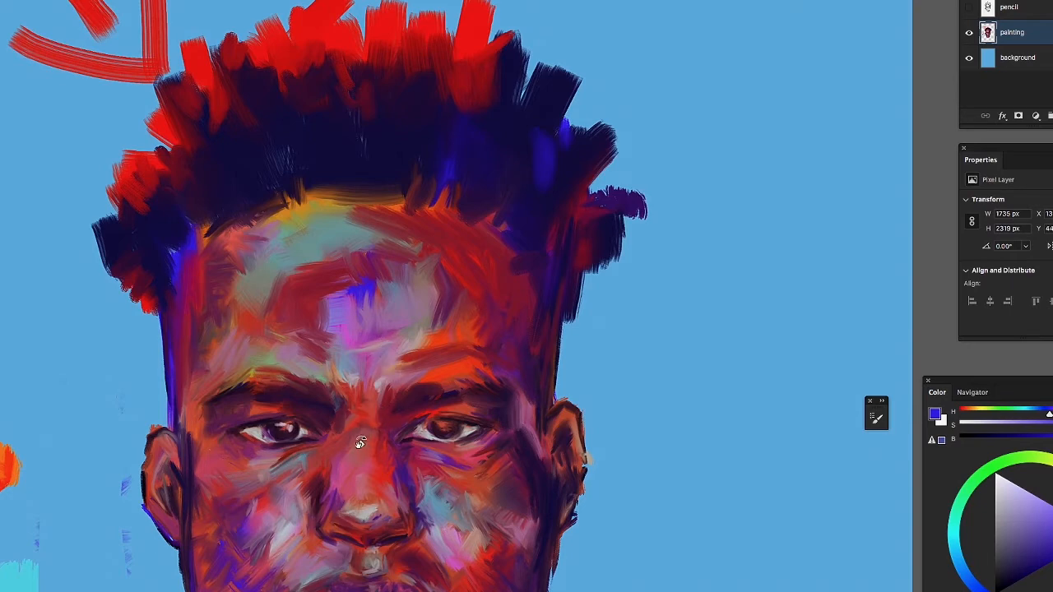
Rotate the canvas upside down to examine the portrait's overall balance and facial features, and return it upright
{"action": "mouse_move", "coordinate": [360, 442]}
{"action": "left_mouse_down"}
{"action": "mouse_move", "coordinate": [346, 373]}
{"action": "mouse_move", "coordinate": [353, 309]}
{"action": "mouse_move", "coordinate": [449, 192]}
{"action": "mouse_move", "coordinate": [541, 200]}
{"action": "mouse_move", "coordinate": [570, 242]}
{"action": "mouse_move", "coordinate": [419, 238]}
{"action": "mouse_move", "coordinate": [432, 321]}
{"action": "mouse_move", "coordinate": [446, 340]}
{"action": "mouse_move", "coordinate": [435, 329]}
{"action": "left_mouse_up"}
{"action": "mouse_move", "coordinate": [406, 239]}
{"action": "left_mouse_down"}
{"action": "mouse_move", "coordinate": [412, 208]}
{"action": "mouse_move", "coordinate": [482, 101]}
{"action": "mouse_move", "coordinate": [466, 163]}
{"action": "left_mouse_up"}
{"action": "left_click_drag", "start_coordinate": [451, 274], "coordinate": [240, 176]}
{"action": "mouse_move", "coordinate": [356, 259]}
{"action": "left_mouse_down"}
{"action": "mouse_move", "coordinate": [383, 145]}
{"action": "mouse_move", "coordinate": [383, 260]}
{"action": "mouse_move", "coordinate": [362, 259]}
{"action": "left_mouse_up"}
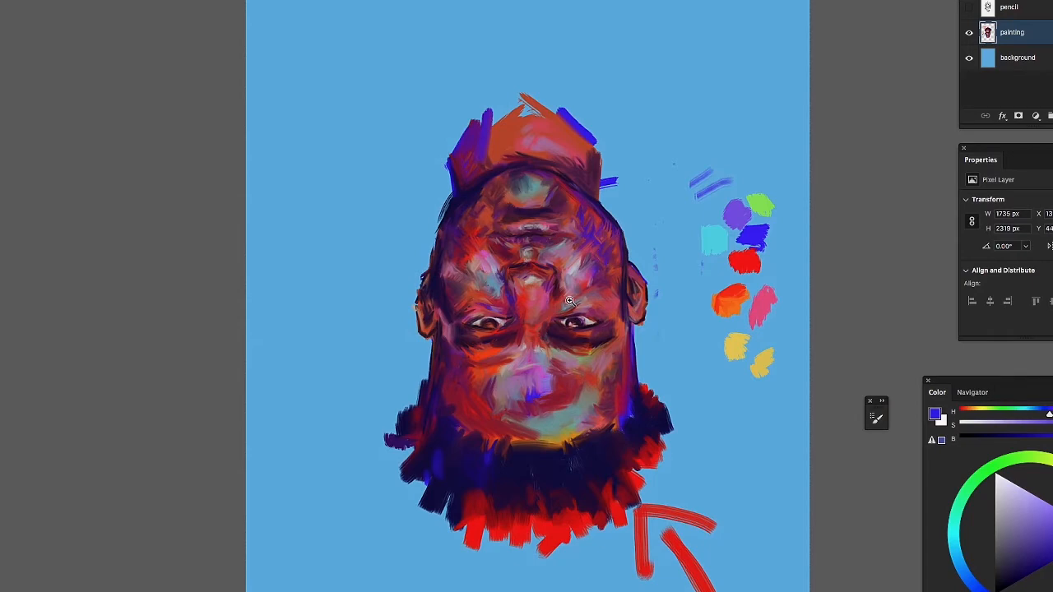
{"action": "left_click_drag", "start_coordinate": [537, 249], "coordinate": [567, 297]}
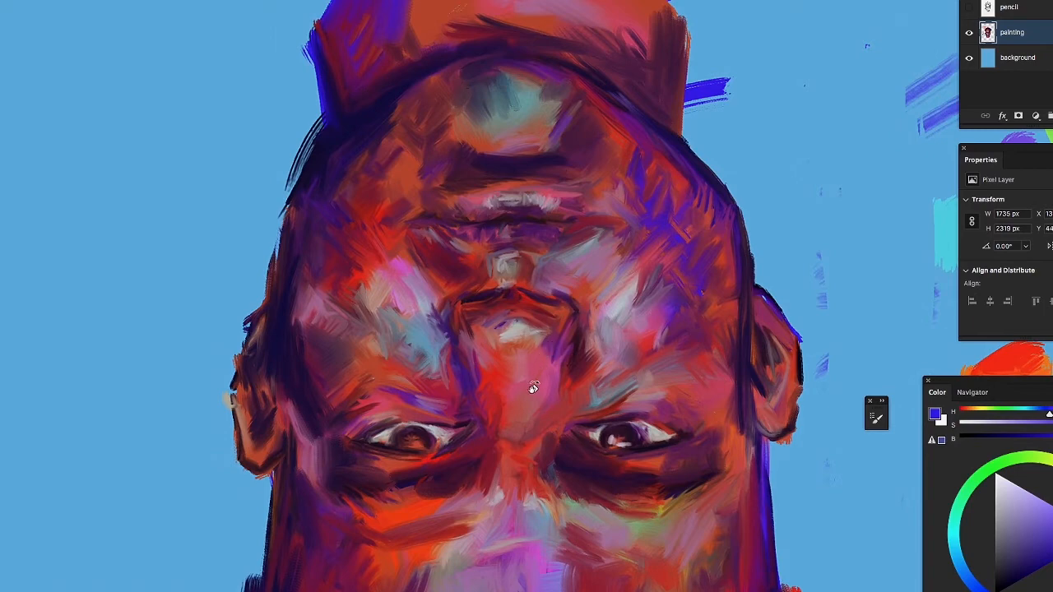
{"action": "left_click_drag", "start_coordinate": [527, 418], "coordinate": [413, 457]}
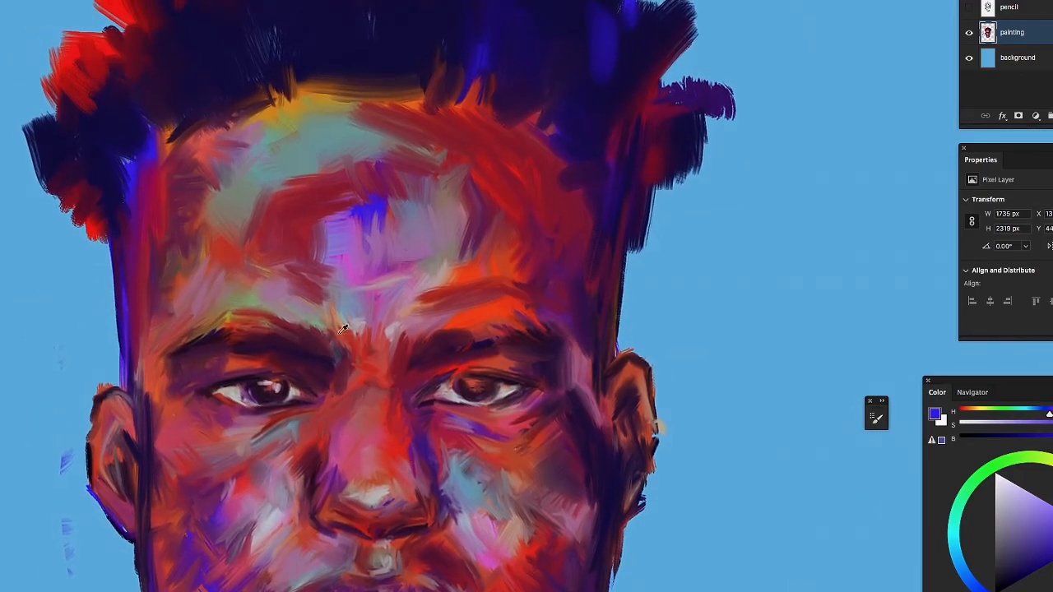
Sample the pale grey-lavender from the cheek and brush highlights across the forehead and along the nose's shaded side
{"action": "left_click", "coordinate": [273, 516], "text": "alt"}
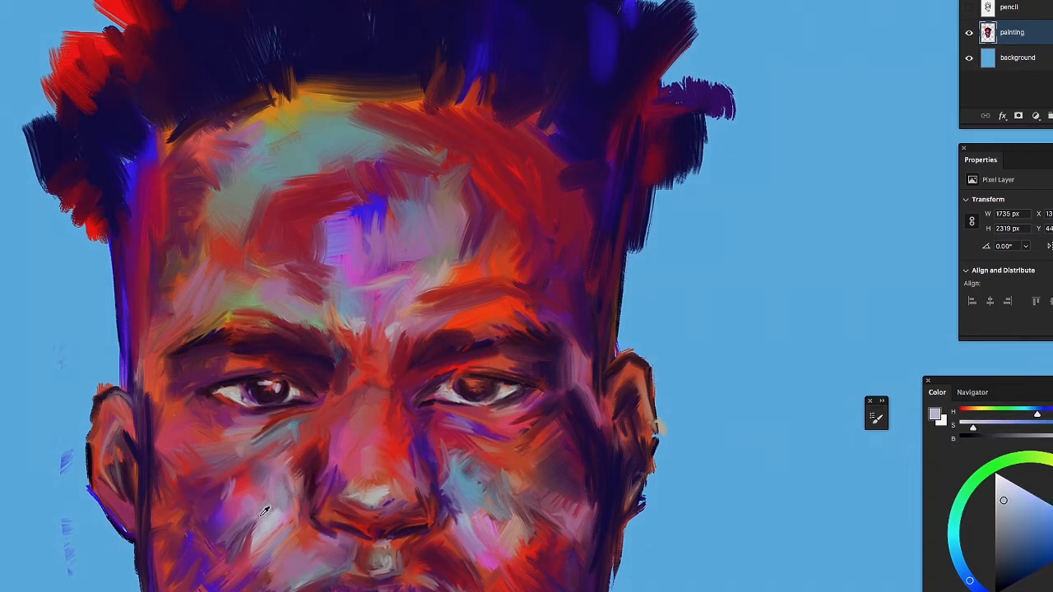
{"action": "mouse_move", "coordinate": [289, 156]}
{"action": "left_mouse_down"}
{"action": "mouse_move", "coordinate": [276, 136]}
{"action": "mouse_move", "coordinate": [306, 122]}
{"action": "mouse_move", "coordinate": [294, 128]}
{"action": "mouse_move", "coordinate": [312, 145]}
{"action": "mouse_move", "coordinate": [312, 131]}
{"action": "mouse_move", "coordinate": [294, 135]}
{"action": "mouse_move", "coordinate": [320, 154]}
{"action": "mouse_move", "coordinate": [275, 145]}
{"action": "mouse_move", "coordinate": [304, 133]}
{"action": "mouse_move", "coordinate": [254, 131]}
{"action": "mouse_move", "coordinate": [243, 160]}
{"action": "mouse_move", "coordinate": [255, 136]}
{"action": "mouse_move", "coordinate": [258, 173]}
{"action": "left_mouse_up"}
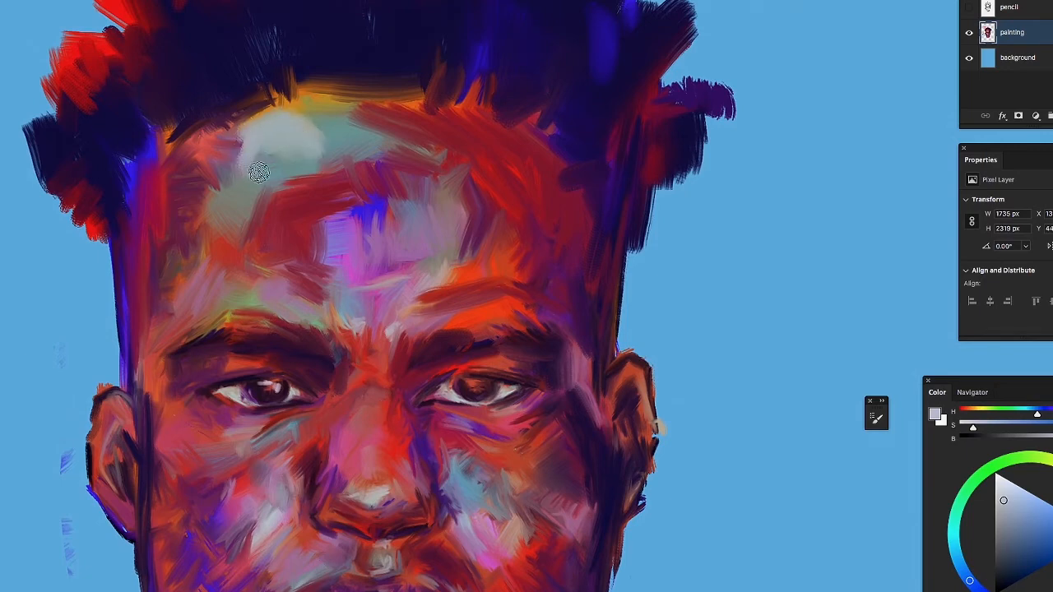
{"action": "mouse_move", "coordinate": [317, 153]}
{"action": "left_mouse_down"}
{"action": "mouse_move", "coordinate": [352, 124]}
{"action": "mouse_move", "coordinate": [322, 124]}
{"action": "mouse_move", "coordinate": [342, 114]}
{"action": "mouse_move", "coordinate": [285, 147]}
{"action": "mouse_move", "coordinate": [270, 194]}
{"action": "left_mouse_up"}
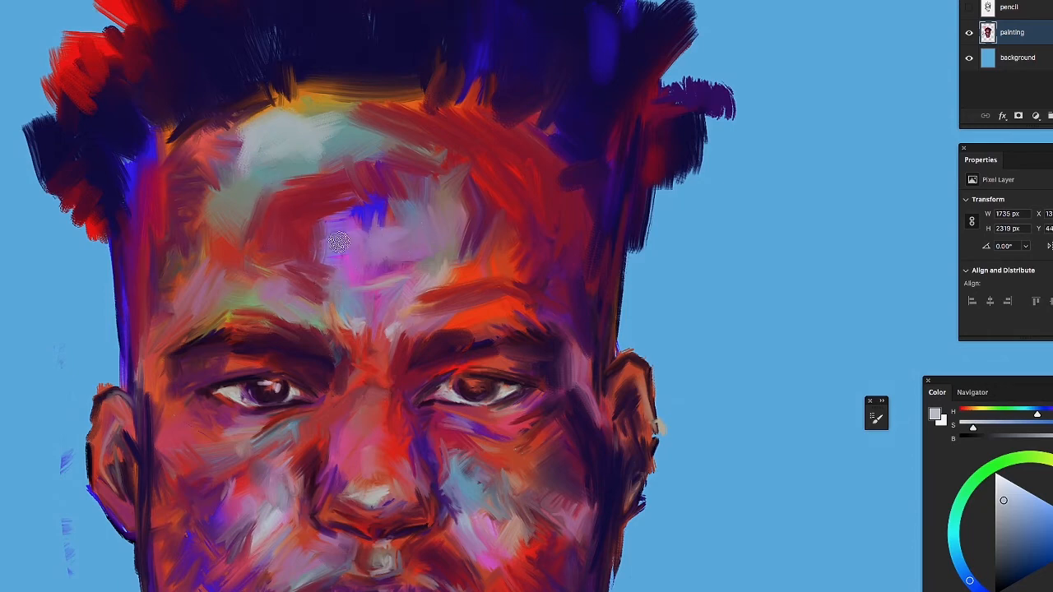
{"action": "mouse_move", "coordinate": [294, 239]}
{"action": "left_mouse_down"}
{"action": "mouse_move", "coordinate": [323, 269]}
{"action": "mouse_move", "coordinate": [309, 272]}
{"action": "left_mouse_up"}
{"action": "mouse_move", "coordinate": [274, 241]}
{"action": "left_mouse_down"}
{"action": "mouse_move", "coordinate": [311, 264]}
{"action": "mouse_move", "coordinate": [335, 262]}
{"action": "mouse_move", "coordinate": [345, 281]}
{"action": "mouse_move", "coordinate": [351, 257]}
{"action": "mouse_move", "coordinate": [326, 232]}
{"action": "mouse_move", "coordinate": [286, 245]}
{"action": "mouse_move", "coordinate": [350, 233]}
{"action": "mouse_move", "coordinate": [328, 213]}
{"action": "mouse_move", "coordinate": [337, 204]}
{"action": "mouse_move", "coordinate": [275, 230]}
{"action": "left_mouse_up"}
{"action": "mouse_move", "coordinate": [435, 456]}
{"action": "left_mouse_down"}
{"action": "mouse_move", "coordinate": [420, 464]}
{"action": "mouse_move", "coordinate": [455, 489]}
{"action": "left_mouse_up"}
{"action": "left_click_drag", "start_coordinate": [433, 452], "coordinate": [445, 479]}
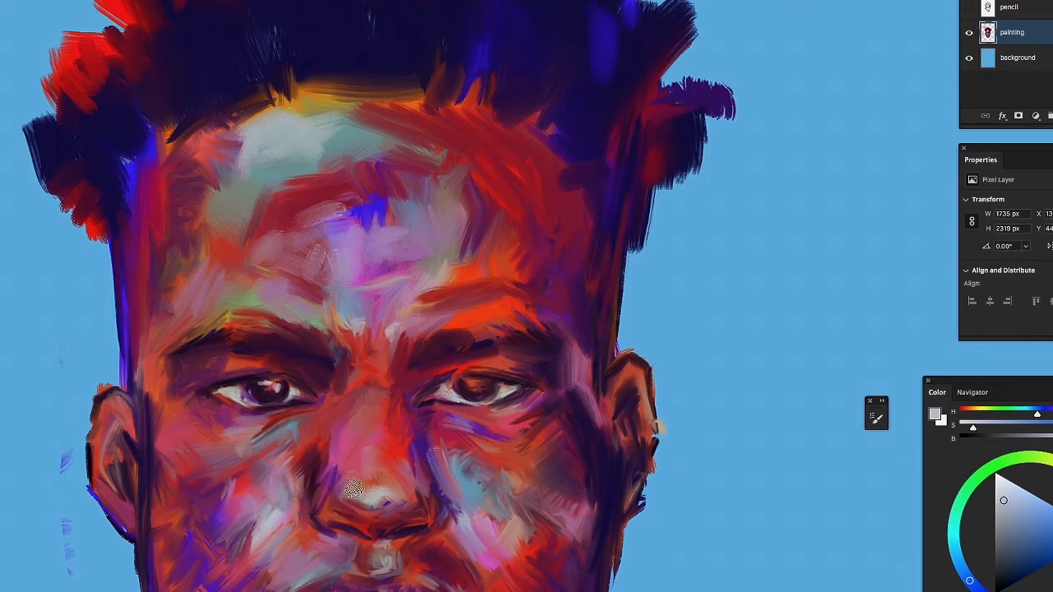
Reduce the brush size and paint pale highlights on the cheek, the temple beside the eye and the edges of both ears
{"action": "key", "text": "bracketleft"}
{"action": "key", "text": "bracketleft"}
{"action": "mouse_move", "coordinate": [200, 452]}
{"action": "left_mouse_down"}
{"action": "mouse_move", "coordinate": [228, 438]}
{"action": "mouse_move", "coordinate": [207, 425]}
{"action": "left_mouse_up"}
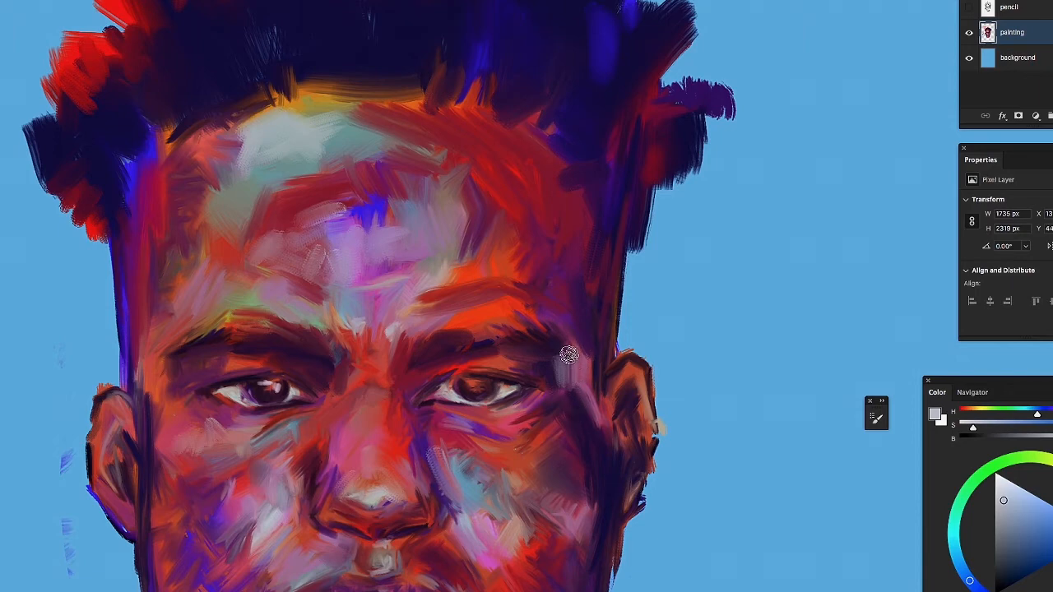
{"action": "mouse_move", "coordinate": [559, 355]}
{"action": "left_mouse_down"}
{"action": "mouse_move", "coordinate": [573, 379]}
{"action": "mouse_move", "coordinate": [593, 341]}
{"action": "left_mouse_up"}
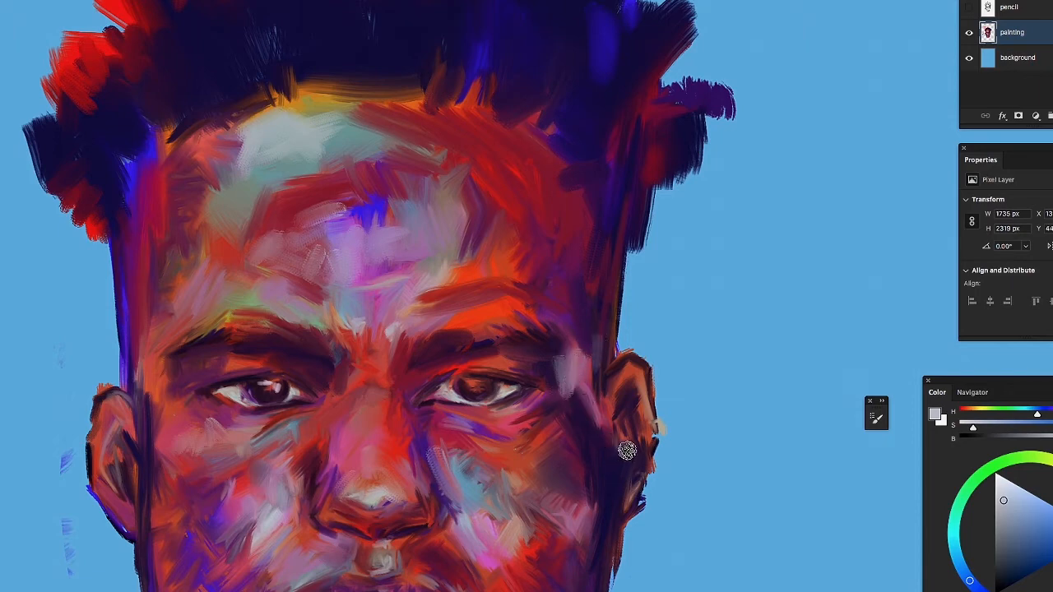
{"action": "mouse_move", "coordinate": [616, 378]}
{"action": "left_mouse_down"}
{"action": "mouse_move", "coordinate": [607, 385]}
{"action": "mouse_move", "coordinate": [639, 365]}
{"action": "left_mouse_up"}
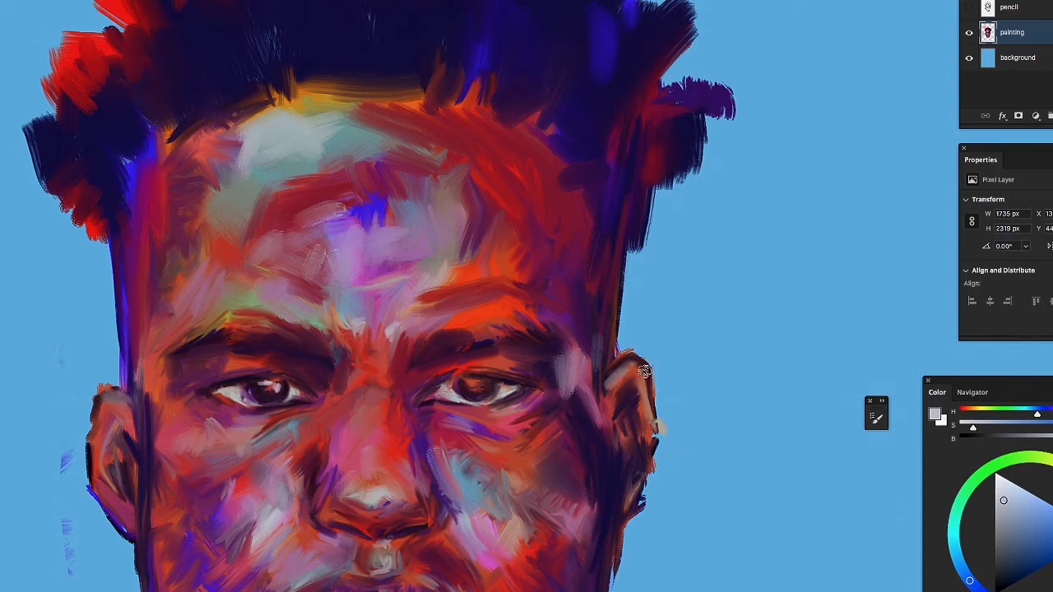
{"action": "mouse_move", "coordinate": [645, 371]}
{"action": "left_mouse_down"}
{"action": "mouse_move", "coordinate": [658, 432]}
{"action": "mouse_move", "coordinate": [626, 525]}
{"action": "left_mouse_up"}
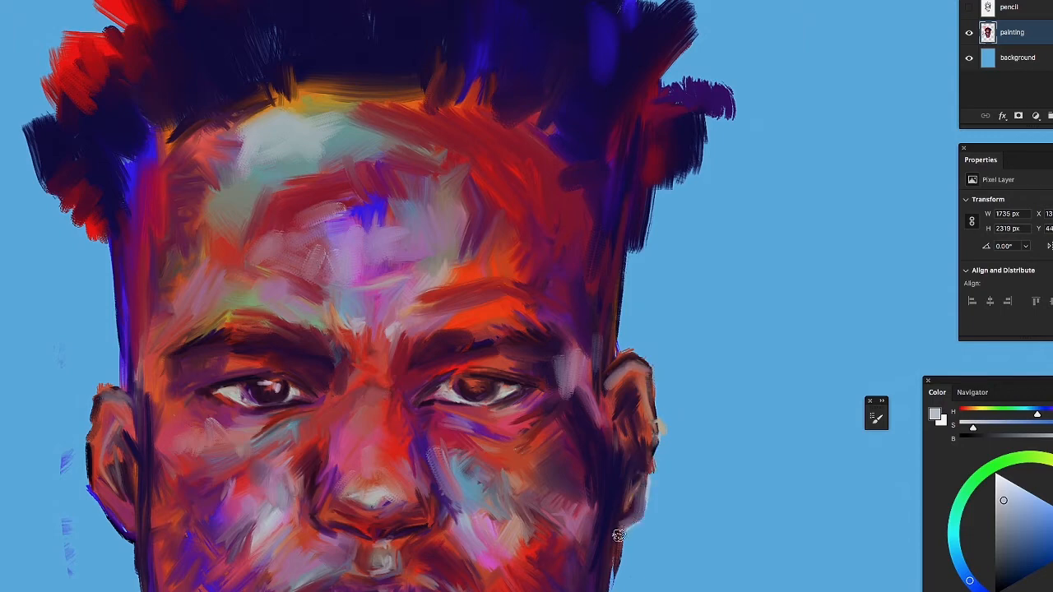
{"action": "left_click_drag", "start_coordinate": [108, 504], "coordinate": [132, 533]}
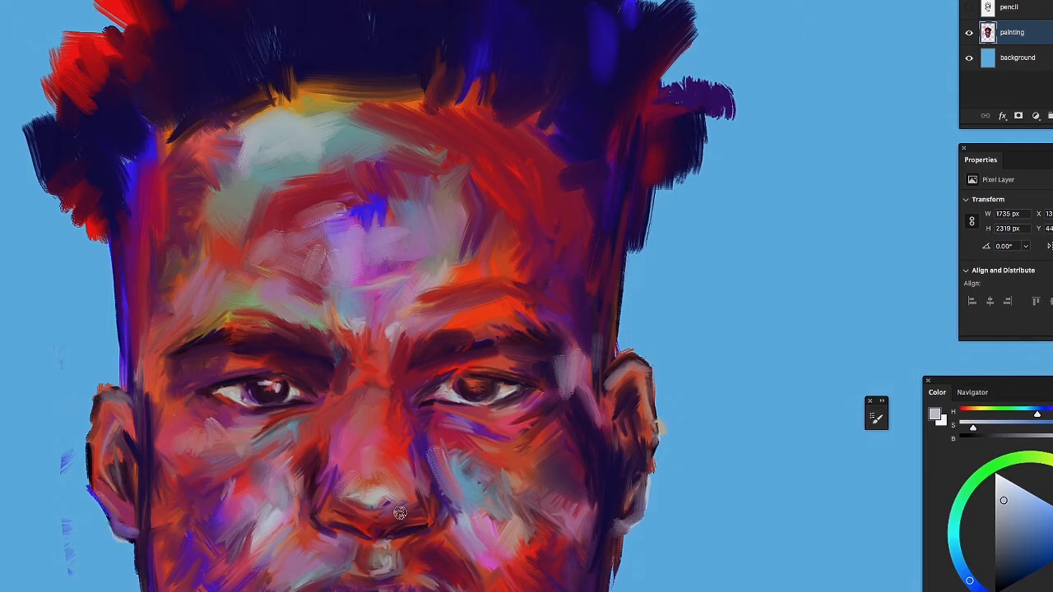
Sample the dark purple shadow colour from the edge of the jaw
{"action": "scroll", "coordinate": [399, 513], "scroll_direction": "down", "scroll_amount": 5}
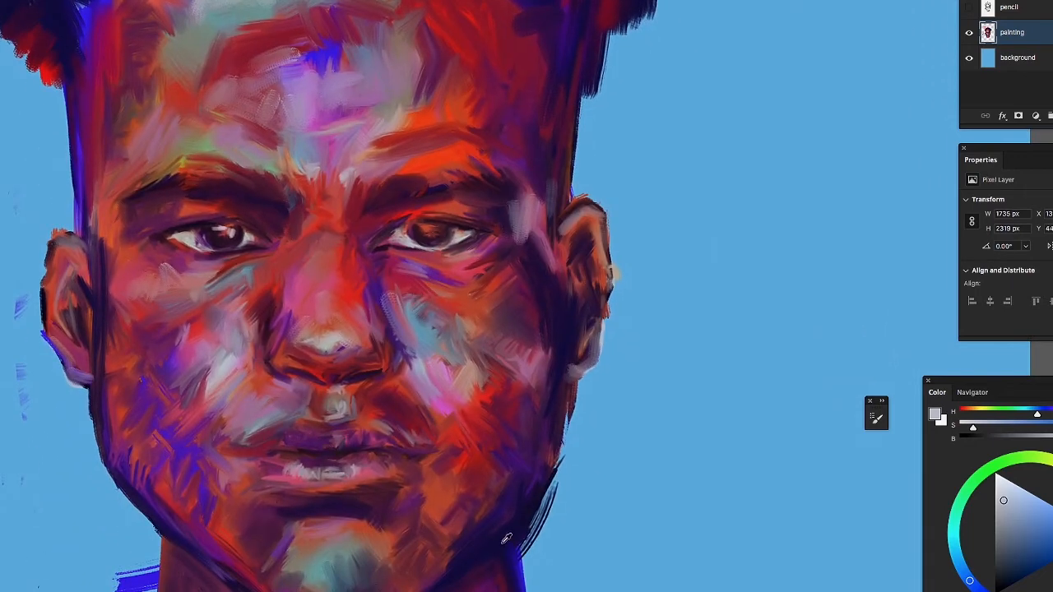
{"action": "left_click", "coordinate": [520, 497], "text": "alt"}
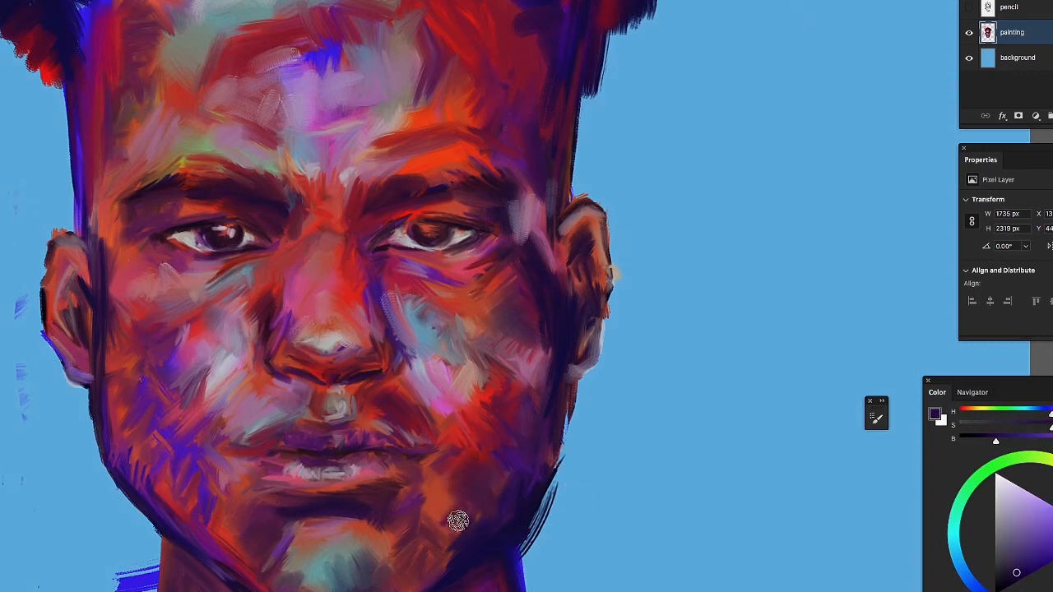
{"action": "left_click_drag", "start_coordinate": [477, 421], "coordinate": [431, 416]}
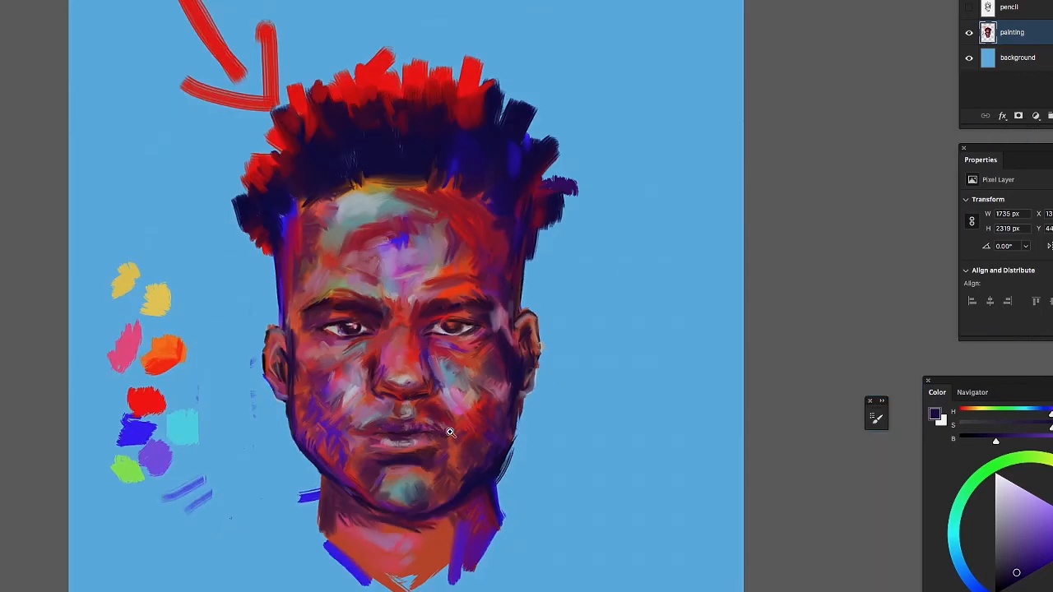
Erase the red arrow strokes and the colour swatches beside the head on the painting layer
{"action": "mouse_move", "coordinate": [450, 353]}
{"action": "left_mouse_down"}
{"action": "mouse_move", "coordinate": [445, 403]}
{"action": "mouse_move", "coordinate": [387, 403]}
{"action": "left_mouse_up"}
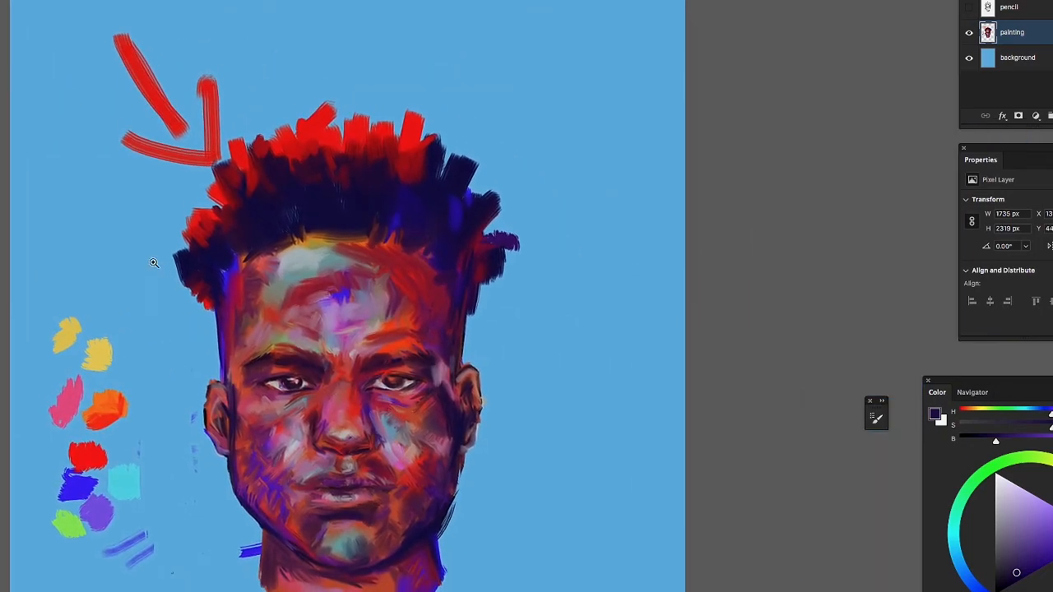
{"action": "key", "text": "e"}
{"action": "mouse_move", "coordinate": [110, 35]}
{"action": "left_mouse_down"}
{"action": "mouse_move", "coordinate": [142, 149]}
{"action": "mouse_move", "coordinate": [156, 55]}
{"action": "mouse_move", "coordinate": [165, 135]}
{"action": "mouse_move", "coordinate": [203, 87]}
{"action": "mouse_move", "coordinate": [232, 78]}
{"action": "mouse_move", "coordinate": [191, 150]}
{"action": "mouse_move", "coordinate": [203, 121]}
{"action": "mouse_move", "coordinate": [209, 131]}
{"action": "mouse_move", "coordinate": [169, 124]}
{"action": "mouse_move", "coordinate": [152, 84]}
{"action": "mouse_move", "coordinate": [165, 137]}
{"action": "mouse_move", "coordinate": [145, 121]}
{"action": "mouse_move", "coordinate": [147, 156]}
{"action": "mouse_move", "coordinate": [164, 168]}
{"action": "mouse_move", "coordinate": [173, 141]}
{"action": "mouse_move", "coordinate": [184, 167]}
{"action": "mouse_move", "coordinate": [161, 157]}
{"action": "left_mouse_up"}
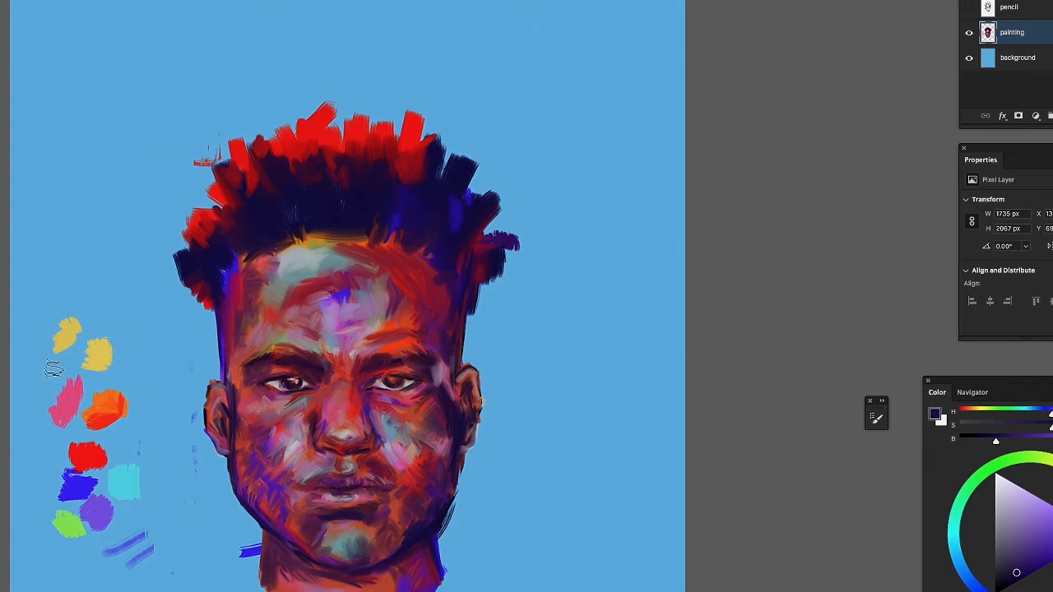
{"action": "mouse_move", "coordinate": [63, 290]}
{"action": "left_mouse_down"}
{"action": "mouse_move", "coordinate": [74, 555]}
{"action": "mouse_move", "coordinate": [77, 432]}
{"action": "mouse_move", "coordinate": [113, 568]}
{"action": "mouse_move", "coordinate": [122, 570]}
{"action": "mouse_move", "coordinate": [122, 541]}
{"action": "mouse_move", "coordinate": [148, 556]}
{"action": "mouse_move", "coordinate": [145, 490]}
{"action": "mouse_move", "coordinate": [163, 533]}
{"action": "left_mouse_up"}
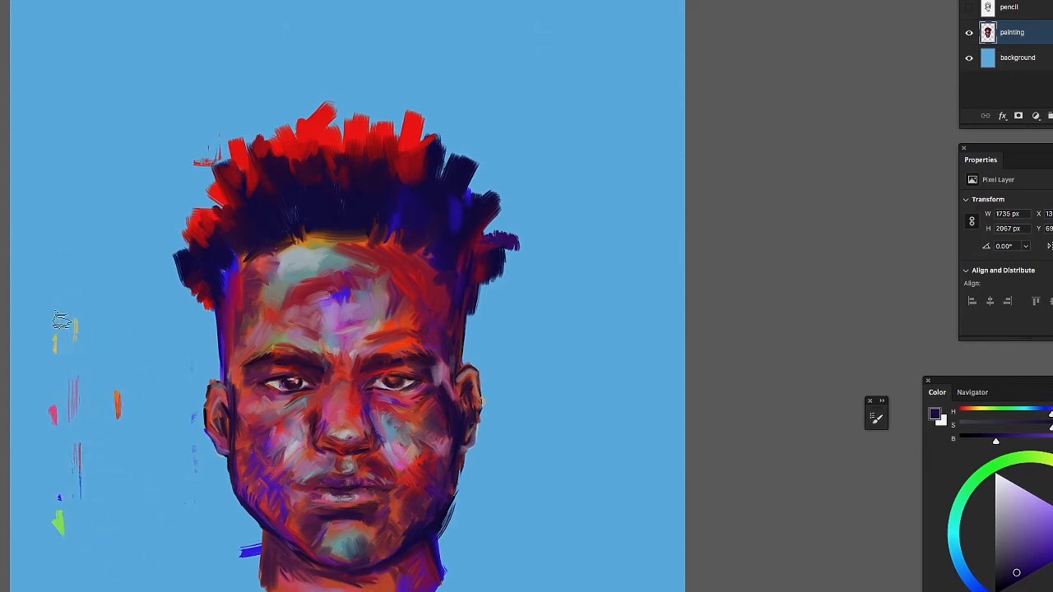
{"action": "mouse_move", "coordinate": [62, 320]}
{"action": "left_mouse_down"}
{"action": "mouse_move", "coordinate": [42, 425]}
{"action": "mouse_move", "coordinate": [60, 454]}
{"action": "mouse_move", "coordinate": [90, 324]}
{"action": "mouse_move", "coordinate": [75, 289]}
{"action": "mouse_move", "coordinate": [74, 339]}
{"action": "mouse_move", "coordinate": [103, 362]}
{"action": "mouse_move", "coordinate": [136, 468]}
{"action": "mouse_move", "coordinate": [79, 437]}
{"action": "mouse_move", "coordinate": [187, 438]}
{"action": "mouse_move", "coordinate": [224, 542]}
{"action": "left_mouse_up"}
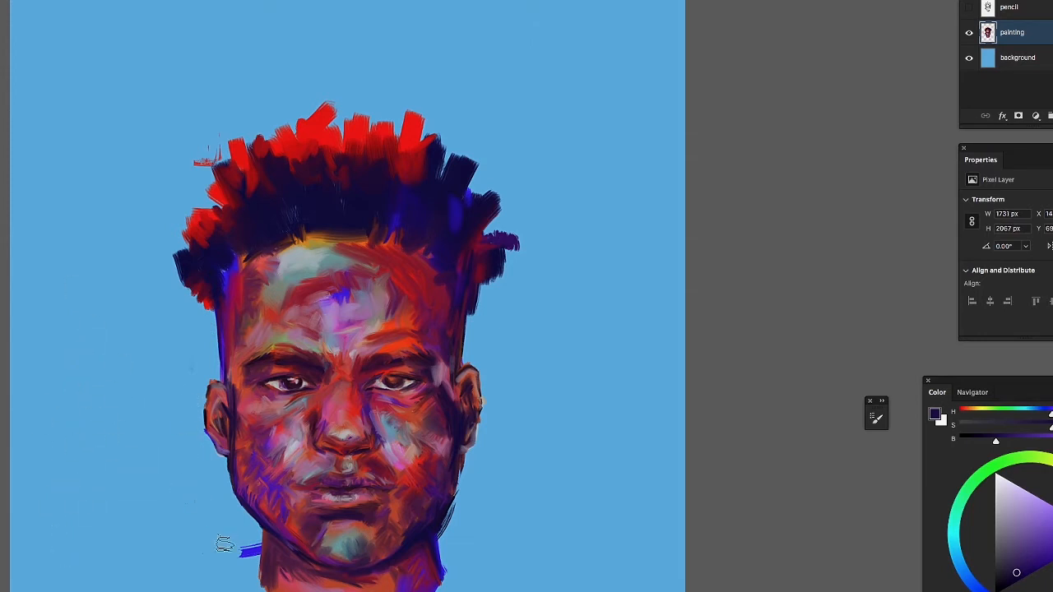
Select the painted head automatically with the Subject selection command
{"action": "key", "text": "z"}
{"action": "left_click_drag", "start_coordinate": [389, 346], "coordinate": [365, 350]}
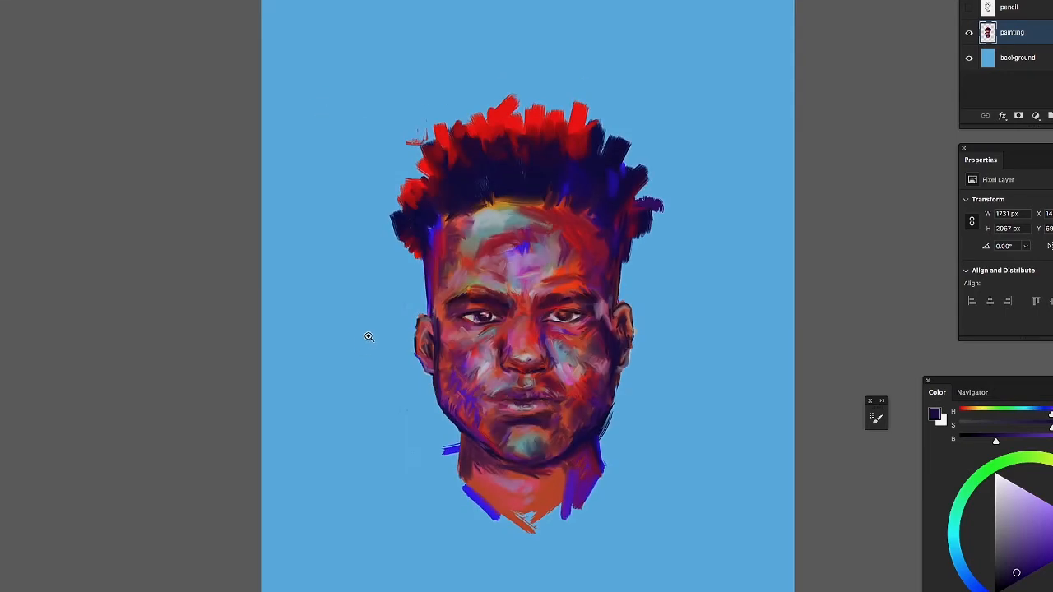
{"action": "left_click", "coordinate": [597, 328]}
{"action": "left_click_drag", "start_coordinate": [552, 257], "coordinate": [340, 260]}
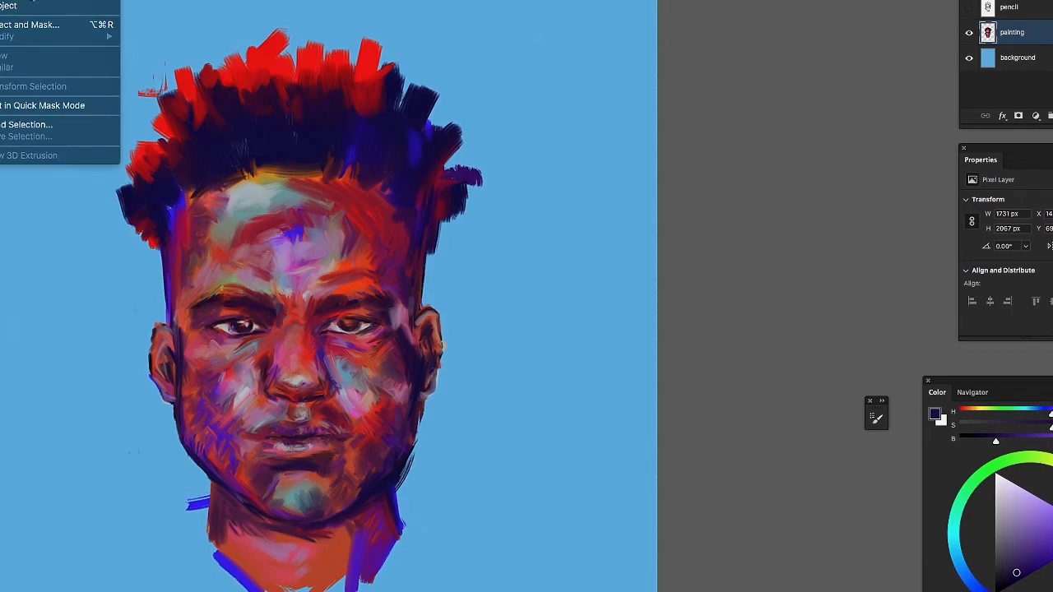
{"action": "left_click", "coordinate": [29, 7]}
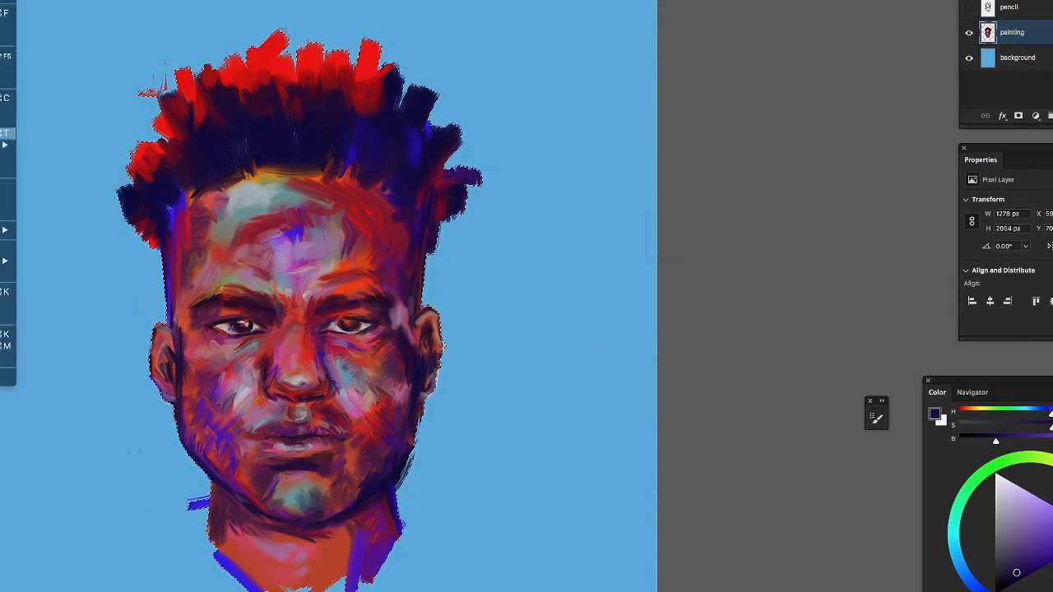
Try scaling the selected head down with Free Transform and moving it toward the centre of the canvas, then deselect
{"action": "left_click", "coordinate": [7, 133]}
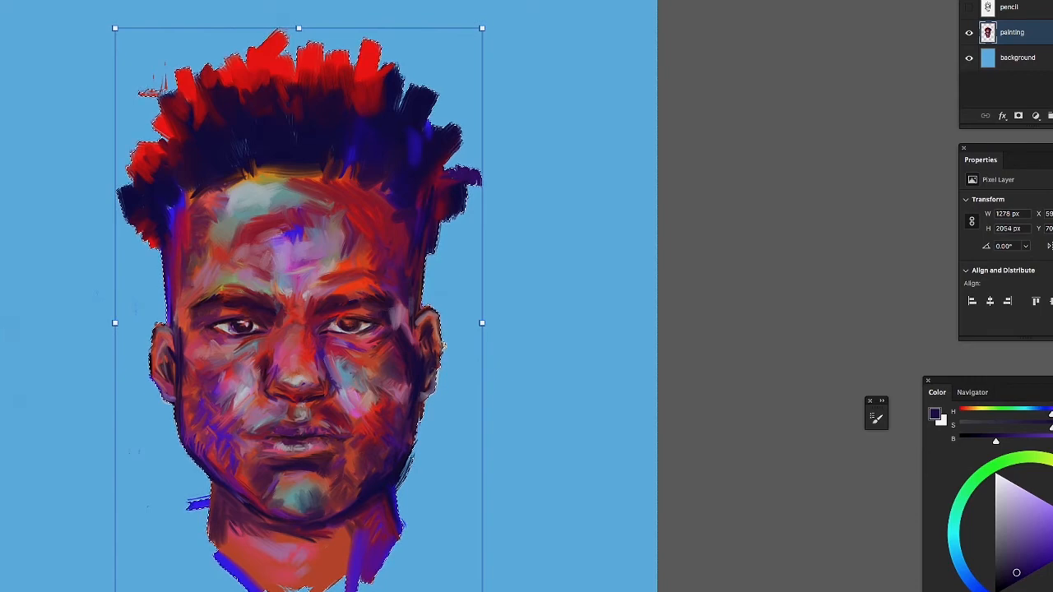
{"action": "left_click_drag", "start_coordinate": [482, 591], "coordinate": [476, 591]}
{"action": "mouse_move", "coordinate": [475, 591]}
{"action": "left_mouse_down"}
{"action": "mouse_move", "coordinate": [412, 527]}
{"action": "mouse_move", "coordinate": [422, 523]}
{"action": "left_mouse_up"}
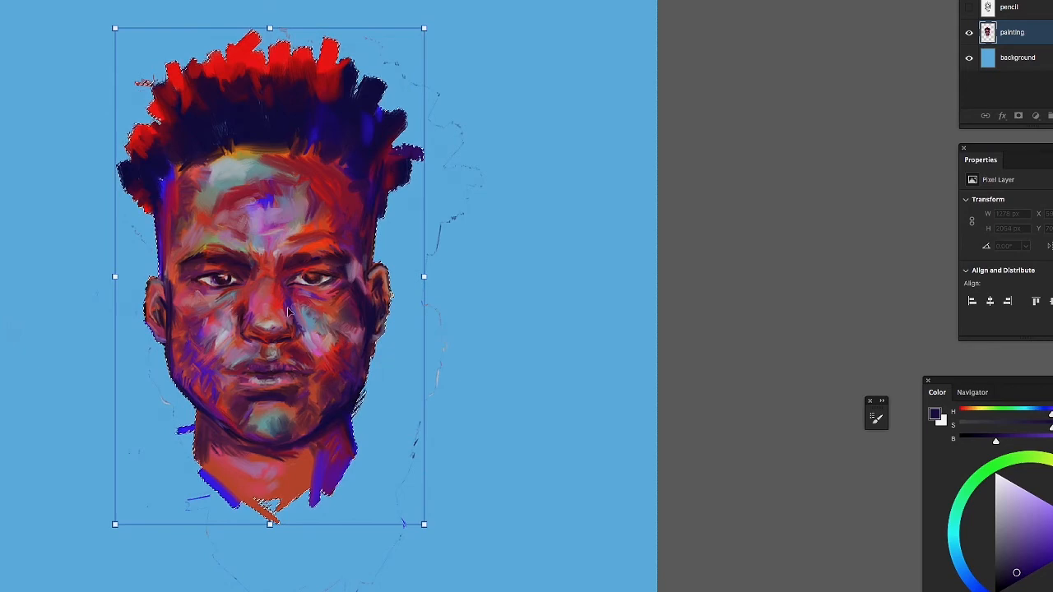
{"action": "mouse_move", "coordinate": [285, 309]}
{"action": "left_mouse_down"}
{"action": "mouse_move", "coordinate": [326, 352]}
{"action": "mouse_move", "coordinate": [315, 349]}
{"action": "left_mouse_up"}
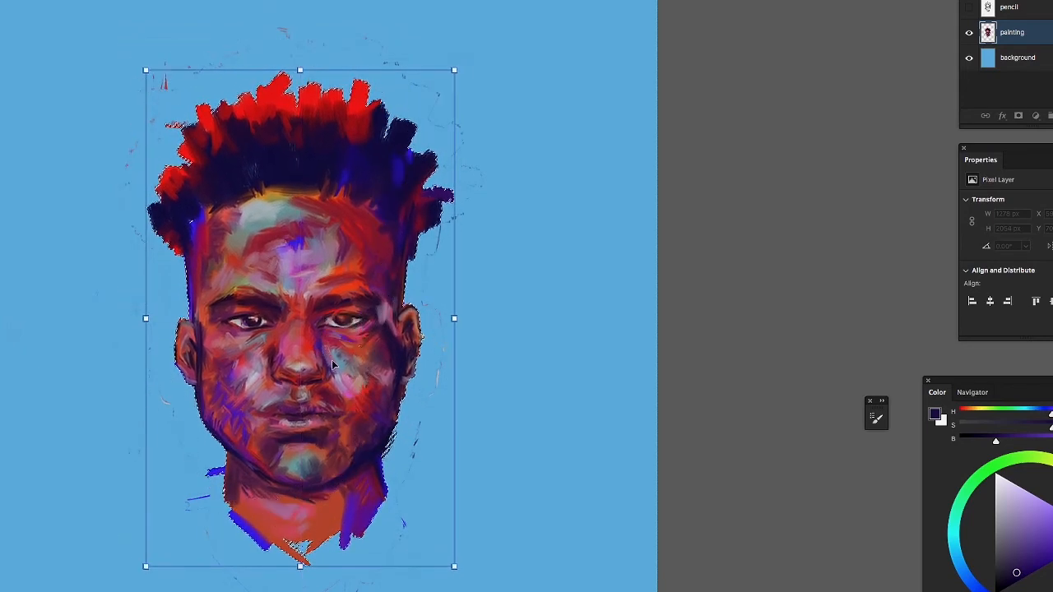
{"action": "key", "text": "ctrl+d"}
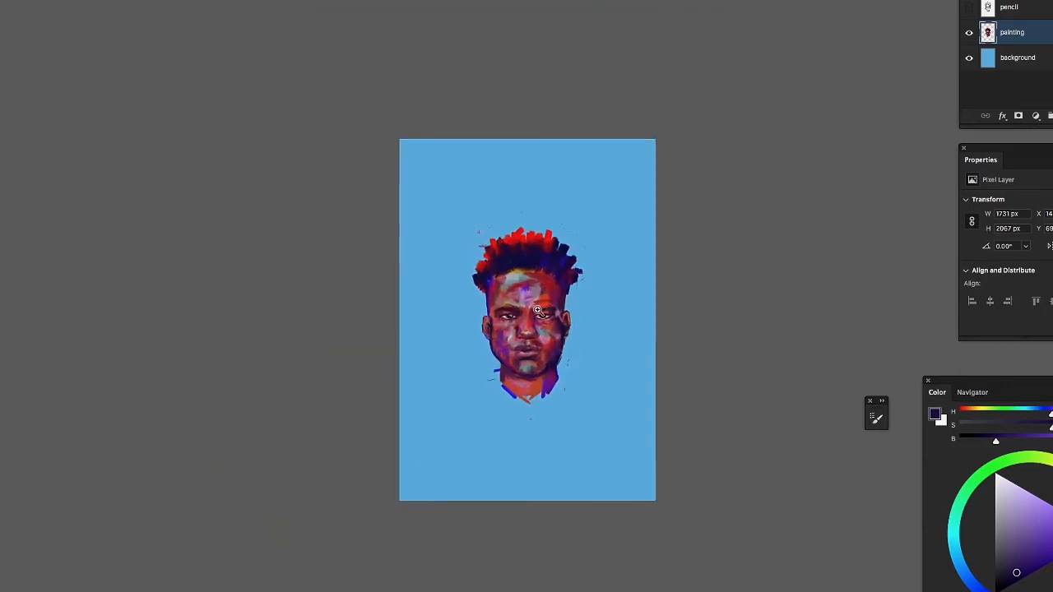
Undo the head's scaling and its selection
{"action": "left_click_drag", "start_coordinate": [538, 309], "coordinate": [592, 396]}
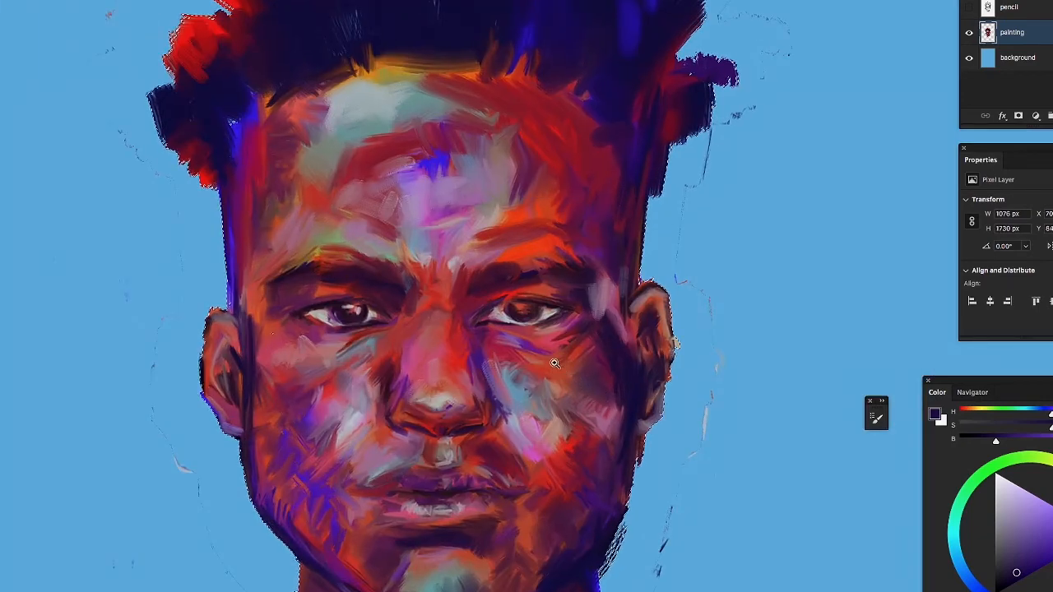
{"action": "key", "text": "super+z"}
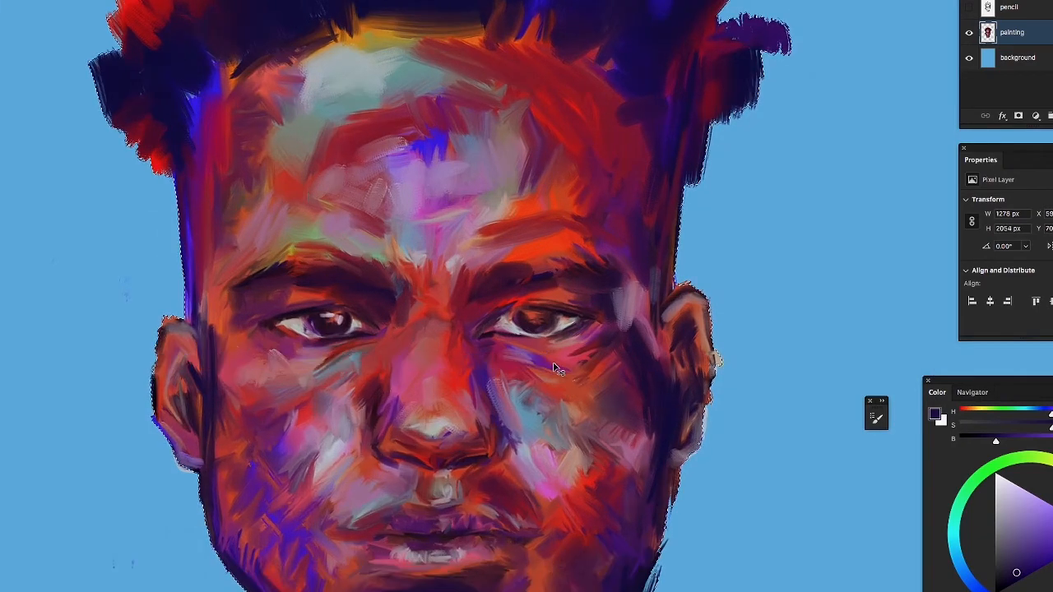
{"action": "left_click_drag", "start_coordinate": [499, 341], "coordinate": [475, 334]}
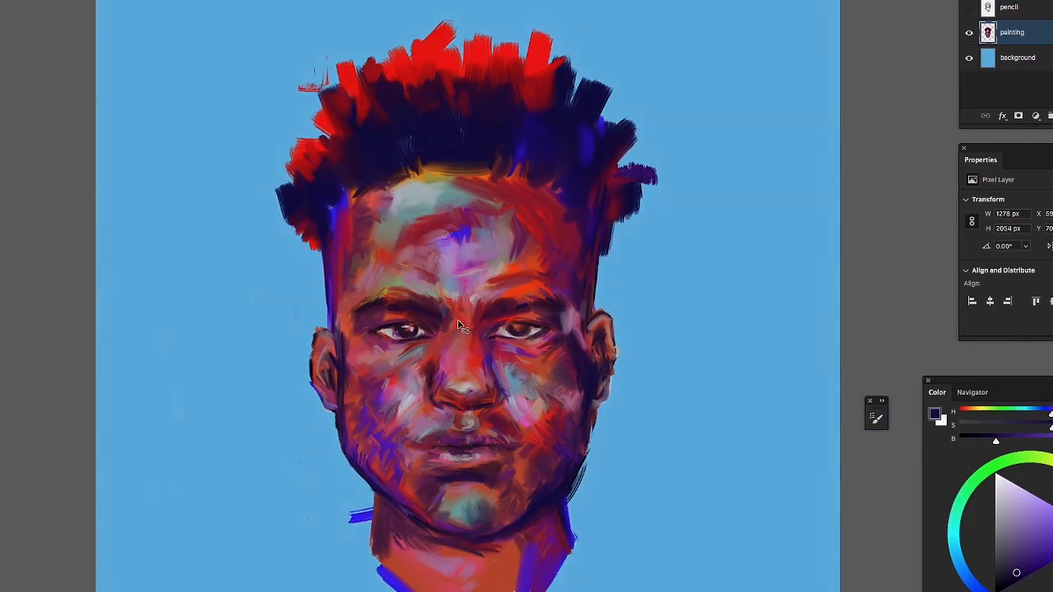
With a smaller brush, paint dark purple shadow strokes along both sides of the nose
{"action": "left_click_drag", "start_coordinate": [465, 319], "coordinate": [539, 346]}
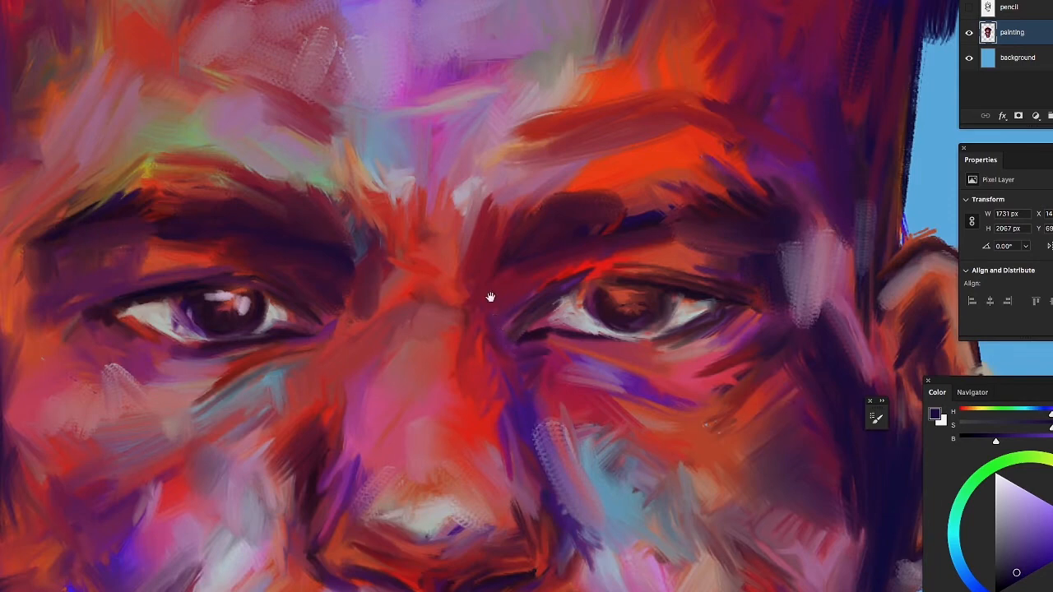
{"action": "left_click_drag", "start_coordinate": [247, 278], "coordinate": [141, 71]}
{"action": "left_click_drag", "start_coordinate": [334, 223], "coordinate": [320, 110]}
{"action": "key", "text": "b"}
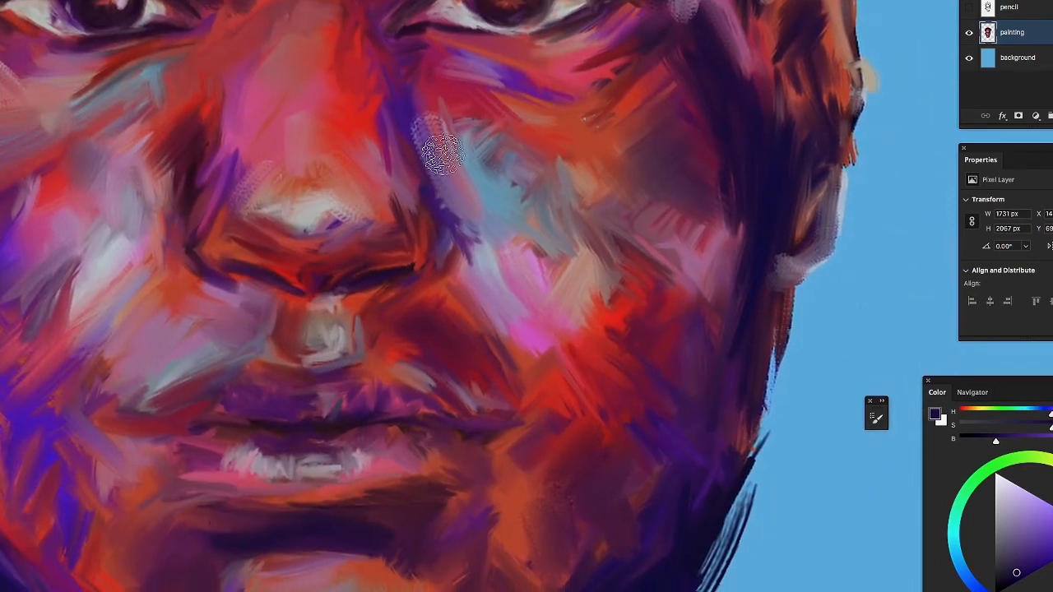
{"action": "key", "text": "bracketleft"}
{"action": "key", "text": "bracketleft"}
{"action": "key", "text": "bracketleft"}
{"action": "key", "text": "bracketleft"}
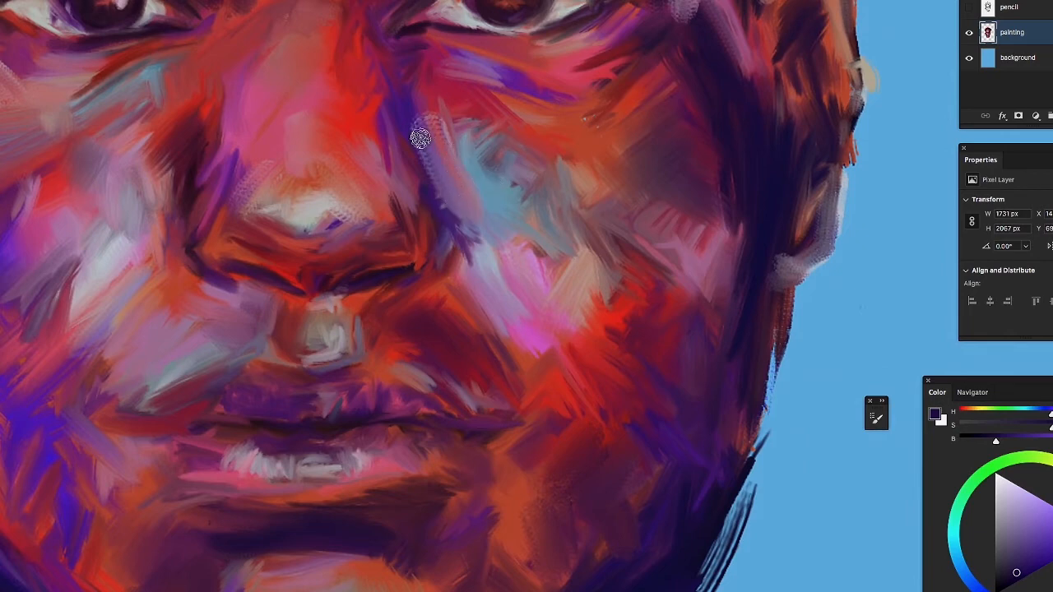
{"action": "left_click_drag", "start_coordinate": [414, 121], "coordinate": [426, 168]}
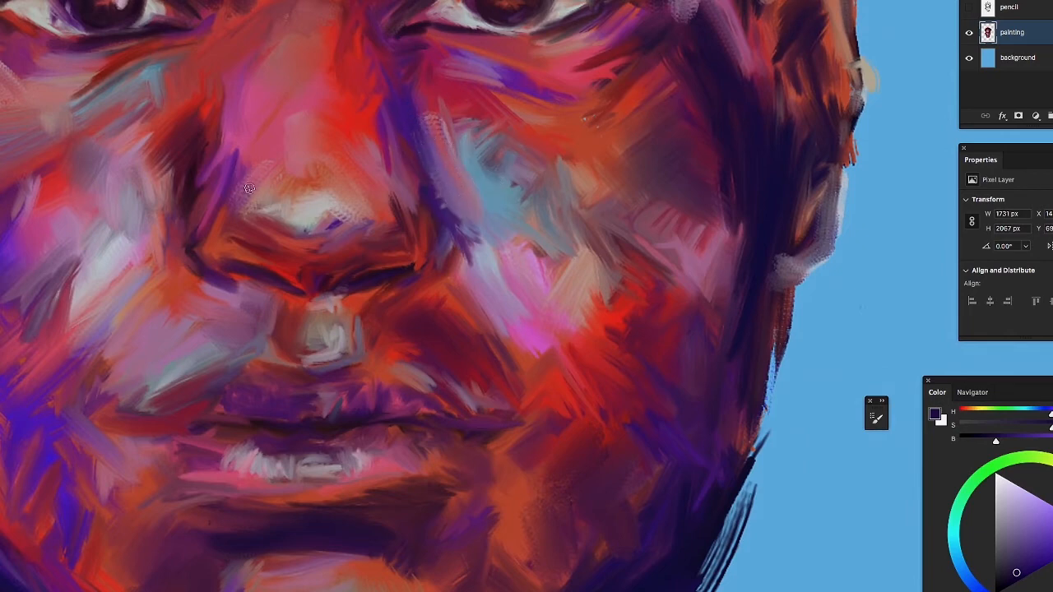
{"action": "left_click_drag", "start_coordinate": [234, 162], "coordinate": [236, 140]}
{"action": "left_click_drag", "start_coordinate": [415, 134], "coordinate": [432, 166]}
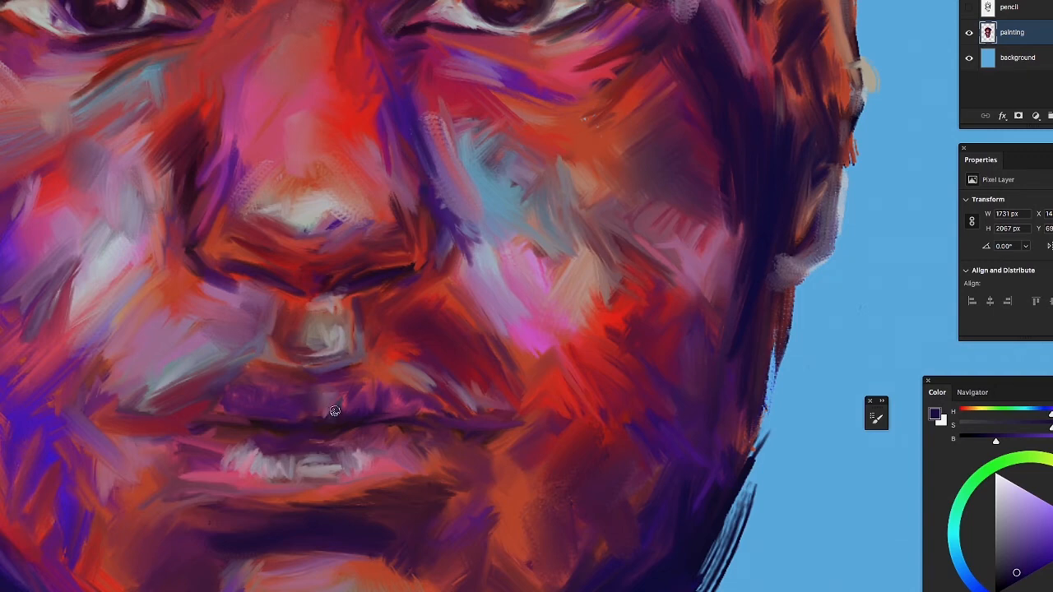
Sample the muted pink from the lower lip and paint it over the upper lip, the nose's sides and the cheek below the eye
{"action": "left_click", "coordinate": [245, 471], "text": "alt"}
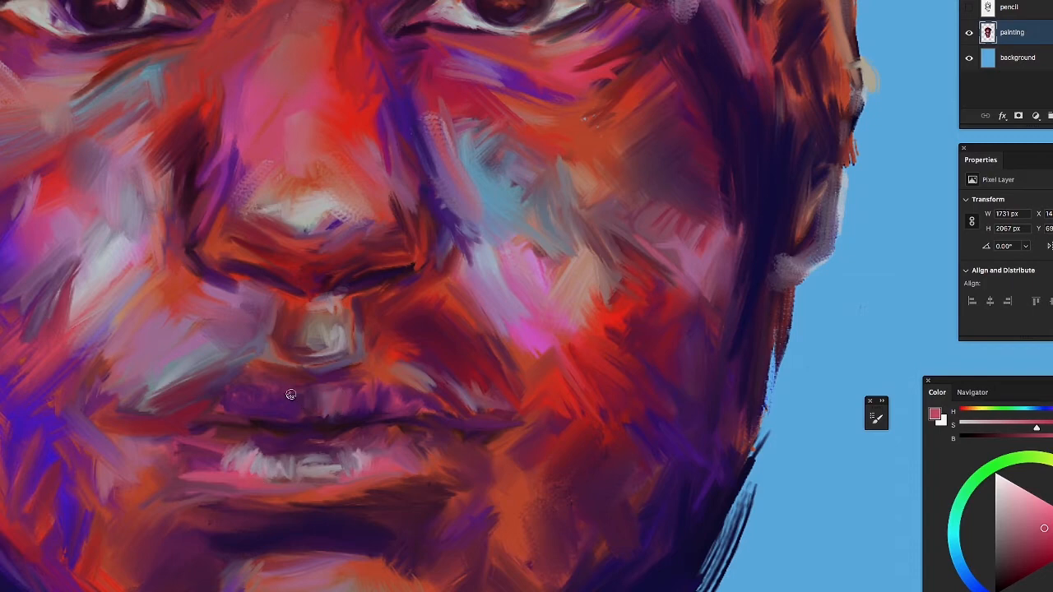
{"action": "mouse_move", "coordinate": [223, 410]}
{"action": "left_mouse_down"}
{"action": "mouse_move", "coordinate": [263, 384]}
{"action": "mouse_move", "coordinate": [299, 381]}
{"action": "left_mouse_up"}
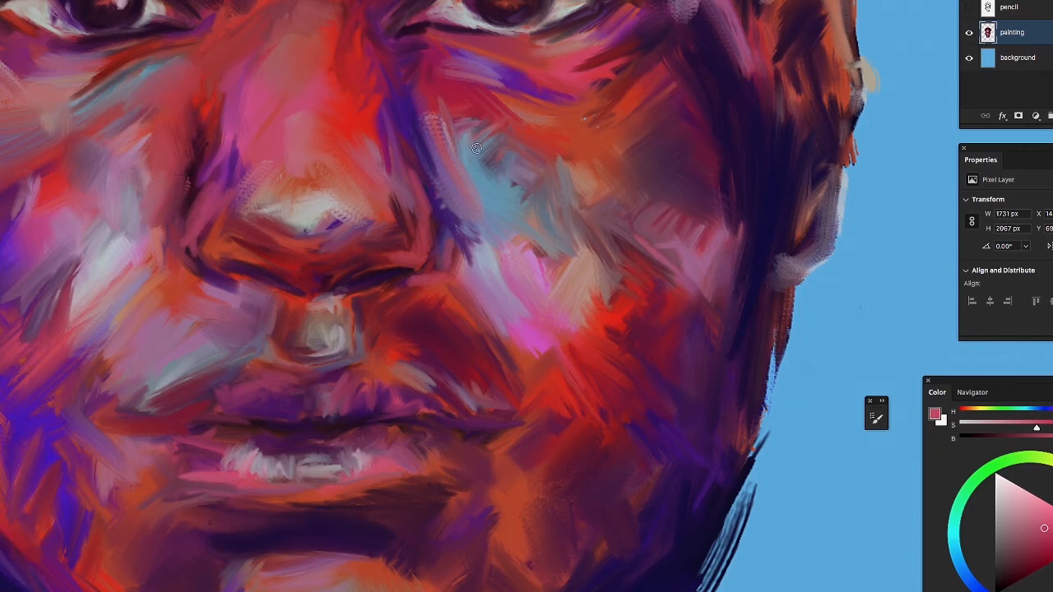
{"action": "mouse_move", "coordinate": [448, 119]}
{"action": "left_mouse_down"}
{"action": "mouse_move", "coordinate": [419, 132]}
{"action": "mouse_move", "coordinate": [427, 88]}
{"action": "mouse_move", "coordinate": [412, 119]}
{"action": "left_mouse_up"}
{"action": "left_click_drag", "start_coordinate": [186, 186], "coordinate": [192, 123]}
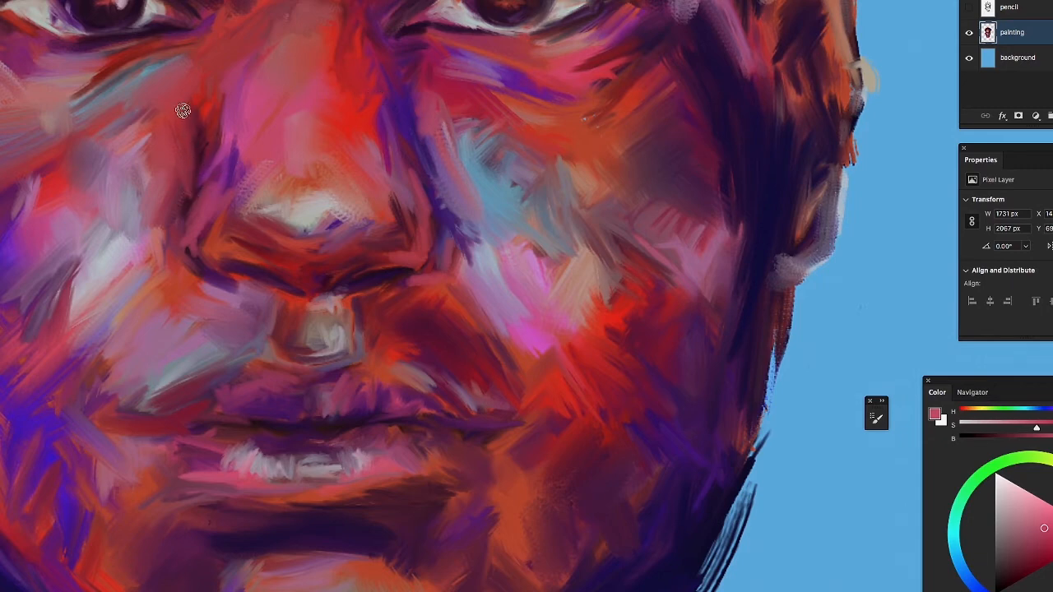
{"action": "mouse_move", "coordinate": [177, 52]}
{"action": "left_mouse_down"}
{"action": "mouse_move", "coordinate": [213, 49]}
{"action": "mouse_move", "coordinate": [194, 41]}
{"action": "mouse_move", "coordinate": [66, 92]}
{"action": "mouse_move", "coordinate": [131, 61]}
{"action": "mouse_move", "coordinate": [70, 95]}
{"action": "left_mouse_up"}
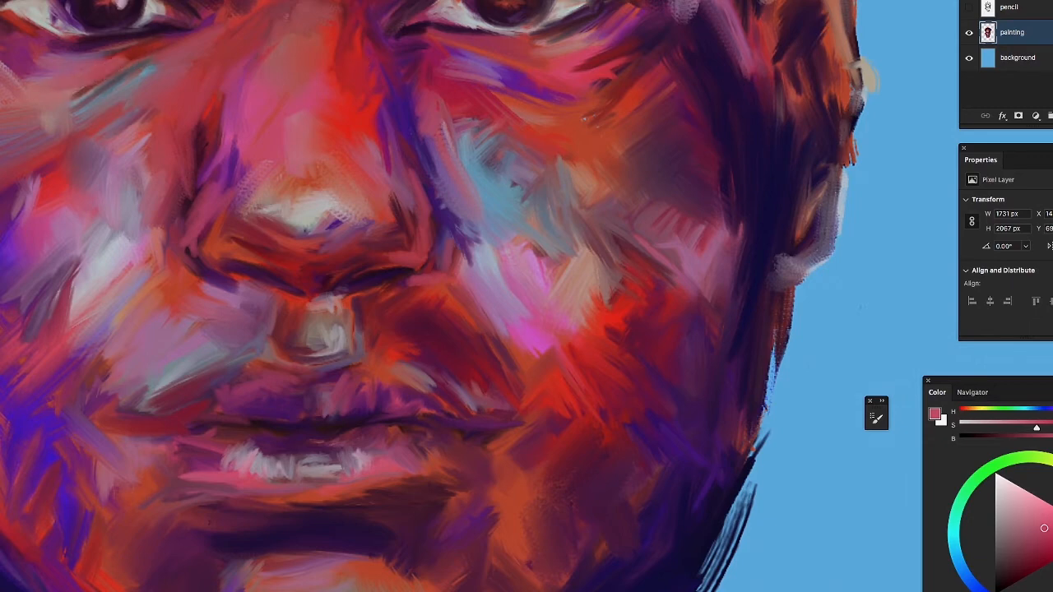
Erase part of the stray dark brush strokes sticking out past the jaw below the ear on the shadowed side
{"action": "mouse_move", "coordinate": [771, 289]}
{"action": "left_mouse_down"}
{"action": "mouse_move", "coordinate": [757, 345]}
{"action": "mouse_move", "coordinate": [775, 286]}
{"action": "left_mouse_up"}
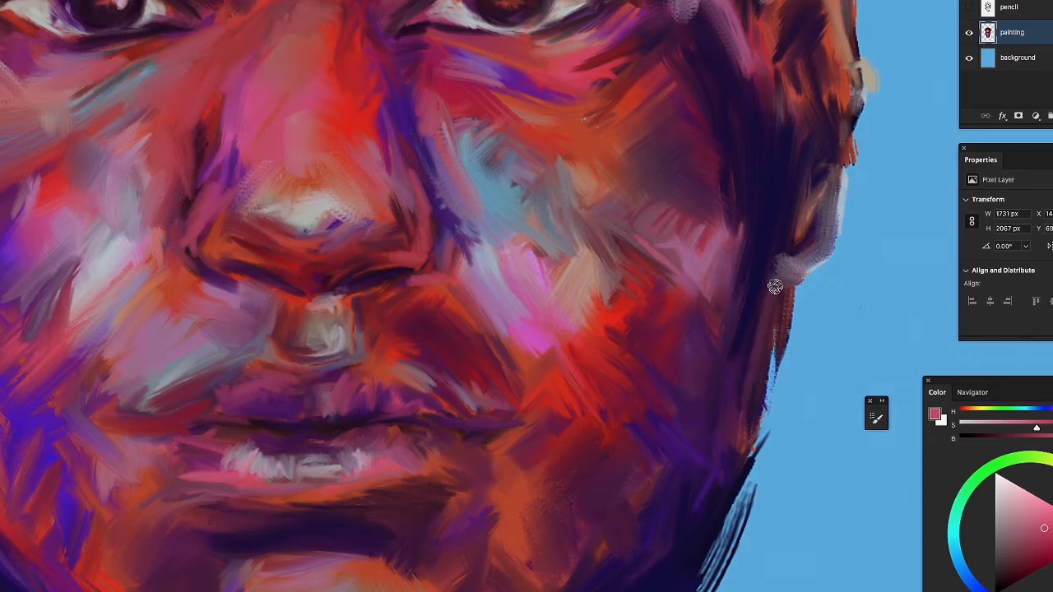
{"action": "key", "text": "ctrl+z"}
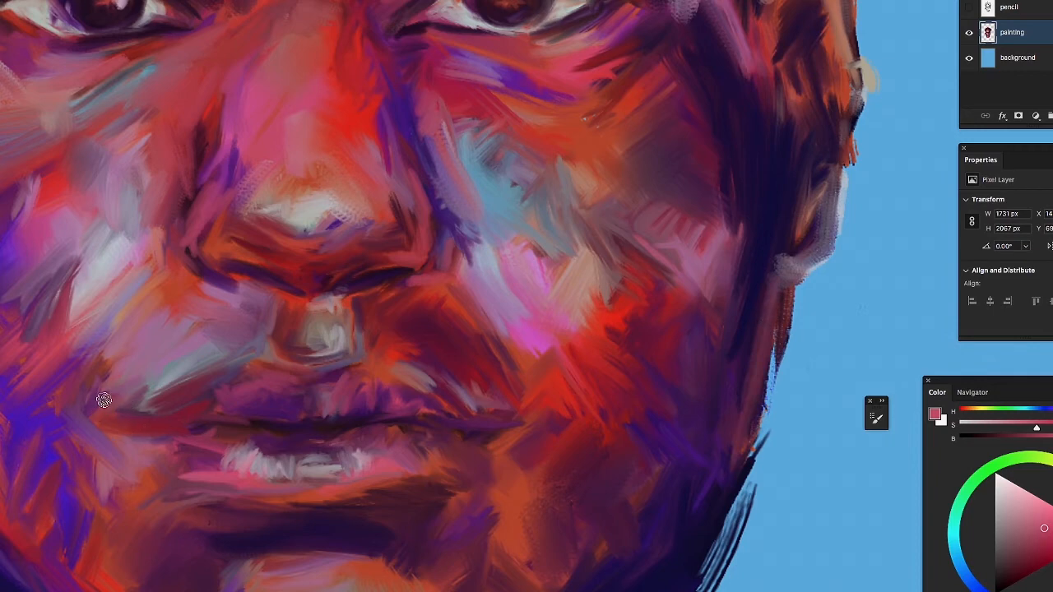
{"action": "left_click_drag", "start_coordinate": [200, 385], "coordinate": [132, 389]}
{"action": "left_click_drag", "start_coordinate": [233, 449], "coordinate": [301, 461]}
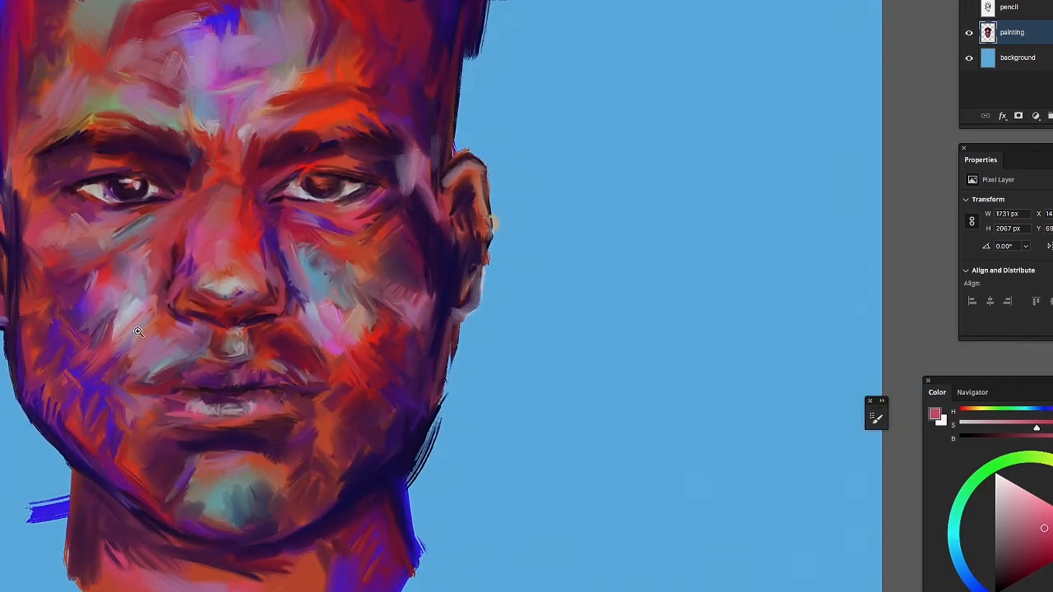
{"action": "left_click_drag", "start_coordinate": [139, 332], "coordinate": [200, 348]}
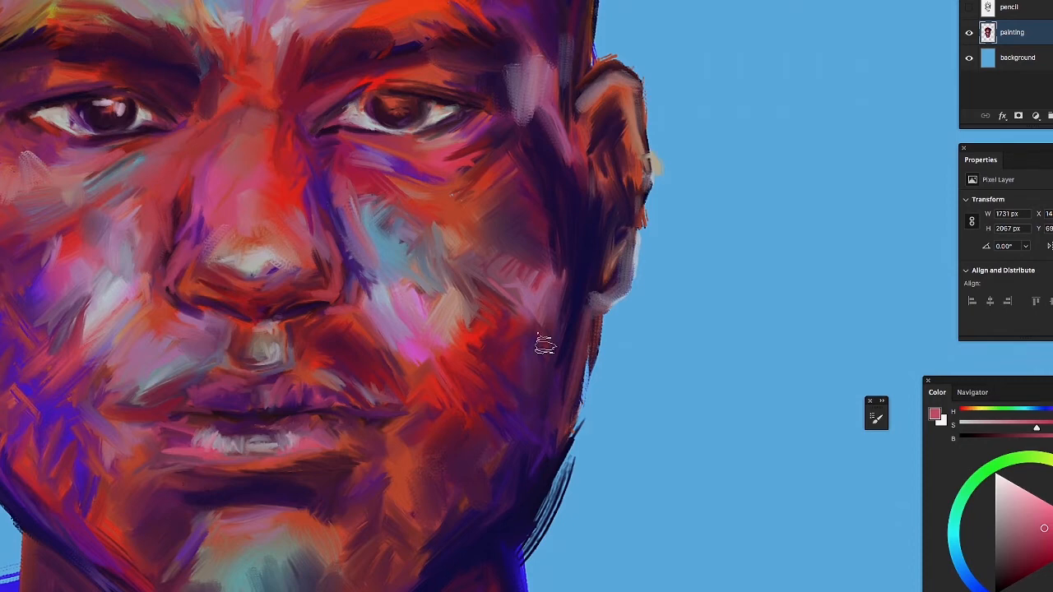
{"action": "left_click_drag", "start_coordinate": [505, 545], "coordinate": [566, 489]}
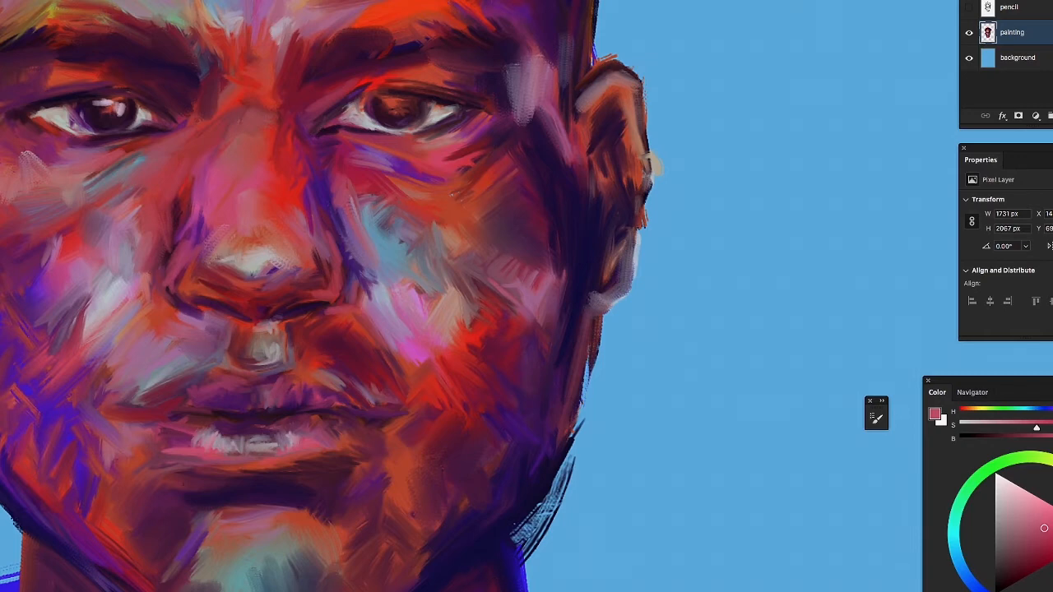
Erase the outer end of the stray blue stroke beside the neck, below the lit side of the jaw
{"action": "left_click_drag", "start_coordinate": [1, 590], "coordinate": [44, 588]}
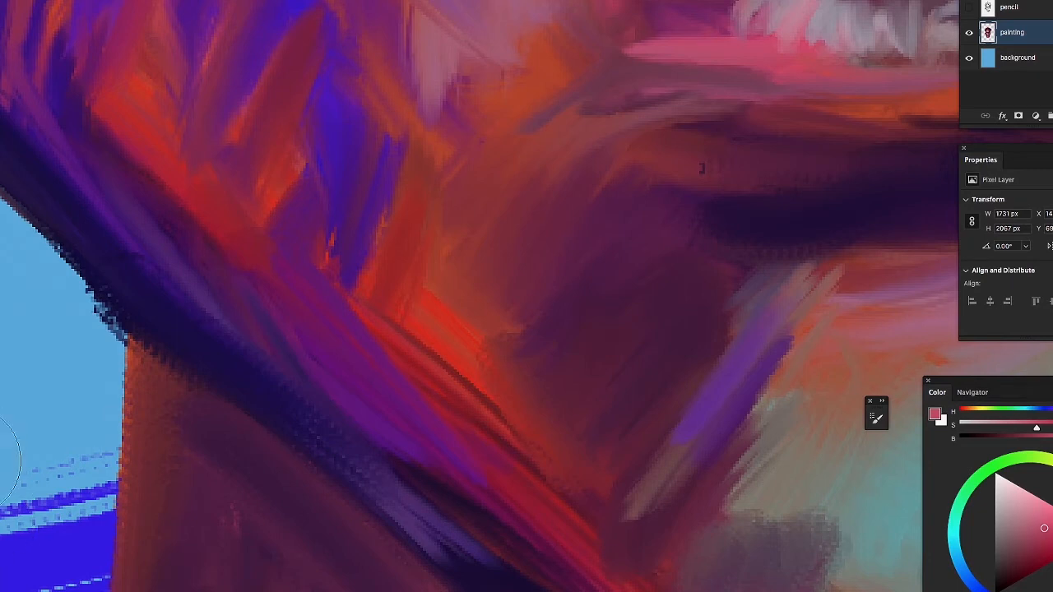
{"action": "left_click_drag", "start_coordinate": [11, 490], "coordinate": [4, 587]}
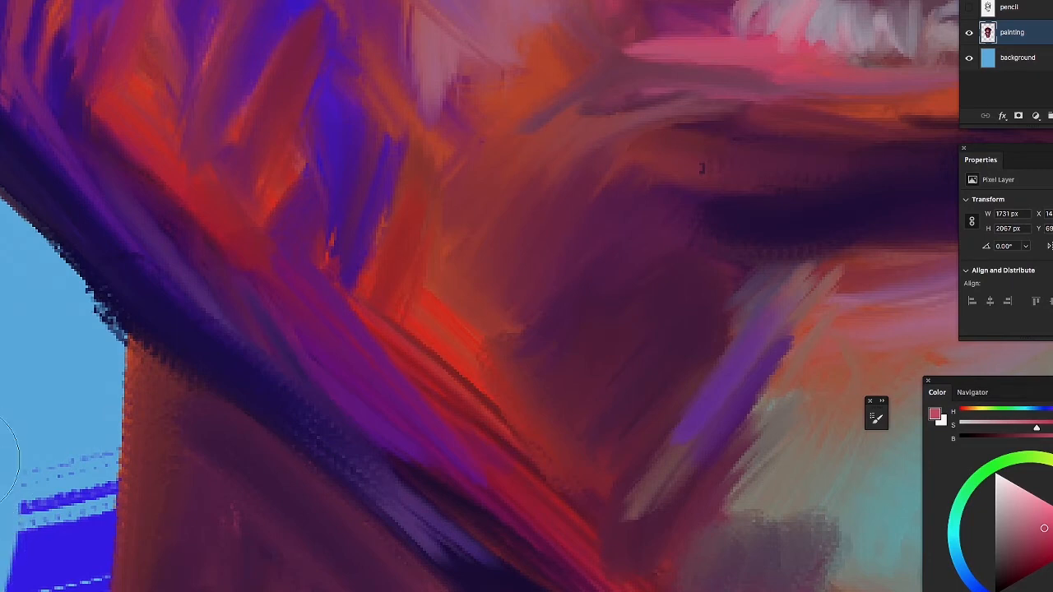
{"action": "left_click_drag", "start_coordinate": [6, 466], "coordinate": [1, 589]}
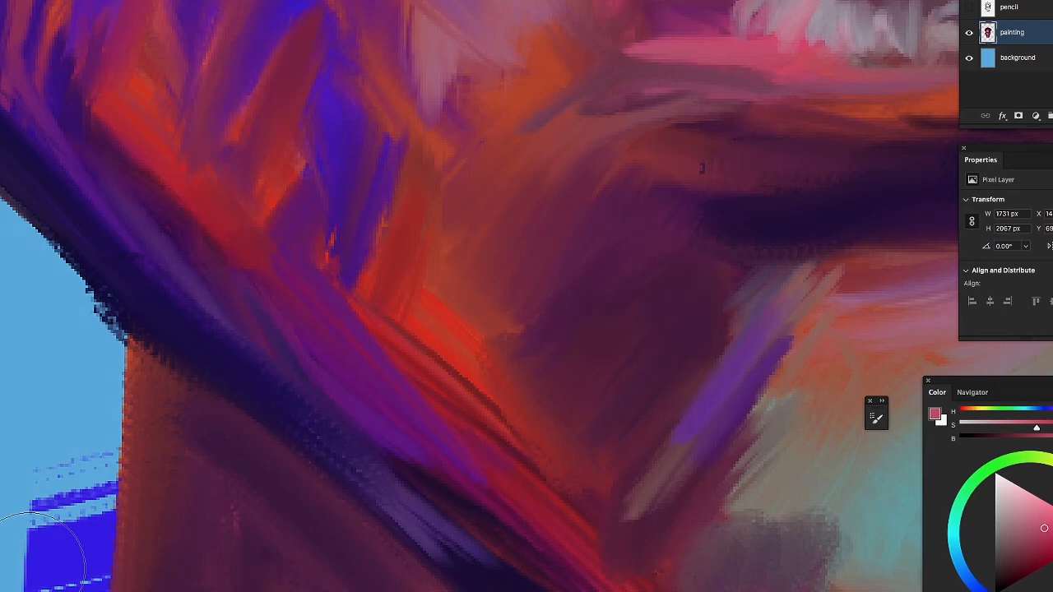
Erase the protruding blue paint along the neck's outer edge beneath the shadowed side of the jaw
{"action": "key", "text": "z"}
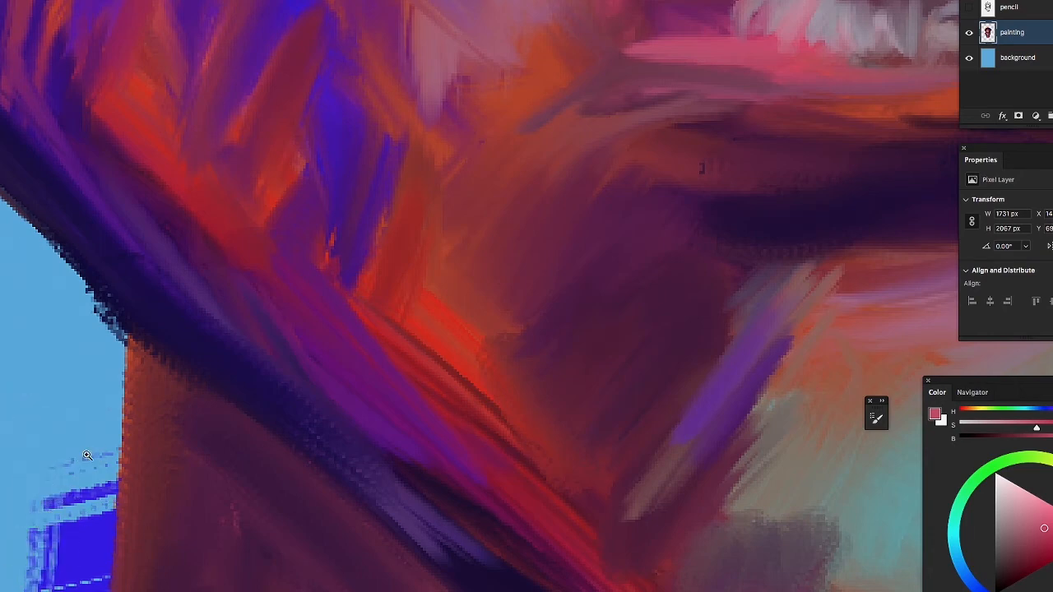
{"action": "left_click_drag", "start_coordinate": [86, 421], "coordinate": [3, 421]}
{"action": "key", "text": "super+minus"}
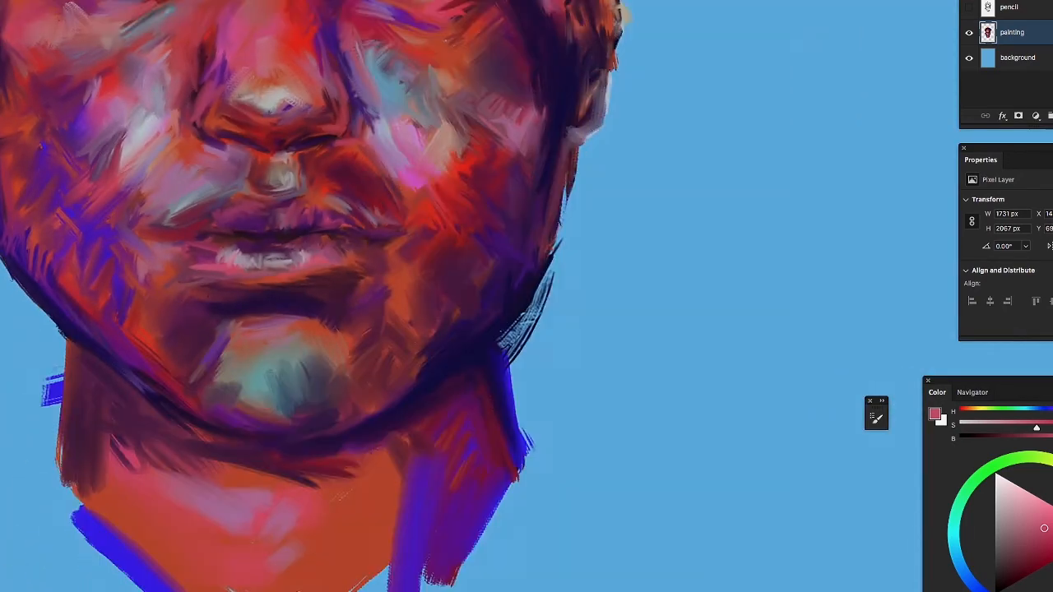
{"action": "left_click_drag", "start_coordinate": [490, 152], "coordinate": [465, 106]}
{"action": "key", "text": "e"}
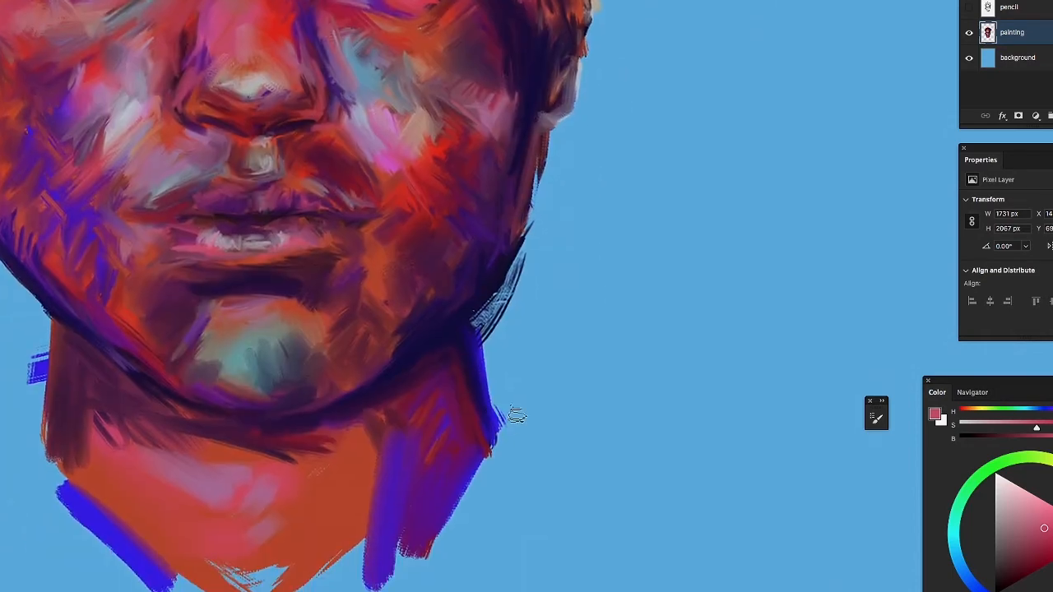
{"action": "left_click_drag", "start_coordinate": [481, 315], "coordinate": [503, 470]}
{"action": "left_click_drag", "start_coordinate": [478, 343], "coordinate": [509, 523]}
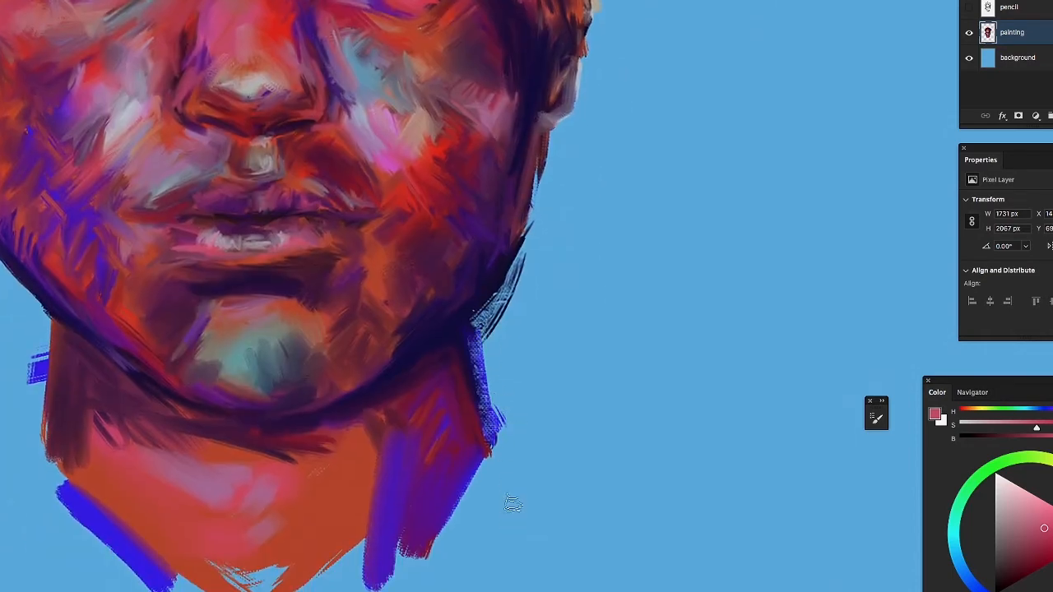
{"action": "left_click_drag", "start_coordinate": [493, 382], "coordinate": [506, 445]}
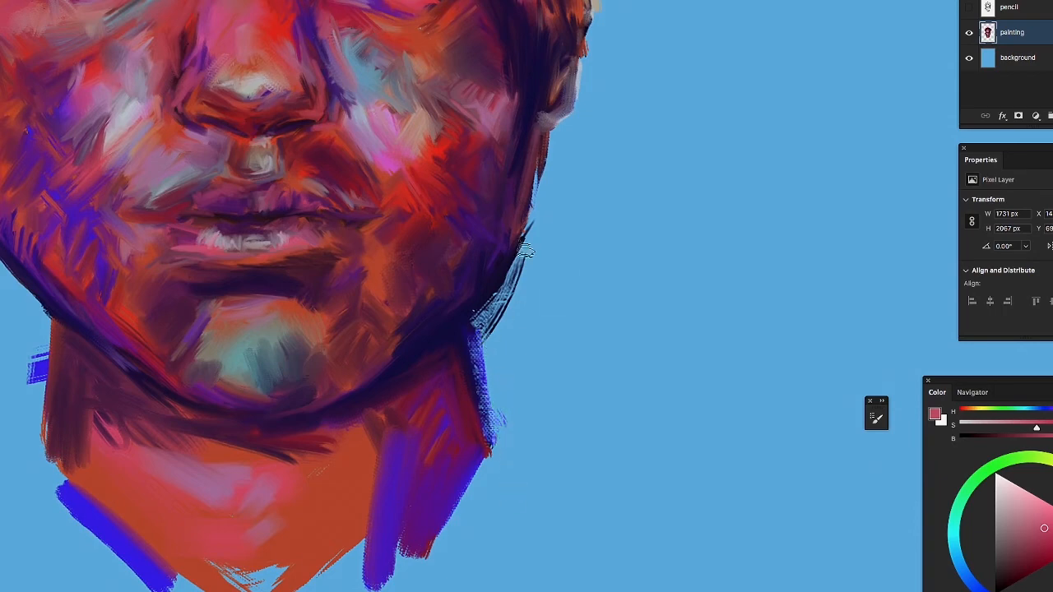
Sample dark navy from the hair and paint over the light gaps and bright blue patches between its tufts
{"action": "left_click_drag", "start_coordinate": [607, 109], "coordinate": [624, 455]}
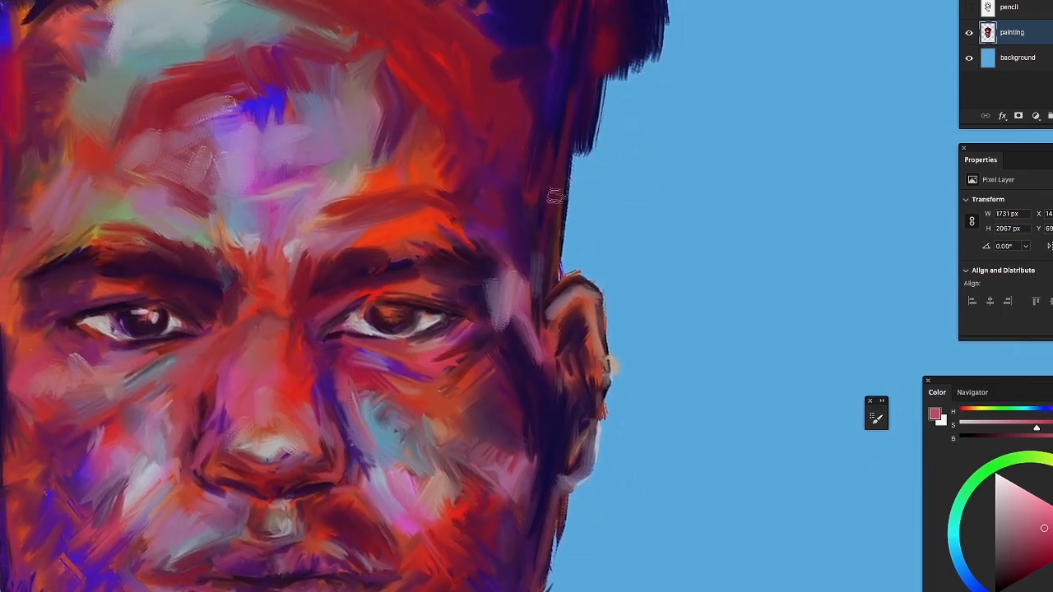
{"action": "left_click_drag", "start_coordinate": [591, 79], "coordinate": [648, 385]}
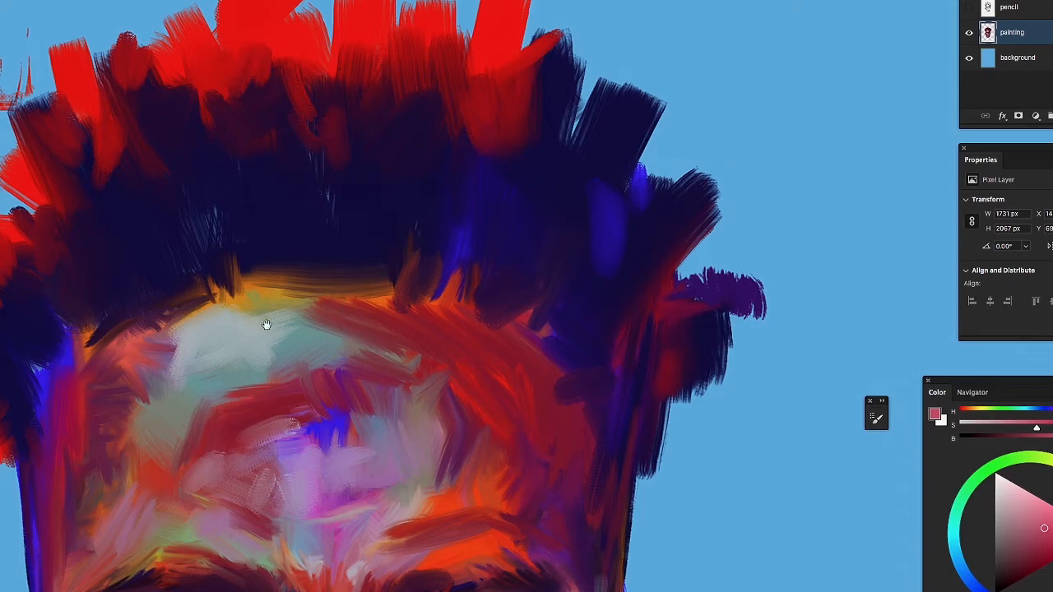
{"action": "left_click", "coordinate": [123, 298], "text": "alt"}
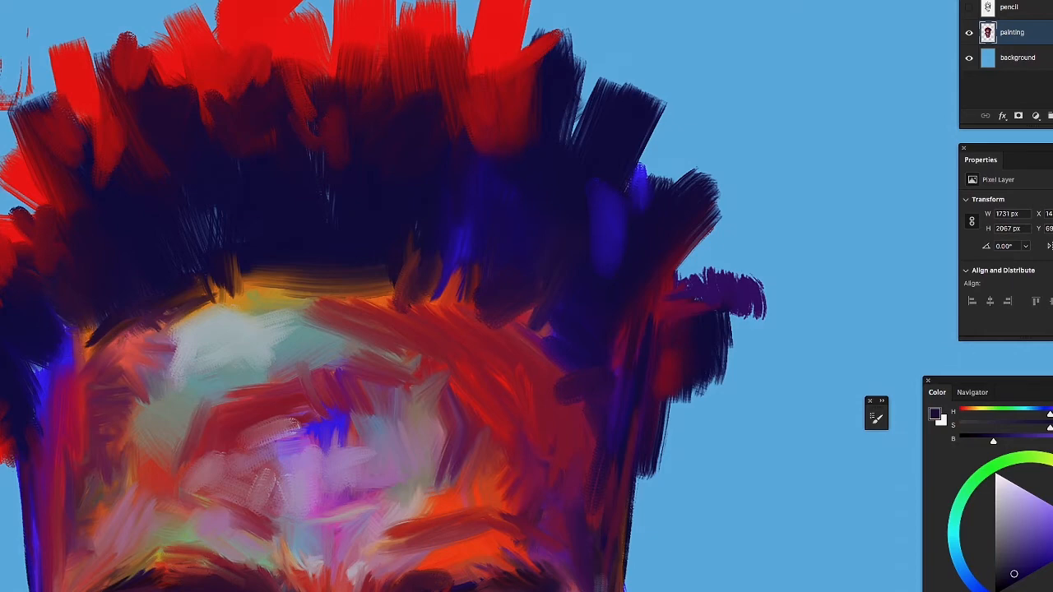
{"action": "mouse_move", "coordinate": [127, 310]}
{"action": "left_mouse_down"}
{"action": "mouse_move", "coordinate": [94, 310]}
{"action": "mouse_move", "coordinate": [97, 334]}
{"action": "mouse_move", "coordinate": [66, 306]}
{"action": "mouse_move", "coordinate": [30, 330]}
{"action": "mouse_move", "coordinate": [73, 343]}
{"action": "mouse_move", "coordinate": [70, 359]}
{"action": "mouse_move", "coordinate": [21, 377]}
{"action": "mouse_move", "coordinate": [37, 406]}
{"action": "left_mouse_up"}
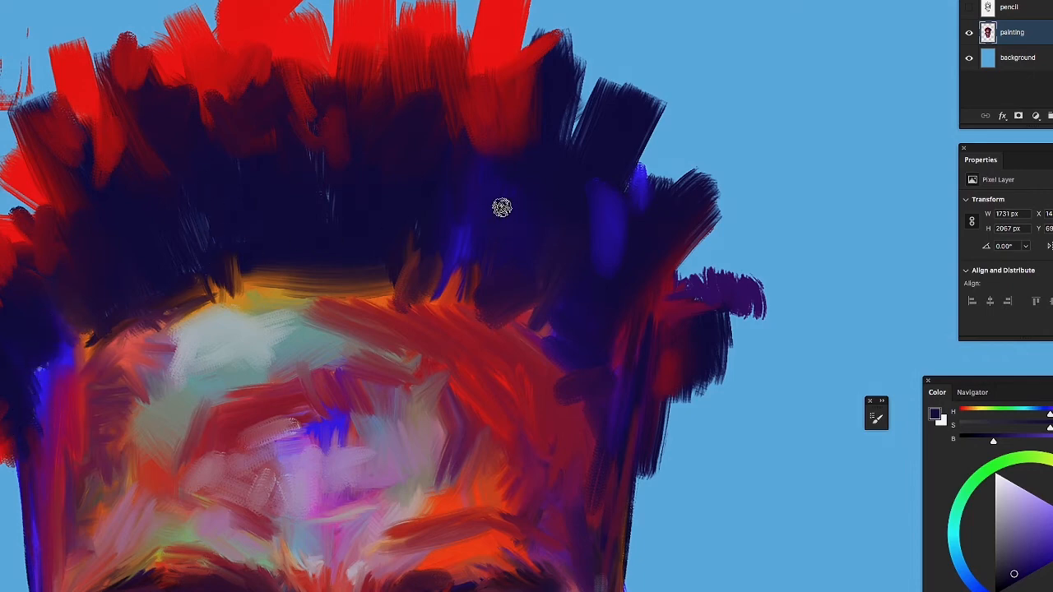
{"action": "mouse_move", "coordinate": [645, 159]}
{"action": "left_mouse_down"}
{"action": "mouse_move", "coordinate": [571, 117]}
{"action": "mouse_move", "coordinate": [554, 156]}
{"action": "mouse_move", "coordinate": [566, 144]}
{"action": "mouse_move", "coordinate": [565, 116]}
{"action": "left_mouse_up"}
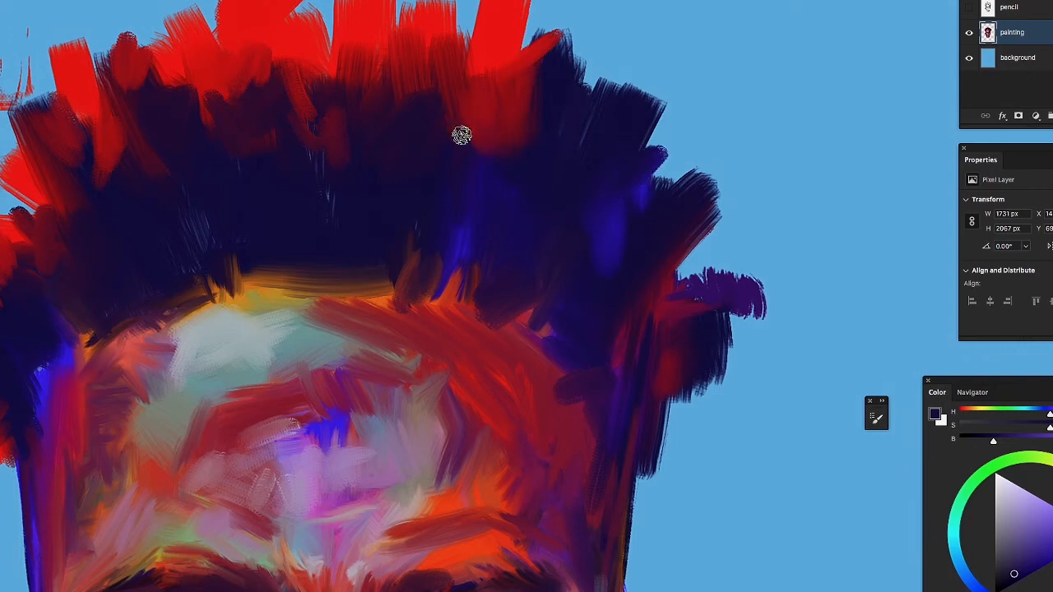
{"action": "left_click_drag", "start_coordinate": [462, 82], "coordinate": [472, 148]}
{"action": "left_click_drag", "start_coordinate": [320, 258], "coordinate": [344, 285]}
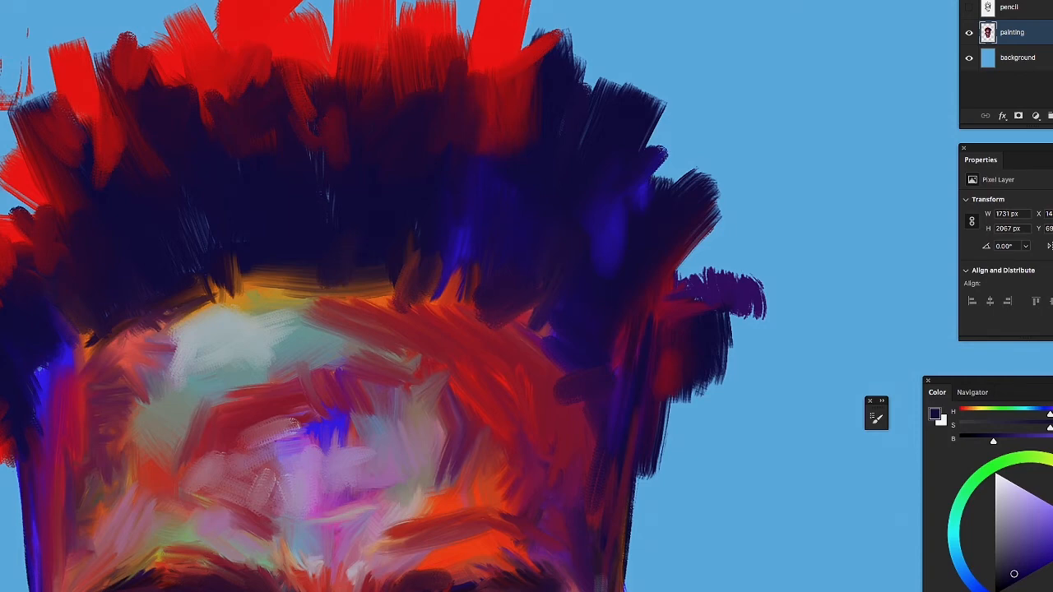
{"action": "mouse_move", "coordinate": [323, 284]}
{"action": "left_mouse_down"}
{"action": "mouse_move", "coordinate": [319, 247]}
{"action": "mouse_move", "coordinate": [314, 298]}
{"action": "left_mouse_up"}
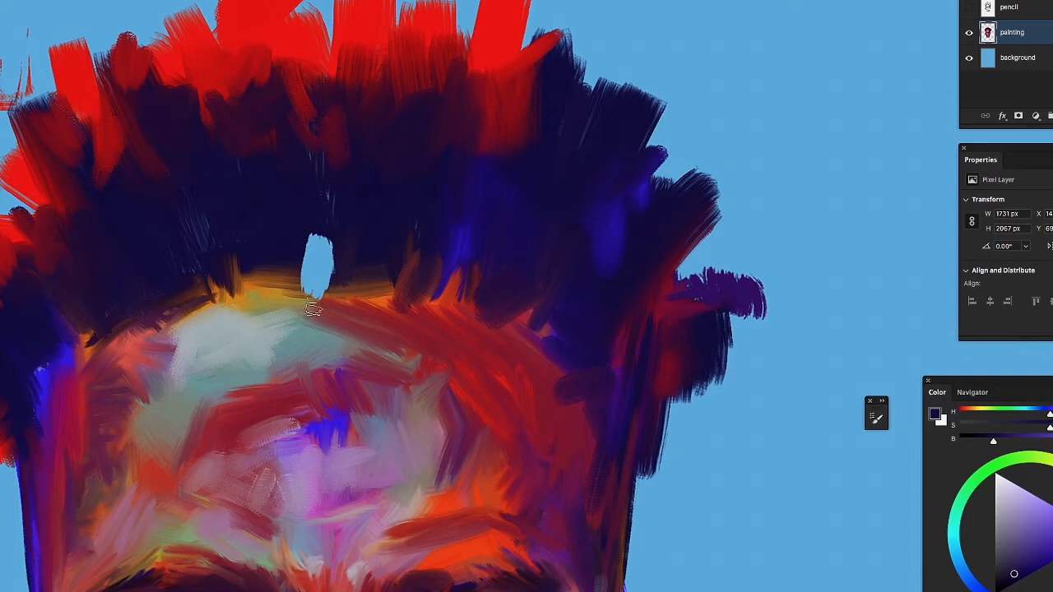
{"action": "key", "text": "ctrl+z"}
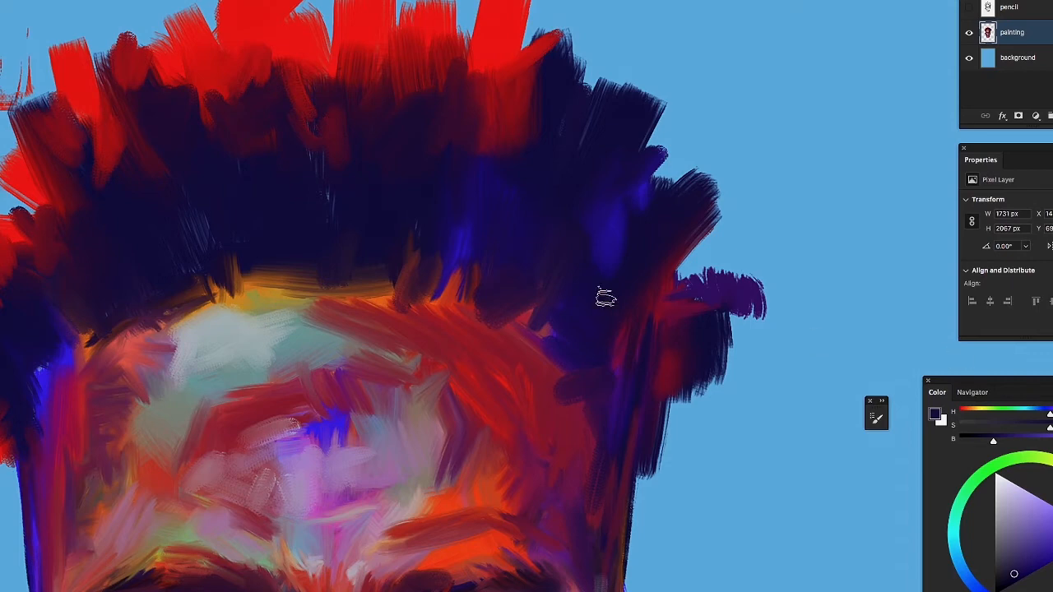
{"action": "left_click_drag", "start_coordinate": [313, 174], "coordinate": [329, 145]}
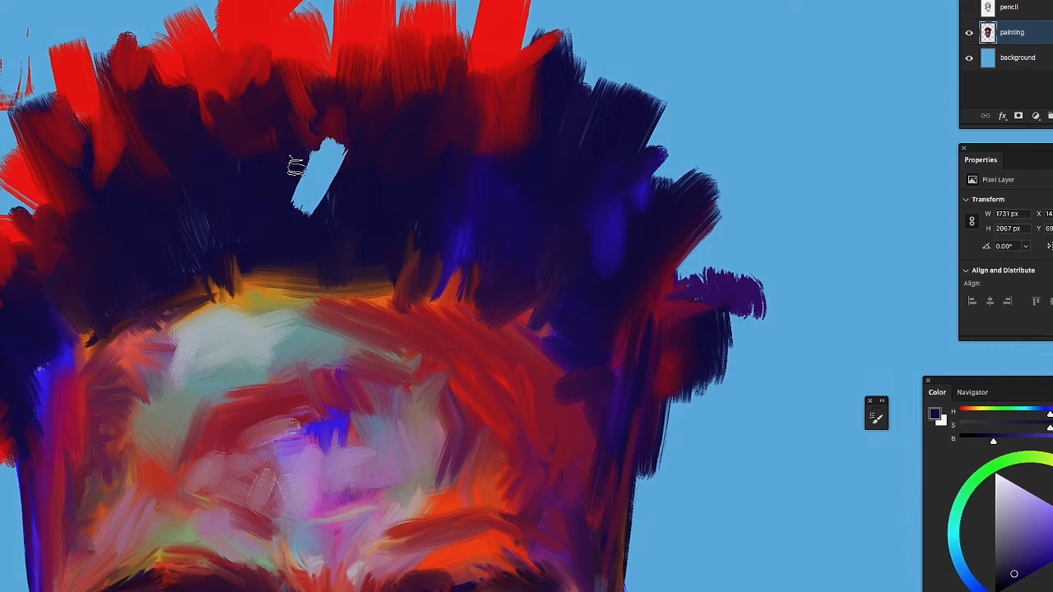
Darken the red strands mid-hair, and paint salmon highlights sampled from the forehead over the hair on the lit side
{"action": "mouse_move", "coordinate": [294, 160]}
{"action": "left_mouse_down"}
{"action": "mouse_move", "coordinate": [331, 201]}
{"action": "mouse_move", "coordinate": [338, 107]}
{"action": "mouse_move", "coordinate": [317, 179]}
{"action": "mouse_move", "coordinate": [306, 162]}
{"action": "mouse_move", "coordinate": [325, 148]}
{"action": "mouse_move", "coordinate": [314, 140]}
{"action": "mouse_move", "coordinate": [324, 99]}
{"action": "mouse_move", "coordinate": [284, 109]}
{"action": "mouse_move", "coordinate": [308, 52]}
{"action": "left_mouse_up"}
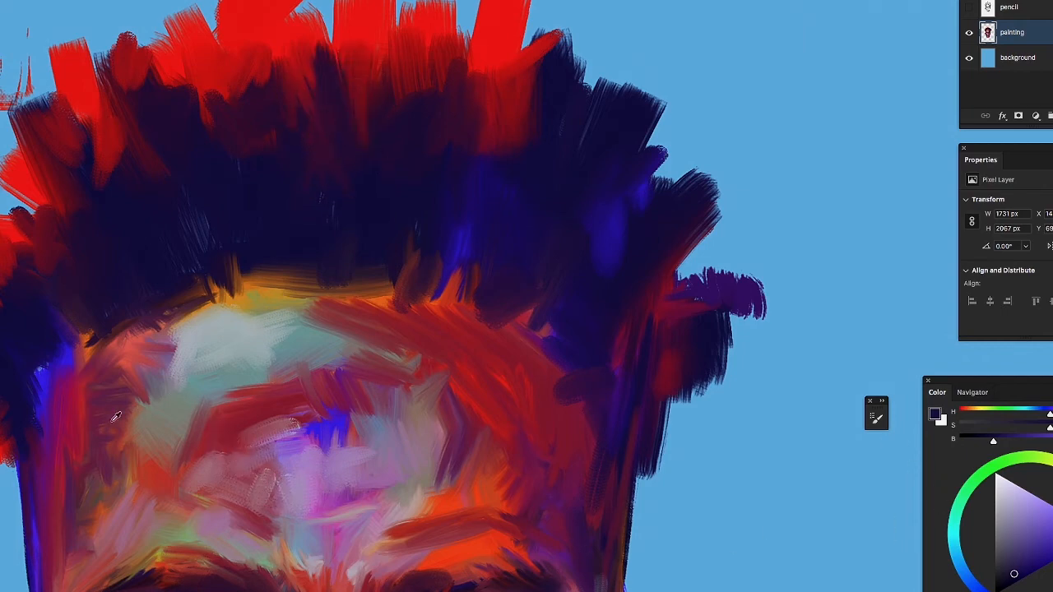
{"action": "left_click", "coordinate": [138, 346], "text": "alt"}
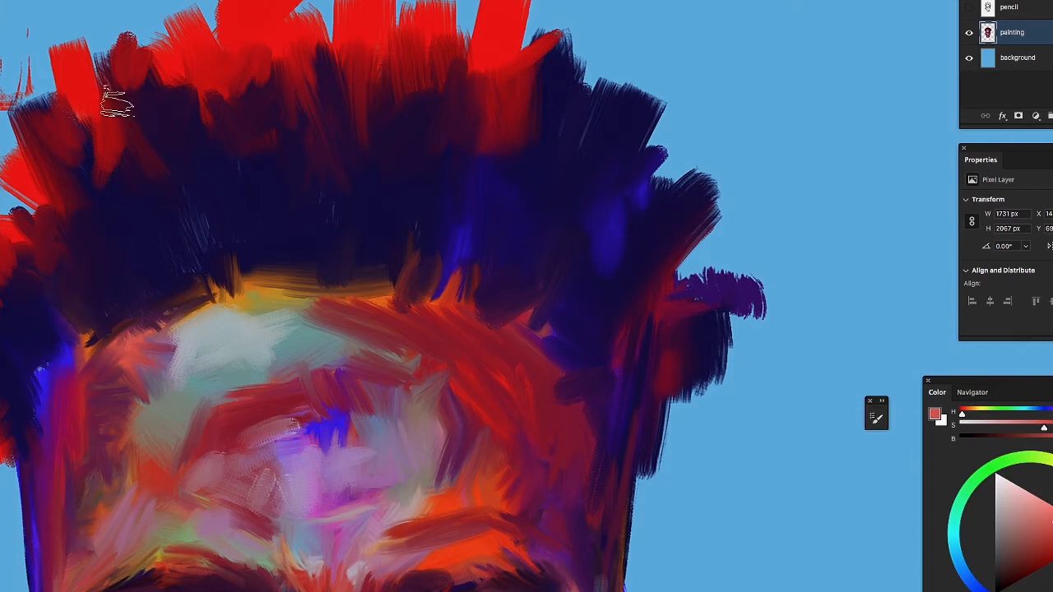
{"action": "mouse_move", "coordinate": [112, 101]}
{"action": "left_mouse_down"}
{"action": "mouse_move", "coordinate": [101, 115]}
{"action": "mouse_move", "coordinate": [118, 129]}
{"action": "mouse_move", "coordinate": [113, 100]}
{"action": "left_mouse_up"}
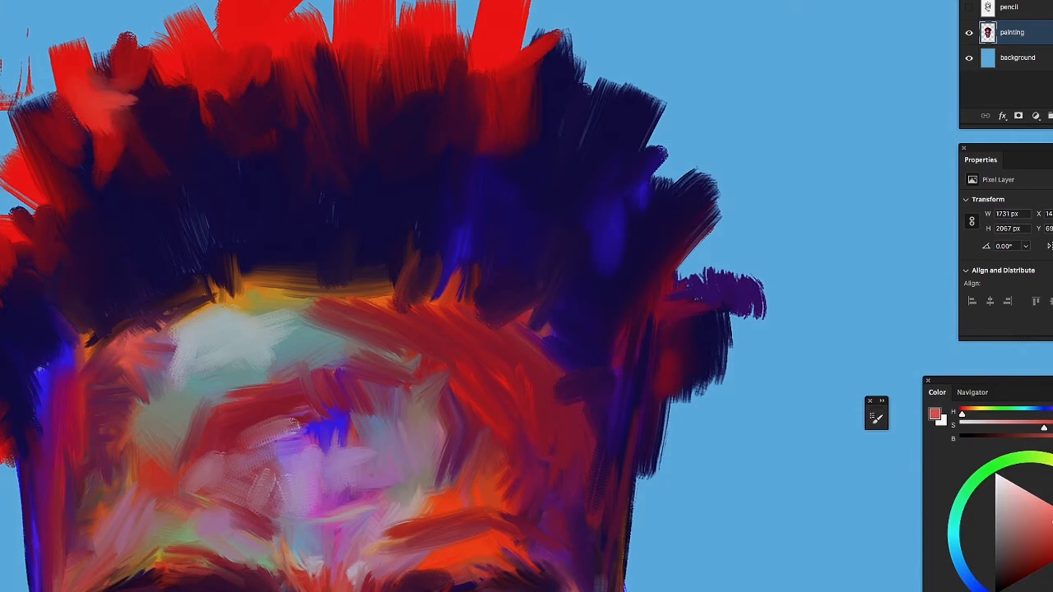
{"action": "mouse_move", "coordinate": [83, 146]}
{"action": "left_mouse_down"}
{"action": "mouse_move", "coordinate": [129, 195]}
{"action": "mouse_move", "coordinate": [141, 191]}
{"action": "mouse_move", "coordinate": [117, 141]}
{"action": "mouse_move", "coordinate": [157, 152]}
{"action": "mouse_move", "coordinate": [146, 160]}
{"action": "mouse_move", "coordinate": [144, 119]}
{"action": "mouse_move", "coordinate": [187, 137]}
{"action": "mouse_move", "coordinate": [179, 124]}
{"action": "mouse_move", "coordinate": [179, 151]}
{"action": "mouse_move", "coordinate": [195, 132]}
{"action": "mouse_move", "coordinate": [193, 146]}
{"action": "mouse_move", "coordinate": [169, 139]}
{"action": "mouse_move", "coordinate": [185, 86]}
{"action": "mouse_move", "coordinate": [209, 124]}
{"action": "mouse_move", "coordinate": [229, 69]}
{"action": "mouse_move", "coordinate": [236, 155]}
{"action": "mouse_move", "coordinate": [175, 174]}
{"action": "mouse_move", "coordinate": [167, 150]}
{"action": "mouse_move", "coordinate": [189, 188]}
{"action": "left_mouse_up"}
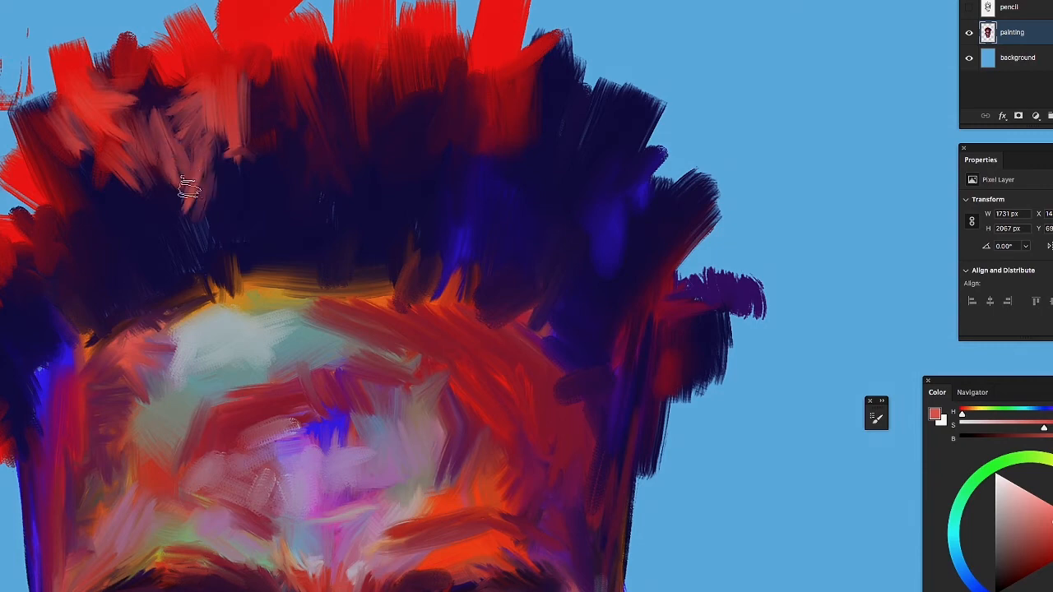
{"action": "mouse_move", "coordinate": [277, 82]}
{"action": "left_mouse_down"}
{"action": "mouse_move", "coordinate": [278, 110]}
{"action": "mouse_move", "coordinate": [269, 54]}
{"action": "mouse_move", "coordinate": [258, 93]}
{"action": "left_mouse_up"}
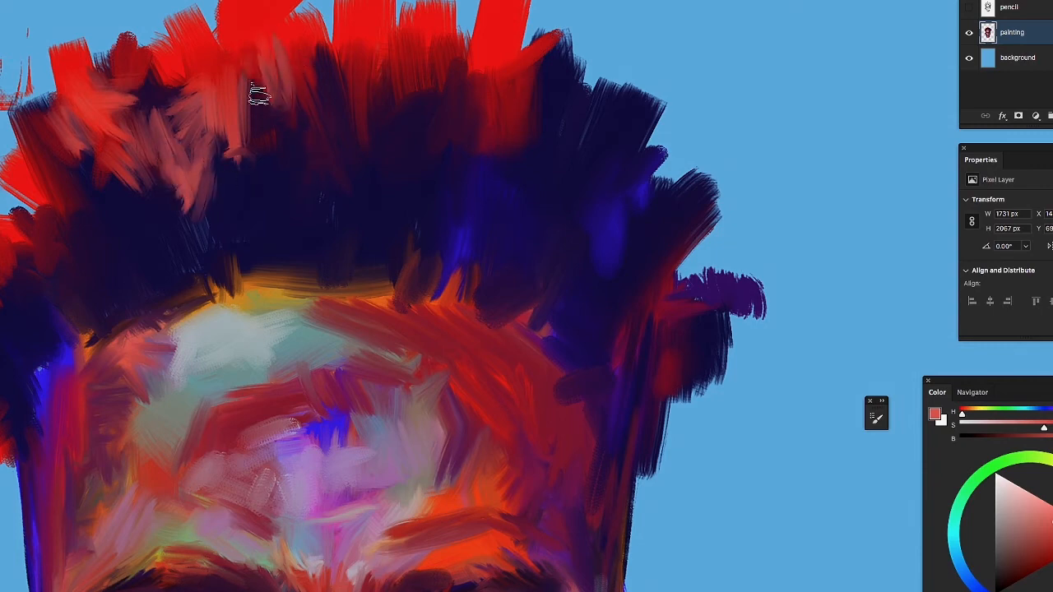
Sample dark navy from the hair and paint strokes between the red strands and down the temple on the lit side
{"action": "left_click", "coordinate": [285, 190], "text": "alt"}
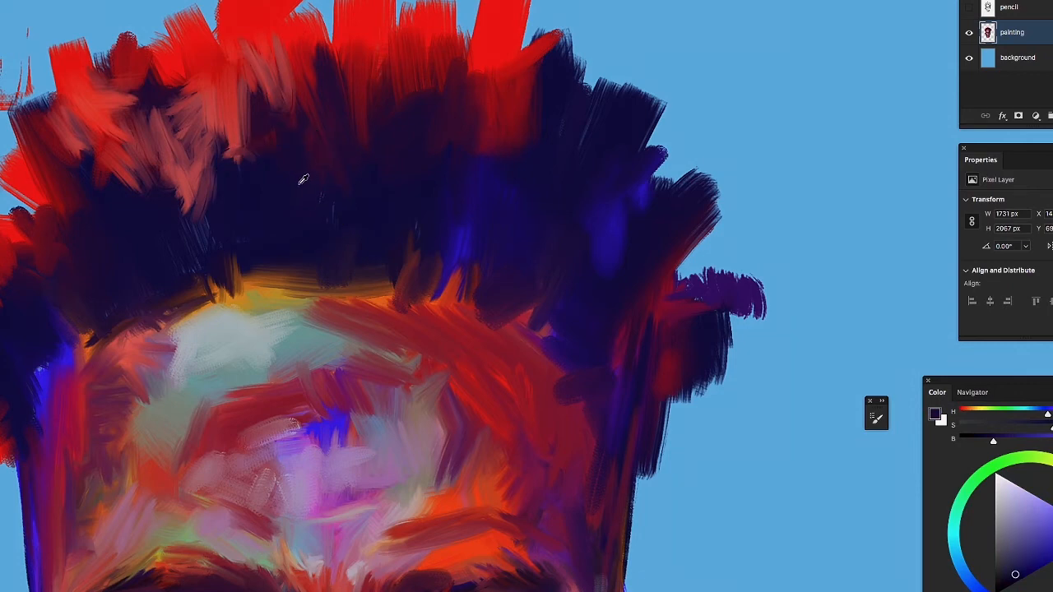
{"action": "mouse_move", "coordinate": [291, 141]}
{"action": "left_mouse_down"}
{"action": "mouse_move", "coordinate": [270, 120]}
{"action": "mouse_move", "coordinate": [296, 188]}
{"action": "left_mouse_up"}
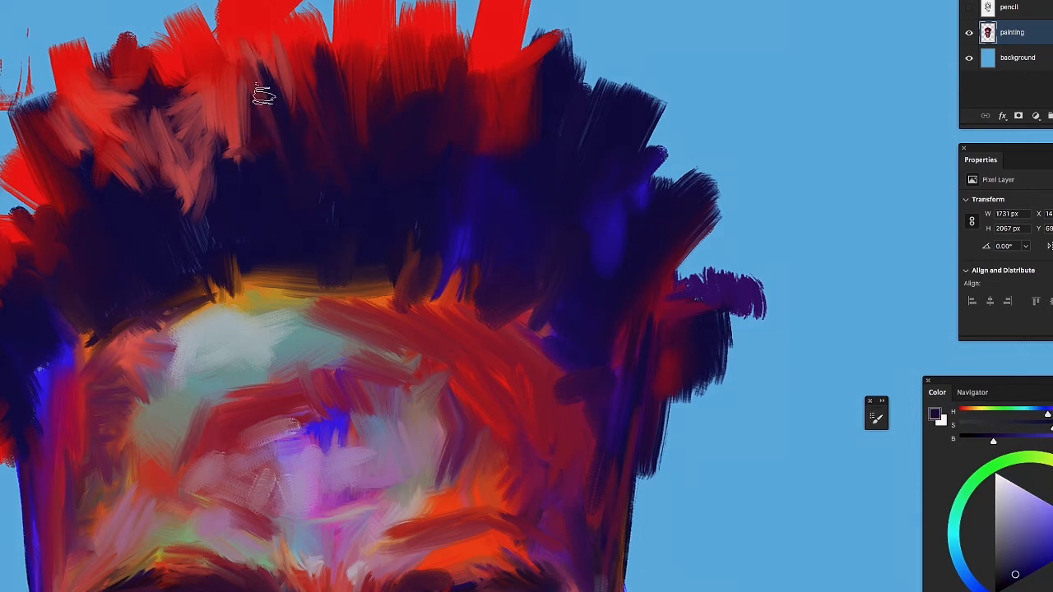
{"action": "mouse_move", "coordinate": [262, 95]}
{"action": "left_mouse_down"}
{"action": "mouse_move", "coordinate": [258, 70]}
{"action": "mouse_move", "coordinate": [264, 79]}
{"action": "mouse_move", "coordinate": [306, 66]}
{"action": "mouse_move", "coordinate": [310, 38]}
{"action": "mouse_move", "coordinate": [318, 35]}
{"action": "mouse_move", "coordinate": [306, 52]}
{"action": "mouse_move", "coordinate": [329, 19]}
{"action": "left_mouse_up"}
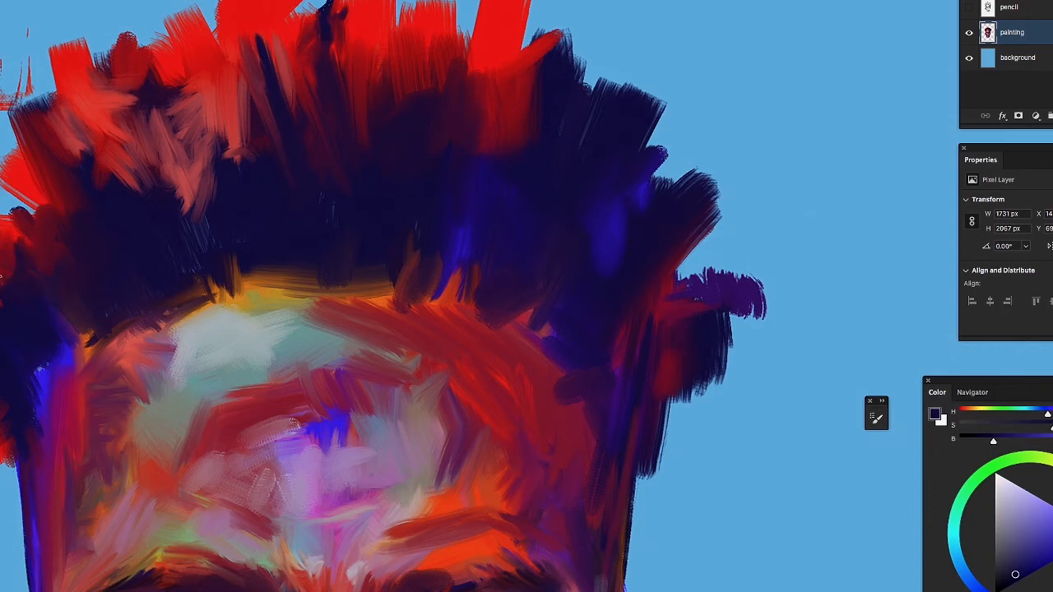
{"action": "mouse_move", "coordinate": [33, 260]}
{"action": "left_mouse_down"}
{"action": "mouse_move", "coordinate": [178, 155]}
{"action": "mouse_move", "coordinate": [186, 129]}
{"action": "left_mouse_up"}
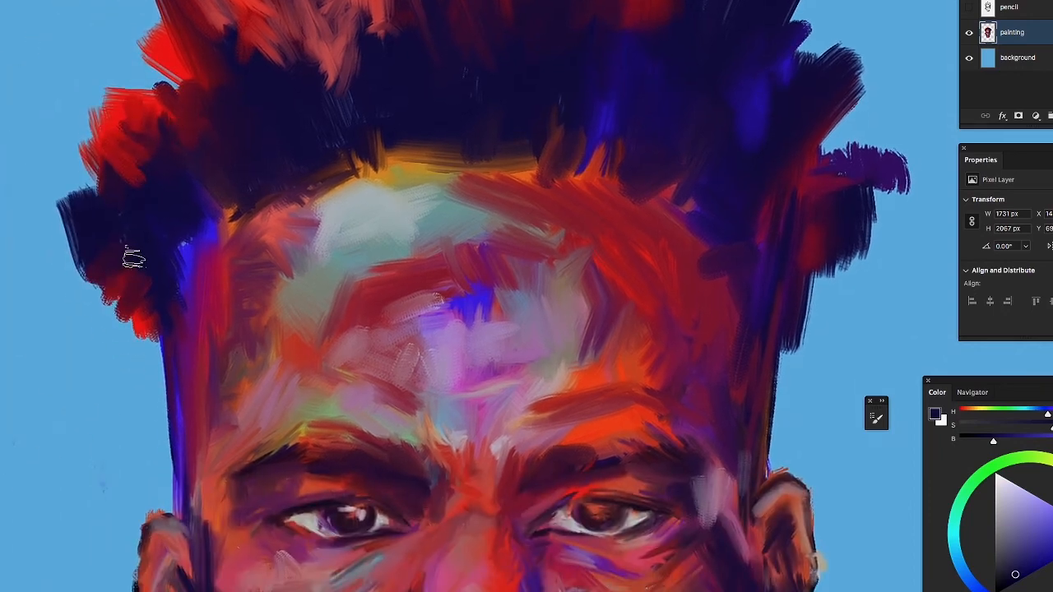
{"action": "mouse_move", "coordinate": [142, 265]}
{"action": "left_mouse_down"}
{"action": "mouse_move", "coordinate": [134, 238]}
{"action": "mouse_move", "coordinate": [144, 300]}
{"action": "mouse_move", "coordinate": [124, 263]}
{"action": "mouse_move", "coordinate": [159, 250]}
{"action": "mouse_move", "coordinate": [171, 279]}
{"action": "mouse_move", "coordinate": [185, 279]}
{"action": "mouse_move", "coordinate": [190, 248]}
{"action": "mouse_move", "coordinate": [181, 308]}
{"action": "mouse_move", "coordinate": [192, 235]}
{"action": "mouse_move", "coordinate": [195, 332]}
{"action": "mouse_move", "coordinate": [214, 220]}
{"action": "left_mouse_up"}
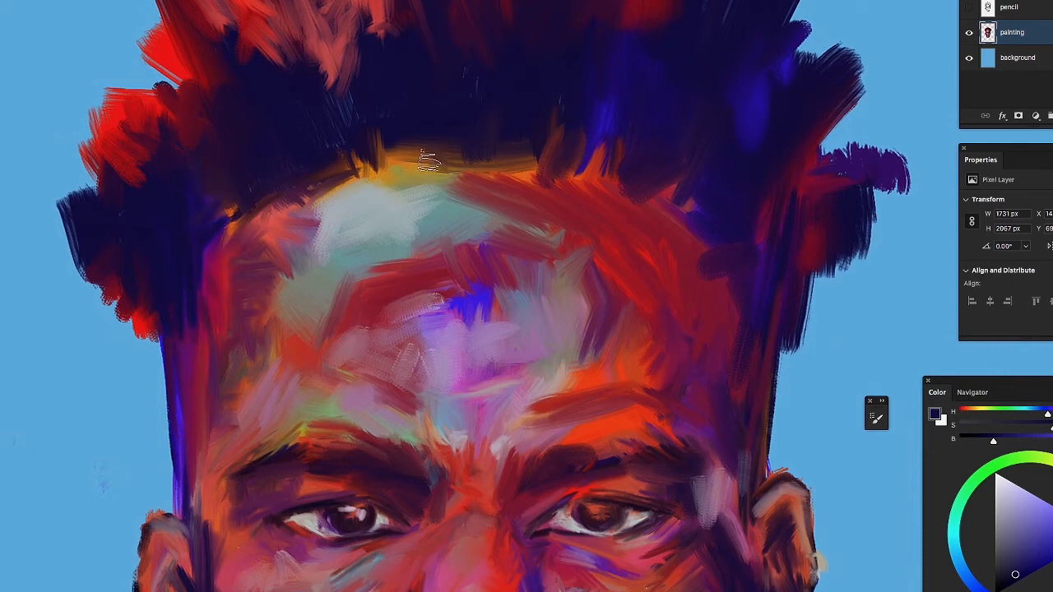
Sample dark red from the upper forehead and paint it over the middle hairline and the temple on the shadowed side
{"action": "left_click", "coordinate": [519, 189], "text": "alt"}
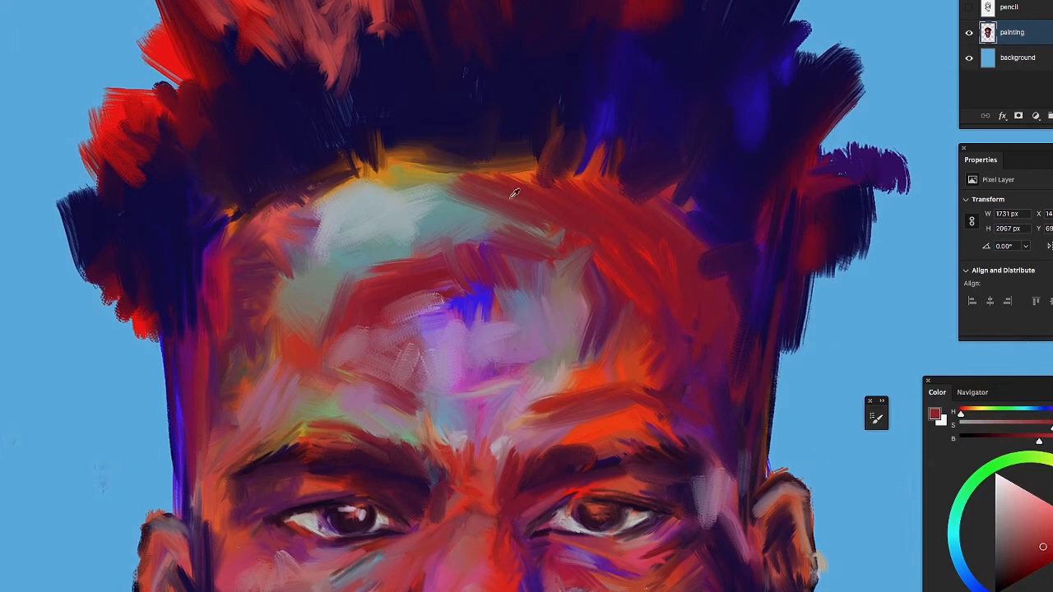
{"action": "mouse_move", "coordinate": [485, 192]}
{"action": "left_mouse_down"}
{"action": "mouse_move", "coordinate": [458, 178]}
{"action": "mouse_move", "coordinate": [486, 169]}
{"action": "mouse_move", "coordinate": [566, 181]}
{"action": "mouse_move", "coordinate": [457, 169]}
{"action": "mouse_move", "coordinate": [537, 160]}
{"action": "mouse_move", "coordinate": [472, 150]}
{"action": "mouse_move", "coordinate": [491, 157]}
{"action": "mouse_move", "coordinate": [487, 146]}
{"action": "mouse_move", "coordinate": [529, 181]}
{"action": "mouse_move", "coordinate": [506, 186]}
{"action": "mouse_move", "coordinate": [433, 122]}
{"action": "mouse_move", "coordinate": [466, 129]}
{"action": "mouse_move", "coordinate": [415, 115]}
{"action": "mouse_move", "coordinate": [431, 132]}
{"action": "mouse_move", "coordinate": [515, 154]}
{"action": "left_mouse_up"}
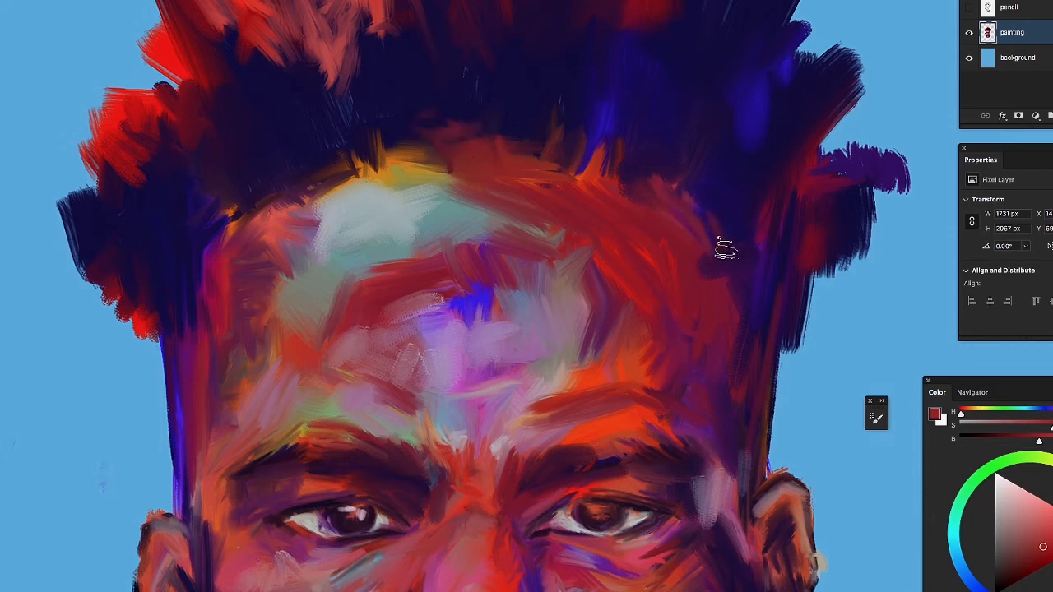
{"action": "mouse_move", "coordinate": [724, 249]}
{"action": "left_mouse_down"}
{"action": "mouse_move", "coordinate": [696, 195]}
{"action": "mouse_move", "coordinate": [730, 313]}
{"action": "mouse_move", "coordinate": [725, 257]}
{"action": "mouse_move", "coordinate": [701, 279]}
{"action": "left_mouse_up"}
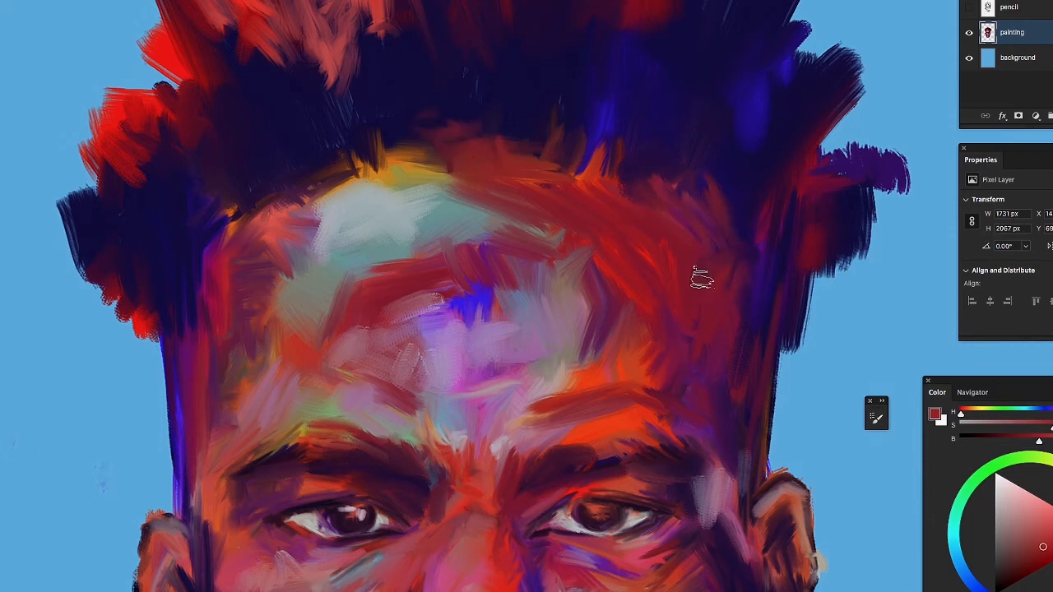
Paint dark red strokes over the cheek on the shadowed side and along the jaw and chin
{"action": "left_click_drag", "start_coordinate": [171, 260], "coordinate": [65, 111]}
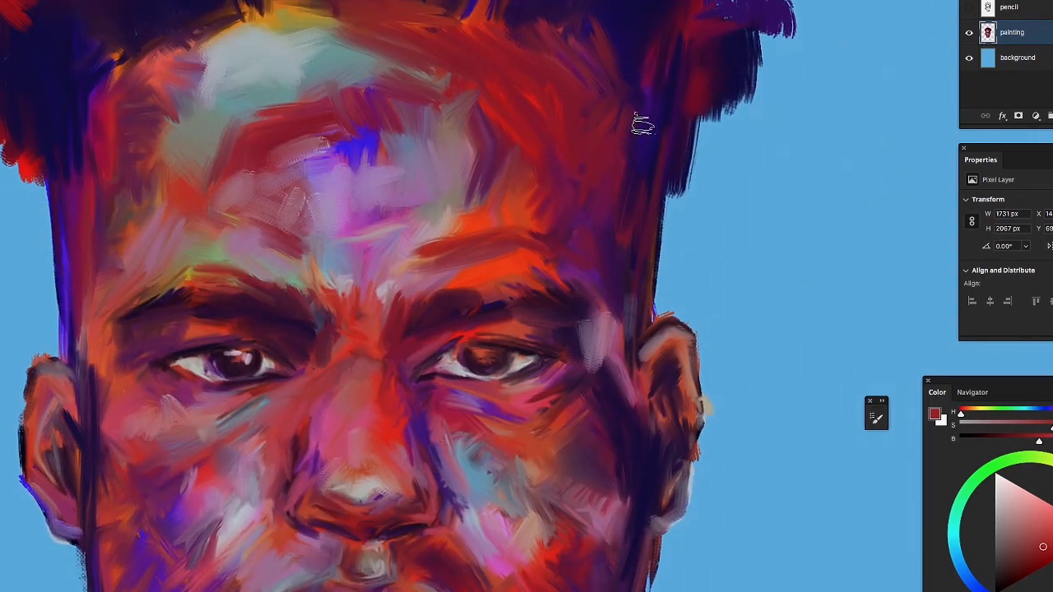
{"action": "left_click_drag", "start_coordinate": [420, 435], "coordinate": [387, 157]}
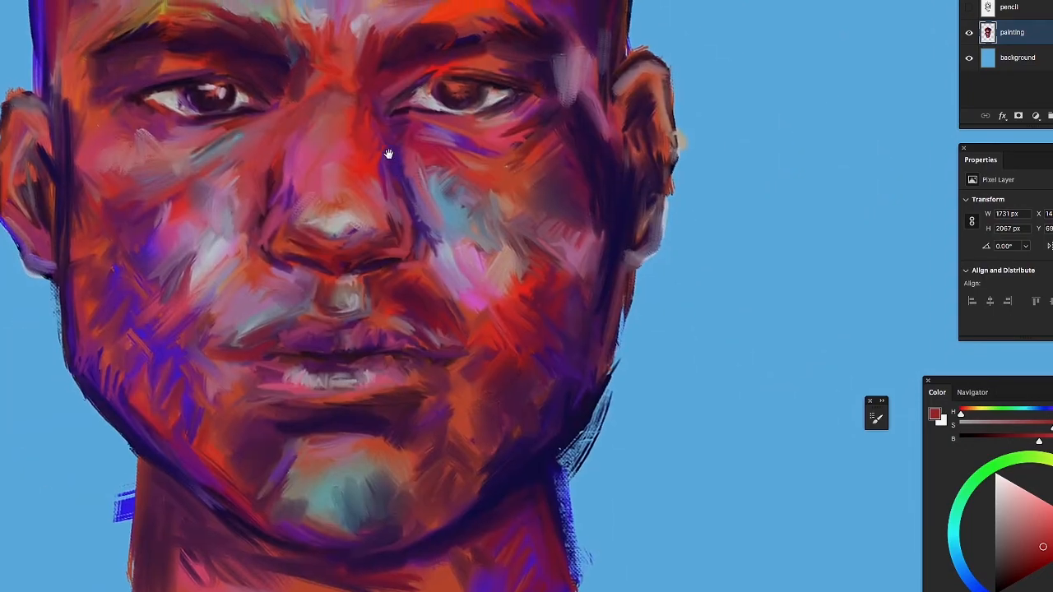
{"action": "mouse_move", "coordinate": [344, 524]}
{"action": "left_mouse_down"}
{"action": "mouse_move", "coordinate": [319, 545]}
{"action": "mouse_move", "coordinate": [309, 547]}
{"action": "mouse_move", "coordinate": [333, 537]}
{"action": "mouse_move", "coordinate": [303, 542]}
{"action": "mouse_move", "coordinate": [365, 532]}
{"action": "mouse_move", "coordinate": [325, 541]}
{"action": "mouse_move", "coordinate": [401, 541]}
{"action": "mouse_move", "coordinate": [292, 536]}
{"action": "mouse_move", "coordinate": [288, 518]}
{"action": "mouse_move", "coordinate": [297, 525]}
{"action": "mouse_move", "coordinate": [332, 500]}
{"action": "mouse_move", "coordinate": [329, 513]}
{"action": "mouse_move", "coordinate": [274, 512]}
{"action": "mouse_move", "coordinate": [242, 452]}
{"action": "mouse_move", "coordinate": [276, 483]}
{"action": "mouse_move", "coordinate": [255, 445]}
{"action": "mouse_move", "coordinate": [239, 464]}
{"action": "mouse_move", "coordinate": [214, 451]}
{"action": "mouse_move", "coordinate": [247, 522]}
{"action": "mouse_move", "coordinate": [242, 456]}
{"action": "mouse_move", "coordinate": [210, 444]}
{"action": "mouse_move", "coordinate": [234, 485]}
{"action": "mouse_move", "coordinate": [234, 431]}
{"action": "left_mouse_up"}
{"action": "mouse_move", "coordinate": [227, 392]}
{"action": "left_mouse_down"}
{"action": "mouse_move", "coordinate": [268, 398]}
{"action": "mouse_move", "coordinate": [233, 402]}
{"action": "mouse_move", "coordinate": [234, 383]}
{"action": "mouse_move", "coordinate": [220, 409]}
{"action": "left_mouse_up"}
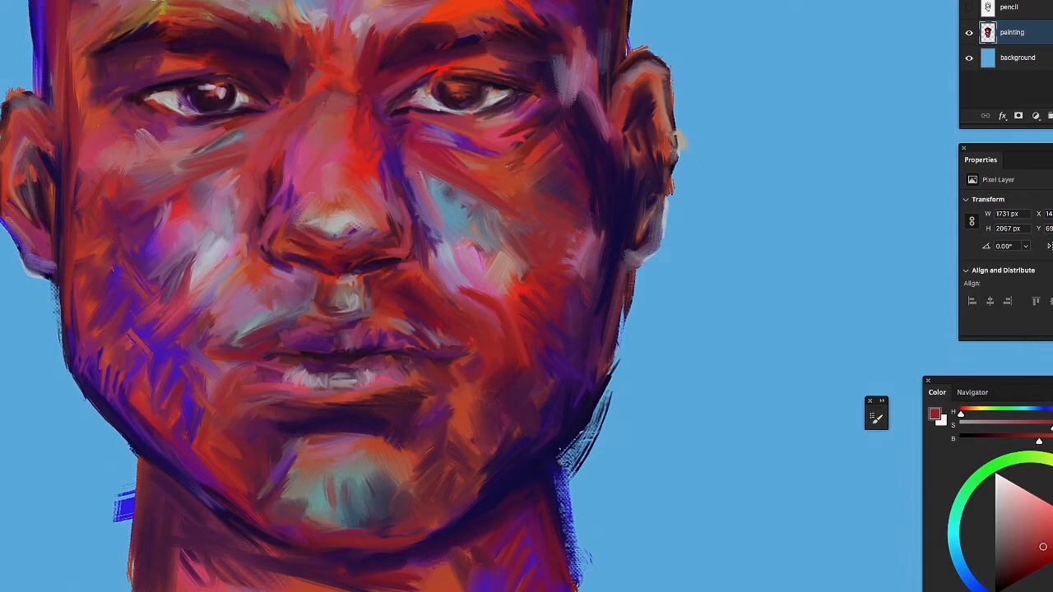
Sample dark navy from the jaw edge and darken the line between the lips out to both mouth corners
{"action": "left_click_drag", "start_coordinate": [315, 45], "coordinate": [448, 216]}
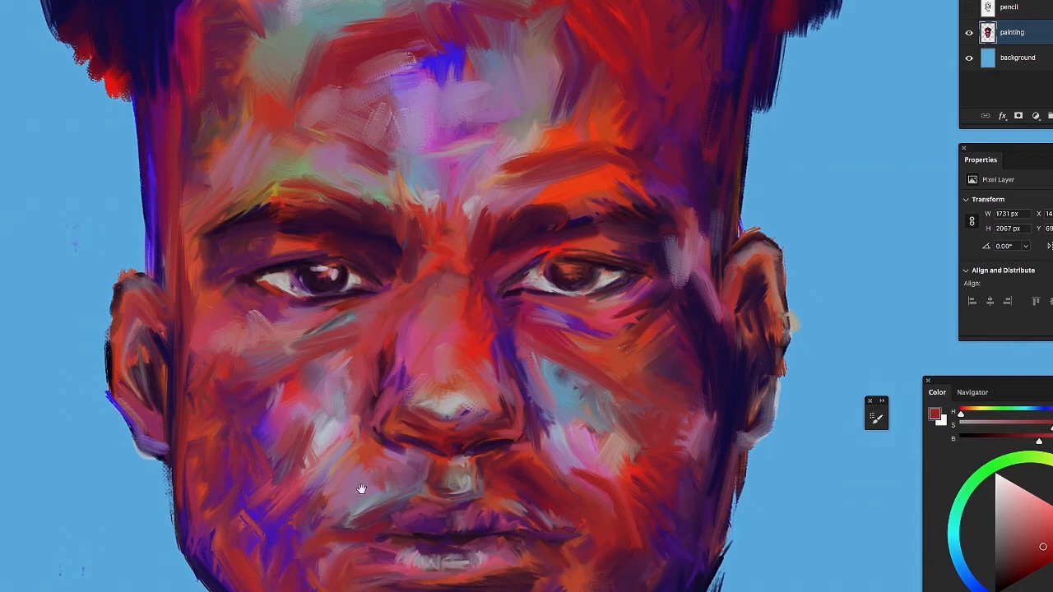
{"action": "left_click_drag", "start_coordinate": [338, 393], "coordinate": [298, 199]}
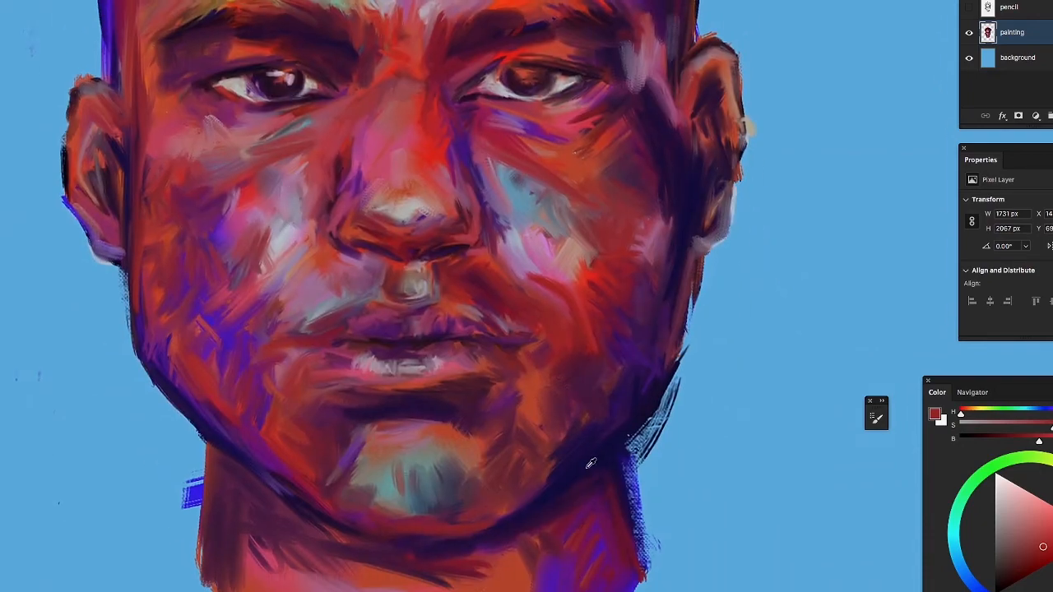
{"action": "left_click", "coordinate": [587, 454], "text": "alt"}
{"action": "left_click_drag", "start_coordinate": [413, 344], "coordinate": [451, 354]}
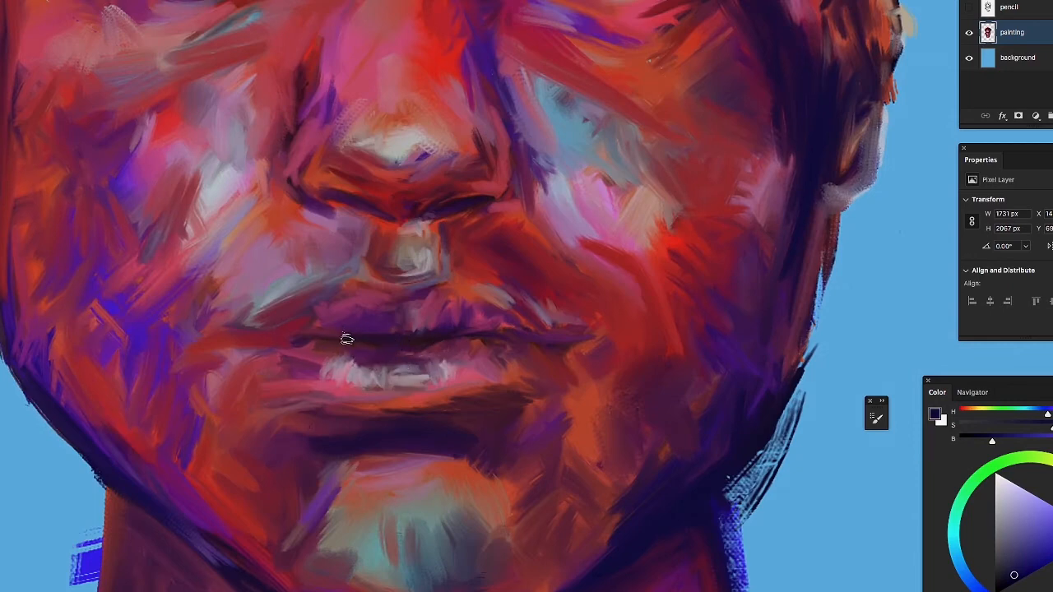
{"action": "left_click_drag", "start_coordinate": [347, 339], "coordinate": [345, 341]}
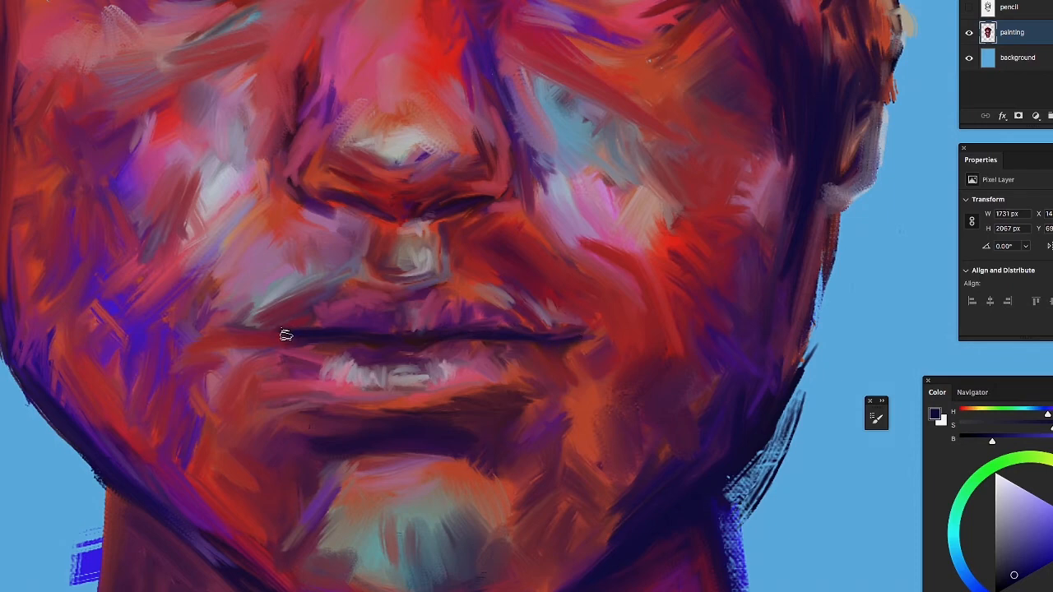
{"action": "mouse_move", "coordinate": [286, 334]}
{"action": "left_mouse_down"}
{"action": "mouse_move", "coordinate": [244, 340]}
{"action": "mouse_move", "coordinate": [264, 348]}
{"action": "mouse_move", "coordinate": [241, 339]}
{"action": "mouse_move", "coordinate": [213, 394]}
{"action": "mouse_move", "coordinate": [215, 343]}
{"action": "mouse_move", "coordinate": [243, 352]}
{"action": "mouse_move", "coordinate": [240, 333]}
{"action": "mouse_move", "coordinate": [255, 346]}
{"action": "mouse_move", "coordinate": [219, 336]}
{"action": "left_mouse_up"}
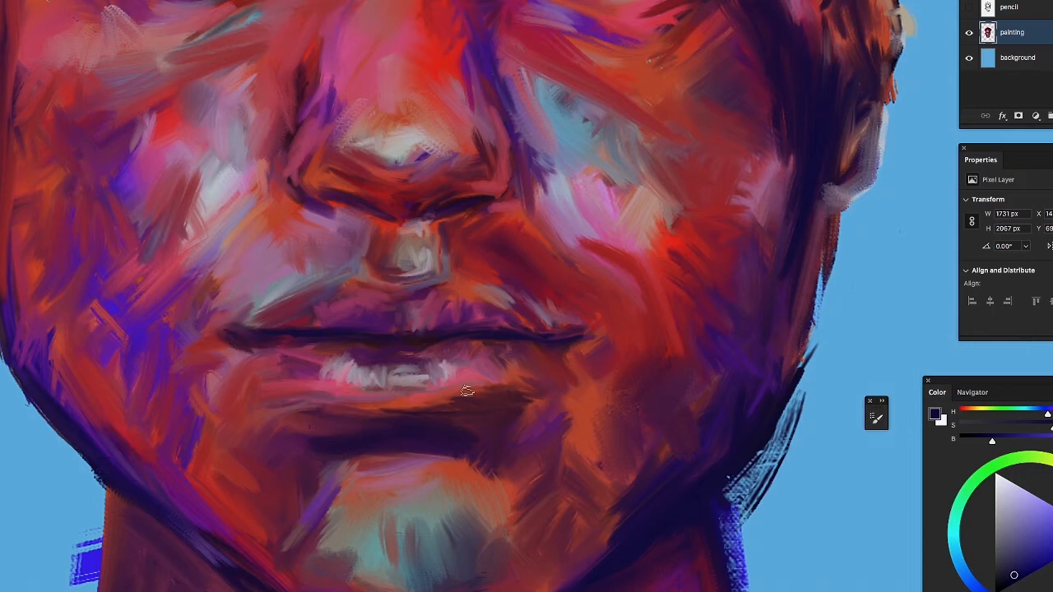
Darken the iris and pupil of the eye on the shadowed side and add pale grey highlights sampled from the lit cheek
{"action": "key", "text": "z"}
{"action": "left_click_drag", "start_coordinate": [471, 300], "coordinate": [501, 303]}
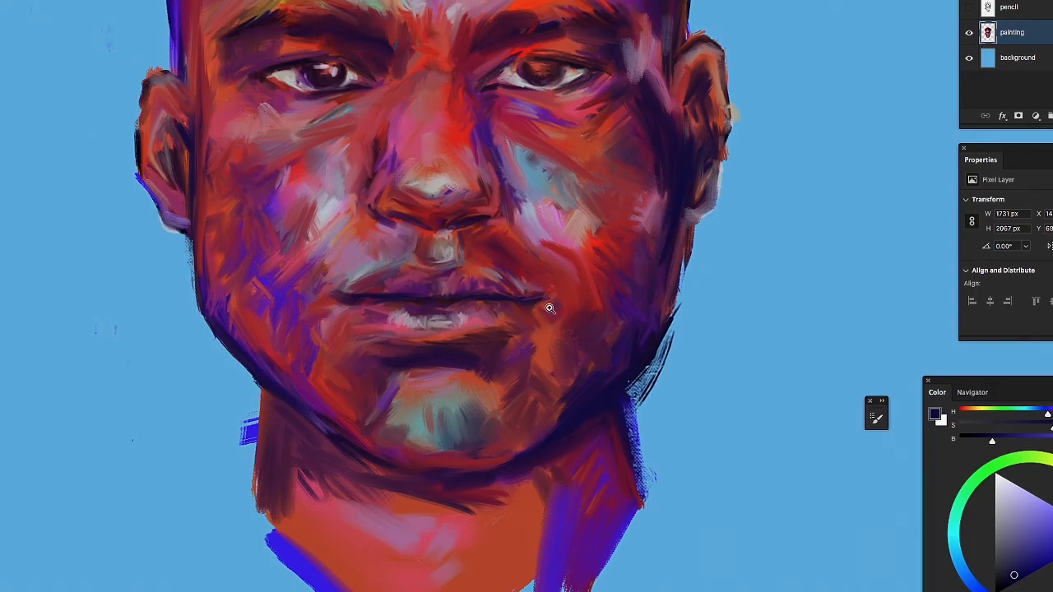
{"action": "left_click_drag", "start_coordinate": [476, 282], "coordinate": [422, 384]}
{"action": "left_click", "coordinate": [475, 387], "text": "alt"}
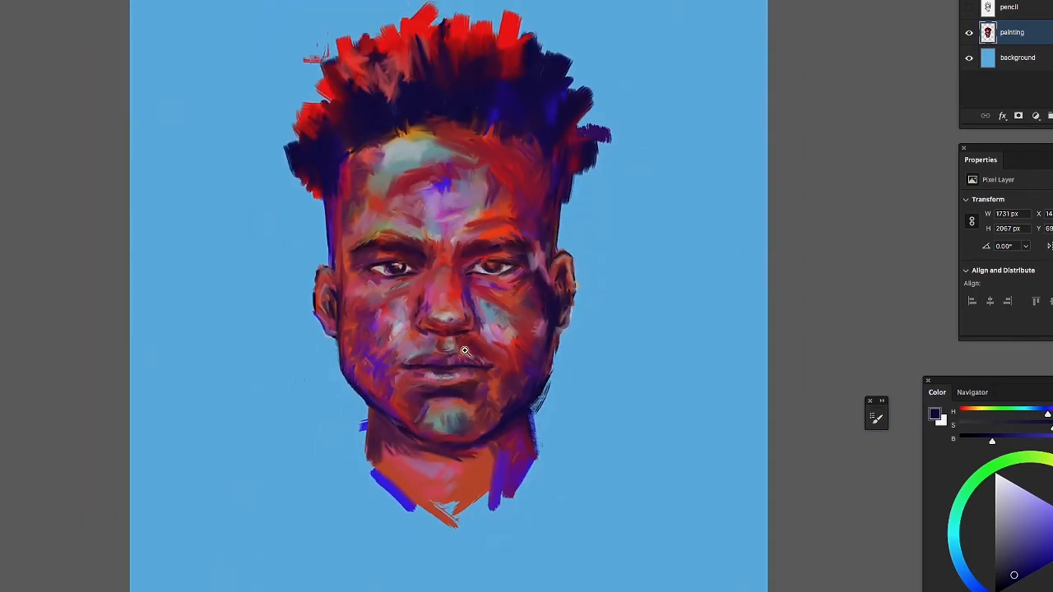
{"action": "left_click", "coordinate": [566, 364], "text": "alt"}
{"action": "left_click_drag", "start_coordinate": [556, 339], "coordinate": [513, 275]}
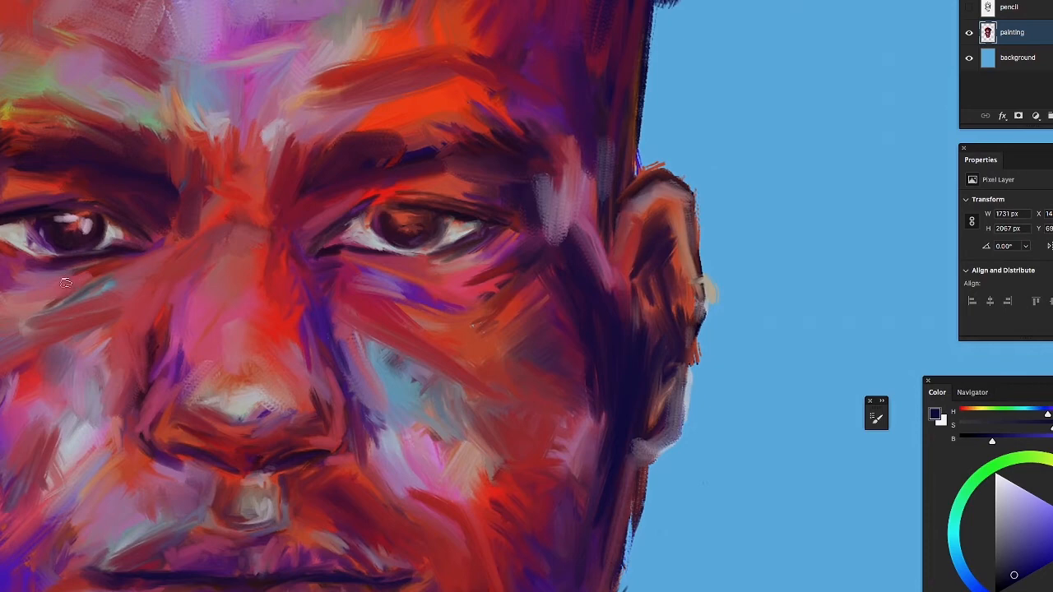
{"action": "left_click_drag", "start_coordinate": [64, 249], "coordinate": [75, 248]}
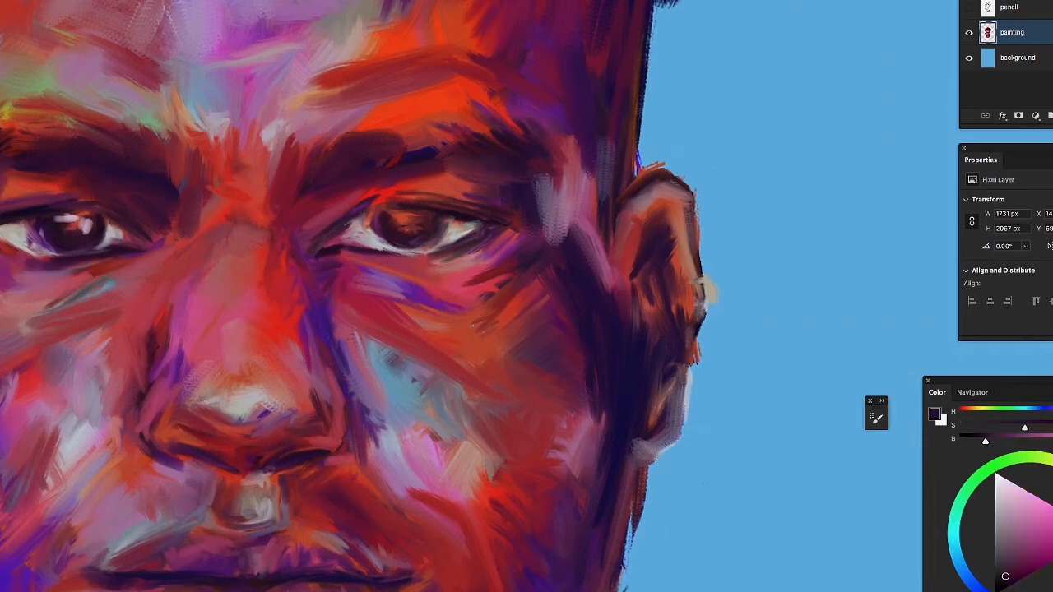
{"action": "mouse_move", "coordinate": [395, 233]}
{"action": "left_mouse_down"}
{"action": "mouse_move", "coordinate": [412, 244]}
{"action": "mouse_move", "coordinate": [428, 231]}
{"action": "left_mouse_up"}
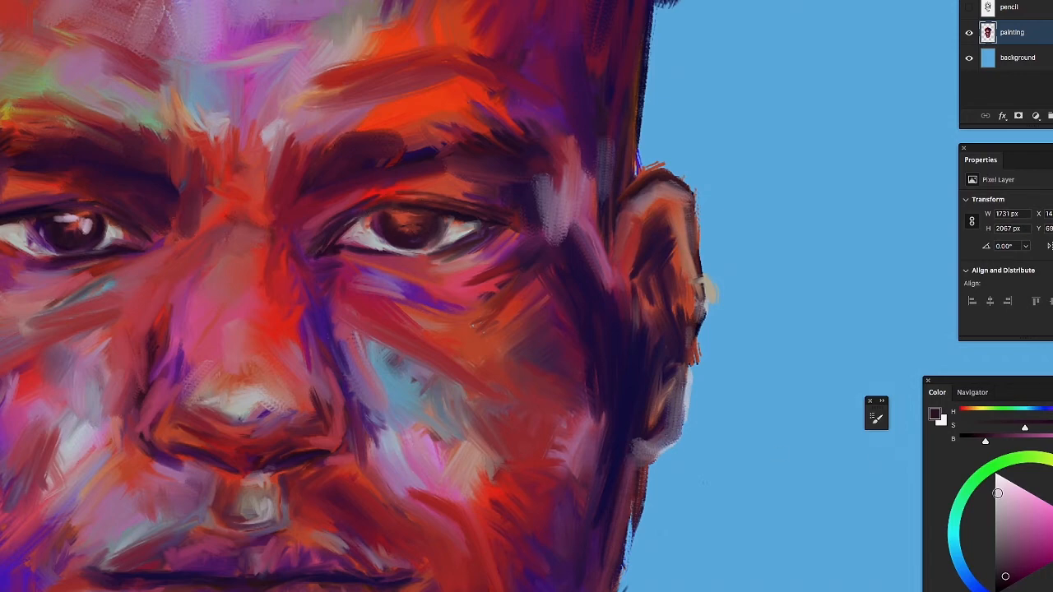
{"action": "left_click_drag", "start_coordinate": [1004, 581], "coordinate": [1000, 586]}
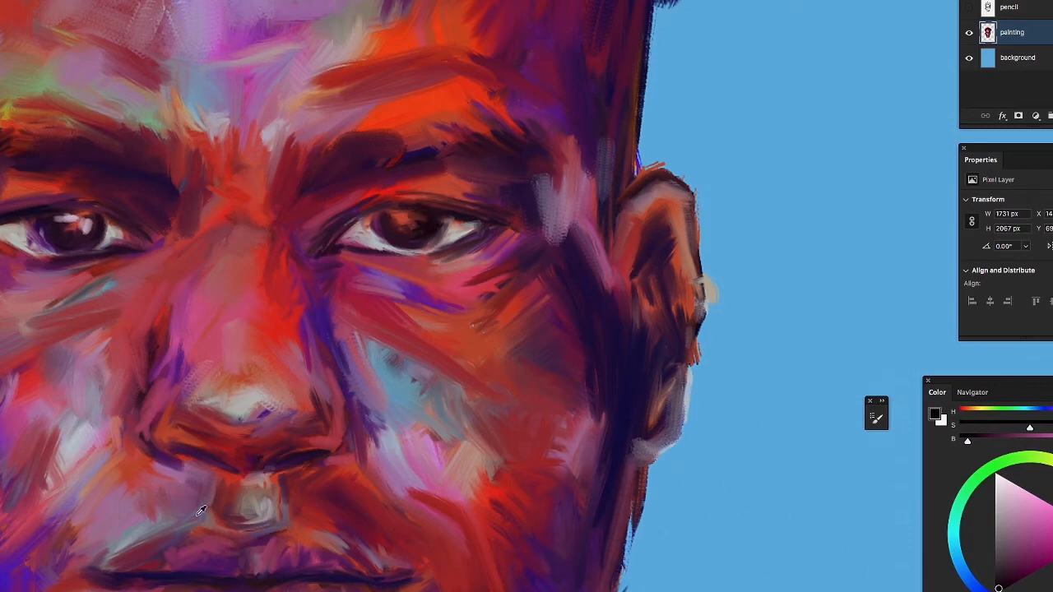
{"action": "left_click", "coordinate": [79, 438], "text": "alt"}
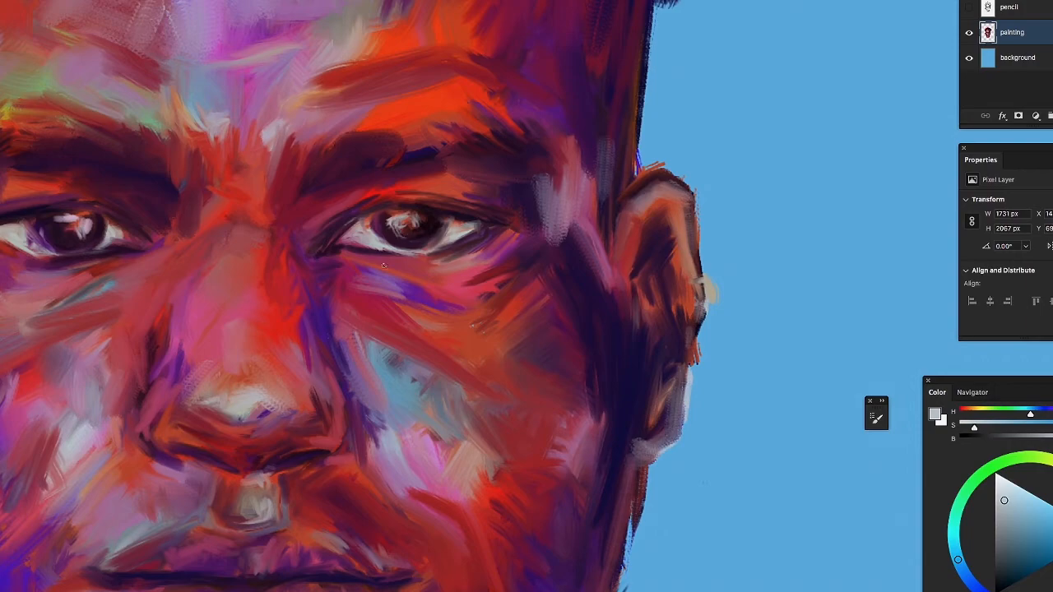
Sample a dark violet-navy from the eye on the lit side and sharpen the lid lines of the other eye
{"action": "left_click_drag", "start_coordinate": [369, 262], "coordinate": [313, 287]}
{"action": "left_click_drag", "start_coordinate": [379, 214], "coordinate": [418, 209]}
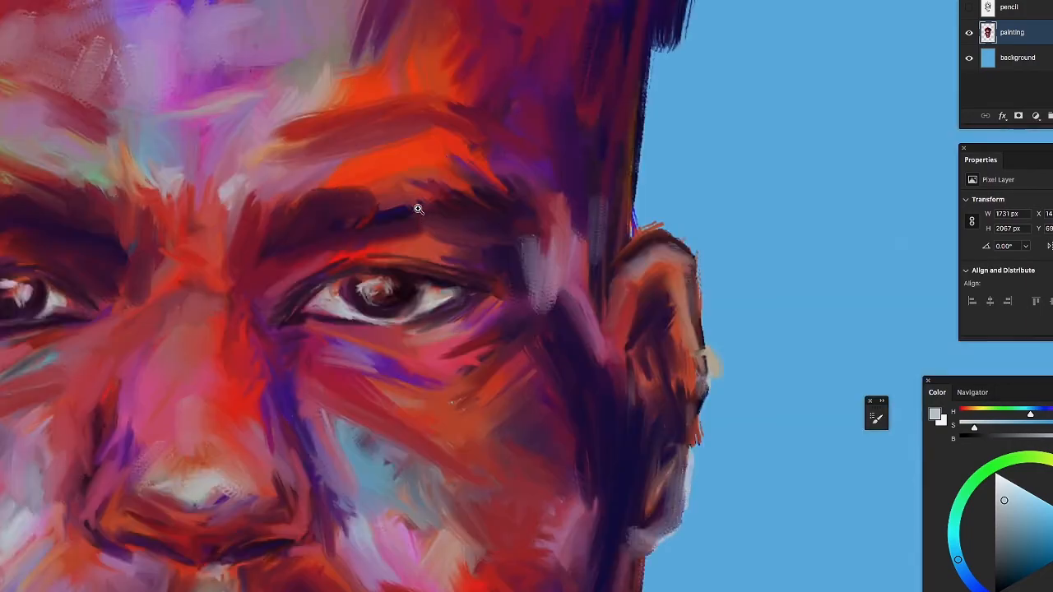
{"action": "left_click_drag", "start_coordinate": [150, 253], "coordinate": [250, 89]}
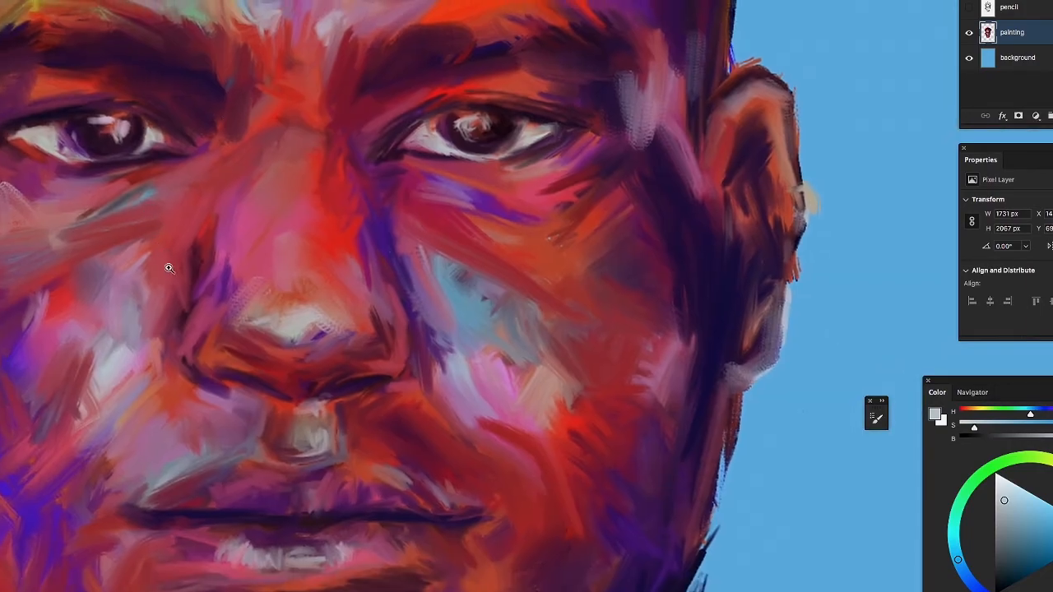
{"action": "left_click_drag", "start_coordinate": [187, 150], "coordinate": [202, 148]}
{"action": "left_click_drag", "start_coordinate": [148, 189], "coordinate": [128, 186]}
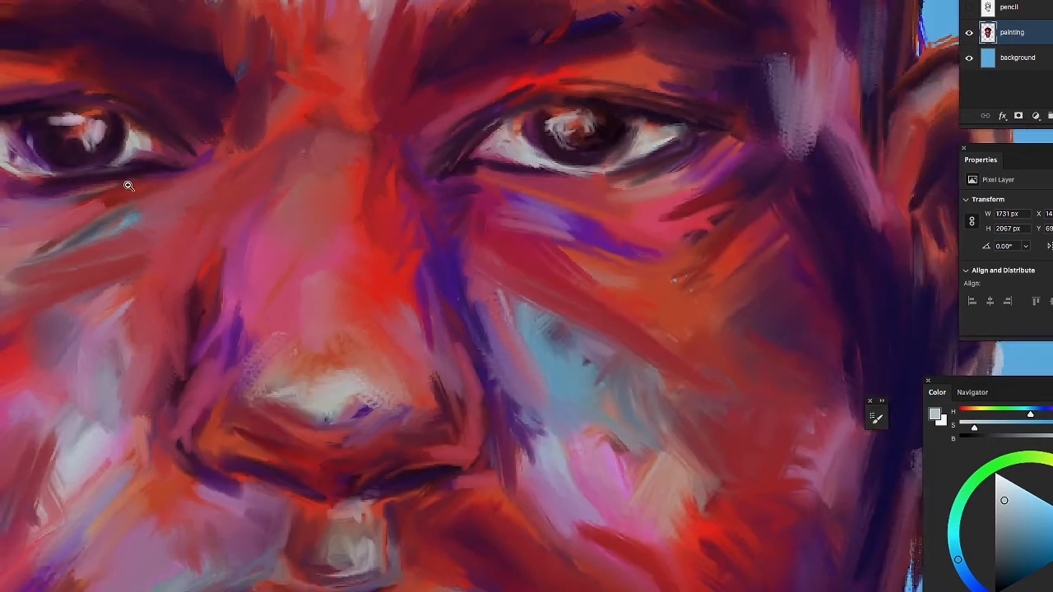
{"action": "left_click", "coordinate": [2, 117], "text": "alt"}
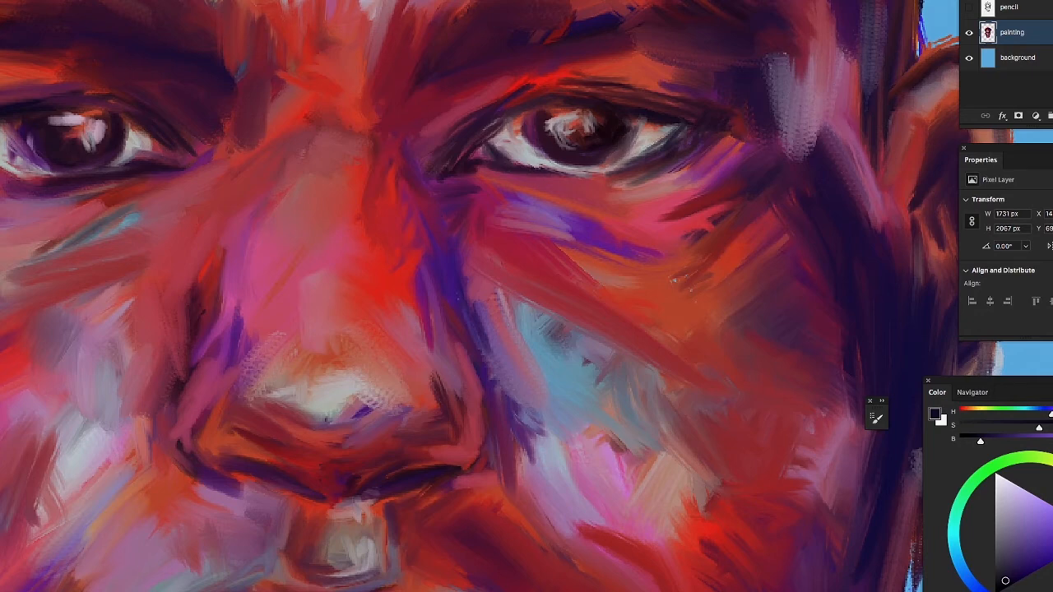
Choose turquoise and a purple sampled from the lit cheek, and add small colour accents to the eye on the shadowed side
{"action": "left_click", "coordinate": [1051, 520]}
{"action": "left_click_drag", "start_coordinate": [997, 574], "coordinate": [953, 525]}
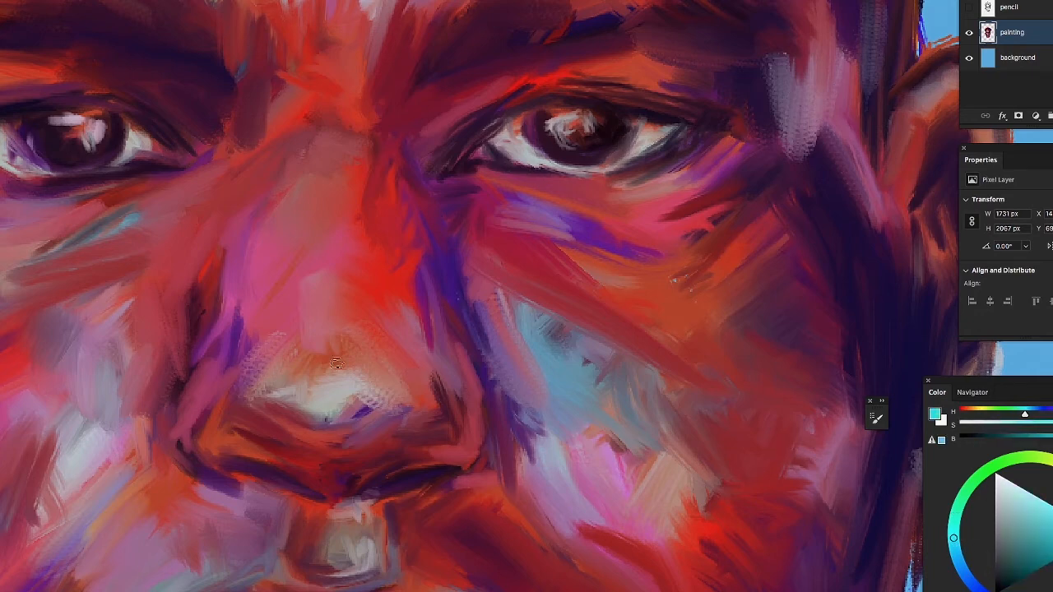
{"action": "left_click", "coordinate": [1, 439], "text": "alt"}
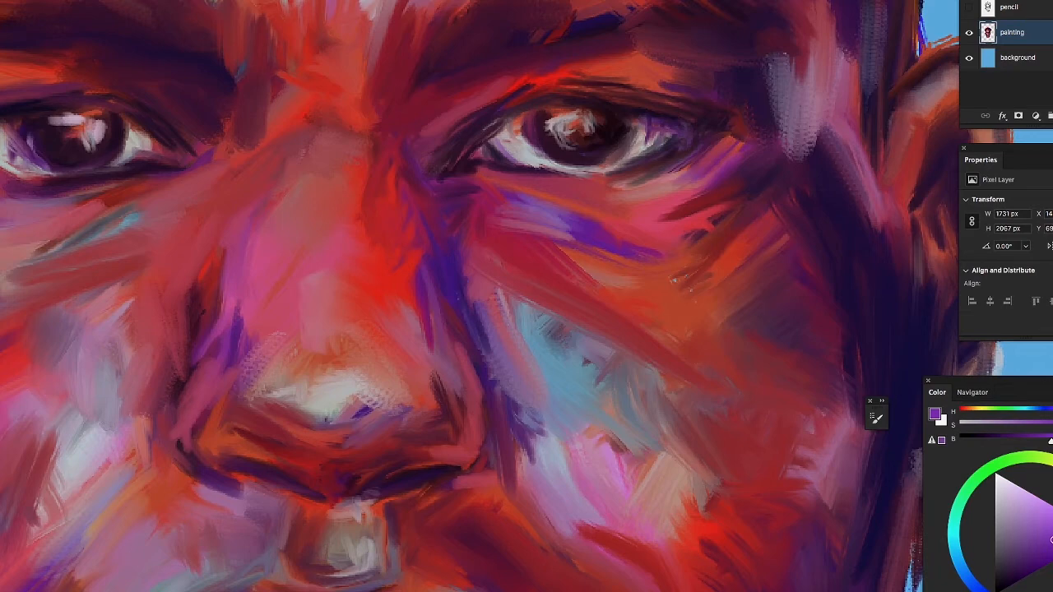
Sample red and pink shades from the lit cheek and blend them over its bright red and purple patches
{"action": "key", "text": "z"}
{"action": "left_click_drag", "start_coordinate": [454, 226], "coordinate": [428, 272]}
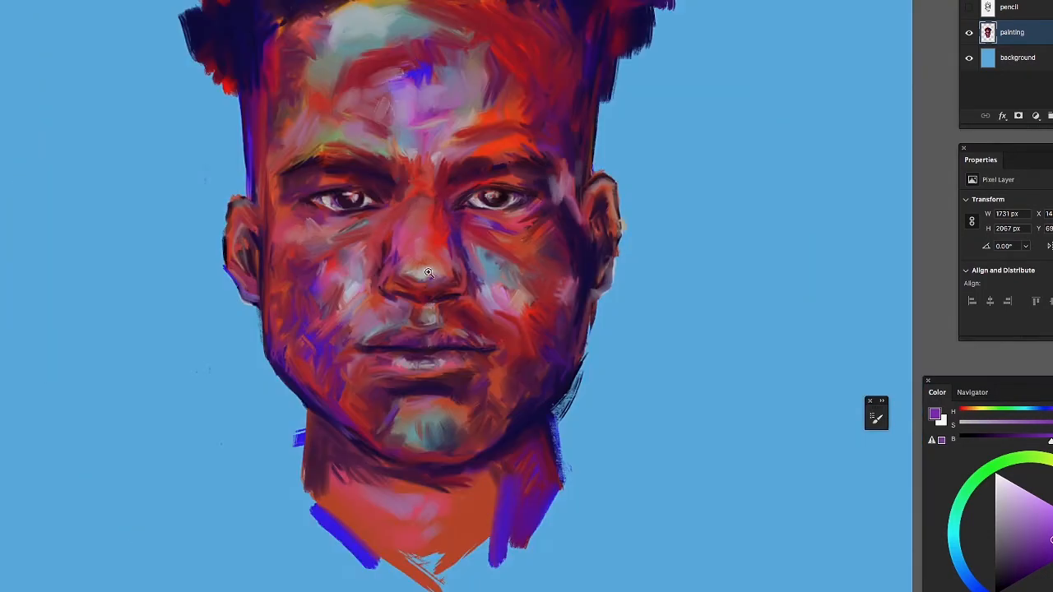
{"action": "left_click_drag", "start_coordinate": [451, 152], "coordinate": [340, 241]}
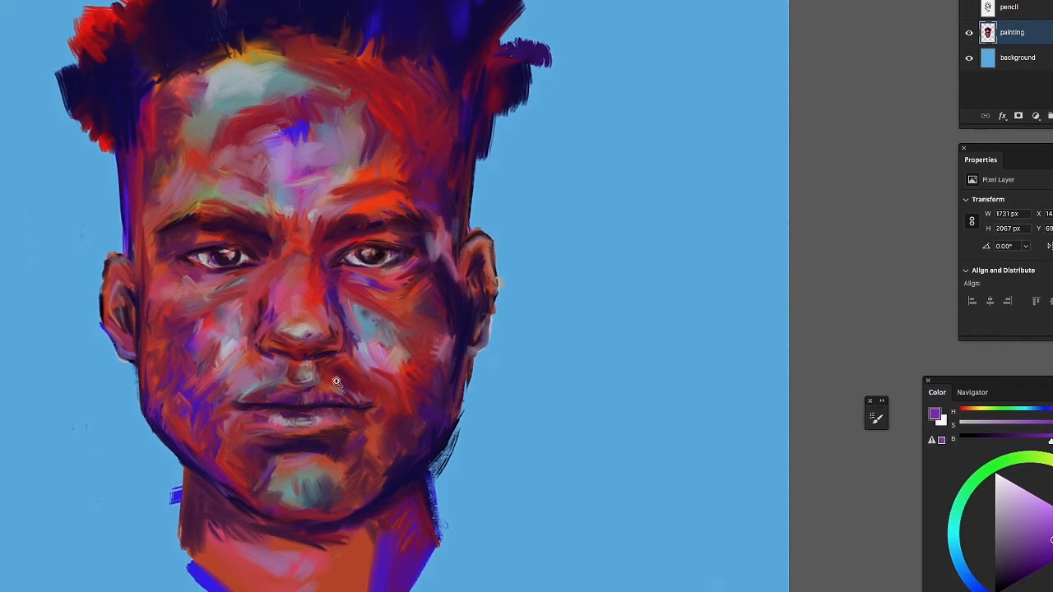
{"action": "left_click", "coordinate": [227, 377]}
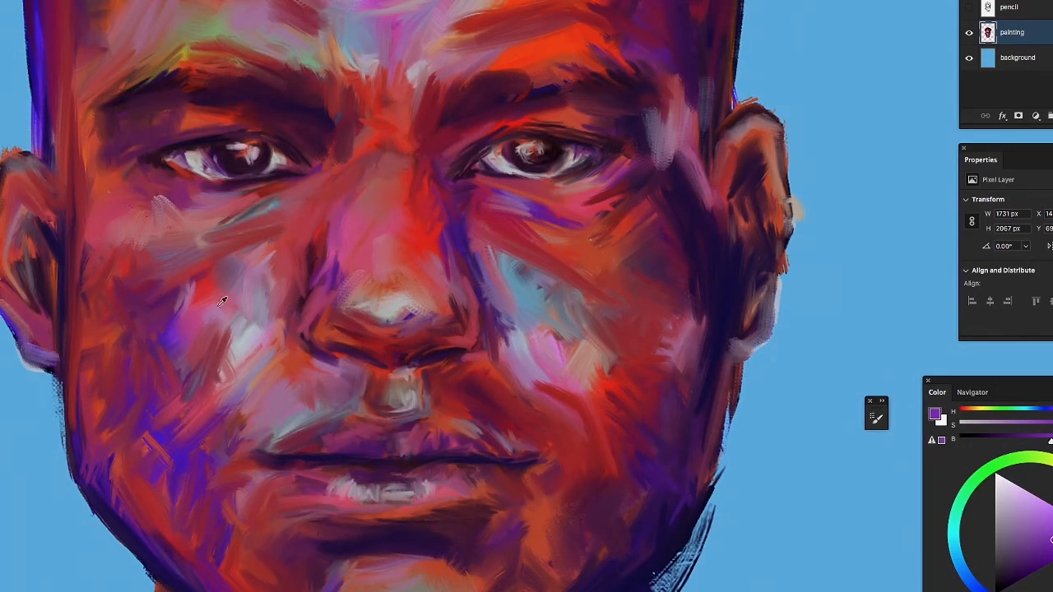
{"action": "left_click", "coordinate": [194, 299], "text": "alt"}
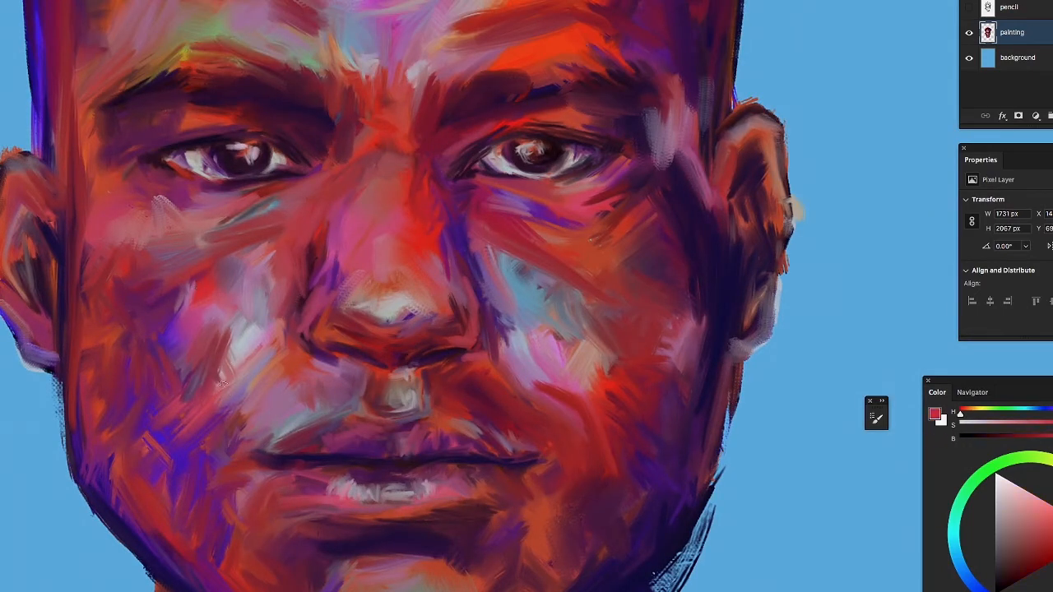
{"action": "left_click", "coordinate": [218, 301], "text": "alt"}
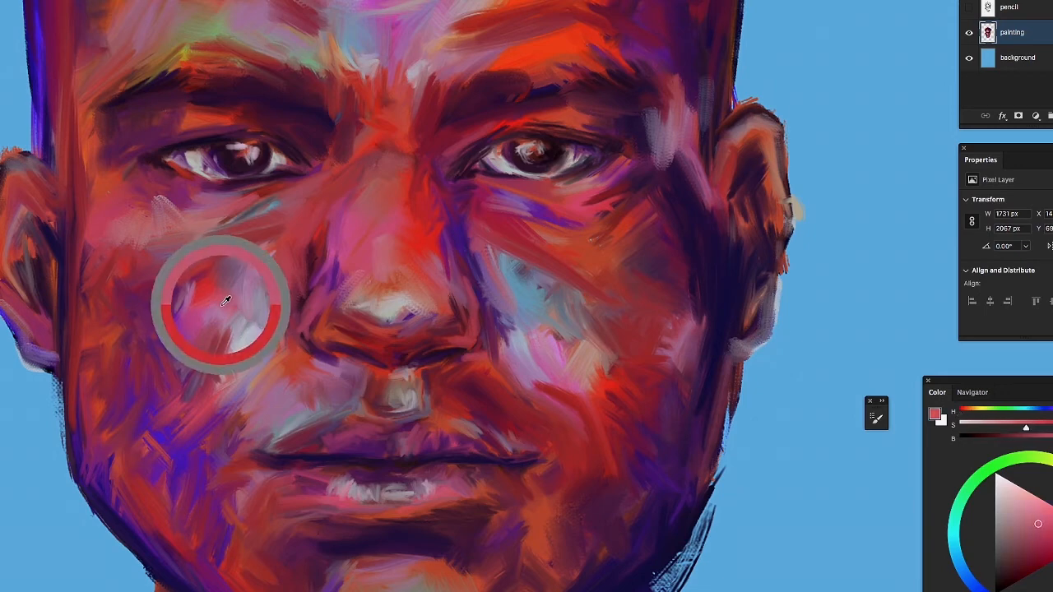
{"action": "left_click", "coordinate": [229, 302], "text": "alt"}
{"action": "left_click_drag", "start_coordinate": [226, 306], "coordinate": [220, 311]}
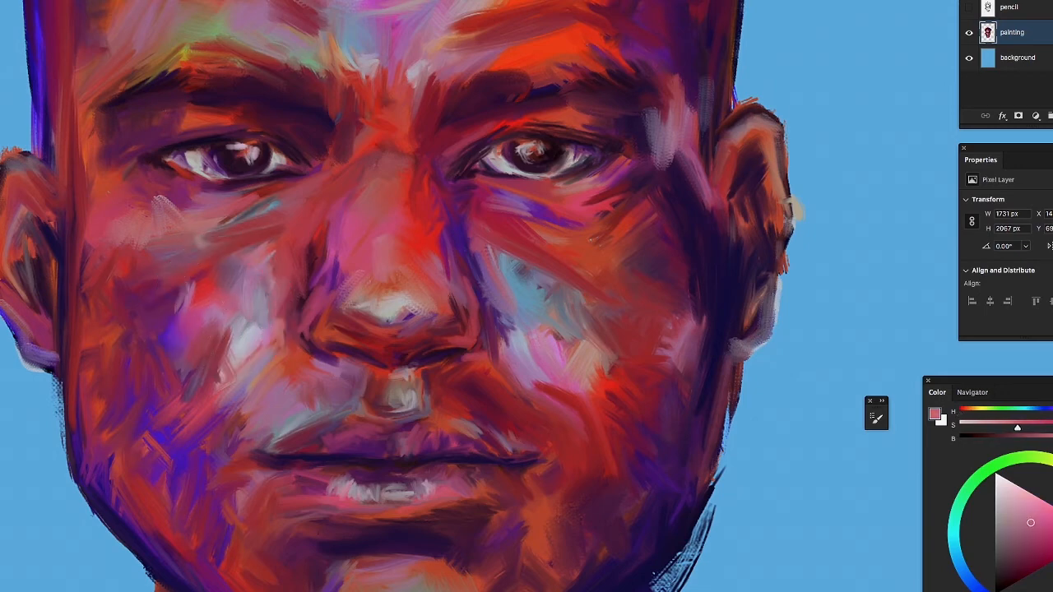
Paint pink strokes down the lit cheek and up towards the eye, and soften the lower lip and chin highlights
{"action": "left_click_drag", "start_coordinate": [184, 354], "coordinate": [182, 370]}
{"action": "mouse_move", "coordinate": [172, 329]}
{"action": "left_mouse_down"}
{"action": "mouse_move", "coordinate": [204, 378]}
{"action": "mouse_move", "coordinate": [211, 366]}
{"action": "left_mouse_up"}
{"action": "left_click_drag", "start_coordinate": [207, 321], "coordinate": [221, 366]}
{"action": "left_click_drag", "start_coordinate": [205, 300], "coordinate": [218, 343]}
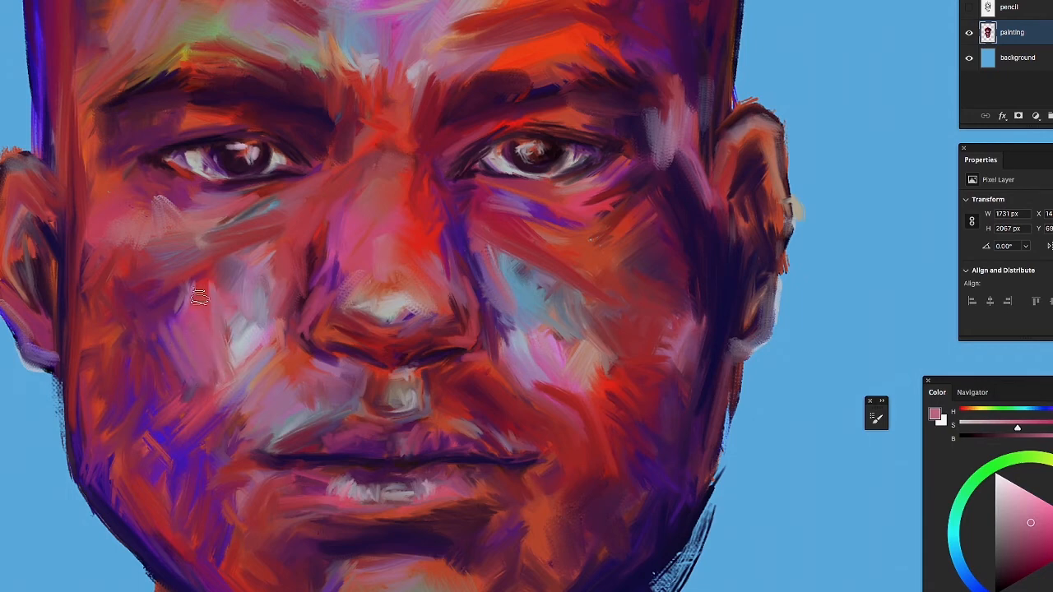
{"action": "mouse_move", "coordinate": [177, 309]}
{"action": "left_mouse_down"}
{"action": "mouse_move", "coordinate": [186, 385]}
{"action": "mouse_move", "coordinate": [146, 321]}
{"action": "mouse_move", "coordinate": [173, 389]}
{"action": "mouse_move", "coordinate": [198, 301]}
{"action": "mouse_move", "coordinate": [225, 310]}
{"action": "mouse_move", "coordinate": [176, 330]}
{"action": "mouse_move", "coordinate": [231, 275]}
{"action": "mouse_move", "coordinate": [166, 310]}
{"action": "mouse_move", "coordinate": [230, 262]}
{"action": "mouse_move", "coordinate": [170, 315]}
{"action": "mouse_move", "coordinate": [162, 265]}
{"action": "mouse_move", "coordinate": [130, 263]}
{"action": "mouse_move", "coordinate": [194, 233]}
{"action": "left_mouse_up"}
{"action": "mouse_move", "coordinate": [138, 276]}
{"action": "left_mouse_down"}
{"action": "mouse_move", "coordinate": [170, 243]}
{"action": "mouse_move", "coordinate": [139, 263]}
{"action": "mouse_move", "coordinate": [146, 234]}
{"action": "mouse_move", "coordinate": [179, 216]}
{"action": "mouse_move", "coordinate": [151, 203]}
{"action": "left_mouse_up"}
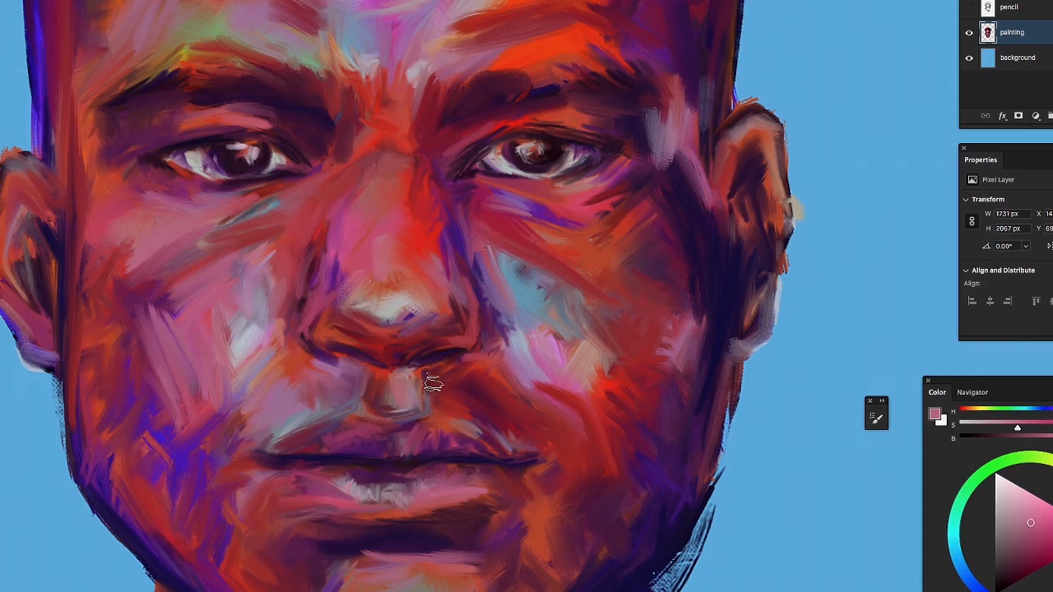
Sample dark red beside the philtrum and paint it over the pale temple on the shadowed side and the lit lower cheek
{"action": "left_click", "coordinate": [459, 395], "text": "alt"}
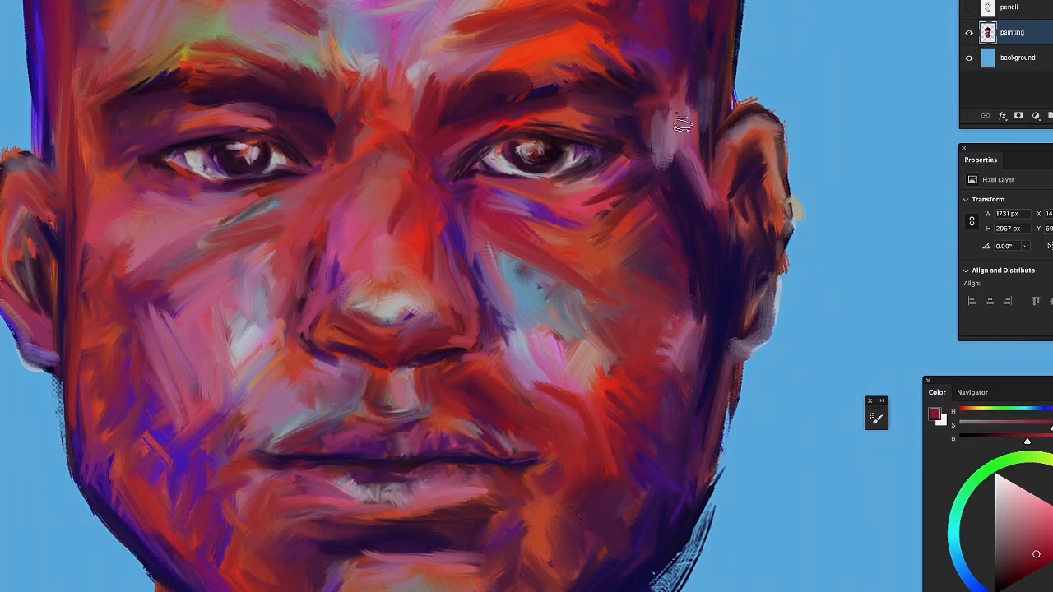
{"action": "left_click_drag", "start_coordinate": [685, 88], "coordinate": [683, 153]}
{"action": "left_click_drag", "start_coordinate": [700, 103], "coordinate": [696, 173]}
{"action": "left_click_drag", "start_coordinate": [706, 132], "coordinate": [703, 148]}
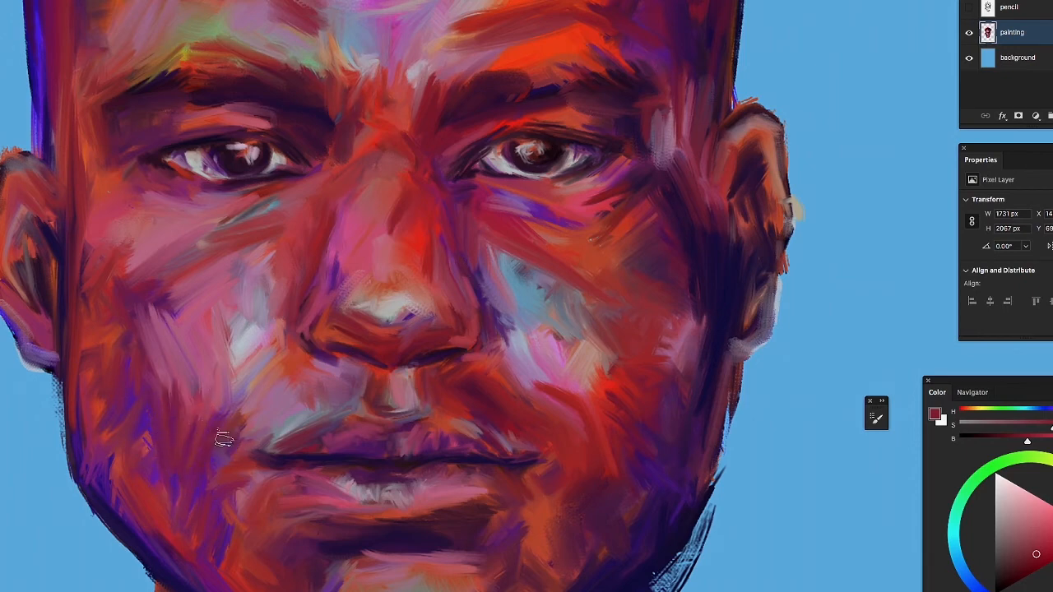
{"action": "left_click_drag", "start_coordinate": [238, 417], "coordinate": [274, 395]}
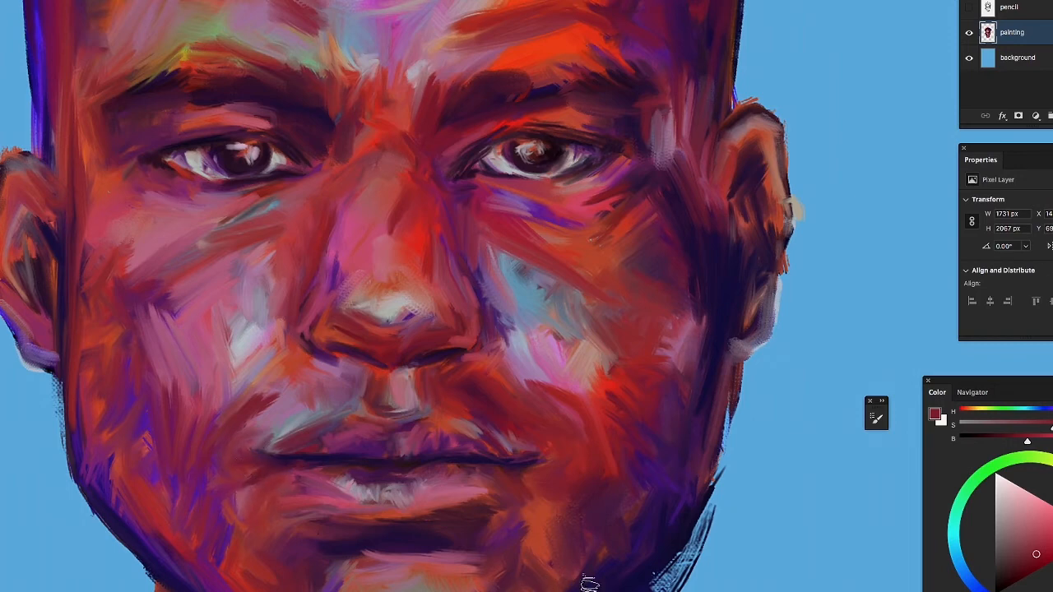
Try to erase the ragged face edge below the ear on the shadowed side, and undo the last stroke
{"action": "left_click_drag", "start_coordinate": [644, 433], "coordinate": [677, 228]}
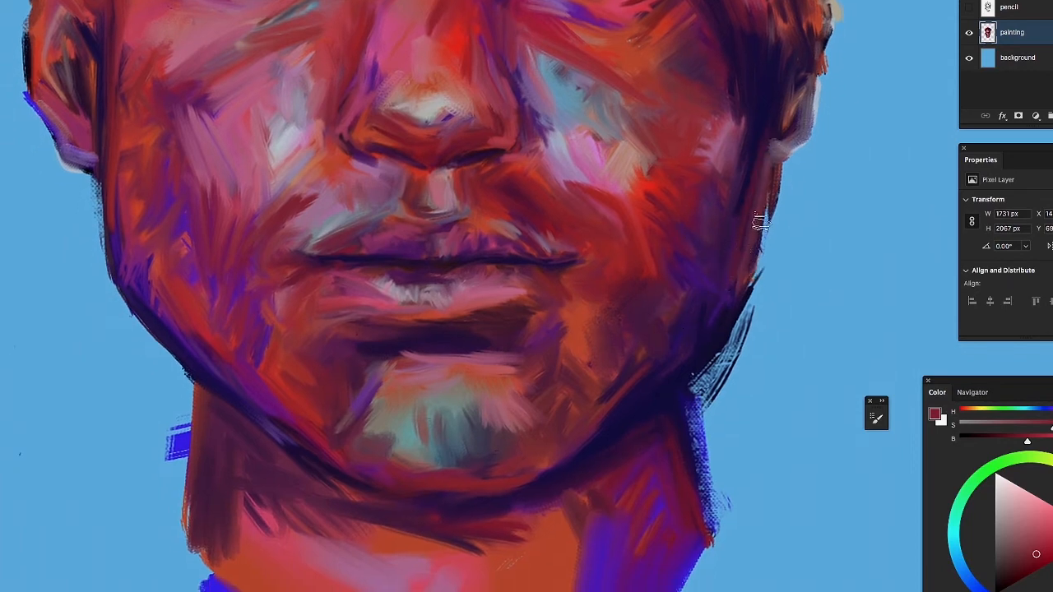
{"action": "left_click_drag", "start_coordinate": [782, 177], "coordinate": [756, 352]}
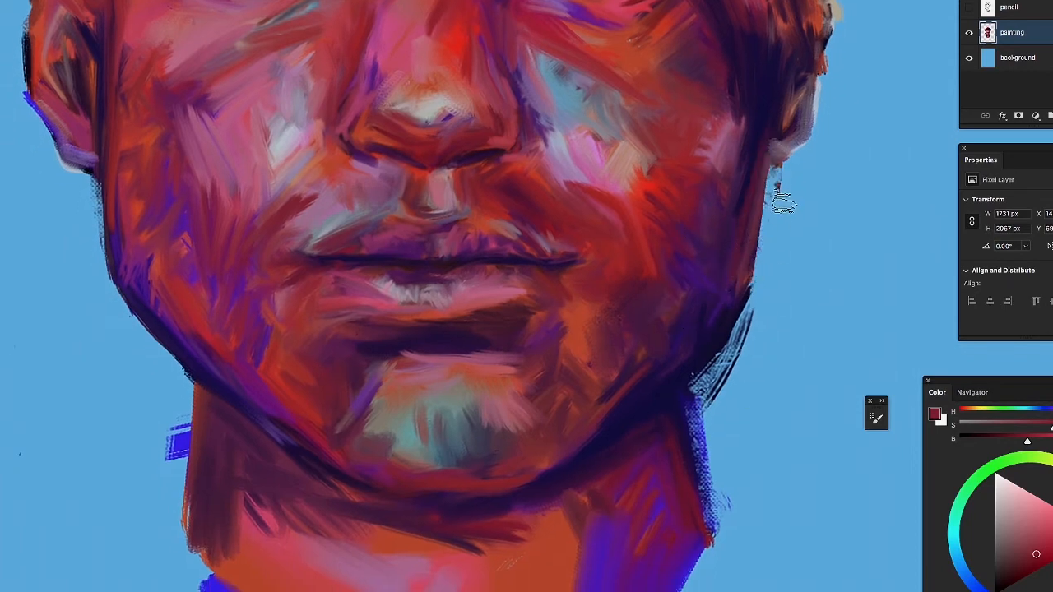
{"action": "key", "text": "super+z"}
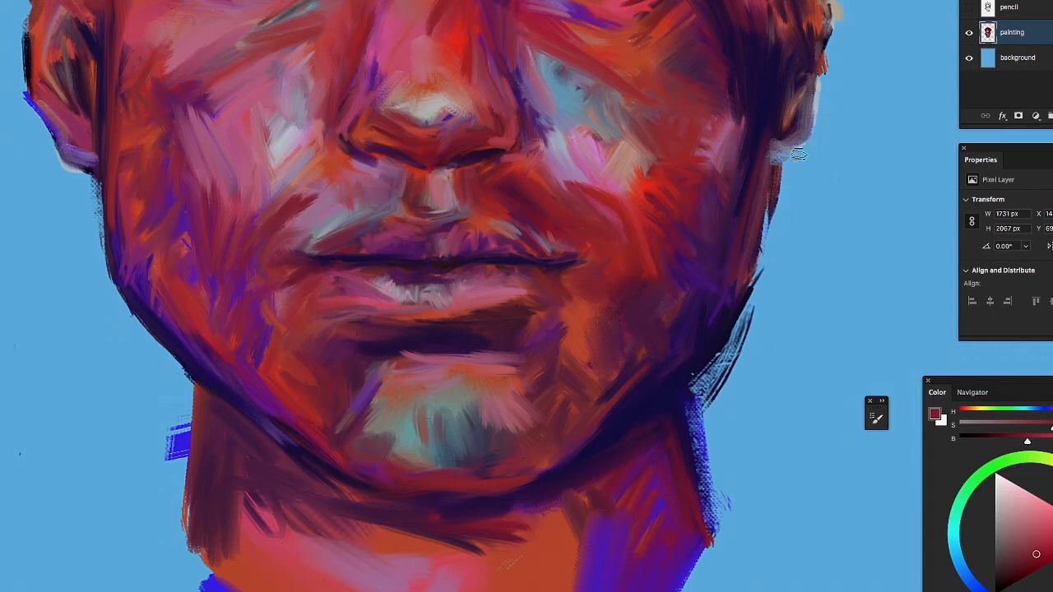
Erase the ragged face edge from below the ear to the jaw on the shadowed side, and undo the last stroke on the neck edge
{"action": "mouse_move", "coordinate": [785, 170]}
{"action": "left_mouse_down"}
{"action": "mouse_move", "coordinate": [771, 204]}
{"action": "mouse_move", "coordinate": [779, 163]}
{"action": "mouse_move", "coordinate": [745, 320]}
{"action": "mouse_move", "coordinate": [777, 157]}
{"action": "mouse_move", "coordinate": [737, 357]}
{"action": "left_mouse_up"}
{"action": "mouse_move", "coordinate": [774, 176]}
{"action": "left_mouse_down"}
{"action": "mouse_move", "coordinate": [739, 304]}
{"action": "mouse_move", "coordinate": [779, 175]}
{"action": "mouse_move", "coordinate": [770, 255]}
{"action": "mouse_move", "coordinate": [733, 363]}
{"action": "left_mouse_up"}
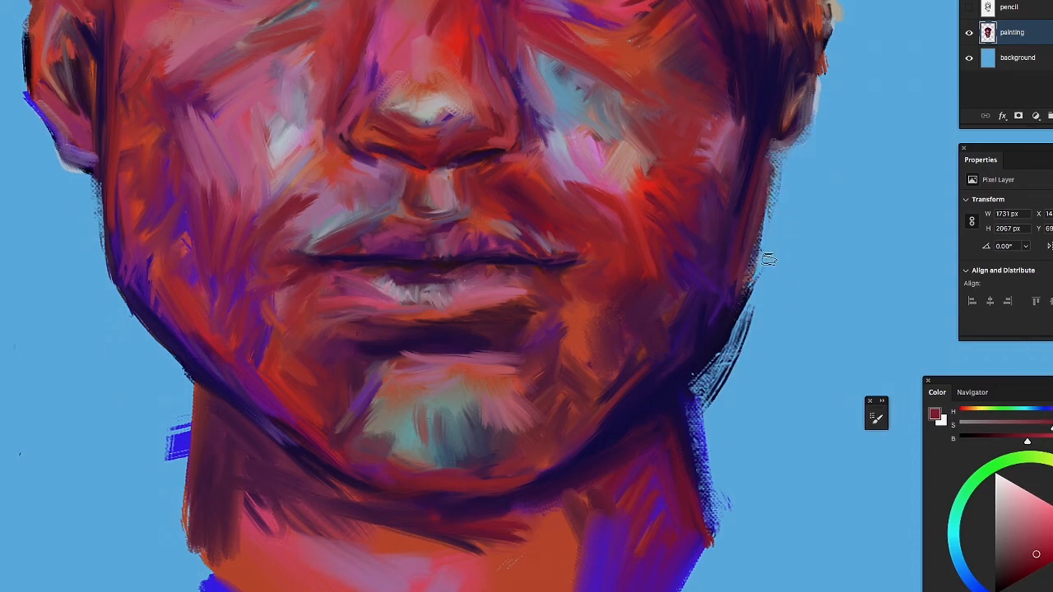
{"action": "left_click_drag", "start_coordinate": [766, 259], "coordinate": [716, 411]}
{"action": "left_click_drag", "start_coordinate": [758, 316], "coordinate": [706, 406]}
{"action": "left_click_drag", "start_coordinate": [729, 349], "coordinate": [706, 380]}
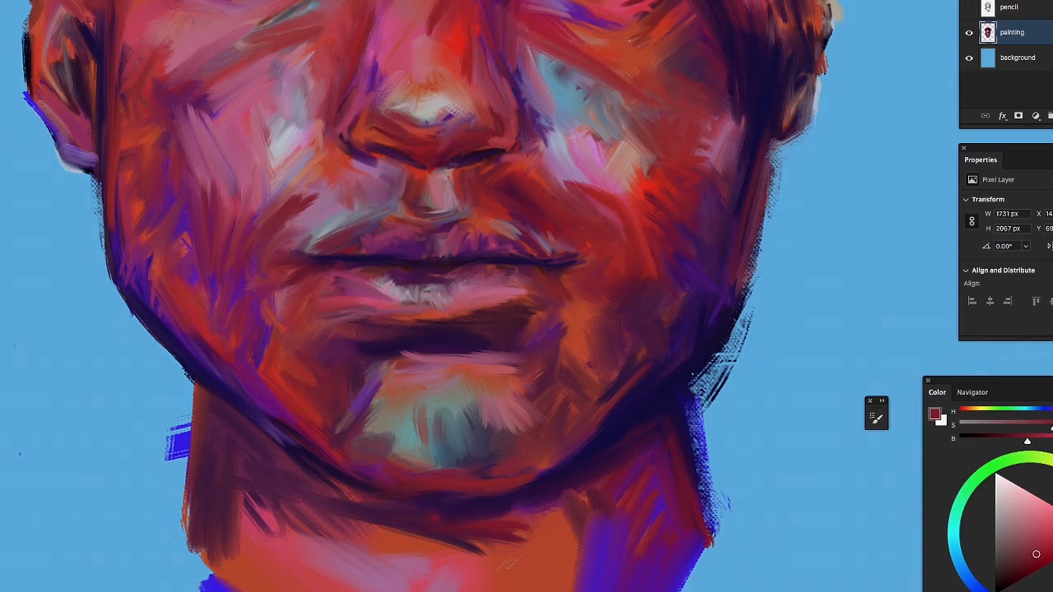
{"action": "mouse_move", "coordinate": [678, 587]}
{"action": "left_mouse_down"}
{"action": "mouse_move", "coordinate": [634, 572]}
{"action": "mouse_move", "coordinate": [683, 591]}
{"action": "left_mouse_up"}
{"action": "key", "text": "super+z"}
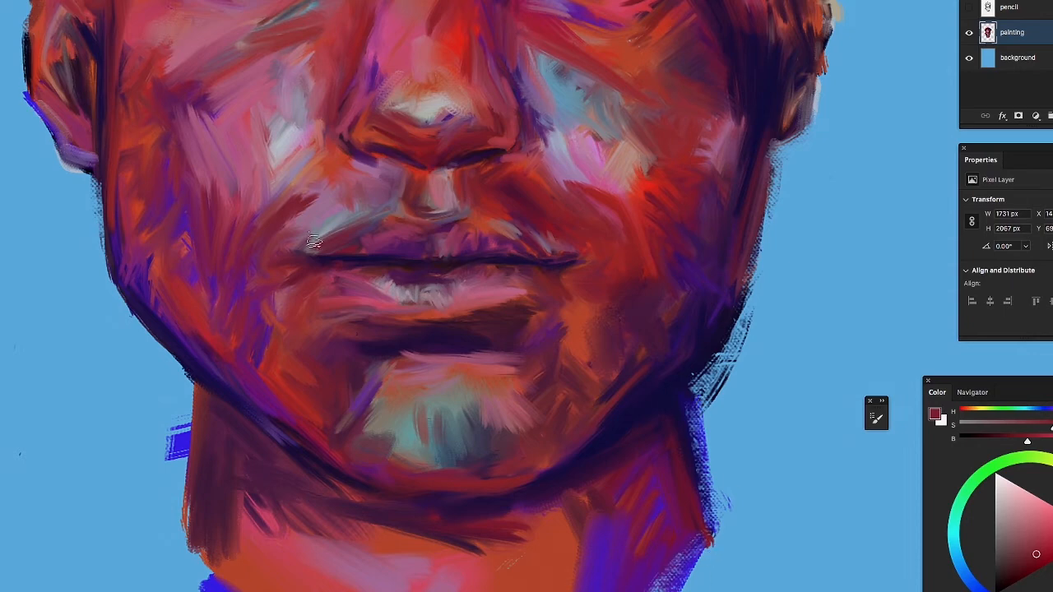
Sample muted pink from the lit cheek beside the nose and paint it over the bright blue and violet patch on the forehead
{"action": "left_click_drag", "start_coordinate": [77, 178], "coordinate": [74, 573]}
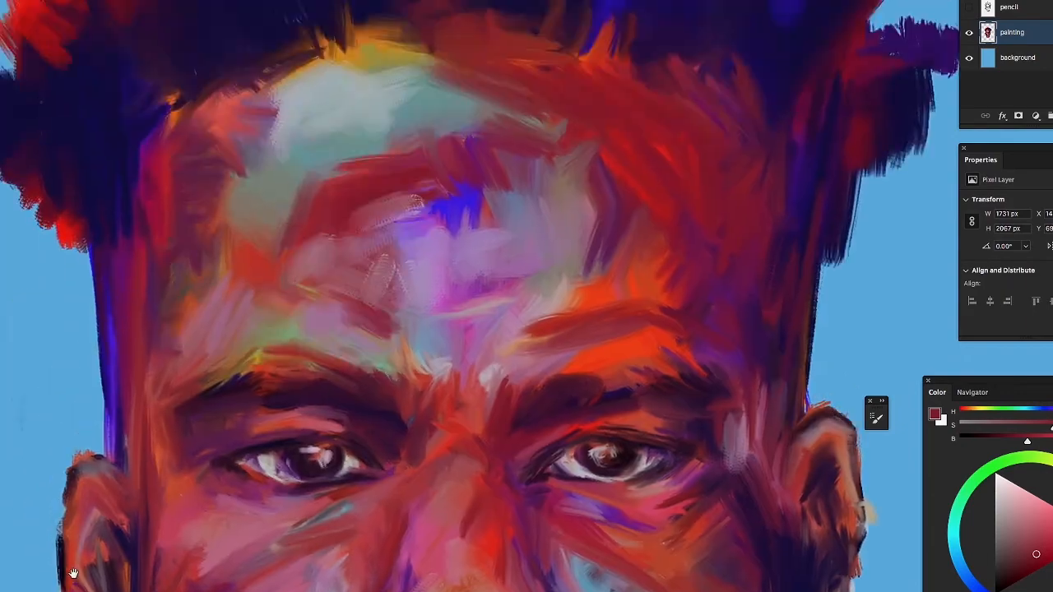
{"action": "left_click_drag", "start_coordinate": [54, 115], "coordinate": [0, 91]}
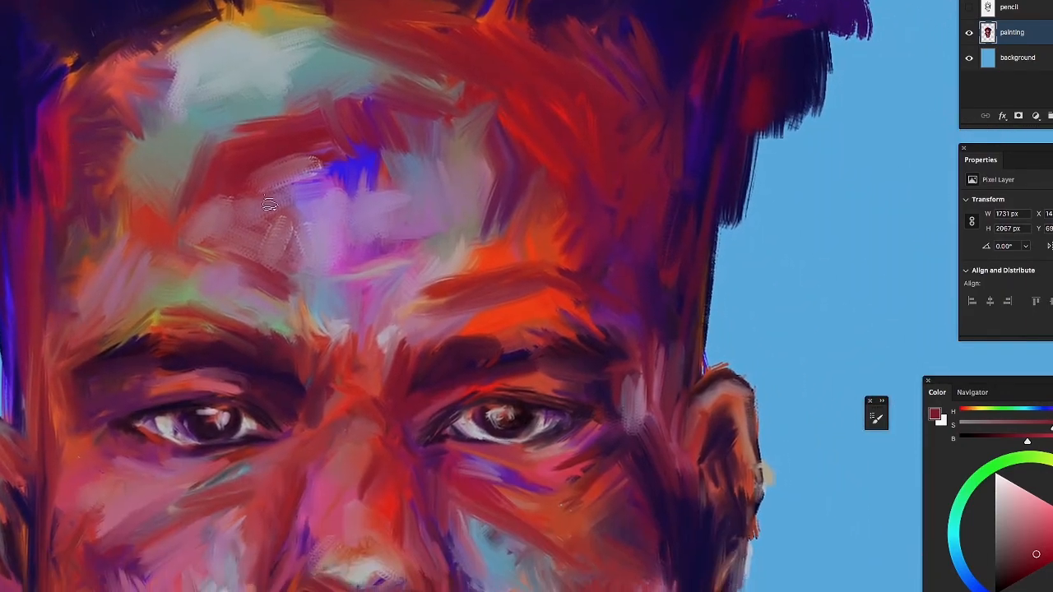
{"action": "left_click_drag", "start_coordinate": [344, 278], "coordinate": [318, 217]}
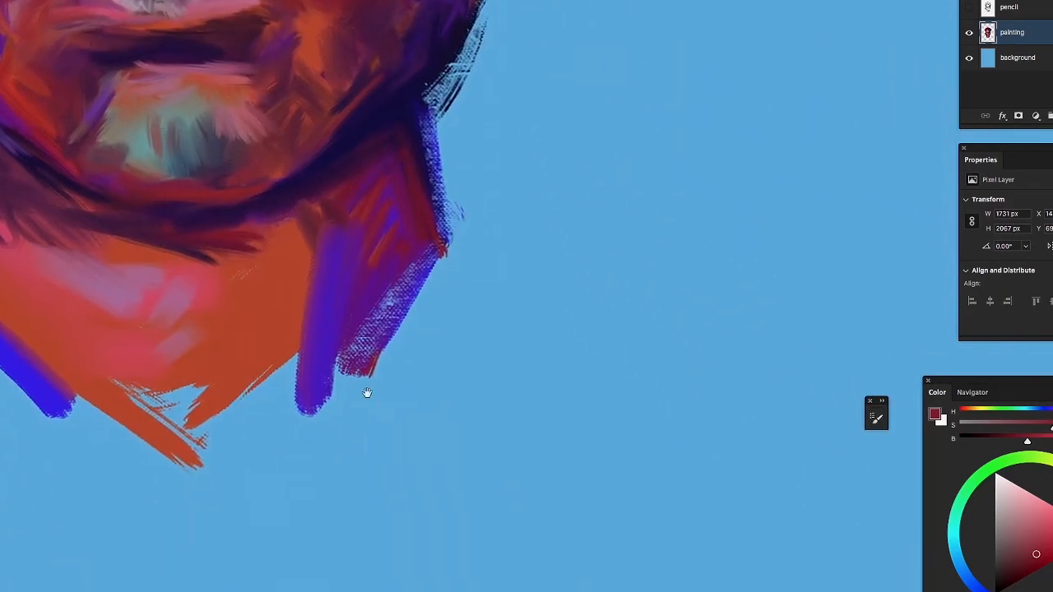
{"action": "left_click_drag", "start_coordinate": [272, 143], "coordinate": [420, 506]}
{"action": "mouse_move", "coordinate": [334, 360]}
{"action": "left_mouse_down"}
{"action": "mouse_move", "coordinate": [337, 423]}
{"action": "mouse_move", "coordinate": [310, 406]}
{"action": "left_mouse_up"}
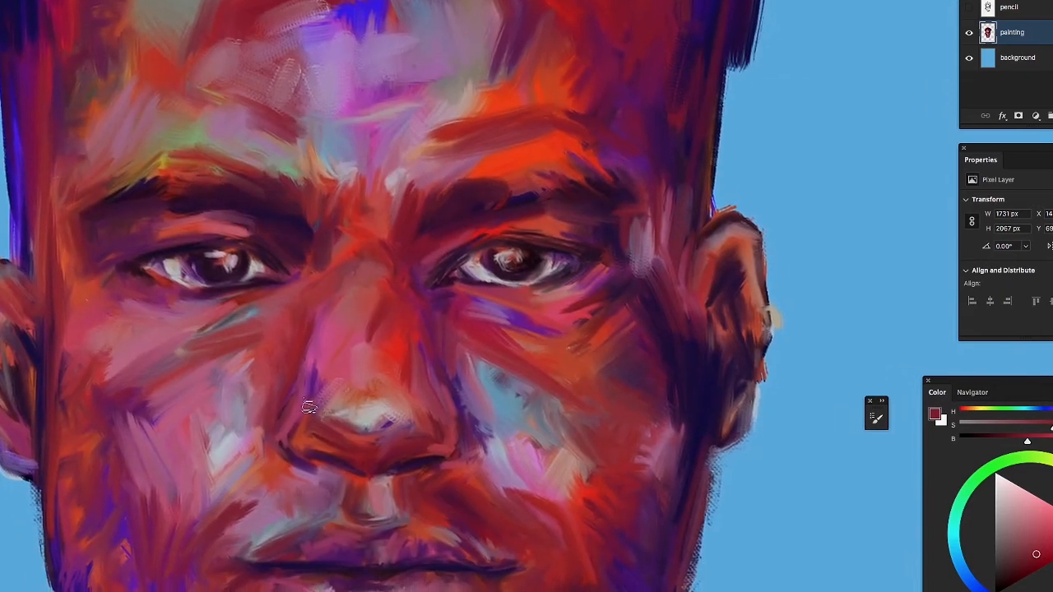
{"action": "left_click", "coordinate": [259, 364], "text": "alt"}
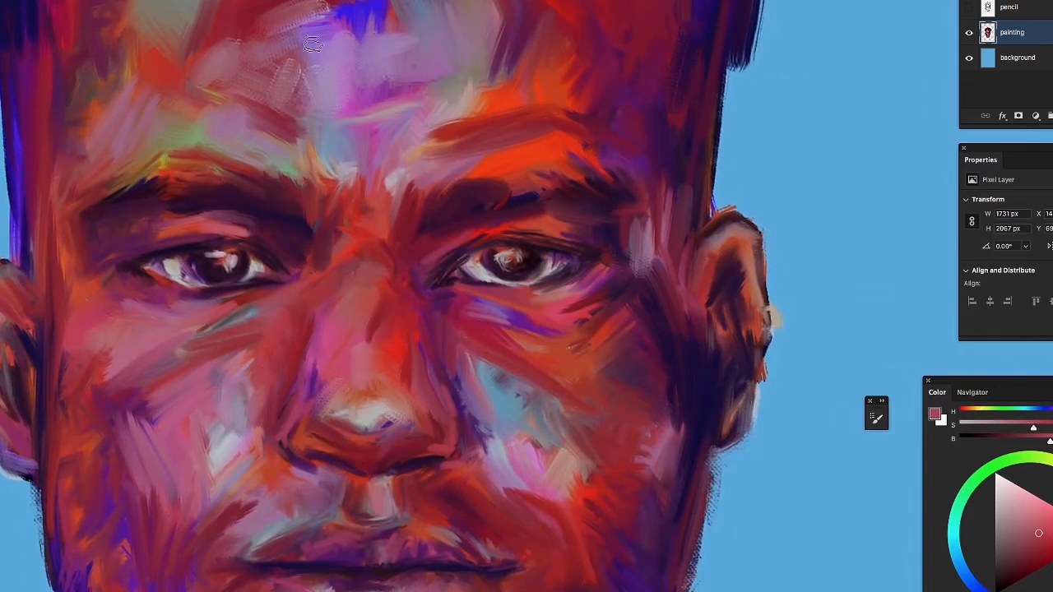
{"action": "mouse_move", "coordinate": [313, 44]}
{"action": "left_mouse_down"}
{"action": "mouse_move", "coordinate": [319, 17]}
{"action": "mouse_move", "coordinate": [343, 35]}
{"action": "mouse_move", "coordinate": [342, 10]}
{"action": "mouse_move", "coordinate": [372, 8]}
{"action": "left_mouse_up"}
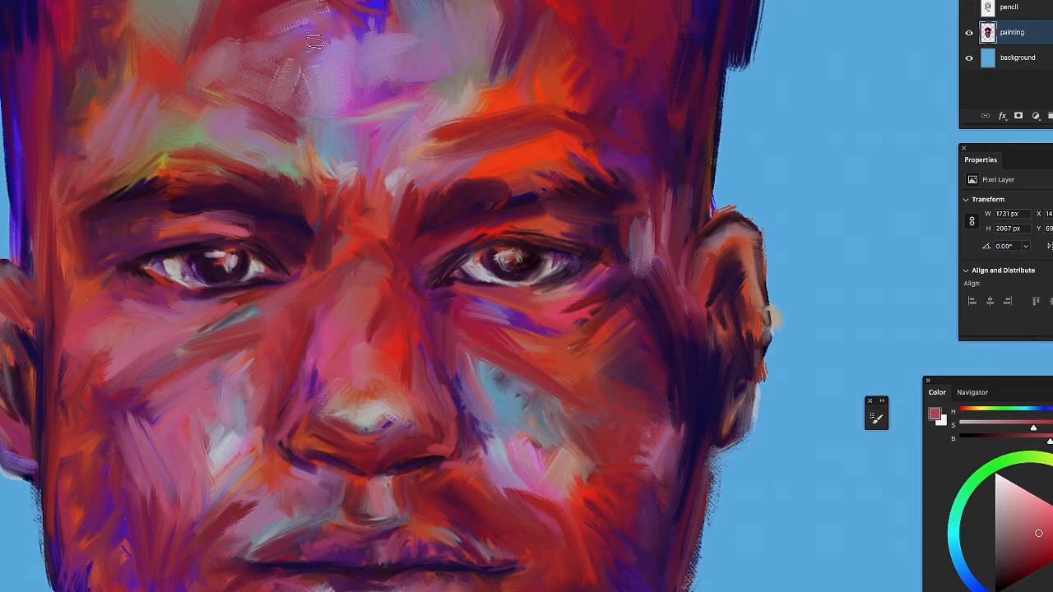
{"action": "mouse_move", "coordinate": [295, 78]}
{"action": "left_mouse_down"}
{"action": "mouse_move", "coordinate": [304, 66]}
{"action": "mouse_move", "coordinate": [303, 97]}
{"action": "left_mouse_up"}
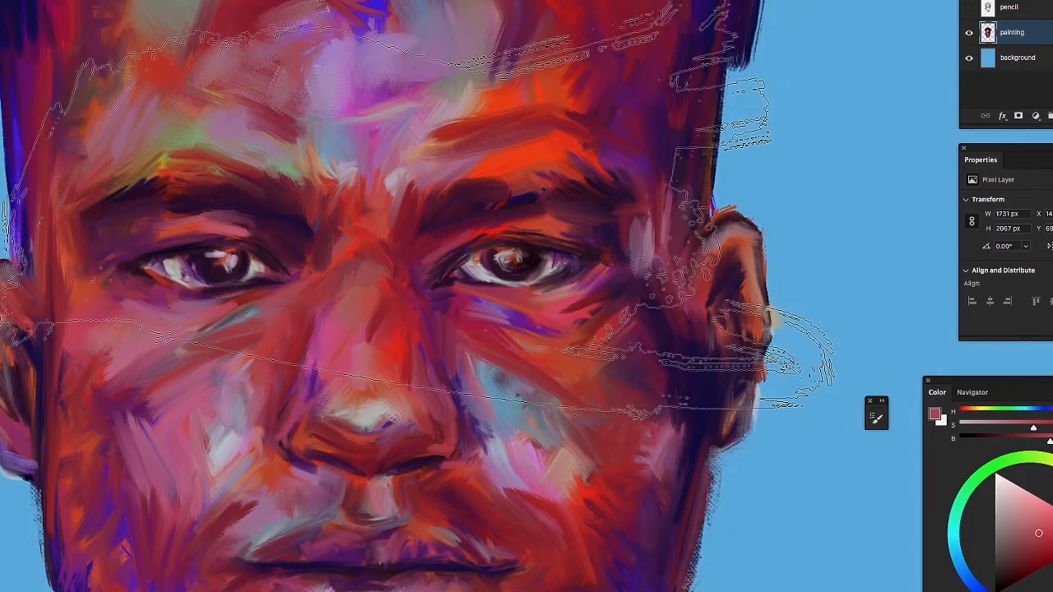
Shrink the brush and add finer muted pink strokes around the forehead's violet patch, undoing the last stroke
{"action": "key", "text": "bracketleft"}
{"action": "key", "text": "bracketleft"}
{"action": "key", "text": "bracketleft"}
{"action": "key", "text": "bracketleft"}
{"action": "key", "text": "bracketleft"}
{"action": "key", "text": "bracketleft"}
{"action": "key", "text": "bracketleft"}
{"action": "key", "text": "bracketleft"}
{"action": "key", "text": "bracketleft"}
{"action": "key", "text": "bracketleft"}
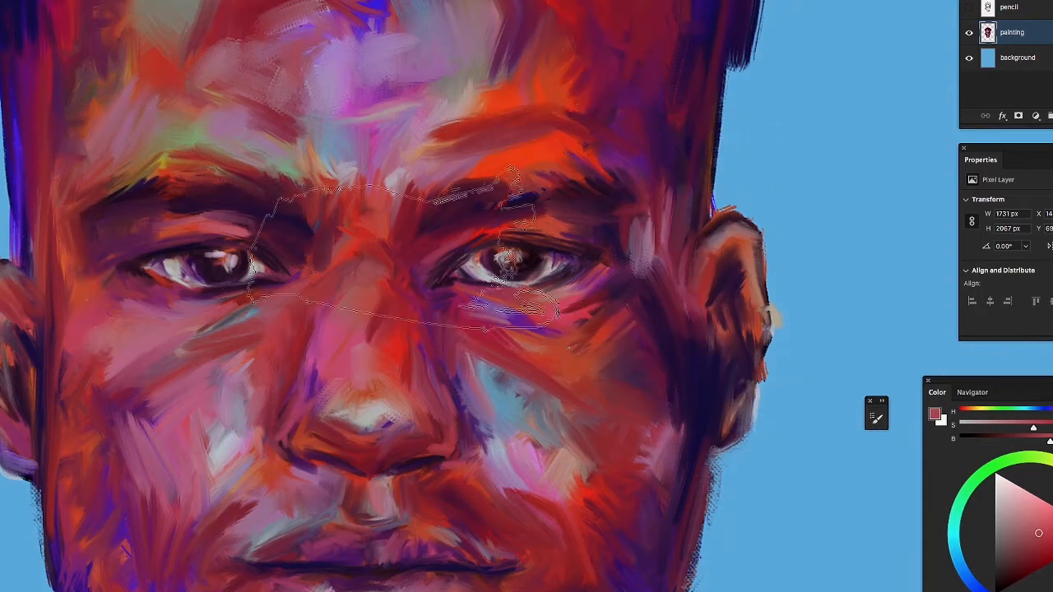
{"action": "key", "text": "bracketleft"}
{"action": "key", "text": "bracketleft"}
{"action": "key", "text": "bracketleft"}
{"action": "key", "text": "bracketleft"}
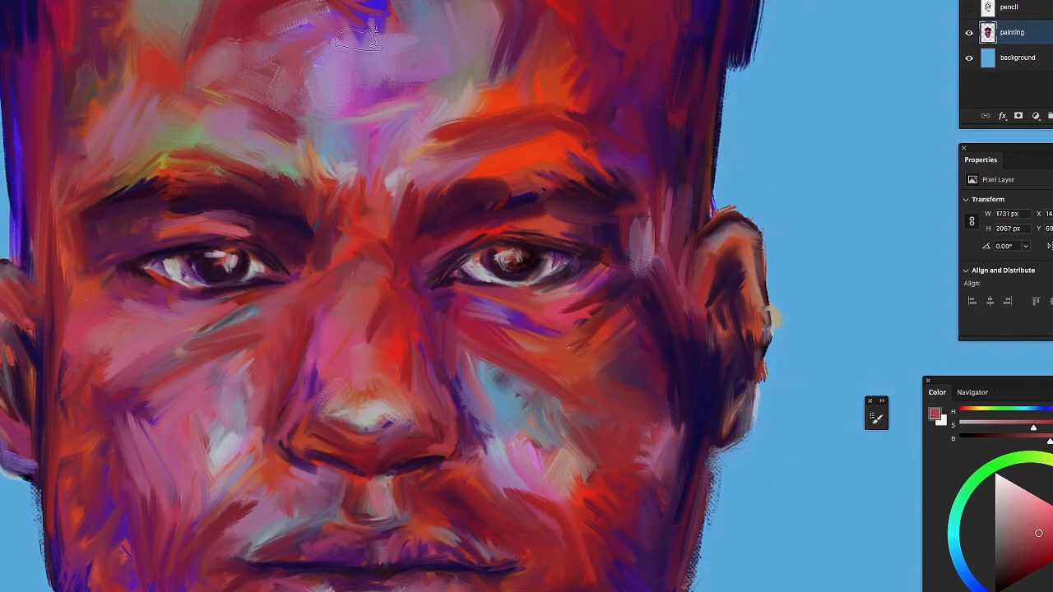
{"action": "mouse_move", "coordinate": [319, 66]}
{"action": "left_mouse_down"}
{"action": "mouse_move", "coordinate": [369, 49]}
{"action": "mouse_move", "coordinate": [400, 31]}
{"action": "left_mouse_up"}
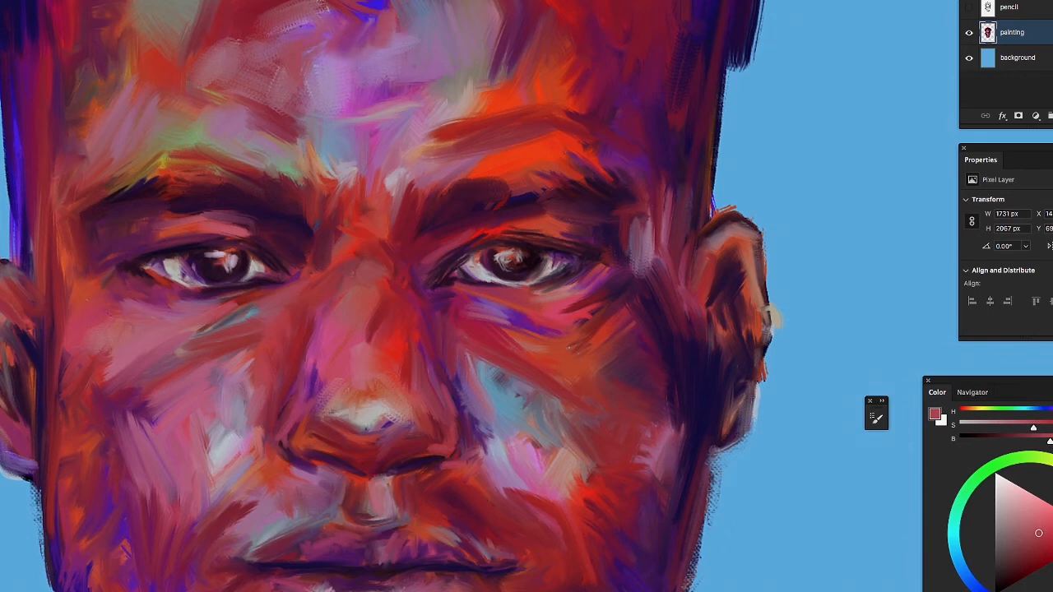
{"action": "left_click_drag", "start_coordinate": [389, 12], "coordinate": [380, 37]}
{"action": "key", "text": "super+z"}
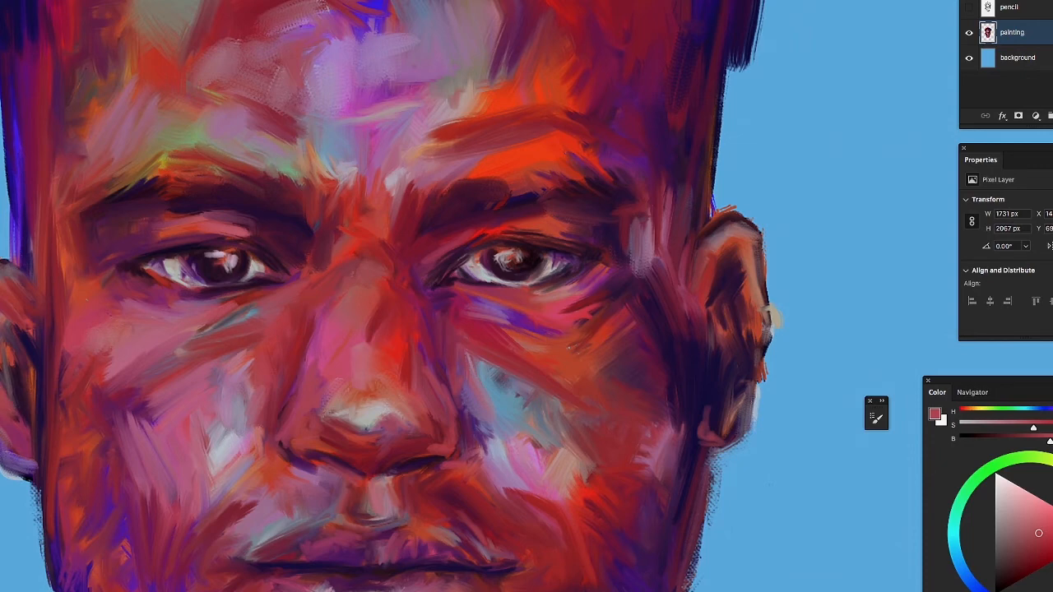
Sample dark violet and pinkish red around the lit-side ear and rework the folds of both ears with them
{"action": "left_click", "coordinate": [30, 341], "text": "alt"}
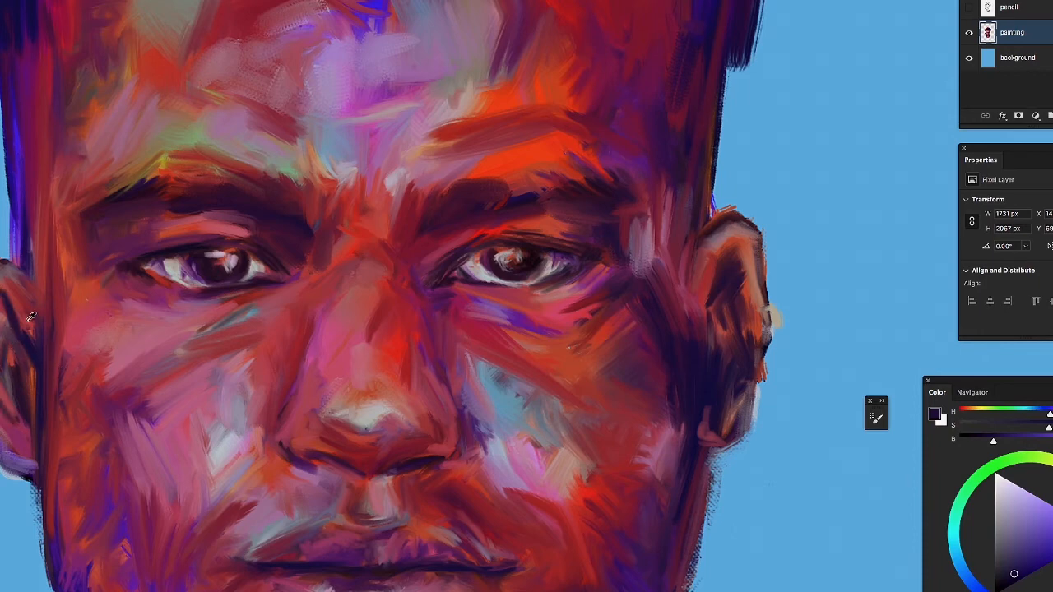
{"action": "left_click", "coordinate": [39, 335], "text": "alt"}
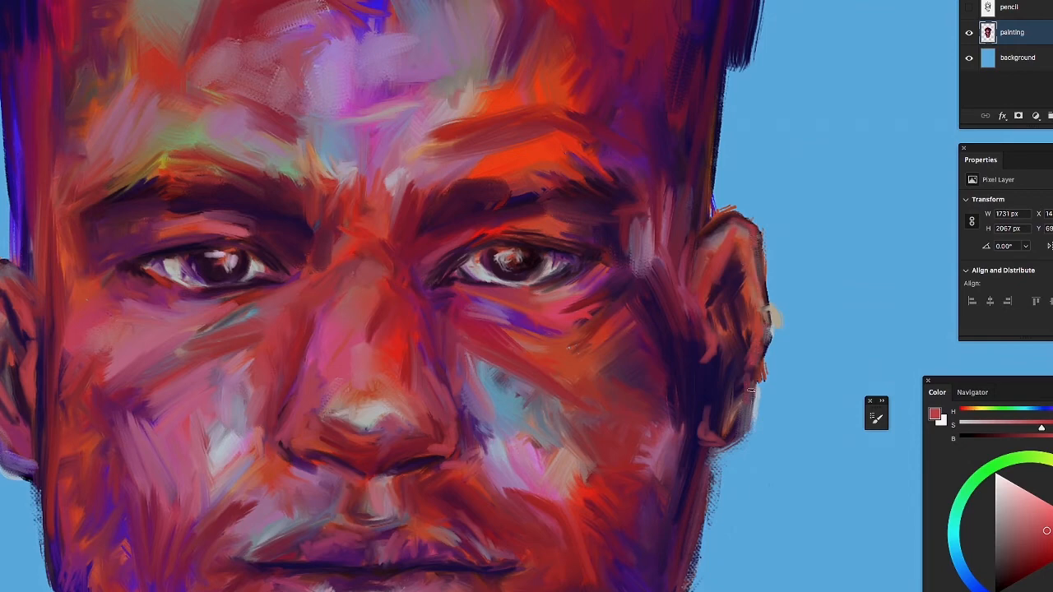
Sample grey-blue from the shadowed cheek and paint it onto the lit cheek and in a band beneath the lit-side eye
{"action": "left_click", "coordinate": [508, 382], "text": "alt"}
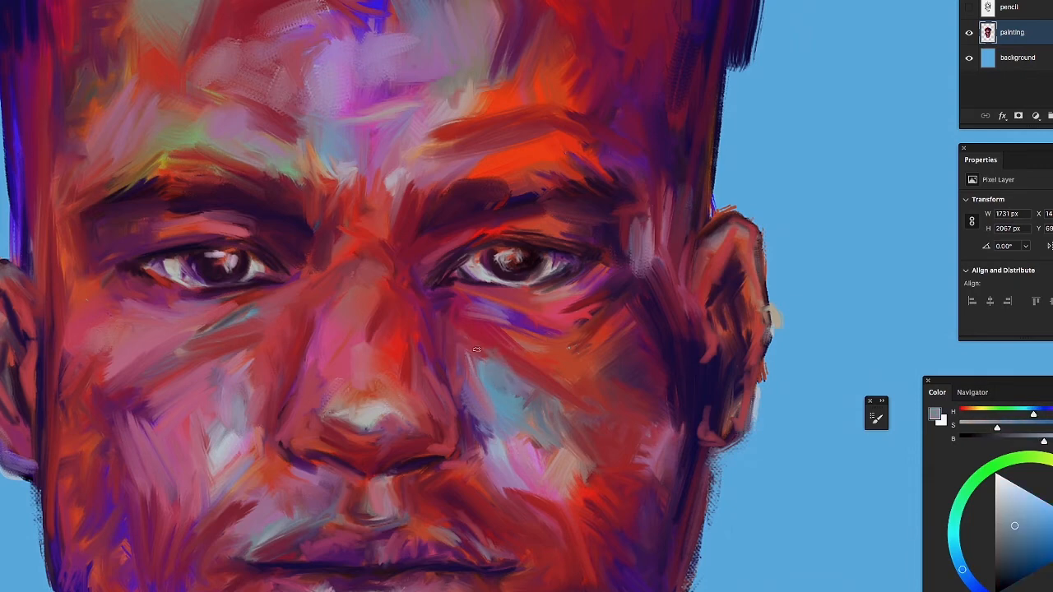
{"action": "left_click_drag", "start_coordinate": [221, 352], "coordinate": [208, 370]}
{"action": "mouse_move", "coordinate": [199, 330]}
{"action": "left_mouse_down"}
{"action": "mouse_move", "coordinate": [247, 310]}
{"action": "mouse_move", "coordinate": [181, 330]}
{"action": "left_mouse_up"}
{"action": "mouse_move", "coordinate": [287, 296]}
{"action": "left_mouse_down"}
{"action": "mouse_move", "coordinate": [248, 310]}
{"action": "mouse_move", "coordinate": [260, 327]}
{"action": "mouse_move", "coordinate": [248, 336]}
{"action": "left_mouse_up"}
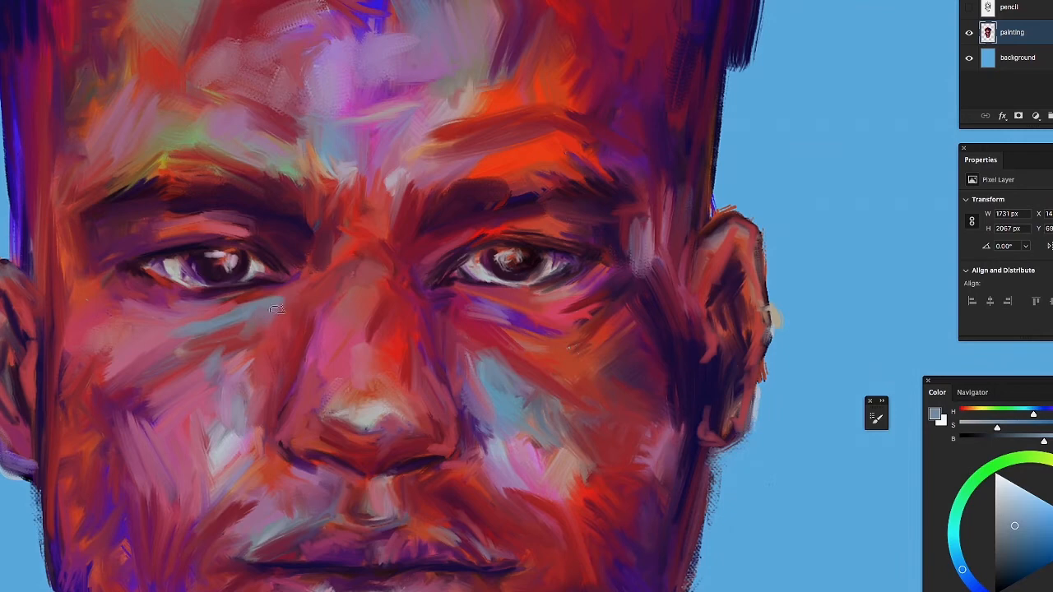
{"action": "left_click_drag", "start_coordinate": [264, 300], "coordinate": [303, 286]}
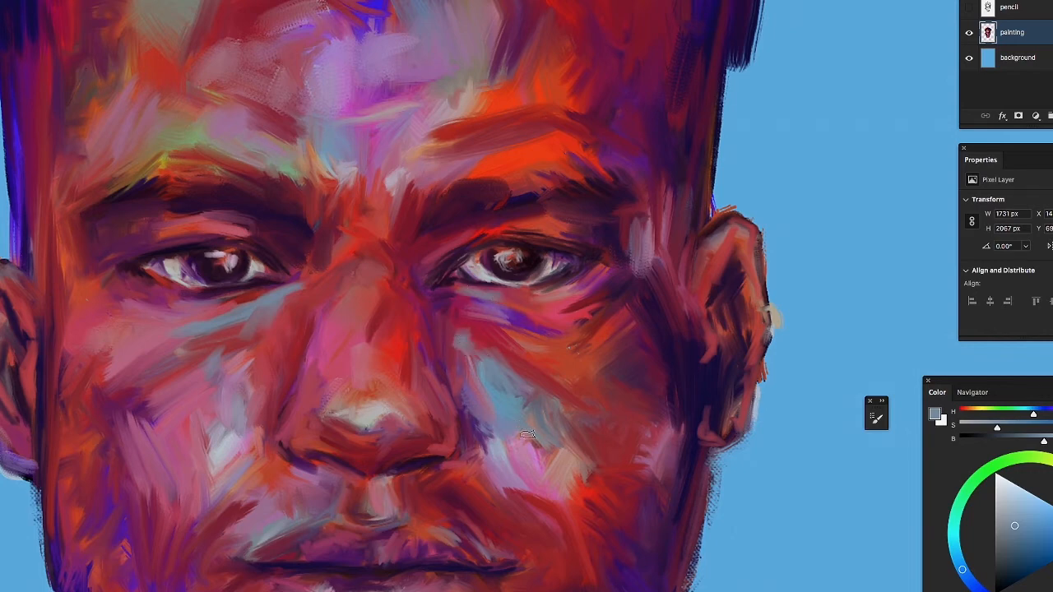
Sample a muted brownish red from the shadowed cheek and blend it over the blue and pink highlight beside the nose
{"action": "left_click", "coordinate": [581, 430], "text": "alt"}
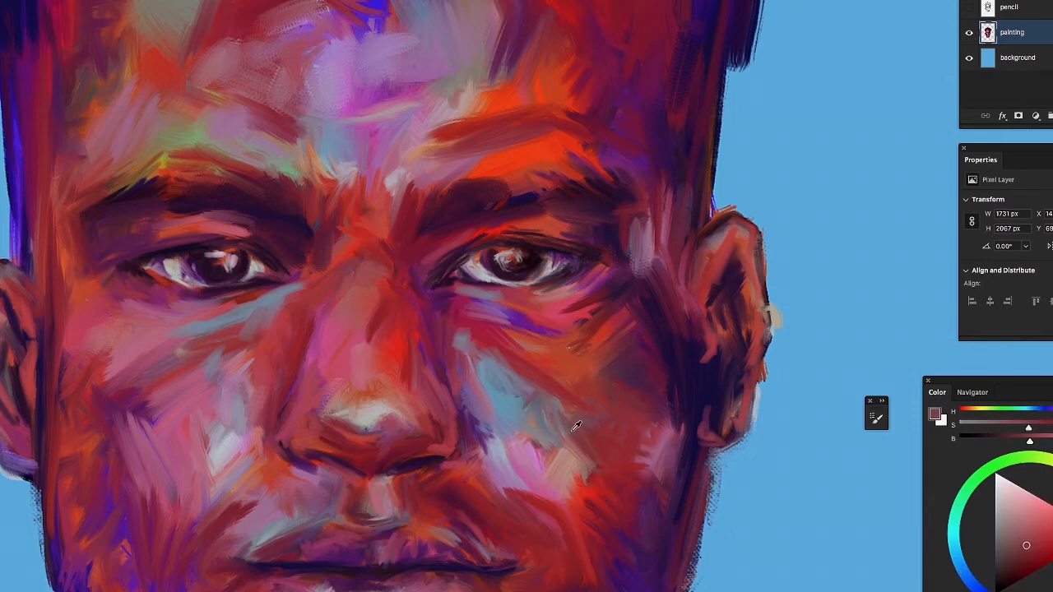
{"action": "mouse_move", "coordinate": [520, 394]}
{"action": "left_mouse_down"}
{"action": "mouse_move", "coordinate": [541, 418]}
{"action": "mouse_move", "coordinate": [569, 393]}
{"action": "mouse_move", "coordinate": [568, 440]}
{"action": "mouse_move", "coordinate": [542, 429]}
{"action": "mouse_move", "coordinate": [562, 452]}
{"action": "mouse_move", "coordinate": [541, 418]}
{"action": "mouse_move", "coordinate": [552, 462]}
{"action": "mouse_move", "coordinate": [506, 353]}
{"action": "mouse_move", "coordinate": [487, 370]}
{"action": "left_mouse_up"}
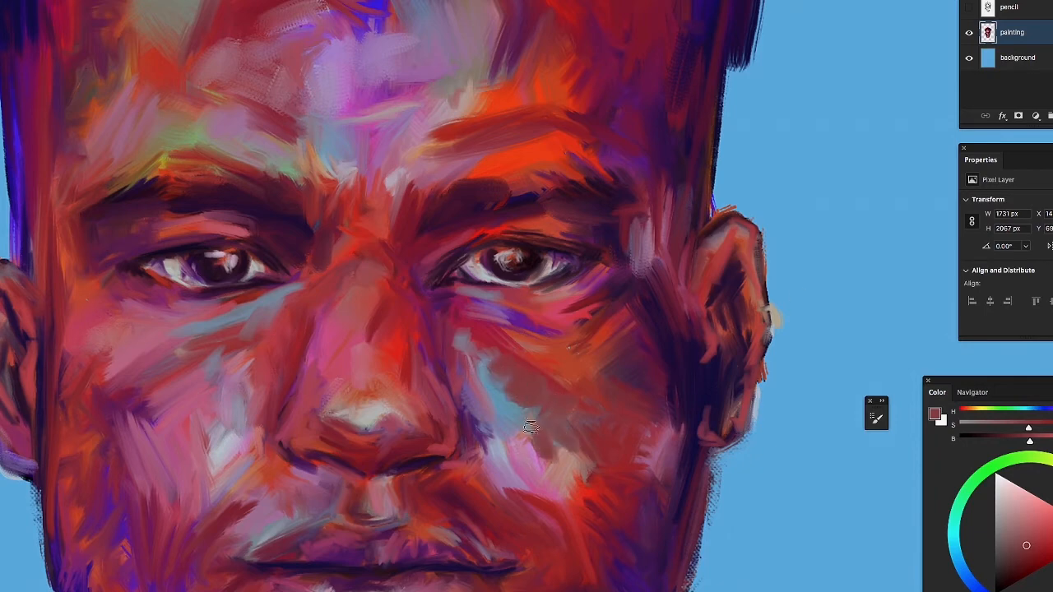
{"action": "mouse_move", "coordinate": [531, 426]}
{"action": "left_mouse_down"}
{"action": "mouse_move", "coordinate": [502, 387]}
{"action": "mouse_move", "coordinate": [468, 382]}
{"action": "mouse_move", "coordinate": [444, 359]}
{"action": "mouse_move", "coordinate": [464, 367]}
{"action": "mouse_move", "coordinate": [454, 331]}
{"action": "mouse_move", "coordinate": [494, 368]}
{"action": "mouse_move", "coordinate": [472, 417]}
{"action": "mouse_move", "coordinate": [476, 446]}
{"action": "mouse_move", "coordinate": [476, 415]}
{"action": "mouse_move", "coordinate": [481, 448]}
{"action": "mouse_move", "coordinate": [497, 432]}
{"action": "mouse_move", "coordinate": [474, 430]}
{"action": "mouse_move", "coordinate": [472, 411]}
{"action": "mouse_move", "coordinate": [479, 466]}
{"action": "mouse_move", "coordinate": [487, 453]}
{"action": "mouse_move", "coordinate": [497, 484]}
{"action": "mouse_move", "coordinate": [501, 466]}
{"action": "left_mouse_up"}
{"action": "mouse_move", "coordinate": [524, 421]}
{"action": "left_mouse_down"}
{"action": "mouse_move", "coordinate": [528, 396]}
{"action": "mouse_move", "coordinate": [517, 419]}
{"action": "mouse_move", "coordinate": [545, 501]}
{"action": "mouse_move", "coordinate": [530, 478]}
{"action": "mouse_move", "coordinate": [542, 505]}
{"action": "mouse_move", "coordinate": [519, 484]}
{"action": "mouse_move", "coordinate": [521, 508]}
{"action": "mouse_move", "coordinate": [511, 492]}
{"action": "mouse_move", "coordinate": [585, 499]}
{"action": "left_mouse_up"}
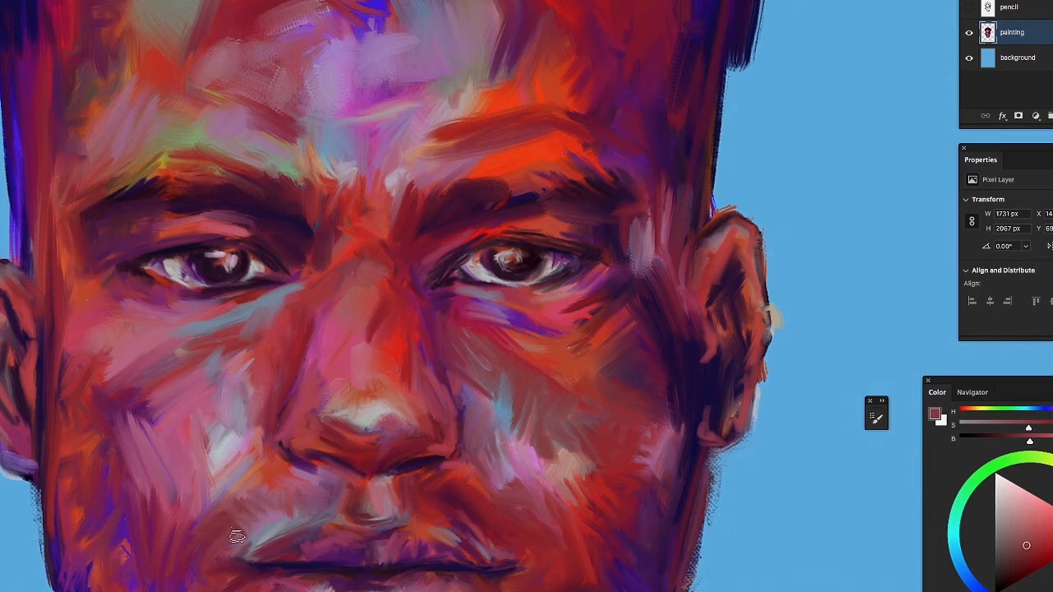
Sample dark violet from the shadowed side's eyebrow and deepen both eyebrows, extending their outer ends
{"action": "left_click_drag", "start_coordinate": [530, 176], "coordinate": [525, 1]}
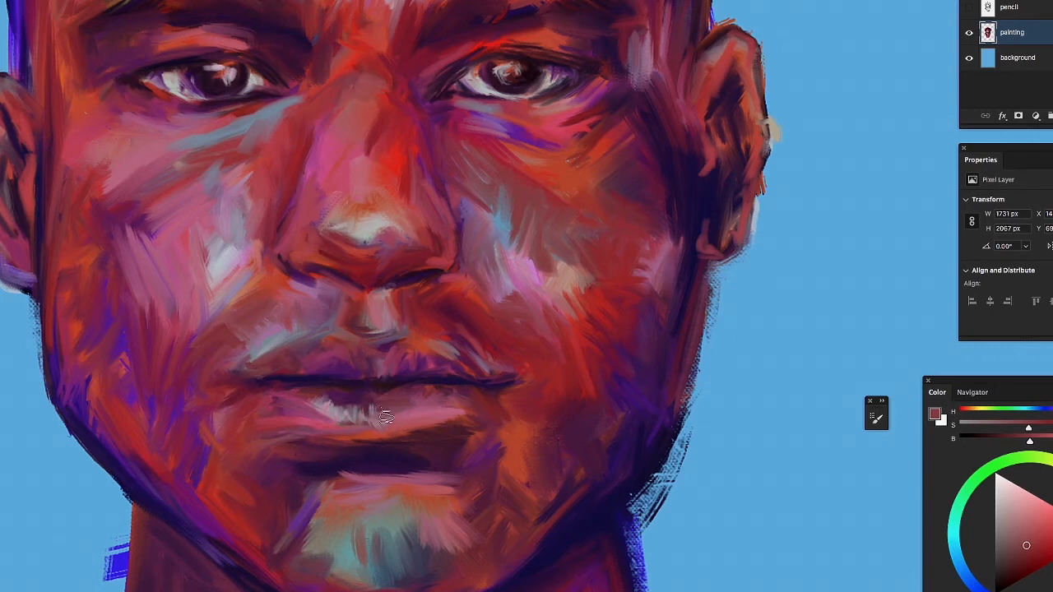
{"action": "scroll", "coordinate": [369, 255], "scroll_direction": "down", "scroll_amount": 2}
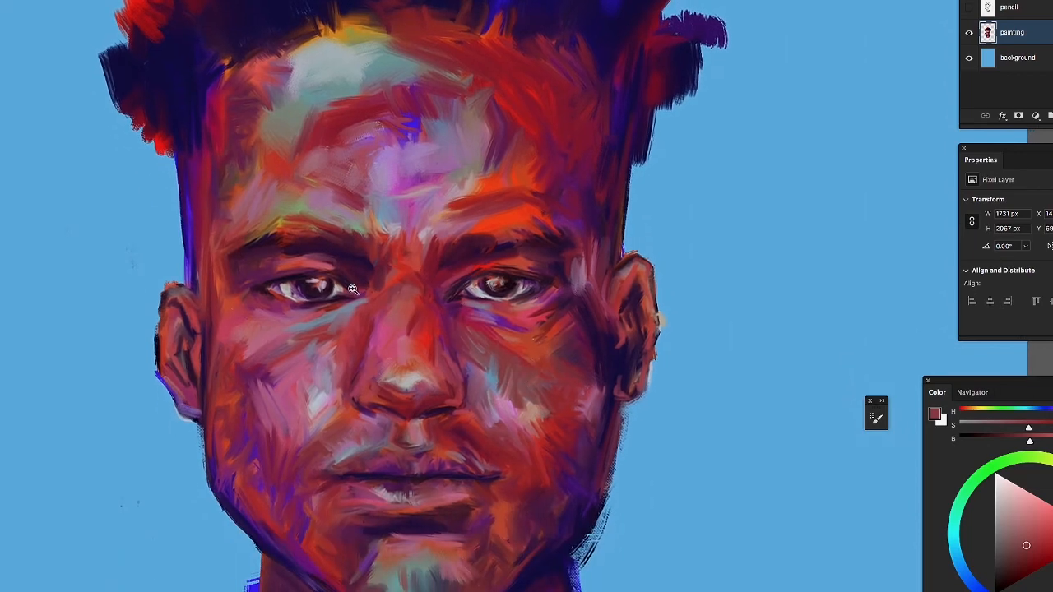
{"action": "scroll", "coordinate": [380, 271], "scroll_direction": "up", "scroll_amount": 2}
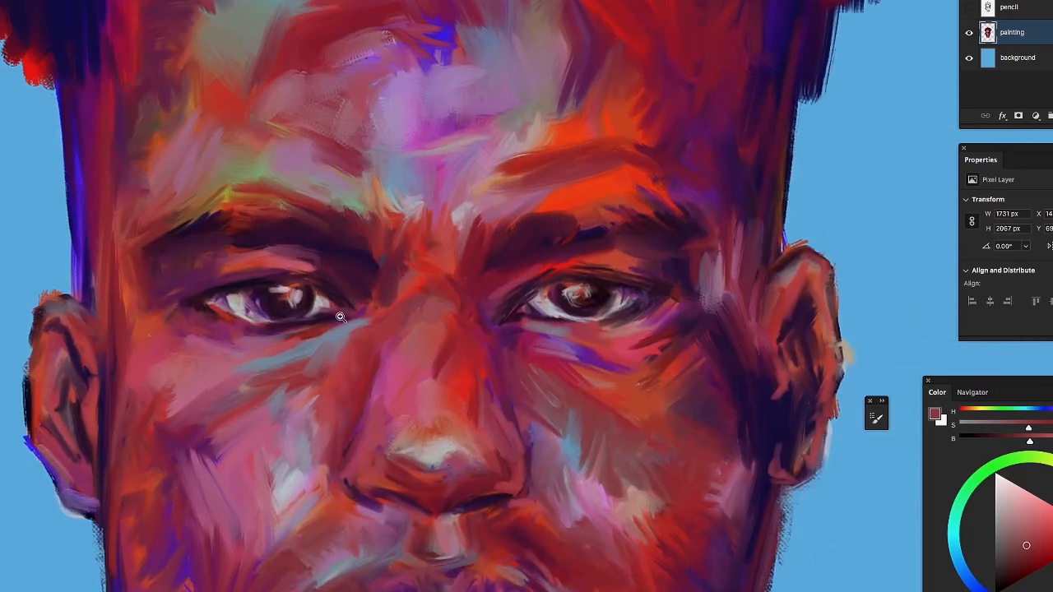
{"action": "scroll", "coordinate": [340, 316], "scroll_direction": "up", "scroll_amount": 2}
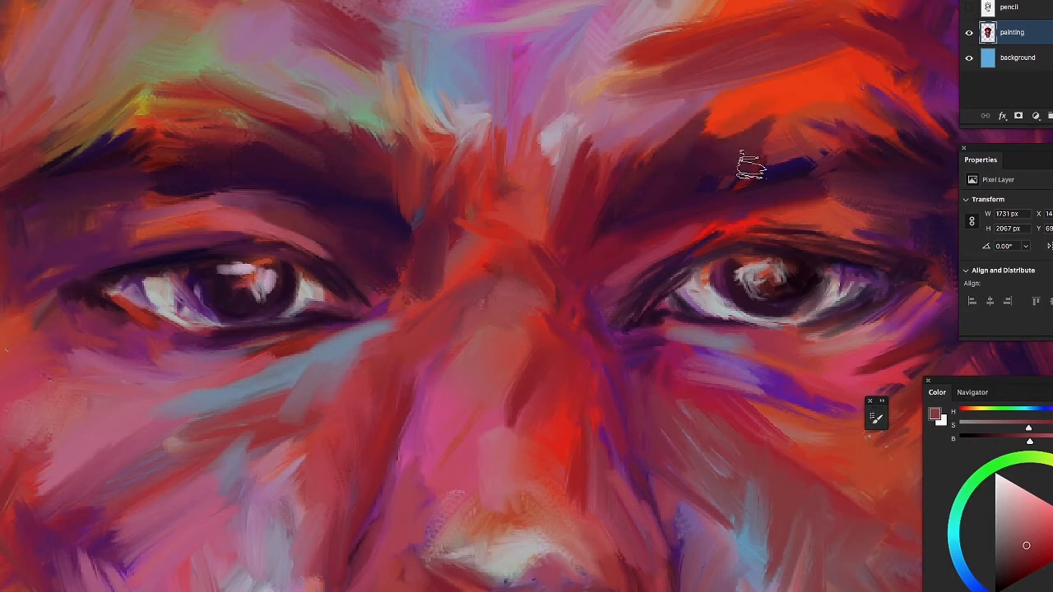
{"action": "left_click", "coordinate": [801, 161], "text": "alt"}
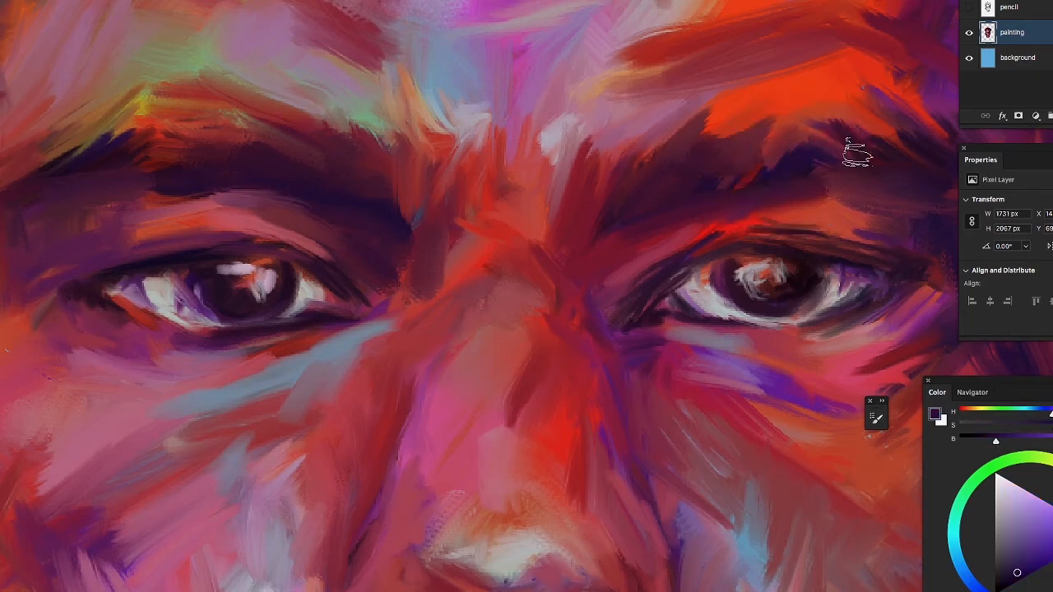
{"action": "left_click_drag", "start_coordinate": [93, 136], "coordinate": [11, 192]}
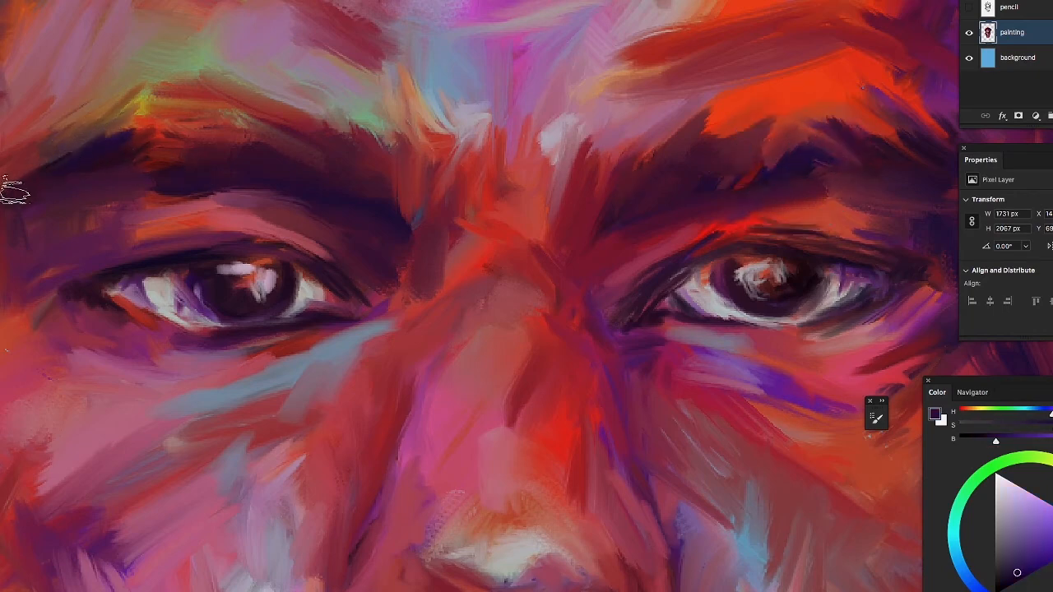
{"action": "left_click_drag", "start_coordinate": [123, 149], "coordinate": [161, 117]}
{"action": "key", "text": "space"}
{"action": "mouse_move", "coordinate": [450, 189]}
{"action": "left_mouse_down"}
{"action": "mouse_move", "coordinate": [164, 105]}
{"action": "mouse_move", "coordinate": [137, 82]}
{"action": "left_mouse_up"}
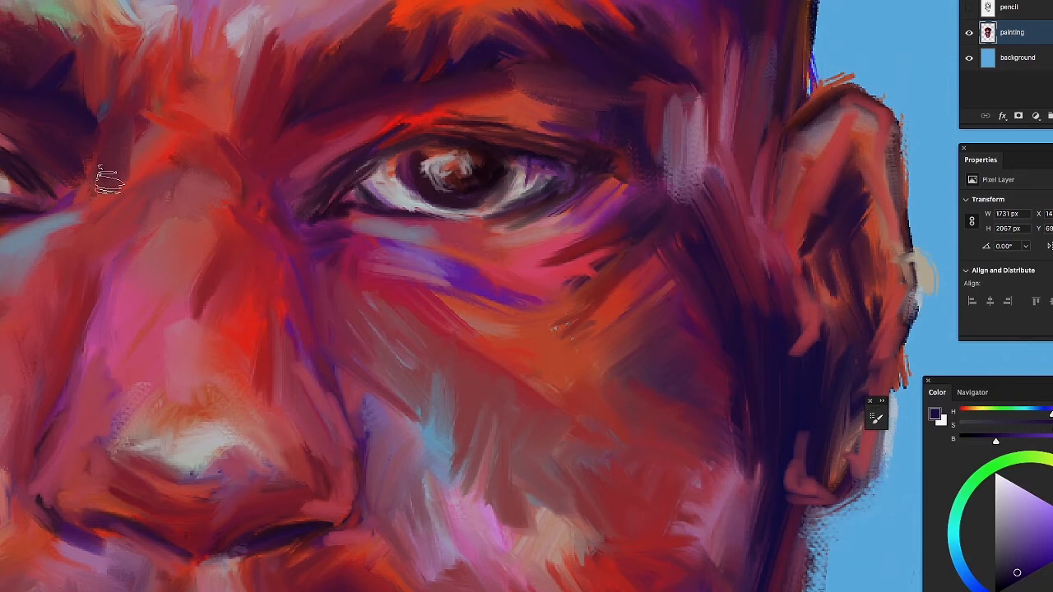
{"action": "left_click_drag", "start_coordinate": [177, 45], "coordinate": [510, 23]}
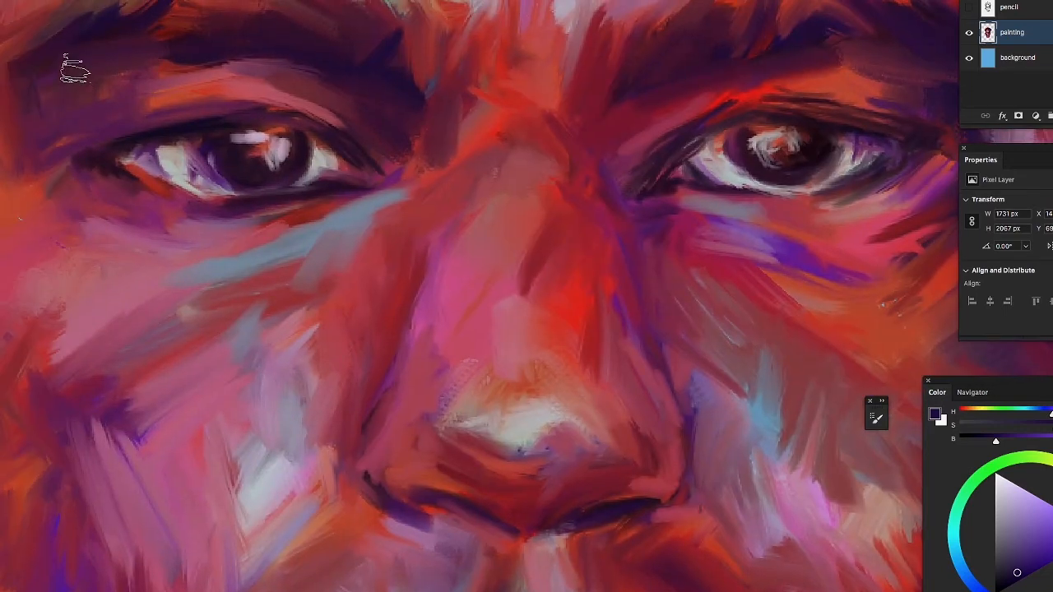
{"action": "left_click_drag", "start_coordinate": [683, 70], "coordinate": [503, 28]}
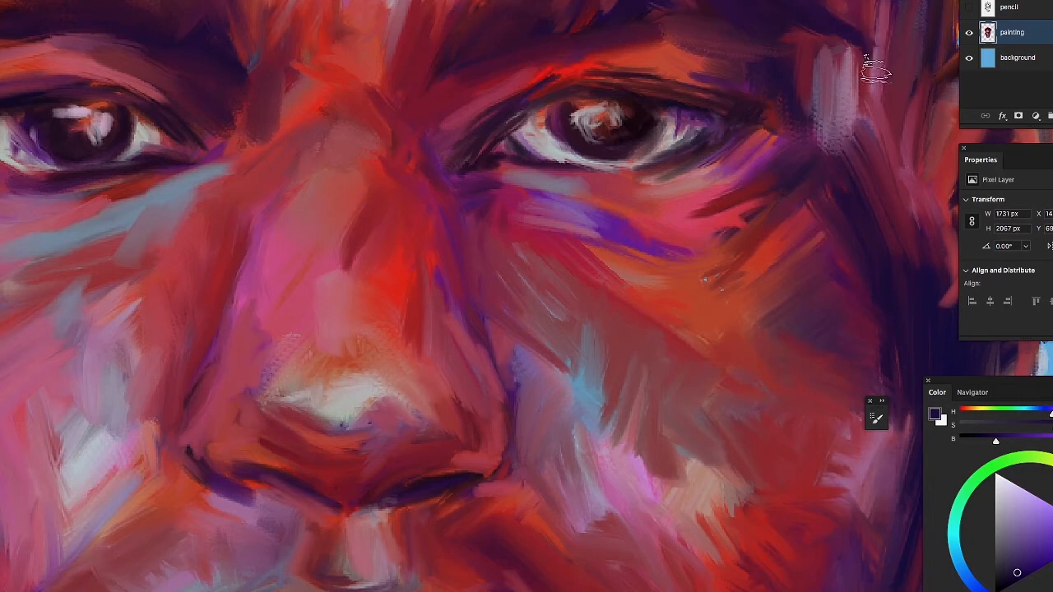
{"action": "left_click_drag", "start_coordinate": [137, 33], "coordinate": [376, 75]}
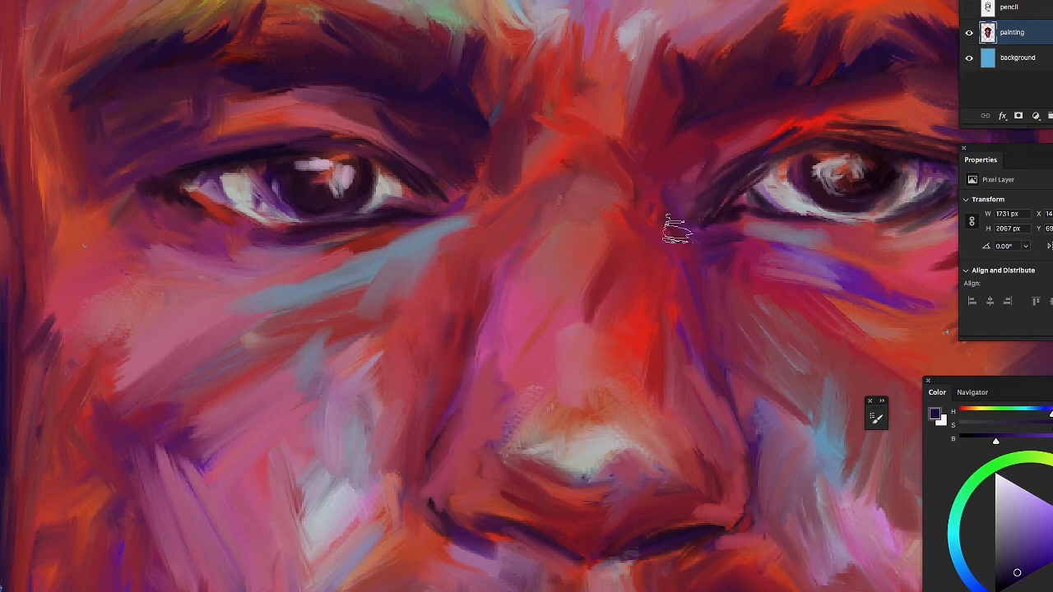
Change the background colour to a strong red, and cancel the foreground colour picker
{"action": "left_click", "coordinate": [942, 422]}
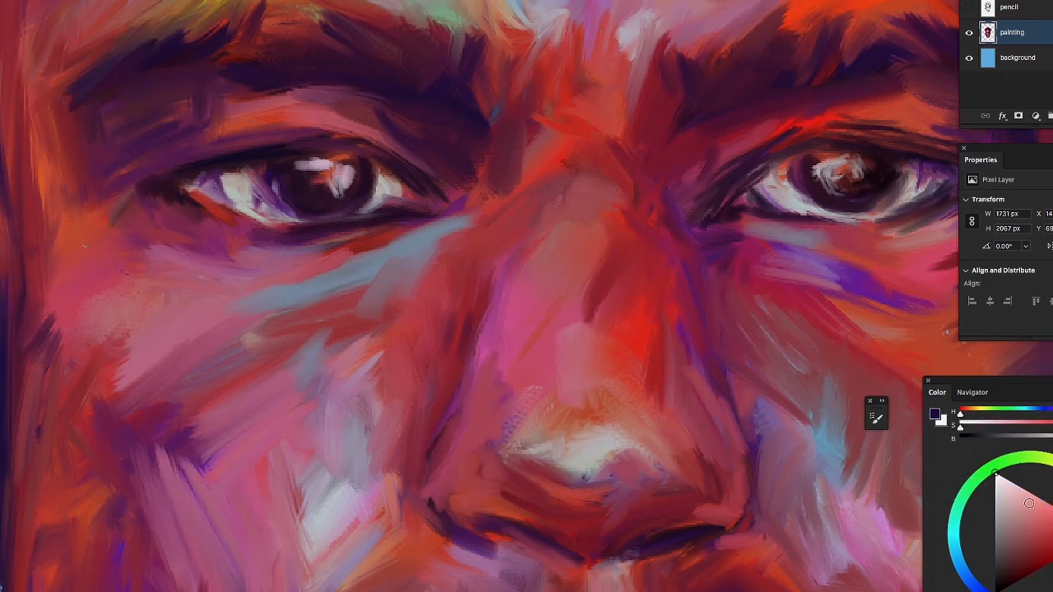
{"action": "left_click_drag", "start_coordinate": [1024, 502], "coordinate": [1002, 486]}
{"action": "left_click_drag", "start_coordinate": [1006, 486], "coordinate": [1052, 506]}
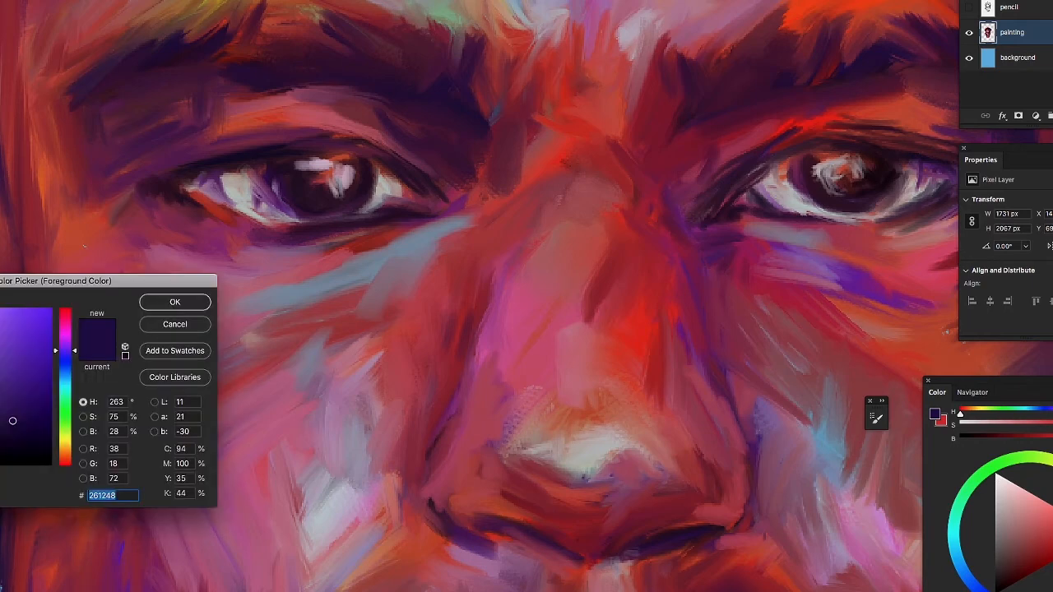
{"action": "left_click", "coordinate": [158, 329]}
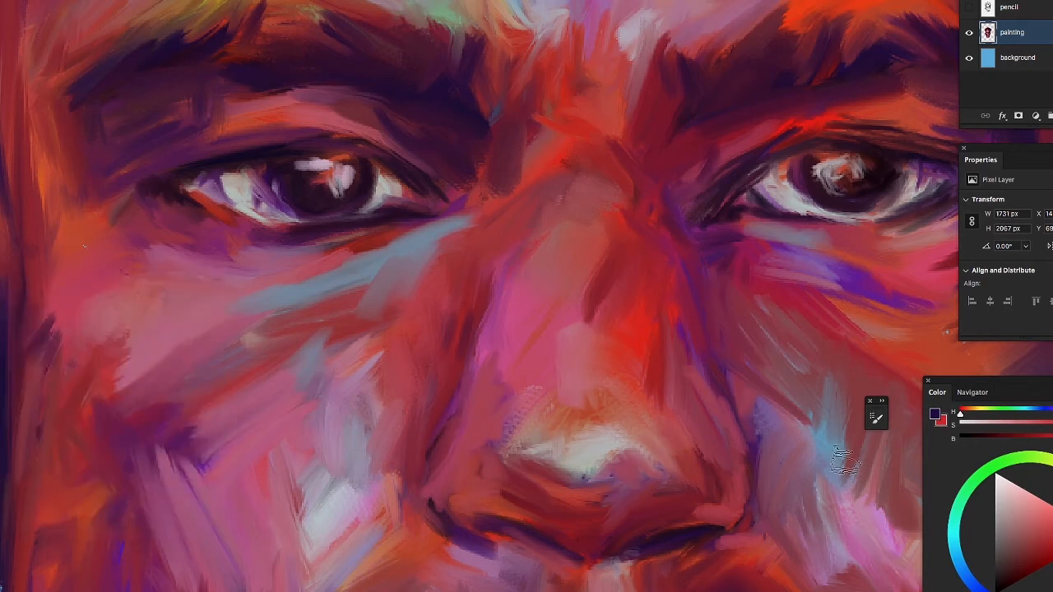
Make a near-white the foreground colour and set the background colour to violet 7a4bc4
{"action": "left_click", "coordinate": [1002, 483]}
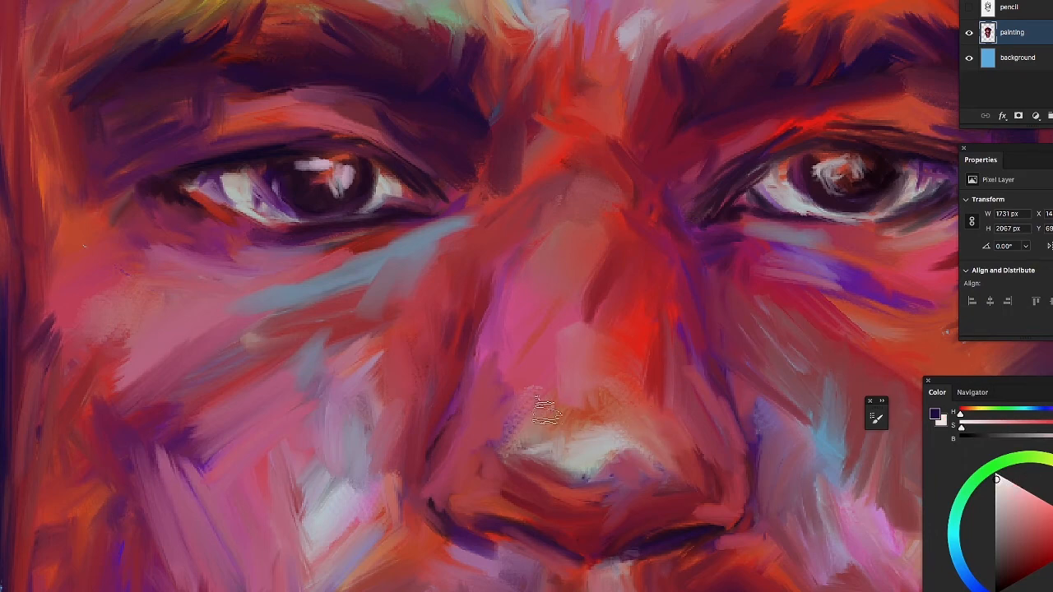
{"action": "key", "text": "x"}
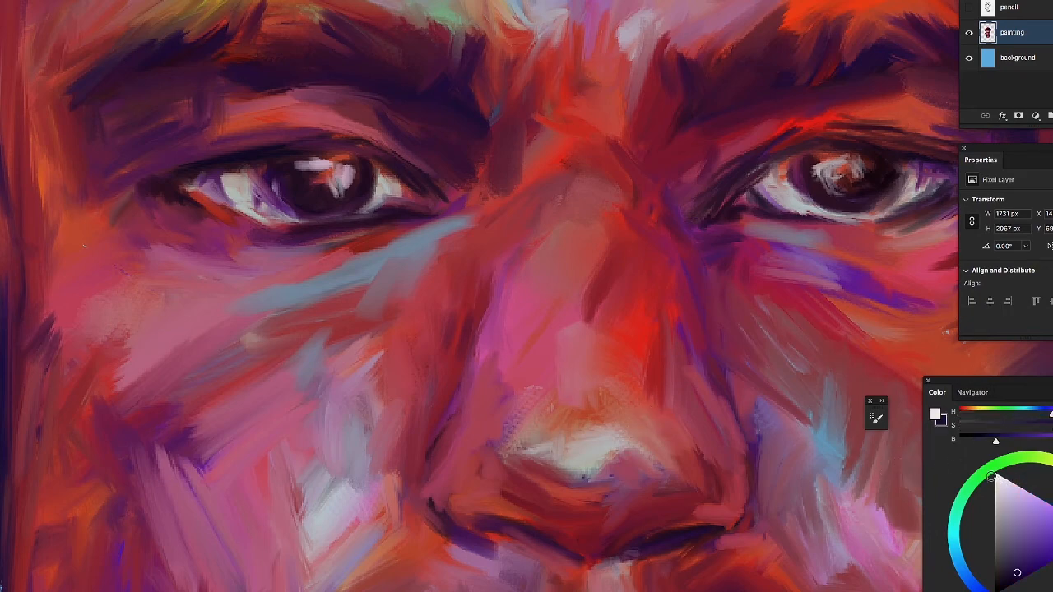
{"action": "left_click_drag", "start_coordinate": [1006, 516], "coordinate": [1044, 530]}
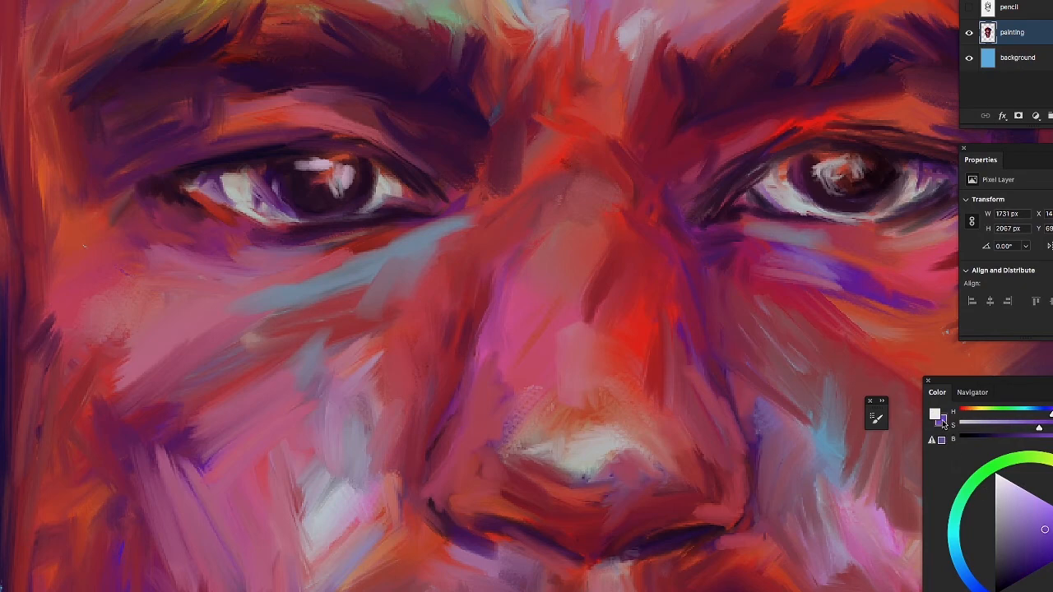
{"action": "left_click", "coordinate": [942, 421]}
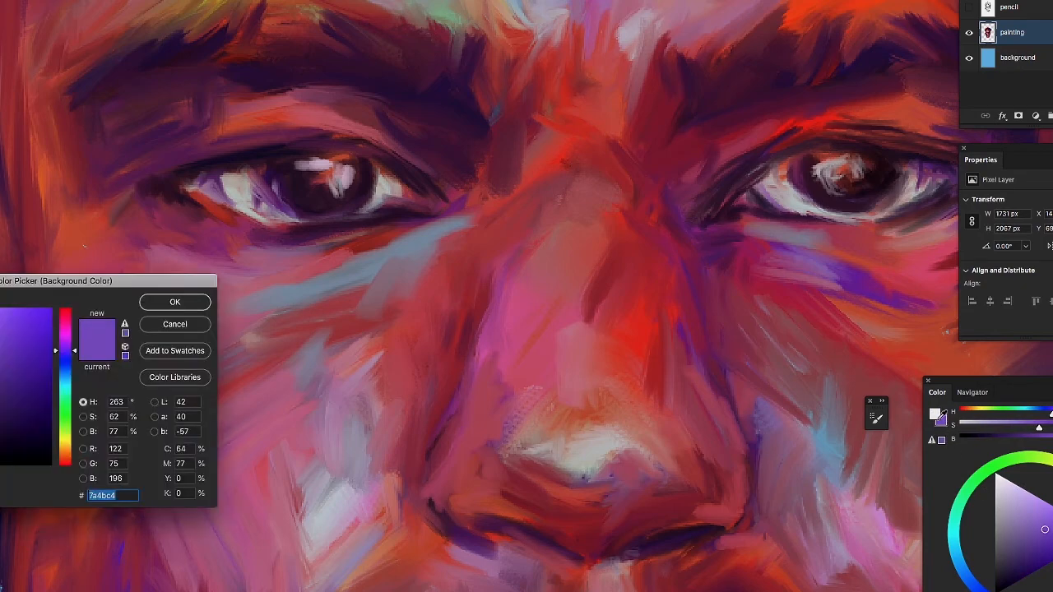
{"action": "left_click", "coordinate": [193, 325]}
Change the foreground colour to a pale, slightly greyish pink
{"action": "left_click", "coordinate": [939, 417]}
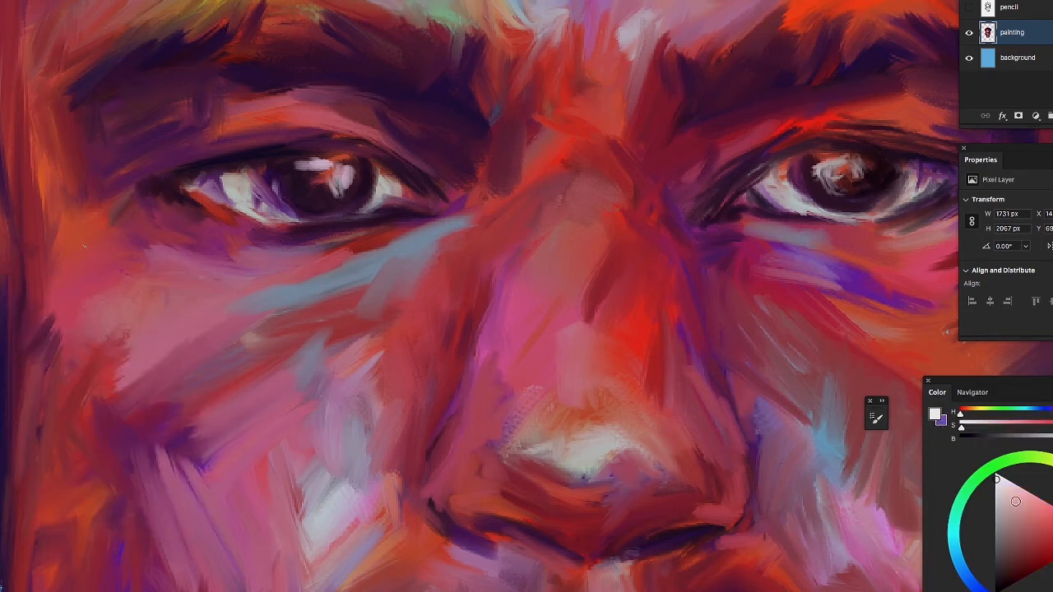
{"action": "left_click_drag", "start_coordinate": [1016, 502], "coordinate": [1044, 520]}
{"action": "left_click_drag", "start_coordinate": [998, 487], "coordinate": [1004, 489]}
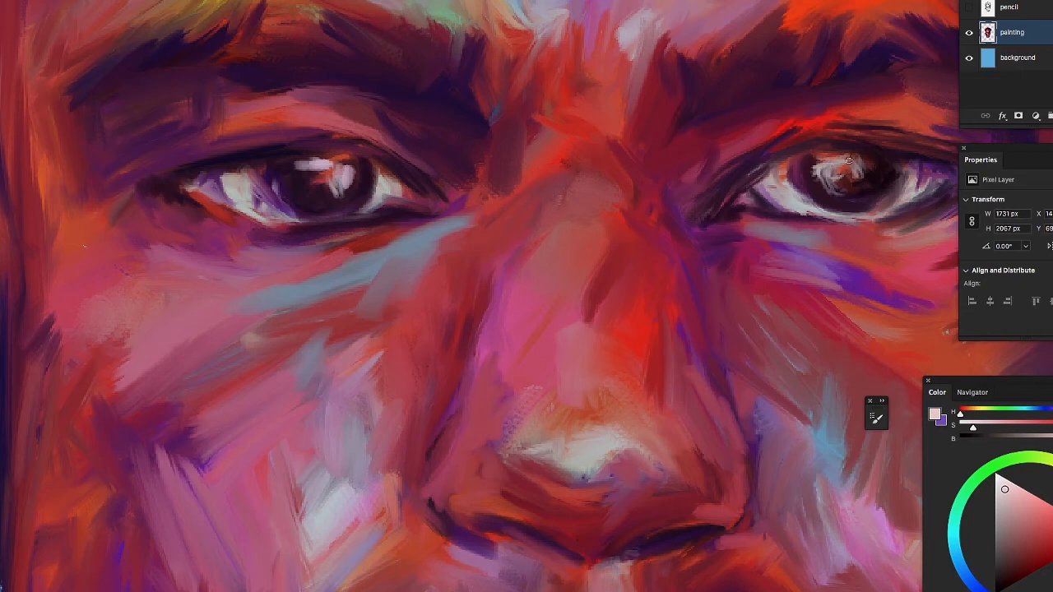
Darken the shadowed-side iris with a colour sampled from it, and touch up the whites of both eyes with muted grey-blue
{"action": "left_click", "coordinate": [891, 172], "text": "alt"}
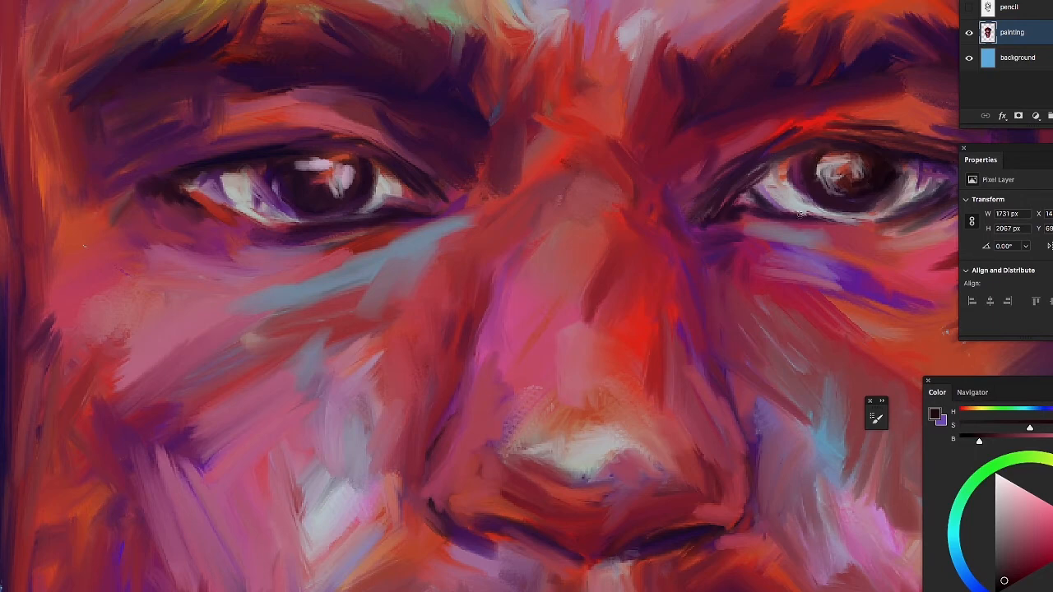
{"action": "left_click", "coordinate": [786, 191]}
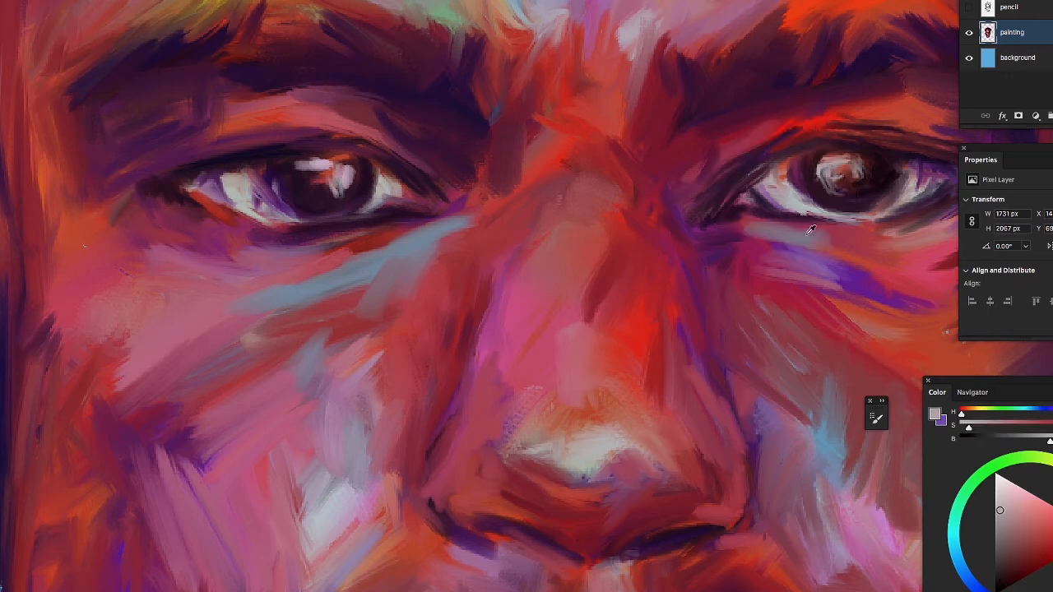
{"action": "left_click_drag", "start_coordinate": [957, 544], "coordinate": [1016, 529]}
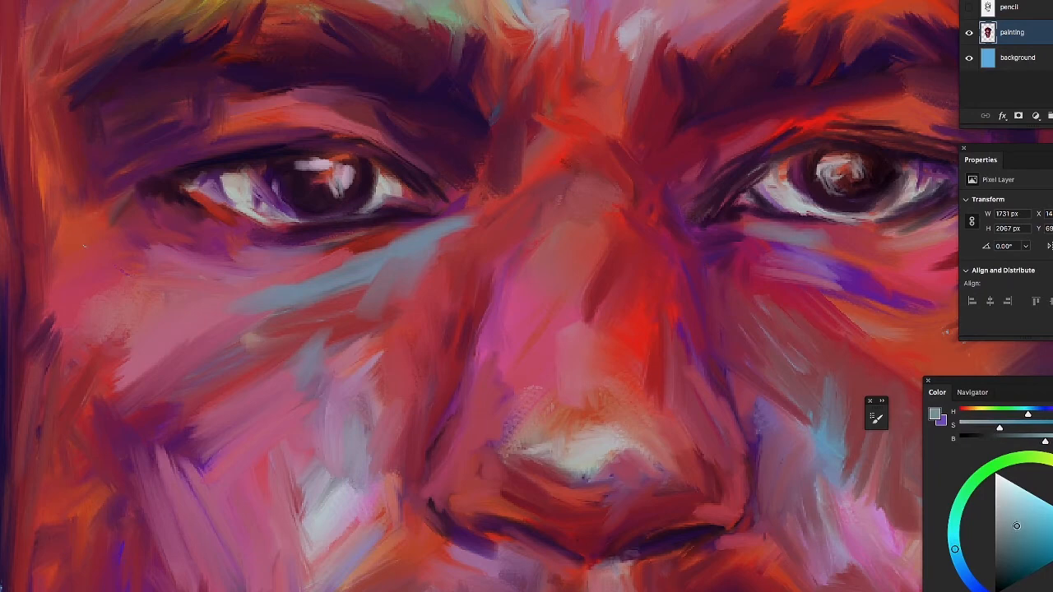
{"action": "left_click_drag", "start_coordinate": [824, 196], "coordinate": [831, 196]}
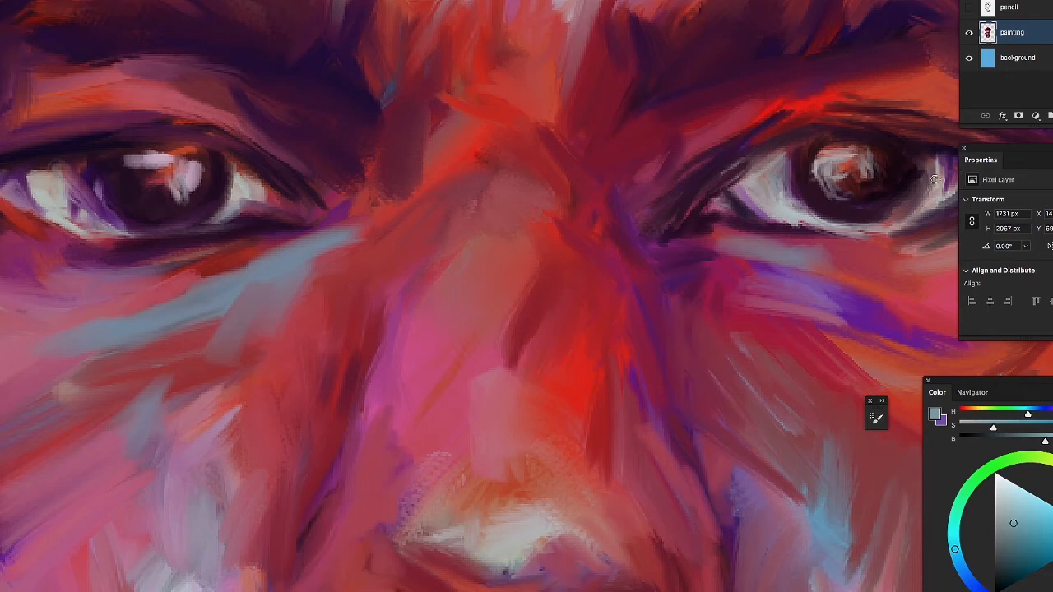
{"action": "left_click_drag", "start_coordinate": [937, 187], "coordinate": [759, 192]}
{"action": "left_click_drag", "start_coordinate": [837, 201], "coordinate": [846, 212]}
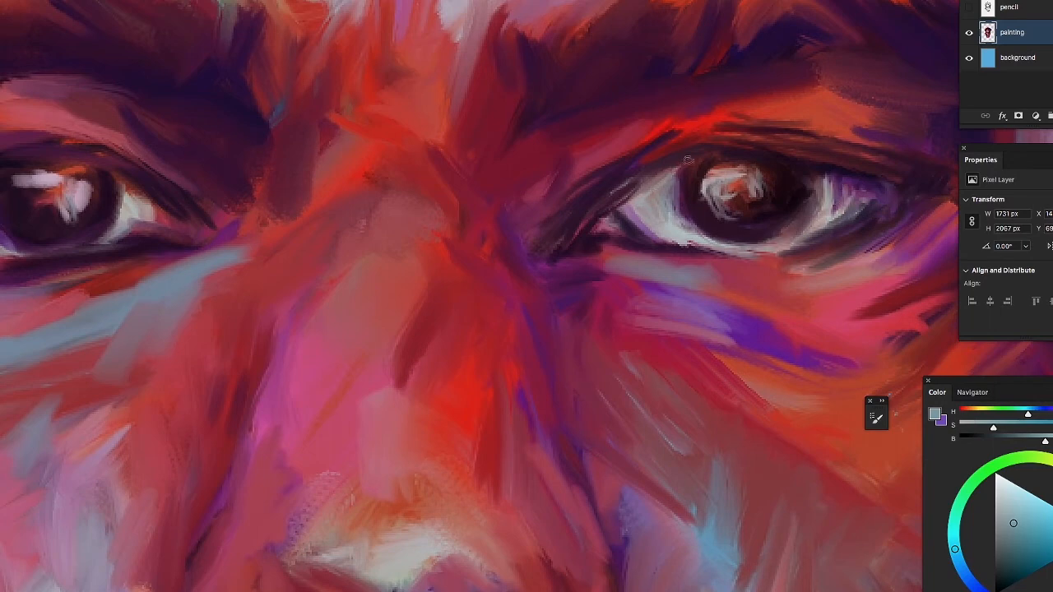
{"action": "mouse_move", "coordinate": [125, 196]}
{"action": "left_mouse_down"}
{"action": "mouse_move", "coordinate": [120, 222]}
{"action": "mouse_move", "coordinate": [112, 176]}
{"action": "mouse_move", "coordinate": [150, 238]}
{"action": "mouse_move", "coordinate": [185, 239]}
{"action": "mouse_move", "coordinate": [160, 237]}
{"action": "mouse_move", "coordinate": [141, 224]}
{"action": "mouse_move", "coordinate": [149, 218]}
{"action": "mouse_move", "coordinate": [130, 232]}
{"action": "mouse_move", "coordinate": [162, 212]}
{"action": "left_mouse_up"}
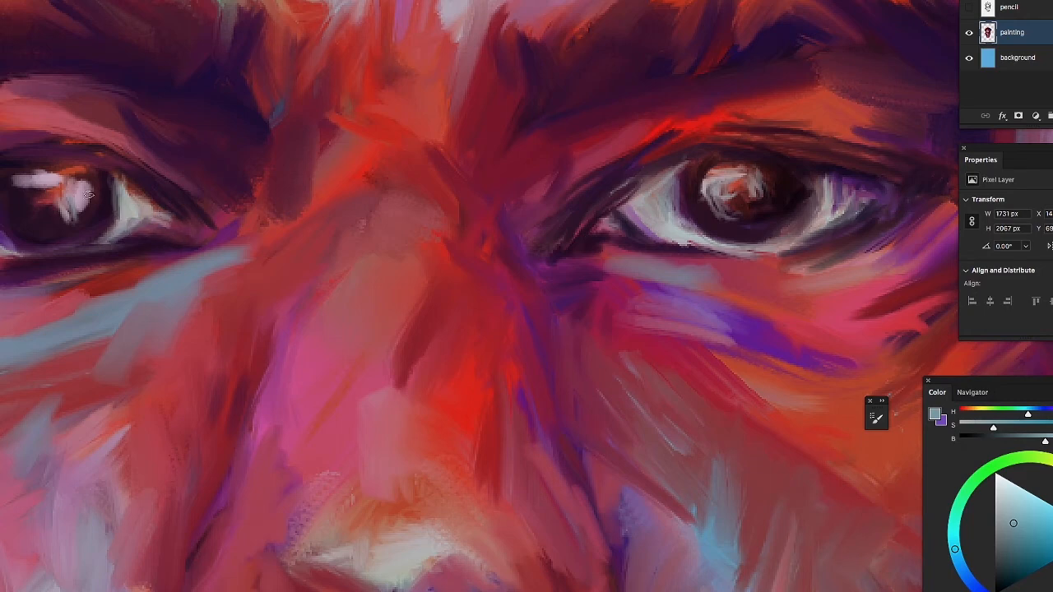
{"action": "mouse_move", "coordinate": [102, 181]}
{"action": "left_mouse_down"}
{"action": "mouse_move", "coordinate": [92, 170]}
{"action": "mouse_move", "coordinate": [96, 188]}
{"action": "left_mouse_up"}
Sample near-black violet from the lit-side iris and paint it over the orange and white reflections in the shadowed-side iris
{"action": "left_click", "coordinate": [102, 211], "text": "alt"}
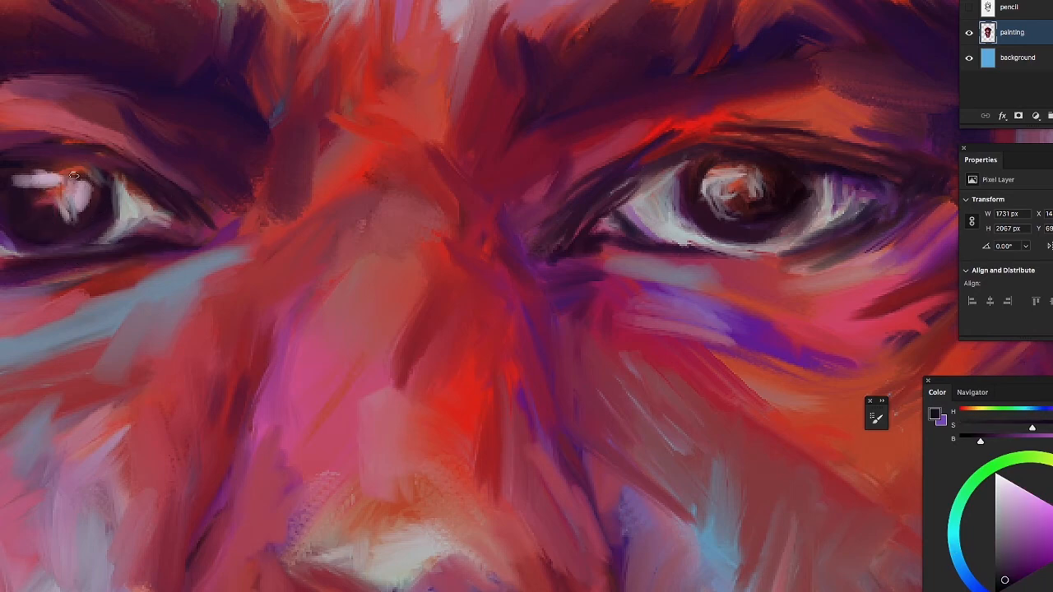
{"action": "mouse_move", "coordinate": [740, 180]}
{"action": "left_mouse_down"}
{"action": "mouse_move", "coordinate": [735, 197]}
{"action": "mouse_move", "coordinate": [738, 183]}
{"action": "mouse_move", "coordinate": [727, 188]}
{"action": "mouse_move", "coordinate": [738, 197]}
{"action": "mouse_move", "coordinate": [773, 186]}
{"action": "left_mouse_up"}
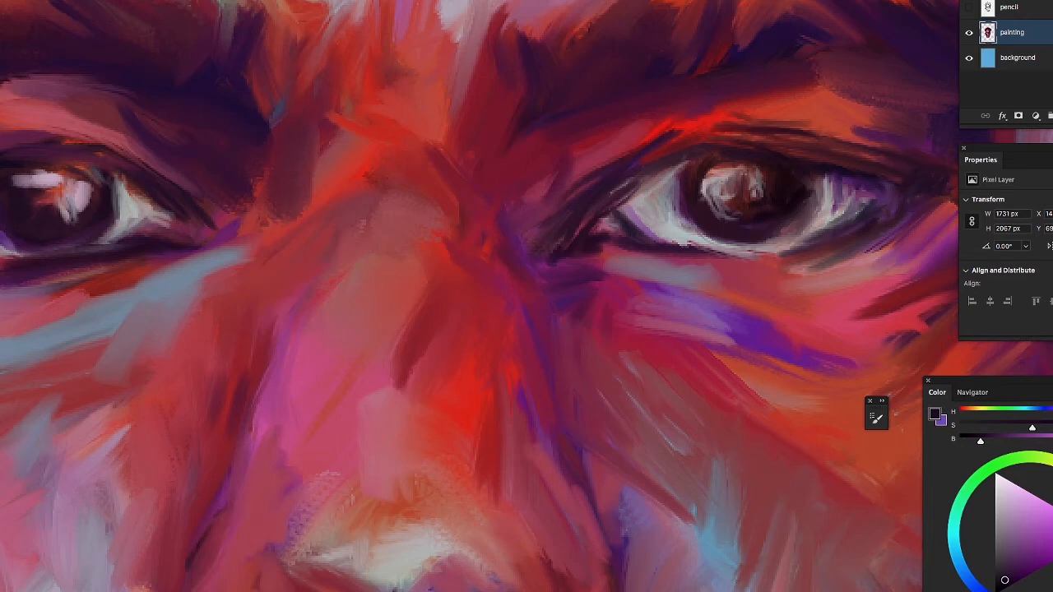
{"action": "left_click", "coordinate": [797, 194]}
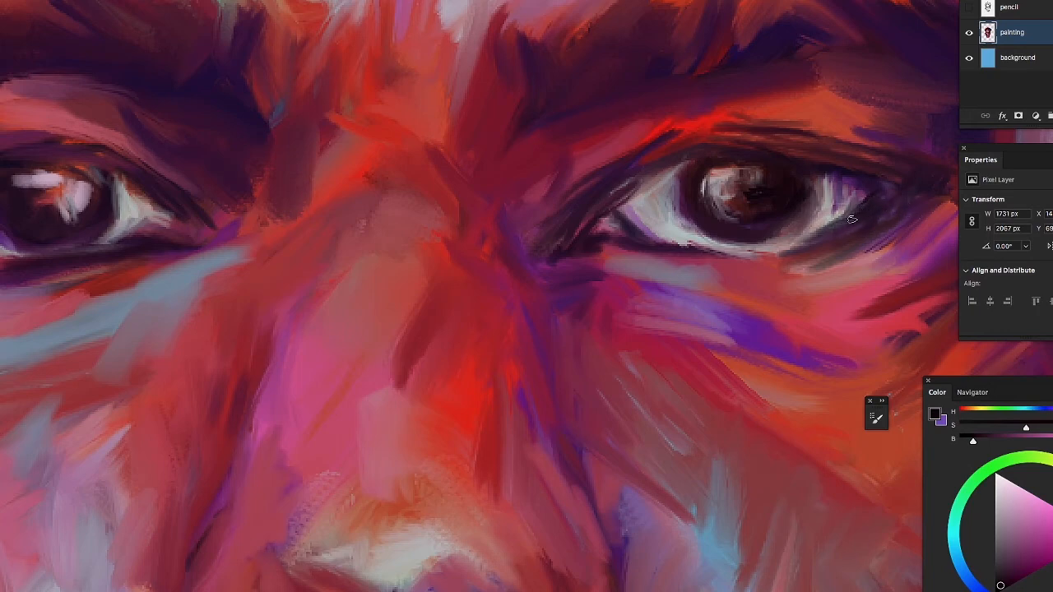
Examine the whole portrait and compare it with the pencil sketch by showing and hiding the pencil layer
{"action": "scroll", "coordinate": [627, 273], "scroll_direction": "down", "scroll_amount": 6}
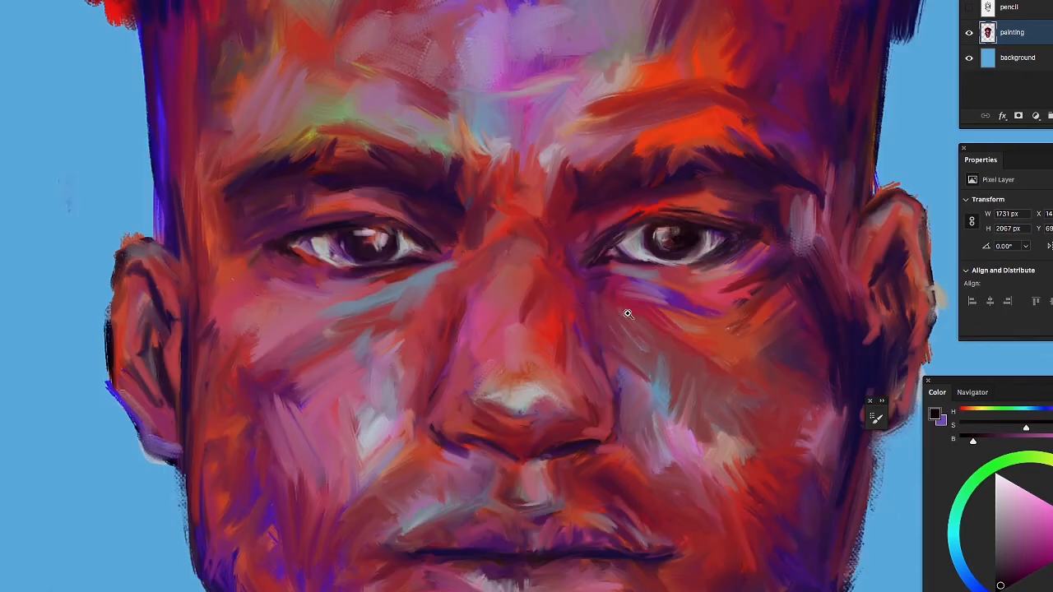
{"action": "scroll", "coordinate": [687, 301], "scroll_direction": "down", "scroll_amount": 2}
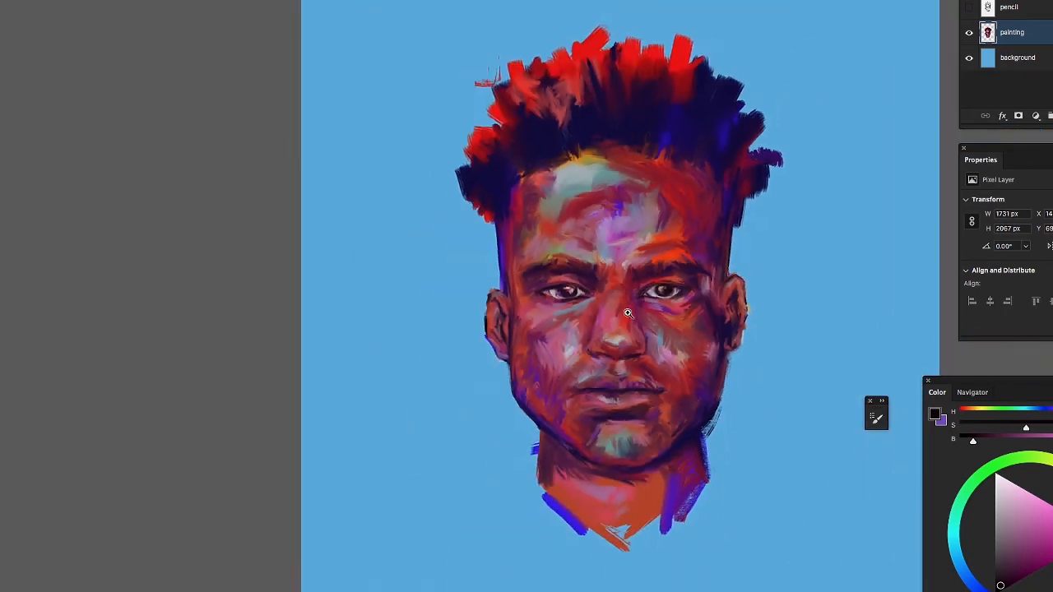
{"action": "scroll", "coordinate": [556, 340], "scroll_direction": "down", "scroll_amount": 1}
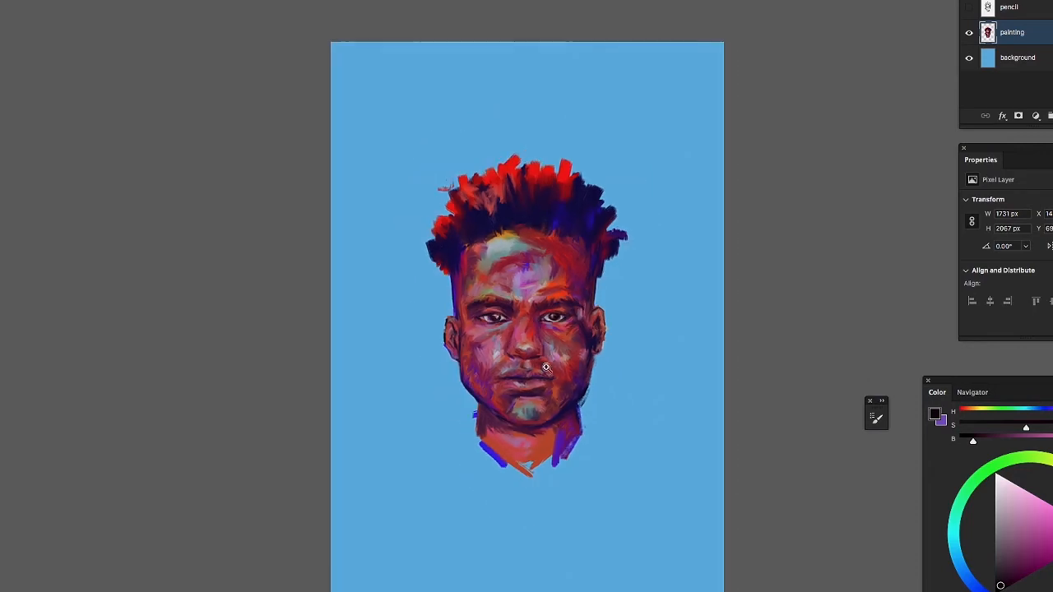
{"action": "scroll", "coordinate": [529, 382], "scroll_direction": "up", "scroll_amount": 4}
{"action": "scroll", "coordinate": [444, 337], "scroll_direction": "up", "scroll_amount": 1}
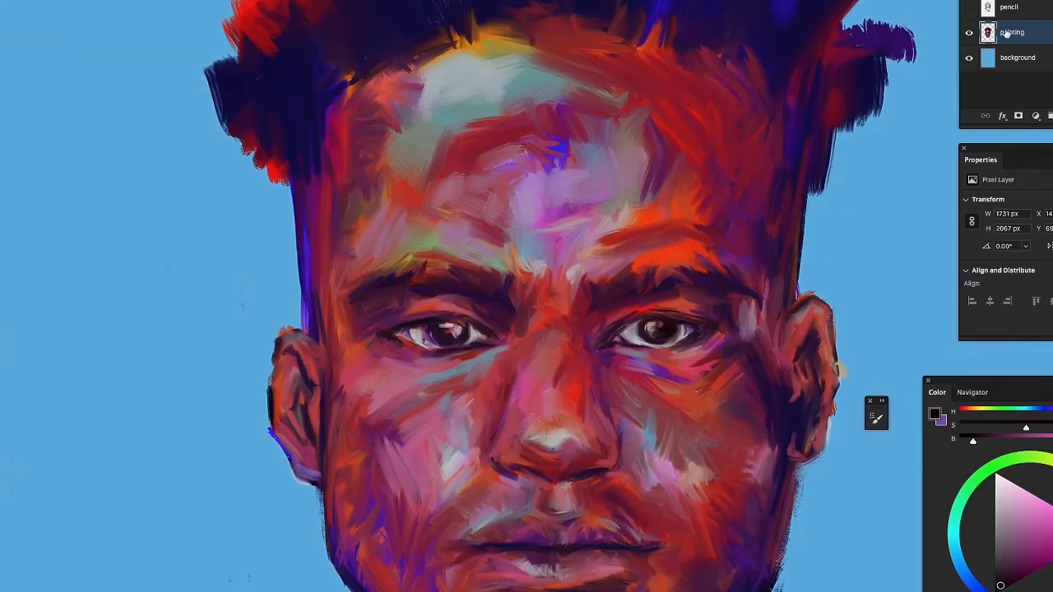
{"action": "left_click", "coordinate": [970, 8]}
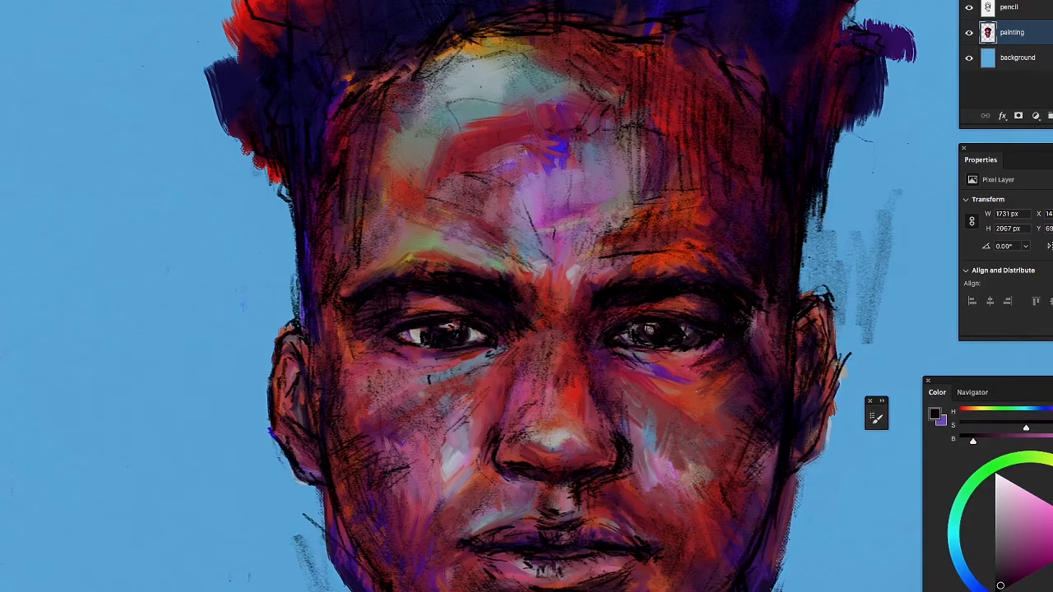
{"action": "left_click_drag", "start_coordinate": [530, 460], "coordinate": [408, 362]}
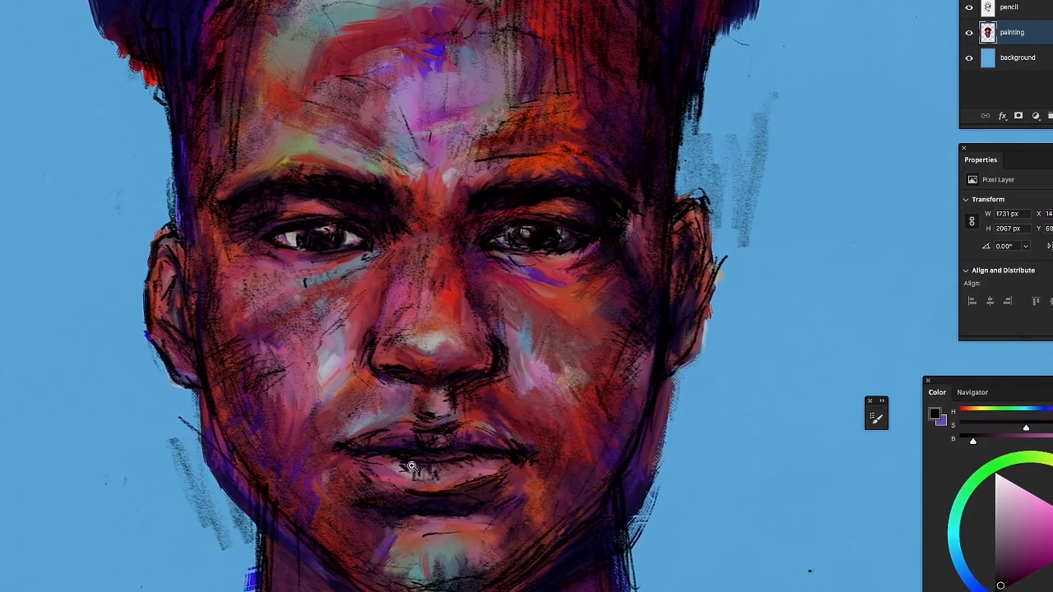
{"action": "scroll", "coordinate": [435, 467], "scroll_direction": "up", "scroll_amount": 1}
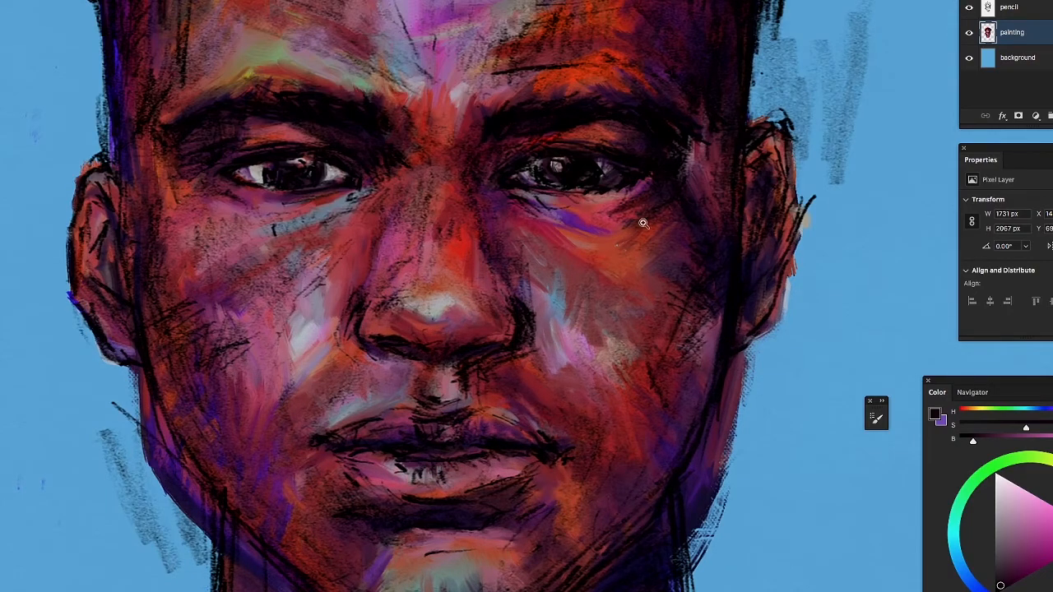
{"action": "left_click", "coordinate": [969, 8]}
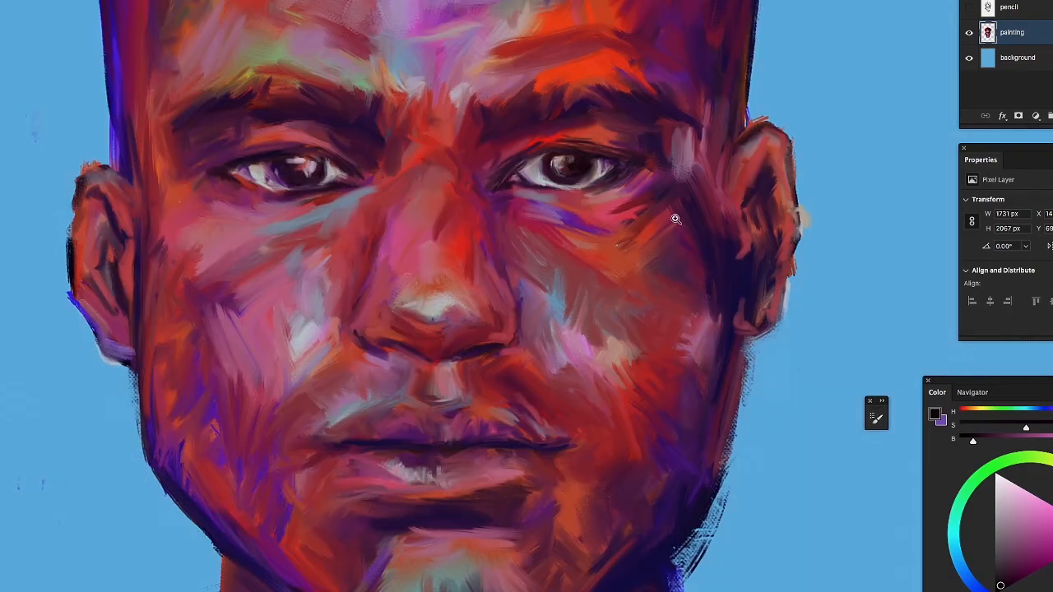
Paint sampled crimson pink on the lit side of the lower lip and sampled dark red around the shadowed-side eyebrow's inner end
{"action": "left_click", "coordinate": [372, 392], "text": "alt"}
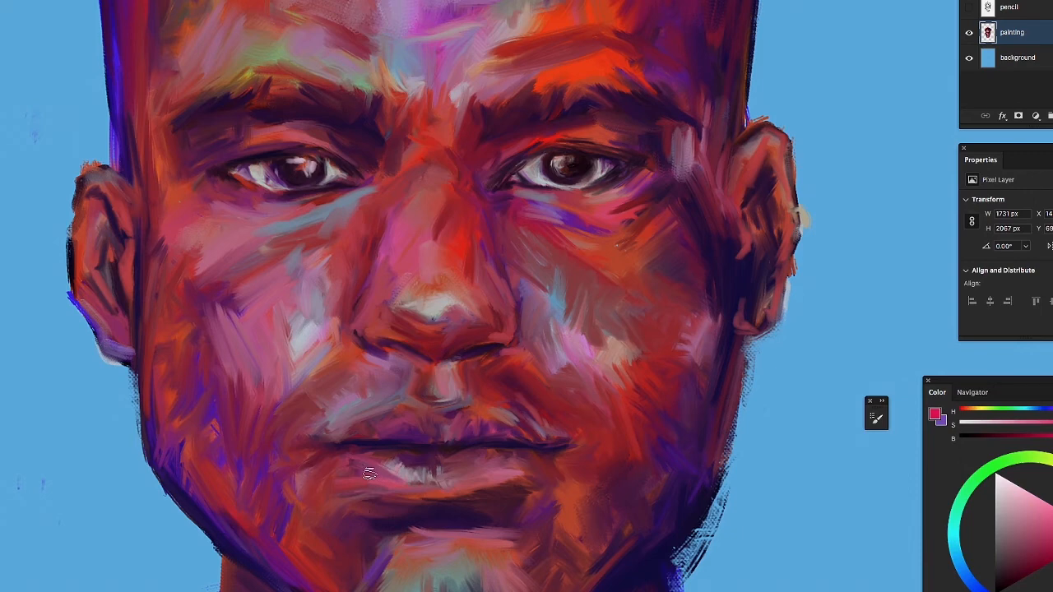
{"action": "mouse_move", "coordinate": [371, 470]}
{"action": "left_mouse_down"}
{"action": "mouse_move", "coordinate": [392, 477]}
{"action": "mouse_move", "coordinate": [370, 483]}
{"action": "left_mouse_up"}
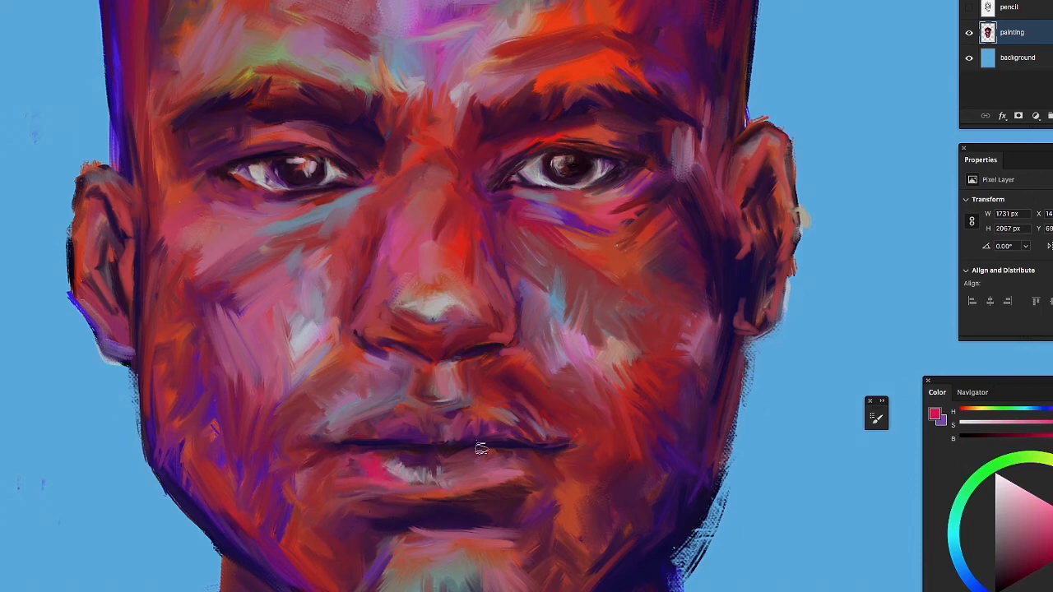
{"action": "left_click", "coordinate": [487, 153], "text": "alt"}
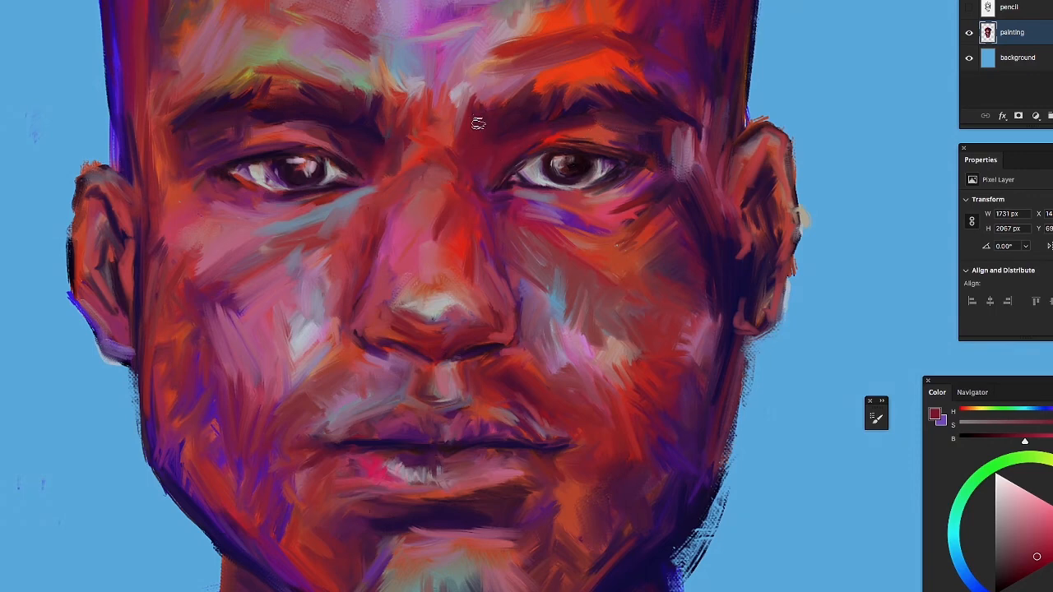
Sample dark violet beside the shadowed-side eye and paint over the pale patch on the temple and down towards the ear
{"action": "left_click", "coordinate": [646, 137], "text": "alt"}
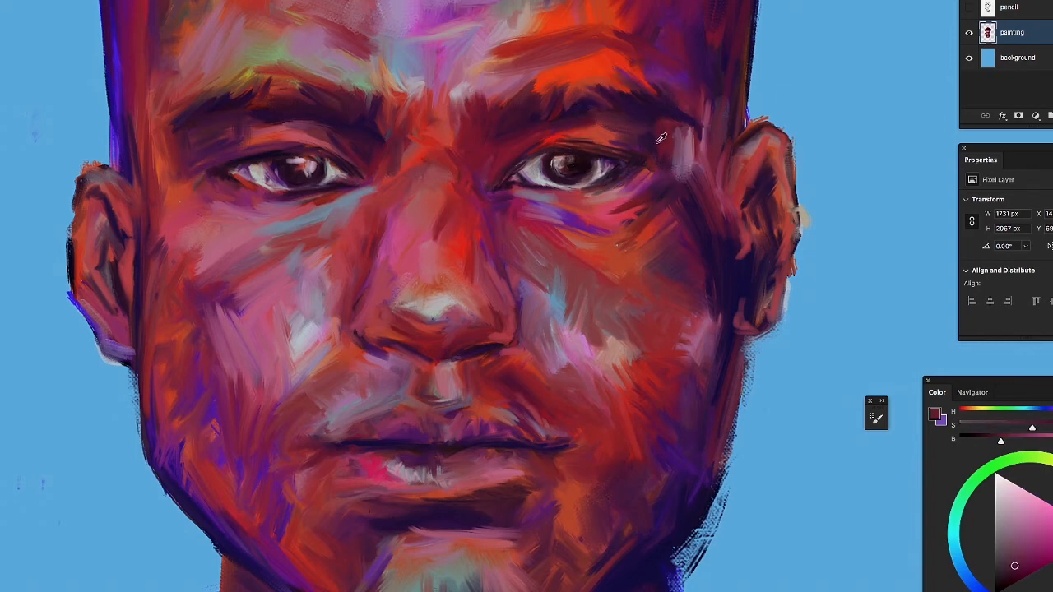
{"action": "left_click", "coordinate": [655, 145], "text": "alt"}
{"action": "left_click_drag", "start_coordinate": [672, 129], "coordinate": [667, 160]}
{"action": "left_click_drag", "start_coordinate": [684, 122], "coordinate": [676, 173]}
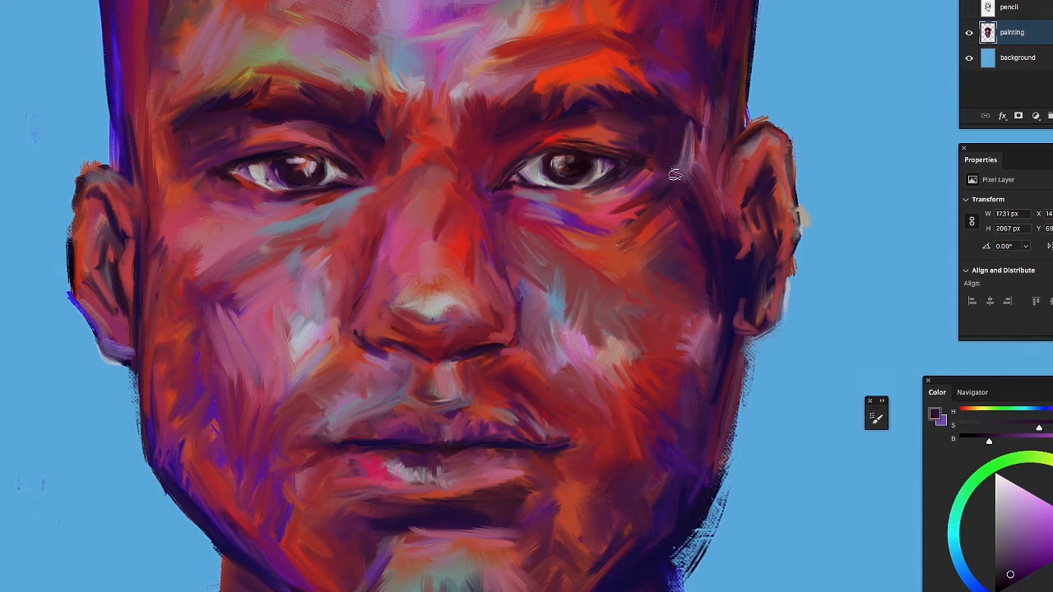
{"action": "mouse_move", "coordinate": [699, 138]}
{"action": "left_mouse_down"}
{"action": "mouse_move", "coordinate": [683, 182]}
{"action": "mouse_move", "coordinate": [701, 146]}
{"action": "left_mouse_up"}
{"action": "left_click_drag", "start_coordinate": [724, 104], "coordinate": [721, 173]}
{"action": "left_click_drag", "start_coordinate": [725, 131], "coordinate": [730, 240]}
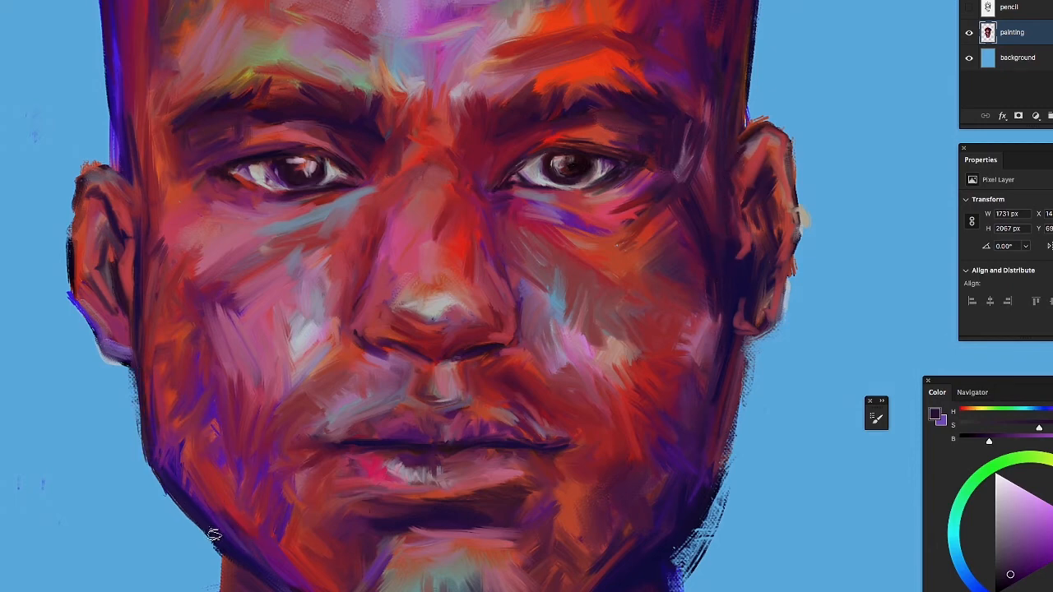
Sample red from the lit-side jaw and paint it along the jaw's edge over the violet
{"action": "left_click", "coordinate": [221, 509], "text": "alt"}
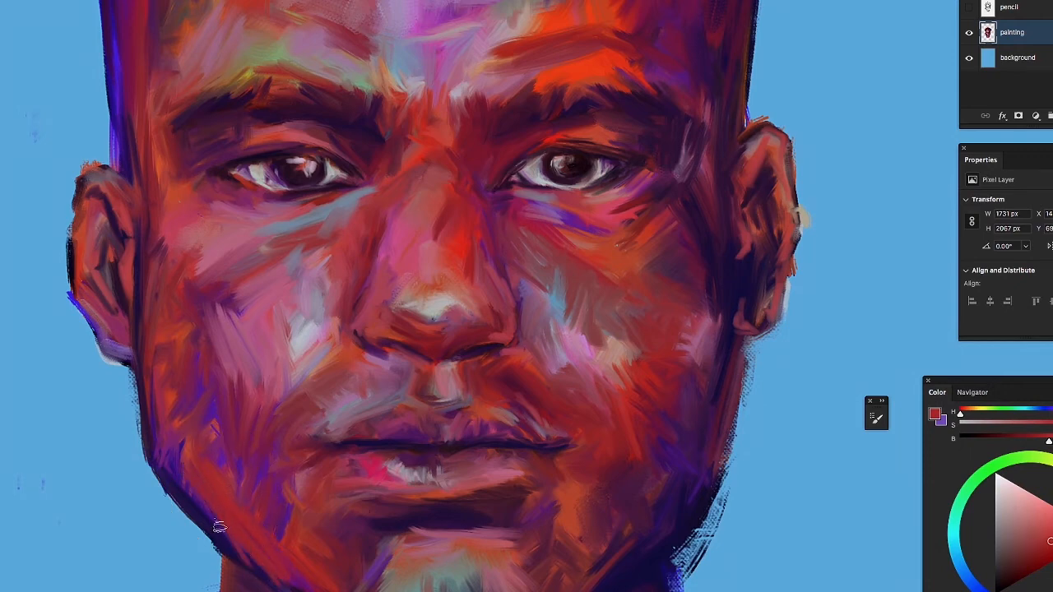
{"action": "left_click_drag", "start_coordinate": [178, 479], "coordinate": [232, 550]}
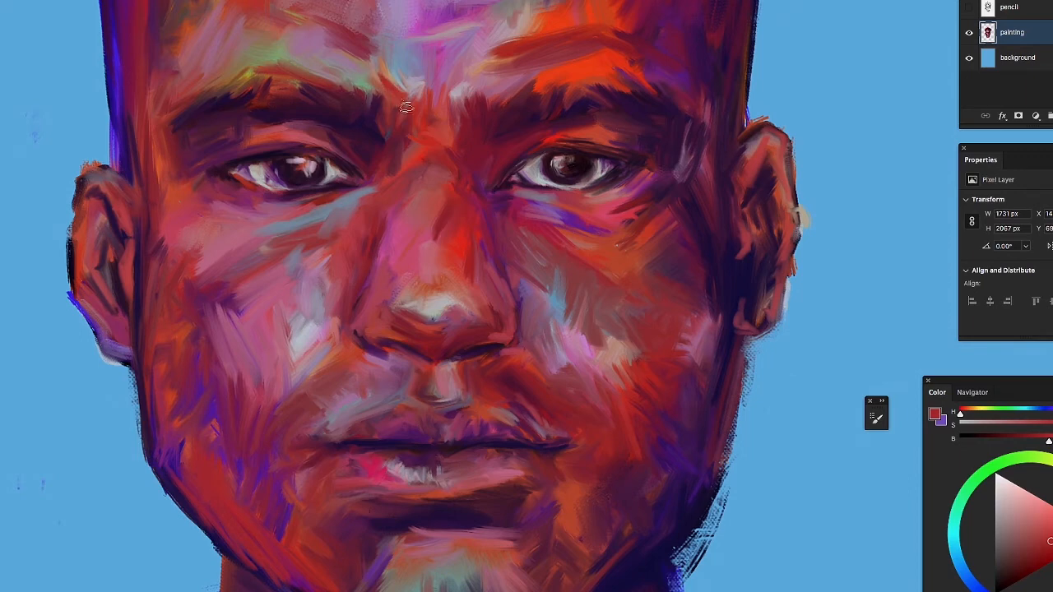
Sample grey-blue from the lower forehead and paint it between the eyebrows and across the bridge of the nose
{"action": "left_click", "coordinate": [406, 47], "text": "alt"}
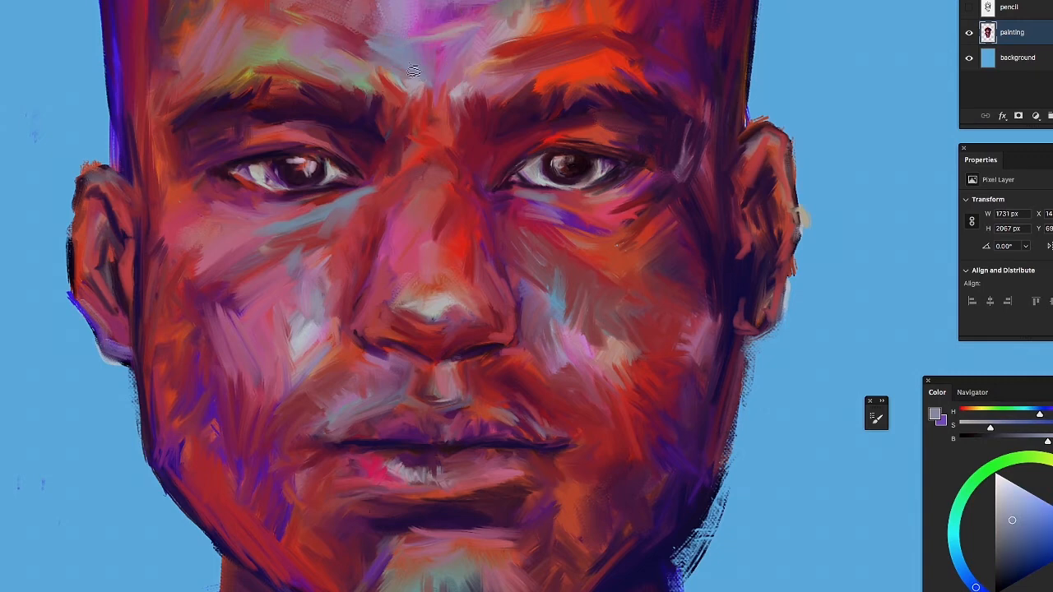
{"action": "mouse_move", "coordinate": [410, 64]}
{"action": "left_mouse_down"}
{"action": "mouse_move", "coordinate": [424, 99]}
{"action": "mouse_move", "coordinate": [430, 89]}
{"action": "mouse_move", "coordinate": [461, 92]}
{"action": "left_mouse_up"}
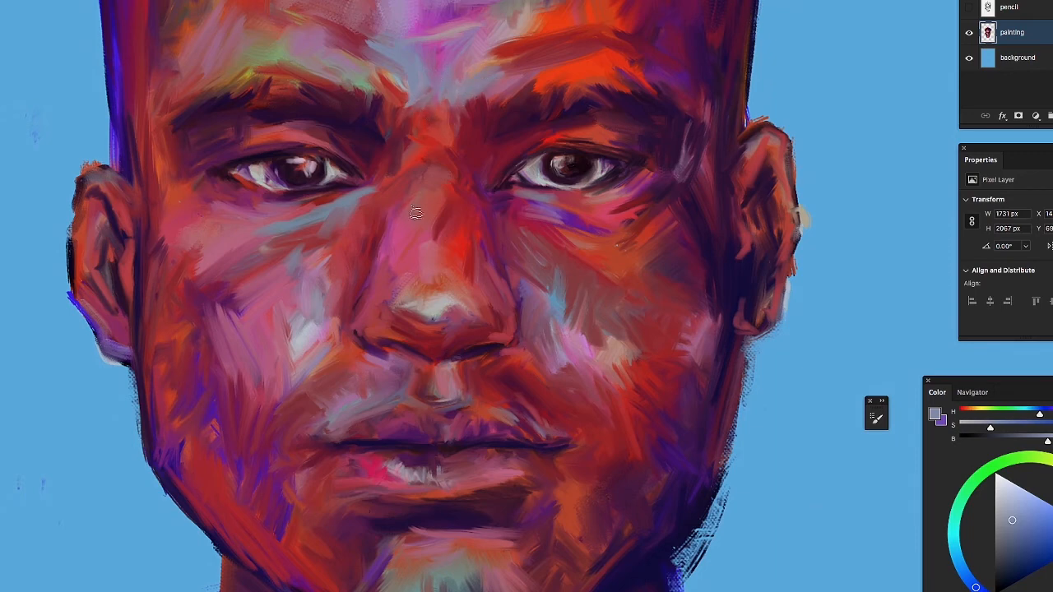
{"action": "left_click_drag", "start_coordinate": [429, 165], "coordinate": [458, 176]}
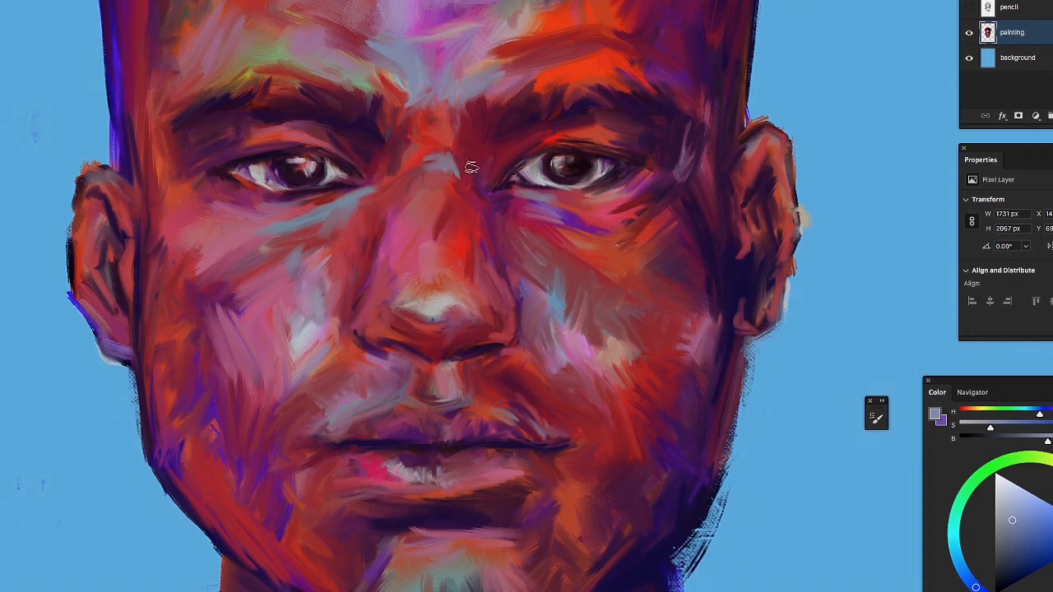
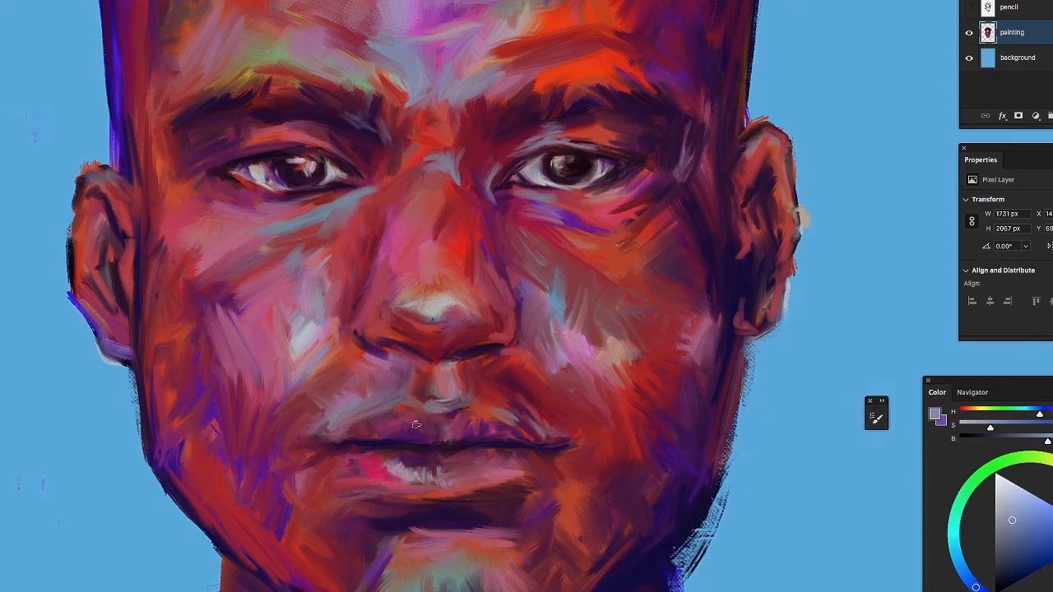
Sample dusty rose from below the nose and paint it over the lit-side jaw
{"action": "left_click", "coordinate": [436, 379], "text": "alt"}
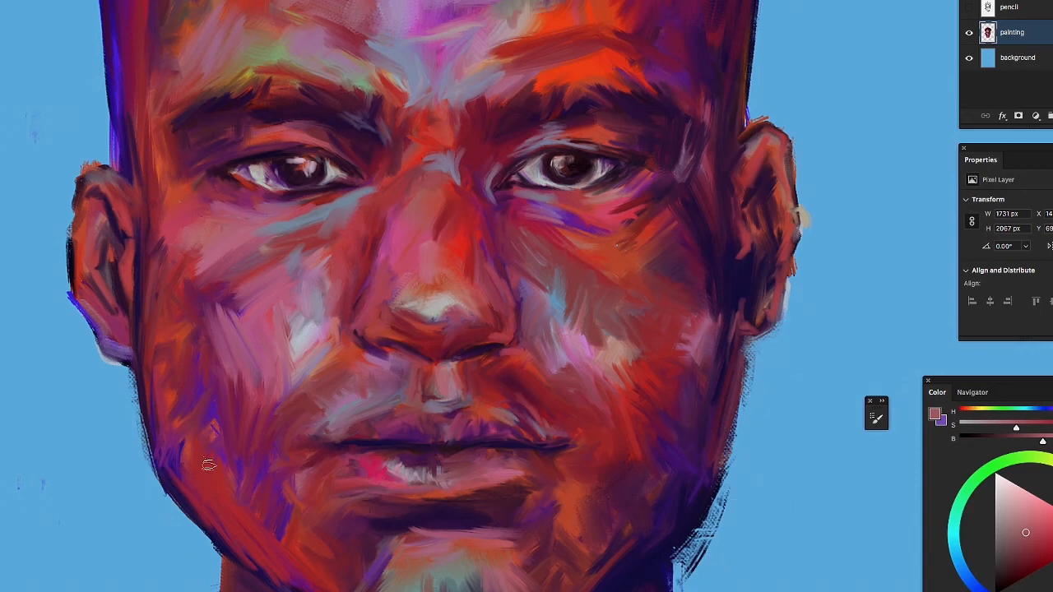
{"action": "left_click", "coordinate": [347, 299], "text": "alt"}
{"action": "mouse_move", "coordinate": [402, 155]}
{"action": "left_mouse_down"}
{"action": "mouse_move", "coordinate": [397, 141]}
{"action": "mouse_move", "coordinate": [384, 307]}
{"action": "mouse_move", "coordinate": [346, 260]}
{"action": "mouse_move", "coordinate": [354, 296]}
{"action": "left_mouse_up"}
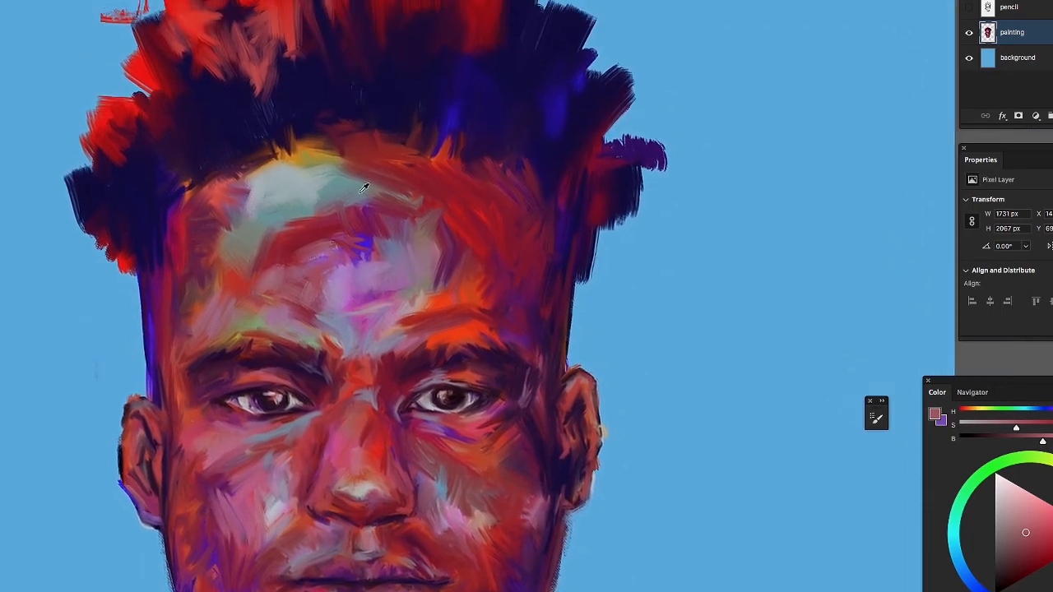
Sample dark violet from the hair and roughly erase parts of the dark tufts sticking out on both sides of the head
{"action": "left_click", "coordinate": [200, 130], "text": "alt"}
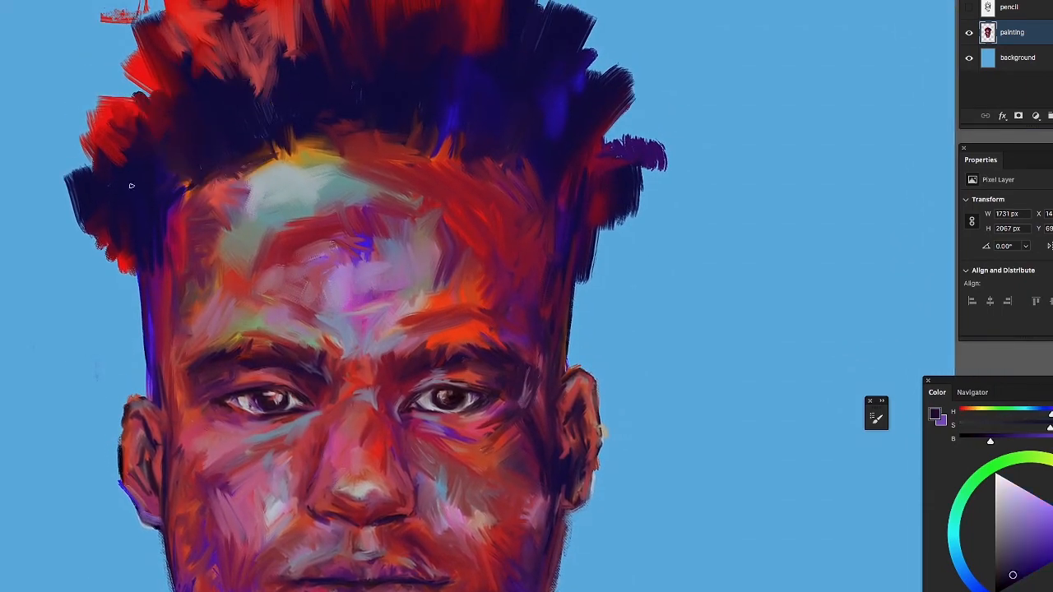
{"action": "left_click_drag", "start_coordinate": [88, 227], "coordinate": [73, 171]}
{"action": "mouse_move", "coordinate": [68, 213]}
{"action": "left_mouse_down"}
{"action": "mouse_move", "coordinate": [78, 153]}
{"action": "mouse_move", "coordinate": [94, 209]}
{"action": "mouse_move", "coordinate": [87, 181]}
{"action": "left_mouse_up"}
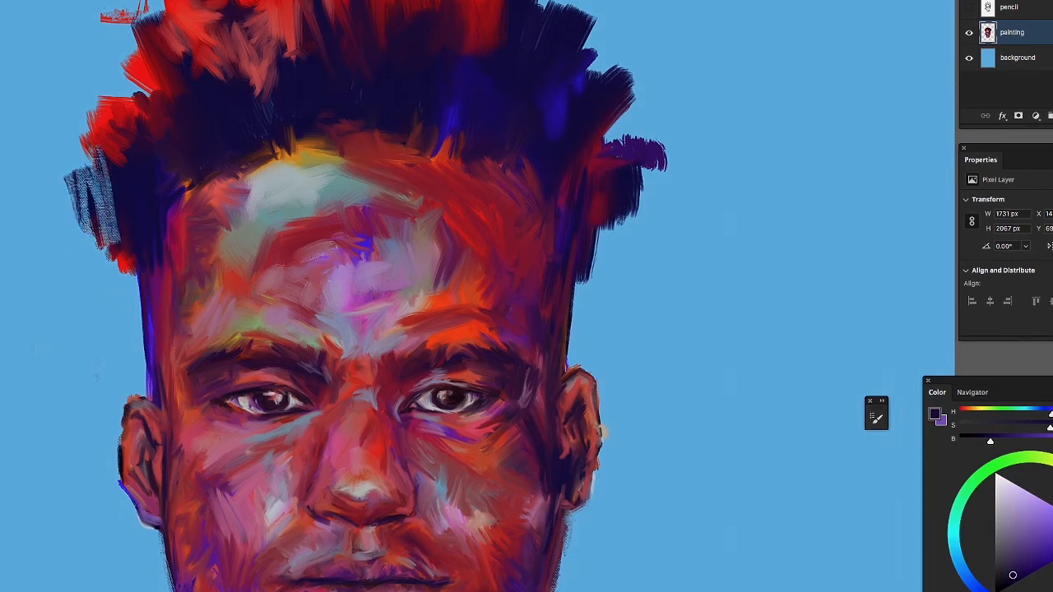
{"action": "mouse_move", "coordinate": [602, 189]}
{"action": "left_mouse_down"}
{"action": "mouse_move", "coordinate": [596, 266]}
{"action": "mouse_move", "coordinate": [606, 165]}
{"action": "left_mouse_up"}
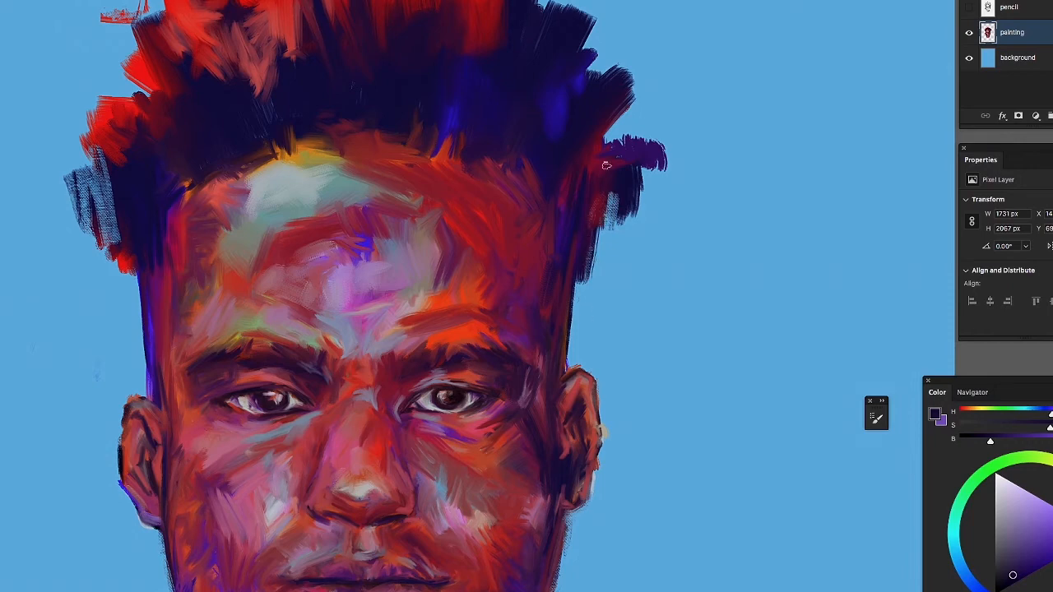
{"action": "left_click_drag", "start_coordinate": [58, 178], "coordinate": [53, 187]}
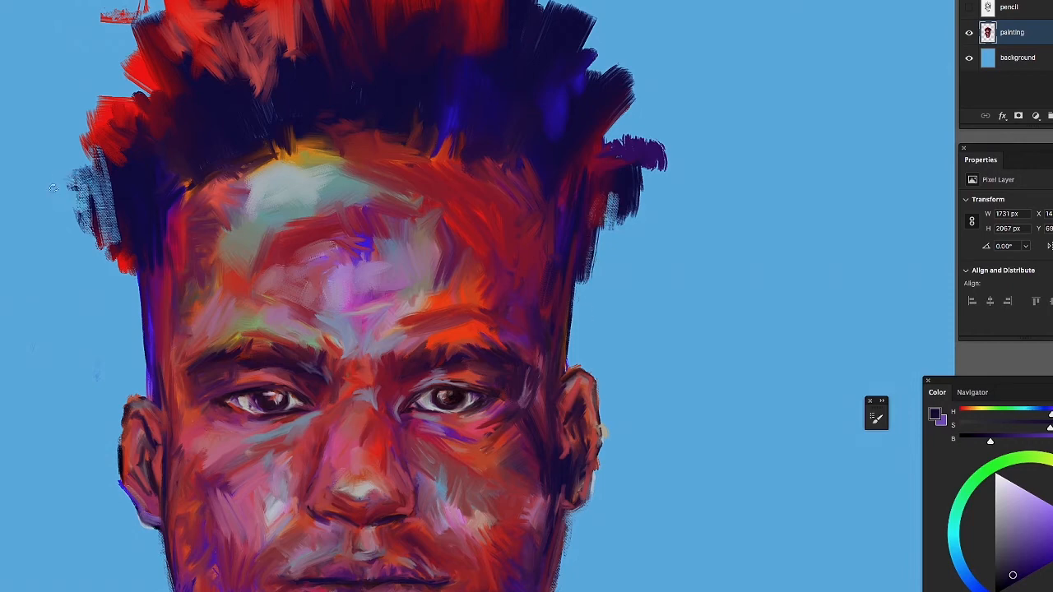
{"action": "mouse_move", "coordinate": [85, 239]}
{"action": "left_mouse_down"}
{"action": "mouse_move", "coordinate": [92, 189]}
{"action": "mouse_move", "coordinate": [79, 174]}
{"action": "left_mouse_up"}
Sample dark indigo from the hair beside the lit-side temple and paint ragged strokes along the hair's outer edges on both sides
{"action": "left_click", "coordinate": [133, 176], "text": "alt"}
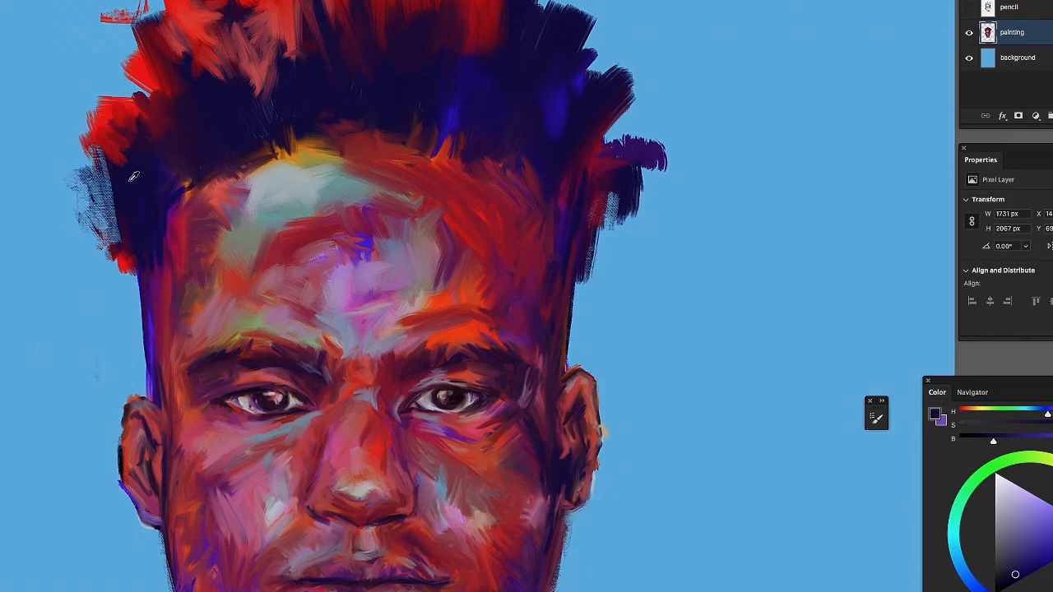
{"action": "left_click_drag", "start_coordinate": [103, 179], "coordinate": [104, 167]}
{"action": "mouse_move", "coordinate": [128, 90]}
{"action": "left_mouse_down"}
{"action": "mouse_move", "coordinate": [137, 62]}
{"action": "mouse_move", "coordinate": [139, 92]}
{"action": "mouse_move", "coordinate": [128, 45]}
{"action": "mouse_move", "coordinate": [122, 103]}
{"action": "mouse_move", "coordinate": [123, 40]}
{"action": "left_mouse_up"}
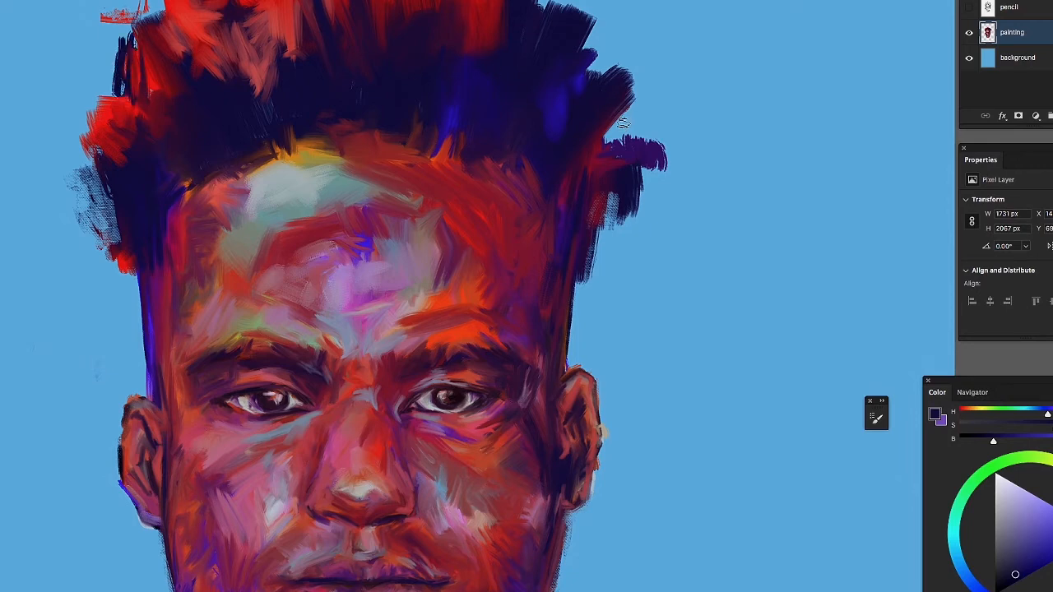
{"action": "left_click_drag", "start_coordinate": [602, 189], "coordinate": [584, 204]}
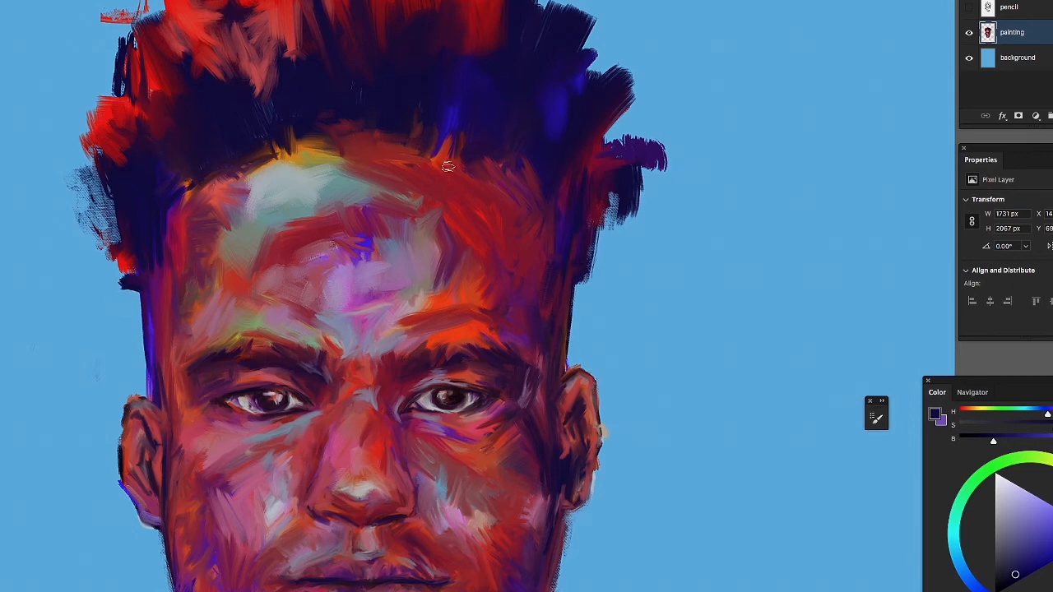
Paint short dark indigo strokes down over the hairline across the forehead and along the shadowed-side temple edge
{"action": "mouse_move", "coordinate": [447, 166]}
{"action": "left_mouse_down"}
{"action": "mouse_move", "coordinate": [511, 153]}
{"action": "mouse_move", "coordinate": [495, 159]}
{"action": "mouse_move", "coordinate": [509, 187]}
{"action": "left_mouse_up"}
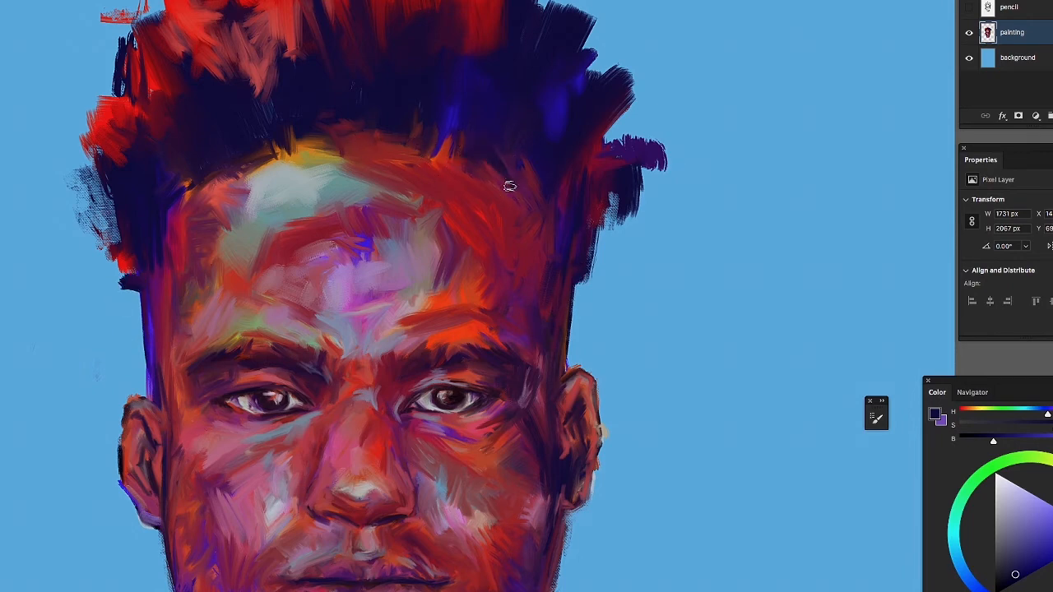
{"action": "left_click_drag", "start_coordinate": [449, 151], "coordinate": [447, 122]}
{"action": "mouse_move", "coordinate": [356, 149]}
{"action": "left_mouse_down"}
{"action": "mouse_move", "coordinate": [313, 125]}
{"action": "mouse_move", "coordinate": [317, 148]}
{"action": "mouse_move", "coordinate": [335, 147]}
{"action": "mouse_move", "coordinate": [281, 136]}
{"action": "mouse_move", "coordinate": [284, 159]}
{"action": "mouse_move", "coordinate": [299, 119]}
{"action": "mouse_move", "coordinate": [313, 150]}
{"action": "mouse_move", "coordinate": [296, 112]}
{"action": "mouse_move", "coordinate": [318, 135]}
{"action": "mouse_move", "coordinate": [305, 144]}
{"action": "mouse_move", "coordinate": [334, 113]}
{"action": "mouse_move", "coordinate": [364, 119]}
{"action": "left_mouse_up"}
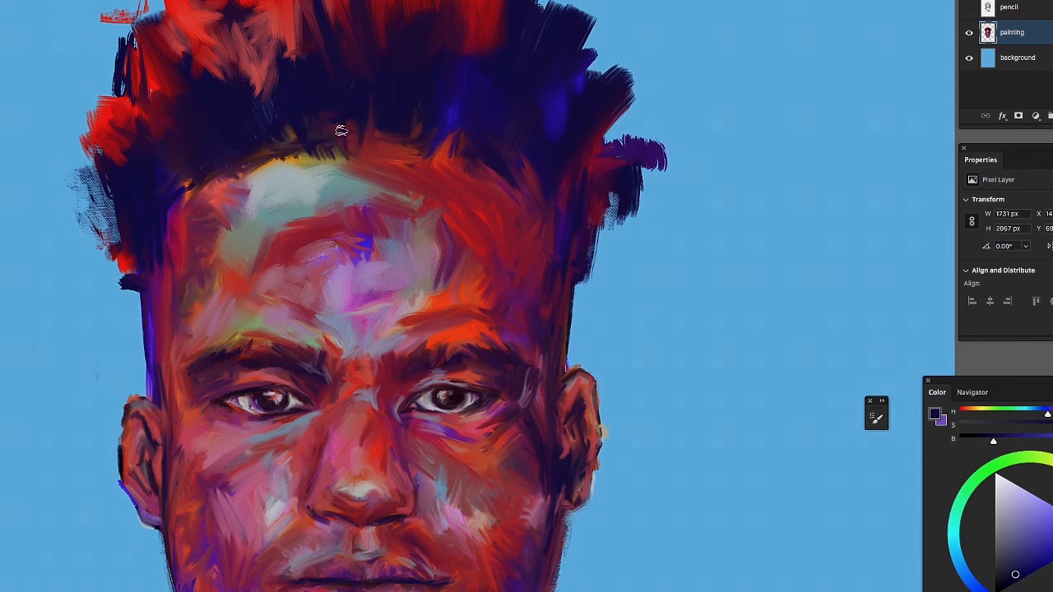
{"action": "left_click_drag", "start_coordinate": [571, 309], "coordinate": [566, 291]}
Sample violet from the forehead and paint a short stroke above the shadowed-side eyebrow
{"action": "left_click_drag", "start_coordinate": [433, 522], "coordinate": [447, 404]}
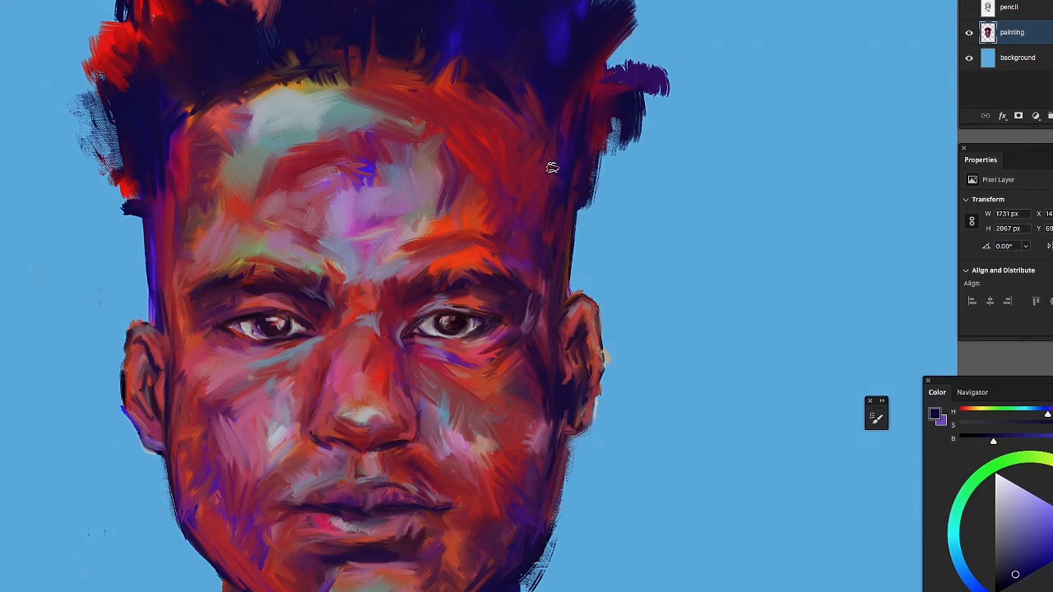
{"action": "left_click", "coordinate": [488, 194], "text": "alt"}
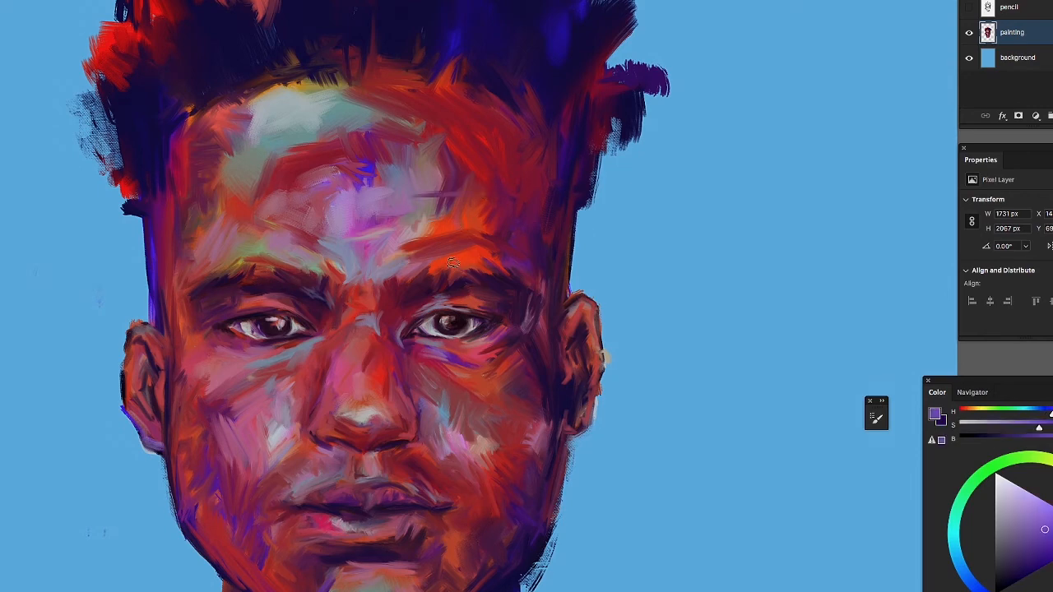
{"action": "key", "text": "ctrl+0"}
{"action": "left_click", "coordinate": [550, 263]}
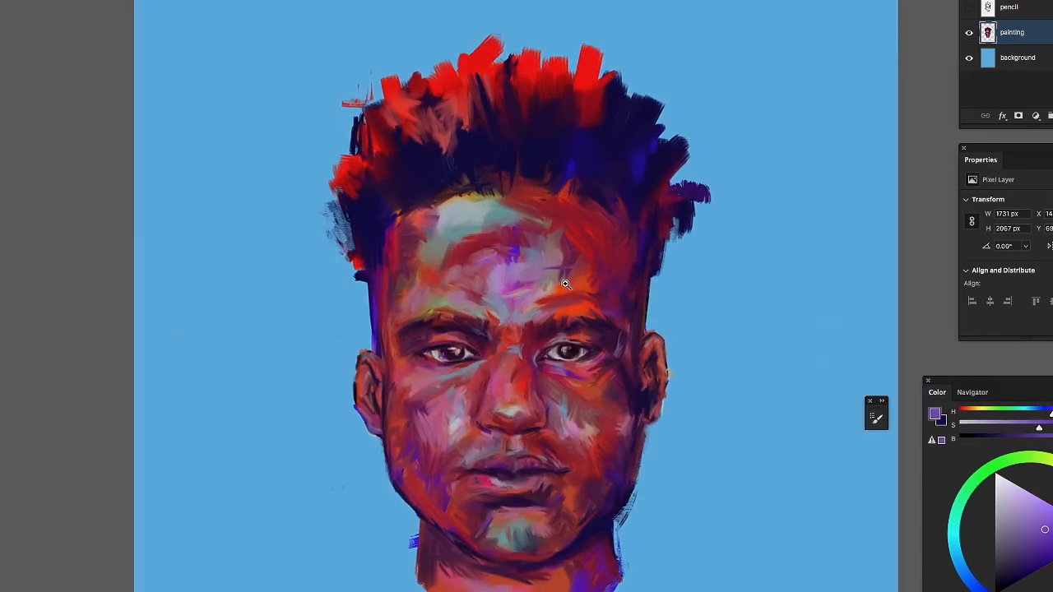
Sample dark magenta from the shadowed side of the neck and paint it down the neck's outer edges and across its lower end
{"action": "left_click_drag", "start_coordinate": [572, 289], "coordinate": [513, 115]}
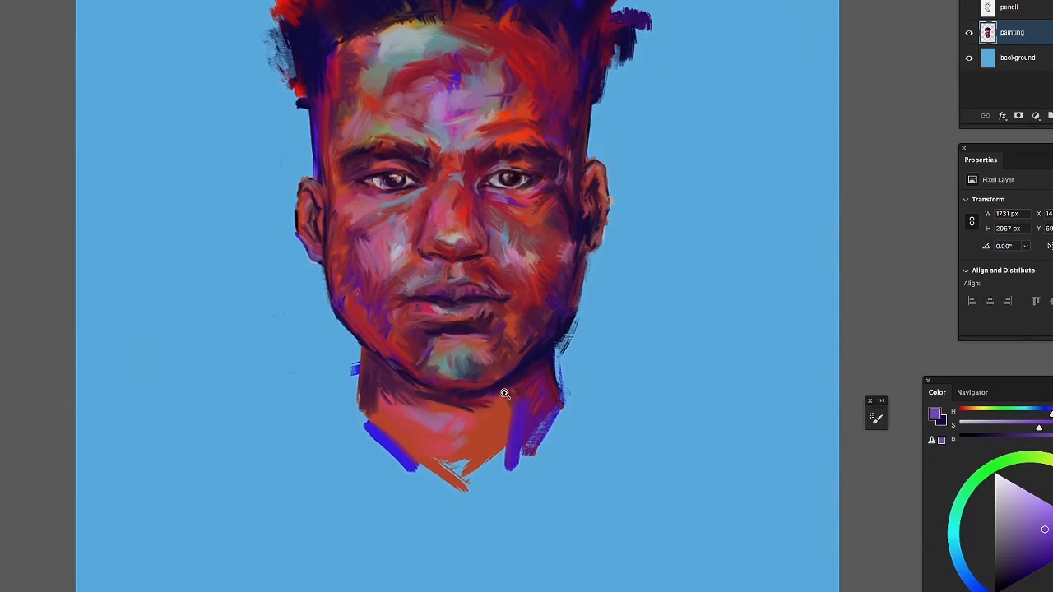
{"action": "left_click", "coordinate": [541, 384], "text": "alt"}
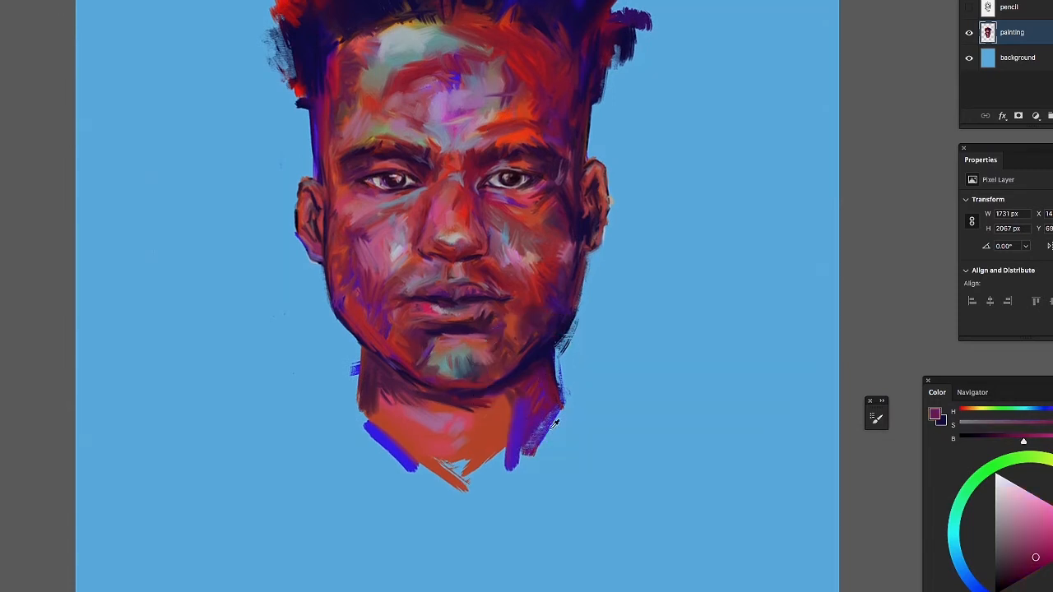
{"action": "left_click_drag", "start_coordinate": [549, 405], "coordinate": [561, 444]}
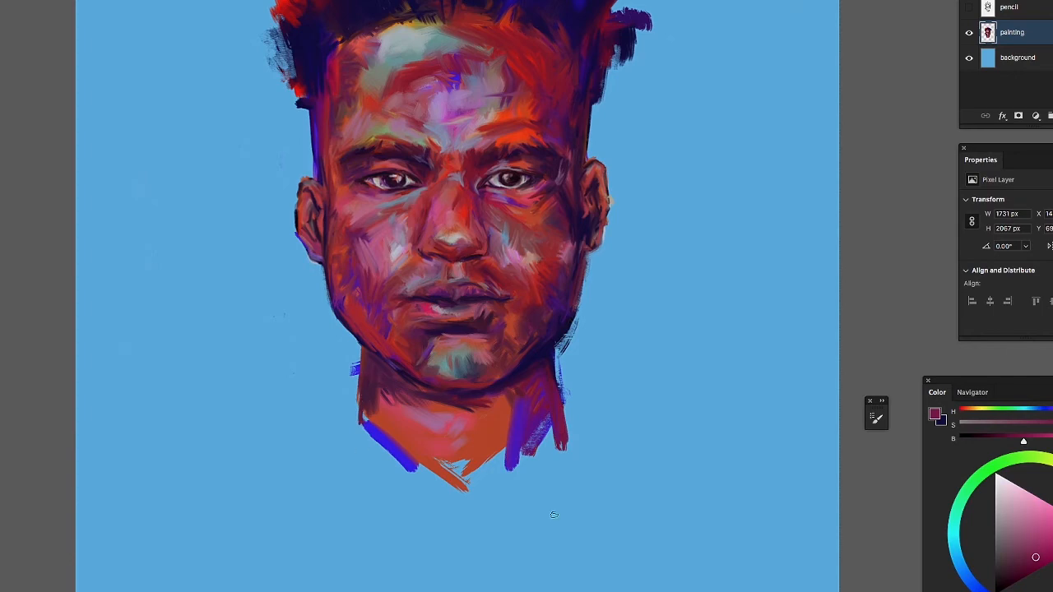
{"action": "left_click_drag", "start_coordinate": [527, 456], "coordinate": [499, 484]}
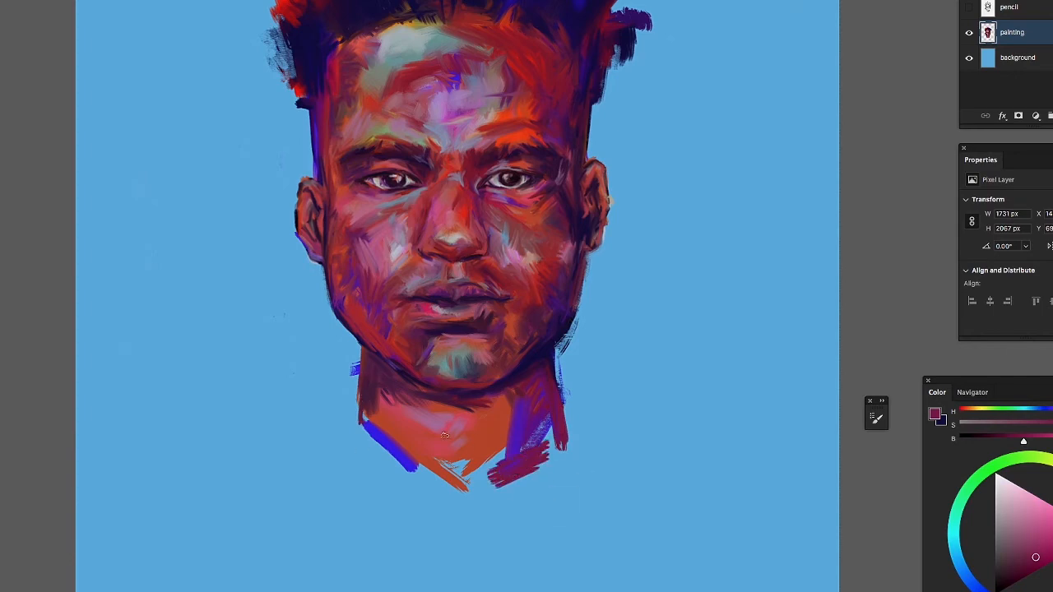
Sample dark indigo from the shadowed-side jaw and deepen the shadows around the chin and below the lower lip
{"action": "left_click_drag", "start_coordinate": [522, 153], "coordinate": [456, 129]}
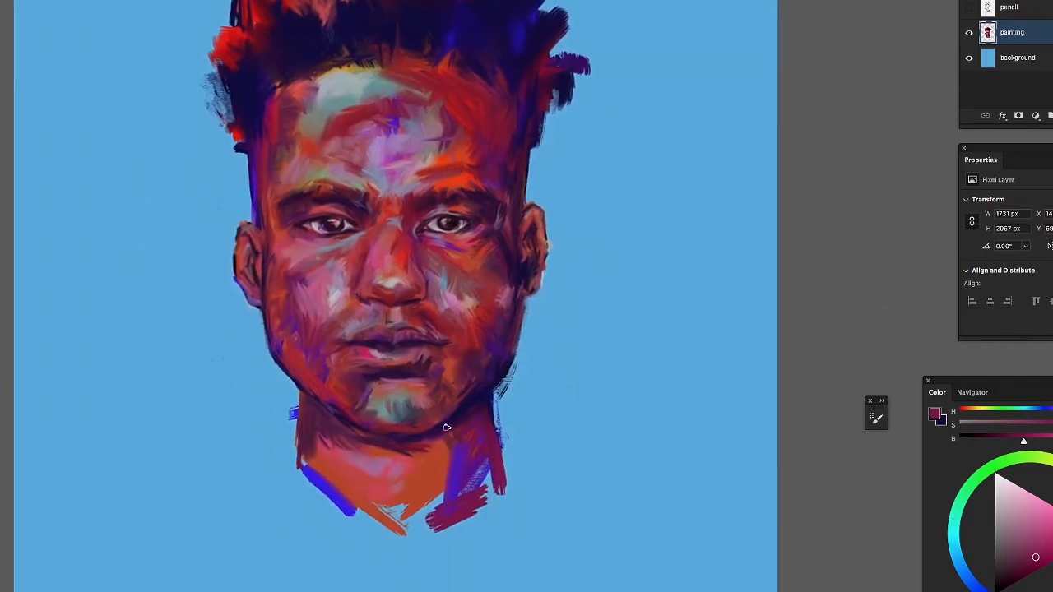
{"action": "left_click_drag", "start_coordinate": [444, 383], "coordinate": [478, 384]}
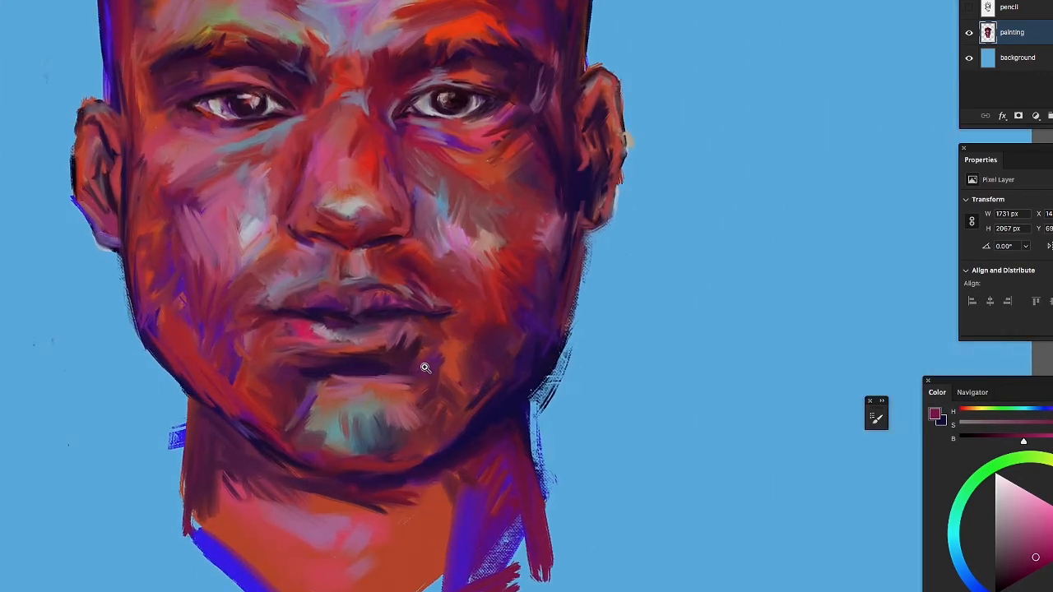
{"action": "left_click", "coordinate": [499, 395], "text": "alt"}
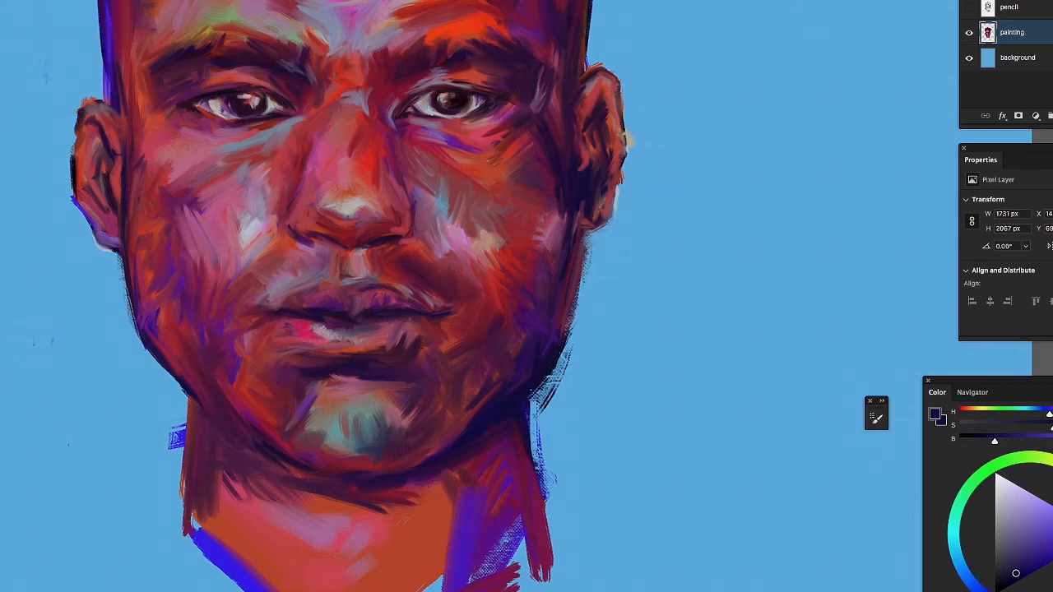
Sample dark crimson from the shadowed-side forehead and paint over the orange above the eyebrow and the violet mark on the forehead
{"action": "left_click", "coordinate": [532, 4], "text": "alt"}
{"action": "left_click_drag", "start_coordinate": [511, 41], "coordinate": [457, 33]}
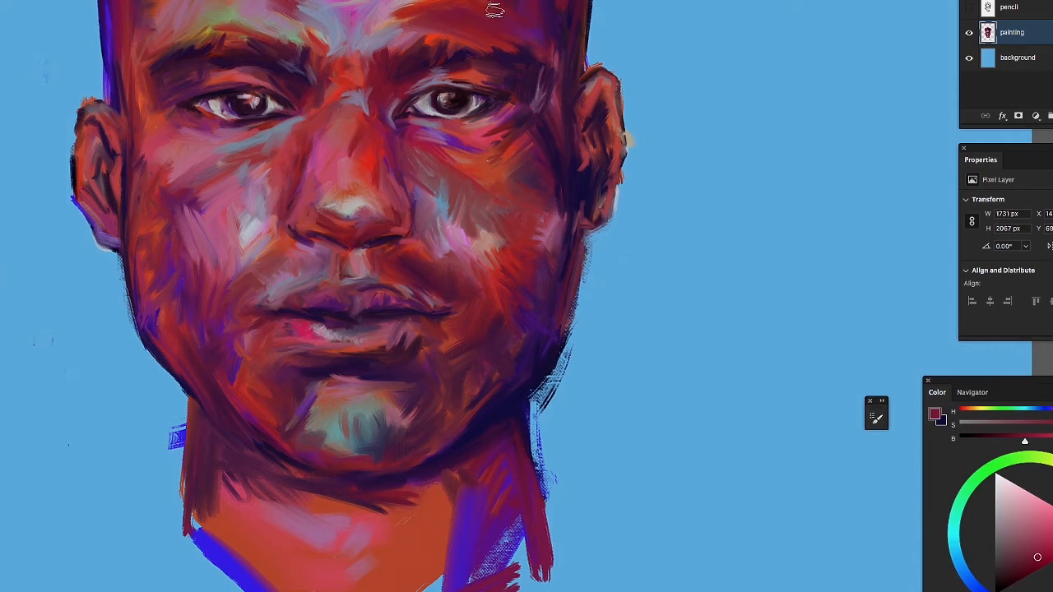
{"action": "left_click_drag", "start_coordinate": [527, 5], "coordinate": [535, 183]}
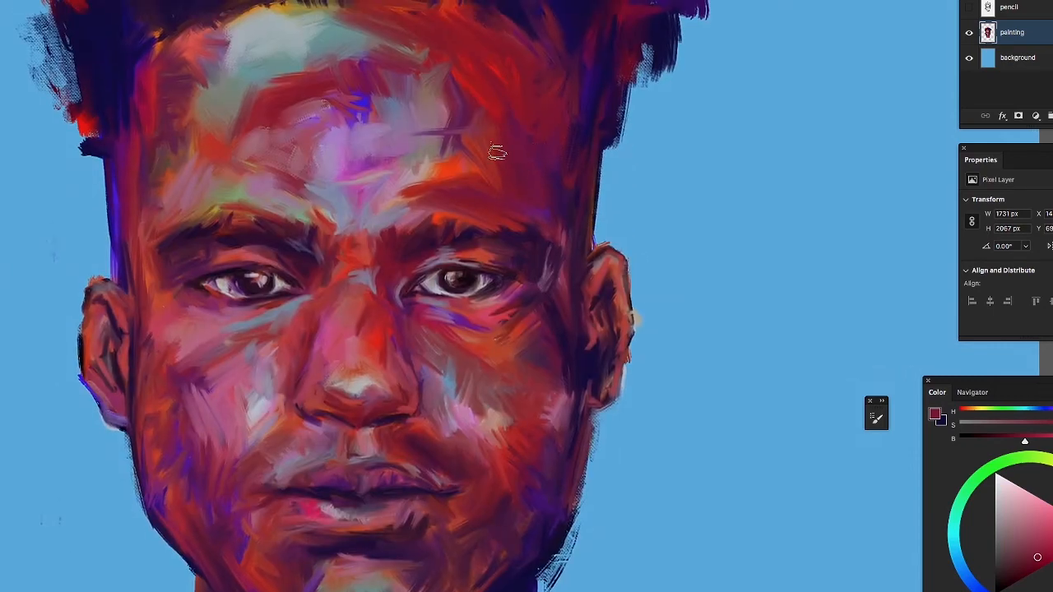
{"action": "mouse_move", "coordinate": [457, 146]}
{"action": "left_mouse_down"}
{"action": "mouse_move", "coordinate": [440, 103]}
{"action": "mouse_move", "coordinate": [422, 155]}
{"action": "mouse_move", "coordinate": [420, 127]}
{"action": "mouse_move", "coordinate": [436, 164]}
{"action": "mouse_move", "coordinate": [409, 122]}
{"action": "mouse_move", "coordinate": [409, 155]}
{"action": "mouse_move", "coordinate": [395, 171]}
{"action": "mouse_move", "coordinate": [404, 109]}
{"action": "mouse_move", "coordinate": [434, 129]}
{"action": "left_mouse_up"}
Paint dark crimson at the middle of the hairline and down the lower outer edges of the hair on both sides
{"action": "mouse_move", "coordinate": [359, 23]}
{"action": "left_mouse_down"}
{"action": "mouse_move", "coordinate": [370, 74]}
{"action": "mouse_move", "coordinate": [350, 37]}
{"action": "left_mouse_up"}
{"action": "mouse_move", "coordinate": [610, 111]}
{"action": "left_mouse_down"}
{"action": "mouse_move", "coordinate": [604, 153]}
{"action": "mouse_move", "coordinate": [597, 115]}
{"action": "left_mouse_up"}
{"action": "mouse_move", "coordinate": [91, 122]}
{"action": "left_mouse_down"}
{"action": "mouse_move", "coordinate": [93, 192]}
{"action": "mouse_move", "coordinate": [82, 161]}
{"action": "left_mouse_up"}
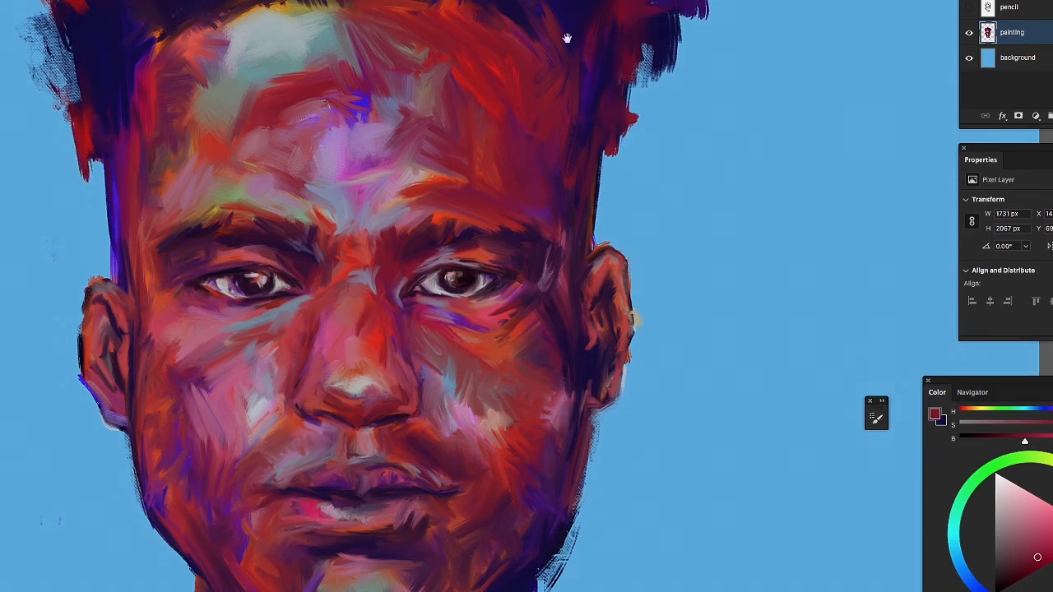
{"action": "left_click_drag", "start_coordinate": [564, 35], "coordinate": [573, 173]}
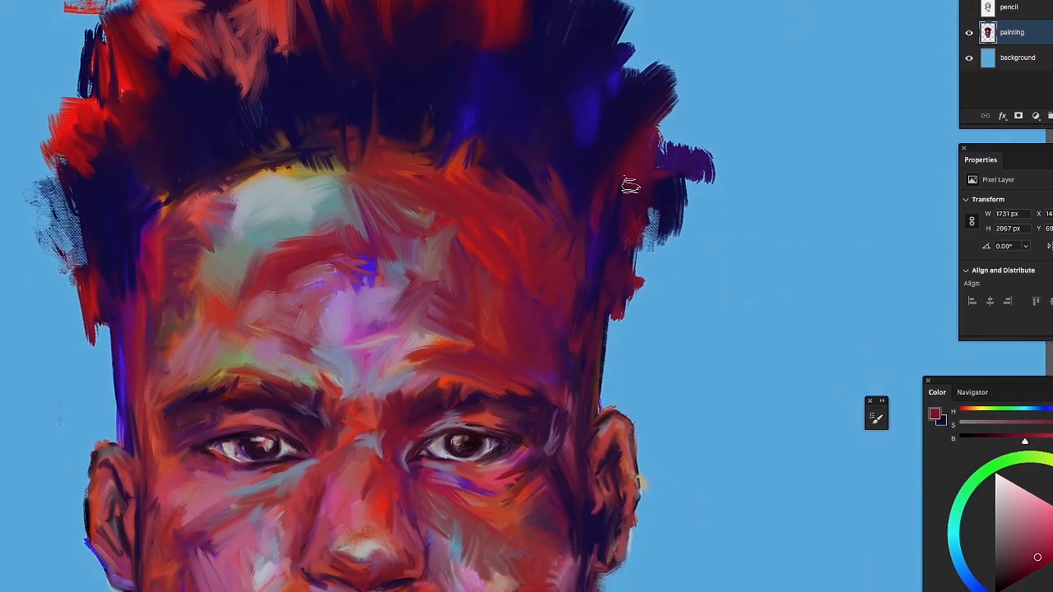
Sample crimson pink from the lower lip and paint it across the pale highlight towards the lip's middle
{"action": "left_click_drag", "start_coordinate": [427, 400], "coordinate": [405, 267]}
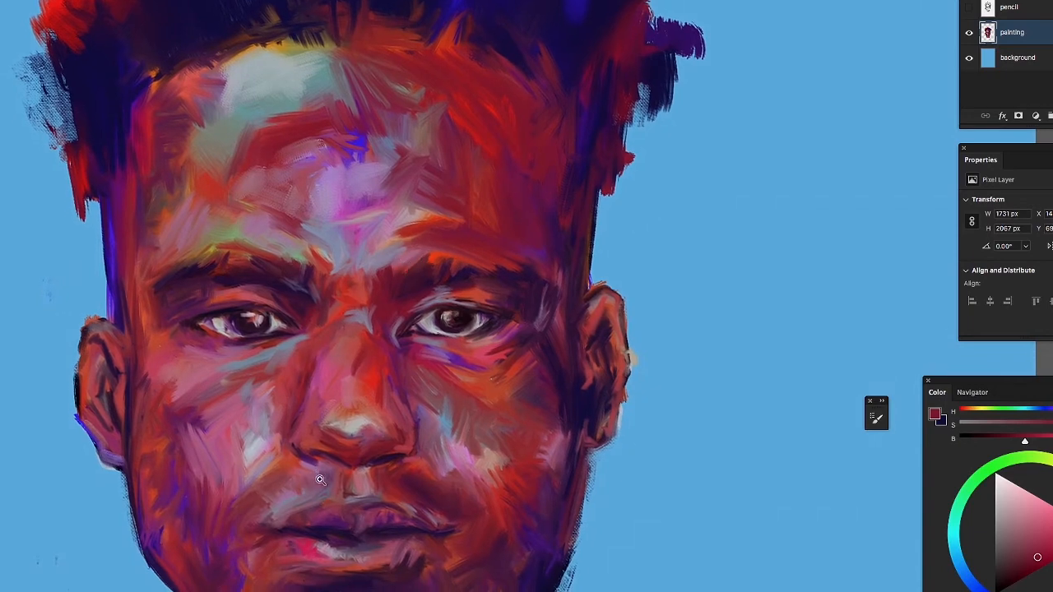
{"action": "left_click_drag", "start_coordinate": [329, 575], "coordinate": [372, 568]}
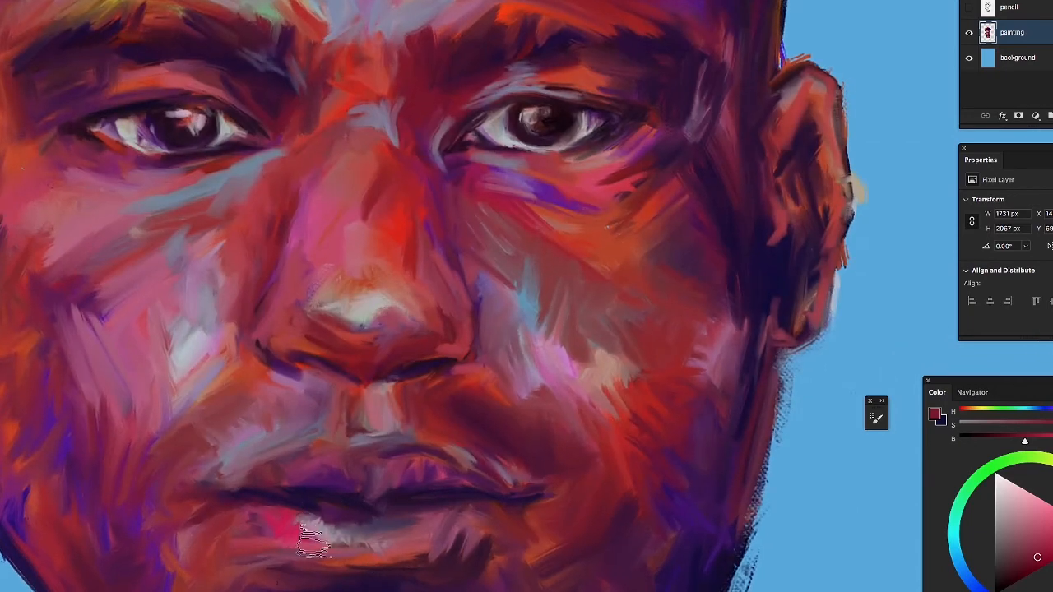
{"action": "left_click", "coordinate": [290, 518], "text": "alt"}
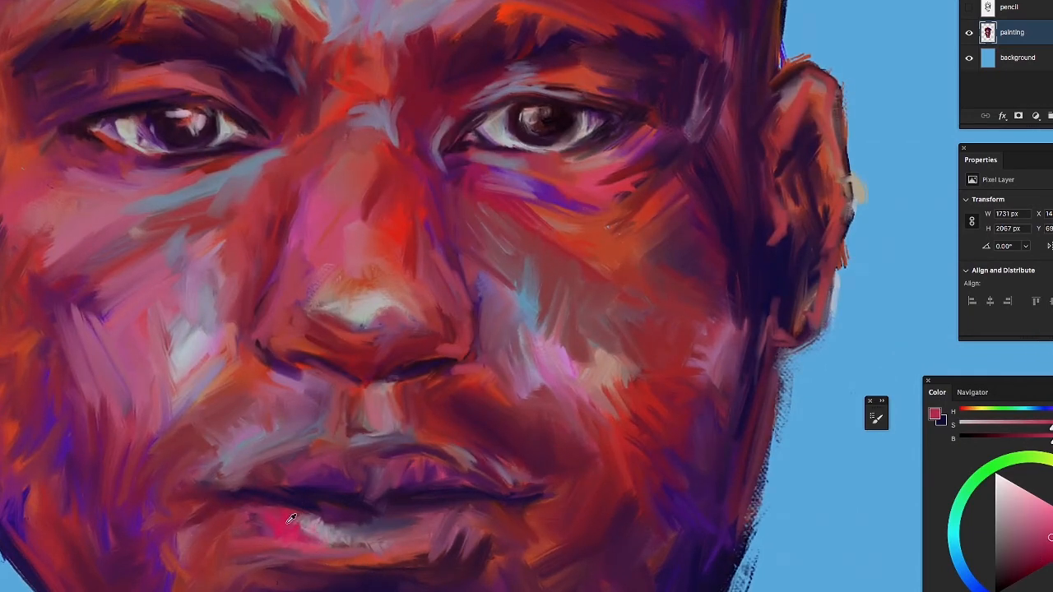
{"action": "mouse_move", "coordinate": [311, 543]}
{"action": "left_mouse_down"}
{"action": "mouse_move", "coordinate": [337, 516]}
{"action": "mouse_move", "coordinate": [293, 529]}
{"action": "mouse_move", "coordinate": [342, 529]}
{"action": "mouse_move", "coordinate": [283, 530]}
{"action": "mouse_move", "coordinate": [307, 529]}
{"action": "mouse_move", "coordinate": [295, 529]}
{"action": "mouse_move", "coordinate": [300, 517]}
{"action": "mouse_move", "coordinate": [390, 534]}
{"action": "left_mouse_up"}
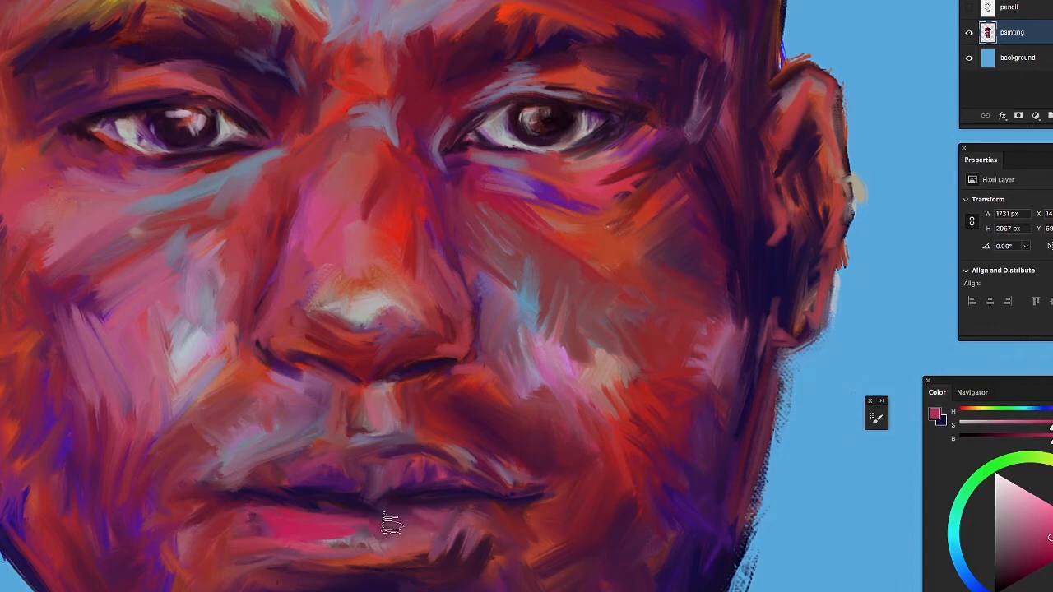
Show the pencil layer briefly to compare the sketch with the painting, and hide it again
{"action": "left_click", "coordinate": [968, 8]}
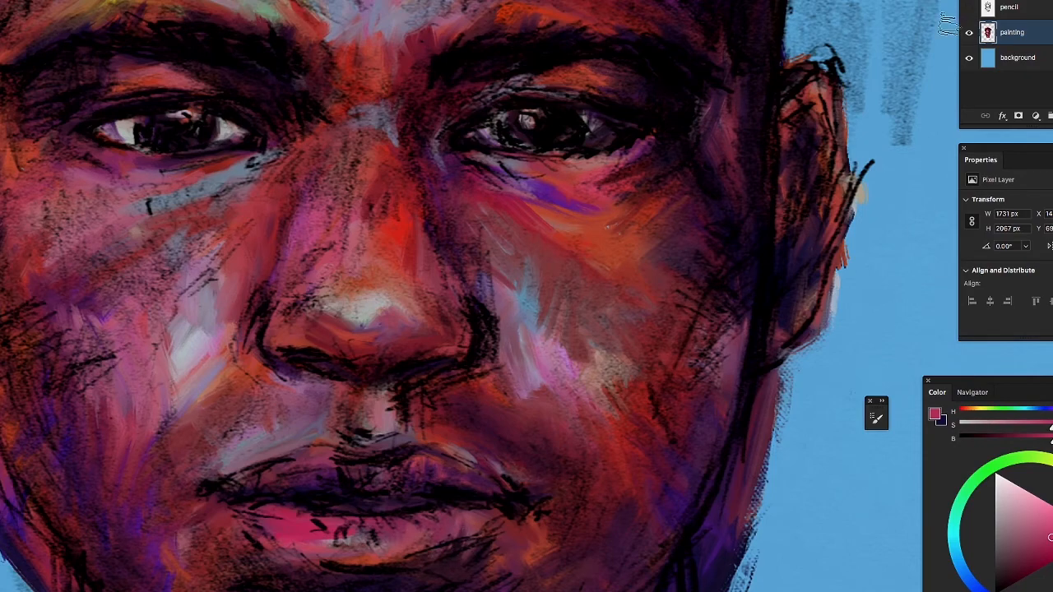
{"action": "left_click", "coordinate": [968, 8]}
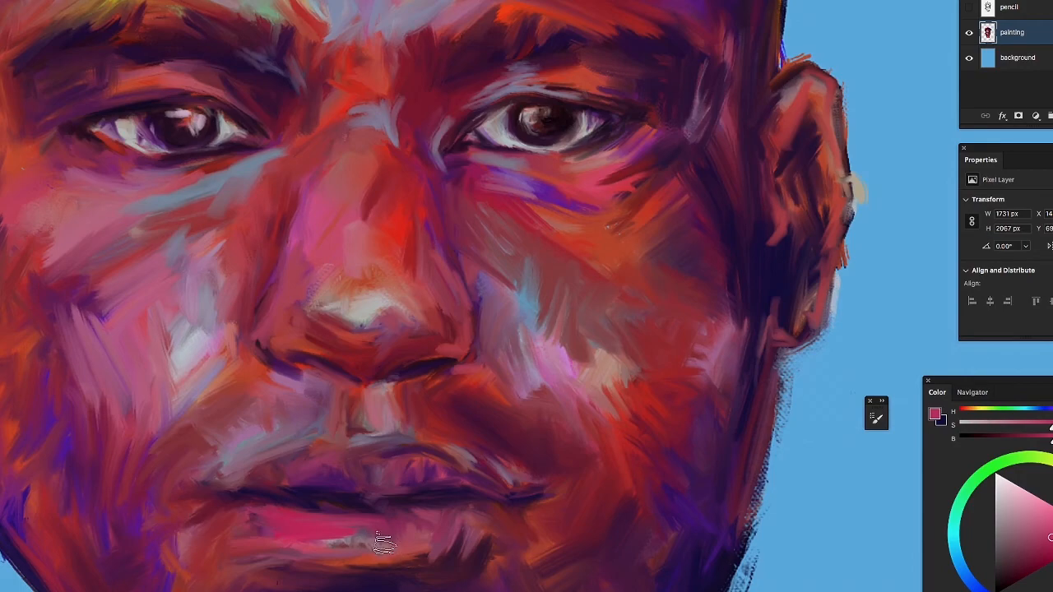
Sample dark indigo from beneath the shadowed-side jaw and deepen the shadow under the lower lip
{"action": "key", "text": "z"}
{"action": "left_click", "coordinate": [480, 422], "text": "alt"}
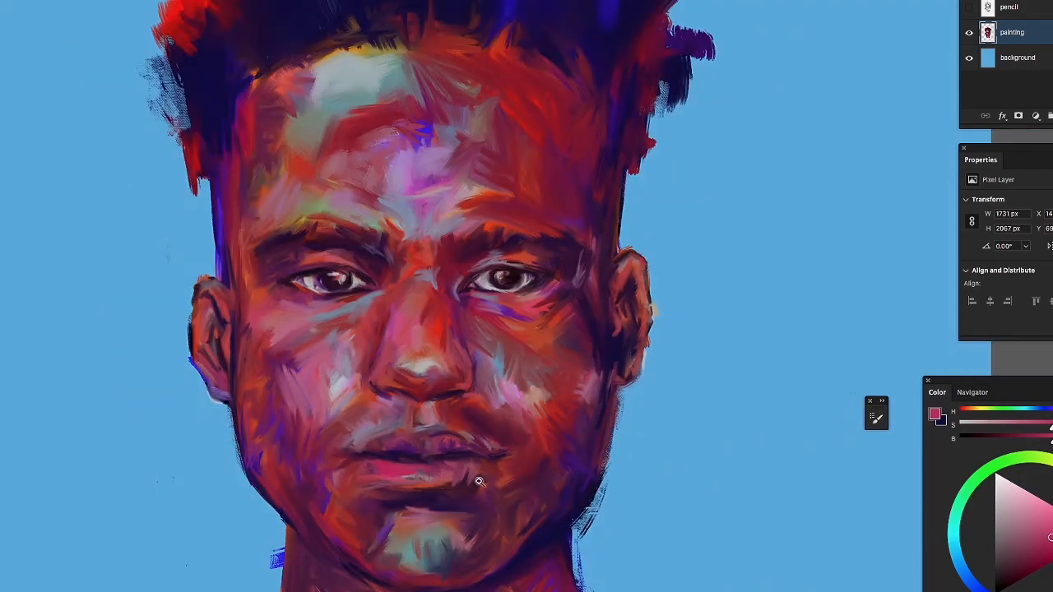
{"action": "left_click", "coordinate": [452, 469], "text": "alt"}
{"action": "left_click", "coordinate": [518, 473]}
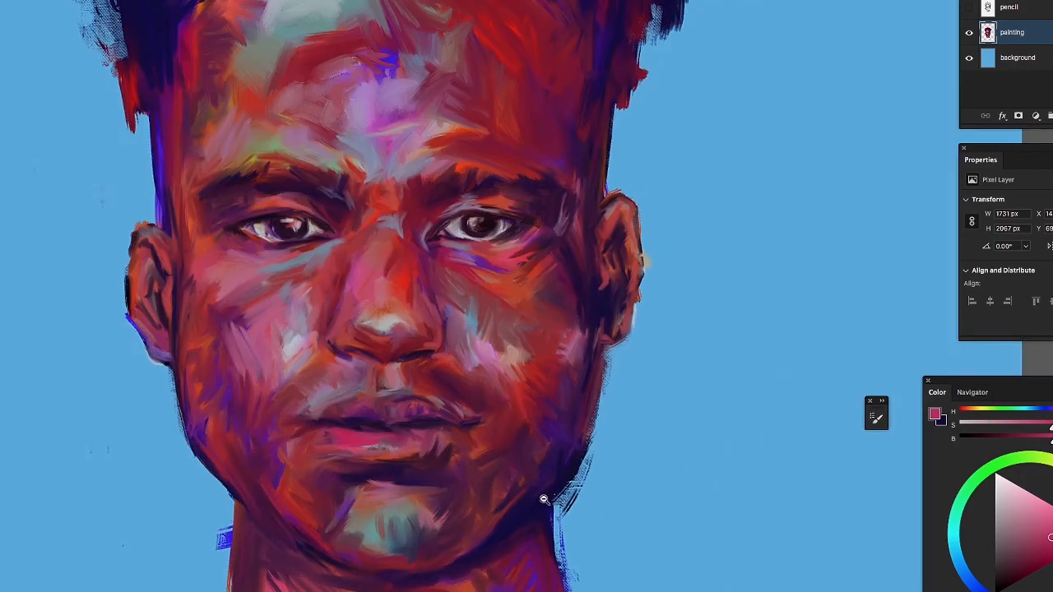
{"action": "left_click", "coordinate": [389, 433]}
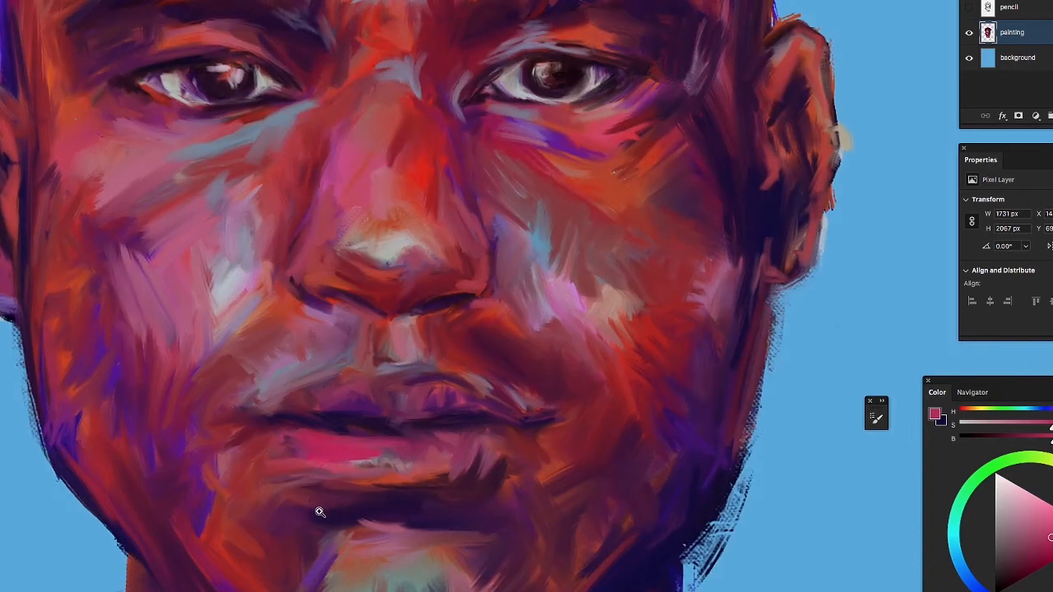
{"action": "left_click", "coordinate": [655, 570], "text": "alt"}
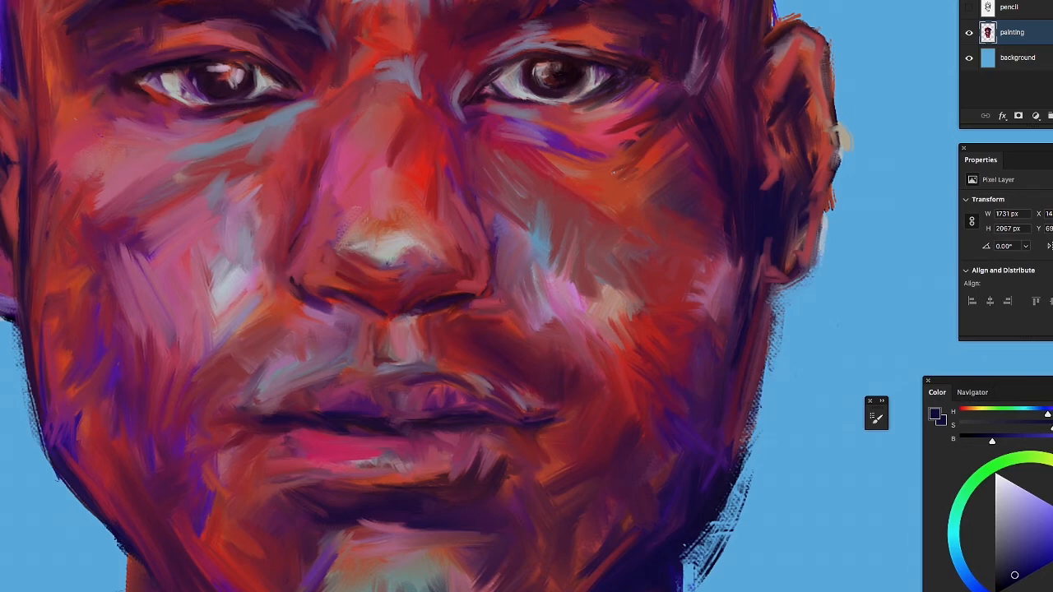
Sample a greyish mauve from between the brows and soften the edge of the pale nose-tip highlight
{"action": "left_click", "coordinate": [380, 16], "text": "alt"}
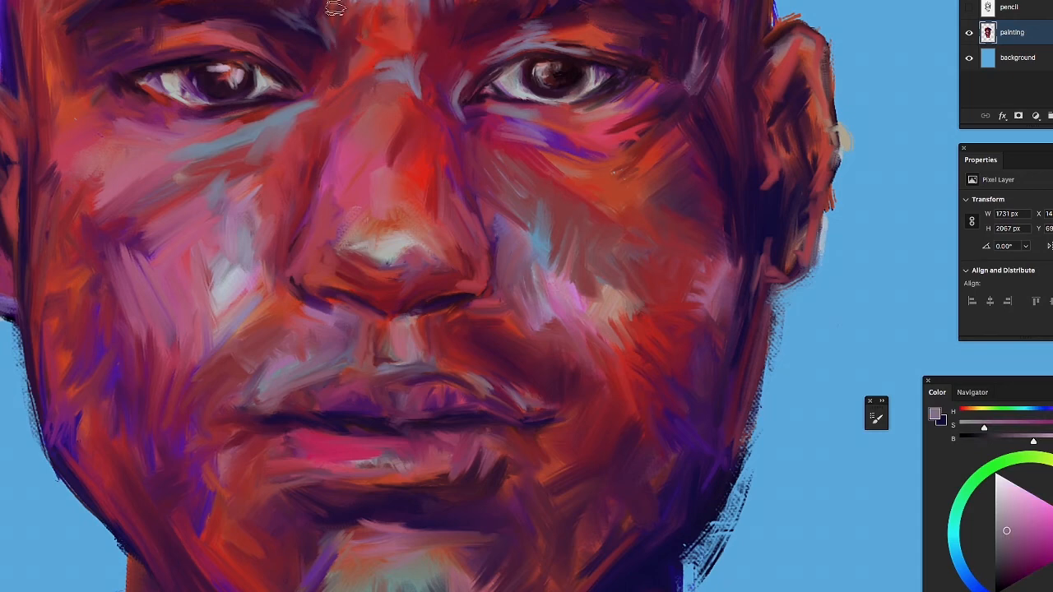
{"action": "left_click_drag", "start_coordinate": [377, 251], "coordinate": [344, 241]}
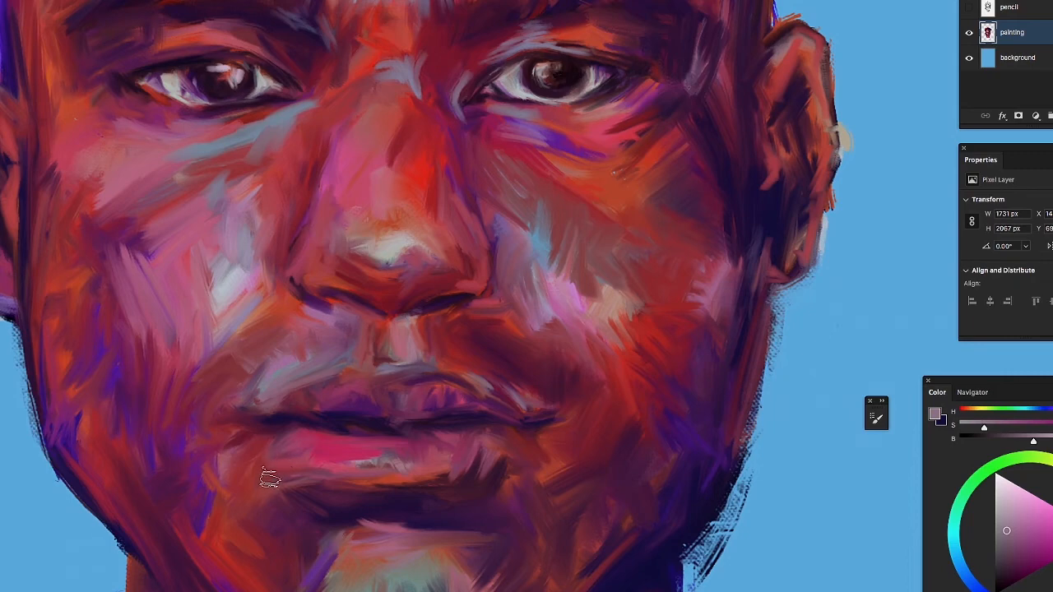
Paint a dark indigo mark at the lower lip's middle and pink and crimson accents along the centre of both lips
{"action": "left_click", "coordinate": [297, 421], "text": "alt"}
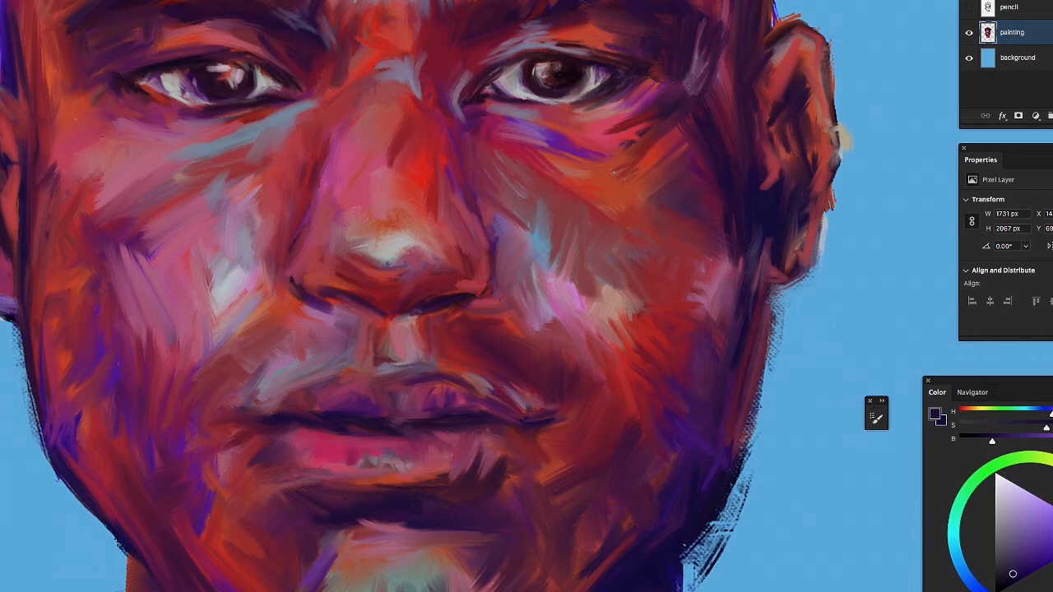
{"action": "left_click_drag", "start_coordinate": [356, 448], "coordinate": [351, 466]}
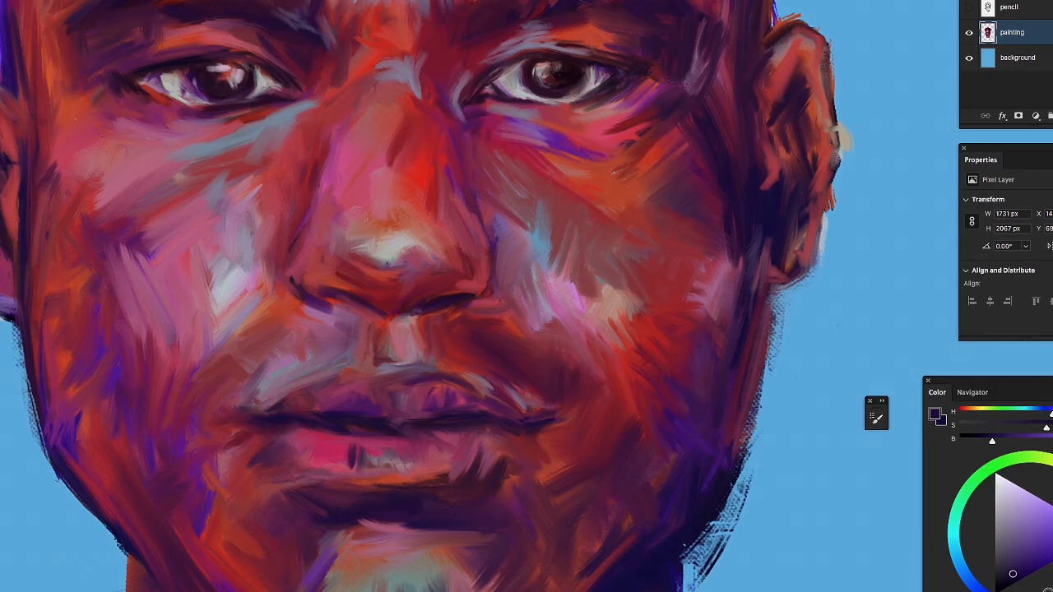
{"action": "mouse_move", "coordinate": [1013, 574]}
{"action": "left_mouse_down"}
{"action": "mouse_move", "coordinate": [1011, 498]}
{"action": "mouse_move", "coordinate": [1041, 504]}
{"action": "left_mouse_up"}
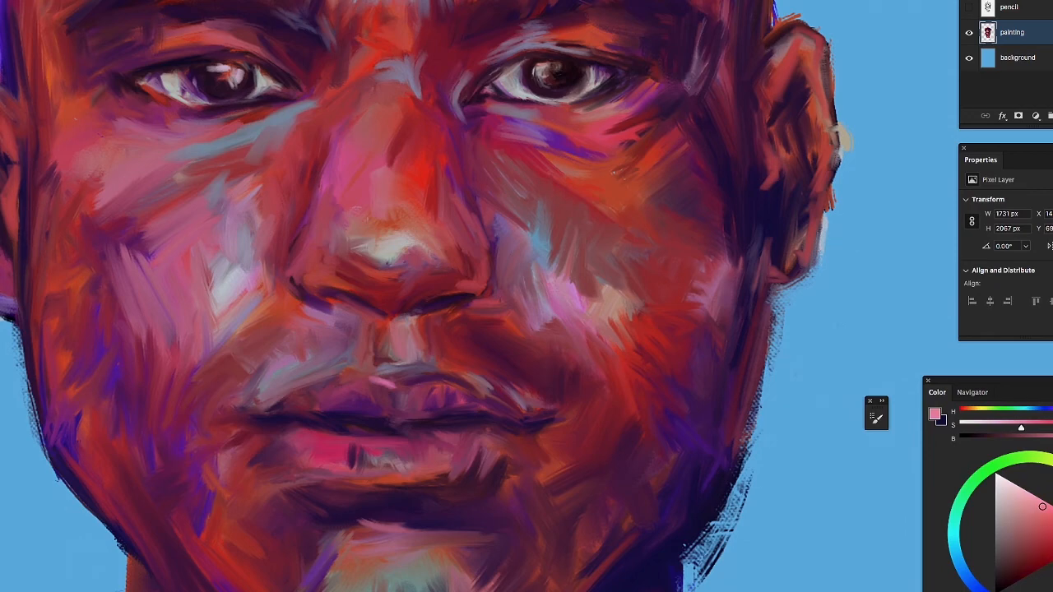
{"action": "left_click", "coordinate": [1047, 543]}
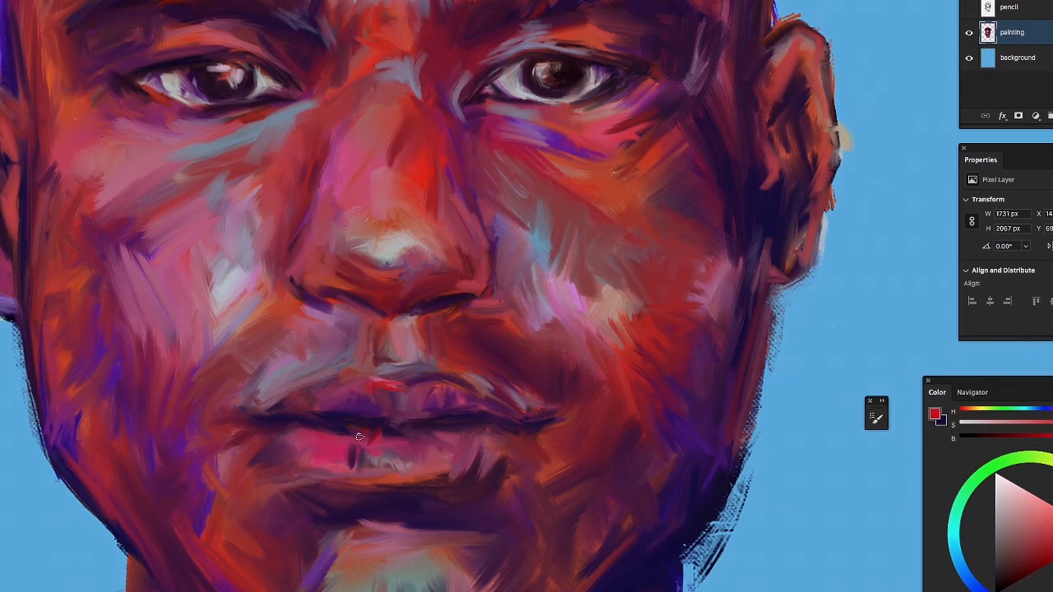
Choose a pale icy blue and paint glossy highlights across the lower lip and onto the upper lip
{"action": "scroll", "coordinate": [385, 413], "scroll_direction": "down", "scroll_amount": 2}
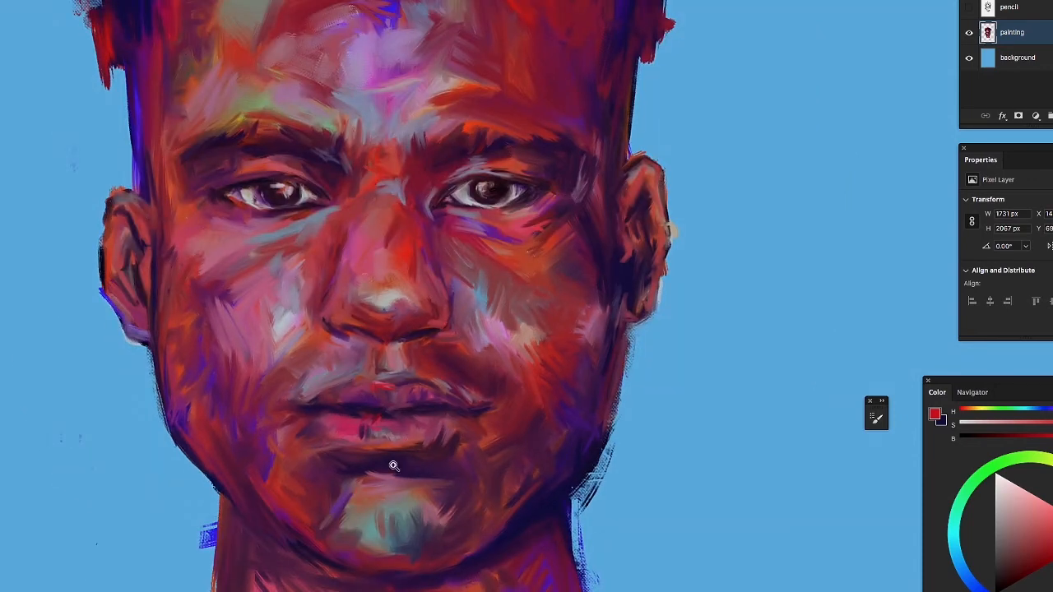
{"action": "scroll", "coordinate": [383, 466], "scroll_direction": "down", "scroll_amount": 1}
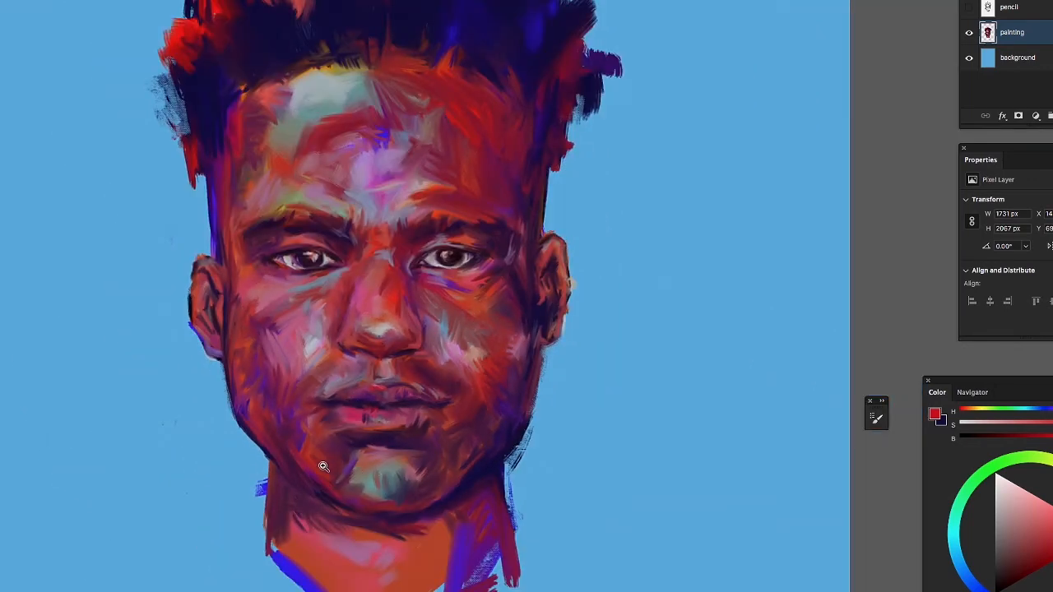
{"action": "scroll", "coordinate": [404, 437], "scroll_direction": "up", "scroll_amount": 1}
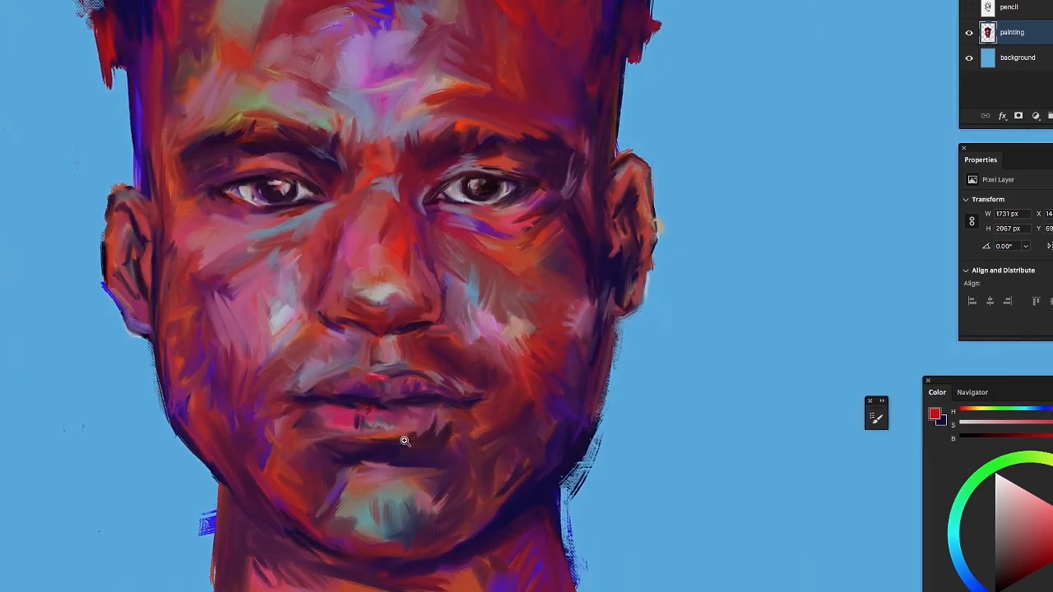
{"action": "scroll", "coordinate": [369, 463], "scroll_direction": "up", "scroll_amount": 1}
{"action": "scroll", "coordinate": [449, 477], "scroll_direction": "up", "scroll_amount": 1}
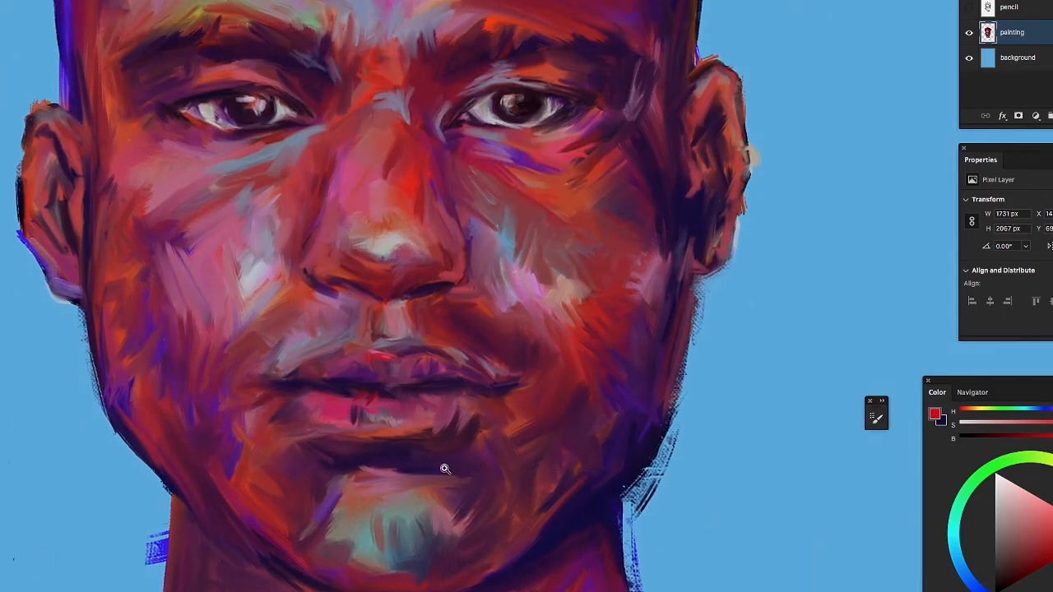
{"action": "left_click", "coordinate": [448, 438], "text": "alt"}
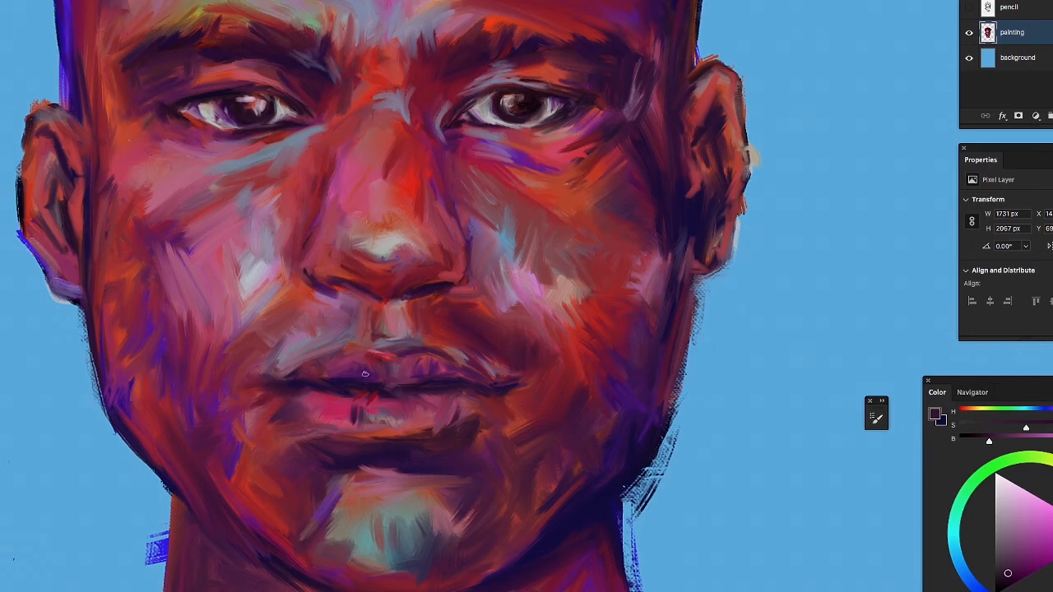
{"action": "left_click", "coordinate": [1007, 483]}
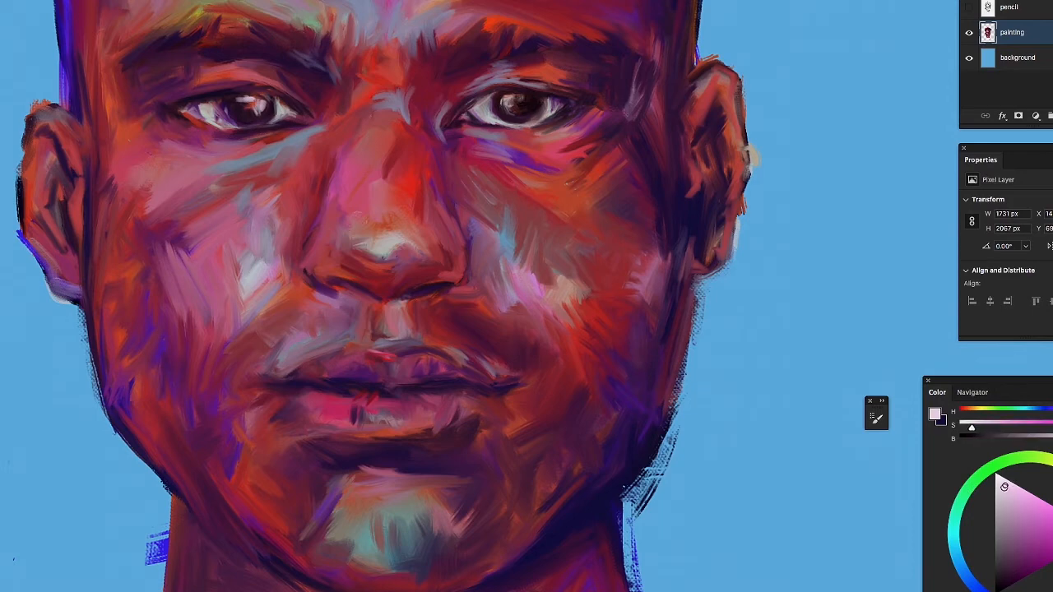
{"action": "left_click_drag", "start_coordinate": [1033, 505], "coordinate": [1033, 498]}
{"action": "left_click", "coordinate": [955, 547]}
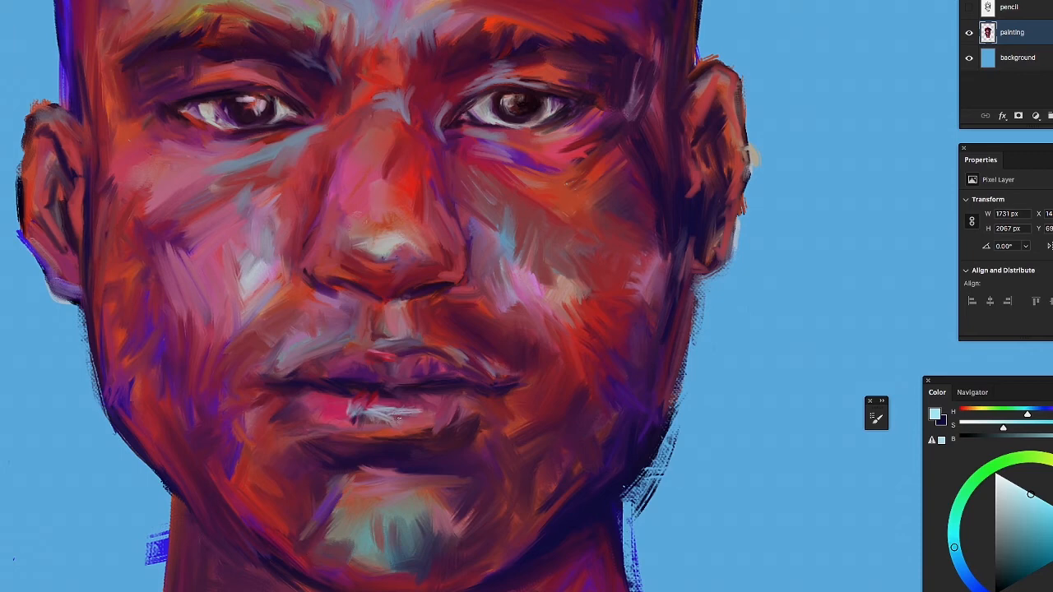
{"action": "mouse_move", "coordinate": [391, 419]}
{"action": "left_mouse_down"}
{"action": "mouse_move", "coordinate": [426, 414]}
{"action": "mouse_move", "coordinate": [384, 419]}
{"action": "mouse_move", "coordinate": [459, 404]}
{"action": "left_mouse_up"}
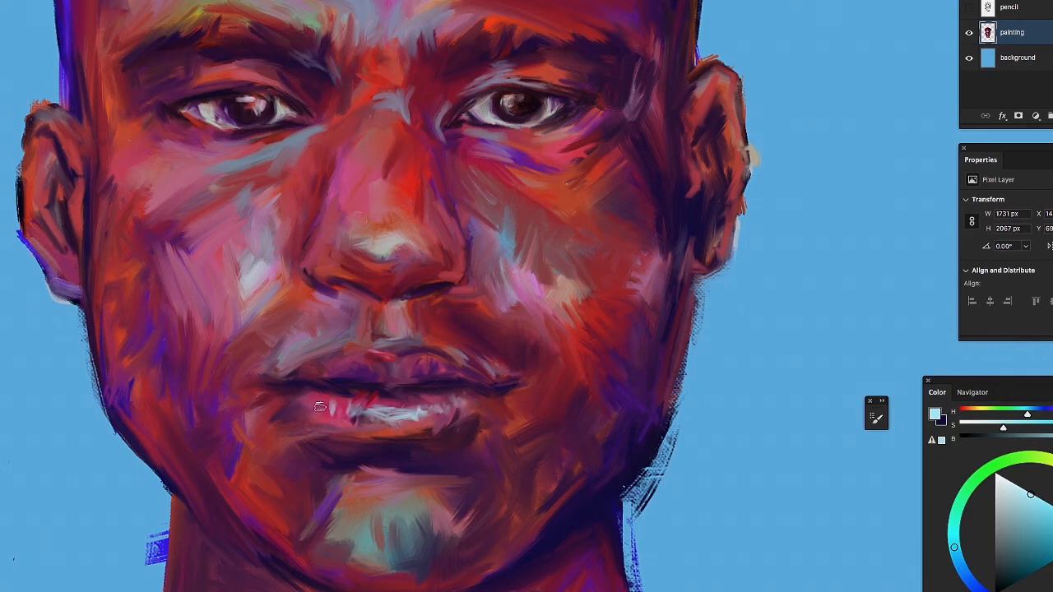
{"action": "left_click_drag", "start_coordinate": [316, 405], "coordinate": [335, 413]}
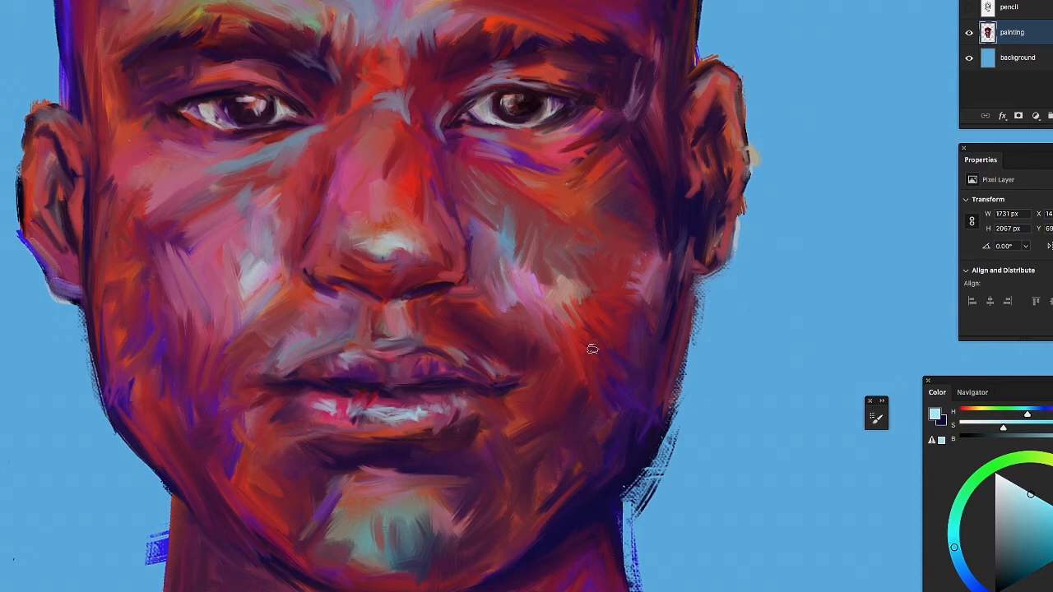
Sample a warm brick orange from the face and paint it along the bridge of the nose
{"action": "left_click_drag", "start_coordinate": [526, 290], "coordinate": [527, 320]}
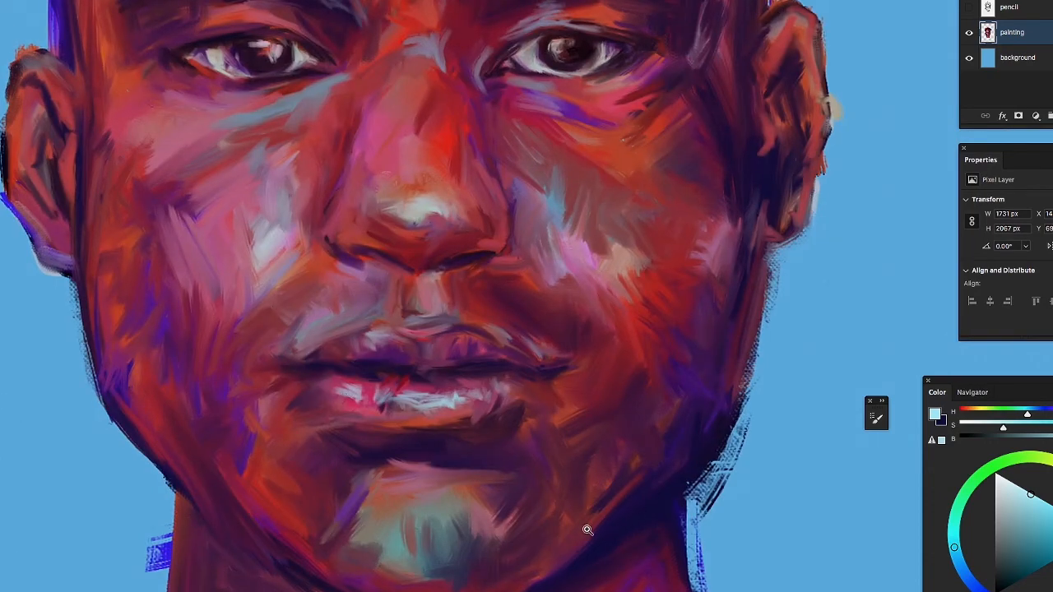
{"action": "left_click", "coordinate": [624, 516], "text": "alt"}
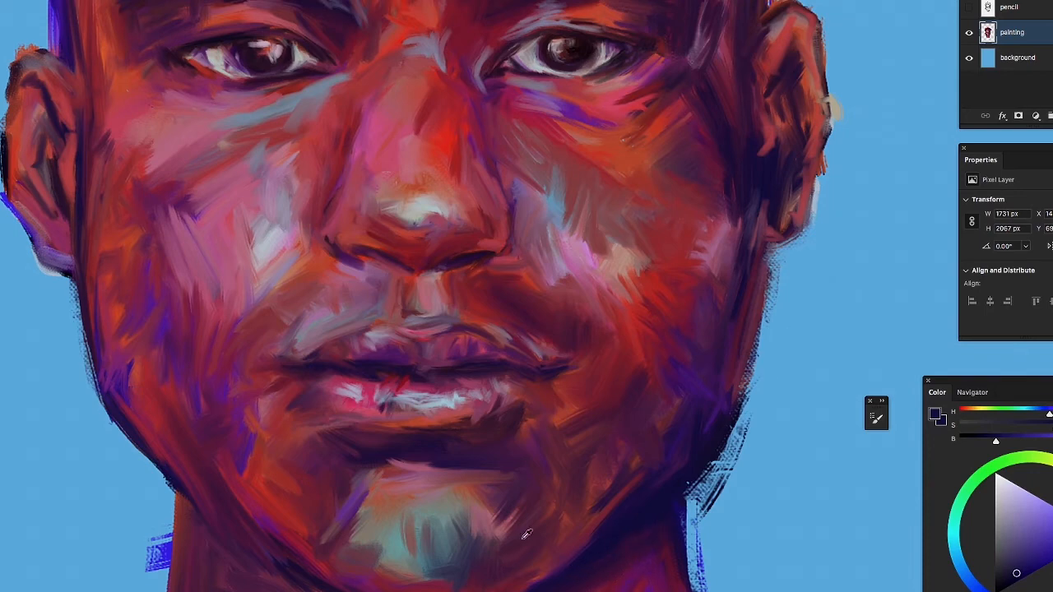
{"action": "left_click", "coordinate": [526, 470], "text": "alt"}
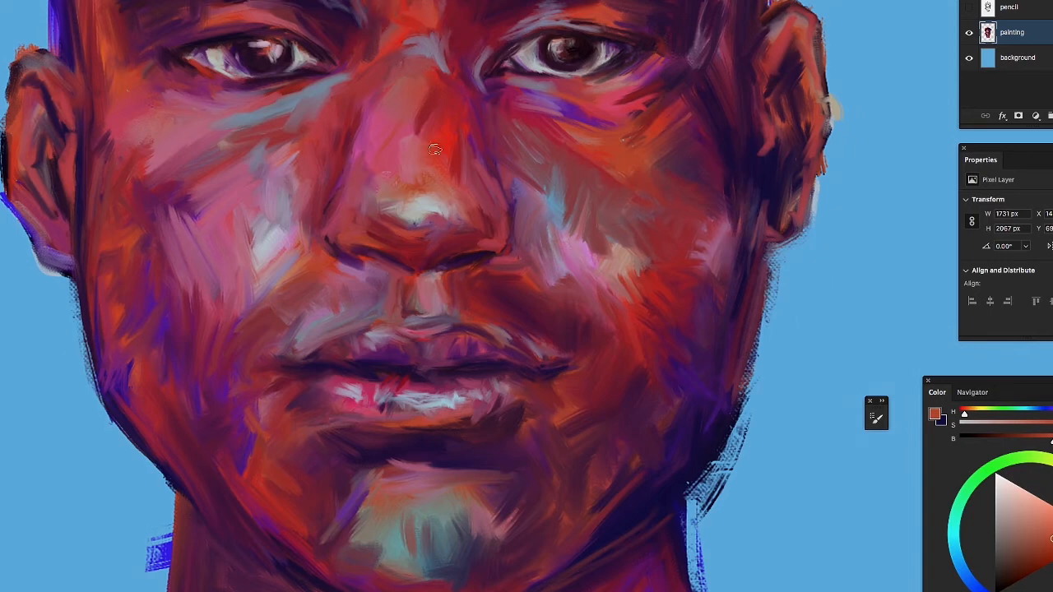
Sample lilac from the middle of the forehead and paint soft strokes over the forehead and both temples
{"action": "left_click_drag", "start_coordinate": [352, 61], "coordinate": [293, 320]}
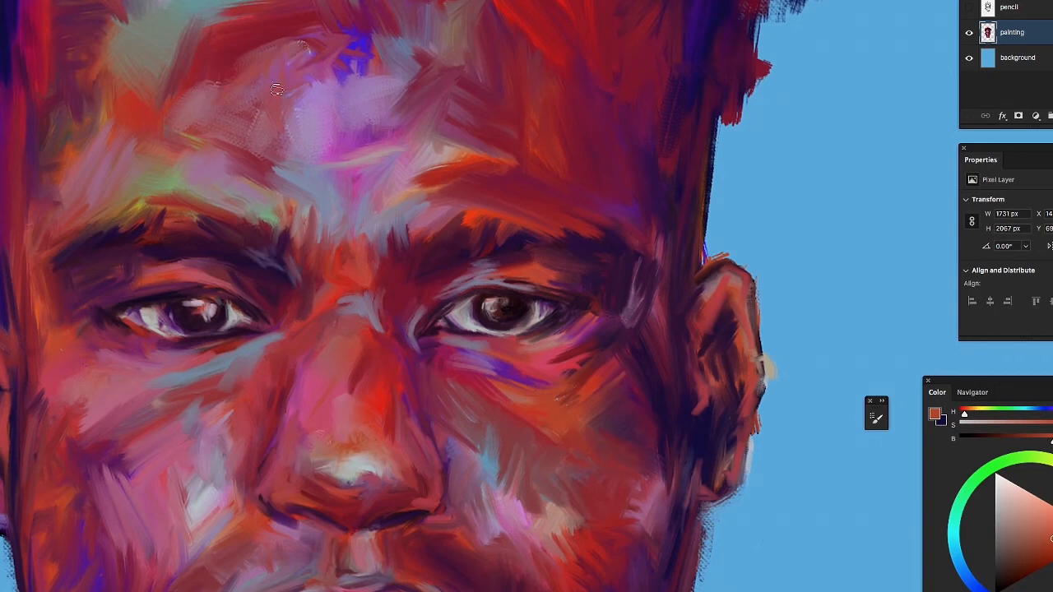
{"action": "left_click", "coordinate": [316, 128], "text": "alt"}
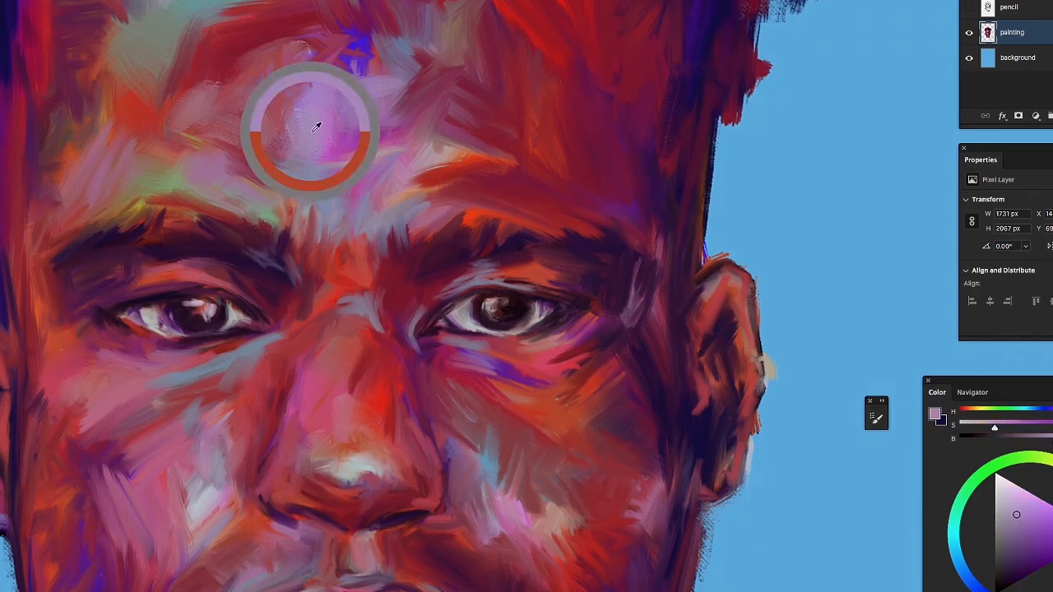
{"action": "mouse_move", "coordinate": [260, 99]}
{"action": "left_mouse_down"}
{"action": "mouse_move", "coordinate": [239, 73]}
{"action": "mouse_move", "coordinate": [331, 69]}
{"action": "mouse_move", "coordinate": [277, 67]}
{"action": "mouse_move", "coordinate": [296, 35]}
{"action": "mouse_move", "coordinate": [312, 86]}
{"action": "mouse_move", "coordinate": [350, 72]}
{"action": "mouse_move", "coordinate": [265, 92]}
{"action": "mouse_move", "coordinate": [278, 48]}
{"action": "mouse_move", "coordinate": [237, 58]}
{"action": "mouse_move", "coordinate": [313, 27]}
{"action": "mouse_move", "coordinate": [239, 54]}
{"action": "left_mouse_up"}
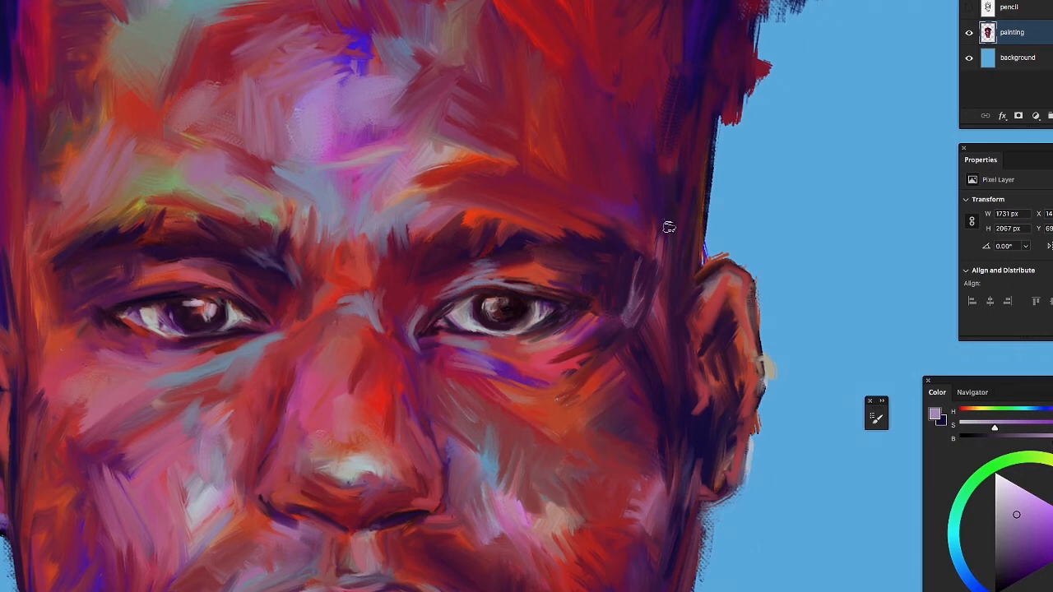
{"action": "left_click_drag", "start_coordinate": [630, 277], "coordinate": [628, 324]}
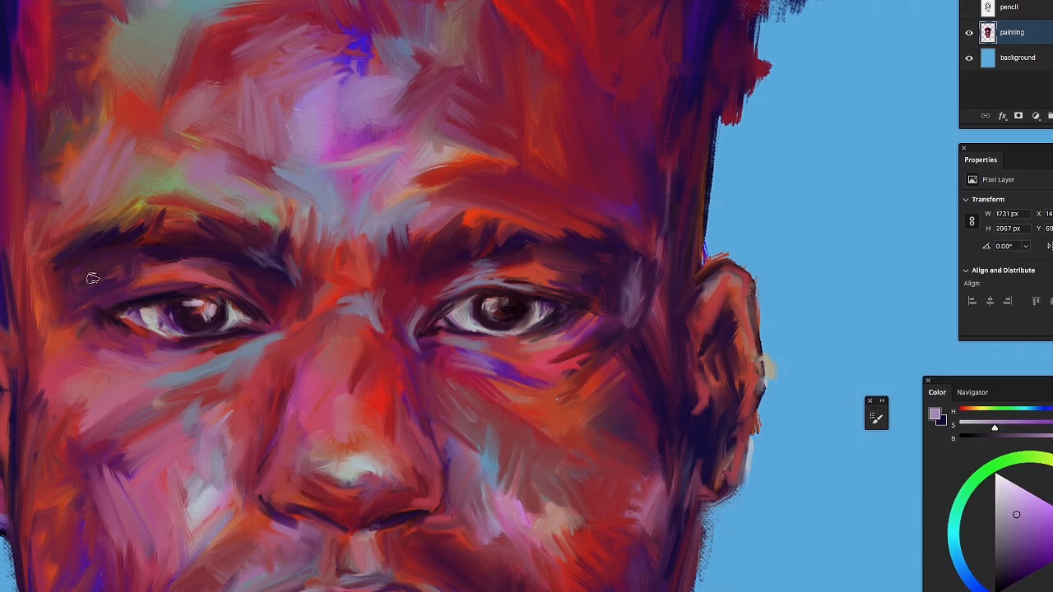
{"action": "left_click_drag", "start_coordinate": [50, 270], "coordinate": [43, 312]}
{"action": "mouse_move", "coordinate": [42, 267]}
{"action": "left_mouse_down"}
{"action": "mouse_move", "coordinate": [45, 297]}
{"action": "mouse_move", "coordinate": [30, 277]}
{"action": "left_mouse_up"}
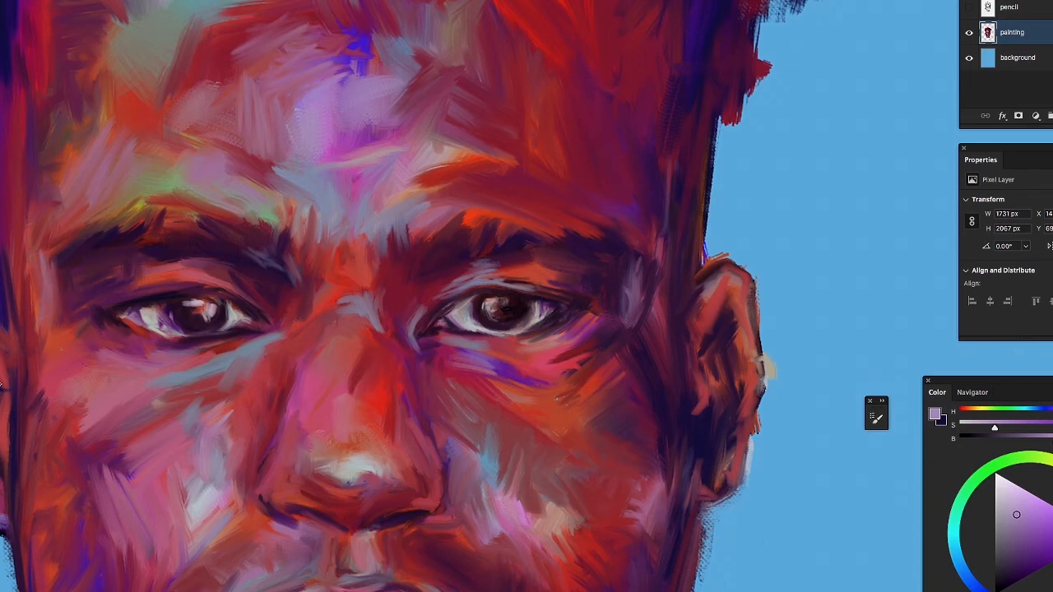
Deepen the hairline with dark indigo sampled from the hair and rework the forehead with sampled rosy red
{"action": "scroll", "coordinate": [352, 348], "scroll_direction": "down", "scroll_amount": 4}
{"action": "left_click_drag", "start_coordinate": [410, 312], "coordinate": [388, 346]}
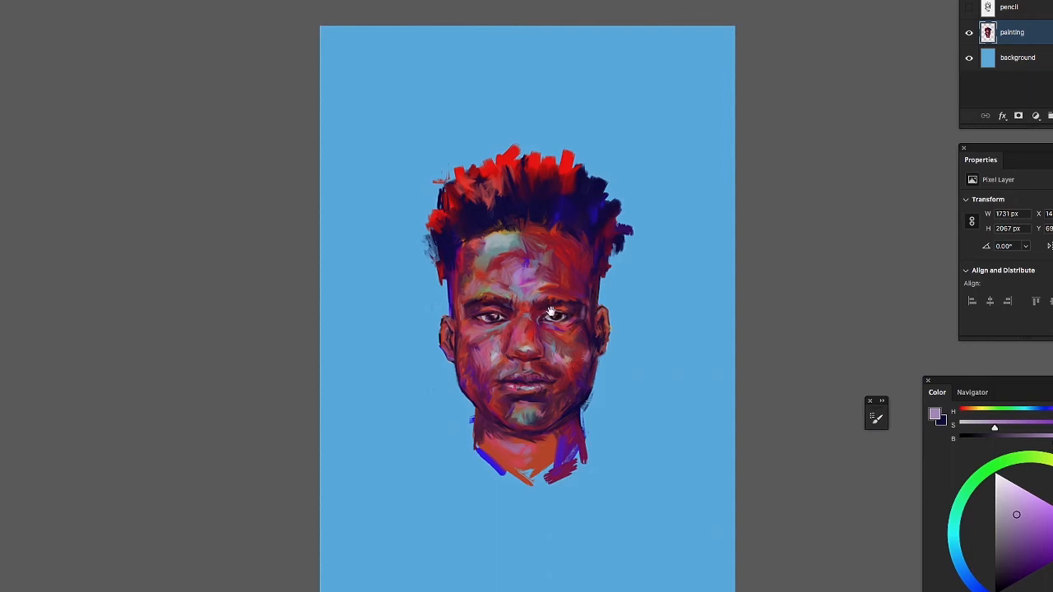
{"action": "left_click_drag", "start_coordinate": [555, 310], "coordinate": [483, 269]}
{"action": "left_click", "coordinate": [412, 274]}
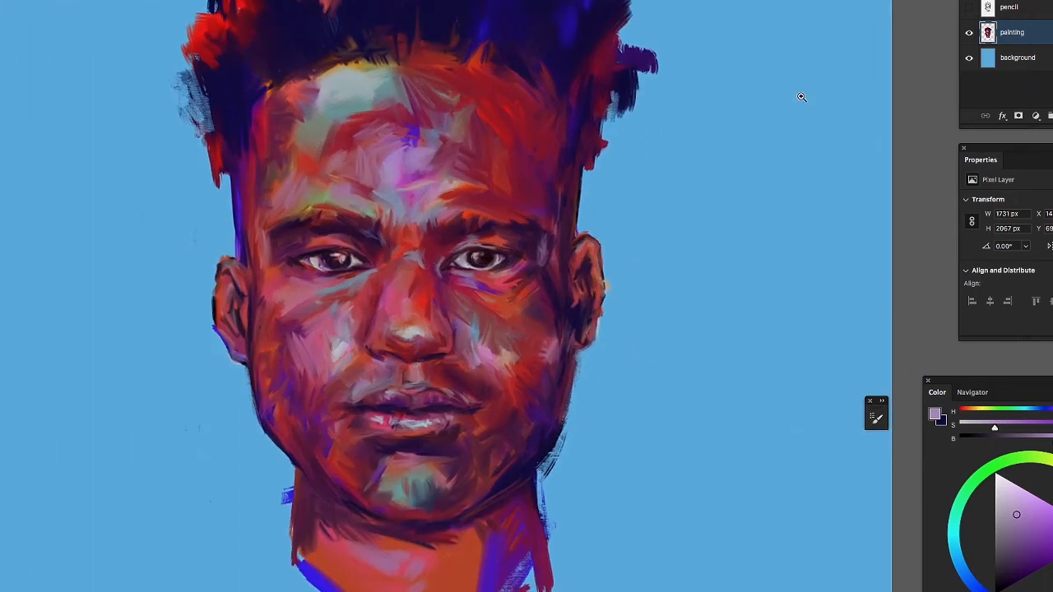
{"action": "key", "text": "i"}
{"action": "left_click", "coordinate": [312, 46]}
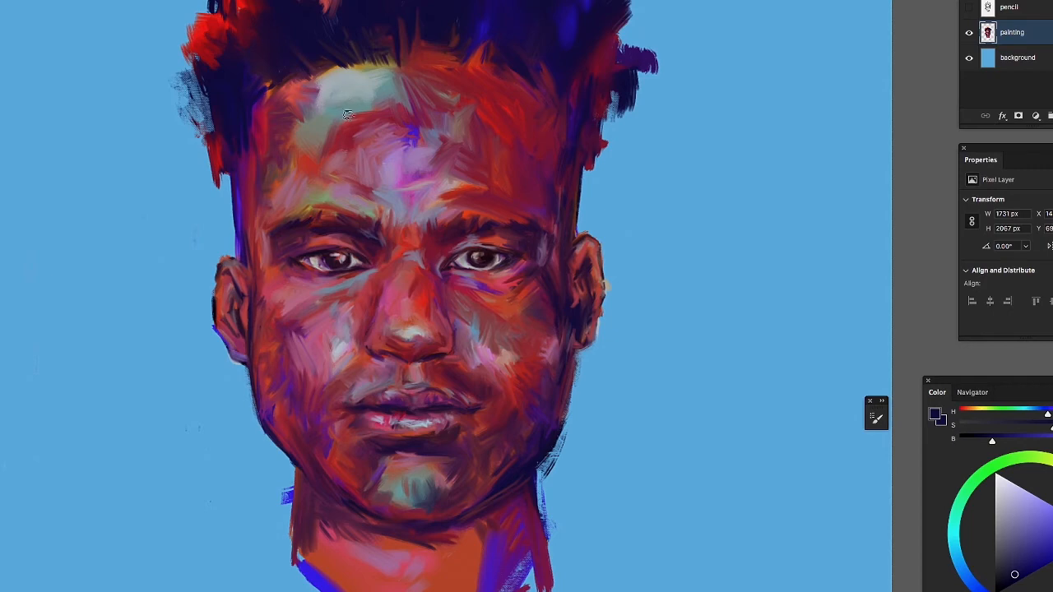
{"action": "left_click", "coordinate": [299, 93], "text": "alt"}
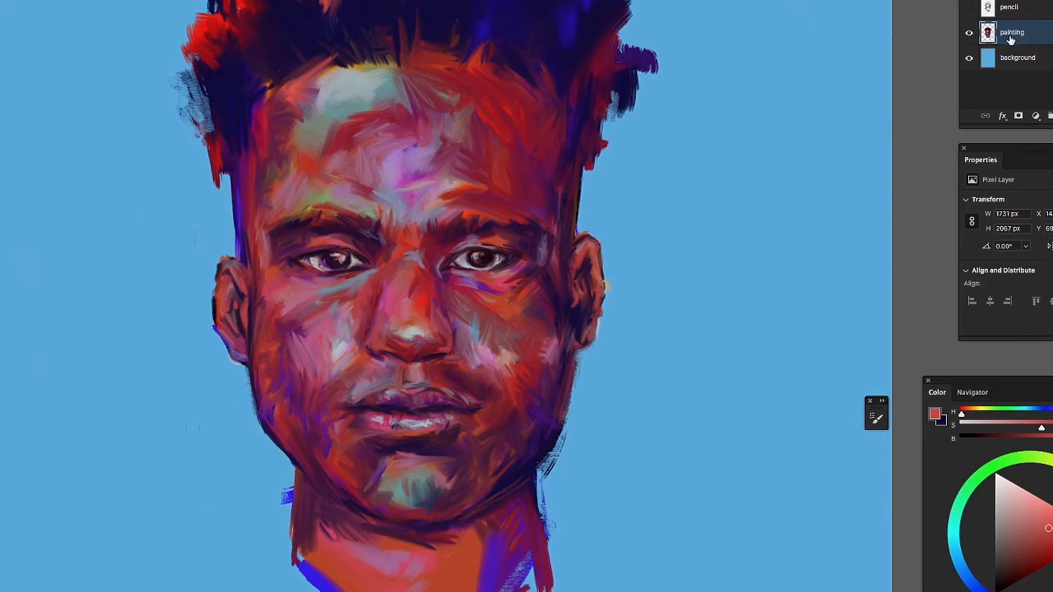
Duplicate the painting layer and hide the original
{"action": "left_click_drag", "start_coordinate": [1014, 36], "coordinate": [1020, 115]}
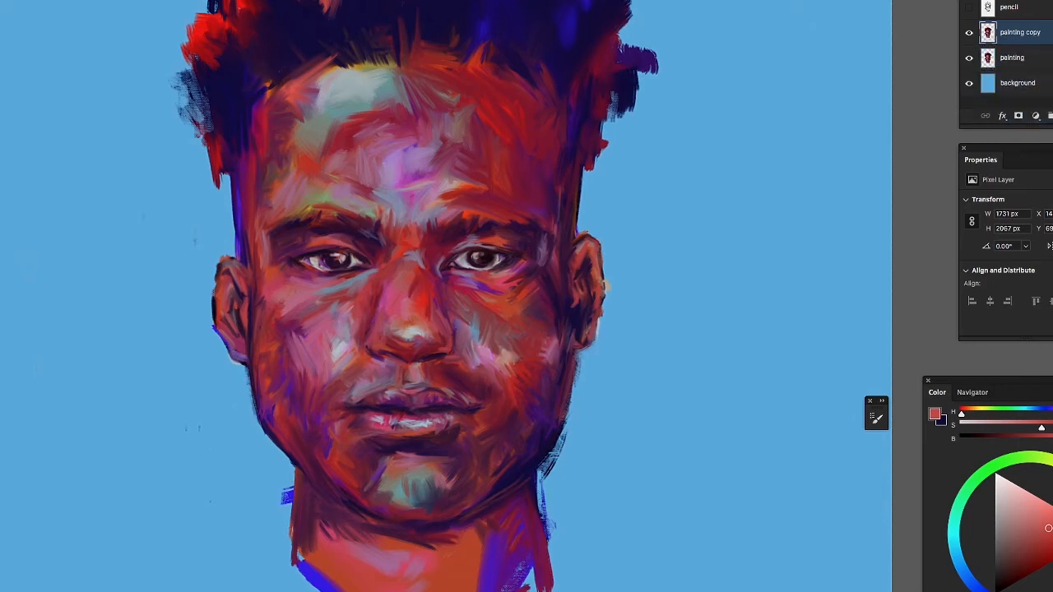
{"action": "left_click", "coordinate": [970, 58]}
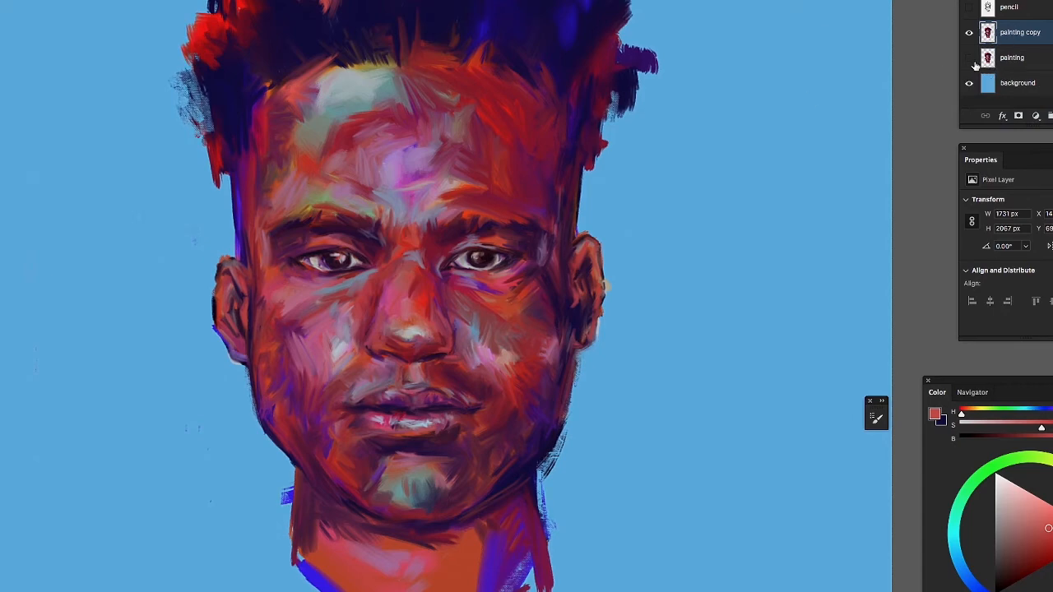
{"action": "left_click", "coordinate": [1007, 56]}
Select the subject on the painting copy layer and add a new empty layer above it
{"action": "left_click", "coordinate": [1018, 36]}
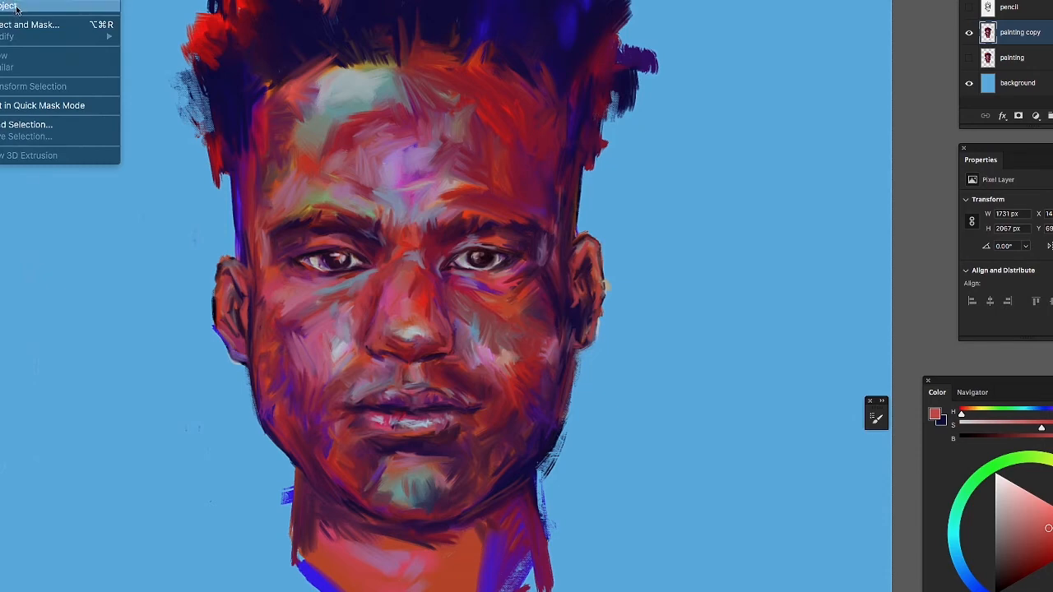
{"action": "left_click", "coordinate": [14, 9]}
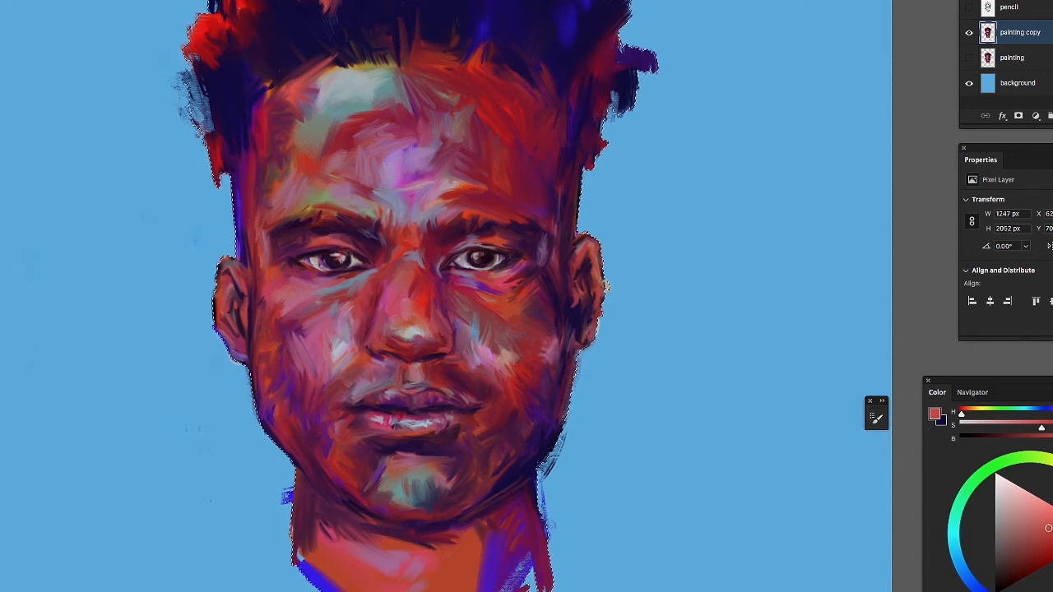
{"action": "key", "text": "super+shift+alt+n"}
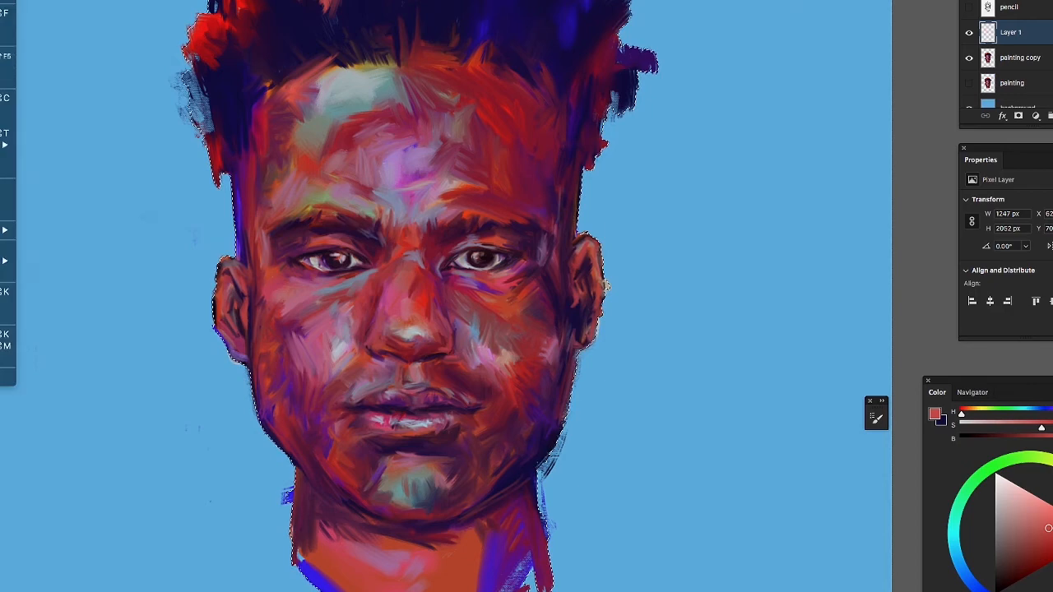
Fill the subject selection on Layer 1 with mint green (Lab 76, -37, 15) from the color libraries
{"action": "key", "text": "shift+F5"}
{"action": "left_click", "coordinate": [116, 218]}
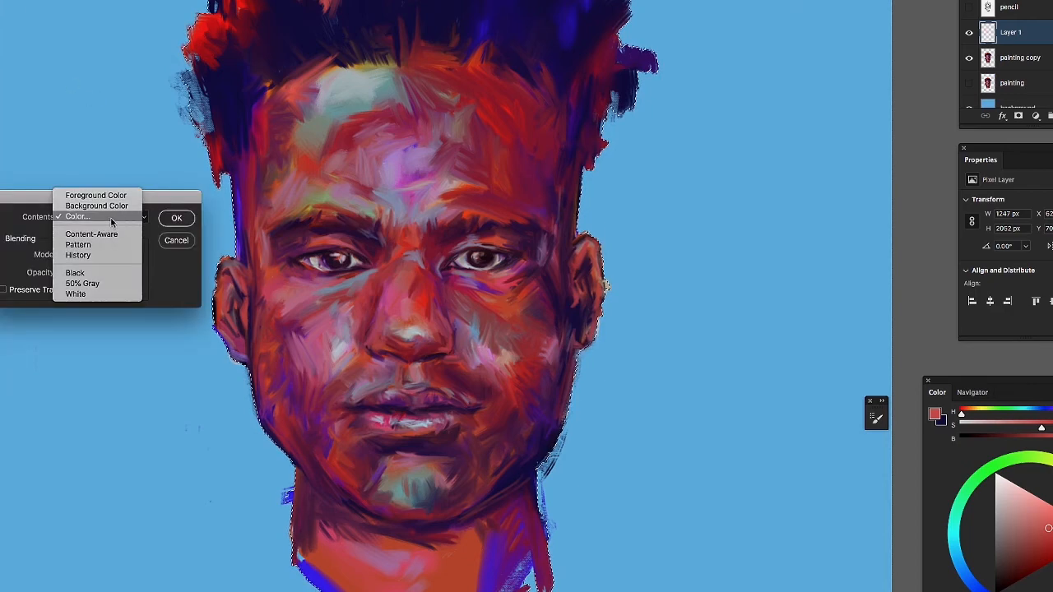
{"action": "left_click", "coordinate": [102, 216]}
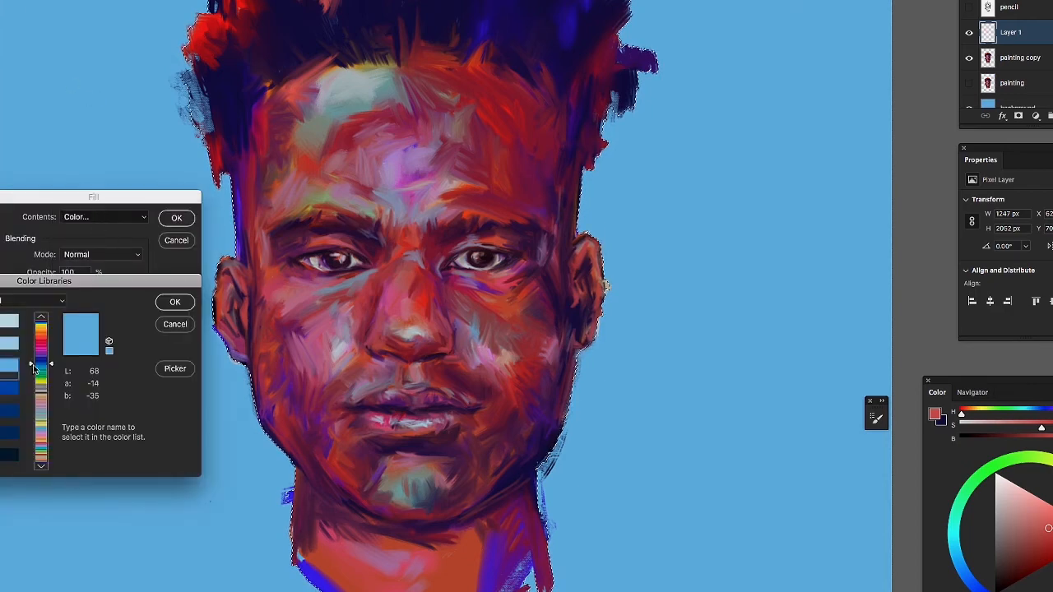
{"action": "left_click", "coordinate": [50, 339]}
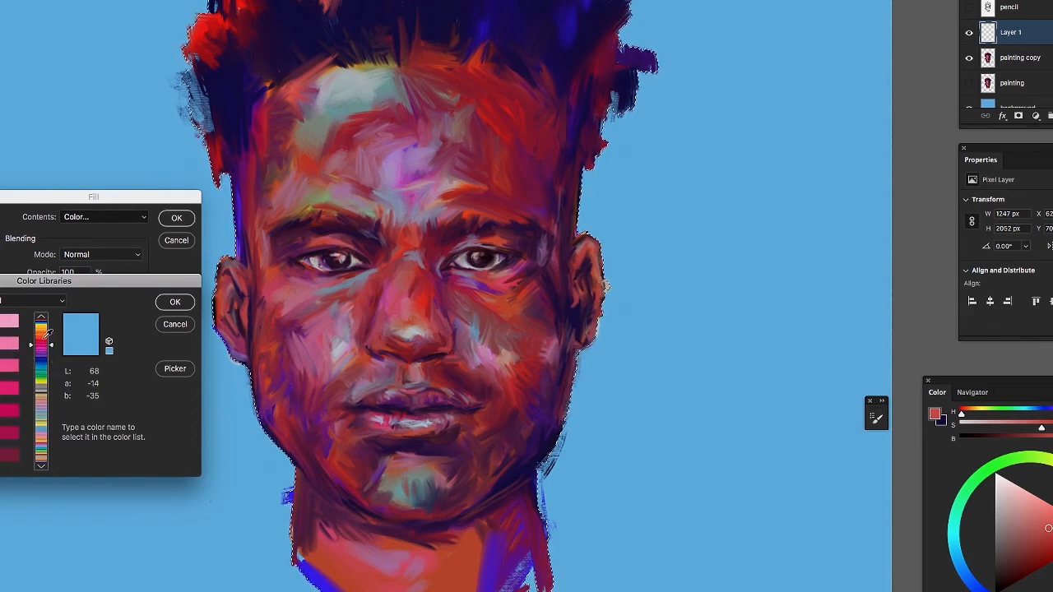
{"action": "left_click", "coordinate": [46, 338]}
{"action": "left_click", "coordinate": [41, 376]}
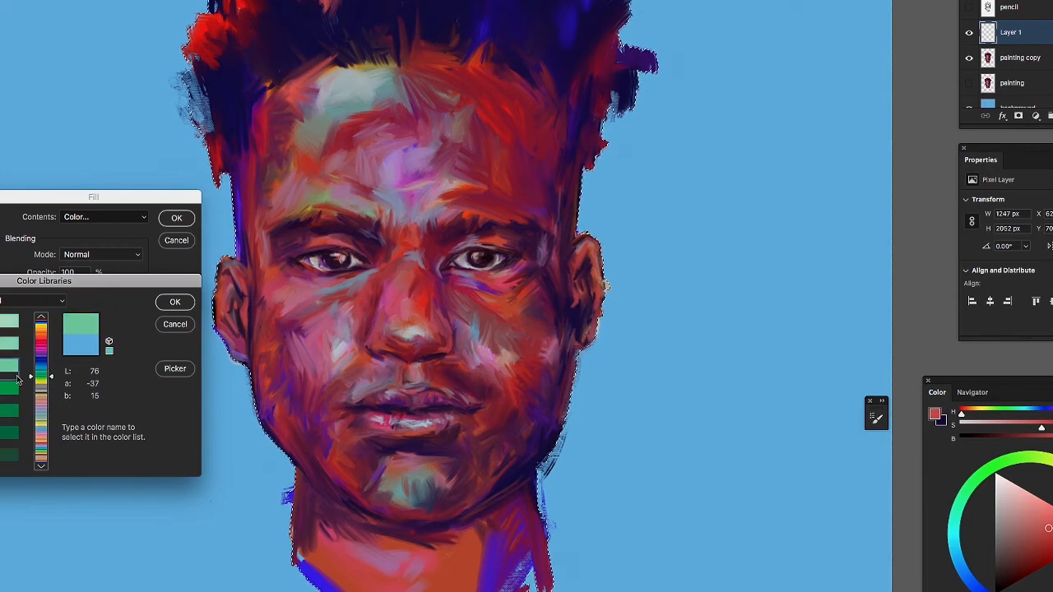
{"action": "left_click", "coordinate": [174, 302]}
{"action": "left_click", "coordinate": [176, 218]}
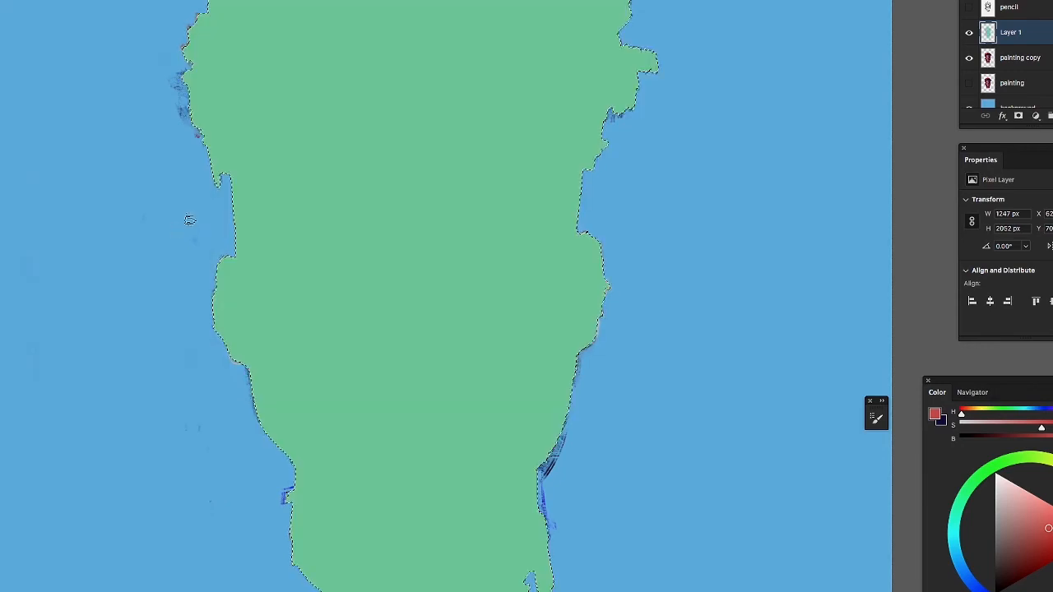
Set the green layer's blend mode to Exclusion and reduce its opacity
{"action": "left_click", "coordinate": [995, 2]}
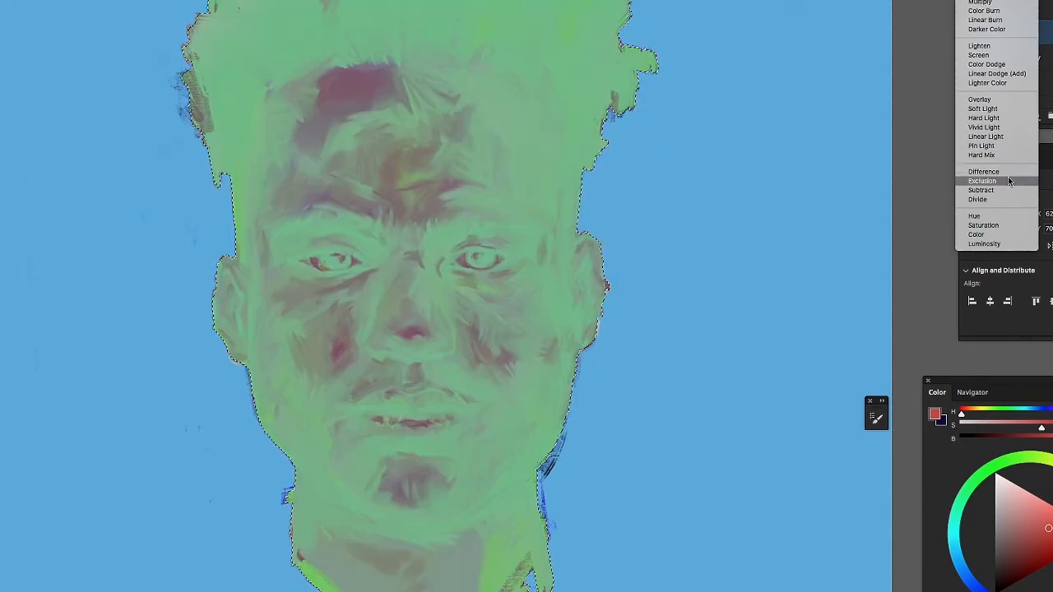
{"action": "left_click", "coordinate": [1008, 180]}
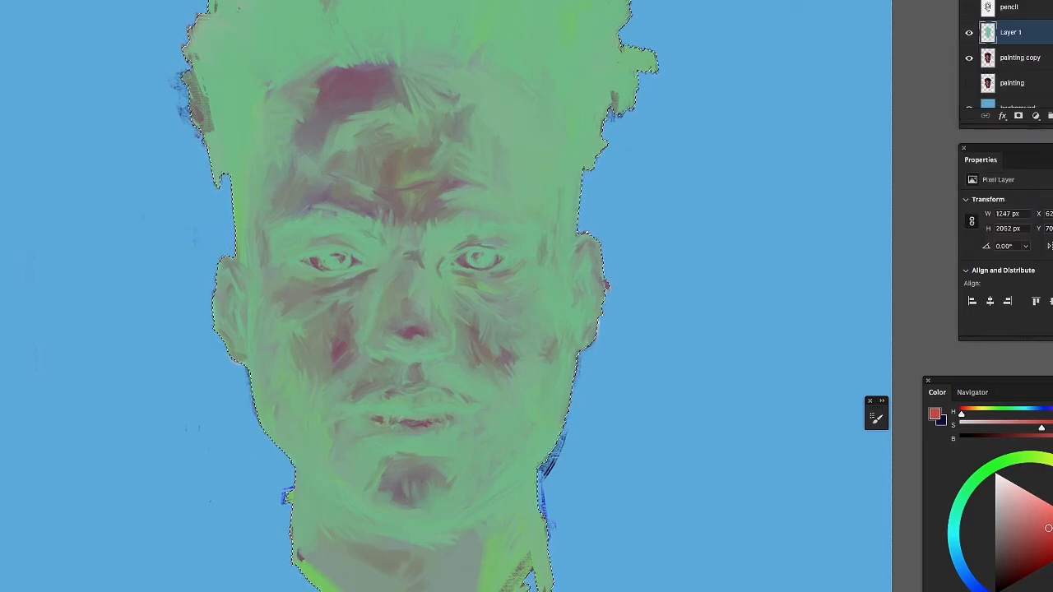
{"action": "key", "text": "8"}
{"action": "key", "text": "7"}
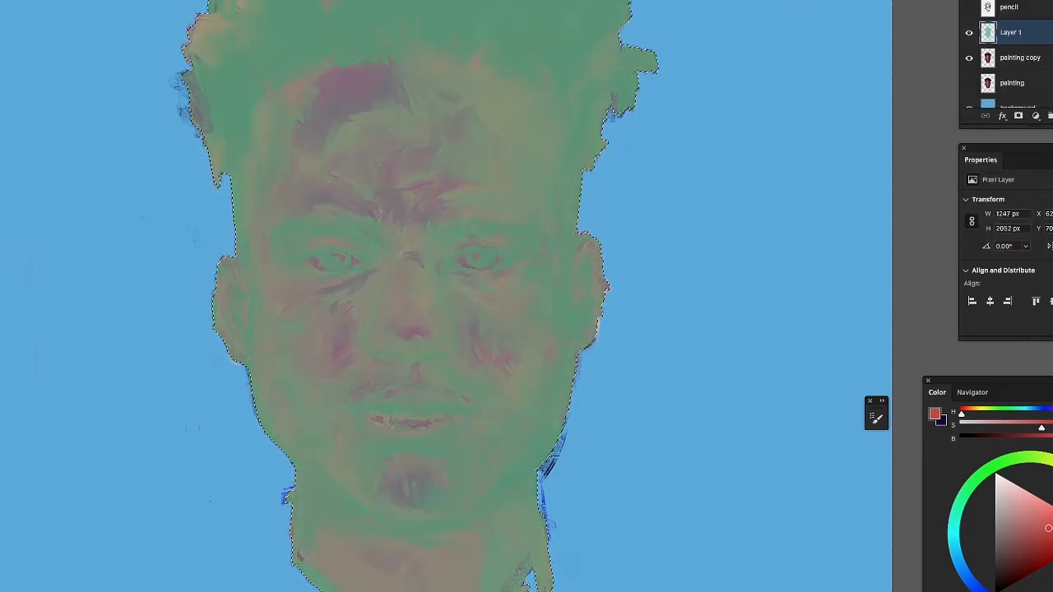
{"action": "key", "text": "0"}
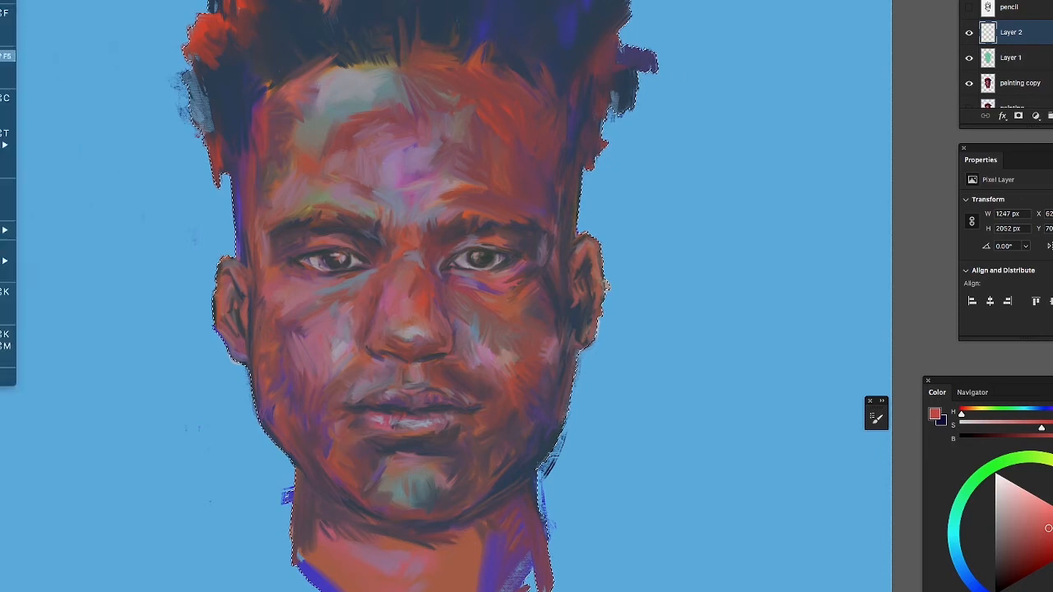
Fill the subject selection on Layer 2 with strong blue (Lab 46, -4, -58) and set the layer's blend mode to Lighten
{"action": "left_click", "coordinate": [8, 55]}
{"action": "left_click", "coordinate": [101, 217]}
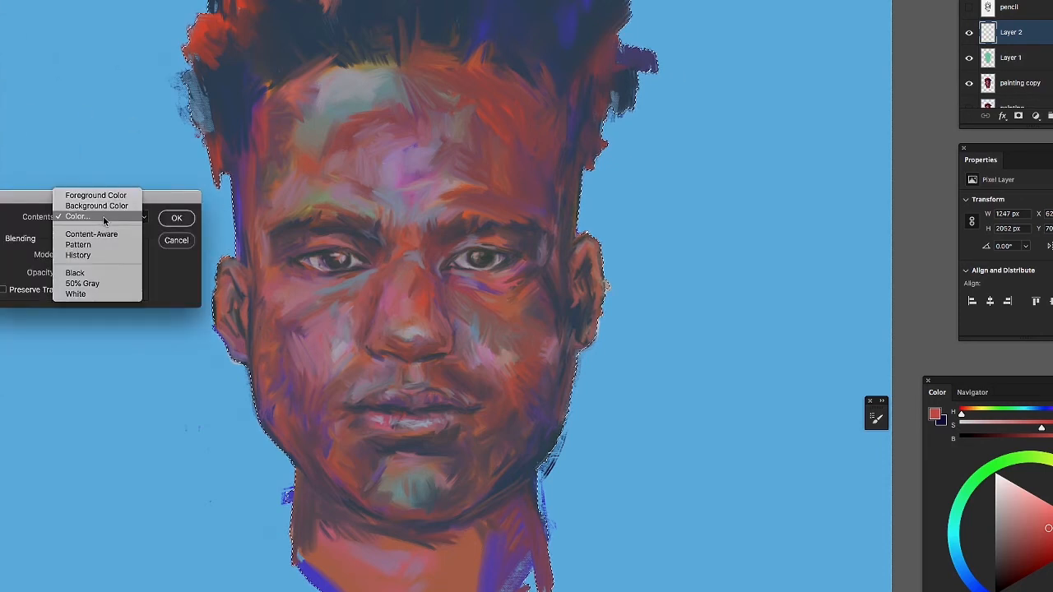
{"action": "left_click", "coordinate": [115, 219]}
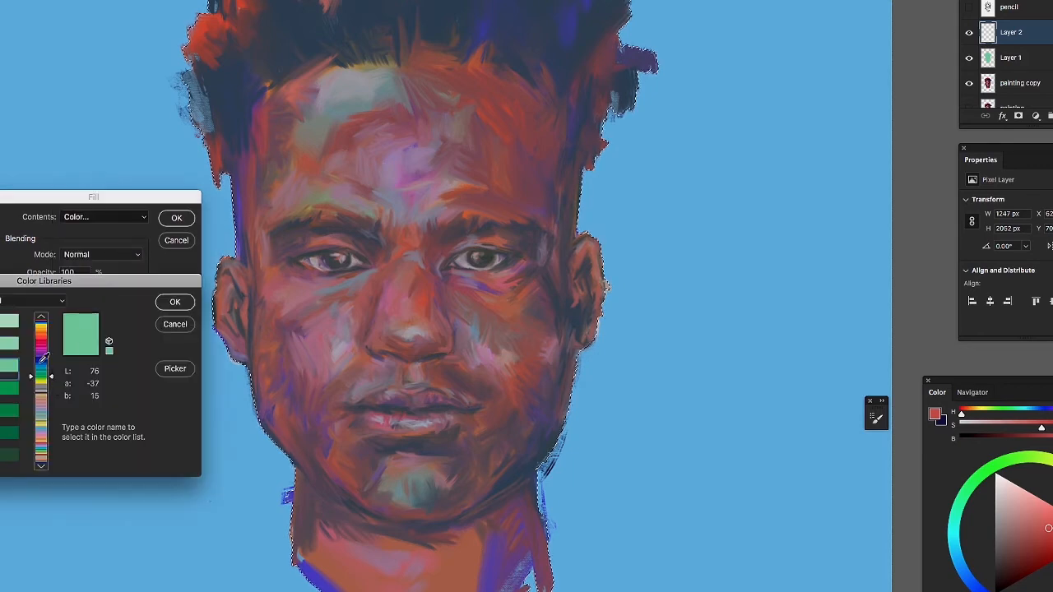
{"action": "left_click", "coordinate": [14, 372]}
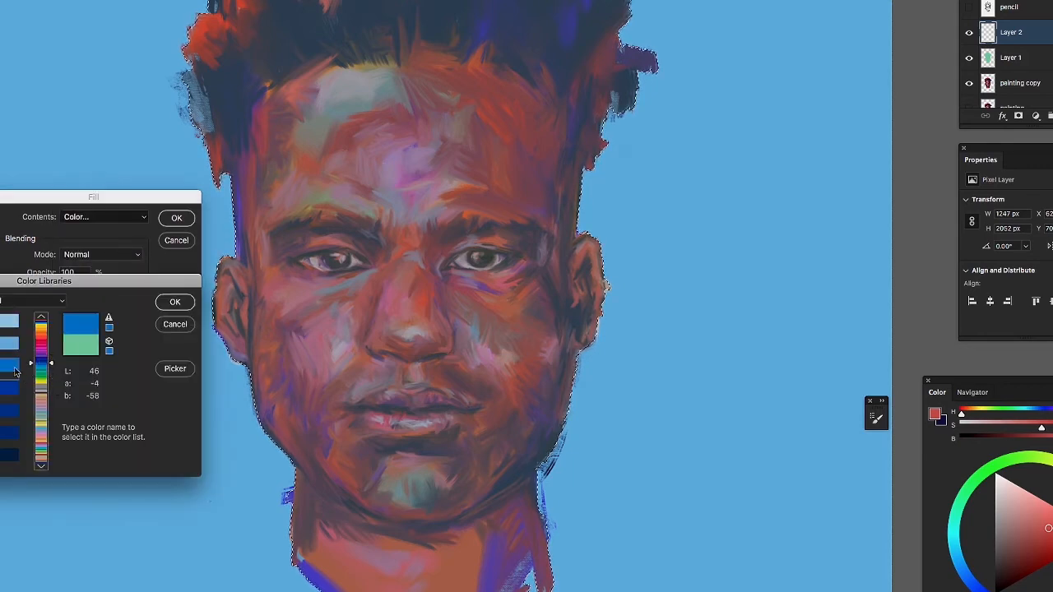
{"action": "left_click", "coordinate": [169, 303]}
{"action": "left_click", "coordinate": [177, 217]}
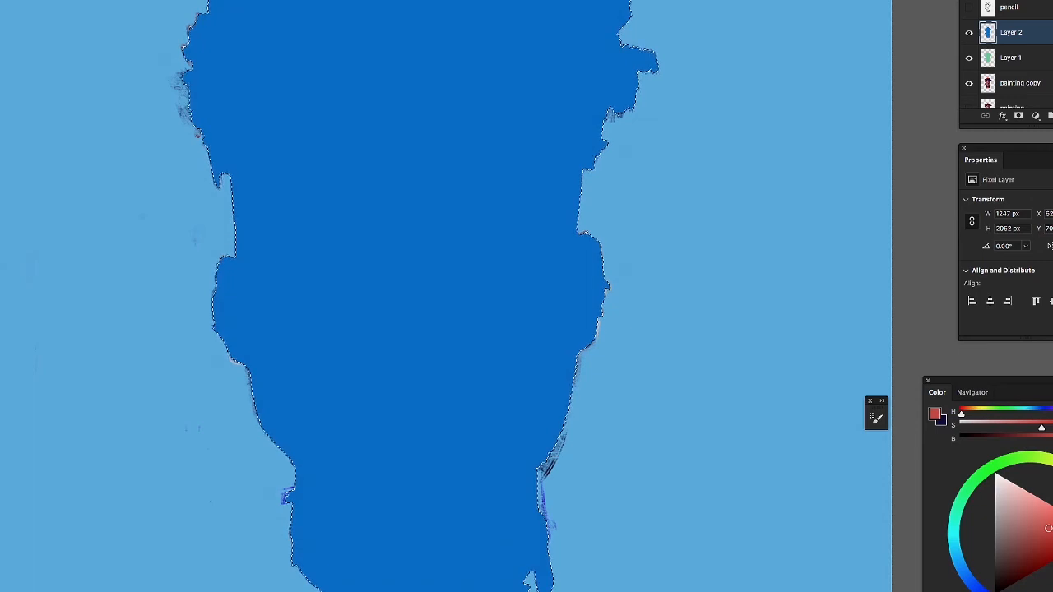
{"action": "left_click", "coordinate": [997, 2]}
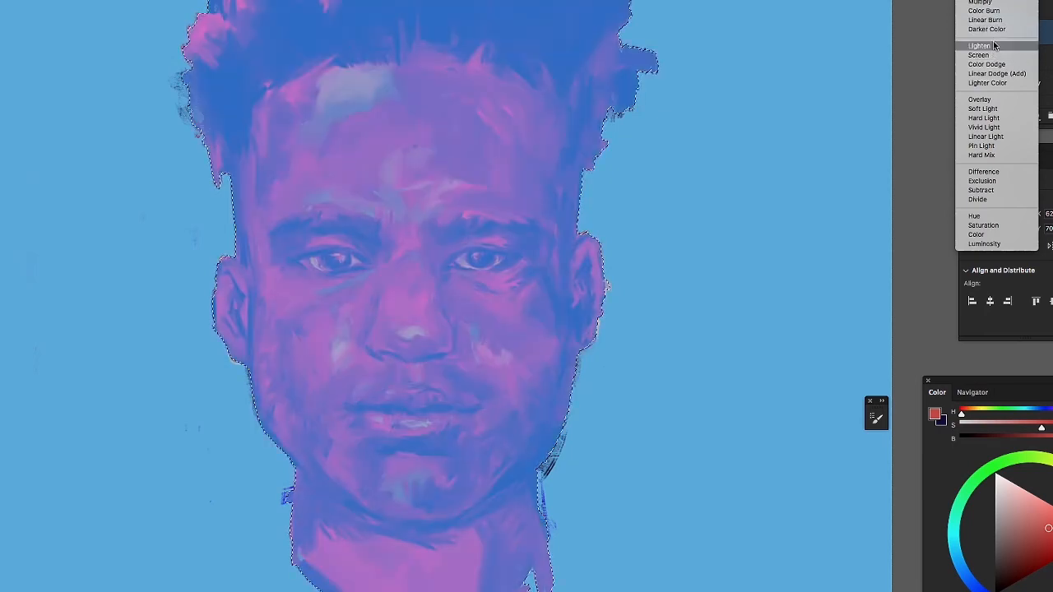
{"action": "left_click", "coordinate": [987, 47]}
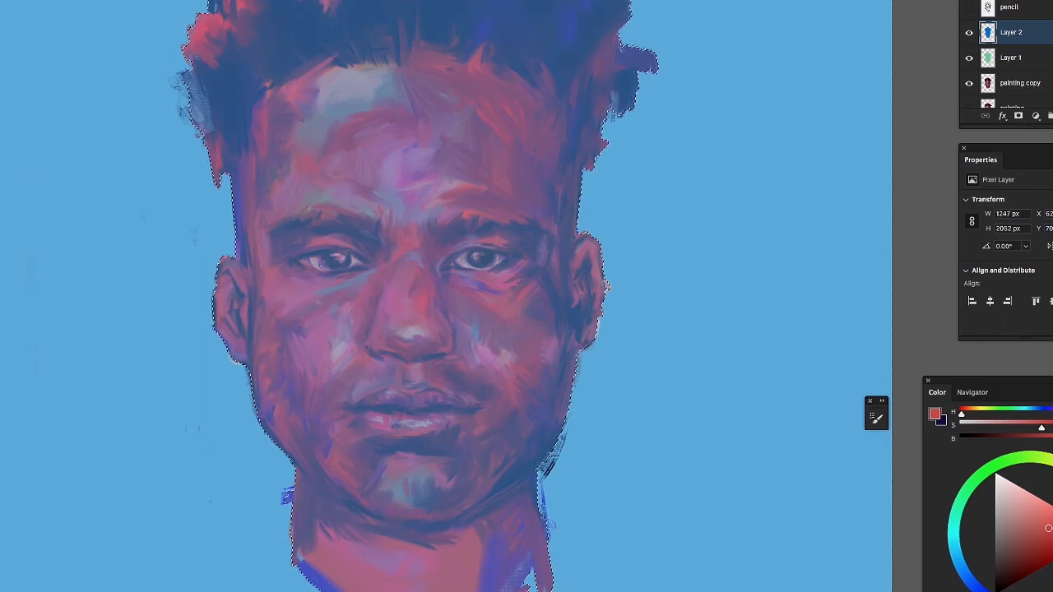
Enlarge the layer list and hide the green Layer 1, comparing the blue tint with and without it
{"action": "left_click", "coordinate": [1020, 88]}
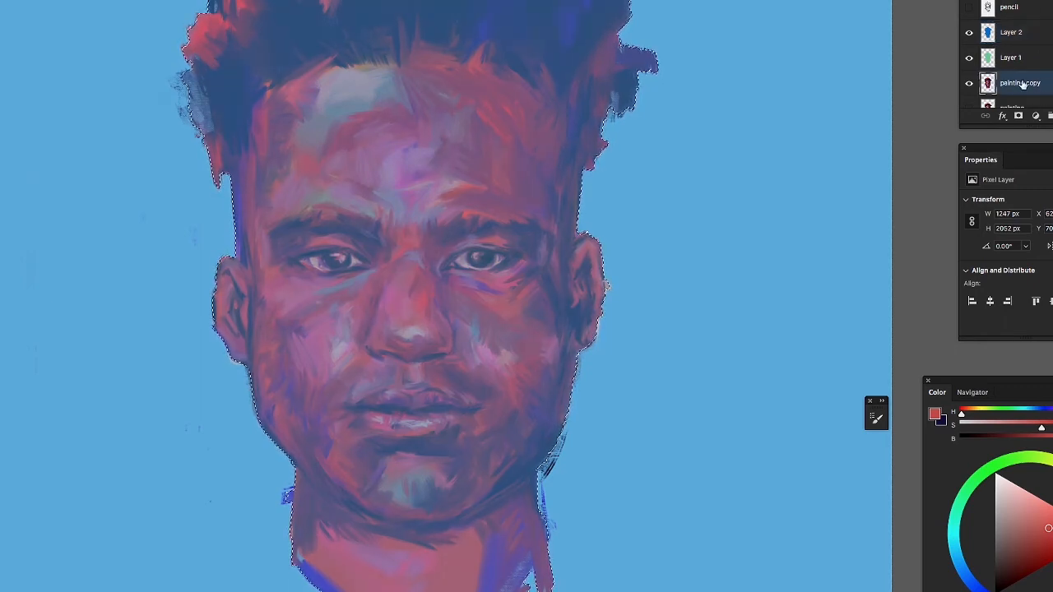
{"action": "left_click_drag", "start_coordinate": [1022, 128], "coordinate": [1023, 217]}
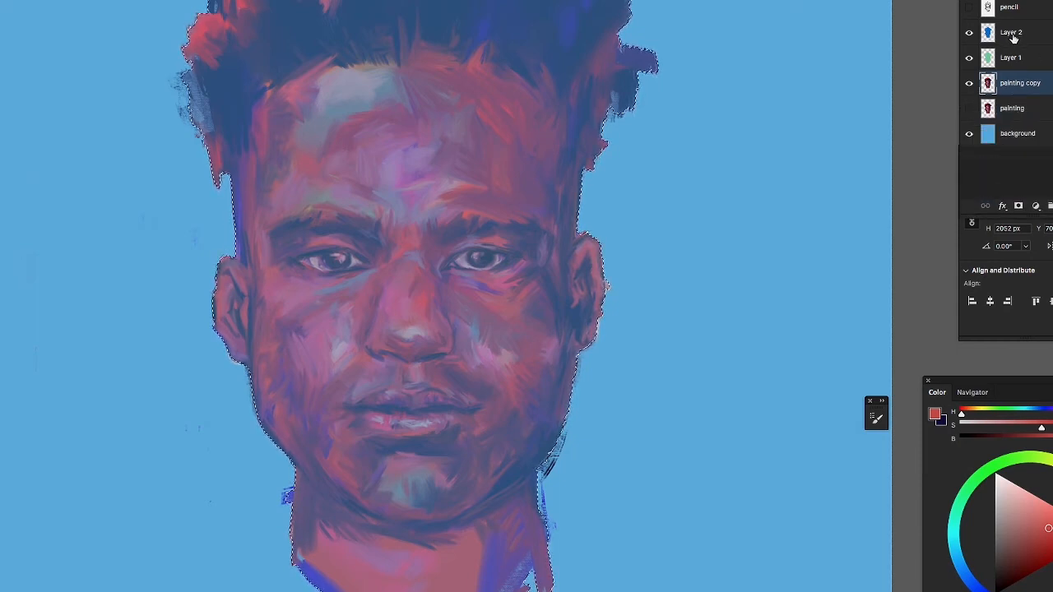
{"action": "left_click", "coordinate": [968, 58]}
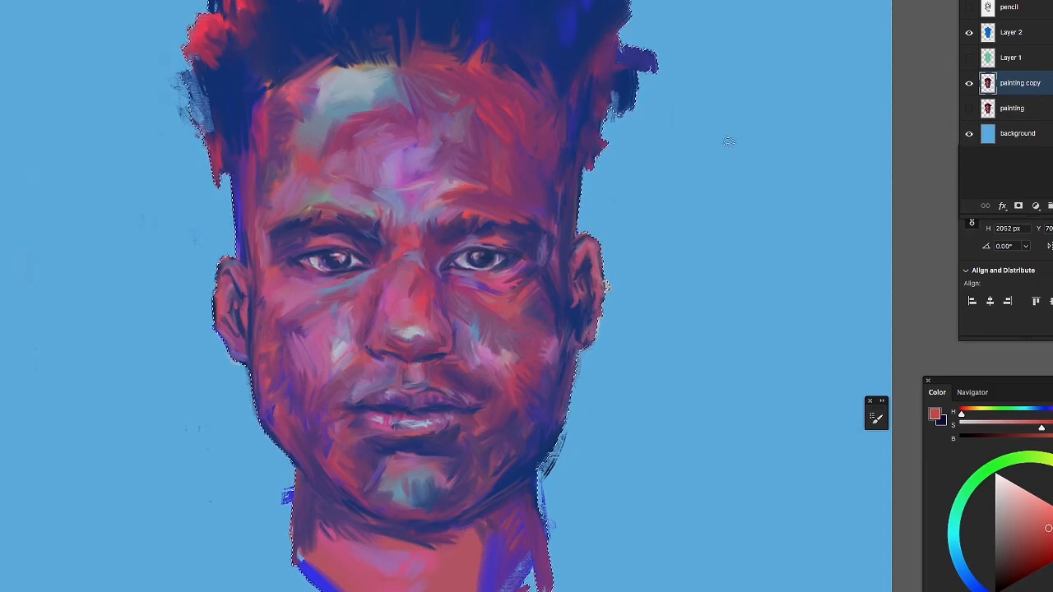
{"action": "left_click", "coordinate": [992, 32]}
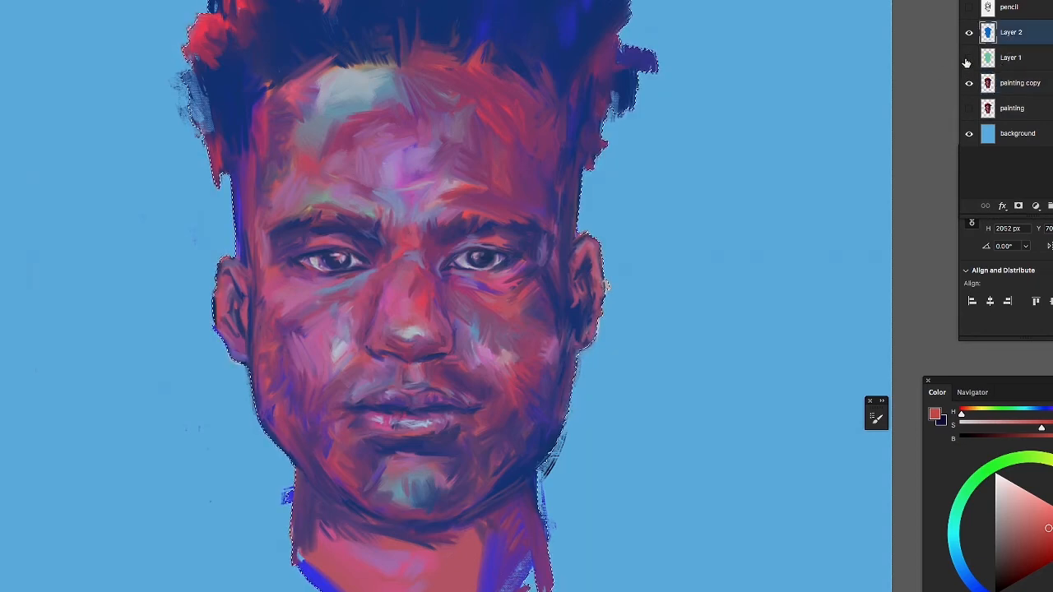
{"action": "left_click", "coordinate": [969, 59]}
{"action": "left_click", "coordinate": [968, 58]}
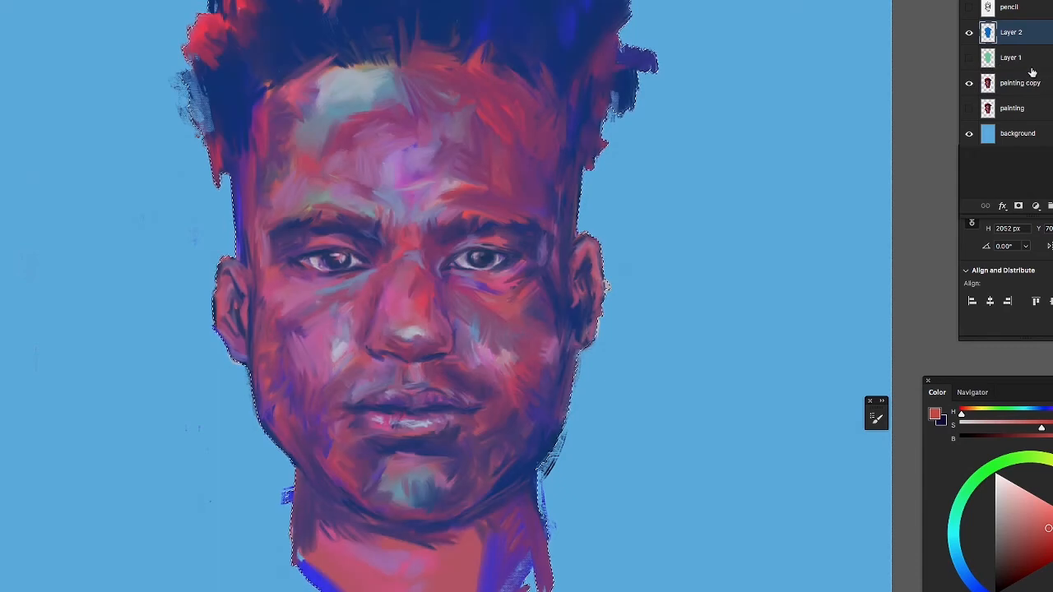
Fill the subject selection with bright red on a new layer above Layer 2 and set its blend mode to Difference
{"action": "left_click", "coordinate": [1049, 207]}
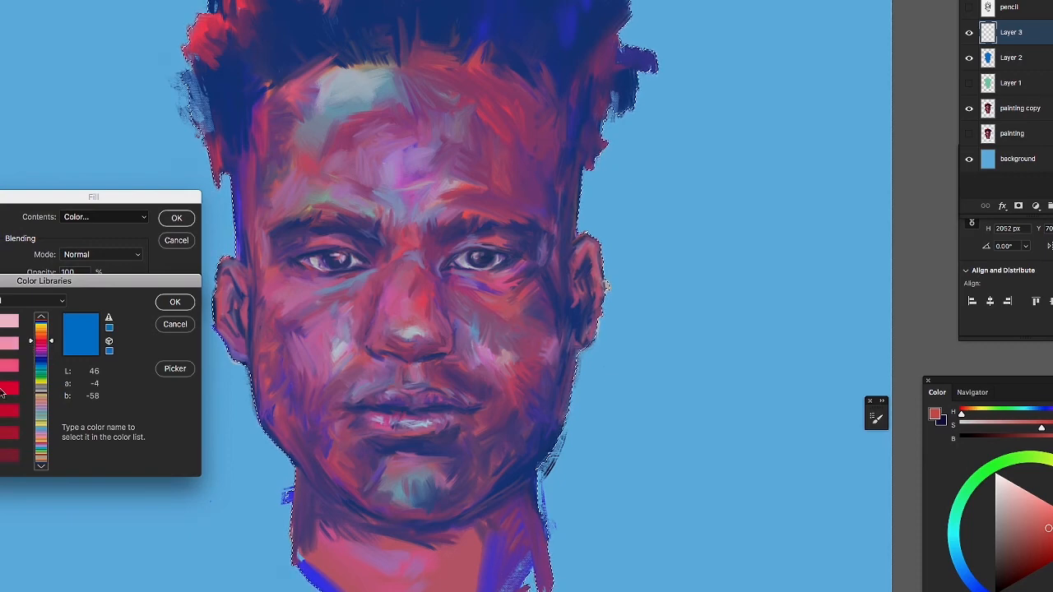
{"action": "left_click", "coordinate": [172, 303]}
{"action": "left_click", "coordinate": [176, 217]}
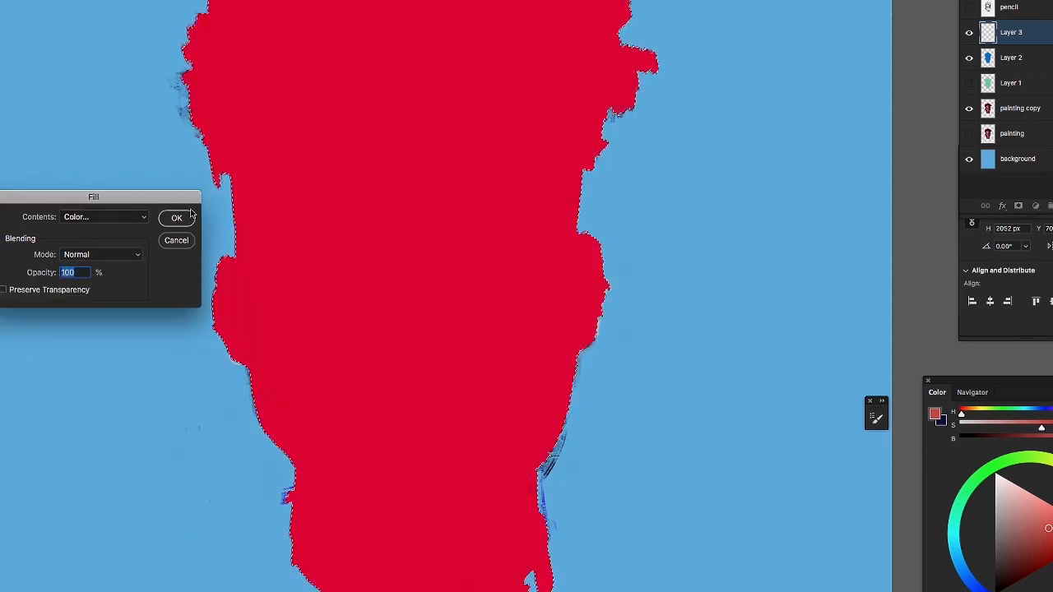
{"action": "left_click", "coordinate": [995, 1]}
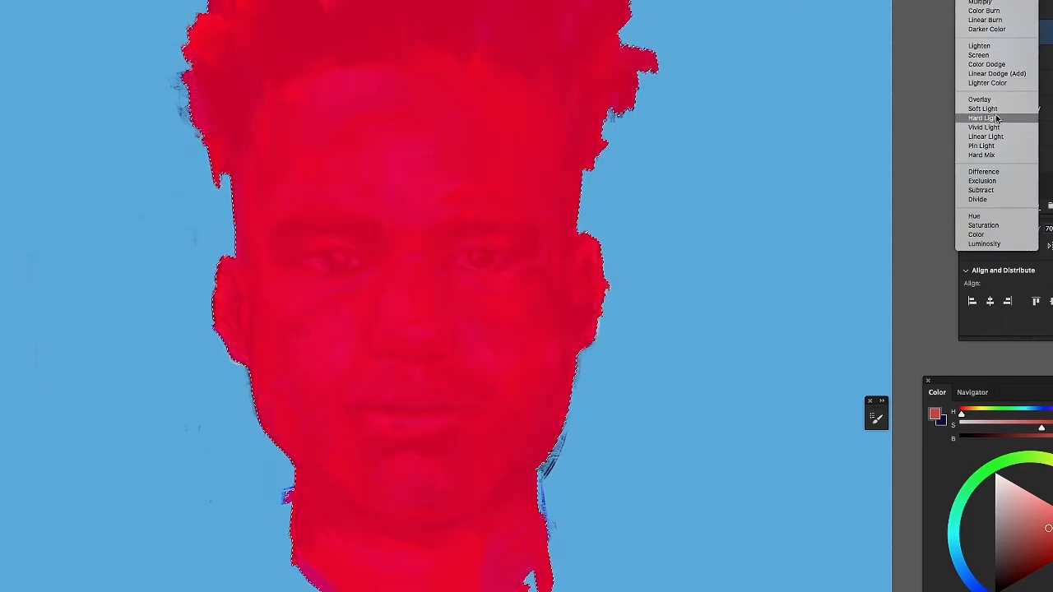
{"action": "left_click", "coordinate": [992, 173]}
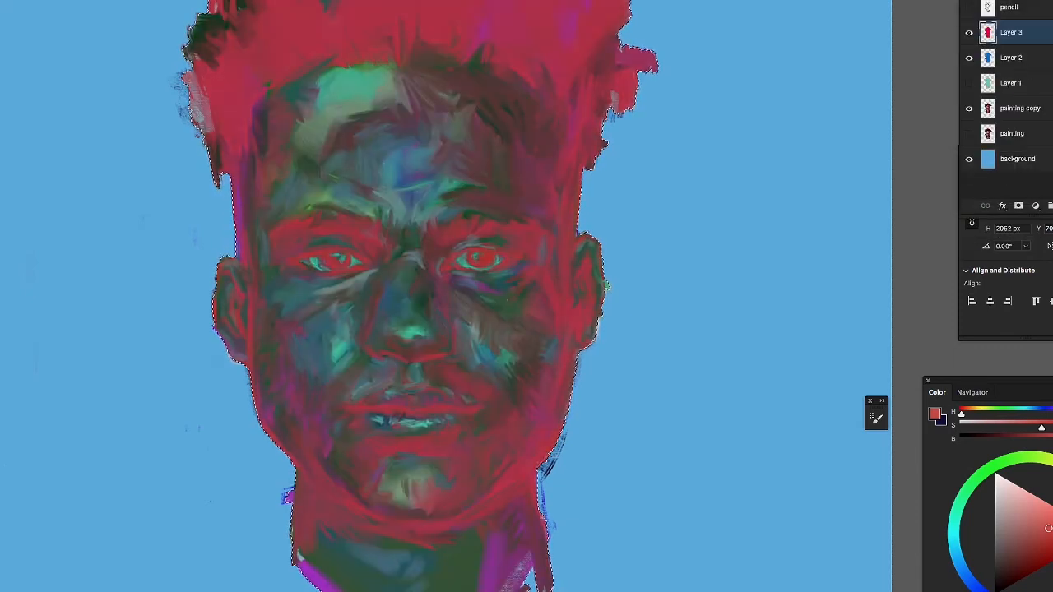
{"action": "left_click_drag", "start_coordinate": [1052, 20], "coordinate": [1050, 20]}
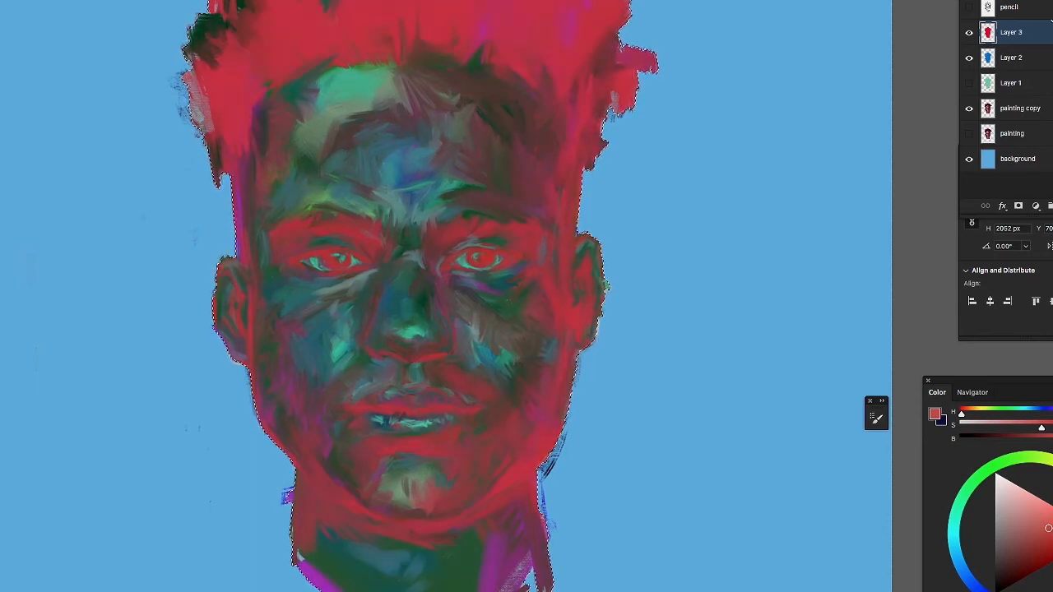
{"action": "left_click", "coordinate": [970, 82]}
{"action": "left_click", "coordinate": [970, 83]}
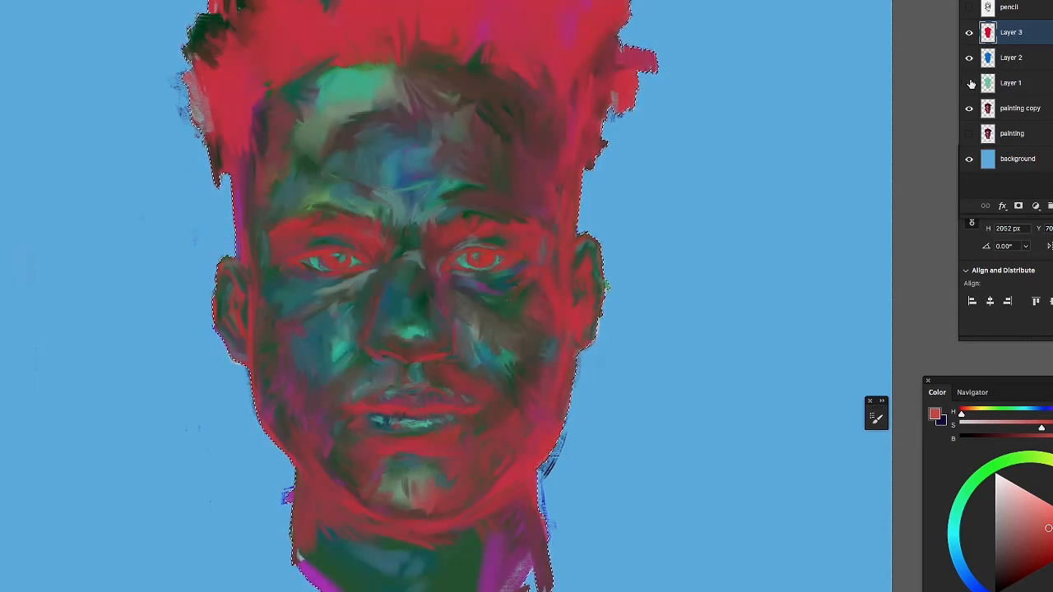
Duplicate the painting copy layer and move the duplicate above the red Layer 3
{"action": "left_click", "coordinate": [1016, 111]}
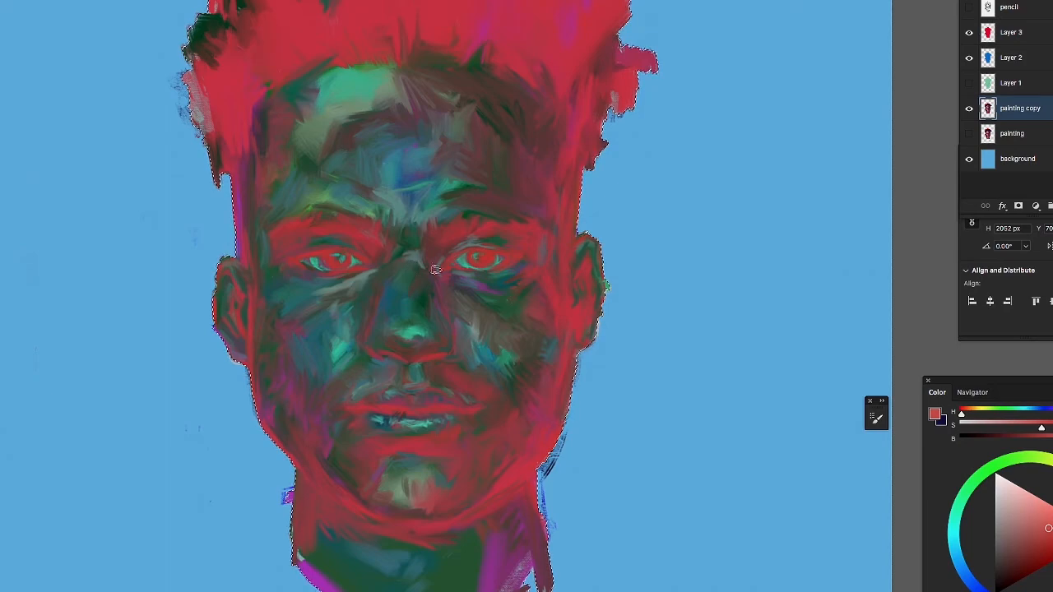
{"action": "left_click_drag", "start_coordinate": [435, 290], "coordinate": [465, 260]}
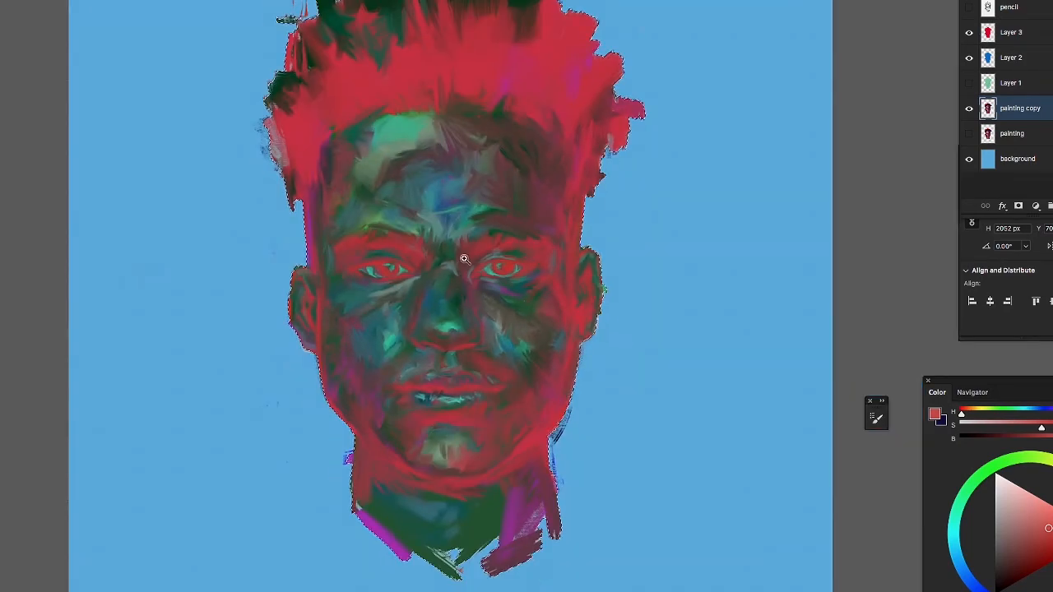
{"action": "left_click", "coordinate": [473, 143]}
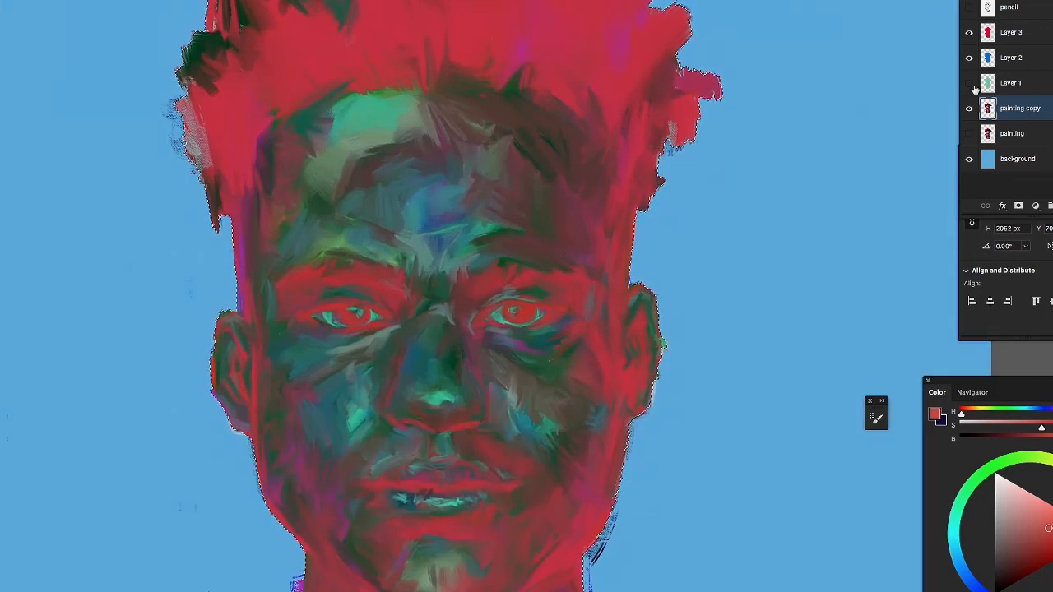
{"action": "left_click", "coordinate": [453, 329]}
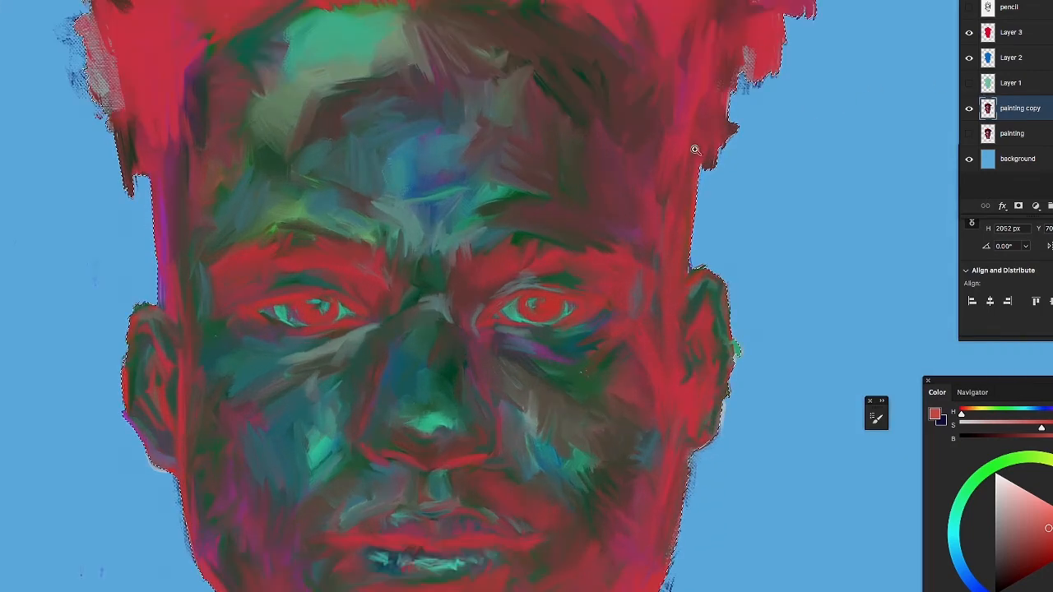
{"action": "left_click", "coordinate": [995, 1]}
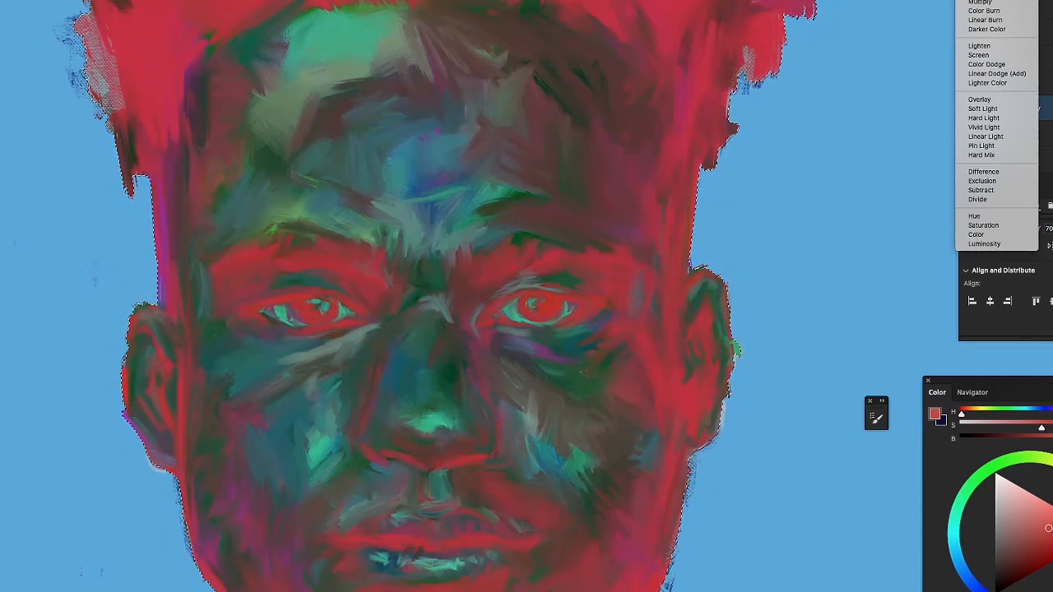
{"action": "key", "text": "Escape"}
{"action": "mouse_move", "coordinate": [1034, 113]}
{"action": "left_mouse_down"}
{"action": "mouse_move", "coordinate": [1043, 206]}
{"action": "mouse_move", "coordinate": [1052, 205]}
{"action": "left_mouse_up"}
{"action": "left_click_drag", "start_coordinate": [1020, 102], "coordinate": [1022, 19]}
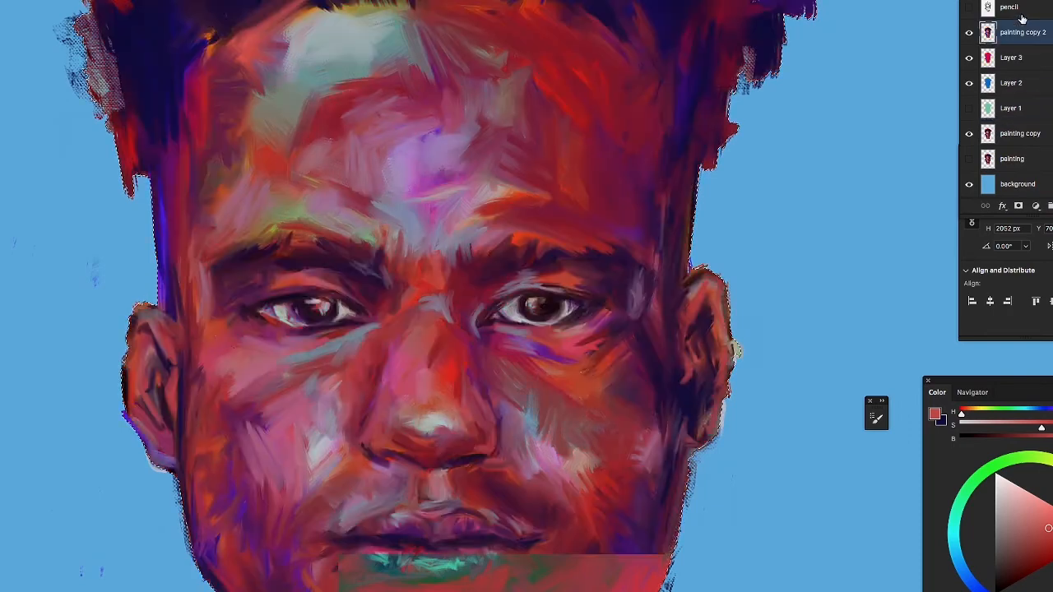
Set painting copy 2's blend mode to Linear Light, undo the last adjustment made to it, and select the red Layer 3
{"action": "left_click", "coordinate": [995, 2]}
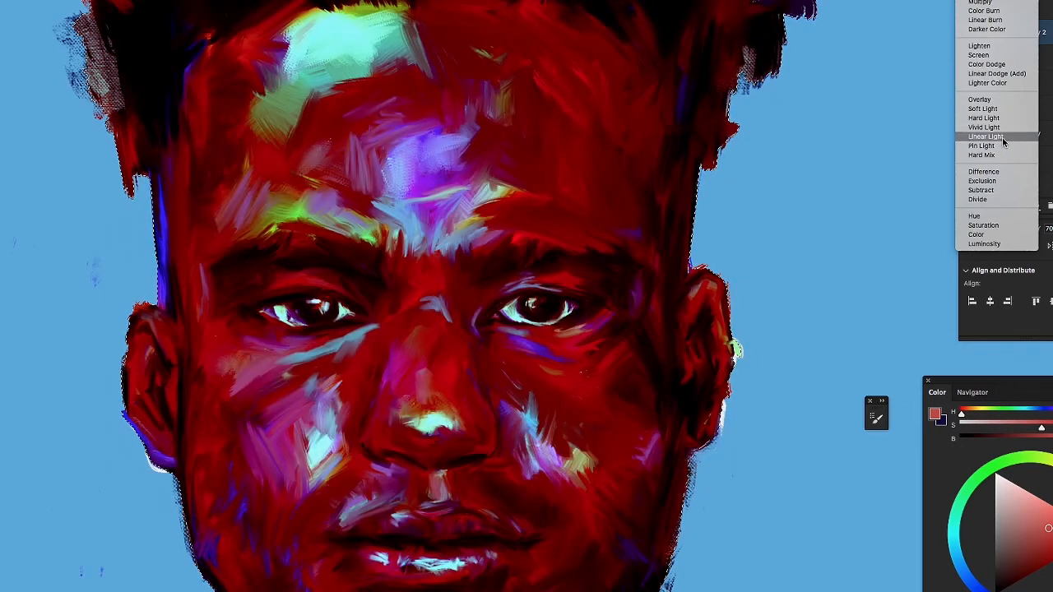
{"action": "left_click", "coordinate": [1002, 140]}
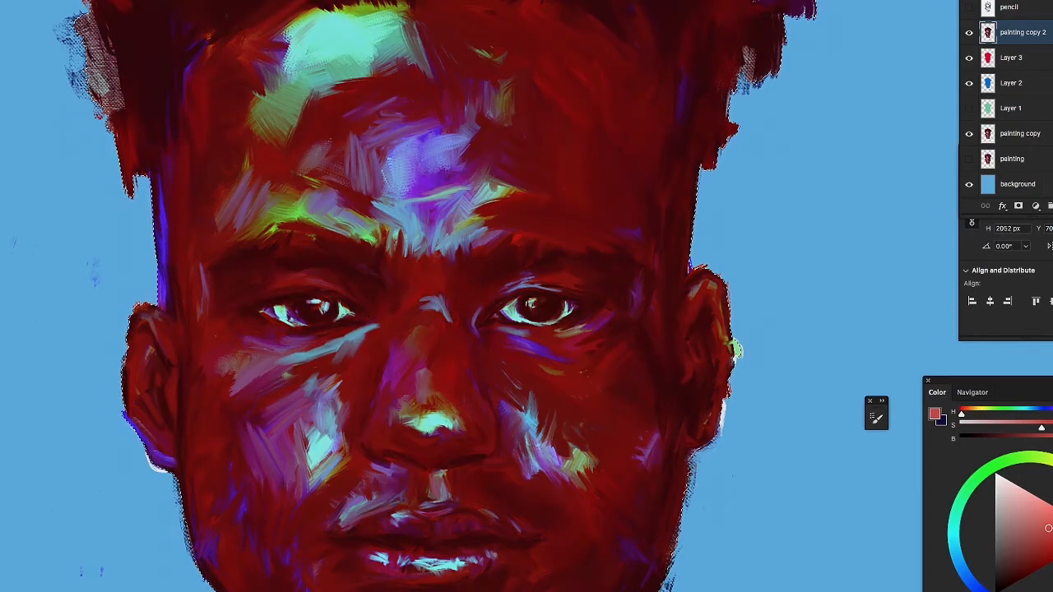
{"action": "key", "text": "super+z"}
{"action": "left_click", "coordinate": [1003, 59]}
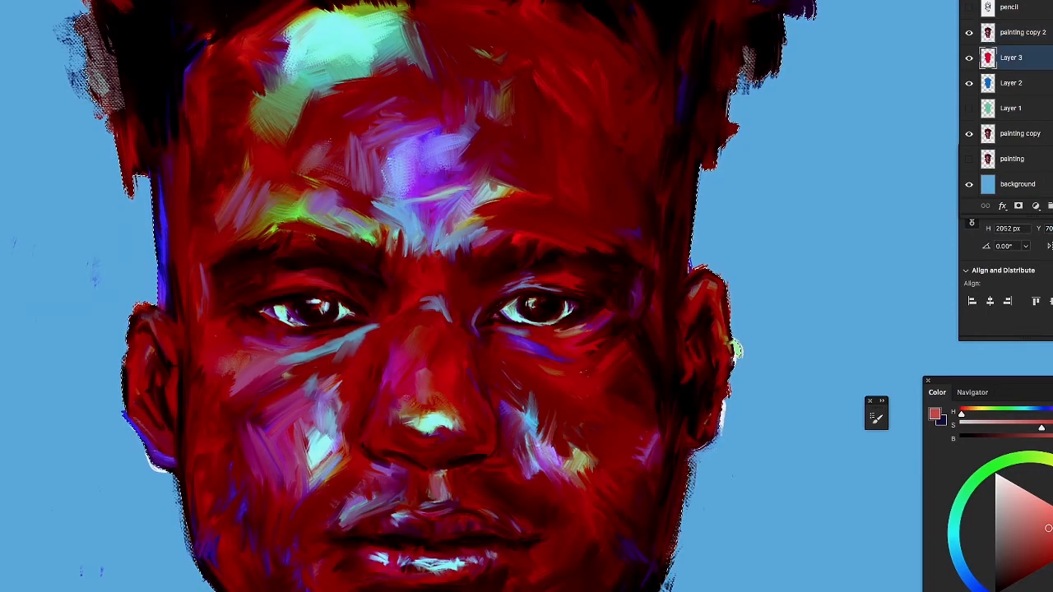
Turn the hidden green Layer 1 back on beneath Layer 2 and bring the eyes and nose into close view
{"action": "left_click", "coordinate": [1015, 83]}
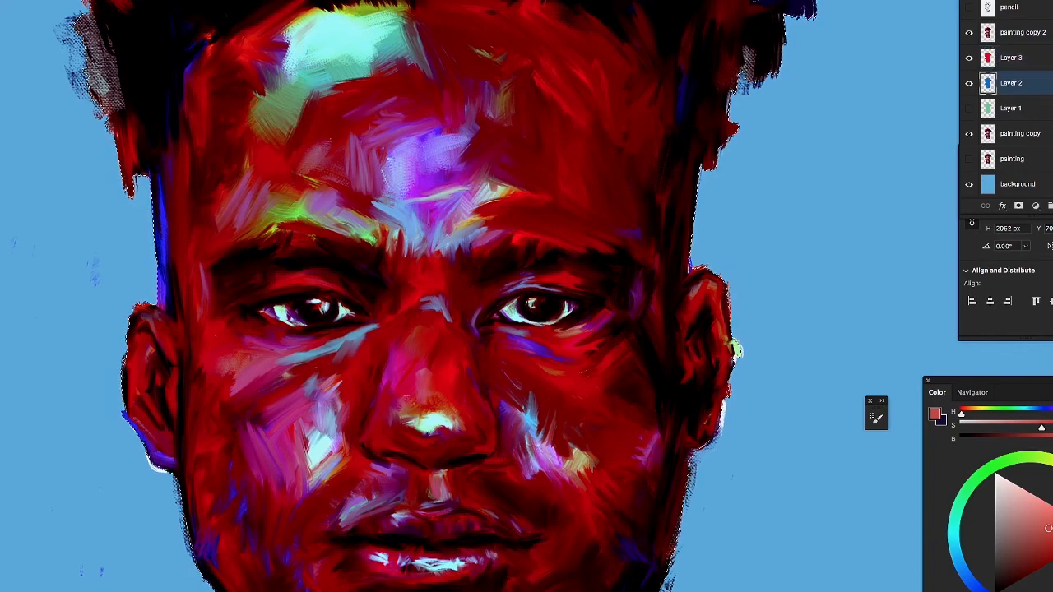
{"action": "left_click", "coordinate": [969, 110]}
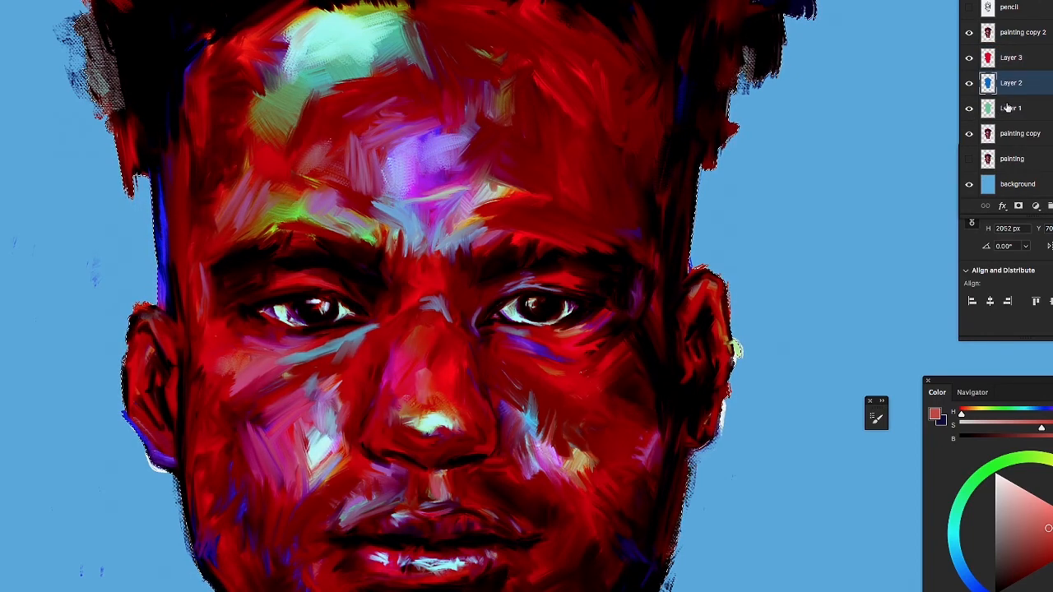
{"action": "mouse_move", "coordinate": [532, 323]}
{"action": "left_mouse_down"}
{"action": "mouse_move", "coordinate": [483, 328]}
{"action": "mouse_move", "coordinate": [534, 327]}
{"action": "left_mouse_up"}
{"action": "mouse_move", "coordinate": [505, 480]}
{"action": "left_mouse_down"}
{"action": "mouse_move", "coordinate": [545, 481]}
{"action": "mouse_move", "coordinate": [519, 481]}
{"action": "left_mouse_up"}
Soften the harsh red effect of painting copy 2 and Layer 3 on the face, and hide the green Layer 1
{"action": "left_click", "coordinate": [1020, 32]}
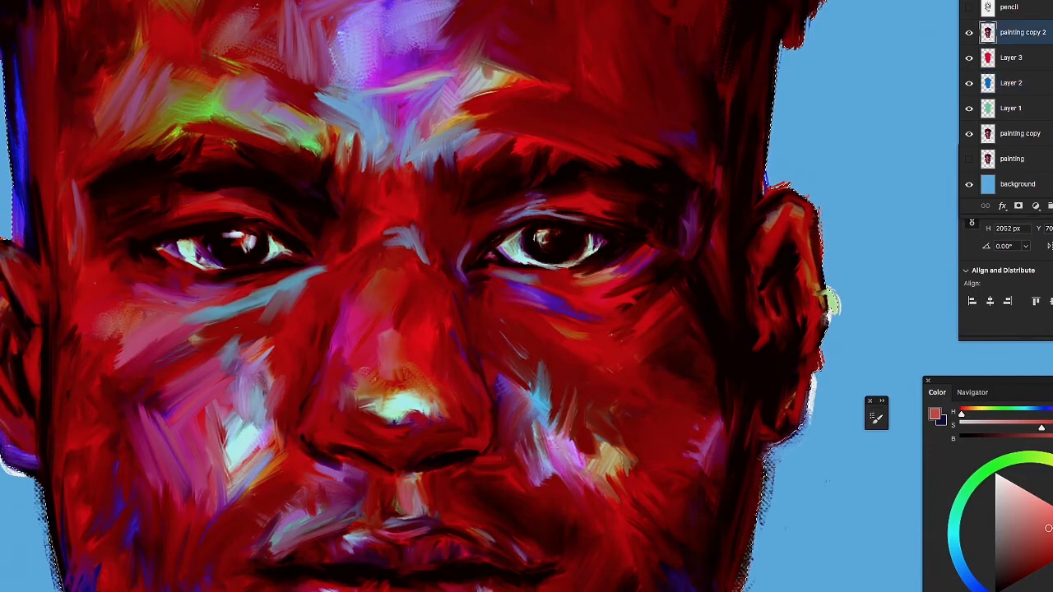
{"action": "left_click", "coordinate": [1011, 58]}
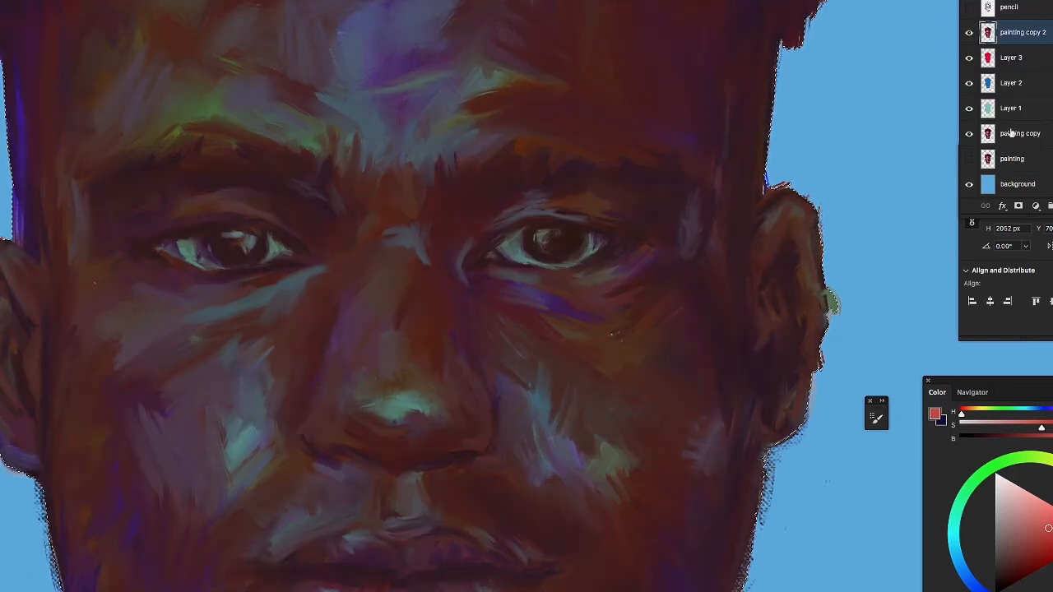
{"action": "left_click", "coordinate": [970, 108]}
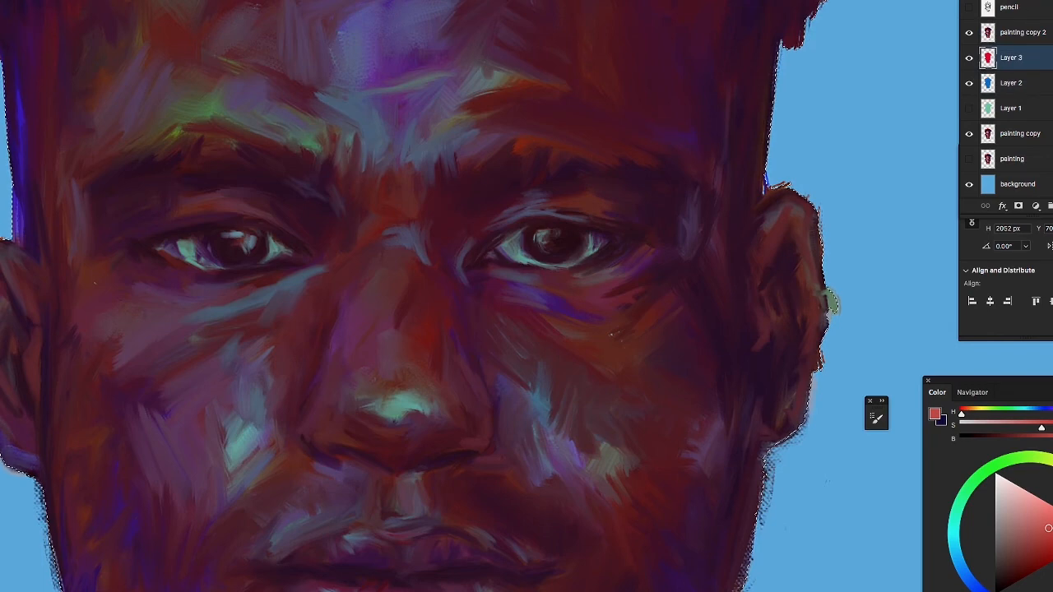
{"action": "left_click", "coordinate": [1023, 32]}
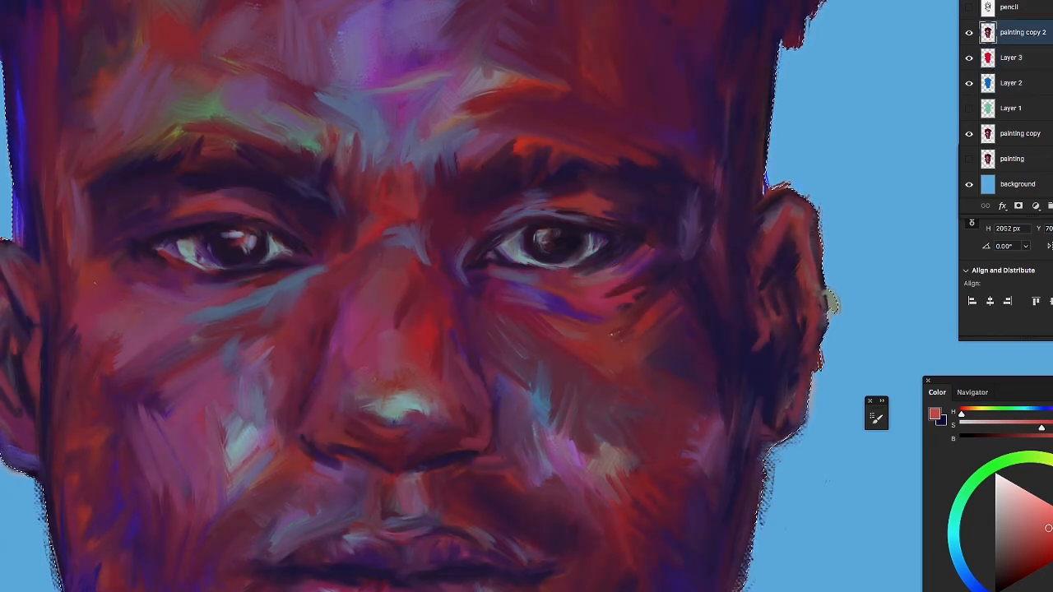
Compare the whole face with and without the green Layer 1
{"action": "left_click_drag", "start_coordinate": [604, 258], "coordinate": [584, 274]}
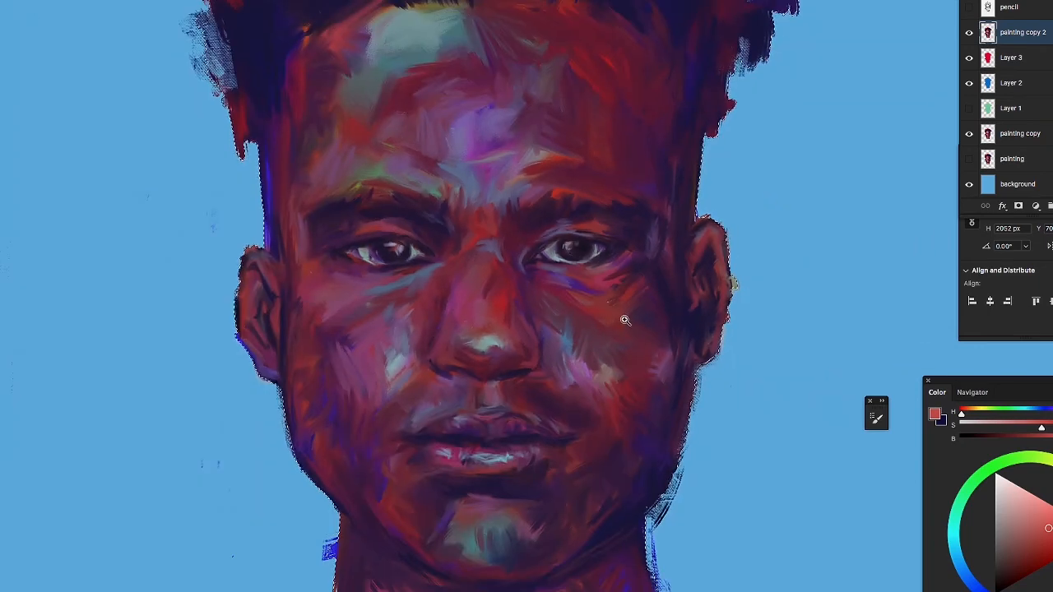
{"action": "left_click_drag", "start_coordinate": [644, 233], "coordinate": [391, 153]}
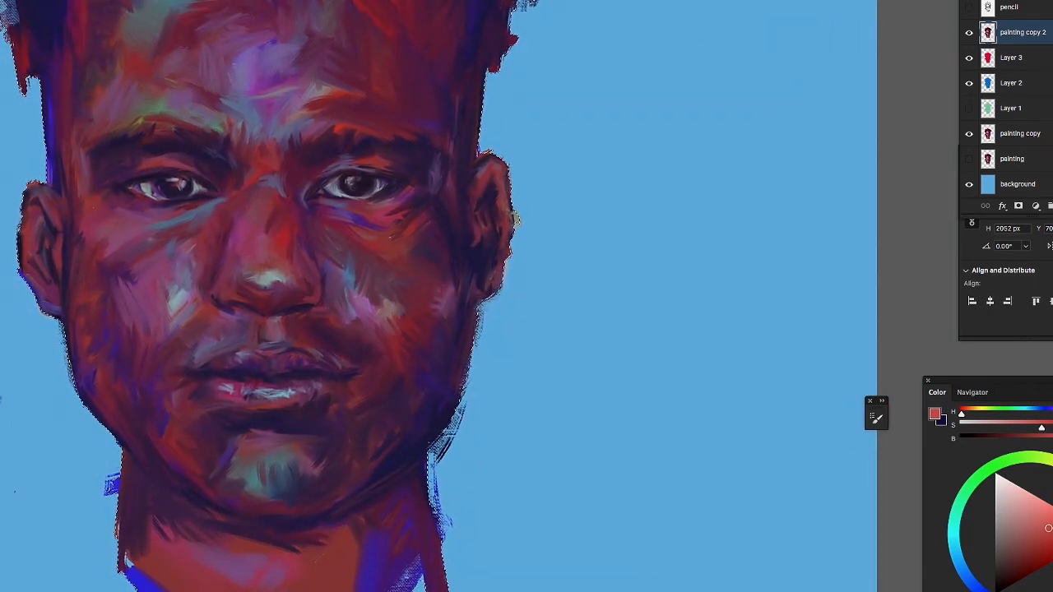
{"action": "left_click", "coordinate": [969, 108]}
{"action": "left_click", "coordinate": [969, 108]}
{"action": "left_click", "coordinate": [1000, 108]}
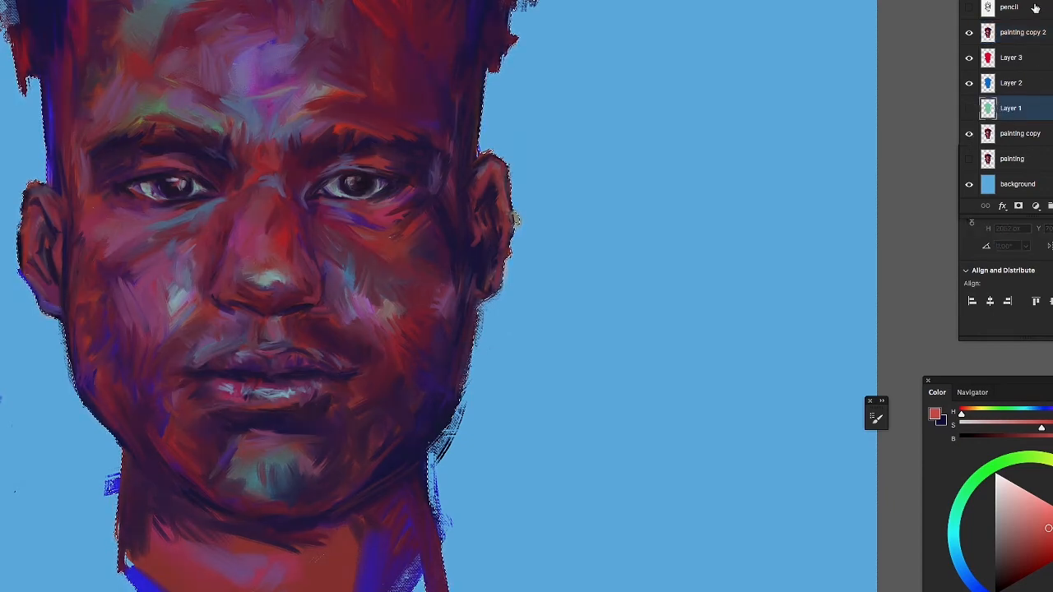
Try the Luminosity blend mode on the green Layer 1 and delete the layer
{"action": "left_click", "coordinate": [969, 107]}
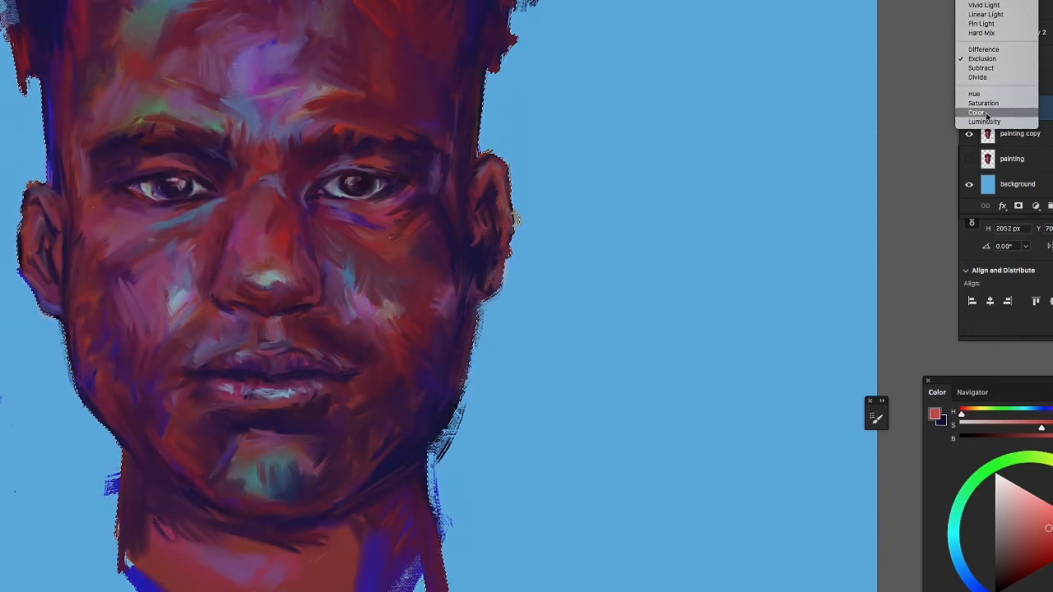
{"action": "left_click", "coordinate": [994, 122]}
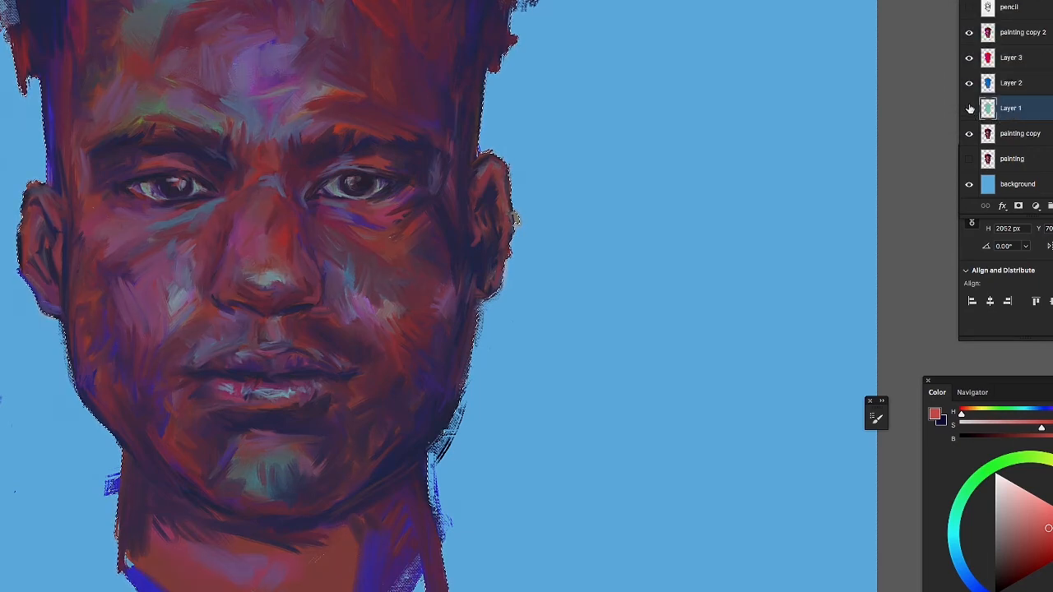
{"action": "mouse_move", "coordinate": [1003, 114]}
{"action": "left_mouse_down"}
{"action": "mouse_move", "coordinate": [1014, 185]}
{"action": "mouse_move", "coordinate": [1048, 206]}
{"action": "left_mouse_up"}
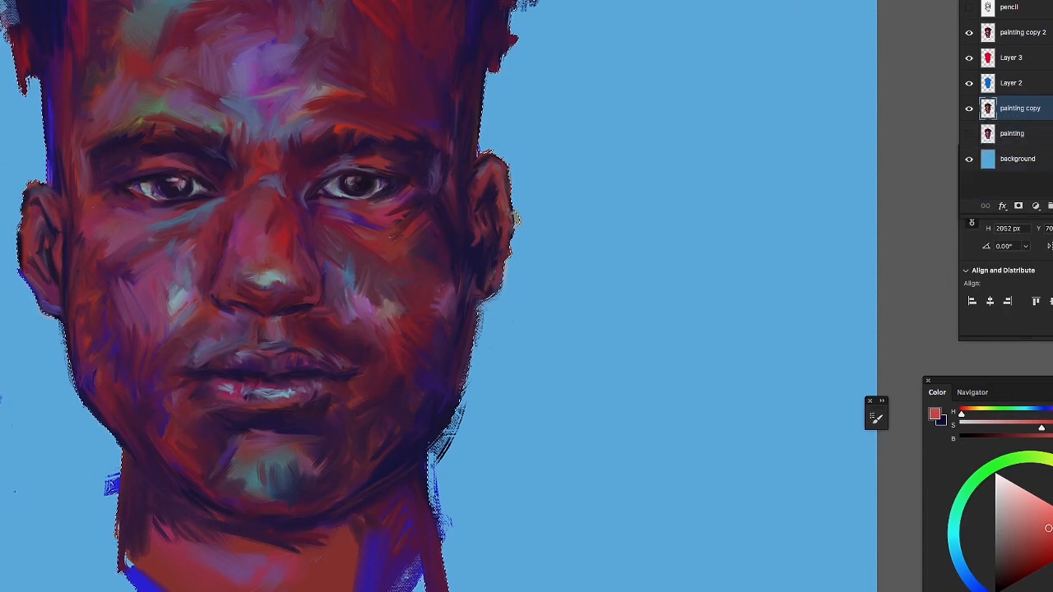
Show the original painting layer and compare it with the four layers from painting copy up to painting copy 2 hidden and shown
{"action": "left_click", "coordinate": [997, 84]}
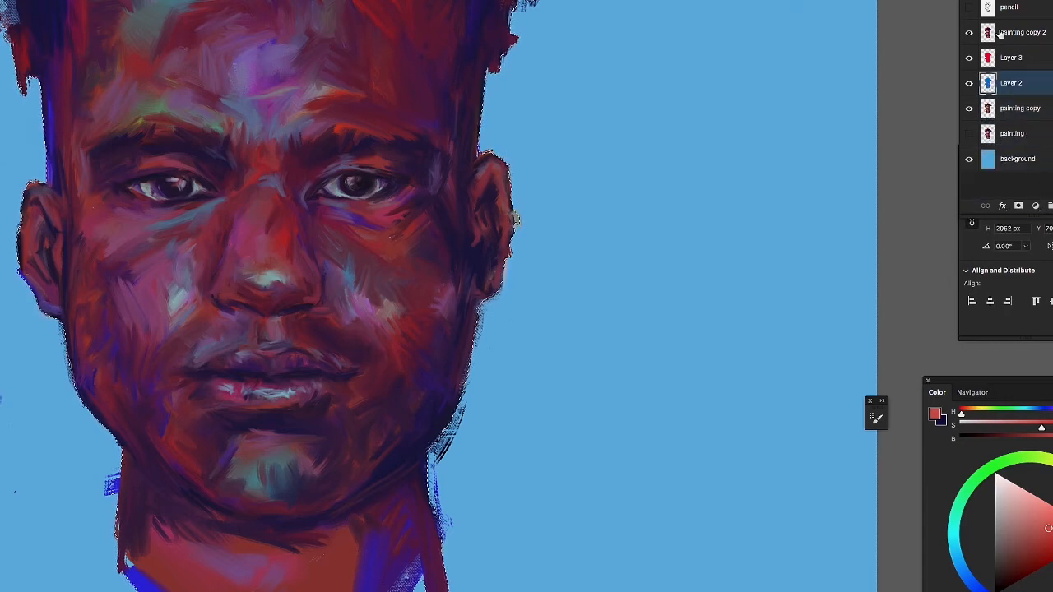
{"action": "left_click", "coordinate": [1000, 34]}
{"action": "left_click", "coordinate": [1012, 112]}
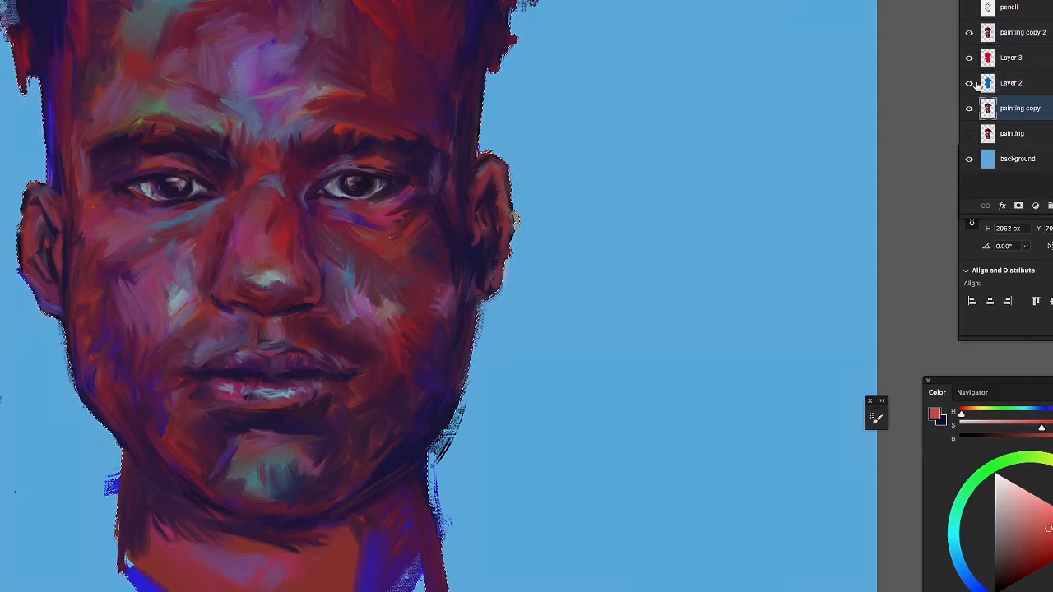
{"action": "left_click", "coordinate": [969, 134]}
{"action": "left_click_drag", "start_coordinate": [969, 108], "coordinate": [970, 50]}
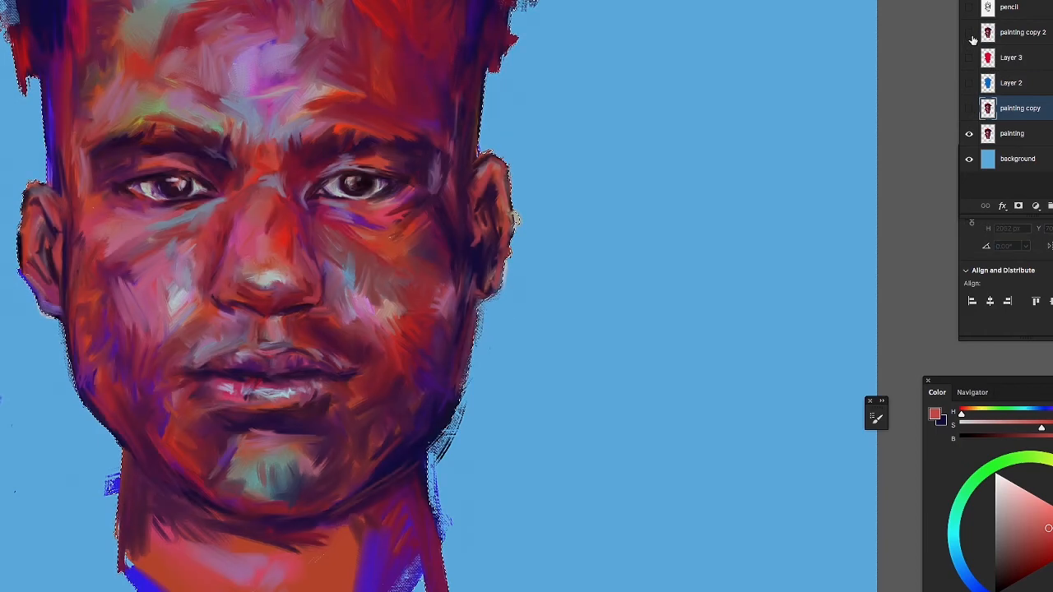
{"action": "left_click", "coordinate": [969, 109]}
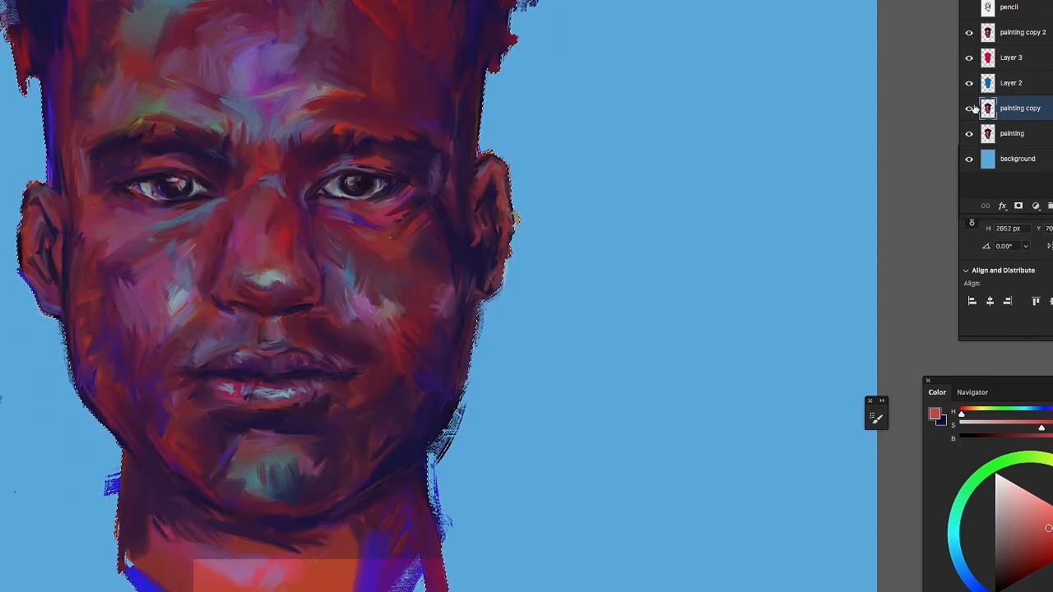
Check the effect of painting copy 2 on the face by hiding and showing it, and select the blue Layer 2
{"action": "left_click_drag", "start_coordinate": [296, 132], "coordinate": [335, 221]}
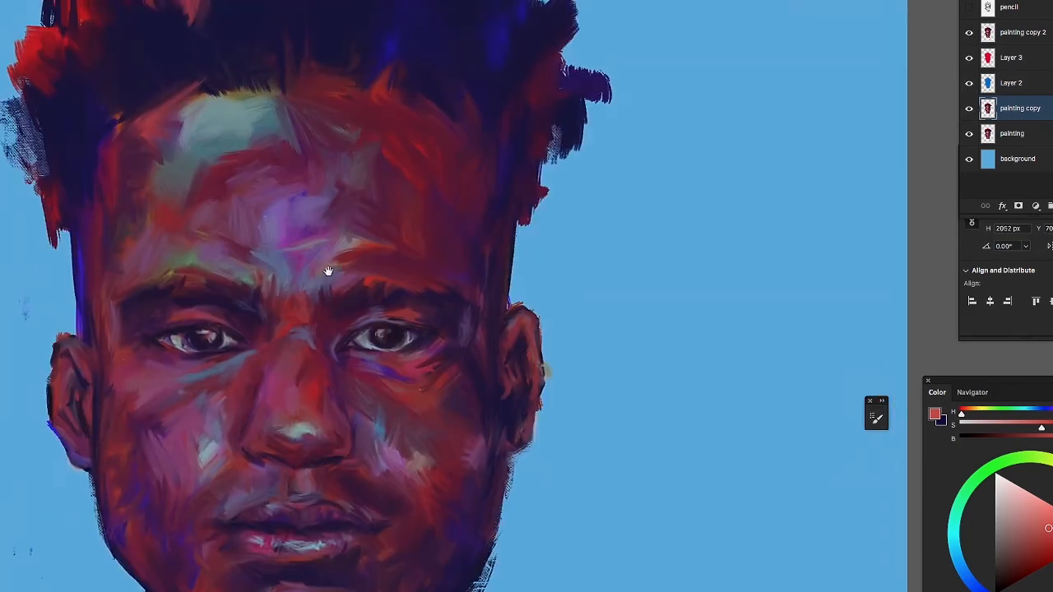
{"action": "left_click_drag", "start_coordinate": [320, 359], "coordinate": [395, 380]}
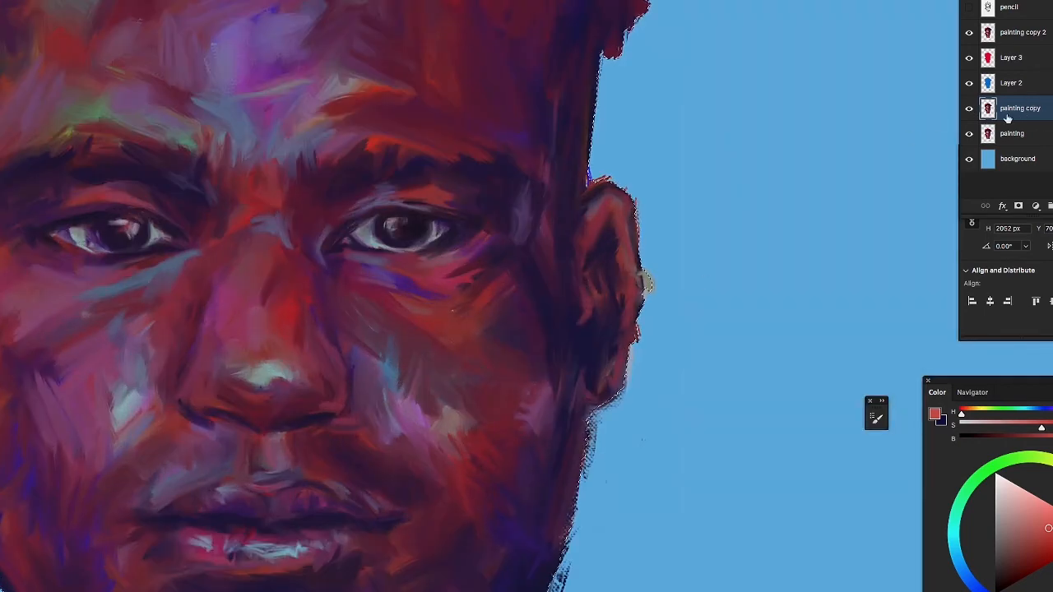
{"action": "left_click", "coordinate": [1029, 39]}
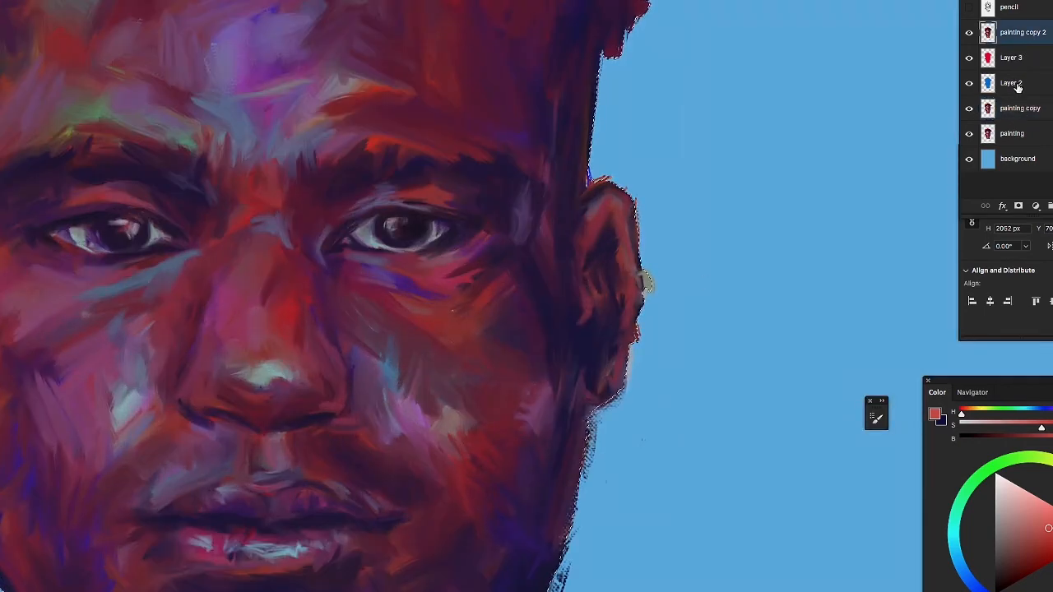
{"action": "left_click", "coordinate": [969, 34]}
{"action": "left_click", "coordinate": [969, 33]}
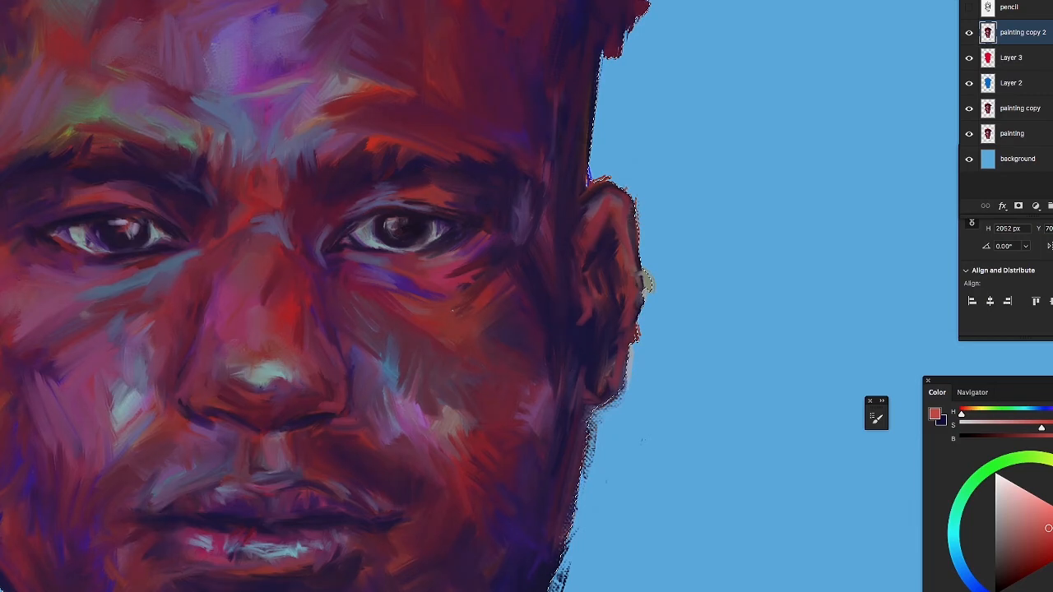
{"action": "left_click", "coordinate": [1016, 57]}
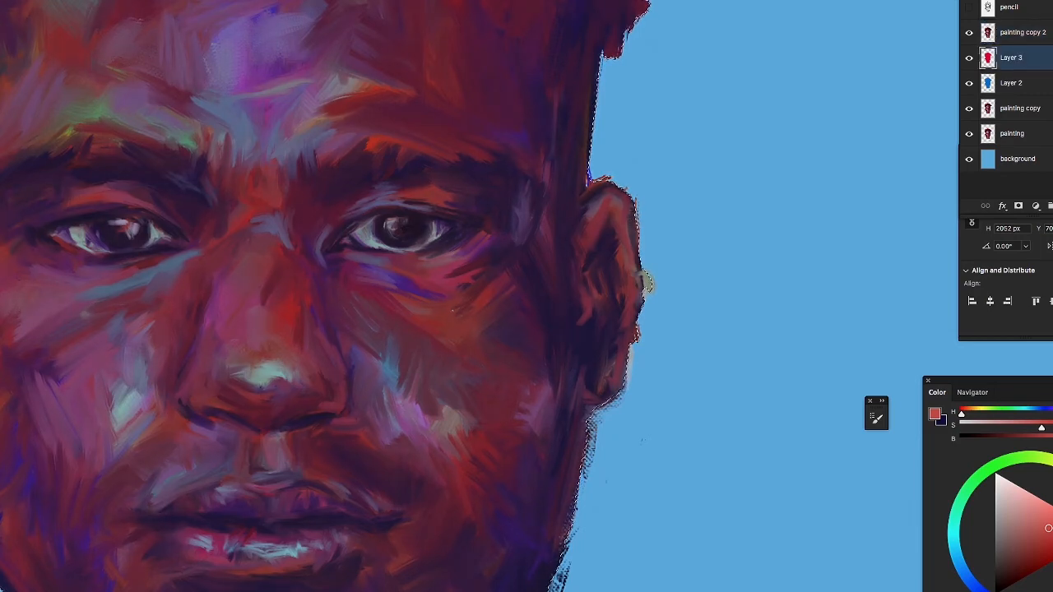
{"action": "left_click", "coordinate": [991, 82]}
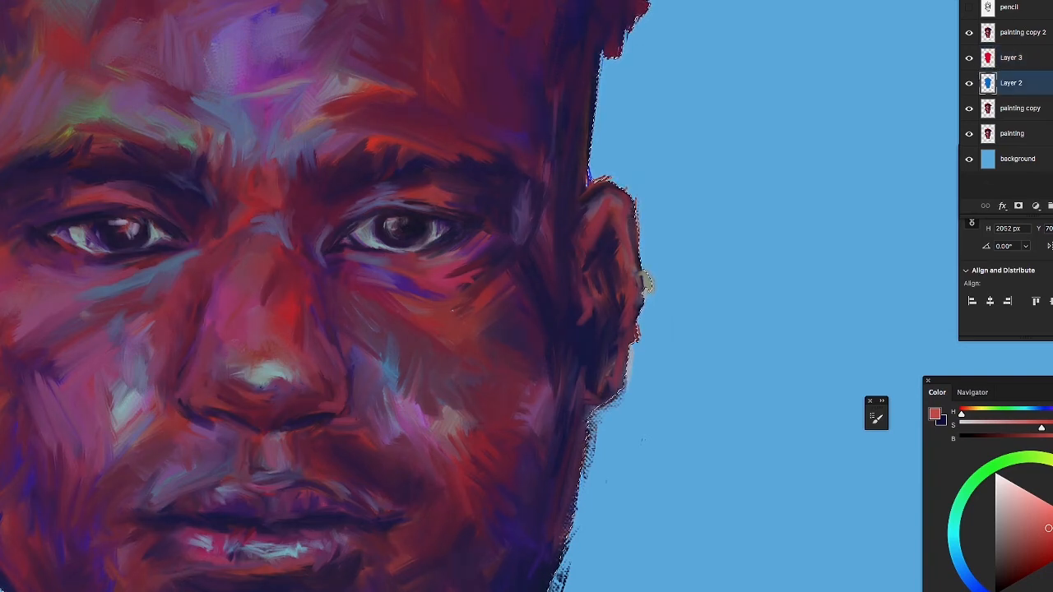
Merge the painting copy 2, Layer 3, Layer 2 and painting copy layers into a single layer above painting
{"action": "left_click_drag", "start_coordinate": [340, 299], "coordinate": [353, 272]}
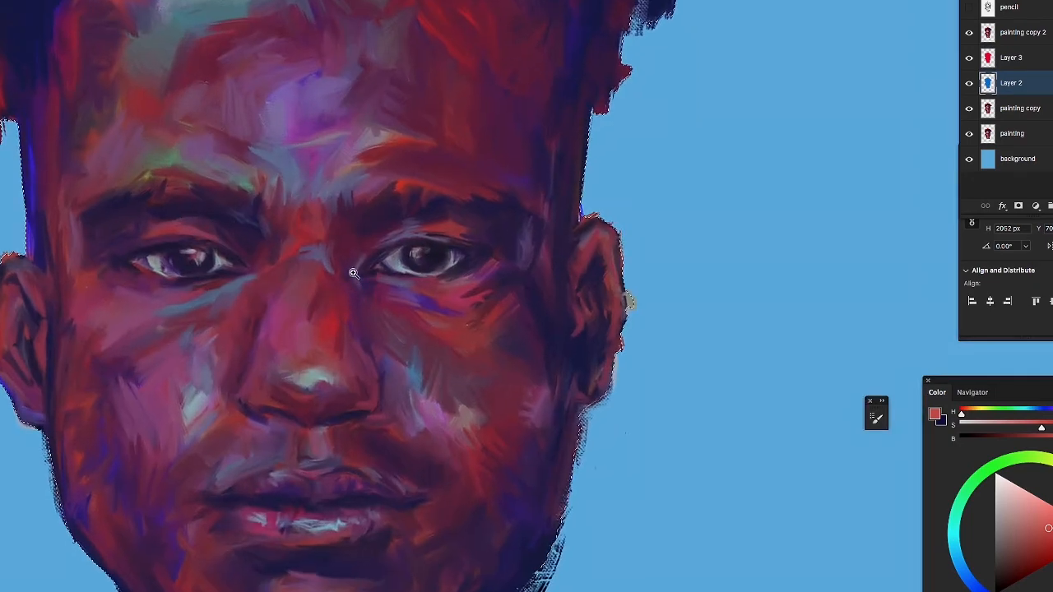
{"action": "left_click", "coordinate": [1029, 32]}
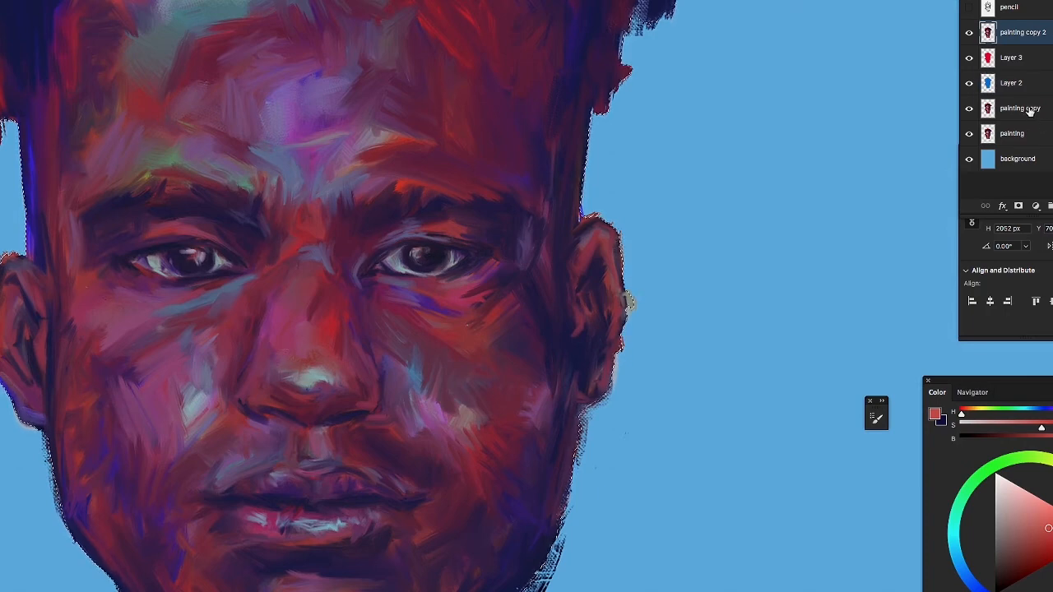
{"action": "right_click", "coordinate": [1027, 37]}
{"action": "left_click", "coordinate": [1003, 38]}
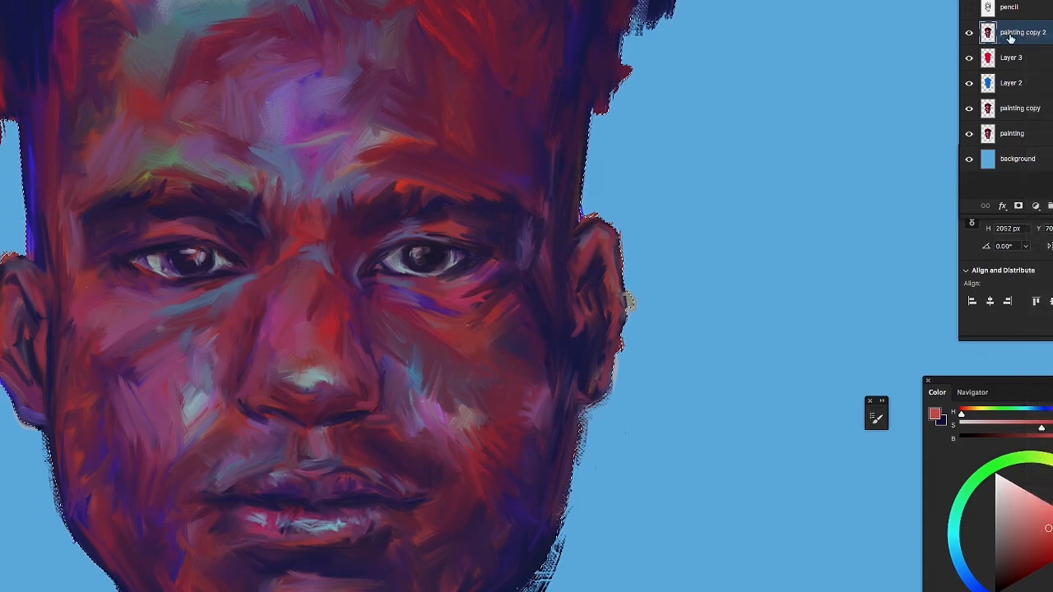
{"action": "left_click", "coordinate": [1035, 113], "text": "shift"}
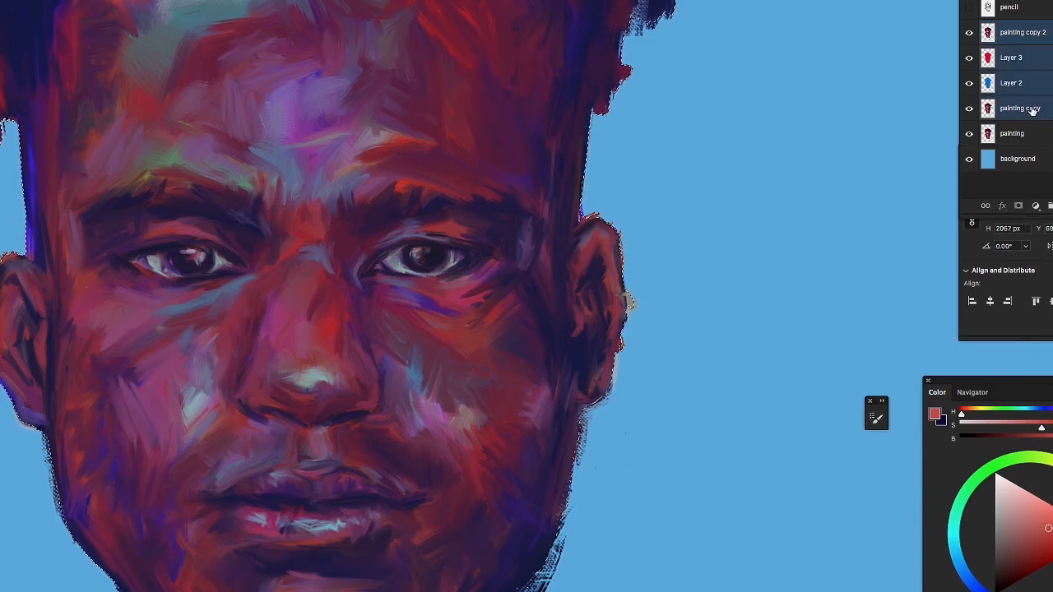
{"action": "right_click", "coordinate": [1033, 62]}
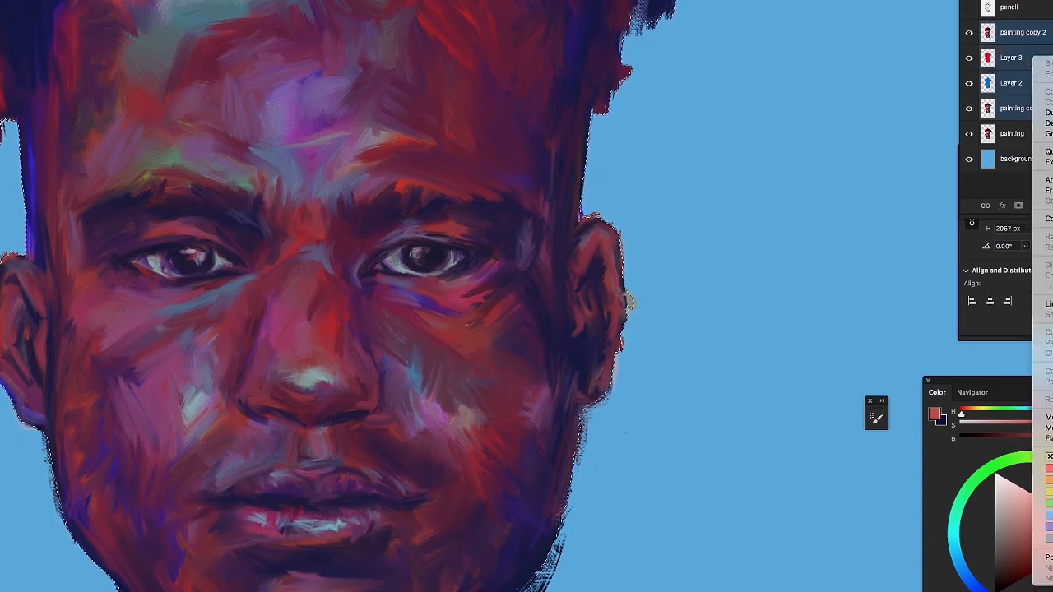
{"action": "left_click", "coordinate": [1048, 417]}
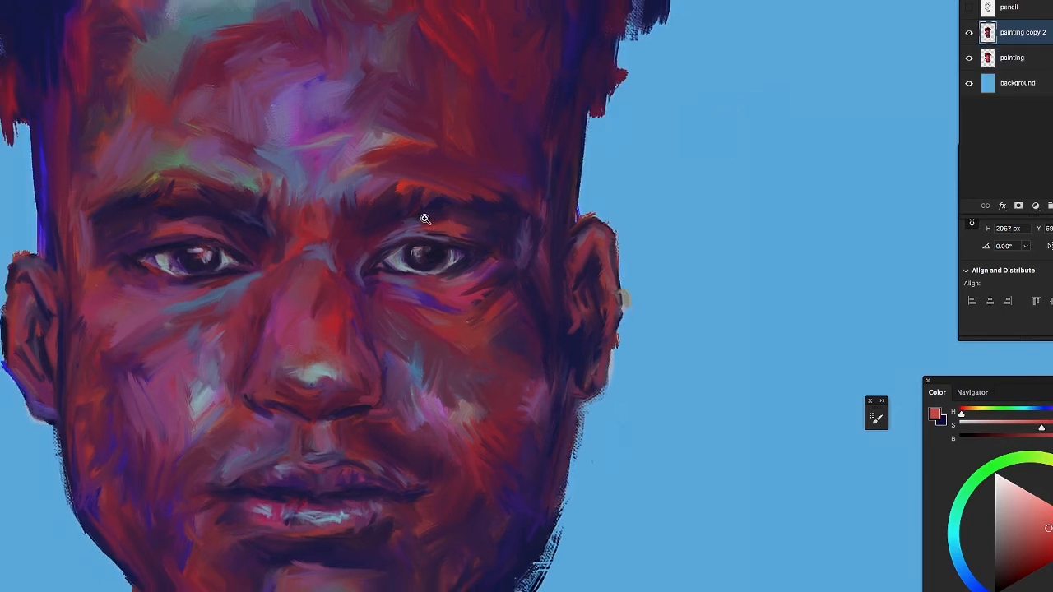
Compare the portrait with and without the merged painting copy 2 layer by toggling its visibility
{"action": "left_click", "coordinate": [441, 222], "text": "alt"}
{"action": "left_click", "coordinate": [469, 236]}
{"action": "left_click", "coordinate": [969, 33]}
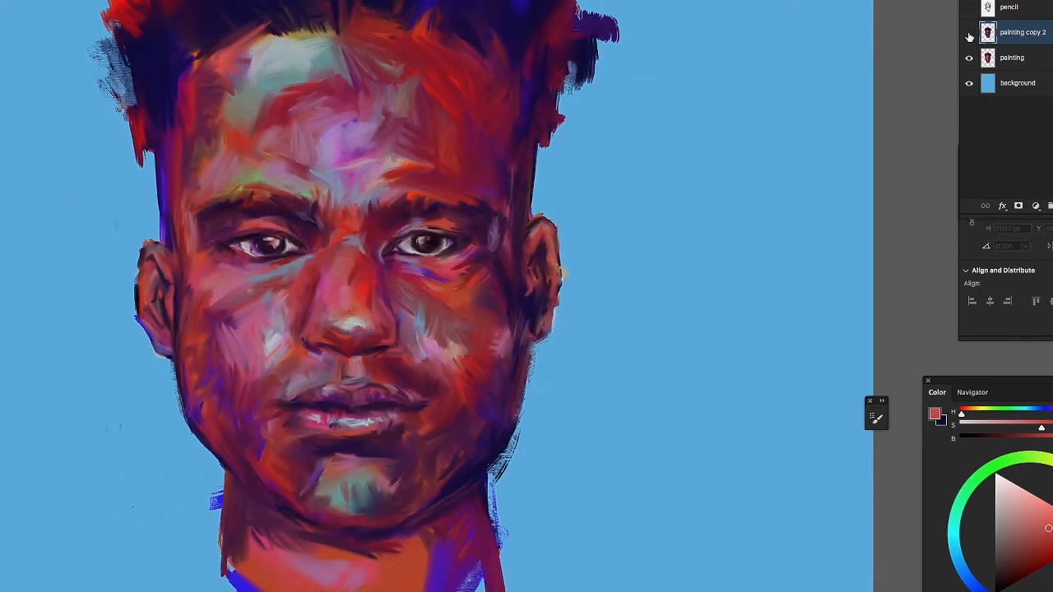
{"action": "left_click", "coordinate": [969, 34]}
{"action": "left_click", "coordinate": [969, 34]}
{"action": "left_click", "coordinate": [969, 33]}
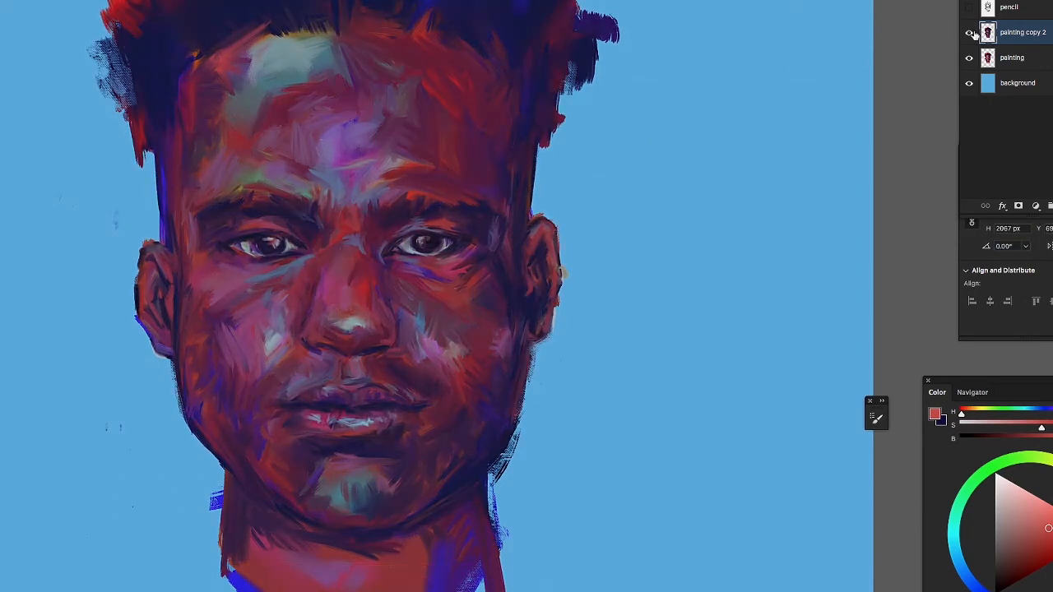
{"action": "left_click", "coordinate": [971, 35]}
{"action": "left_click", "coordinate": [969, 34]}
{"action": "left_click", "coordinate": [969, 34]}
{"action": "left_click", "coordinate": [969, 34]}
{"action": "left_click", "coordinate": [971, 35]}
{"action": "left_click", "coordinate": [971, 35]}
{"action": "left_click", "coordinate": [970, 37]}
{"action": "left_click", "coordinate": [970, 34]}
Add a Levels adjustment layer above painting copy 2 with input black 20 and input white 209
{"action": "left_click", "coordinate": [1036, 208]}
{"action": "left_click", "coordinate": [1036, 208]}
{"action": "left_click", "coordinate": [1037, 208]}
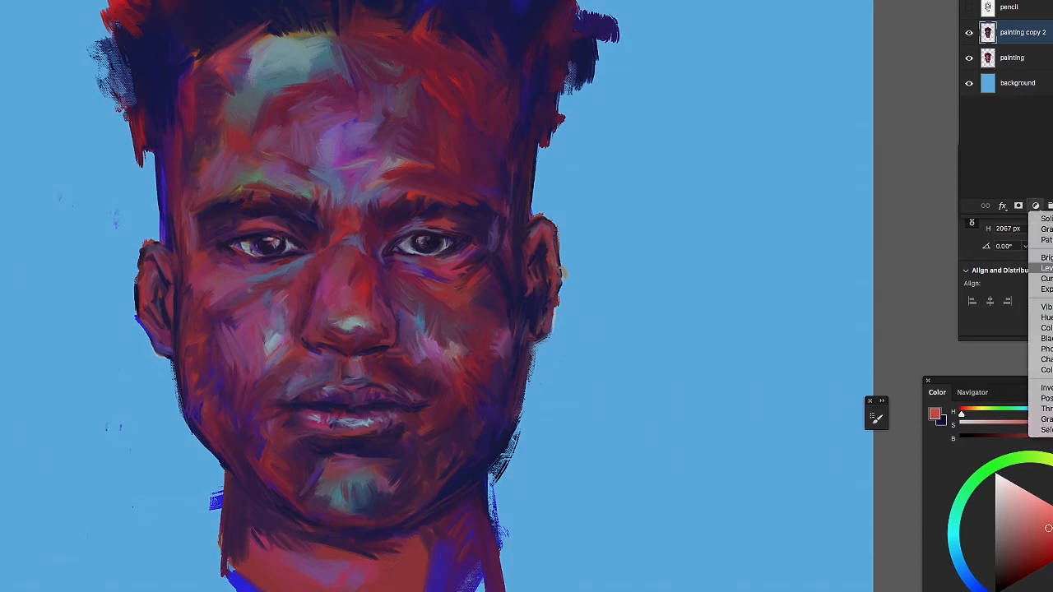
{"action": "left_click", "coordinate": [1043, 268]}
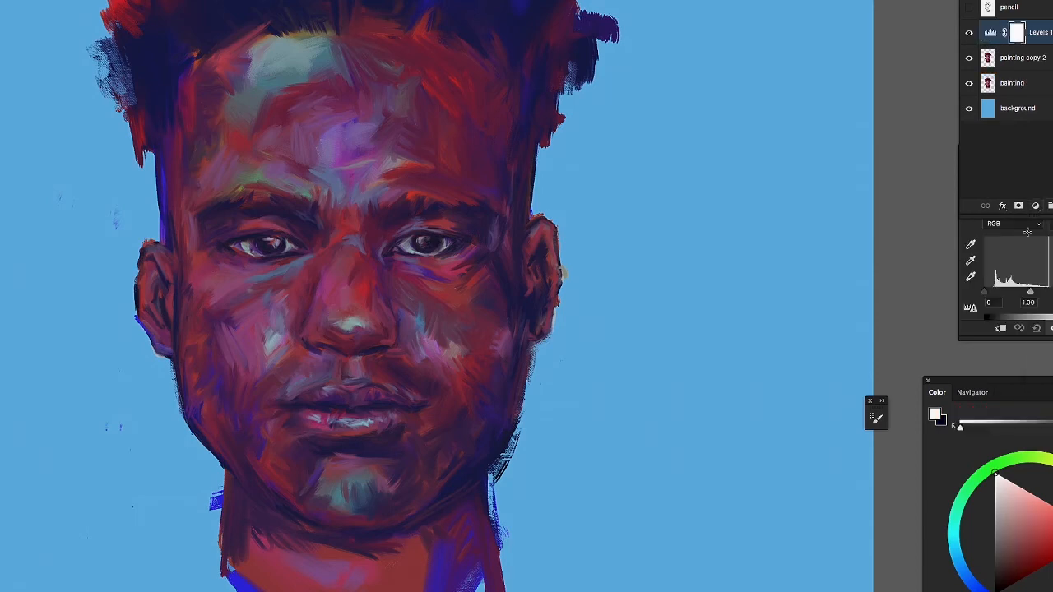
{"action": "left_click_drag", "start_coordinate": [1028, 152], "coordinate": [793, 54]}
{"action": "left_click_drag", "start_coordinate": [749, 197], "coordinate": [758, 199]}
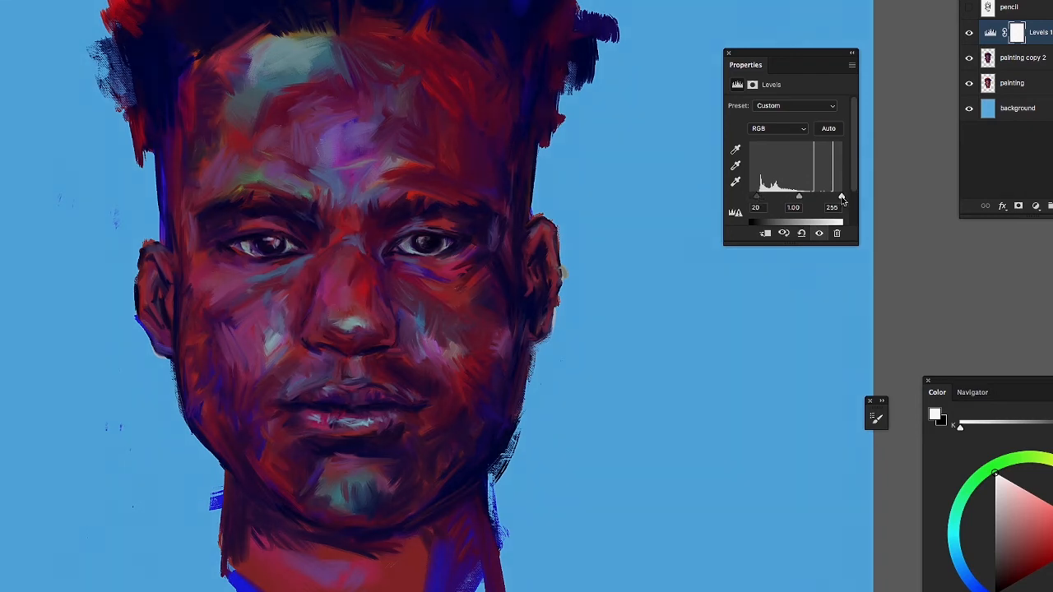
{"action": "mouse_move", "coordinate": [841, 199]}
{"action": "left_mouse_down"}
{"action": "mouse_move", "coordinate": [795, 199]}
{"action": "mouse_move", "coordinate": [827, 205]}
{"action": "left_mouse_up"}
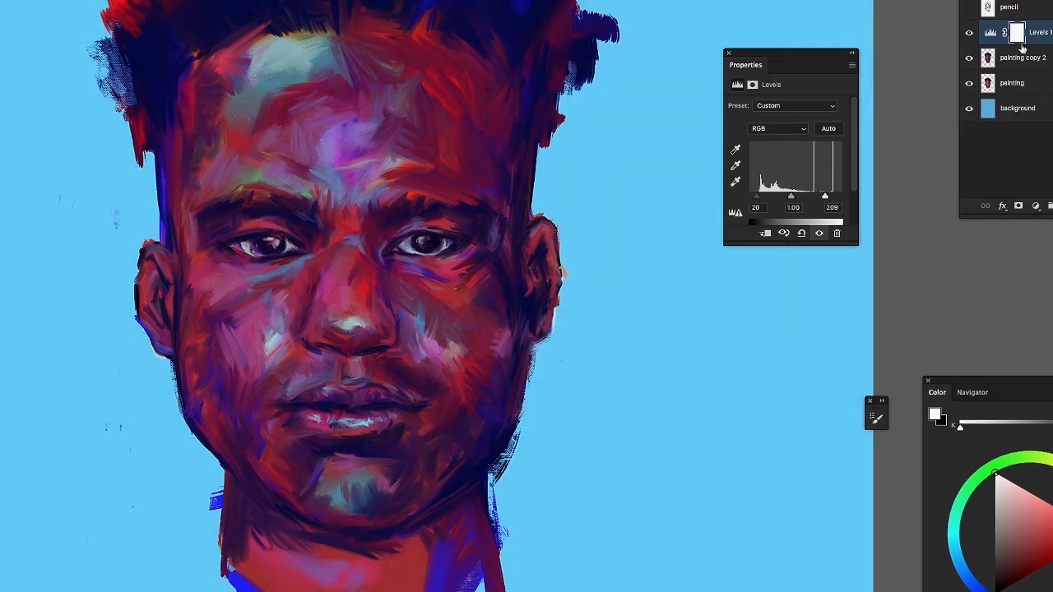
Hide painting copy 2 and set the Levels adjustment to input black 10 and input white 250
{"action": "left_click", "coordinate": [968, 33]}
{"action": "left_click", "coordinate": [968, 32]}
{"action": "left_click", "coordinate": [968, 58]}
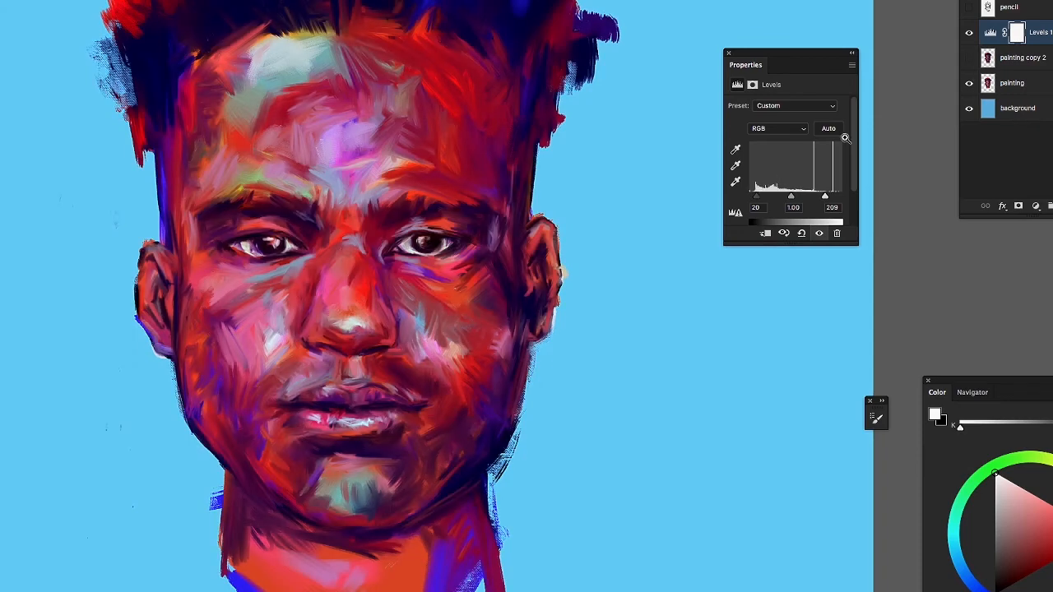
{"action": "left_click_drag", "start_coordinate": [757, 199], "coordinate": [752, 199]}
{"action": "left_click_drag", "start_coordinate": [827, 197], "coordinate": [839, 198]}
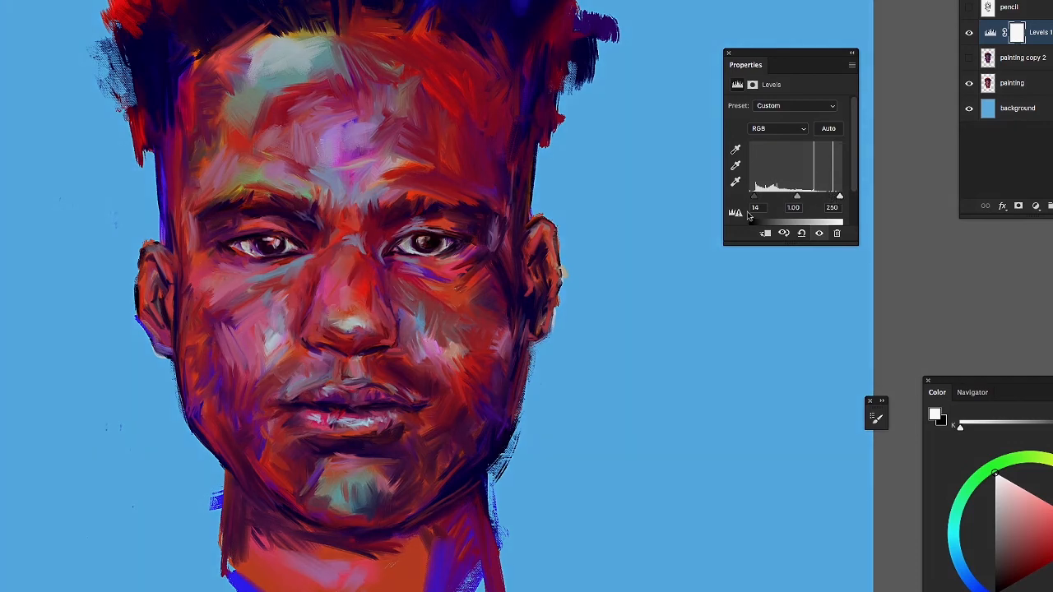
{"action": "left_click_drag", "start_coordinate": [754, 199], "coordinate": [752, 198]}
{"action": "left_click_drag", "start_coordinate": [422, 273], "coordinate": [386, 254]}
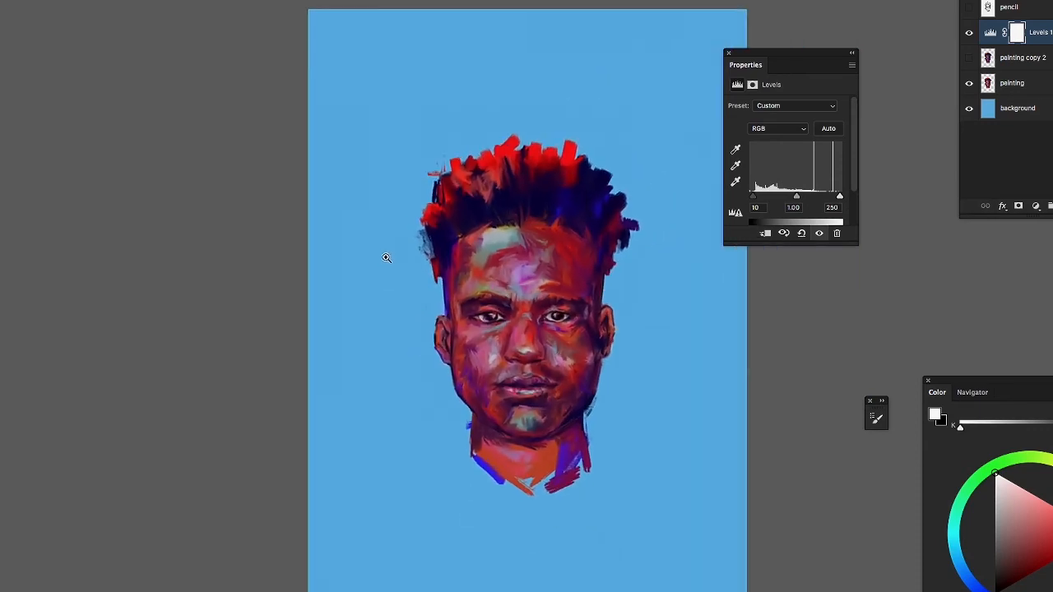
{"action": "left_click_drag", "start_coordinate": [531, 370], "coordinate": [570, 382]}
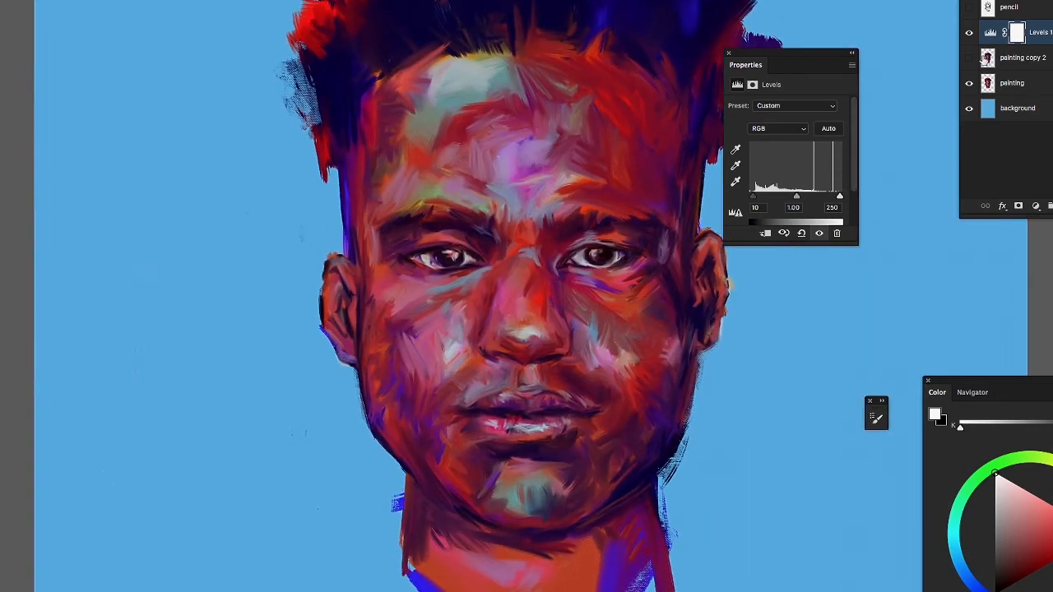
Show painting copy 2 and set the Levels adjustment to input black 17 and input white 223
{"action": "left_click", "coordinate": [969, 82]}
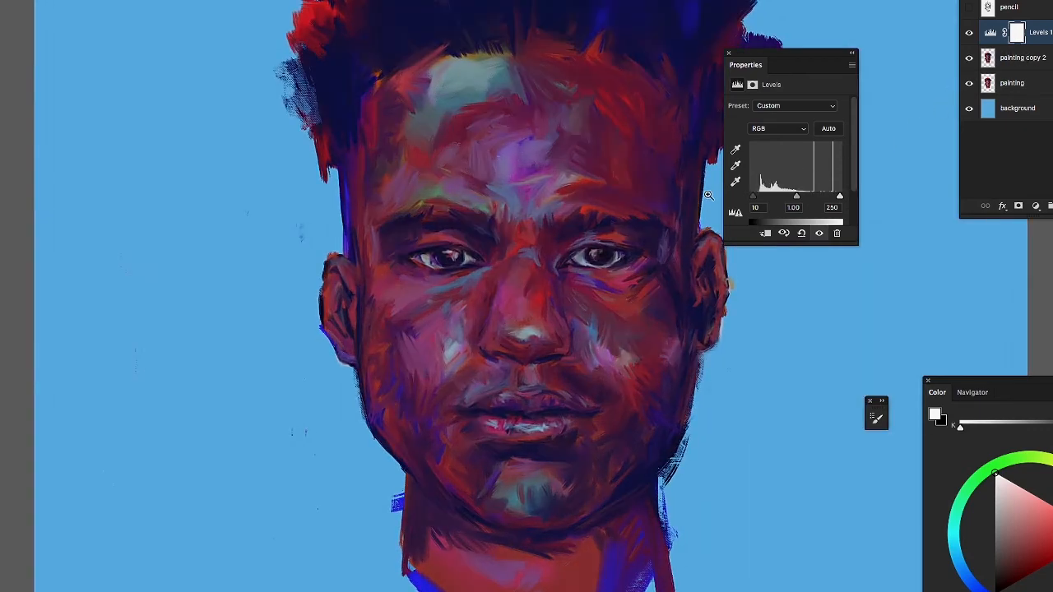
{"action": "left_click_drag", "start_coordinate": [754, 197], "coordinate": [755, 199]}
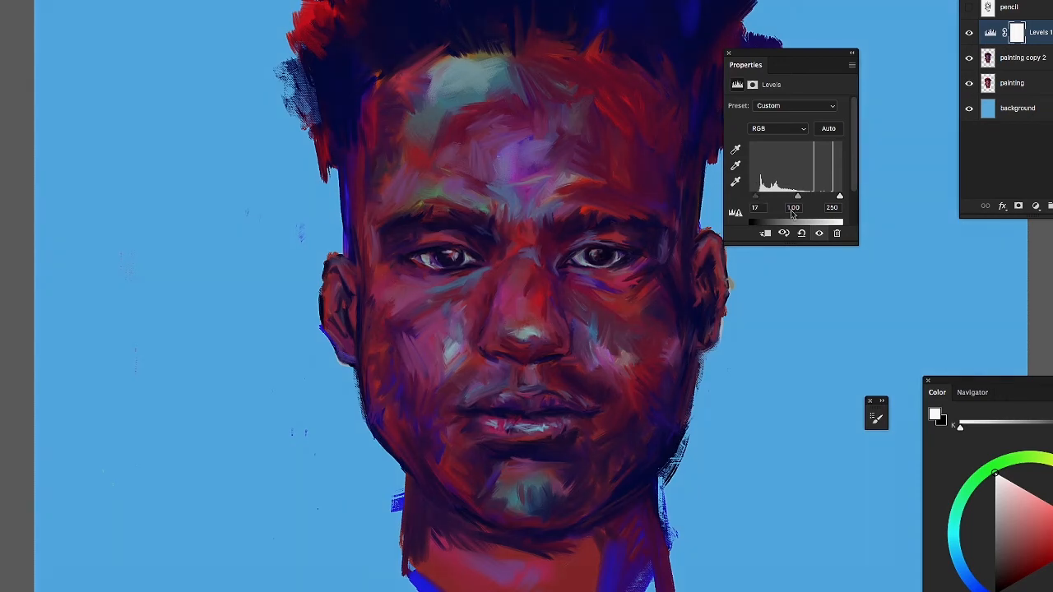
{"action": "left_click_drag", "start_coordinate": [840, 199], "coordinate": [829, 198]}
{"action": "left_click_drag", "start_coordinate": [546, 254], "coordinate": [384, 272]}
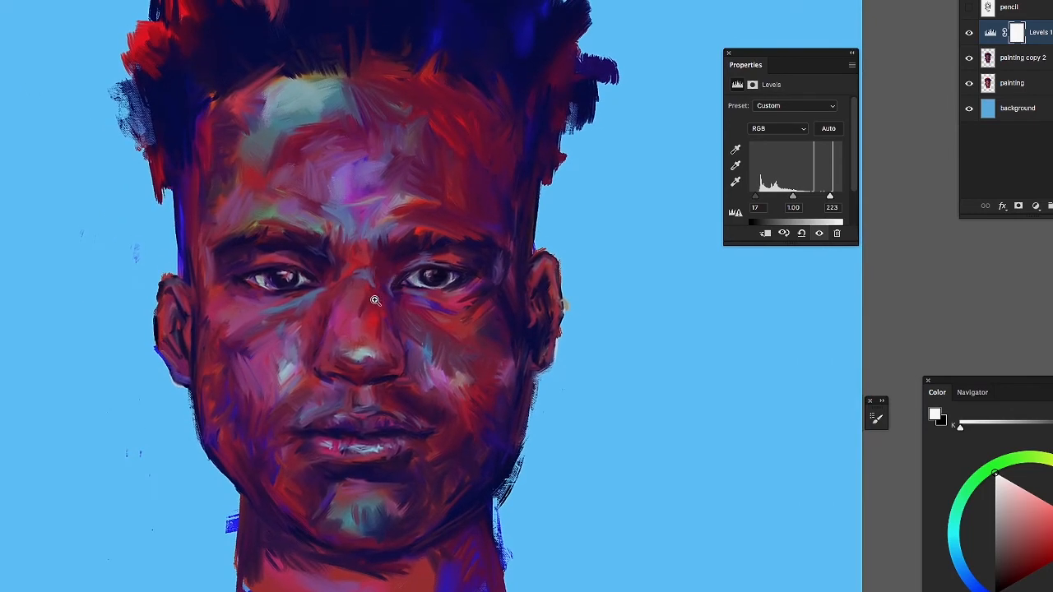
{"action": "key", "text": "super+0"}
{"action": "left_click", "coordinate": [537, 330]}
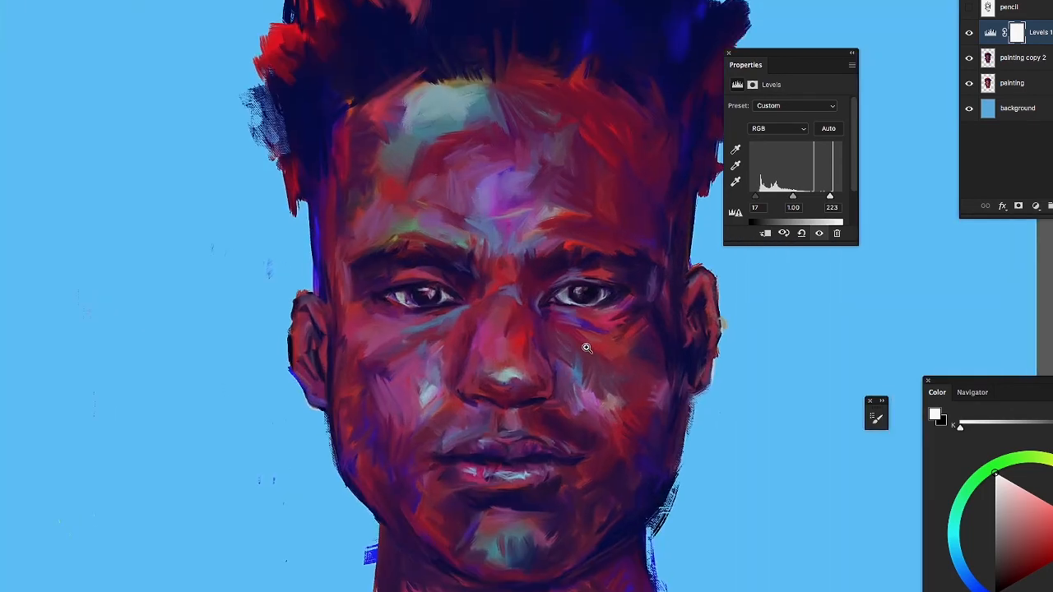
Compare the portrait with and without the pencil sketch by toggling the pencil layer's visibility
{"action": "left_click", "coordinate": [968, 8]}
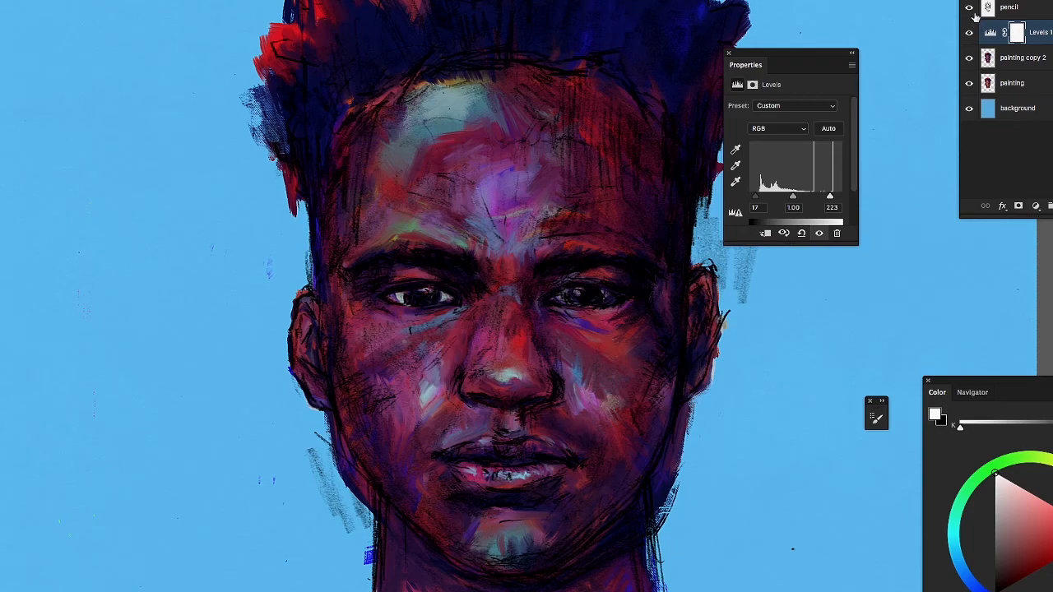
{"action": "left_click", "coordinate": [971, 8]}
{"action": "left_click", "coordinate": [971, 8]}
{"action": "left_click", "coordinate": [971, 7]}
{"action": "left_click_drag", "start_coordinate": [470, 185], "coordinate": [363, 88]}
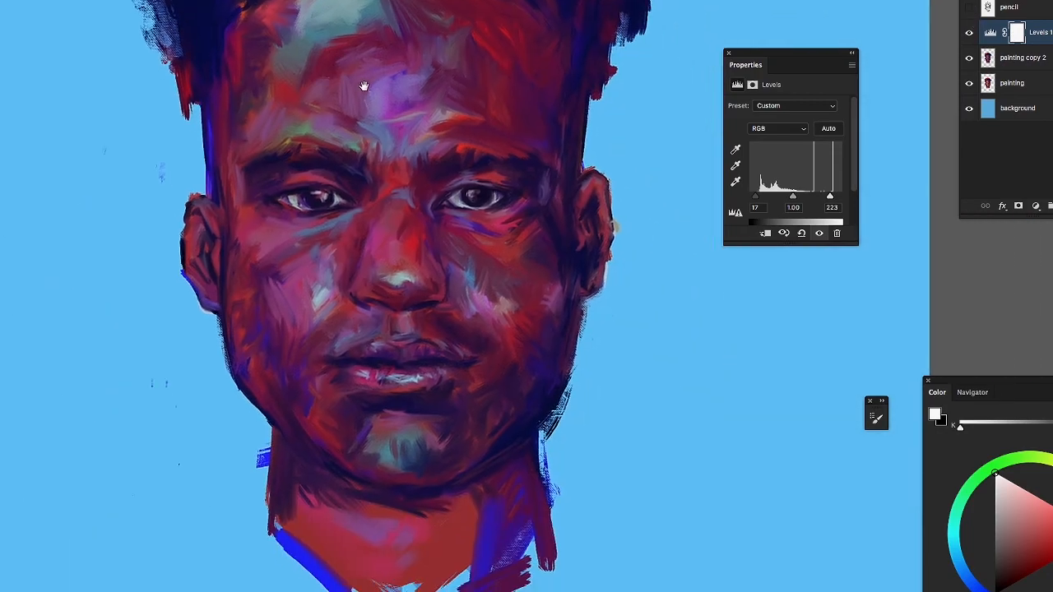
{"action": "left_click", "coordinate": [970, 7]}
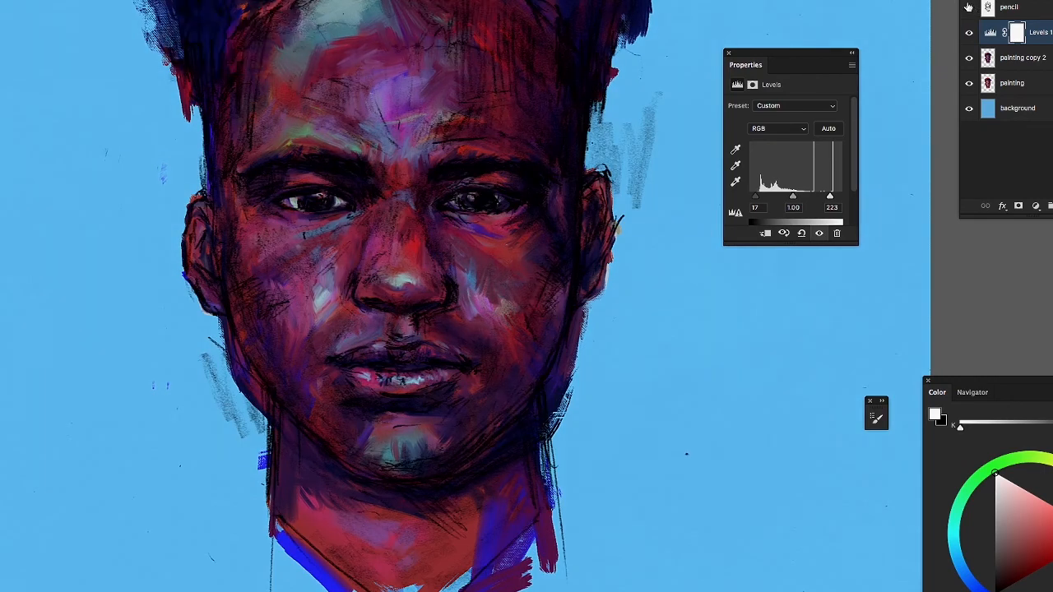
{"action": "left_click", "coordinate": [970, 7]}
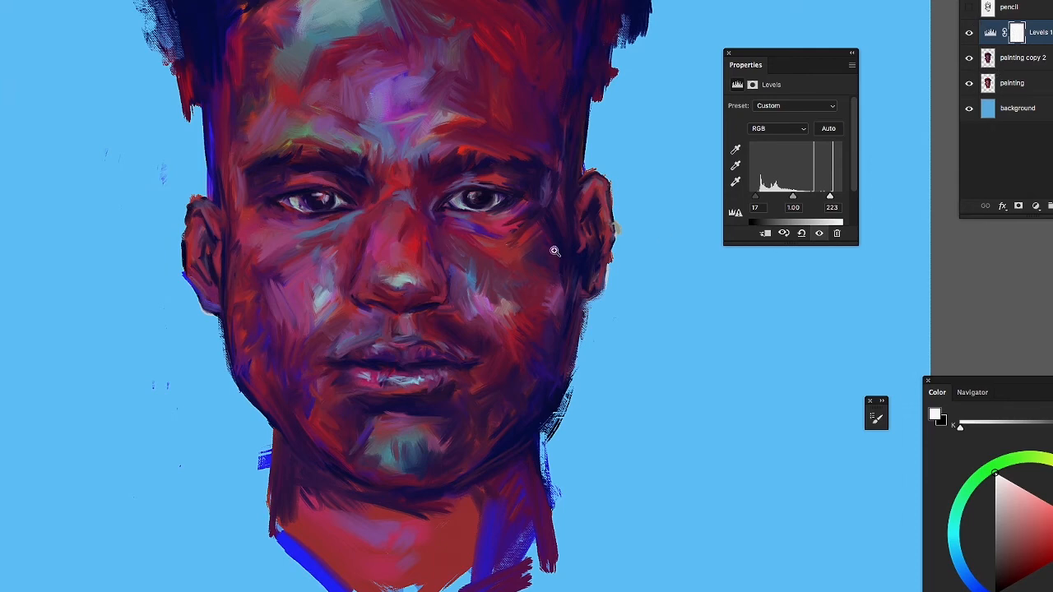
{"action": "left_click_drag", "start_coordinate": [439, 217], "coordinate": [372, 307]}
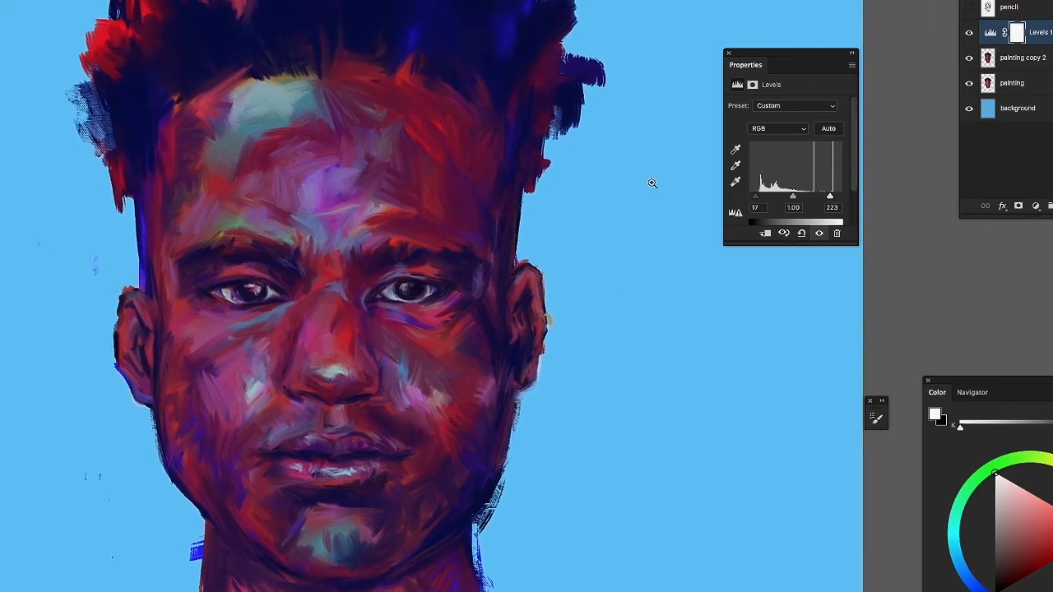
{"action": "left_click", "coordinate": [969, 7]}
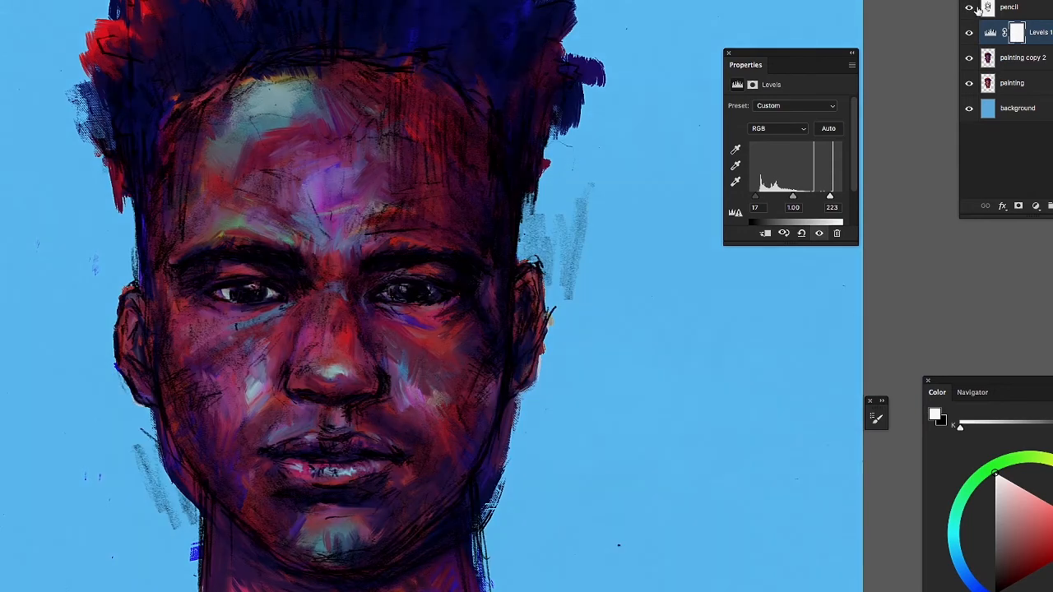
{"action": "left_click", "coordinate": [969, 8]}
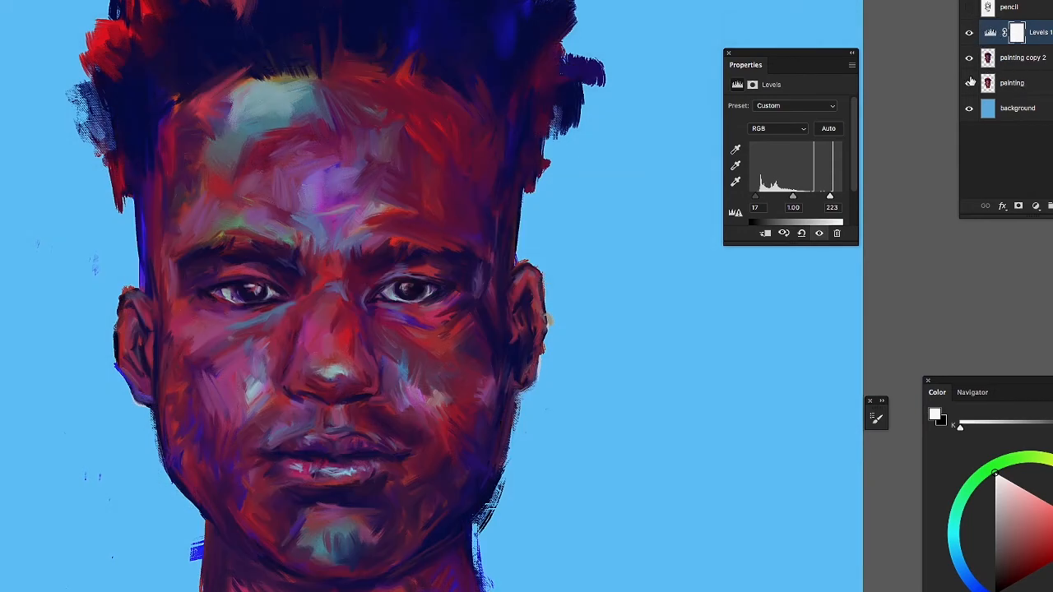
Scale the painting and painting copy 2 layers down together to about 1497 × 1788 px, placed at about X 318, Y 860 px
{"action": "left_click", "coordinate": [1005, 80]}
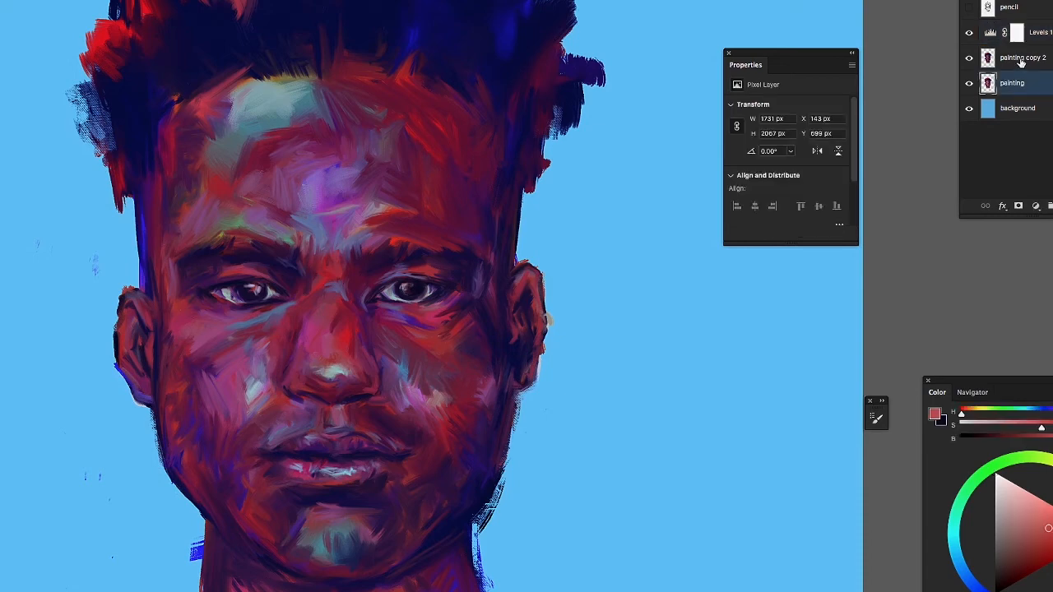
{"action": "left_click", "coordinate": [447, 229], "text": "alt"}
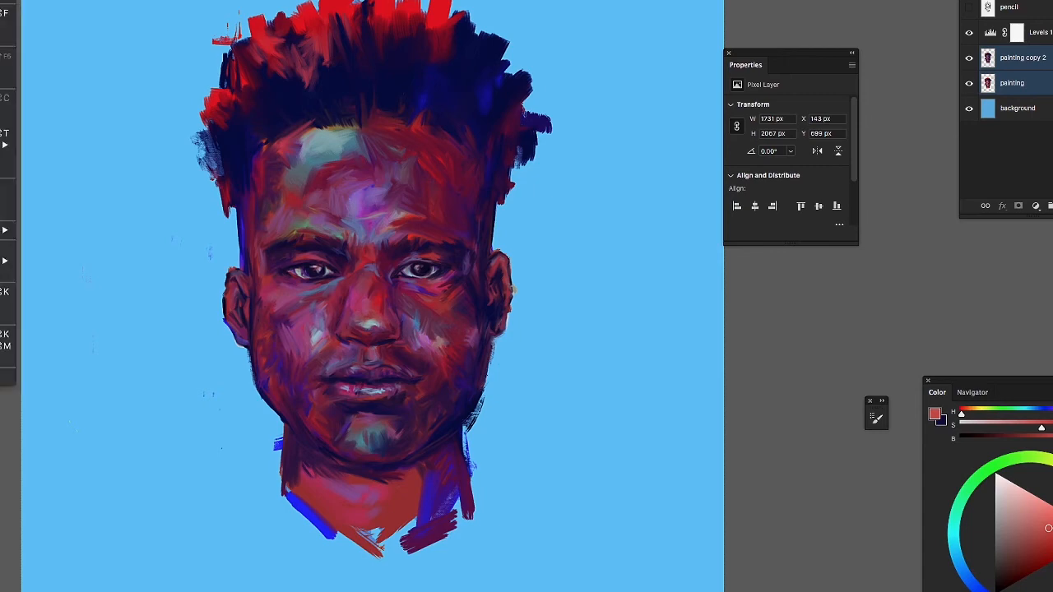
{"action": "left_click", "coordinate": [6, 134]}
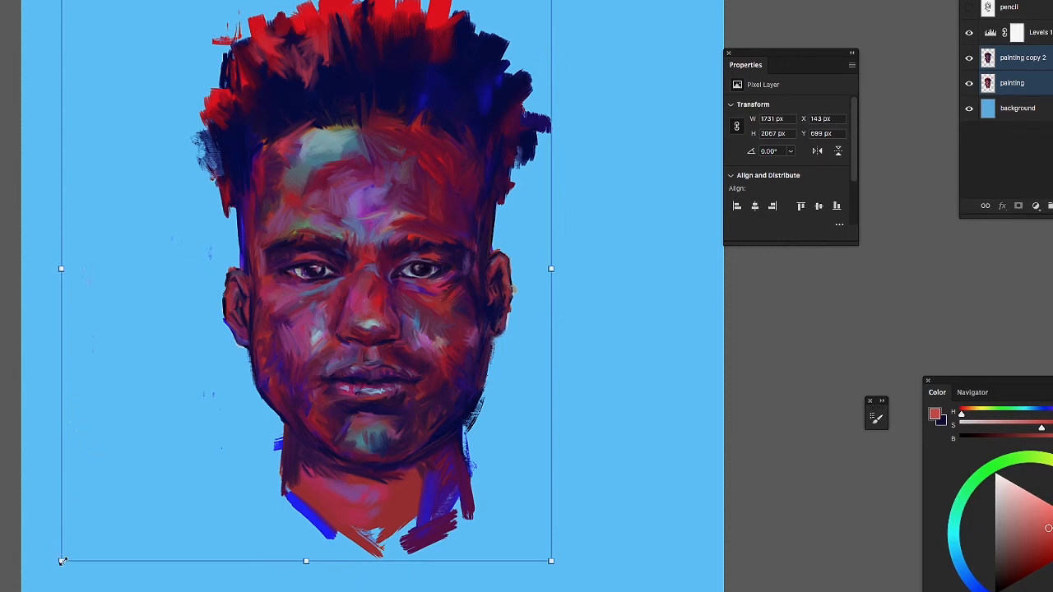
{"action": "left_click_drag", "start_coordinate": [61, 561], "coordinate": [115, 497]}
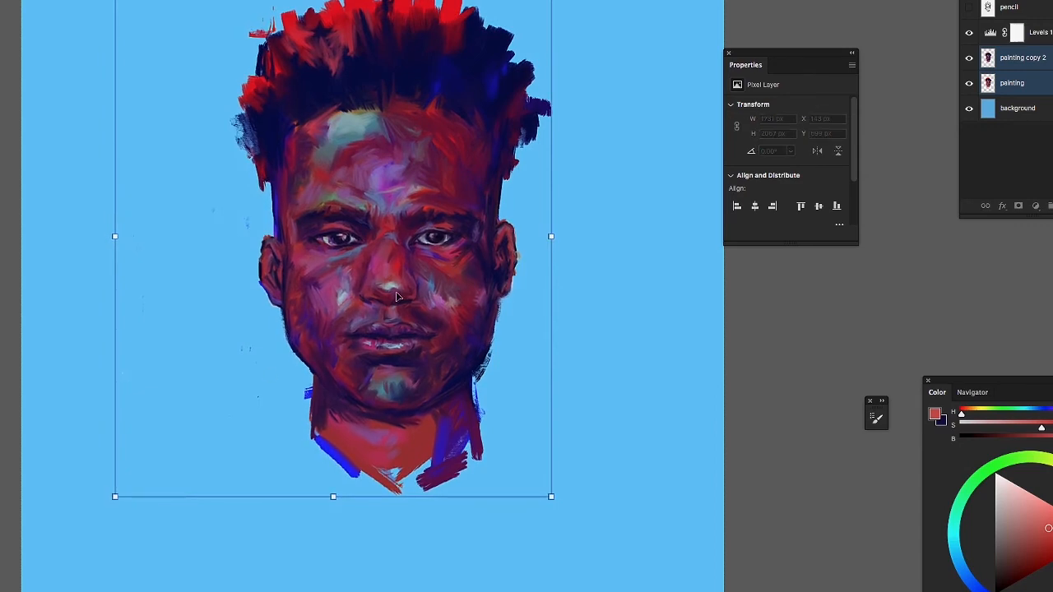
{"action": "left_click_drag", "start_coordinate": [395, 297], "coordinate": [395, 322]}
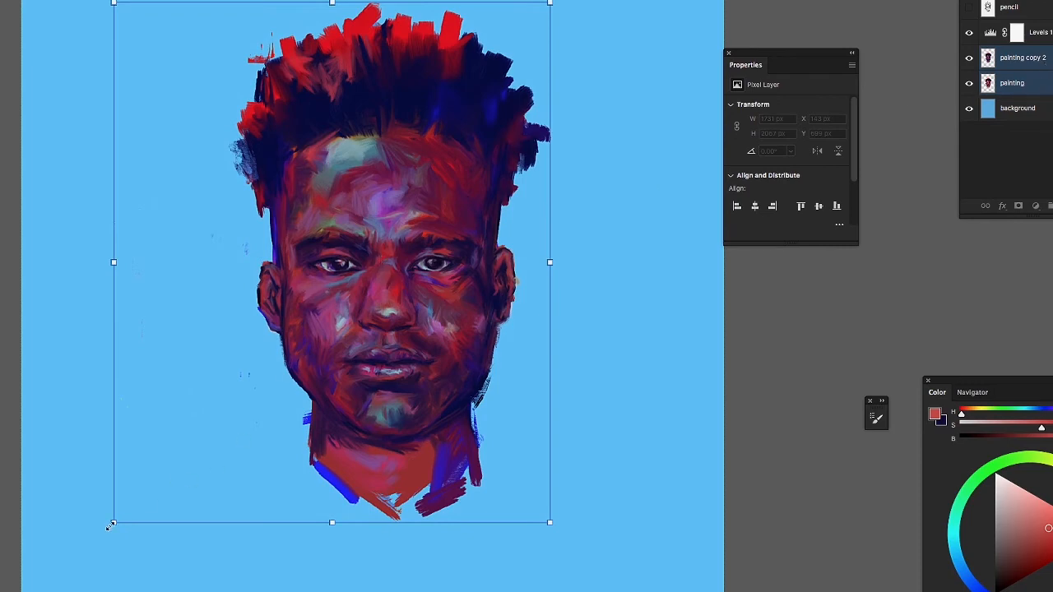
{"action": "mouse_move", "coordinate": [111, 526]}
{"action": "left_mouse_down"}
{"action": "mouse_move", "coordinate": [107, 535]}
{"action": "mouse_move", "coordinate": [138, 515]}
{"action": "left_mouse_up"}
{"action": "mouse_move", "coordinate": [422, 369]}
{"action": "left_mouse_down"}
{"action": "mouse_move", "coordinate": [403, 391]}
{"action": "mouse_move", "coordinate": [414, 392]}
{"action": "mouse_move", "coordinate": [401, 390]}
{"action": "mouse_move", "coordinate": [413, 393]}
{"action": "left_mouse_up"}
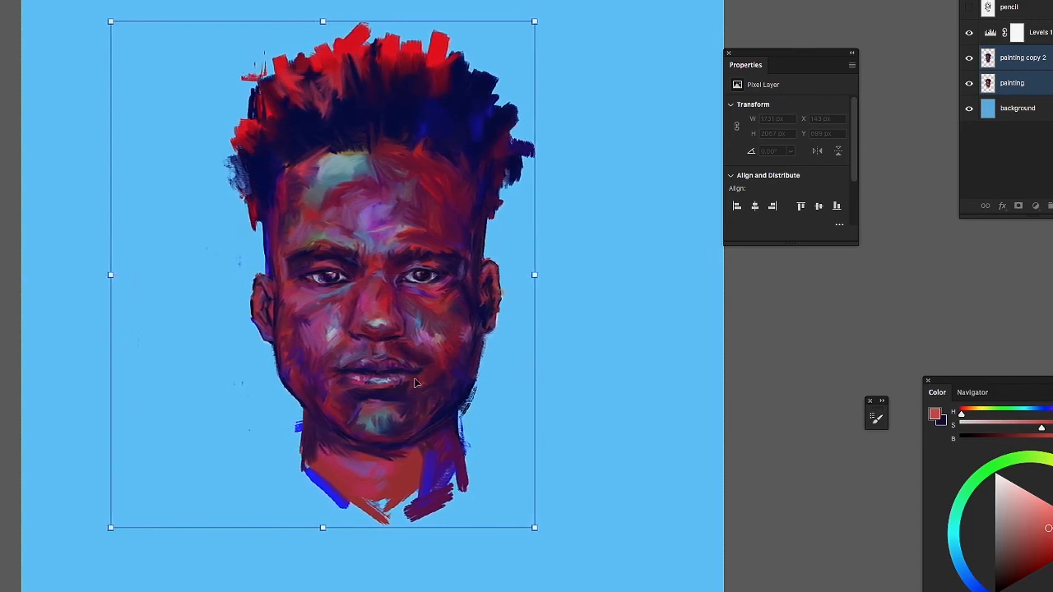
{"action": "left_click", "coordinate": [418, 345], "text": "alt"}
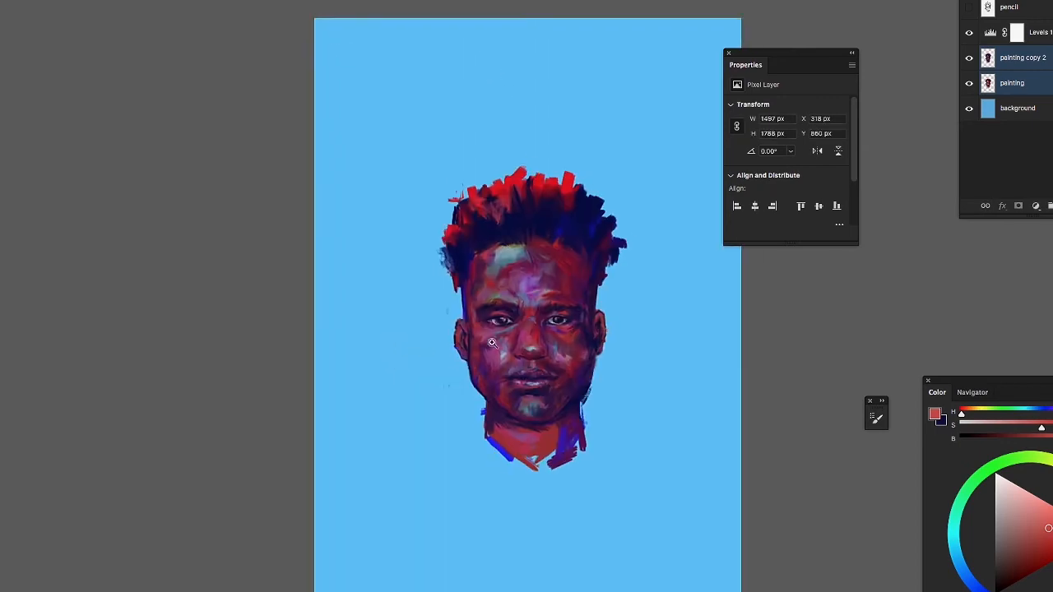
{"action": "left_click", "coordinate": [611, 340]}
{"action": "left_click", "coordinate": [497, 306]}
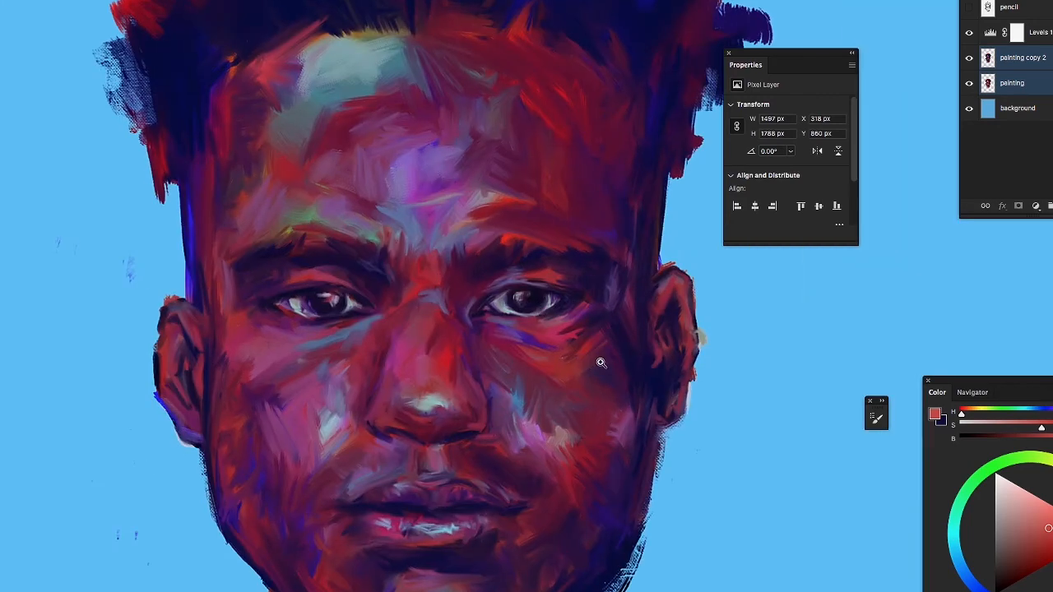
Touch up the temple beside the eye on the painting copy 2 layer with a dark purple sampled from that area
{"action": "left_click_drag", "start_coordinate": [578, 287], "coordinate": [474, 194]}
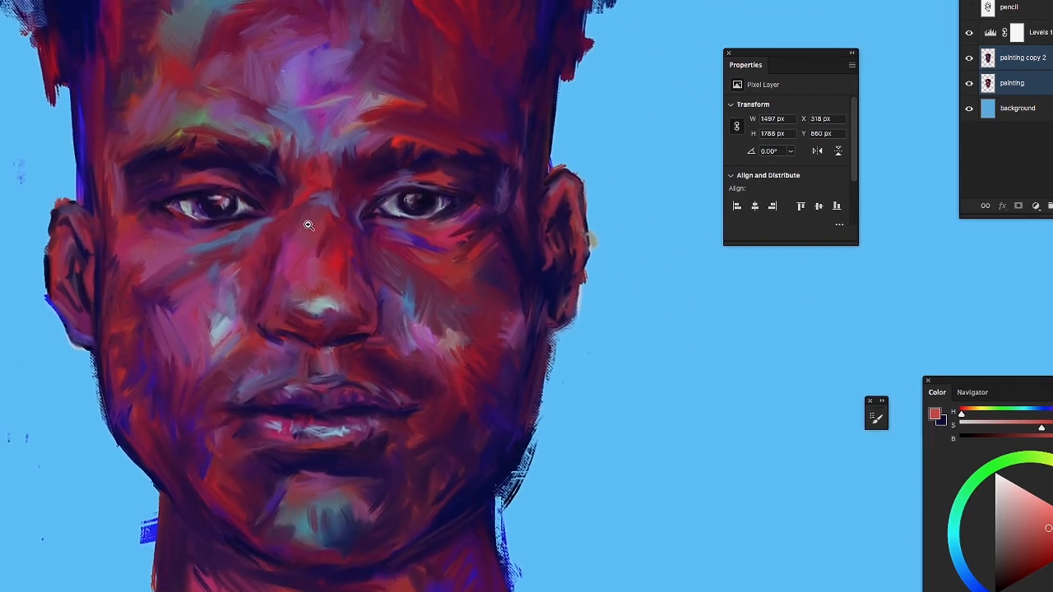
{"action": "left_click_drag", "start_coordinate": [416, 259], "coordinate": [499, 244]}
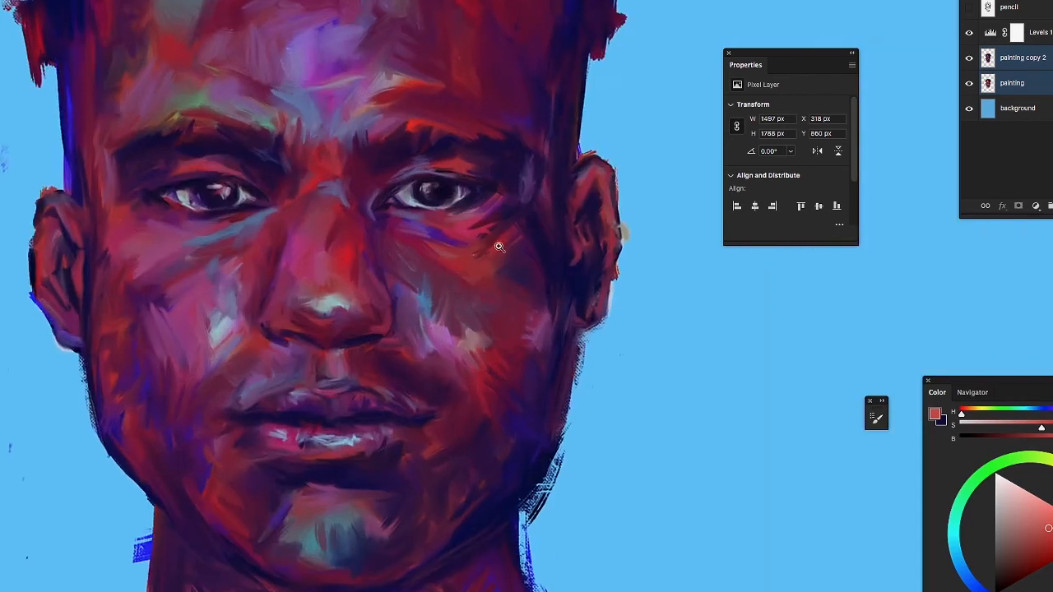
{"action": "left_click", "coordinate": [1007, 59]}
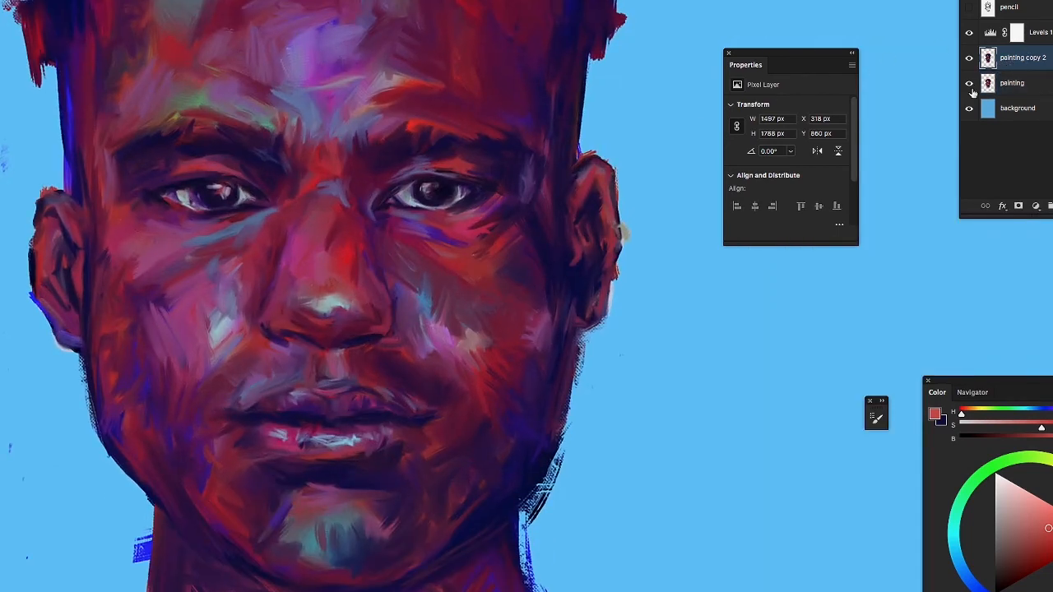
{"action": "left_click", "coordinate": [1024, 86]}
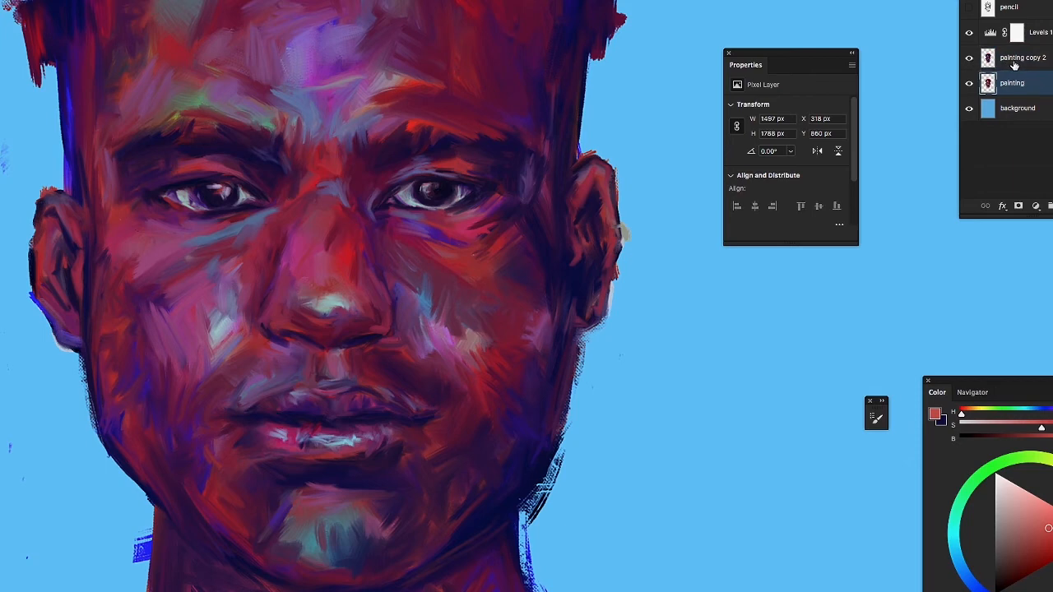
{"action": "left_click", "coordinate": [994, 66]}
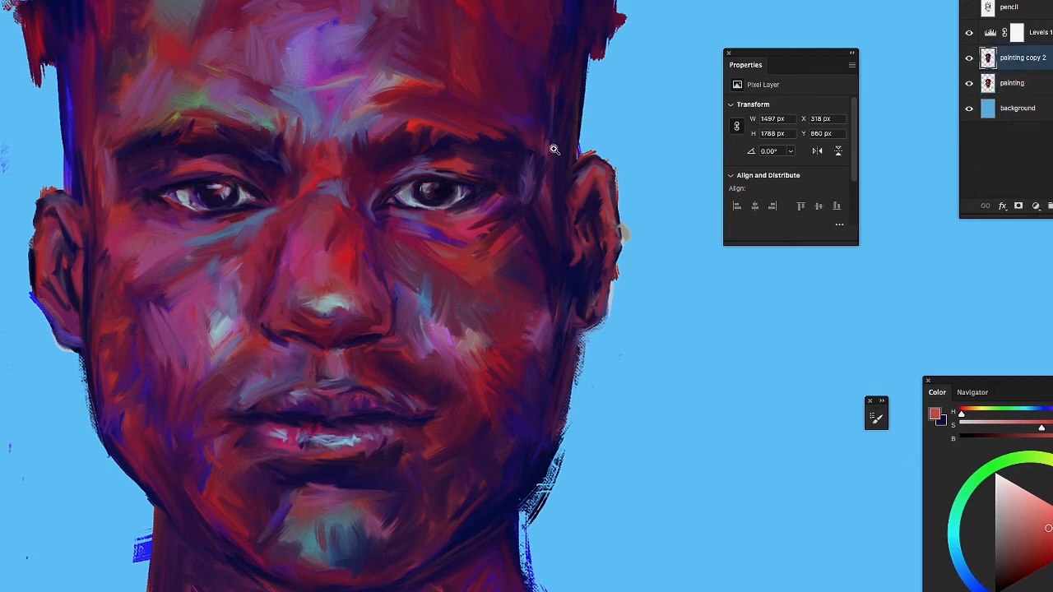
{"action": "left_click", "coordinate": [527, 173]}
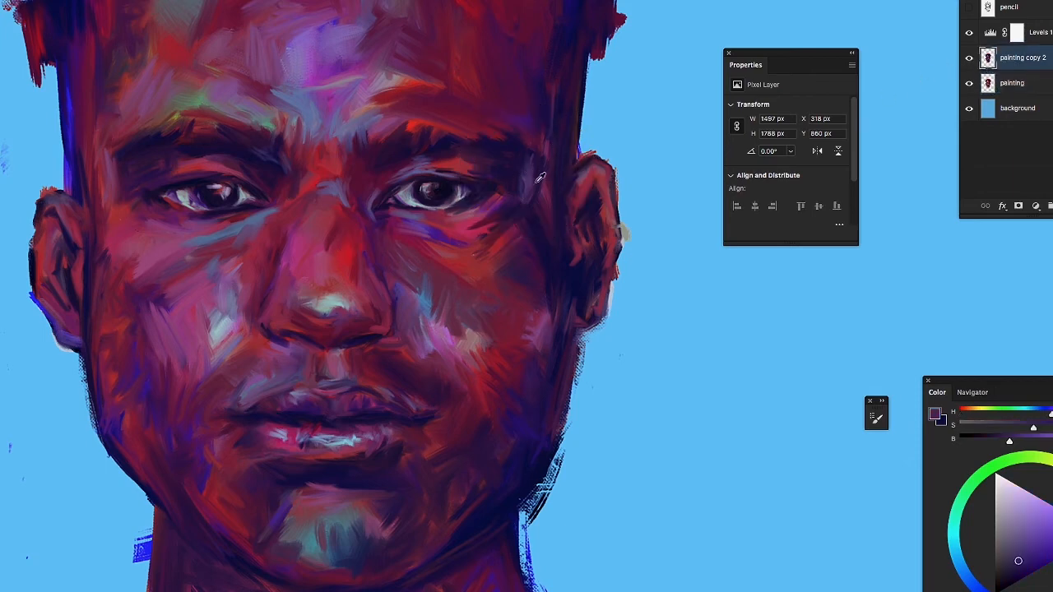
{"action": "mouse_move", "coordinate": [522, 178]}
{"action": "left_mouse_down"}
{"action": "mouse_move", "coordinate": [528, 221]}
{"action": "mouse_move", "coordinate": [522, 178]}
{"action": "mouse_move", "coordinate": [519, 200]}
{"action": "mouse_move", "coordinate": [536, 239]}
{"action": "mouse_move", "coordinate": [516, 175]}
{"action": "left_mouse_up"}
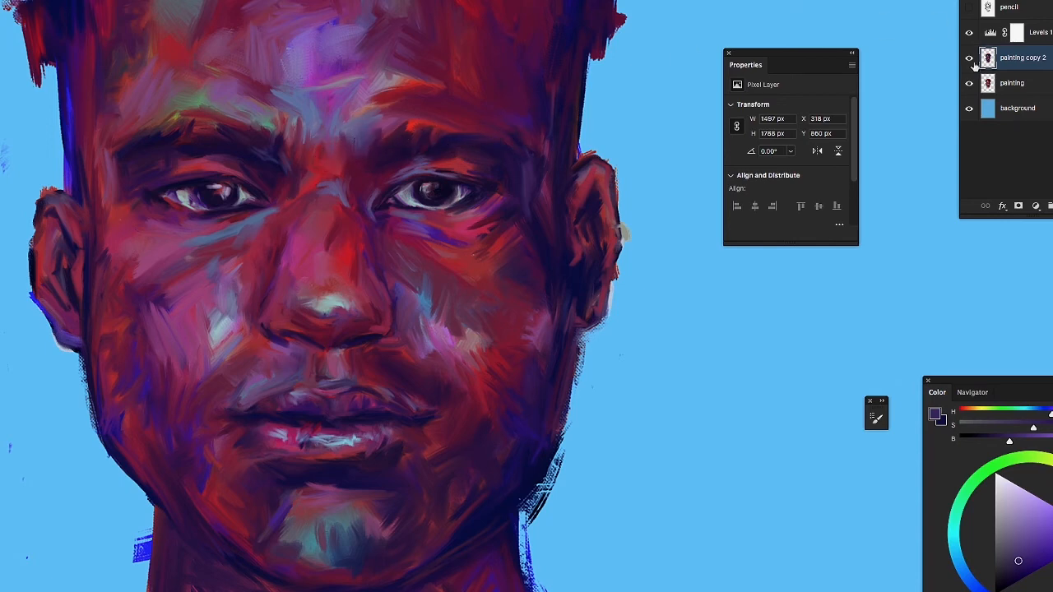
Hide painting copy 2 and sample a magenta-red from the edge of the jaw on the painting layer
{"action": "left_click", "coordinate": [1001, 83]}
{"action": "left_click", "coordinate": [969, 57]}
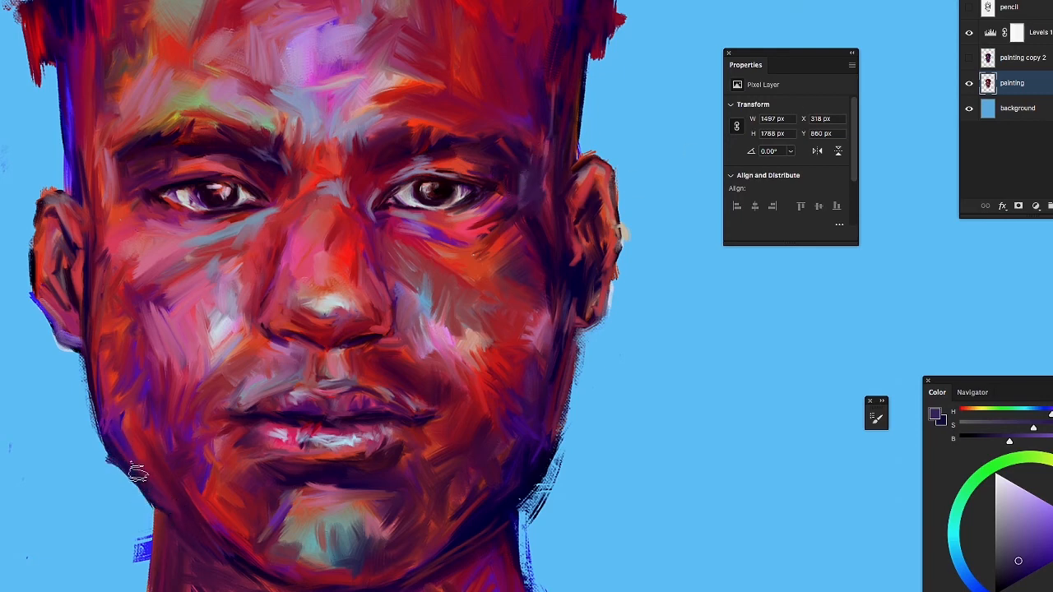
{"action": "left_click", "coordinate": [122, 424], "text": "alt"}
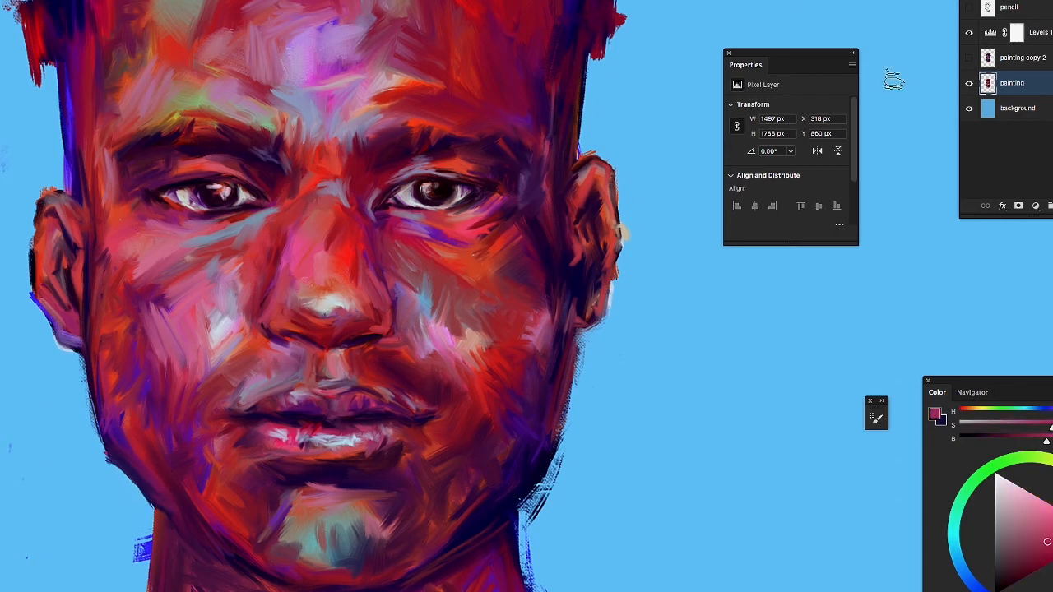
Compare the portrait without the Levels adjustment, and restore the visibility of painting copy 2 and Levels
{"action": "left_click", "coordinate": [968, 32]}
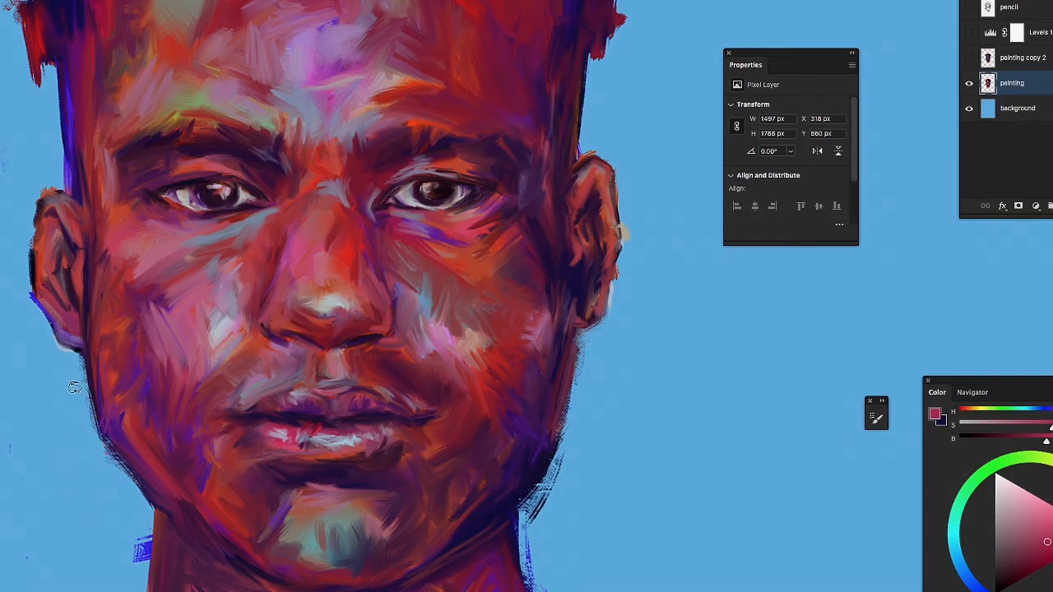
{"action": "left_click", "coordinate": [341, 285], "text": "alt"}
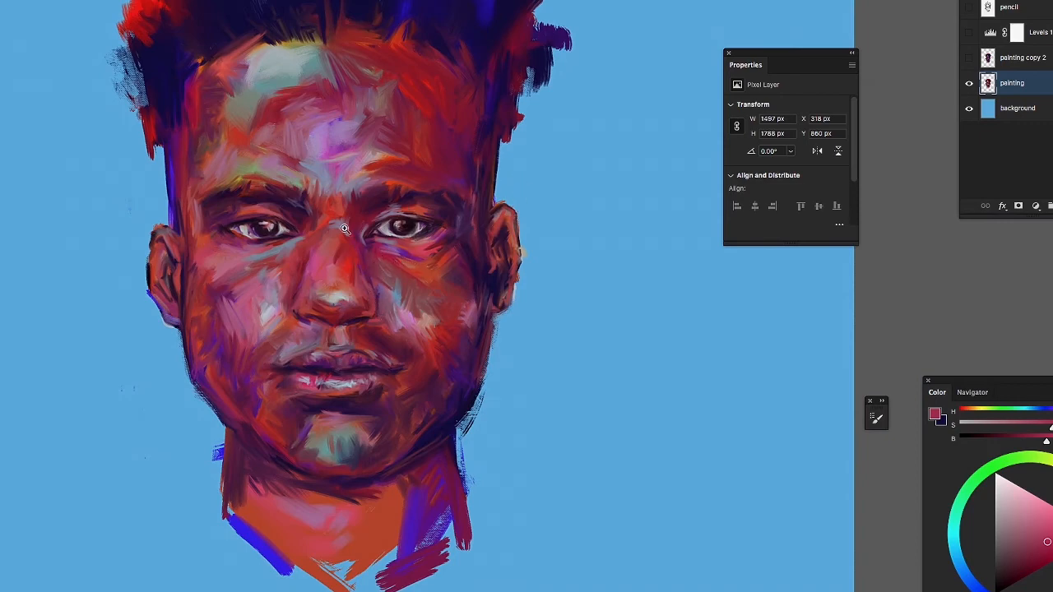
{"action": "left_click", "coordinate": [367, 255]}
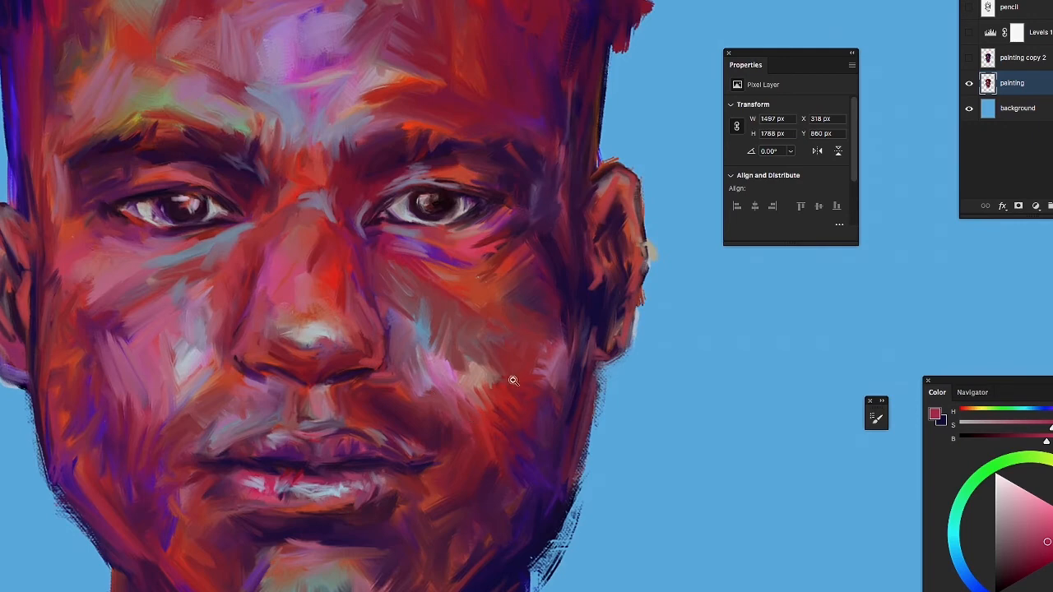
{"action": "left_click", "coordinate": [969, 57]}
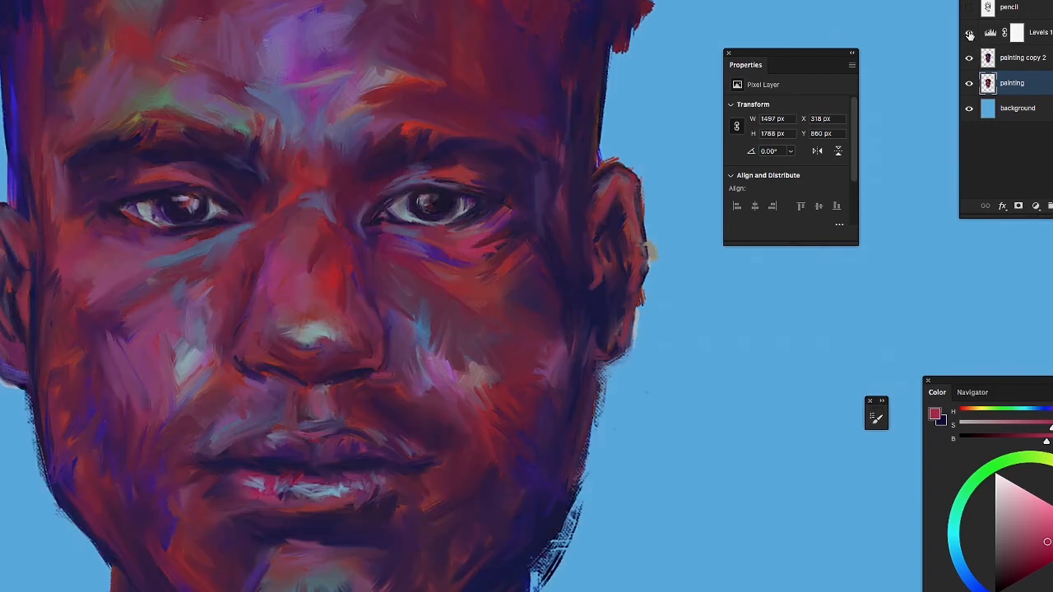
{"action": "left_click", "coordinate": [969, 33]}
{"action": "left_click", "coordinate": [414, 345], "text": "alt"}
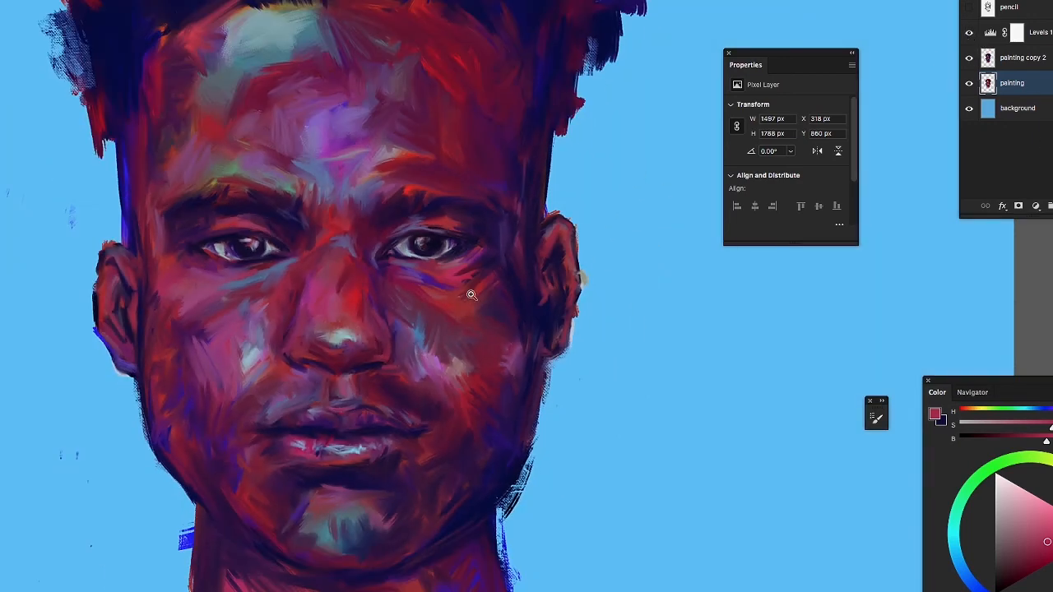
Hide the painting layer and inspect the face with only painting copy 2 and the Levels adjustment over the background
{"action": "left_click", "coordinate": [969, 83]}
{"action": "left_click", "coordinate": [325, 399], "text": "alt"}
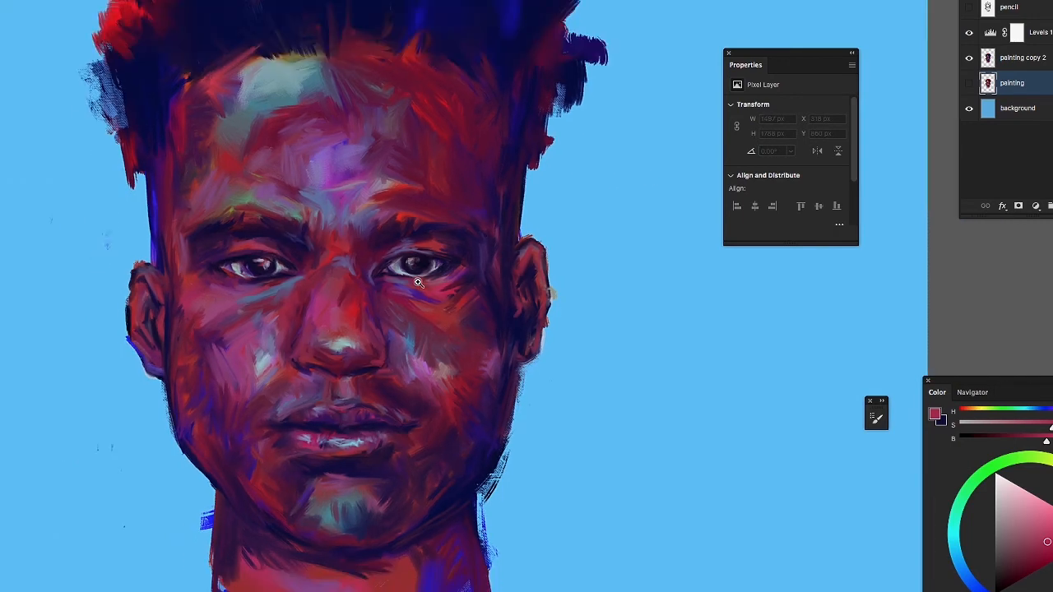
{"action": "left_click_drag", "start_coordinate": [418, 282], "coordinate": [381, 288]}
{"action": "left_click_drag", "start_coordinate": [563, 271], "coordinate": [631, 291]}
{"action": "mouse_move", "coordinate": [457, 236]}
{"action": "left_mouse_down"}
{"action": "mouse_move", "coordinate": [415, 231]}
{"action": "mouse_move", "coordinate": [385, 210]}
{"action": "mouse_move", "coordinate": [393, 198]}
{"action": "left_mouse_up"}
Apply the Camera Raw filter to painting copy 2 with Texture raised slightly
{"action": "left_click", "coordinate": [1004, 62]}
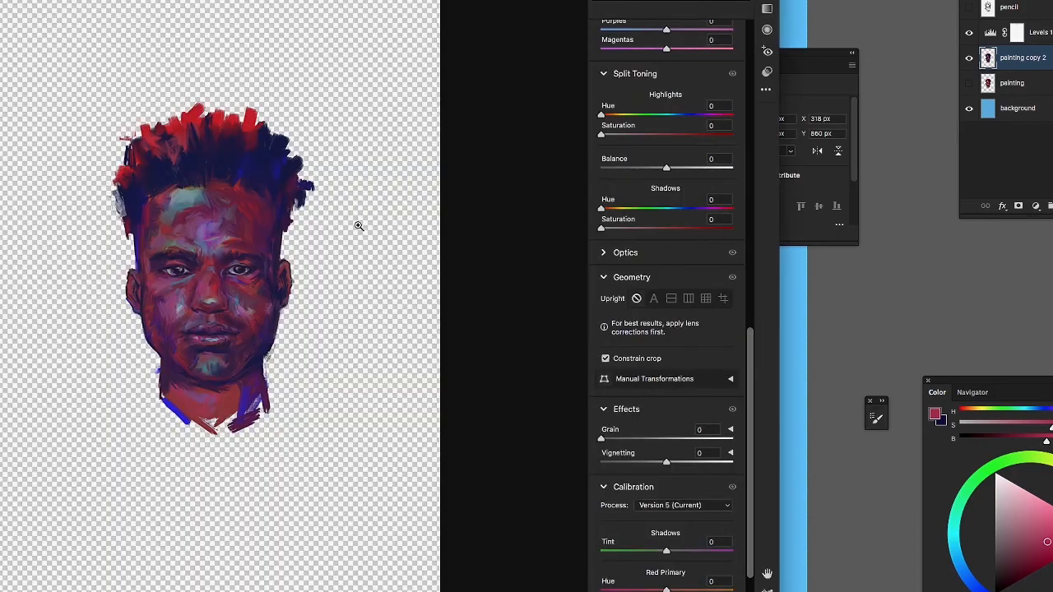
{"action": "left_click", "coordinate": [243, 293]}
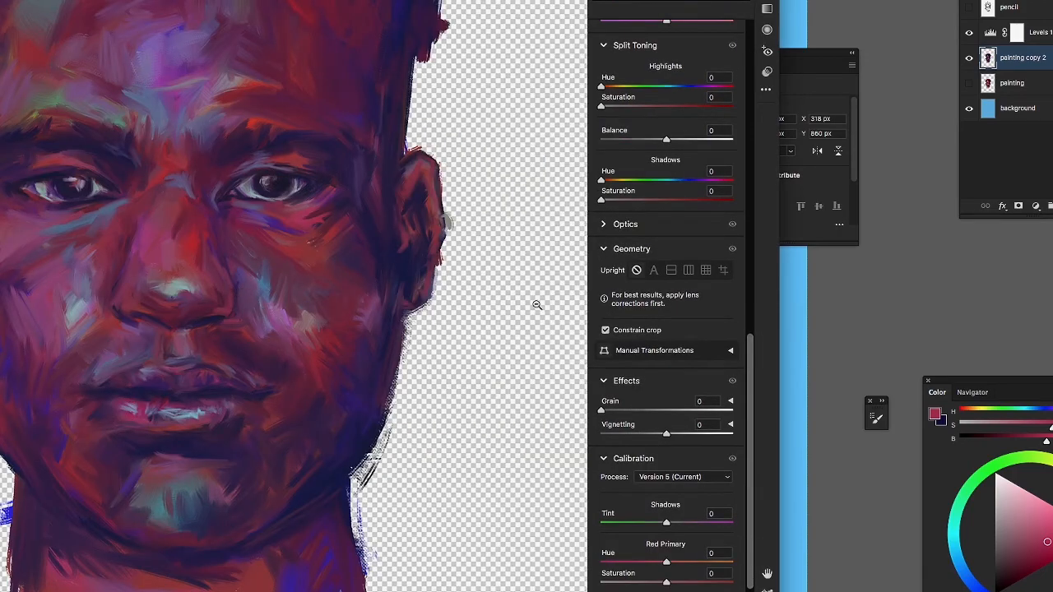
{"action": "left_click_drag", "start_coordinate": [754, 359], "coordinate": [770, 73]}
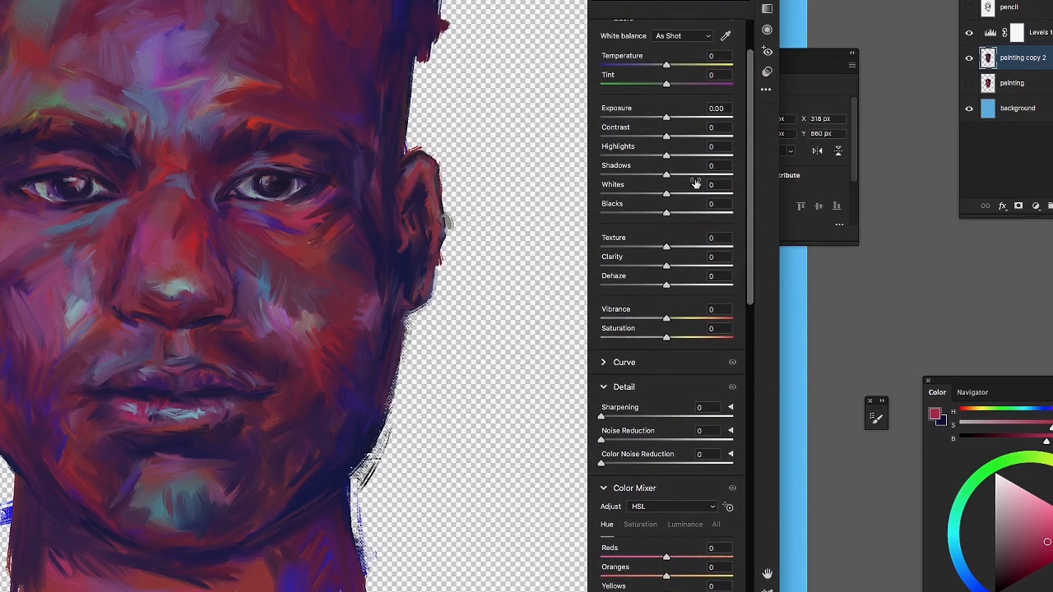
{"action": "left_click", "coordinate": [671, 247]}
{"action": "mouse_move", "coordinate": [674, 251]}
{"action": "left_mouse_down"}
{"action": "mouse_move", "coordinate": [705, 255]}
{"action": "mouse_move", "coordinate": [679, 252]}
{"action": "left_mouse_up"}
{"action": "key", "text": "Return"}
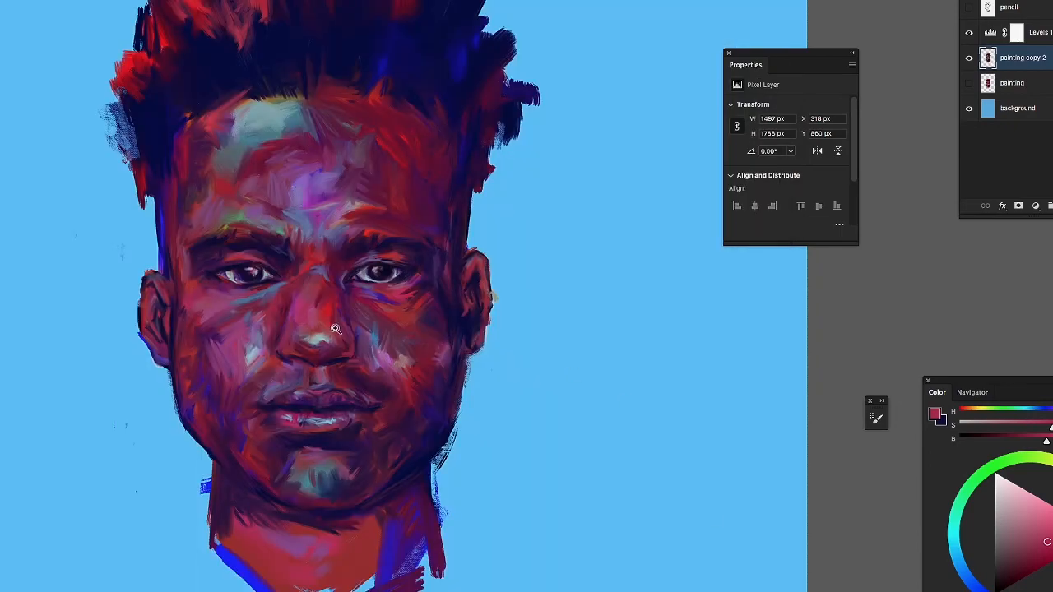
Fine-tune the Levels adjustment by raising its black input slightly and lowering its white input slightly below 226
{"action": "left_click_drag", "start_coordinate": [340, 340], "coordinate": [371, 338]}
{"action": "left_click_drag", "start_coordinate": [331, 287], "coordinate": [351, 304]}
{"action": "left_click_drag", "start_coordinate": [392, 369], "coordinate": [358, 372]}
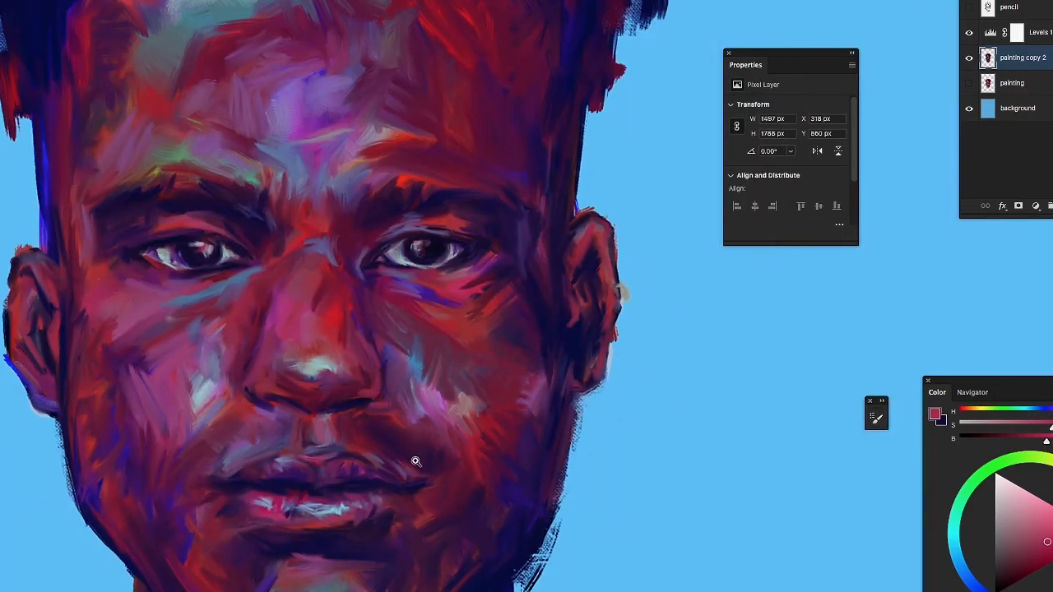
{"action": "left_click_drag", "start_coordinate": [415, 460], "coordinate": [394, 453]}
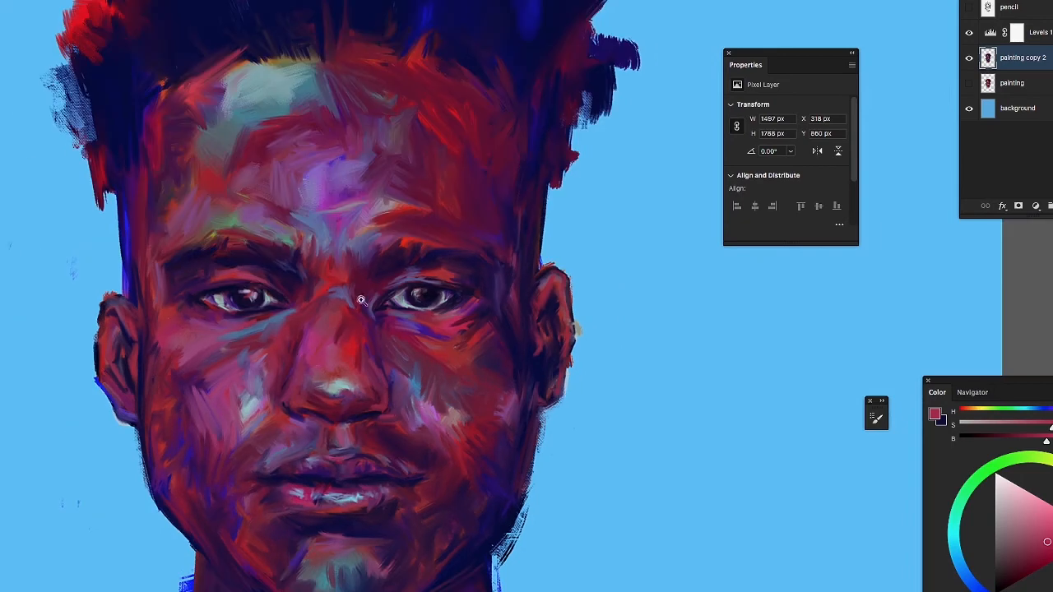
{"action": "left_click", "coordinate": [989, 37]}
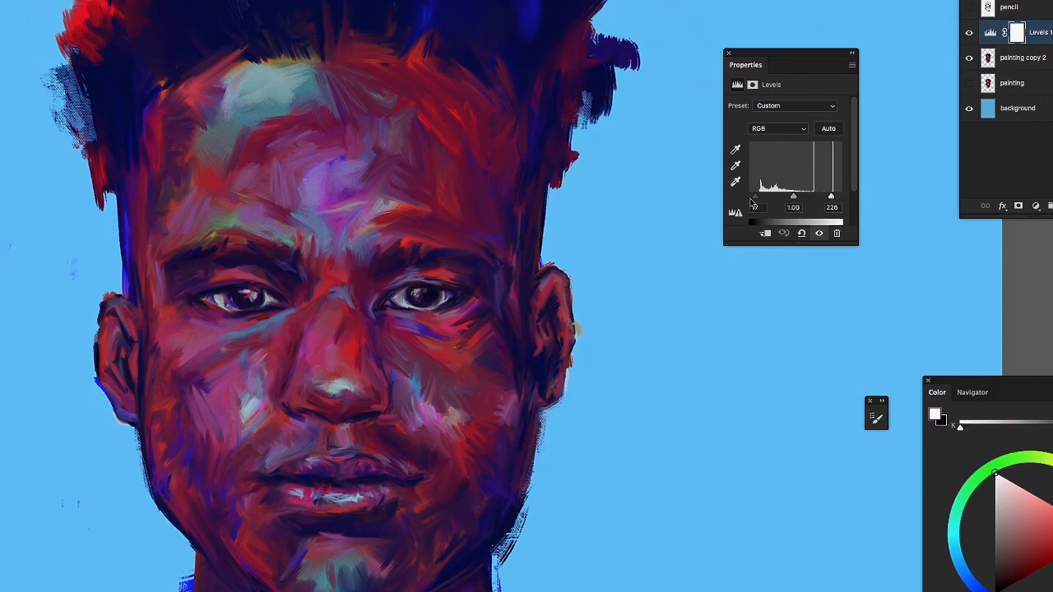
{"action": "left_click_drag", "start_coordinate": [753, 197], "coordinate": [754, 196]}
{"action": "left_click_drag", "start_coordinate": [832, 198], "coordinate": [829, 198]}
{"action": "mouse_move", "coordinate": [336, 352]}
{"action": "left_mouse_down"}
{"action": "mouse_move", "coordinate": [357, 170]}
{"action": "mouse_move", "coordinate": [331, 274]}
{"action": "mouse_move", "coordinate": [348, 283]}
{"action": "left_mouse_up"}
Fill the background layer with a bright red from the Color Libraries (Lab 49, 76, 43) in Normal mode at 100% opacity
{"action": "left_click", "coordinate": [1018, 108]}
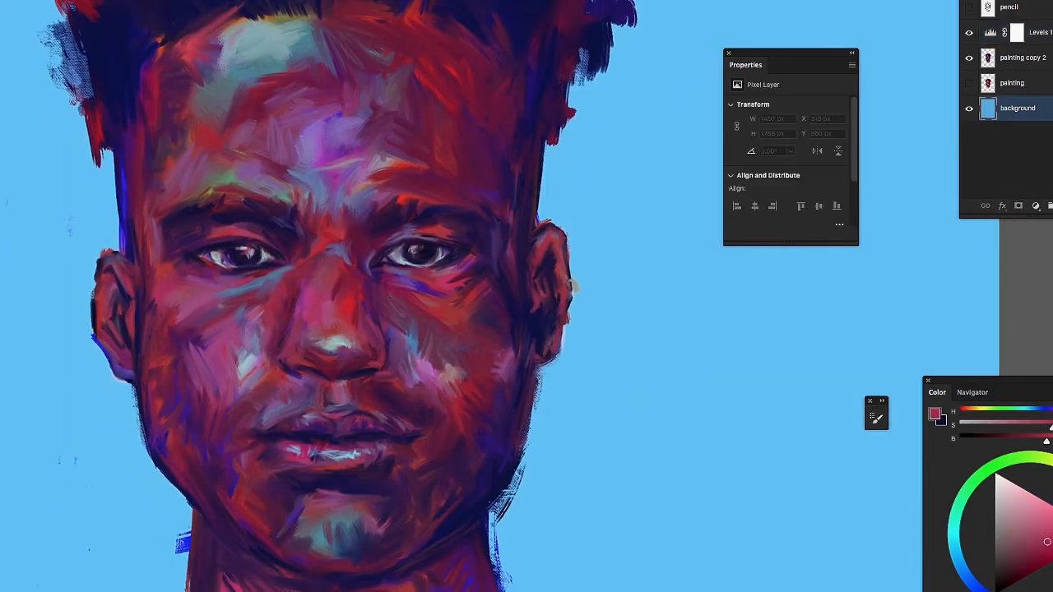
{"action": "left_click", "coordinate": [633, 136]}
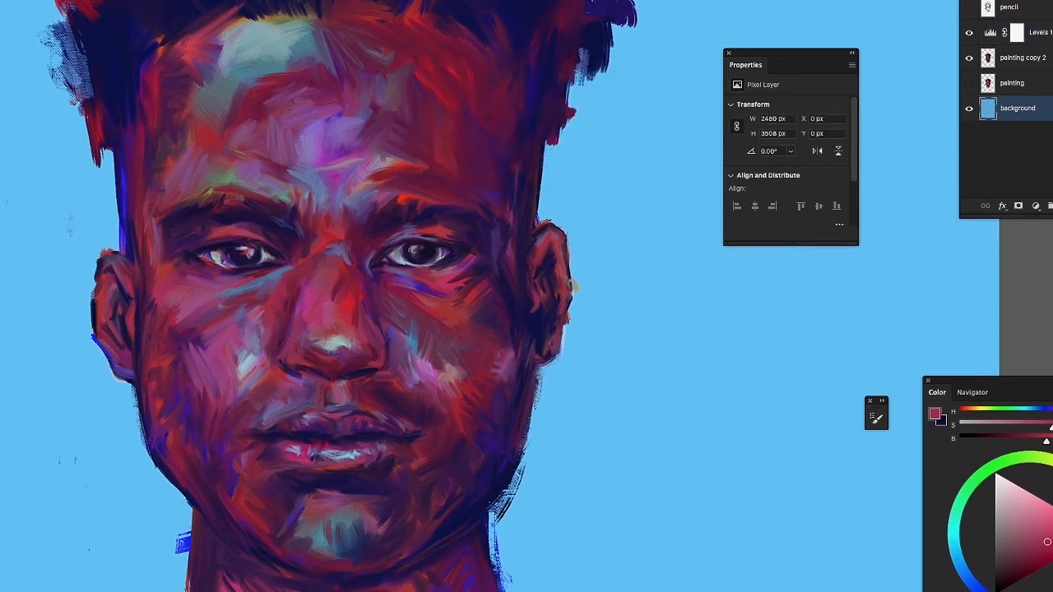
{"action": "key", "text": "shift+F5"}
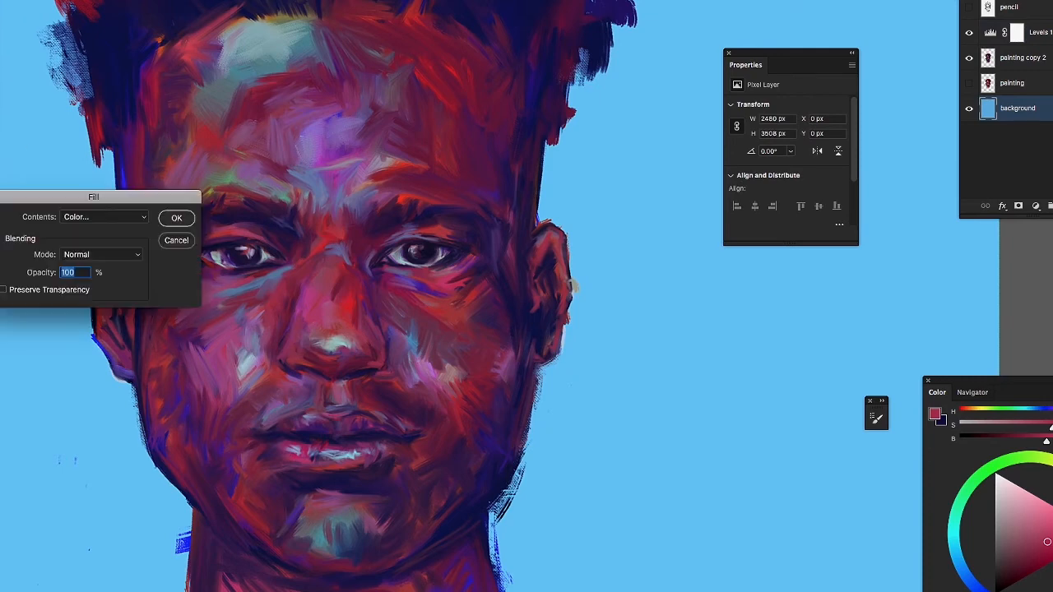
{"action": "left_click", "coordinate": [97, 216]}
{"action": "left_click", "coordinate": [97, 216]}
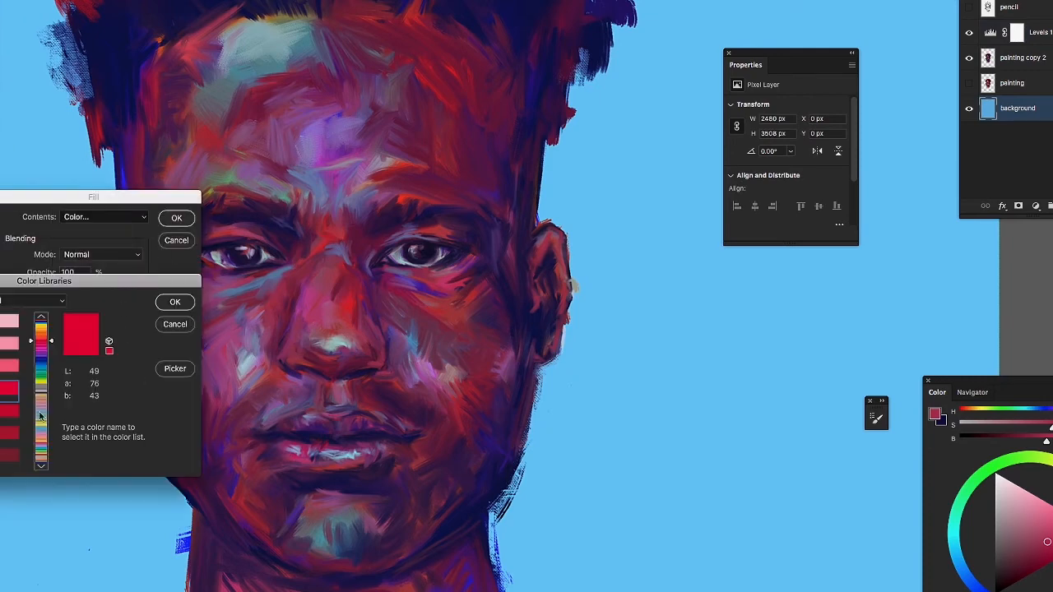
{"action": "left_click", "coordinate": [177, 303]}
{"action": "left_click", "coordinate": [176, 218]}
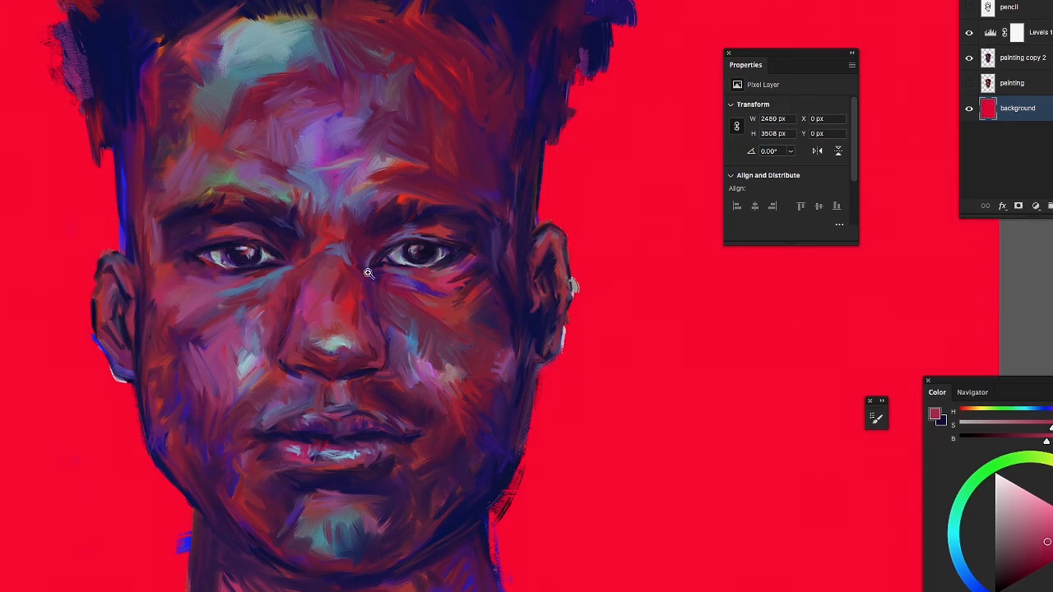
Select the head on painting copy 2 automatically with Select Subject
{"action": "left_click_drag", "start_coordinate": [368, 273], "coordinate": [341, 276]}
{"action": "left_click_drag", "start_coordinate": [407, 278], "coordinate": [437, 308]}
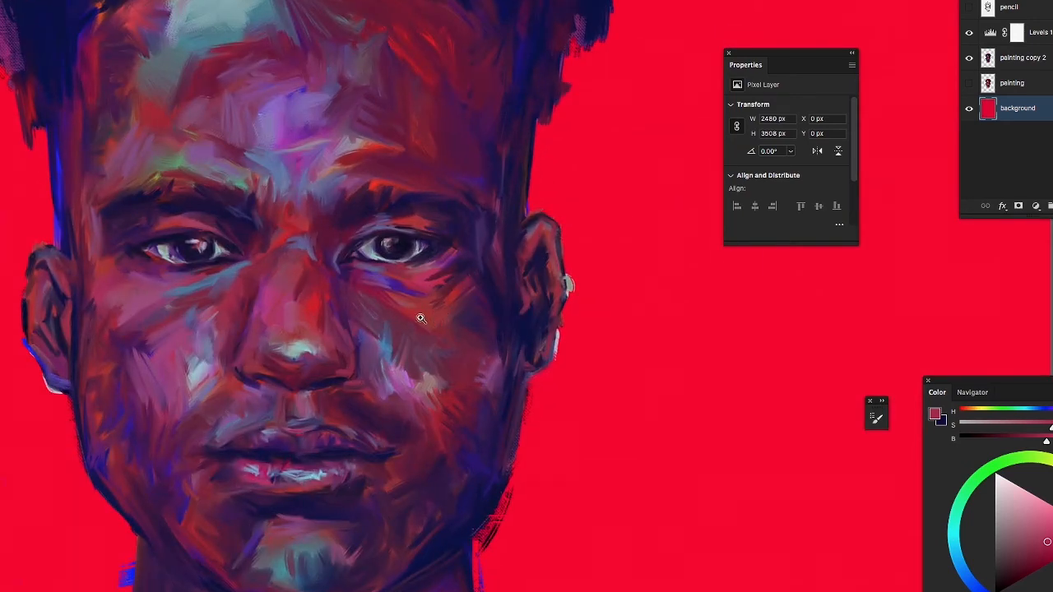
{"action": "left_click_drag", "start_coordinate": [369, 256], "coordinate": [341, 425]}
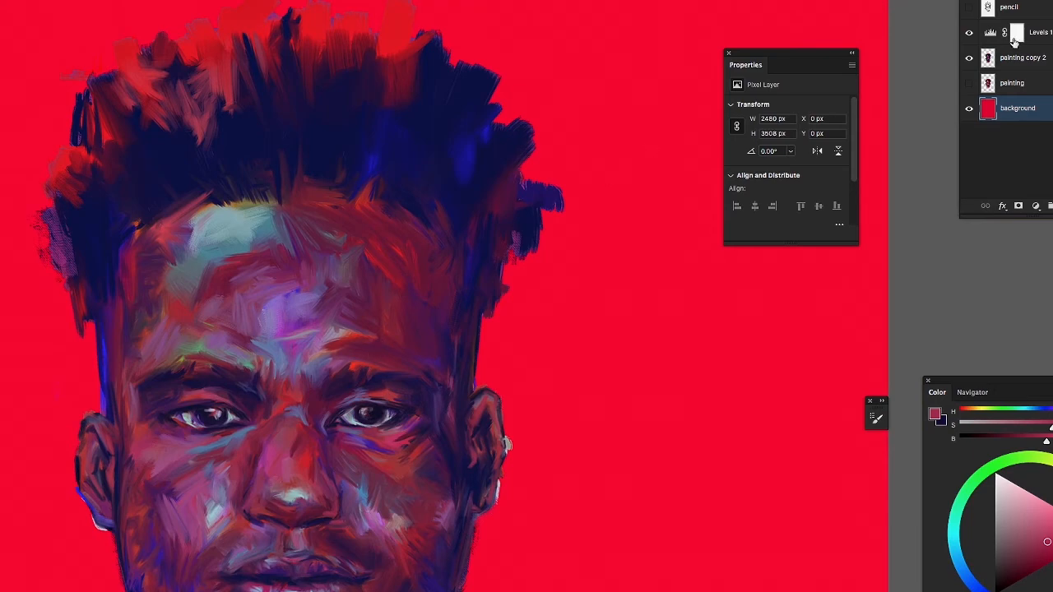
{"action": "left_click", "coordinate": [1021, 59]}
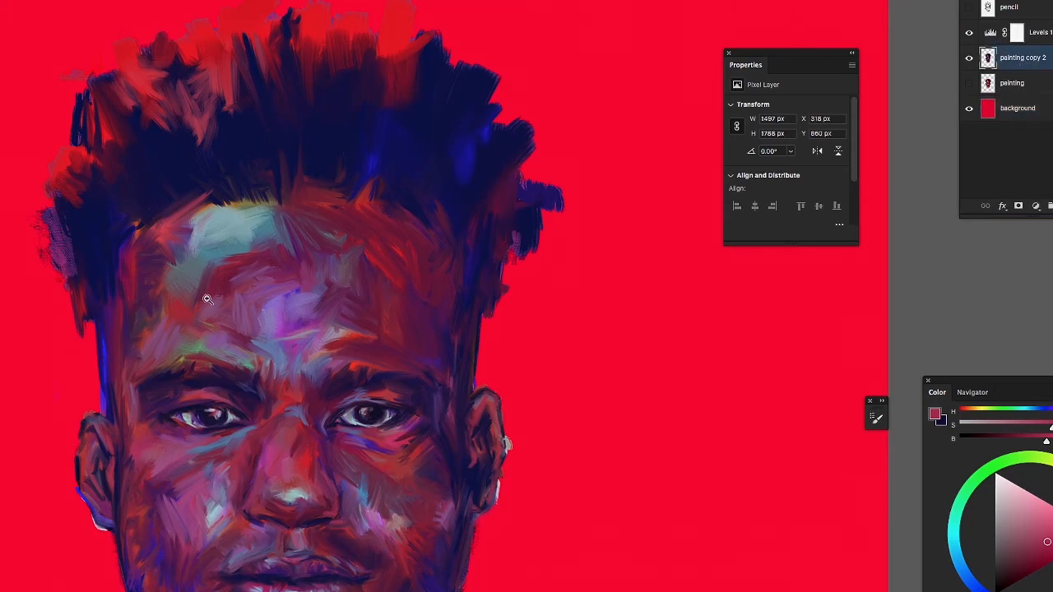
{"action": "left_click_drag", "start_coordinate": [200, 255], "coordinate": [192, 168]}
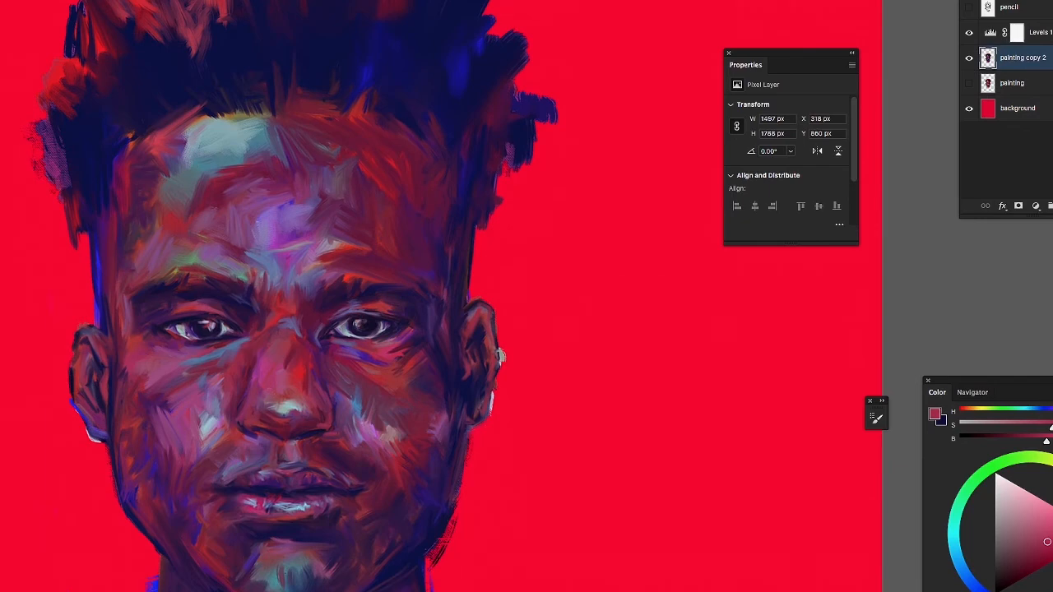
{"action": "left_click", "coordinate": [3, 2]}
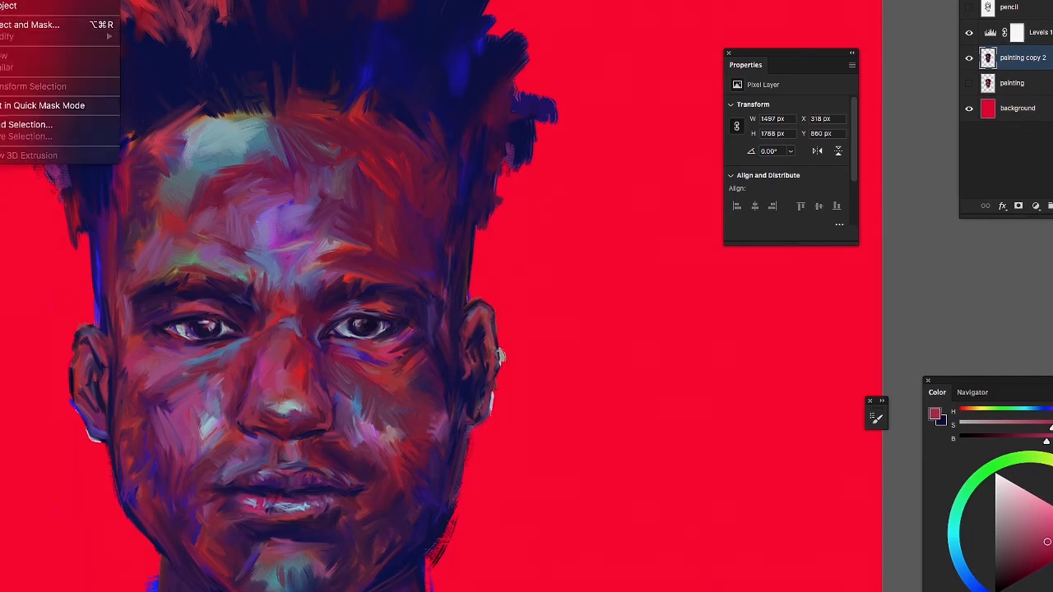
{"action": "left_click", "coordinate": [14, 8]}
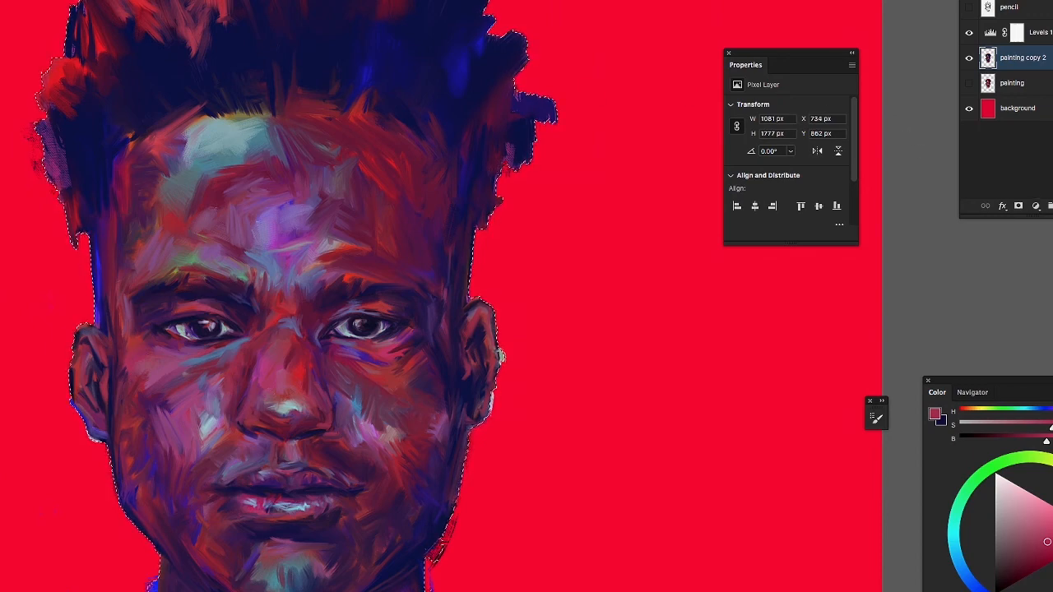
Add a new layer above painting copy 2 and change the gradient's blue color stop to a deeper blue (081ffd)
{"action": "key", "text": "alt+shift+super+n"}
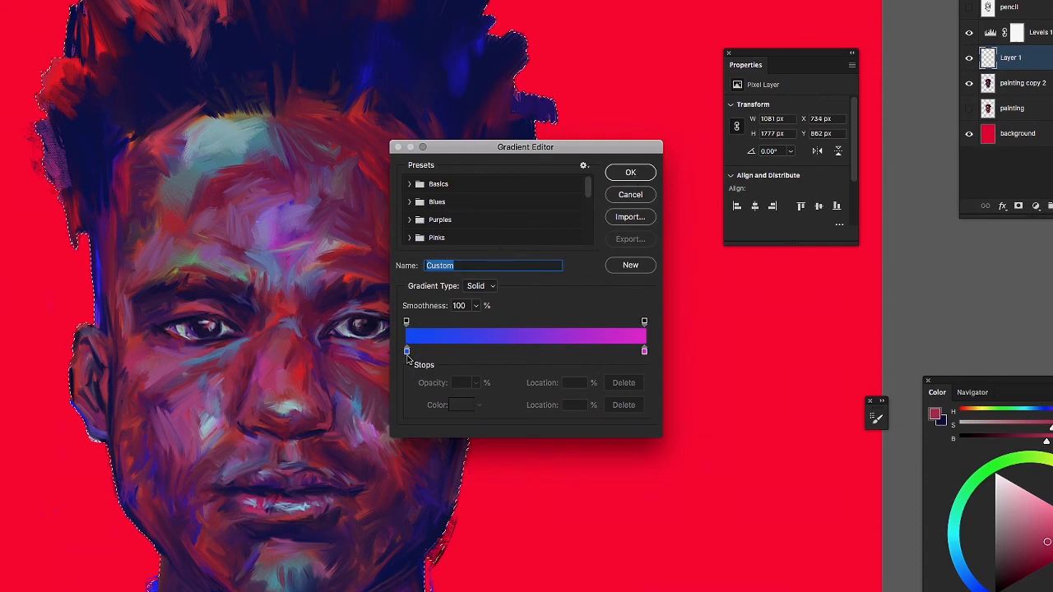
{"action": "left_click", "coordinate": [406, 351]}
{"action": "left_click", "coordinate": [461, 404]}
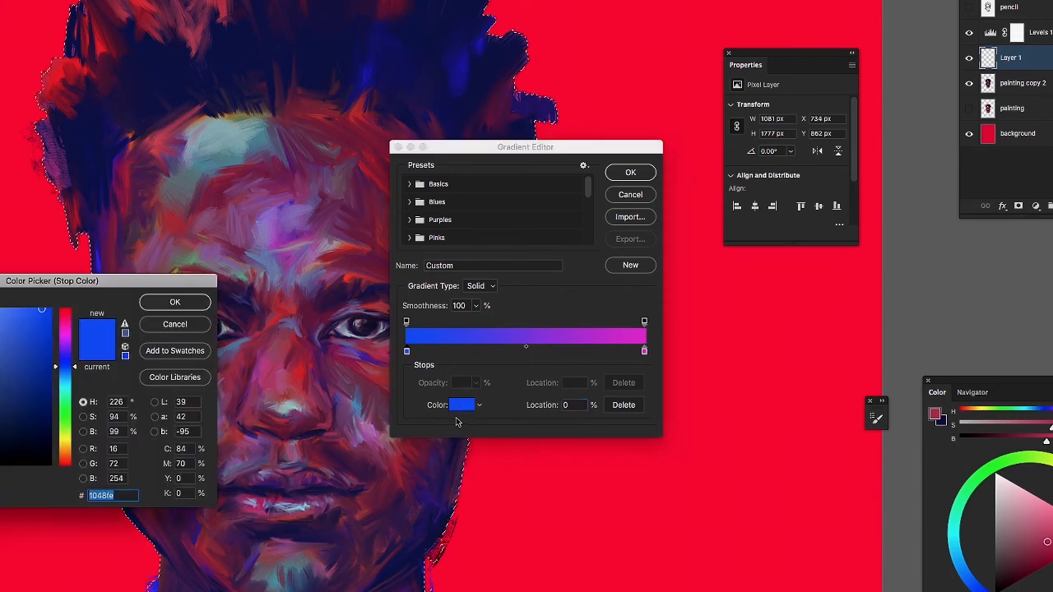
{"action": "left_click_drag", "start_coordinate": [63, 413], "coordinate": [66, 368]}
{"action": "left_click_drag", "start_coordinate": [44, 314], "coordinate": [47, 310]}
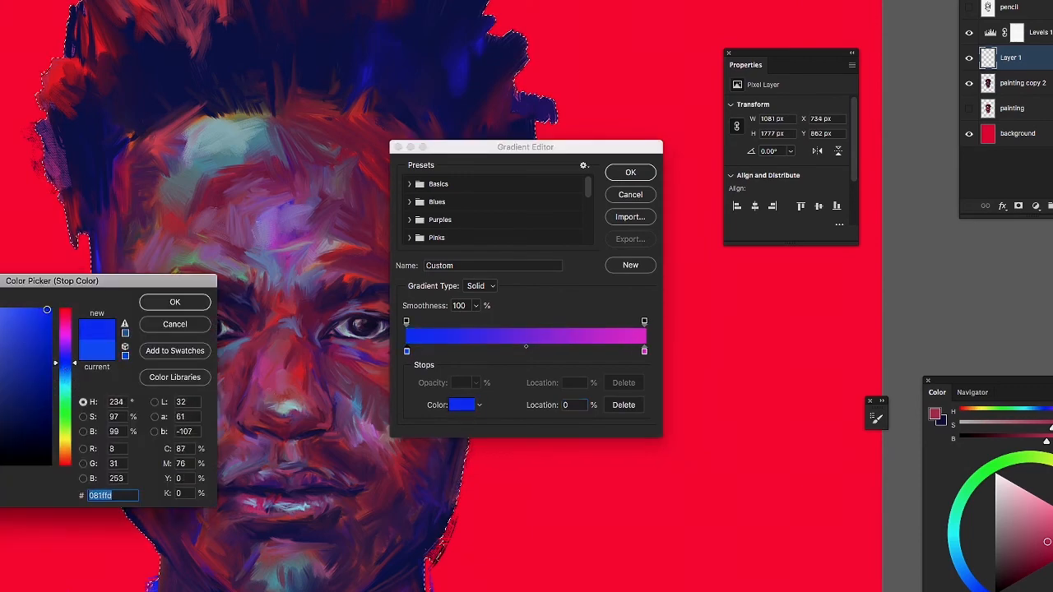
{"action": "left_click", "coordinate": [175, 304]}
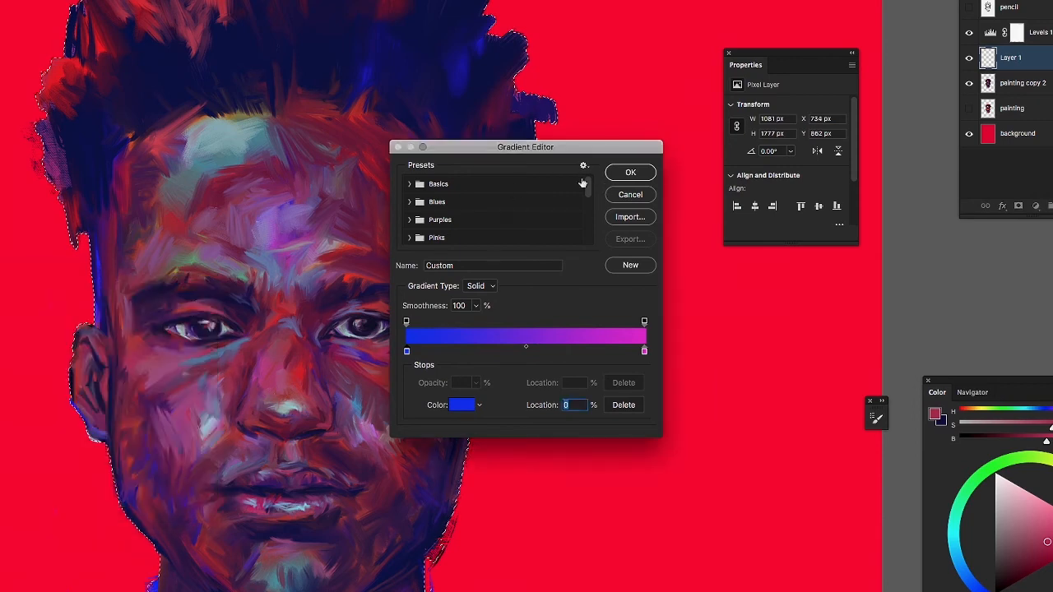
{"action": "left_click", "coordinate": [631, 172]}
Fill the selected head with a diagonal gradient from blue at the jaw to magenta in the hair, blended in Hard Light mode
{"action": "left_click_drag", "start_coordinate": [19, 488], "coordinate": [559, 160]}
{"action": "left_click_drag", "start_coordinate": [5, 2], "coordinate": [446, 591]}
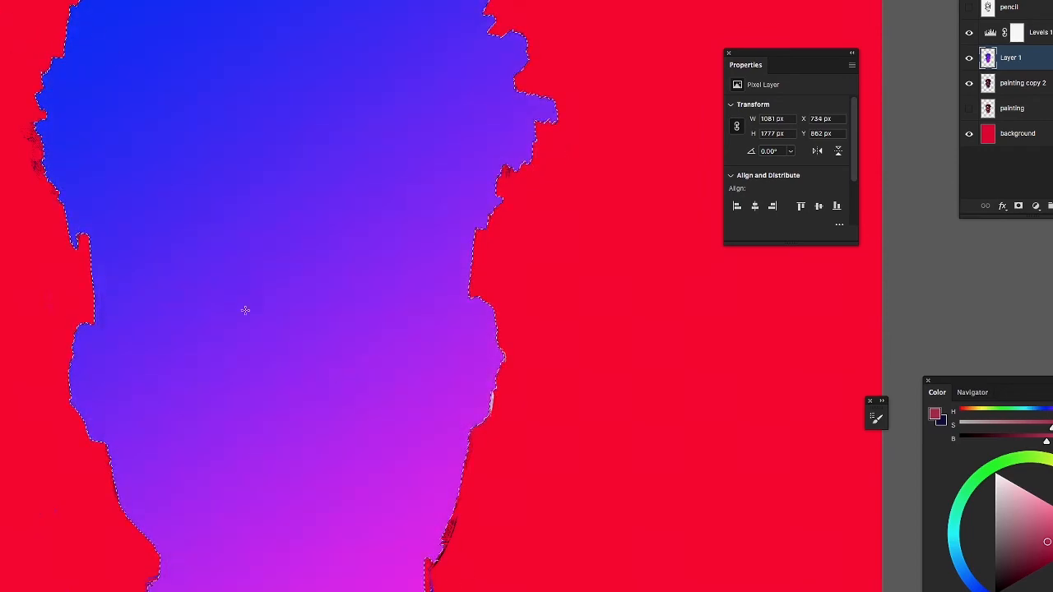
{"action": "left_click_drag", "start_coordinate": [395, 510], "coordinate": [92, 4]}
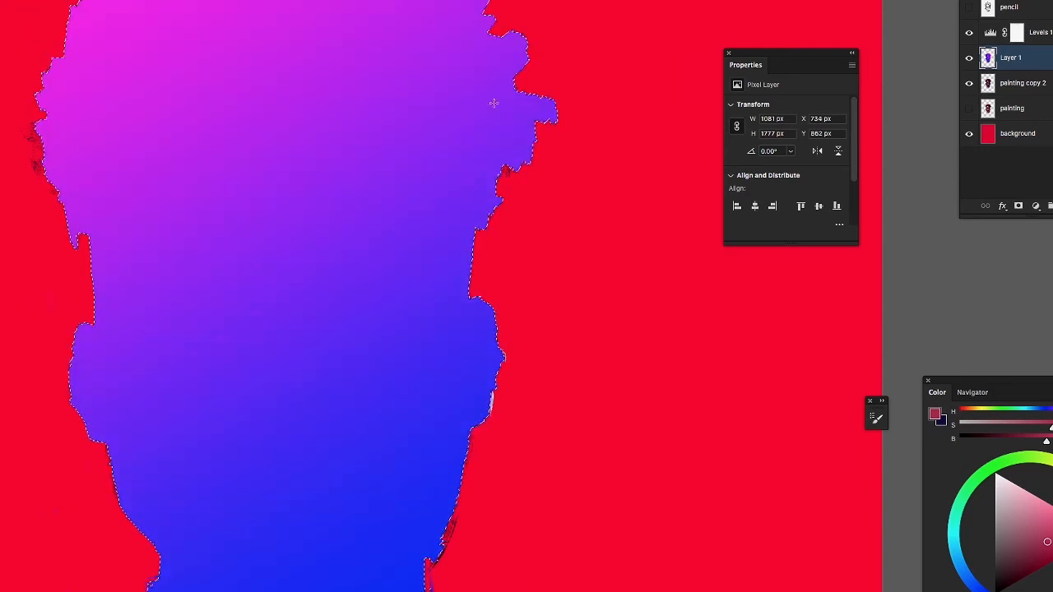
{"action": "left_click", "coordinate": [991, 1]}
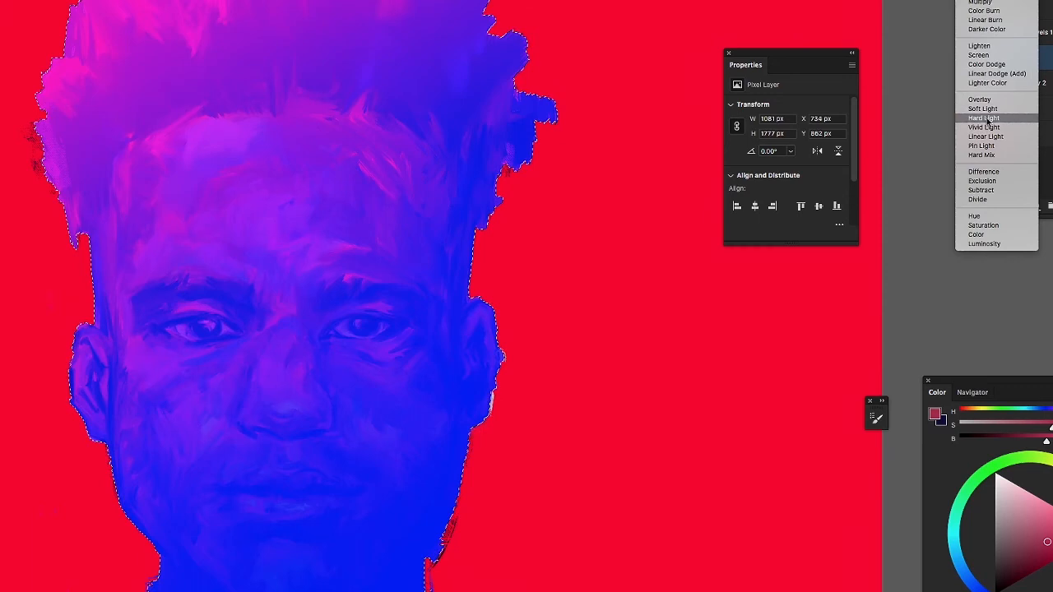
{"action": "left_click", "coordinate": [984, 118]}
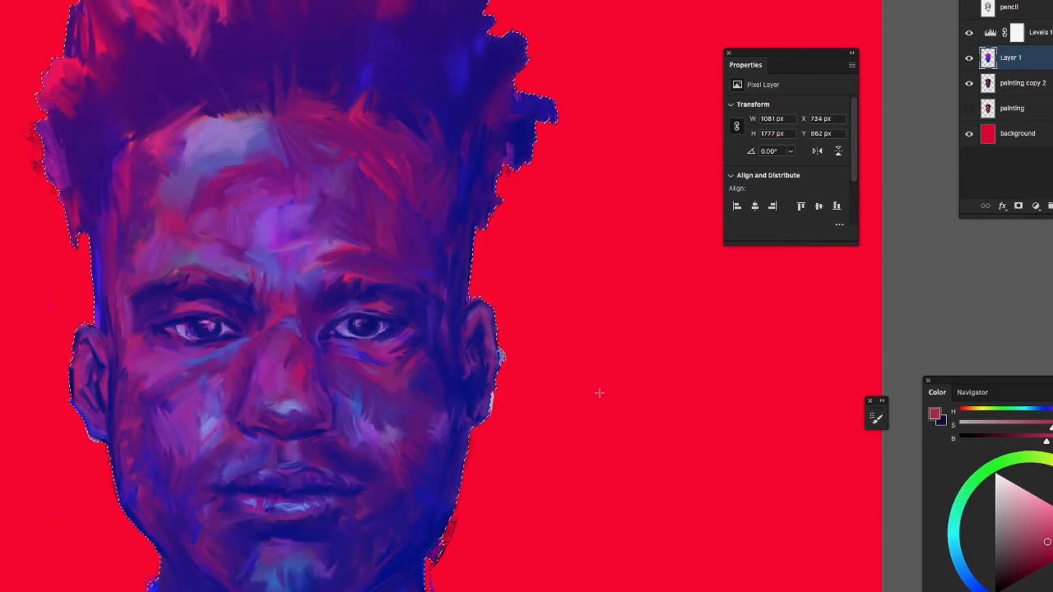
Compare the portrait with painting copy 2 hidden and shown beneath the gradient, and examine the head from hair to neck
{"action": "left_click", "coordinate": [969, 84]}
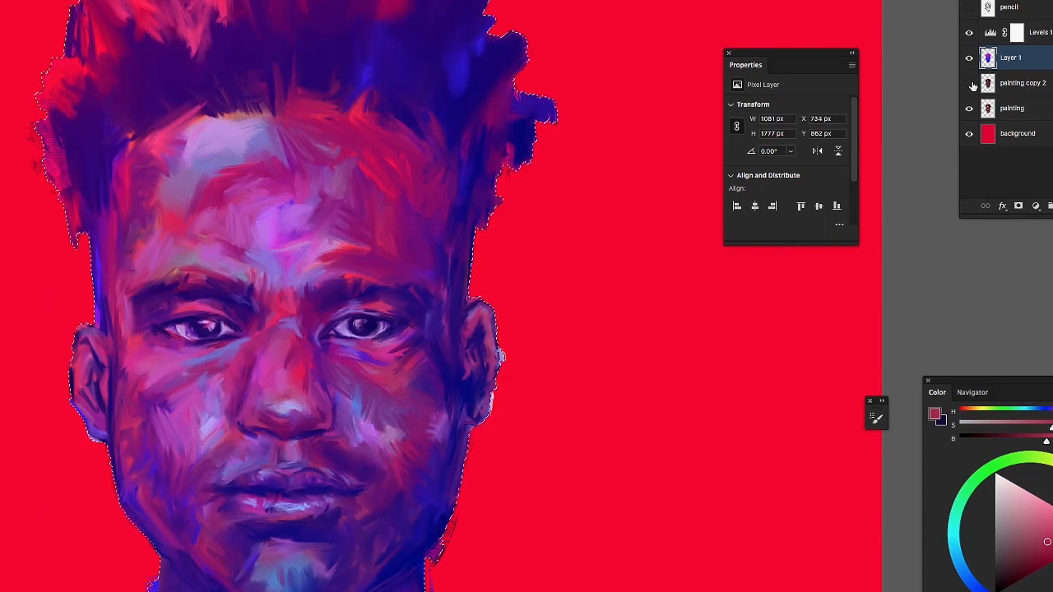
{"action": "left_click", "coordinate": [970, 84]}
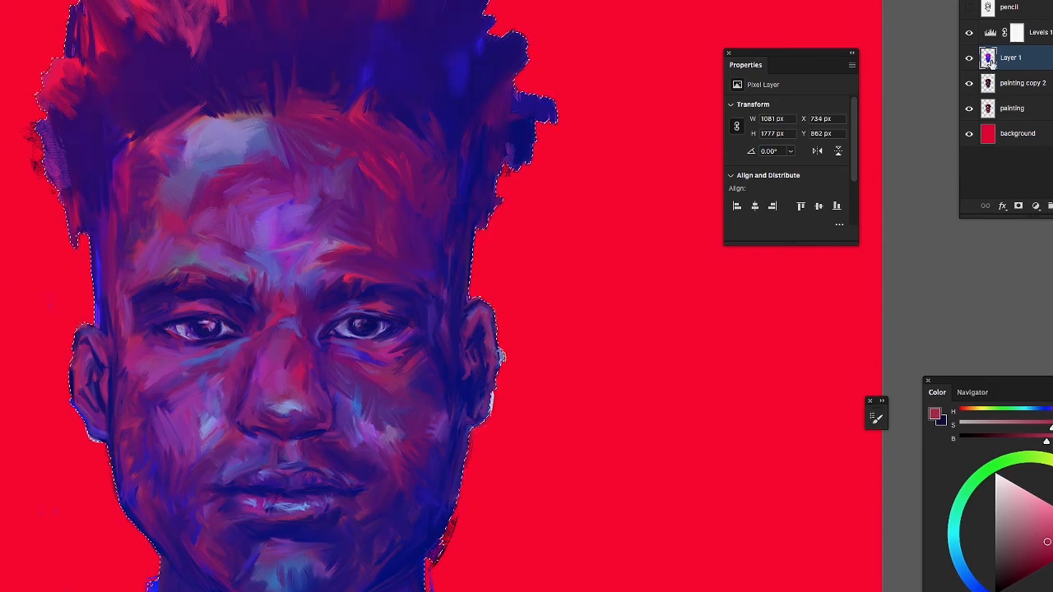
{"action": "key", "text": "z"}
{"action": "left_click_drag", "start_coordinate": [312, 308], "coordinate": [252, 313]}
{"action": "left_click_drag", "start_coordinate": [576, 261], "coordinate": [618, 357]}
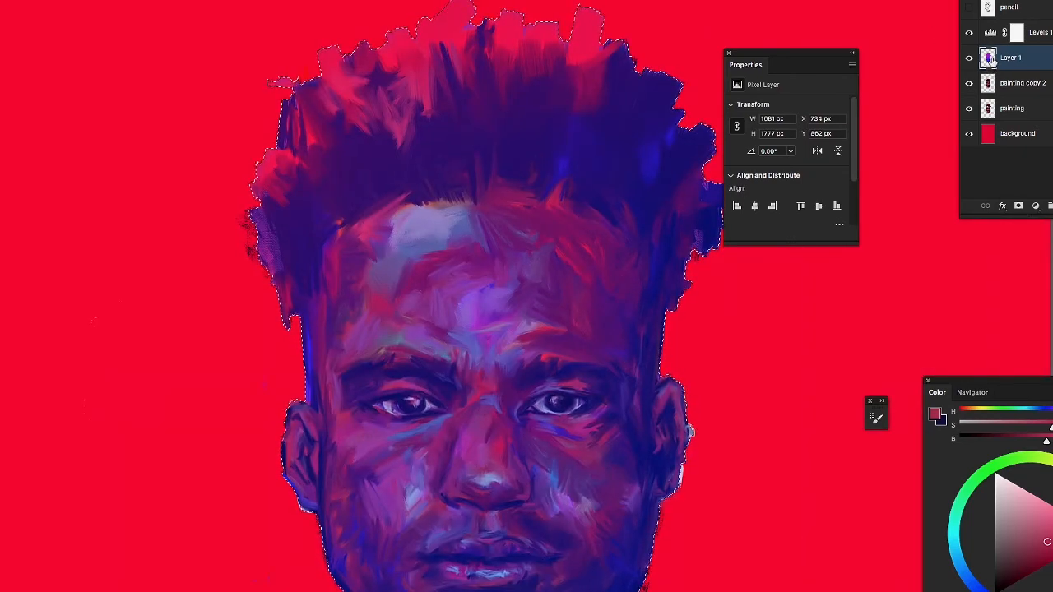
{"action": "left_click", "coordinate": [991, 37]}
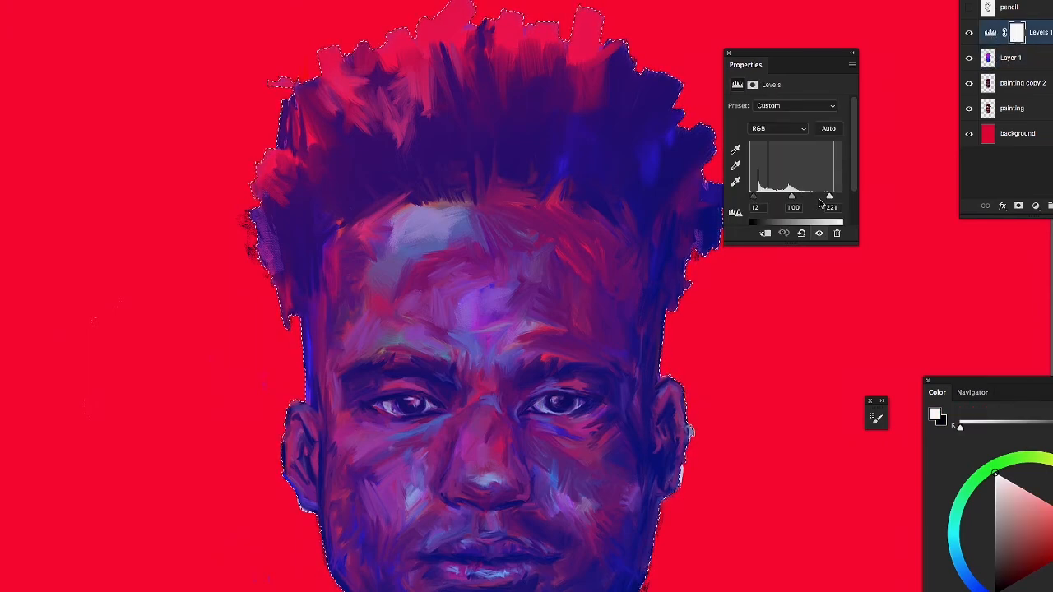
{"action": "left_click", "coordinate": [987, 58]}
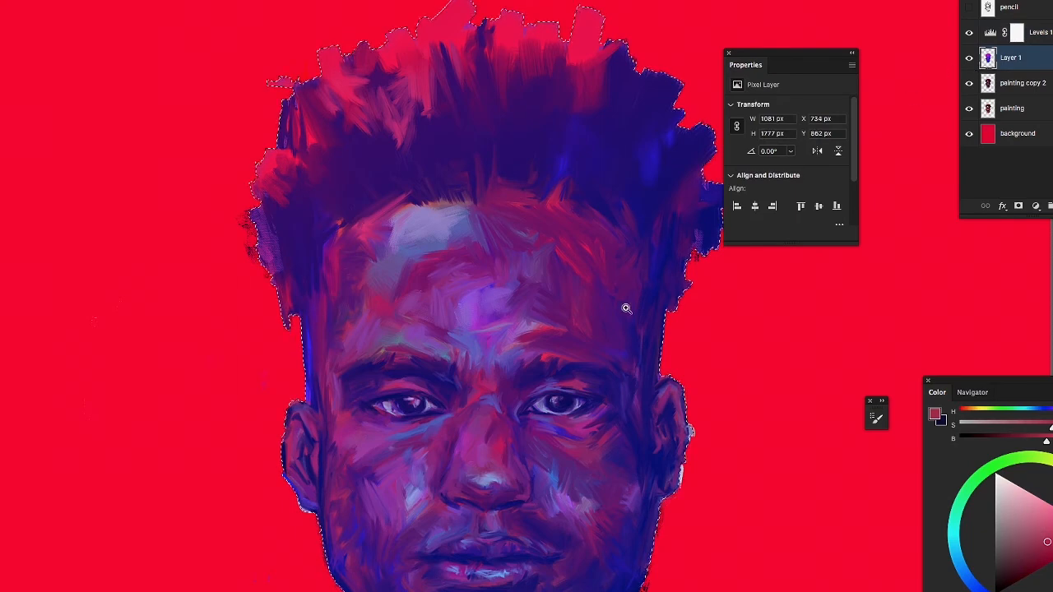
{"action": "left_click_drag", "start_coordinate": [554, 329], "coordinate": [437, 179]}
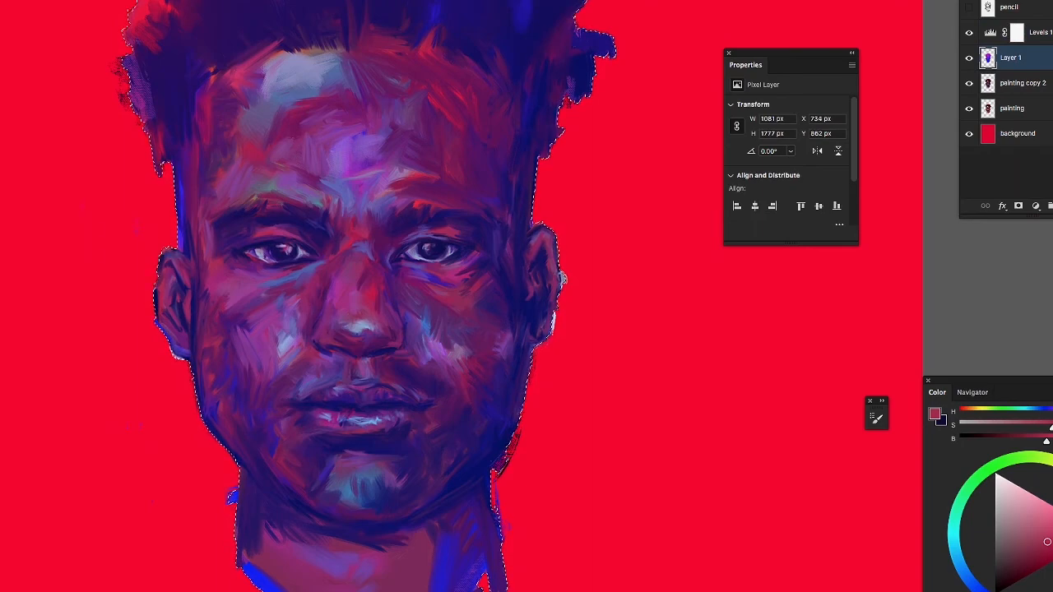
Deselect the head, hide the gradient layer and make painting copy 2 the active layer
{"action": "key", "text": "ctrl+d"}
{"action": "left_click_drag", "start_coordinate": [435, 319], "coordinate": [422, 329]}
{"action": "left_click_drag", "start_coordinate": [477, 211], "coordinate": [406, 260]}
{"action": "left_click", "coordinate": [322, 315]}
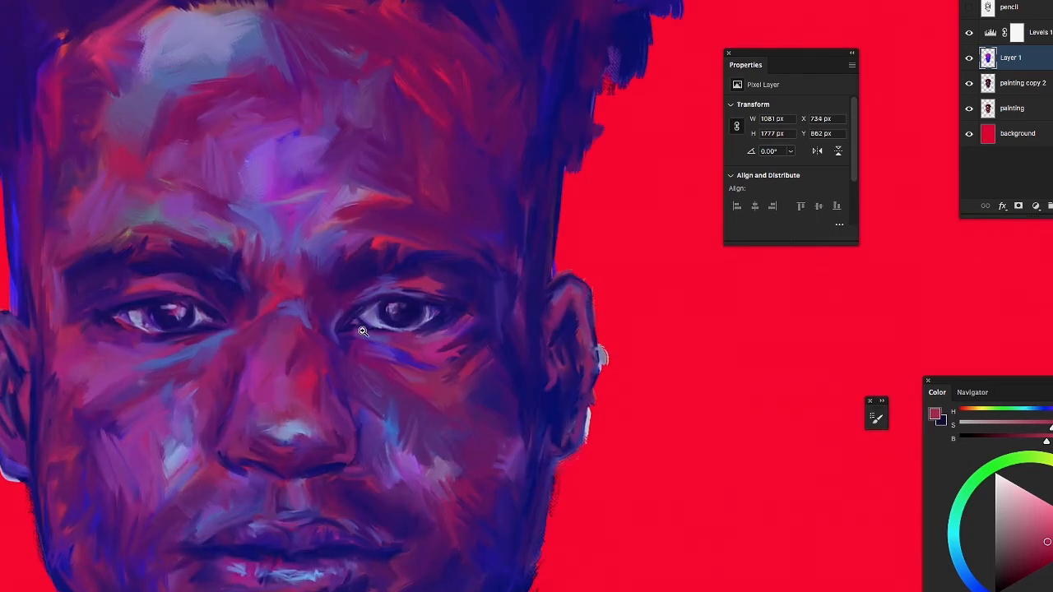
{"action": "left_click", "coordinate": [969, 57]}
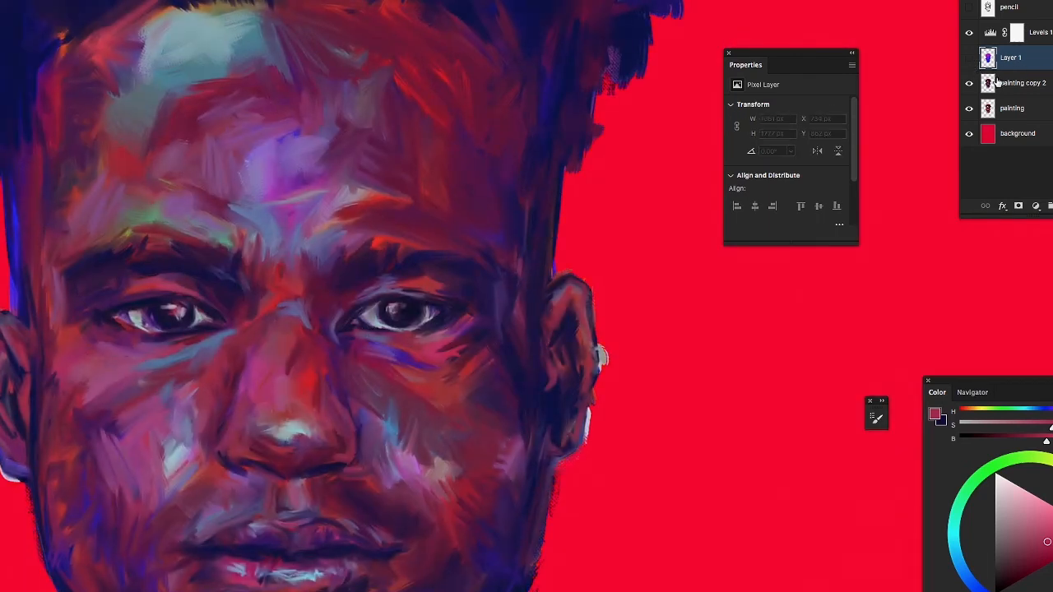
{"action": "left_click", "coordinate": [1005, 82]}
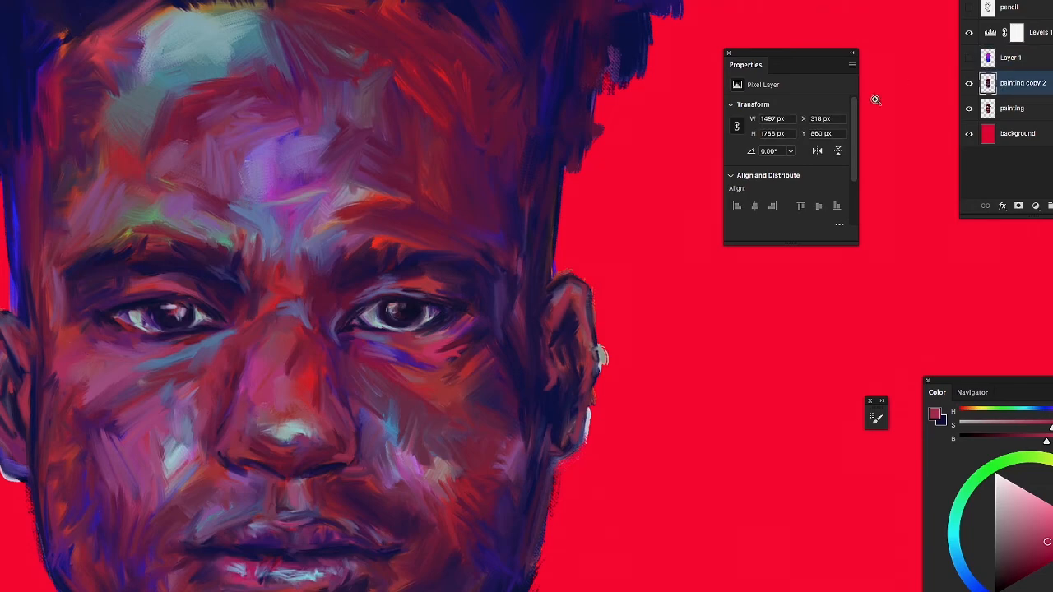
Brush sampled purple and pink tones over the left upper eyelid and sampled blue strokes across the forehead above the right eyebrow
{"action": "left_click_drag", "start_coordinate": [164, 321], "coordinate": [195, 312]}
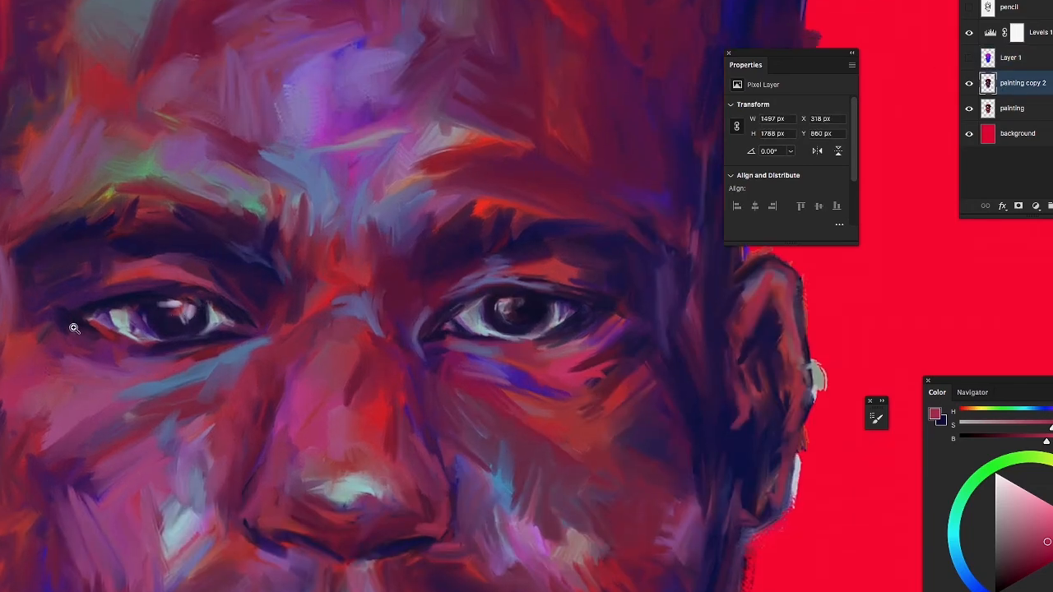
{"action": "left_click", "coordinate": [98, 281], "text": "alt"}
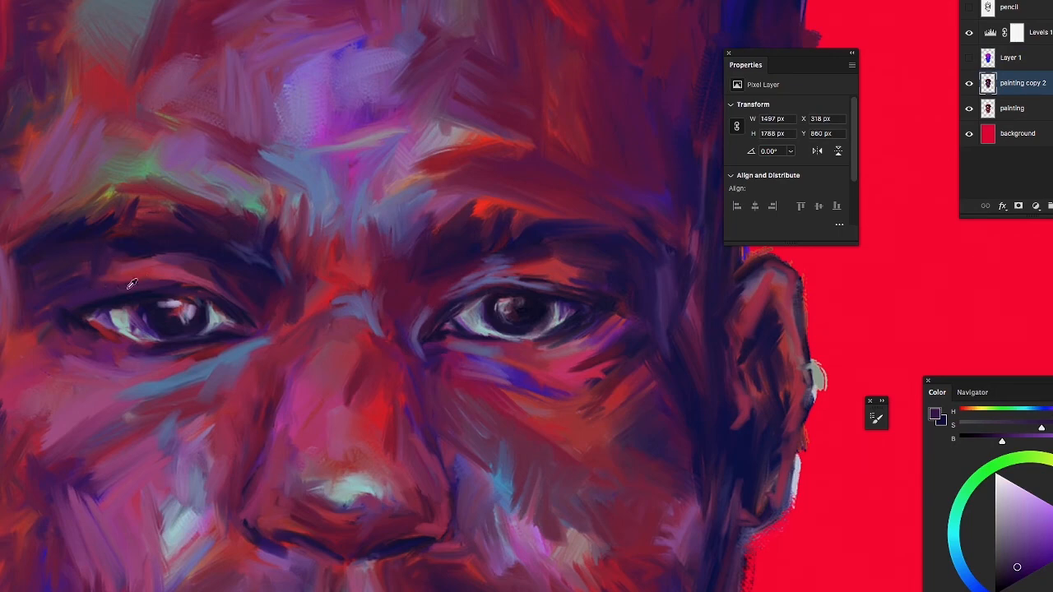
{"action": "left_click", "coordinate": [145, 269], "text": "alt"}
{"action": "left_click", "coordinate": [166, 266], "text": "alt"}
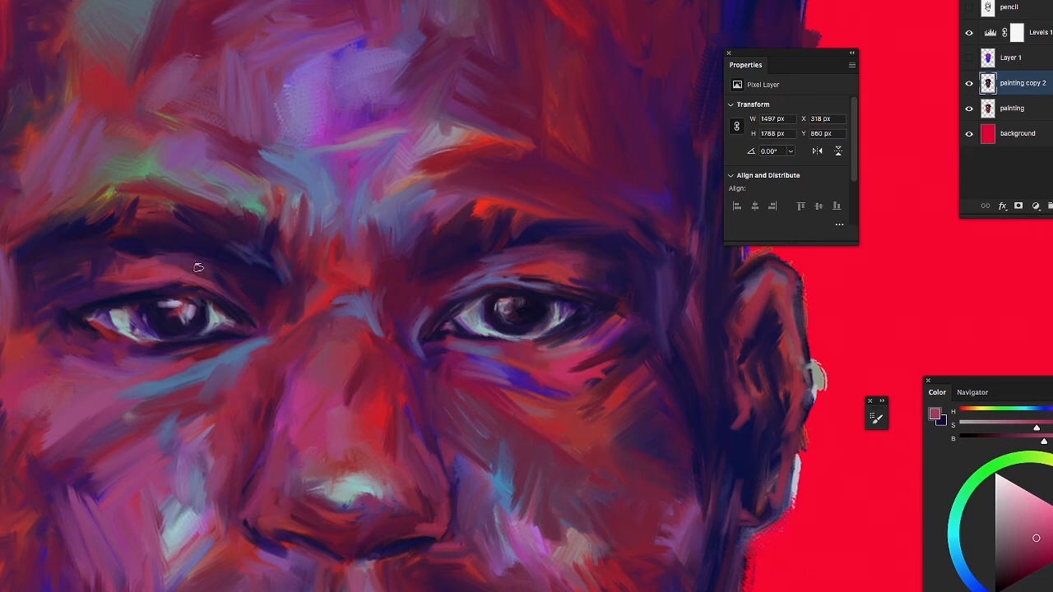
{"action": "left_click", "coordinate": [288, 169], "text": "alt"}
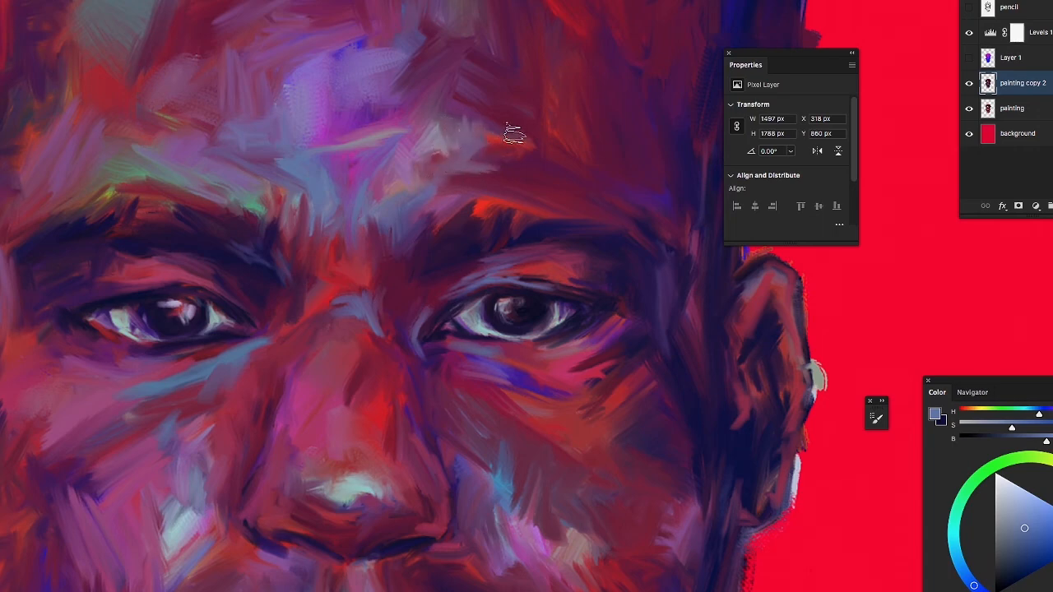
{"action": "mouse_move", "coordinate": [514, 134]}
{"action": "left_mouse_down"}
{"action": "mouse_move", "coordinate": [551, 137]}
{"action": "mouse_move", "coordinate": [524, 148]}
{"action": "mouse_move", "coordinate": [545, 149]}
{"action": "left_mouse_up"}
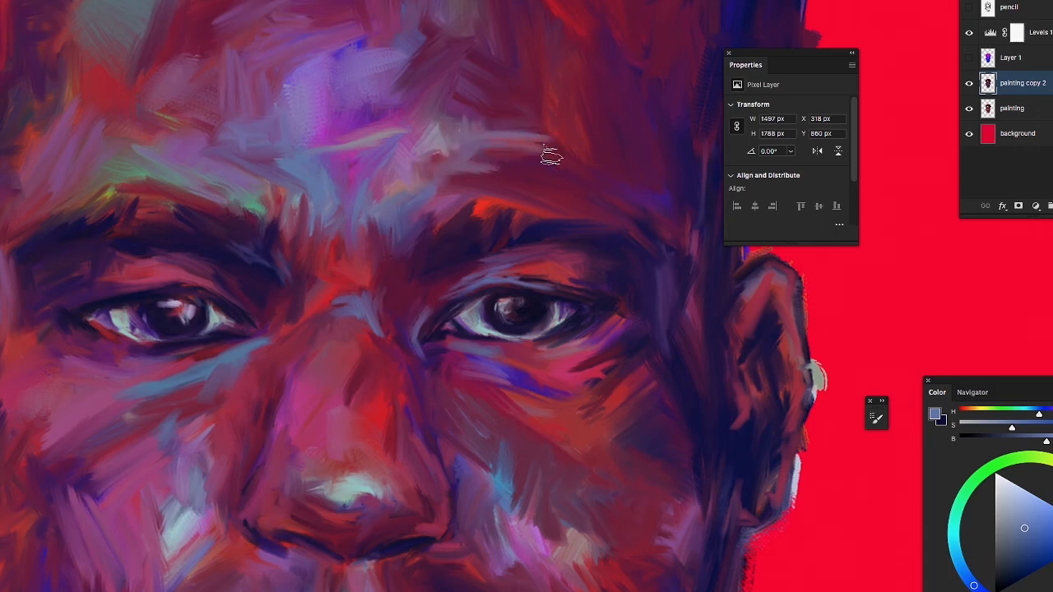
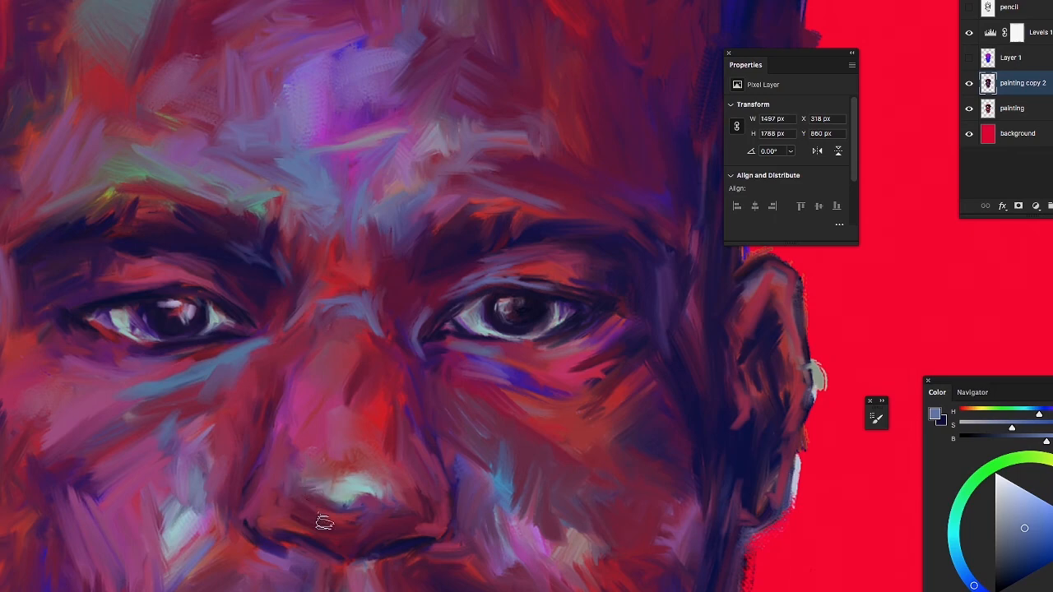
Sample the pale teal nose highlight and add light strokes to the left cheek and the rim of the right ear
{"action": "left_click", "coordinate": [349, 493], "text": "alt"}
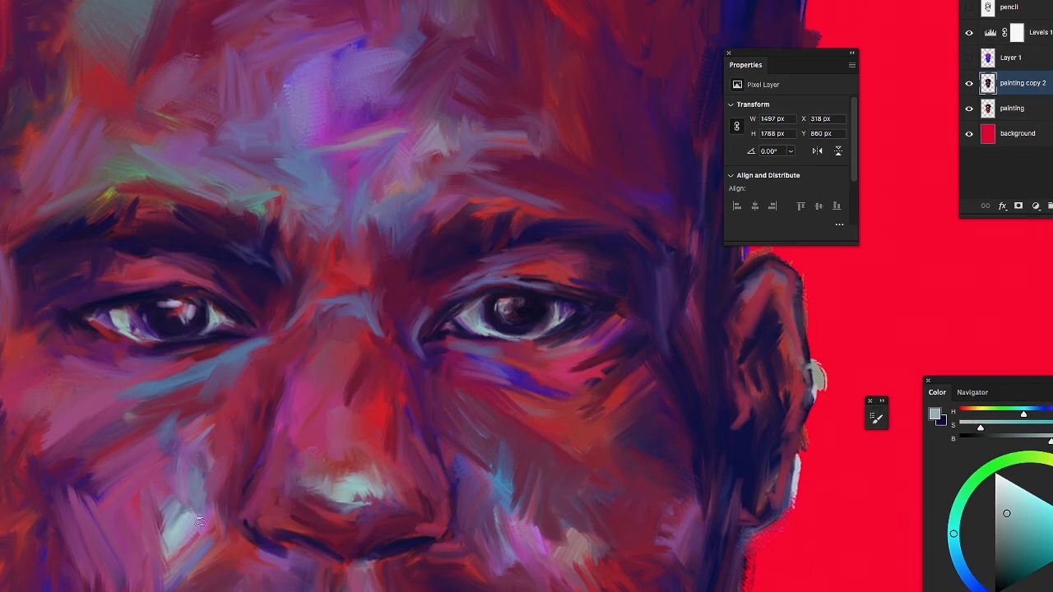
{"action": "mouse_move", "coordinate": [186, 551]}
{"action": "left_mouse_down"}
{"action": "mouse_move", "coordinate": [192, 506]}
{"action": "mouse_move", "coordinate": [174, 538]}
{"action": "mouse_move", "coordinate": [163, 549]}
{"action": "mouse_move", "coordinate": [154, 535]}
{"action": "mouse_move", "coordinate": [150, 547]}
{"action": "left_mouse_up"}
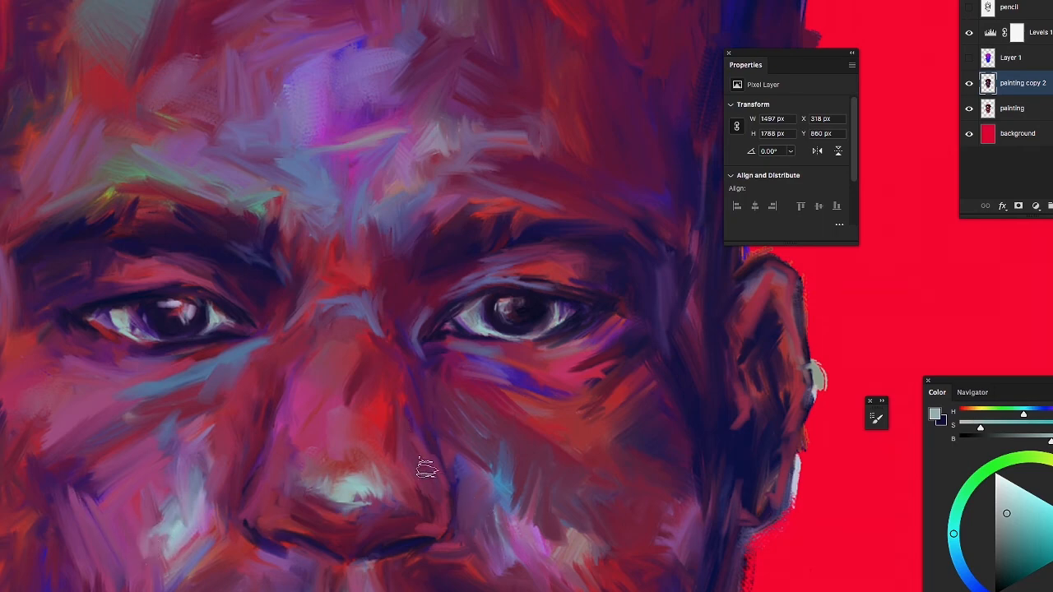
{"action": "mouse_move", "coordinate": [798, 293]}
{"action": "left_mouse_down"}
{"action": "mouse_move", "coordinate": [802, 347]}
{"action": "mouse_move", "coordinate": [795, 295]}
{"action": "mouse_move", "coordinate": [753, 303]}
{"action": "mouse_move", "coordinate": [773, 281]}
{"action": "mouse_move", "coordinate": [751, 295]}
{"action": "left_mouse_up"}
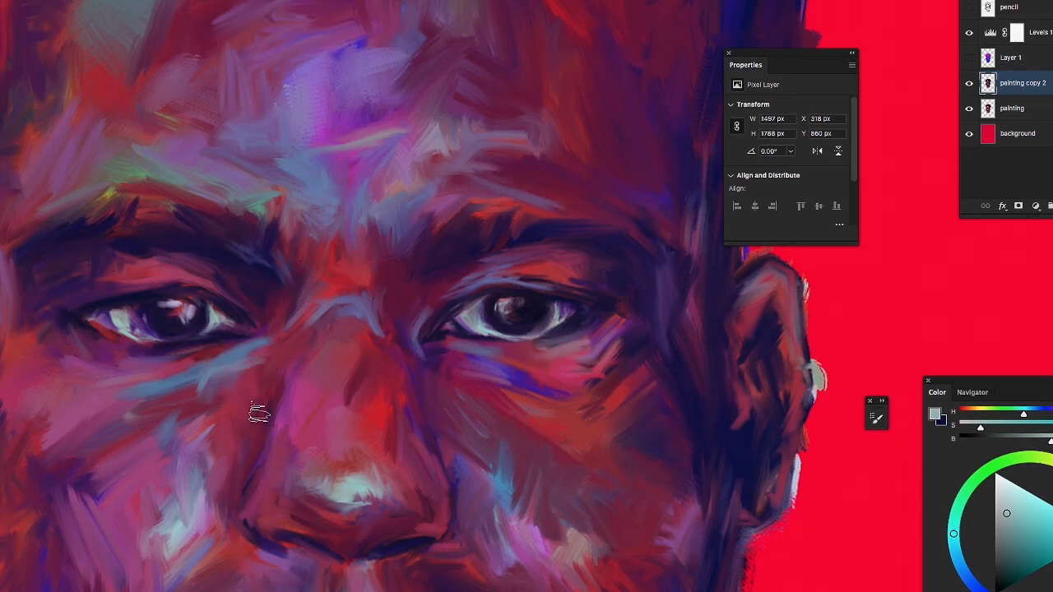
Sample dusty red tones around the nose and brush them over the nose bridge, inner brows and right cheek
{"action": "left_click", "coordinate": [274, 351], "text": "alt"}
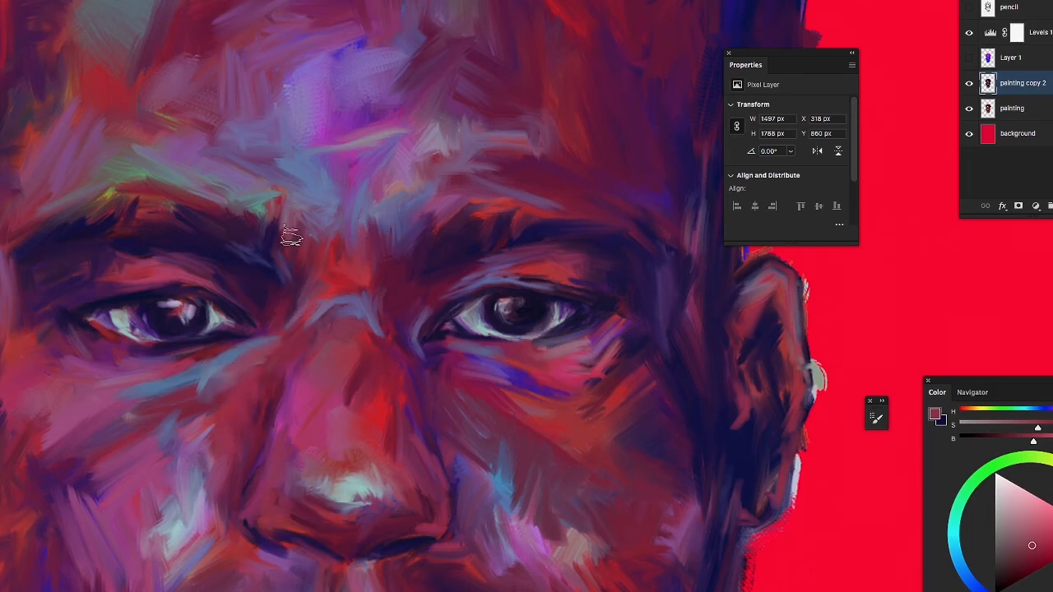
{"action": "left_click", "coordinate": [376, 155], "text": "alt"}
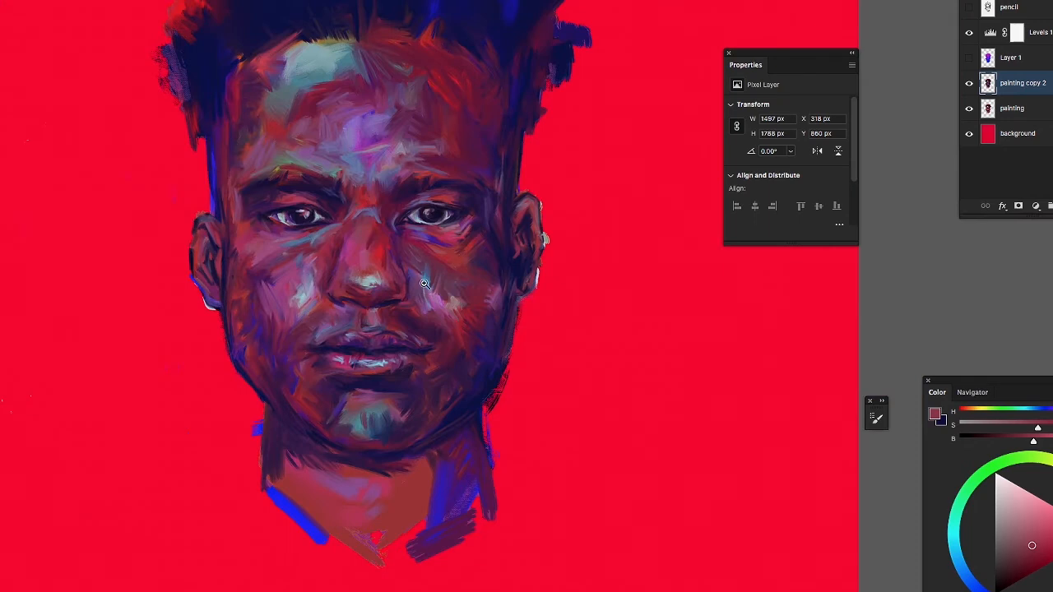
{"action": "left_click", "coordinate": [360, 191]}
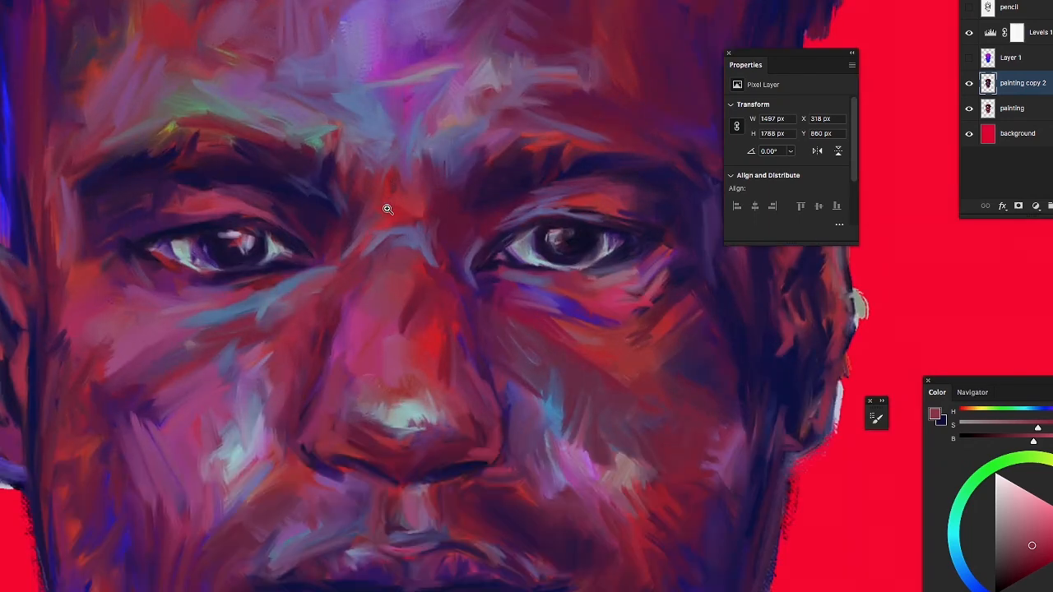
{"action": "left_click", "coordinate": [387, 282], "text": "alt"}
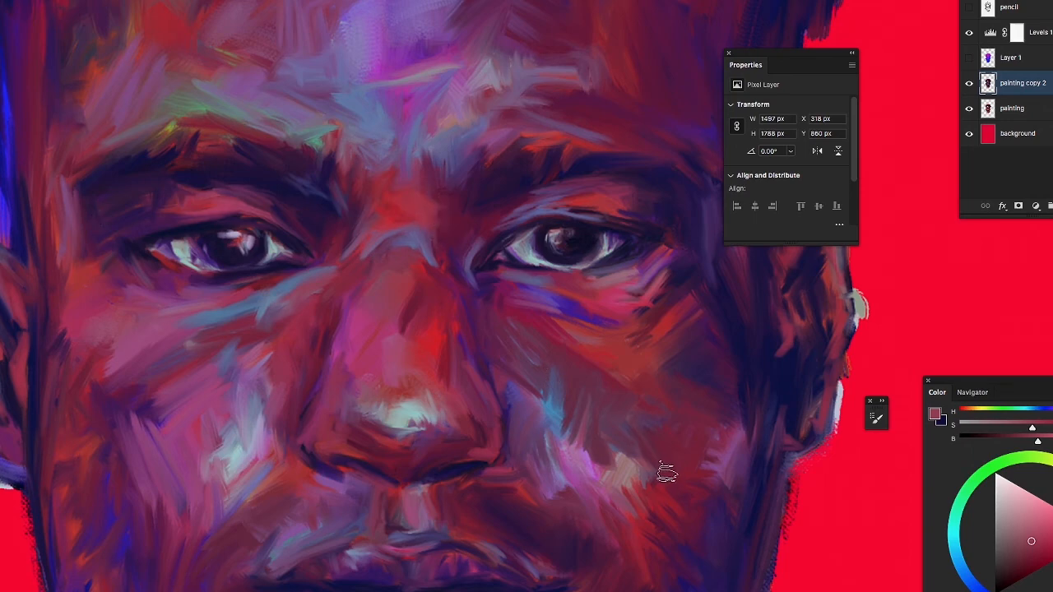
Show the gradient layer again, make it active and check the blended colors over the whole face
{"action": "scroll", "coordinate": [625, 407], "scroll_direction": "down", "scroll_amount": 2}
{"action": "left_click", "coordinate": [970, 57]}
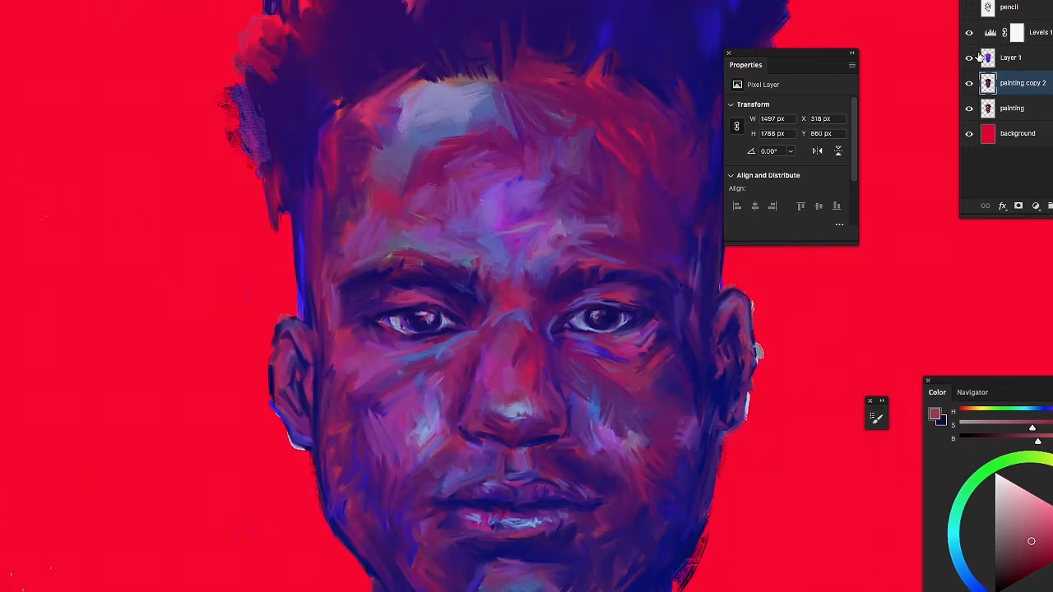
{"action": "left_click", "coordinate": [1006, 59]}
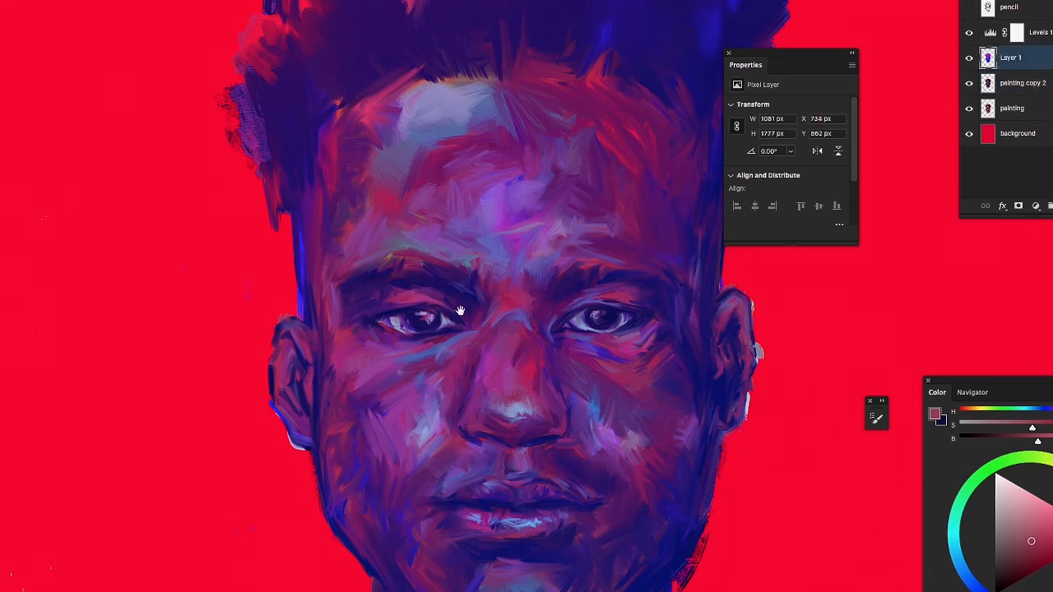
{"action": "left_click_drag", "start_coordinate": [460, 311], "coordinate": [227, 162]}
{"action": "mouse_move", "coordinate": [253, 213]}
{"action": "left_mouse_down"}
{"action": "mouse_move", "coordinate": [301, 261]}
{"action": "mouse_move", "coordinate": [270, 267]}
{"action": "left_mouse_up"}
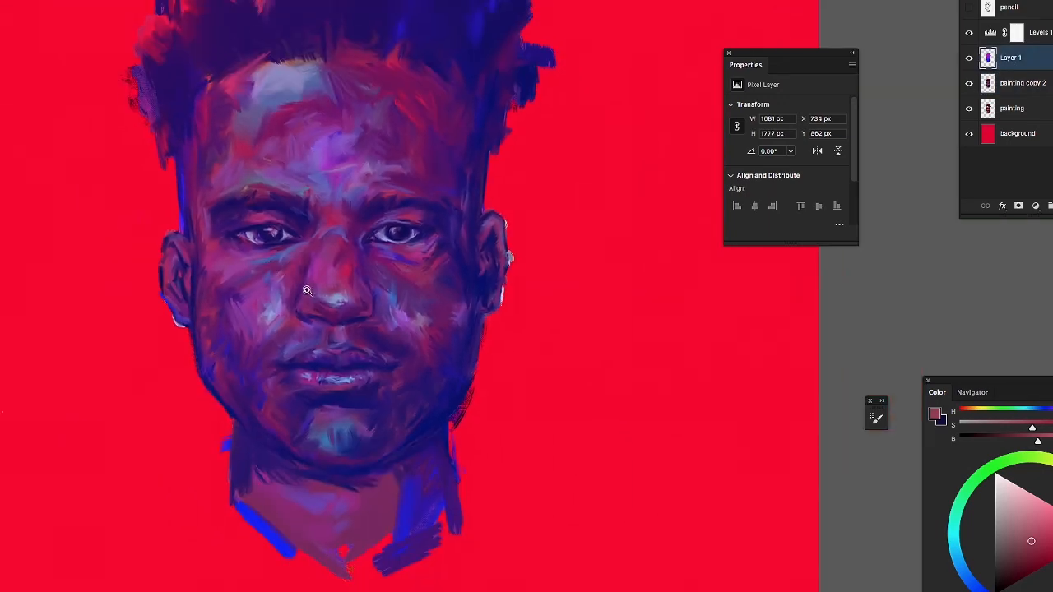
{"action": "left_click", "coordinate": [378, 168]}
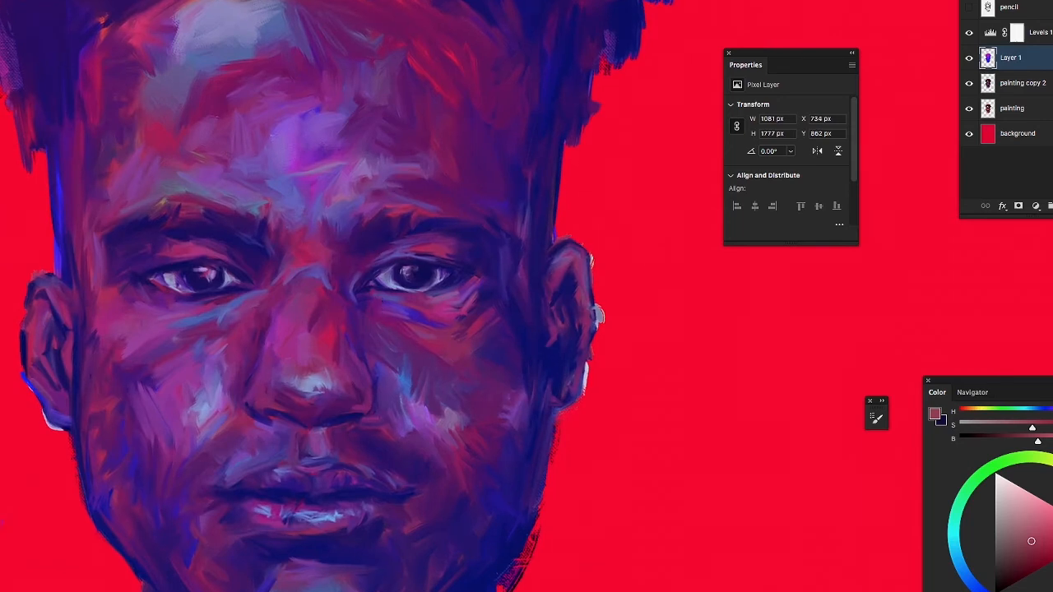
{"action": "left_click", "coordinate": [278, 365], "text": "alt"}
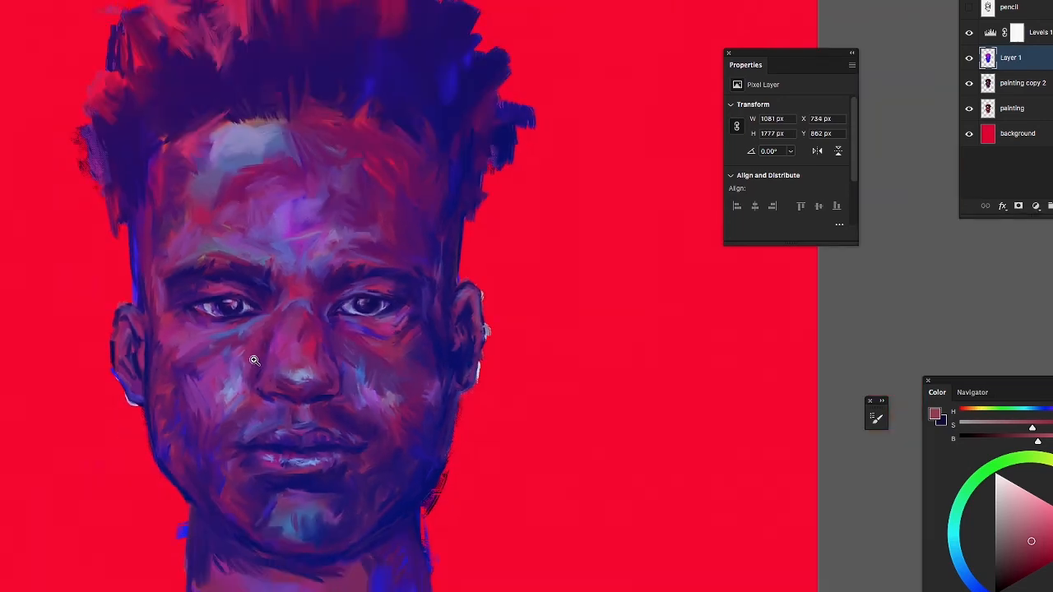
Hide the original painting layer and add a new empty layer between it and painting copy 2
{"action": "left_click", "coordinate": [1030, 85]}
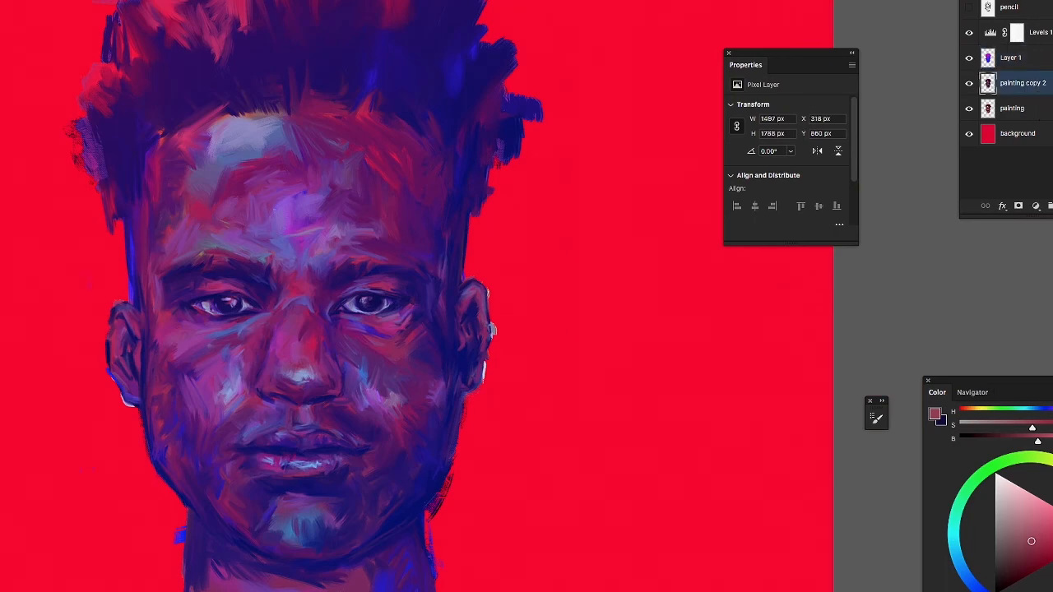
{"action": "left_click", "coordinate": [1034, 111]}
{"action": "left_click", "coordinate": [969, 109]}
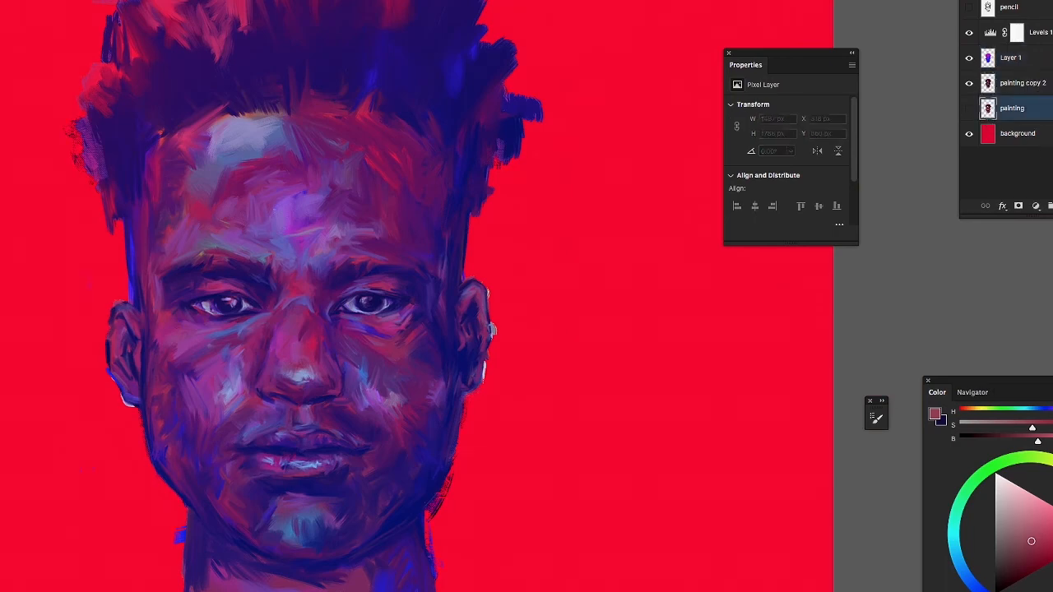
{"action": "key", "text": "alt+shift+super+n"}
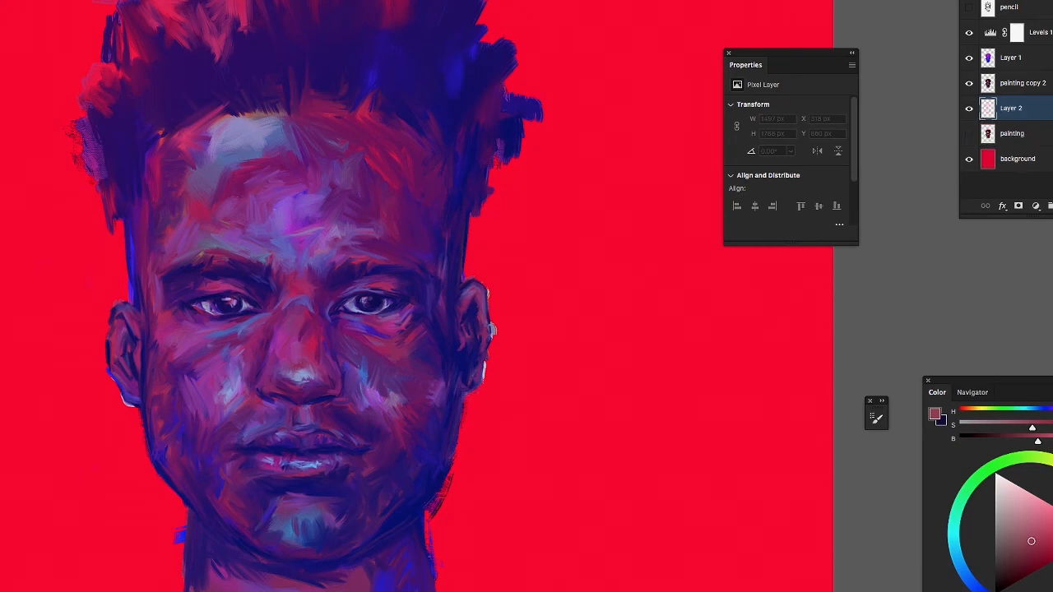
Add the text PORTRAIT beside the head and set its font to Abolition Regular
{"action": "left_click", "coordinate": [6, 216]}
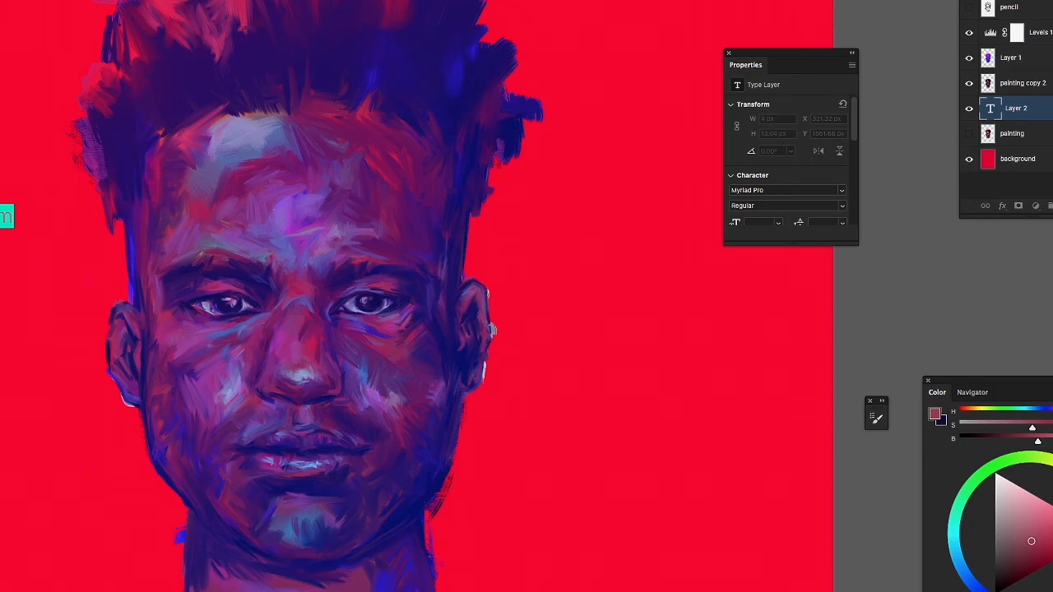
{"action": "key", "text": "Escape"}
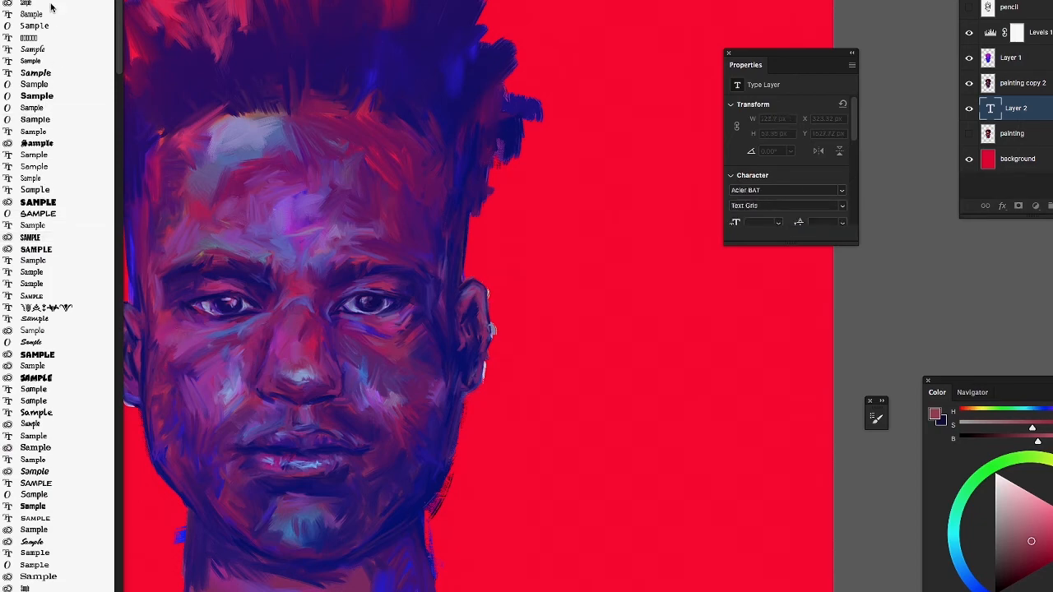
{"action": "key", "text": "Escape"}
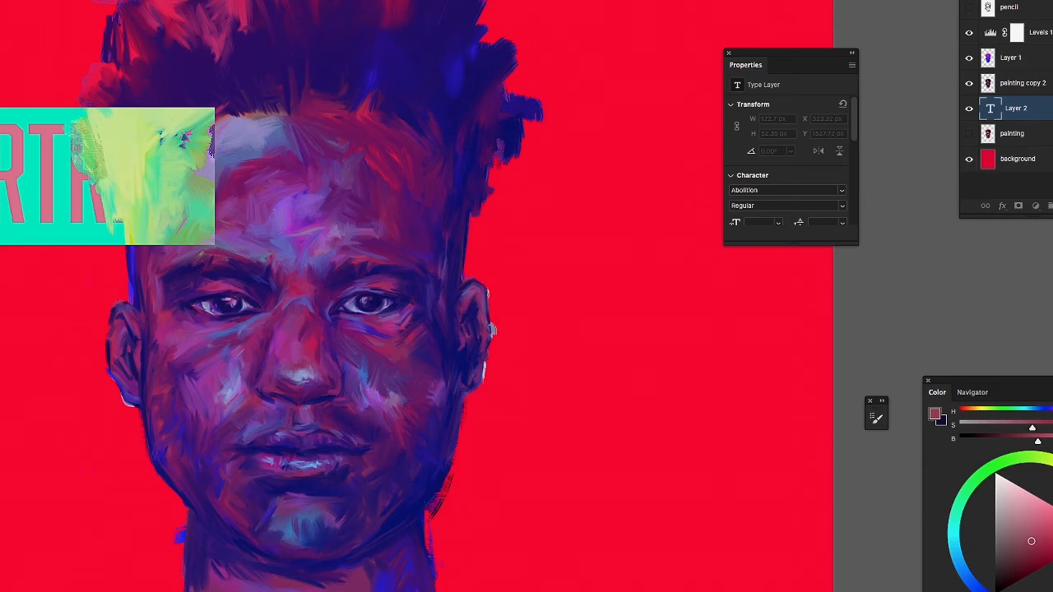
Color the PORTRAIT text blue, hex 2f10c9, and finish the text edit
{"action": "left_click", "coordinate": [387, 591]}
{"action": "left_click", "coordinate": [389, 589]}
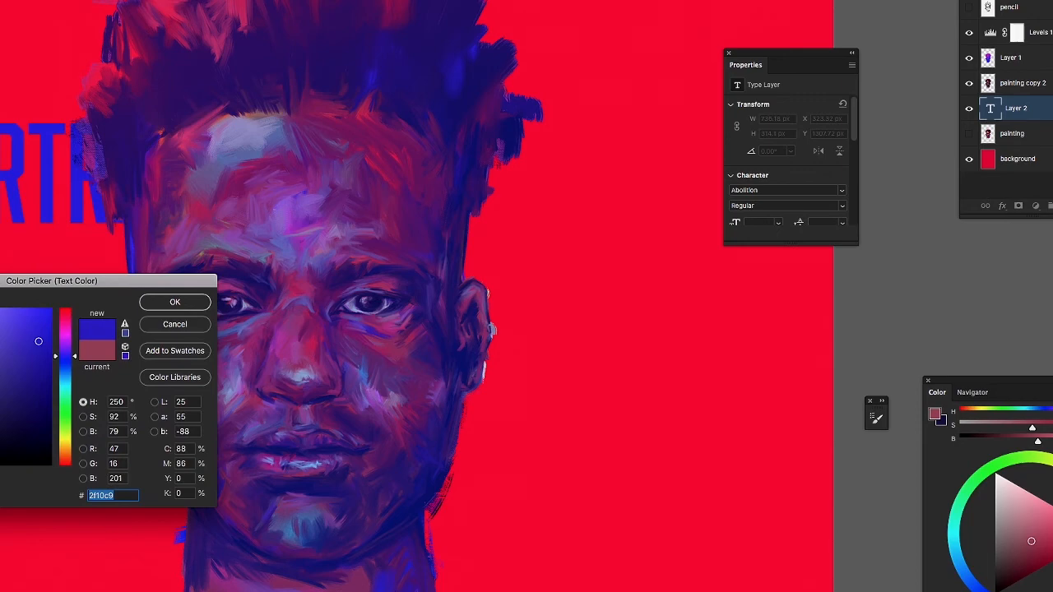
{"action": "left_click", "coordinate": [175, 304]}
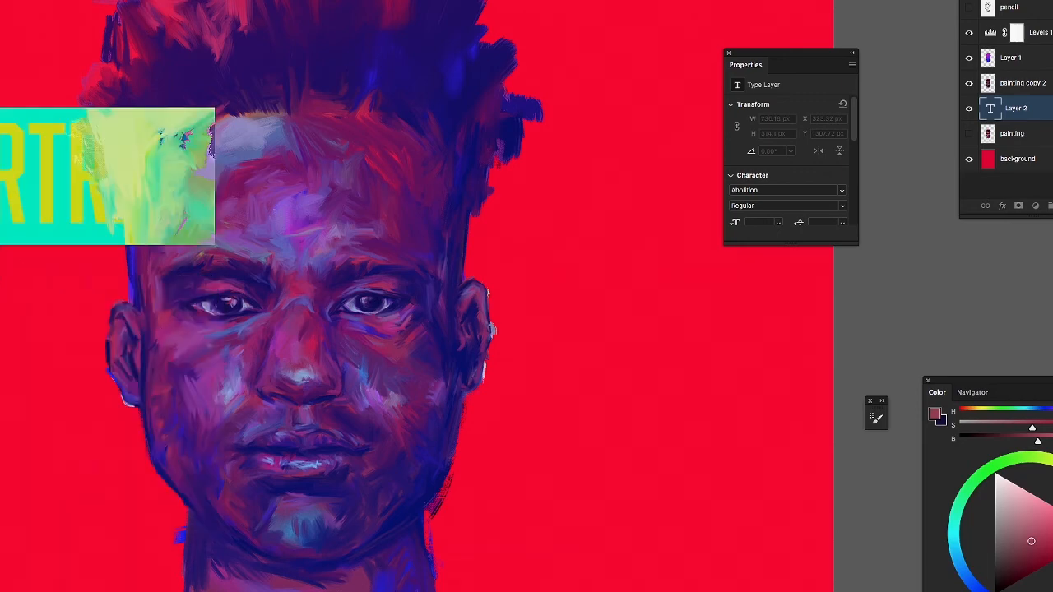
{"action": "key", "text": "super+Return"}
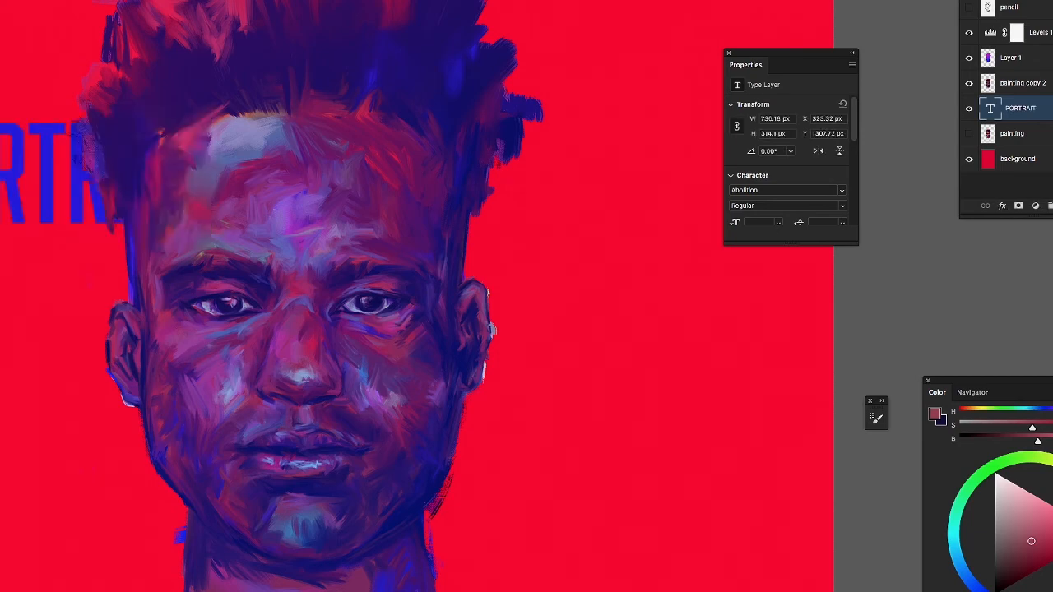
Move the PORTRAIT text down beside the face and enlarge it to about 1227 by 523.5 px
{"action": "left_click_drag", "start_coordinate": [0, 207], "coordinate": [5, 339]}
{"action": "double_click", "coordinate": [2, 337]}
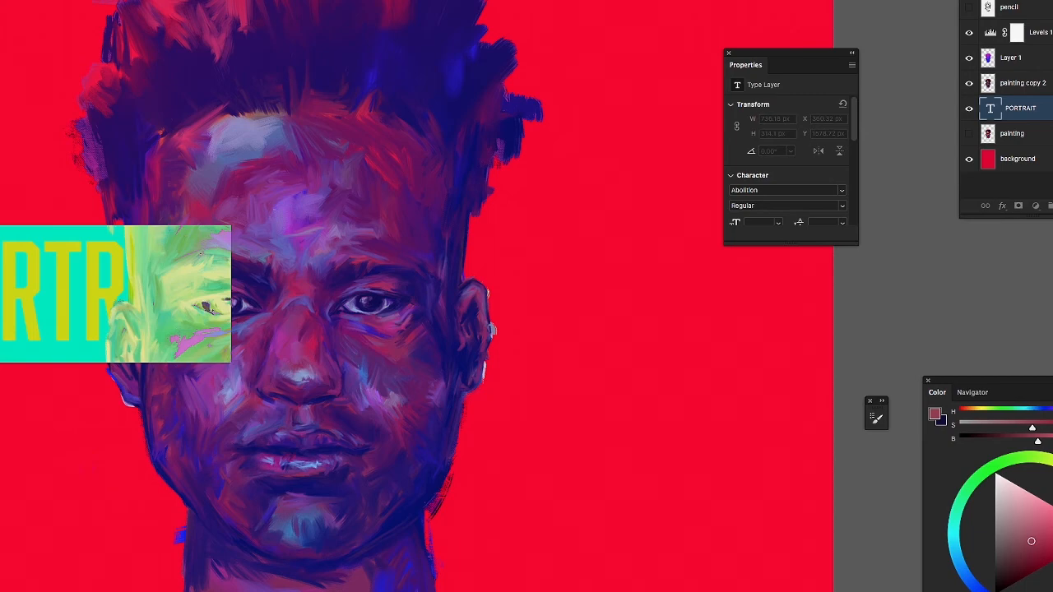
{"action": "key", "text": "Return"}
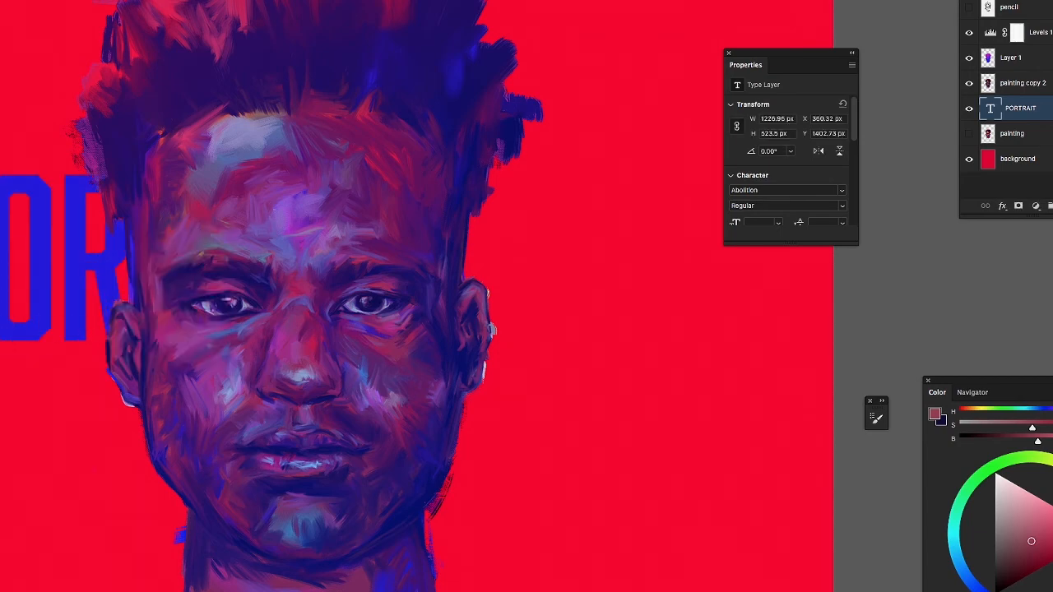
Place the PORTRAIT text above the head, overlapping behind the hair, at about X 618 px and Y 520 px
{"action": "key", "text": "ctrl+0"}
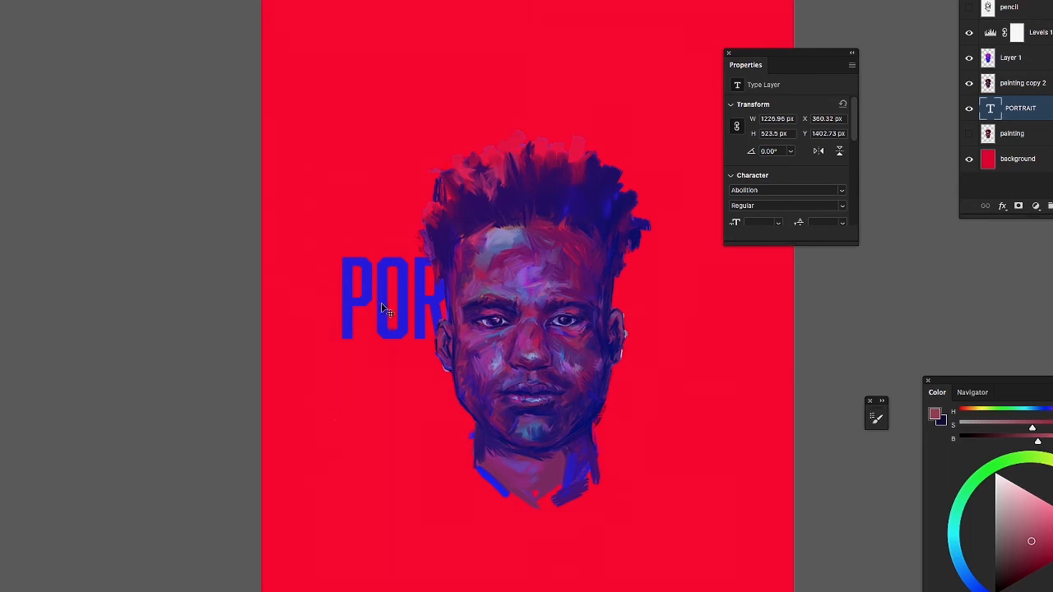
{"action": "left_click_drag", "start_coordinate": [384, 306], "coordinate": [429, 119]}
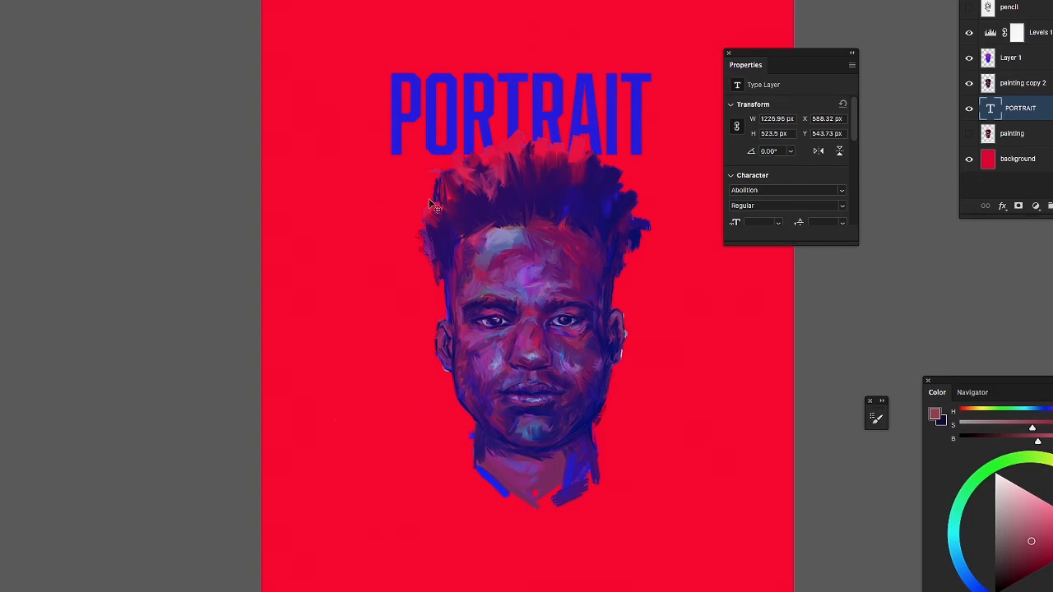
{"action": "left_click_drag", "start_coordinate": [821, 53], "coordinate": [198, 176]}
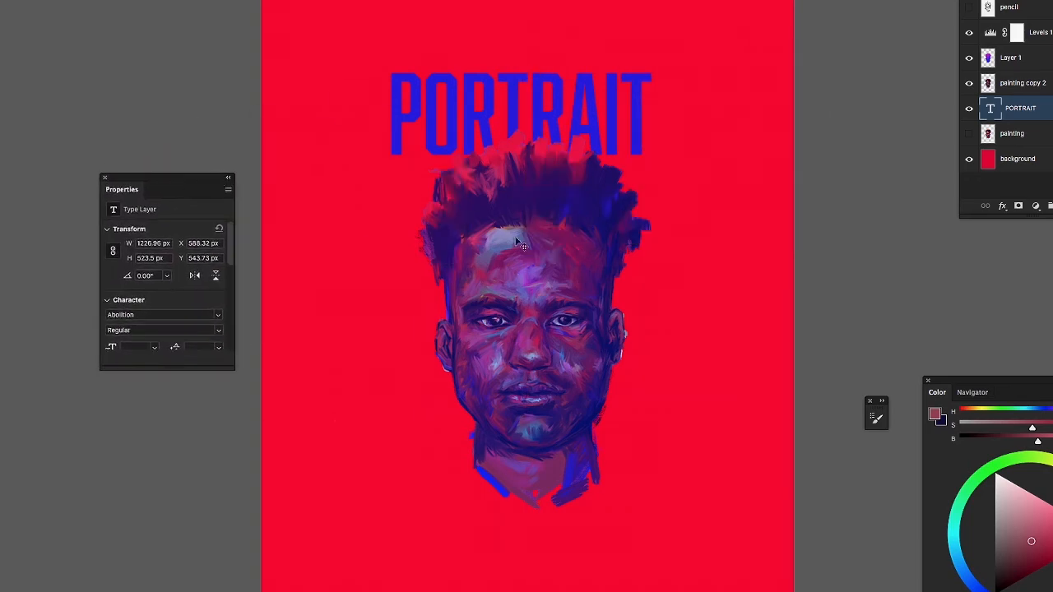
{"action": "left_click_drag", "start_coordinate": [649, 192], "coordinate": [656, 190]}
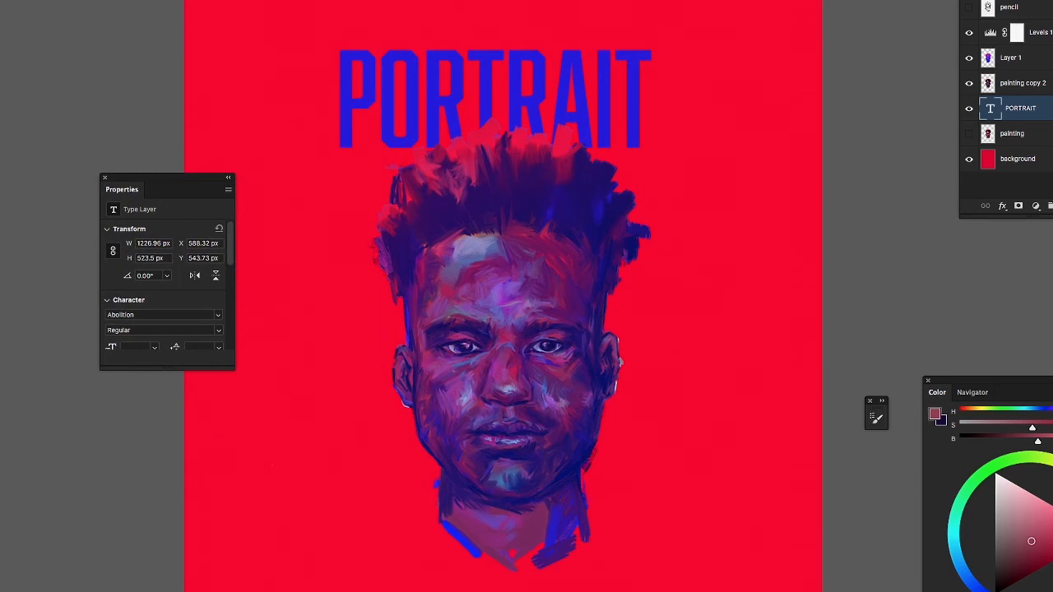
{"action": "left_click_drag", "start_coordinate": [435, 107], "coordinate": [439, 101]}
Move the PORTRAIT text straight down to just below the neck, at about Y 2556 px
{"action": "left_click_drag", "start_coordinate": [518, 304], "coordinate": [444, 233]}
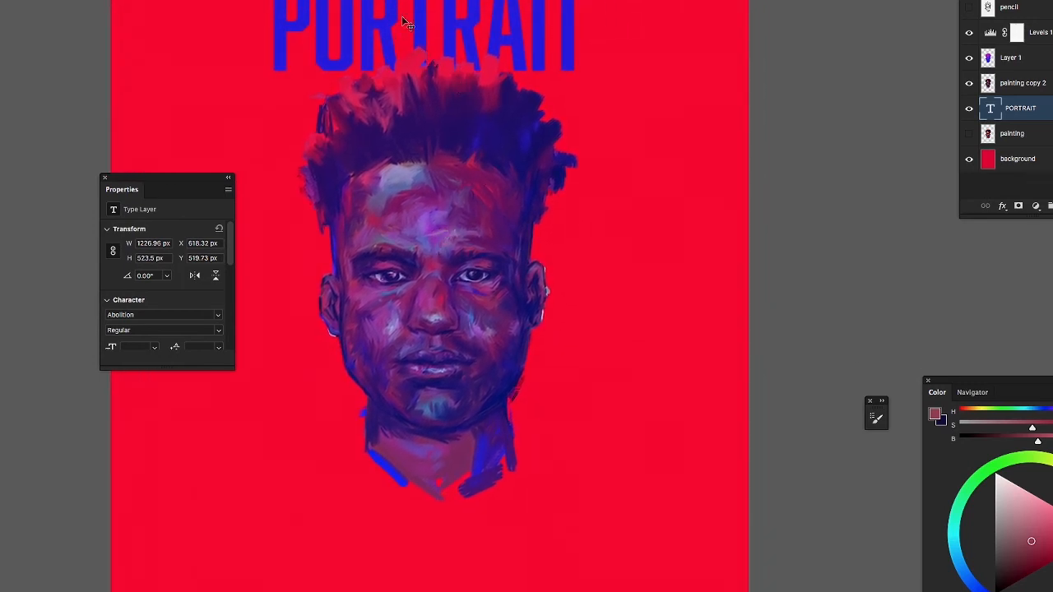
{"action": "left_click_drag", "start_coordinate": [419, 25], "coordinate": [420, 565]}
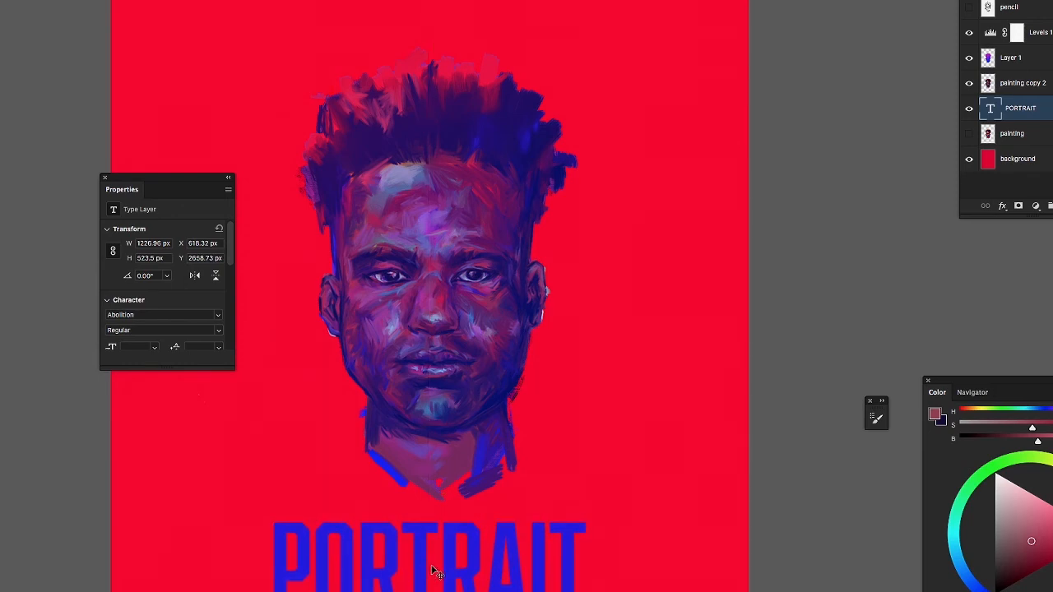
{"action": "left_click_drag", "start_coordinate": [427, 486], "coordinate": [342, 400]}
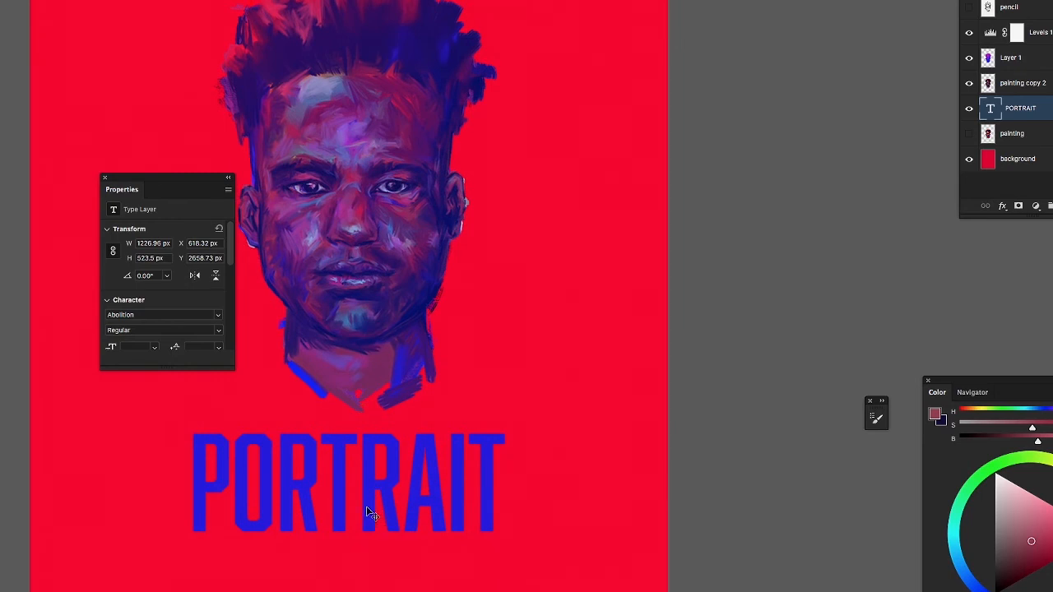
{"action": "left_click_drag", "start_coordinate": [368, 511], "coordinate": [364, 436]}
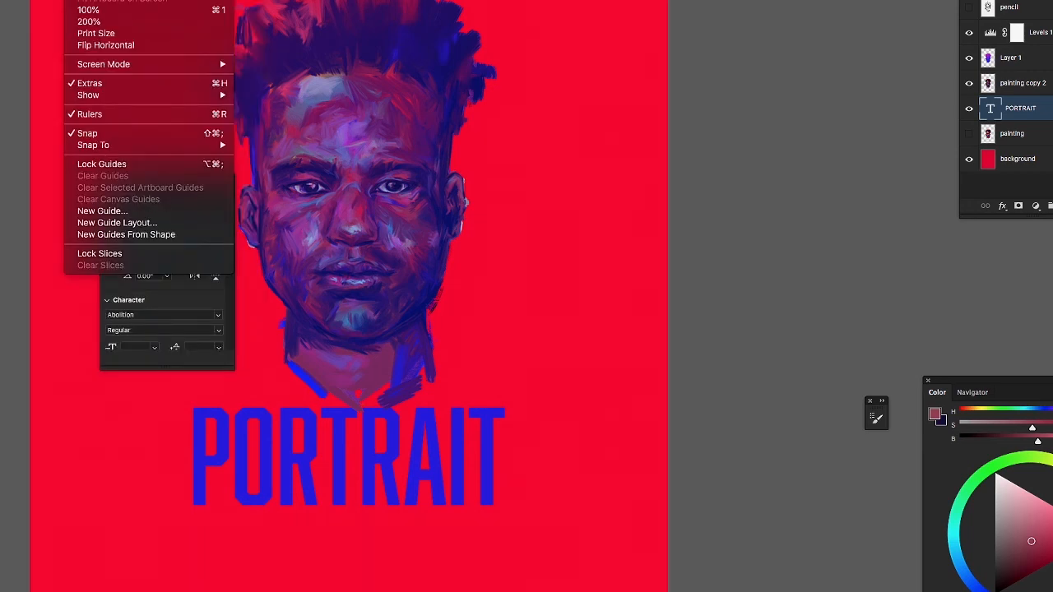
Turn the document rulers off and on again
{"action": "left_click", "coordinate": [111, 114]}
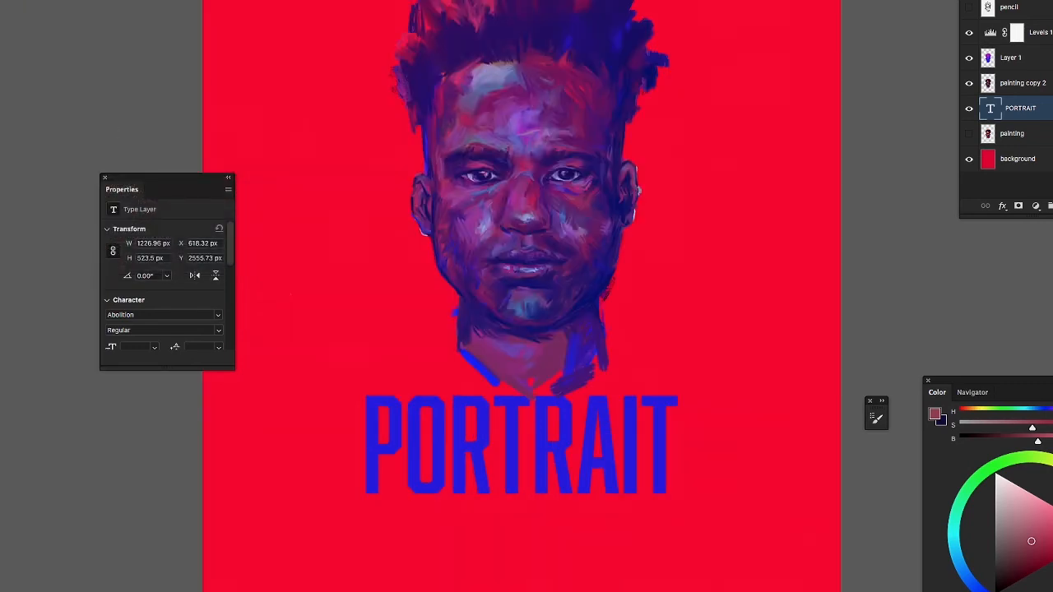
{"action": "left_click", "coordinate": [83, 1]}
{"action": "left_click", "coordinate": [115, 115]}
{"action": "left_click_drag", "start_coordinate": [544, 131], "coordinate": [486, 221]}
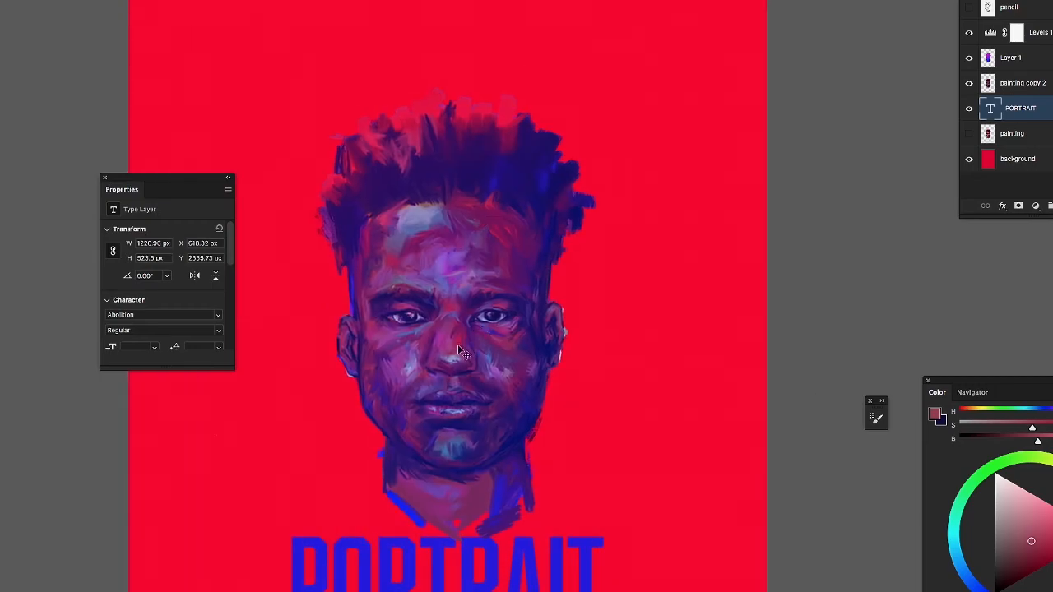
Inspect the nose at pixel level and hide the extras so the pixel grid does not cover the painting
{"action": "left_click_drag", "start_coordinate": [456, 343], "coordinate": [586, 368]}
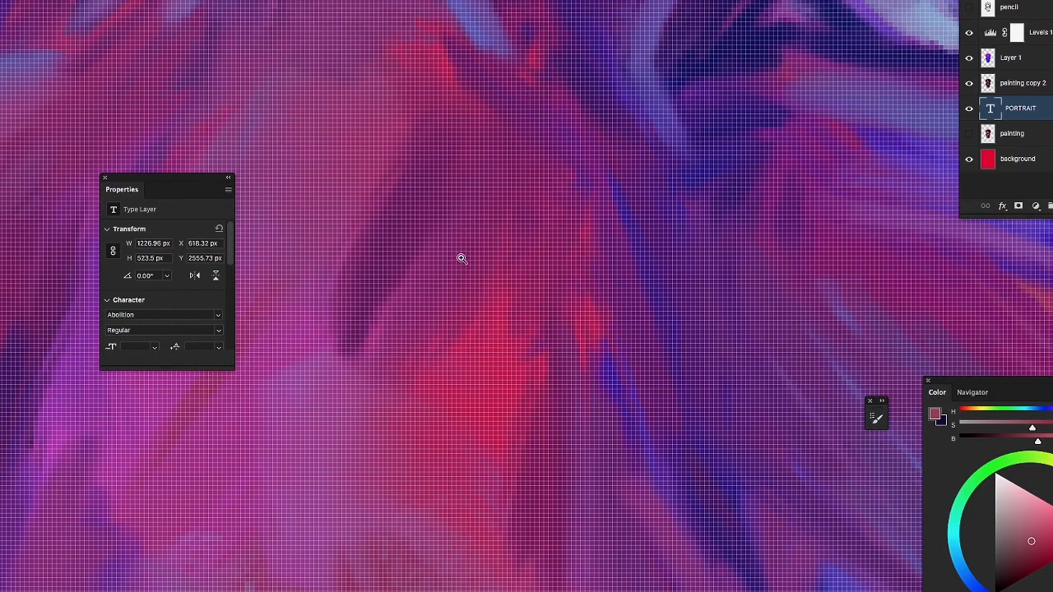
{"action": "left_click_drag", "start_coordinate": [460, 256], "coordinate": [498, 260]}
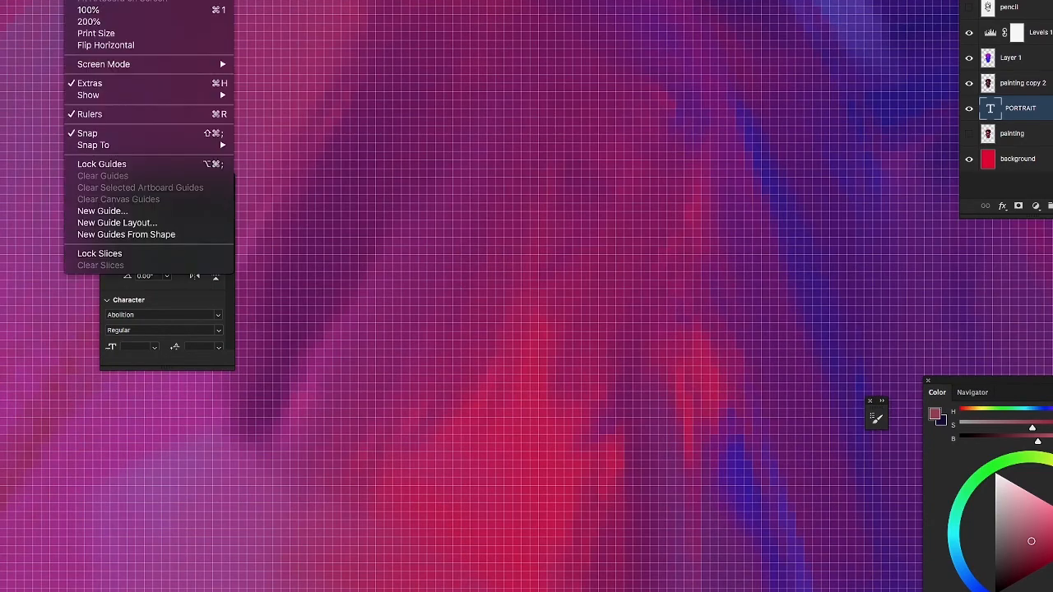
{"action": "mouse_move", "coordinate": [134, 98]}
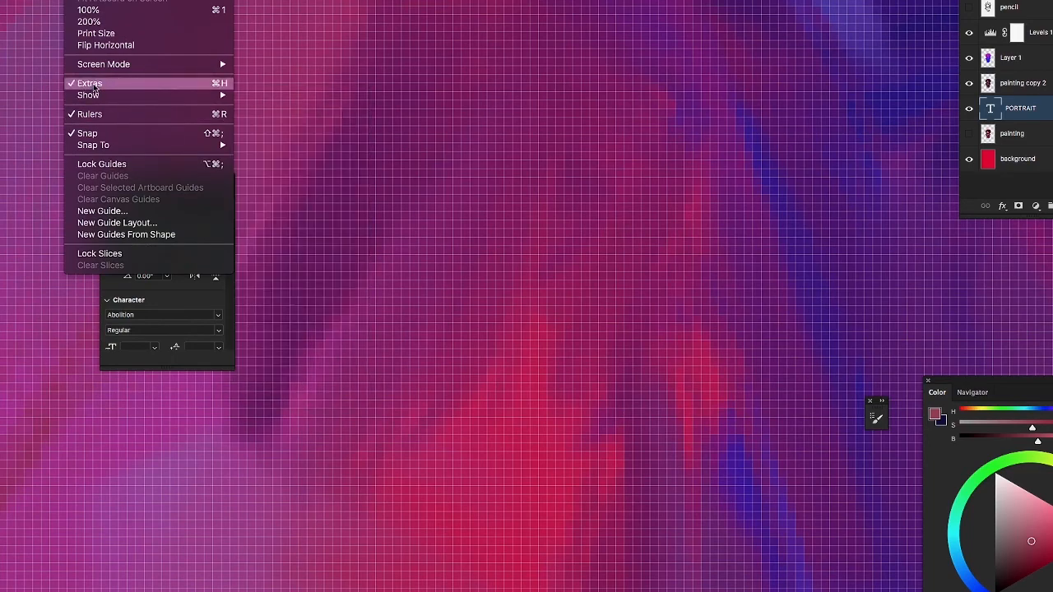
{"action": "left_click", "coordinate": [94, 86]}
{"action": "left_click_drag", "start_coordinate": [427, 278], "coordinate": [348, 273]}
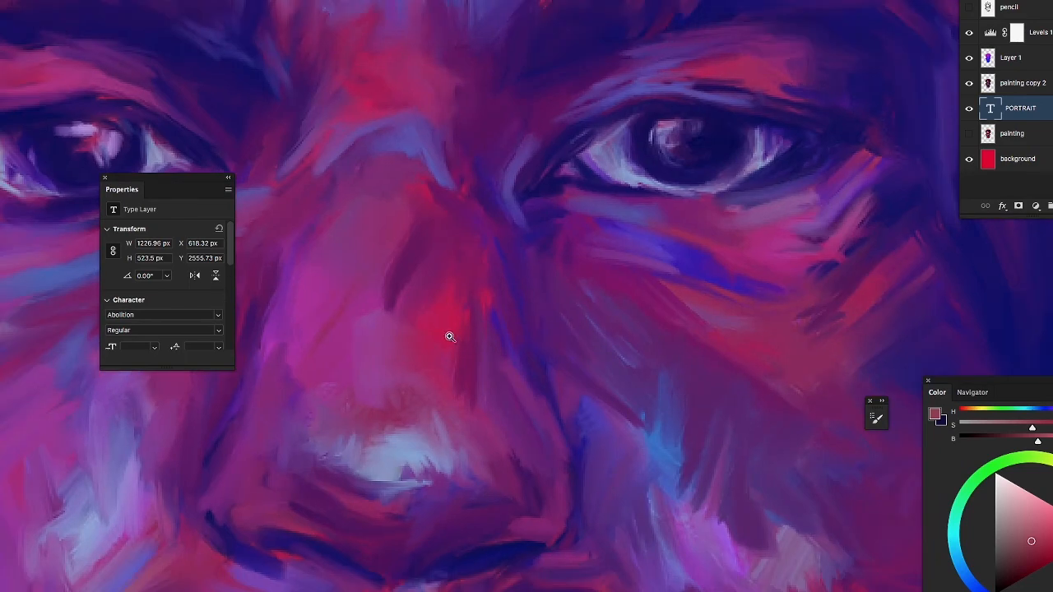
{"action": "mouse_move", "coordinate": [450, 337]}
{"action": "left_mouse_down"}
{"action": "mouse_move", "coordinate": [400, 312]}
{"action": "mouse_move", "coordinate": [344, 329]}
{"action": "mouse_move", "coordinate": [360, 339]}
{"action": "left_mouse_up"}
Select Layer 1 and painting copy 2 together and move the head up to about X 271 px and Y 718 px
{"action": "left_click", "coordinate": [1024, 83]}
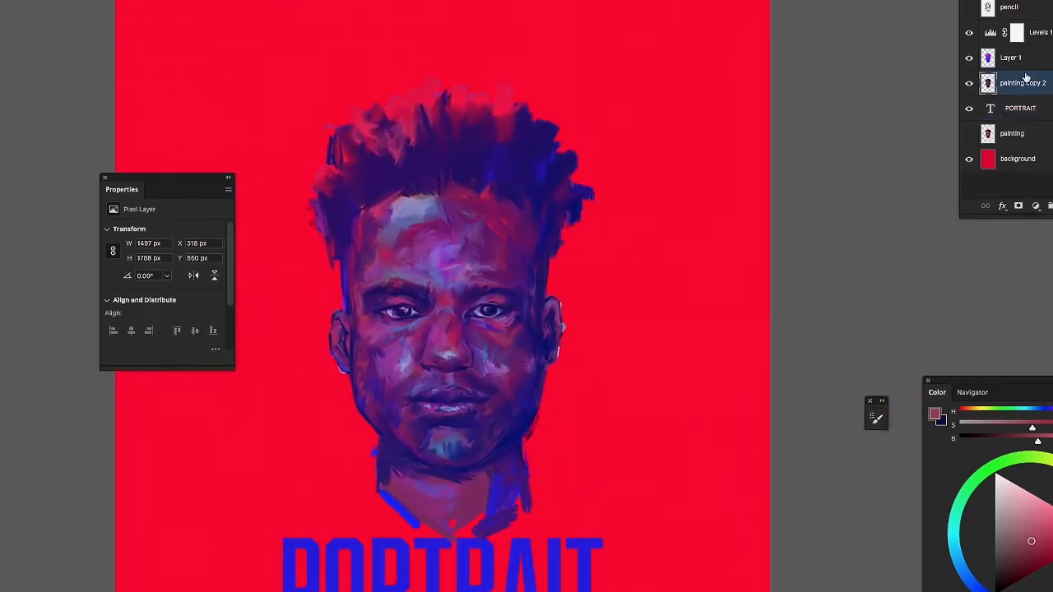
{"action": "left_click", "coordinate": [1026, 60], "text": "shift"}
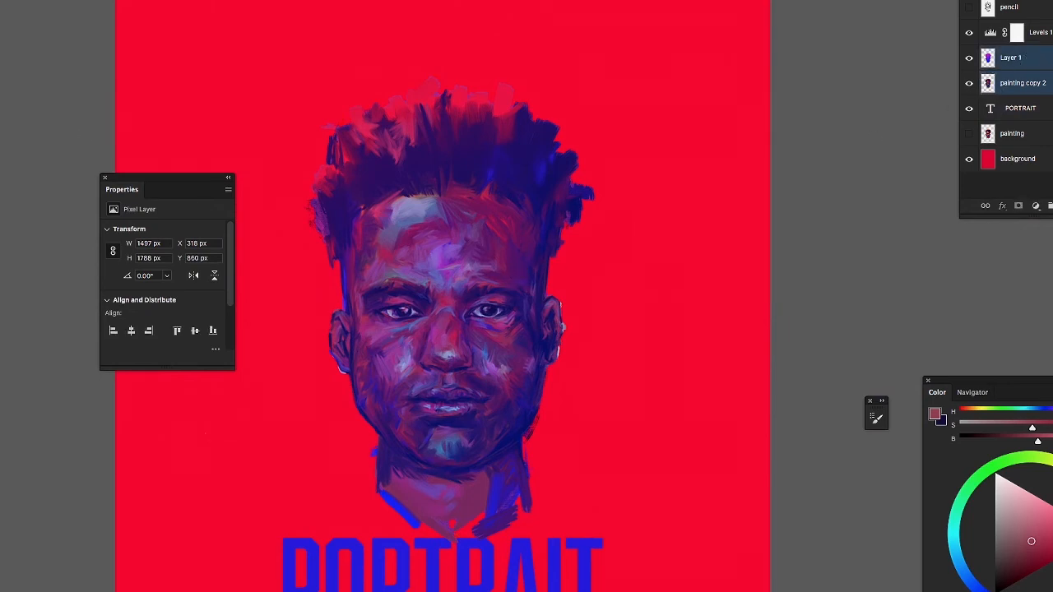
{"action": "left_click_drag", "start_coordinate": [457, 329], "coordinate": [450, 290]}
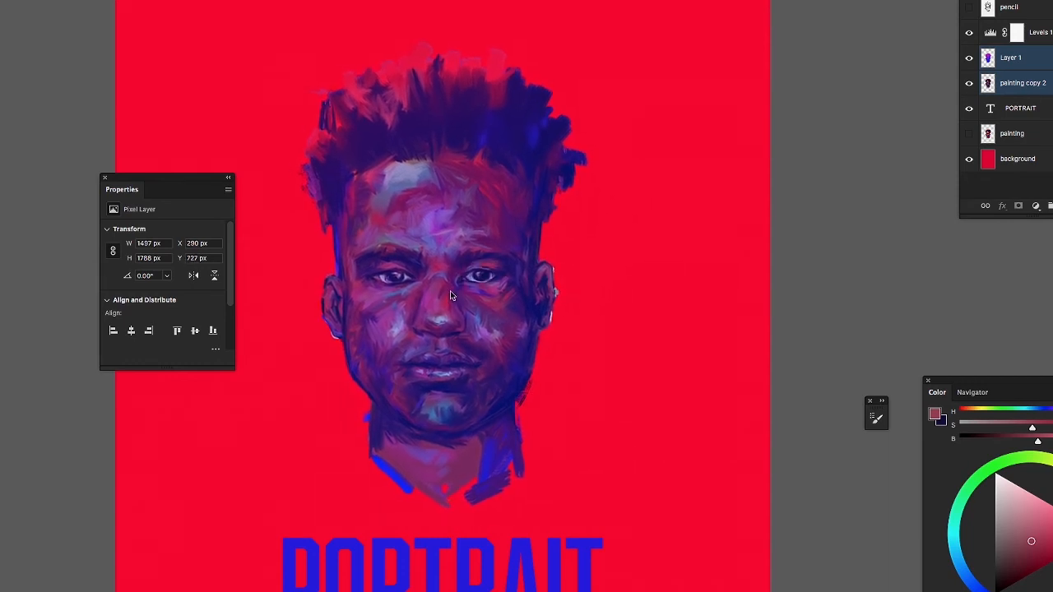
{"action": "left_click", "coordinate": [486, 327], "text": "alt"}
{"action": "left_click", "coordinate": [581, 358]}
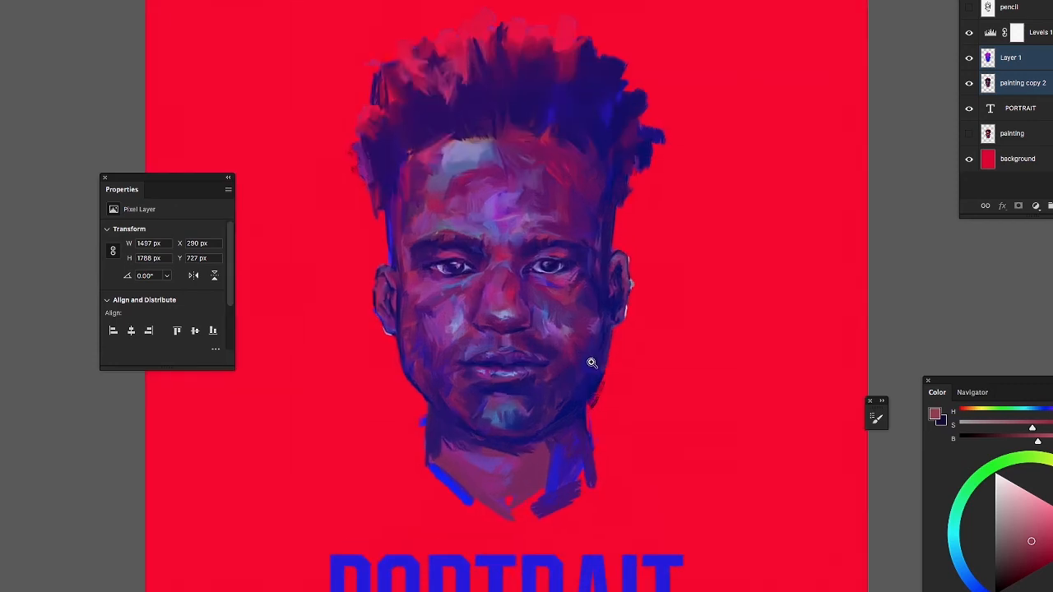
{"action": "left_click", "coordinate": [526, 283]}
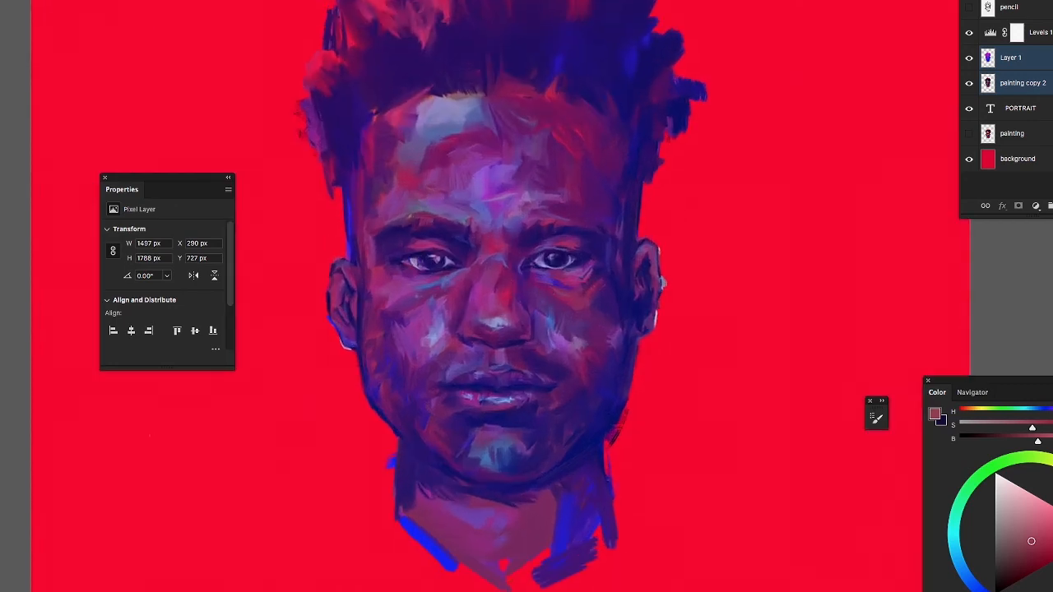
{"action": "left_click_drag", "start_coordinate": [573, 339], "coordinate": [561, 329]}
Merge Layer 1 down into the painting copy 2 layer
{"action": "left_click", "coordinate": [608, 385], "text": "alt"}
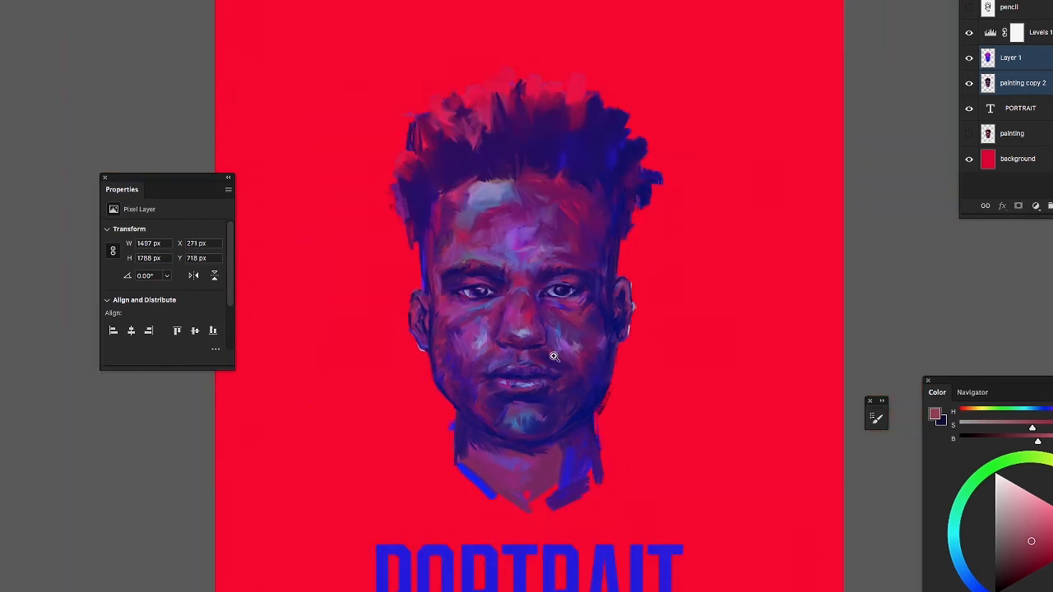
{"action": "left_click", "coordinate": [597, 352]}
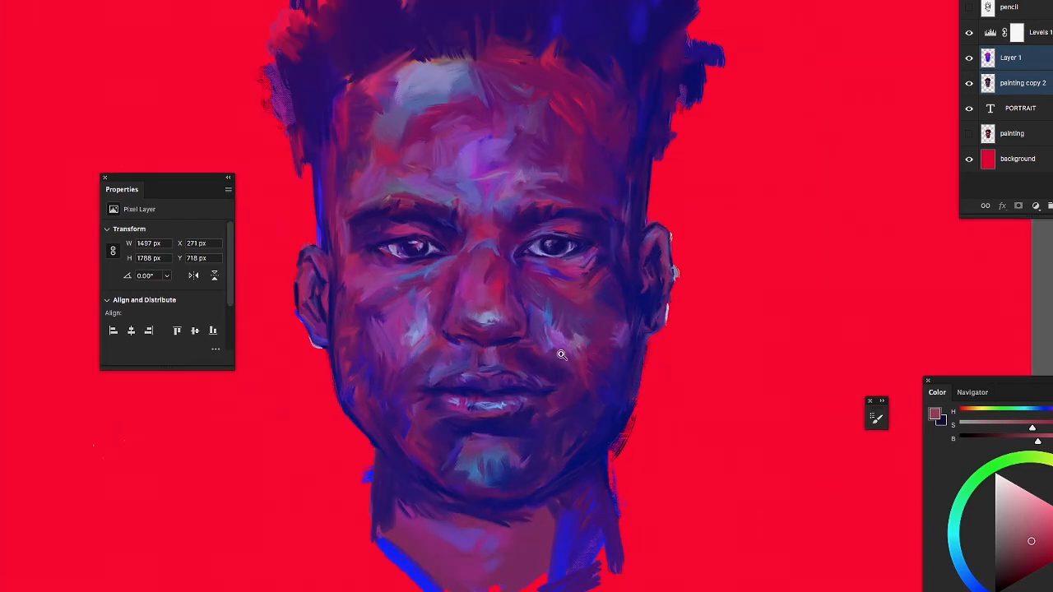
{"action": "left_click", "coordinate": [580, 353]}
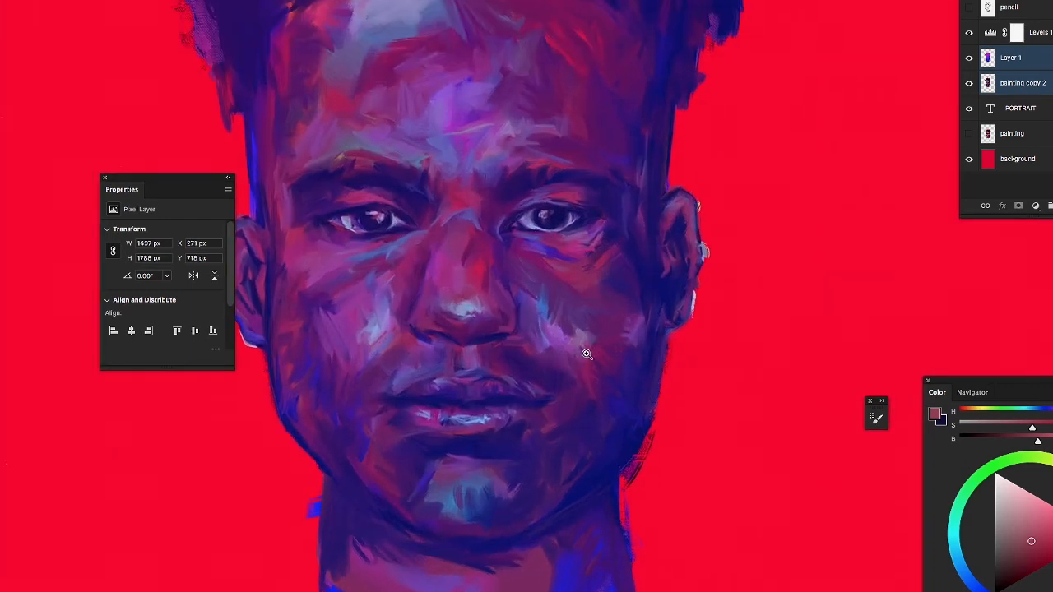
{"action": "left_click", "coordinate": [1020, 57]}
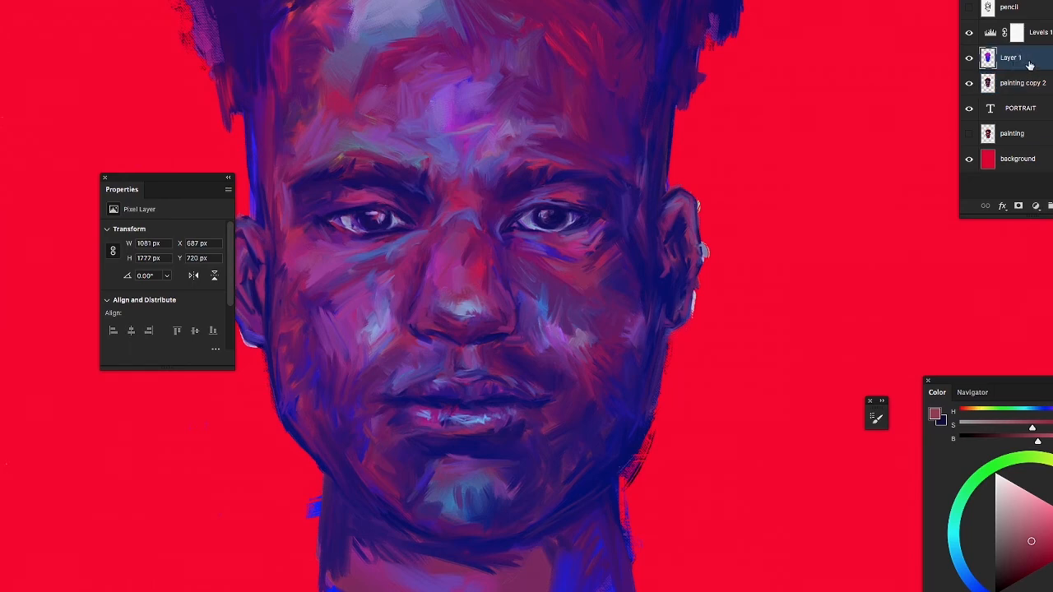
{"action": "right_click", "coordinate": [1017, 64]}
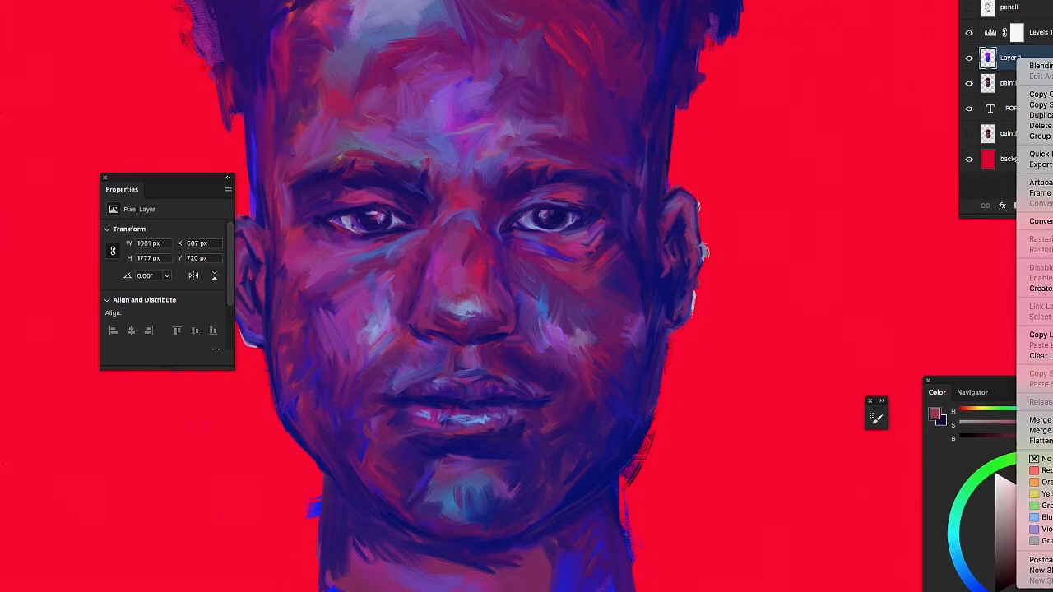
{"action": "left_click", "coordinate": [1040, 420]}
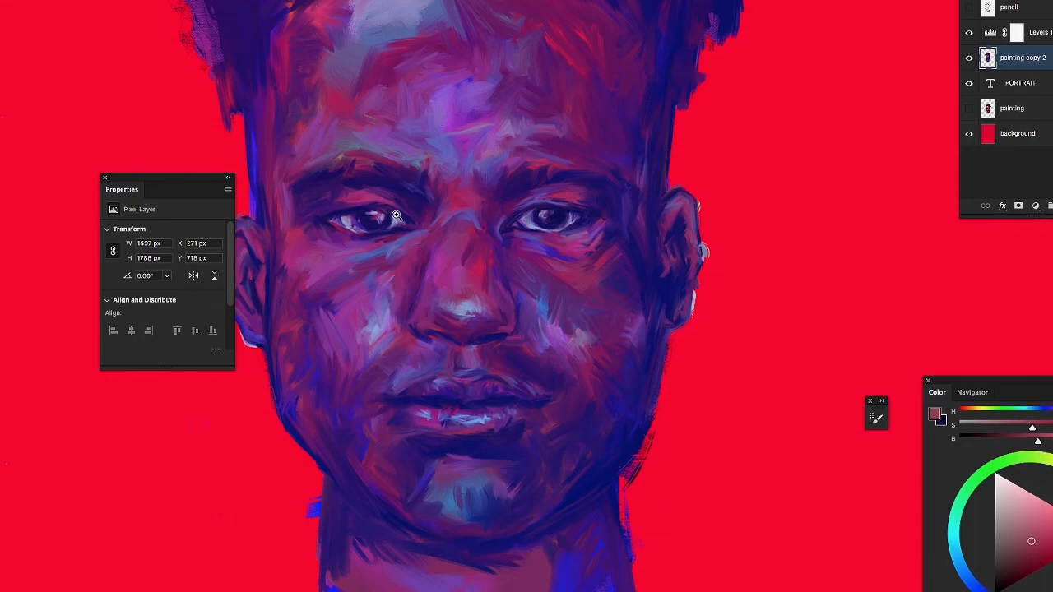
Sample the dark blue in the left eye's iris and paint it over part of the iris highlight
{"action": "left_click_drag", "start_coordinate": [393, 215], "coordinate": [365, 233]}
{"action": "key", "text": "i"}
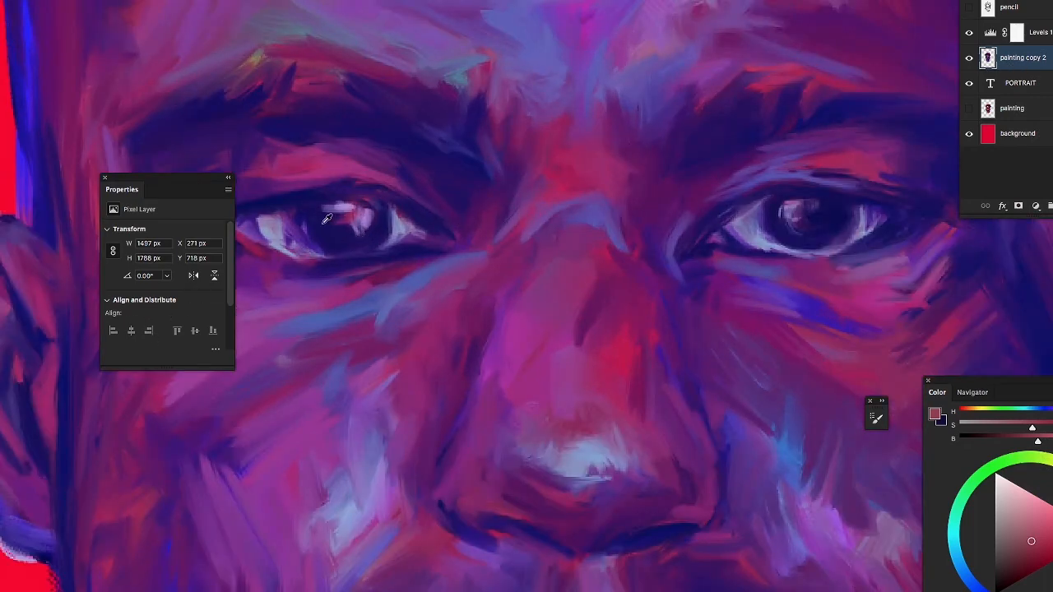
{"action": "left_click", "coordinate": [323, 234]}
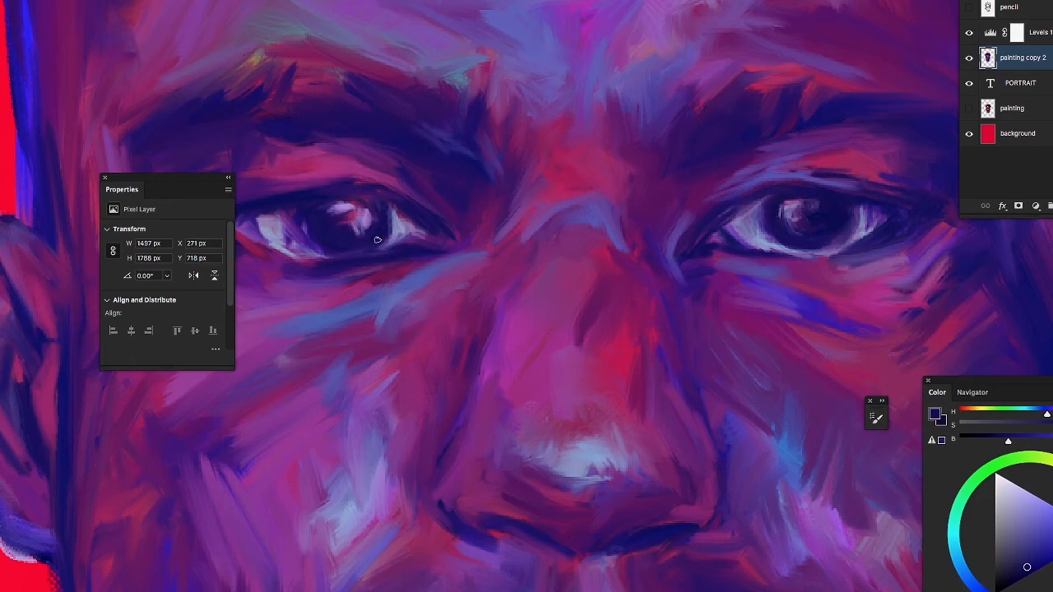
{"action": "key", "text": "z"}
{"action": "left_click_drag", "start_coordinate": [421, 319], "coordinate": [329, 325]}
{"action": "left_click_drag", "start_coordinate": [498, 374], "coordinate": [444, 374]}
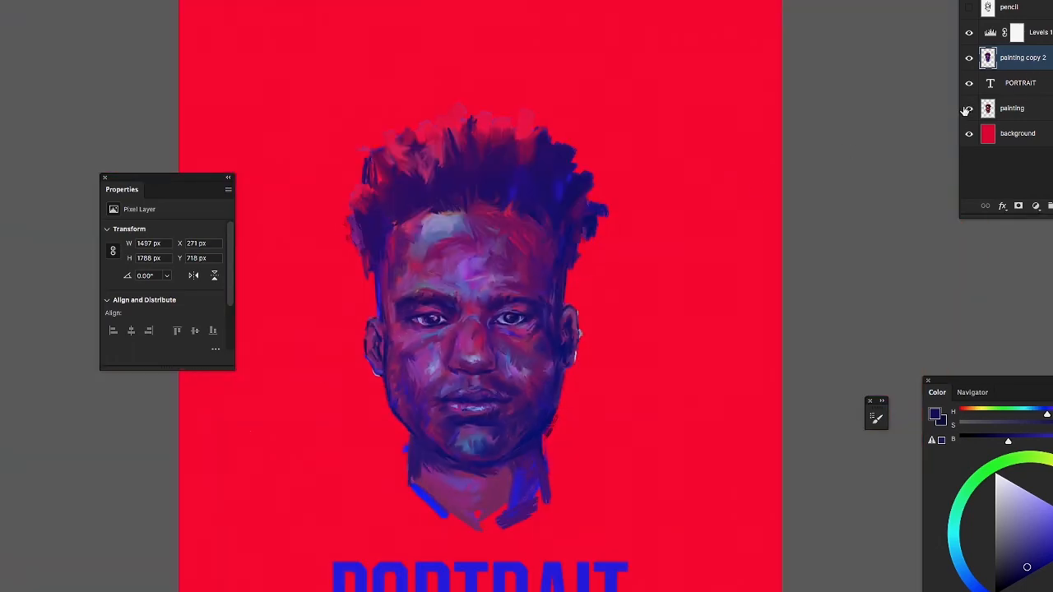
Show the painting layer and move it to X 271 px, Y 718 px, directly beneath the blue head
{"action": "left_click", "coordinate": [968, 108]}
{"action": "left_click", "coordinate": [1017, 108]}
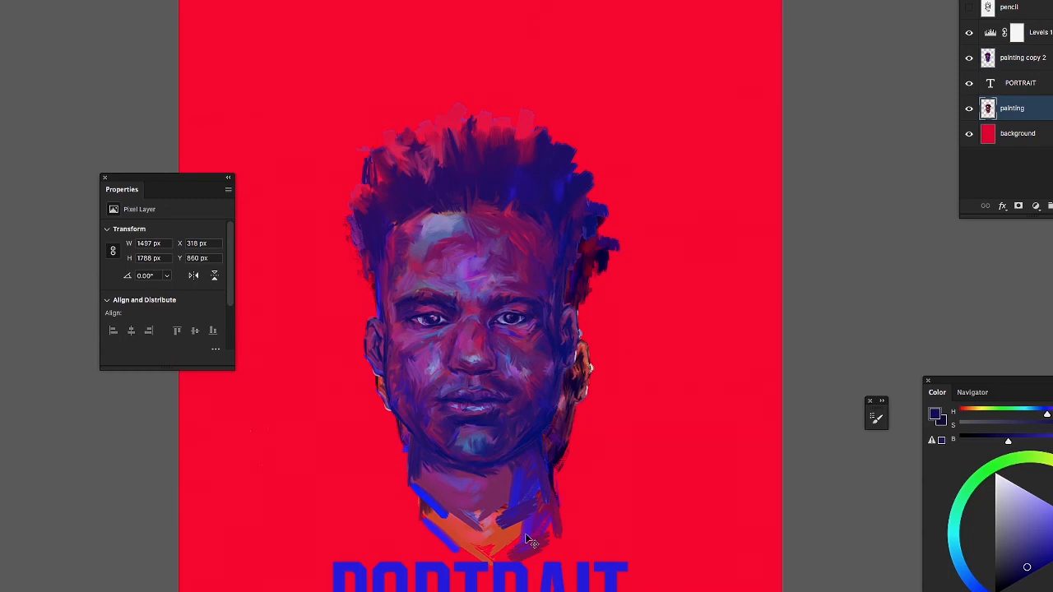
{"action": "left_click_drag", "start_coordinate": [531, 541], "coordinate": [520, 508]}
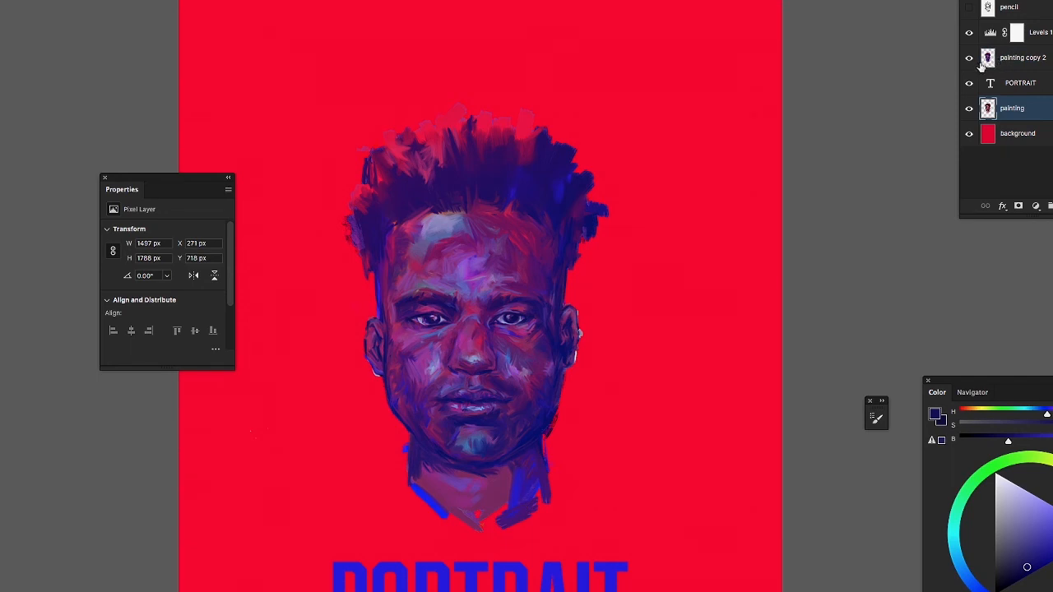
Hide painting copy 2 and examine the original-colour painting as a whole and closely around the eyes
{"action": "left_click", "coordinate": [969, 57]}
{"action": "left_click", "coordinate": [969, 58]}
{"action": "left_click", "coordinate": [969, 58]}
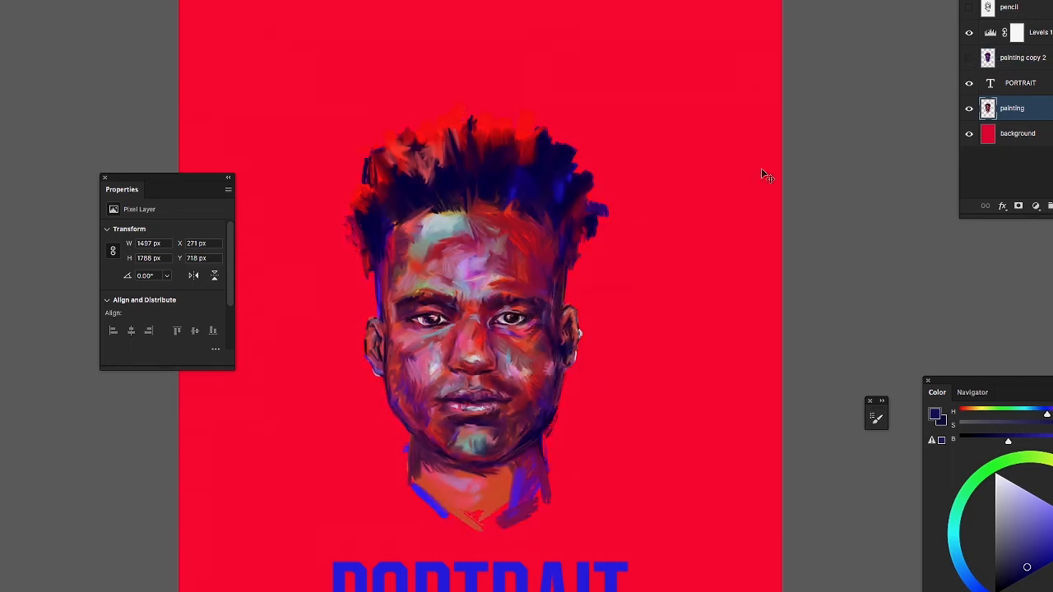
{"action": "left_click_drag", "start_coordinate": [497, 380], "coordinate": [432, 374]}
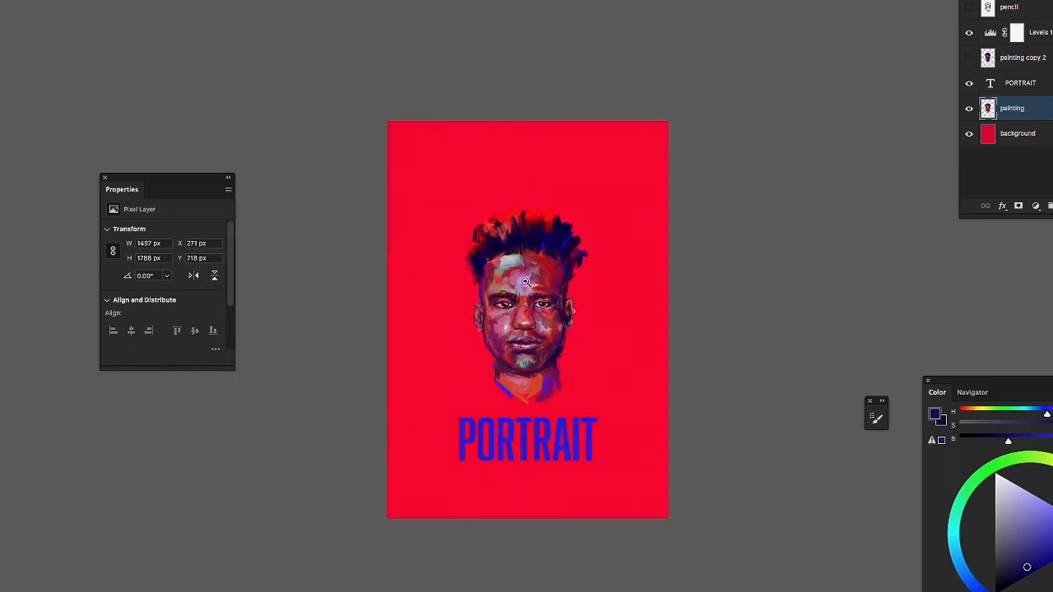
{"action": "left_click_drag", "start_coordinate": [542, 344], "coordinate": [609, 342]}
{"action": "left_click_drag", "start_coordinate": [497, 383], "coordinate": [516, 382]}
{"action": "left_click_drag", "start_coordinate": [418, 202], "coordinate": [507, 200]}
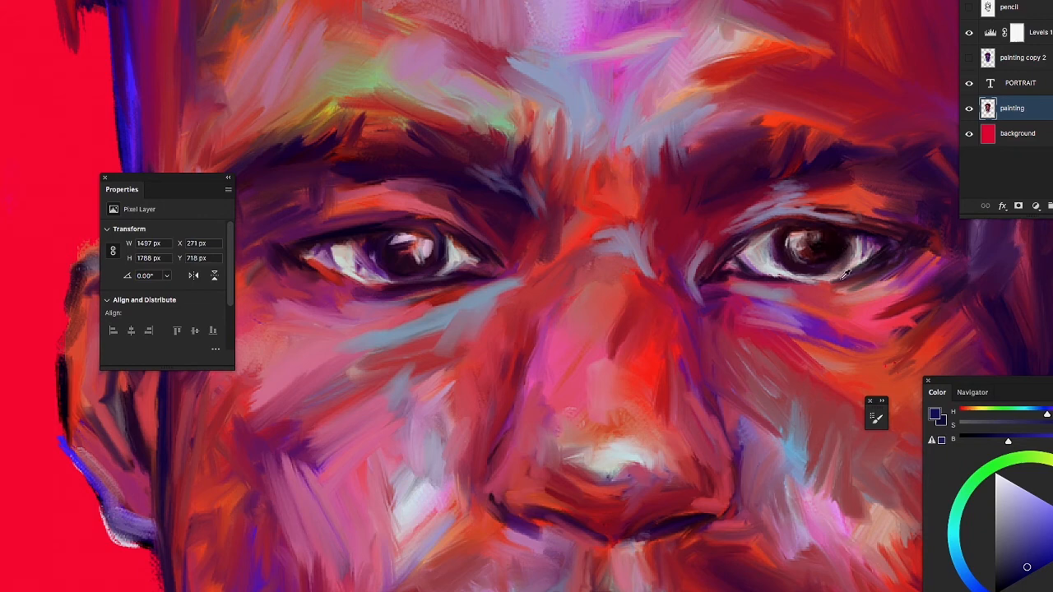
Sample the light grey from the right eye's white and show painting copy 2 again
{"action": "left_click", "coordinate": [773, 260], "text": "alt"}
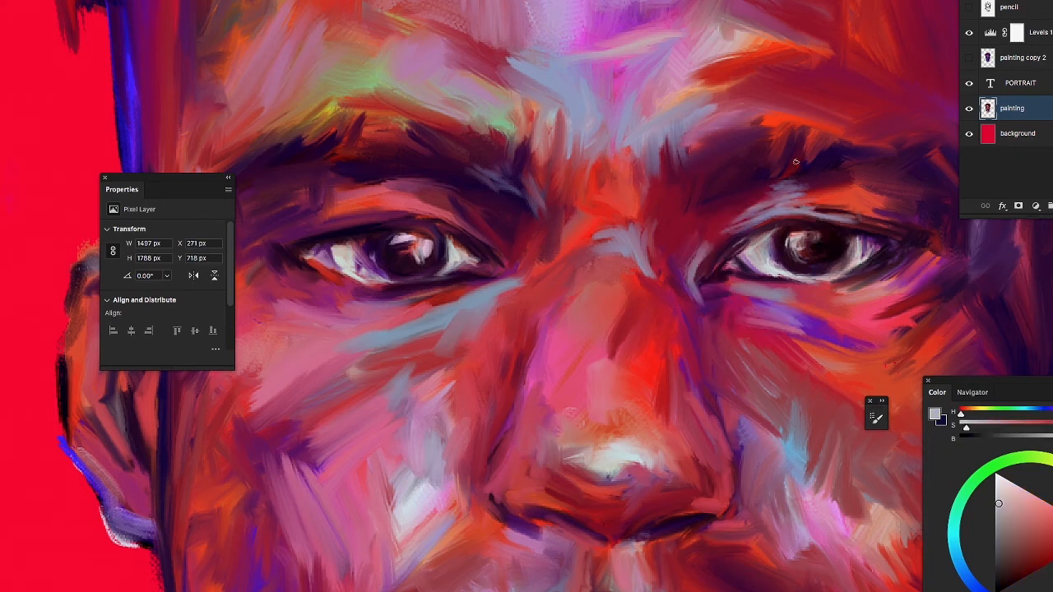
{"action": "left_click", "coordinate": [968, 58]}
{"action": "left_click_drag", "start_coordinate": [567, 332], "coordinate": [493, 329]}
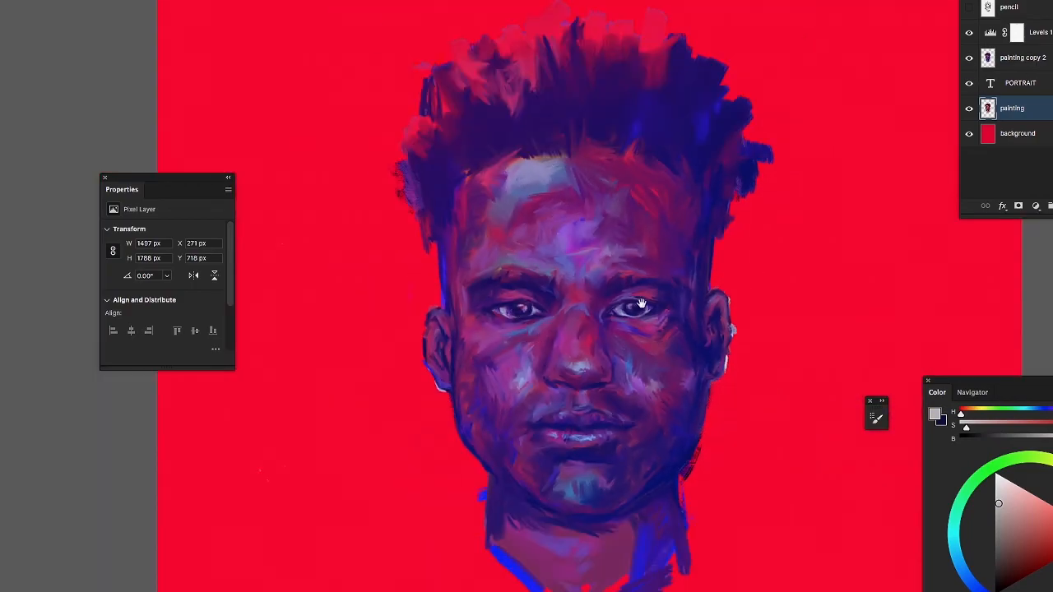
Close the floating layer properties so that the area beside the head is clear
{"action": "left_click_drag", "start_coordinate": [642, 305], "coordinate": [510, 14]}
{"action": "left_click_drag", "start_coordinate": [536, 47], "coordinate": [549, 371]}
{"action": "left_click", "coordinate": [105, 177]}
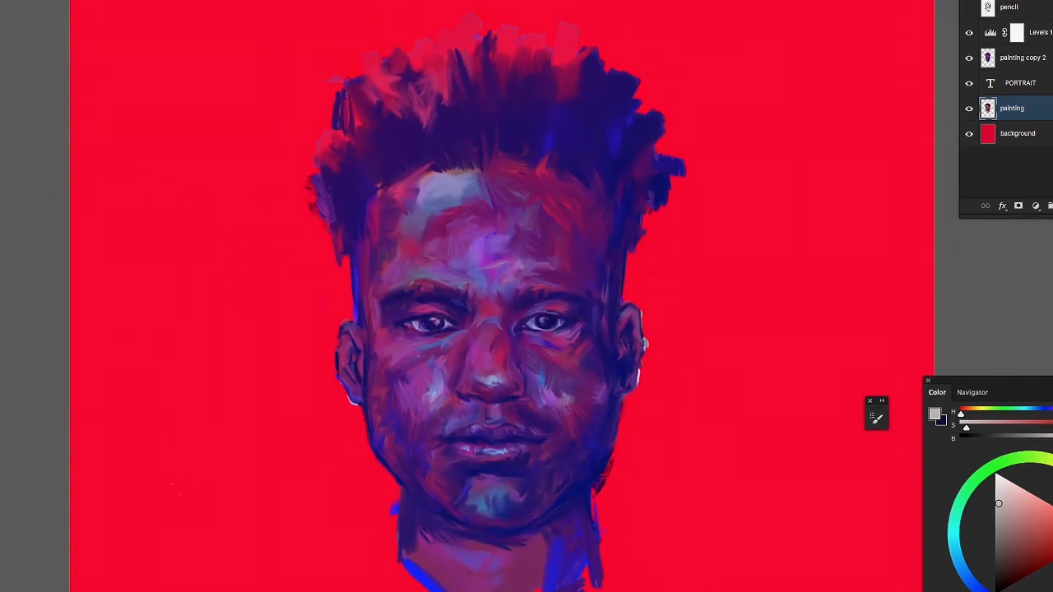
Examine the blue portrait's face, hair and title placement, both close up and with the whole head in view
{"action": "left_click_drag", "start_coordinate": [551, 354], "coordinate": [452, 249]}
{"action": "key", "text": "r"}
{"action": "mouse_move", "coordinate": [475, 313]}
{"action": "left_mouse_down"}
{"action": "mouse_move", "coordinate": [538, 236]}
{"action": "mouse_move", "coordinate": [475, 302]}
{"action": "mouse_move", "coordinate": [503, 329]}
{"action": "mouse_move", "coordinate": [475, 306]}
{"action": "left_mouse_up"}
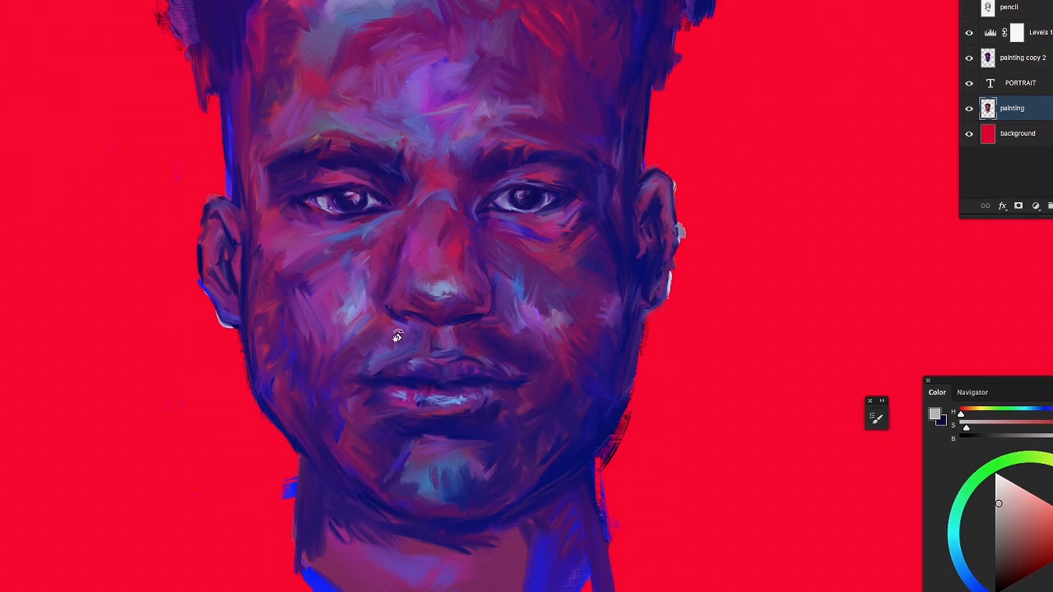
{"action": "left_click_drag", "start_coordinate": [415, 271], "coordinate": [352, 37]}
{"action": "left_click_drag", "start_coordinate": [419, 320], "coordinate": [432, 341]}
{"action": "key", "text": "super+0"}
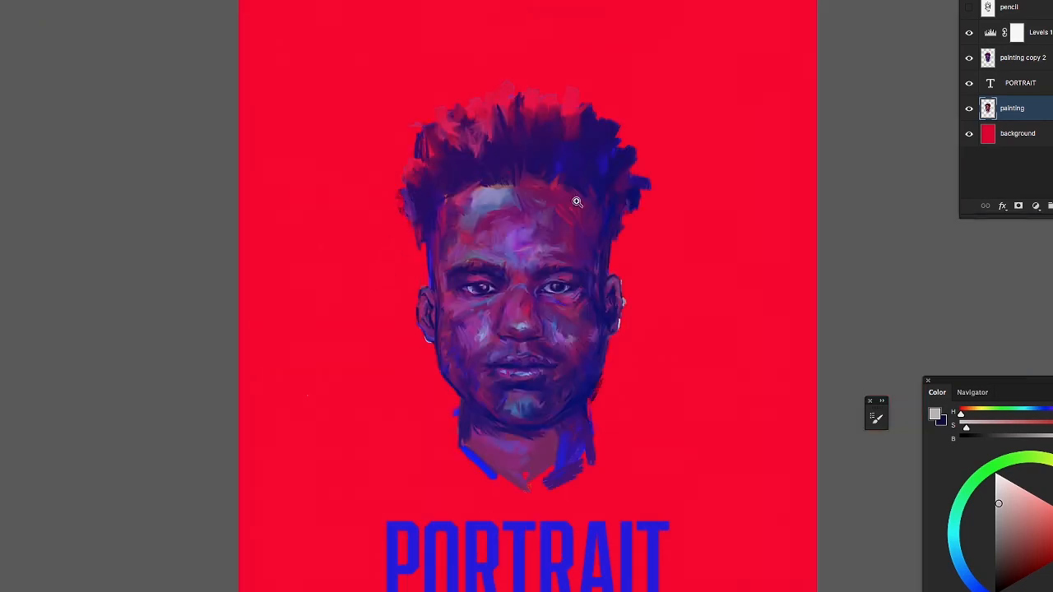
{"action": "left_click", "coordinate": [606, 208]}
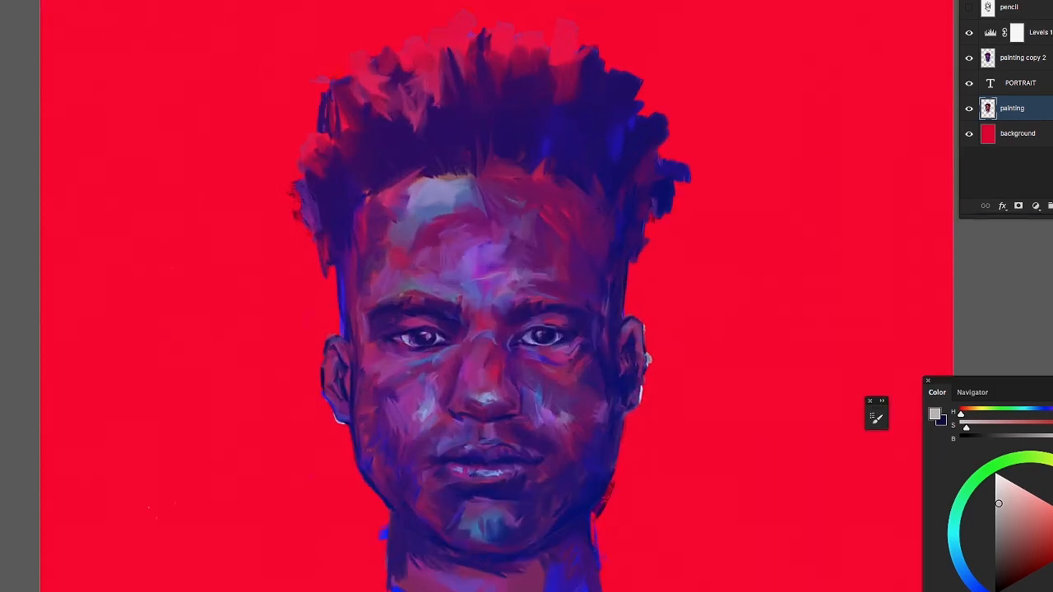
{"action": "left_click", "coordinate": [457, 194]}
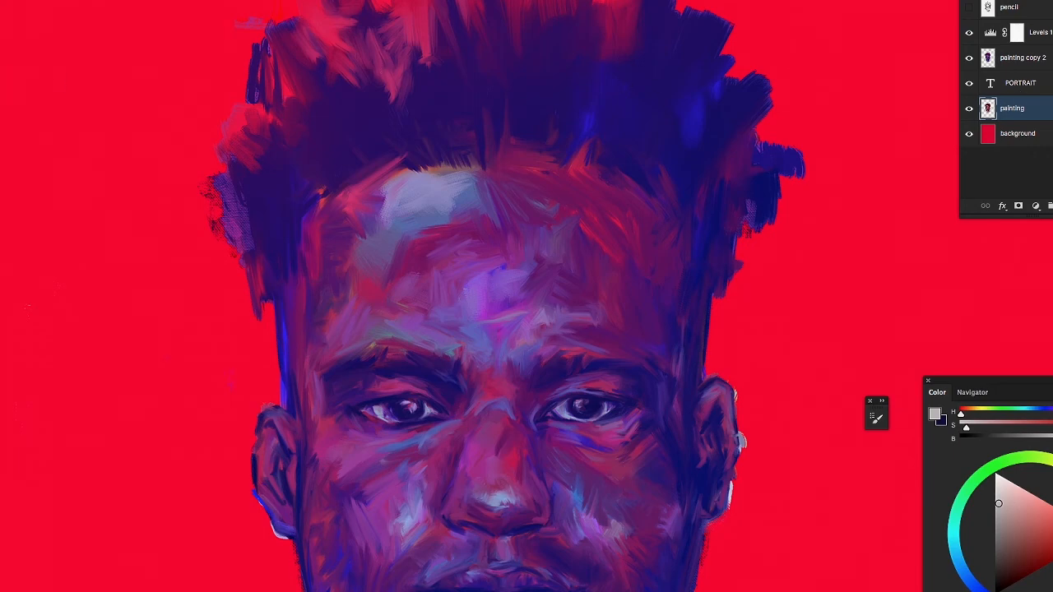
Create a new A4 portrait print document, 210 x 297 mm at 400 pixels/inch, RGB Color, 8 bit, white background
{"action": "key", "text": "super+n"}
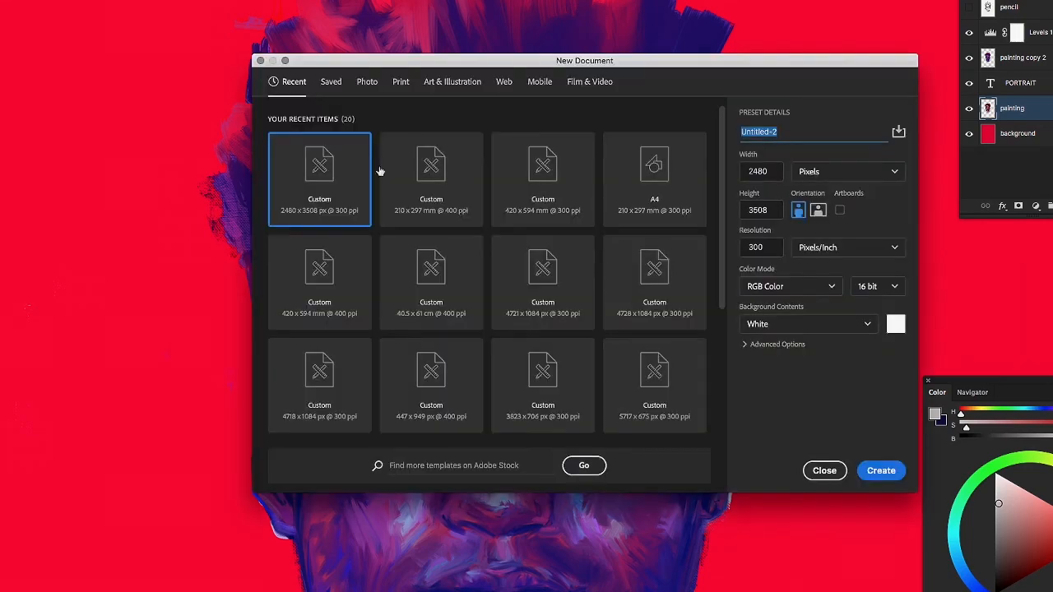
{"action": "left_click", "coordinate": [399, 82]}
{"action": "left_click", "coordinate": [675, 183]}
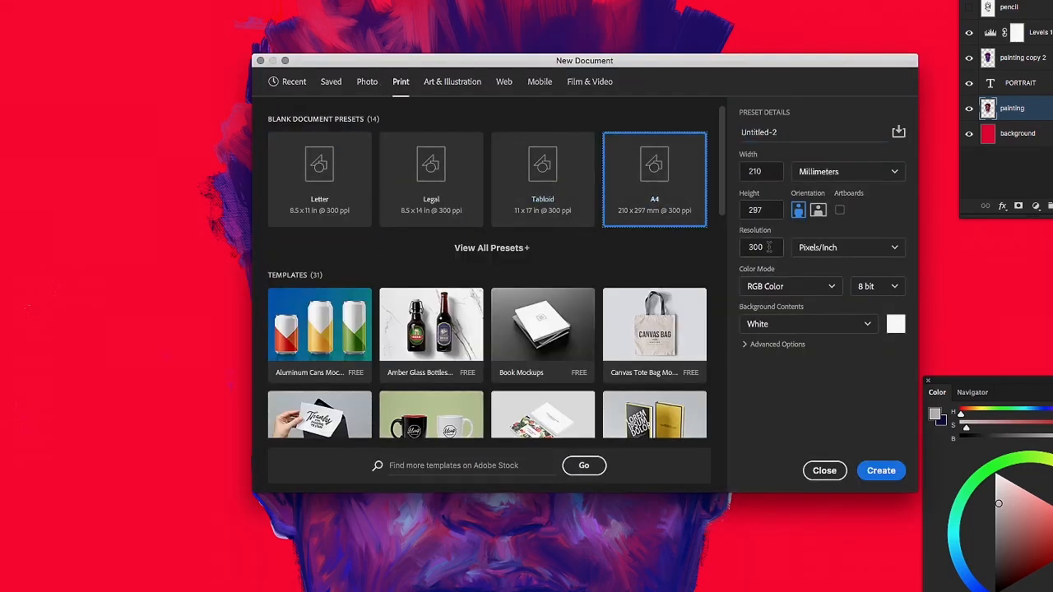
{"action": "left_click", "coordinate": [751, 247]}
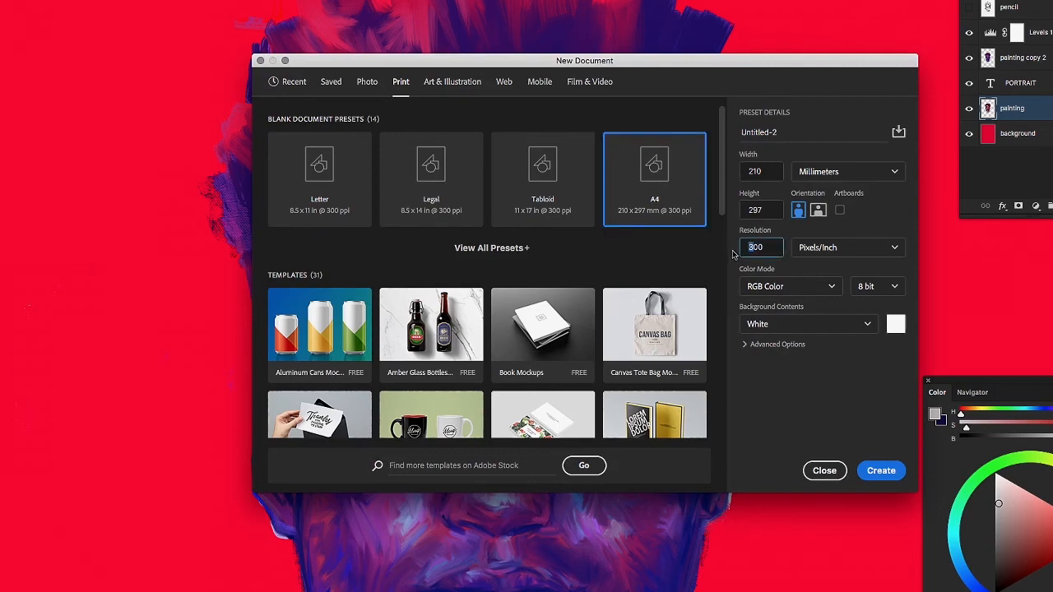
{"action": "type", "text": "4"}
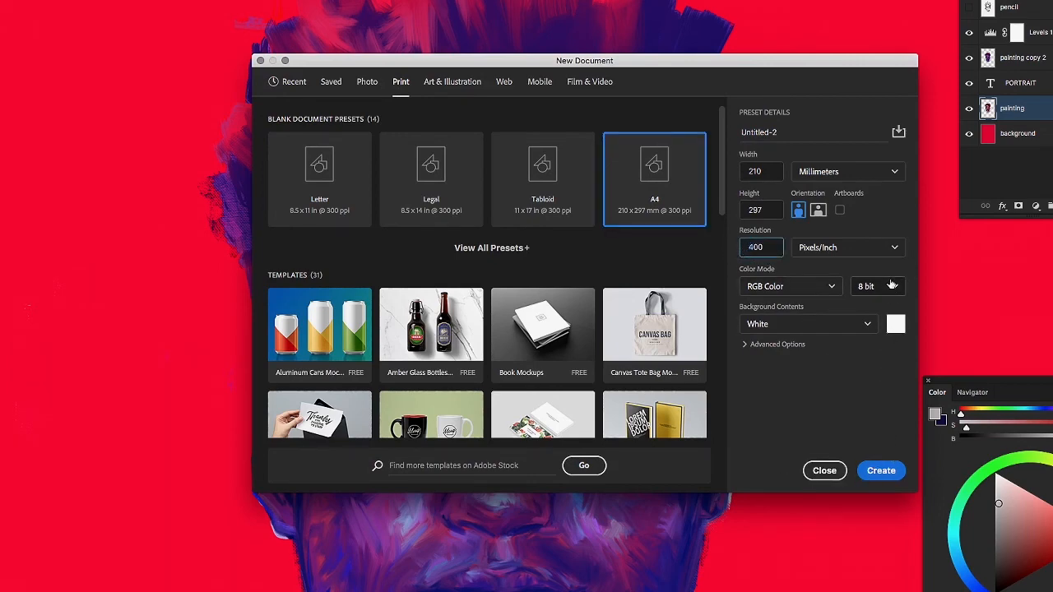
{"action": "left_click", "coordinate": [892, 471]}
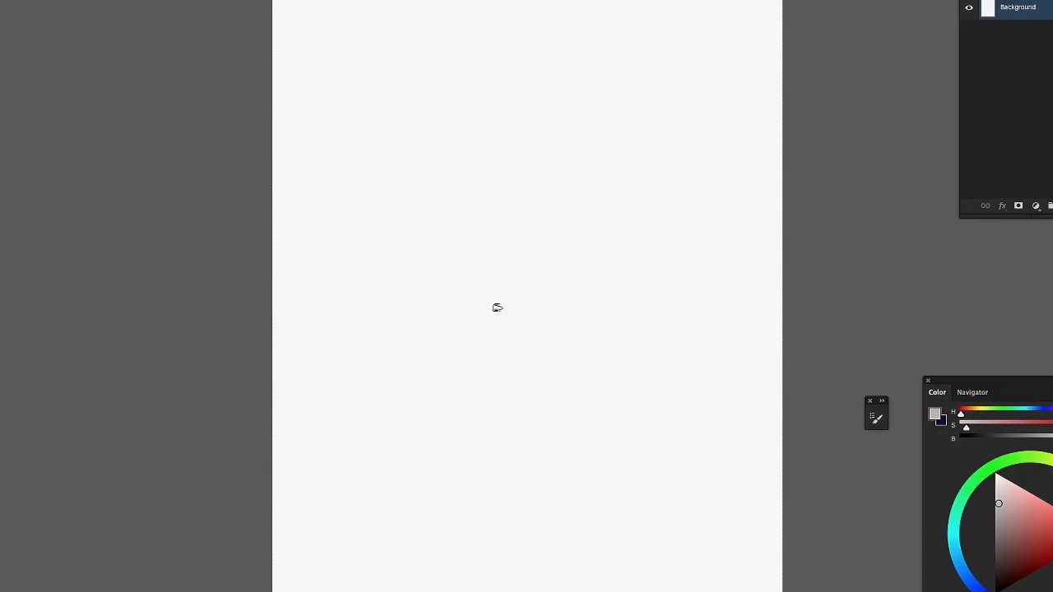
Paint a small bristly black blob near the middle of the white page and add fine black splatter around its edges
{"action": "mouse_move", "coordinate": [482, 324]}
{"action": "left_mouse_down"}
{"action": "mouse_move", "coordinate": [527, 297]}
{"action": "mouse_move", "coordinate": [494, 321]}
{"action": "left_mouse_up"}
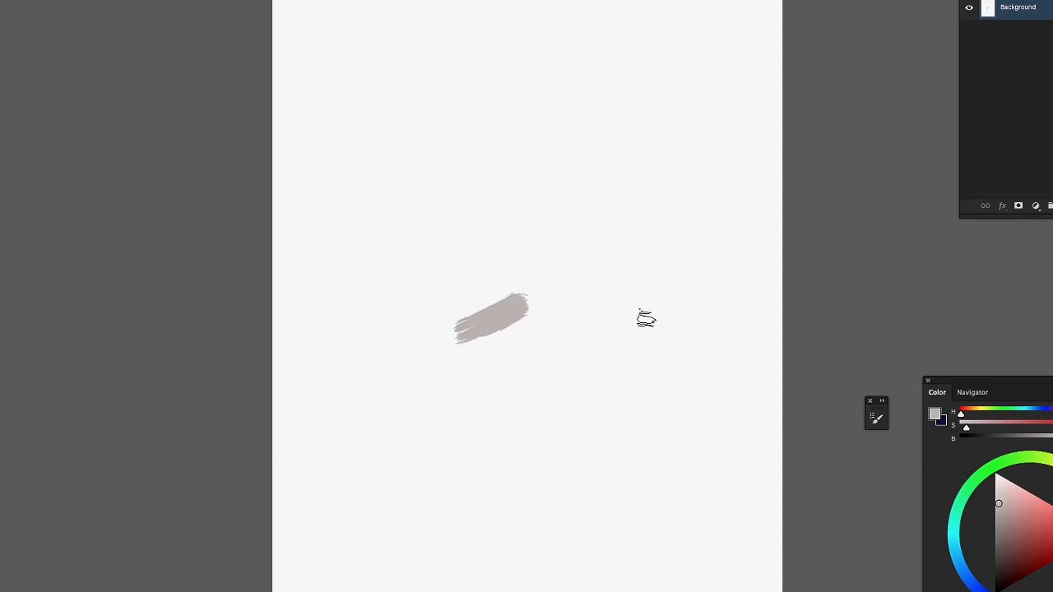
{"action": "left_click", "coordinate": [996, 588]}
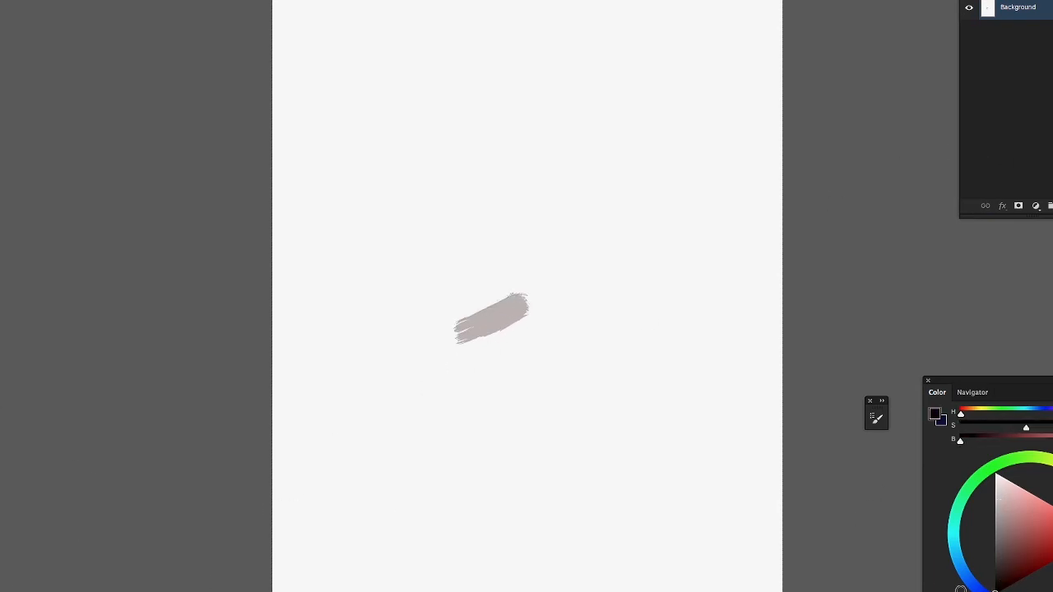
{"action": "mouse_move", "coordinate": [487, 301]}
{"action": "left_mouse_down"}
{"action": "mouse_move", "coordinate": [485, 317]}
{"action": "mouse_move", "coordinate": [527, 298]}
{"action": "mouse_move", "coordinate": [512, 312]}
{"action": "left_mouse_up"}
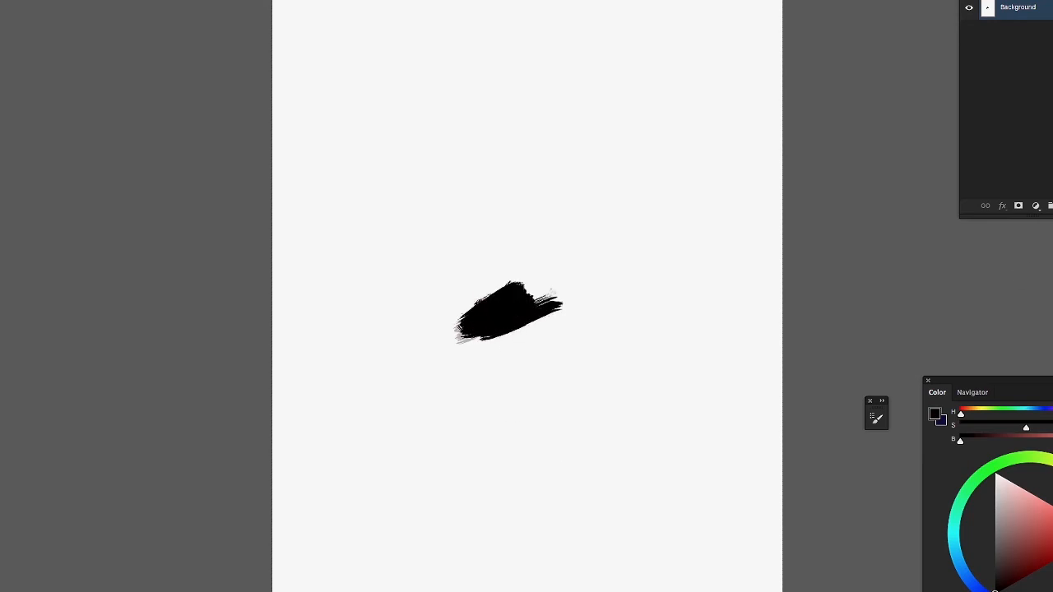
{"action": "mouse_move", "coordinate": [508, 332]}
{"action": "left_mouse_down"}
{"action": "mouse_move", "coordinate": [527, 342]}
{"action": "mouse_move", "coordinate": [543, 321]}
{"action": "mouse_move", "coordinate": [531, 333]}
{"action": "mouse_move", "coordinate": [488, 334]}
{"action": "mouse_move", "coordinate": [521, 335]}
{"action": "left_mouse_up"}
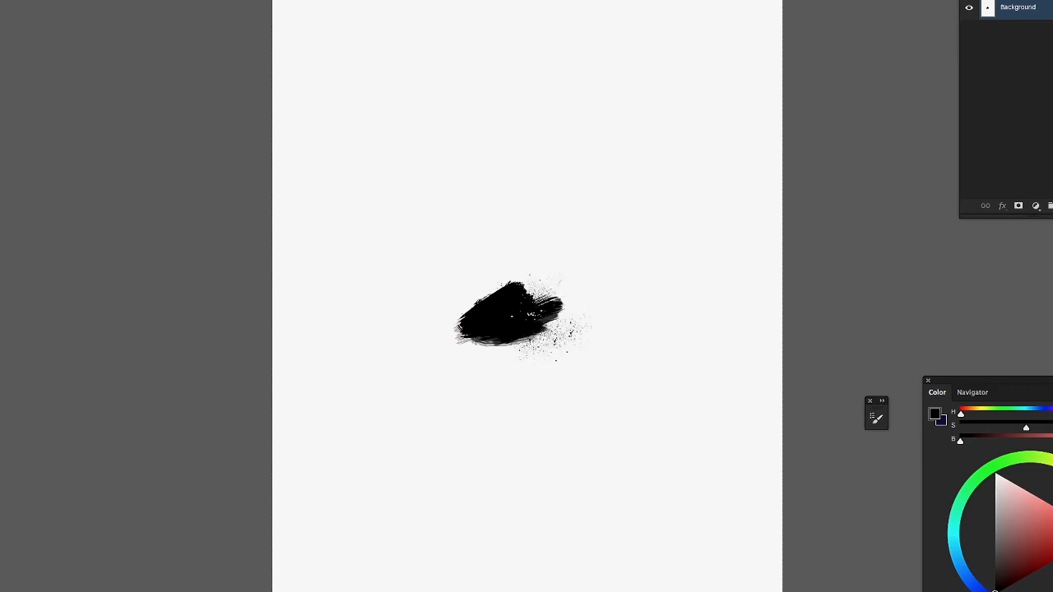
{"action": "left_click_drag", "start_coordinate": [544, 321], "coordinate": [500, 344]}
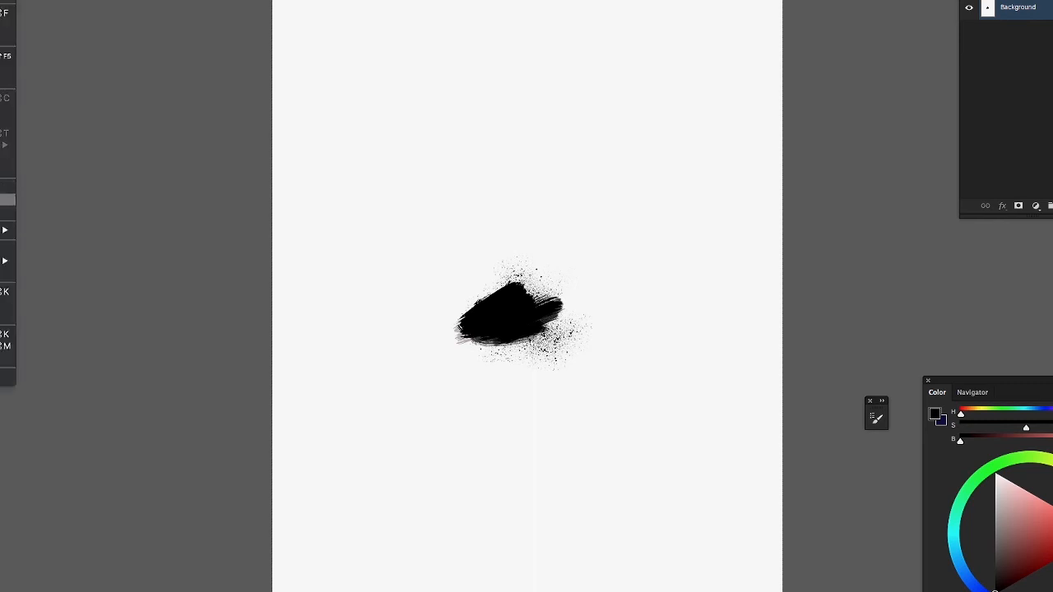
Select the white page area around the black brush marks by sampling its colour with Color Range
{"action": "left_click", "coordinate": [7, 199]}
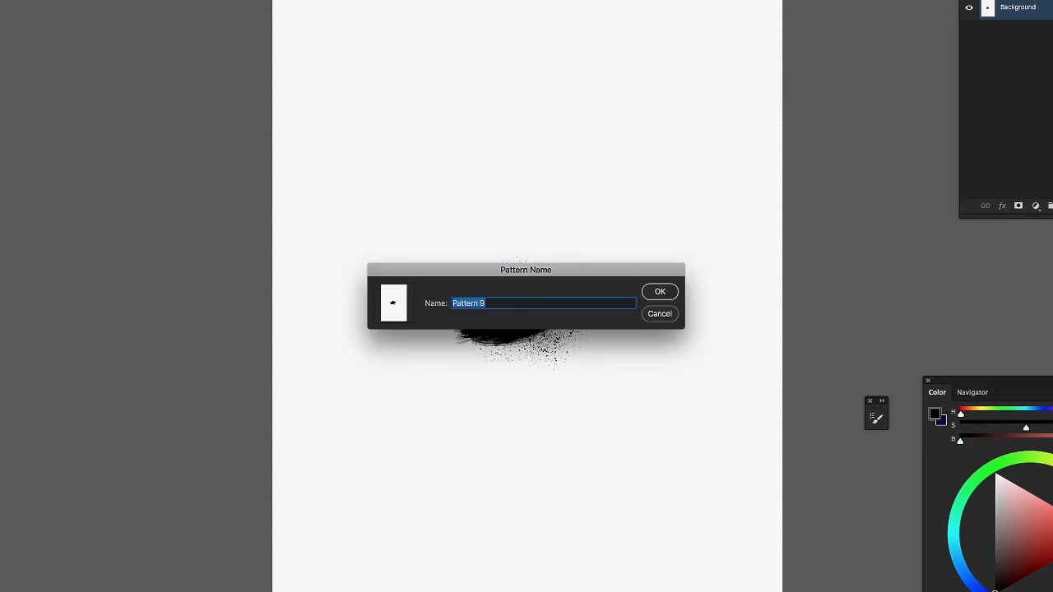
{"action": "left_click", "coordinate": [659, 316]}
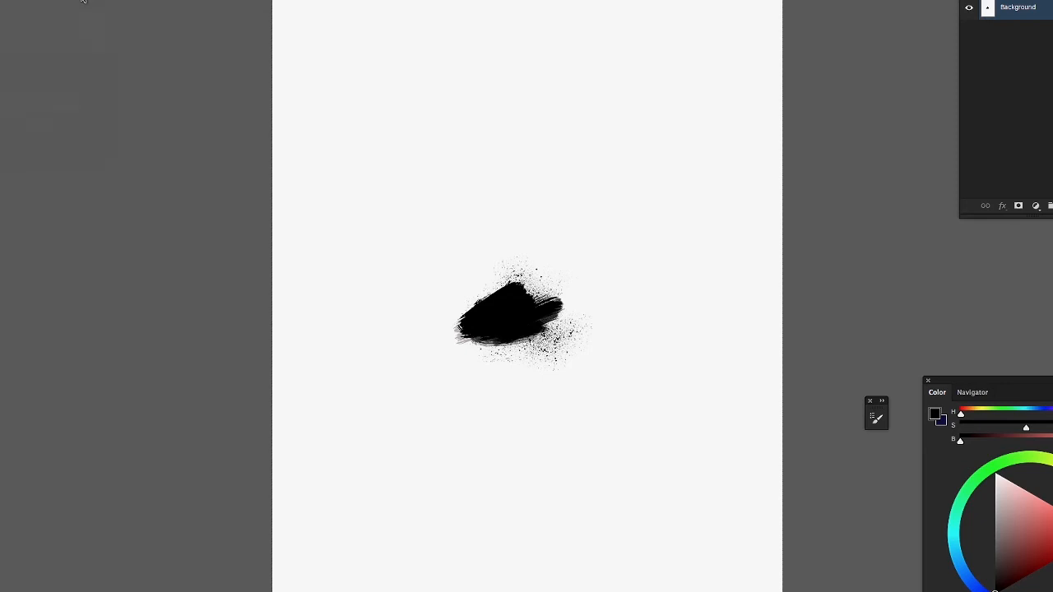
{"action": "left_click", "coordinate": [415, 153]}
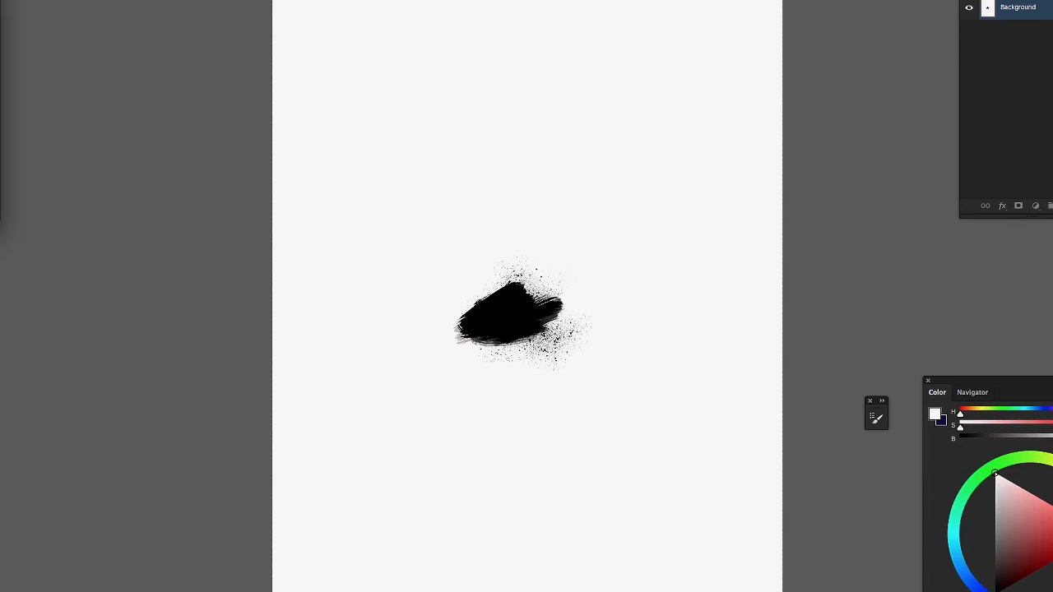
{"action": "key", "text": "Return"}
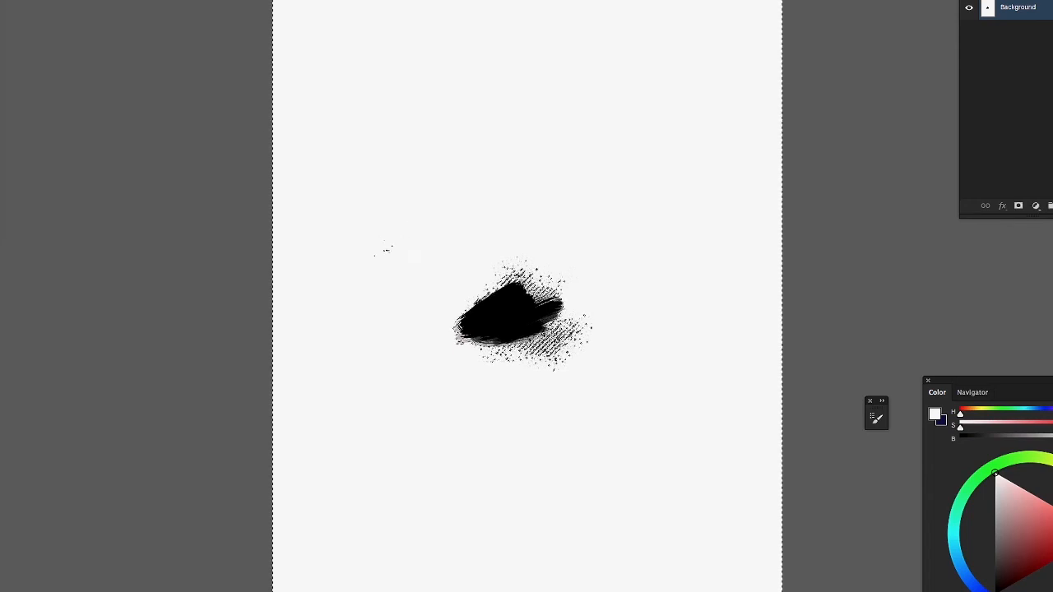
{"action": "key", "text": "shift+F5"}
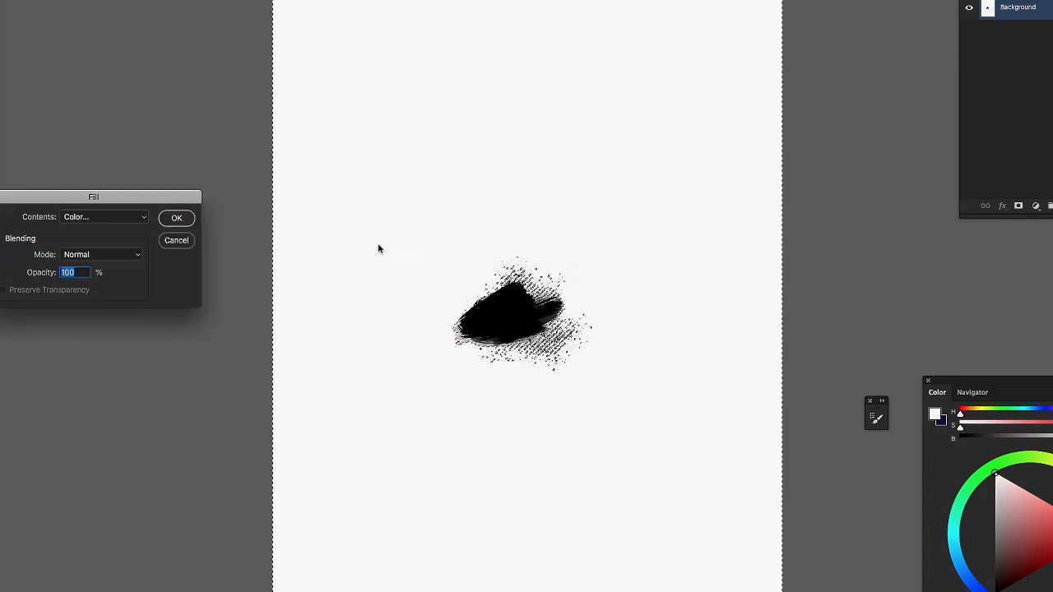
{"action": "left_click", "coordinate": [176, 239]}
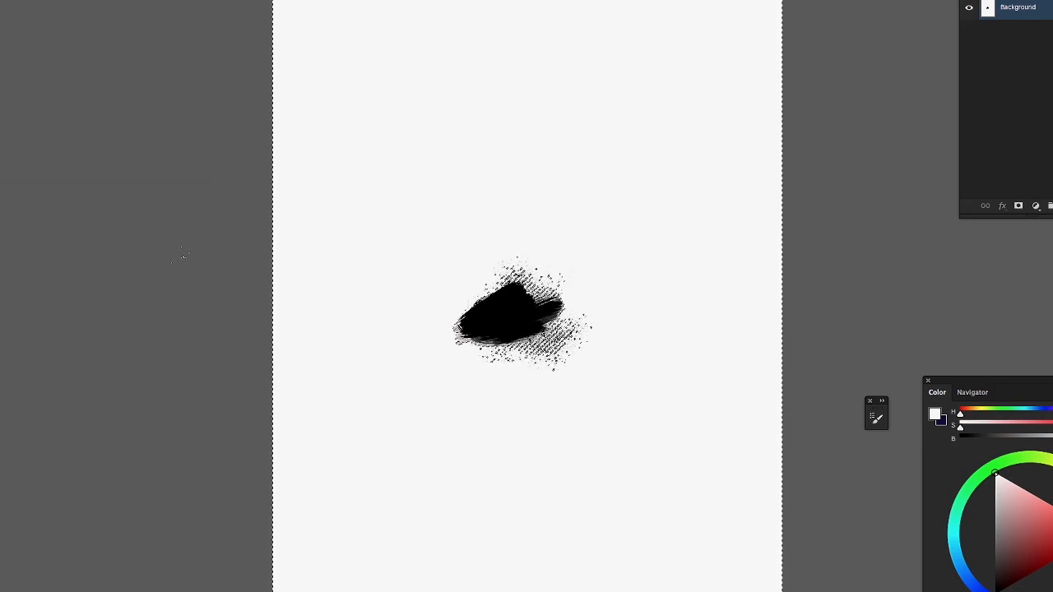
{"action": "left_click", "coordinate": [0, 0]}
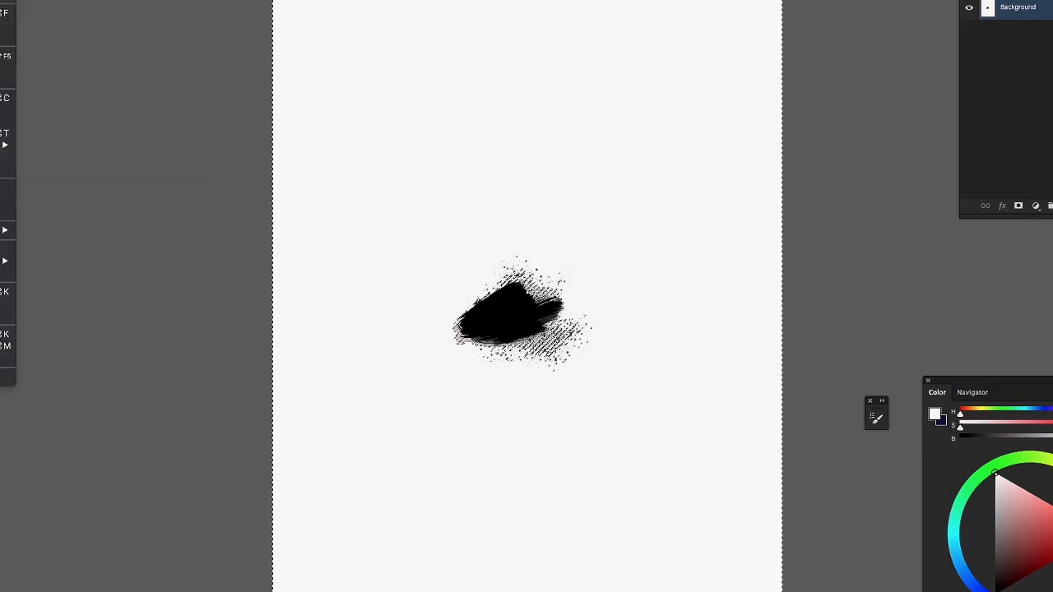
{"action": "key", "text": "BackSpace"}
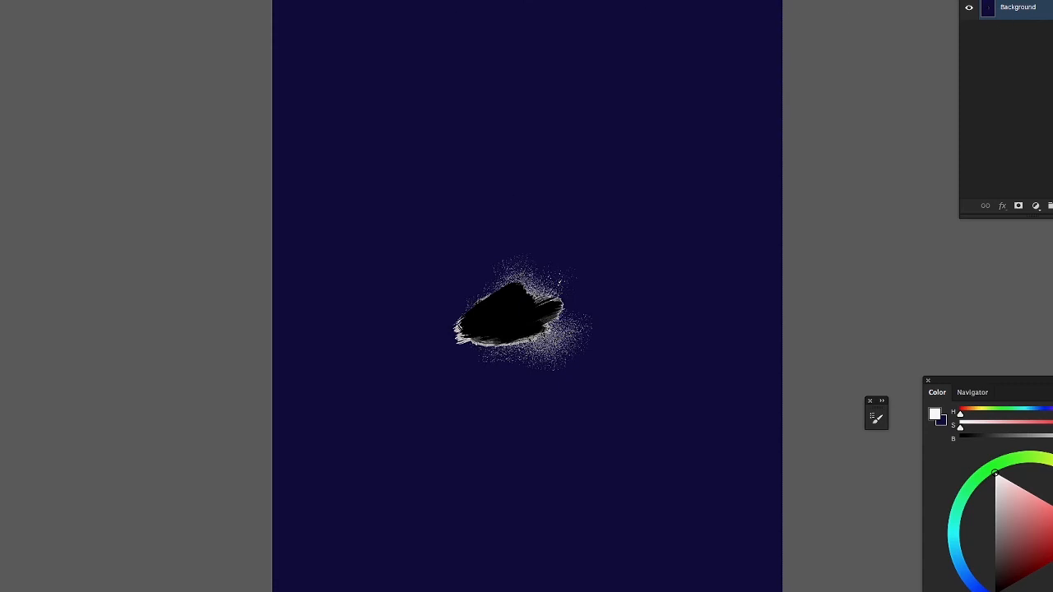
{"action": "key", "text": "ctrl+z"}
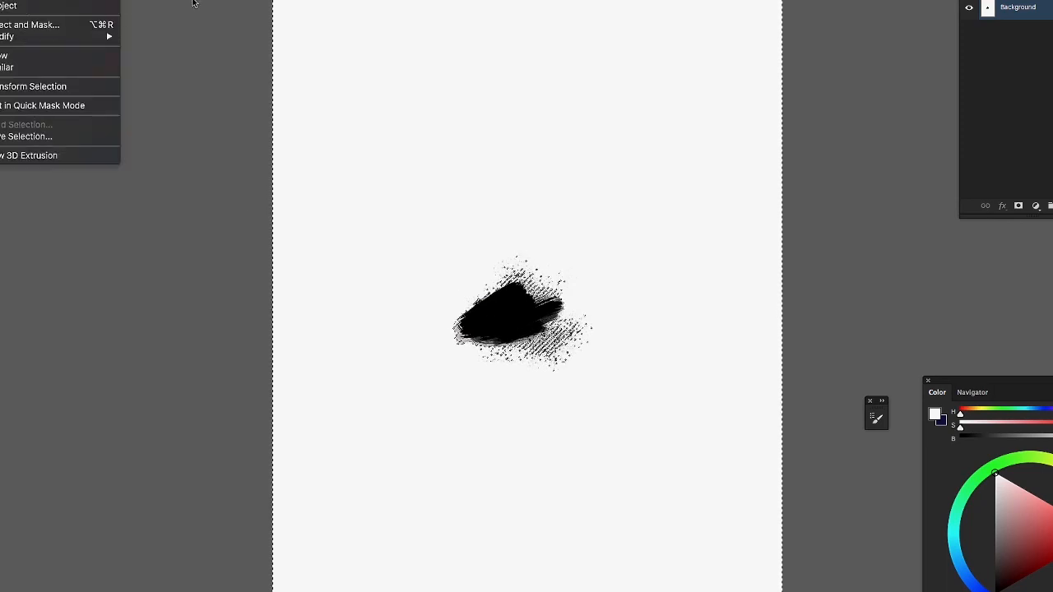
Invert the selection onto the black marks and define the blob with its splatter as a new brush preset
{"action": "key", "text": "super+shift+i"}
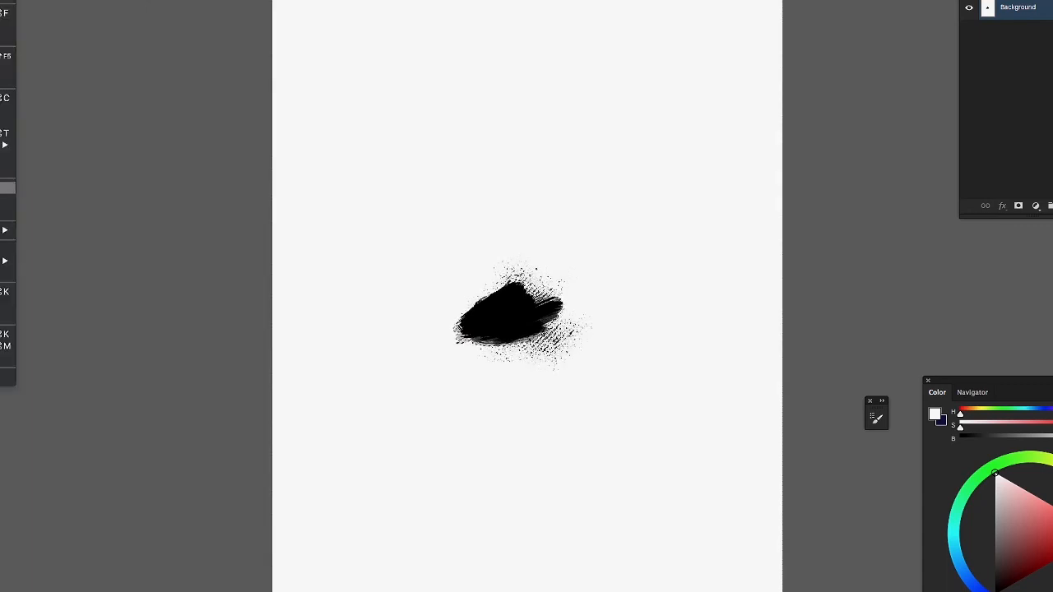
{"action": "left_click", "coordinate": [183, 279]}
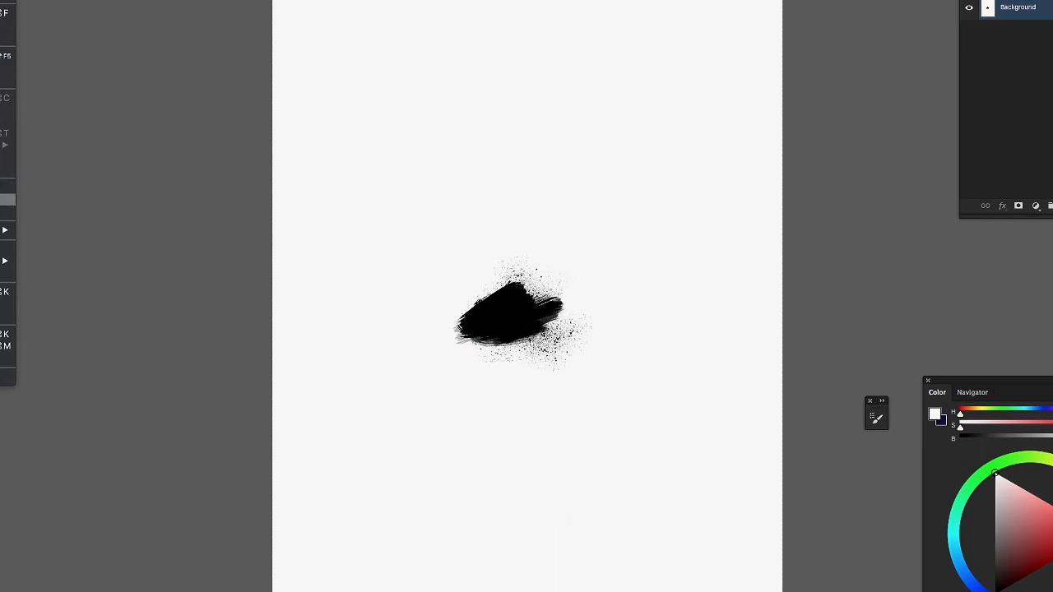
{"action": "left_click", "coordinate": [4, 199]}
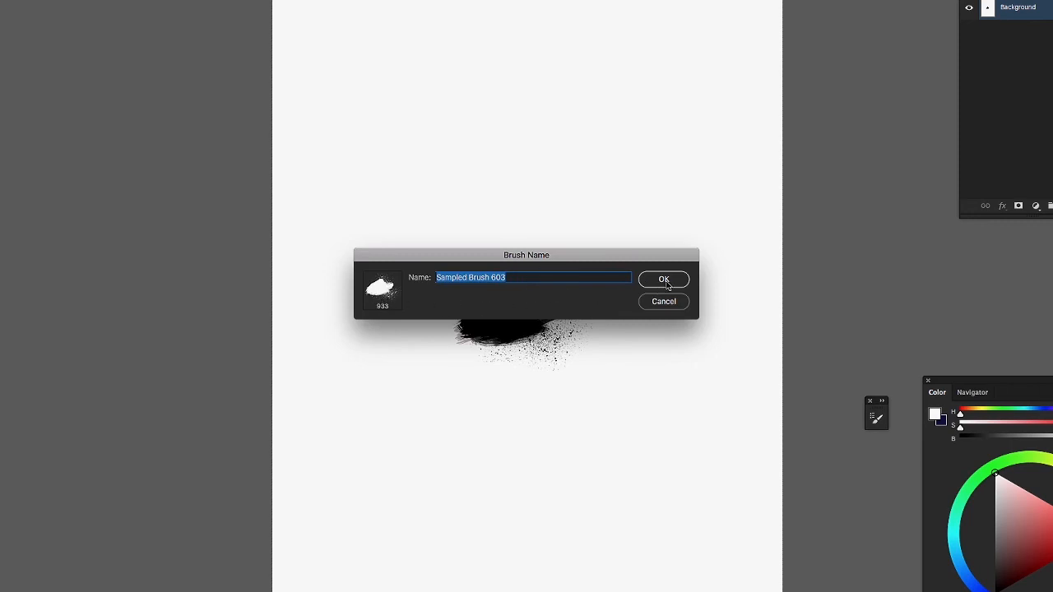
{"action": "left_click", "coordinate": [664, 281]}
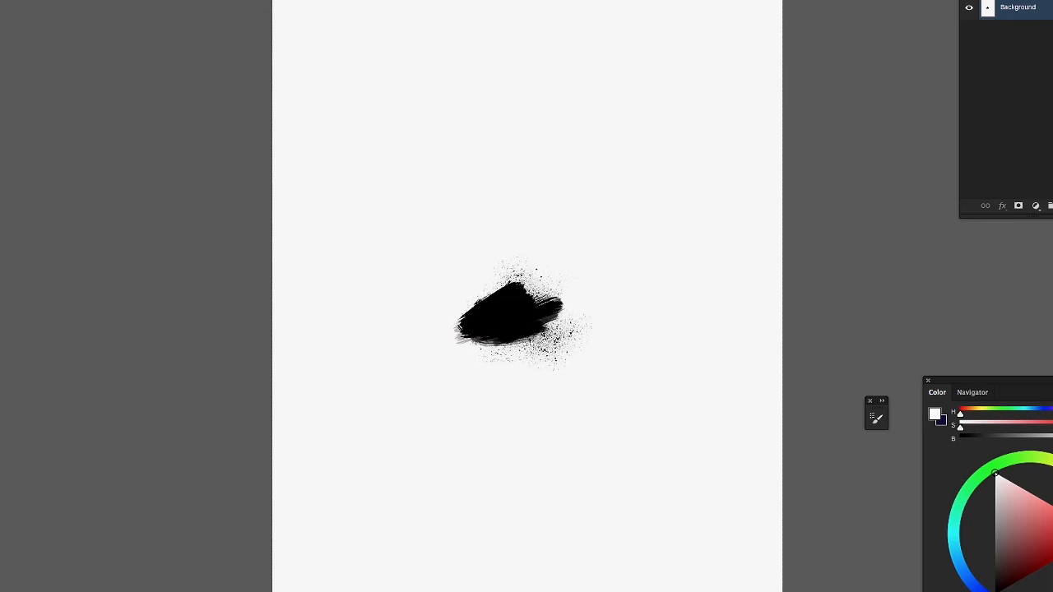
Stamp ten dark navy marks with the new brush, spread over the white page around the black blob
{"action": "key", "text": "x"}
{"action": "left_click", "coordinate": [469, 140]}
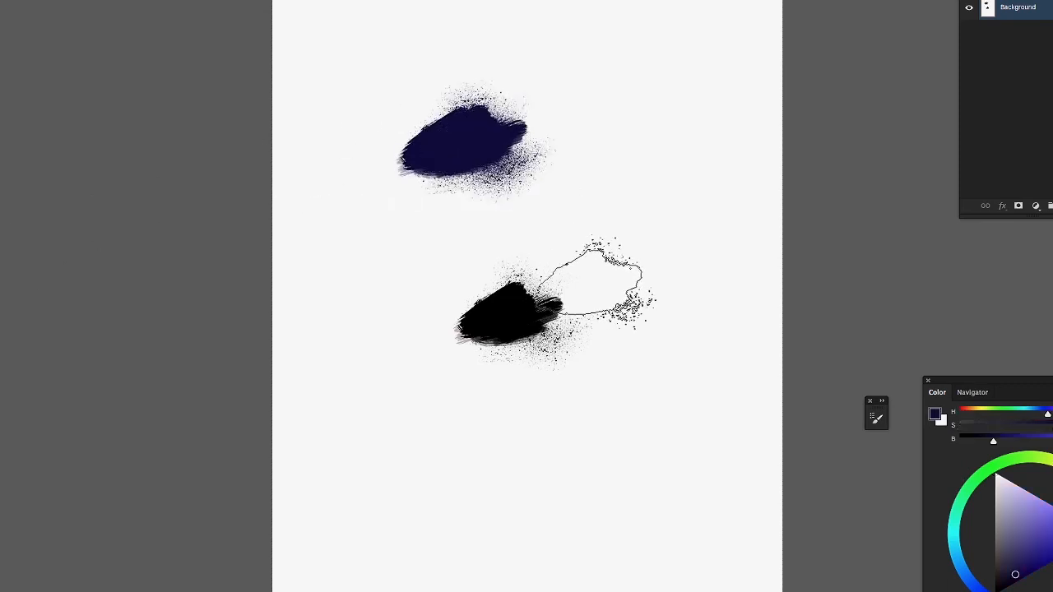
{"action": "left_click", "coordinate": [611, 115]}
{"action": "left_click", "coordinate": [448, 394]}
{"action": "left_click", "coordinate": [569, 501]}
{"action": "left_click", "coordinate": [666, 362]}
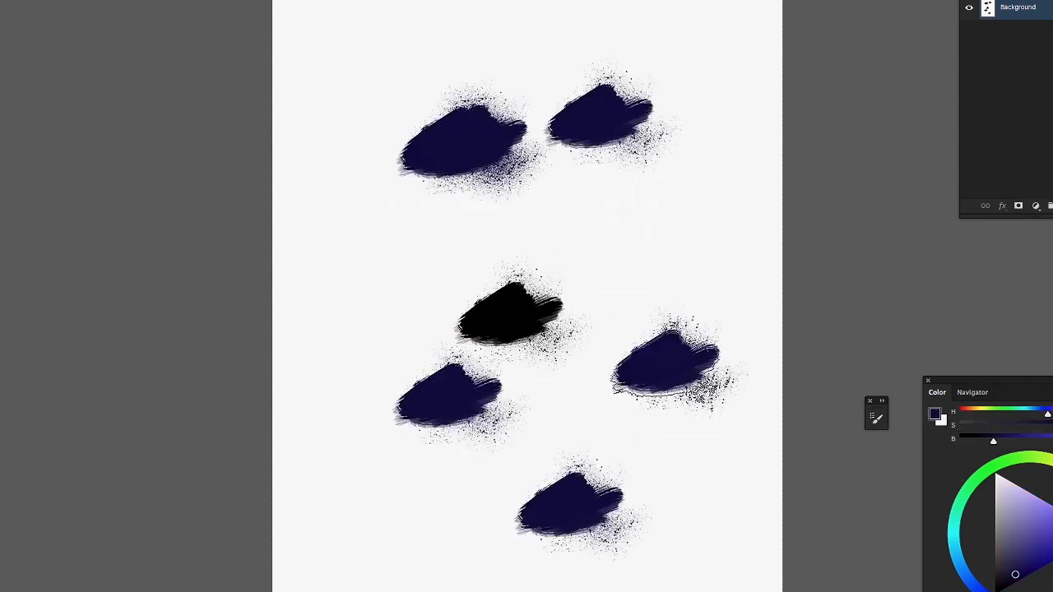
{"action": "left_click", "coordinate": [696, 230]}
{"action": "left_click", "coordinate": [476, 33]}
{"action": "left_click", "coordinate": [388, 247]}
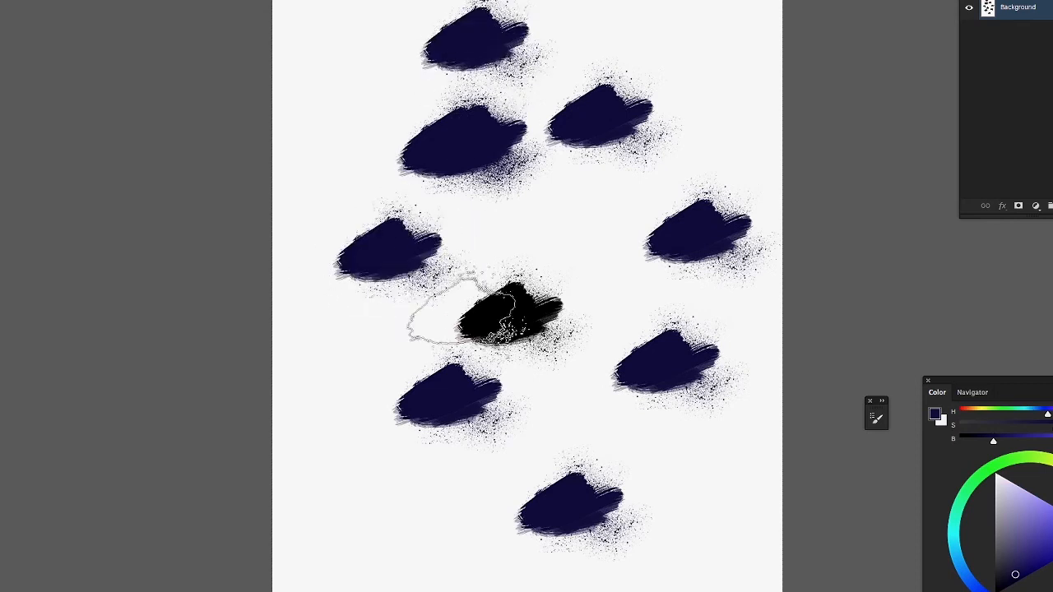
{"action": "left_click", "coordinate": [379, 84]}
{"action": "left_click", "coordinate": [637, 37]}
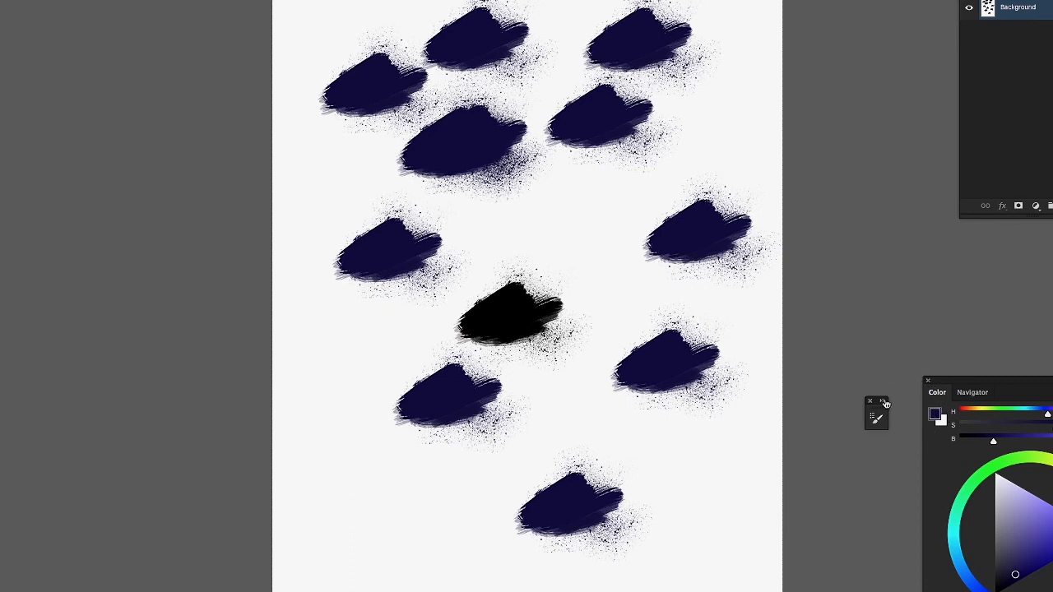
Enable Shape Dynamics for the new brush with 34% size jitter and 4% minimum diameter
{"action": "left_click", "coordinate": [883, 406]}
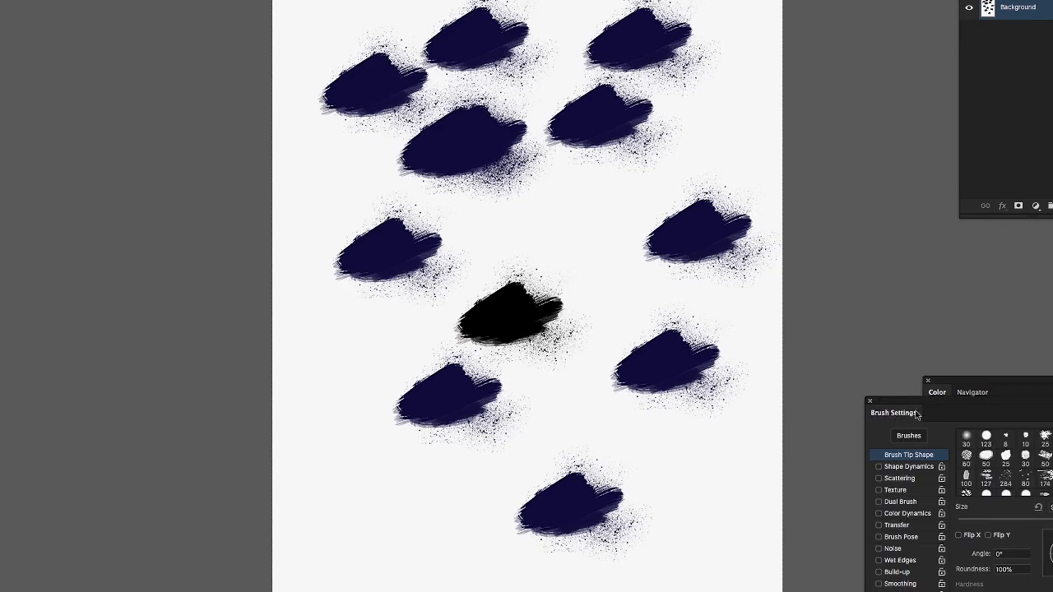
{"action": "mouse_move", "coordinate": [932, 407]}
{"action": "left_mouse_down"}
{"action": "mouse_move", "coordinate": [400, 42]}
{"action": "mouse_move", "coordinate": [203, 33]}
{"action": "left_mouse_up"}
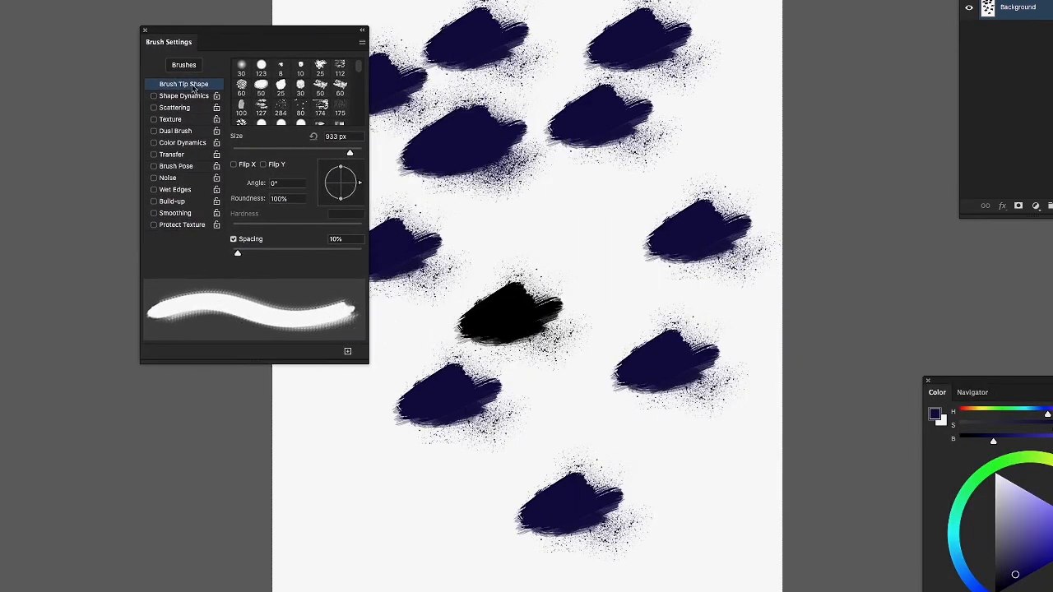
{"action": "left_click", "coordinate": [168, 96]}
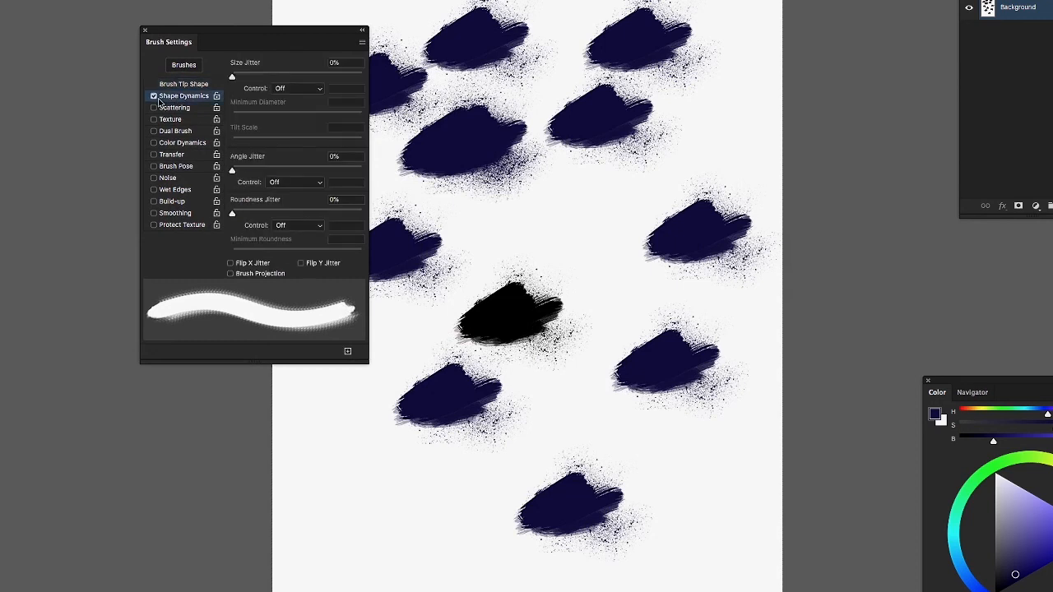
{"action": "mouse_move", "coordinate": [232, 77]}
{"action": "left_mouse_down"}
{"action": "mouse_move", "coordinate": [285, 77]}
{"action": "mouse_move", "coordinate": [276, 77]}
{"action": "left_mouse_up"}
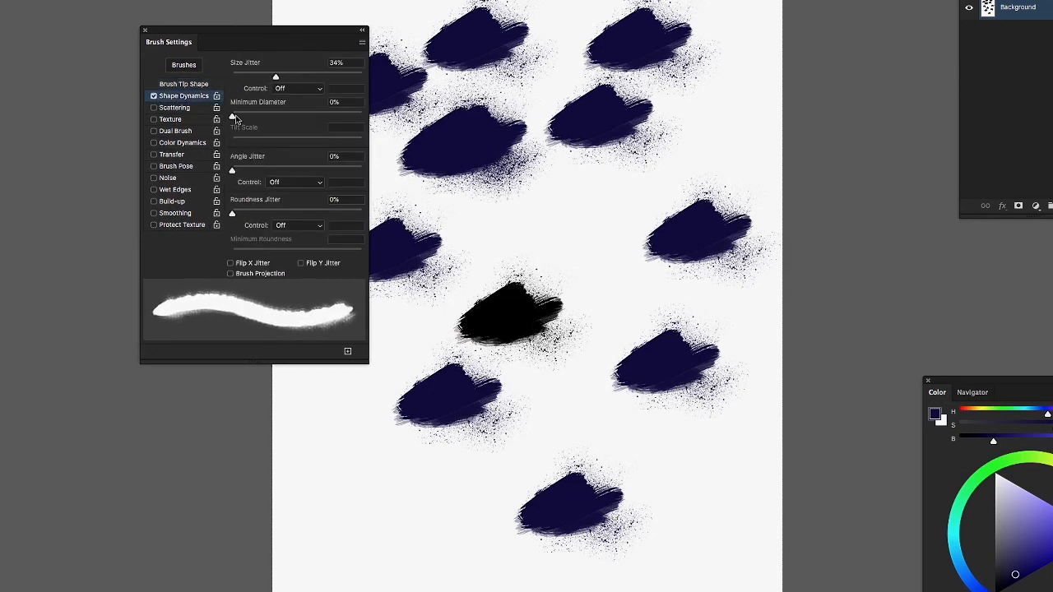
{"action": "mouse_move", "coordinate": [233, 116]}
{"action": "left_mouse_down"}
{"action": "mouse_move", "coordinate": [261, 116]}
{"action": "mouse_move", "coordinate": [238, 116]}
{"action": "left_mouse_up"}
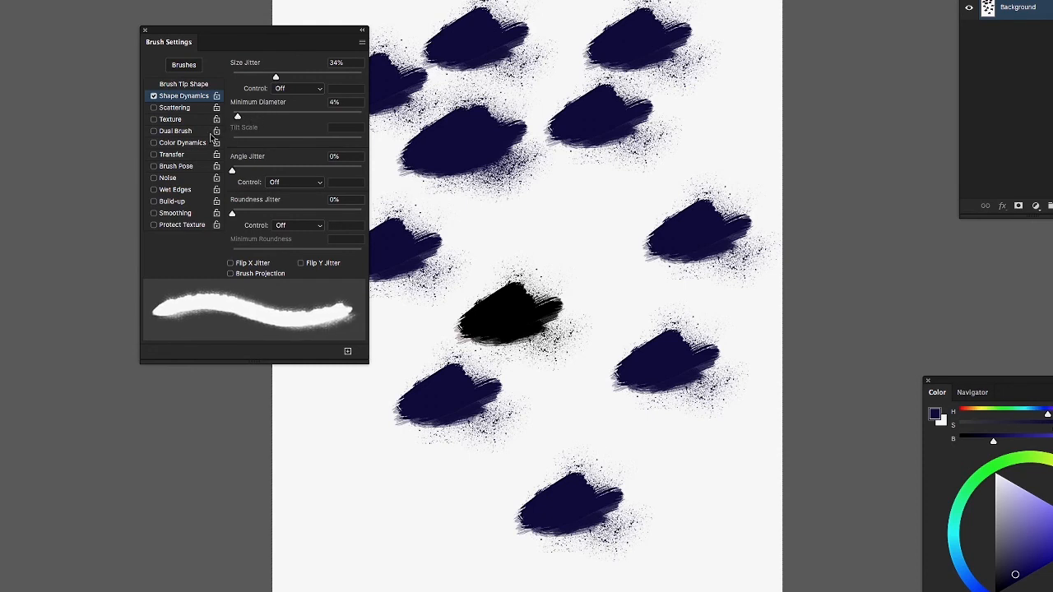
Enable Scattering for the brush with 0% scatter and a count of 2
{"action": "left_click", "coordinate": [154, 107]}
{"action": "left_click", "coordinate": [195, 109]}
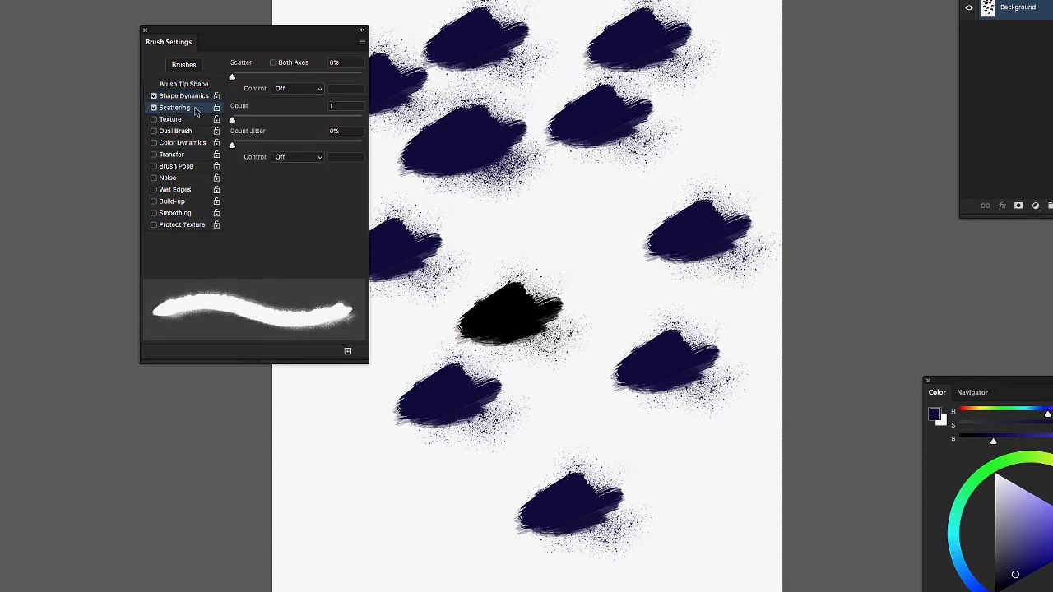
{"action": "mouse_move", "coordinate": [233, 78]}
{"action": "left_mouse_down"}
{"action": "mouse_move", "coordinate": [251, 78]}
{"action": "mouse_move", "coordinate": [230, 78]}
{"action": "left_mouse_up"}
{"action": "left_click_drag", "start_coordinate": [232, 119], "coordinate": [243, 120]}
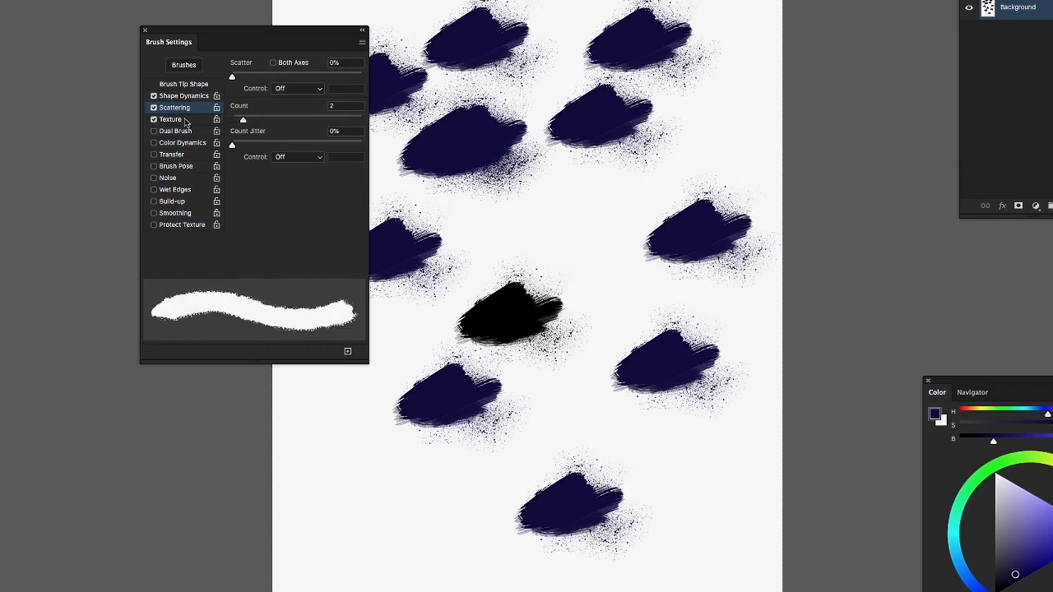
Enable Texture with a grey mottled pattern at 49% scale, -47 brightness, 15 contrast and 3% depth jitter
{"action": "left_click", "coordinate": [185, 121]}
{"action": "left_click", "coordinate": [250, 70]}
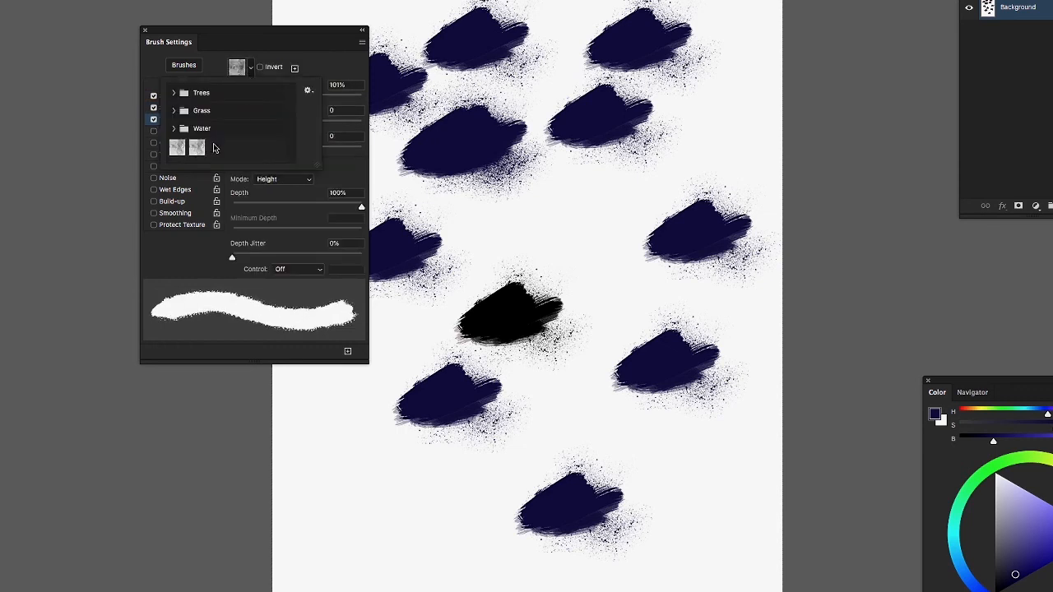
{"action": "left_click", "coordinate": [181, 147]}
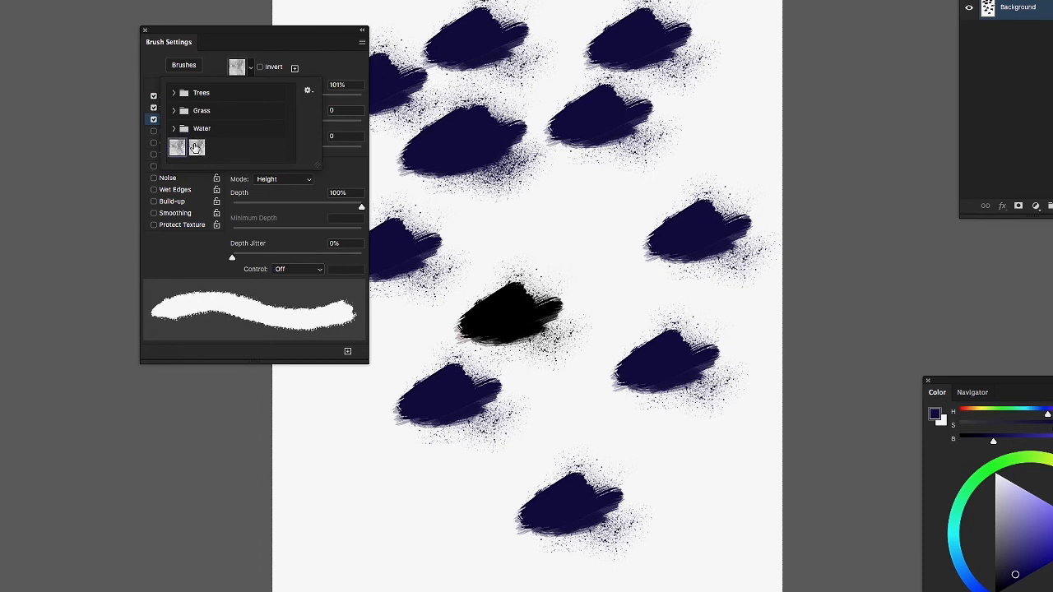
{"action": "left_click", "coordinate": [311, 53]}
{"action": "left_click_drag", "start_coordinate": [297, 98], "coordinate": [262, 100]}
{"action": "left_click_drag", "start_coordinate": [235, 260], "coordinate": [236, 259]}
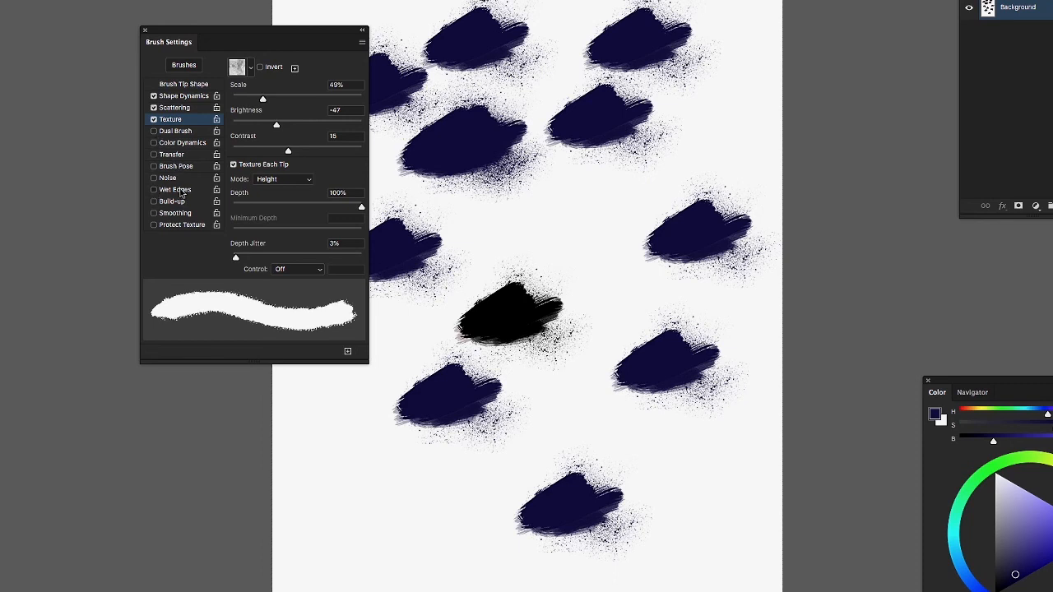
Turn on Wet Edges and Brush Pose for the brush, with Tilt X at -1% and Tilt Y at 14%
{"action": "left_click", "coordinate": [181, 190]}
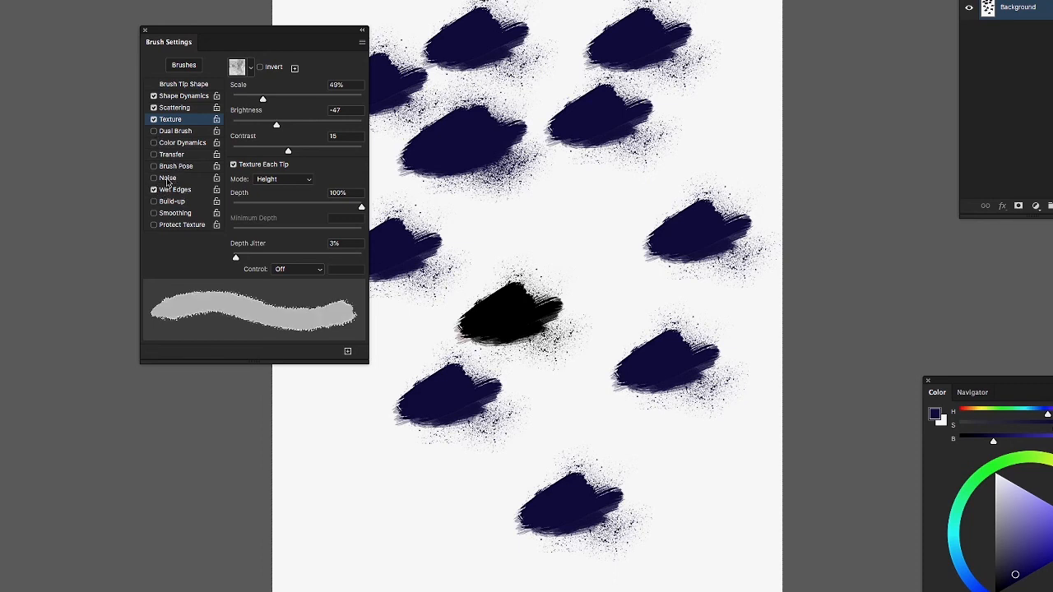
{"action": "left_click", "coordinate": [172, 168]}
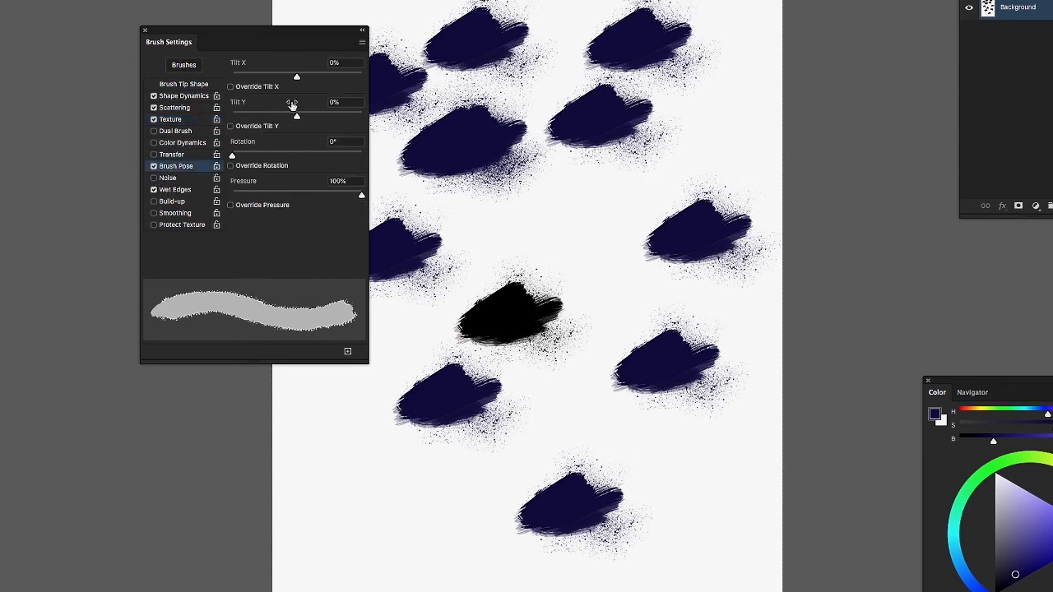
{"action": "left_click_drag", "start_coordinate": [296, 76], "coordinate": [289, 77]}
{"action": "left_click_drag", "start_coordinate": [296, 115], "coordinate": [306, 115]}
{"action": "left_click_drag", "start_coordinate": [288, 76], "coordinate": [296, 77]}
Test the adjusted brush with translucent navy strokes near the page's upper edge and around the black blob
{"action": "left_click_drag", "start_coordinate": [366, 12], "coordinate": [444, 17]}
{"action": "left_click_drag", "start_coordinate": [527, 247], "coordinate": [596, 259]}
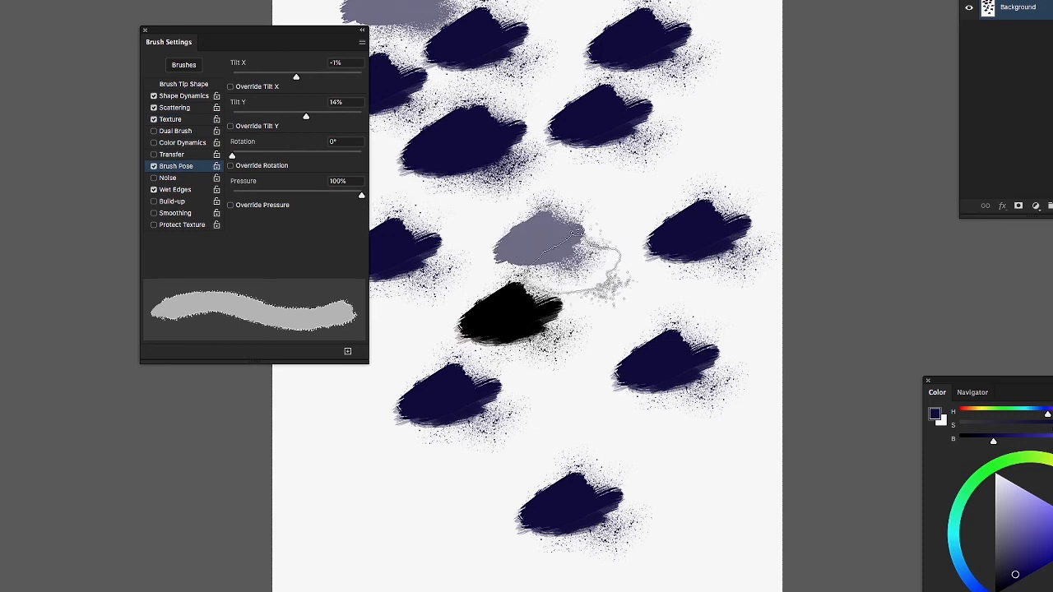
{"action": "left_click", "coordinate": [576, 271]}
{"action": "mouse_move", "coordinate": [545, 381]}
{"action": "left_mouse_down"}
{"action": "mouse_move", "coordinate": [552, 431]}
{"action": "mouse_move", "coordinate": [499, 415]}
{"action": "mouse_move", "coordinate": [460, 440]}
{"action": "left_mouse_up"}
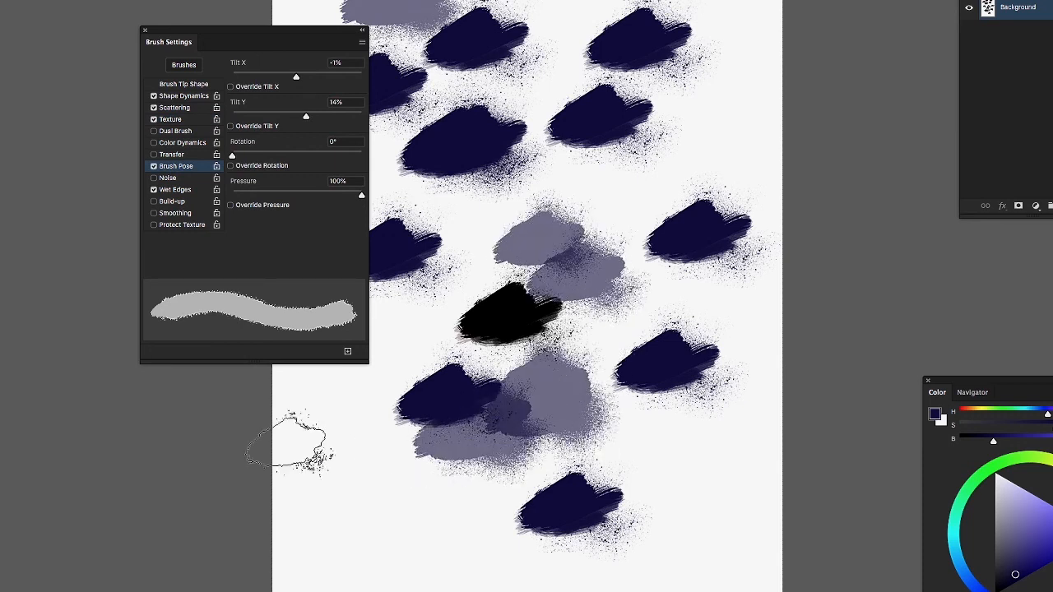
Switch to the Mixer Brush with the new sampled tip and try blending strokes across the marks on the test page
{"action": "key", "text": "shift+b"}
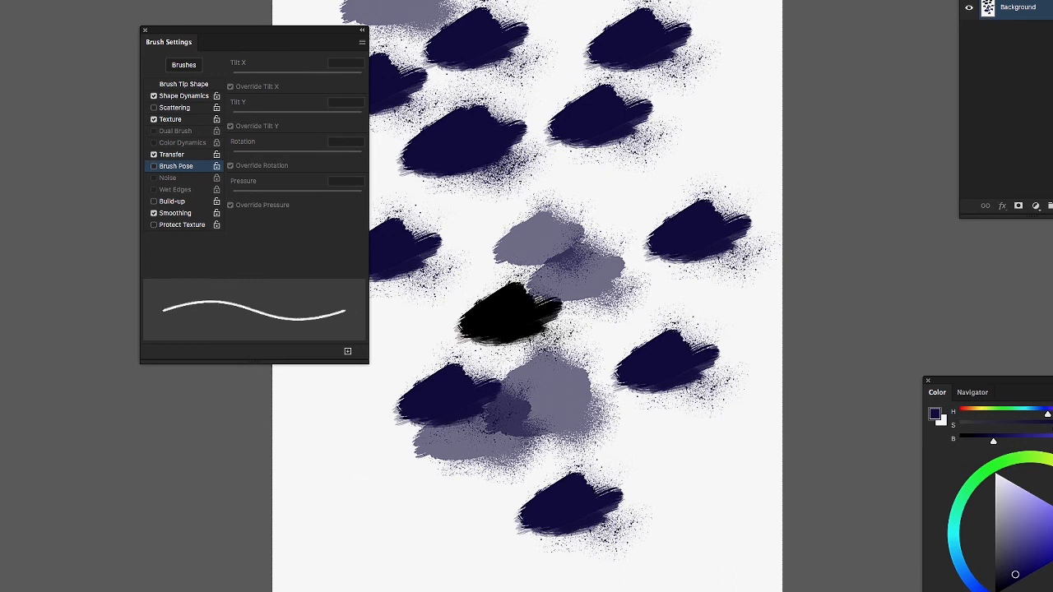
{"action": "key", "text": "."}
{"action": "mouse_move", "coordinate": [429, 514]}
{"action": "left_mouse_down"}
{"action": "mouse_move", "coordinate": [378, 527]}
{"action": "mouse_move", "coordinate": [395, 544]}
{"action": "mouse_move", "coordinate": [397, 478]}
{"action": "mouse_move", "coordinate": [469, 537]}
{"action": "left_mouse_up"}
{"action": "left_click_drag", "start_coordinate": [539, 432], "coordinate": [526, 457]}
{"action": "mouse_move", "coordinate": [607, 197]}
{"action": "left_mouse_down"}
{"action": "mouse_move", "coordinate": [570, 241]}
{"action": "mouse_move", "coordinate": [560, 205]}
{"action": "left_mouse_up"}
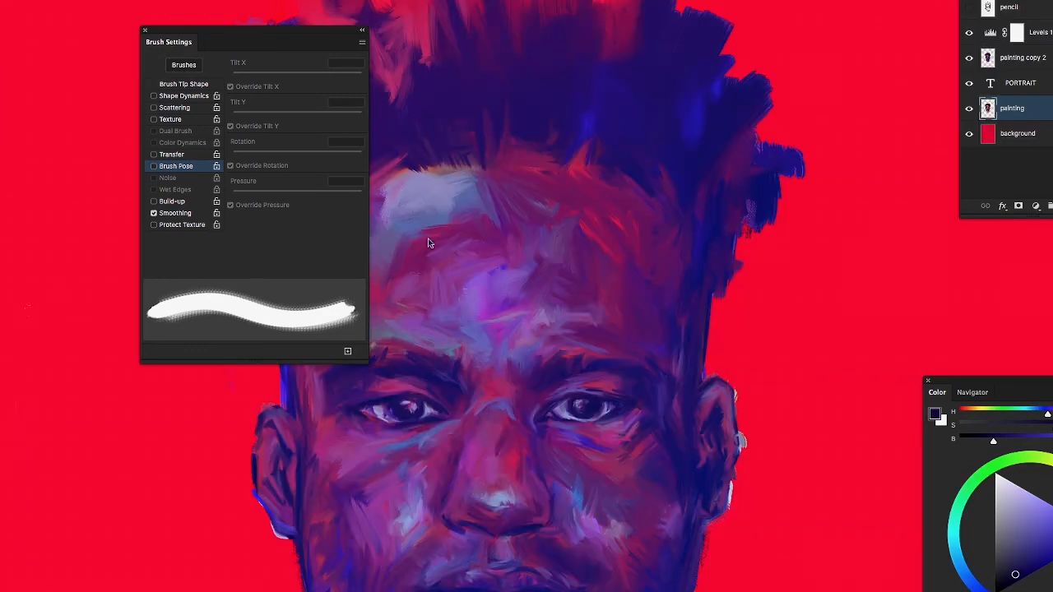
In the red portrait document, add a new layer directly above the background layer and name it "texture"
{"action": "left_click", "coordinate": [362, 30]}
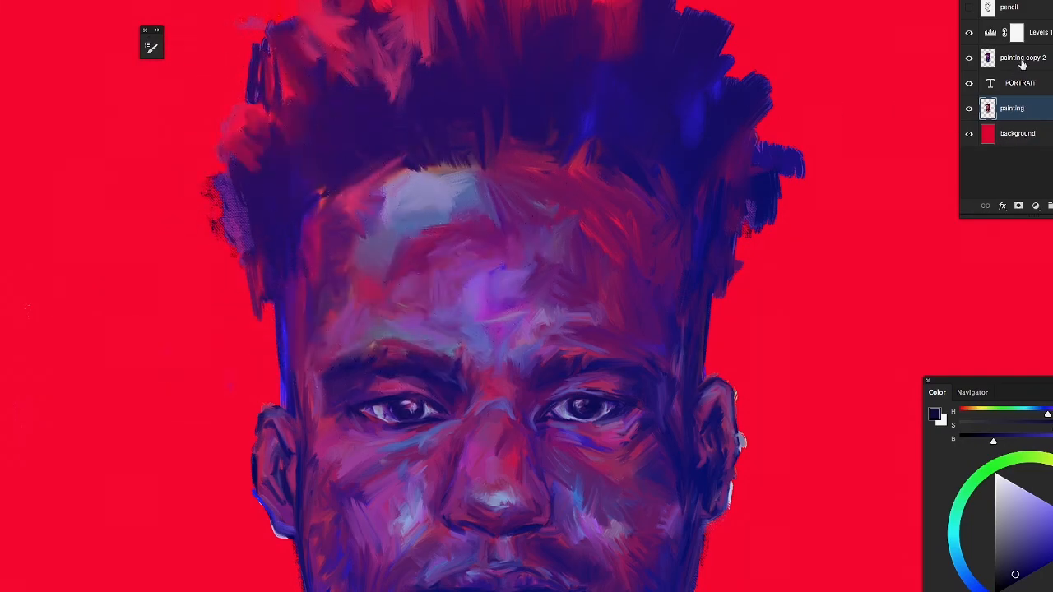
{"action": "left_click", "coordinate": [1021, 63]}
{"action": "left_click", "coordinate": [1034, 86]}
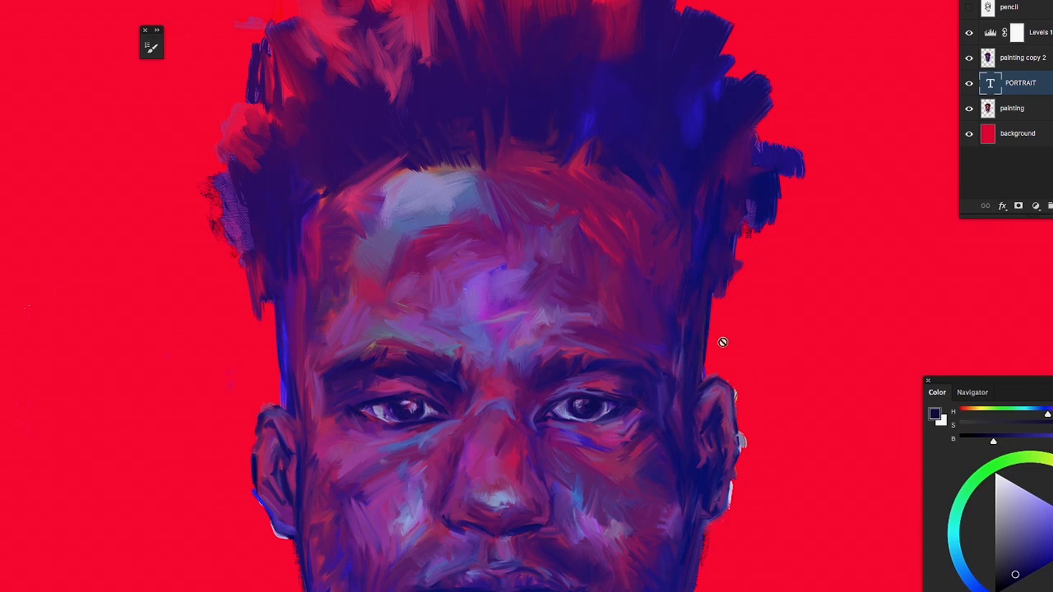
{"action": "left_click", "coordinate": [1039, 145]}
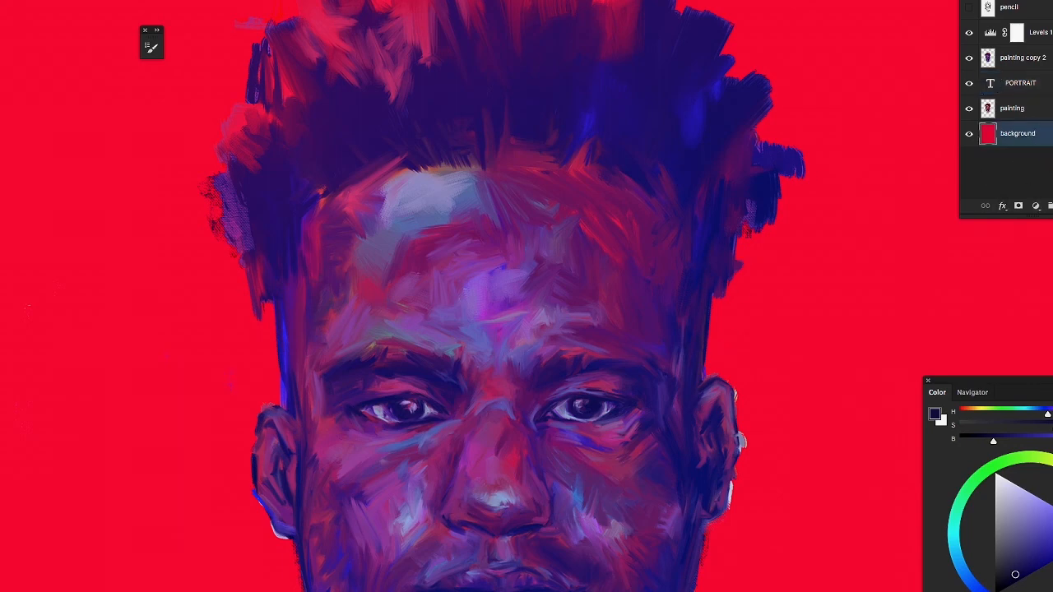
{"action": "key", "text": "super+shift+alt+n"}
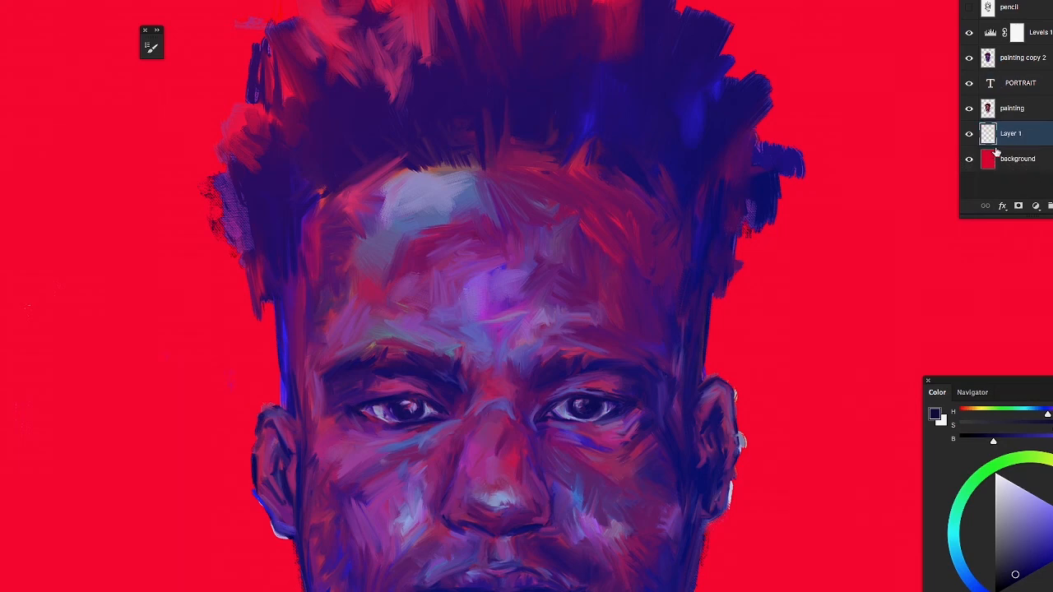
{"action": "double_click", "coordinate": [1011, 134]}
{"action": "key", "text": "BackSpace"}
{"action": "type", "text": "texture"}
{"action": "key", "text": "Return"}
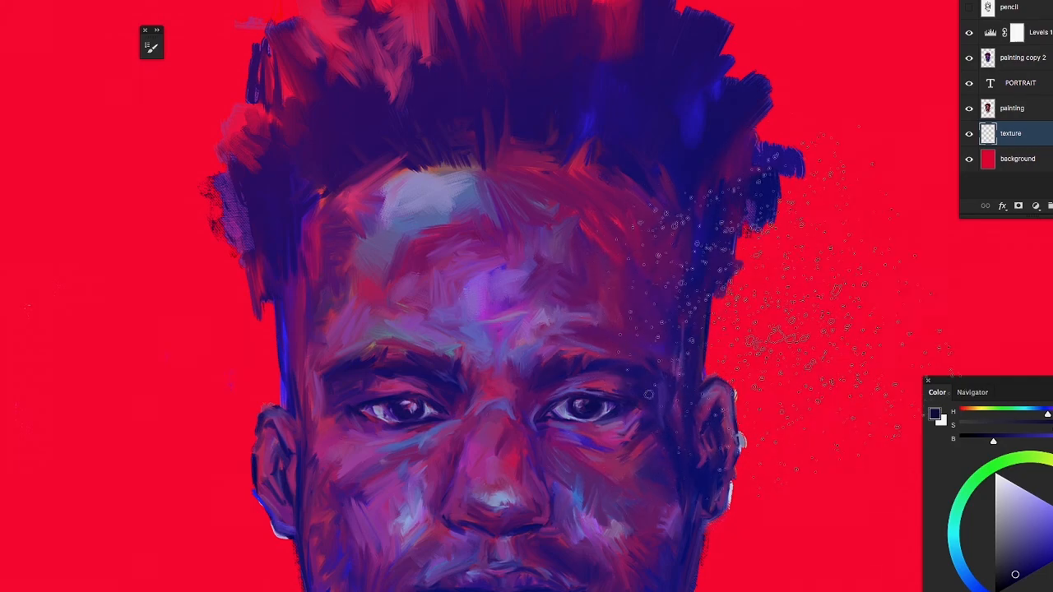
Pick a saturated blue-violet and paint splatter on the texture layer beside the head and around both sides of the neck
{"action": "left_click_drag", "start_coordinate": [1024, 535], "coordinate": [1052, 537]}
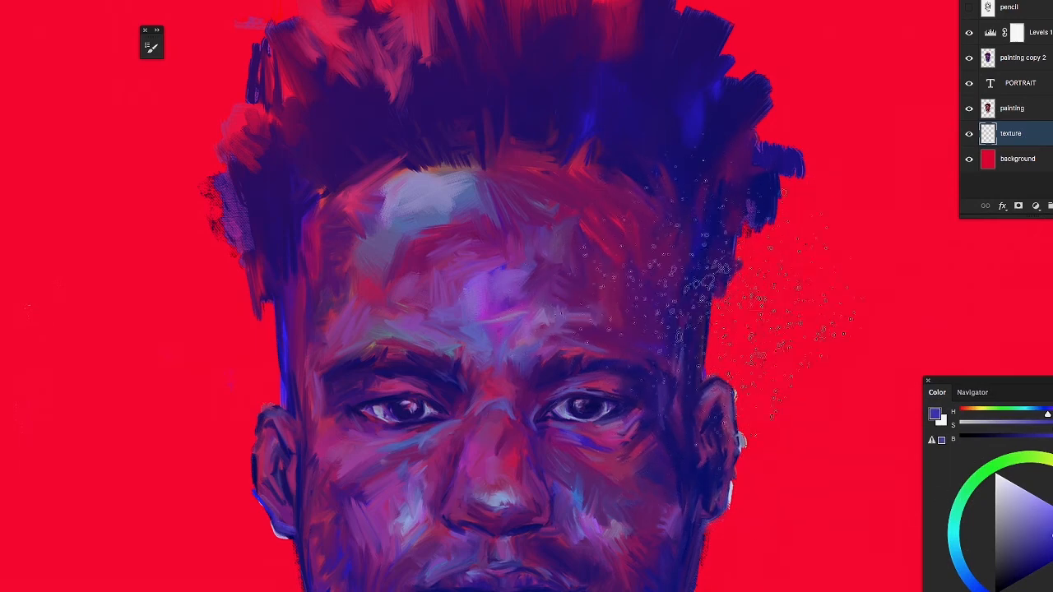
{"action": "left_click_drag", "start_coordinate": [778, 311], "coordinate": [782, 344]}
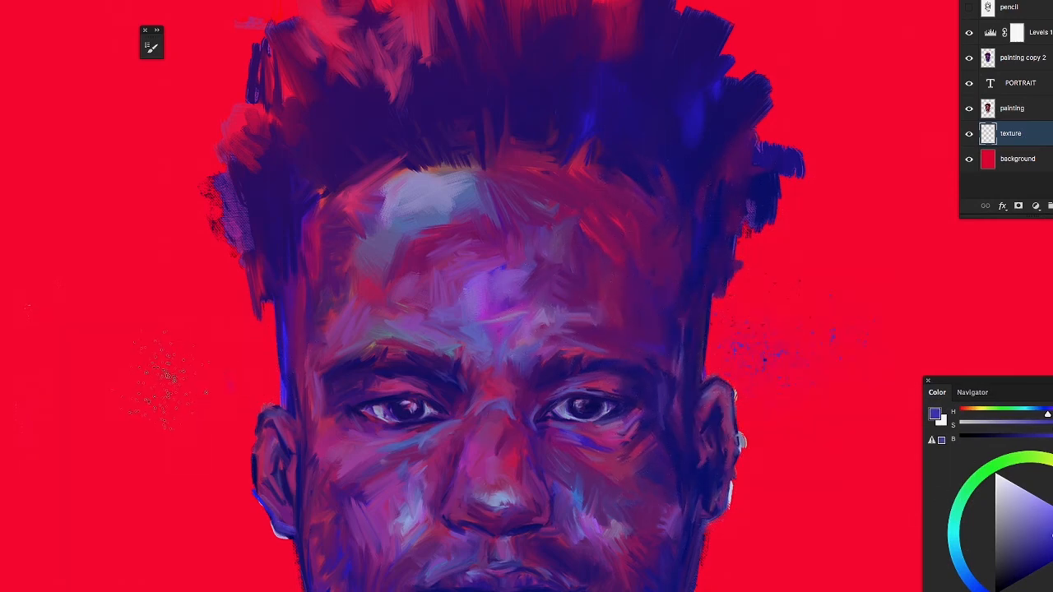
{"action": "key", "text": "z"}
{"action": "left_click_drag", "start_coordinate": [489, 330], "coordinate": [410, 291]}
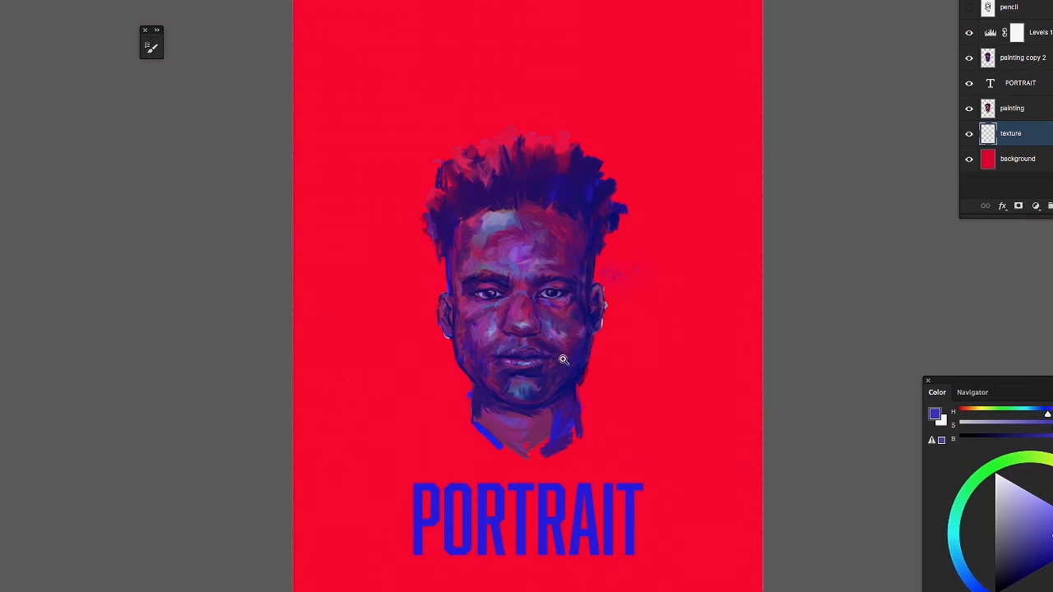
{"action": "mouse_move", "coordinate": [530, 401]}
{"action": "left_mouse_down"}
{"action": "mouse_move", "coordinate": [587, 395]}
{"action": "mouse_move", "coordinate": [596, 518]}
{"action": "left_mouse_up"}
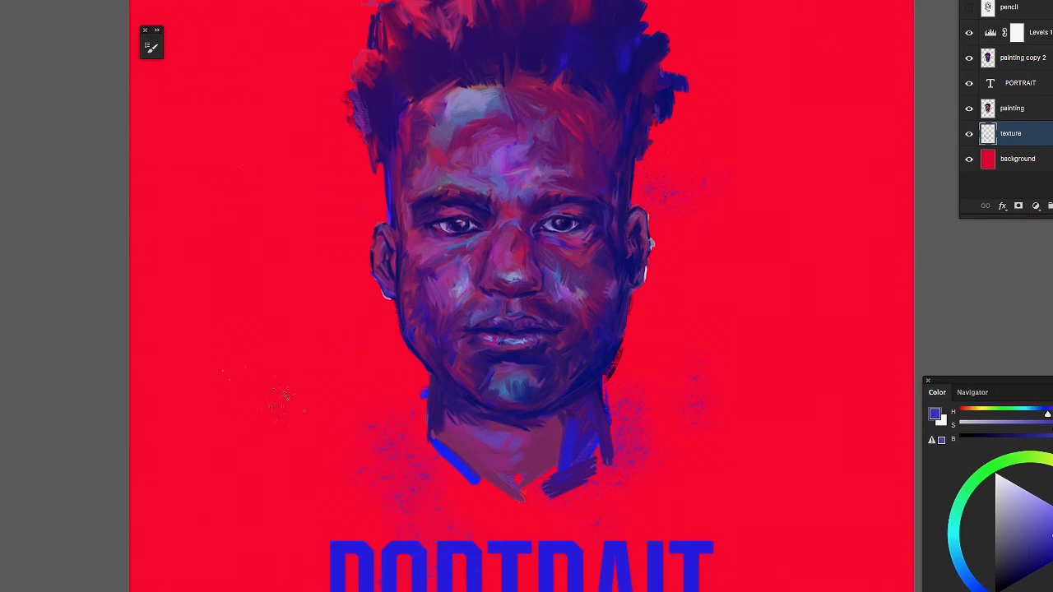
{"action": "left_click_drag", "start_coordinate": [363, 435], "coordinate": [367, 460]}
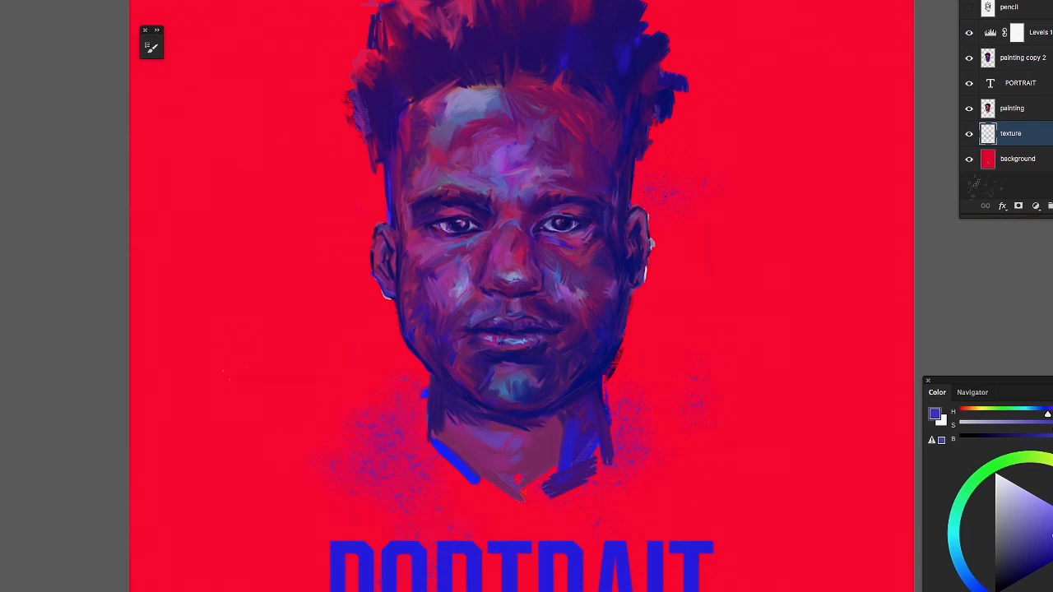
Add a new layer above "painting copy 2" and splatter blue on the temple and bright red over the cheek, jaw, hair and neck
{"action": "left_click", "coordinate": [1026, 54]}
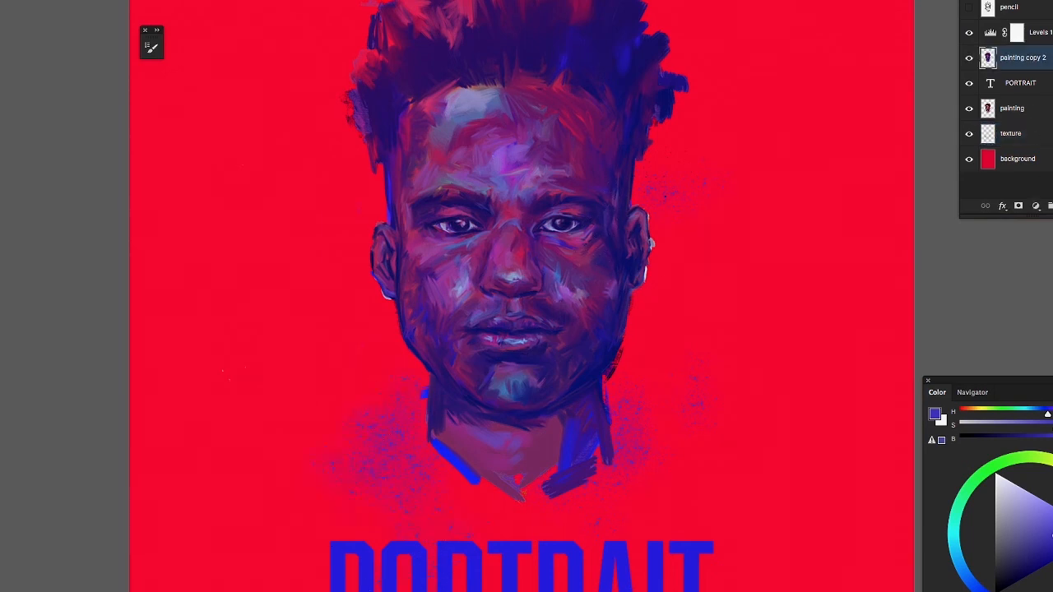
{"action": "key", "text": "super+shift+alt+n"}
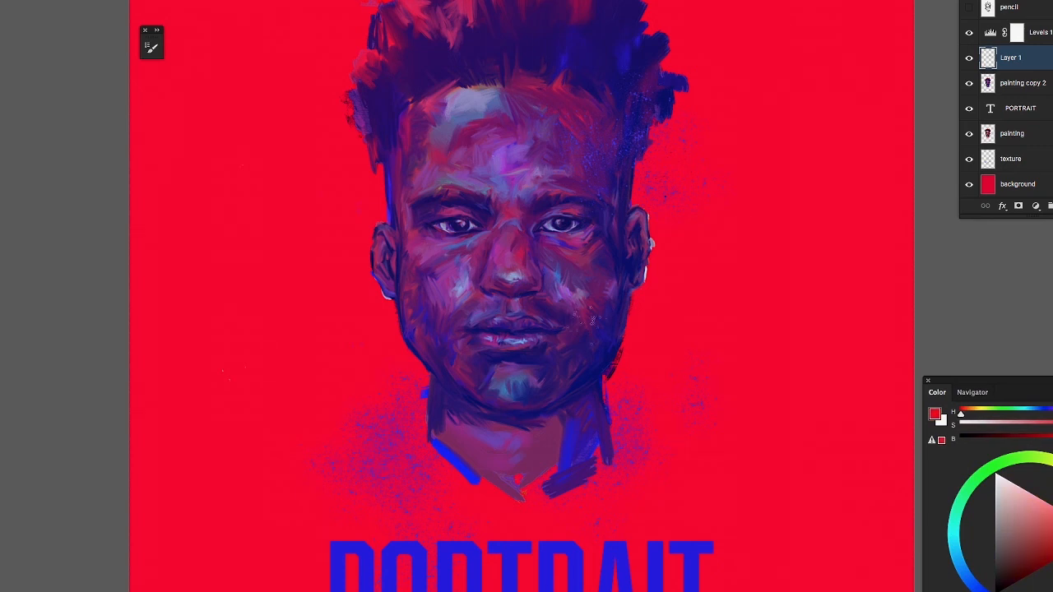
{"action": "left_click", "coordinate": [589, 332]}
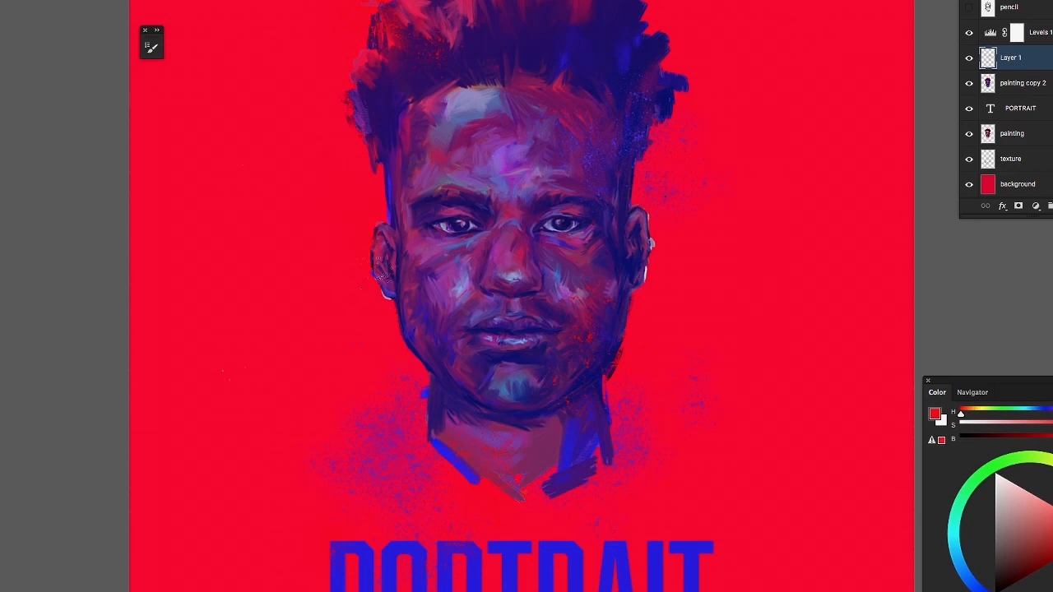
Inspect the splatter up close and across the whole poster, and compare the portrait with the "painting copy 2" layer hidden and shown
{"action": "left_click_drag", "start_coordinate": [598, 285], "coordinate": [615, 362]}
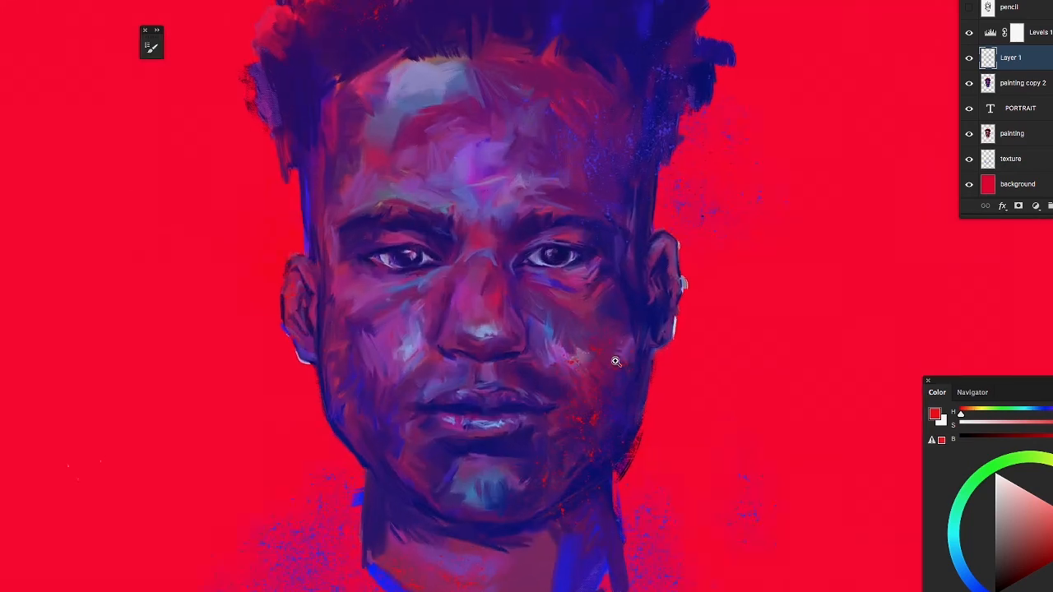
{"action": "key", "text": "ctrl+0"}
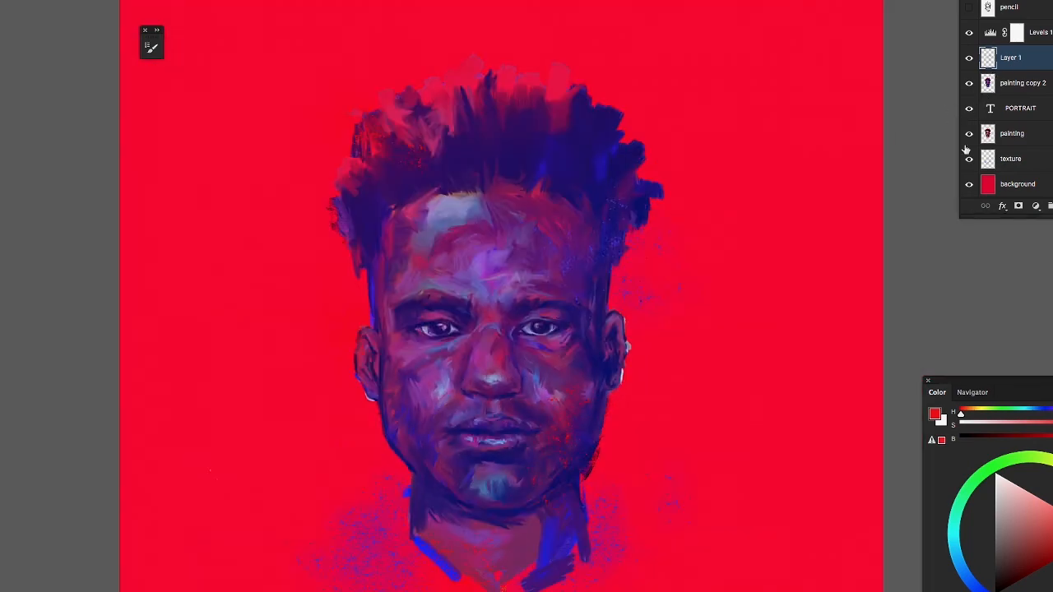
{"action": "left_click", "coordinate": [969, 85]}
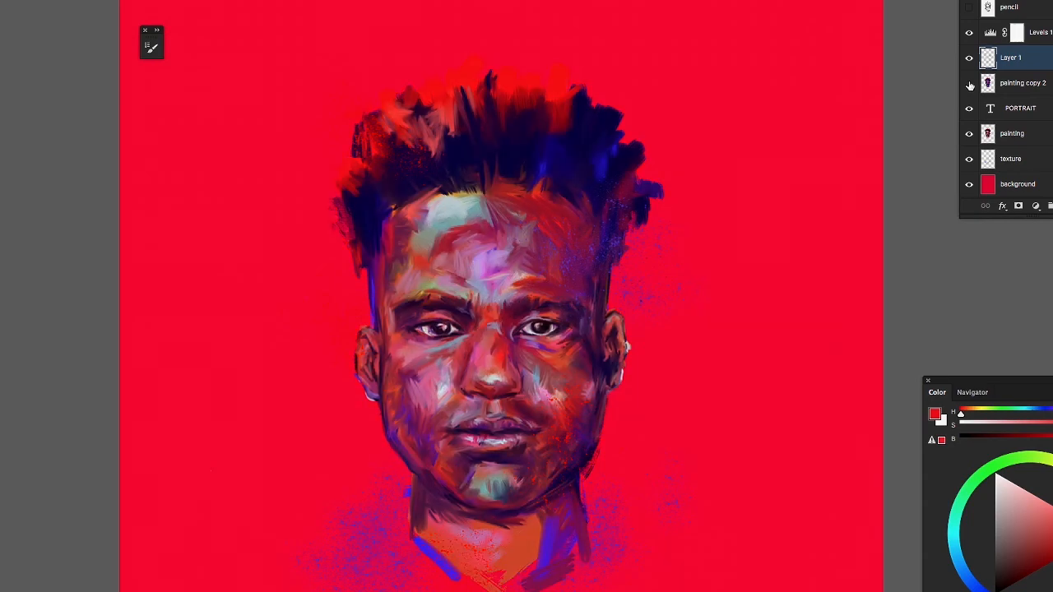
{"action": "left_click", "coordinate": [969, 84]}
{"action": "left_click", "coordinate": [543, 391], "text": "alt"}
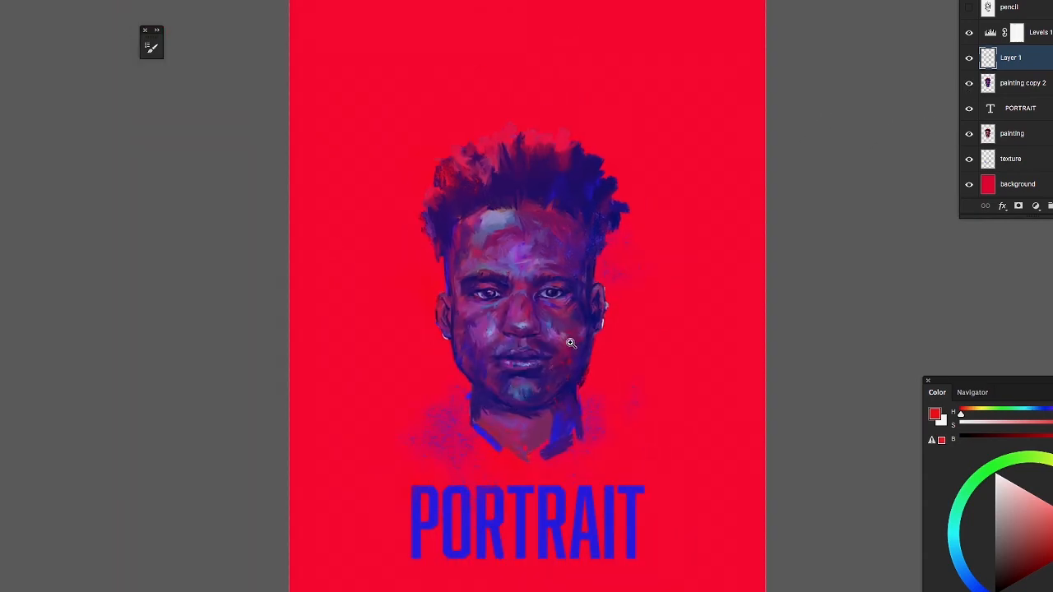
{"action": "left_click", "coordinate": [576, 345]}
{"action": "left_click", "coordinate": [518, 288]}
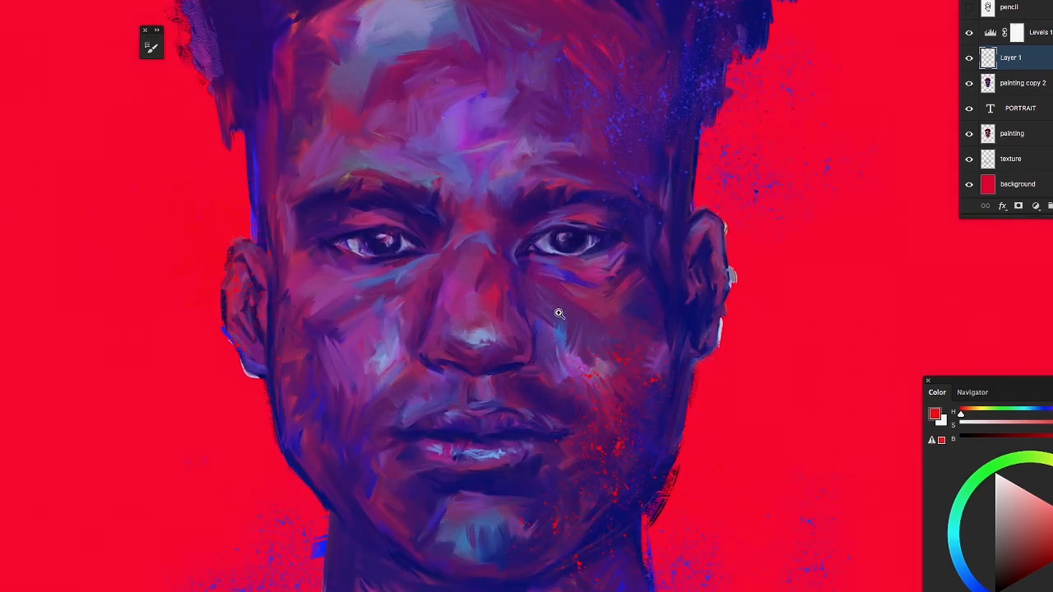
{"action": "left_click", "coordinate": [554, 296], "text": "alt"}
{"action": "left_click", "coordinate": [506, 307], "text": "alt"}
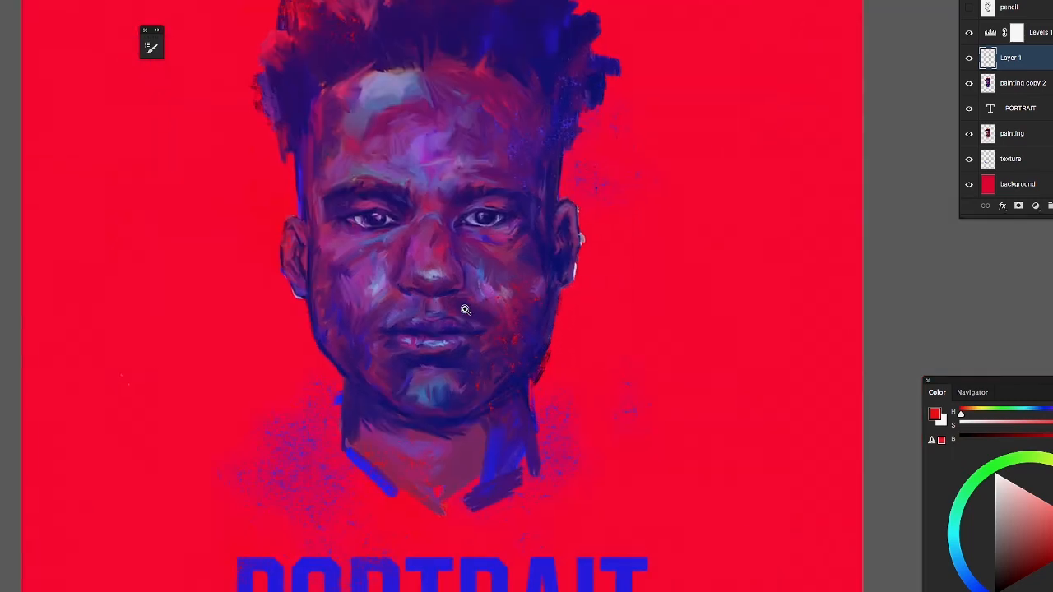
{"action": "left_click", "coordinate": [487, 296]}
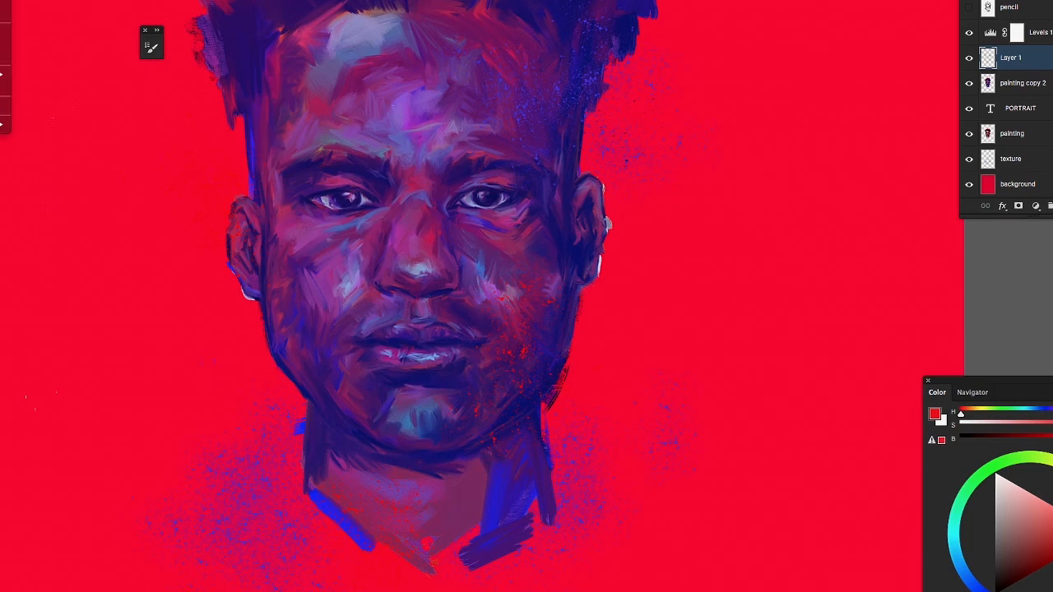
Check the poster's image size in pixels without resizing it
{"action": "key", "text": "super+alt+i"}
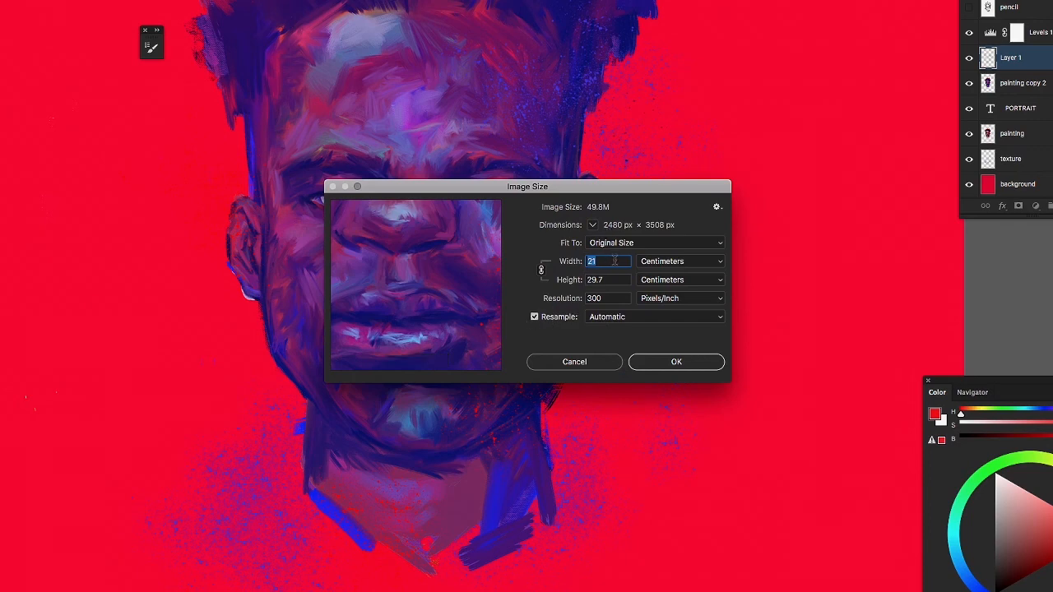
{"action": "left_click", "coordinate": [681, 261]}
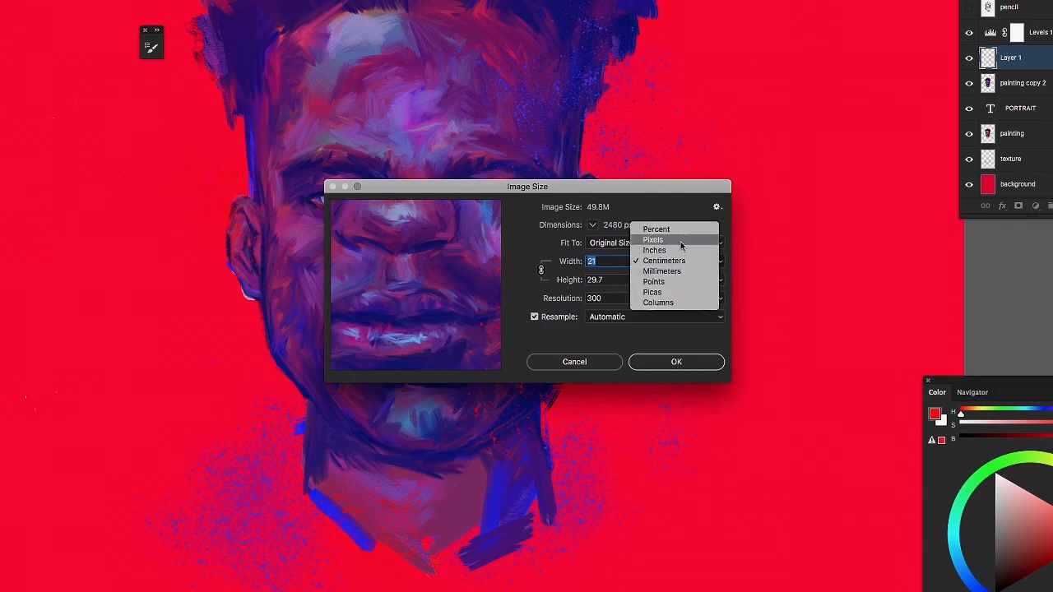
{"action": "left_click", "coordinate": [682, 240]}
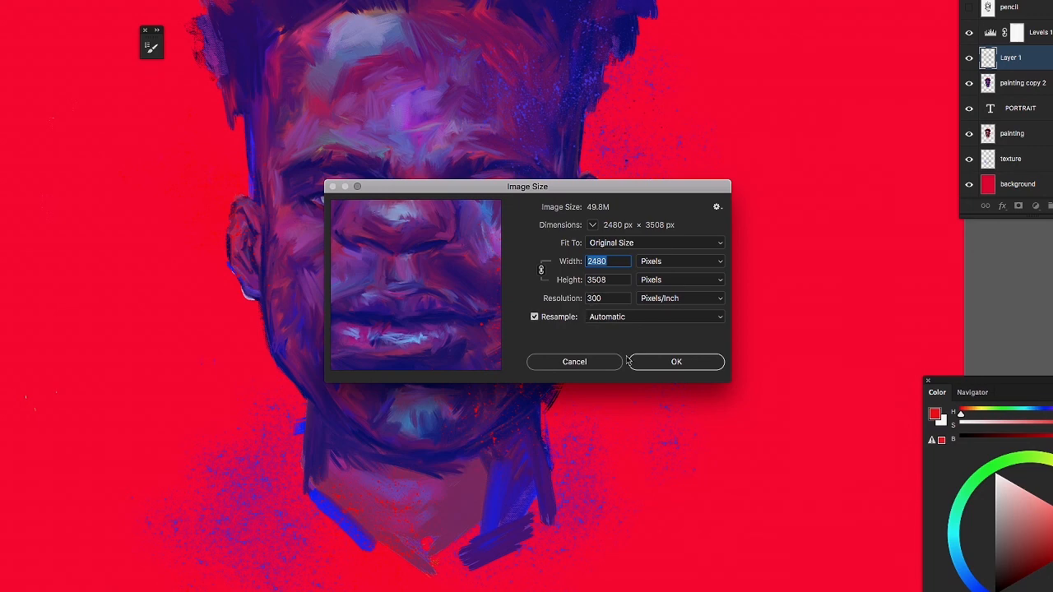
{"action": "left_click", "coordinate": [600, 366]}
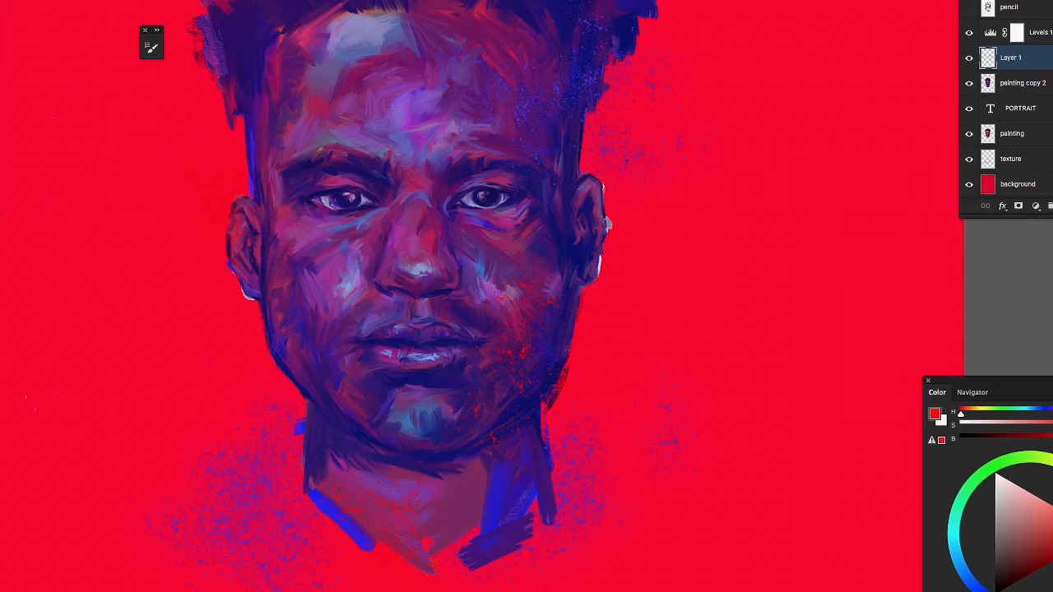
Start saving the portrait on the computer and choose the Desktop as its location
{"action": "key", "text": "super+s"}
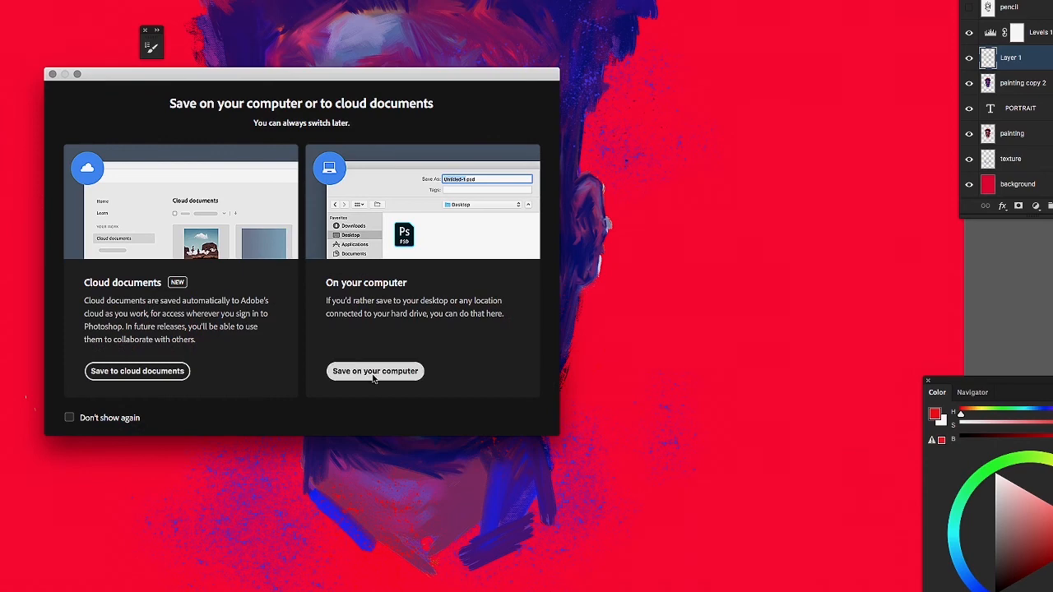
{"action": "left_click", "coordinate": [401, 378]}
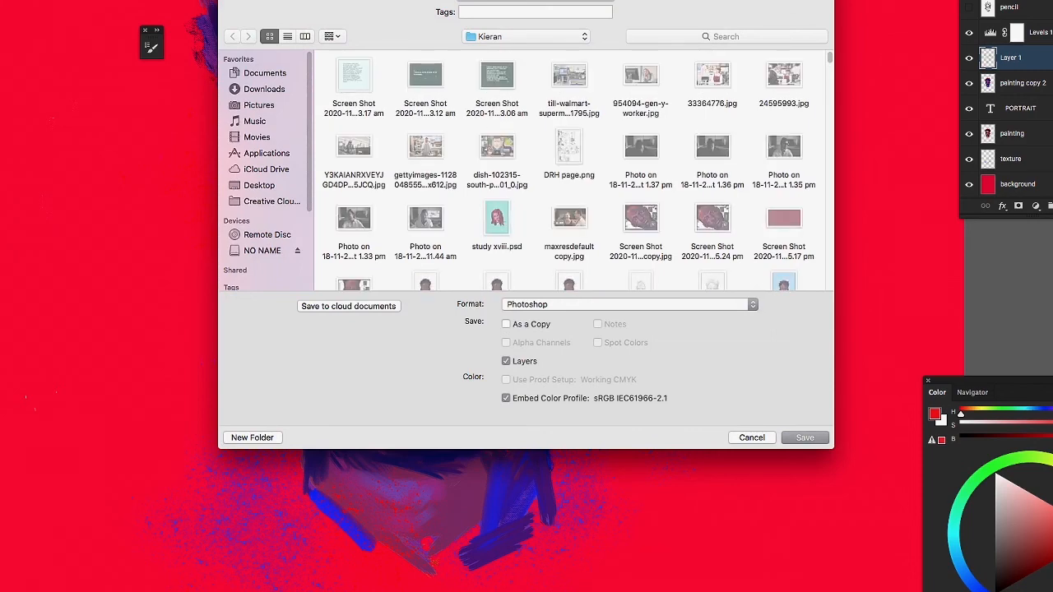
{"action": "left_click", "coordinate": [269, 188]}
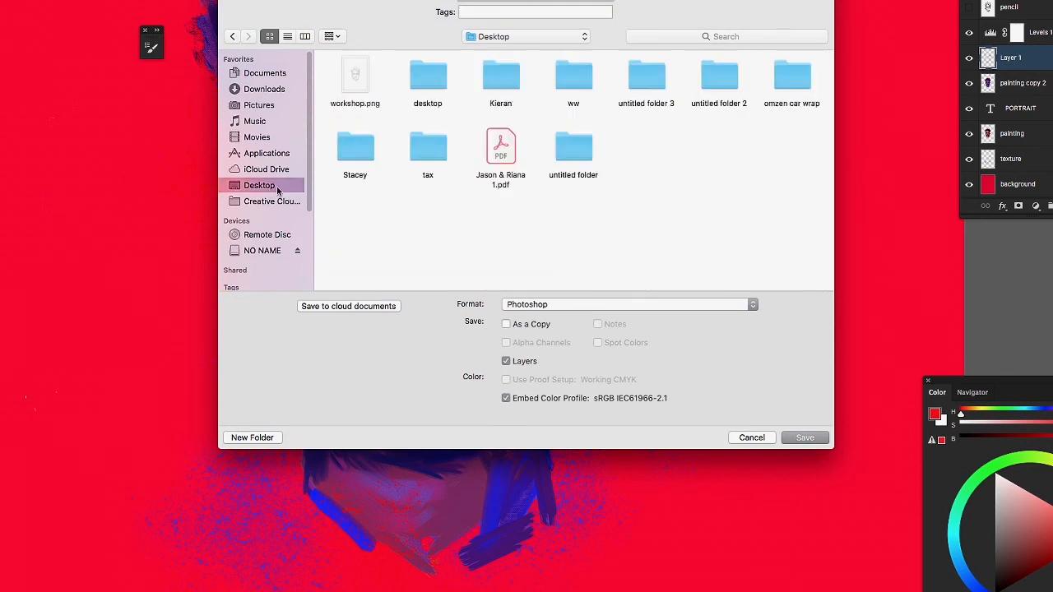
Try Large Document Format as the file type and switch back to Photoshop format
{"action": "left_click", "coordinate": [754, 306]}
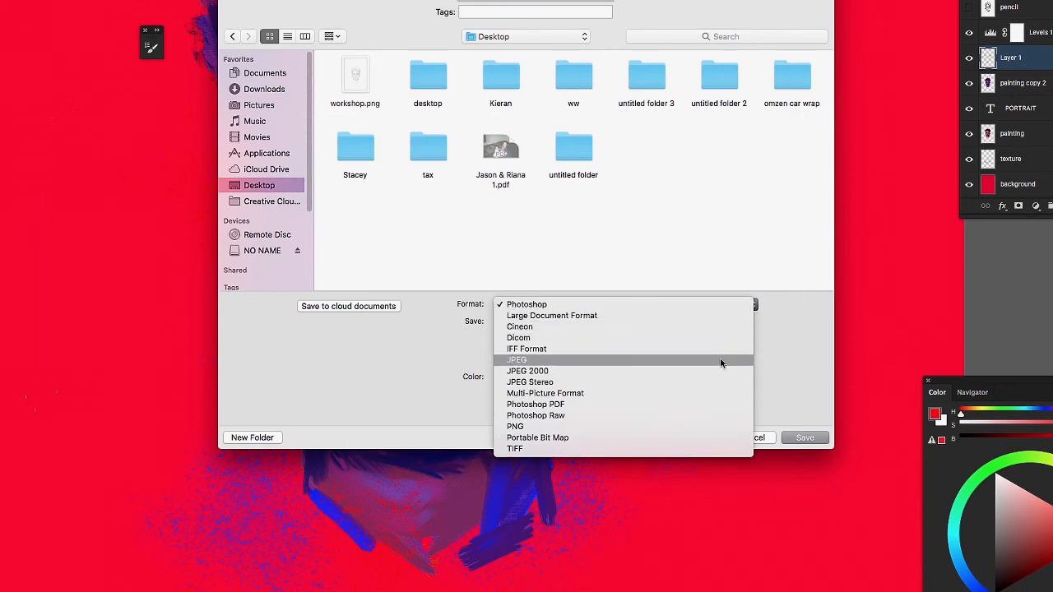
{"action": "left_click", "coordinate": [799, 367]}
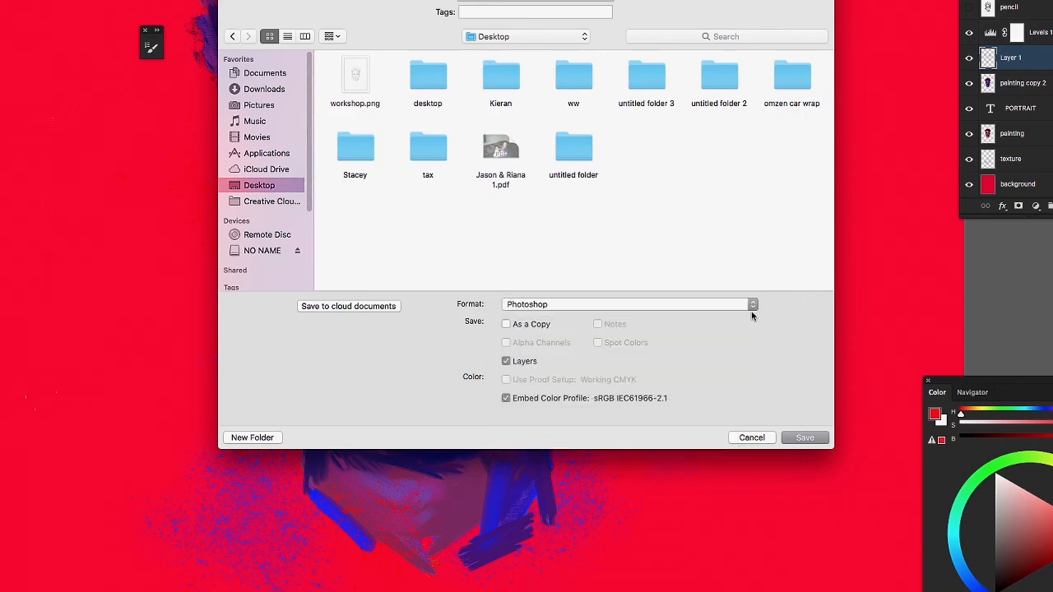
{"action": "left_click", "coordinate": [751, 311]}
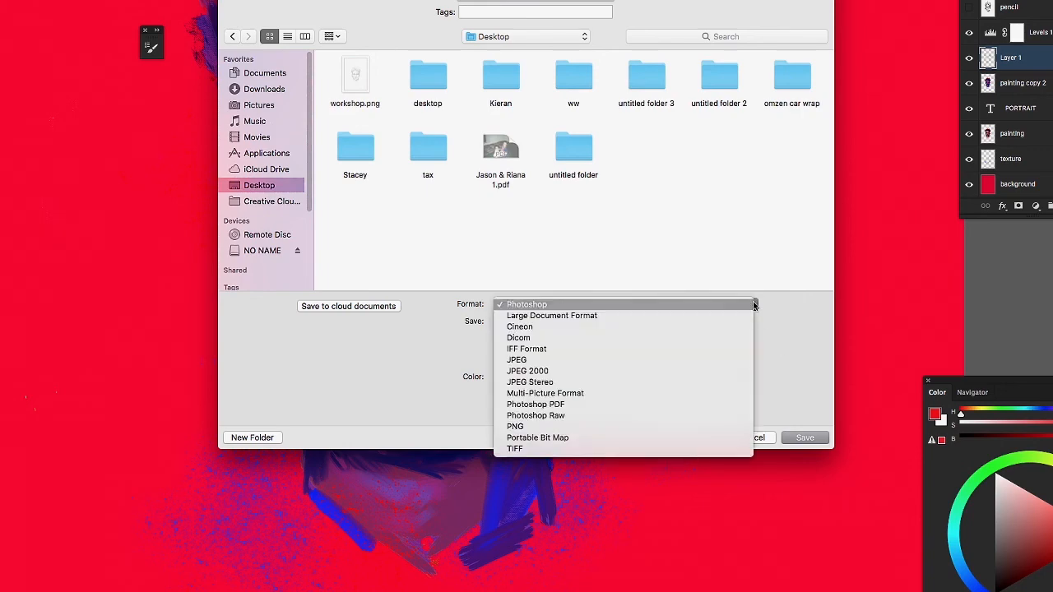
{"action": "left_click", "coordinate": [581, 318]}
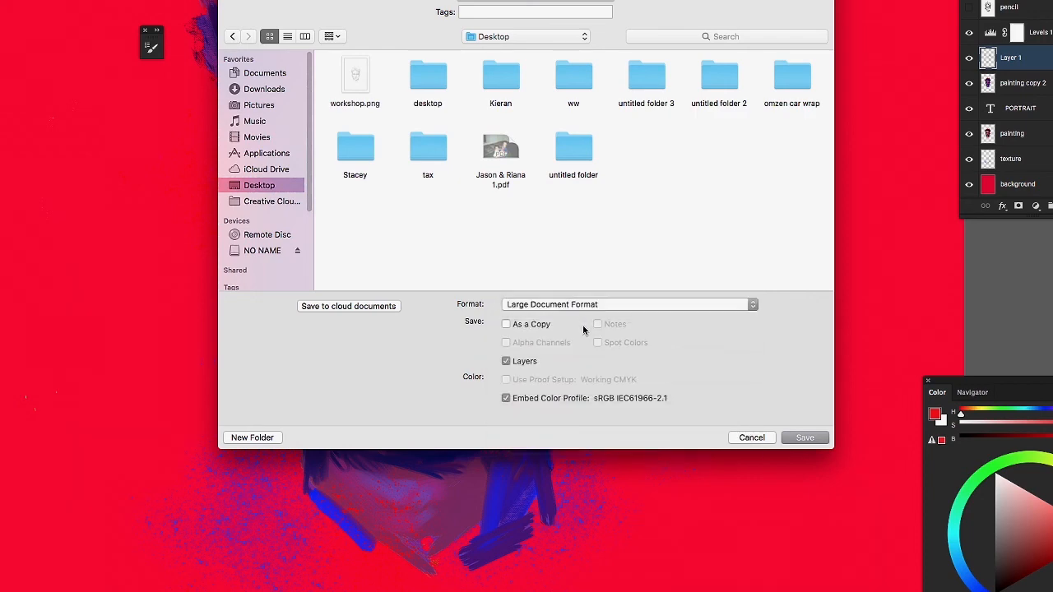
{"action": "left_click", "coordinate": [753, 309]}
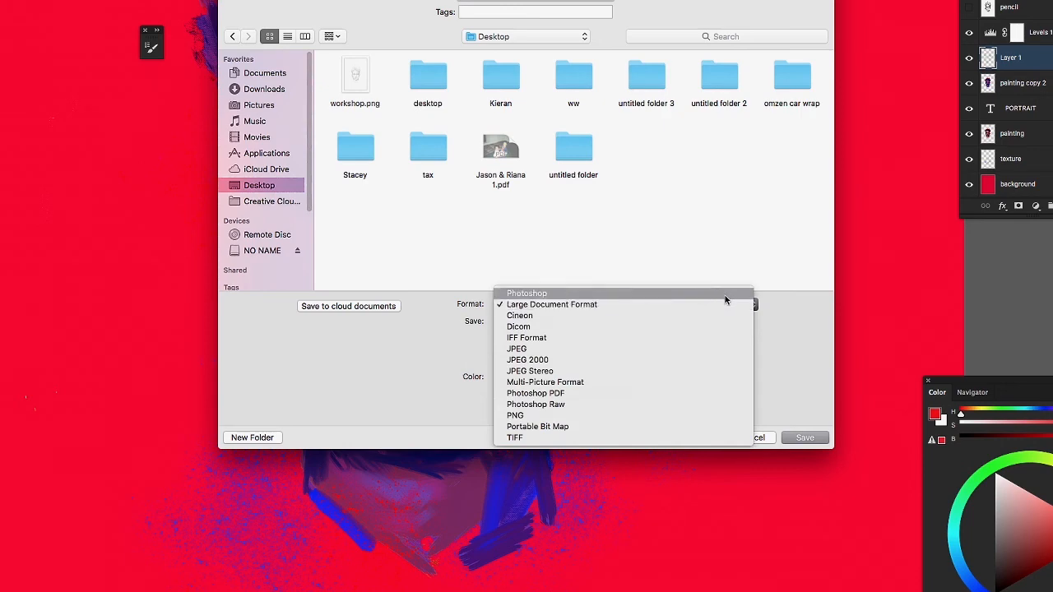
{"action": "left_click", "coordinate": [736, 298]}
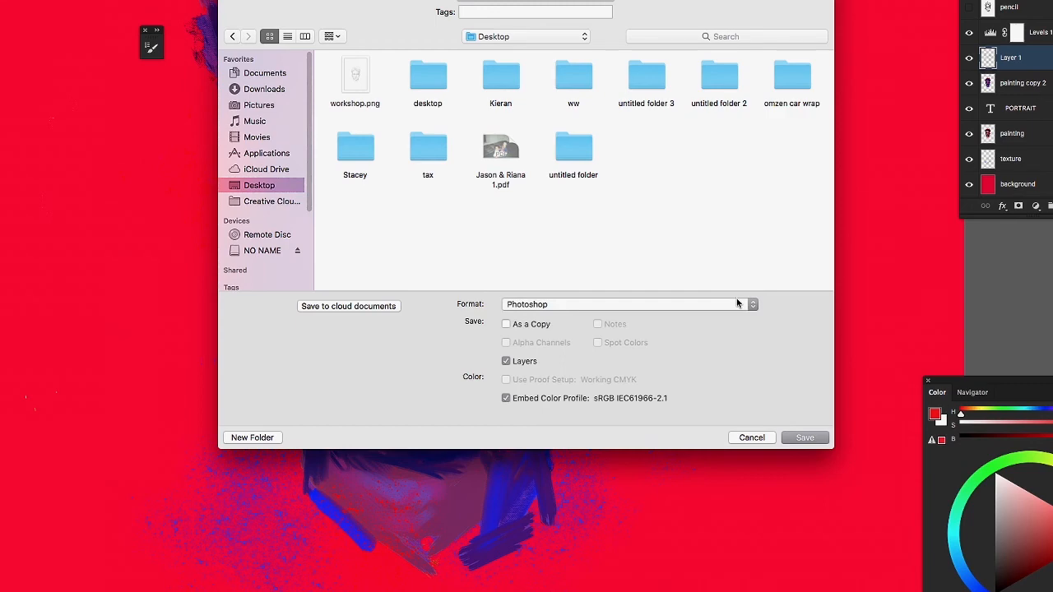
Save the file as "workshop painting.psd" with Maximize Compatibility turned on
{"action": "left_click", "coordinate": [808, 438]}
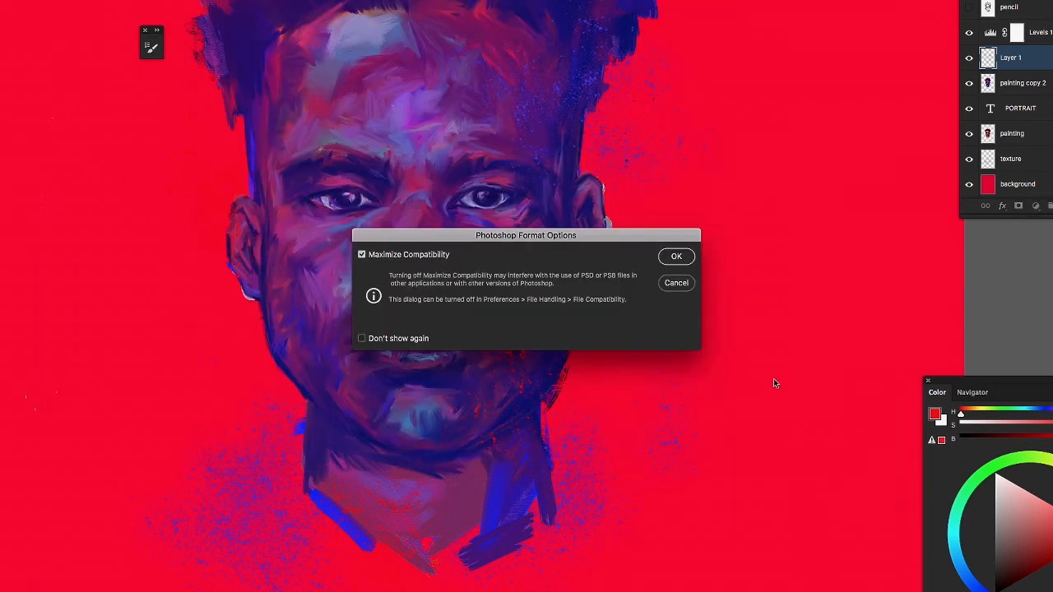
{"action": "left_click", "coordinate": [678, 258]}
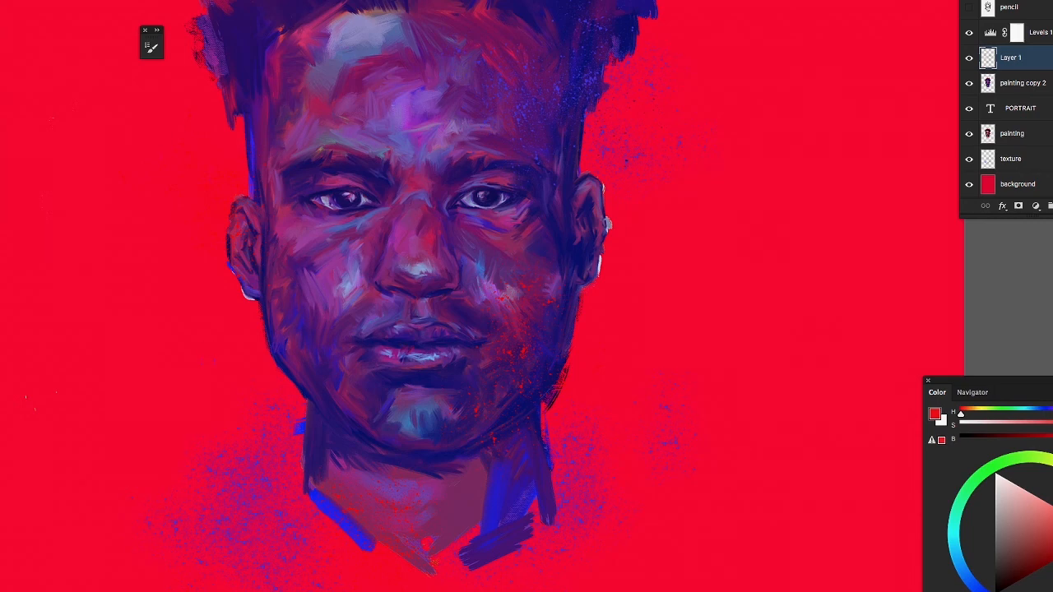
Try to save the layered poster to the Desktop as a TIFF with LZW compression, then cancel the save
{"action": "key", "text": "super+s"}
{"action": "left_click", "coordinate": [372, 372]}
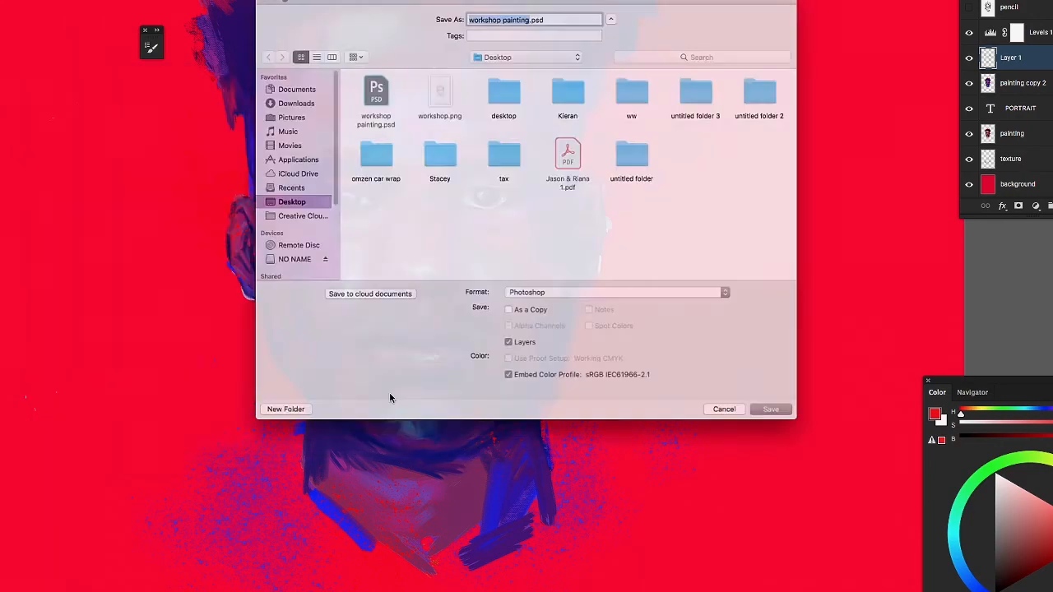
{"action": "left_click", "coordinate": [754, 309]}
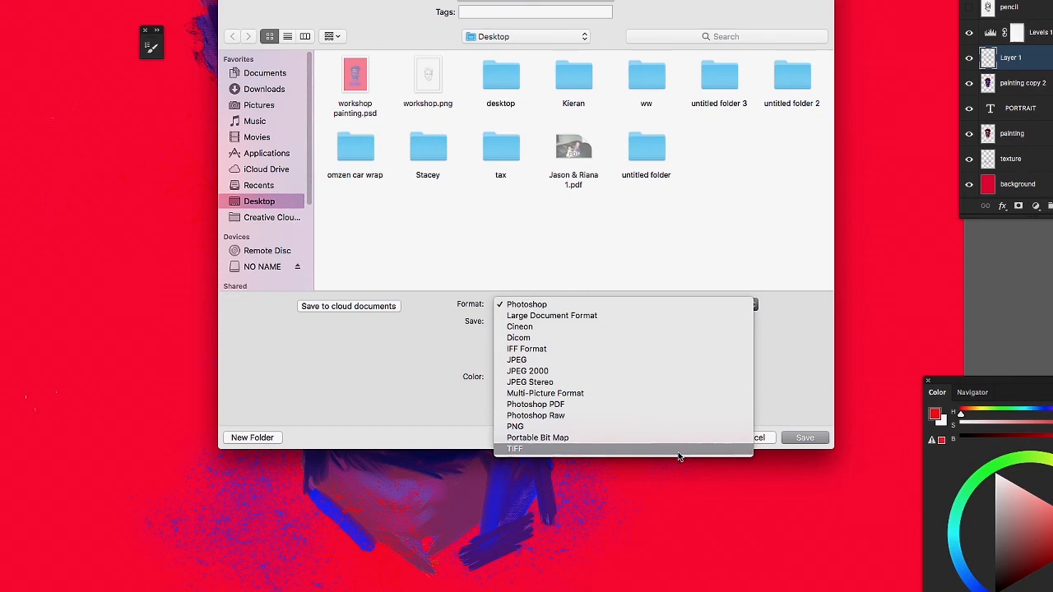
{"action": "left_click", "coordinate": [677, 450]}
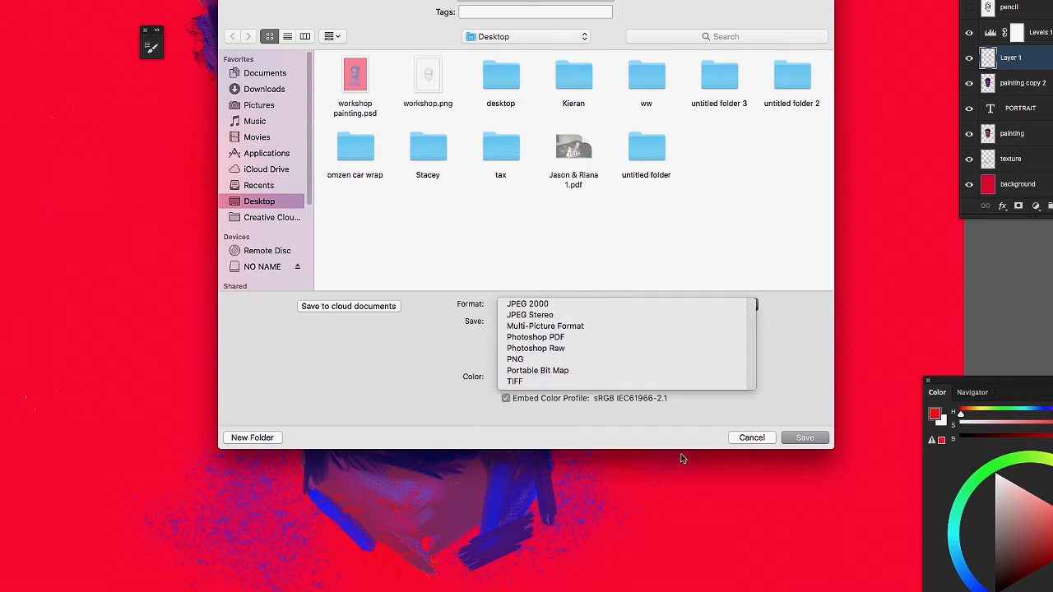
{"action": "left_click", "coordinate": [805, 438]}
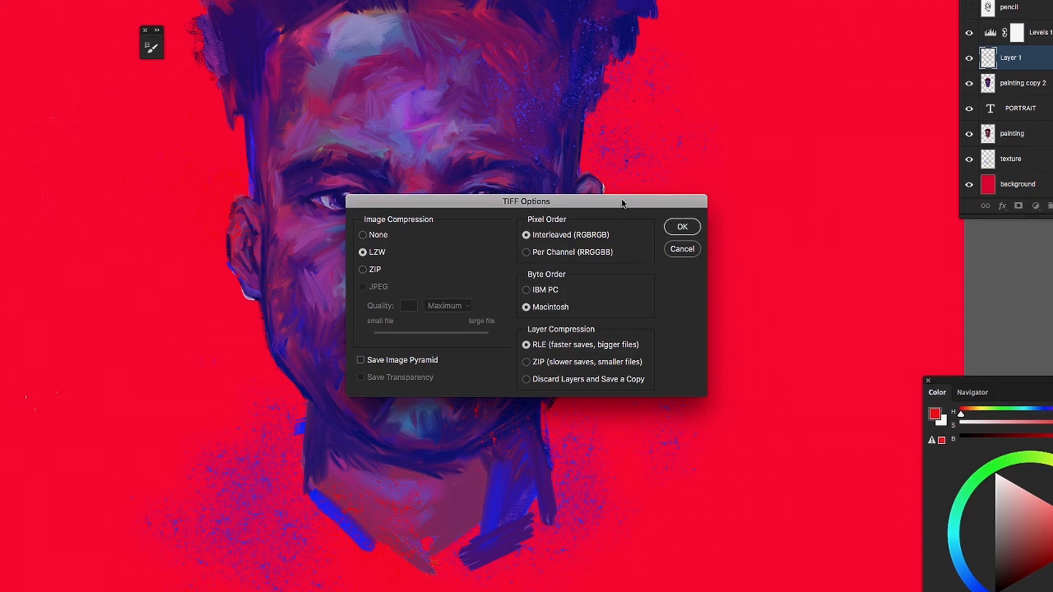
{"action": "left_click", "coordinate": [682, 228]}
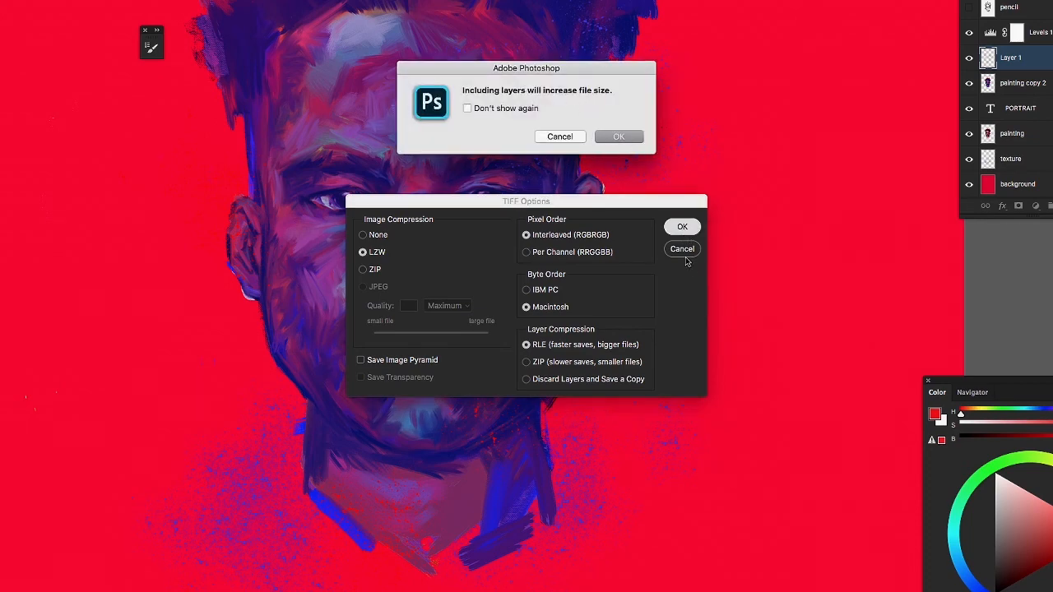
{"action": "left_click", "coordinate": [562, 137]}
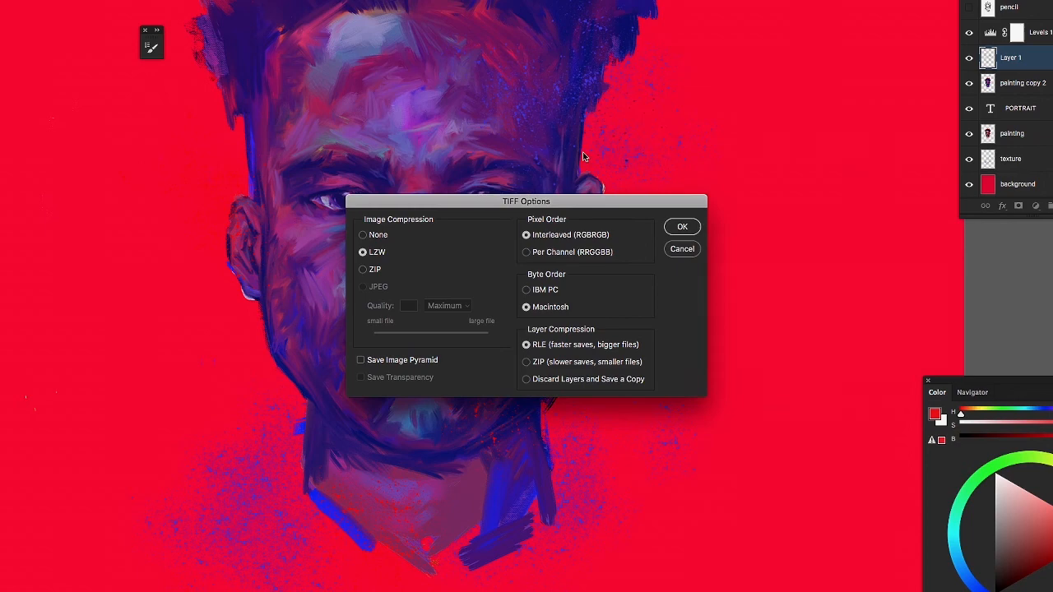
{"action": "left_click", "coordinate": [682, 250]}
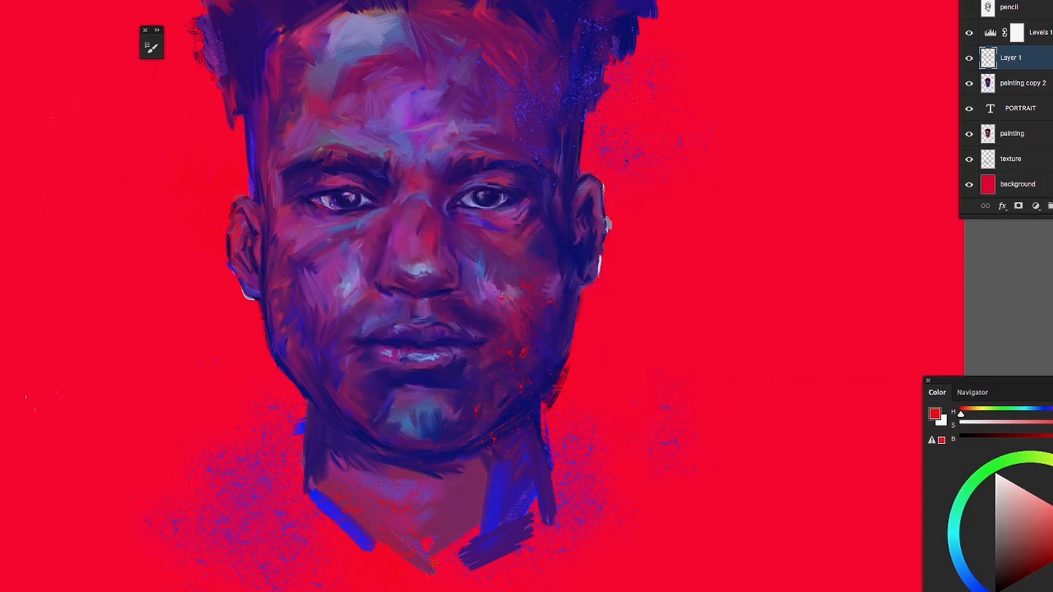
Try flattening the poster into a single layer with hidden layers discarded, and undo the flattening
{"action": "left_click", "coordinate": [1043, 37]}
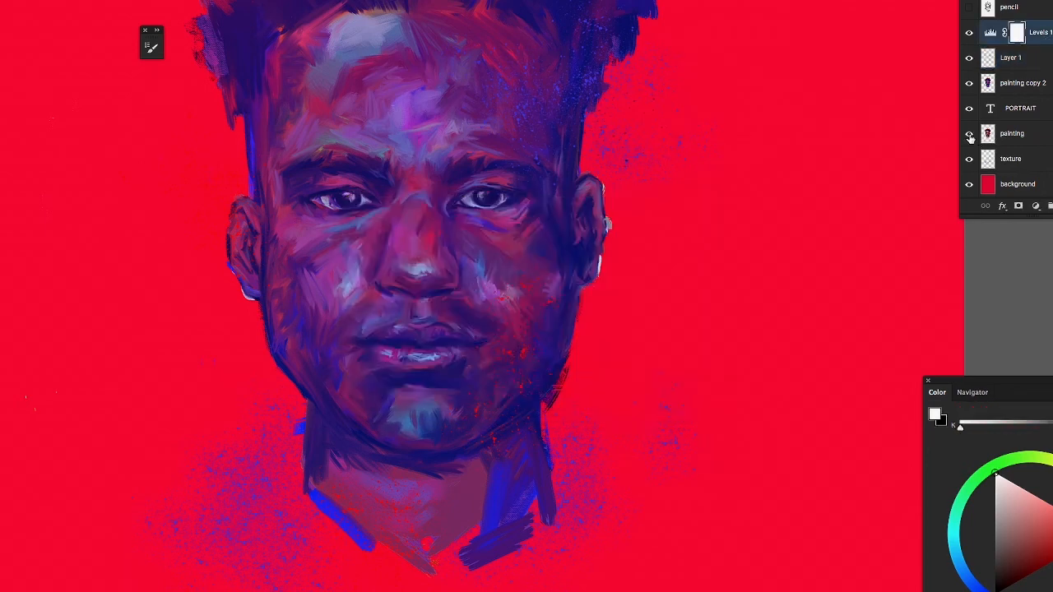
{"action": "left_click", "coordinate": [1017, 138]}
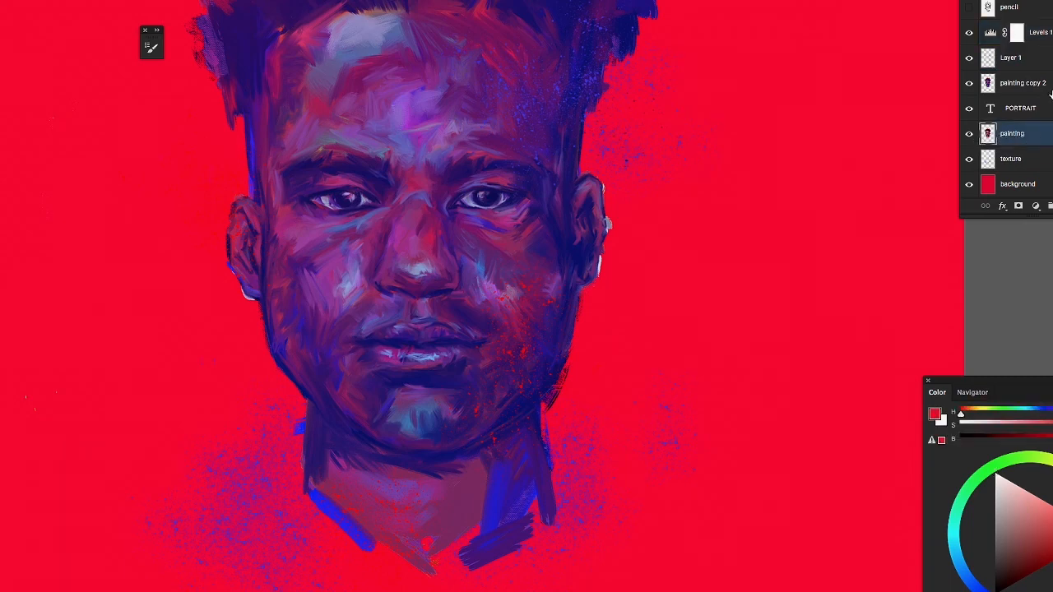
{"action": "left_click", "coordinate": [1044, 33]}
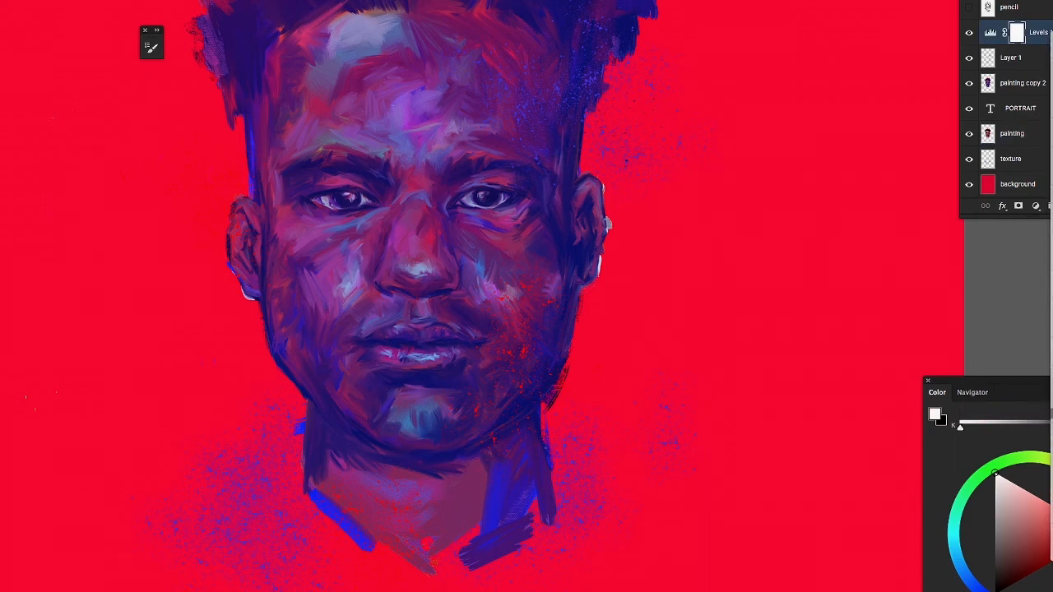
{"action": "left_click", "coordinate": [1051, 409]}
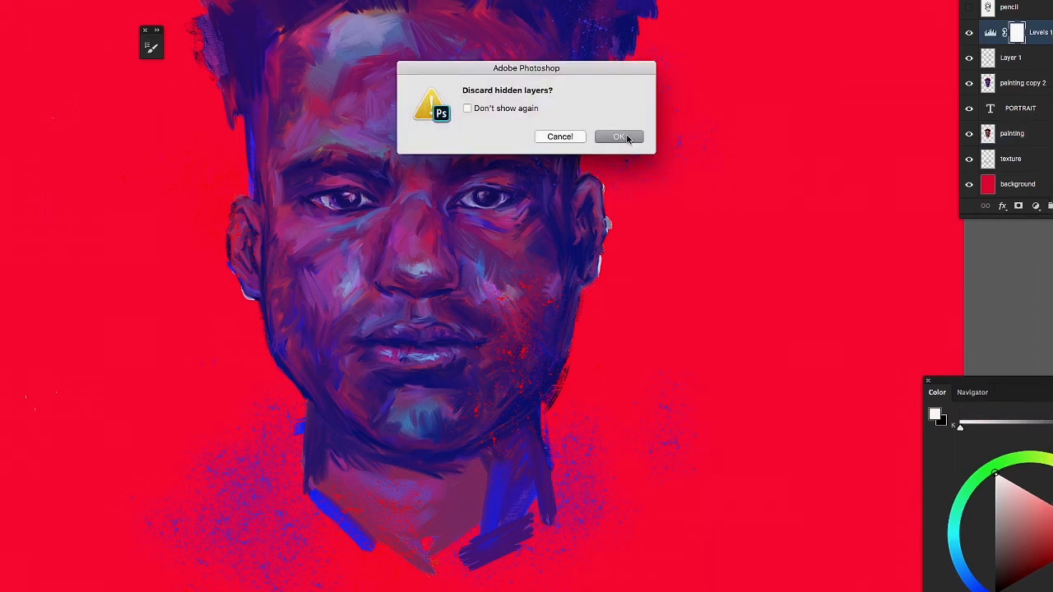
{"action": "left_click", "coordinate": [618, 137]}
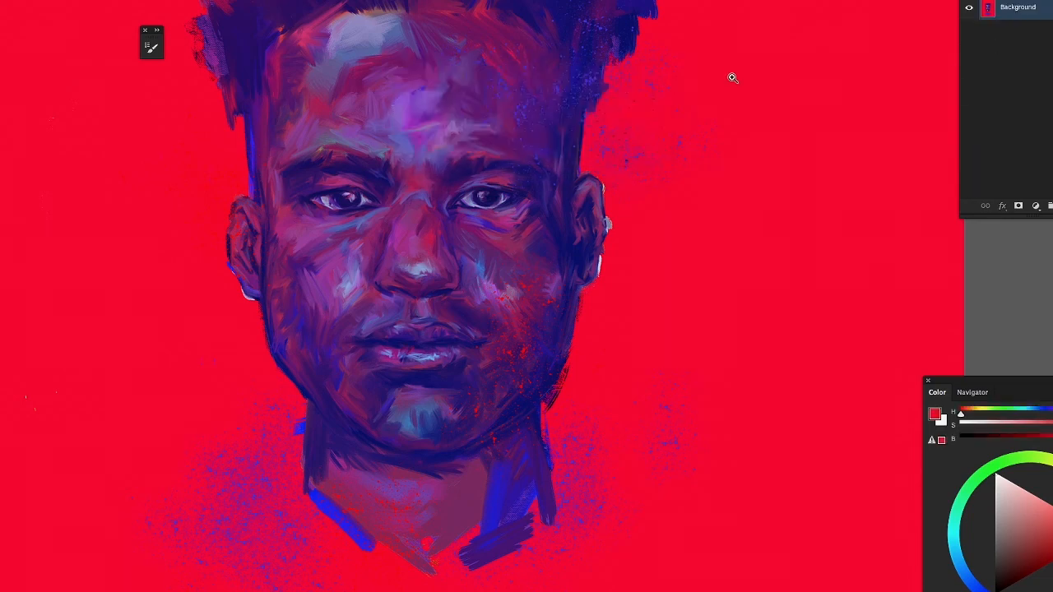
{"action": "key", "text": "ctrl+z"}
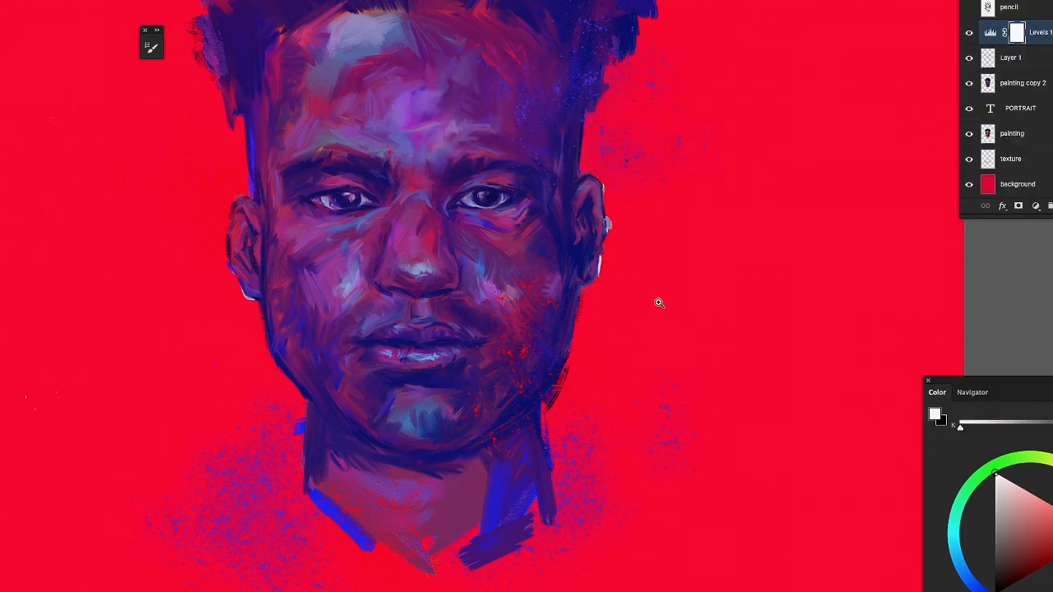
Hide the "painting" layer and flatten the poster into one layer, discarding the hidden layers
{"action": "left_click", "coordinate": [627, 230]}
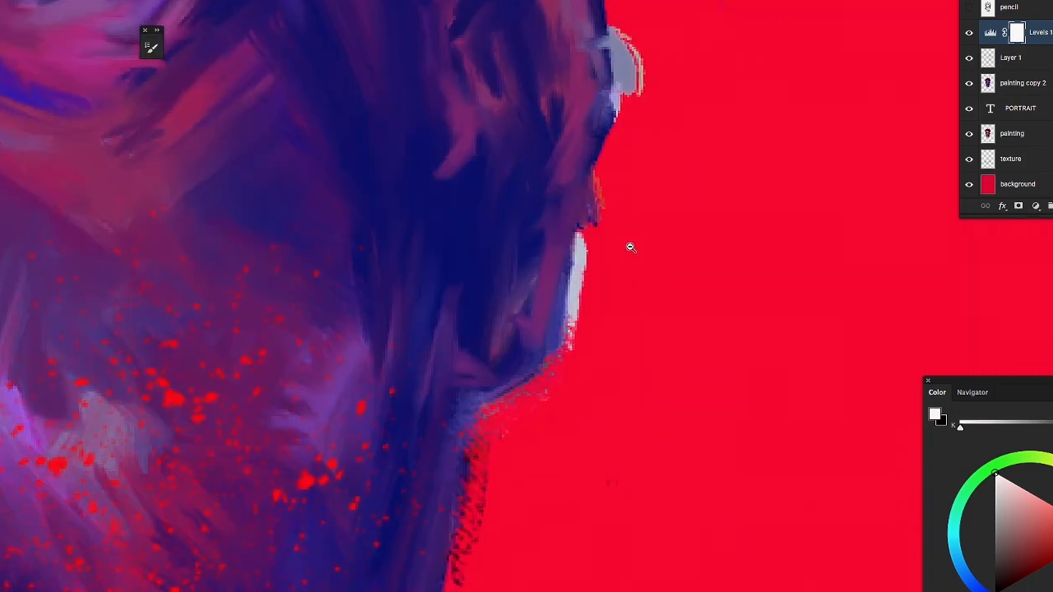
{"action": "left_click", "coordinate": [630, 247], "text": "alt"}
{"action": "left_click", "coordinate": [630, 247], "text": "alt"}
{"action": "left_click", "coordinate": [631, 246], "text": "alt"}
{"action": "key", "text": "super+0"}
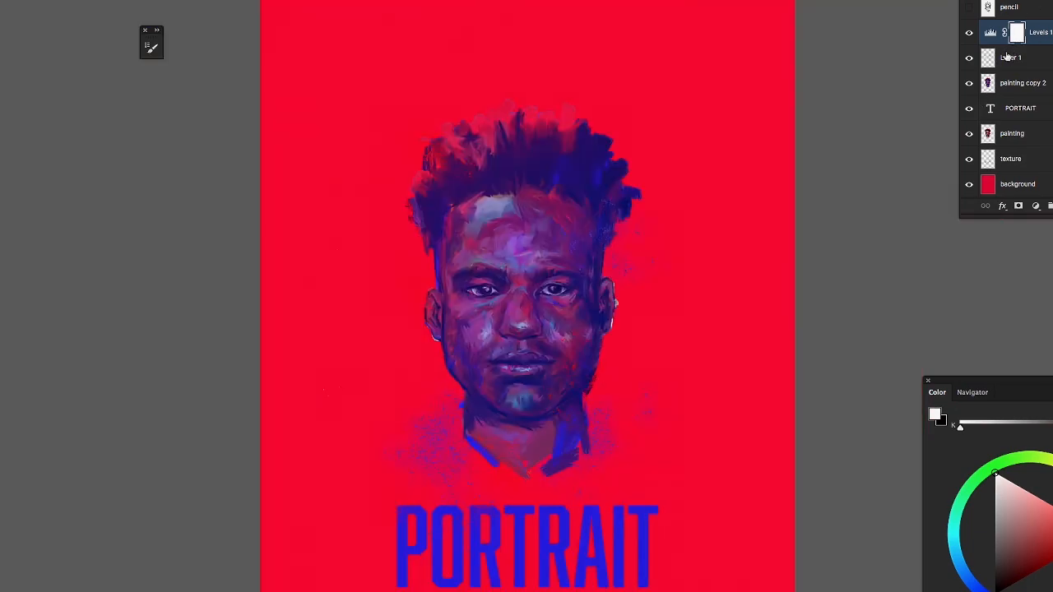
{"action": "left_click", "coordinate": [967, 136]}
{"action": "right_click", "coordinate": [1032, 32]}
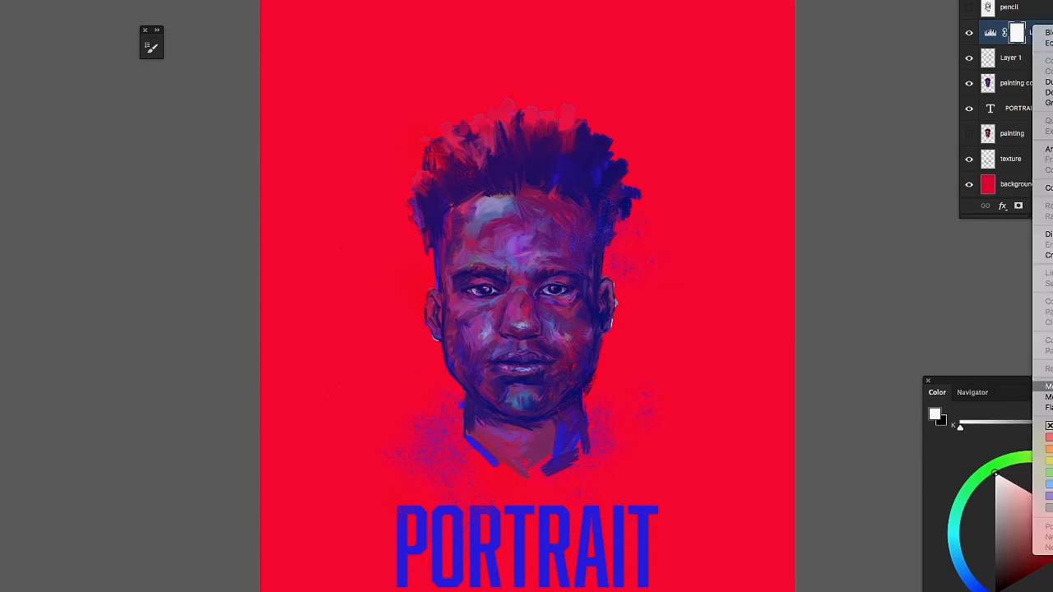
{"action": "left_click", "coordinate": [1045, 407]}
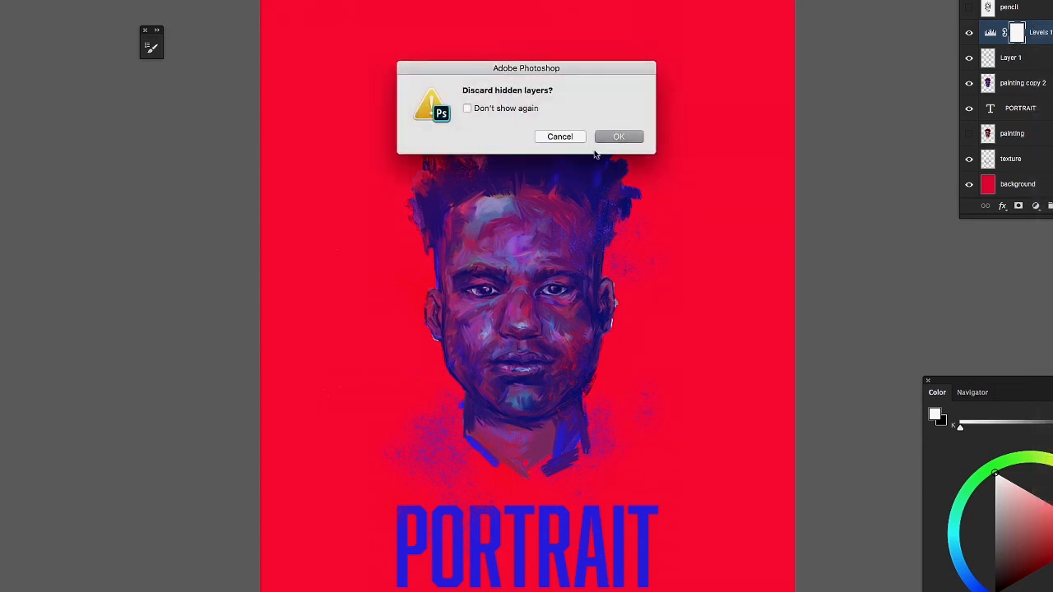
{"action": "left_click", "coordinate": [617, 138]}
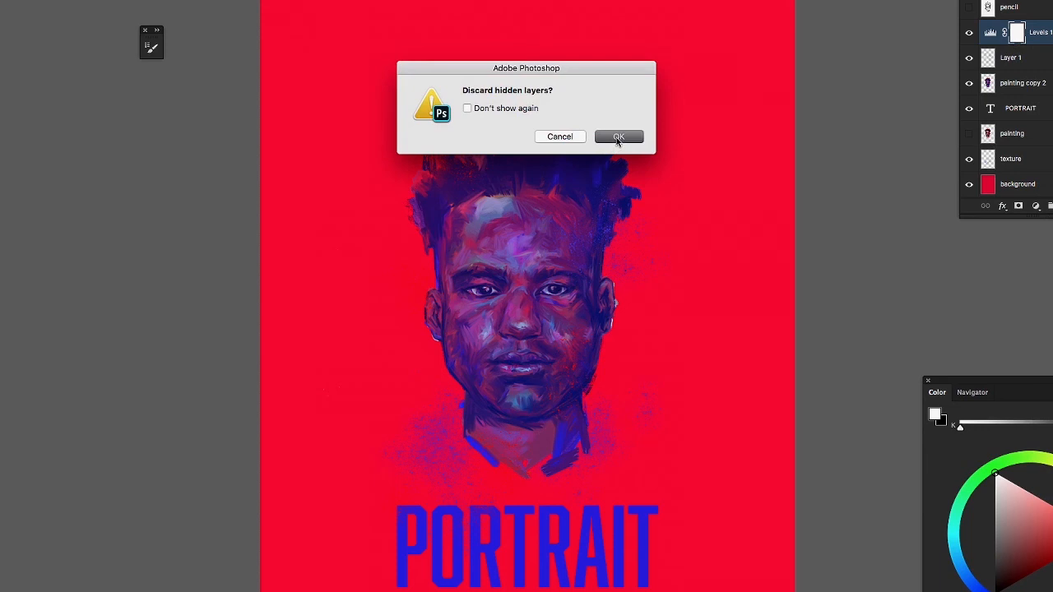
Save the flattened poster on the Desktop as a TIFF with LZW compression, interleaved pixel order and Macintosh byte order
{"action": "left_click", "coordinate": [578, 247]}
{"action": "left_click", "coordinate": [520, 263]}
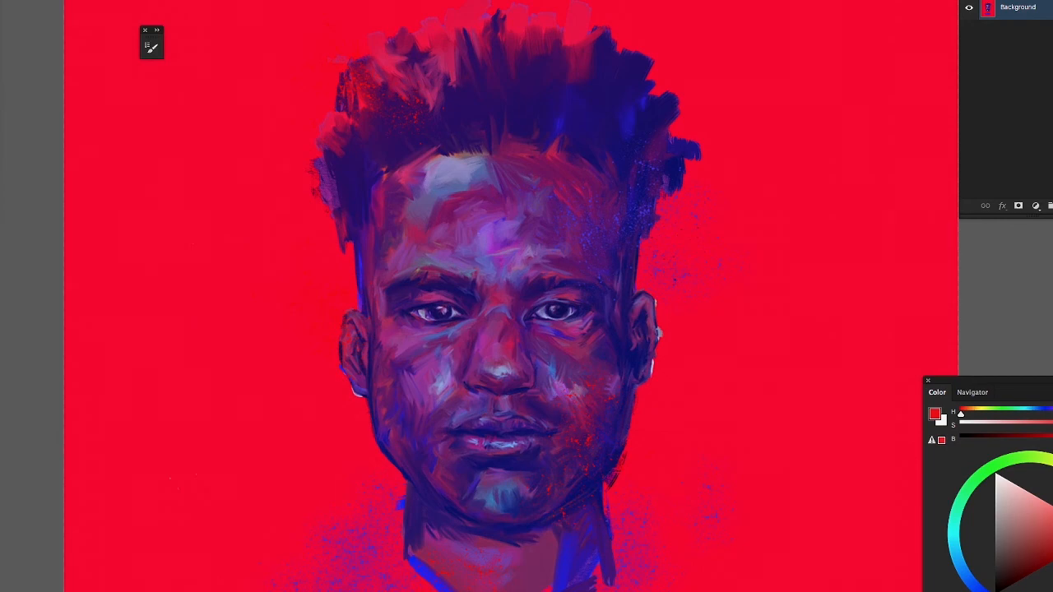
{"action": "key", "text": "super+shift+s"}
{"action": "left_click", "coordinate": [383, 372]}
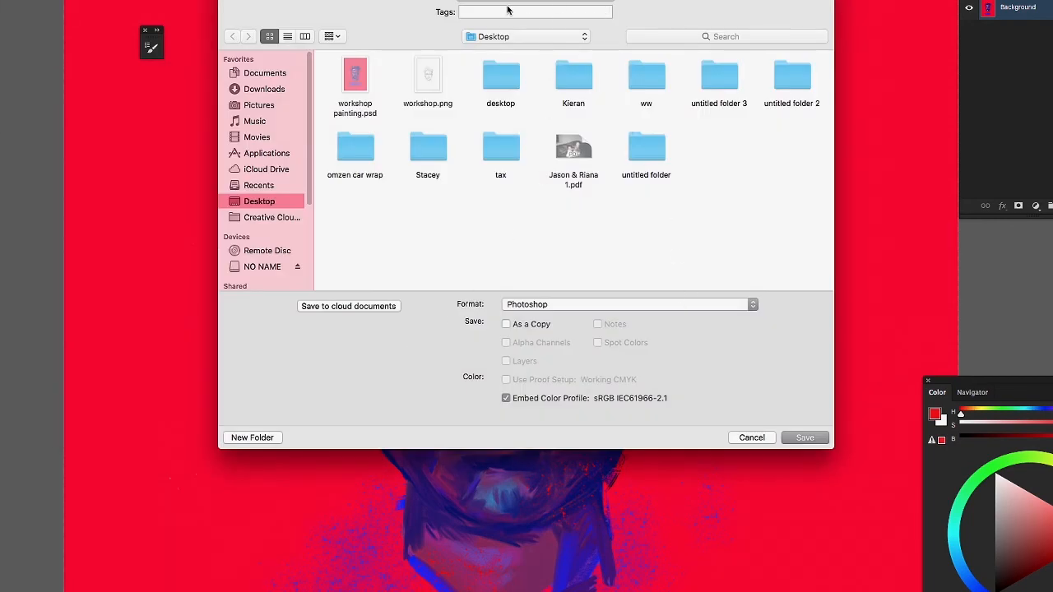
{"action": "left_click", "coordinate": [754, 306]}
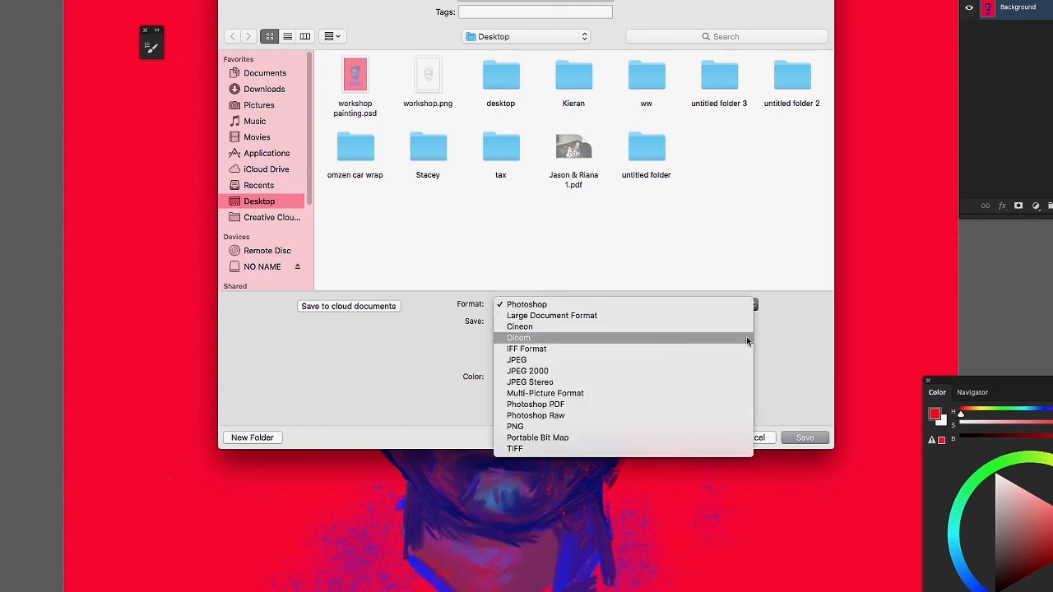
{"action": "left_click", "coordinate": [661, 448]}
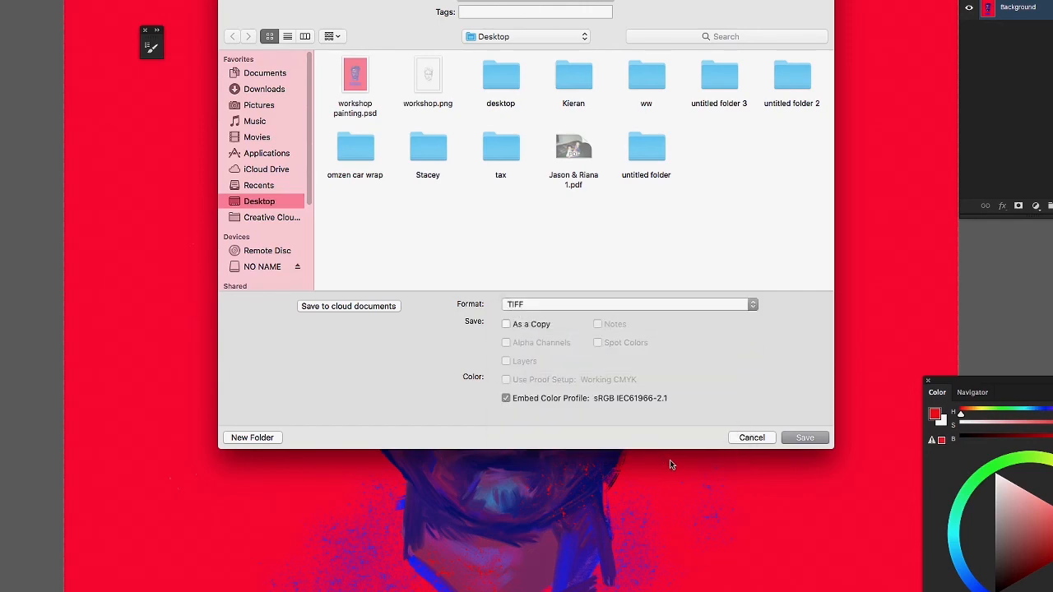
{"action": "left_click", "coordinate": [810, 443]}
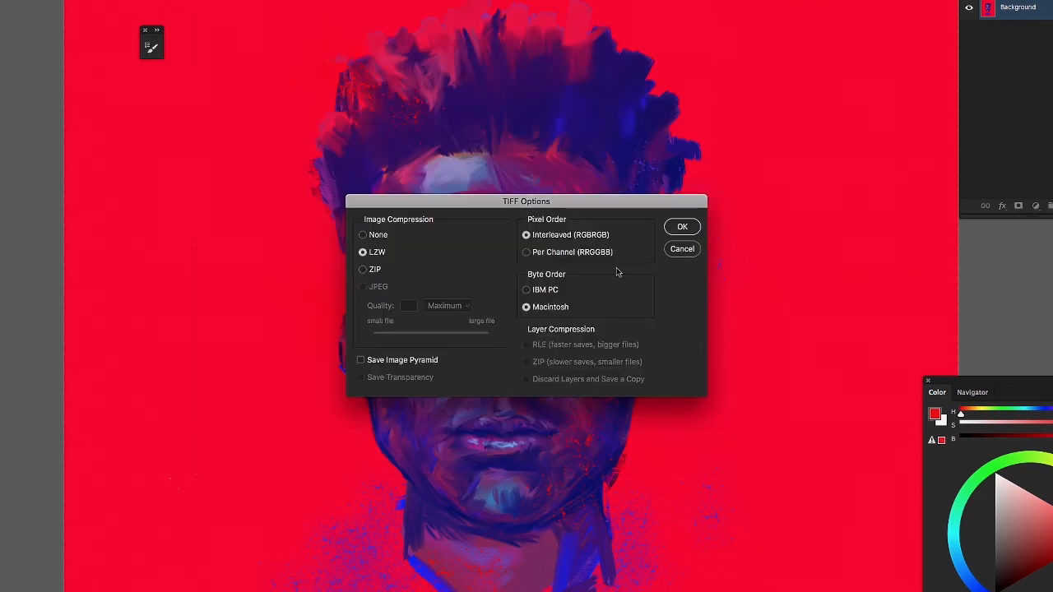
{"action": "left_click", "coordinate": [682, 228]}
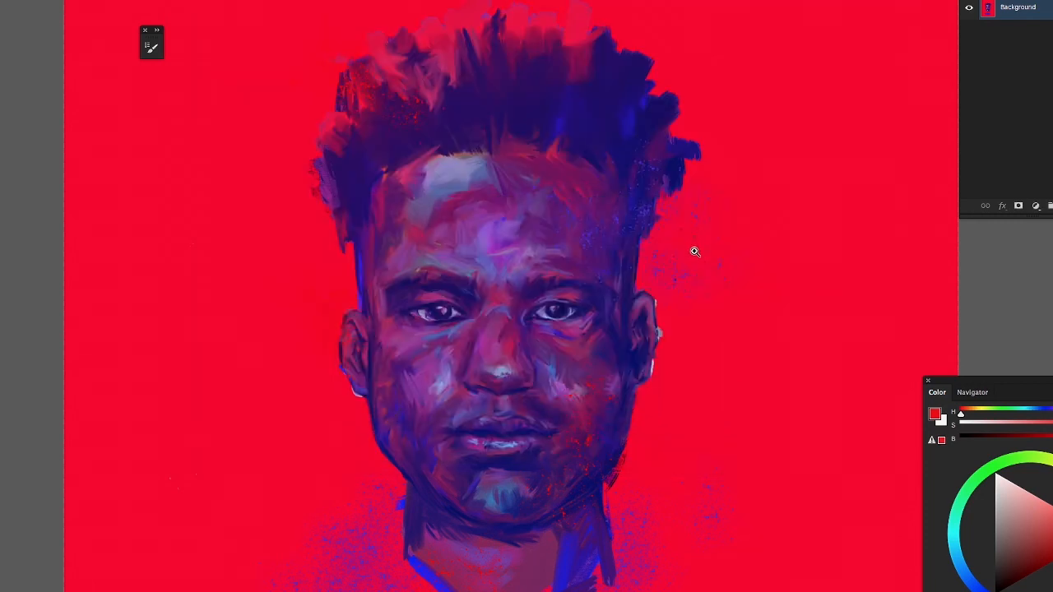
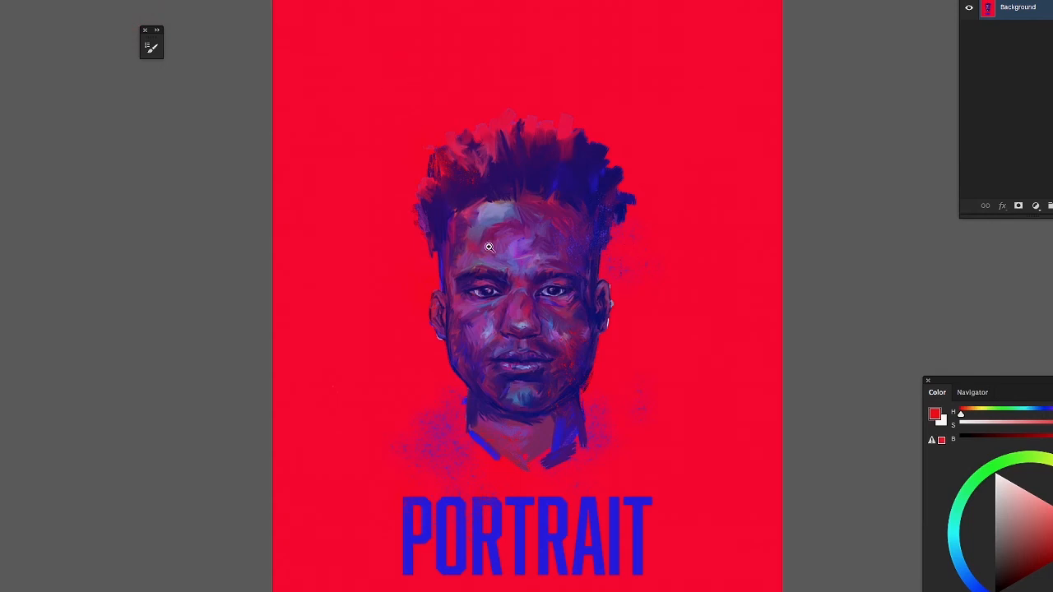
Reduce the flattened poster's resolution to 144 pixels/inch with Resample turned on
{"action": "left_click_drag", "start_coordinate": [507, 262], "coordinate": [556, 264]}
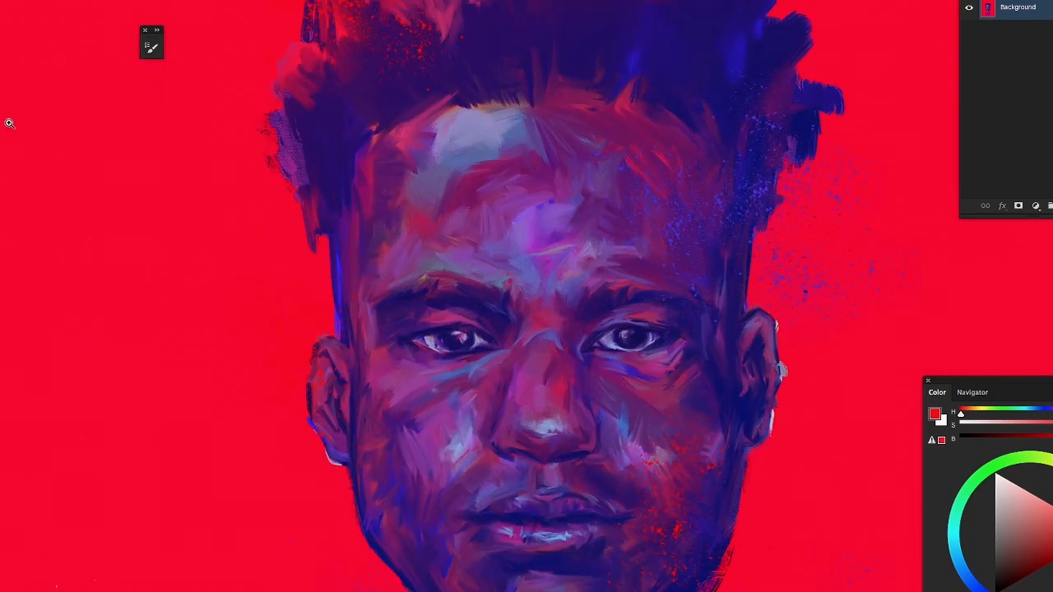
{"action": "mouse_move", "coordinate": [0, 123]}
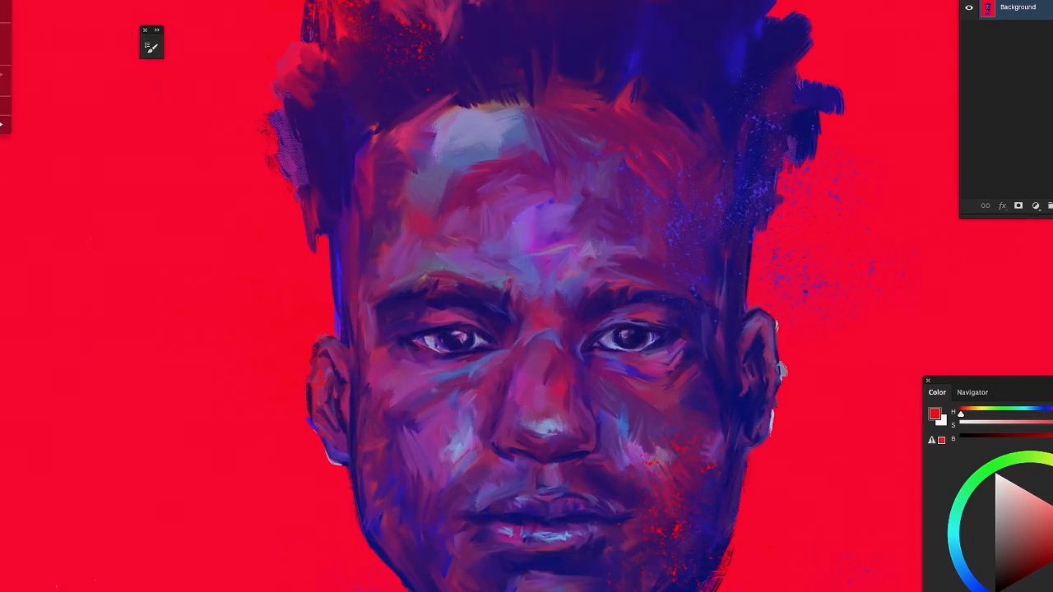
{"action": "key", "text": "super+alt+i"}
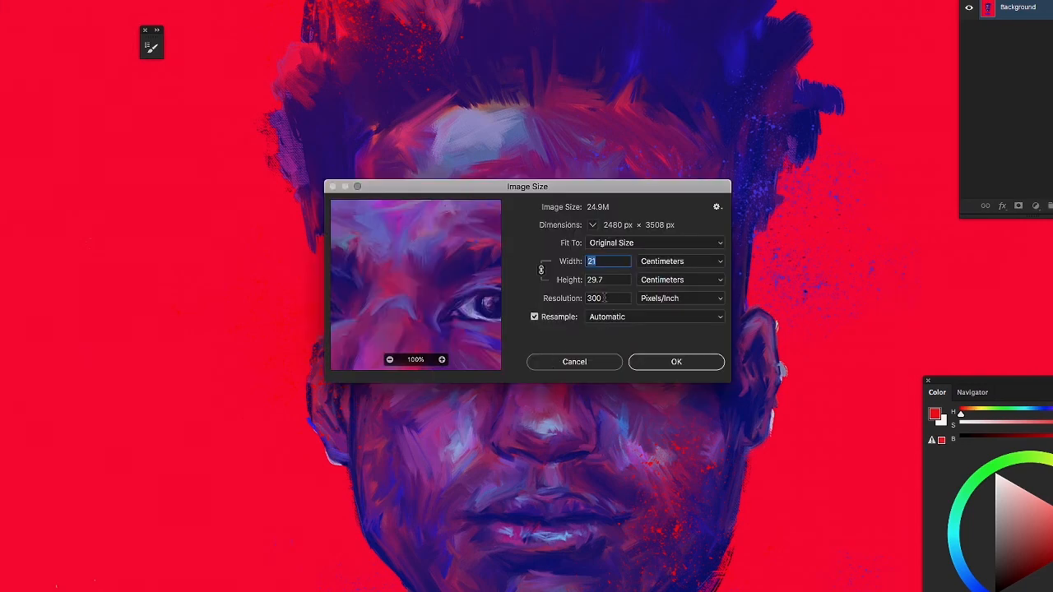
{"action": "key", "text": "Tab"}
{"action": "key", "text": "Tab"}
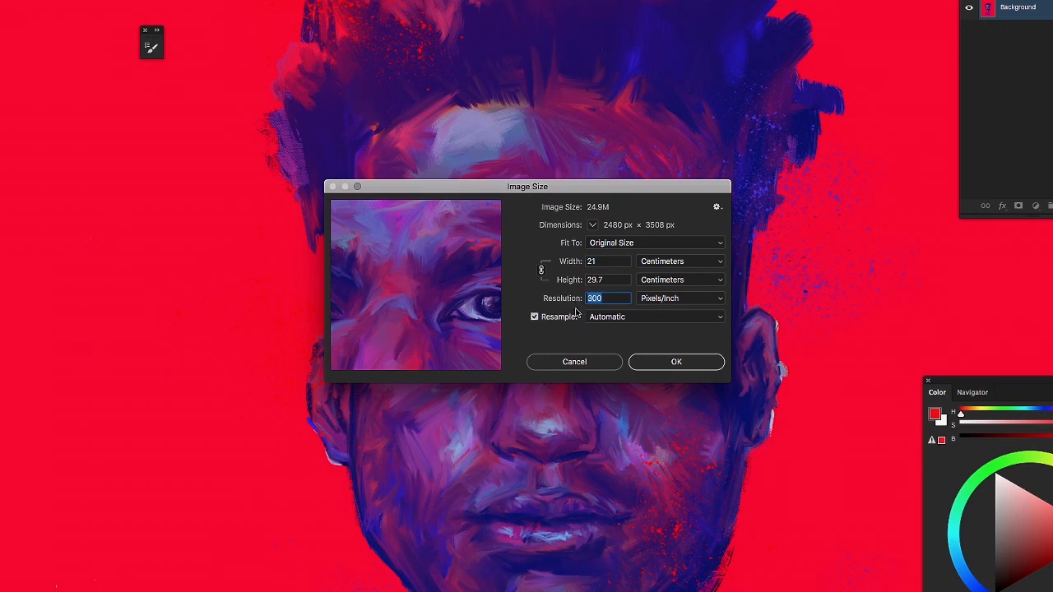
{"action": "type", "text": "144"}
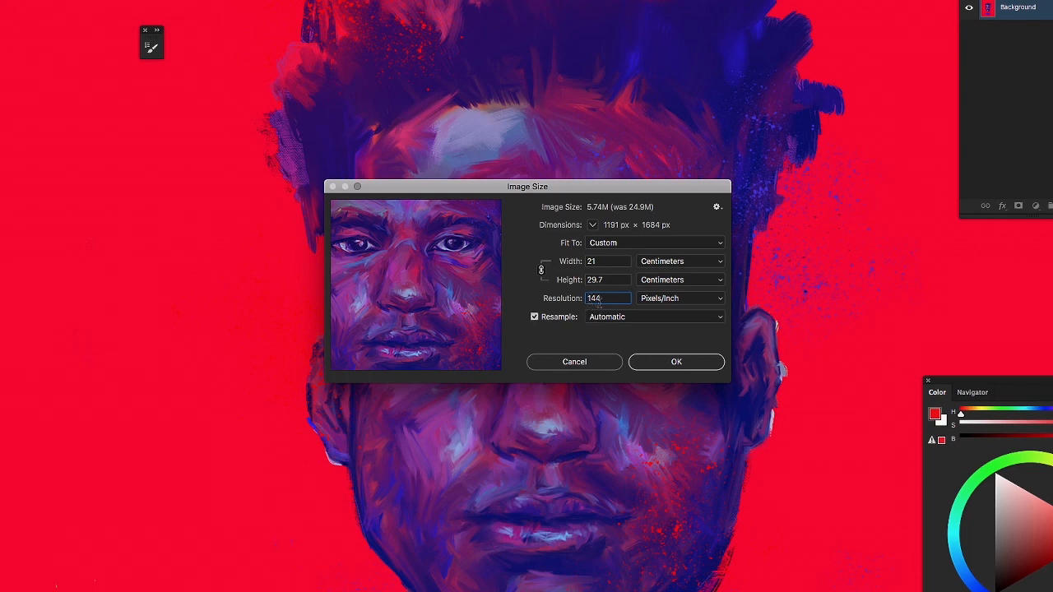
{"action": "left_click", "coordinate": [676, 362]}
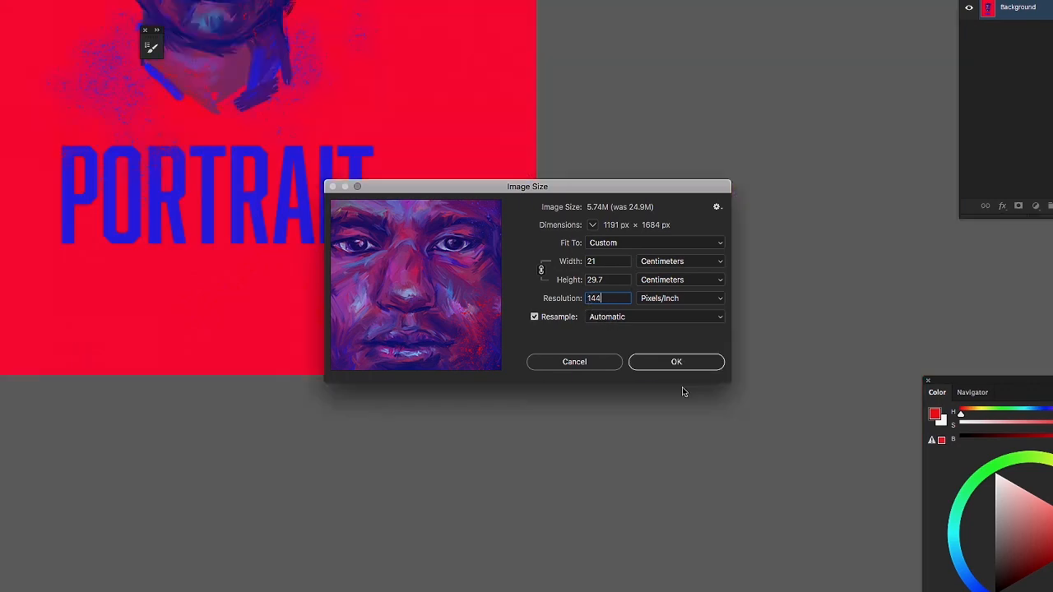
Inspect the reduced portrait up close and set its resolution to 300 pixels/inch with Resample turned on
{"action": "left_click_drag", "start_coordinate": [233, 61], "coordinate": [293, 361]}
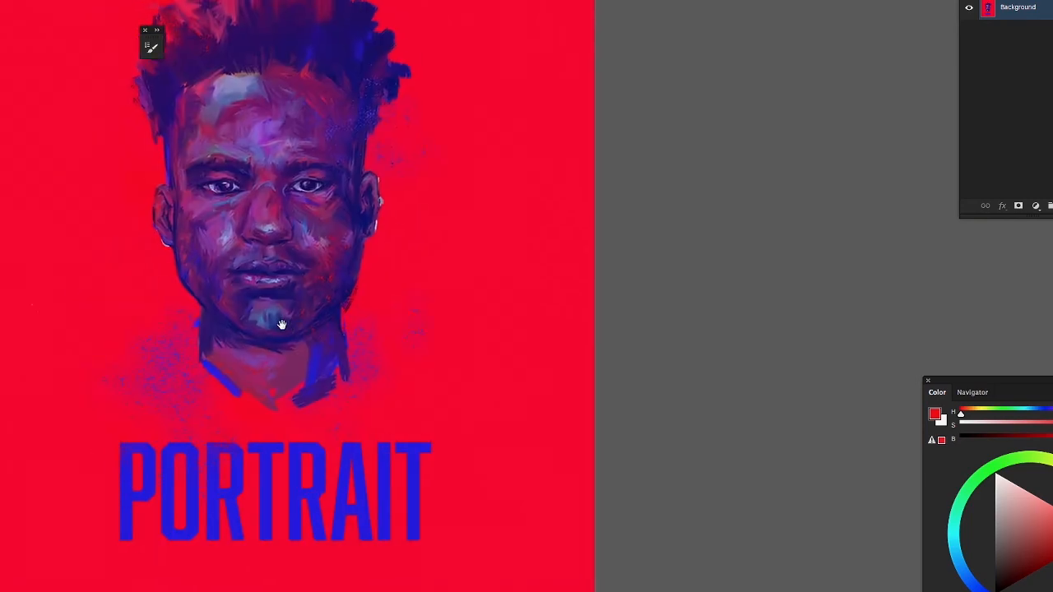
{"action": "left_click_drag", "start_coordinate": [258, 222], "coordinate": [321, 219]}
{"action": "left_click_drag", "start_coordinate": [304, 158], "coordinate": [340, 181]}
{"action": "left_click_drag", "start_coordinate": [327, 283], "coordinate": [425, 245]}
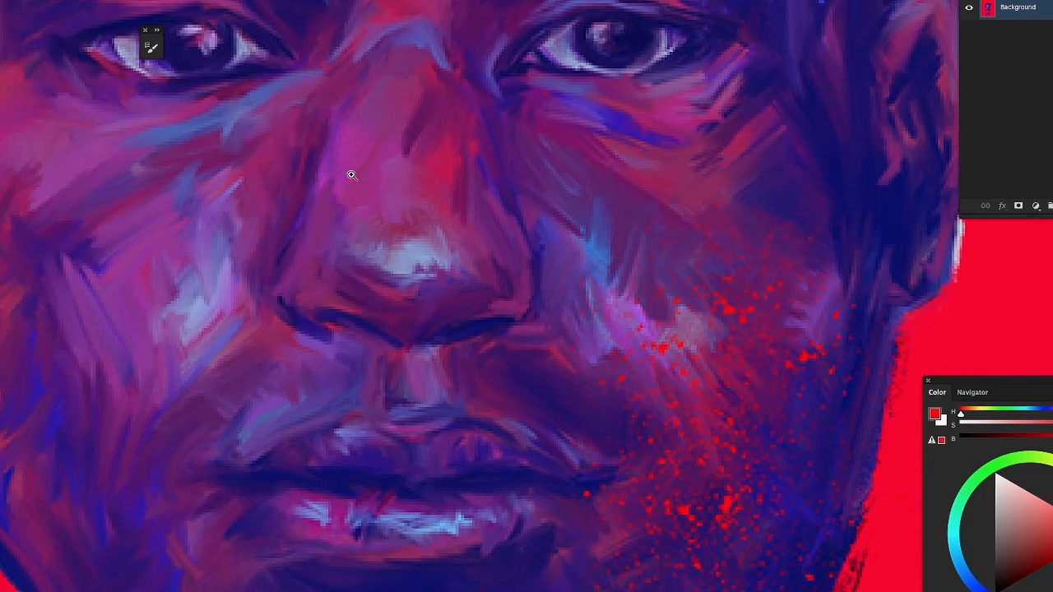
{"action": "left_click_drag", "start_coordinate": [355, 189], "coordinate": [400, 200]}
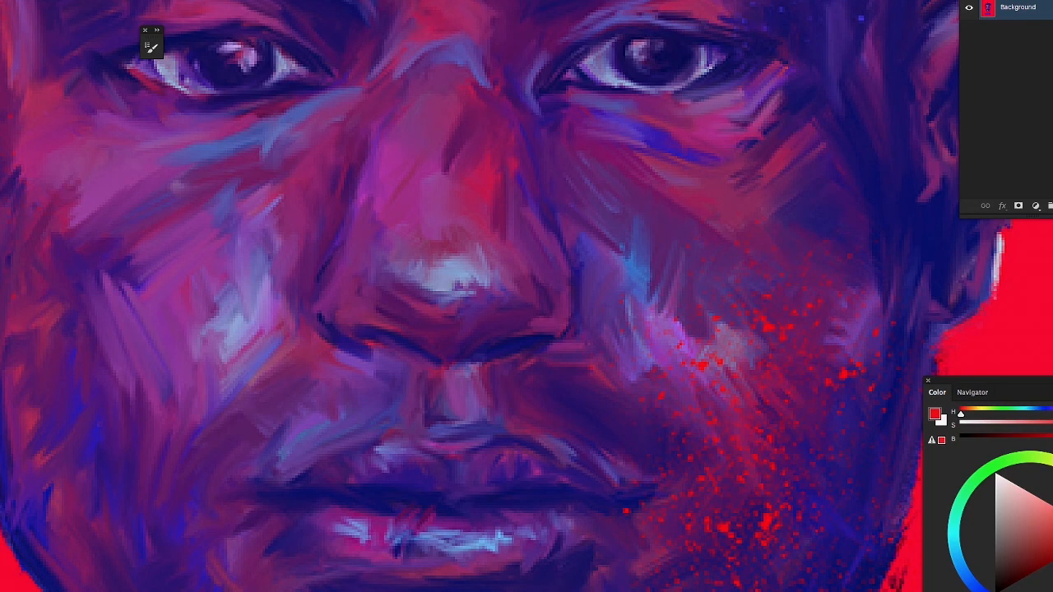
{"action": "key", "text": "alt+super+i"}
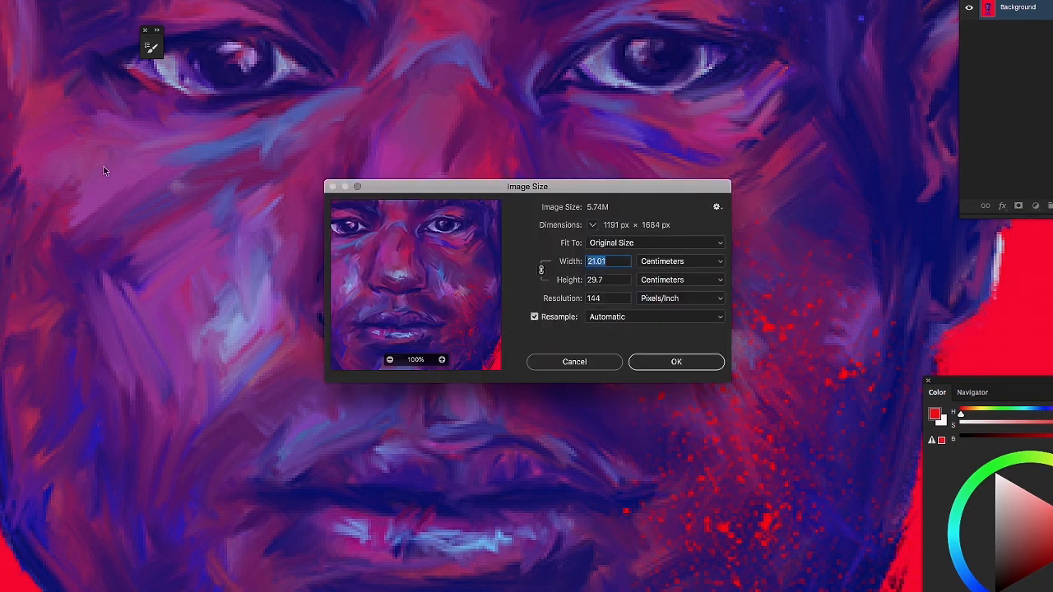
{"action": "left_click_drag", "start_coordinate": [620, 190], "coordinate": [519, 281]}
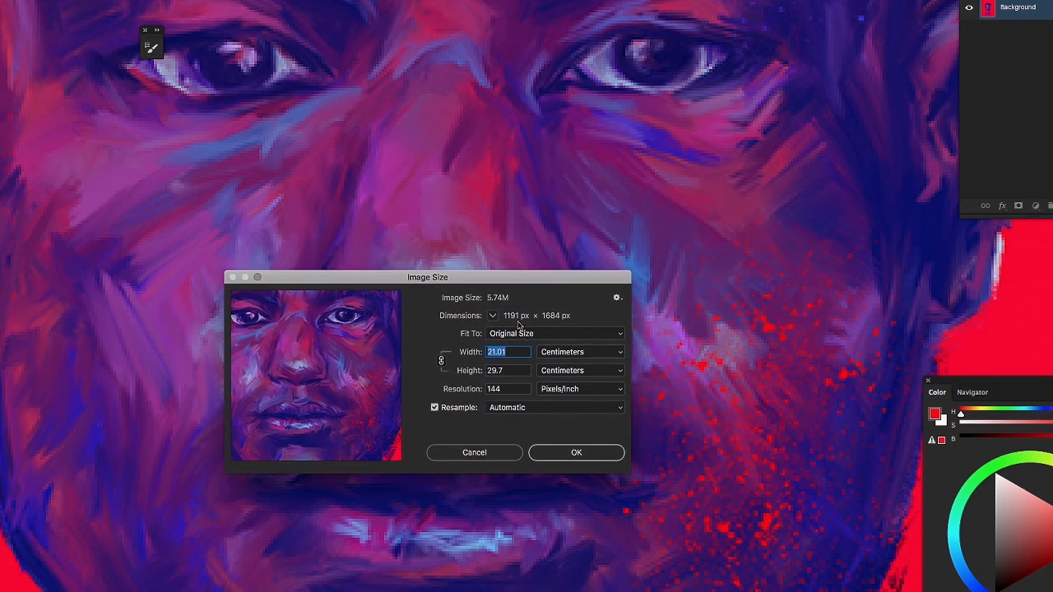
{"action": "left_click", "coordinate": [495, 389]}
{"action": "type", "text": "300"}
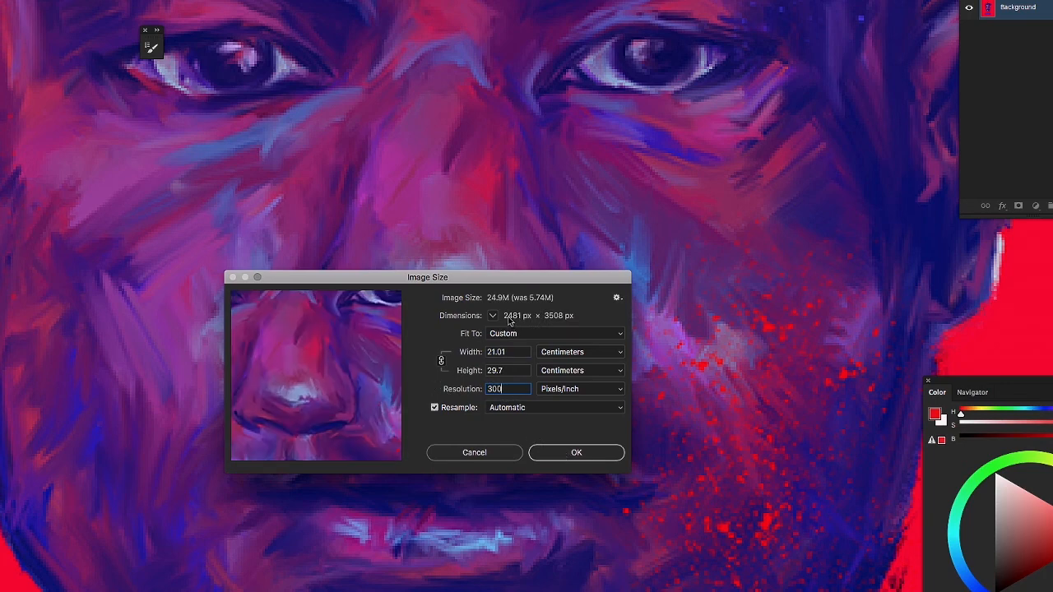
{"action": "left_click", "coordinate": [582, 453]}
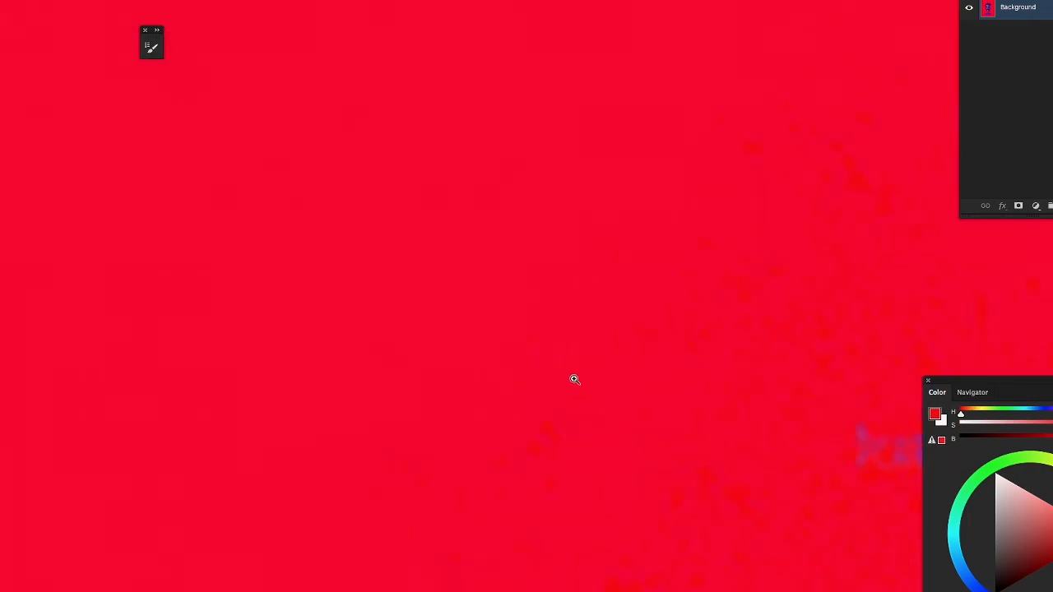
Examine the resampled portrait's eyes, nose and mouth at several magnifications to judge the sharpness of the brushwork
{"action": "left_click_drag", "start_coordinate": [573, 380], "coordinate": [428, 374]}
{"action": "left_click_drag", "start_coordinate": [730, 590], "coordinate": [743, 576]}
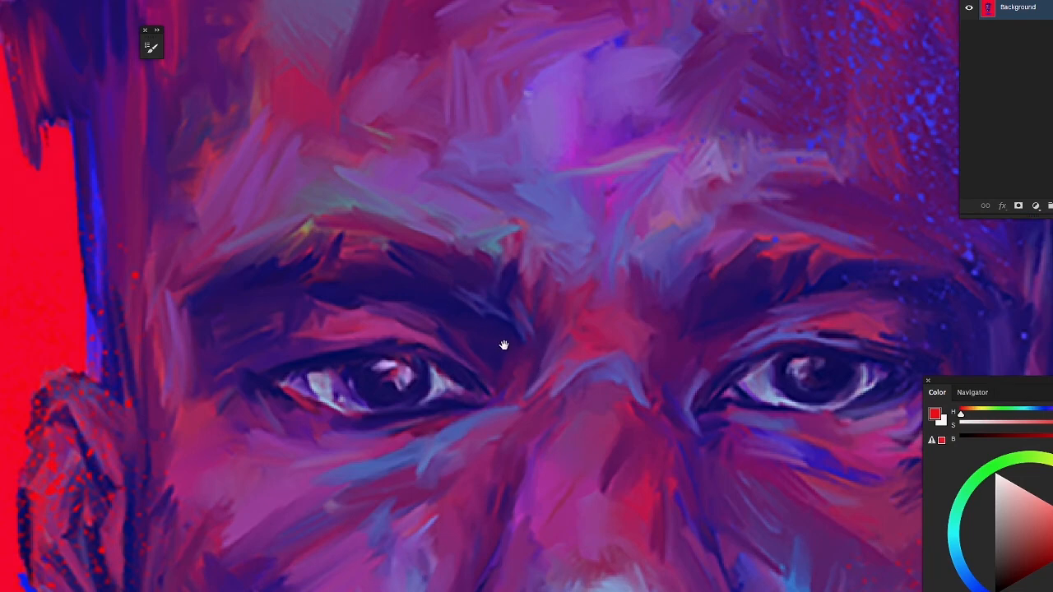
{"action": "left_click_drag", "start_coordinate": [503, 346], "coordinate": [359, 68]}
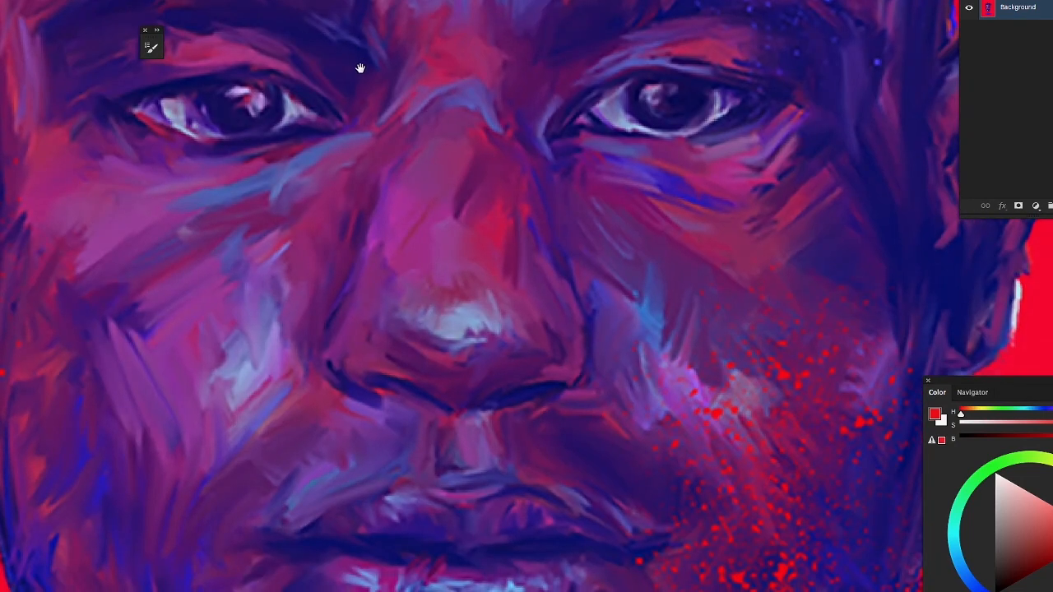
{"action": "left_click", "coordinate": [384, 172]}
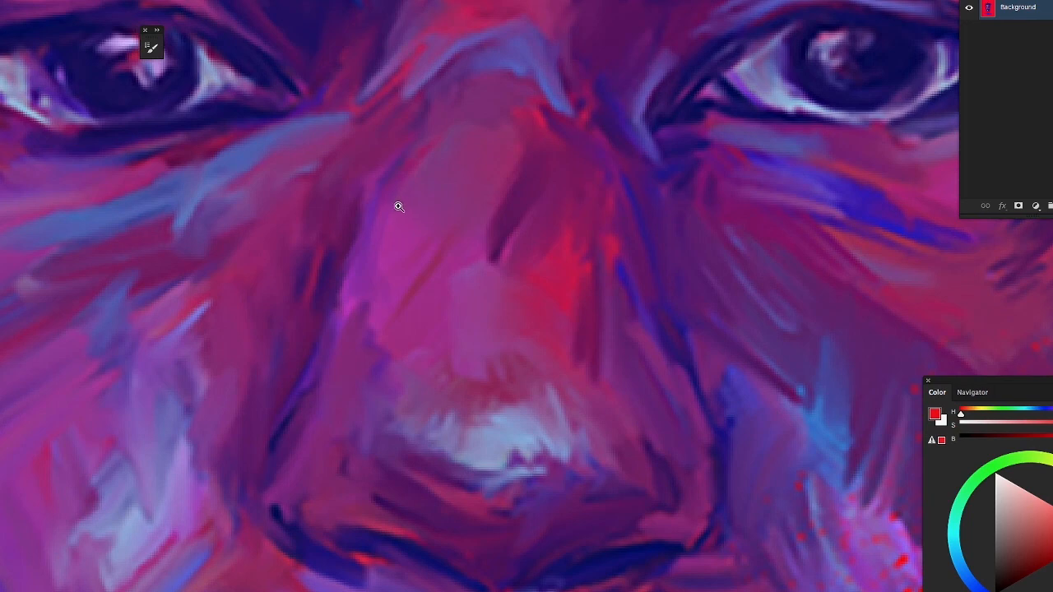
{"action": "left_click", "coordinate": [404, 196], "text": "alt"}
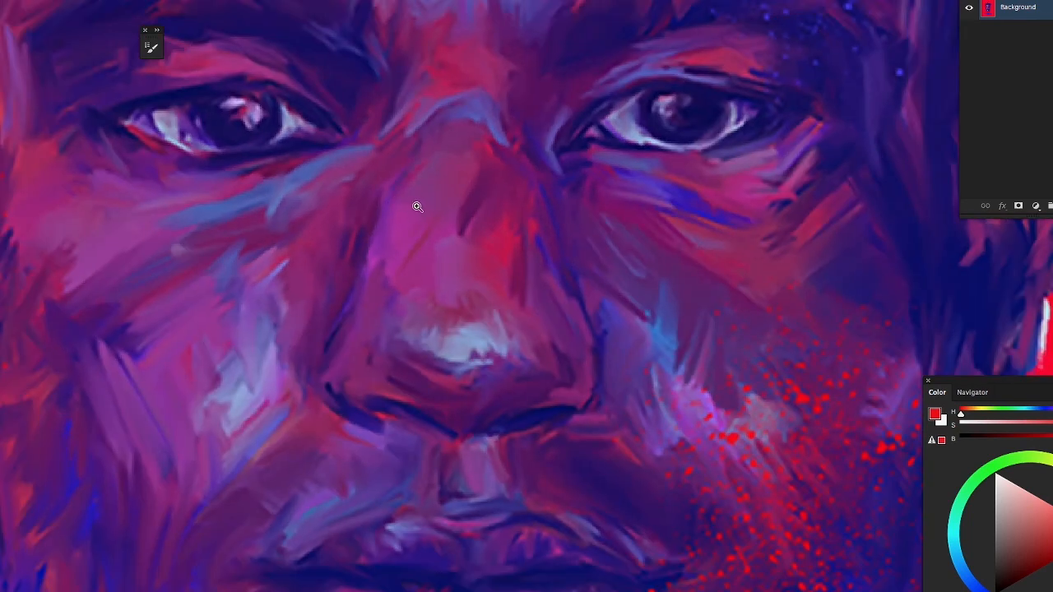
{"action": "left_click", "coordinate": [419, 204], "text": "alt"}
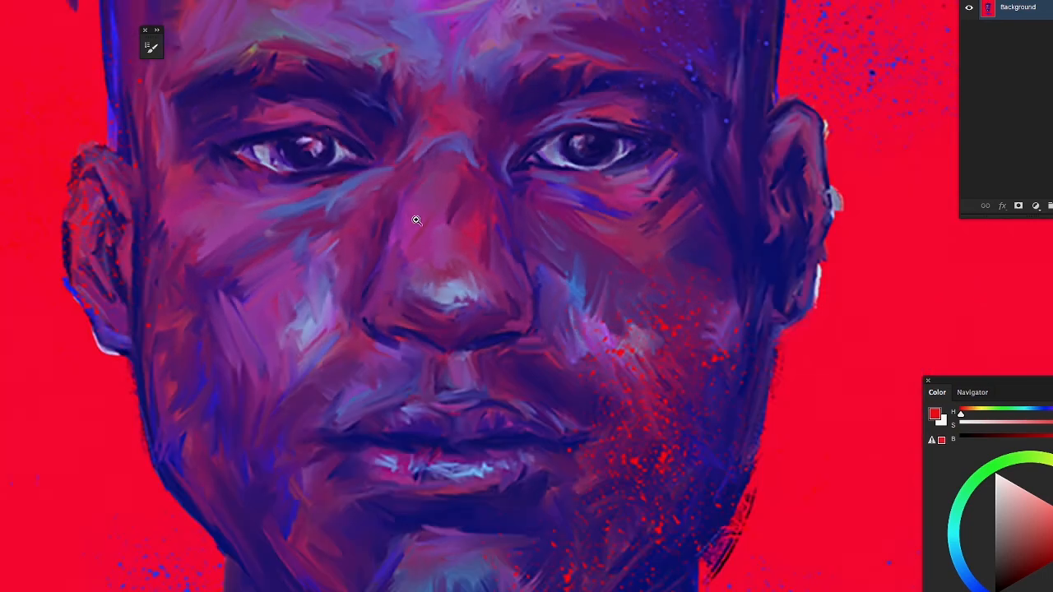
{"action": "left_click", "coordinate": [434, 280], "text": "alt"}
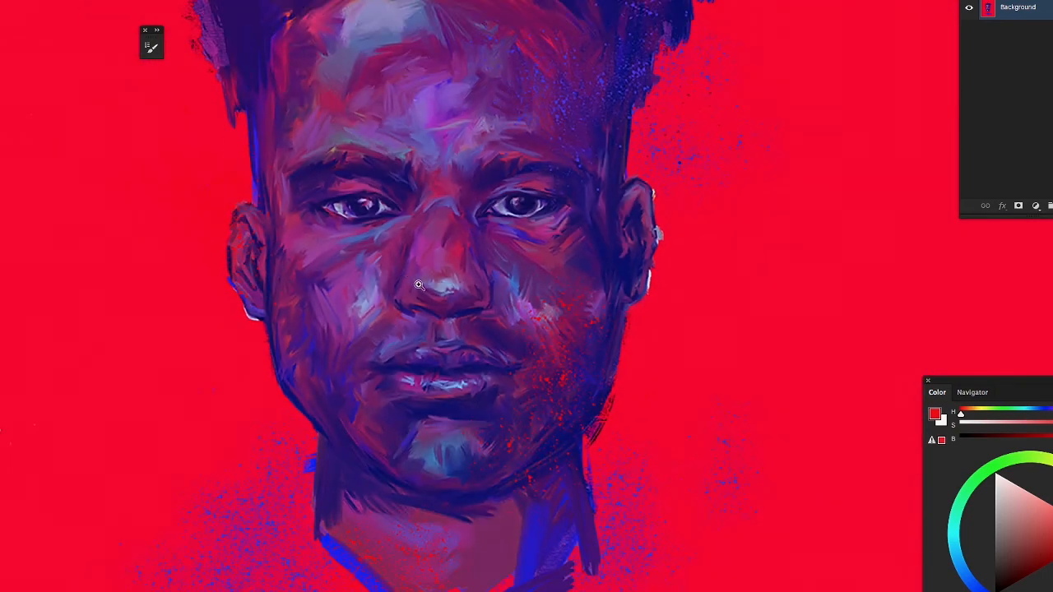
{"action": "left_click", "coordinate": [481, 332]}
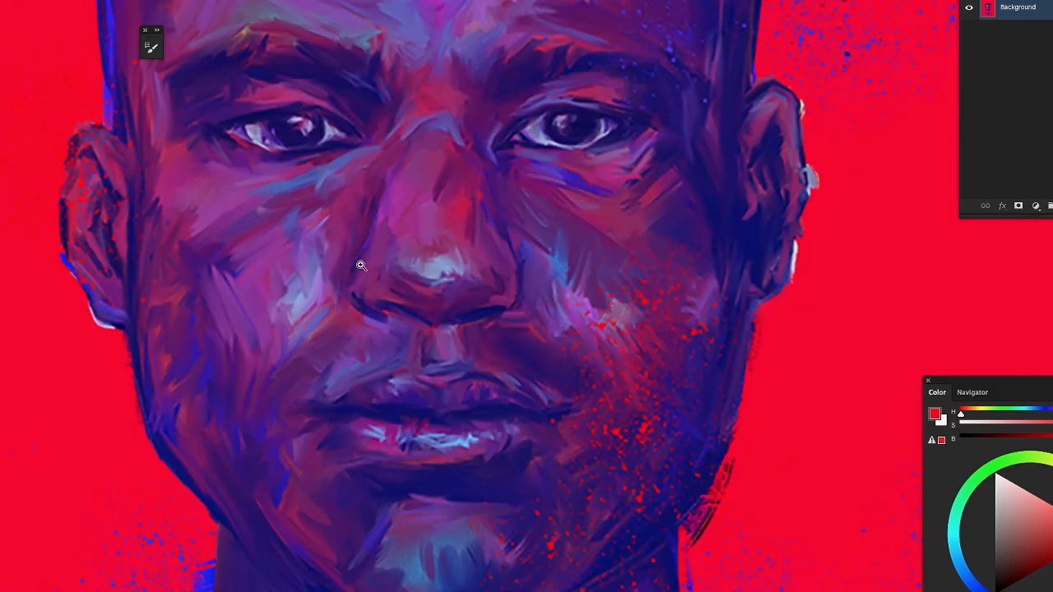
{"action": "left_click", "coordinate": [352, 243]}
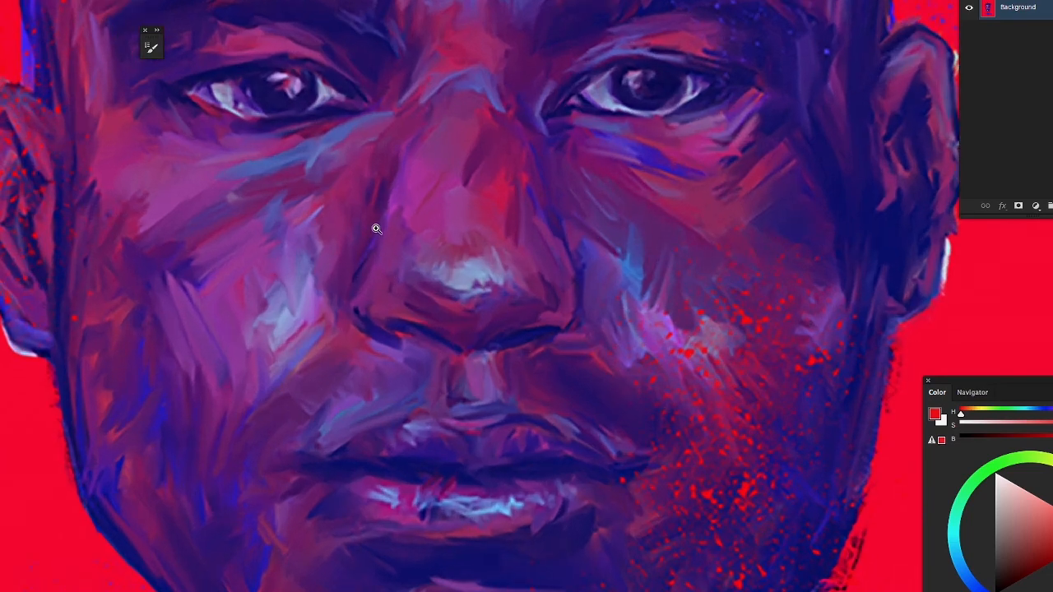
{"action": "left_click", "coordinate": [482, 325], "text": "alt"}
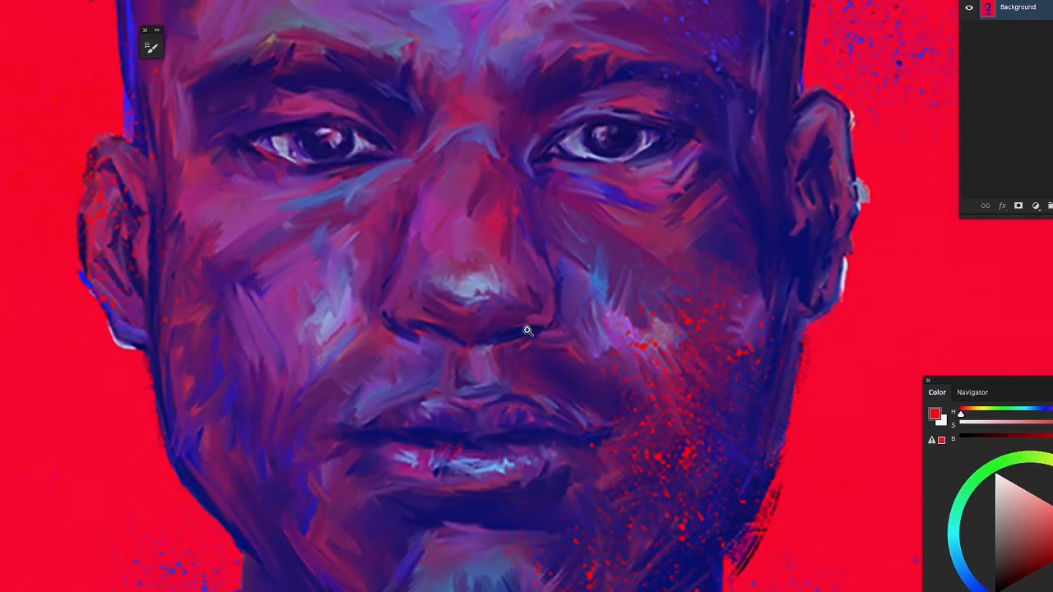
Check the resampled poster's neck, splatter texture and title lettering, and return to the face
{"action": "left_click_drag", "start_coordinate": [484, 297], "coordinate": [456, 84]}
{"action": "left_click_drag", "start_coordinate": [343, 334], "coordinate": [408, 113]}
{"action": "left_click_drag", "start_coordinate": [399, 344], "coordinate": [348, 183]}
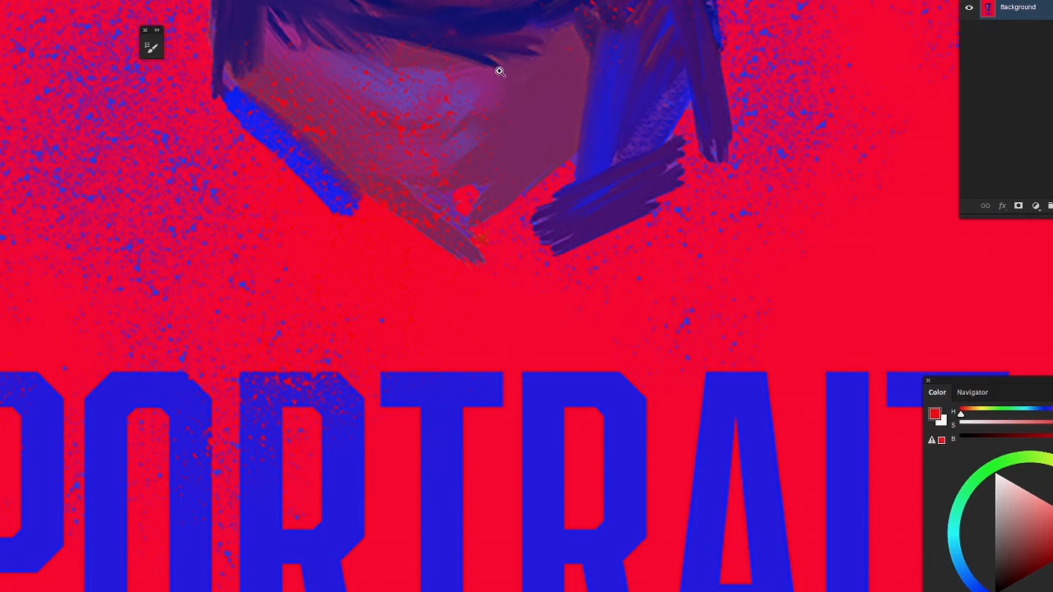
{"action": "key", "text": "space"}
{"action": "left_click_drag", "start_coordinate": [498, 74], "coordinate": [482, 372]}
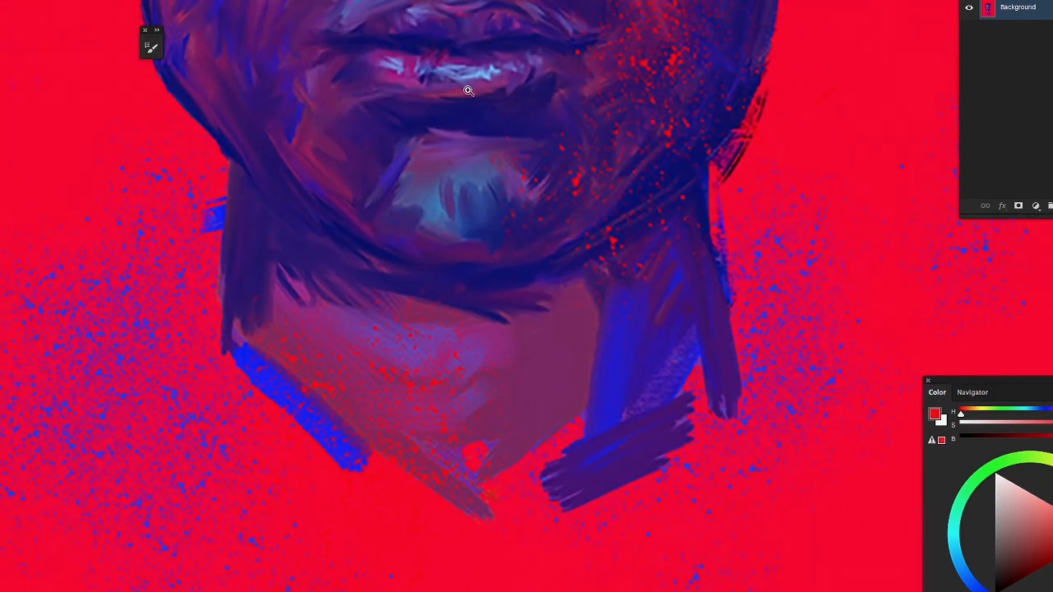
{"action": "left_click_drag", "start_coordinate": [466, 92], "coordinate": [456, 412]}
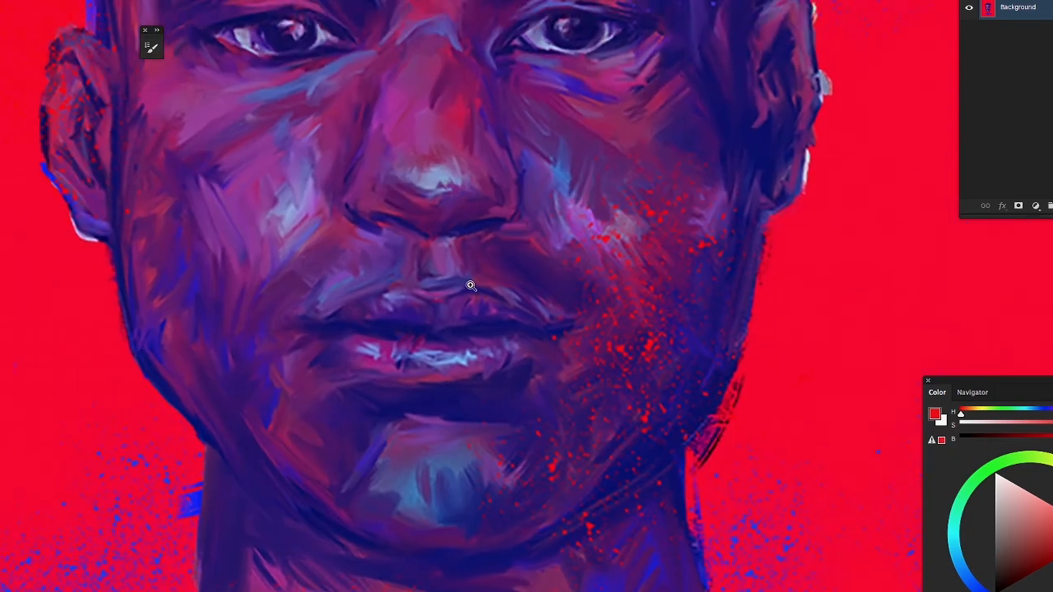
{"action": "key", "text": "space"}
{"action": "left_click_drag", "start_coordinate": [382, 108], "coordinate": [376, 312]}
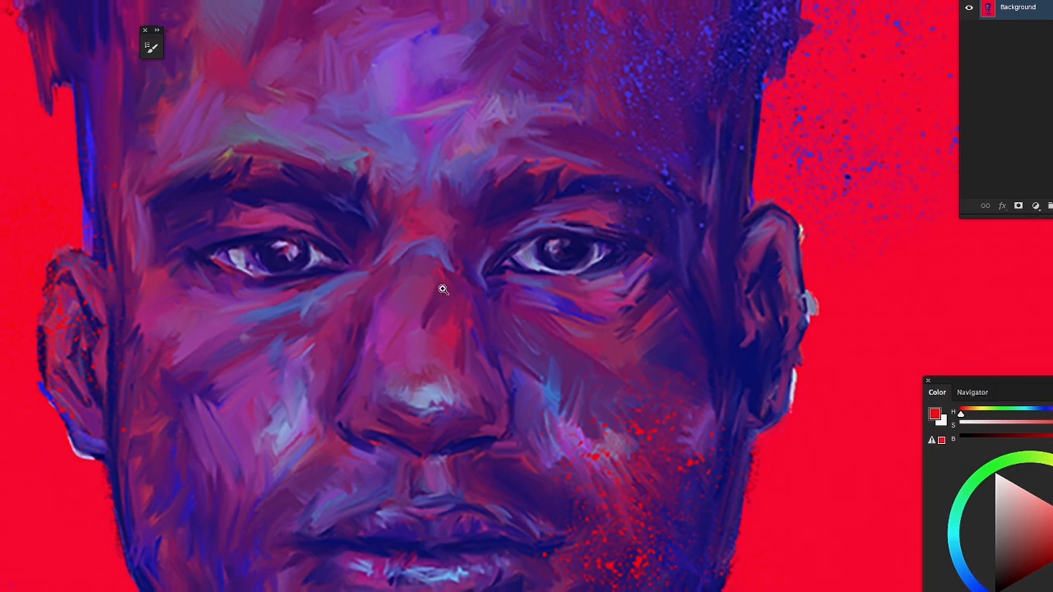
{"action": "left_click", "coordinate": [441, 287], "text": "alt"}
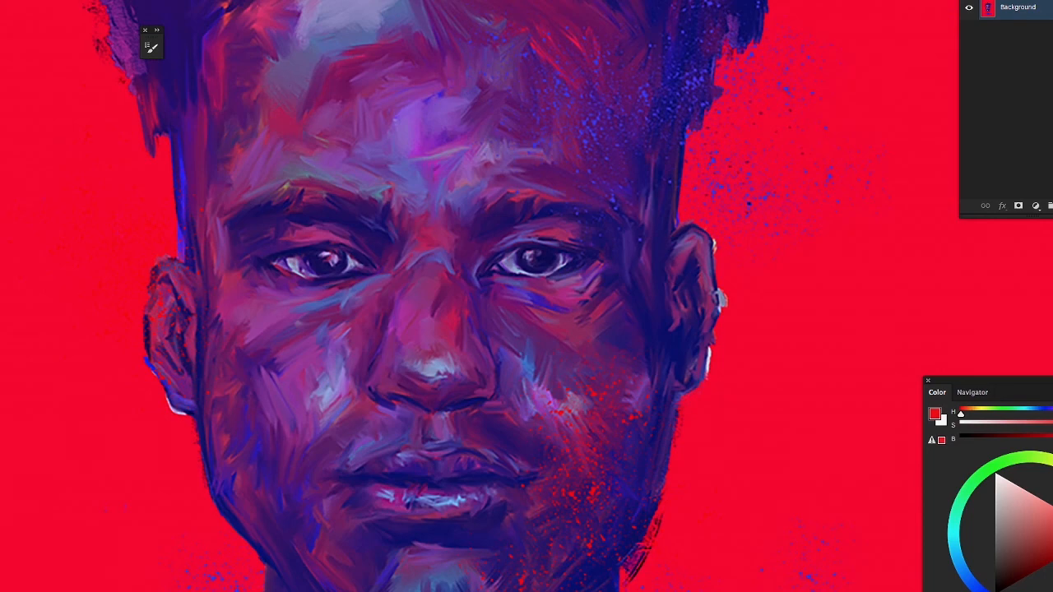
Close "workshop painting.jpg" and "Untitled-2" without saving, and close the other open documents, leaving the layered poster open
{"action": "key", "text": "super+w"}
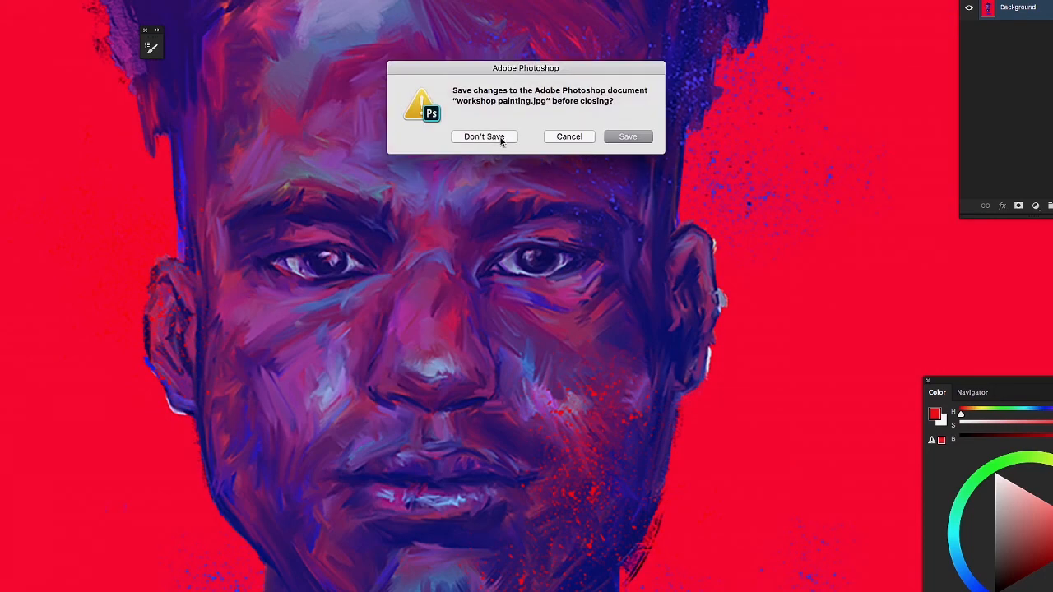
{"action": "left_click", "coordinate": [484, 136]}
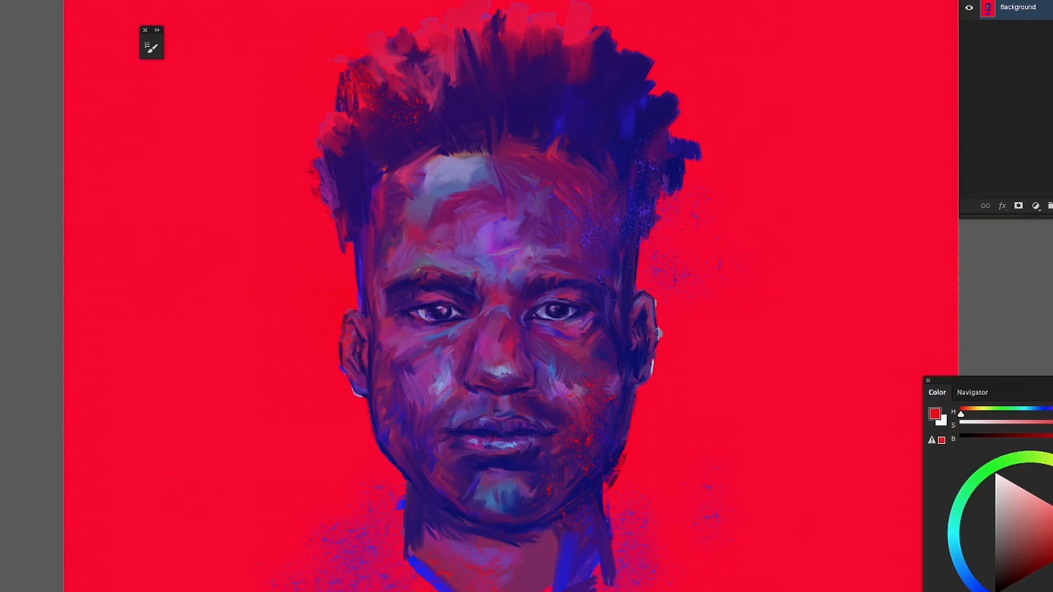
{"action": "key", "text": "super+w"}
{"action": "key", "text": "super+w"}
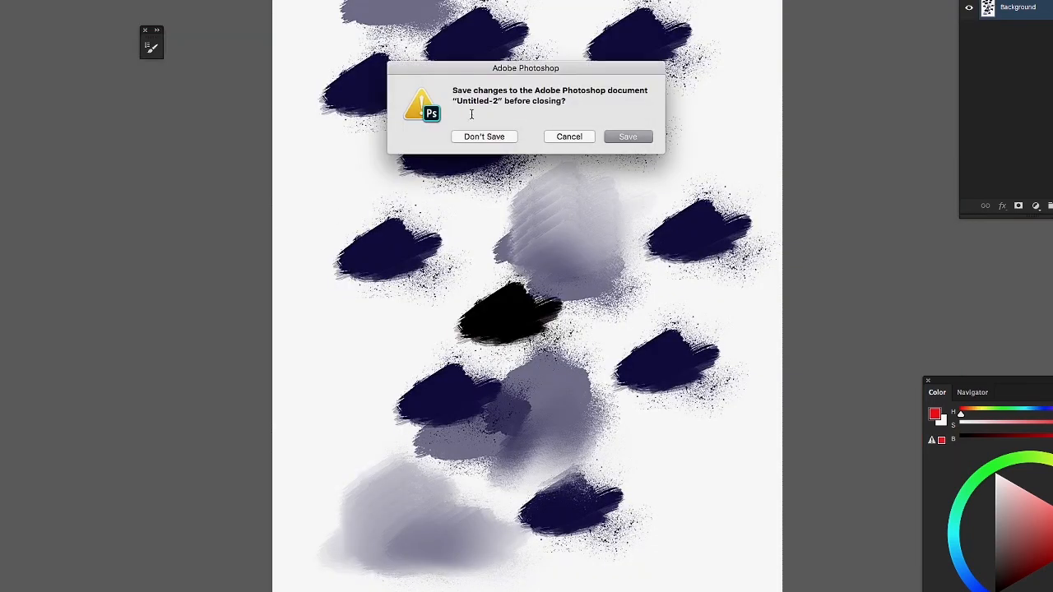
{"action": "left_click", "coordinate": [473, 136]}
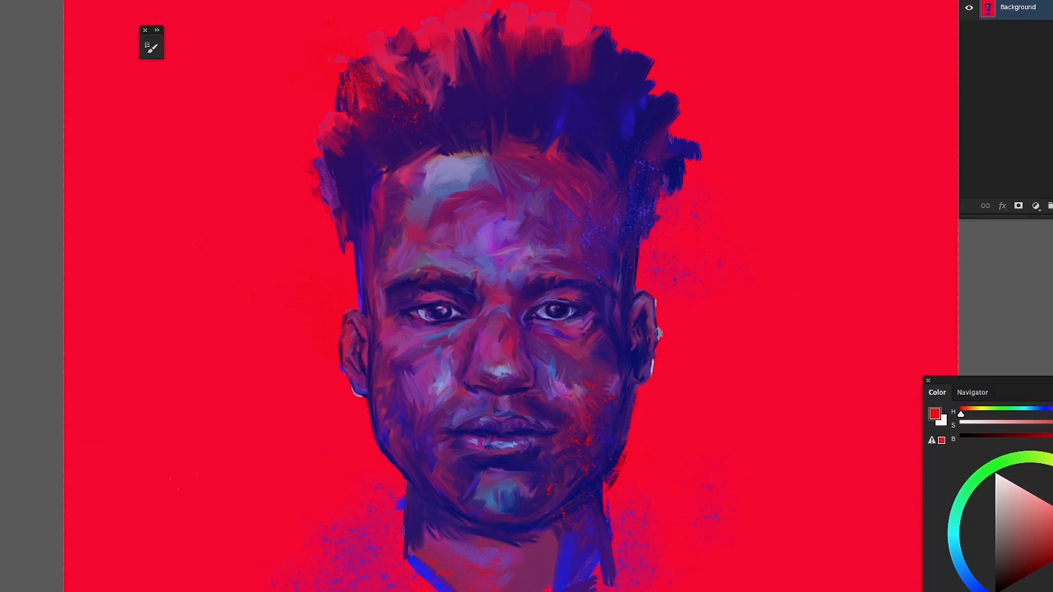
{"action": "key", "text": "super+w"}
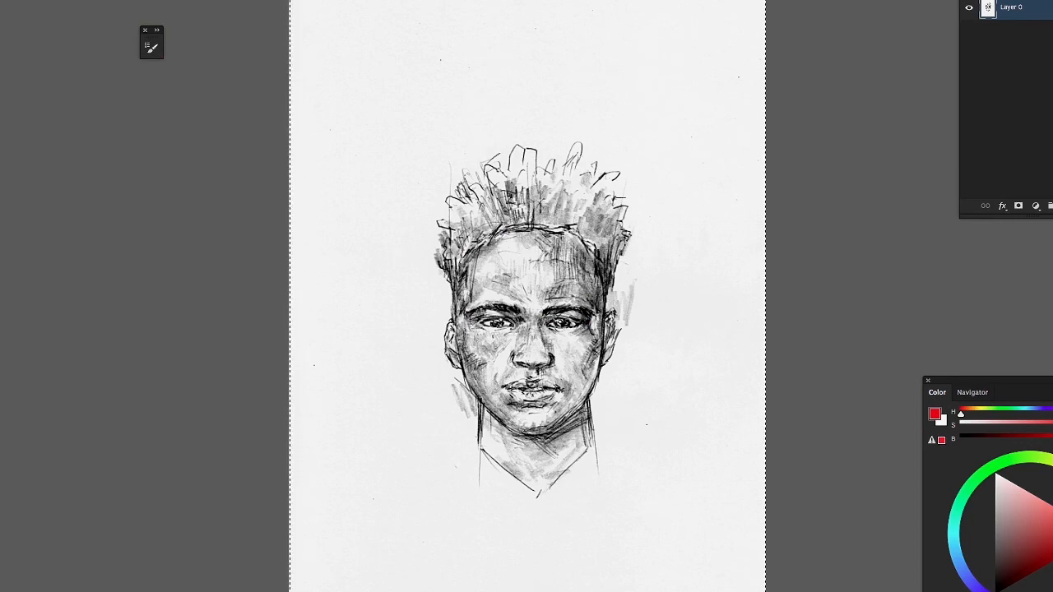
{"action": "key", "text": "super+w"}
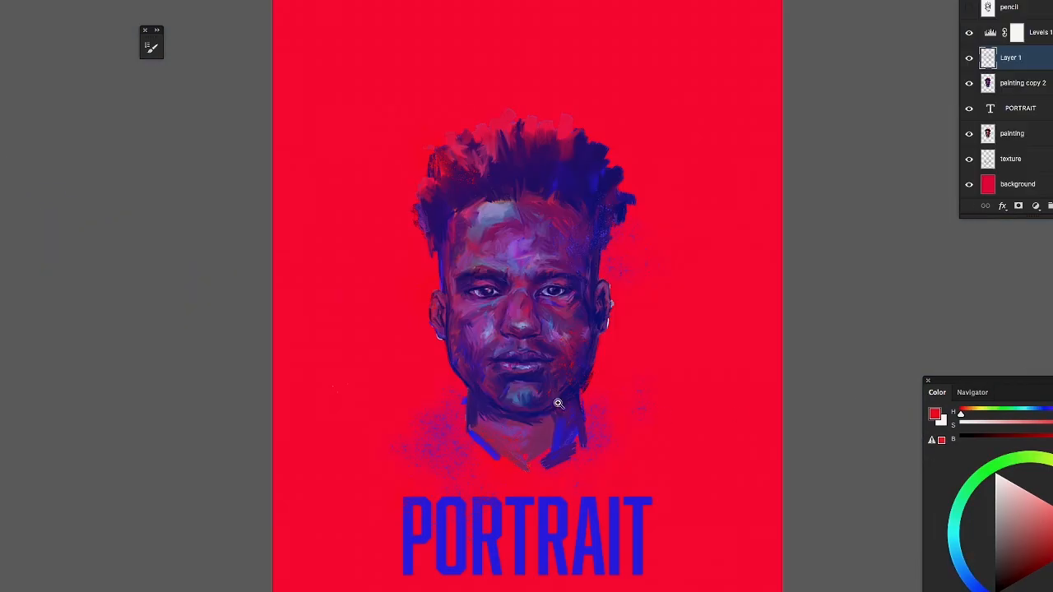
Check what "Layer 1" contains by switching its visibility off and on, and rename it "top texture"
{"action": "left_click", "coordinate": [527, 309]}
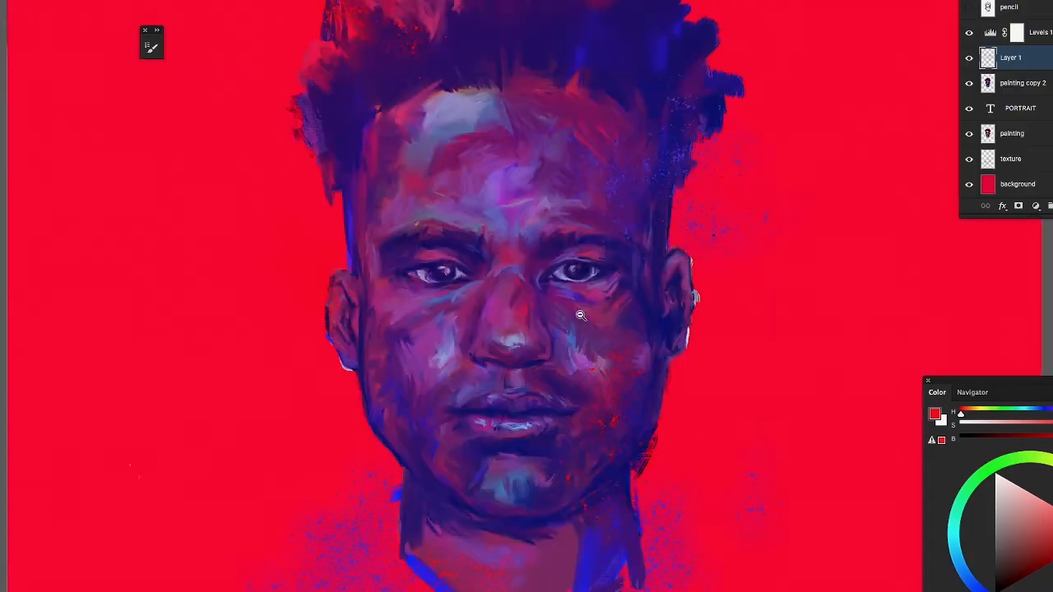
{"action": "left_click", "coordinate": [580, 273]}
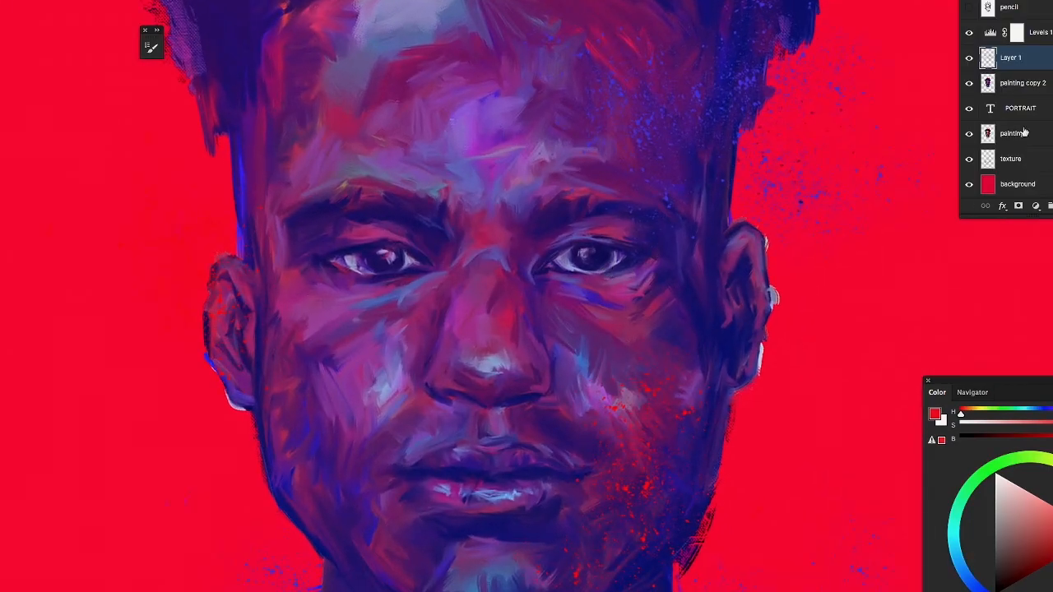
{"action": "left_click_drag", "start_coordinate": [1048, 215], "coordinate": [1048, 339]}
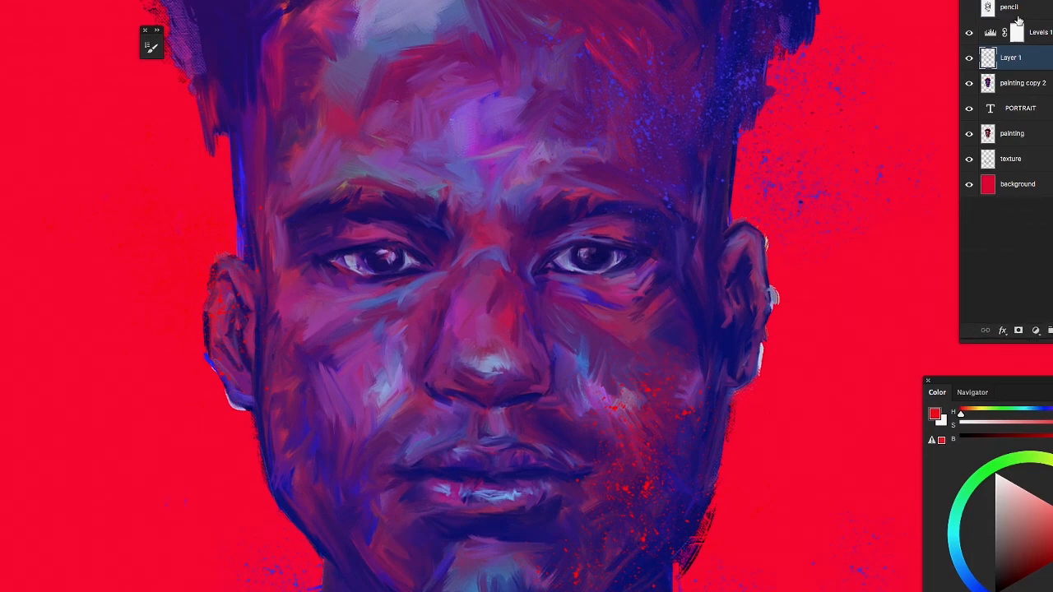
{"action": "left_click", "coordinate": [969, 58]}
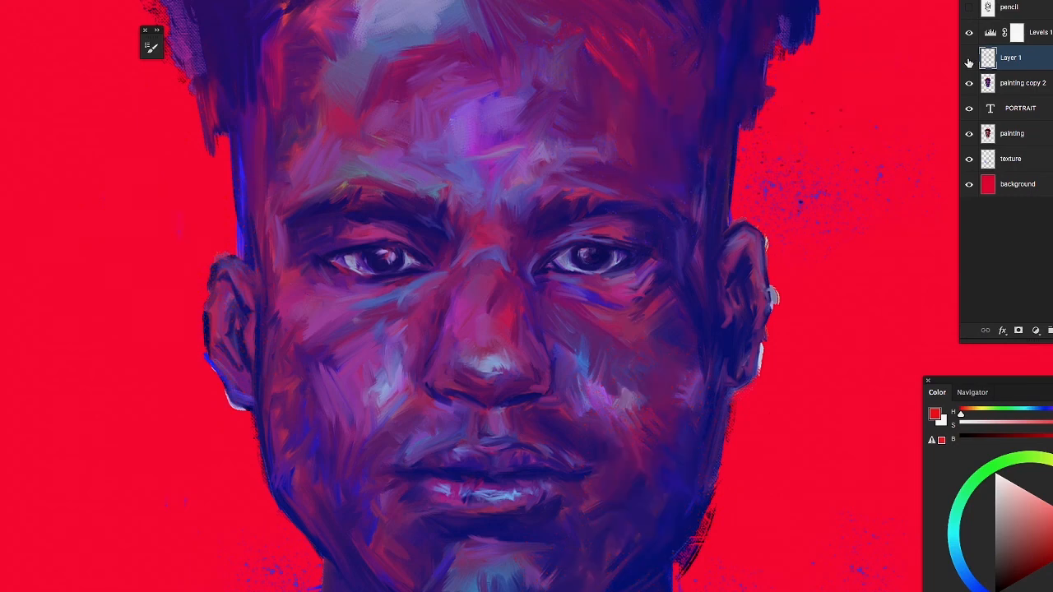
{"action": "left_click", "coordinate": [969, 59]}
{"action": "double_click", "coordinate": [1010, 61]}
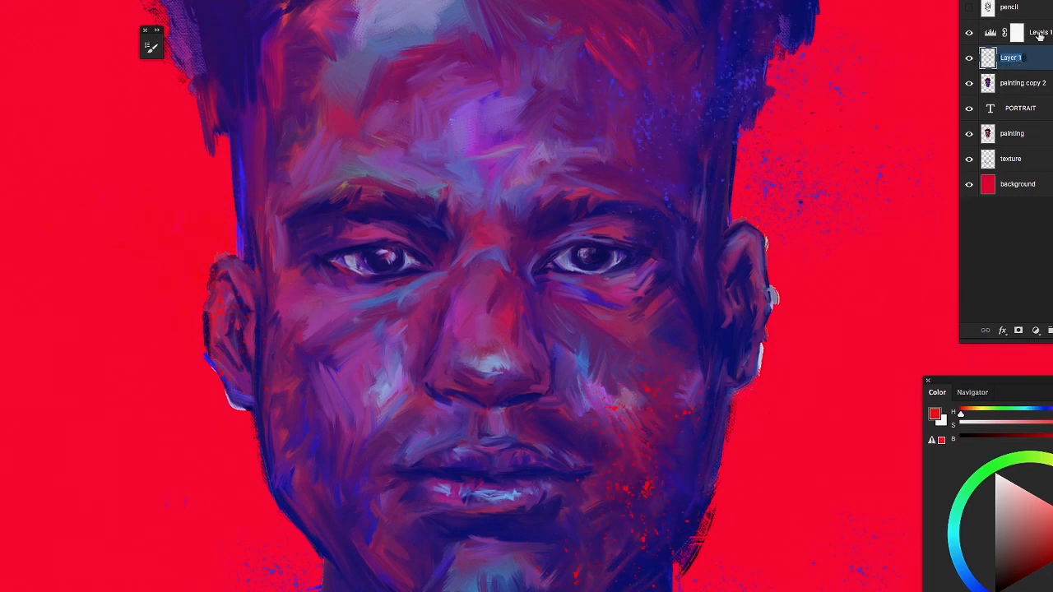
{"action": "type", "text": "f"}
{"action": "left_click", "coordinate": [1038, 230]}
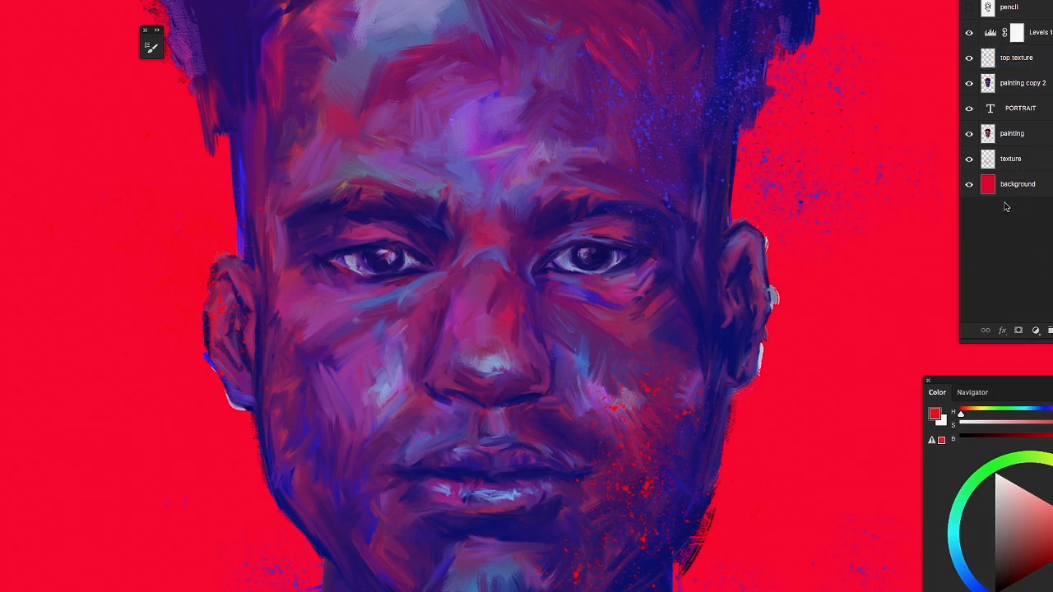
{"action": "left_click_drag", "start_coordinate": [644, 296], "coordinate": [575, 298]}
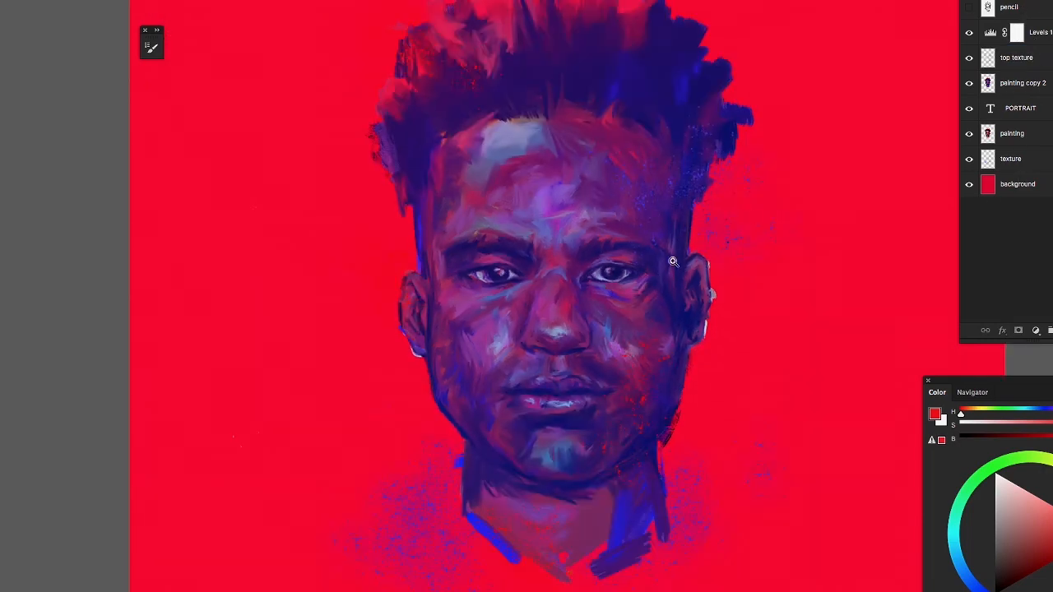
{"action": "left_click_drag", "start_coordinate": [639, 316], "coordinate": [510, 268]}
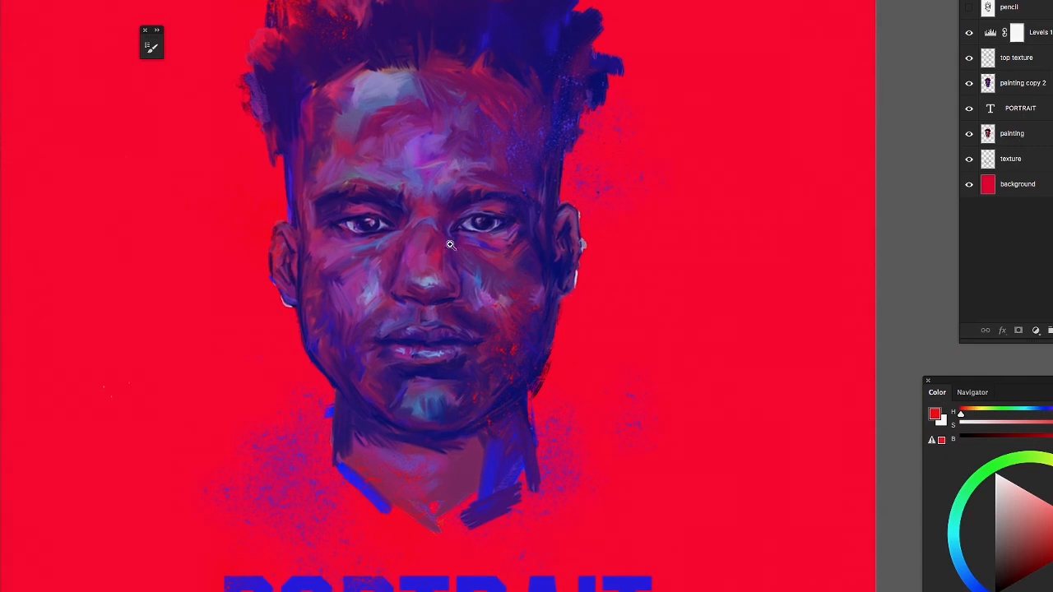
{"action": "left_click", "coordinate": [522, 251]}
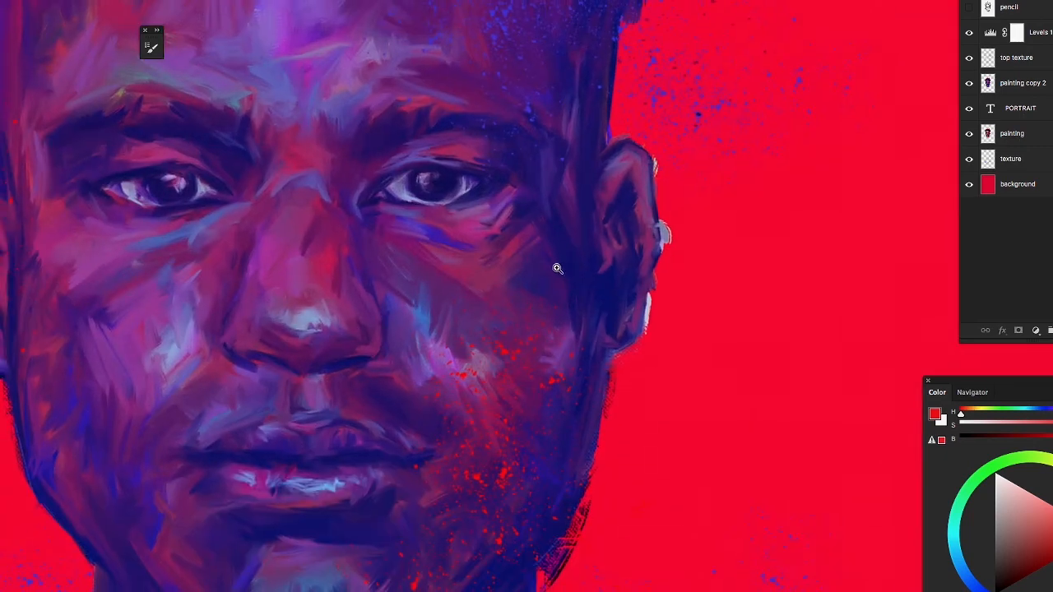
{"action": "left_click_drag", "start_coordinate": [486, 288], "coordinate": [624, 327]}
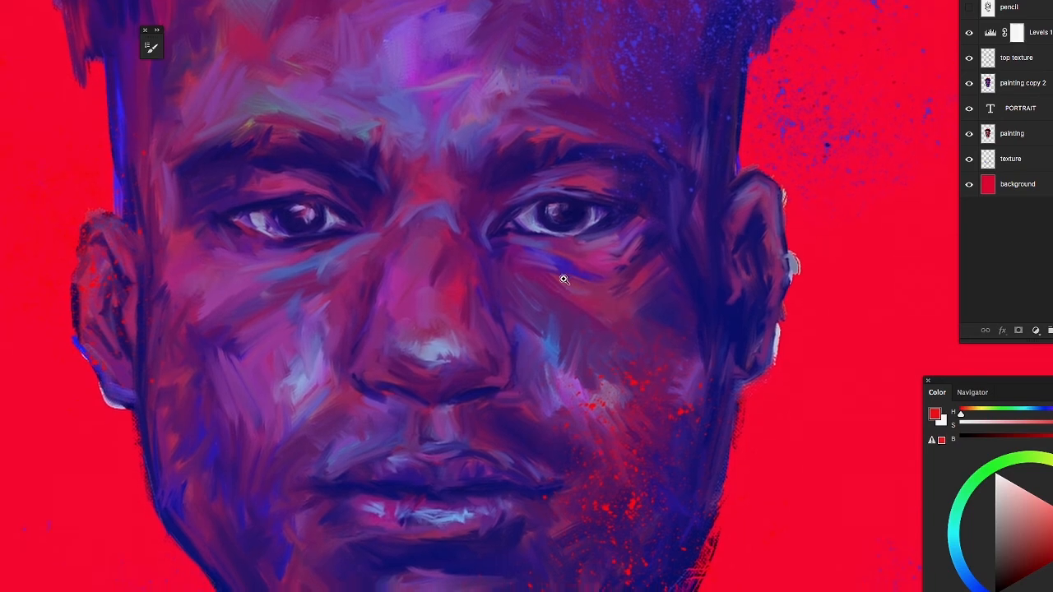